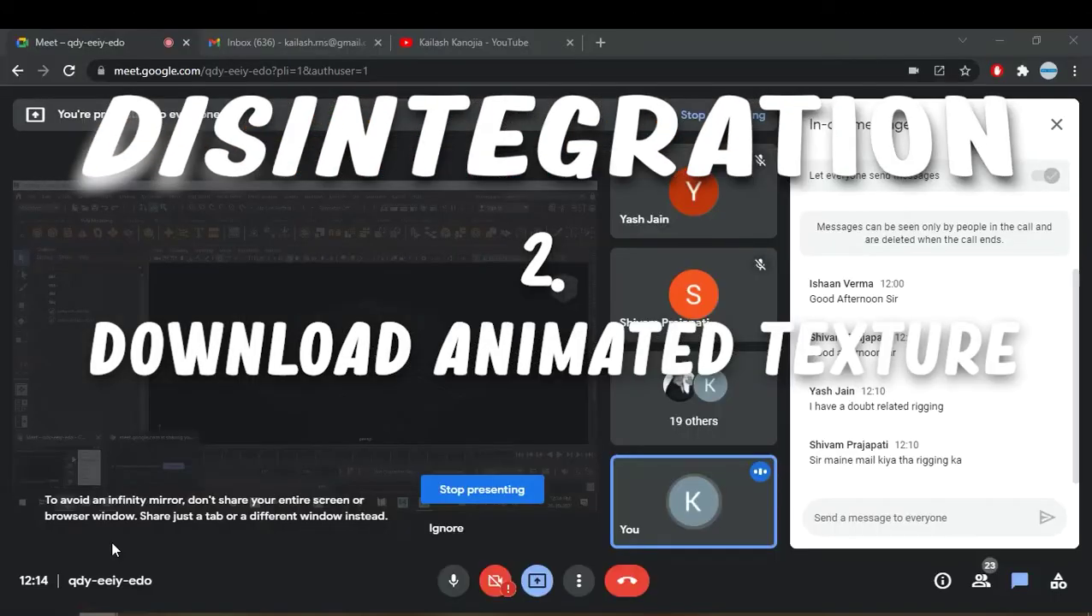
Leave the Meet call for YouTube and start the 'Your Free Digital Assets' playlist.
left_click(458, 50)
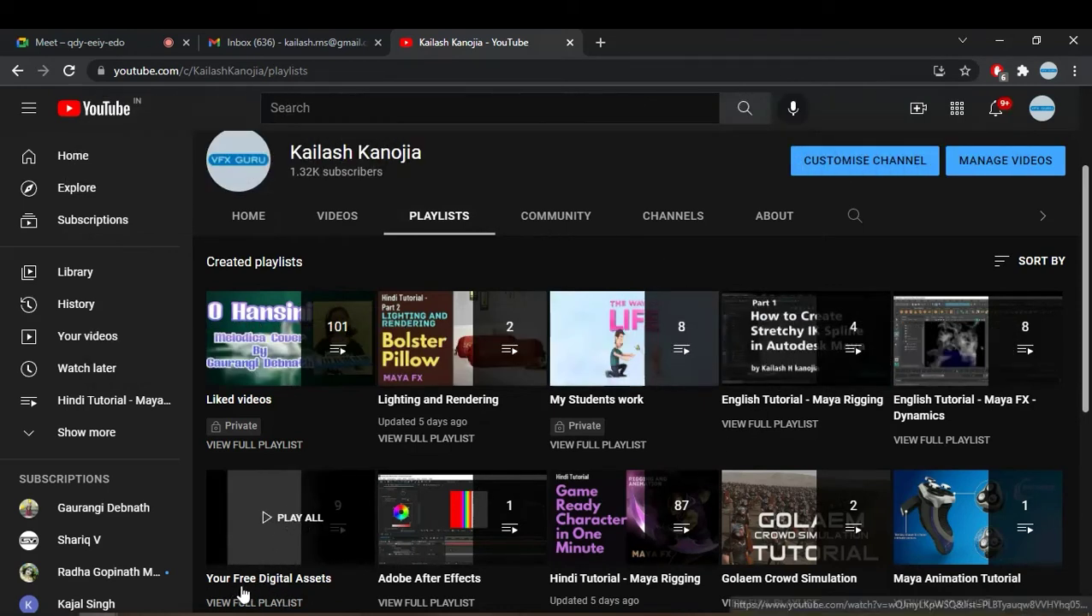
left_click(254, 546)
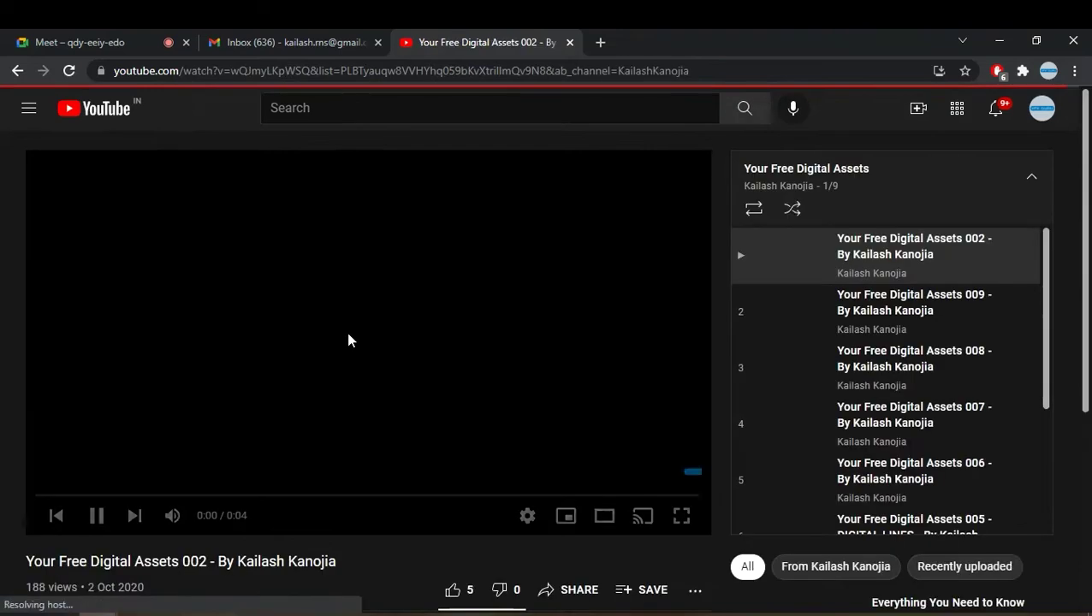
Pause the playlist's first clip and scroll through its nine videos.
left_click(349, 341)
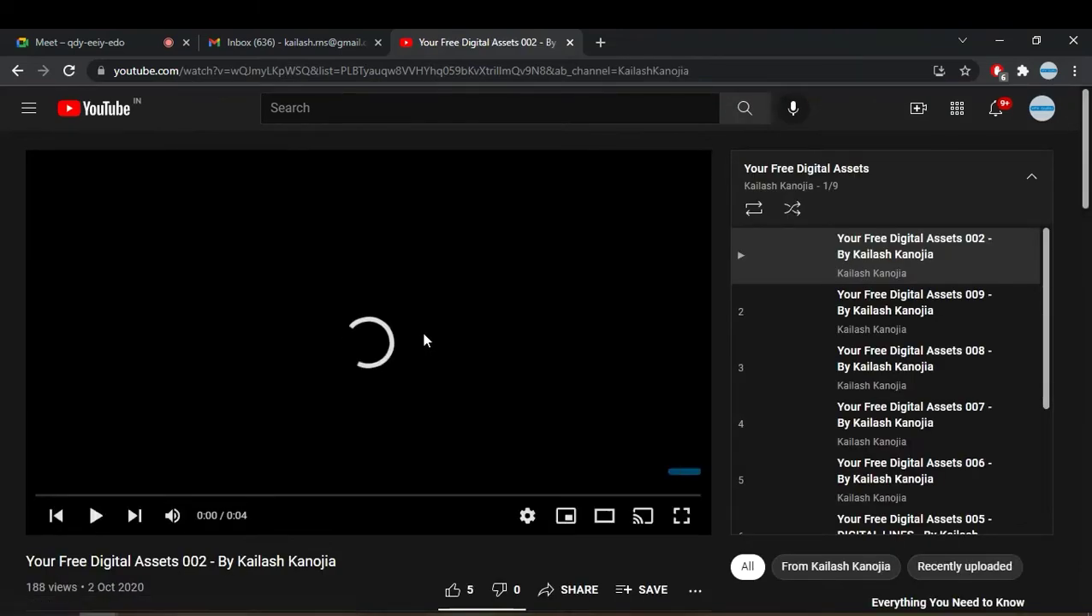
scroll(1014, 399, "down", 2)
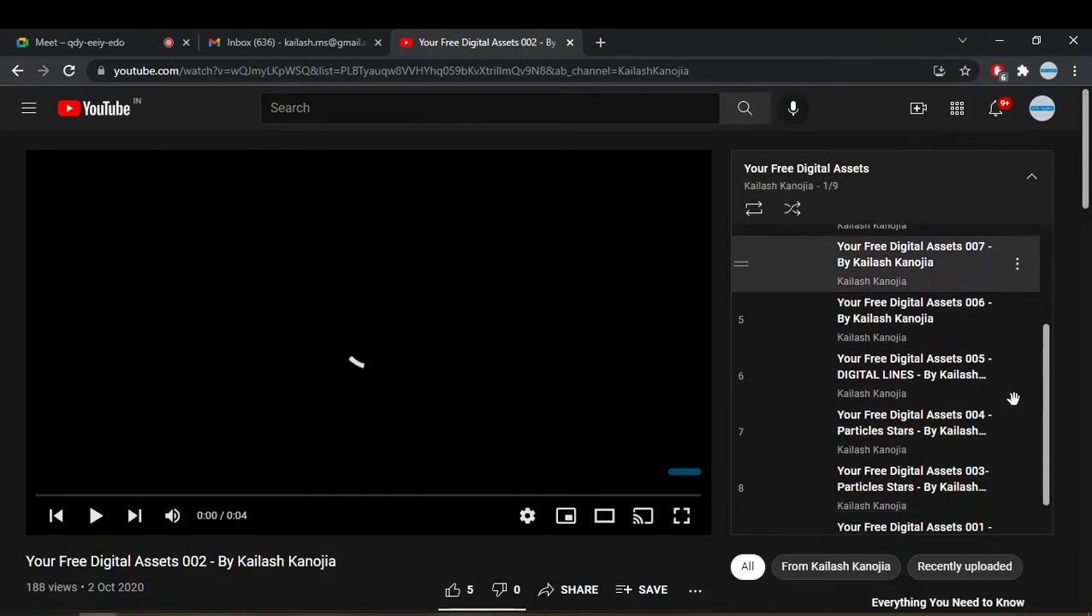
scroll(1012, 441, "down", 1)
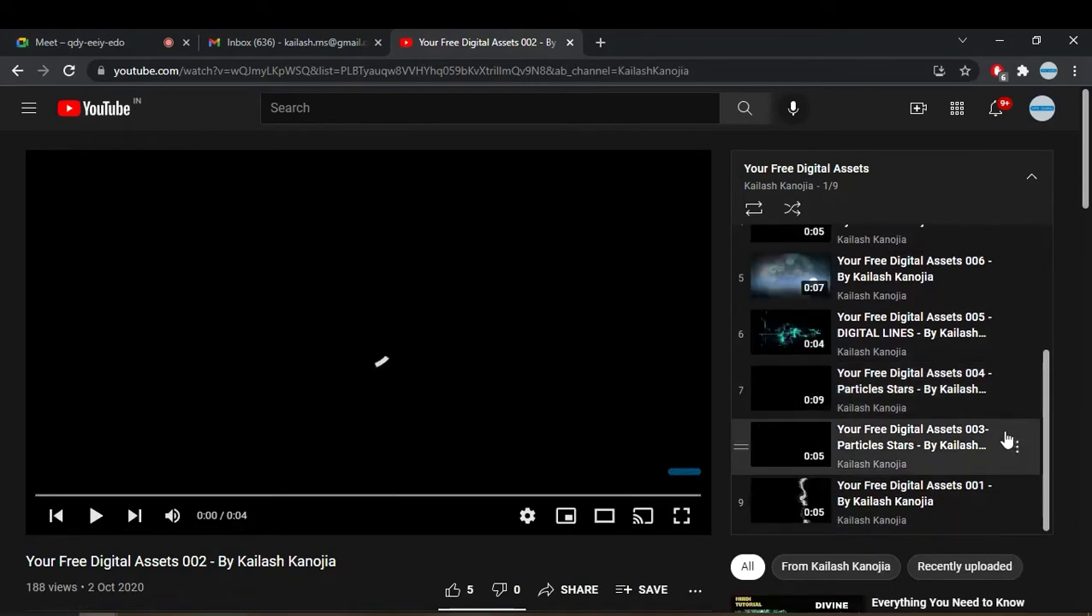
scroll(985, 499, "up", 2)
scroll(984, 498, "up", 1)
scroll(984, 496, "up", 1)
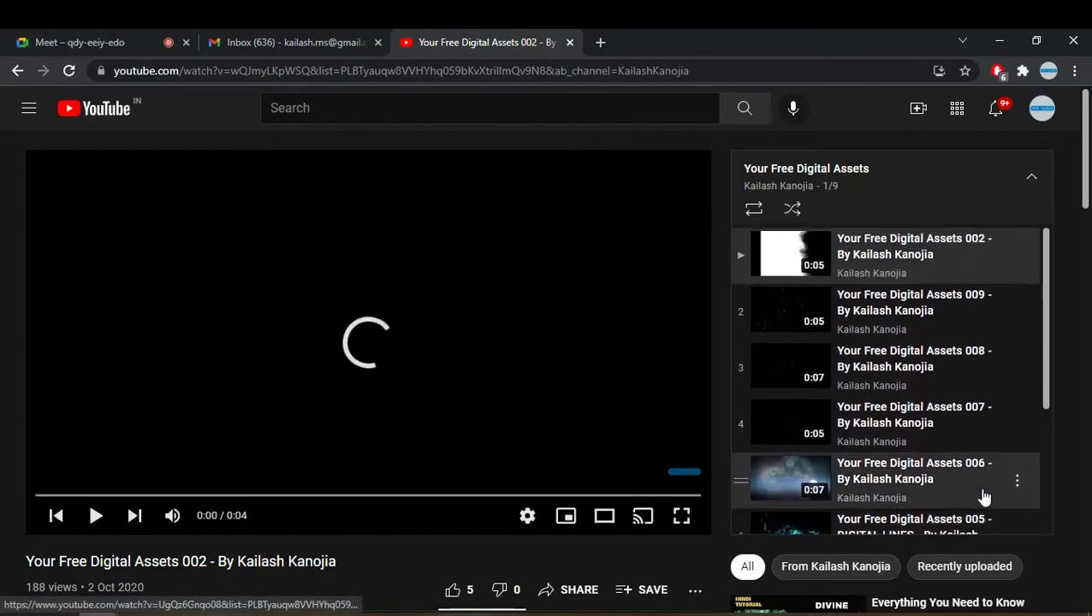
mouse_move(796, 257)
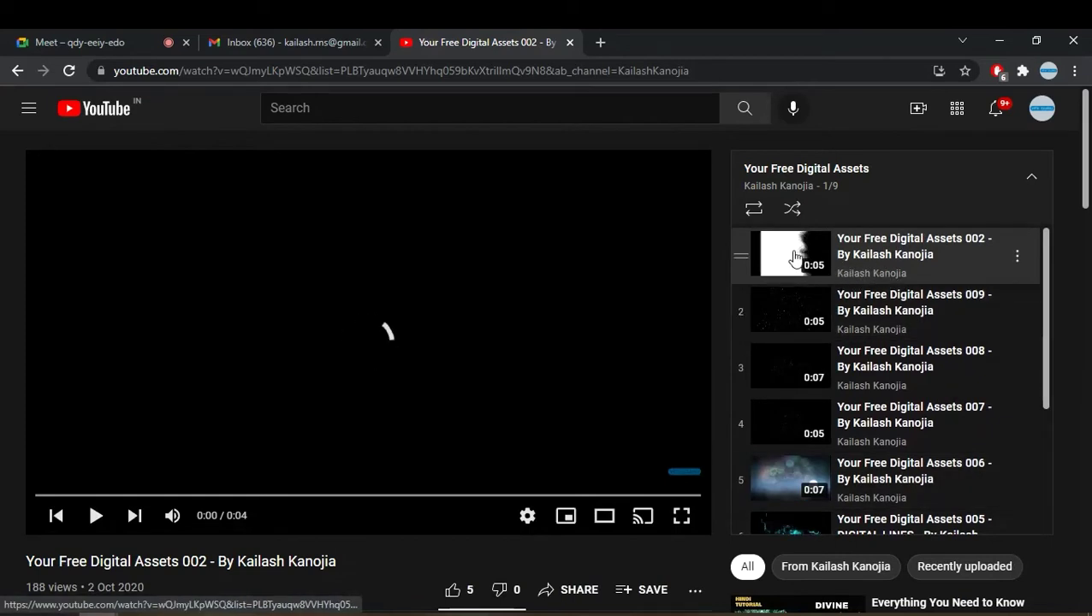
scroll(929, 379, "down", 3)
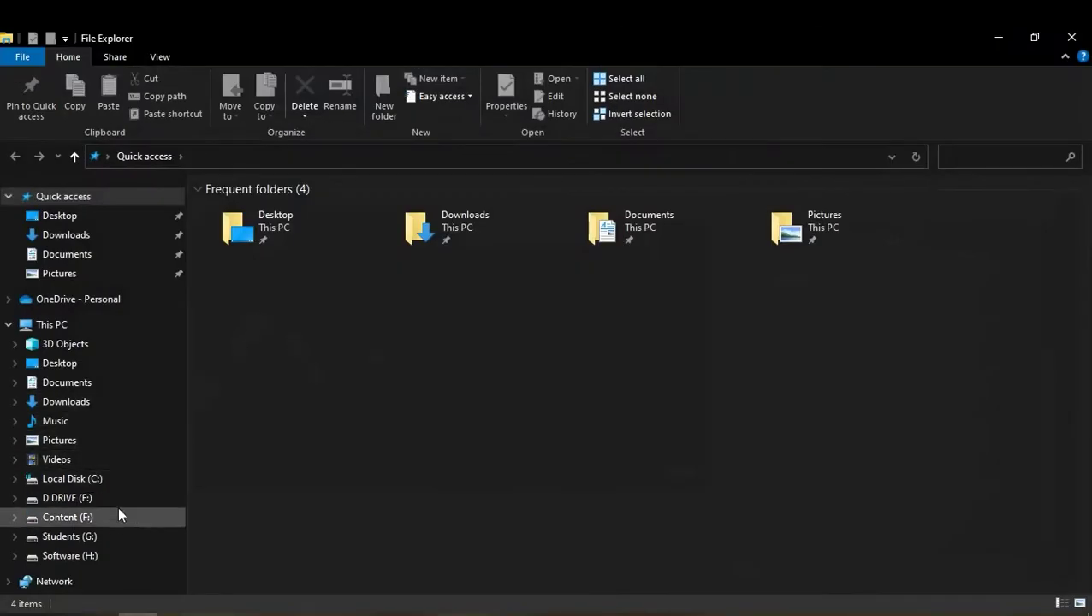
Browse to Students (G:) > FX Session 2021 > Reference > 001 in File Explorer.
left_click(113, 528)
left_click(757, 282)
double_click(757, 283)
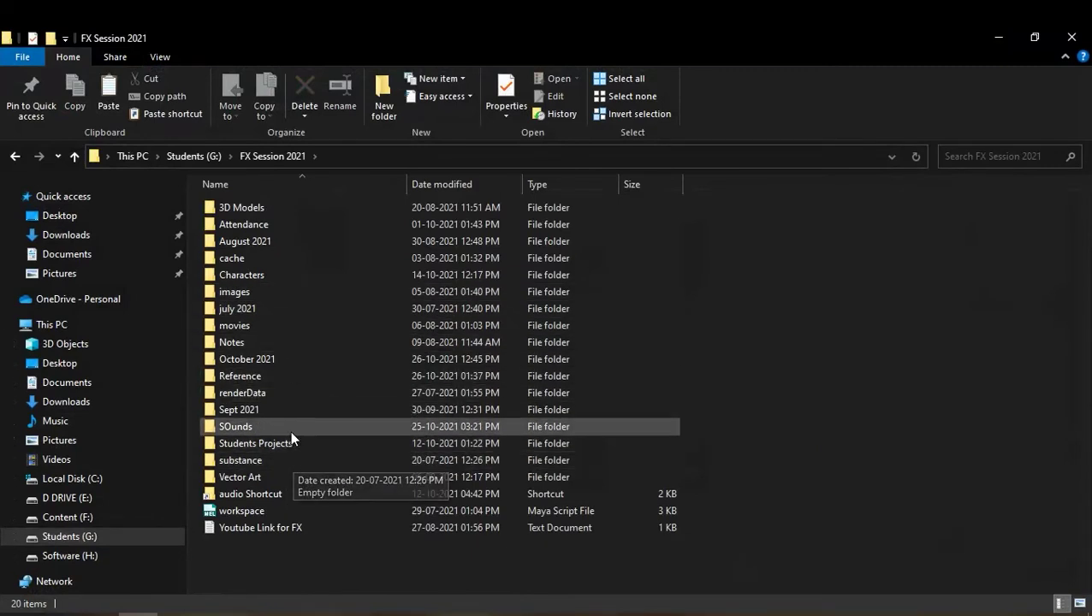
left_click(285, 378)
double_click(285, 377)
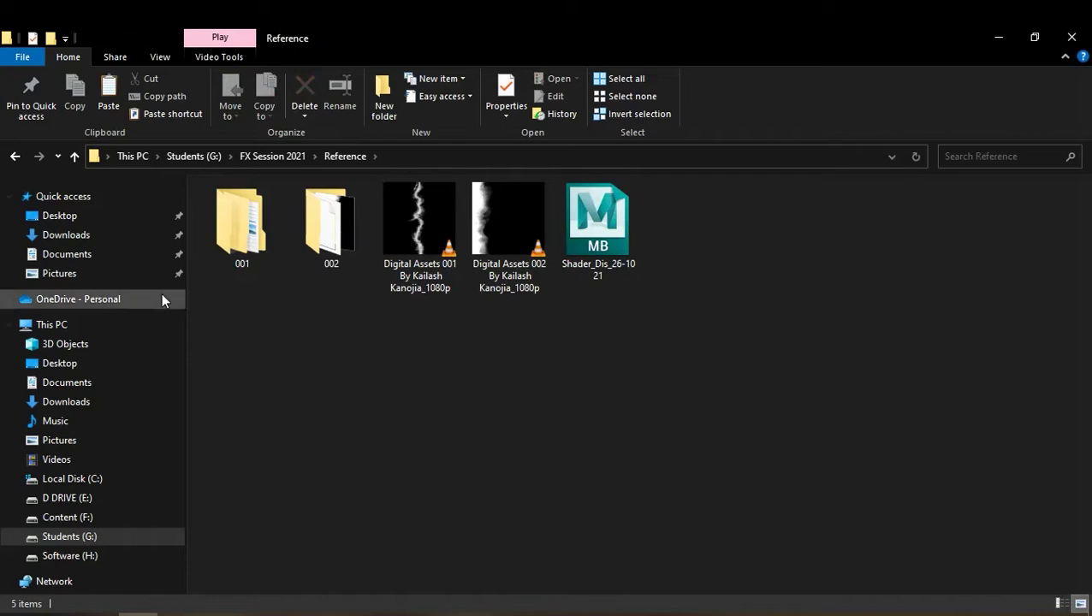
double_click(267, 239)
Open the Digital Assets 001 folder and magnify frames 001 and 002 of the crack sequence.
double_click(269, 212)
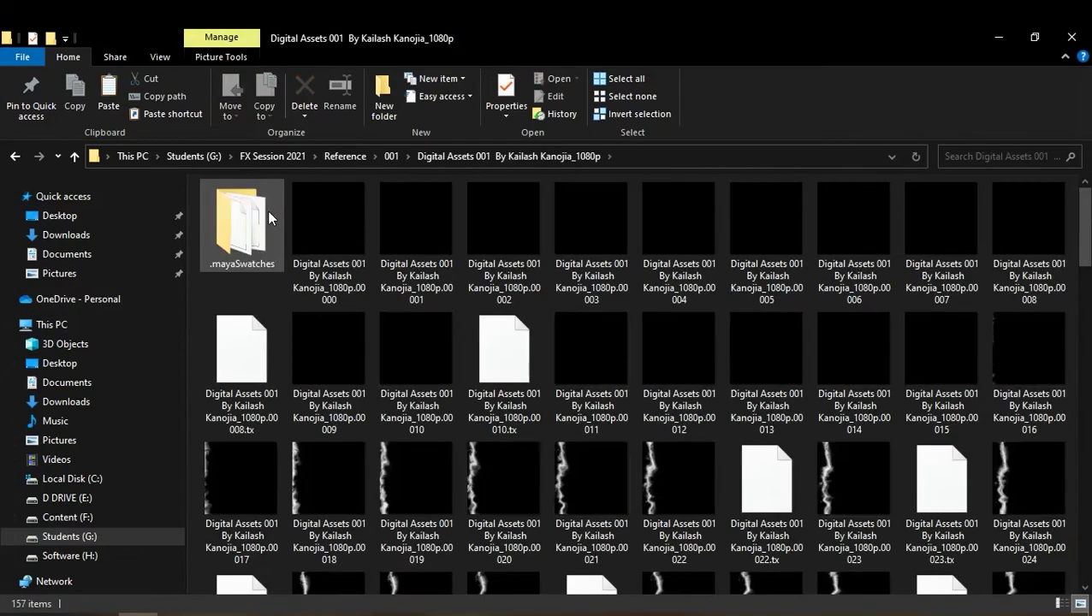
scroll(823, 410, "down", 8)
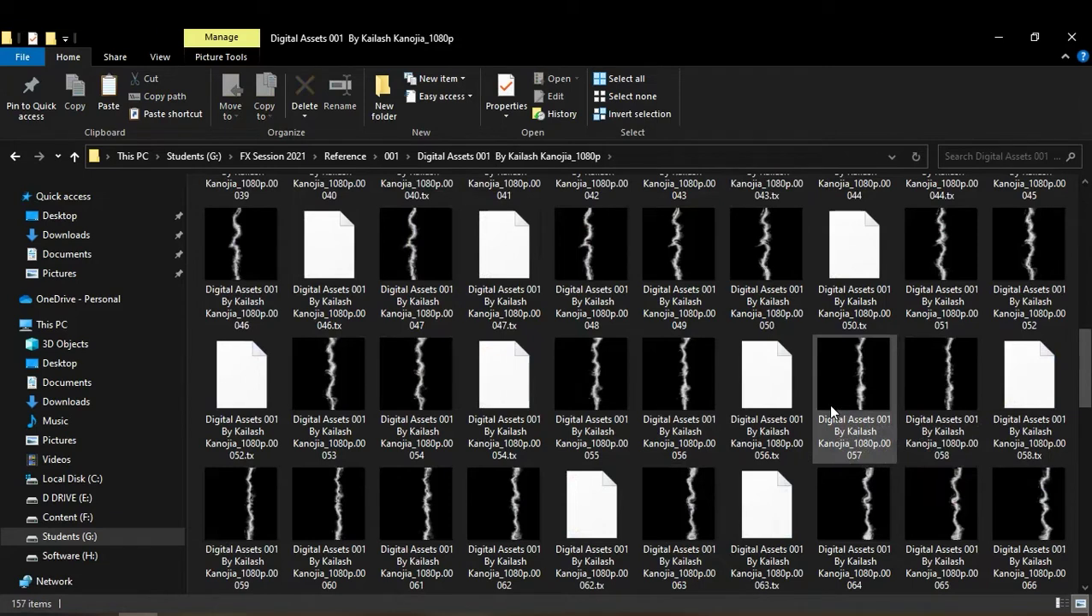
key("super+plus")
key("super+plus")
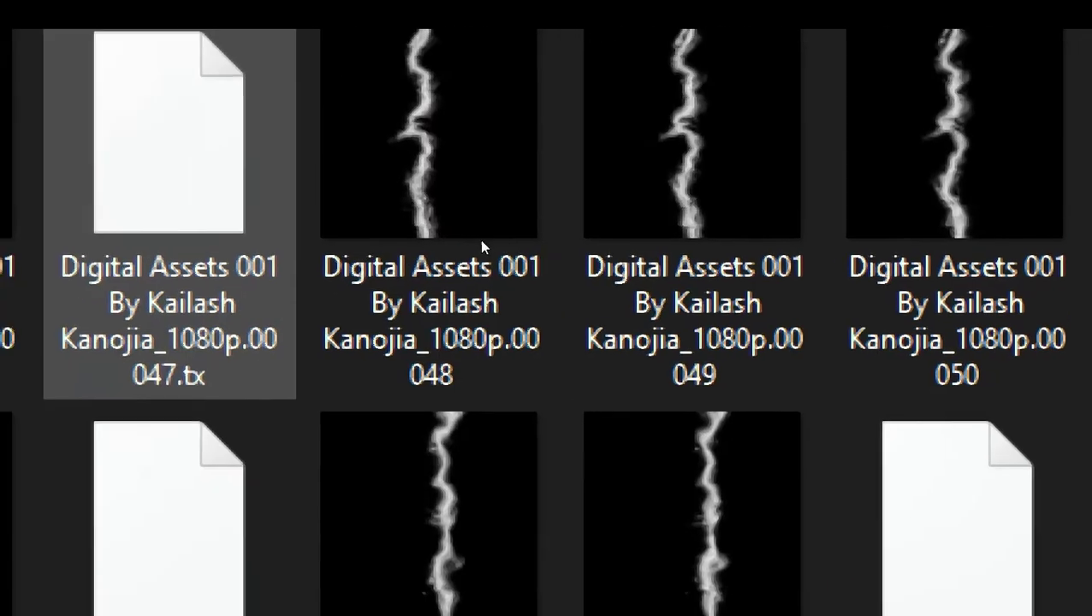
scroll(481, 244, "up", 3)
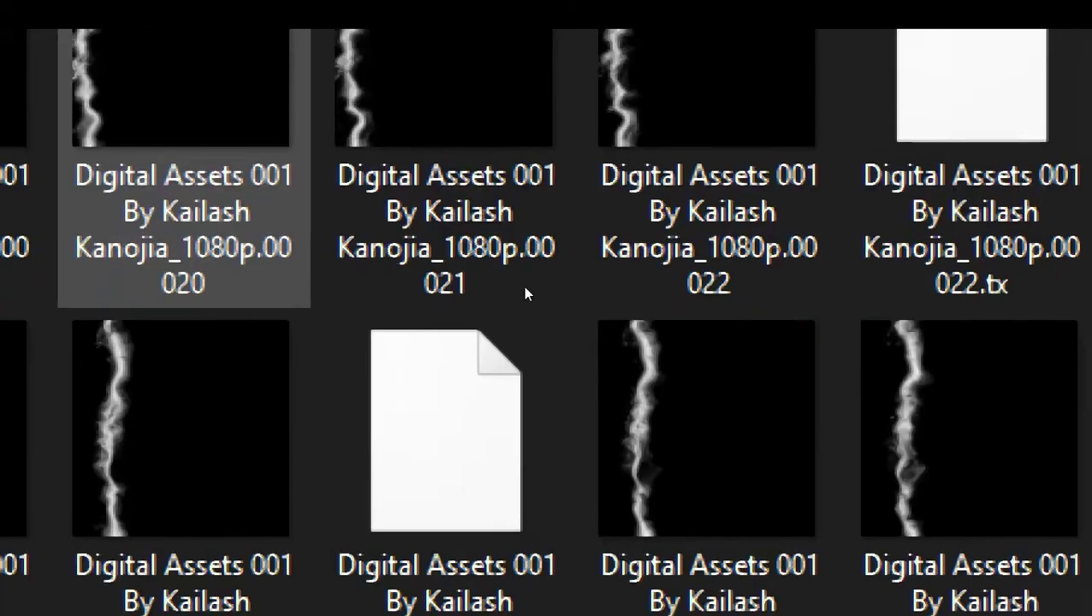
scroll(416, 243, "up", 2)
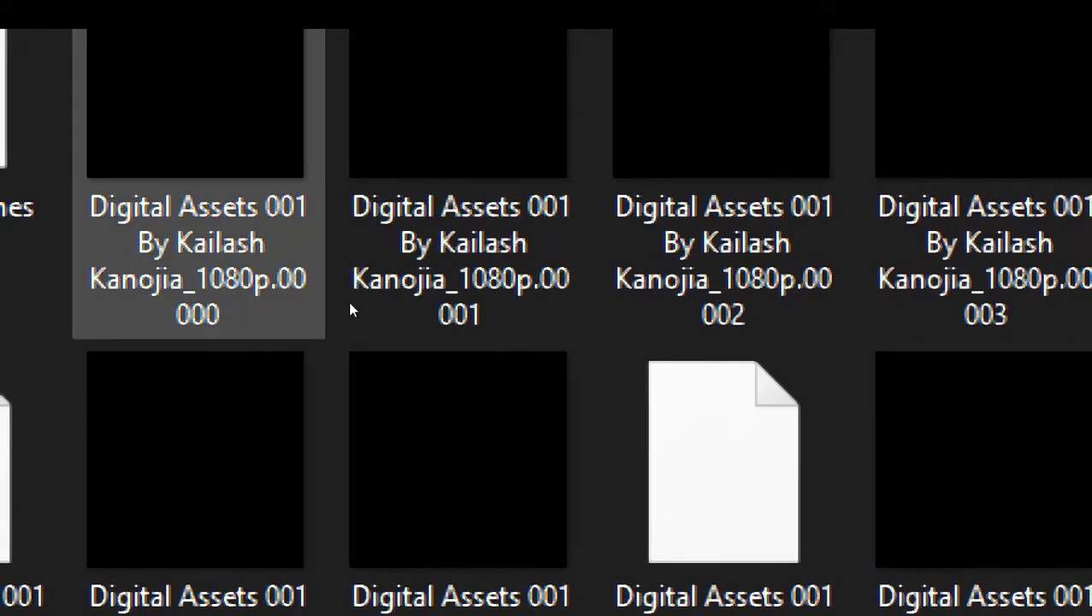
left_click(348, 300)
key("Right")
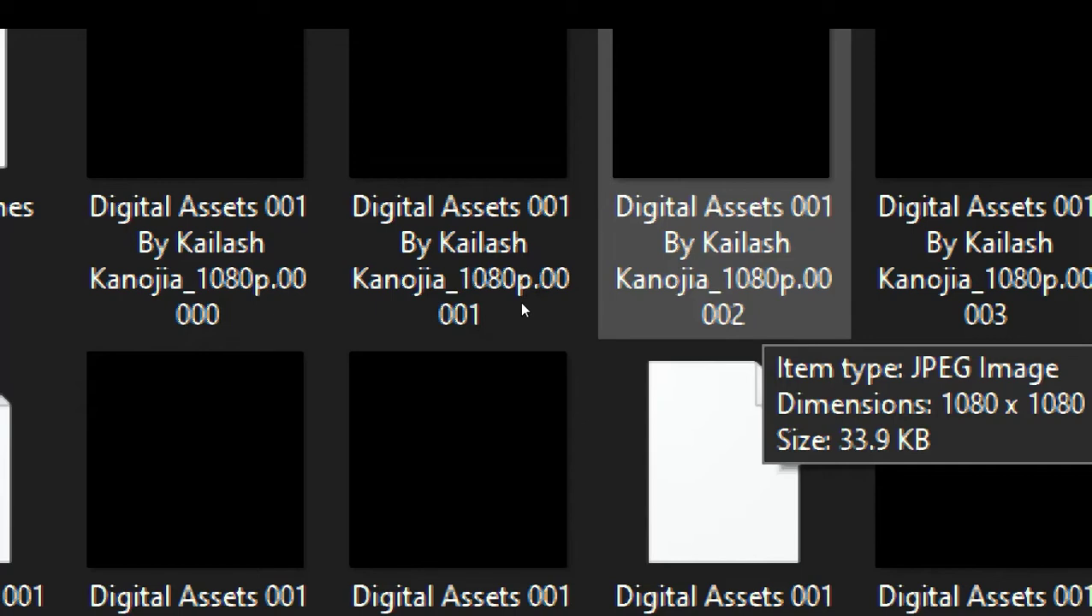
Return magnification to 100% and scroll through the 000–128 JPEG frames and .tx files.
key("super+minus")
key("super+minus")
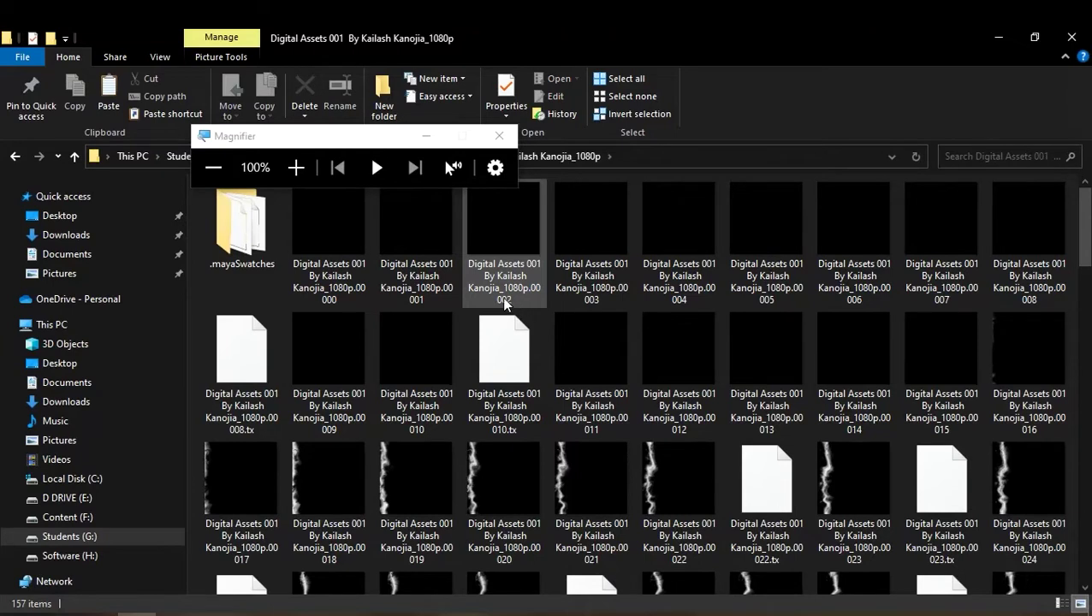
scroll(650, 320, "down", 5)
scroll(713, 355, "down", 3)
scroll(712, 355, "down", 7)
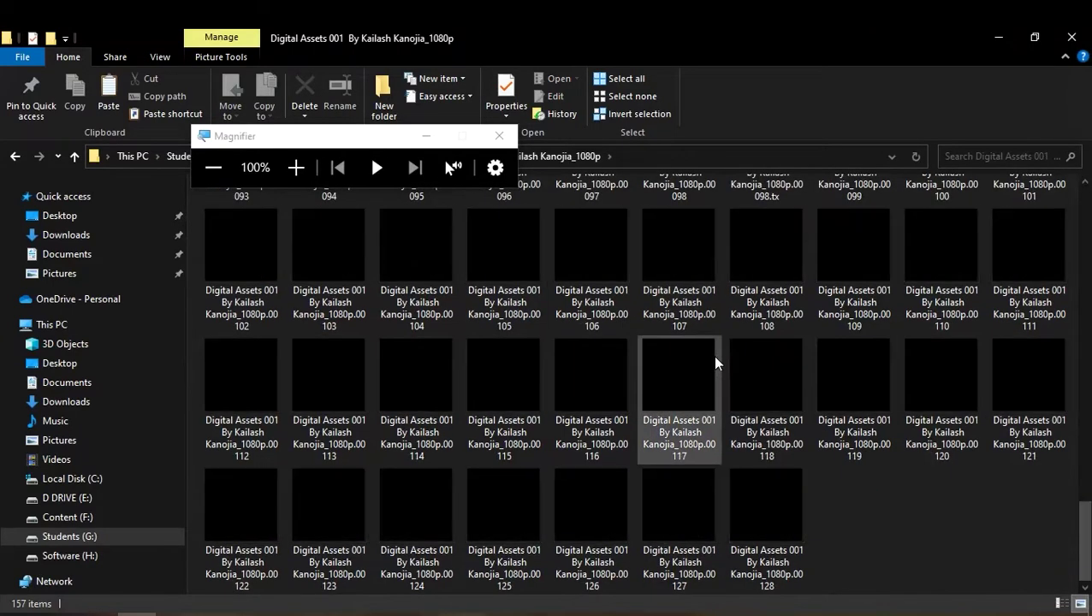
scroll(712, 355, "up", 3)
scroll(712, 357, "up", 2)
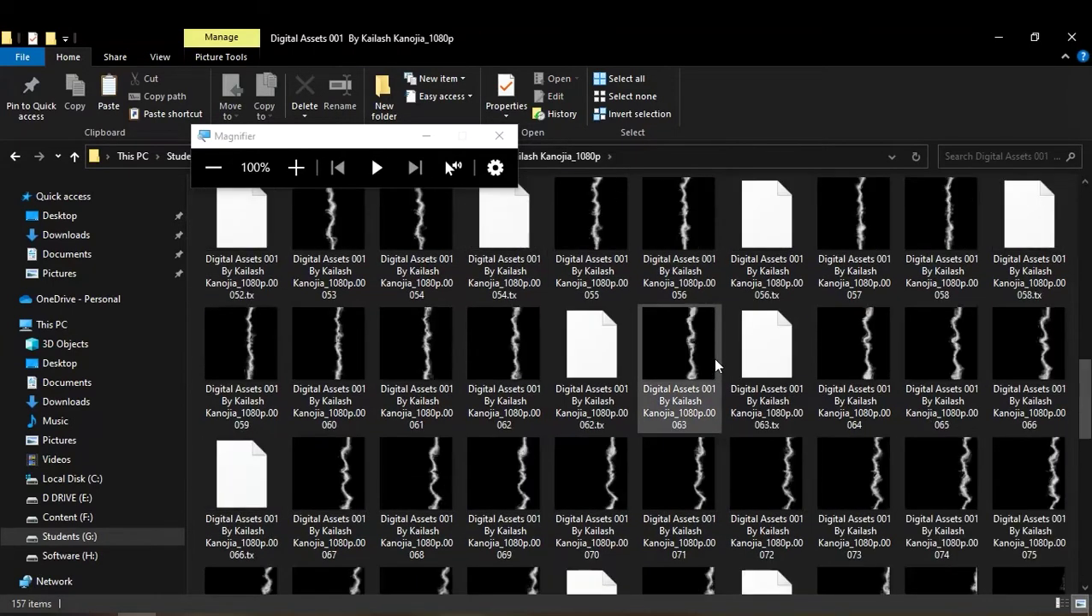
scroll(713, 358, "up", 5)
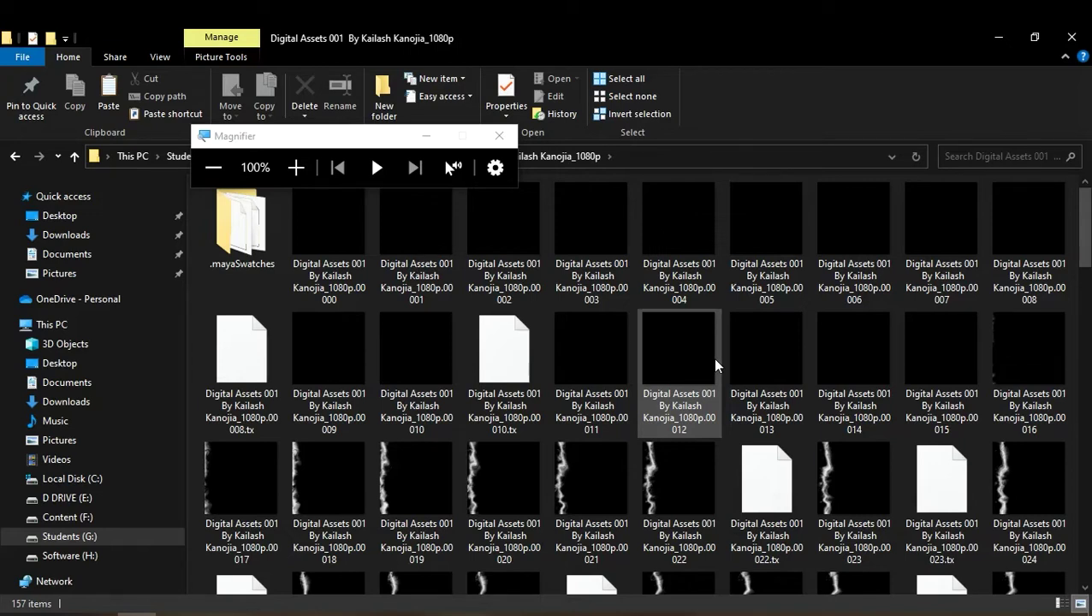
Launch Notepad from a Start search for 'note' and reposition its window.
key("super")
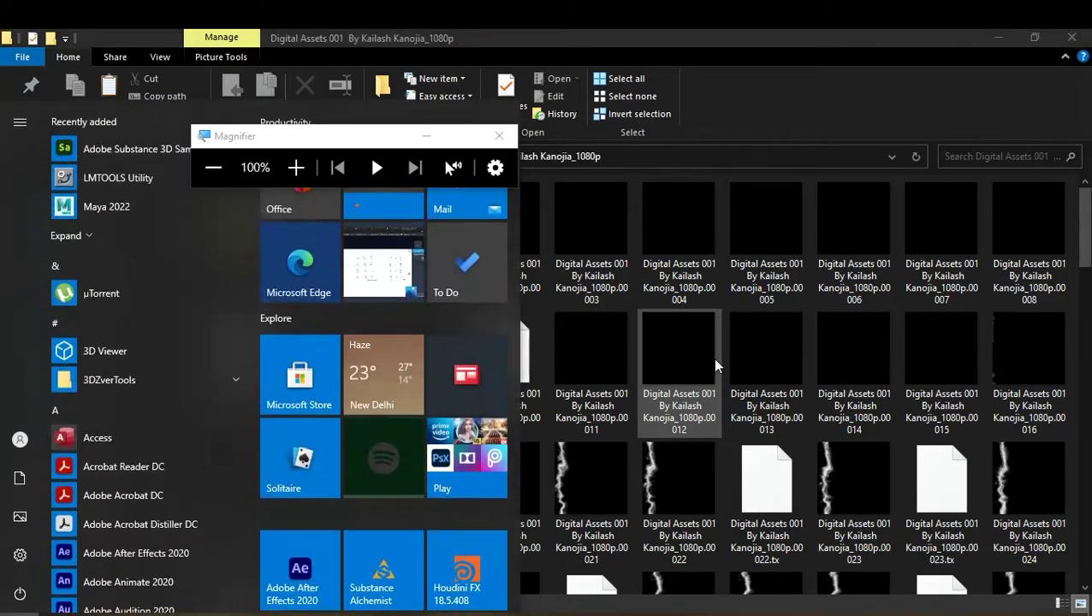
type("note")
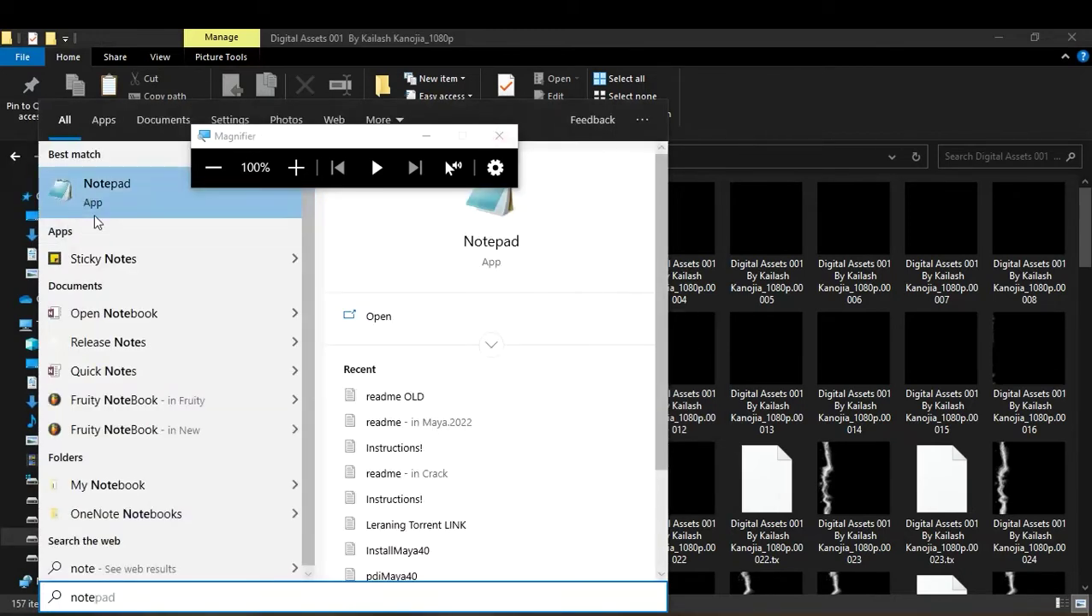
left_click(97, 222)
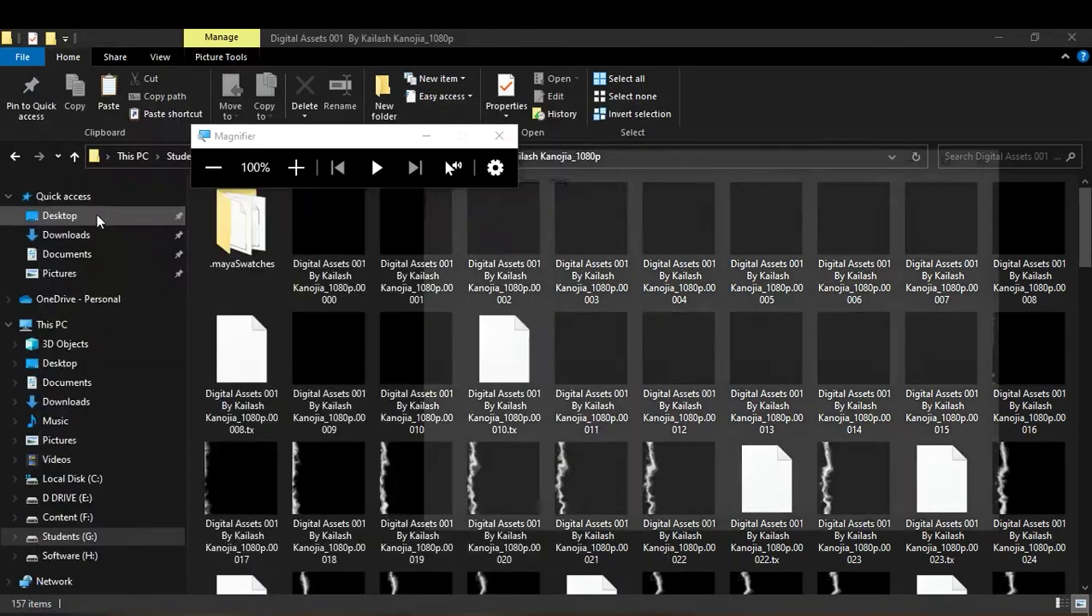
left_click_drag(596, 157, 643, 193)
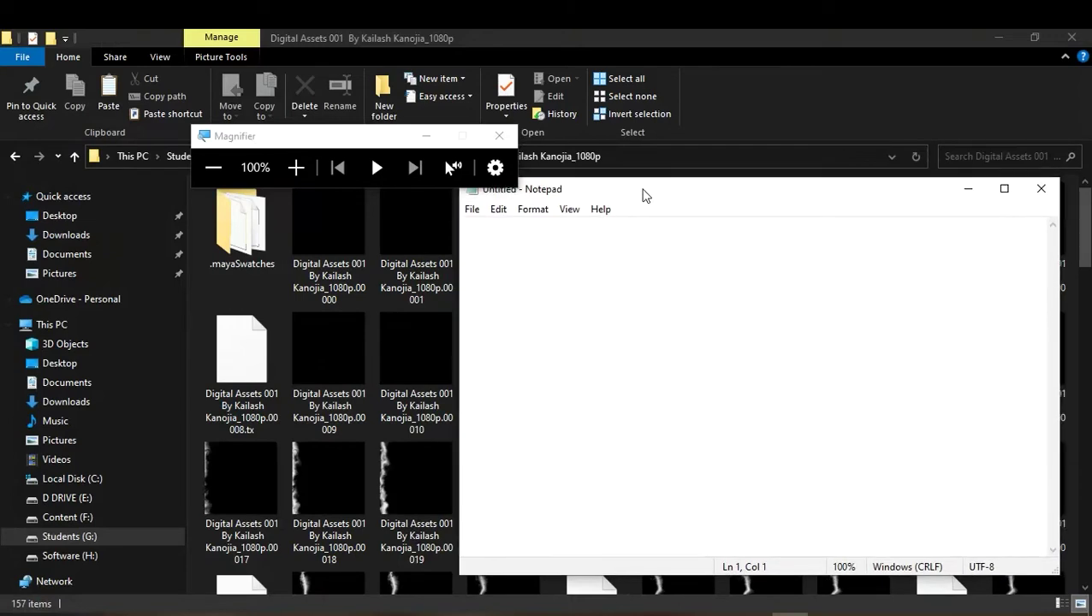
Write the sequence naming pattern Name.[#####] in Notepad and minimize it.
type("Name")
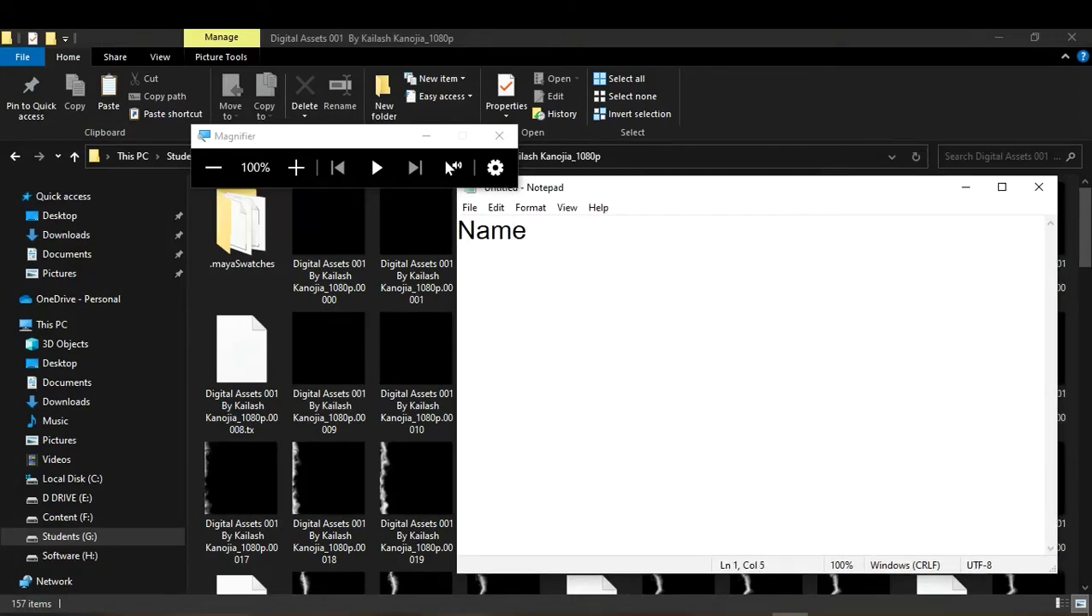
type("_")
key("BackSpace")
type(".")
type("{")
key("BackSpace")
type("[")
type("#####")
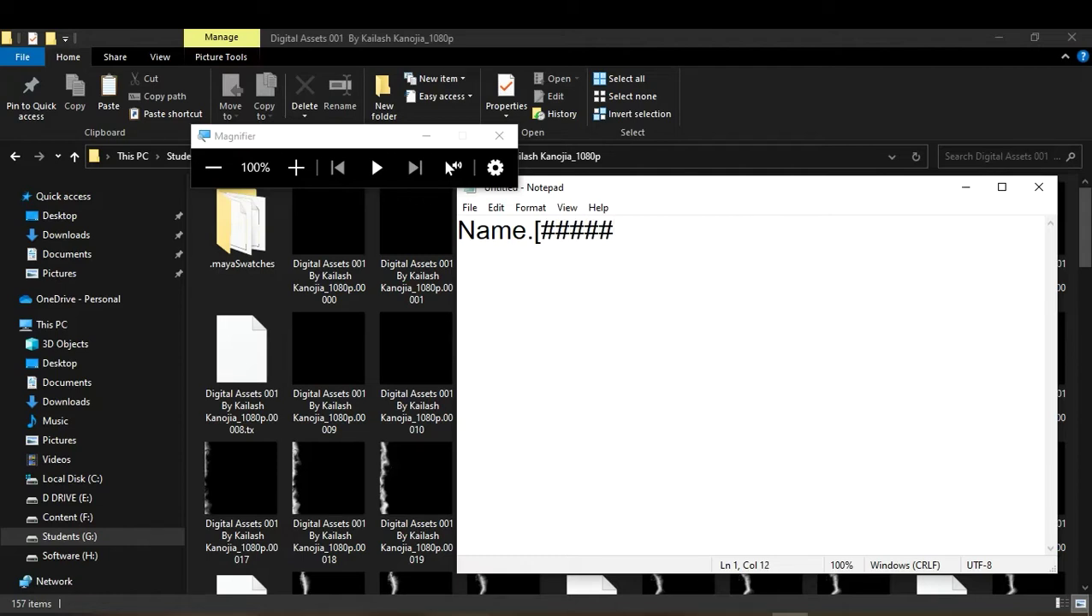
type("]")
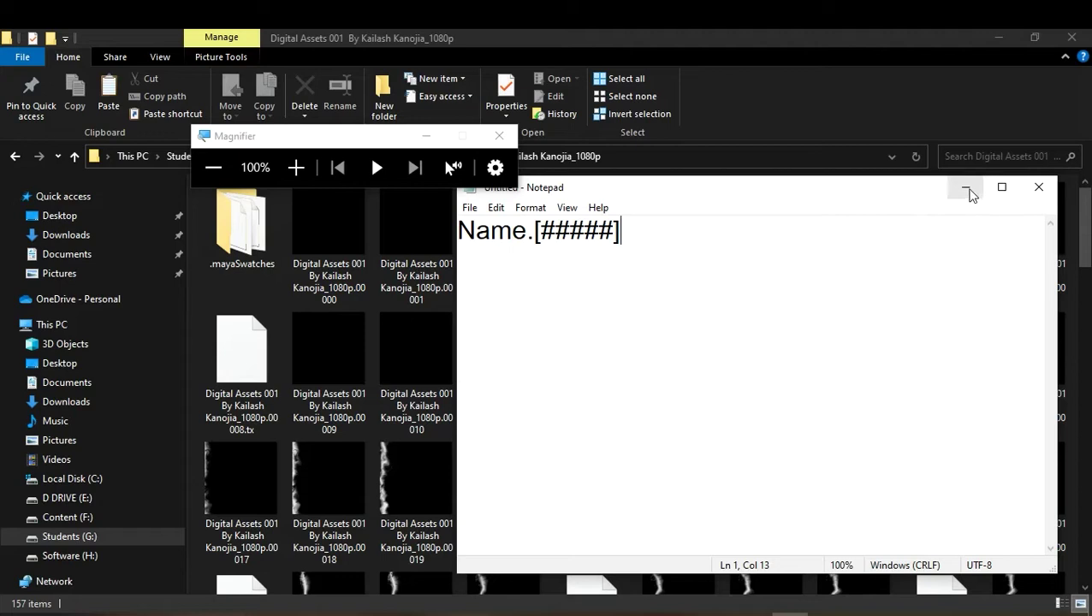
left_click(968, 188)
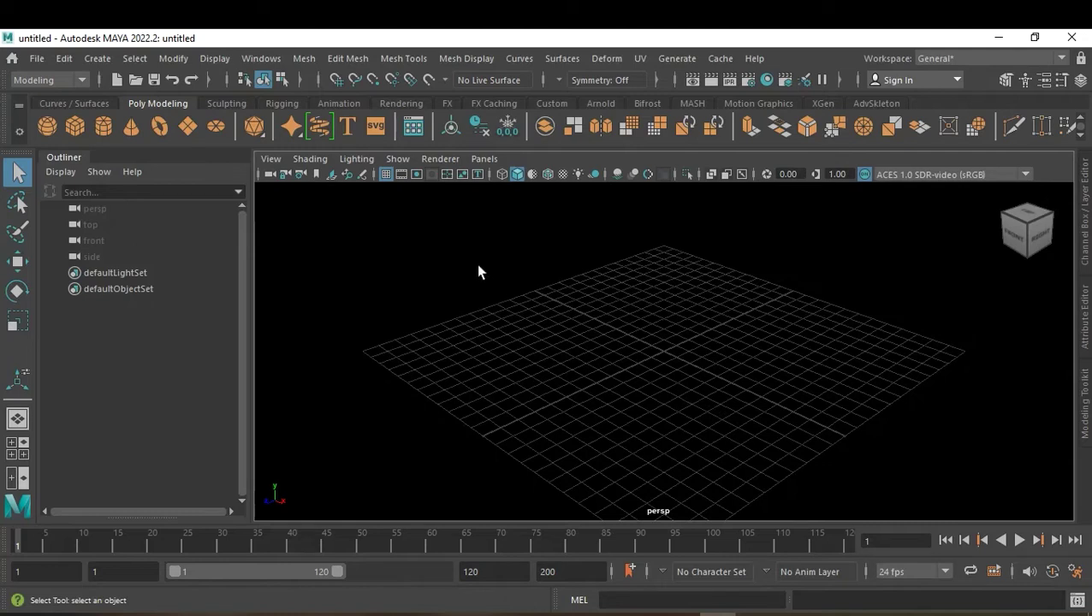
Keep the Modeling menu set and open the Content Browser's example Paint Effects brushes.
left_click(48, 81)
left_click(47, 80)
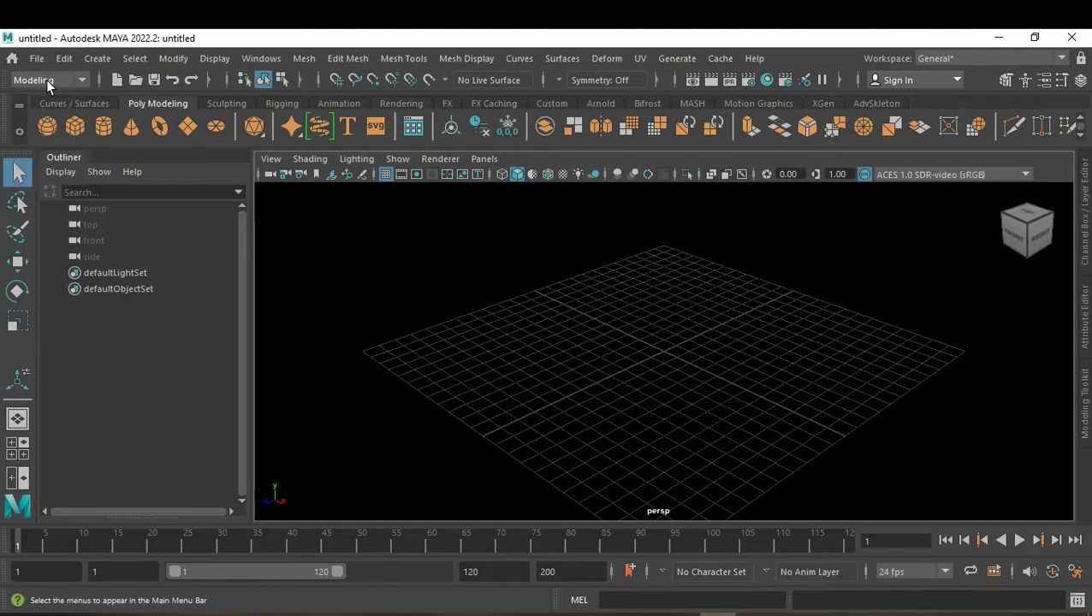
left_click(607, 60)
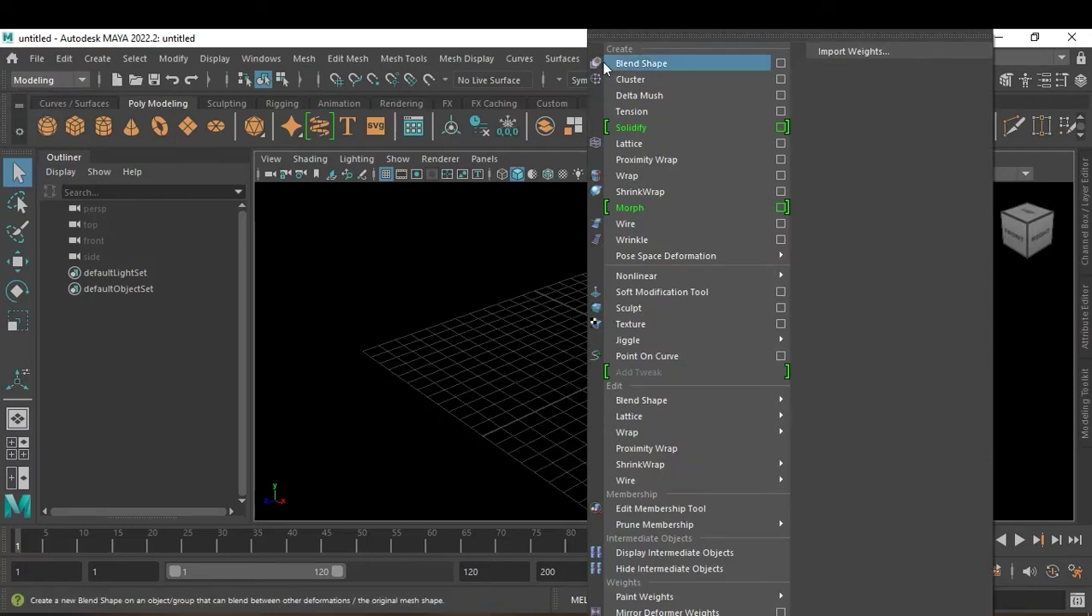
left_click(523, 39)
left_click(692, 60)
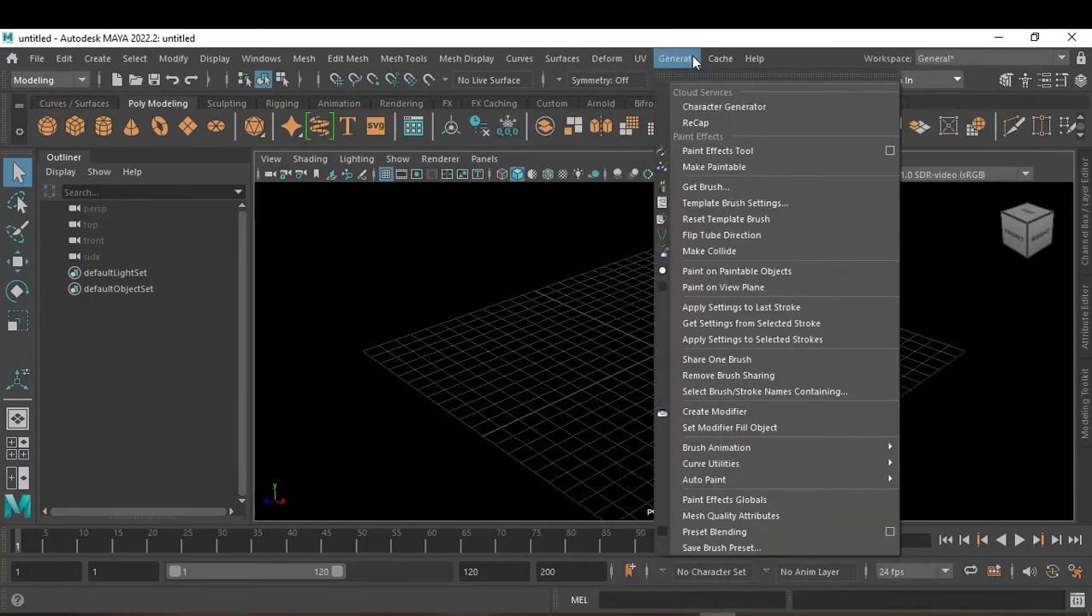
left_click(781, 193)
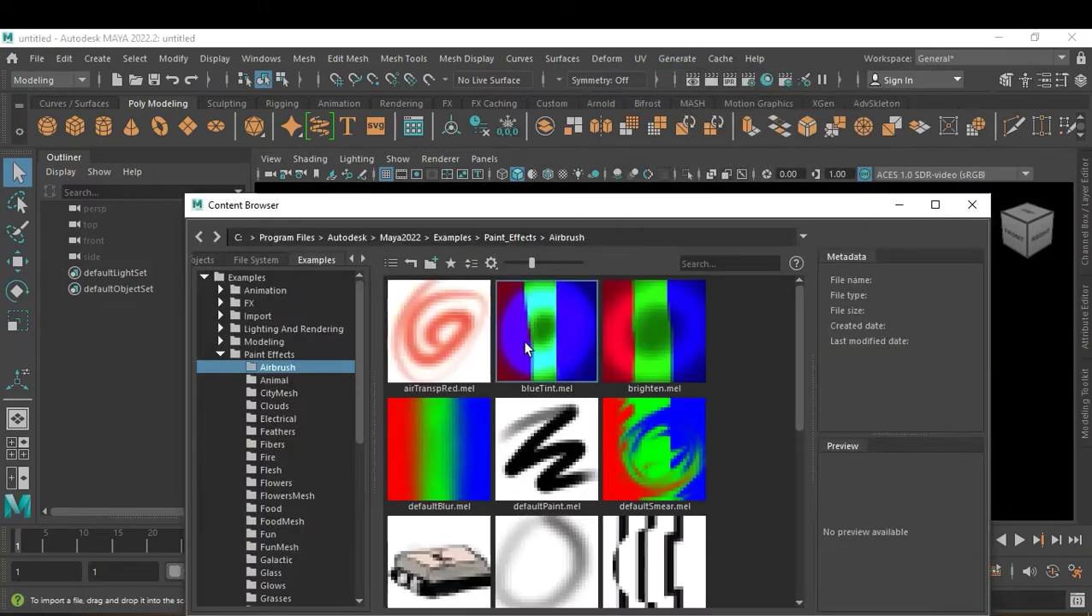
Import Dagger.ma from Modeling > Sculpting Base Meshes > Weapons, then minimize the browser.
double_click(285, 349)
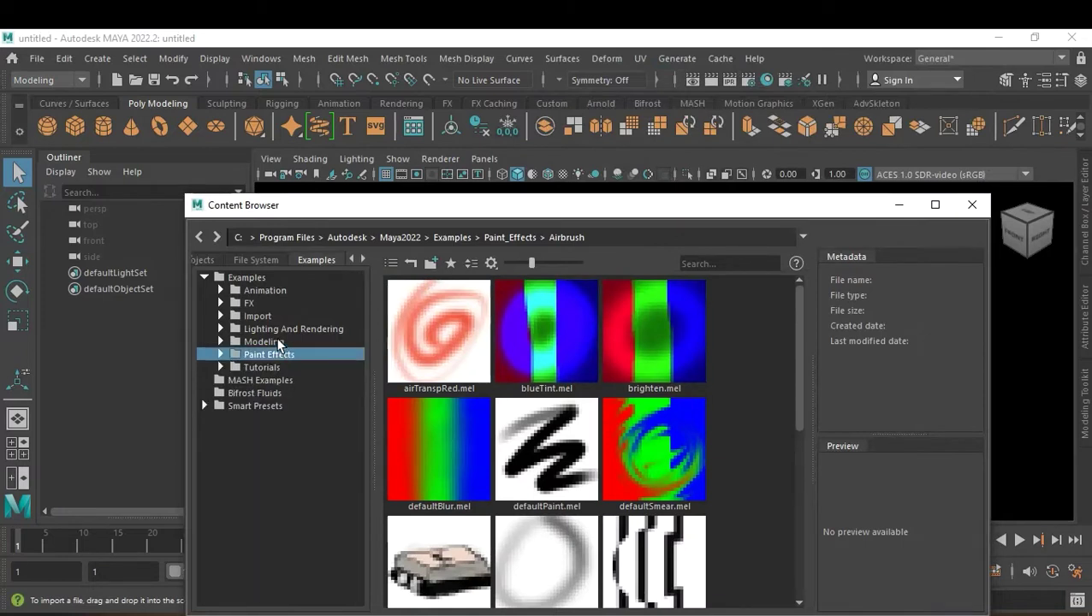
double_click(284, 342)
double_click(283, 367)
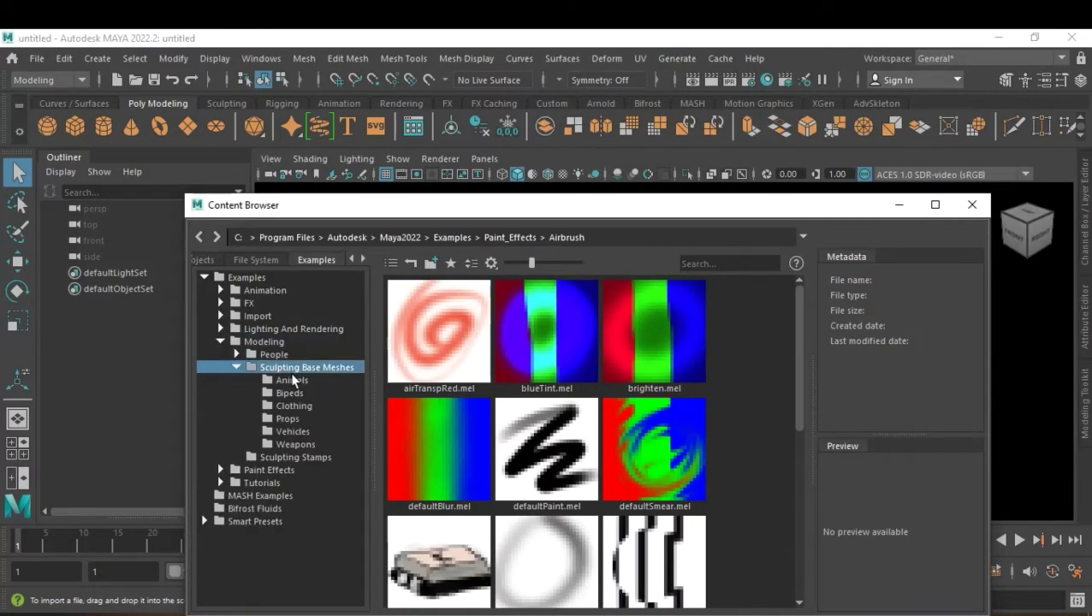
left_click(295, 444)
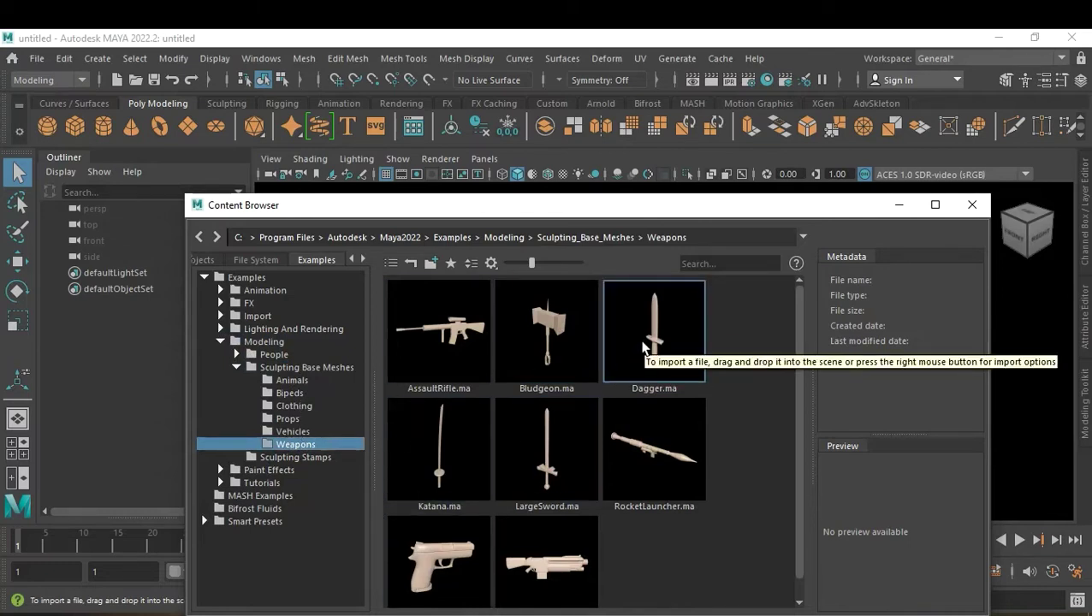
right_click(644, 344)
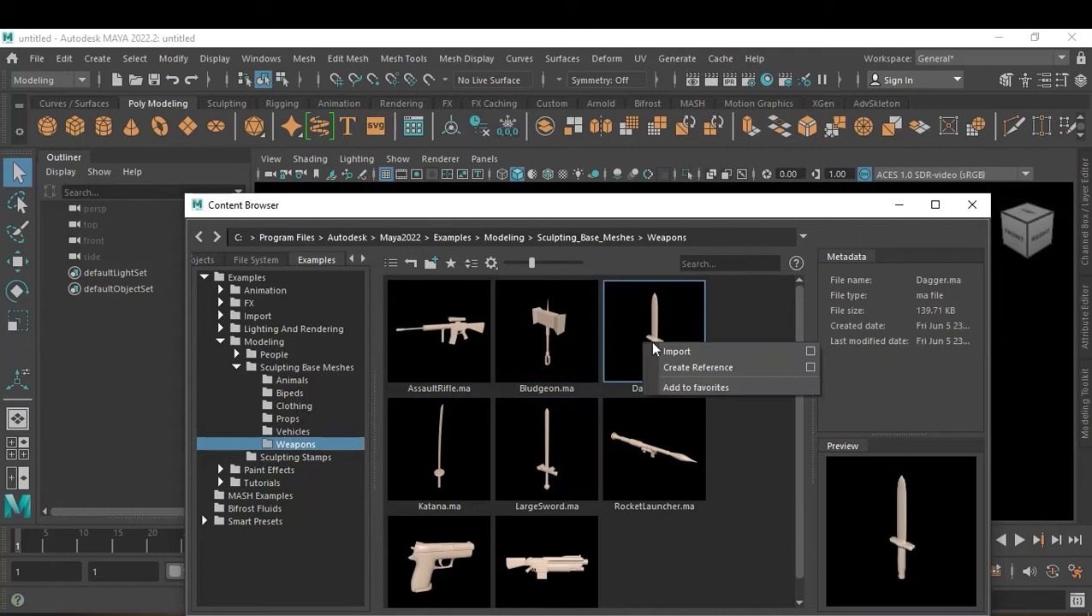
left_click(703, 352)
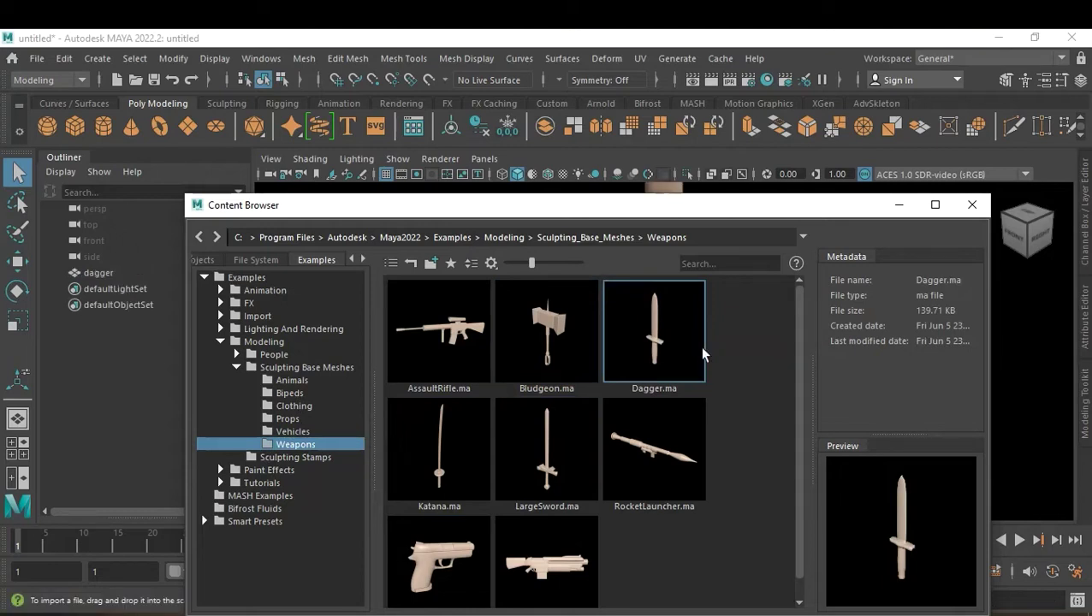
left_click(899, 206)
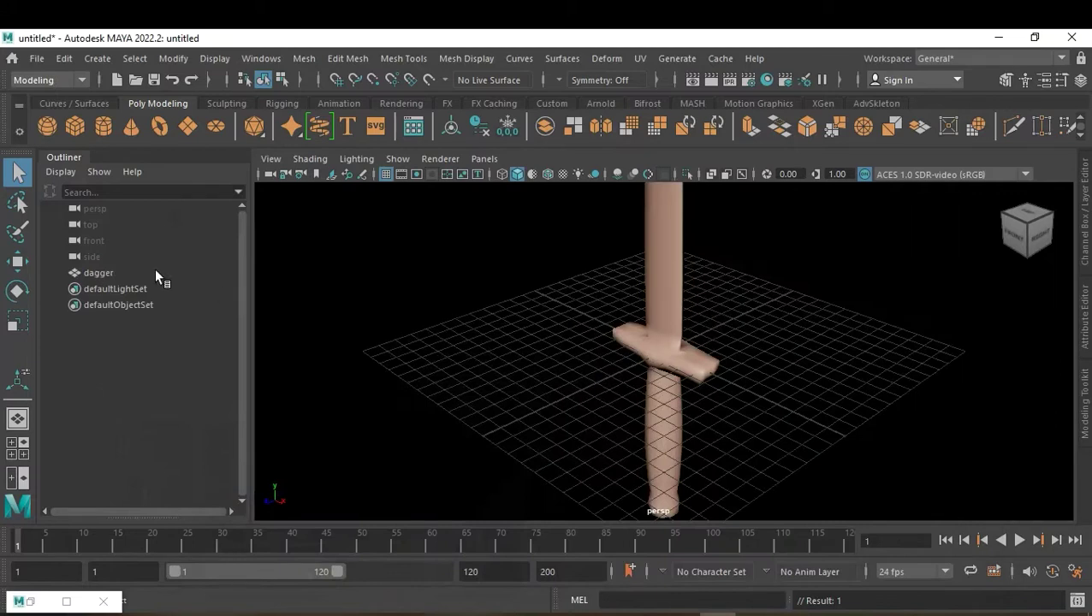
Set the dagger's Scale X, Y and Z to 0.5.
left_click(96, 274)
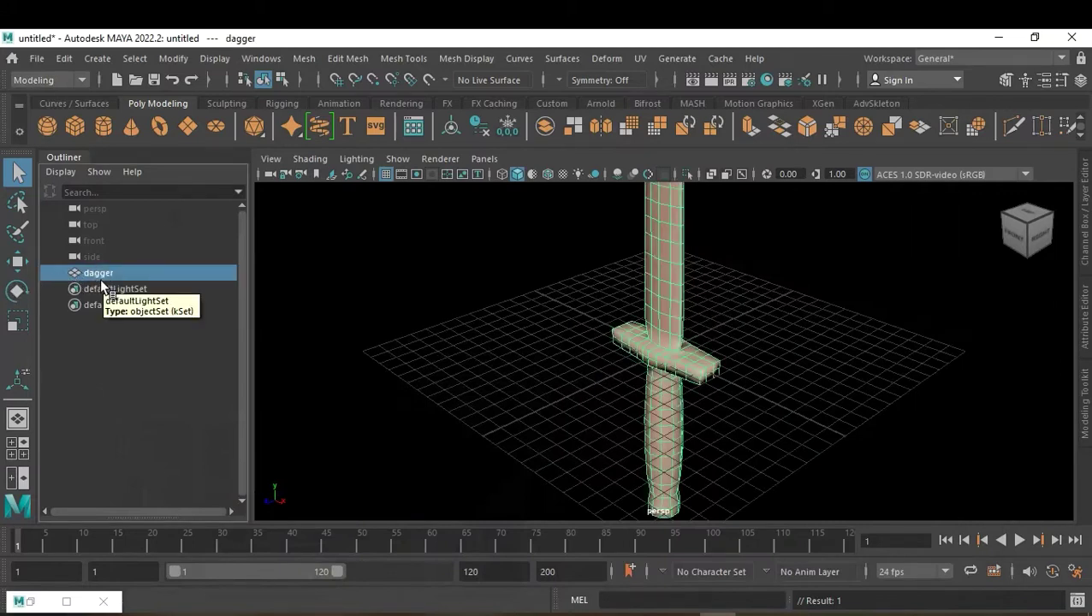
key("ctrl+a")
key("ctrl+a")
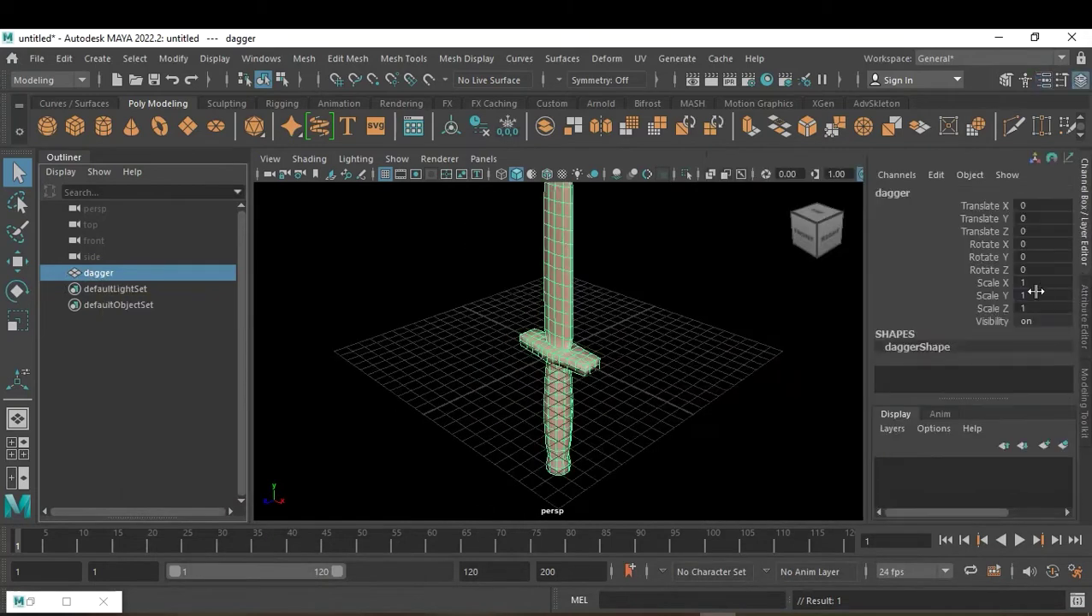
left_click_drag(1040, 282, 1045, 295)
left_click(1044, 308)
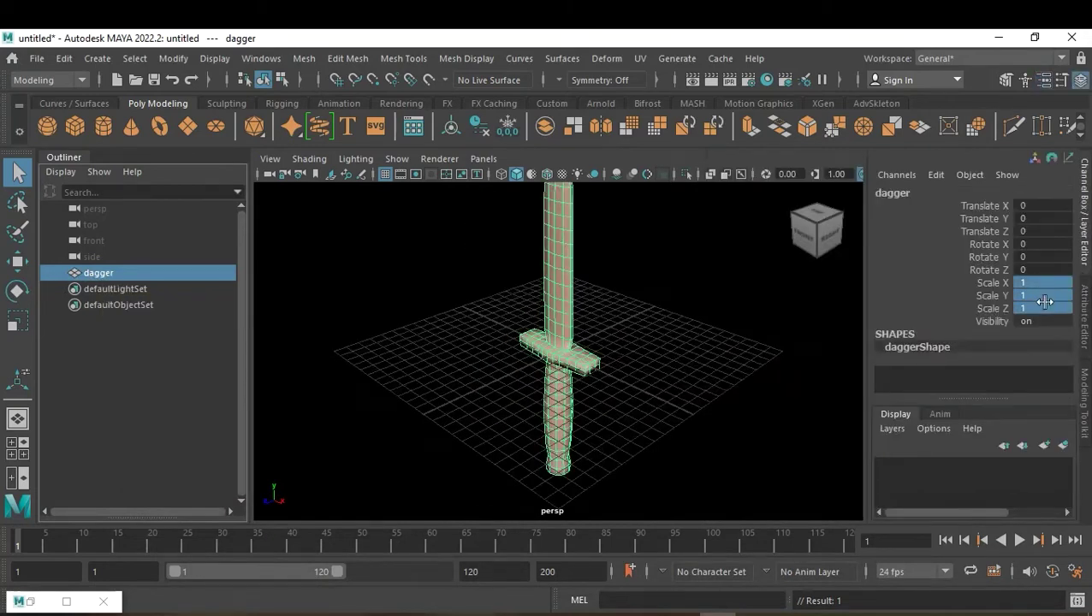
type(".5")
key("Return")
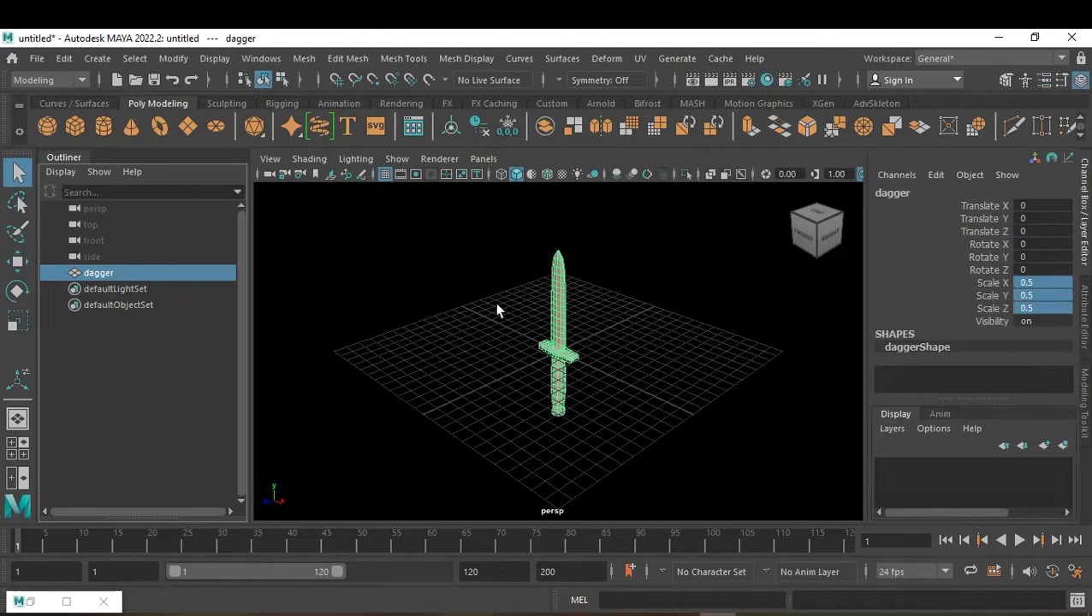
Move the dagger up to Translate Y 6.27.
left_click(607, 407)
mouse_move(607, 408)
left_mouse_down("alt")
mouse_move(653, 384)
mouse_move(553, 351)
left_mouse_up("alt")
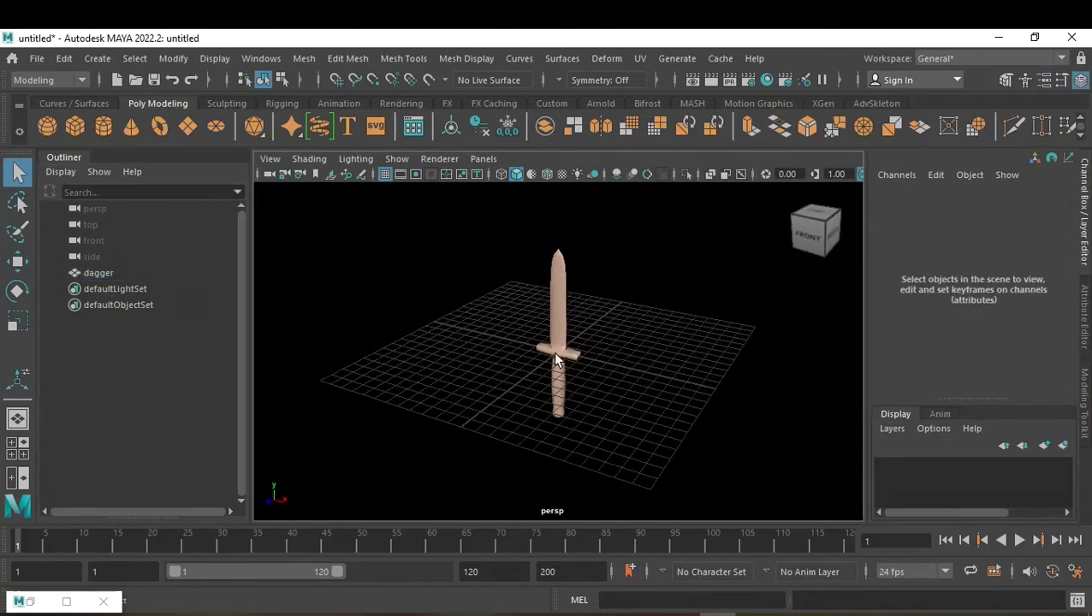
left_click(582, 360)
key("w")
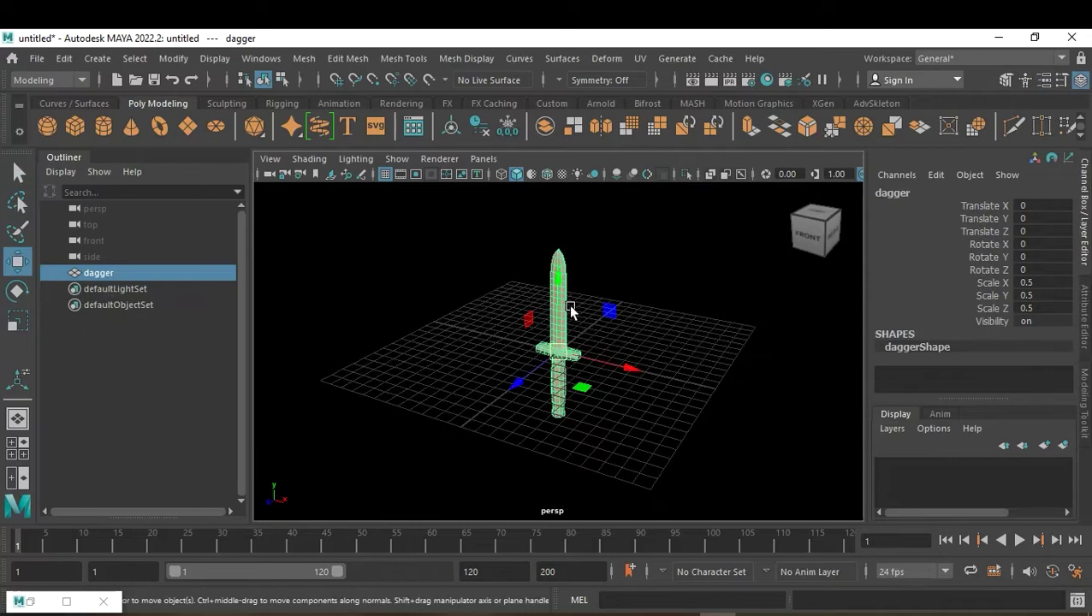
left_click_drag(561, 312, 566, 196)
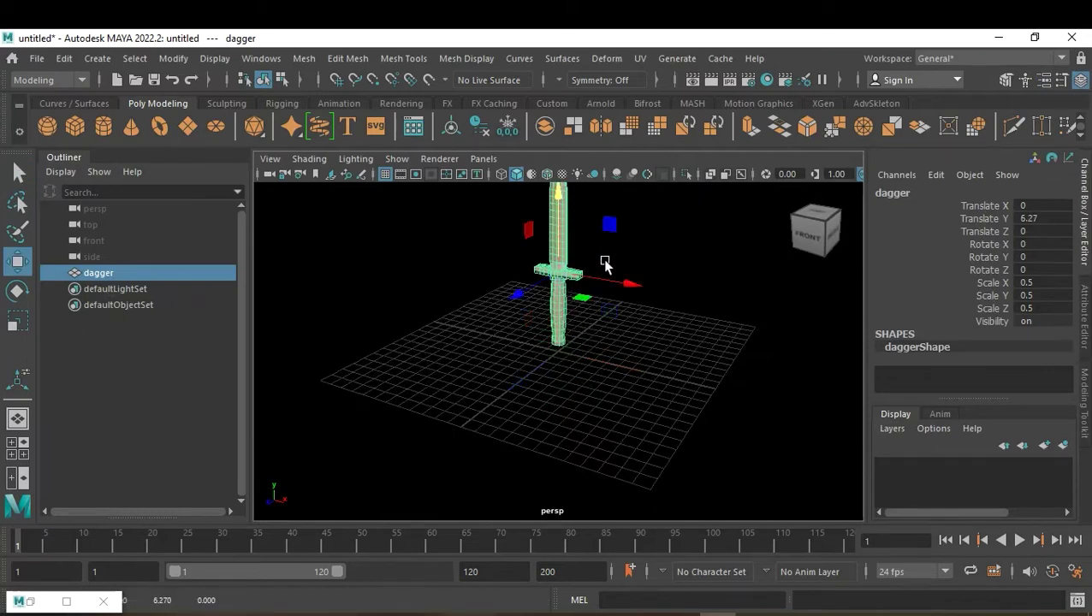
scroll(607, 263, "up", 3)
Duplicate the dagger and put the copy on a new layer1, toggling its visibility.
left_click(679, 378)
mouse_move(679, 377)
left_mouse_down("alt")
mouse_move(756, 373)
mouse_move(639, 373)
mouse_move(663, 409)
mouse_move(666, 392)
mouse_move(646, 381)
left_mouse_up("alt")
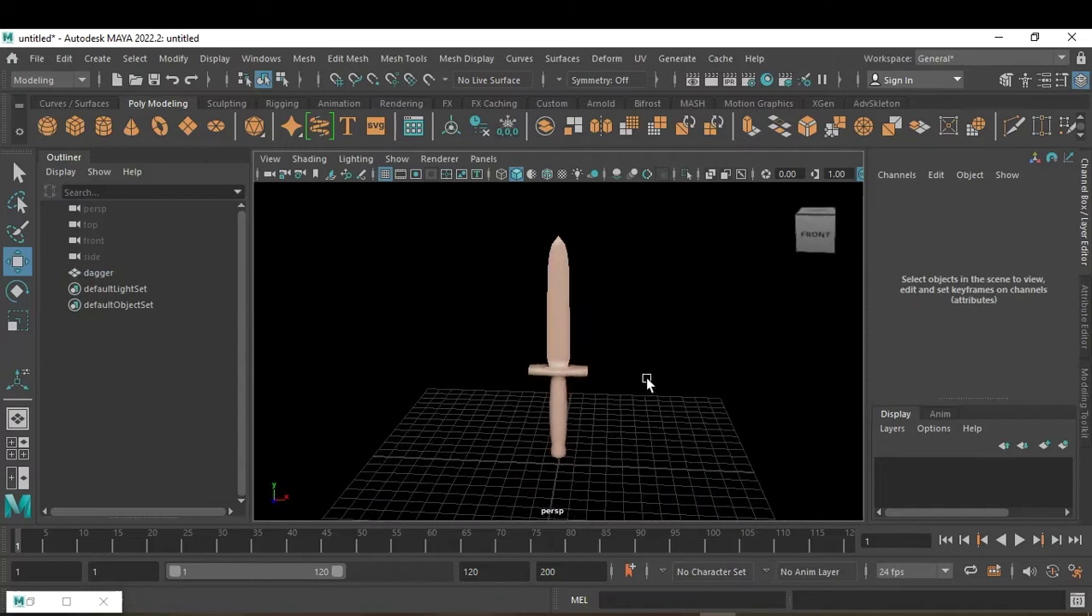
left_click(574, 325)
mouse_move(816, 231)
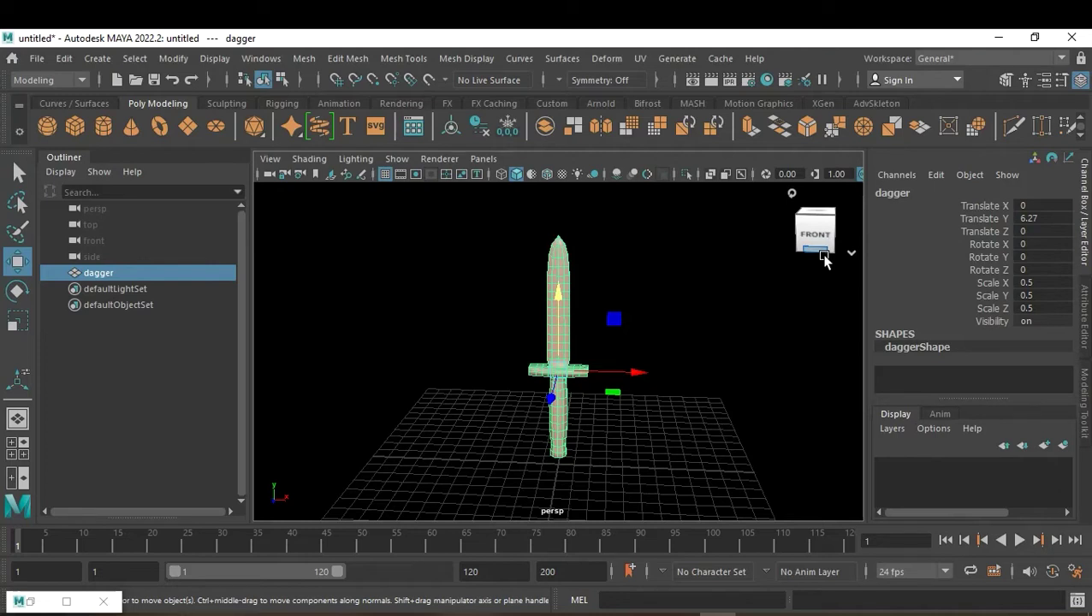
key("ctrl+d")
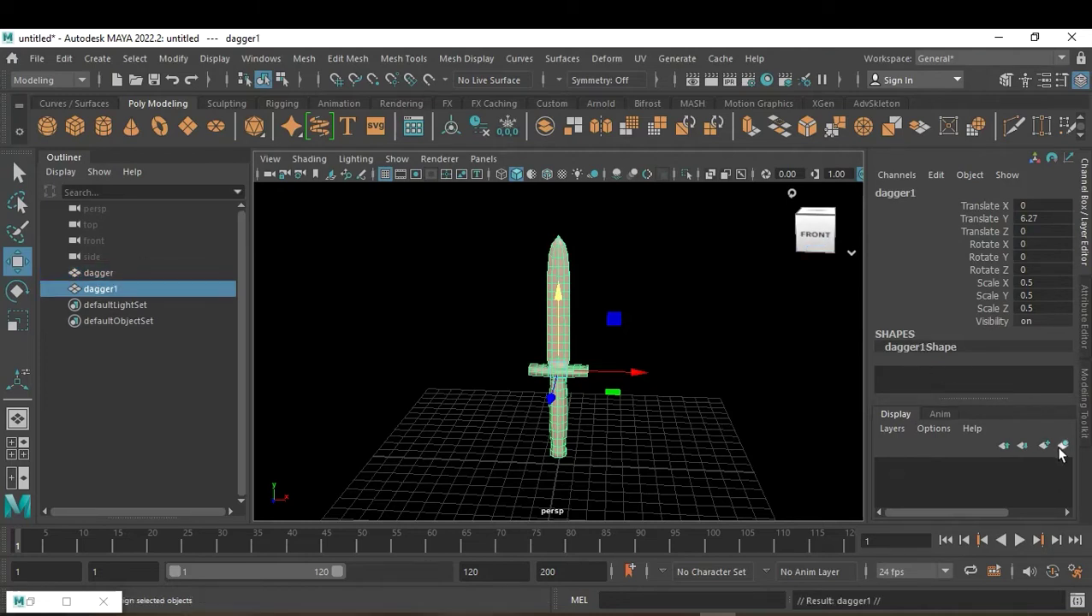
left_click(1063, 445)
left_click(886, 467)
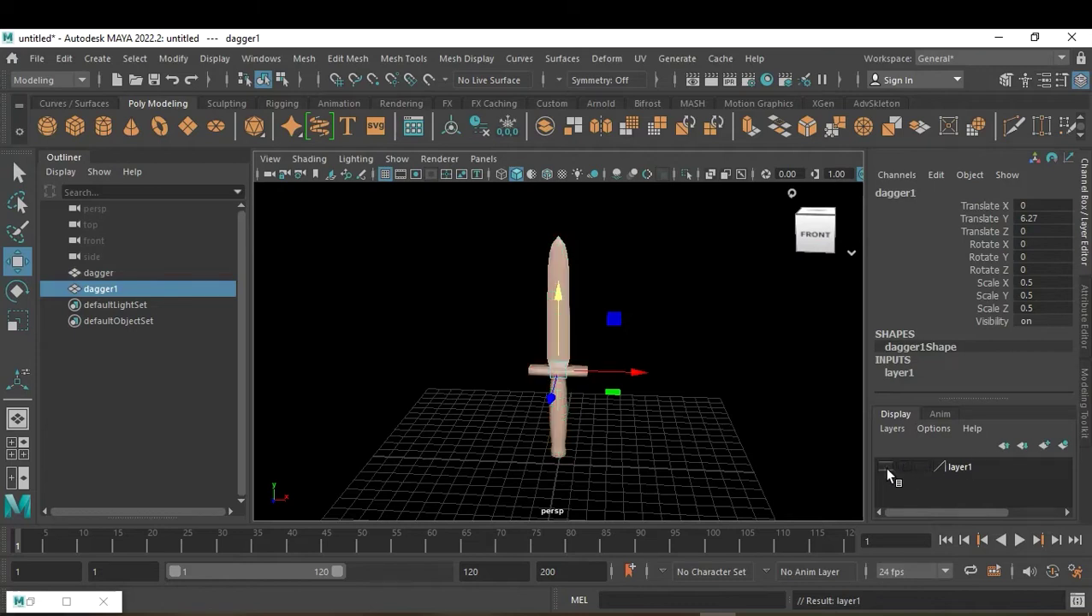
left_click(653, 463)
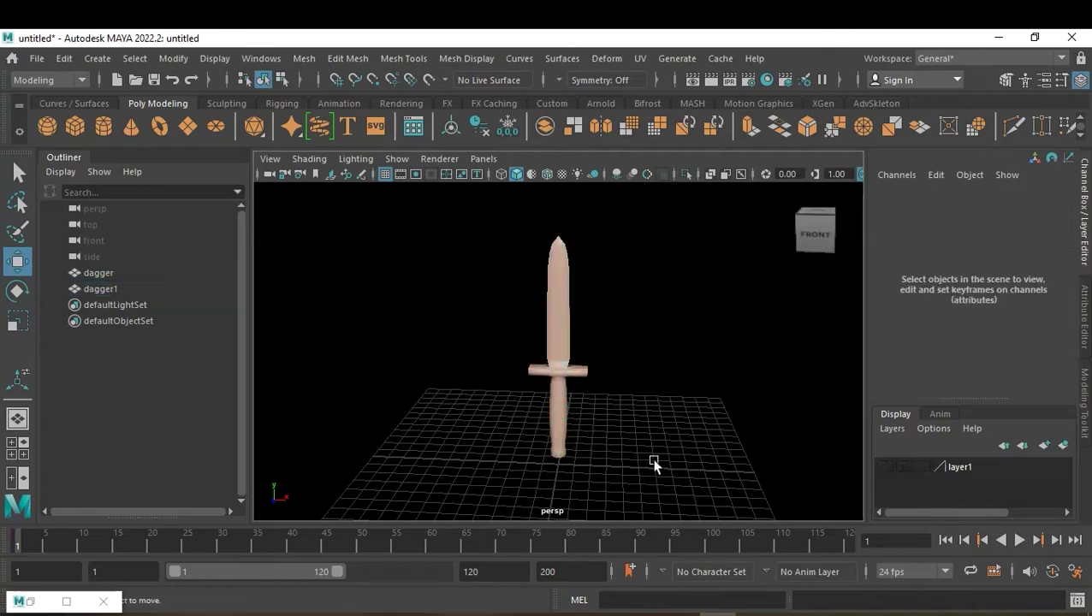
left_click(127, 291)
left_click(886, 467)
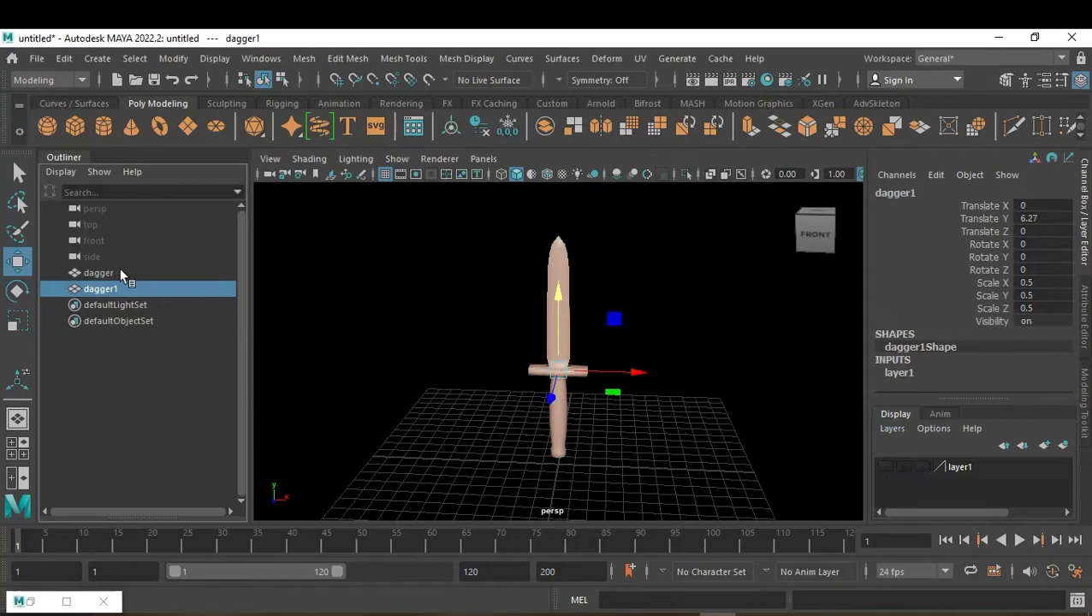
left_click(705, 309)
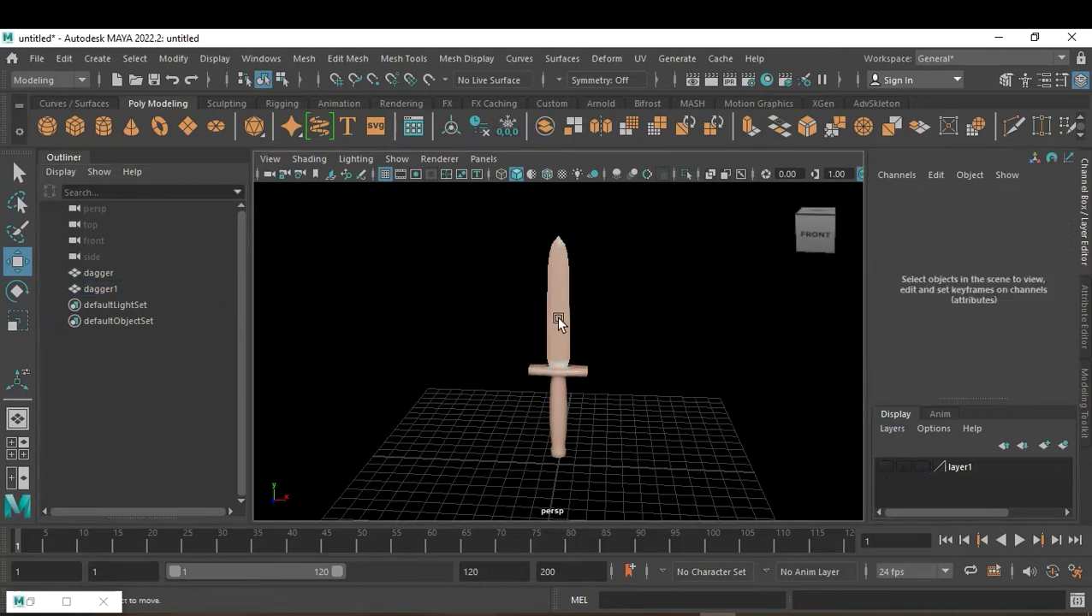
left_click(559, 302)
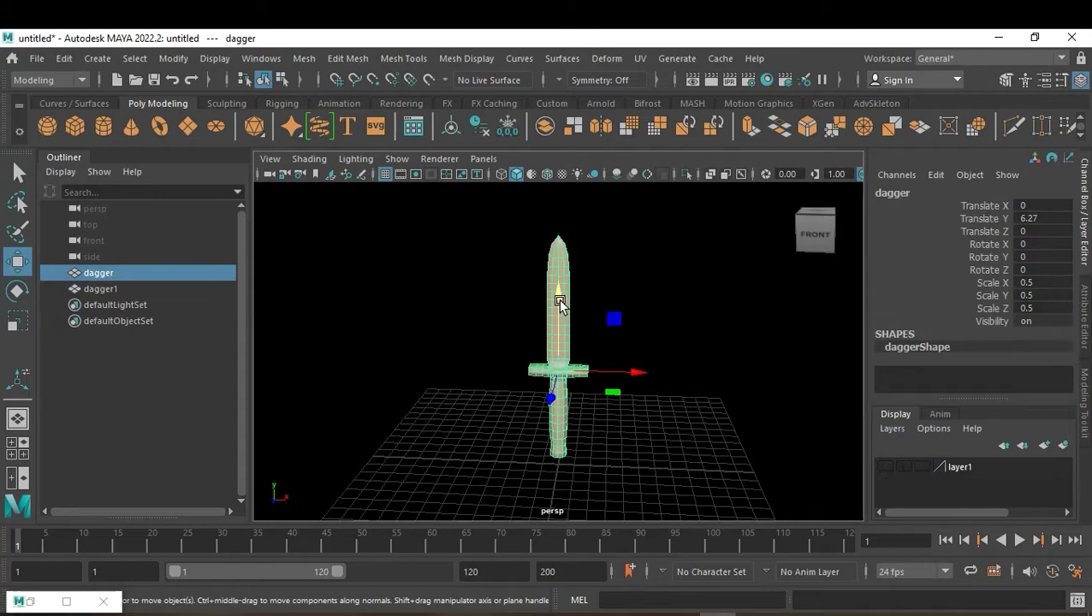
Rename the duplicate dagger1 to dagger_org and reselect the original dagger.
double_click(159, 288)
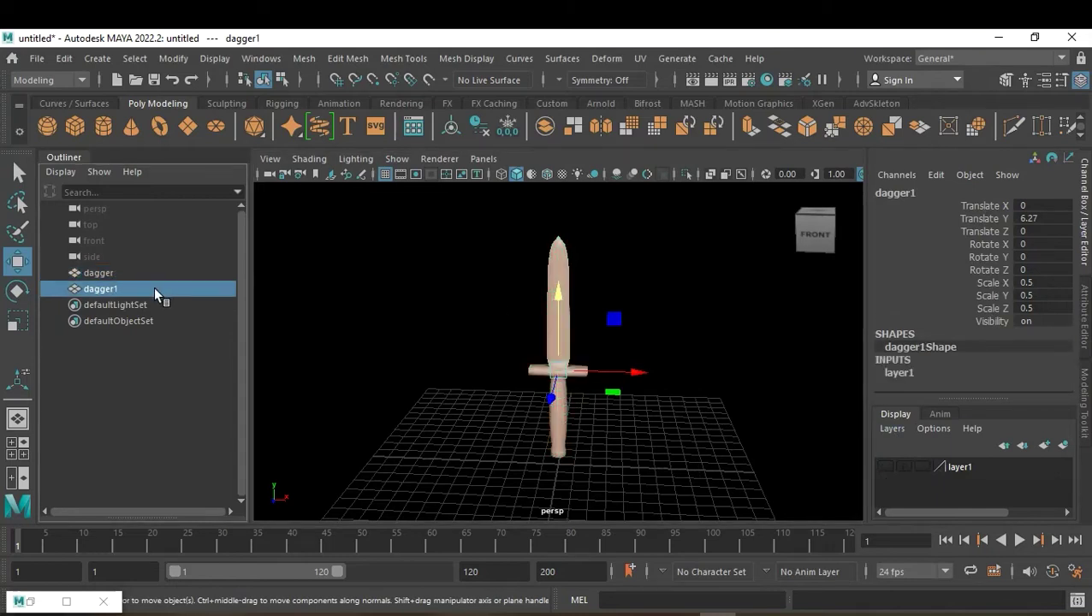
left_click(137, 291)
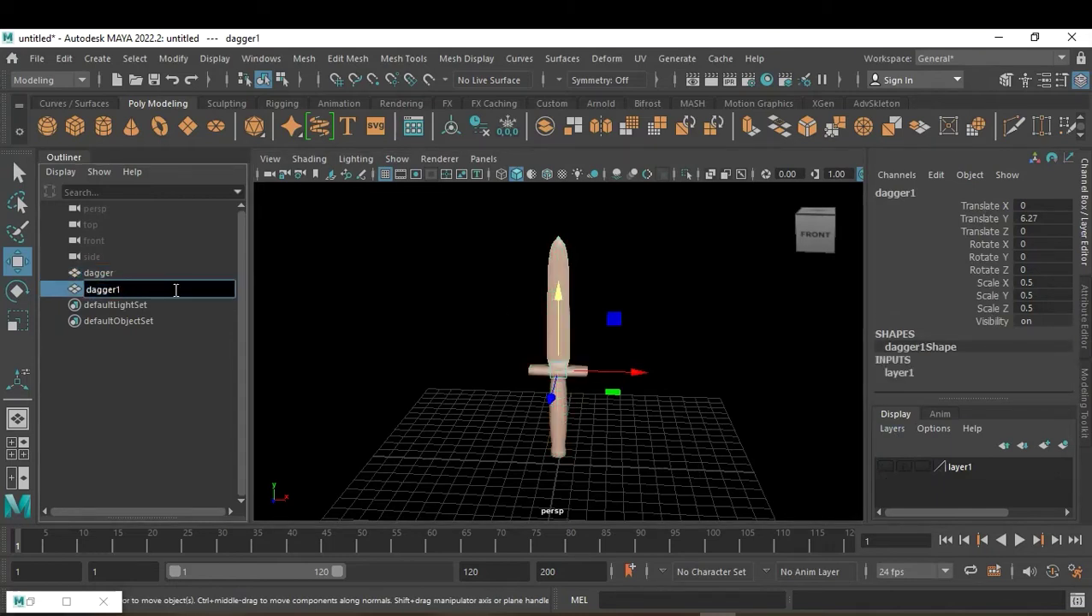
key("BackSpace")
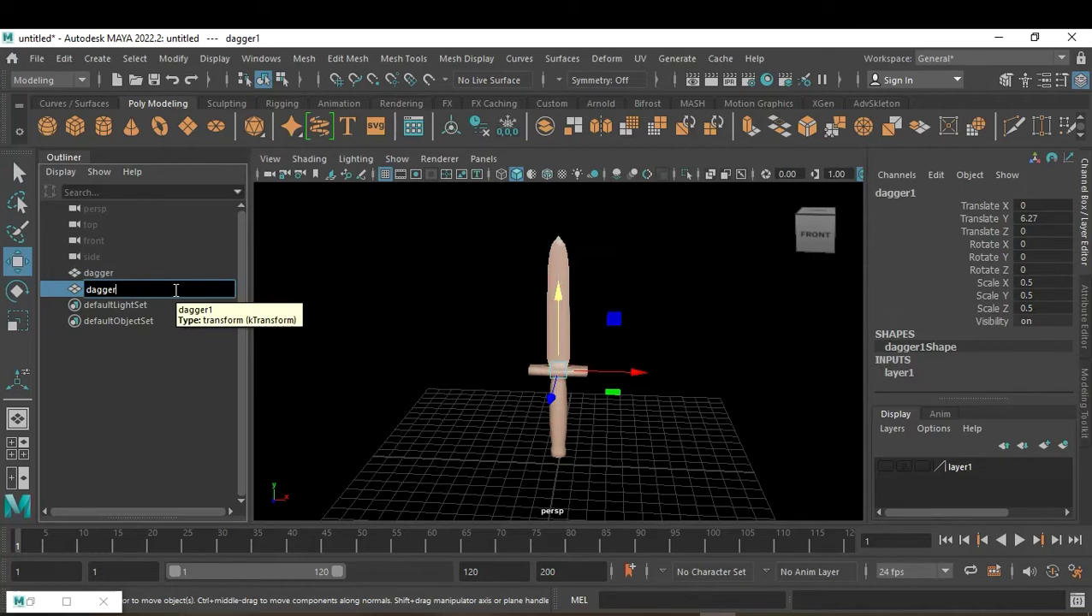
type("_o")
type("rg")
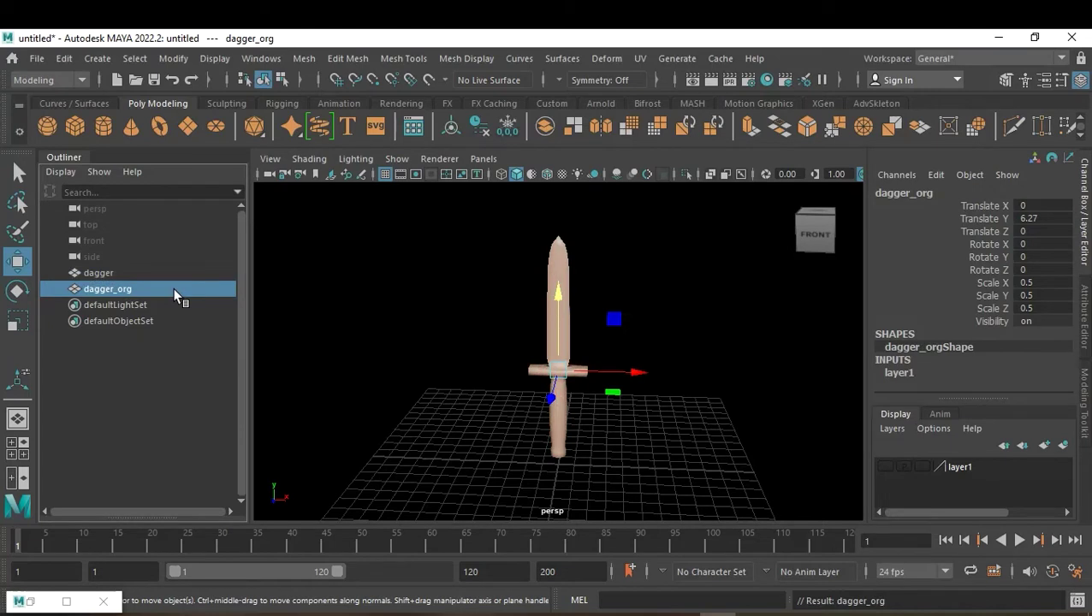
left_click(610, 272)
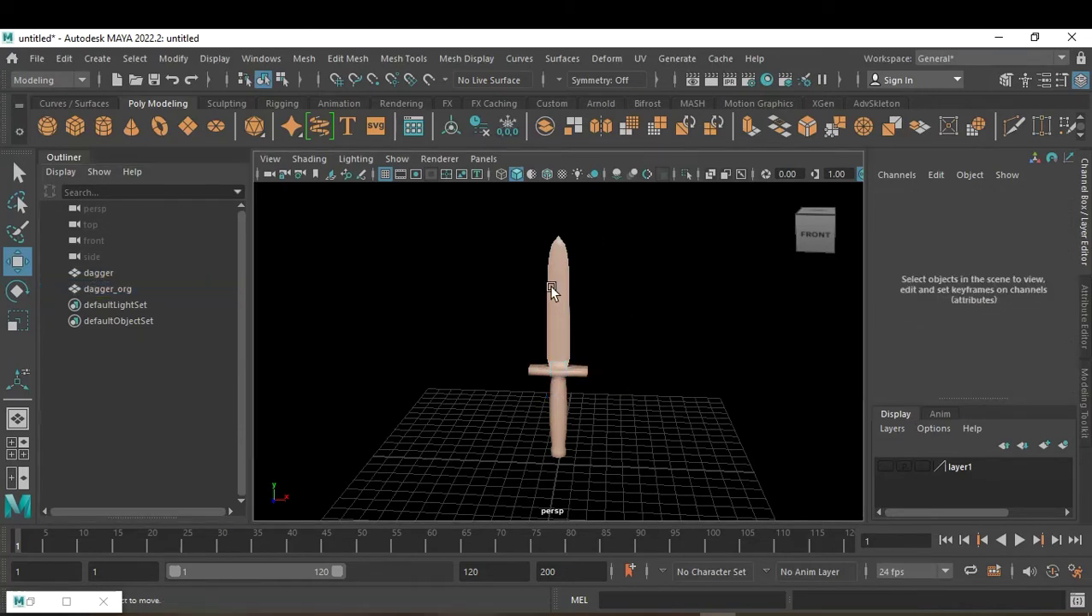
left_click(557, 276)
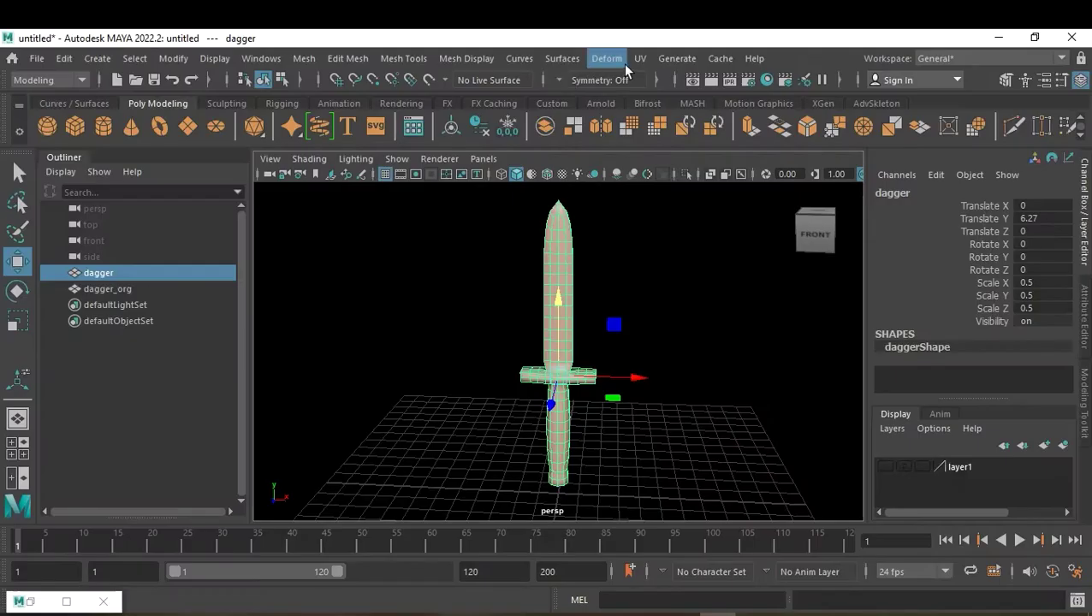
Inspect the dagger's existing UV shell layout in the UV Editor, then close it.
left_click(637, 60)
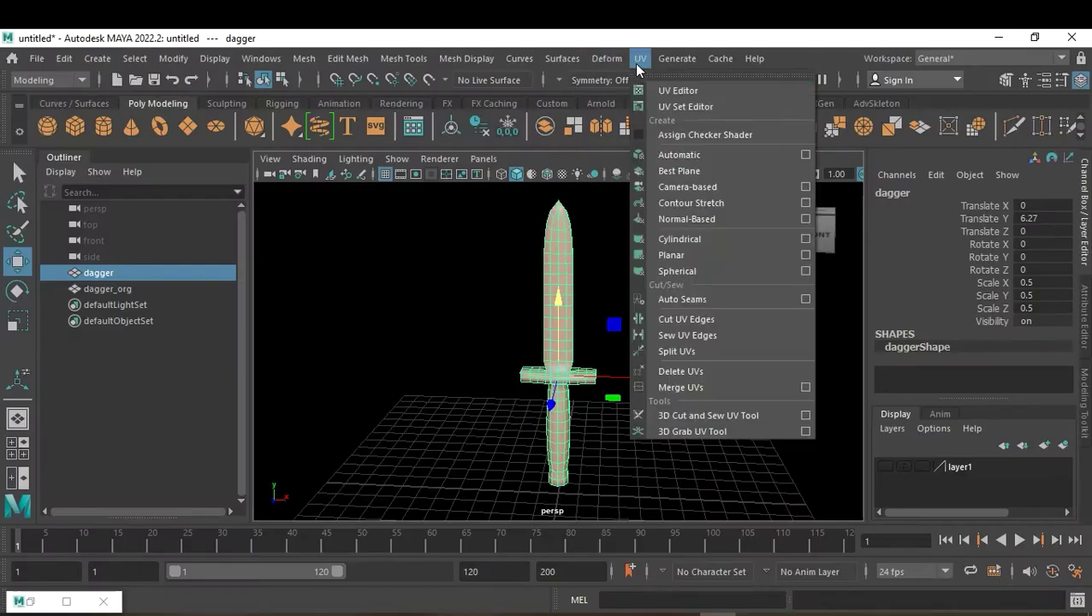
left_click(689, 89)
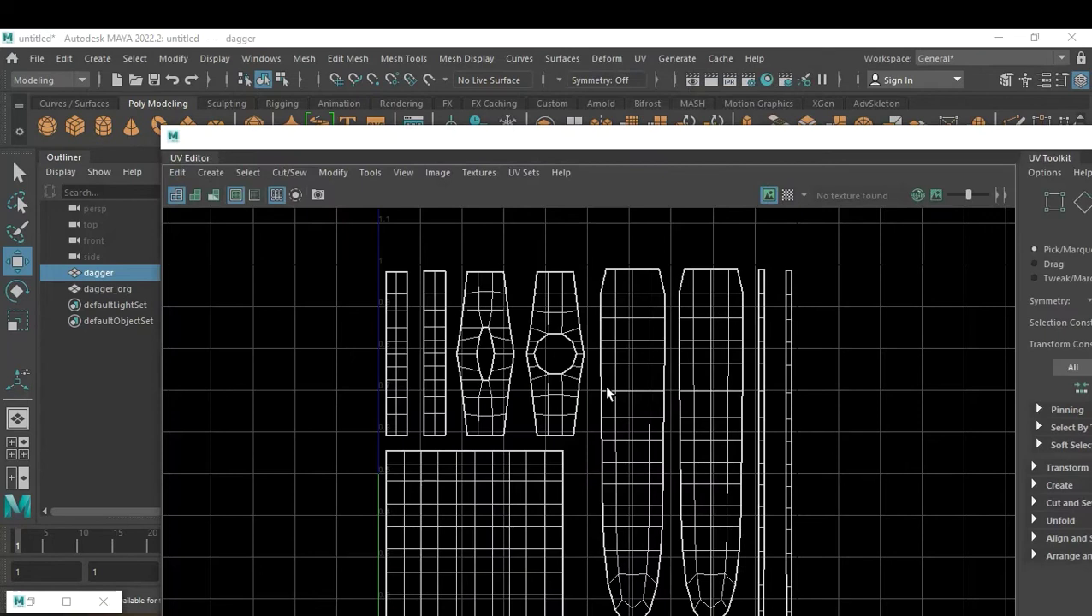
scroll(642, 424, "down", 1)
scroll(643, 428, "down", 1)
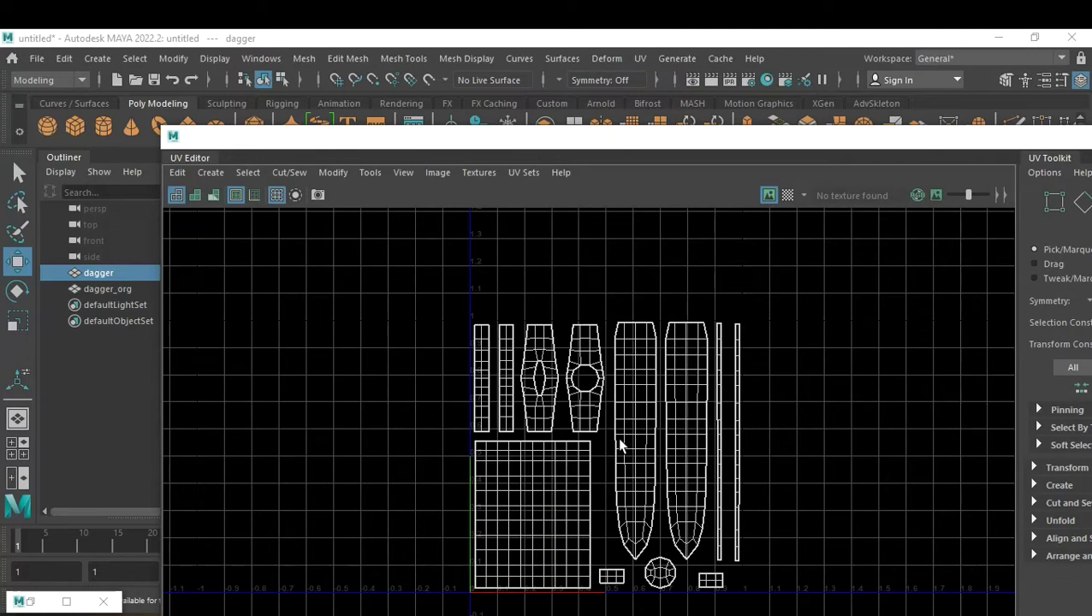
left_click_drag(1003, 141, 791, 165)
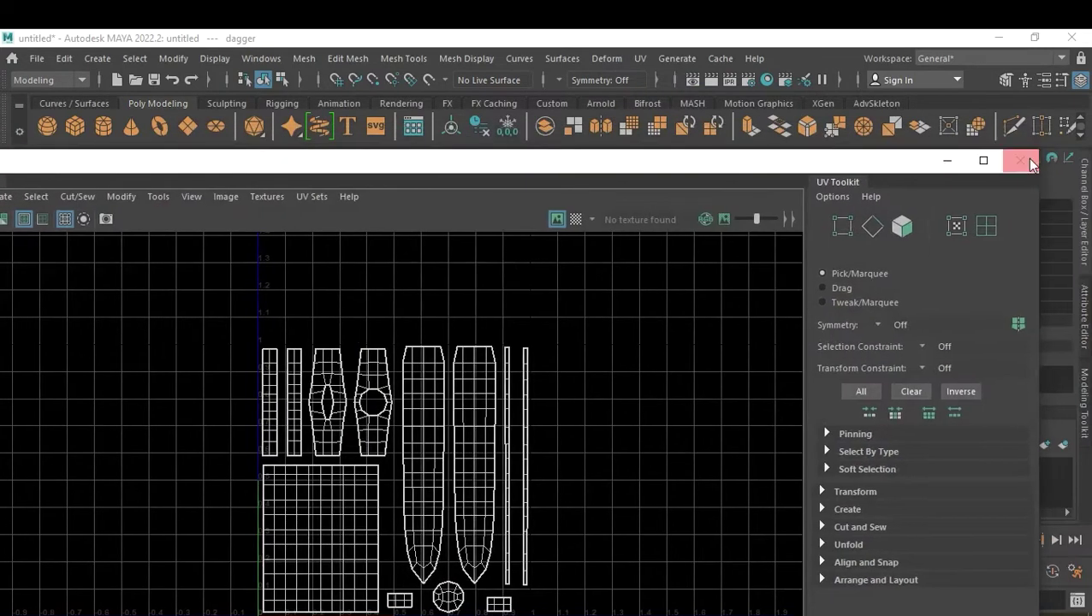
left_click(1022, 161)
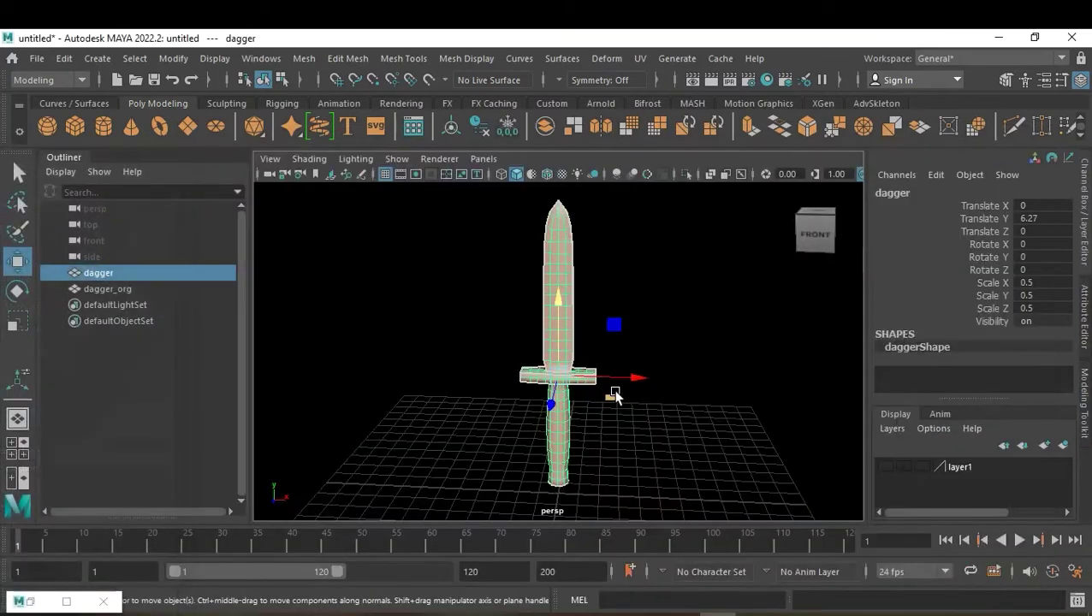
left_click_drag(646, 424, 548, 432, "alt")
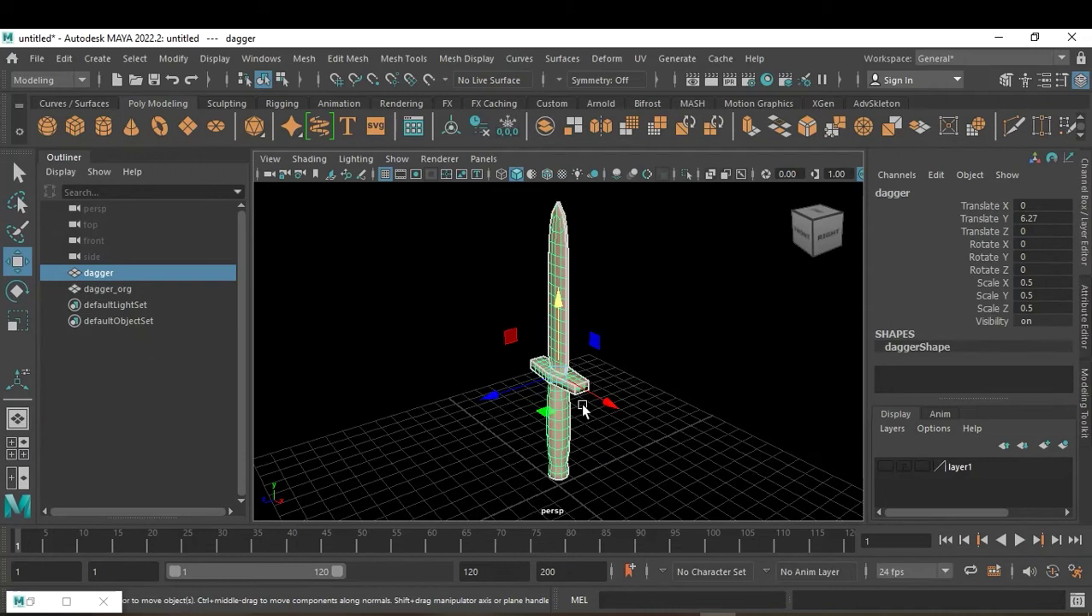
left_click(640, 58)
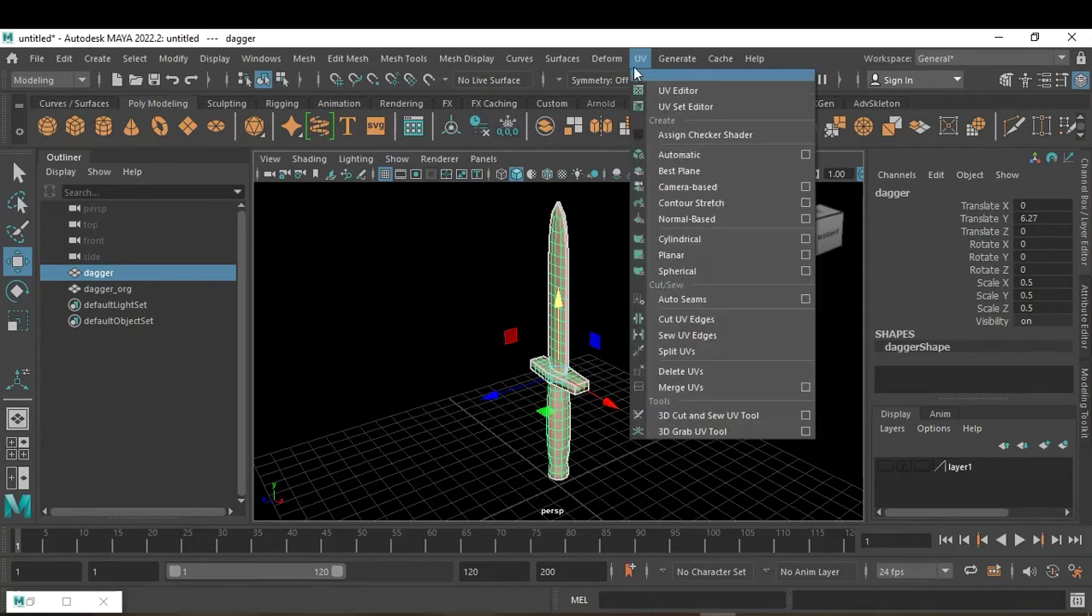
Project the dagger's UVs with a Z-axis planar mapping.
left_click(806, 255)
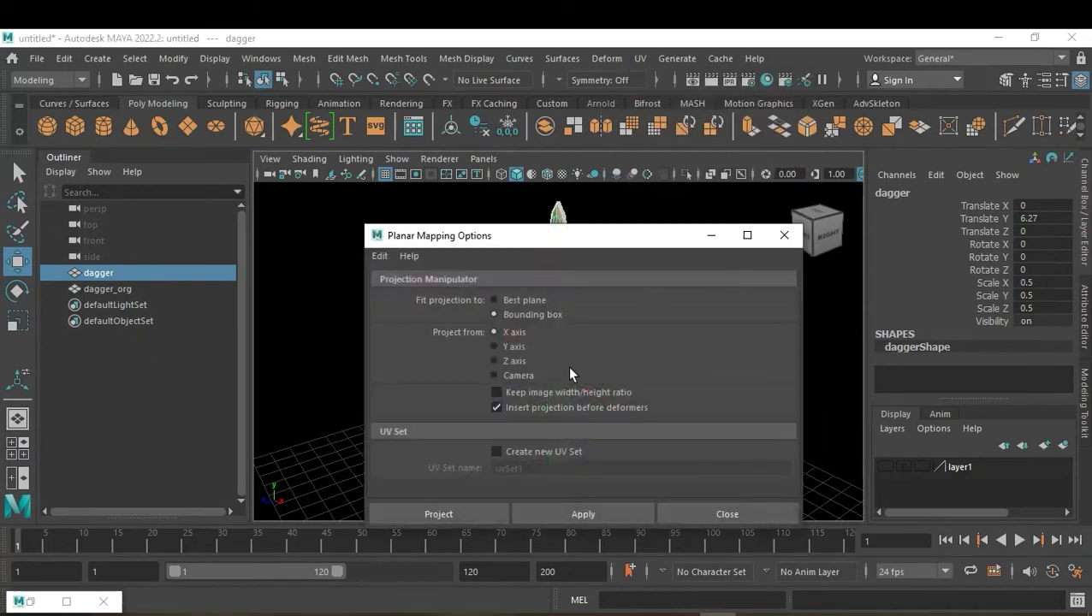
left_click(515, 363)
left_click(464, 515)
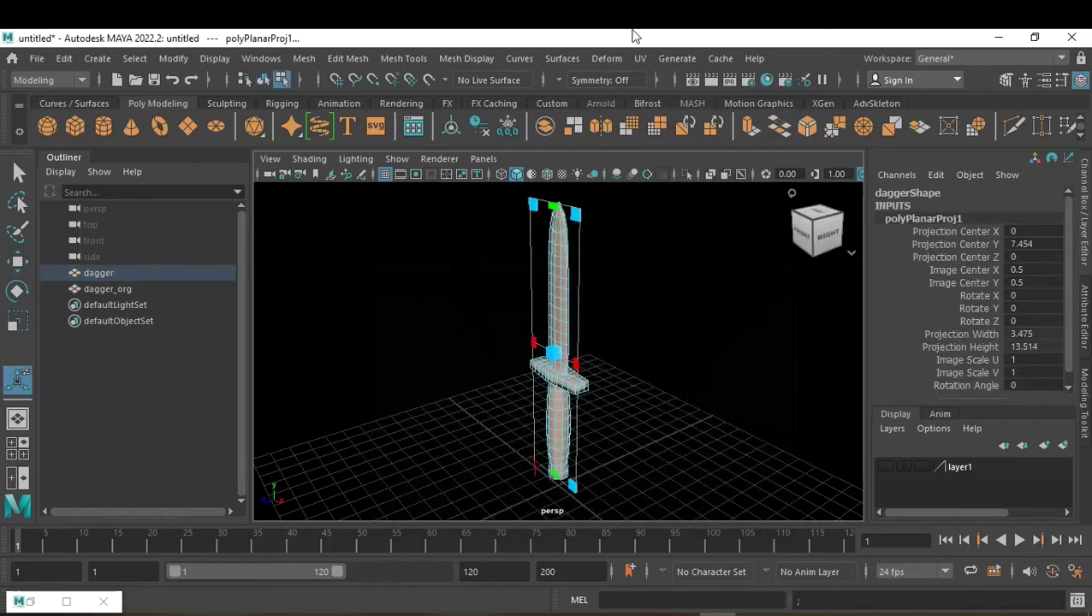
Squeeze the dagger's UV shell narrower horizontally in the UV Editor.
left_click(641, 59)
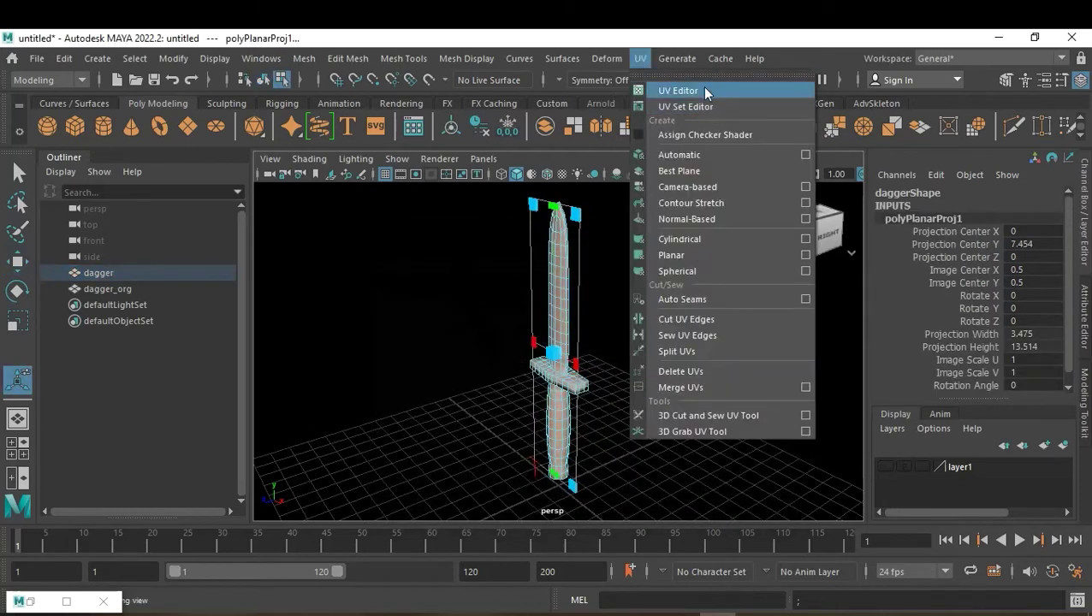
left_click(702, 86)
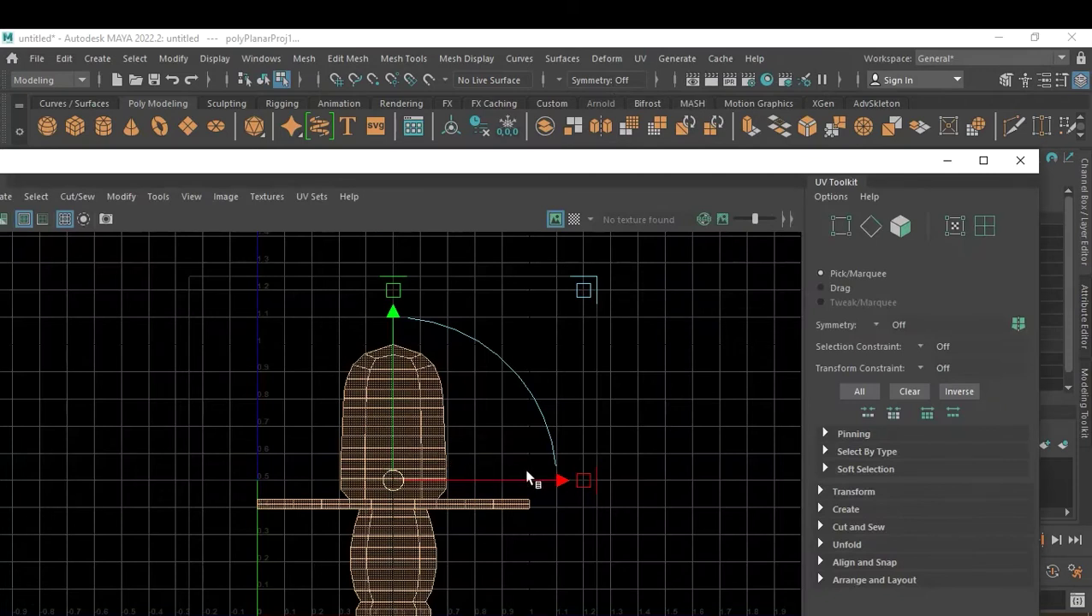
left_click_drag(583, 481, 443, 480)
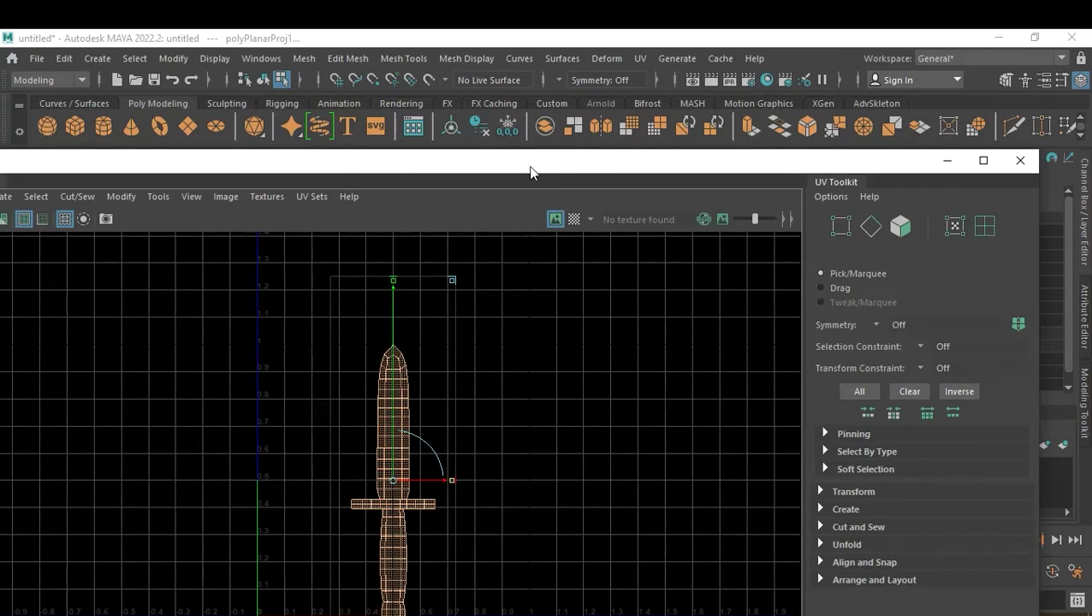
left_click(1013, 171)
Orbit around the dagger to check it, then return to object mode with it selected.
left_click(659, 385)
mouse_move(661, 390)
left_mouse_down("alt")
mouse_move(565, 338)
mouse_move(599, 334)
left_mouse_up("alt")
scroll(565, 338, "up", 3)
scroll(591, 370, "up", 3)
mouse_move(590, 371)
left_mouse_down("alt")
mouse_move(625, 361)
mouse_move(607, 332)
mouse_move(612, 366)
mouse_move(652, 377)
left_mouse_up("alt")
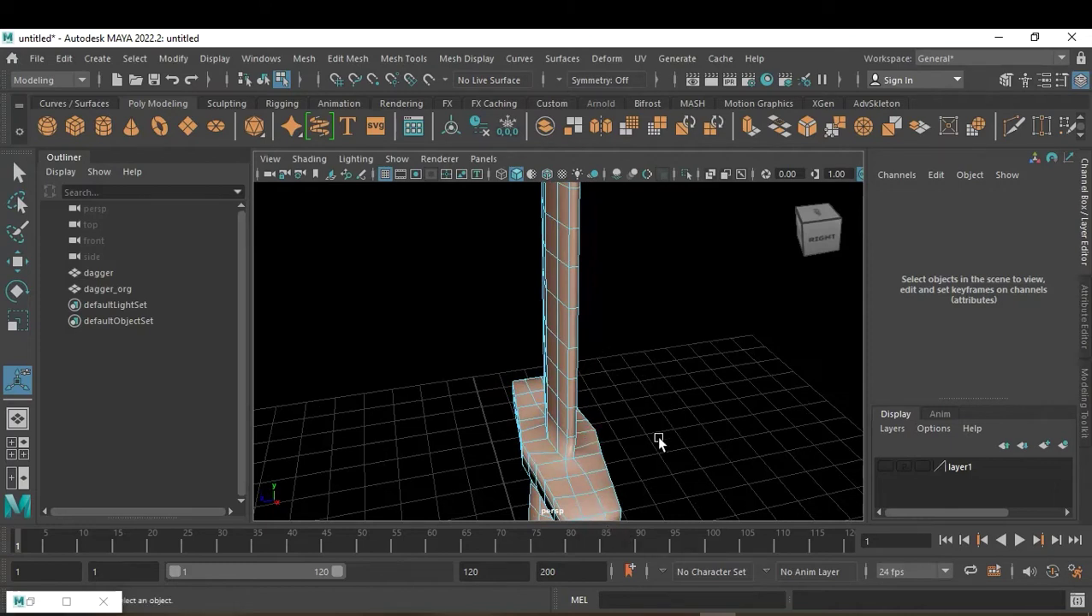
scroll(657, 435, "down", 2)
scroll(656, 435, "down", 3)
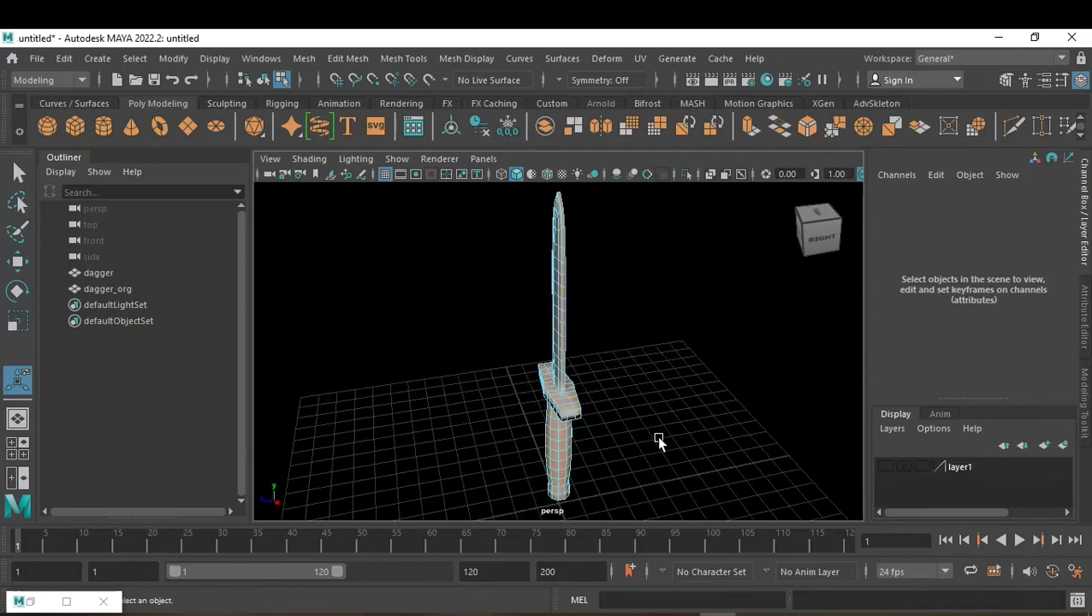
key("F8")
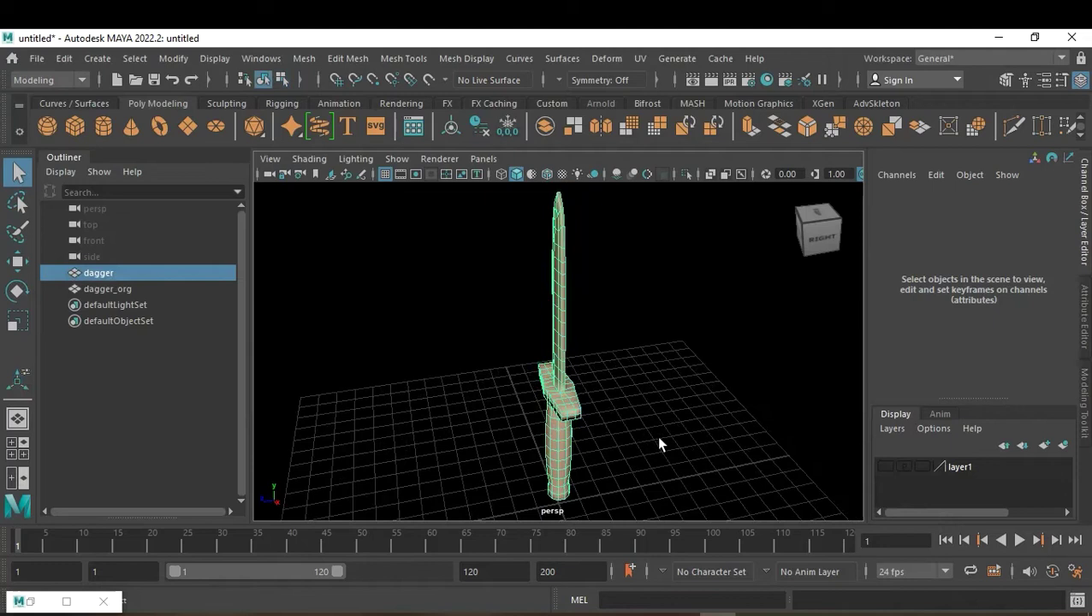
Delete the dagger's history and freeze transforms so translation reads 0 and scale 1.
key("3")
key("1")
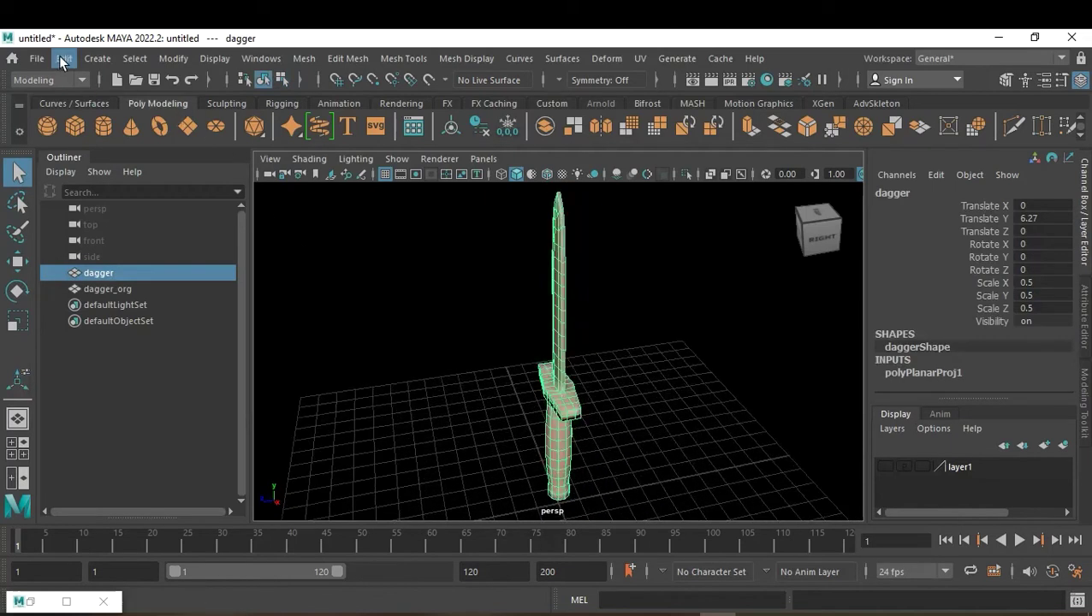
left_click(64, 58)
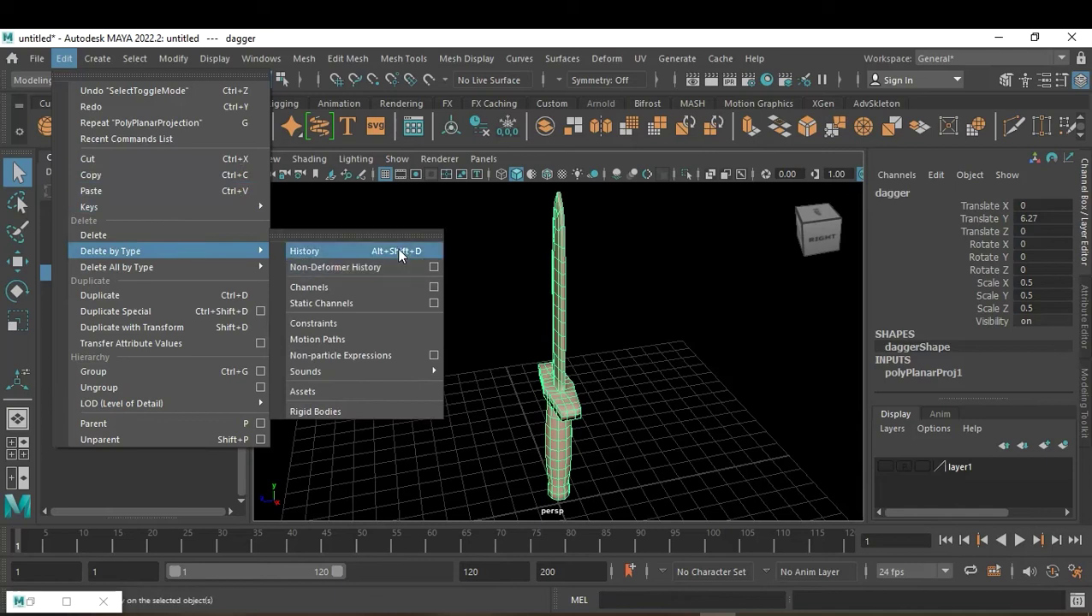
mouse_move(163, 251)
left_click(398, 251)
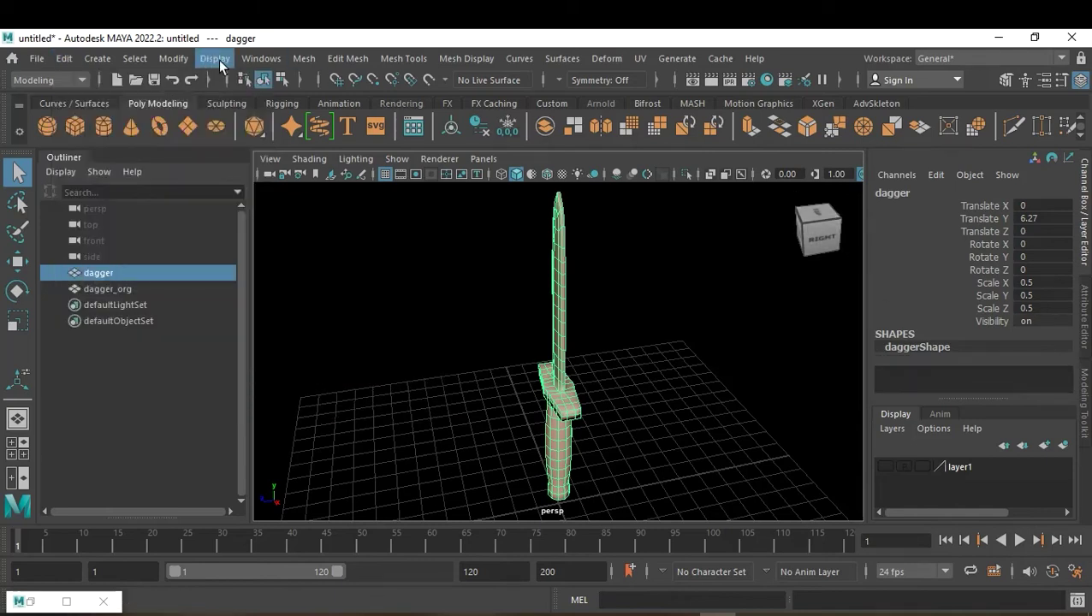
left_click(155, 59)
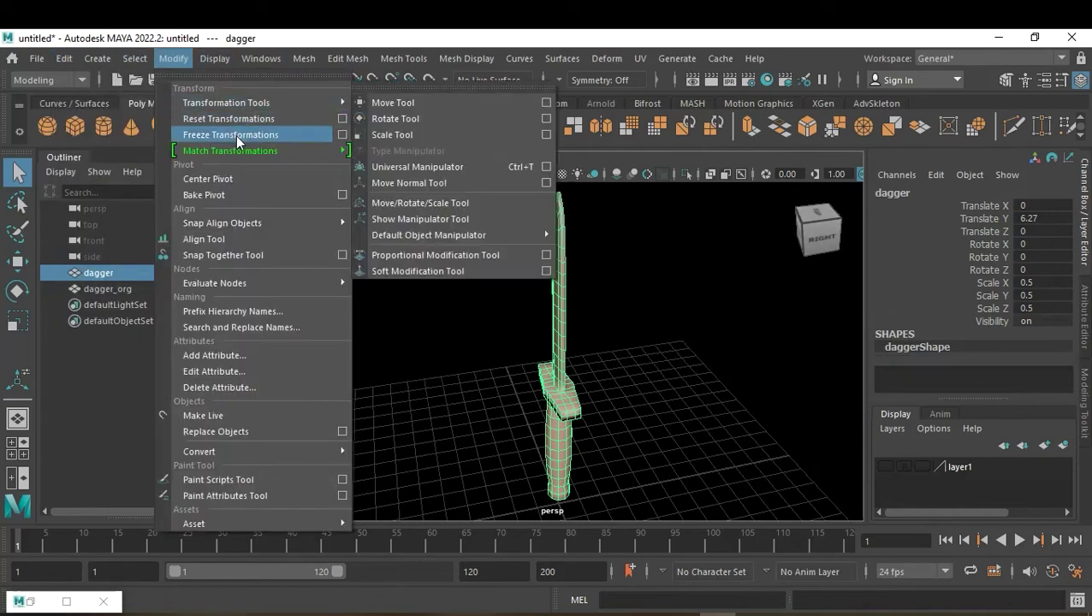
left_click(237, 139)
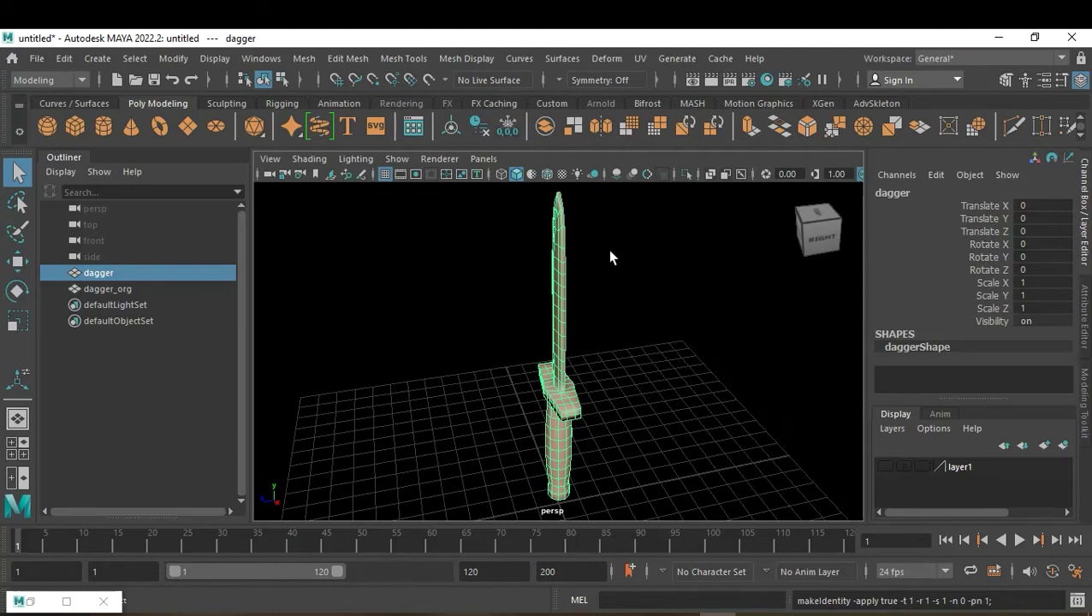
mouse_move(604, 282)
left_mouse_down("alt")
mouse_move(602, 317)
mouse_move(644, 323)
mouse_move(633, 339)
left_mouse_up("alt")
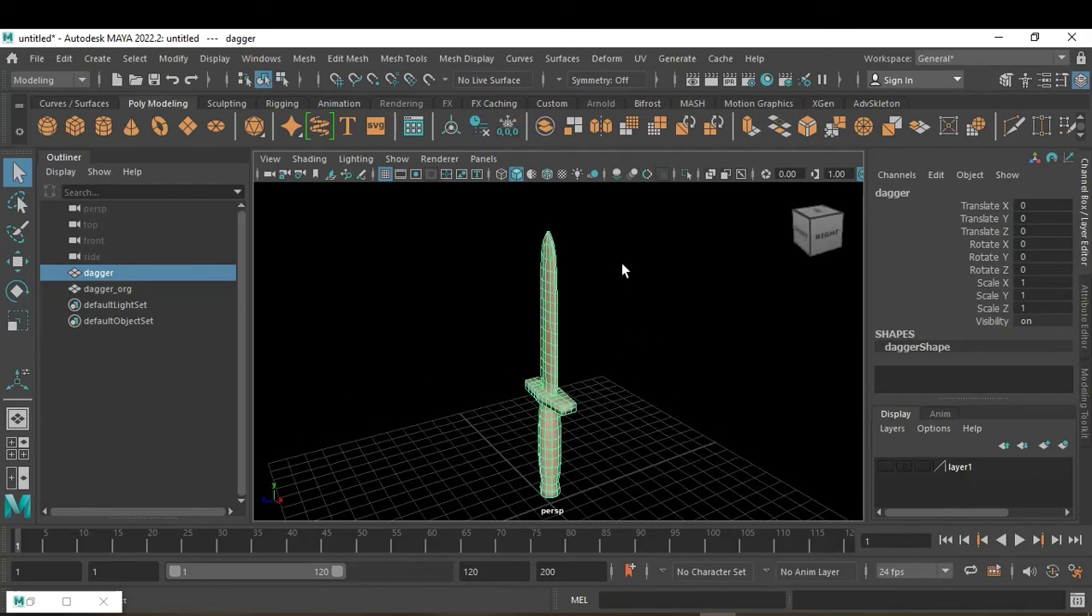
Apply Mesh > Smooth to the dagger and orbit around to inspect the result.
left_click(309, 59)
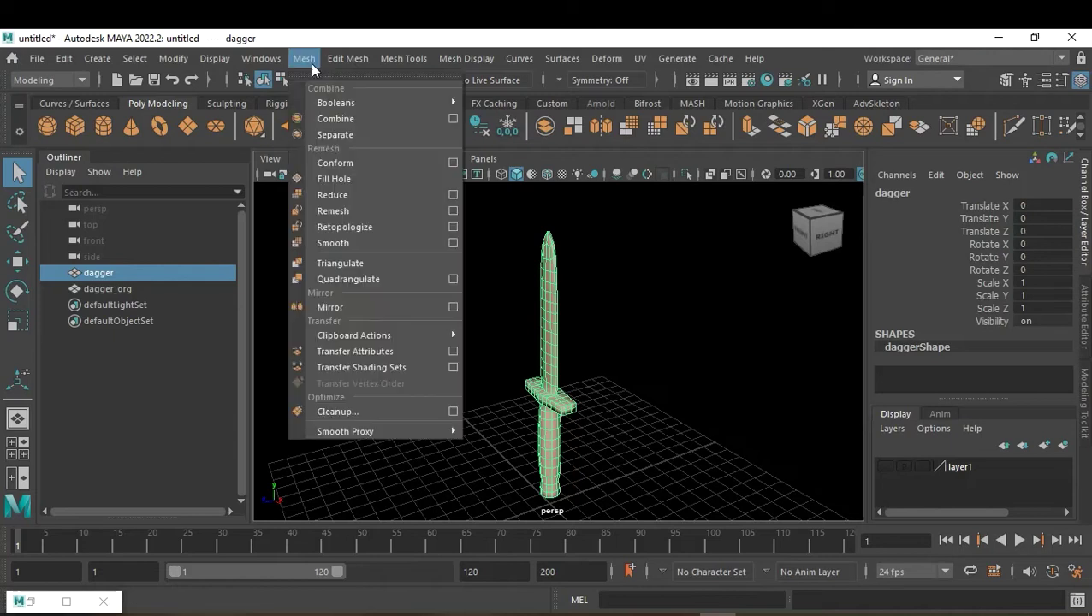
left_click(370, 242)
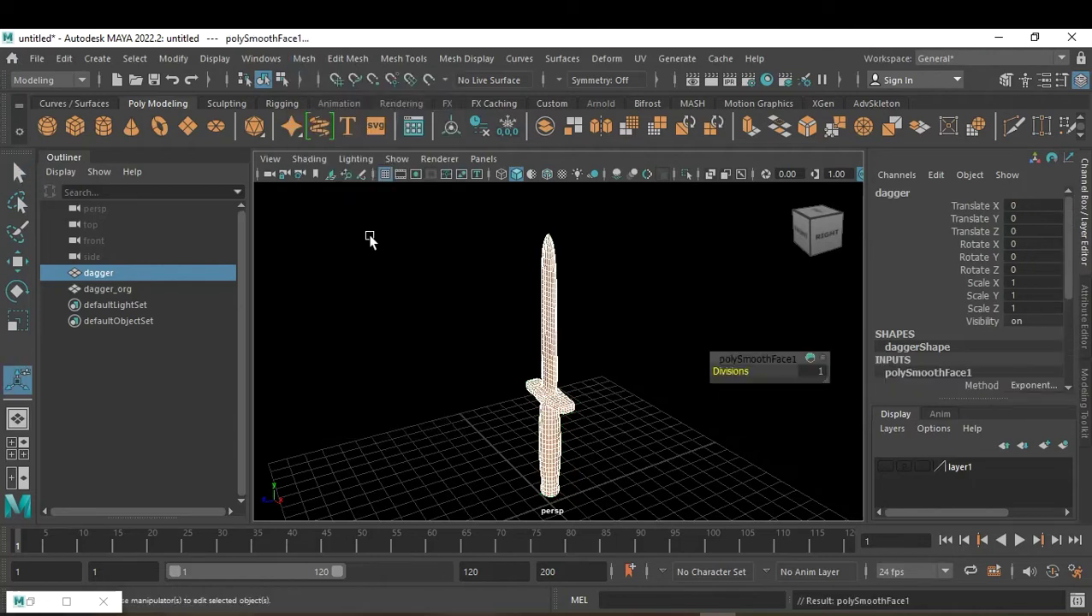
left_click(632, 287)
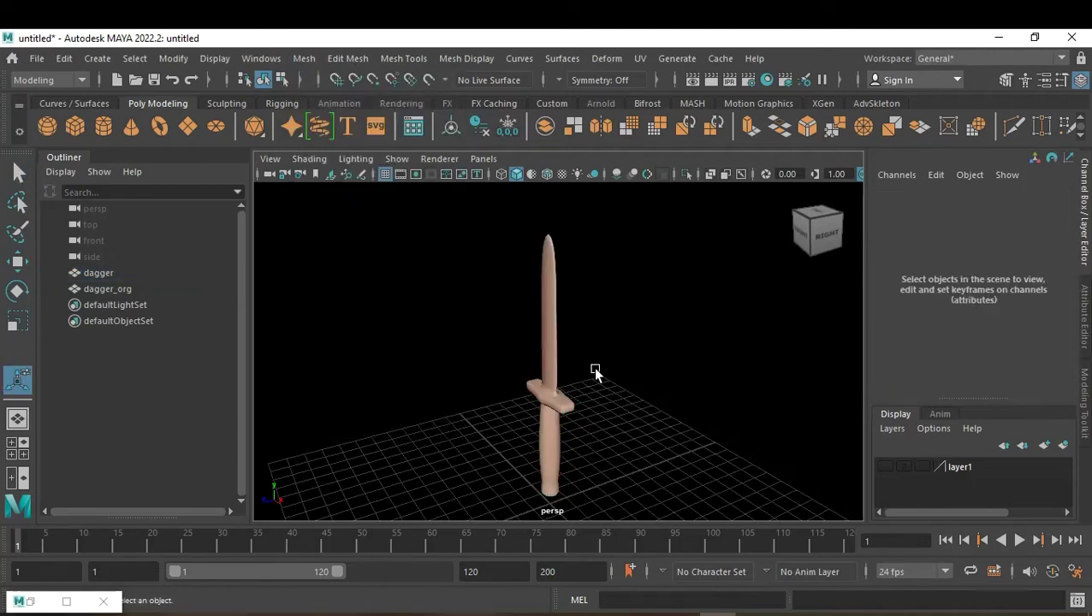
mouse_move(756, 417)
left_mouse_down("alt")
mouse_move(710, 426)
mouse_move(719, 358)
mouse_move(749, 377)
mouse_move(610, 414)
left_mouse_up("alt")
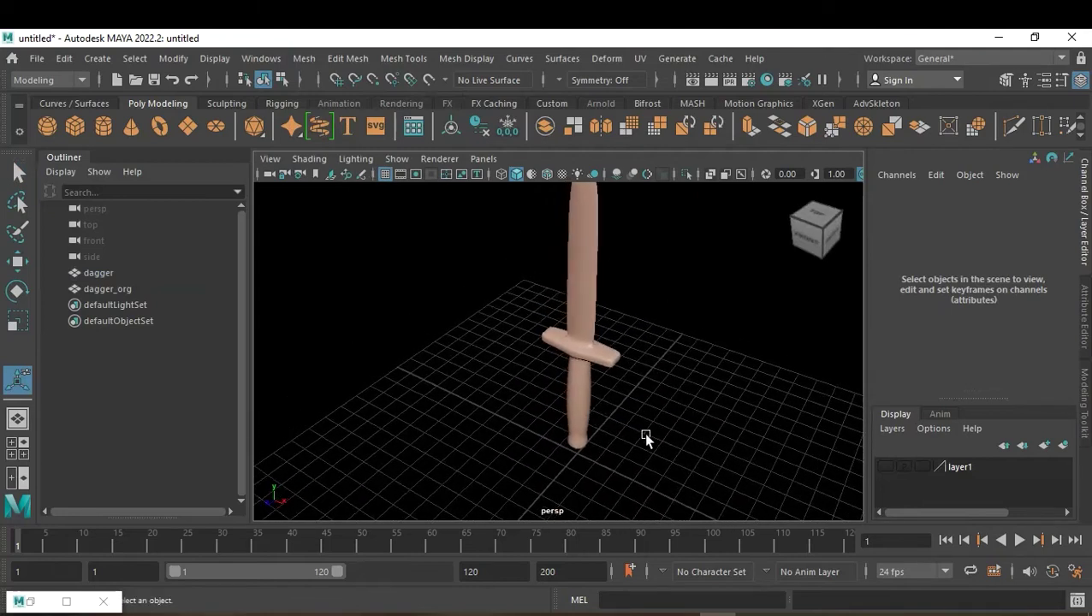
left_click_drag(682, 387, 651, 380, "alt")
left_click(585, 311)
right_click_drag(585, 312, 651, 297, "shift")
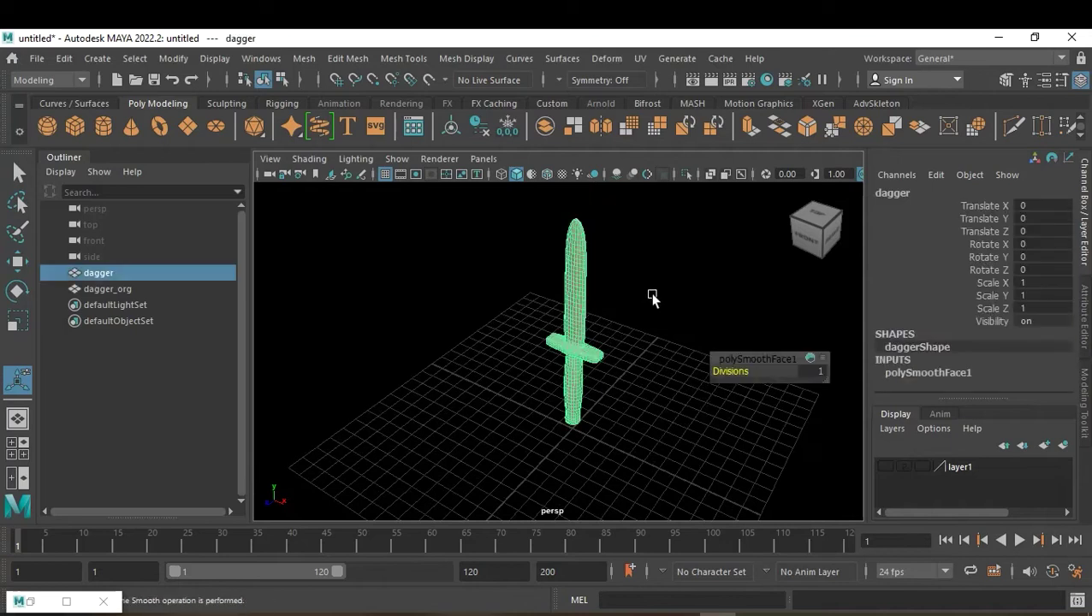
left_click_drag(651, 298, 680, 289, "alt")
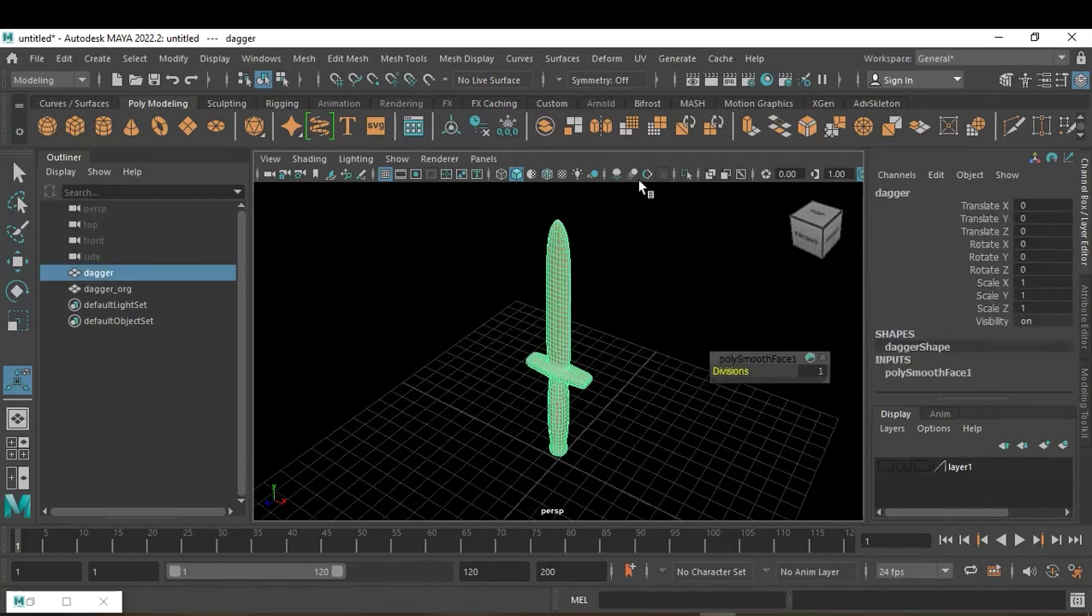
Turn on wireframe on shaded and hide the viewport grid.
left_click(646, 175)
left_click(666, 287)
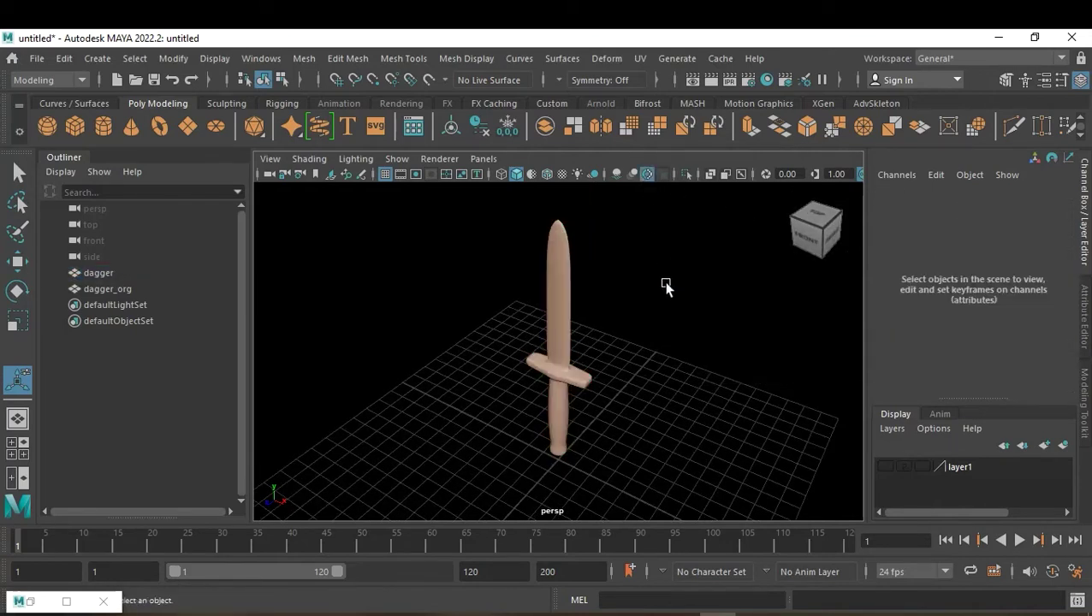
left_click_drag(671, 317, 661, 354, "alt")
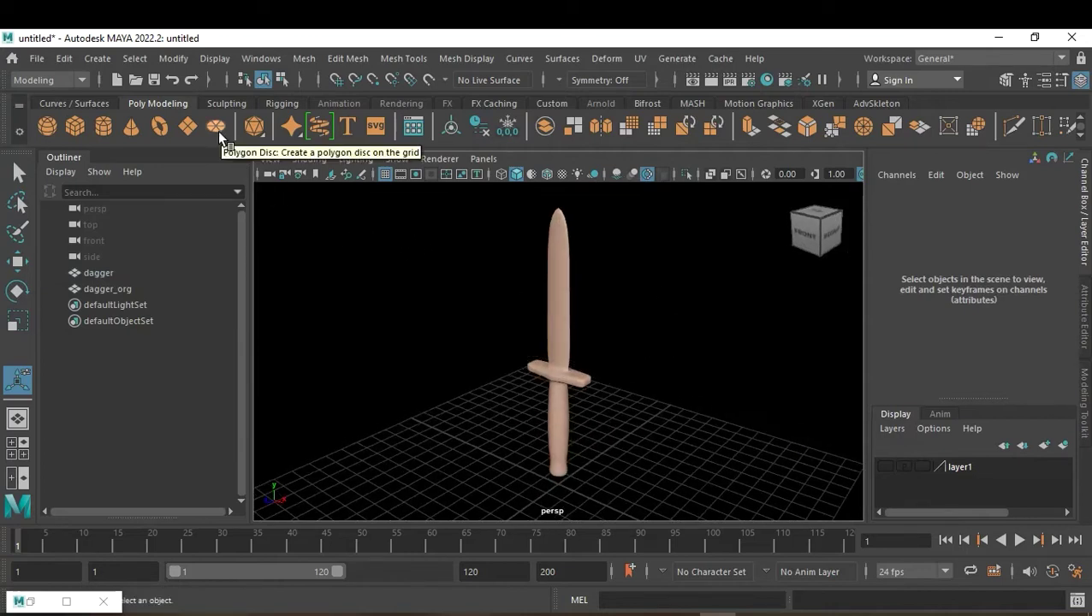
left_click(387, 176)
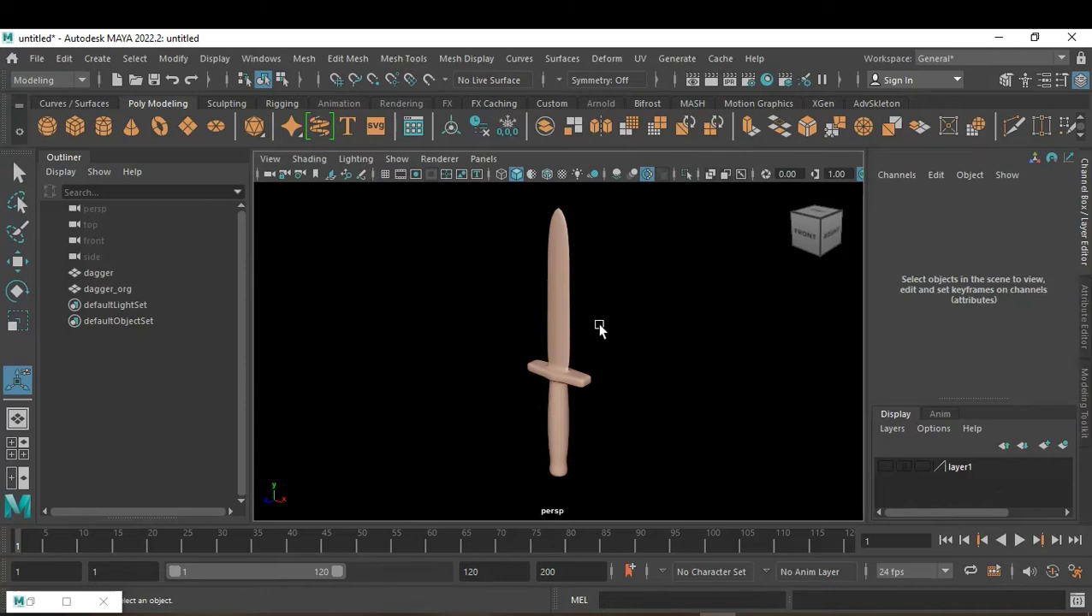
Delete the dagger's construction history to bake in the smoothing.
left_click(564, 313)
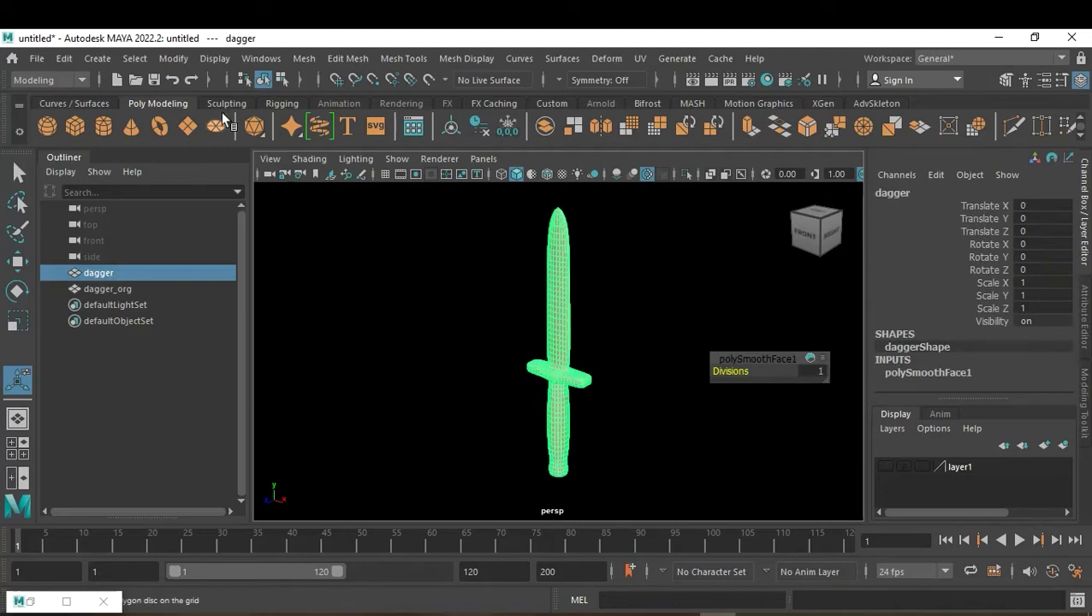
left_click(58, 60)
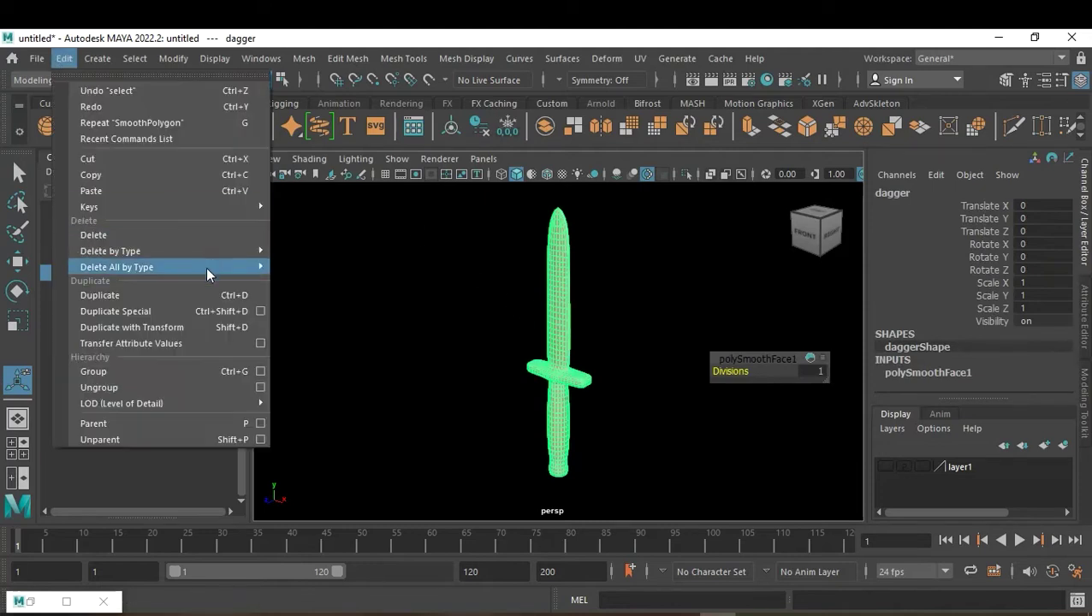
left_click(336, 254)
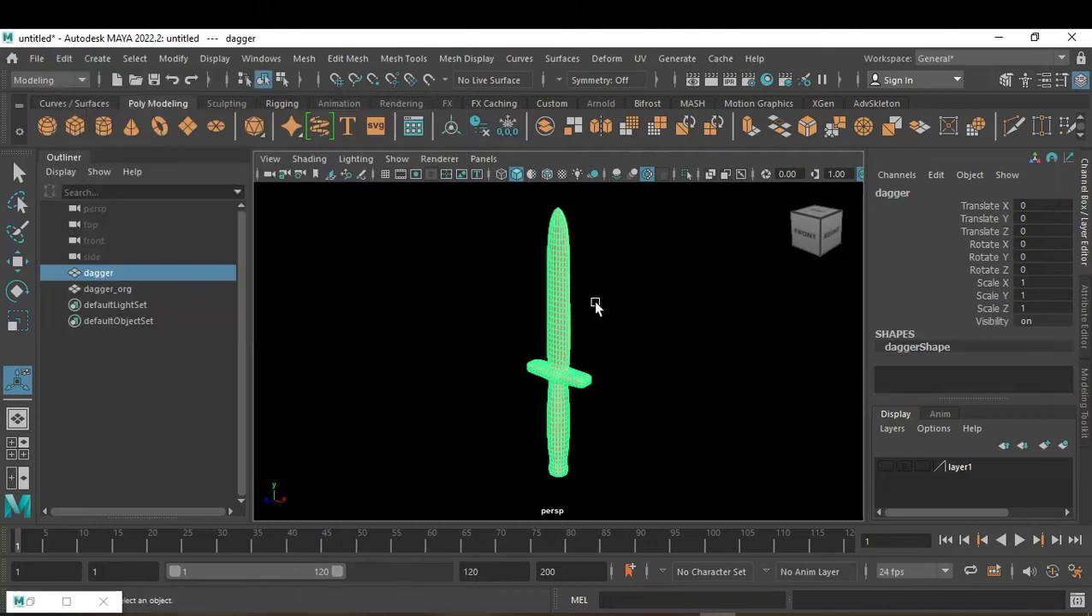
left_click(605, 312)
left_click(563, 338)
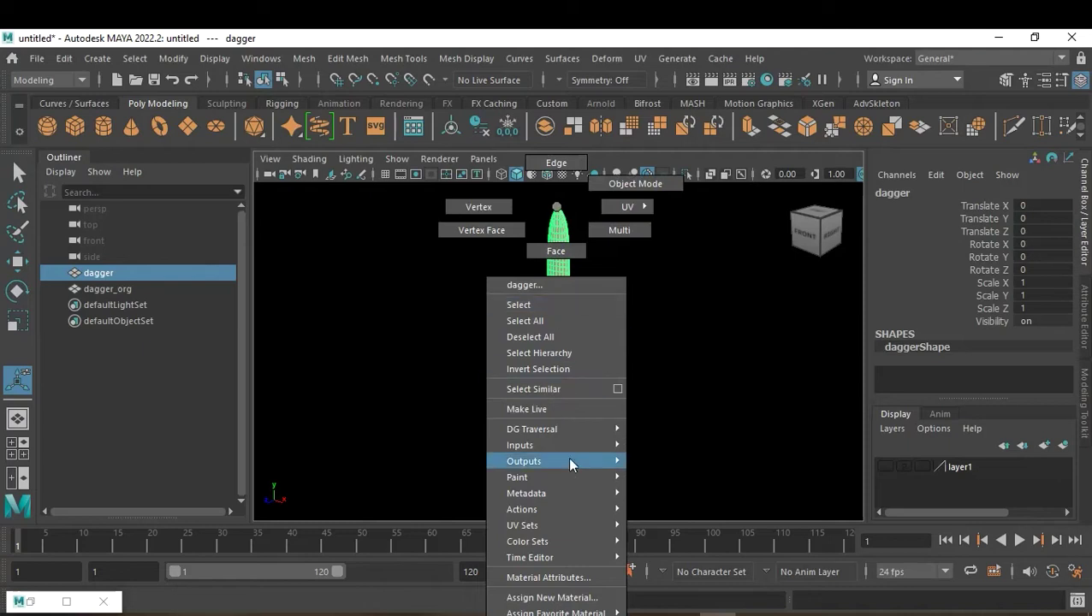
mouse_move(556, 612)
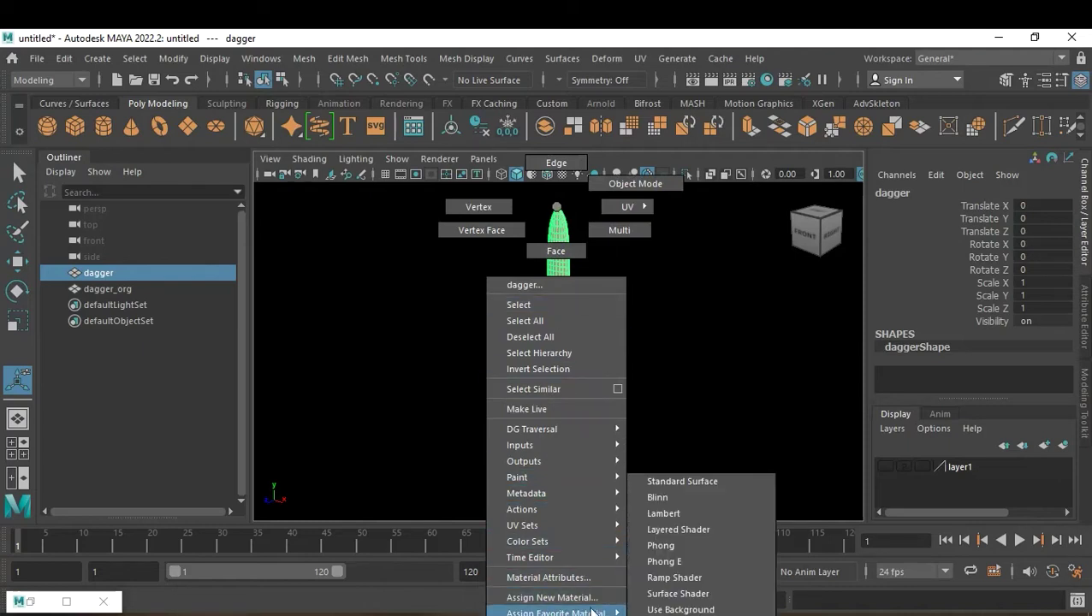
Browse material types in Assign New Material, then close it without assigning anything.
left_click(565, 598)
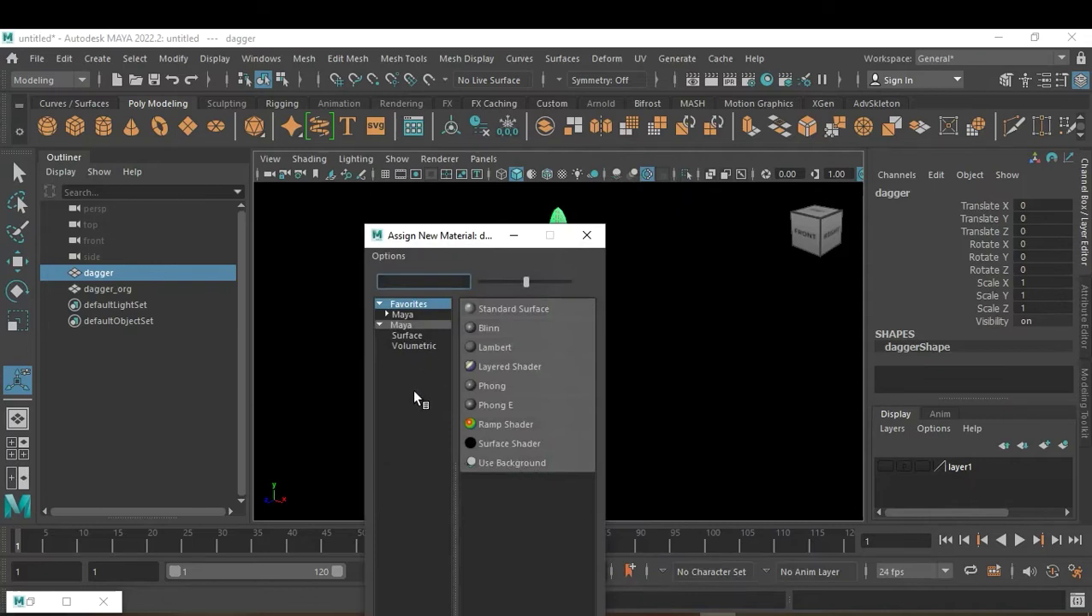
left_click(412, 325)
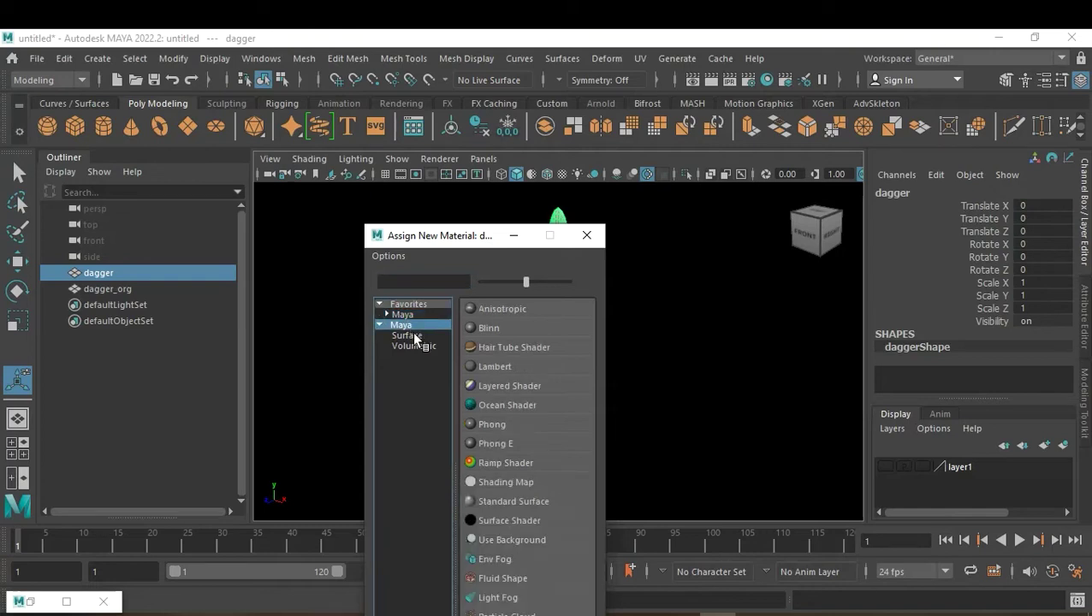
left_click(417, 337)
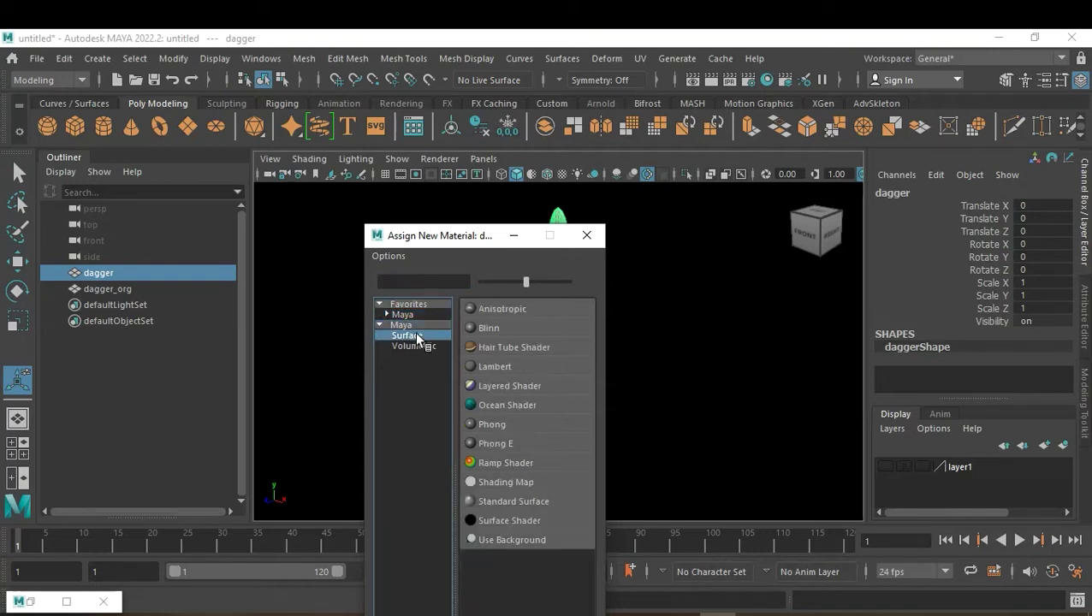
left_click(408, 325)
left_click(406, 315)
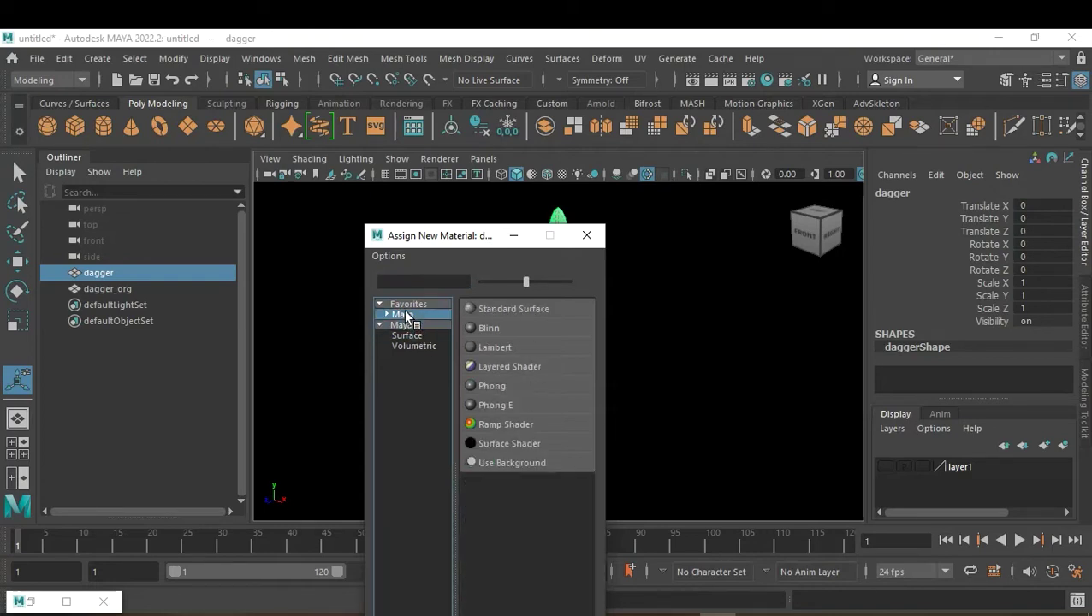
left_click(586, 235)
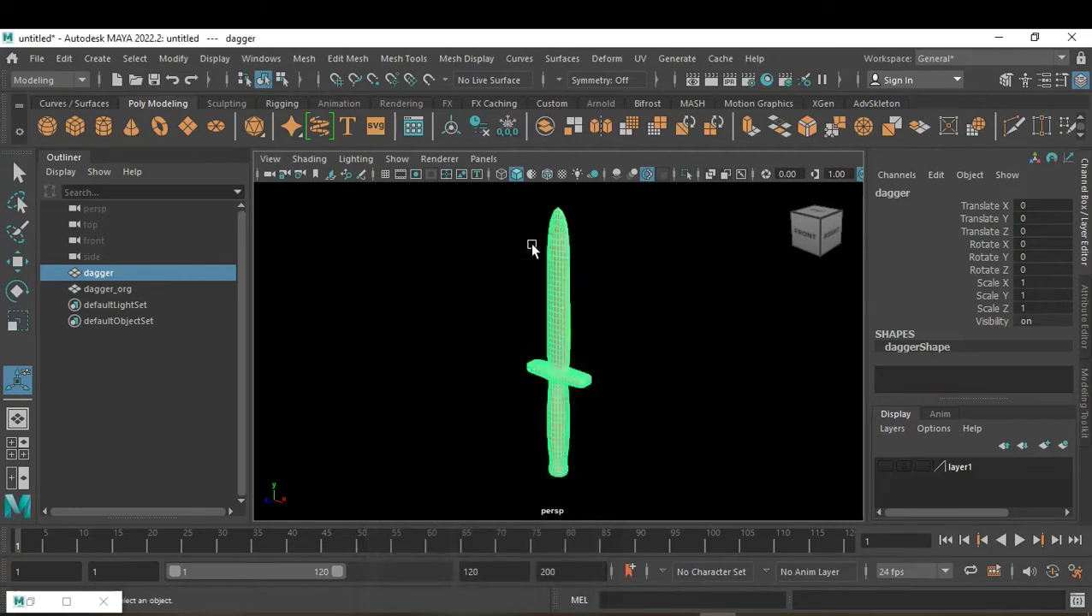
Check the viewport Renderer options, deselect the dagger, and head toward Plug-in Manager settings.
left_click(431, 162)
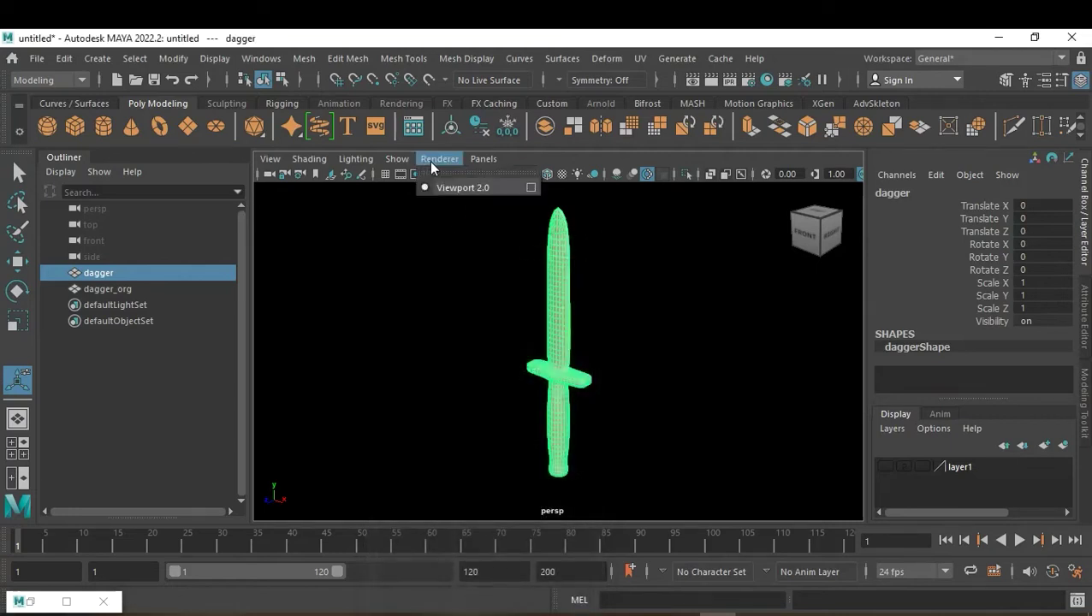
left_click(435, 255)
left_click(436, 261)
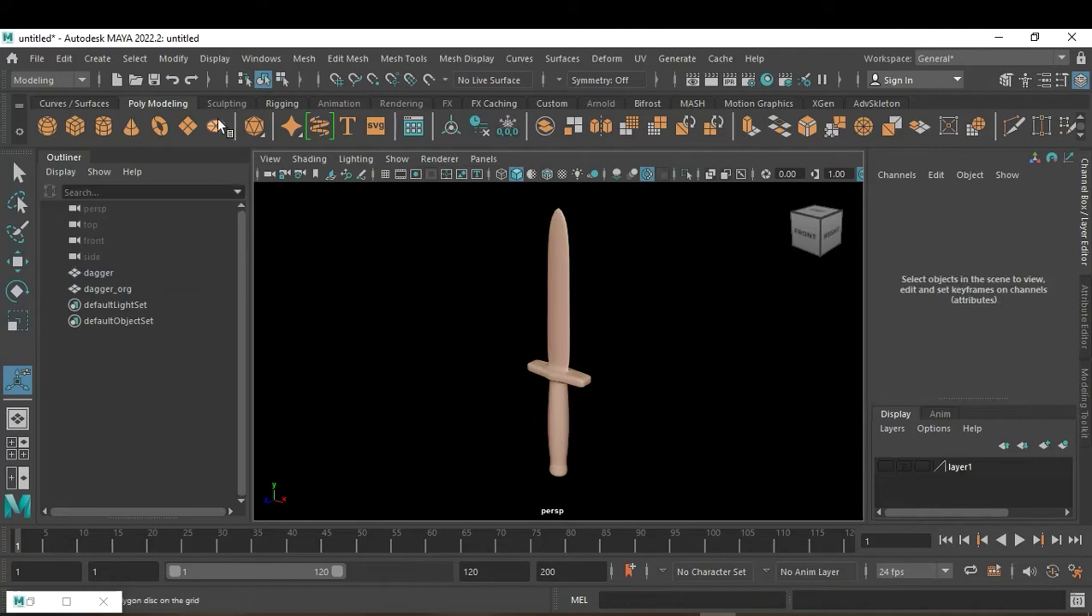
left_click(261, 58)
mouse_move(308, 235)
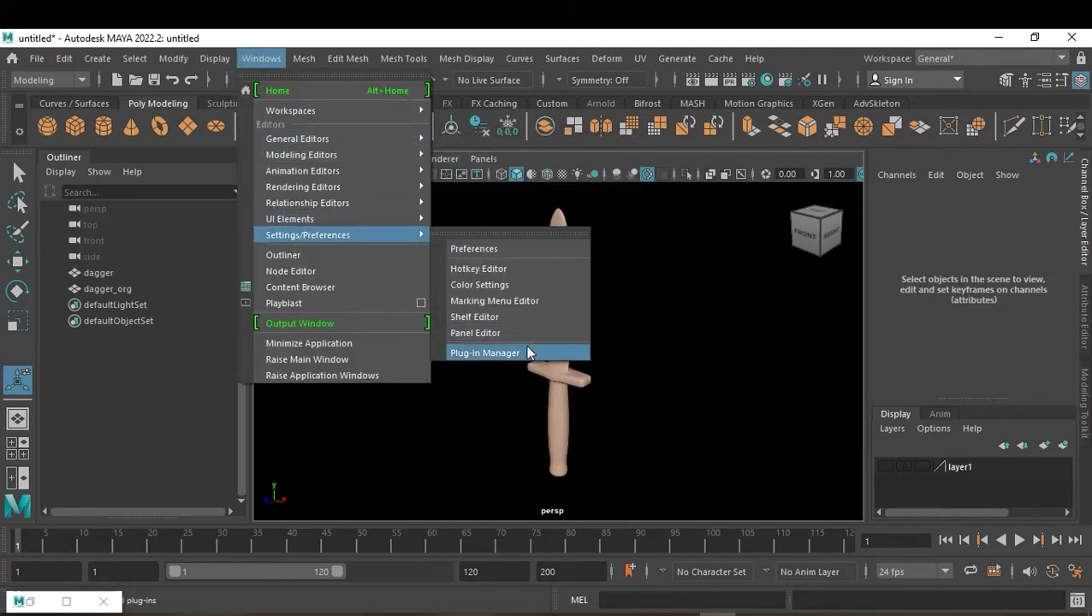
Search 'mtoa' in Plug-in Manager and set mtoa.mll to Loaded and Auto load.
left_click(513, 353)
left_click(434, 280)
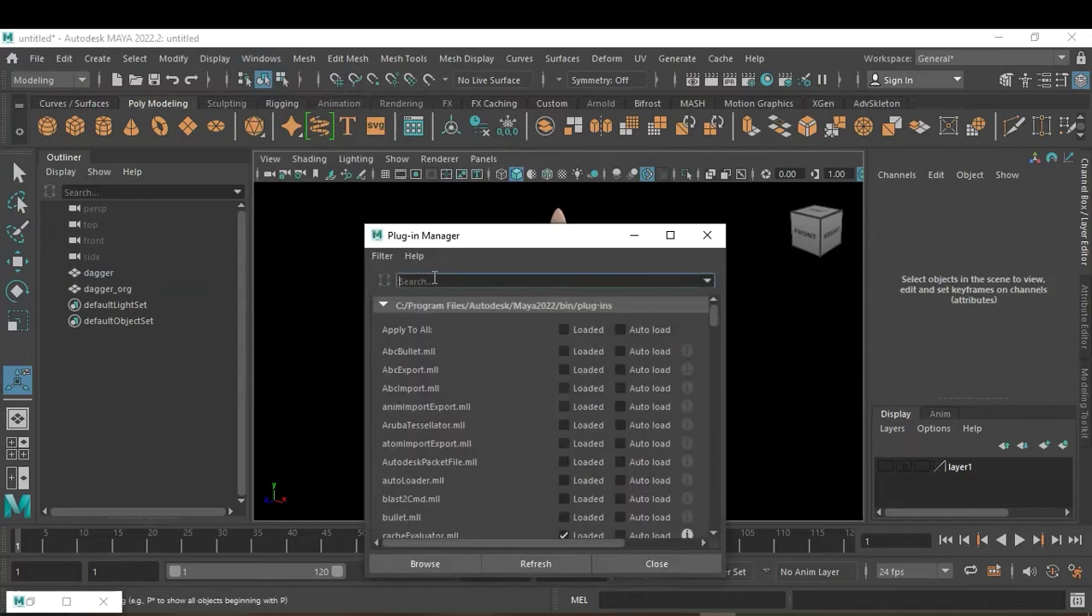
type("mtoa")
left_click(573, 333)
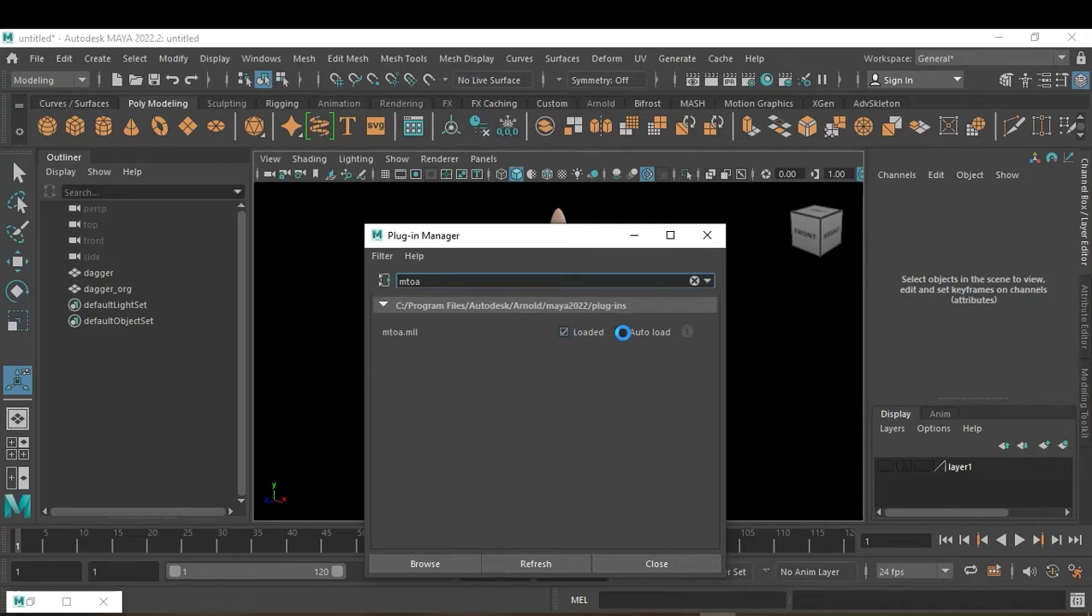
left_click(621, 332)
left_click(714, 243)
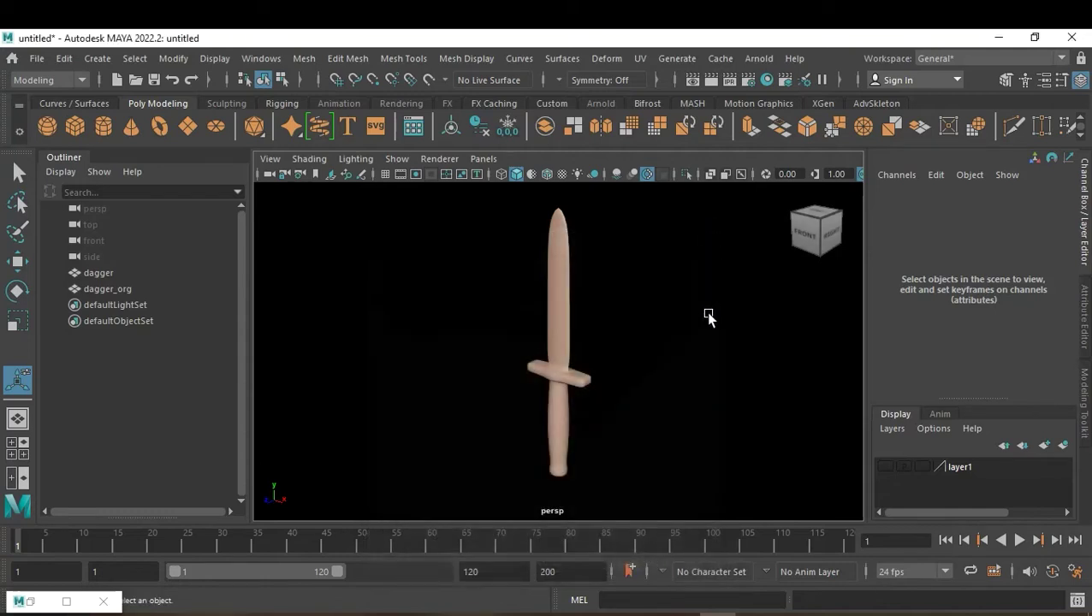
Confirm Arnold now appears among the viewport renderers and select the dagger.
left_click(432, 160)
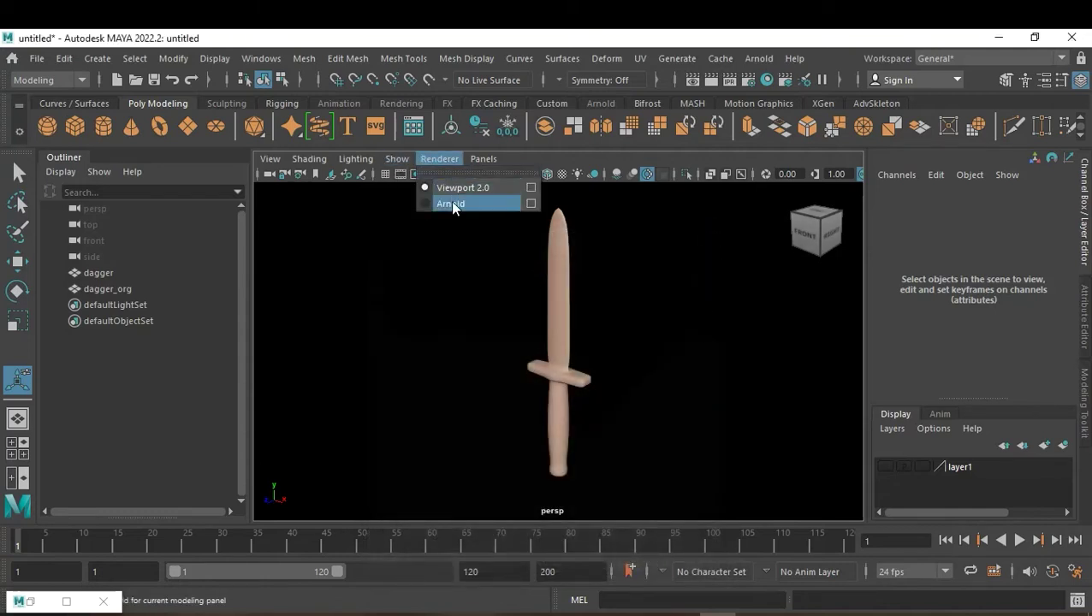
left_click(453, 326)
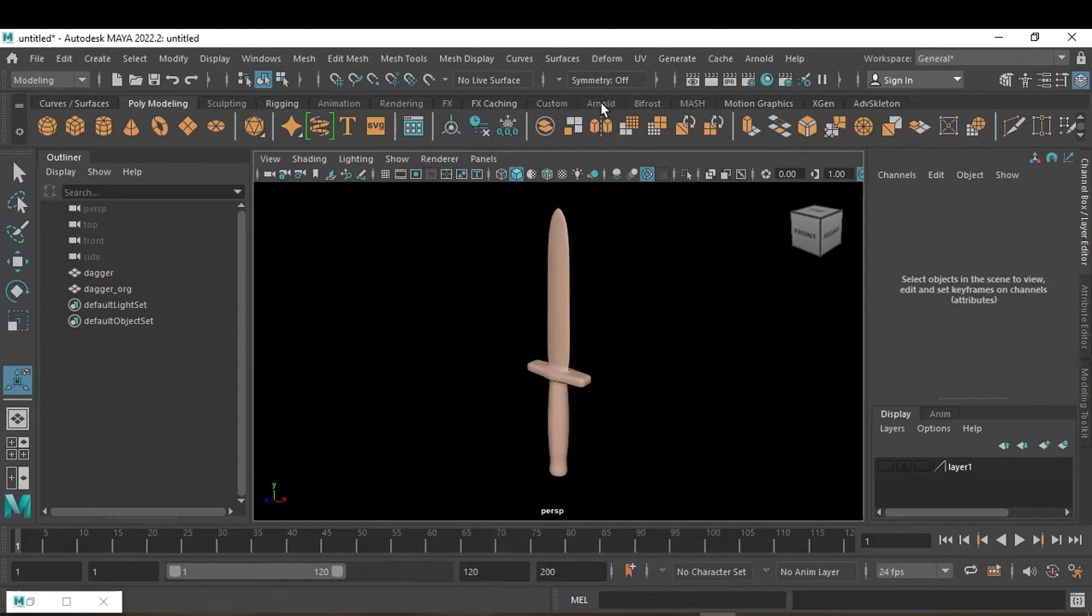
left_click(570, 273)
Assign a new Arnold aiStandardSurface material to the dagger.
right_click(562, 207)
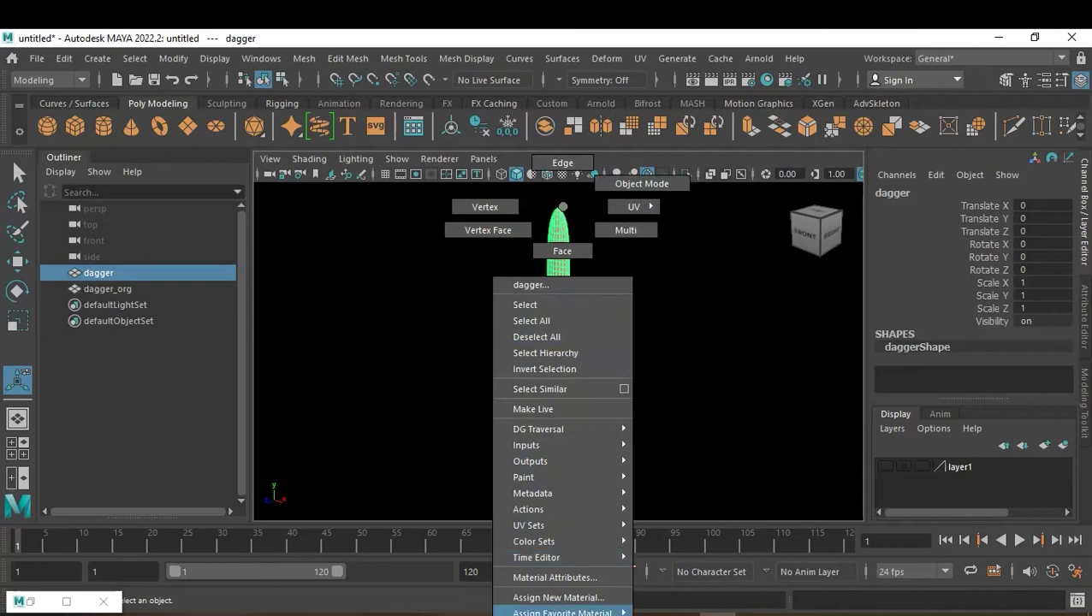
left_click(548, 598)
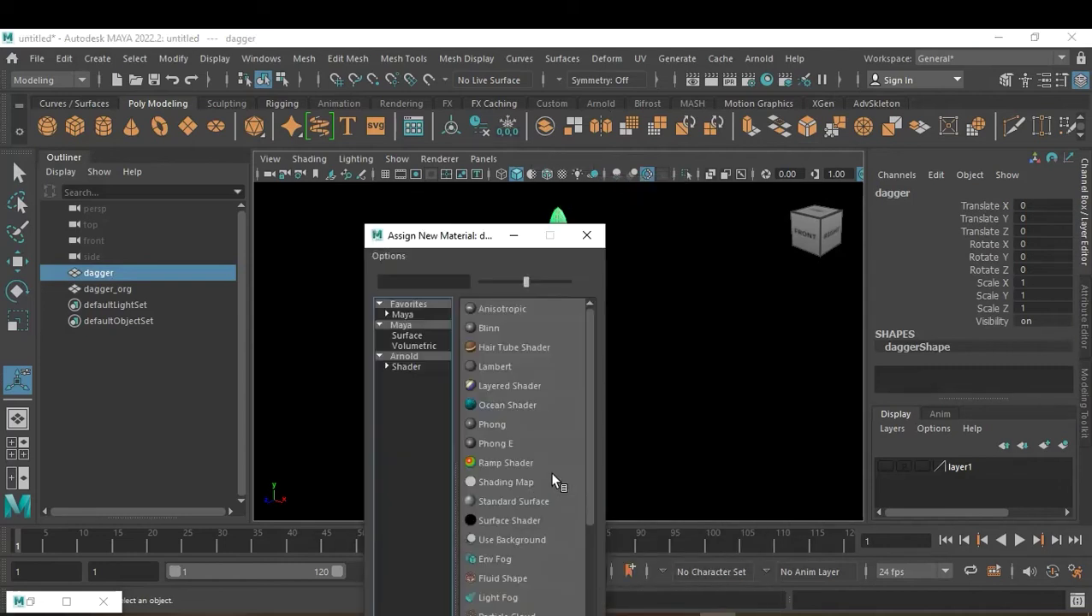
left_click(406, 356)
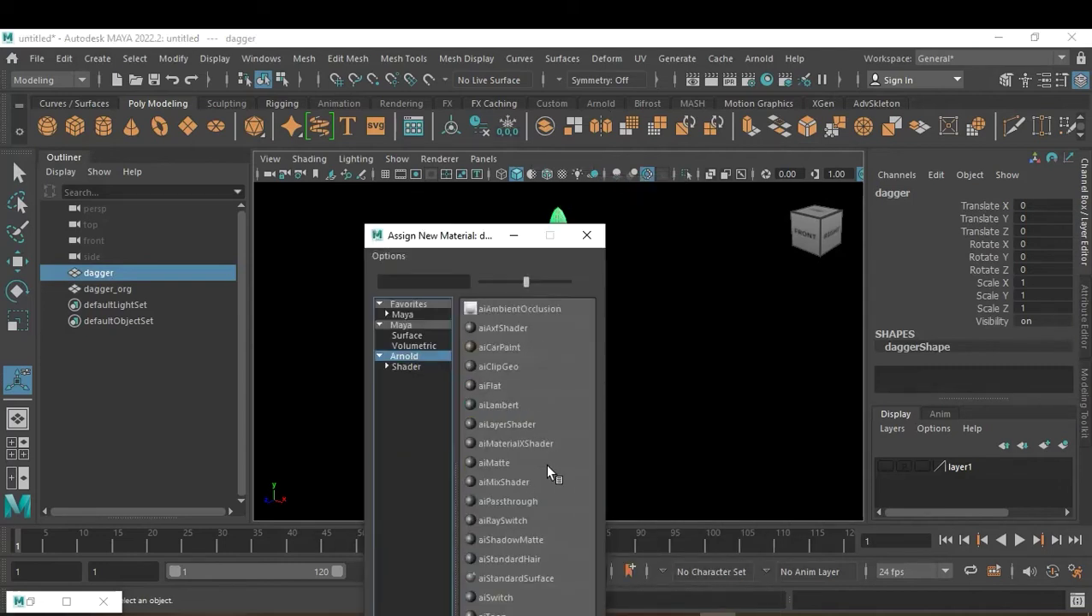
left_click_drag(479, 241, 431, 122)
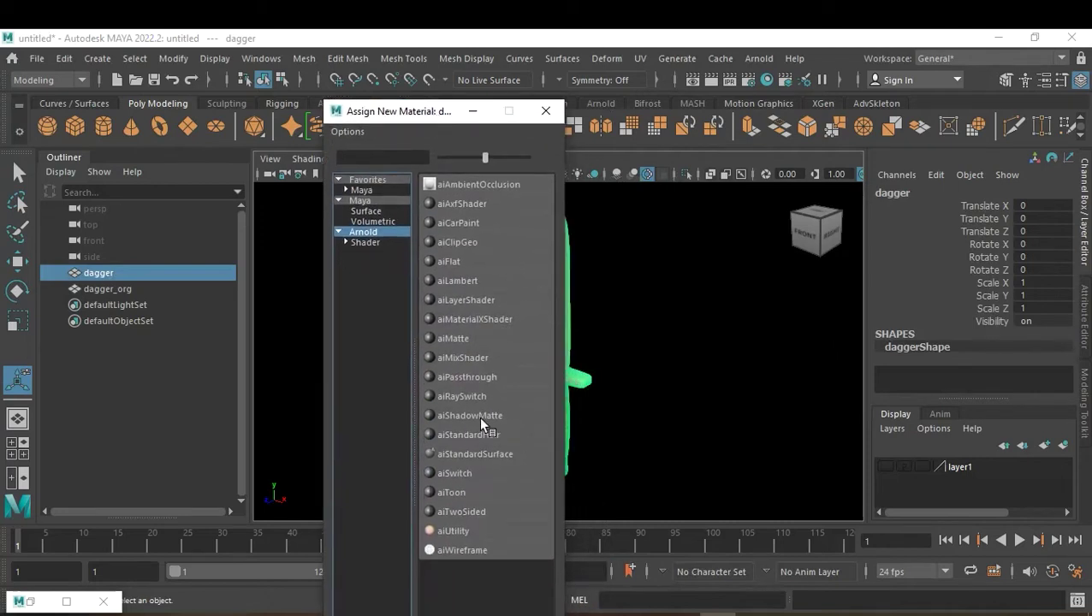
left_click(501, 456)
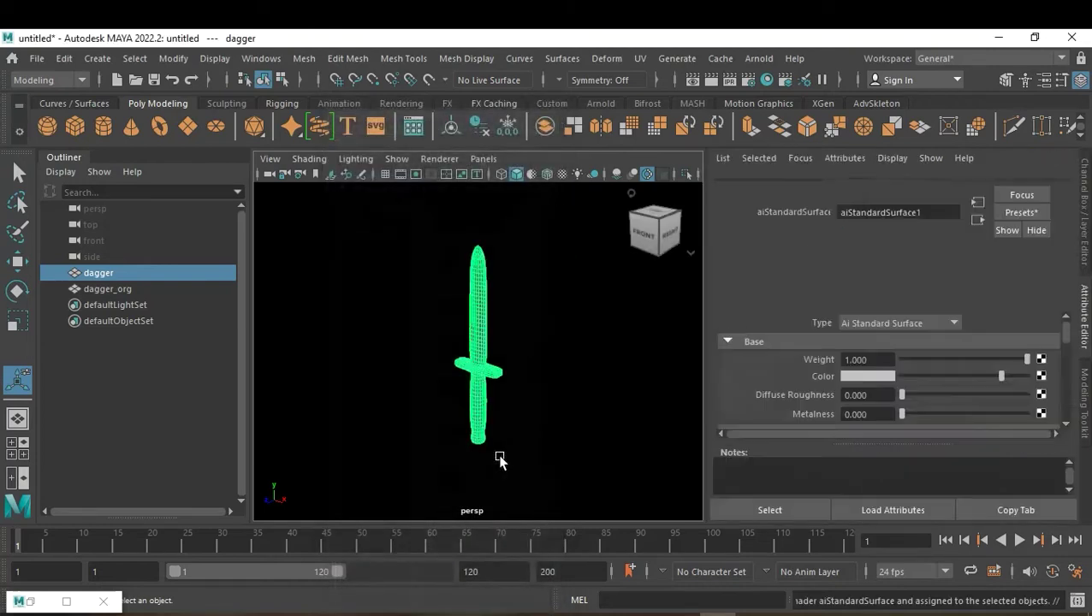
Show the aiStandardSurface1 attributes and frame the dagger in the view.
left_click(895, 184)
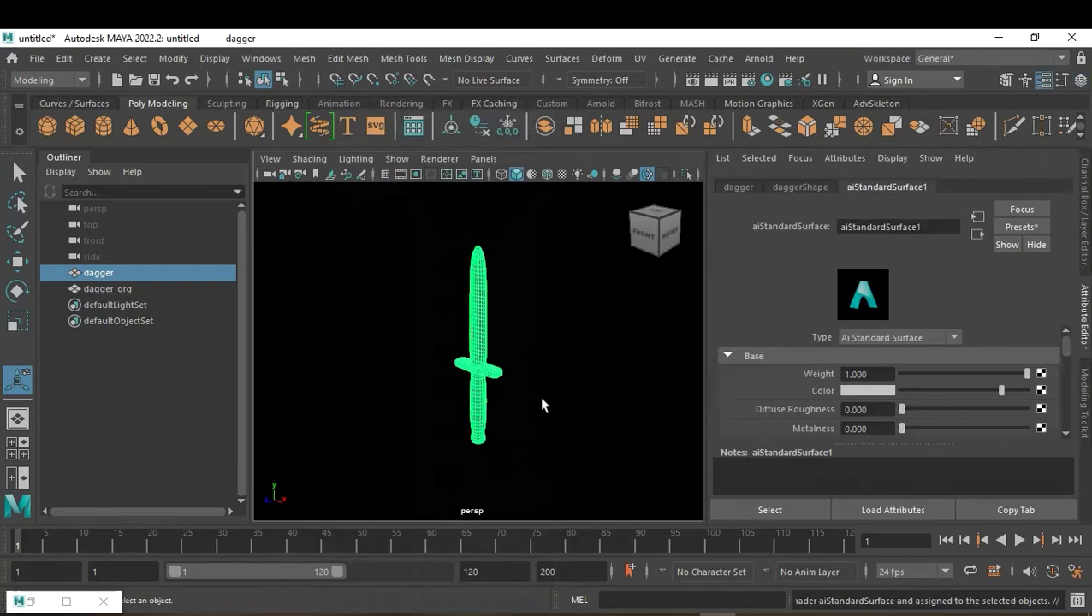
key("f")
mouse_move(532, 373)
left_mouse_down("alt")
mouse_move(575, 397)
mouse_move(580, 384)
mouse_move(566, 374)
left_mouse_up("alt")
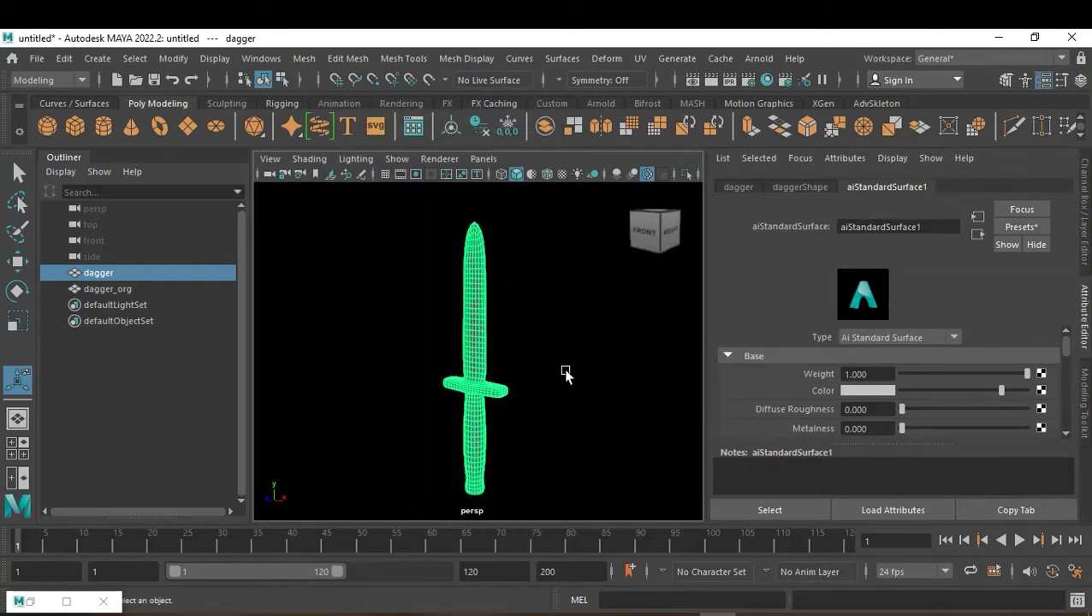
left_click(566, 374)
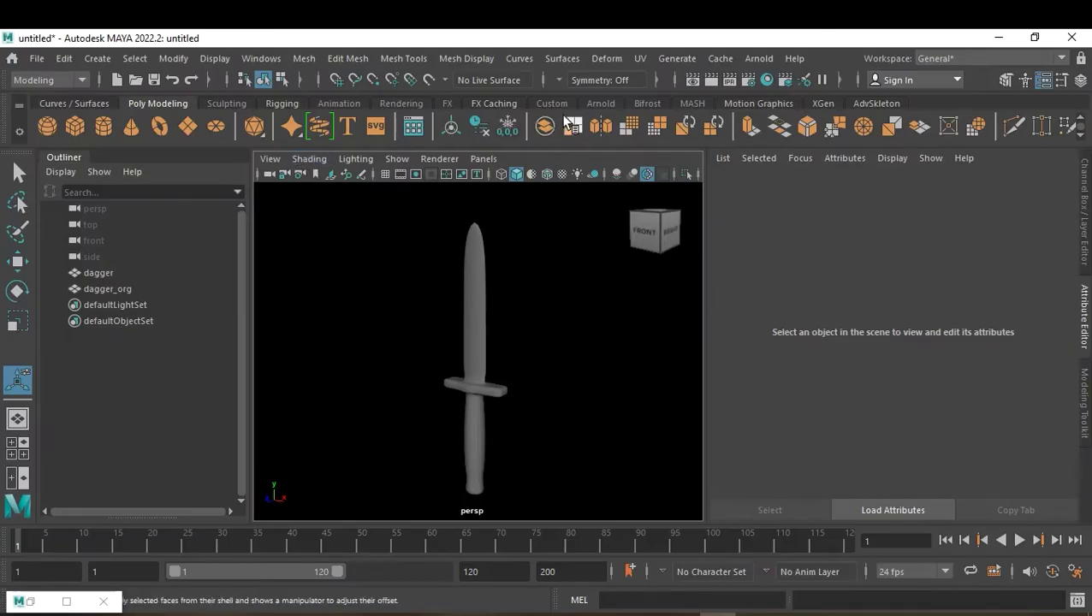
Create an aiSkyDomeLight from the Arnold shelf and connect a File texture to its Color.
left_click(601, 103)
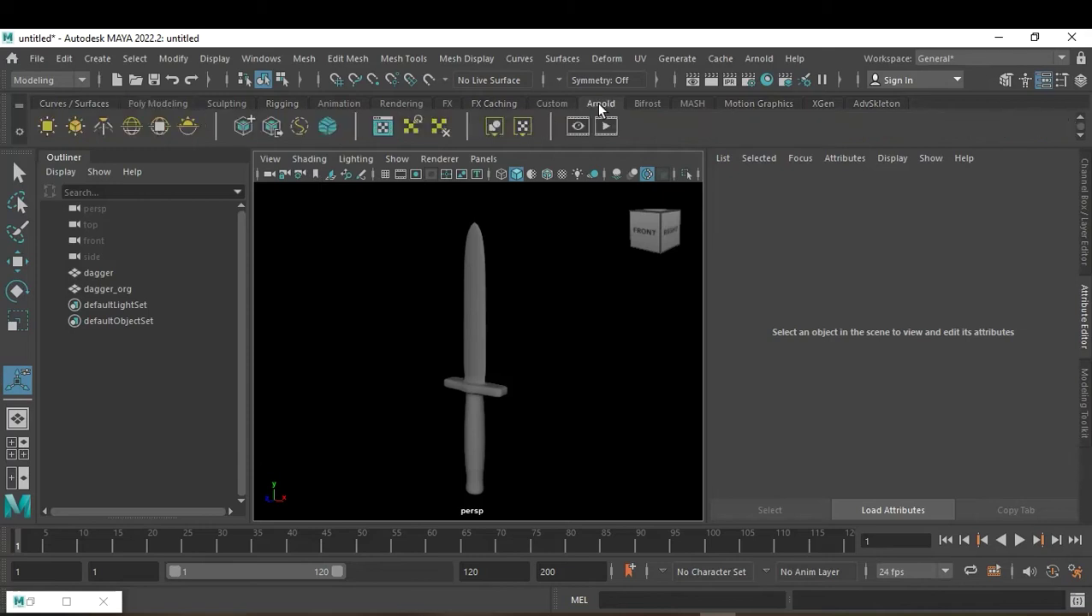
left_click(137, 126)
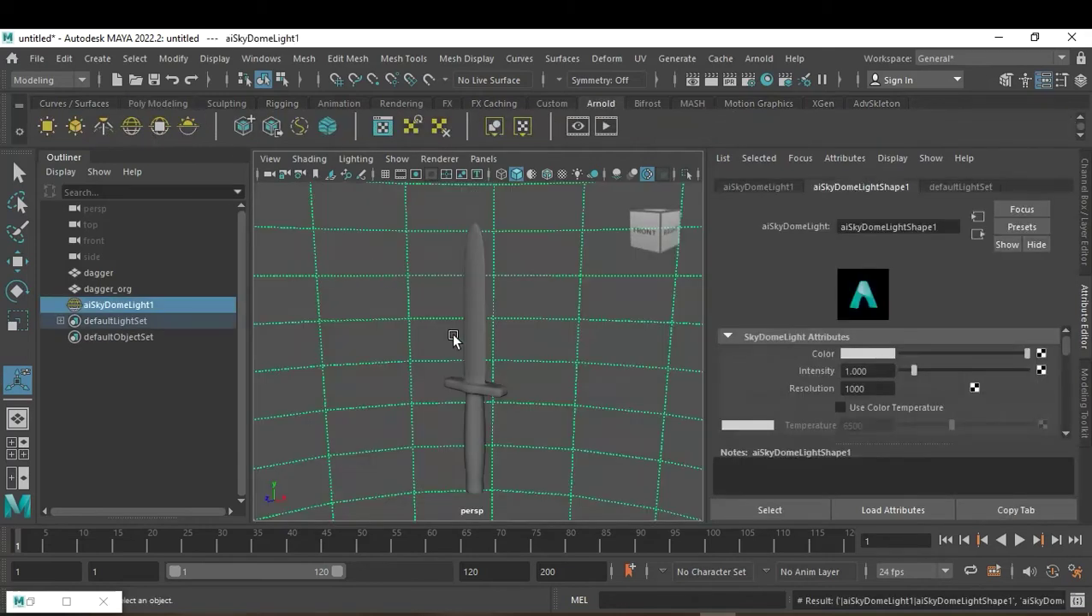
left_click(1042, 354)
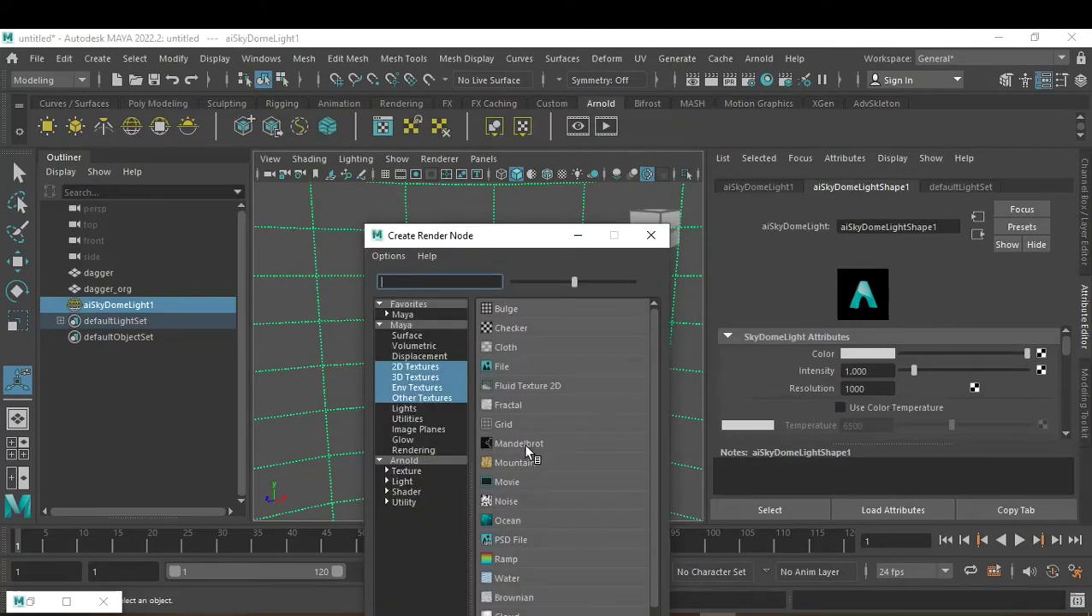
left_click(499, 373)
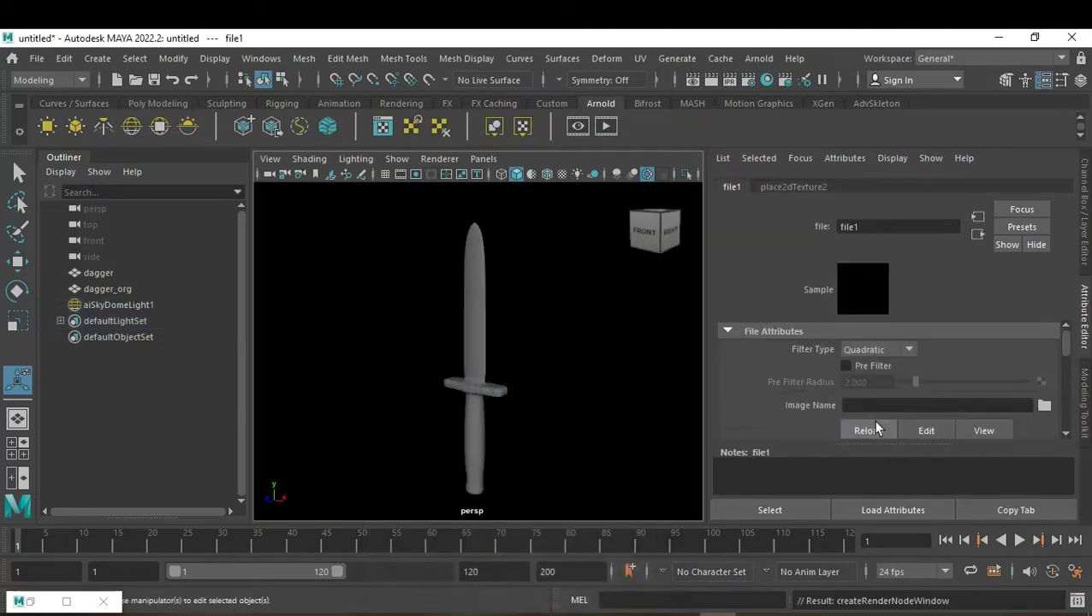
Browse for the dome light's image, checking other drives before opening Content (F:).
left_click(1044, 407)
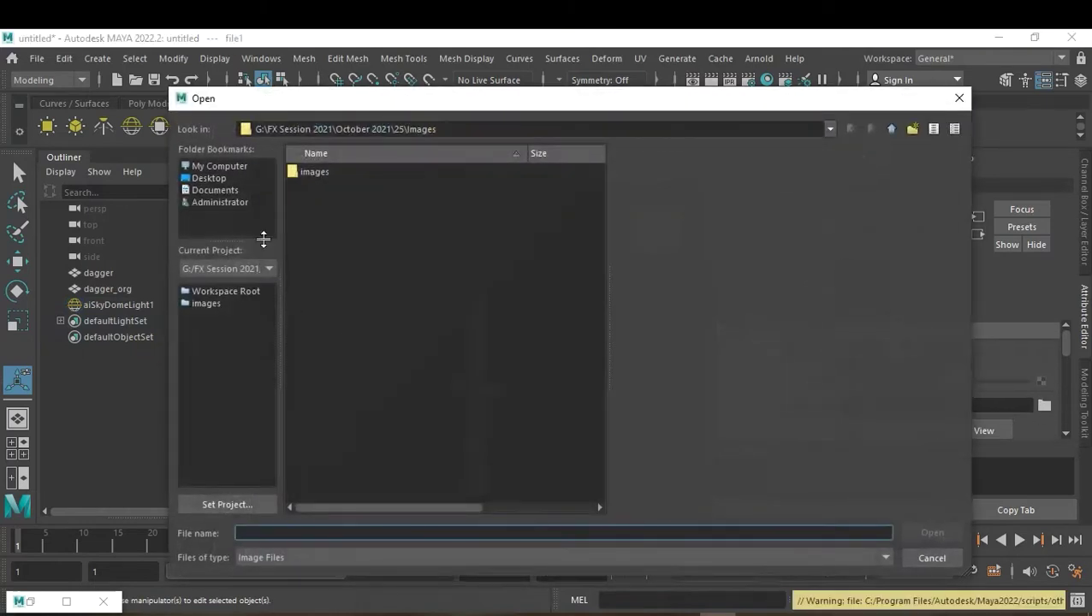
left_click(224, 166)
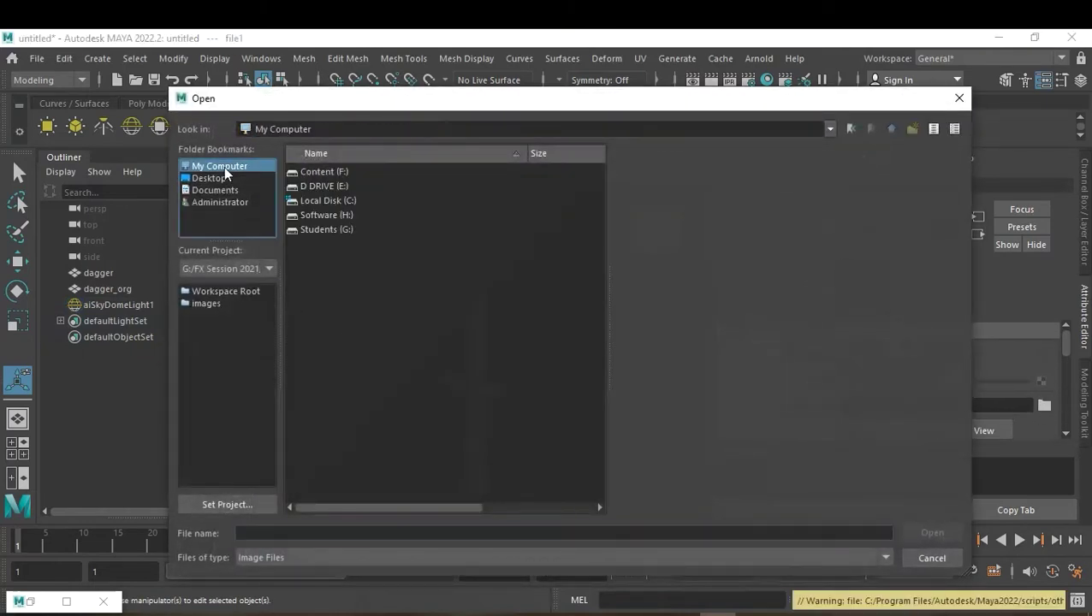
left_click(322, 187)
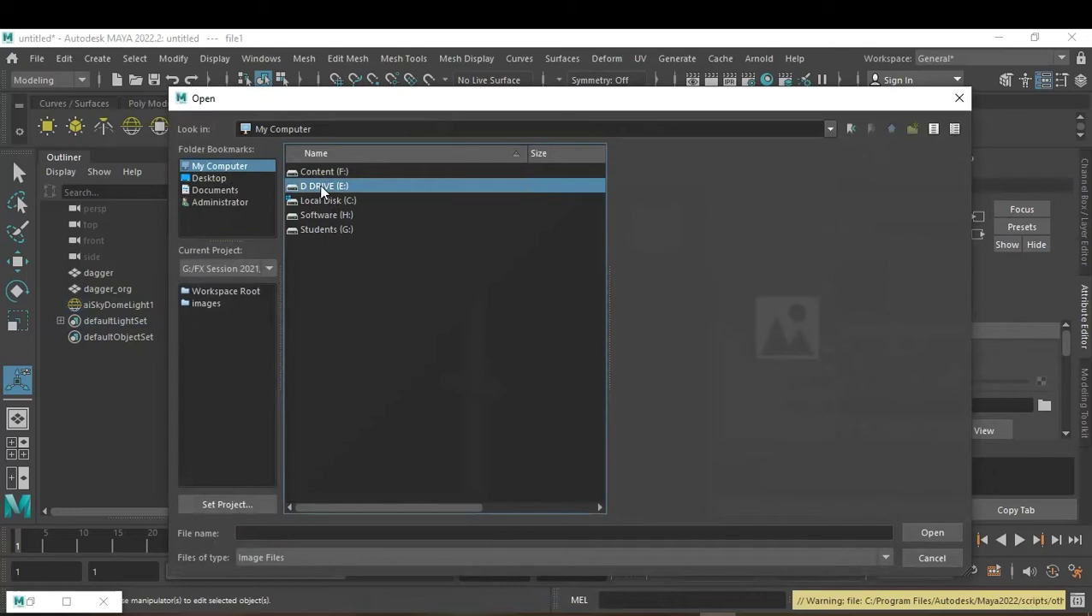
double_click(323, 186)
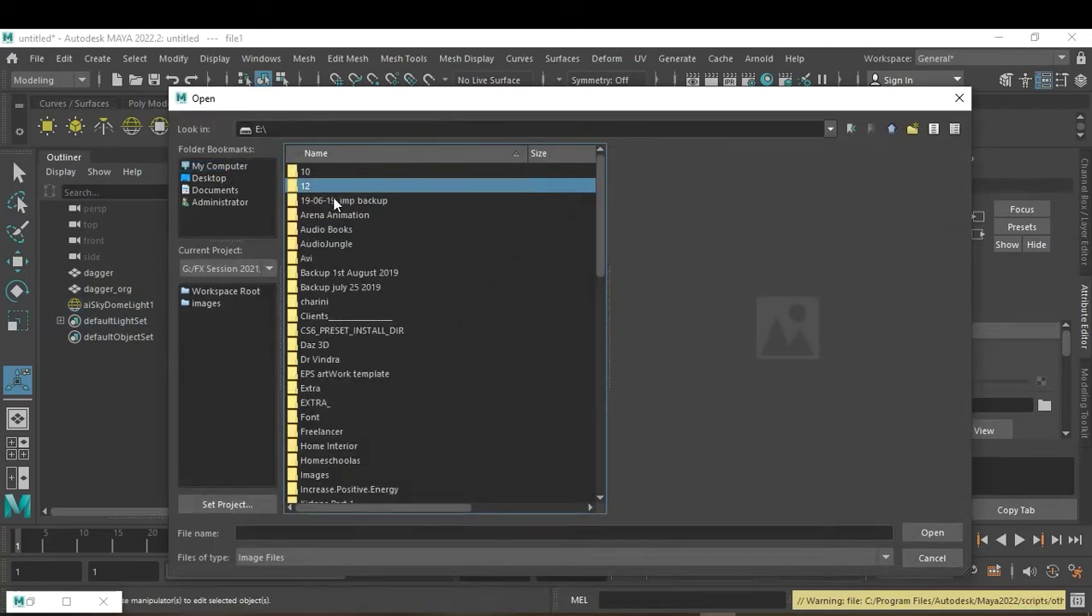
key("BackSpace")
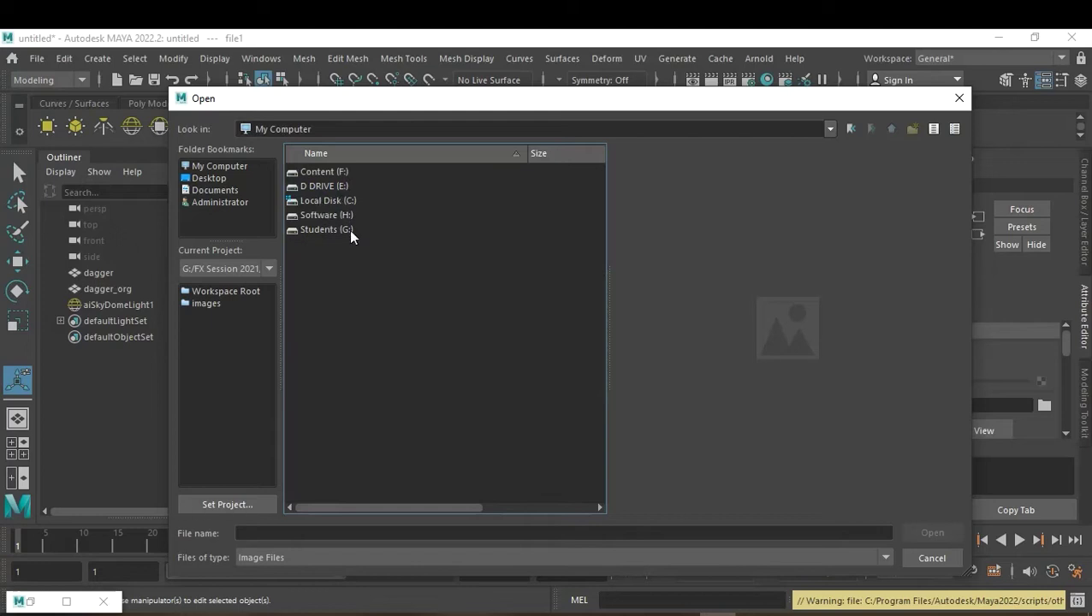
left_click(232, 168)
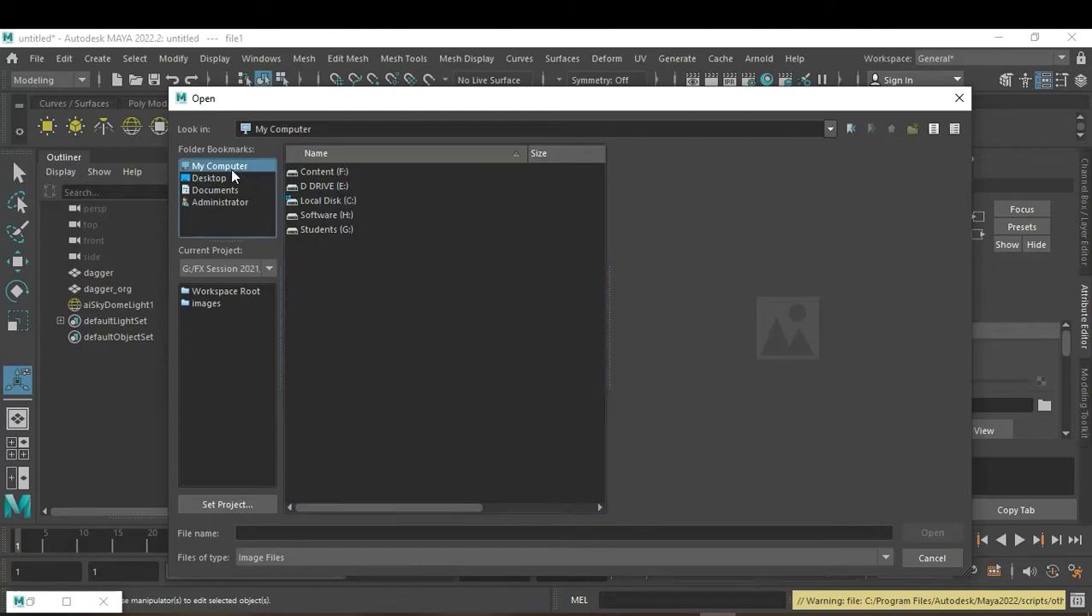
left_click(223, 177)
left_click(226, 167)
double_click(330, 170)
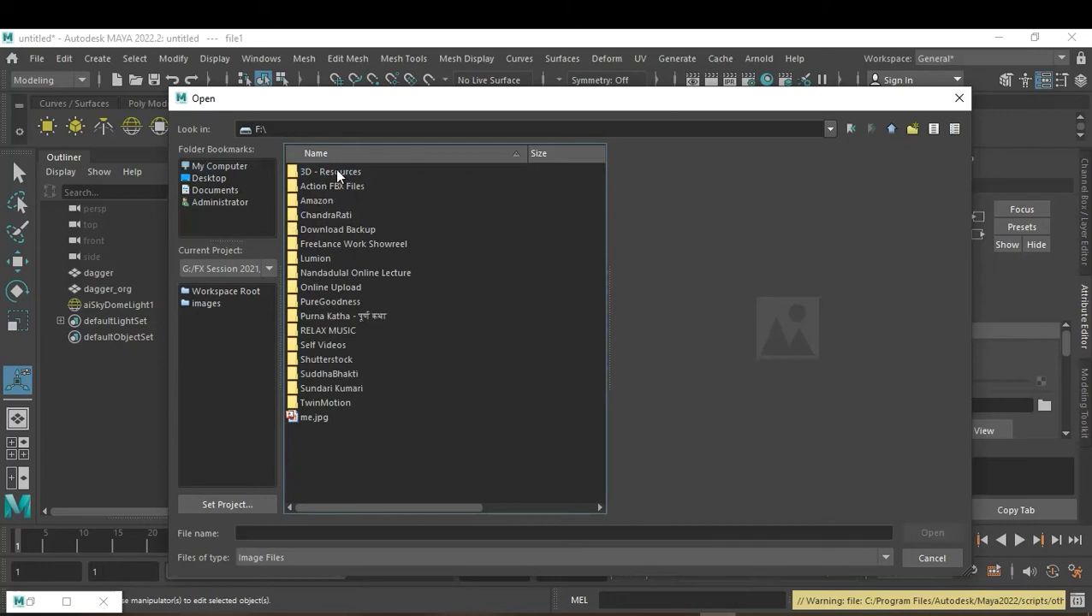
Open 3D - Resources > HDRI_2 > HDRI and preview the panoramas from bathroom2 through road_lancer.hdr.
double_click(336, 170)
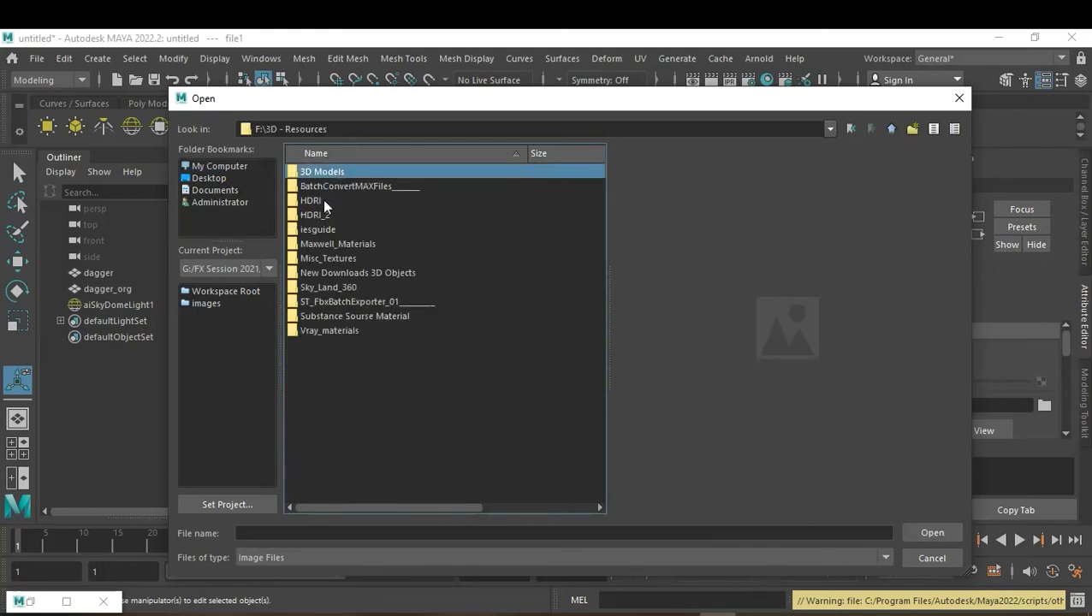
double_click(306, 215)
double_click(306, 173)
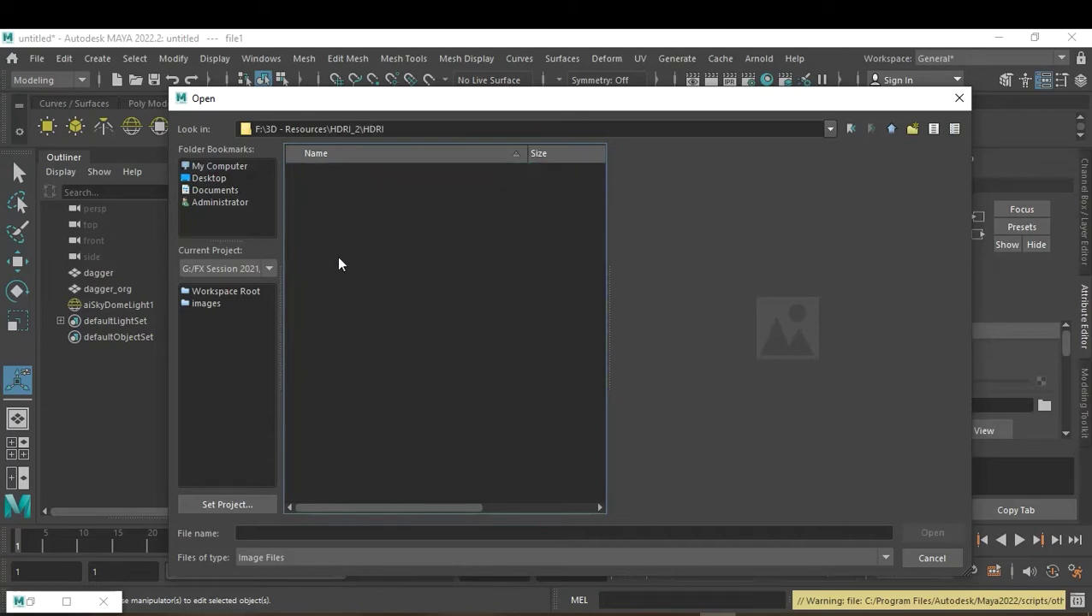
left_click(314, 417)
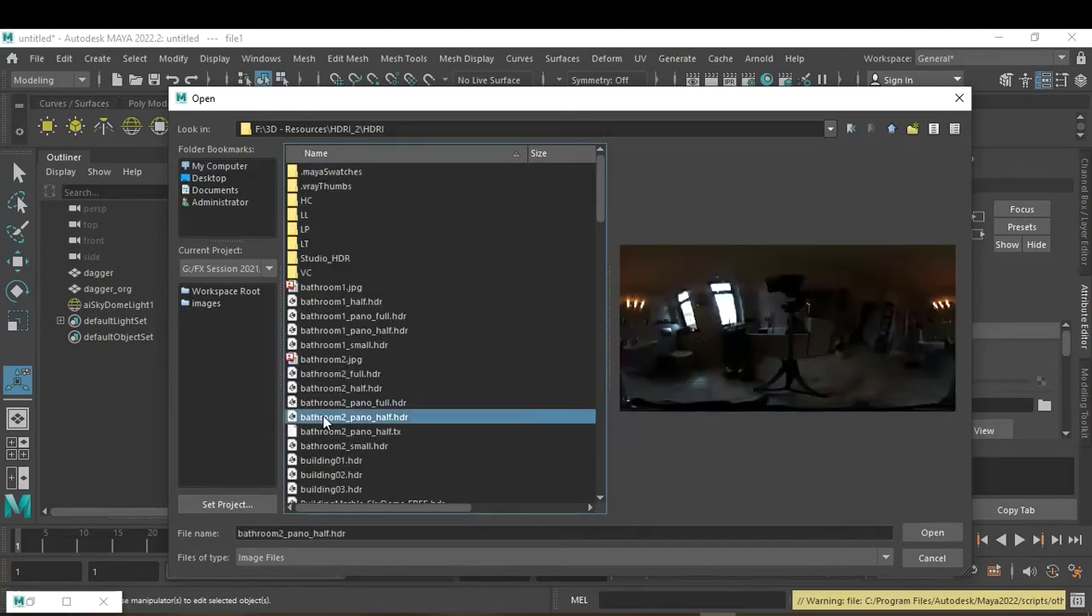
scroll(323, 418, "down", 1)
left_click(332, 403)
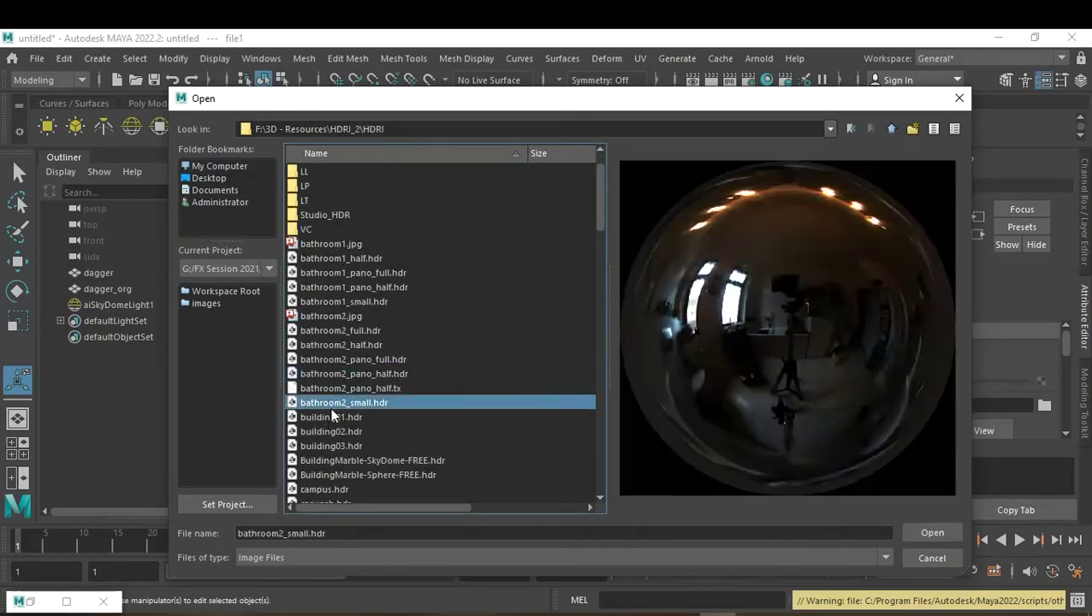
left_click(332, 431)
left_click(331, 447)
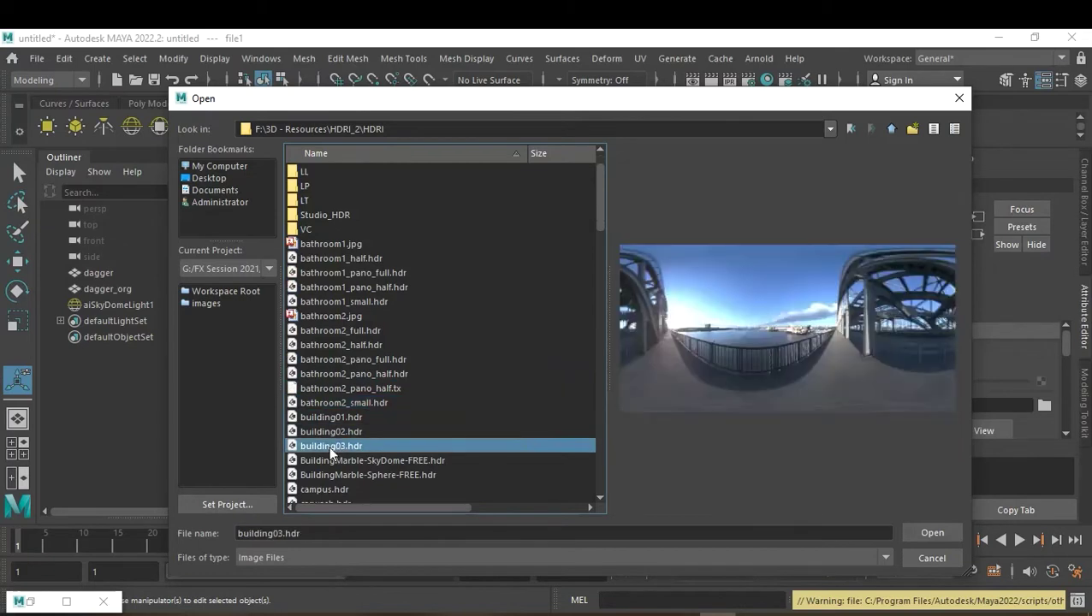
scroll(329, 445, "down", 1)
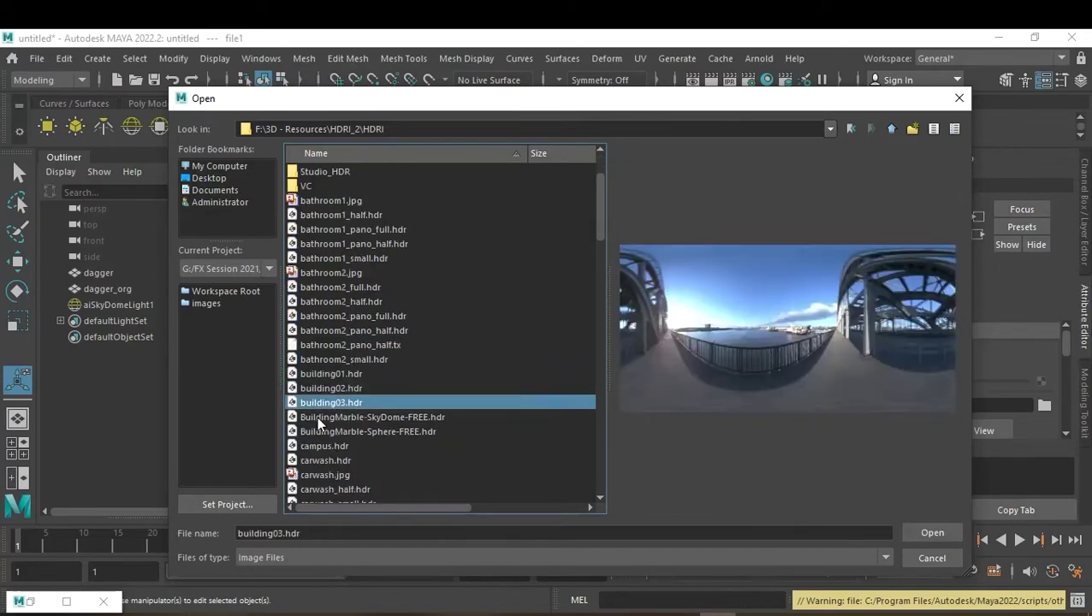
left_click(316, 416)
left_click(323, 433)
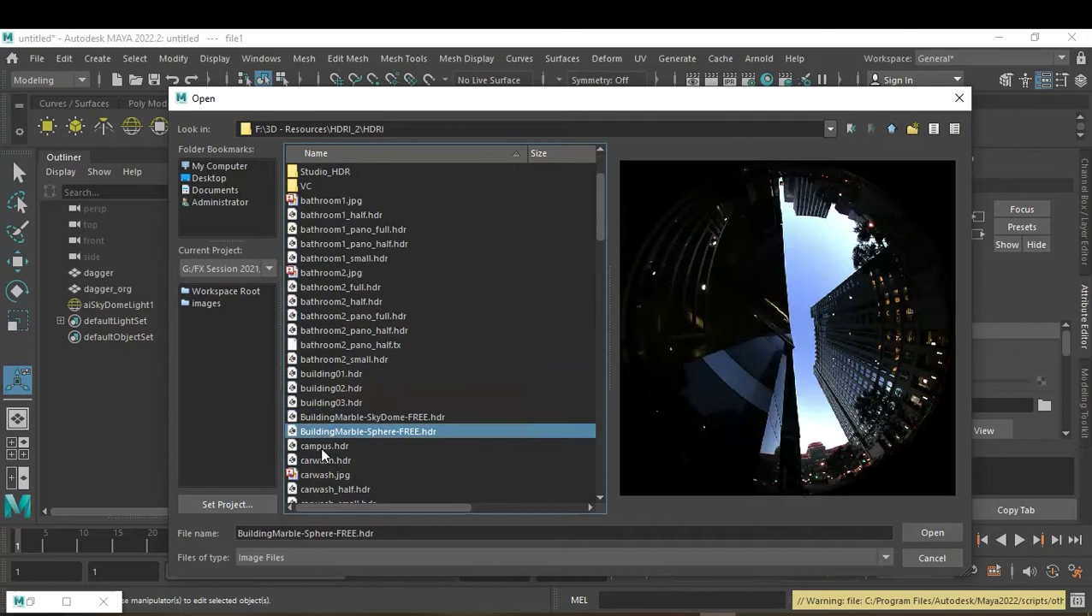
left_click(320, 449)
left_click(320, 455)
scroll(320, 456, "down", 2)
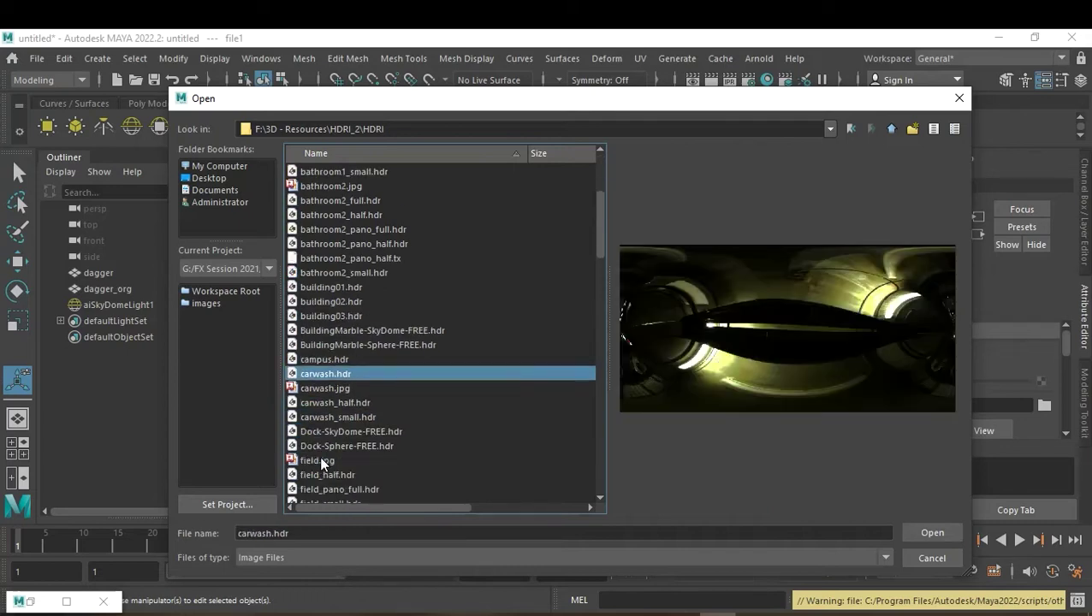
left_click(326, 439)
left_click(325, 429)
scroll(325, 429, "down", 1)
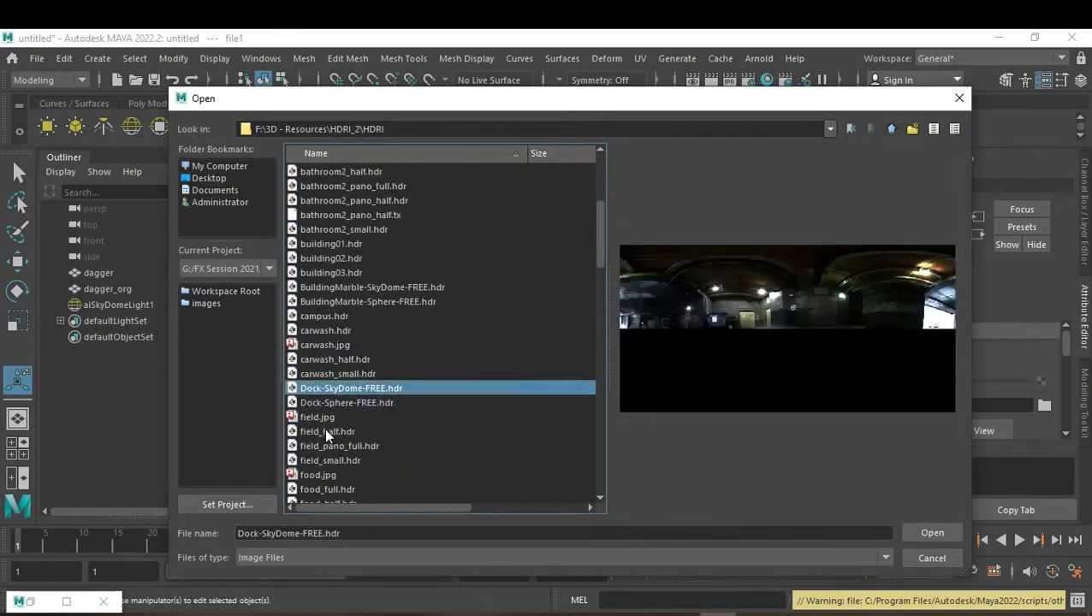
scroll(325, 432, "down", 1)
left_click(320, 460)
left_click(323, 475)
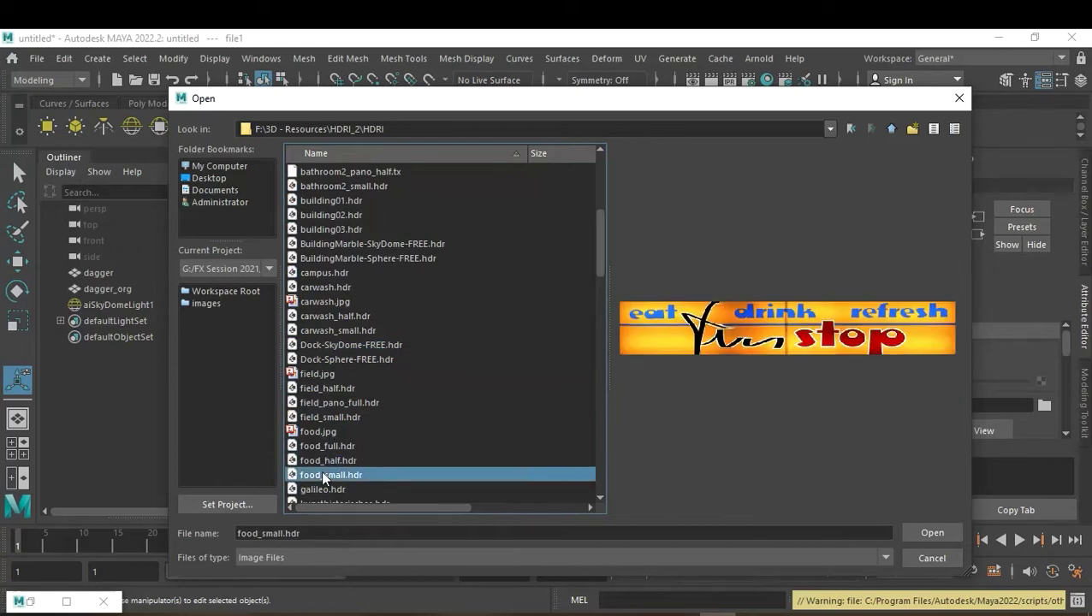
scroll(355, 433, "down", 3)
left_click(322, 475)
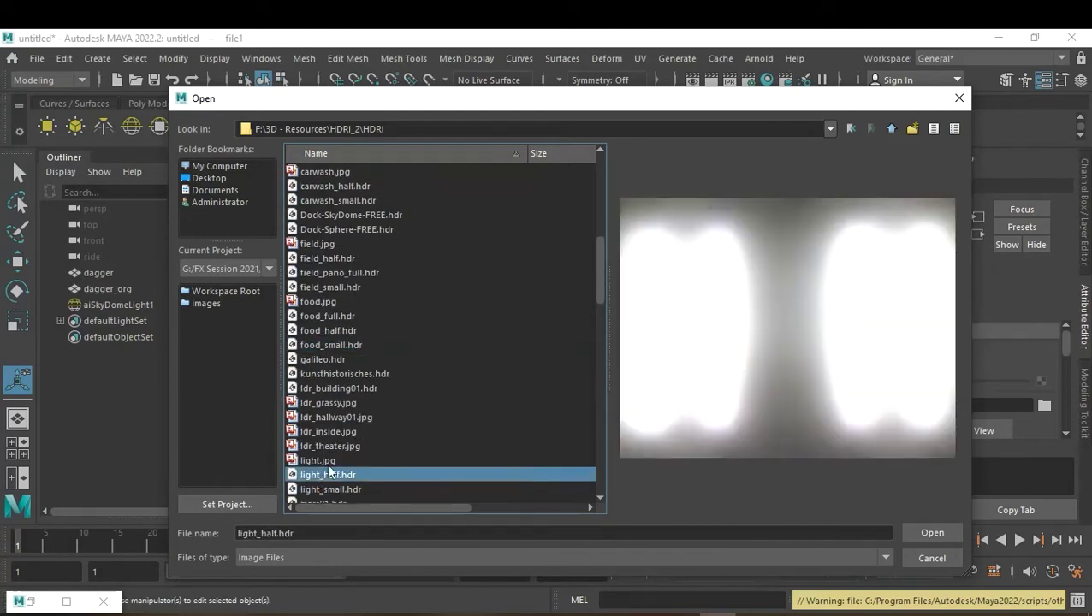
scroll(342, 436, "down", 2)
left_click(338, 432)
left_click(336, 462)
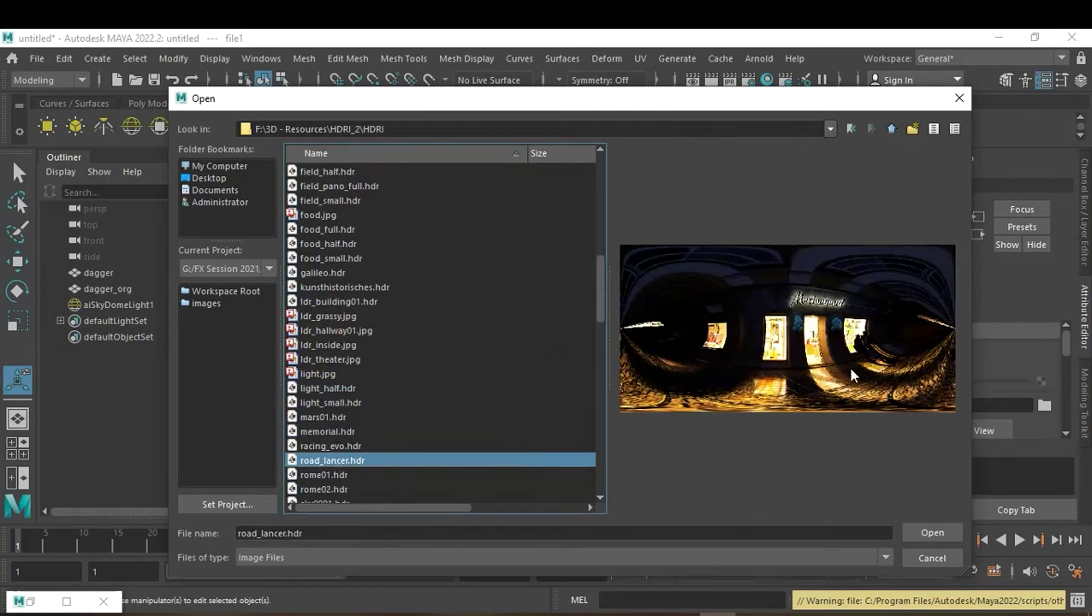
Recheck the earlier bathroom and building panoramas, then load building03.hdr as the dome image.
scroll(326, 446, "down", 2)
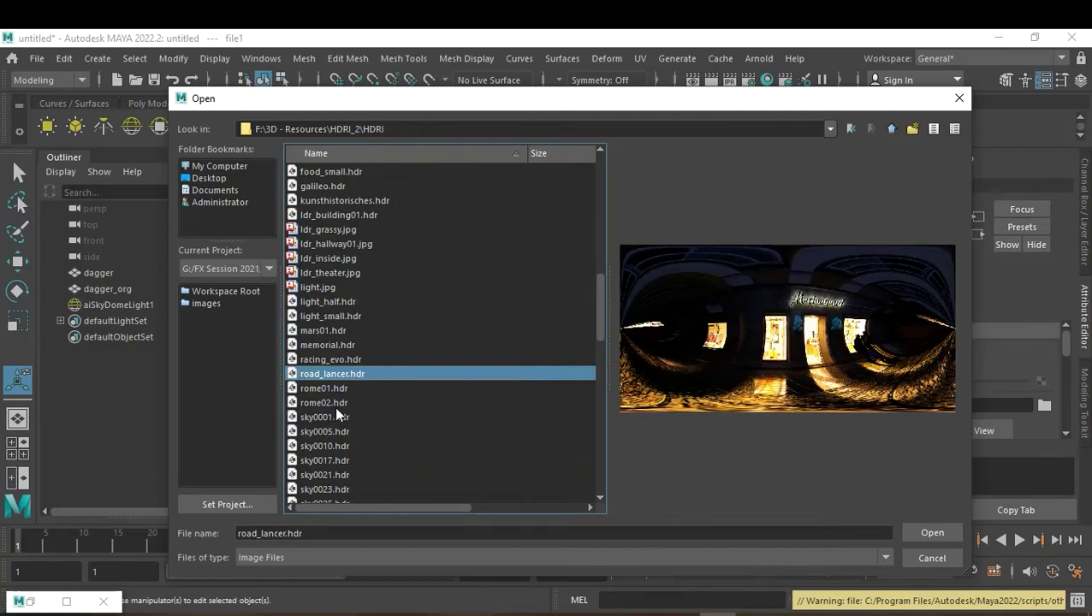
scroll(335, 405, "up", 3)
scroll(336, 398, "up", 4)
scroll(334, 390, "up", 1)
scroll(325, 252, "up", 2)
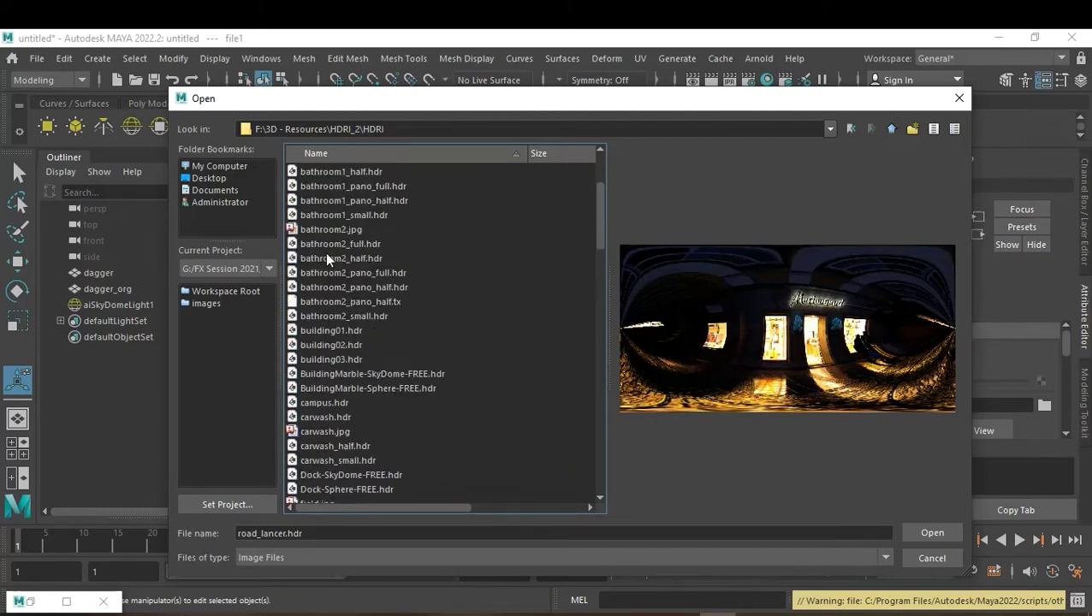
scroll(326, 253, "up", 1)
left_click(326, 227)
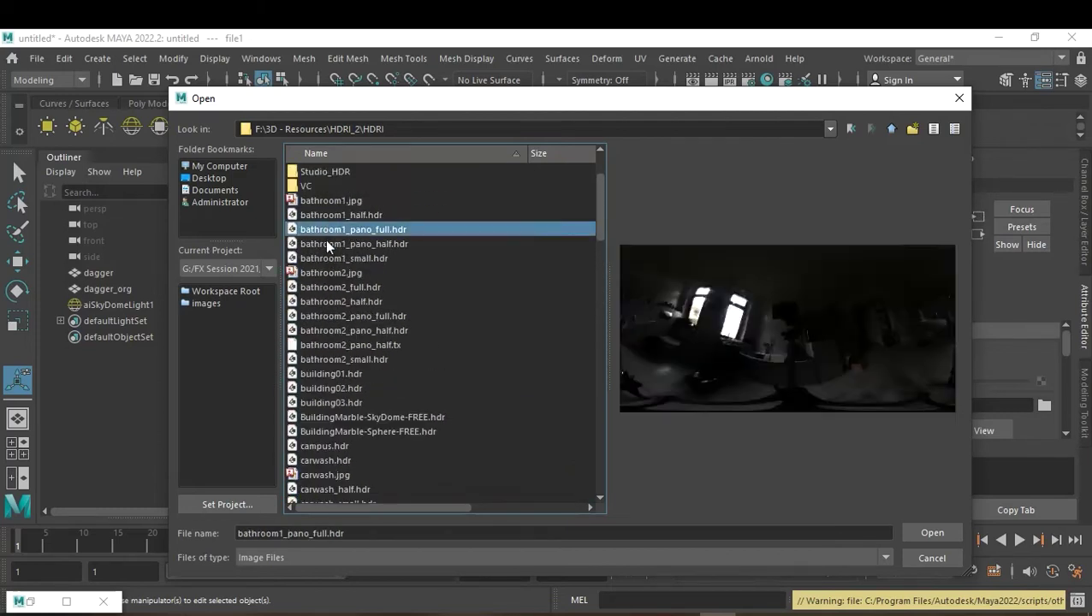
left_click(326, 245)
left_click(321, 256)
left_click(327, 303)
left_click(328, 343)
left_click(327, 329)
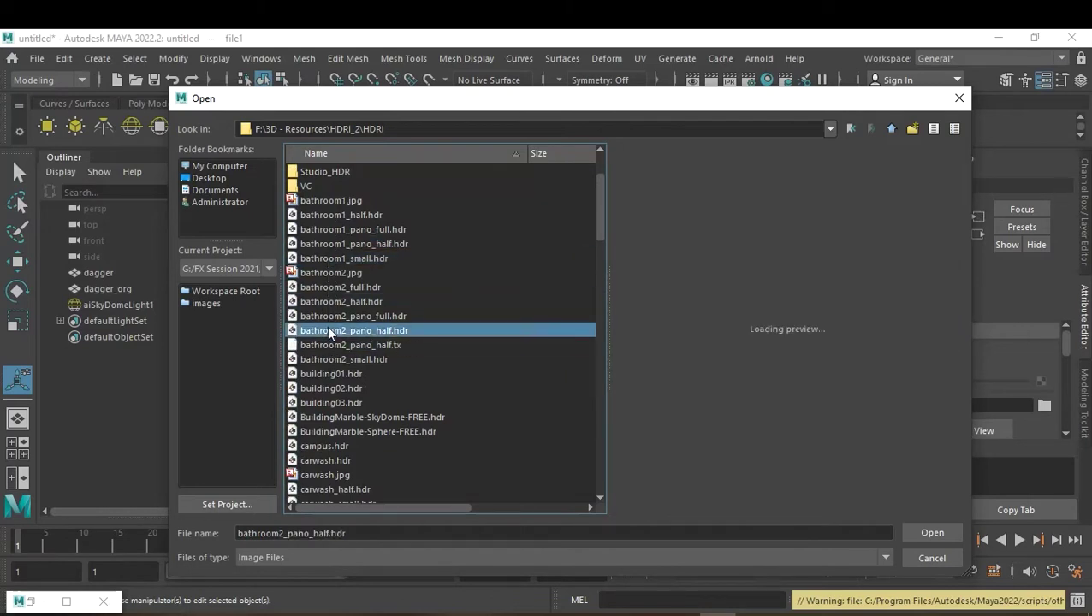
left_click(328, 363)
left_click(328, 386)
key("Down")
key("Down")
key("Down")
key("Down")
key("Up")
key("Up")
key("Up")
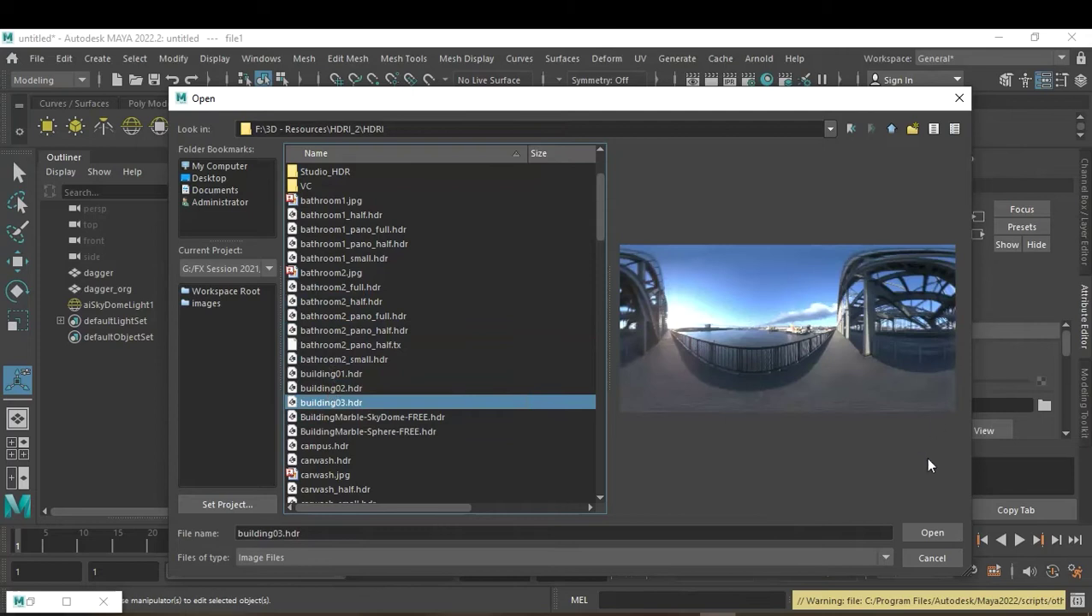
left_click(932, 533)
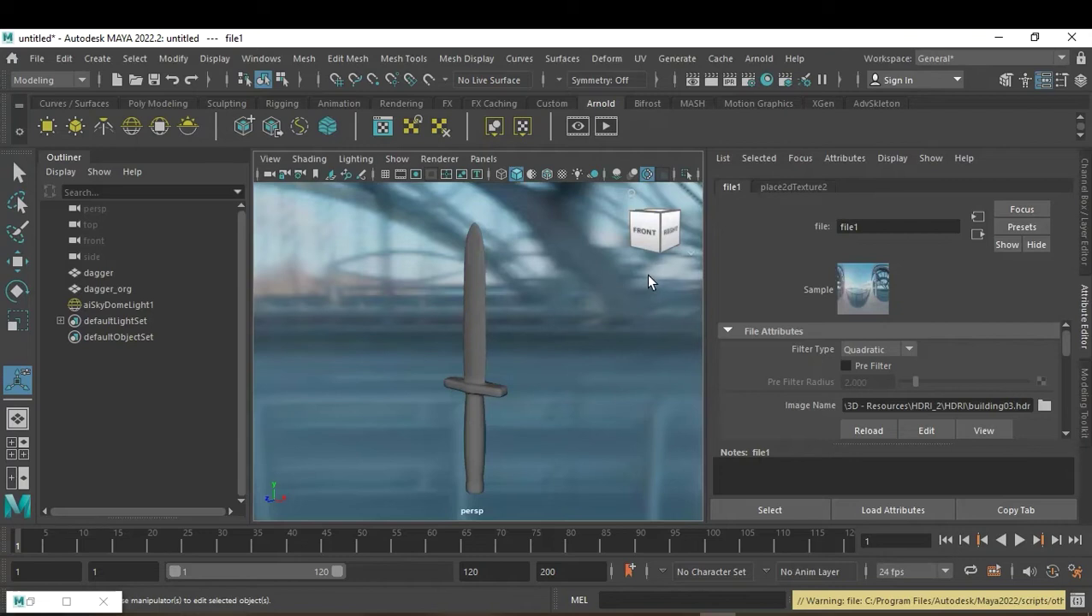
Switch the viewport to textured (6) and all lights (7), then select the dagger in the Outliner.
key("6")
key("7")
mouse_move(560, 332)
left_mouse_down("alt")
mouse_move(536, 361)
mouse_move(614, 322)
mouse_move(492, 370)
mouse_move(519, 364)
left_mouse_up("alt")
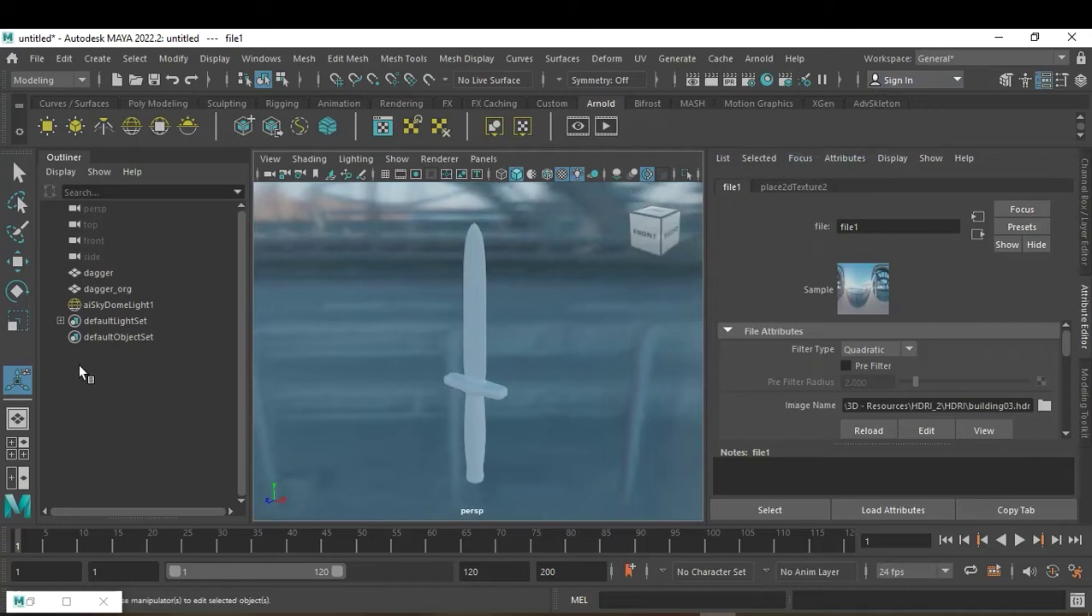
left_click(110, 290)
left_click(112, 272)
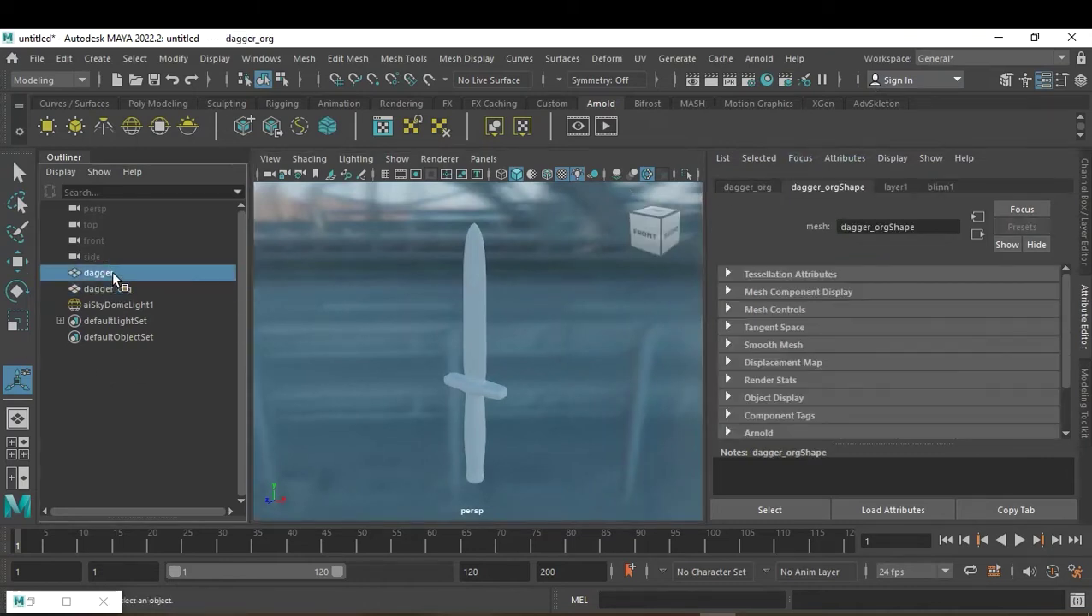
Open the aiStandardSurface1 settings and expand its Geometry section.
left_click(912, 189)
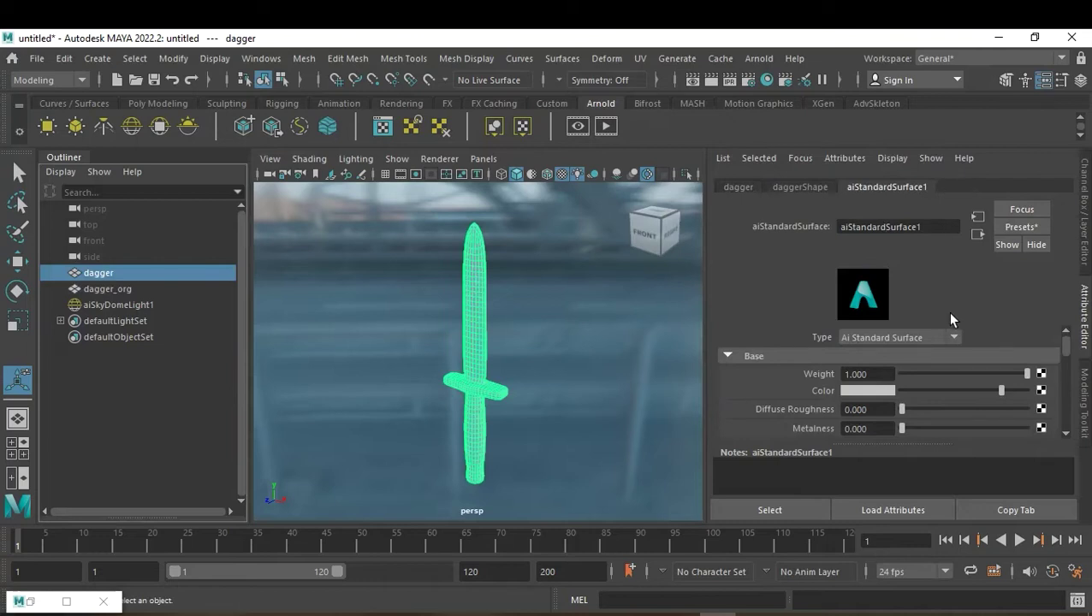
scroll(981, 368, "down", 2)
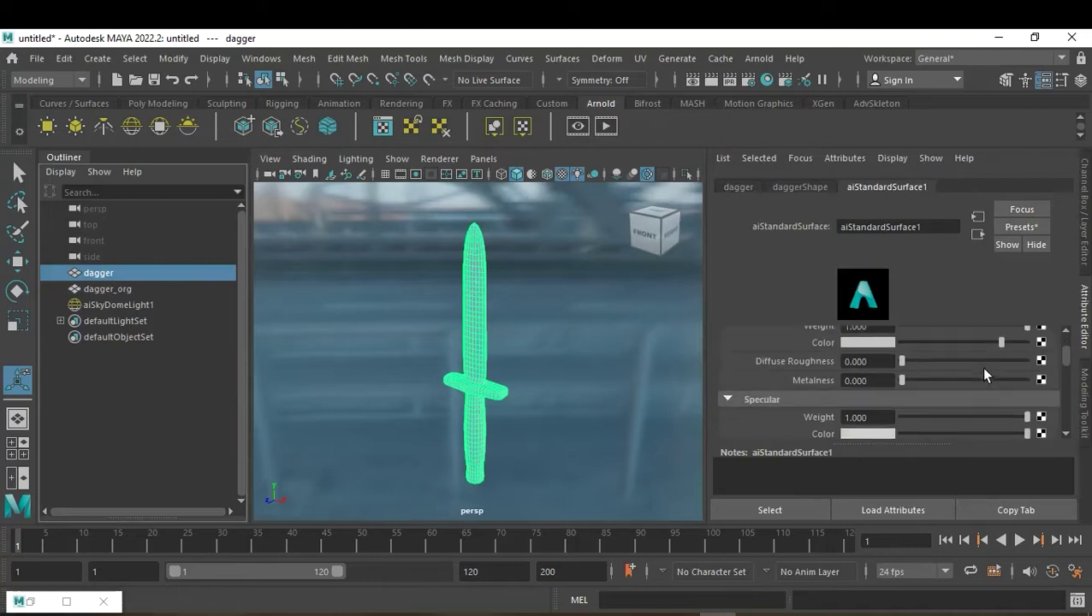
scroll(980, 367, "down", 3)
scroll(980, 367, "down", 3)
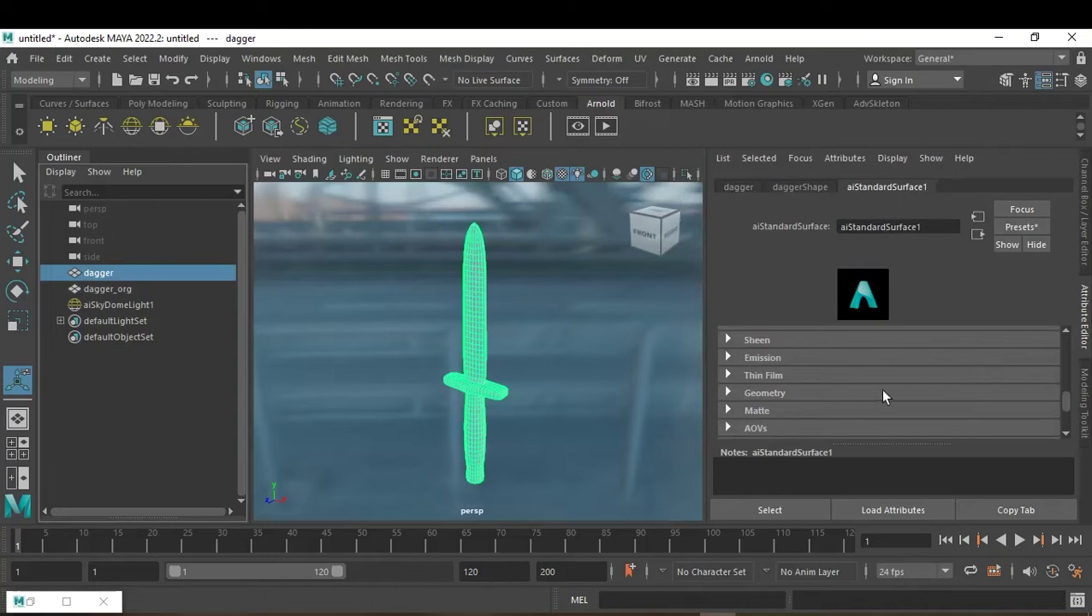
left_click(762, 394)
scroll(920, 408, "down", 1)
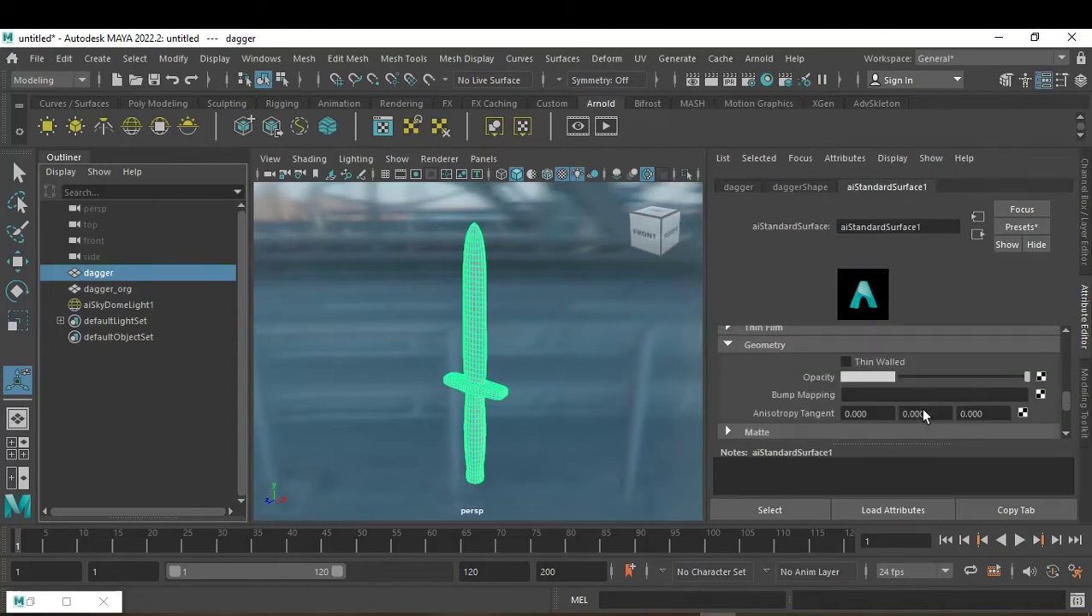
Connect a new File texture (file2) to Opacity and browse for its image.
left_click(1041, 376)
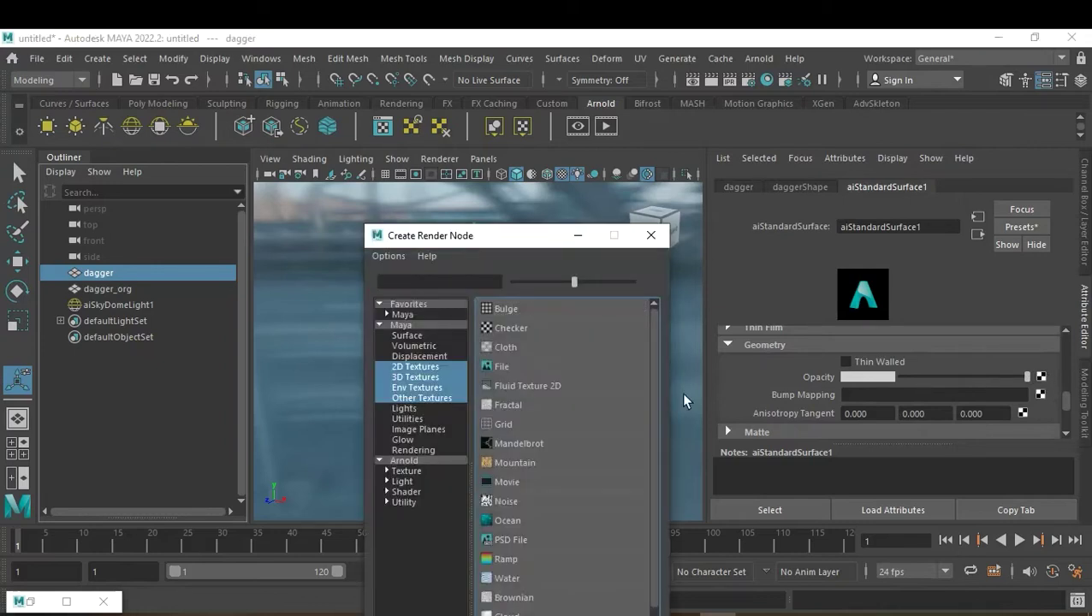
left_click(505, 366)
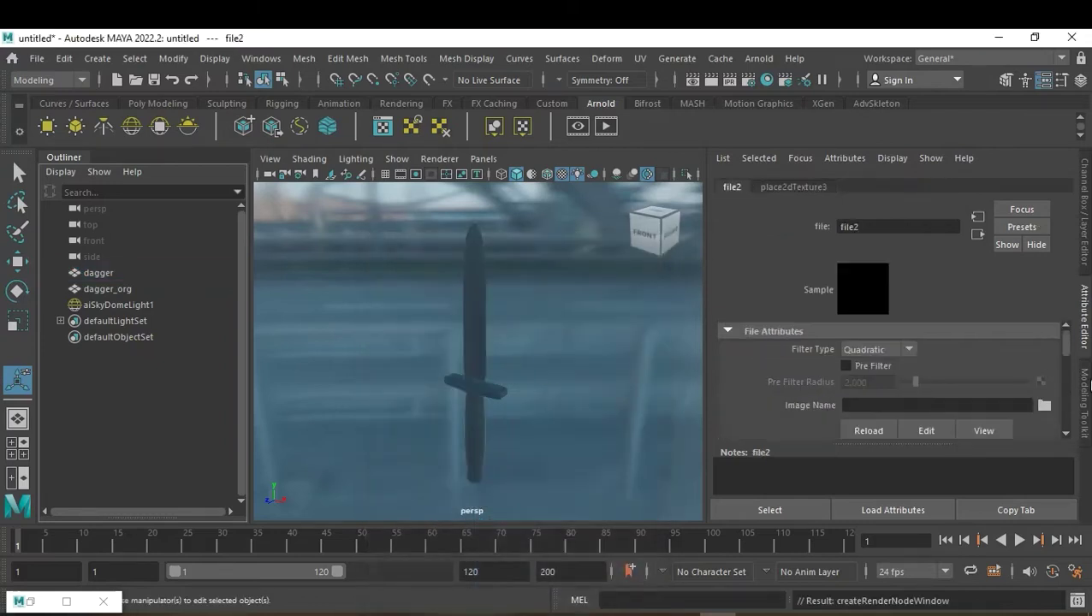
left_click(1044, 405)
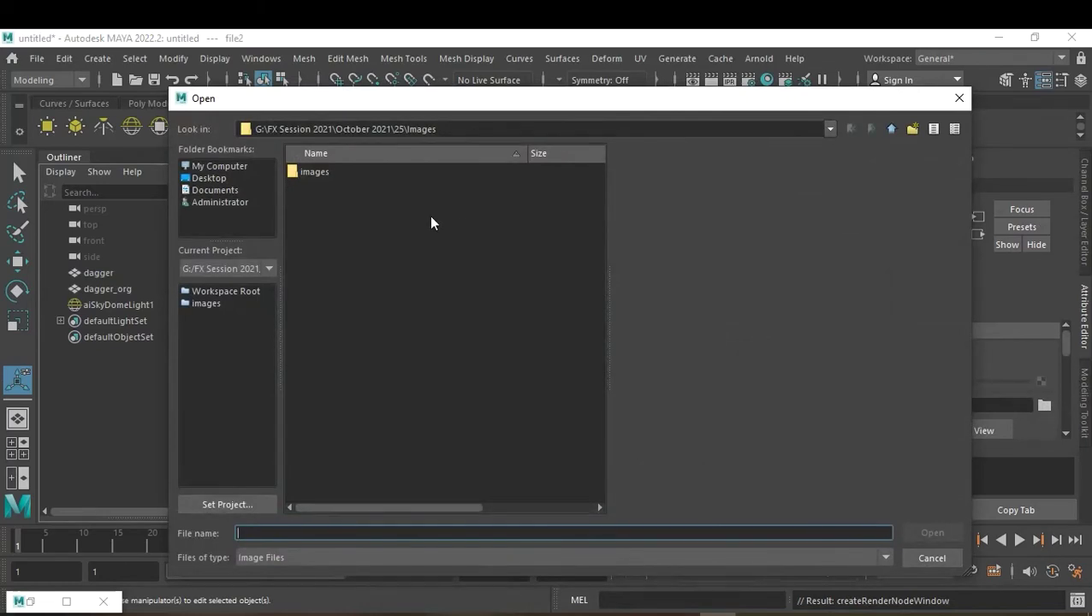
left_click(429, 227)
Browse the Reference\001 Digital Assets 001 crack sequence, previewing frames 00017 through 00033.
key("BackSpace")
key("BackSpace")
key("BackSpace")
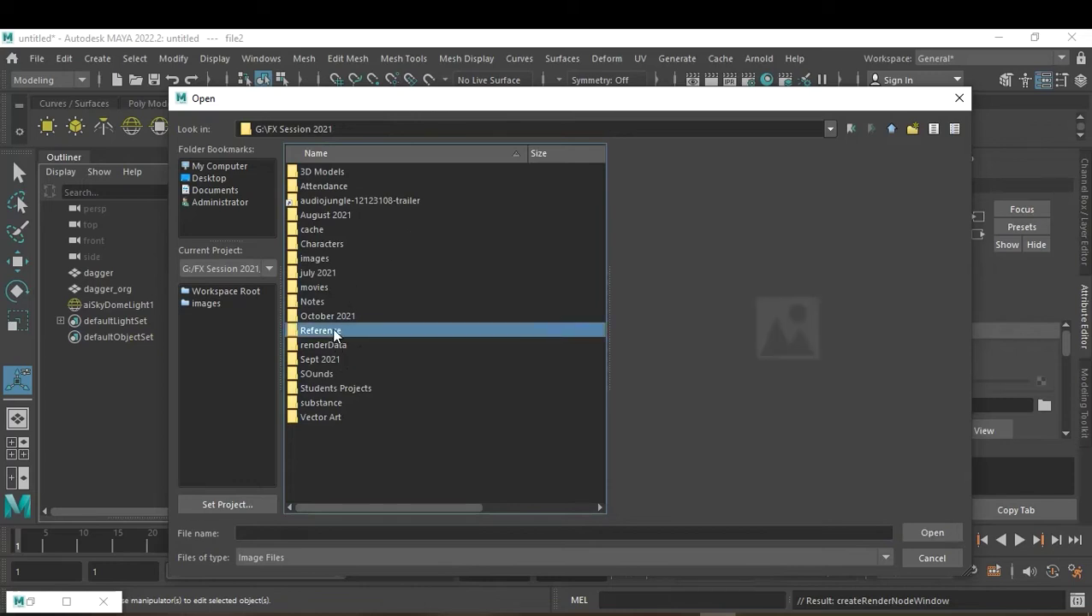
double_click(343, 332)
double_click(311, 172)
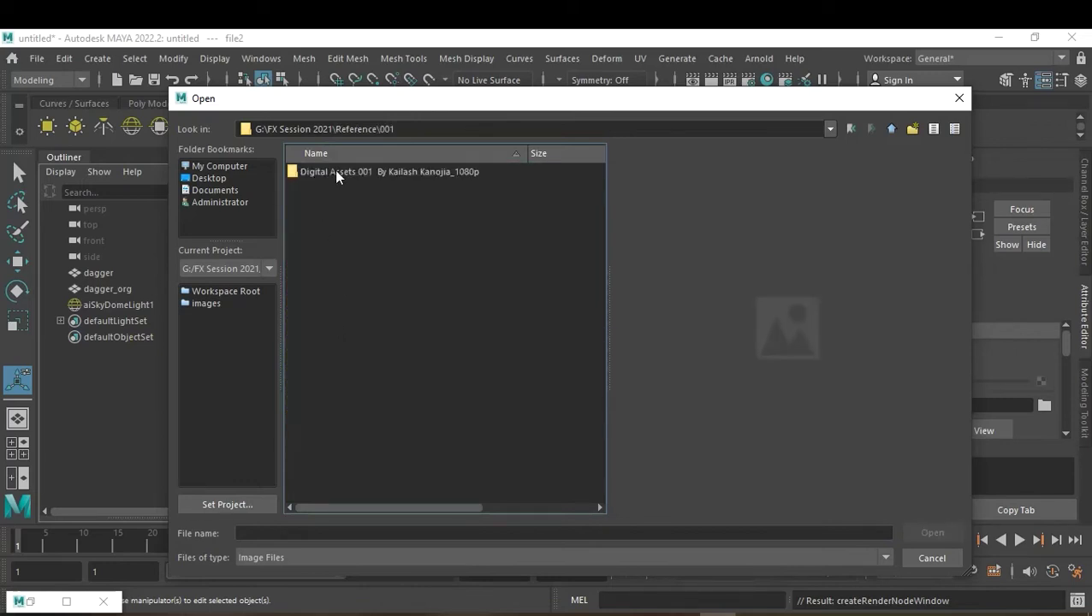
double_click(336, 171)
left_click(371, 459)
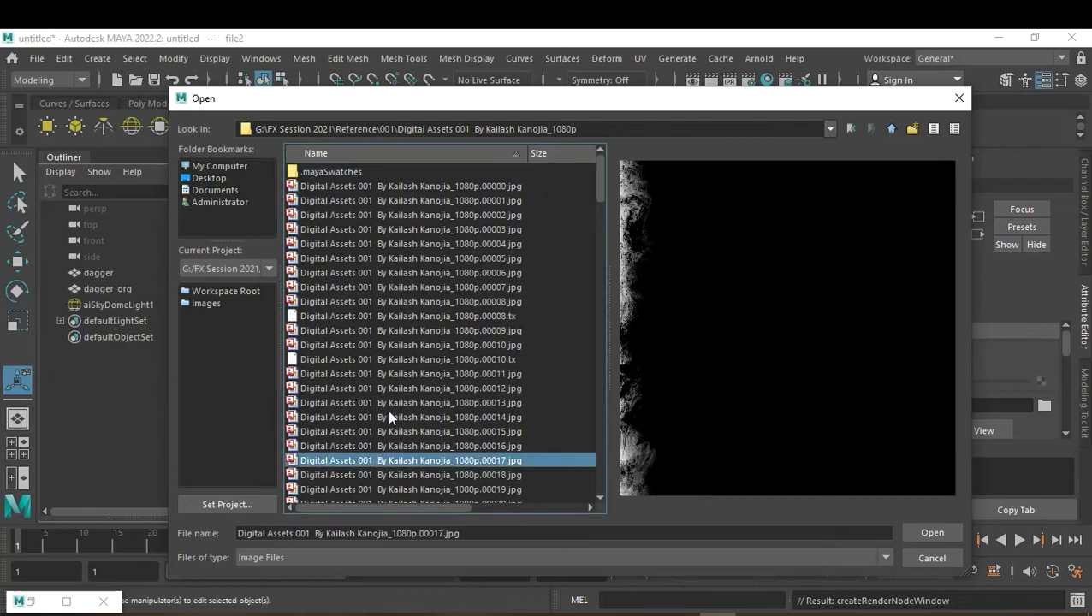
scroll(389, 428, "down", 5)
left_click(392, 431)
scroll(394, 429, "down", 2)
scroll(395, 430, "down", 1)
left_click(395, 430)
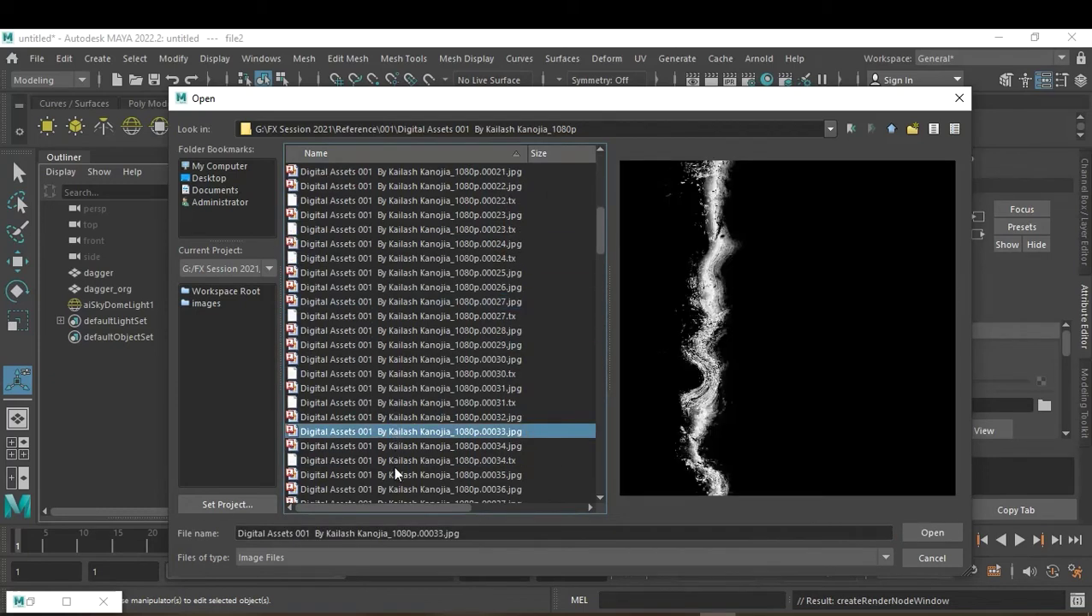
left_click(426, 387)
left_click(417, 317)
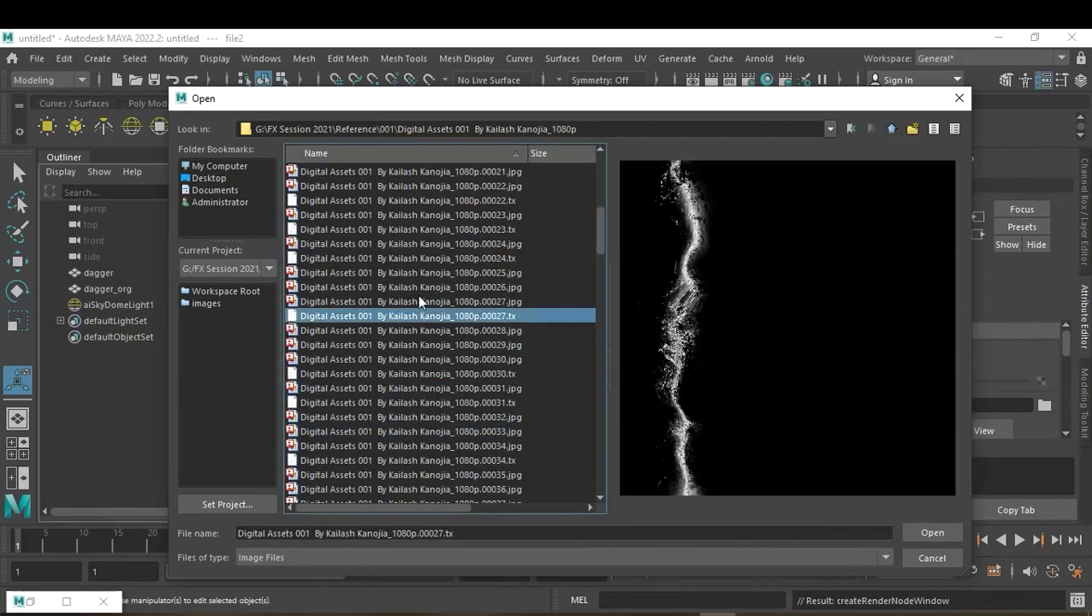
Go back to Reference and preview frames of the 002 crack sequence.
key("BackSpace")
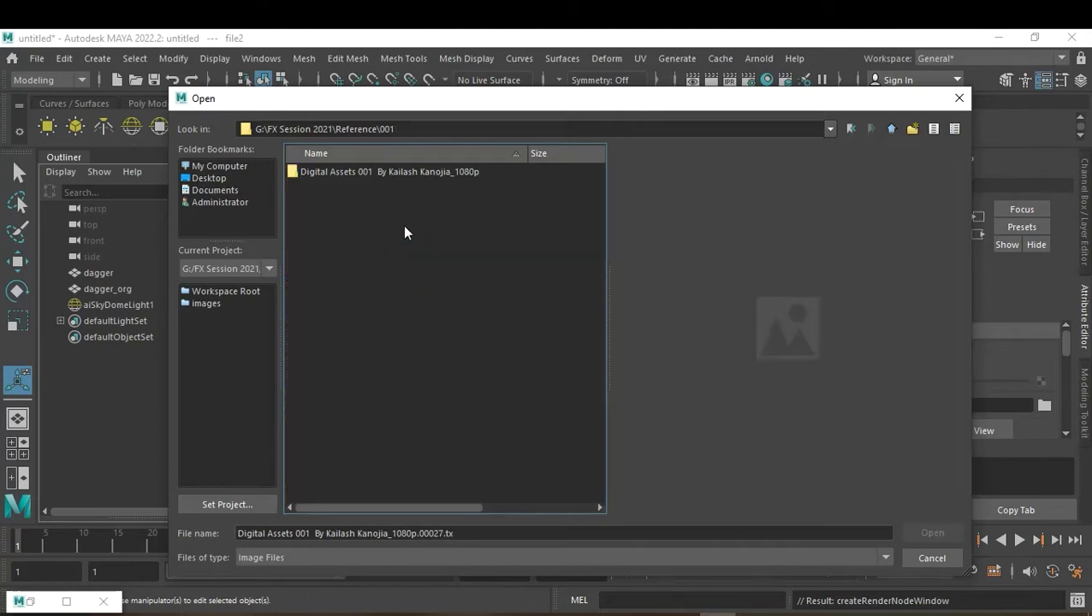
key("BackSpace")
double_click(307, 191)
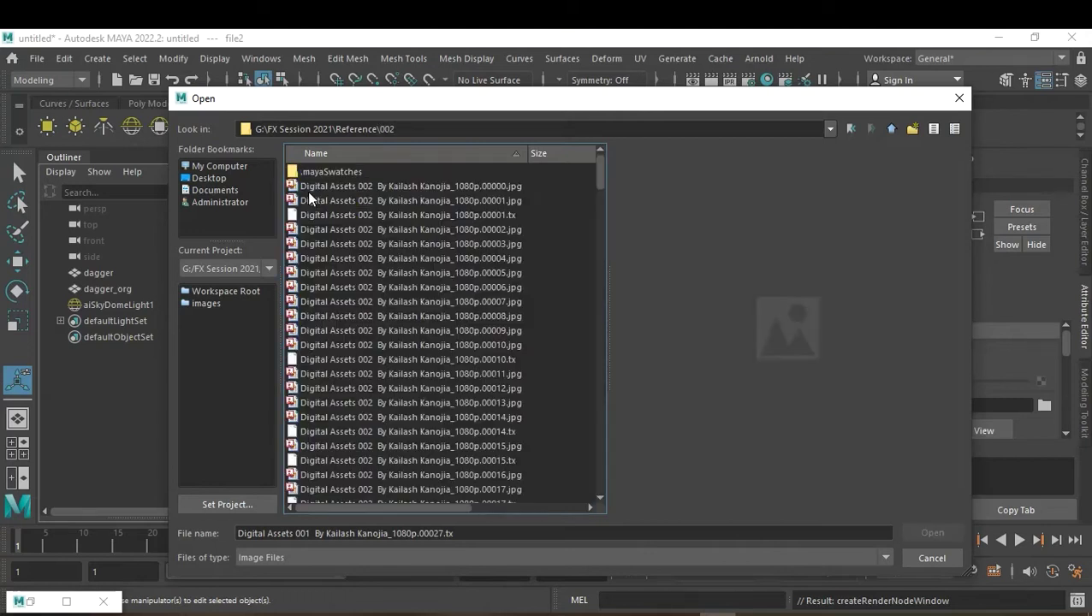
scroll(380, 377, "down", 5)
left_click(384, 387)
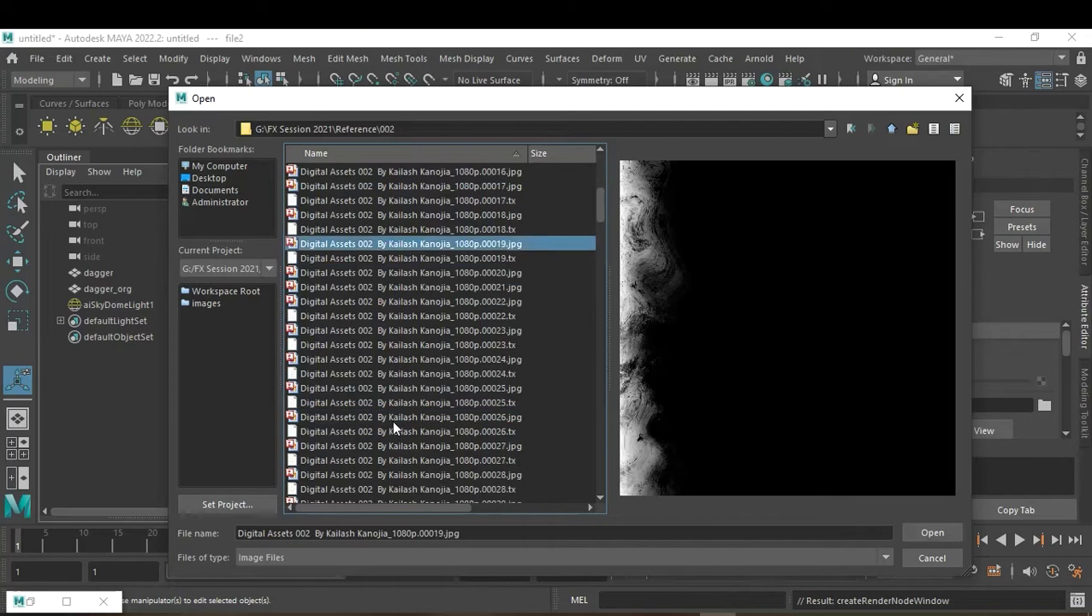
scroll(394, 446, "down", 5)
left_click(394, 446)
scroll(394, 446, "down", 4)
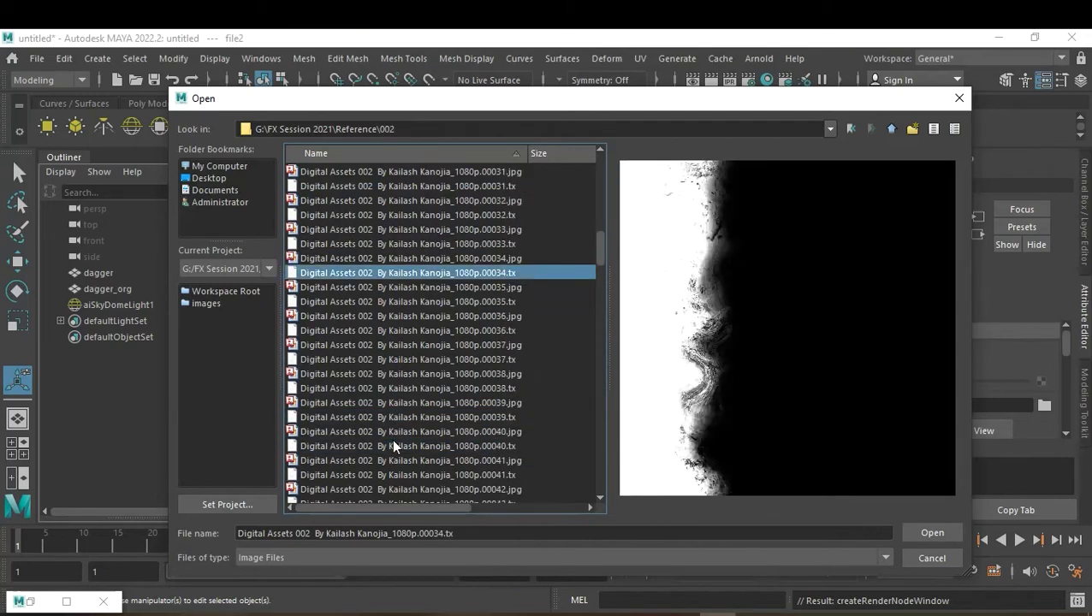
left_click(406, 447)
scroll(402, 445, "down", 3)
left_click(398, 452)
scroll(407, 428, "down", 3)
scroll(424, 360, "up", 4)
scroll(425, 352, "up", 5)
scroll(425, 352, "up", 5)
scroll(425, 352, "up", 5)
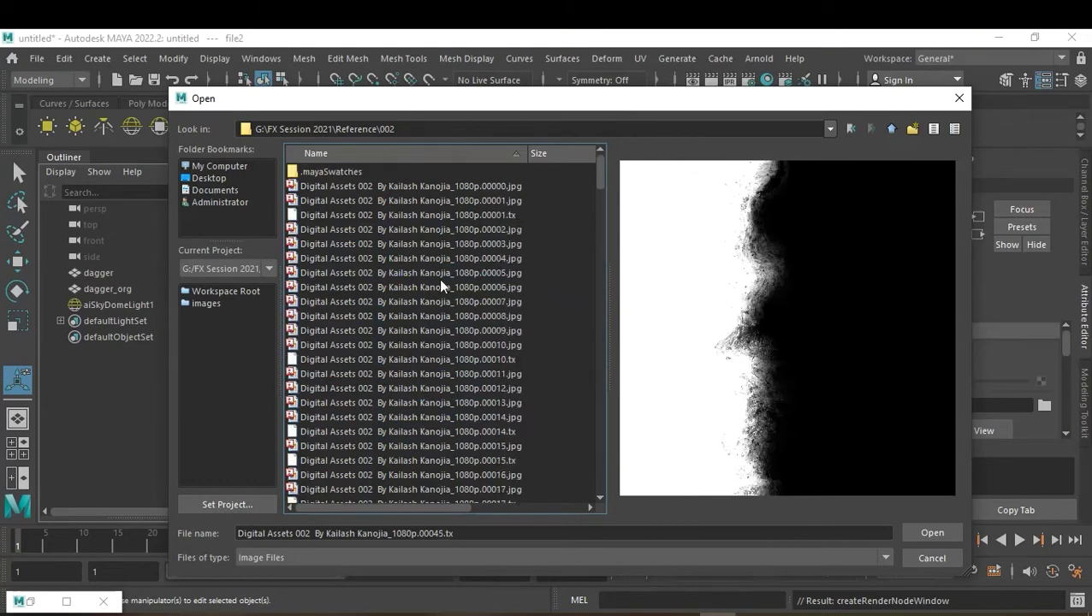
Reopen folder 002 and load 00000.jpg into file2.
key("BackSpace")
left_click(301, 186)
double_click(302, 186)
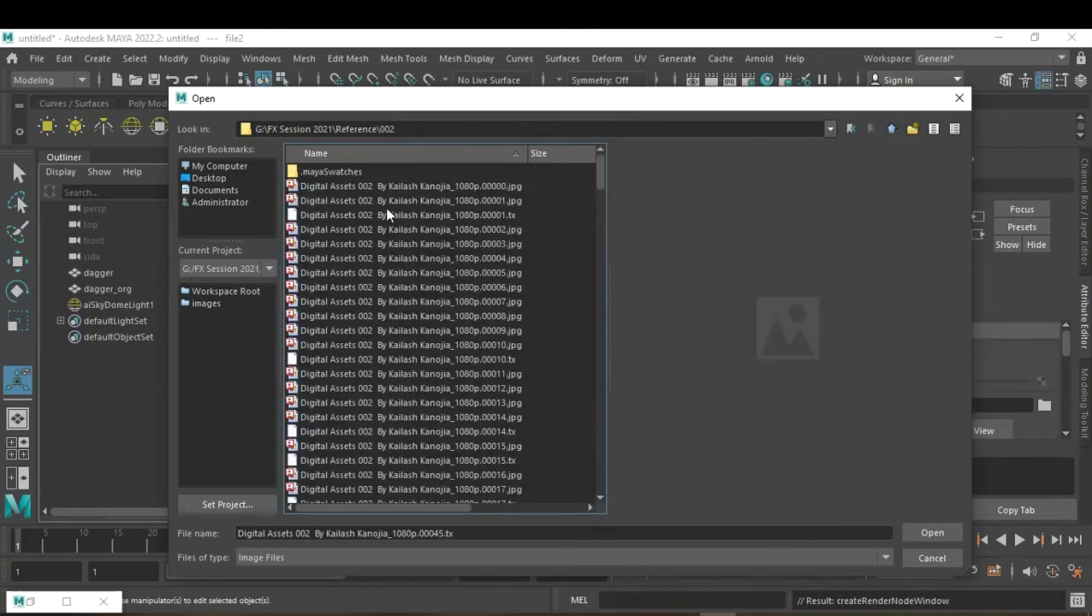
left_click(386, 185)
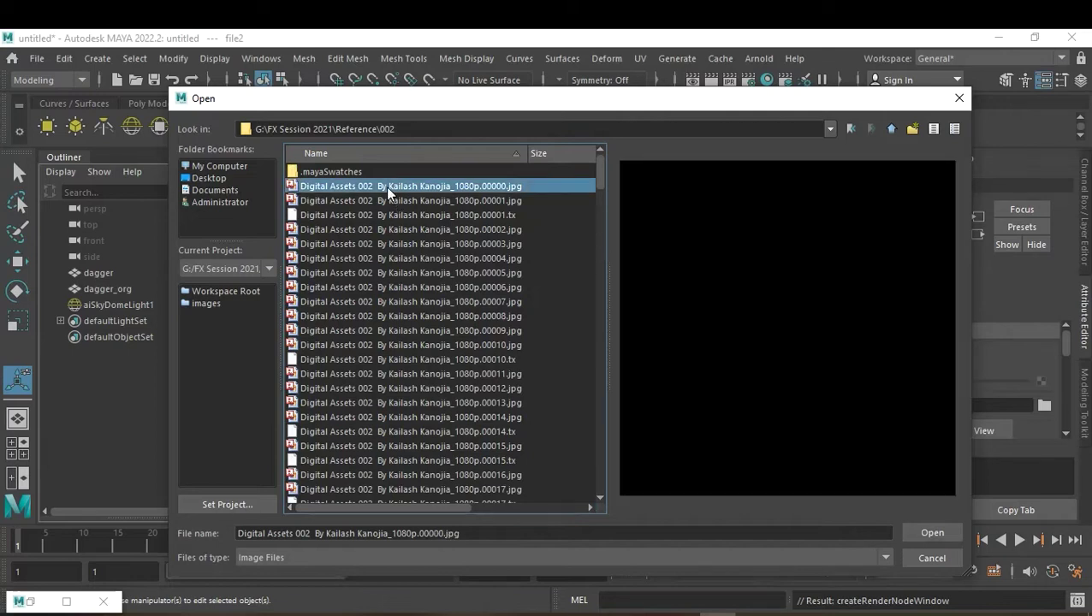
left_click(952, 529)
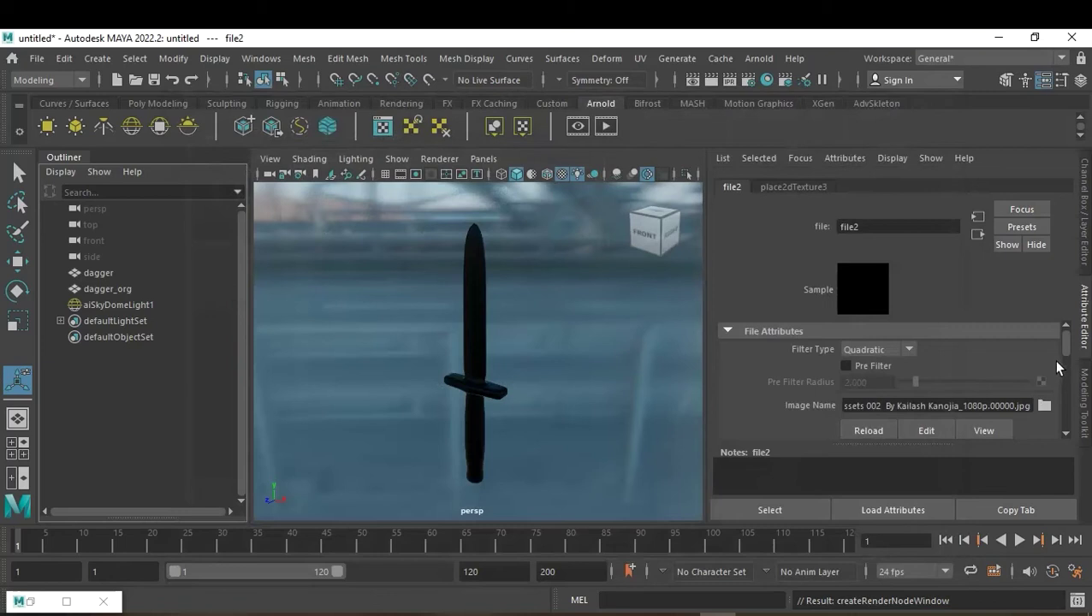
Enable Use Image Sequence on file2 and play the timeline to watch the crack frames change.
scroll(1065, 358, "down", 3)
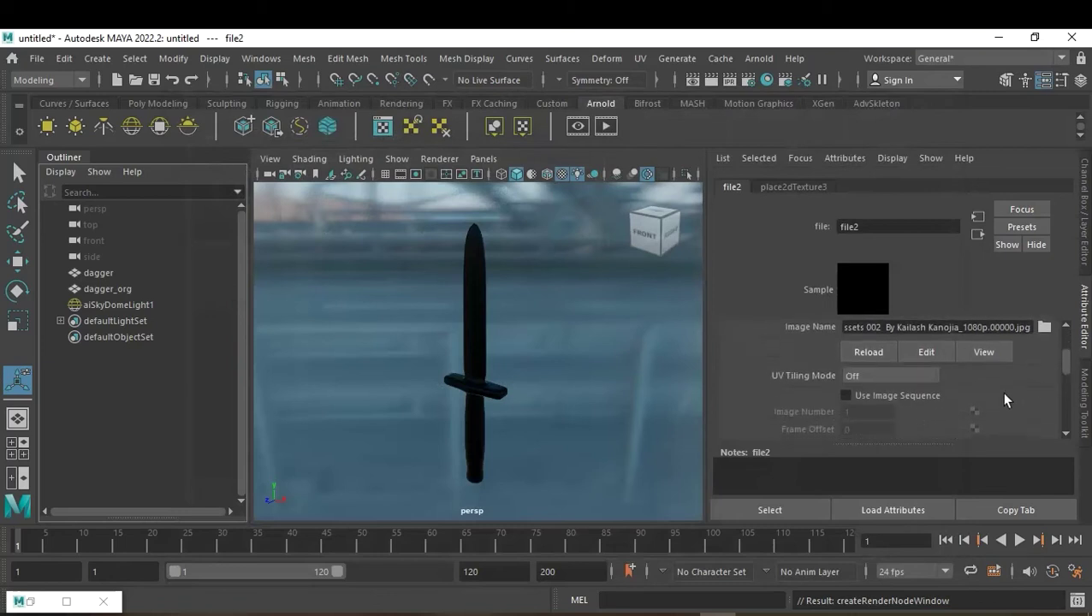
left_click(905, 399)
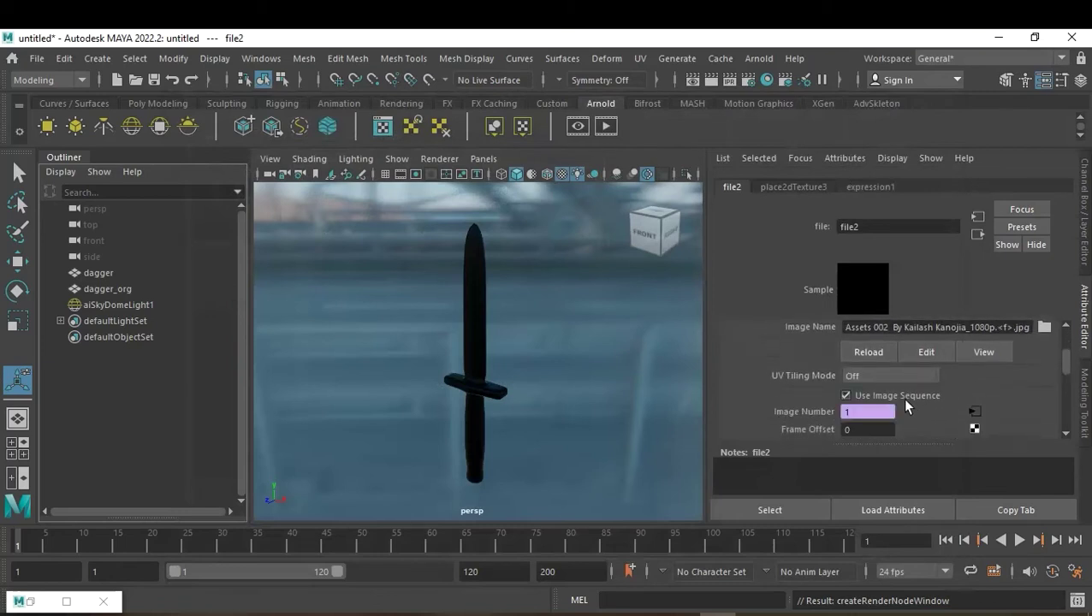
left_click(1020, 540)
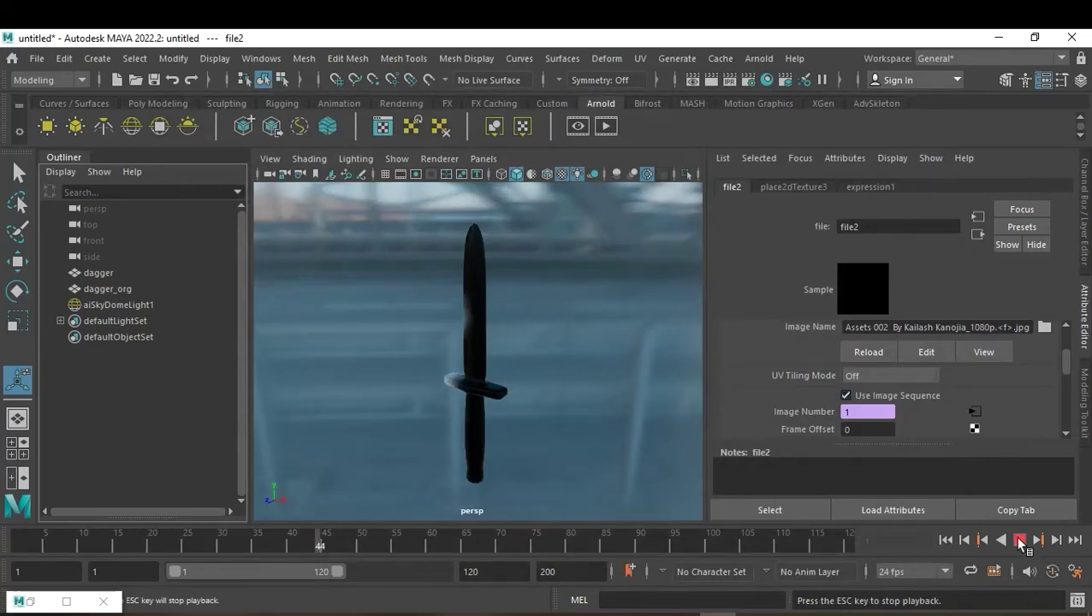
left_click(1020, 540)
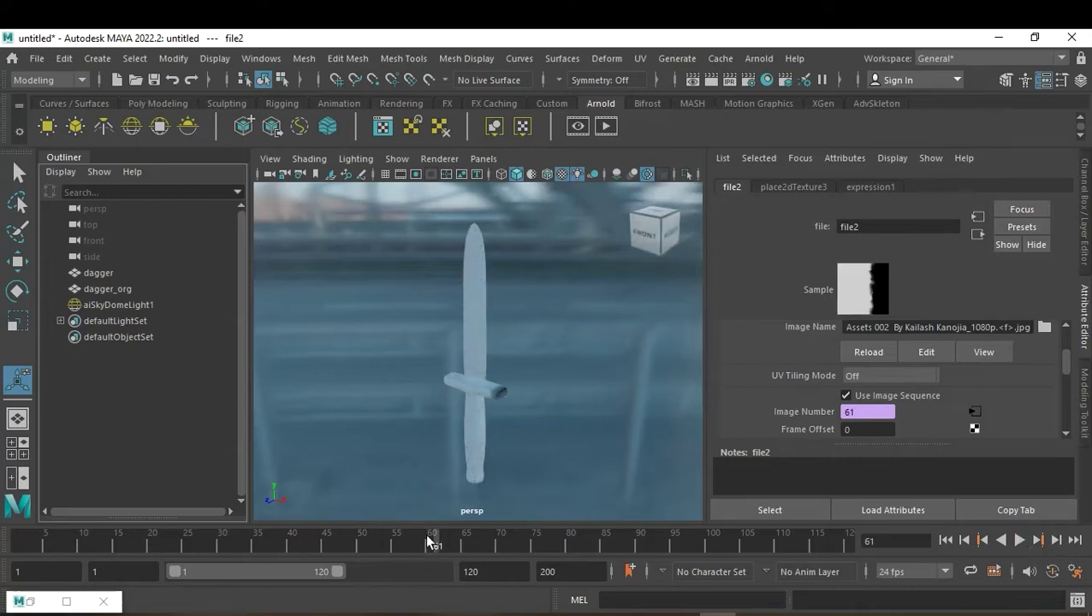
mouse_move(433, 545)
left_mouse_down()
mouse_move(317, 555)
mouse_move(372, 553)
left_mouse_up()
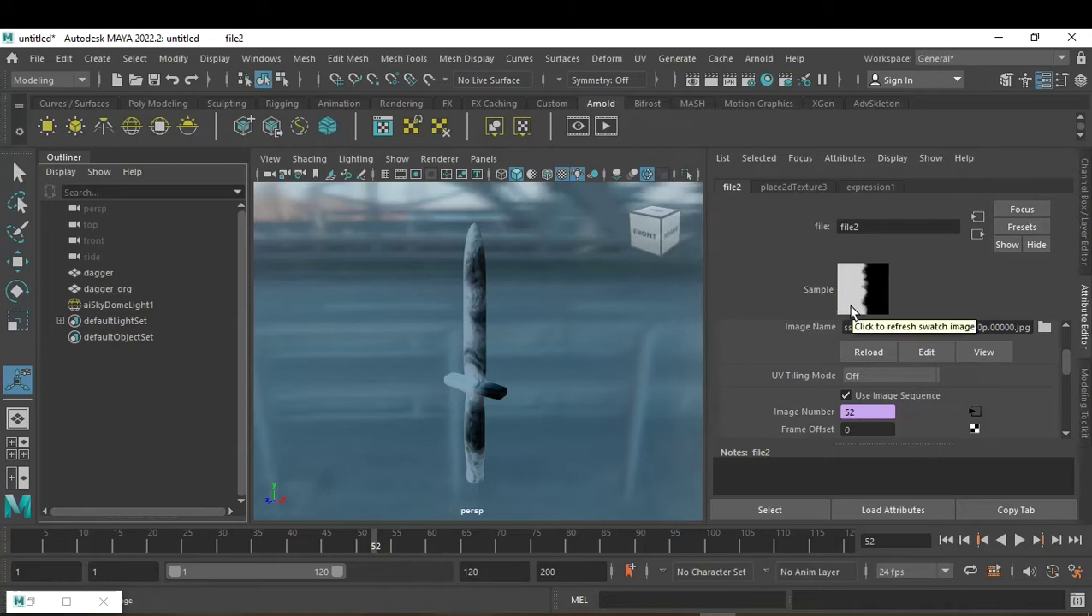
Set place2dTexture3's Rotate Frame to -90.
left_click(798, 185)
left_click(880, 411)
type("-90")
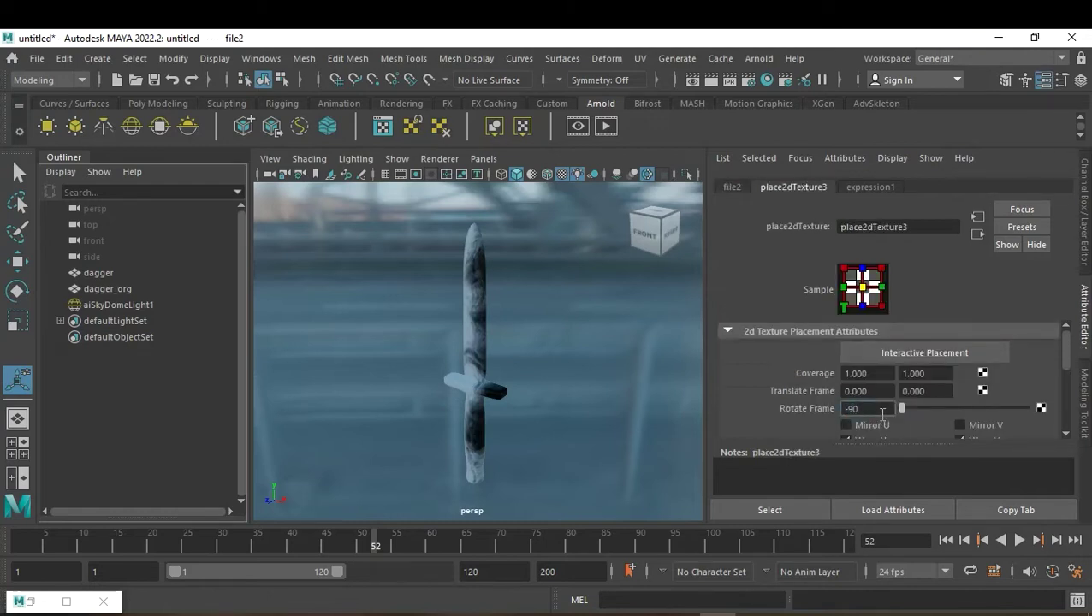
key("Return")
left_click(883, 411)
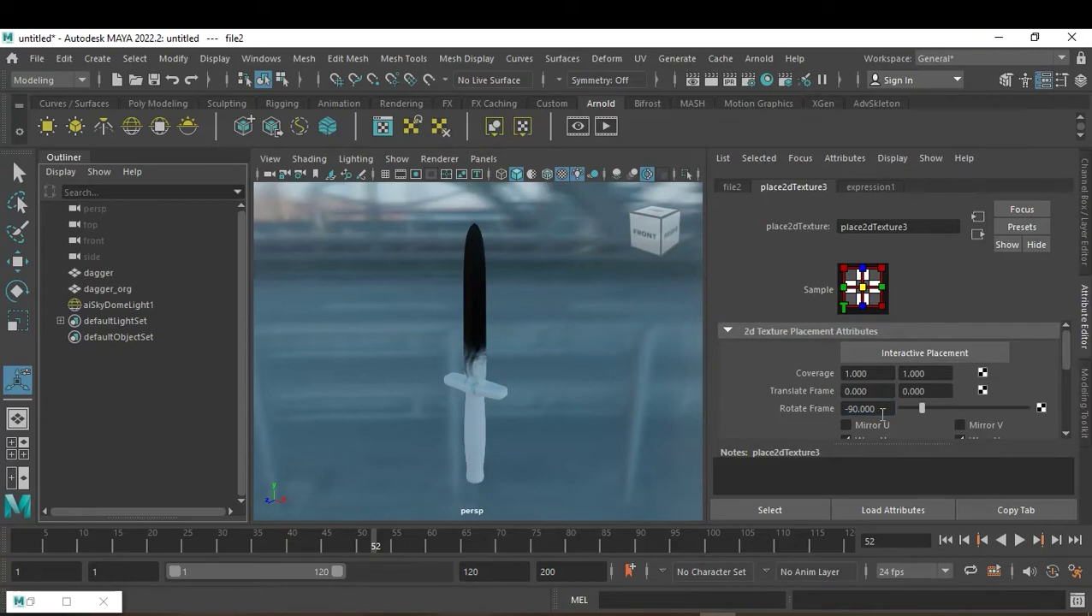
Play the dissolve from the first frame, stop at frame 44, and render the viewport with Arnold.
left_click(946, 540)
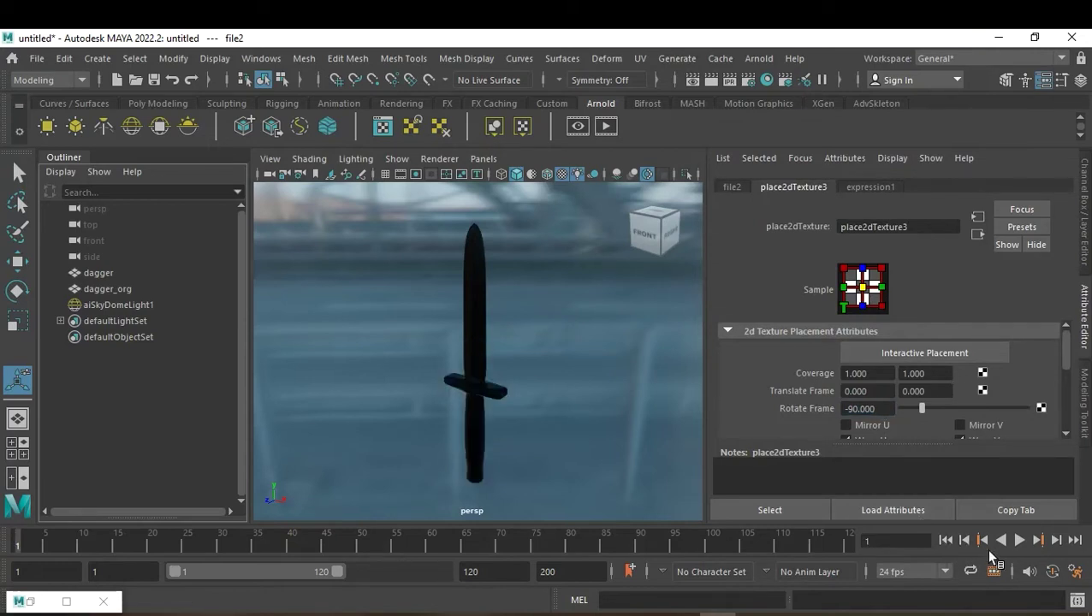
left_click(1019, 540)
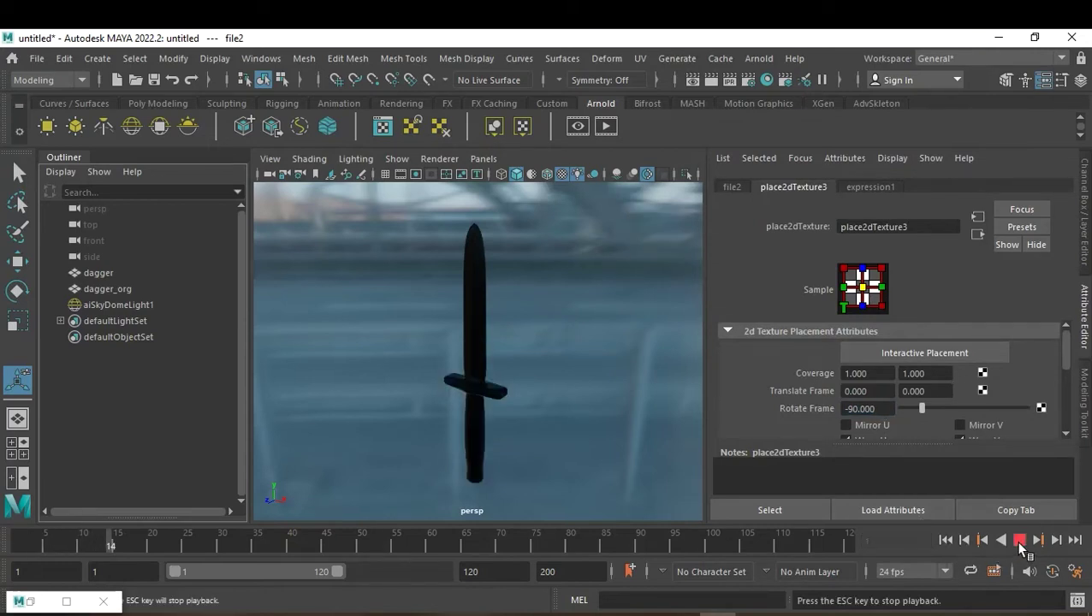
left_click(1018, 541)
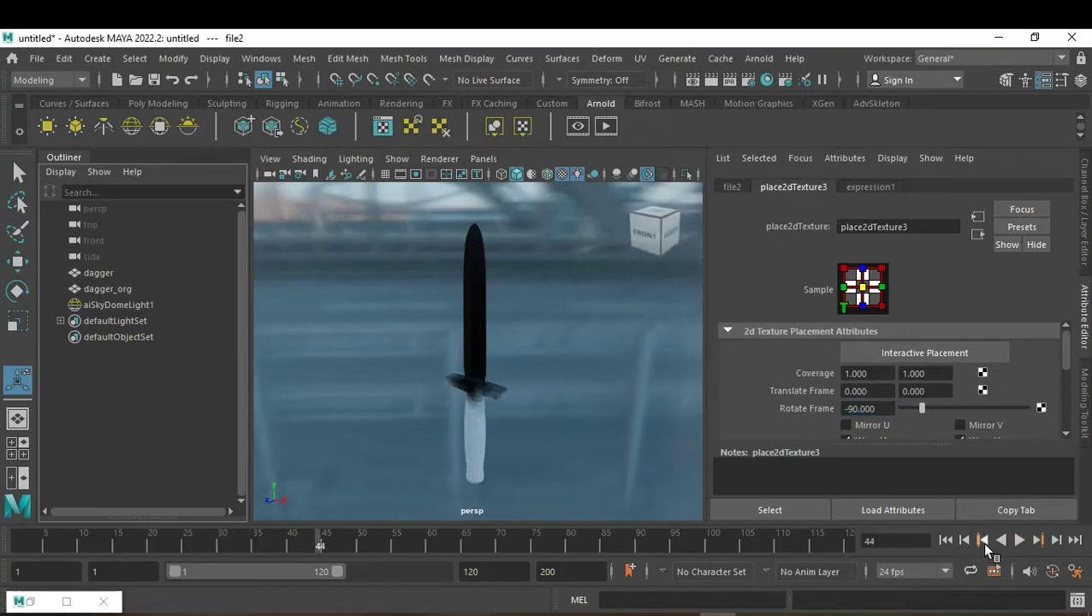
left_click(447, 159)
left_click(447, 202)
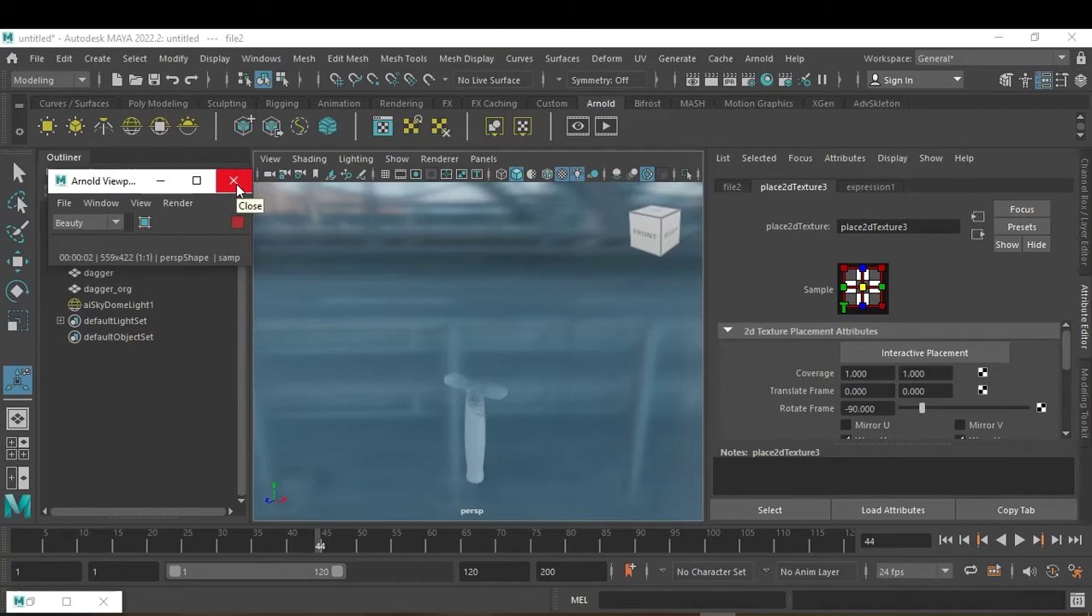
Close the Arnold render window and switch the viewport back to the standard renderer.
left_click(236, 183)
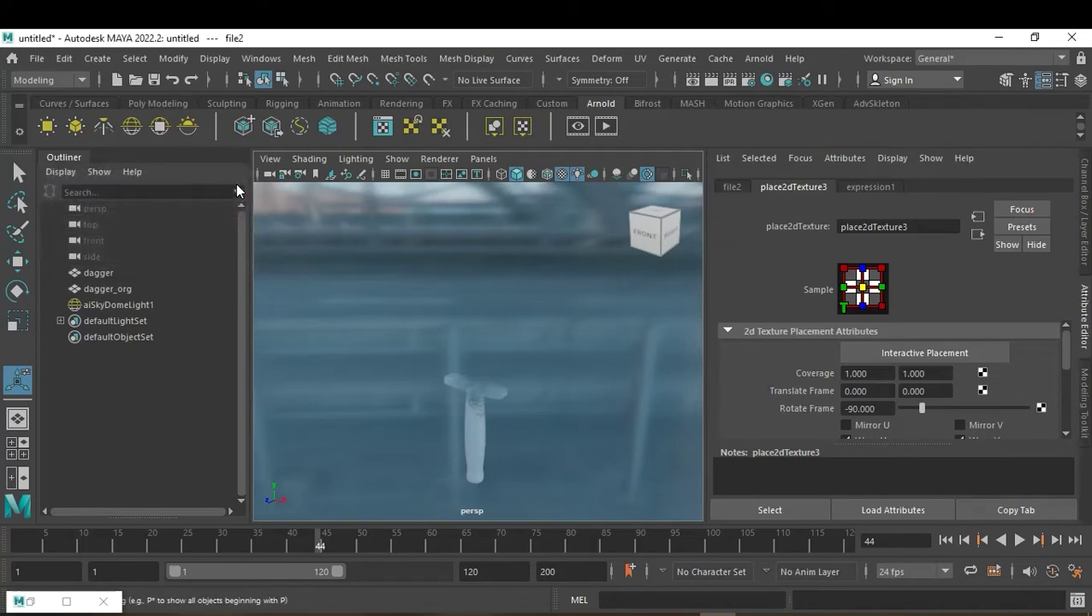
left_click(439, 158)
left_click(460, 185)
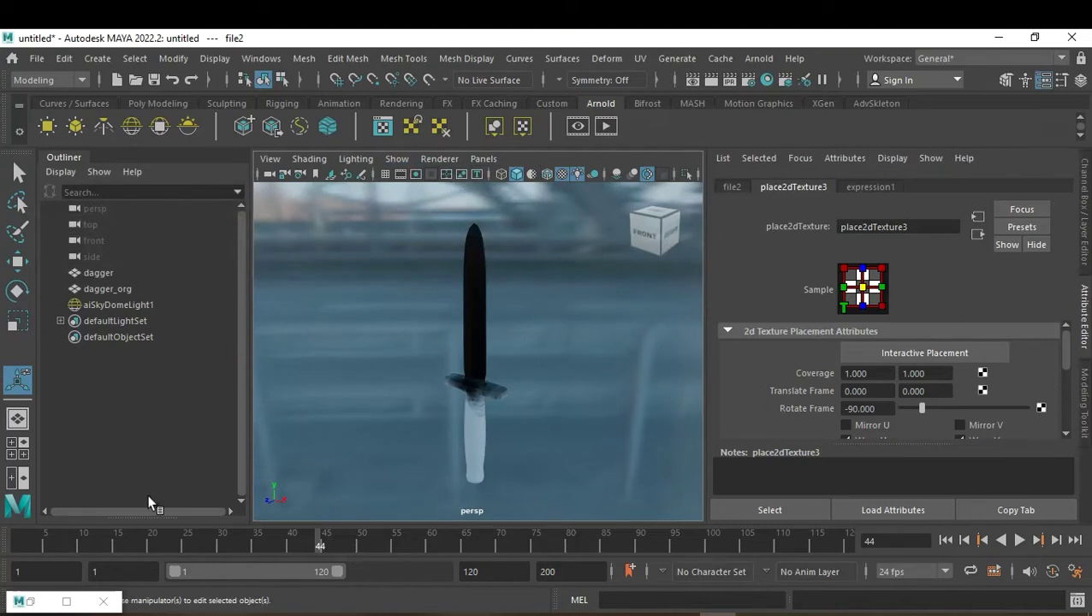
Scrub the timeline back to frame 48 and select dagger in the Outliner.
left_click_drag(324, 539, 620, 522)
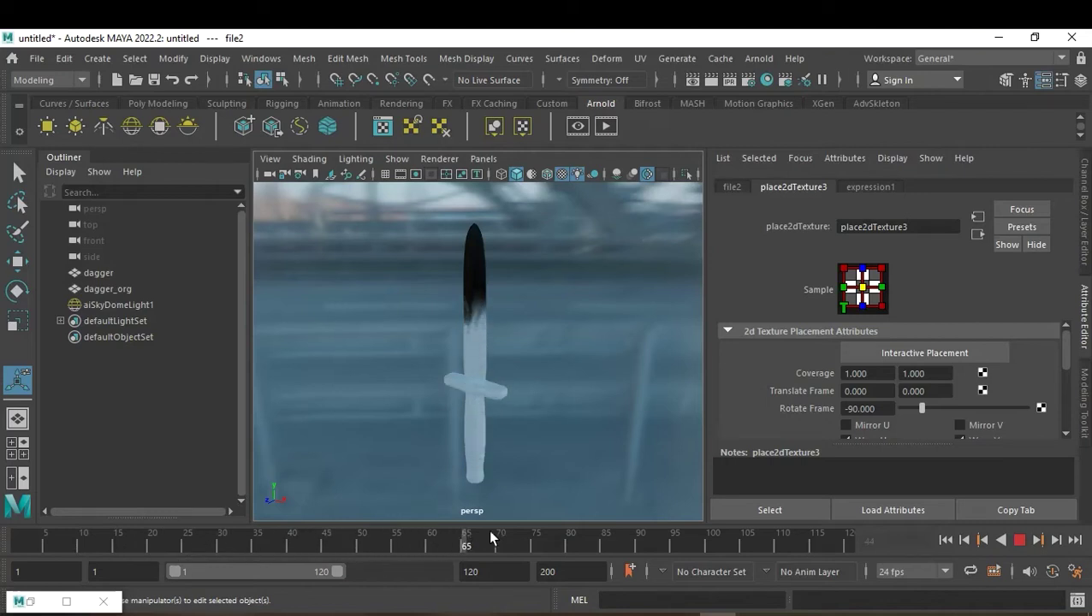
left_click_drag(553, 522, 343, 518)
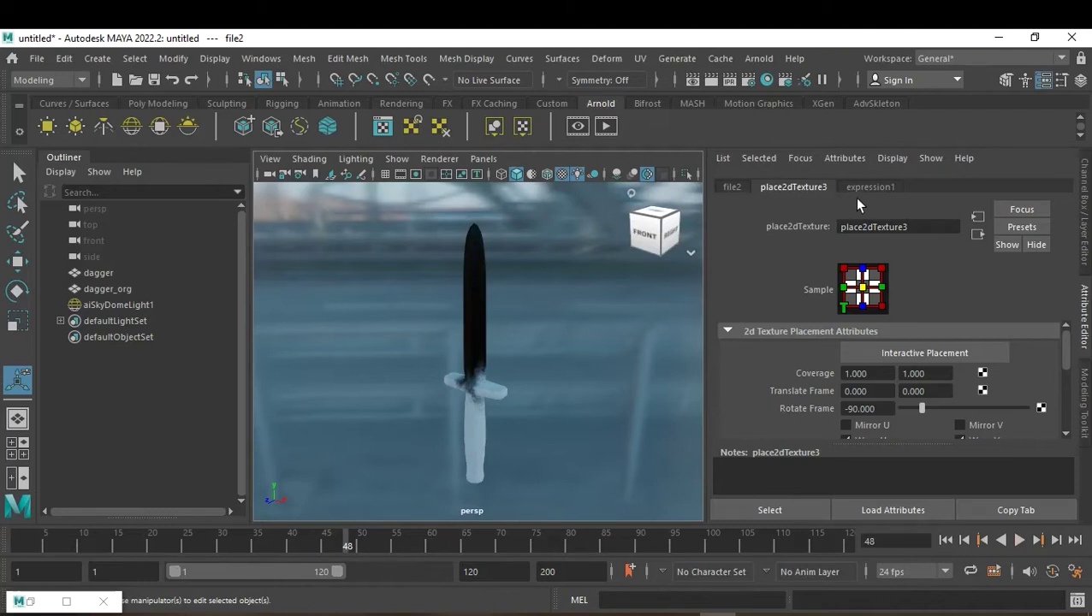
left_click(107, 273)
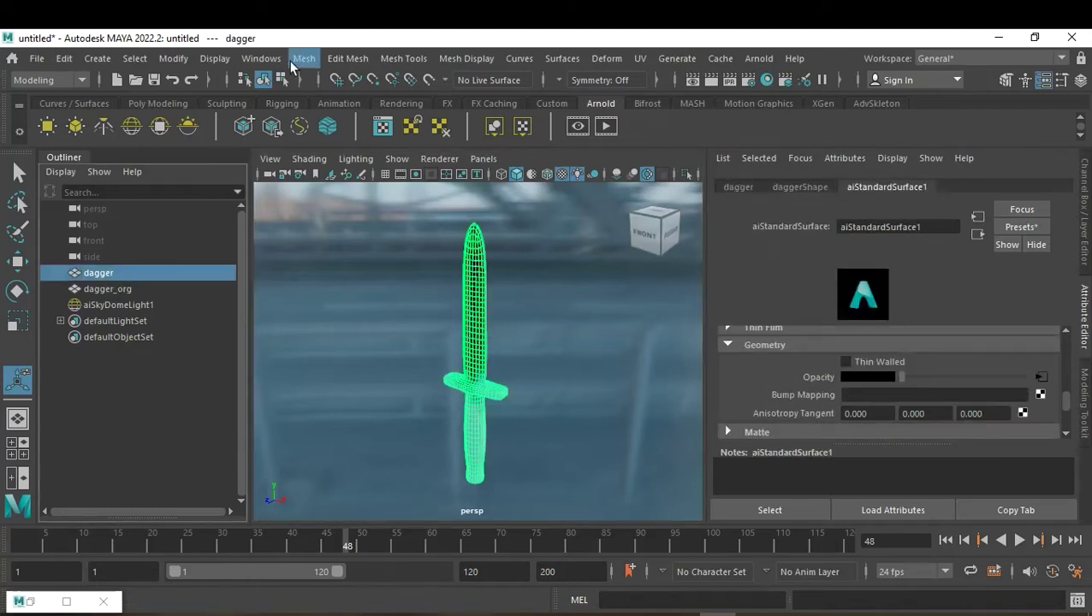
Hide dagger_org with Ctrl+H and reselect dagger.
left_click(114, 288)
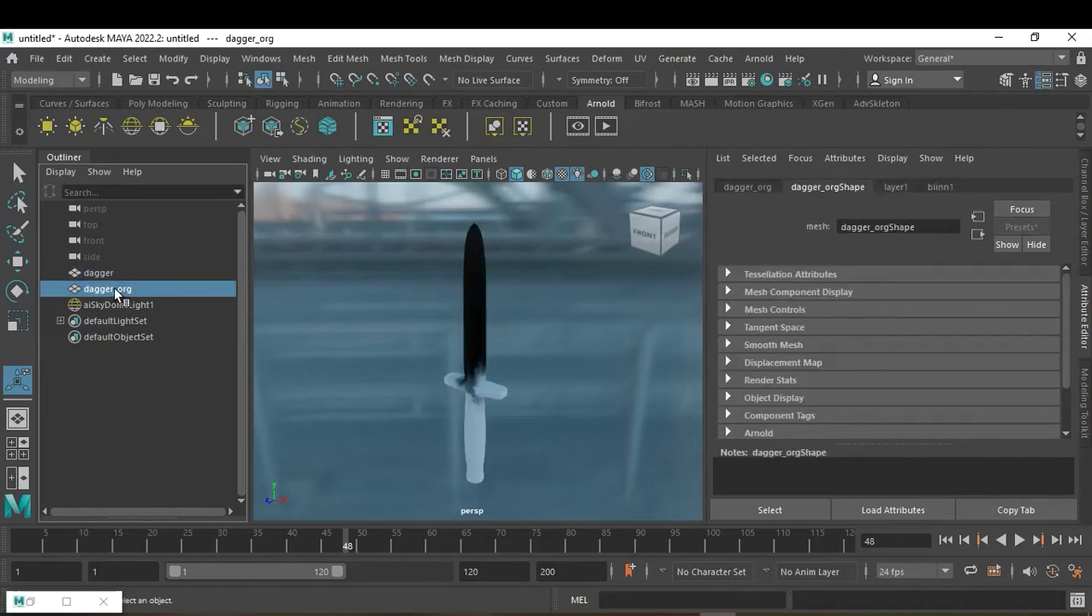
key("ctrl+h")
left_click(106, 272)
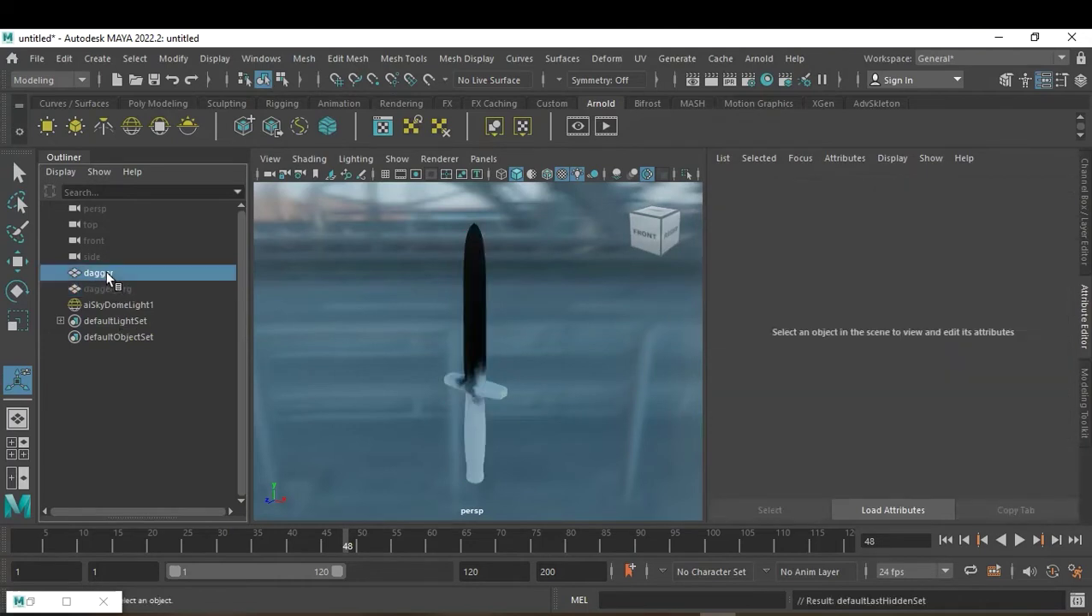
Raise aiStandardSurface1's Emission Weight to 1.0.
left_click(909, 189)
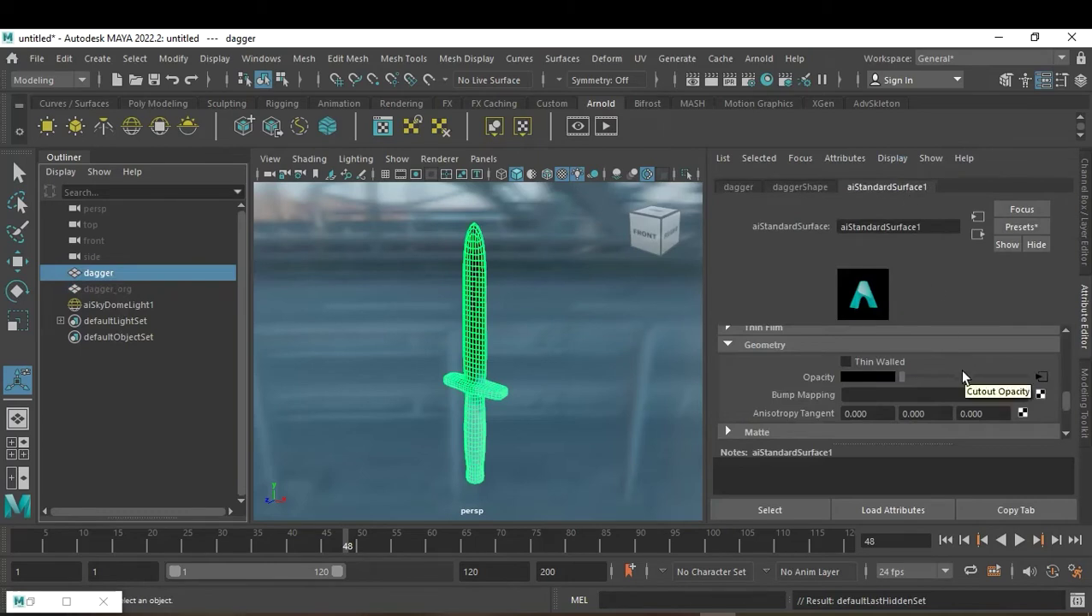
scroll(962, 376, "up", 3)
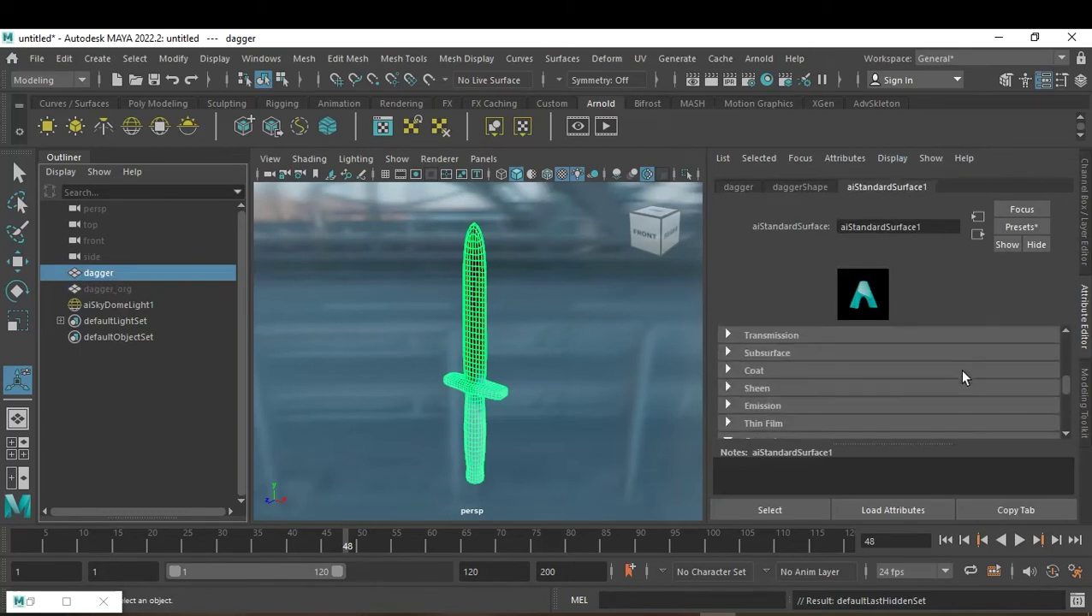
left_click(789, 408)
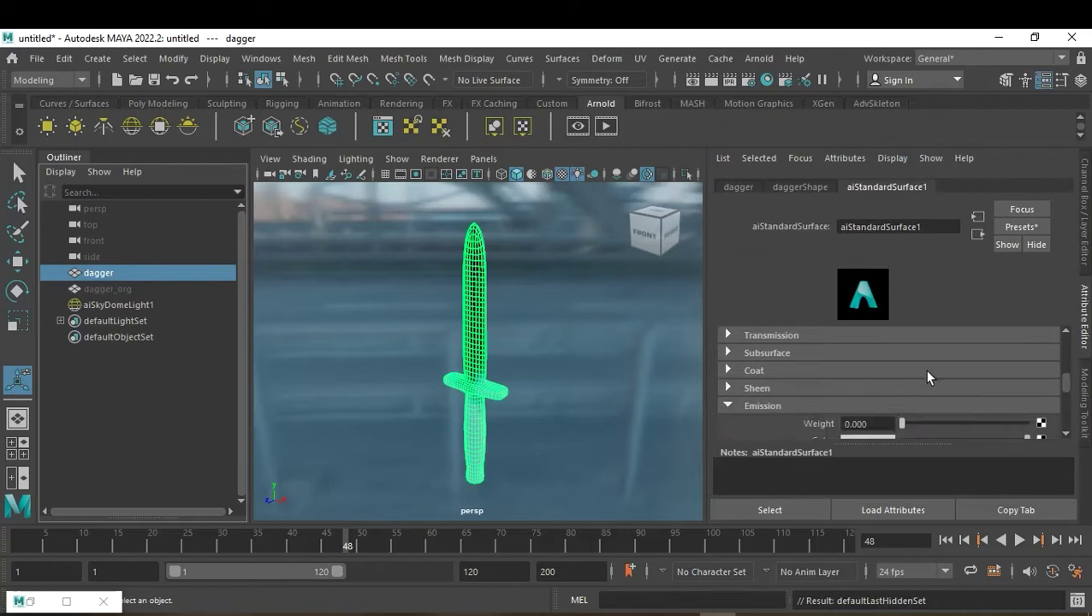
scroll(924, 370, "down", 2)
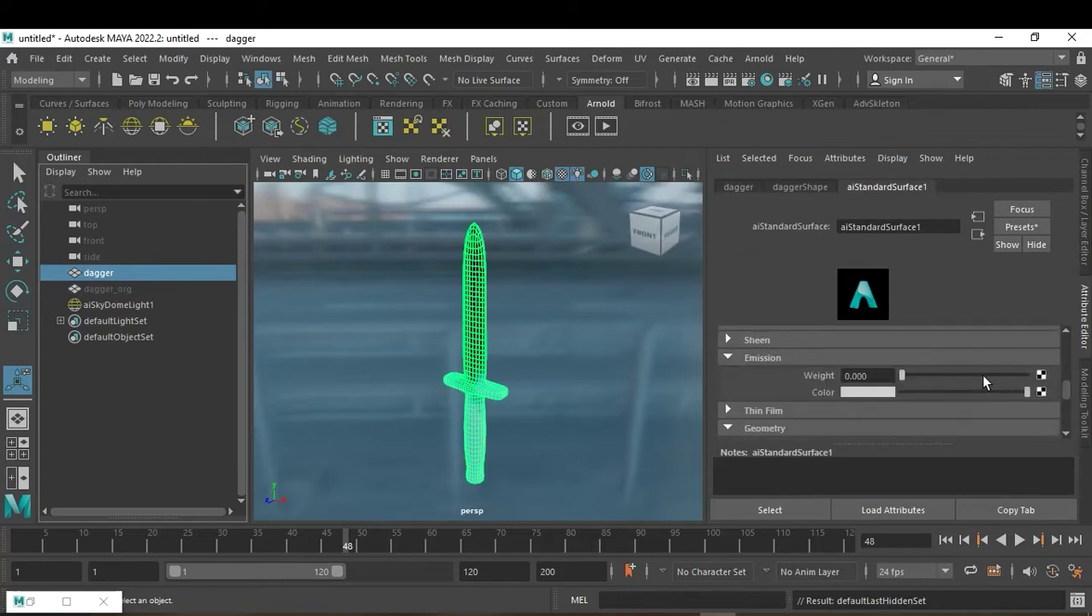
left_click_drag(984, 376, 1049, 376)
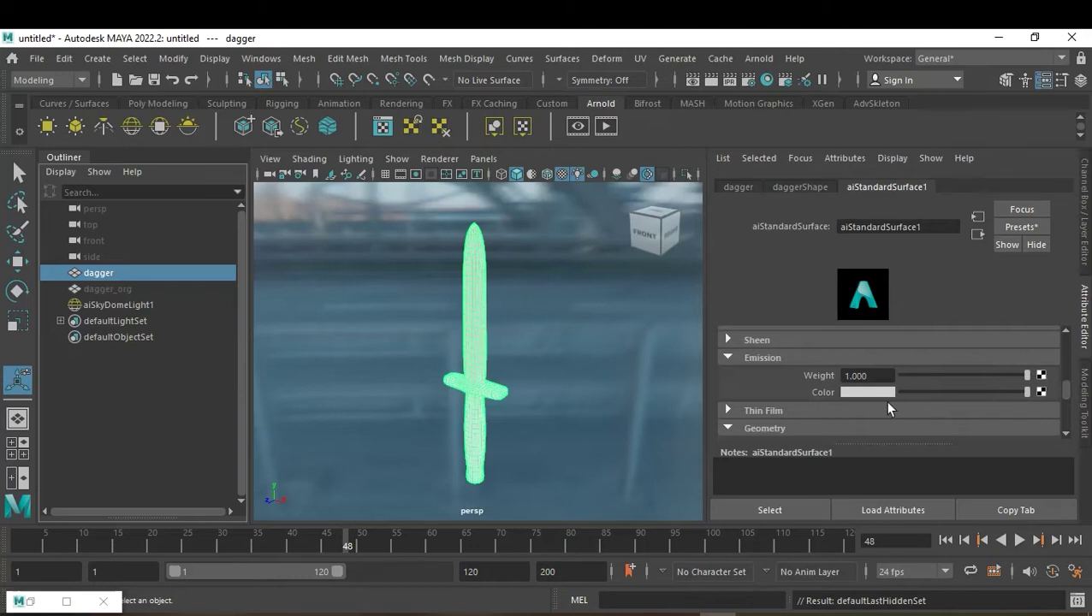
left_click(1042, 393)
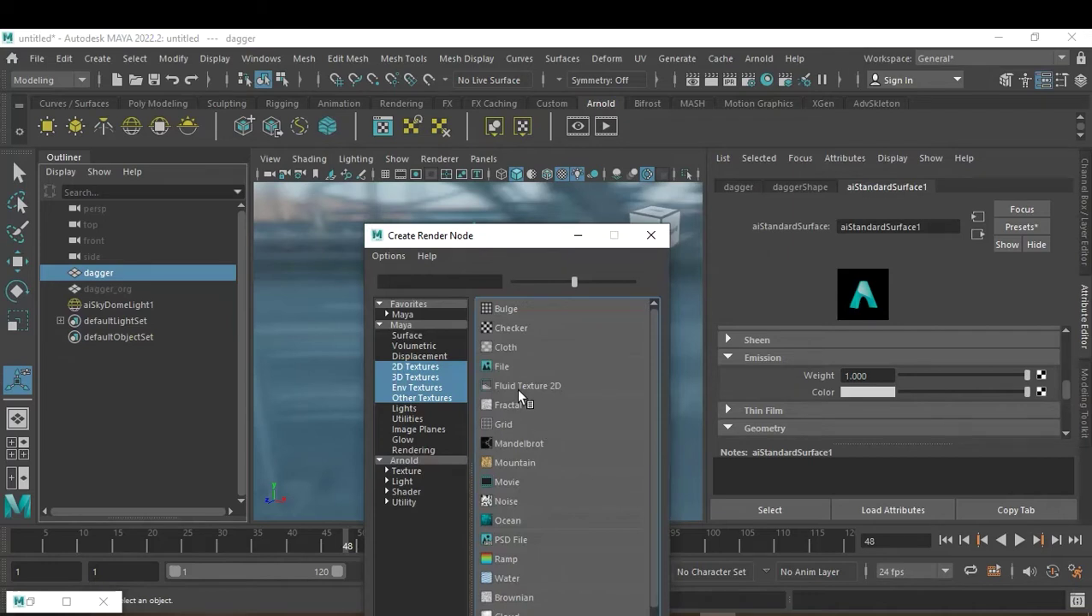
Create a File texture (file3) for the emission colour and browse up to the session folder.
left_click(501, 368)
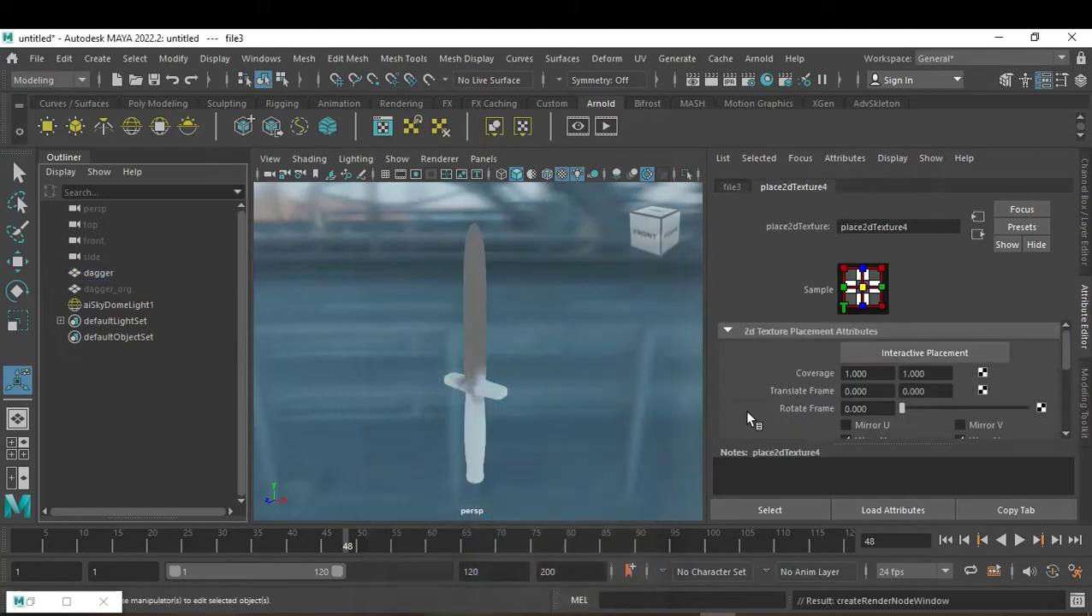
left_click(733, 187)
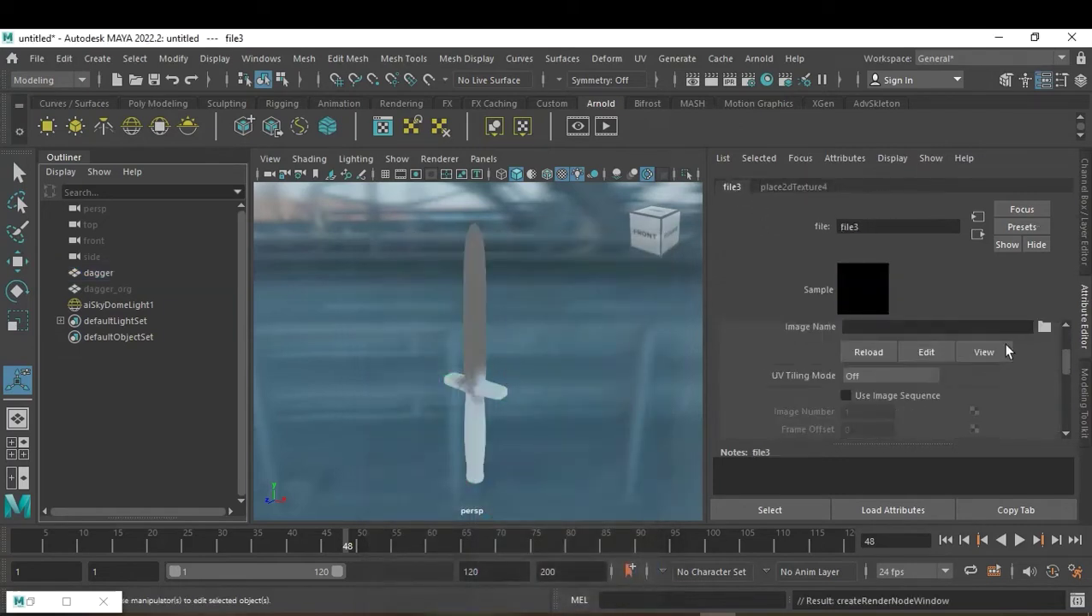
left_click(1045, 329)
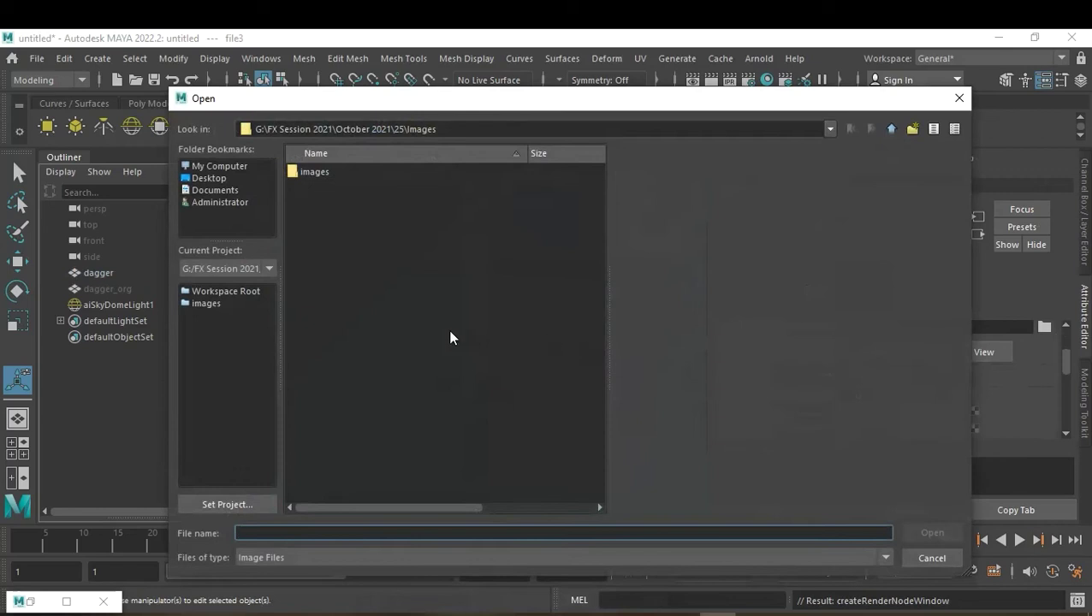
left_click(437, 331)
key("BackSpace")
key("BackSpace")
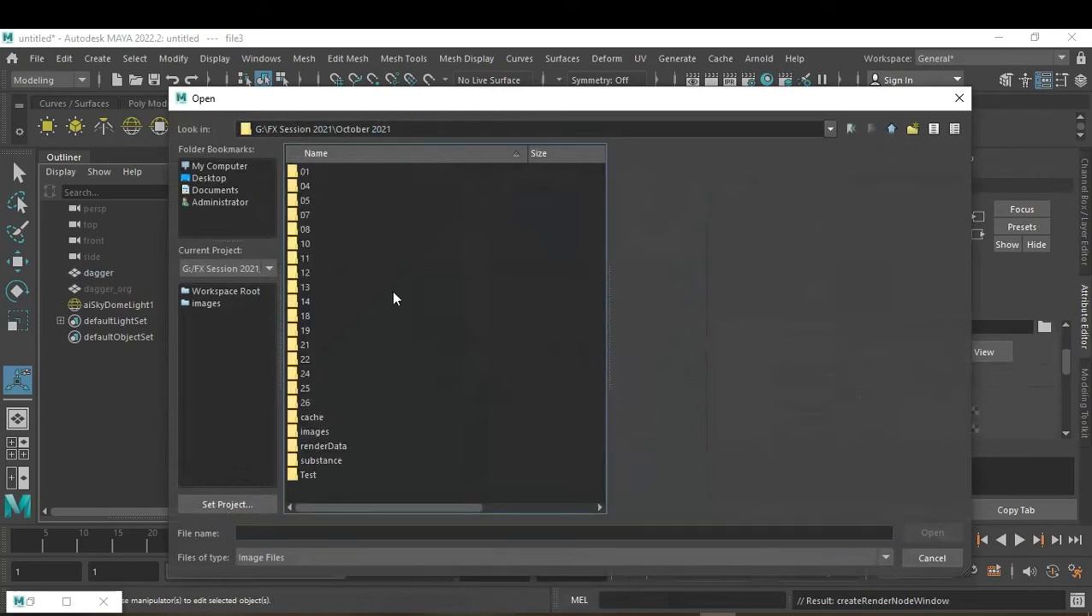
key("BackSpace")
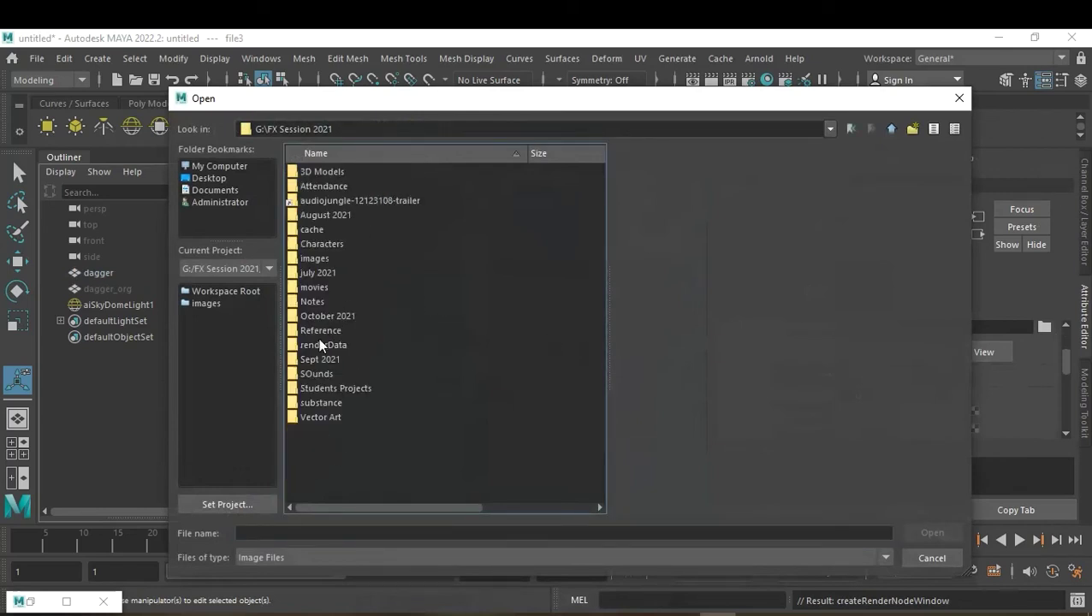
Navigate into Reference\001\Digital Assets 001.
left_click(326, 289)
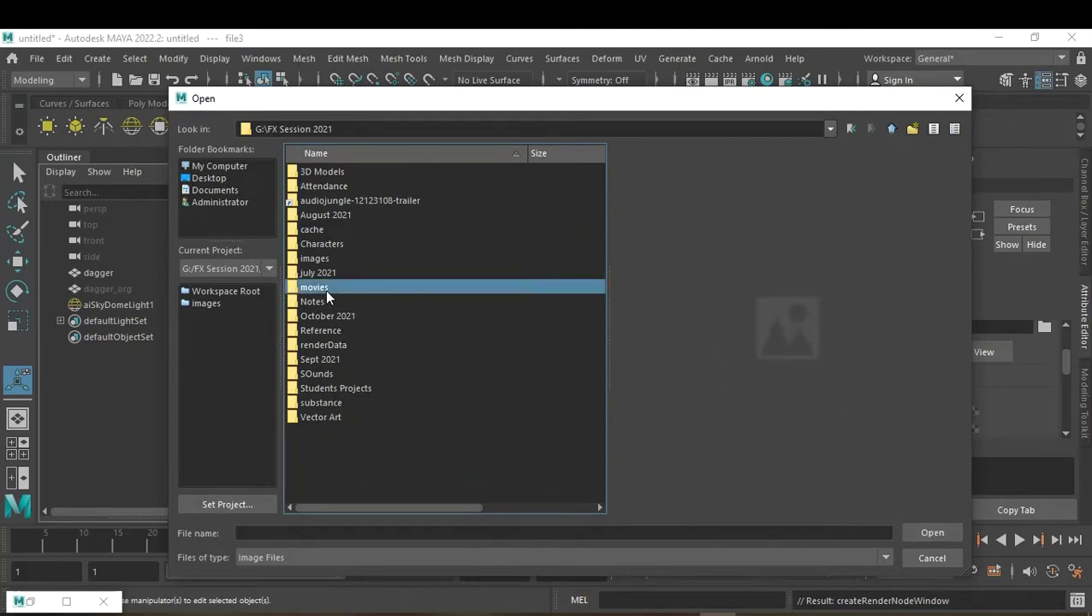
key("r")
double_click(365, 331)
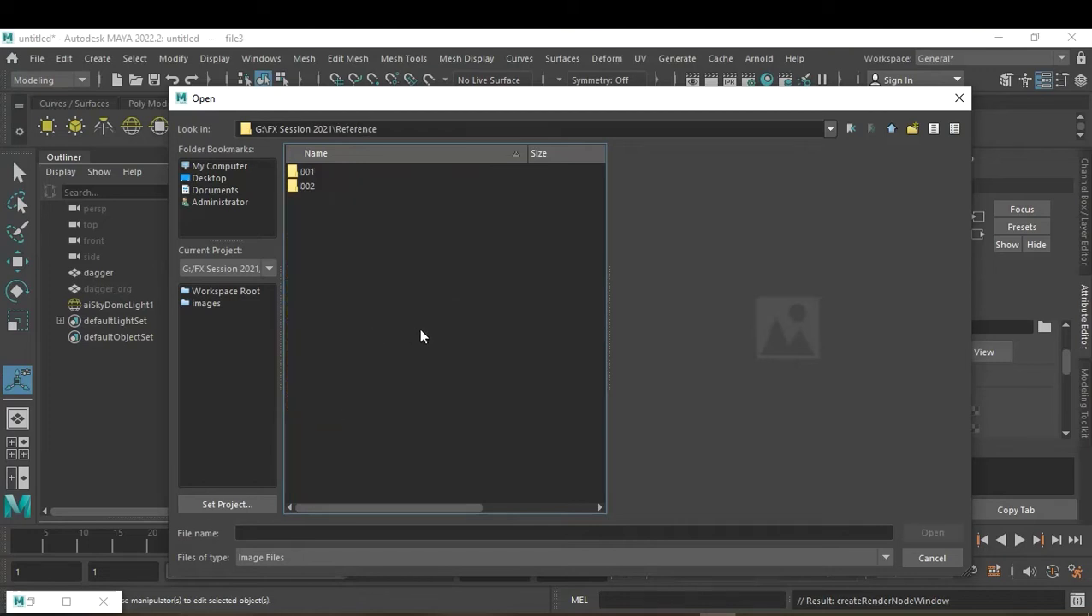
double_click(308, 172)
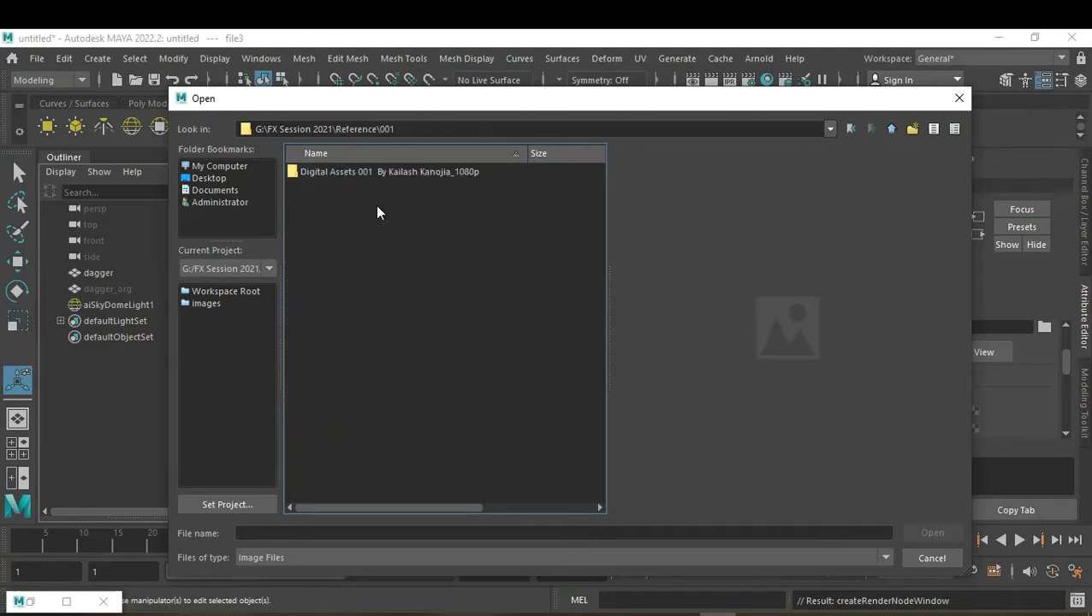
double_click(368, 171)
Preview crack frames 00024 and 00029, then load 00000.jpg into file3.
left_click(375, 416)
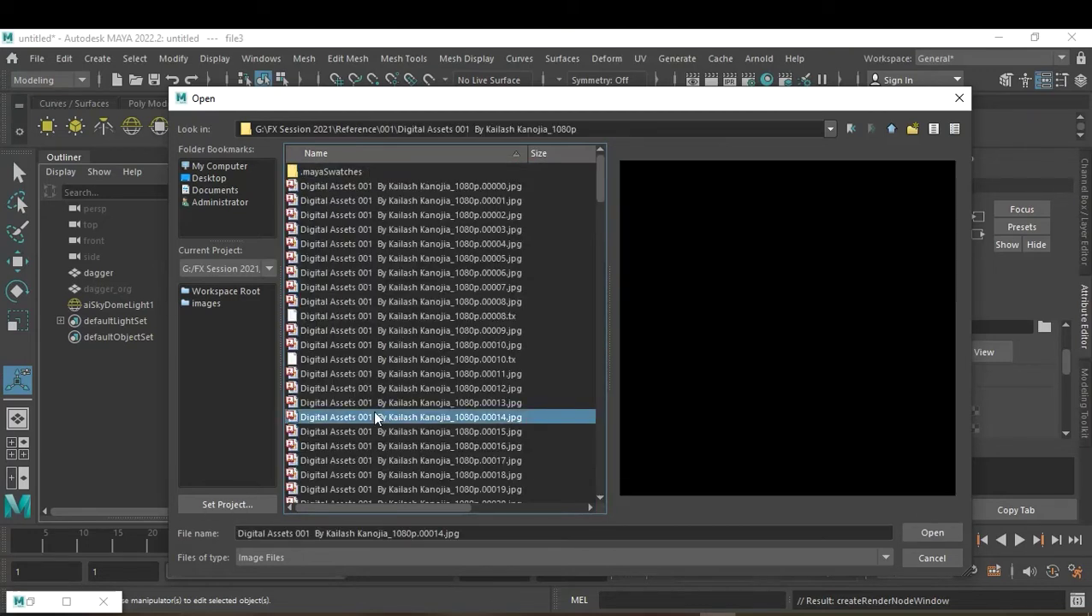
scroll(383, 462, "down", 3)
left_click(385, 461)
scroll(387, 454, "down", 3)
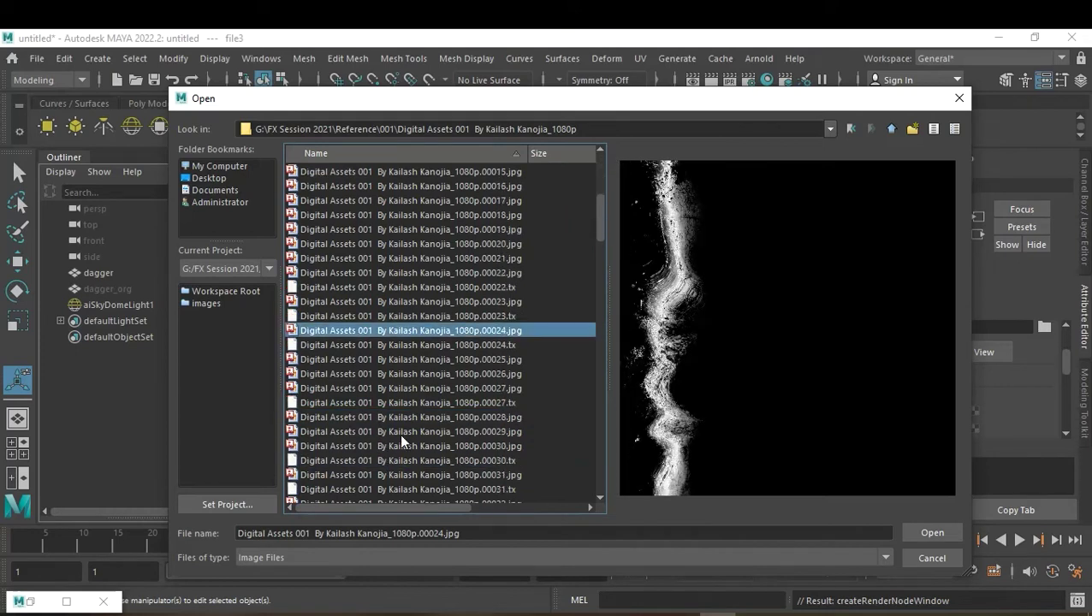
left_click(400, 431)
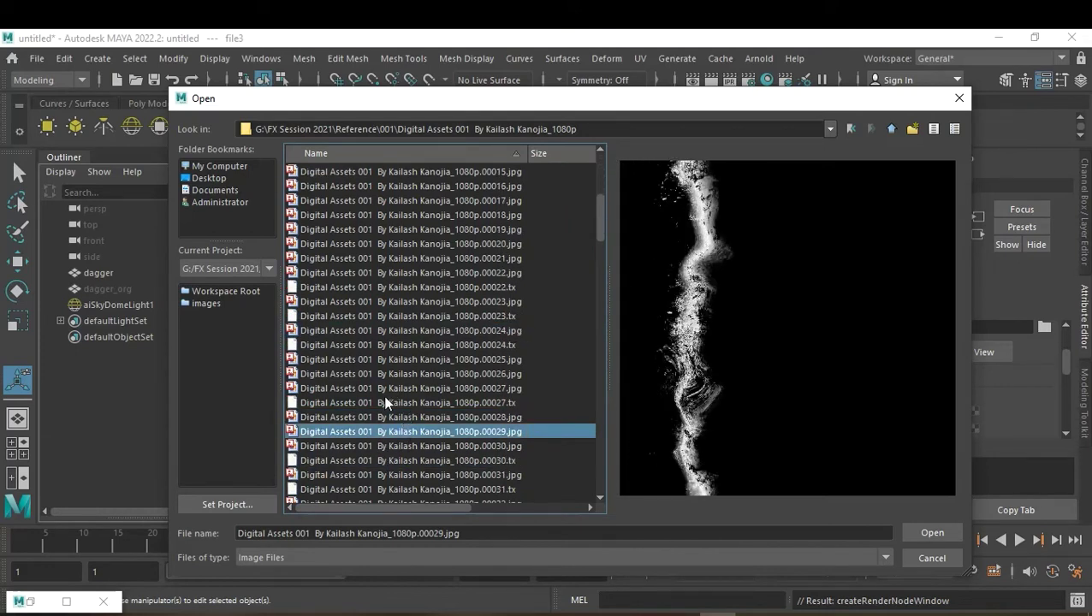
scroll(400, 391, "up", 6)
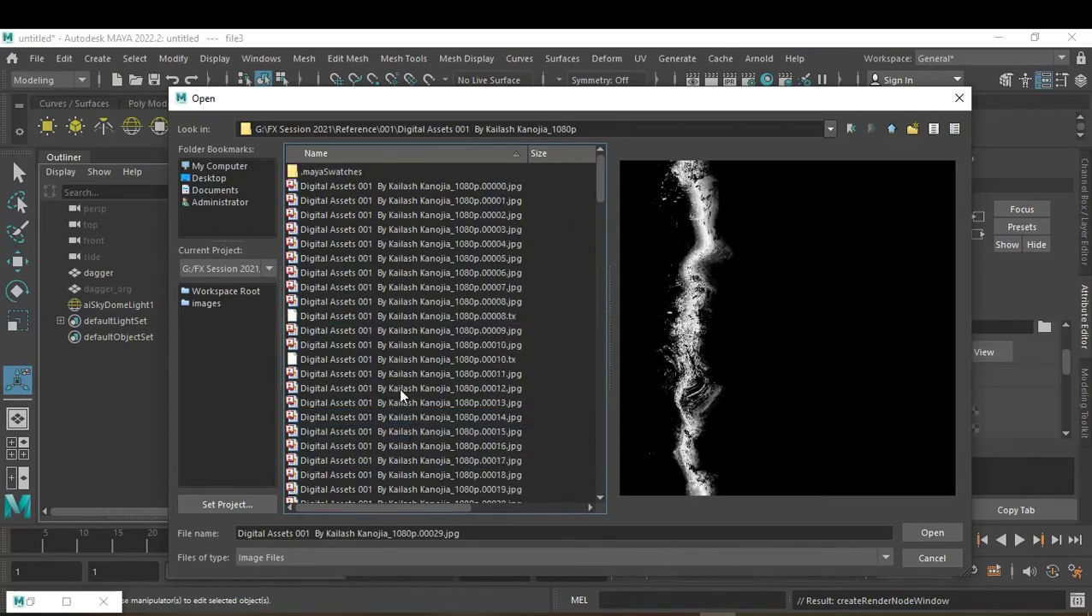
left_click(439, 187)
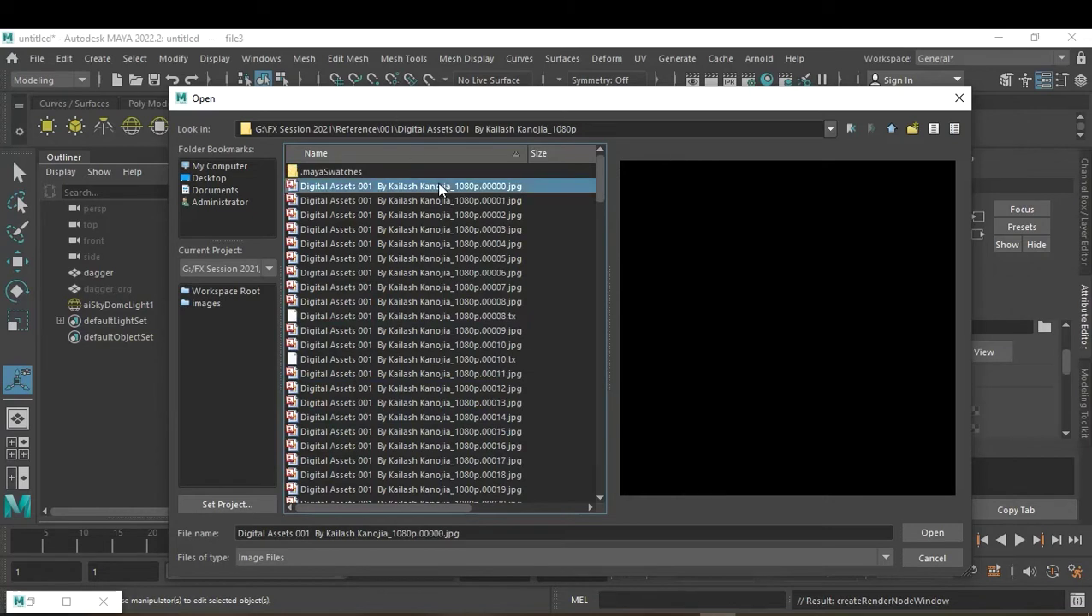
left_click(933, 533)
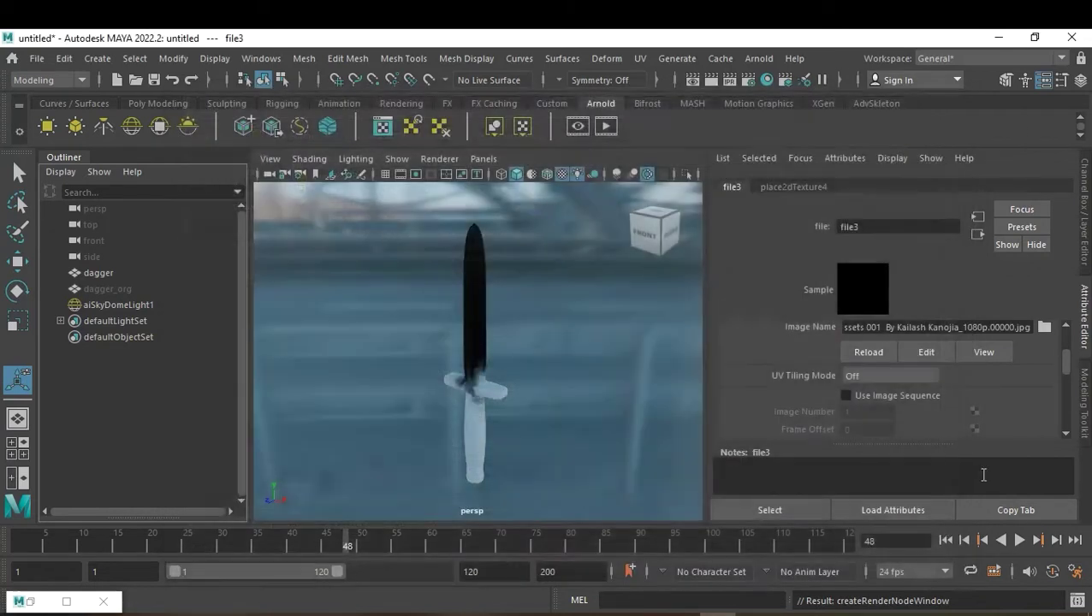
Enable Use Image Sequence on file3 and set place2dTexture4's Rotate Frame to -90.
left_click(896, 397)
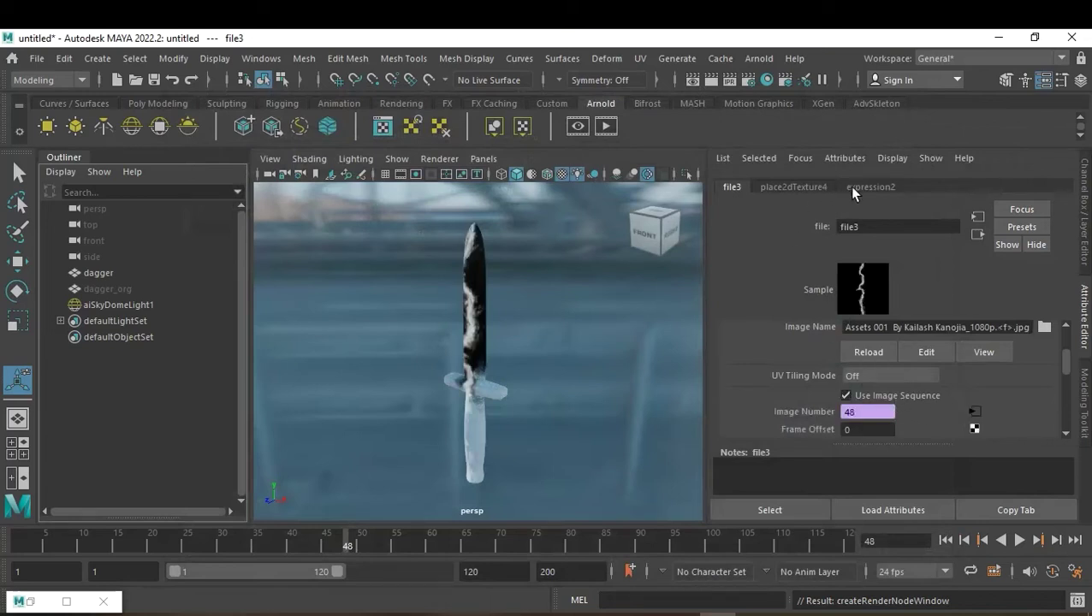
left_click(808, 187)
left_click(884, 410)
type("-90")
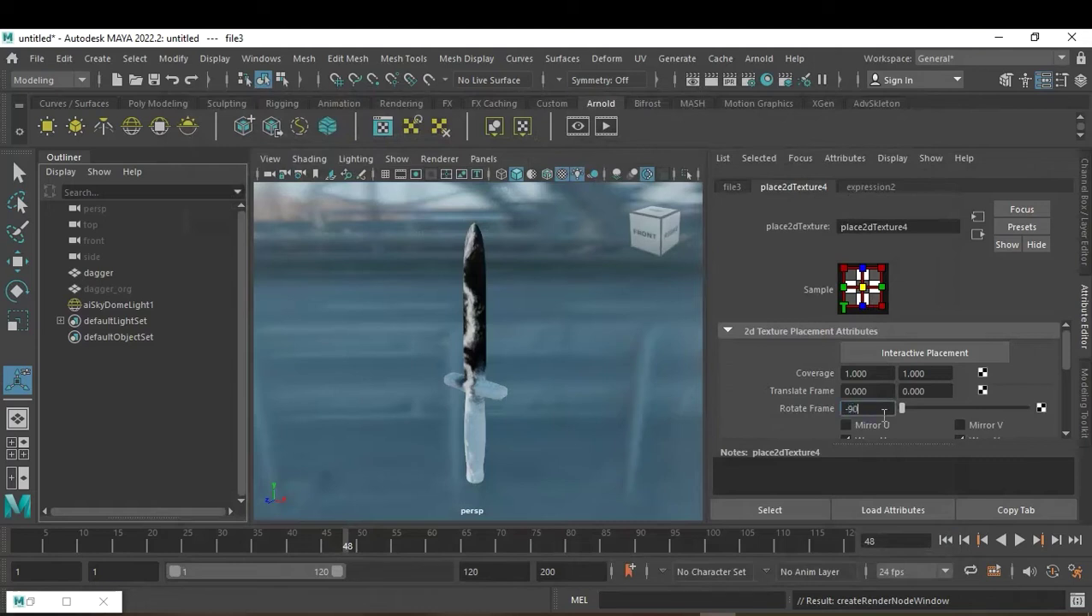
key("Return")
left_click(885, 411)
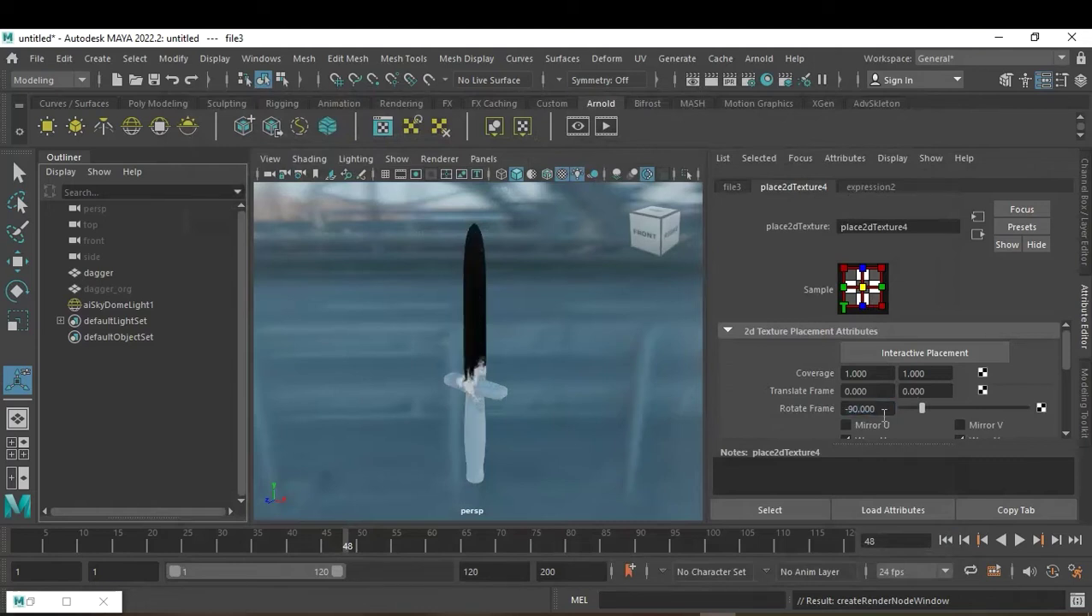
Scrub the timeline between frames 25 and 36 to check the emission animation.
scroll(509, 417, "up", 3)
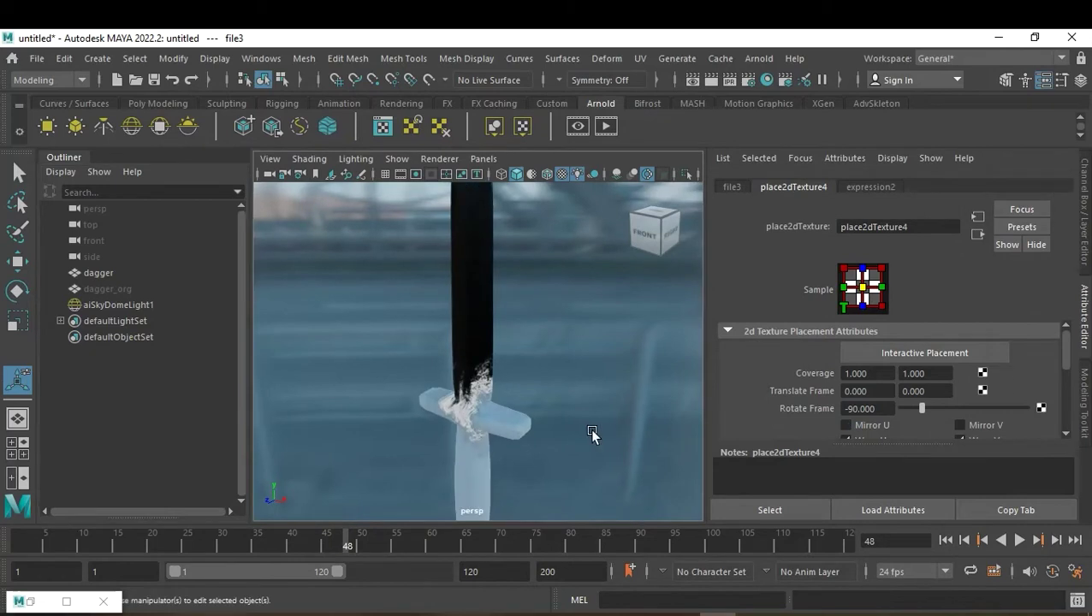
scroll(563, 390, "up", 2)
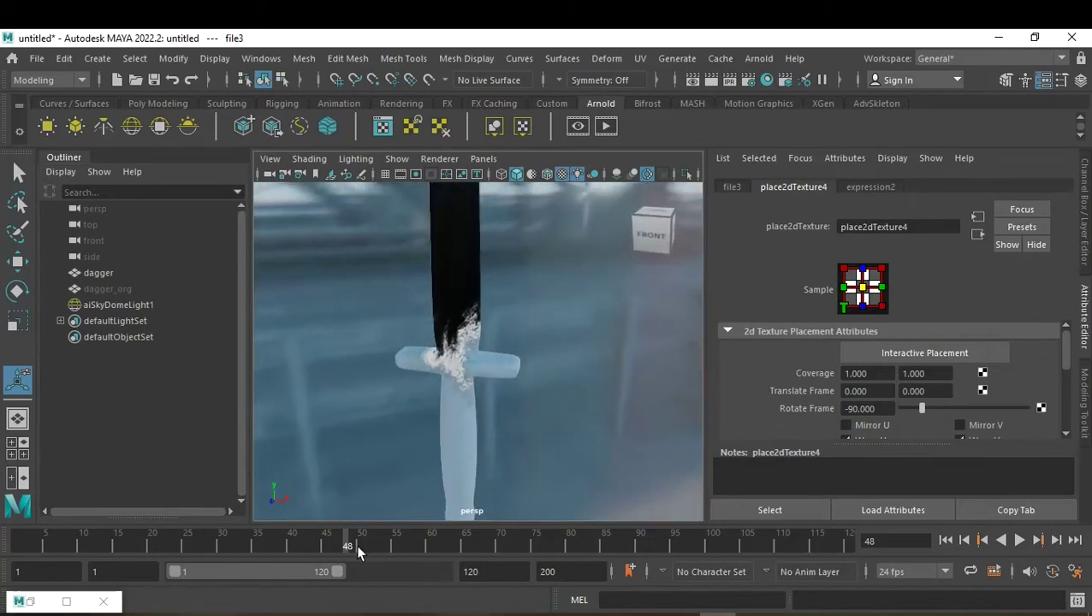
left_click_drag(356, 544, 166, 545)
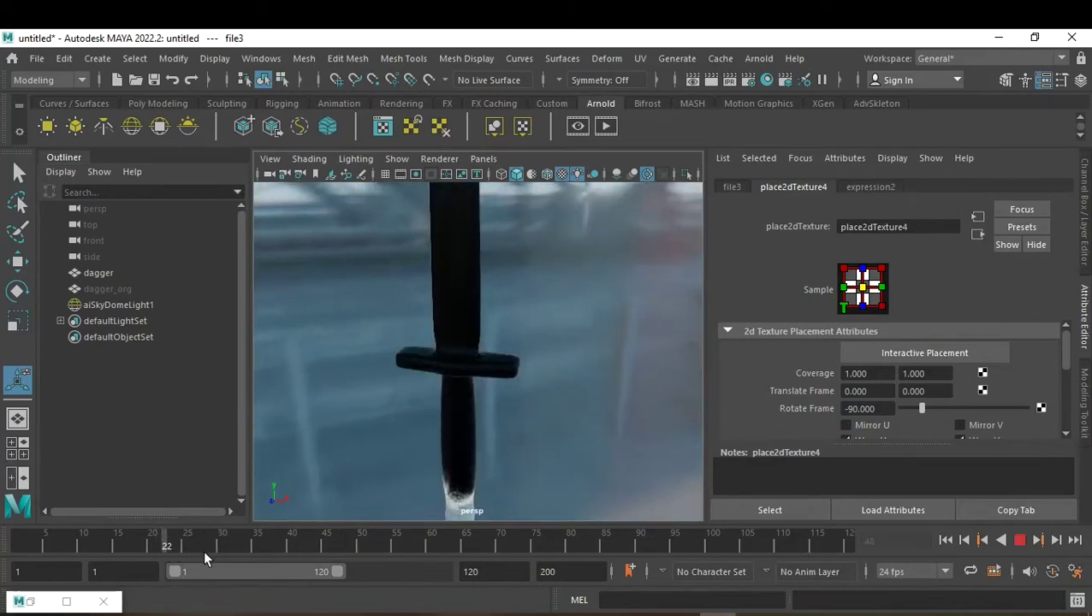
left_click_drag(166, 544, 261, 557)
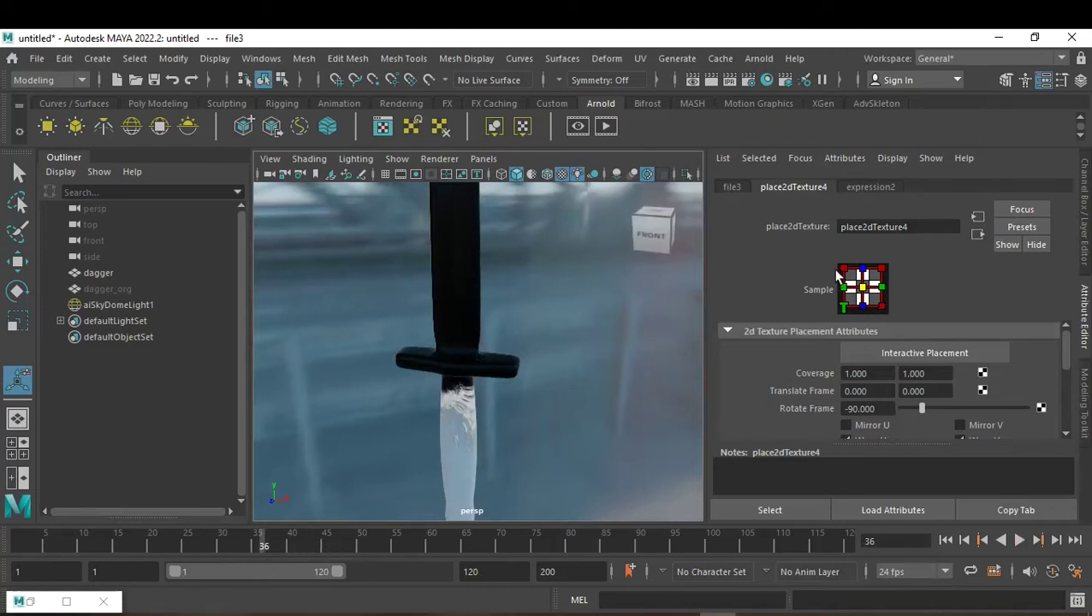
mouse_move(613, 294)
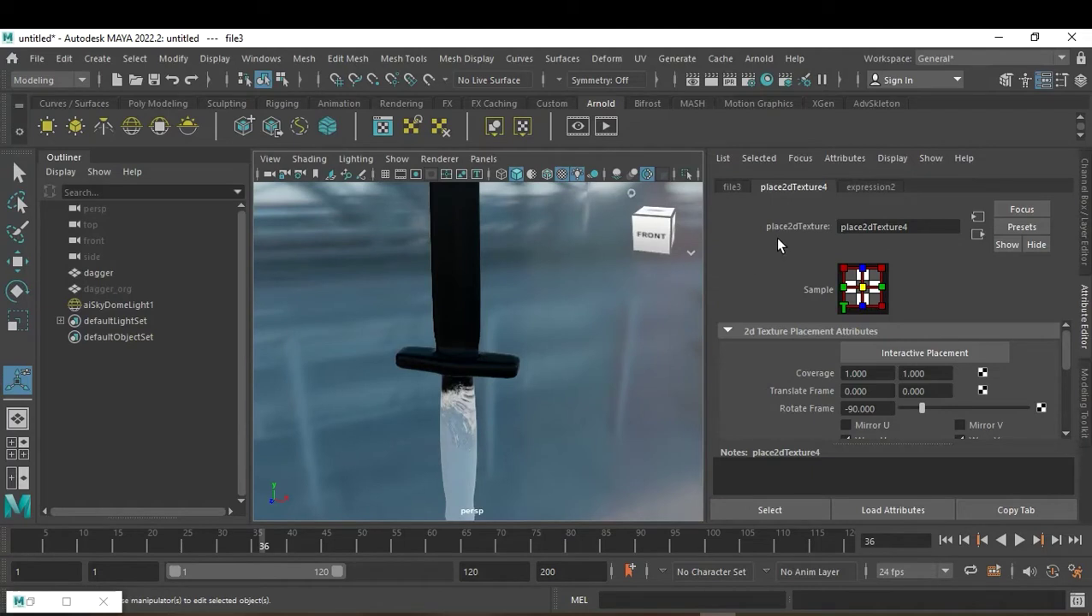
left_click(733, 188)
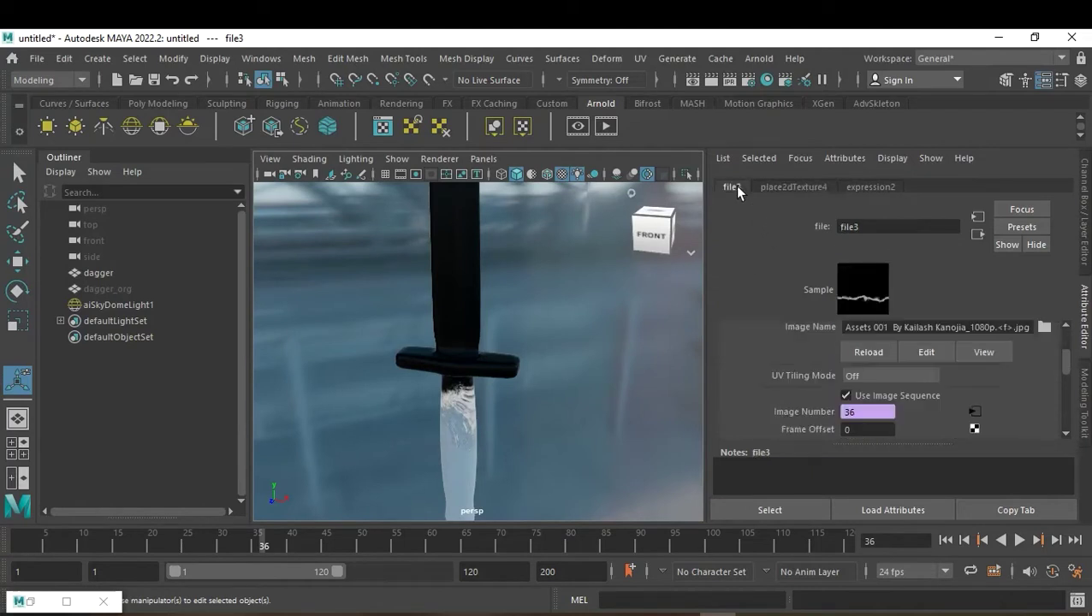
Set file3's Color Gain to red from the Color History under Color Balance.
scroll(1019, 360, "down", 3)
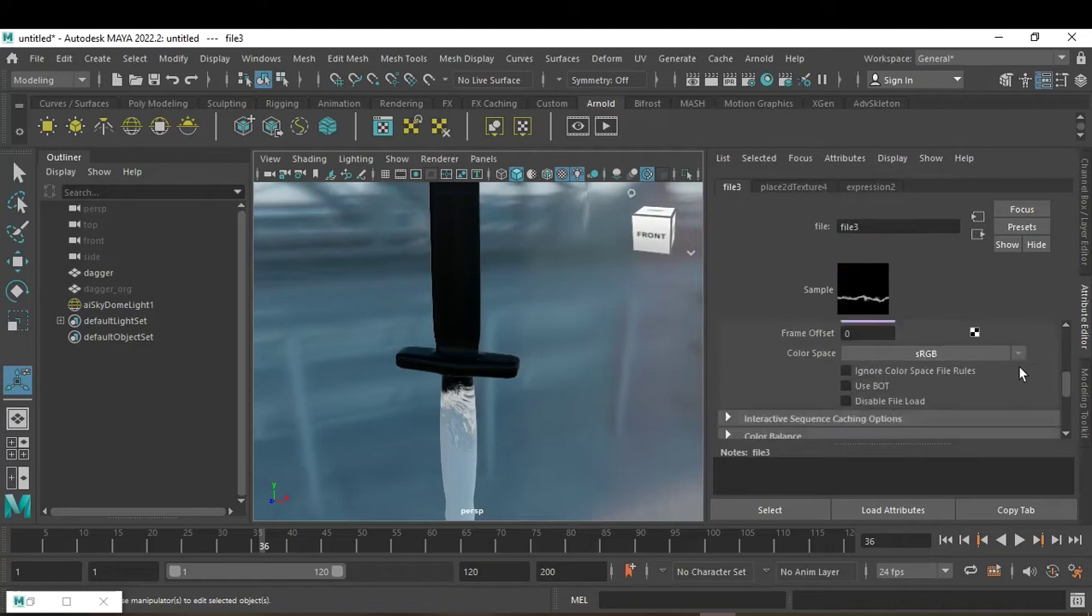
scroll(1019, 373, "down", 2)
left_click(786, 390)
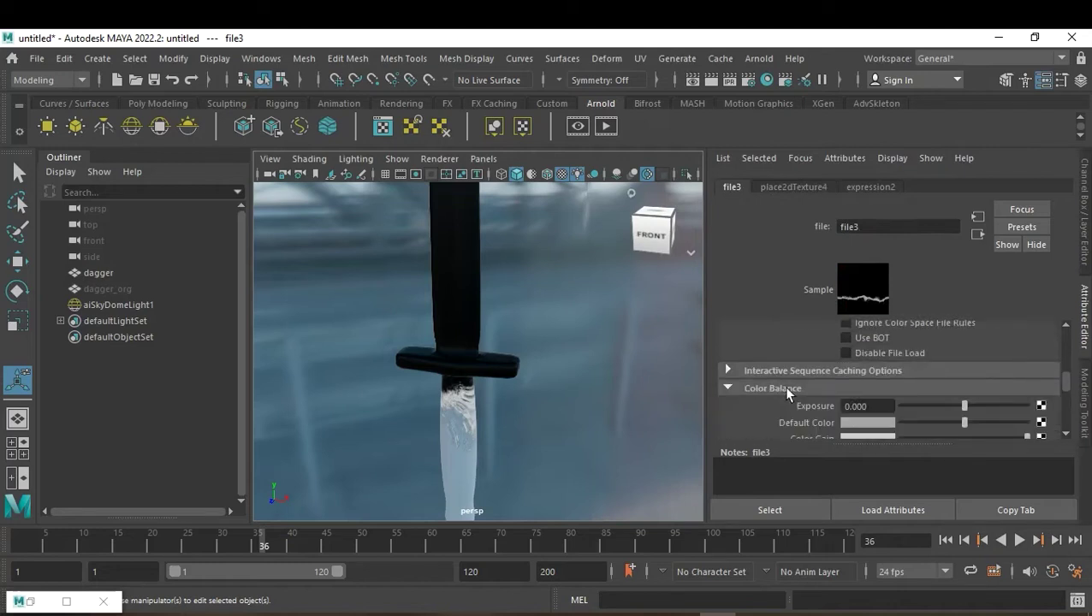
scroll(921, 387, "up", 1)
scroll(919, 381, "down", 1)
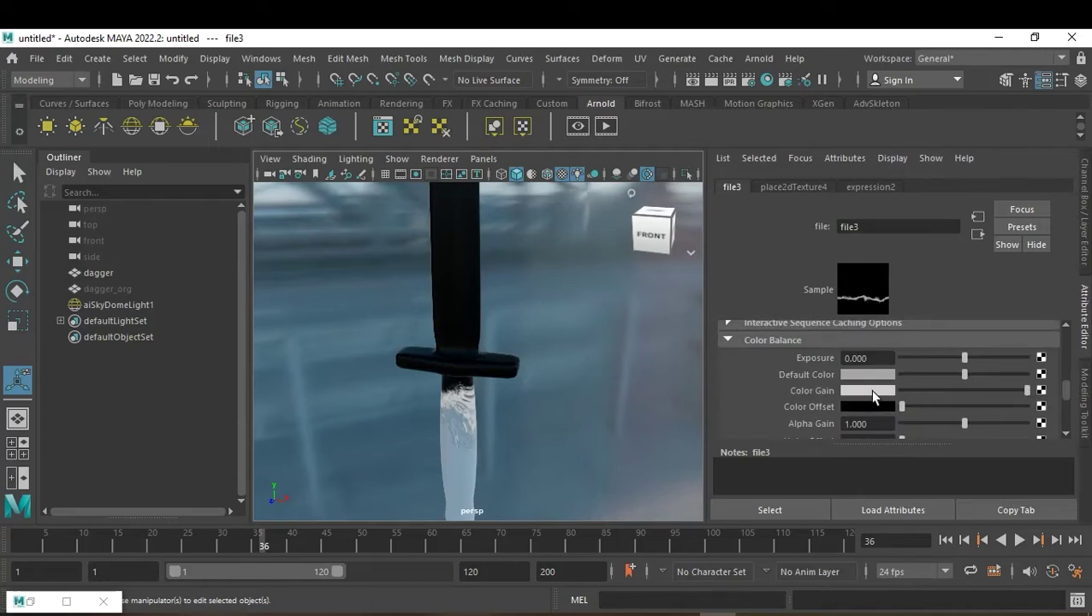
left_click(870, 390)
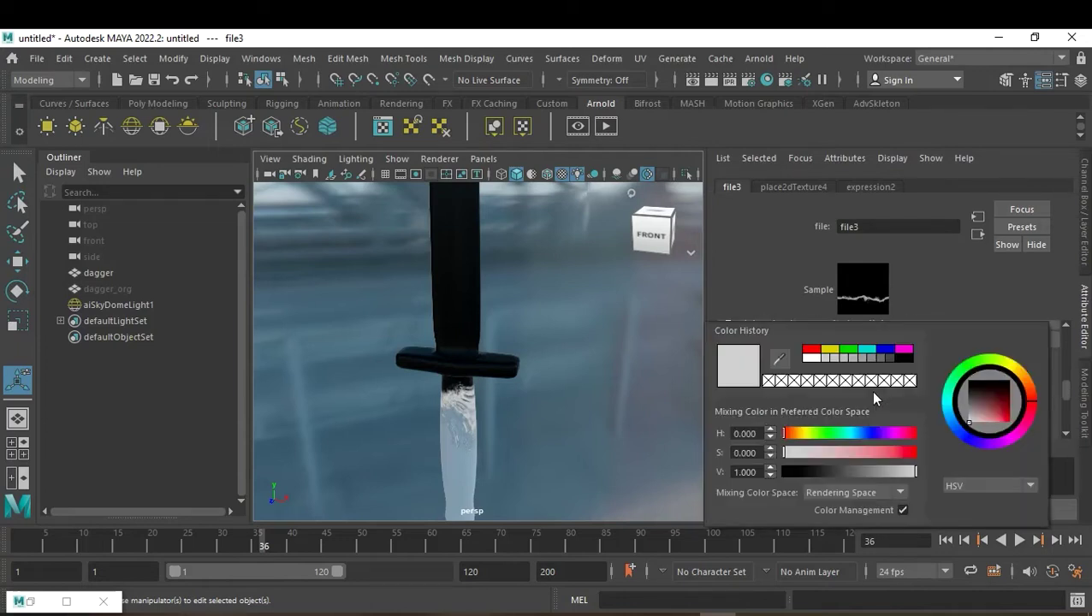
left_click(814, 356)
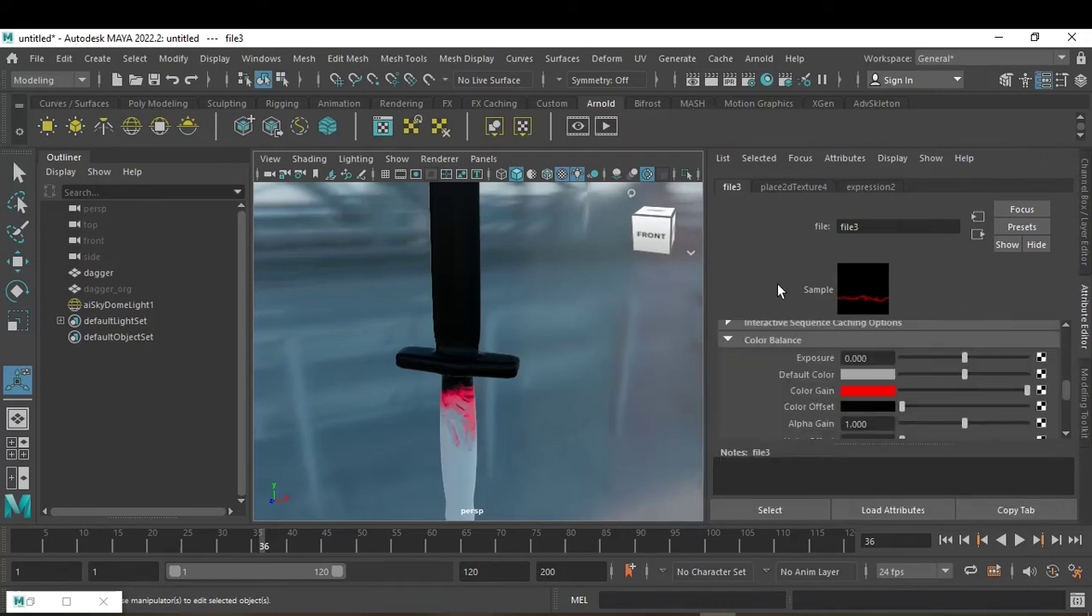
left_click(1042, 391)
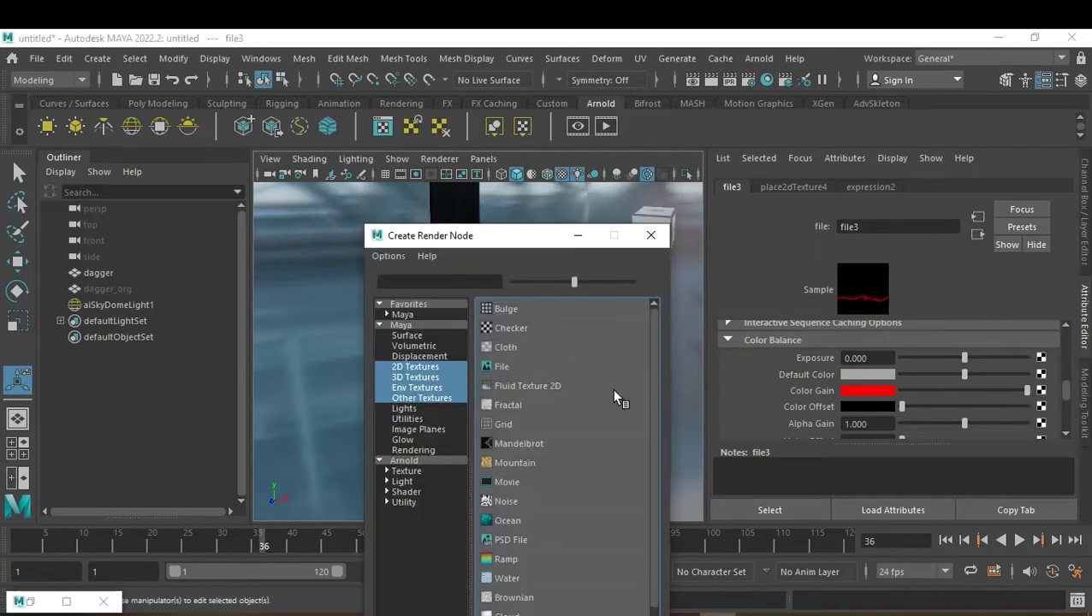
Map a ramp texture to Color Gain and make its first colour red.
left_click(506, 559)
scroll(968, 416, "down", 1)
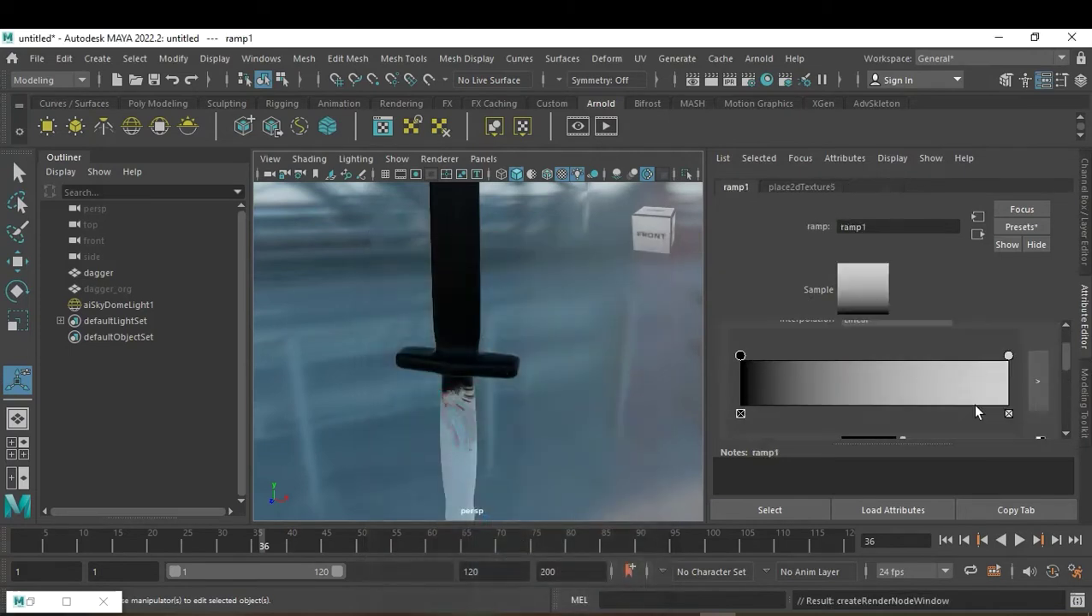
scroll(840, 419, "down", 2)
scroll(840, 421, "up", 2)
scroll(899, 385, "down", 1)
left_click(880, 394)
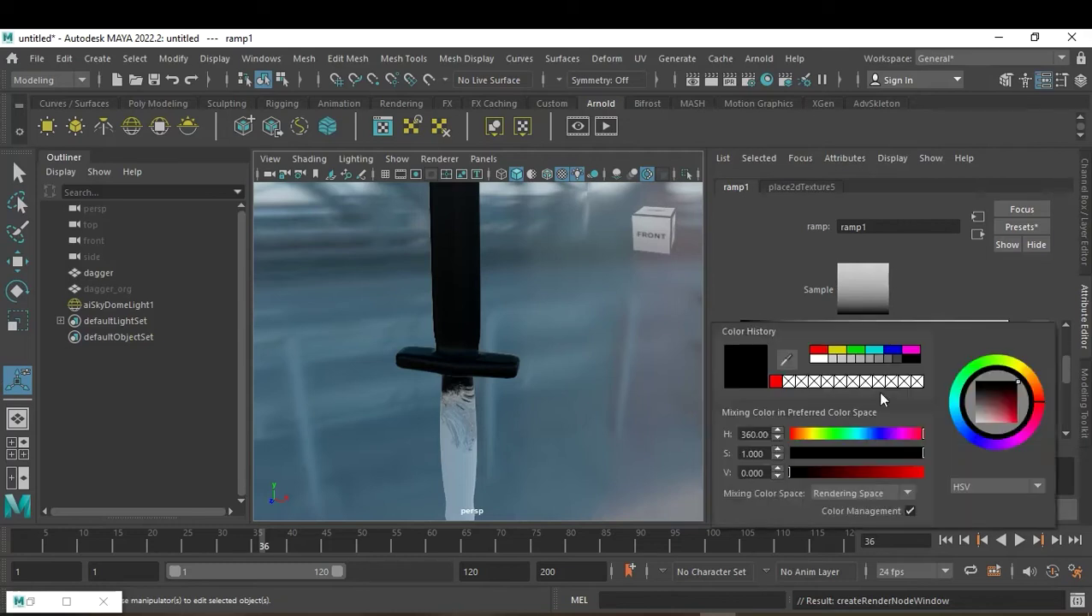
left_click(777, 382)
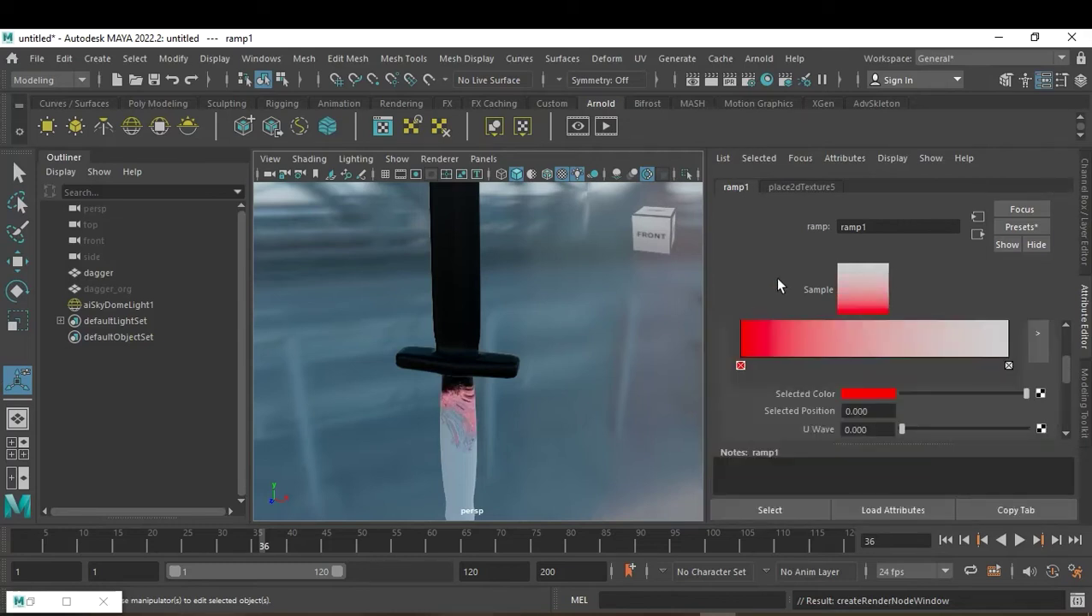
Make the ramp's right end orange and add a red colour point.
scroll(976, 385, "up", 1)
left_click(1009, 356)
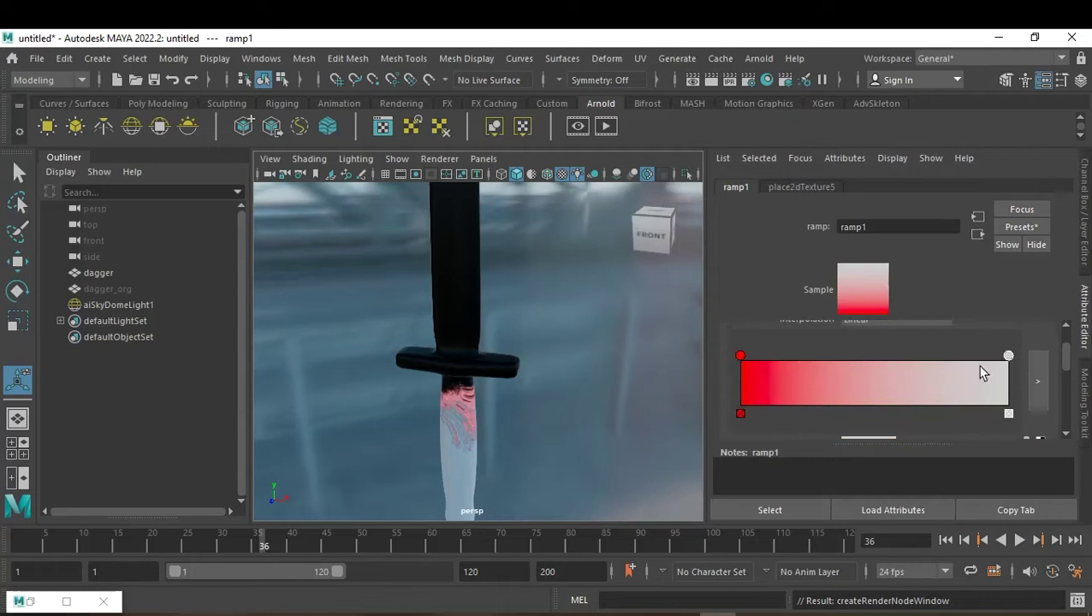
scroll(932, 376, "down", 1)
left_click(864, 393)
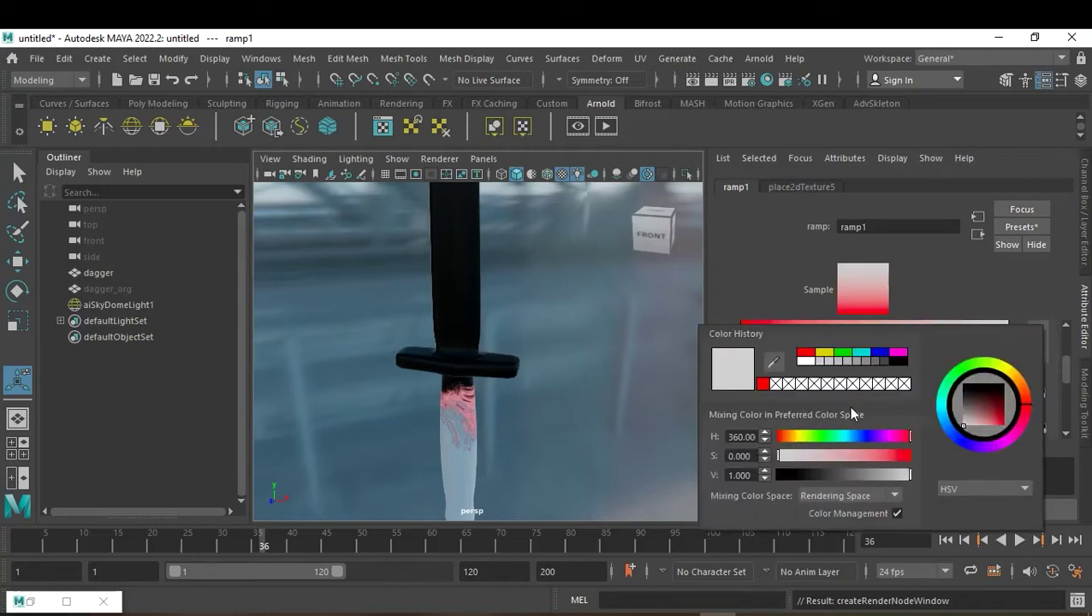
left_click_drag(789, 432, 791, 432)
left_click_drag(877, 450, 920, 454)
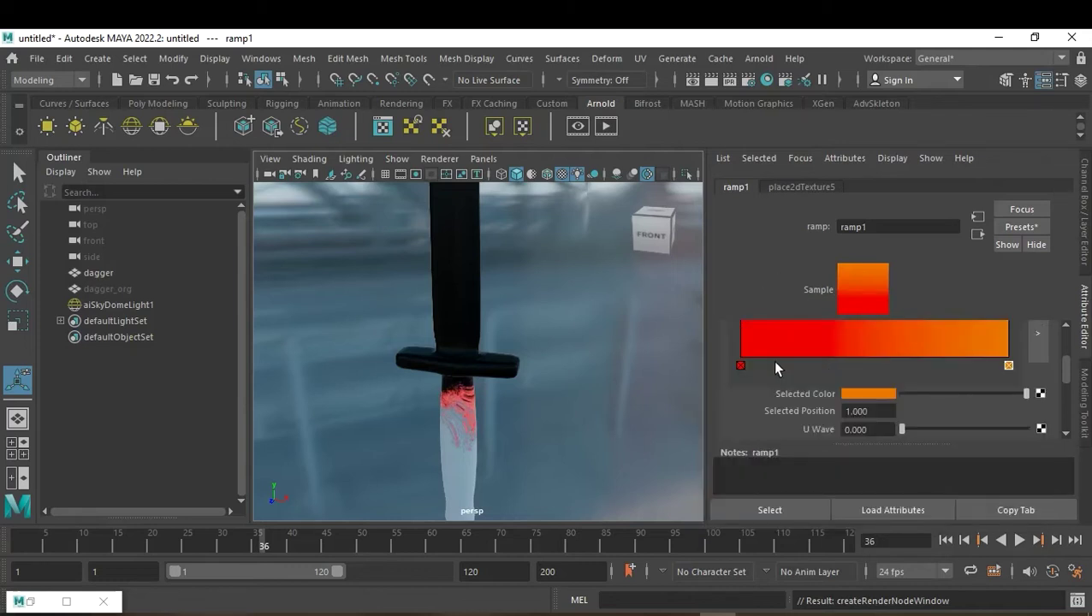
left_click(816, 364)
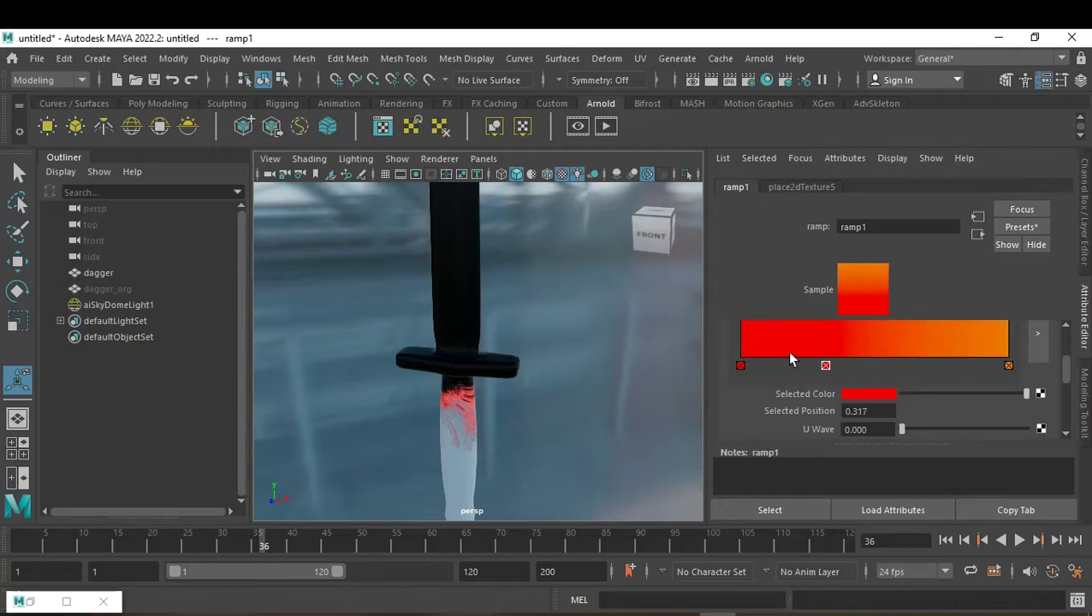
Darken the left ramp colour and slide the red and dark stops right to widen the dark red.
scroll(786, 360, "up", 1)
left_click(740, 357)
scroll(795, 368, "down", 1)
left_click(933, 393)
left_click_drag(932, 394, 915, 394)
scroll(794, 370, "up", 1)
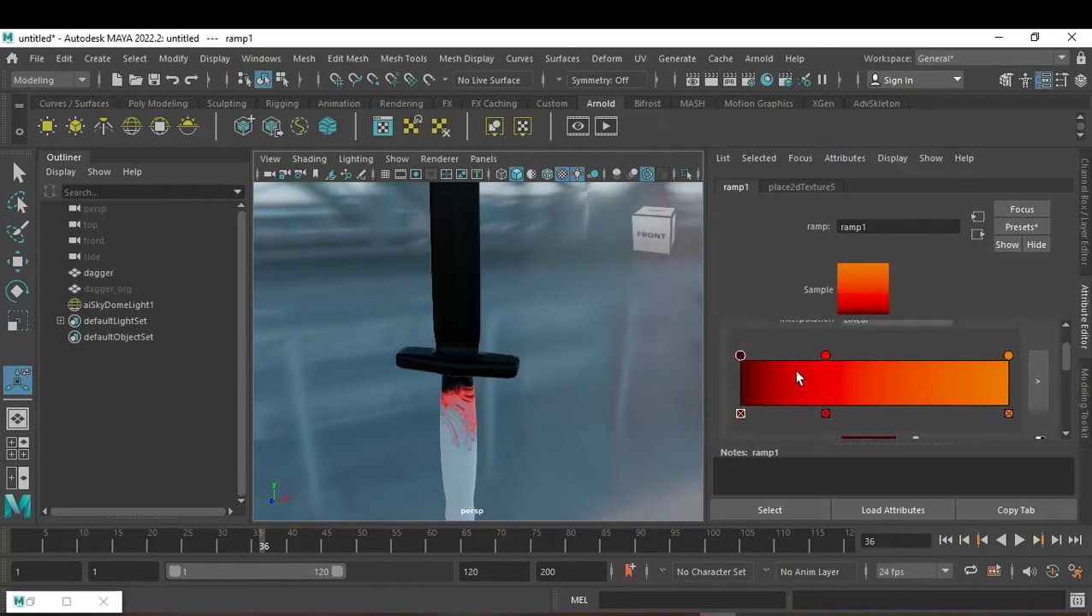
left_click_drag(825, 355, 883, 356)
left_click_drag(742, 358, 794, 364)
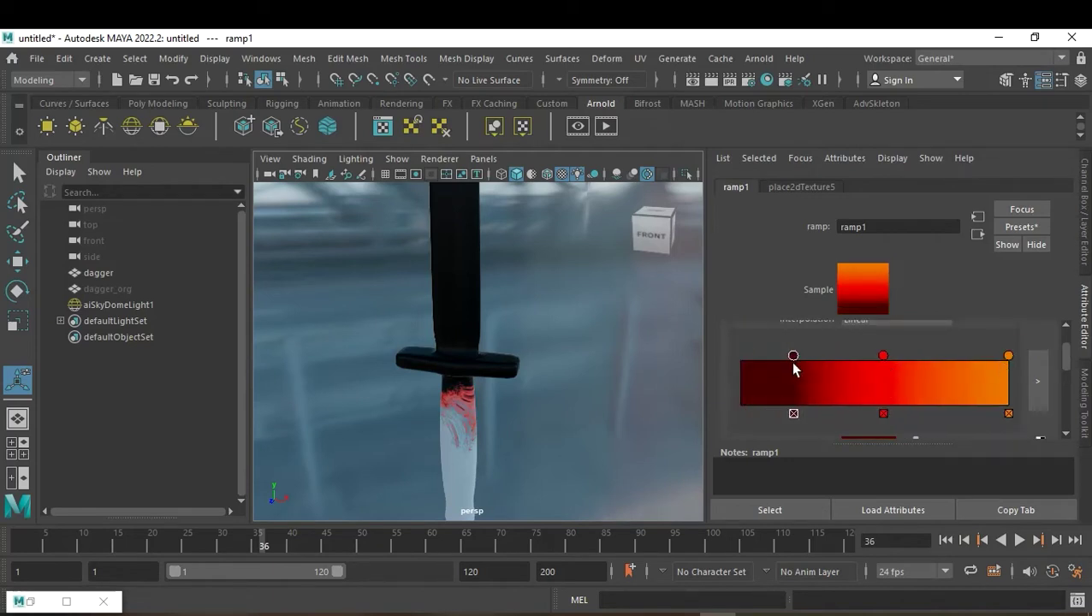
left_click_drag(793, 355, 782, 356)
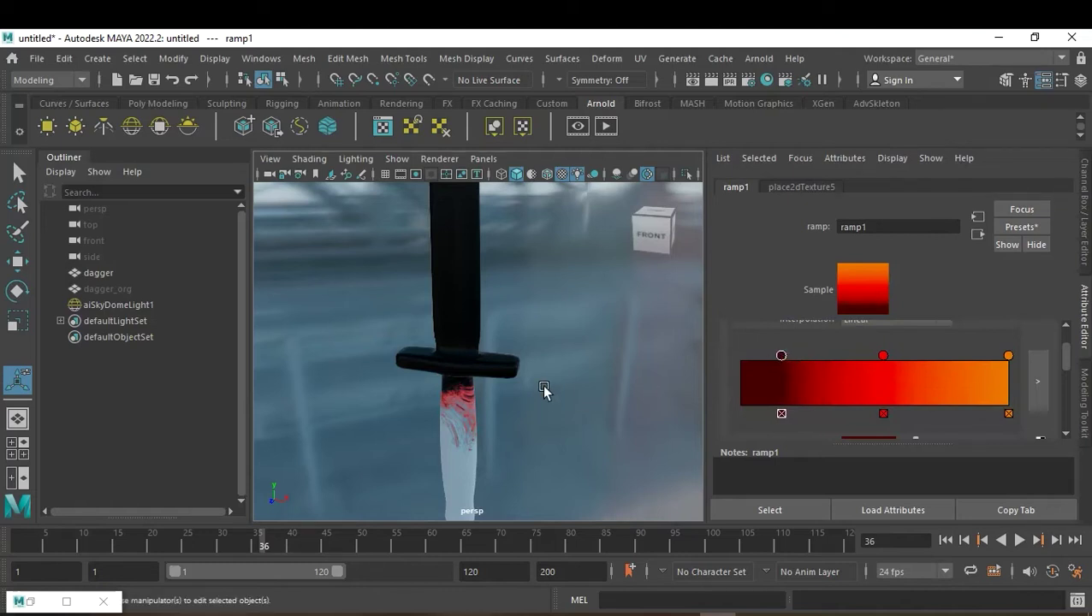
scroll(932, 381, "down", 1)
scroll(932, 381, "down", 1)
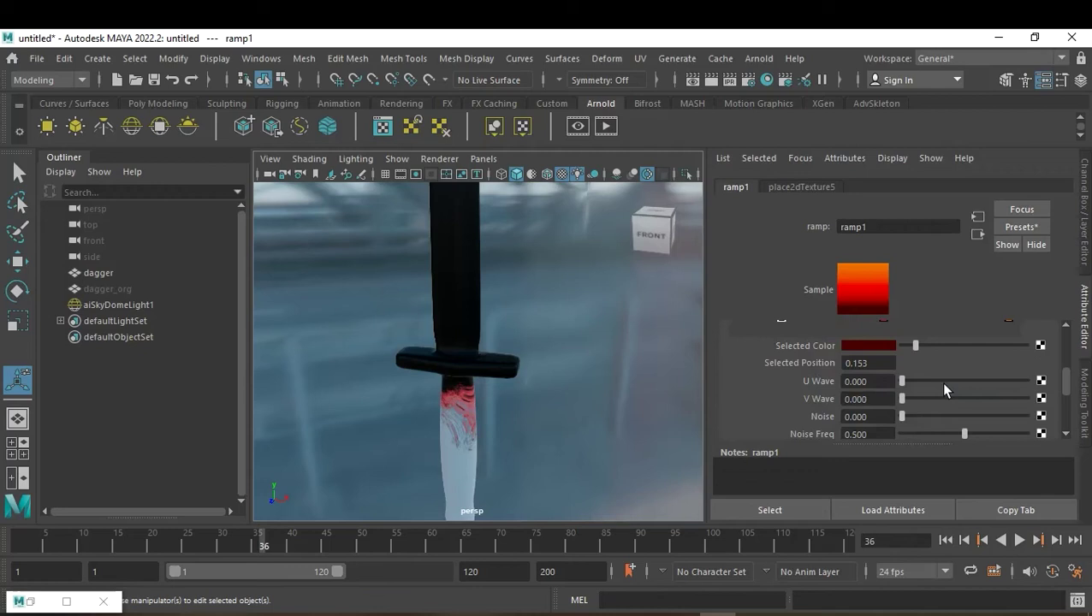
Give ramp1 U Wave 0.338, V Wave 0.442 and Noise 0.247, then play the dissolve from frame one.
mouse_move(935, 383)
left_mouse_down()
mouse_move(982, 417)
mouse_move(1013, 417)
mouse_move(995, 434)
mouse_move(933, 433)
left_mouse_up()
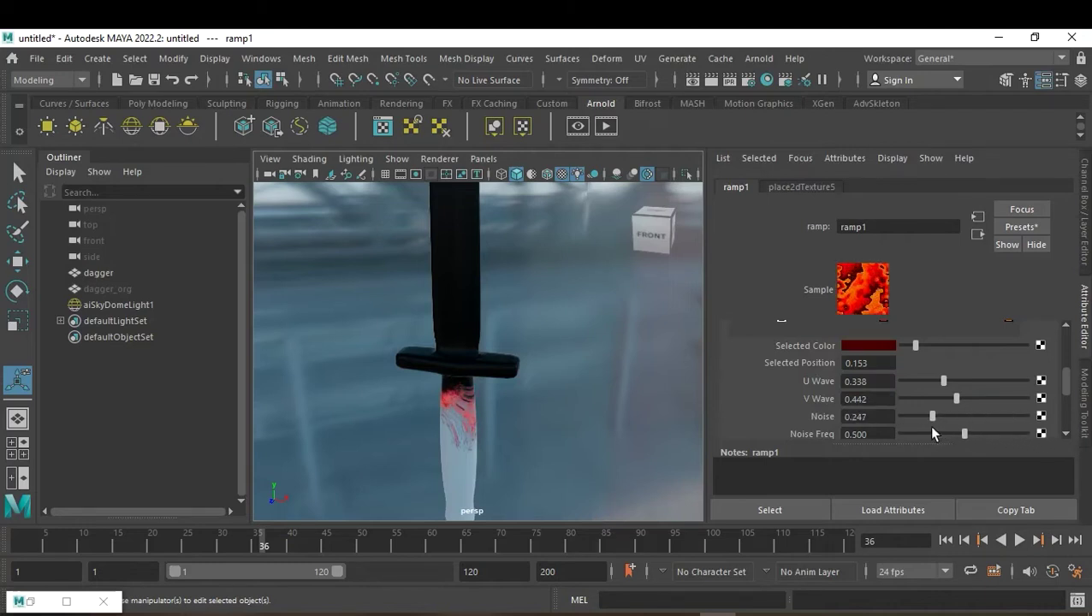
left_click(946, 539)
left_click(1020, 540)
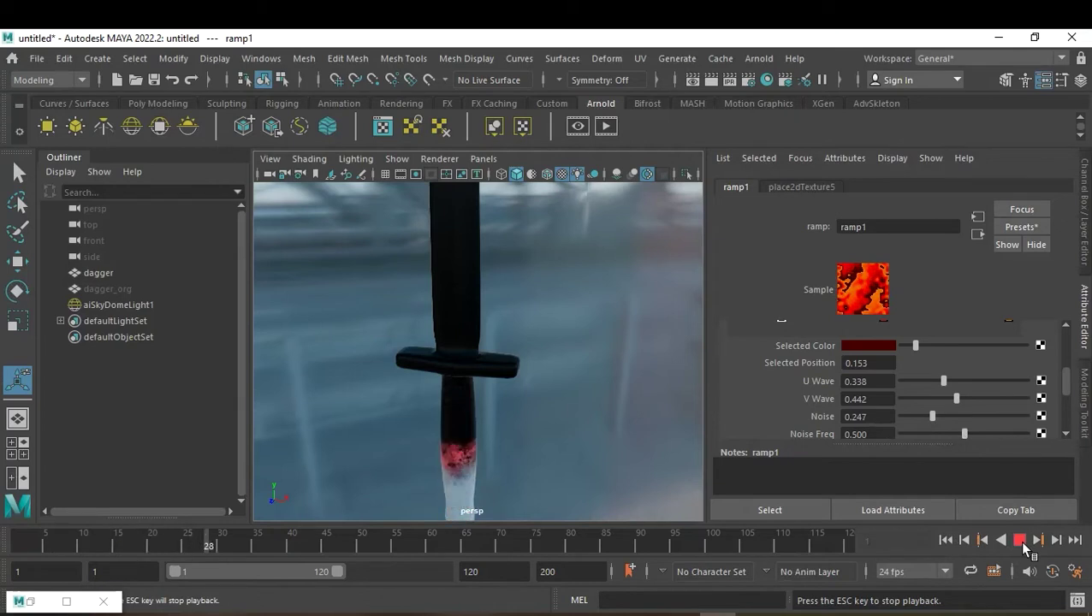
left_click(1020, 541)
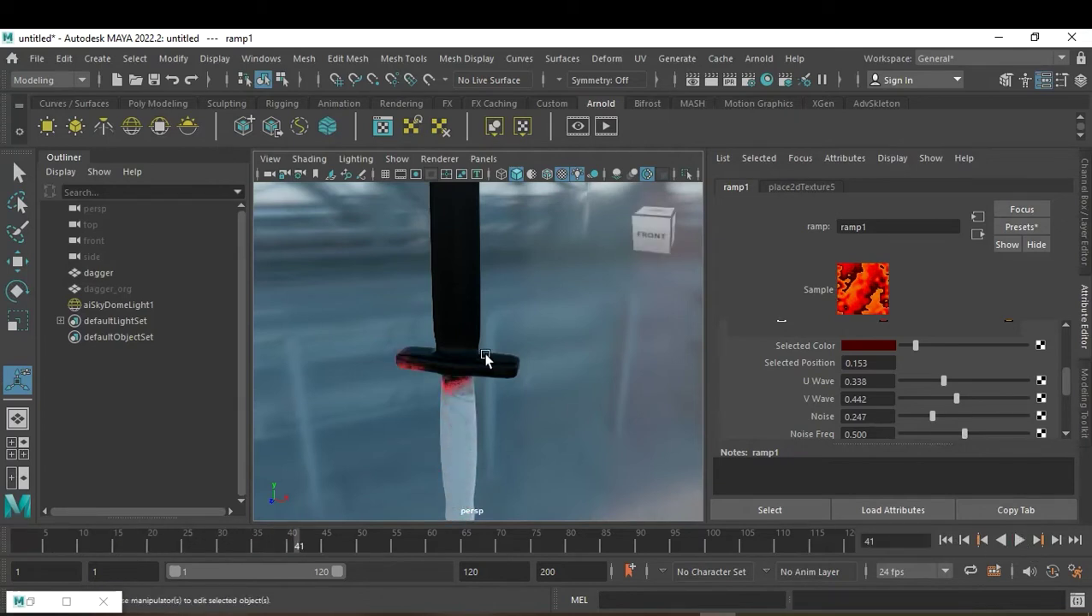
mouse_move(526, 378)
left_mouse_down("alt")
mouse_move(493, 394)
mouse_move(666, 358)
mouse_move(780, 377)
mouse_move(495, 371)
left_mouse_up("alt")
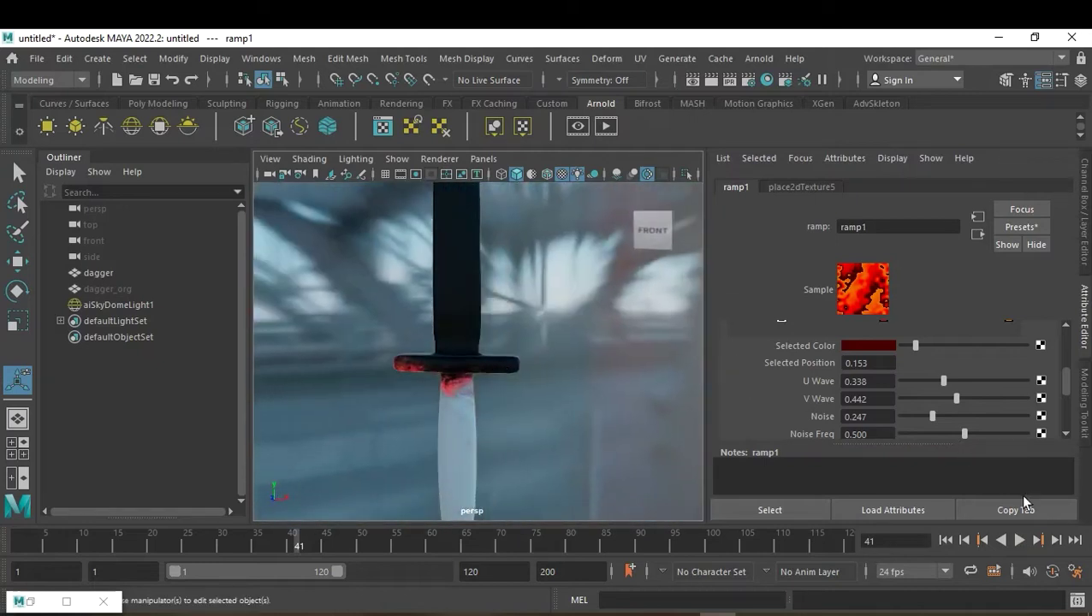
left_click(1019, 541)
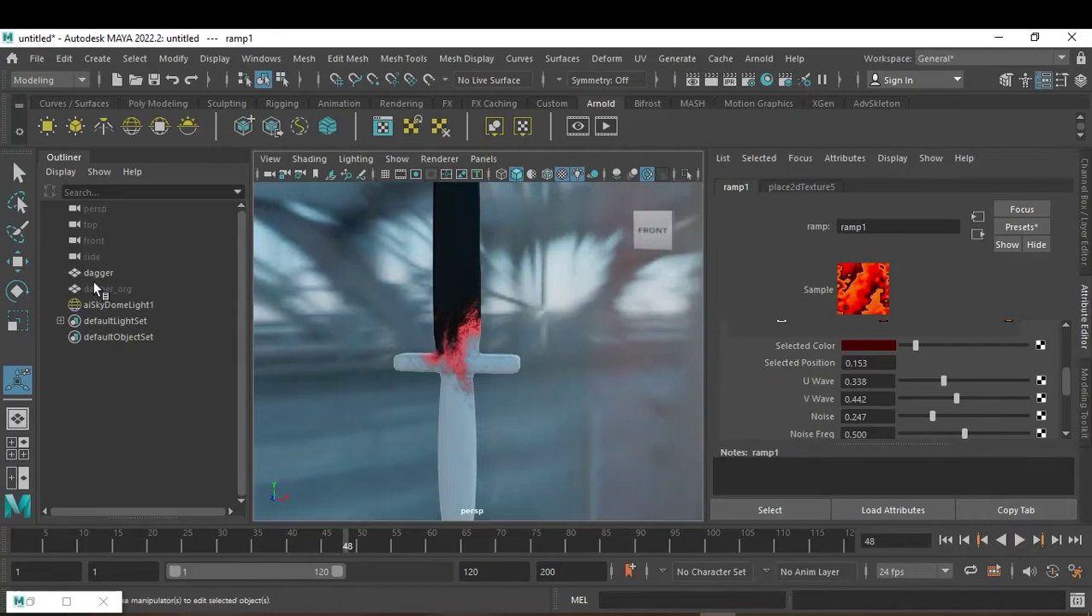
left_click(979, 233)
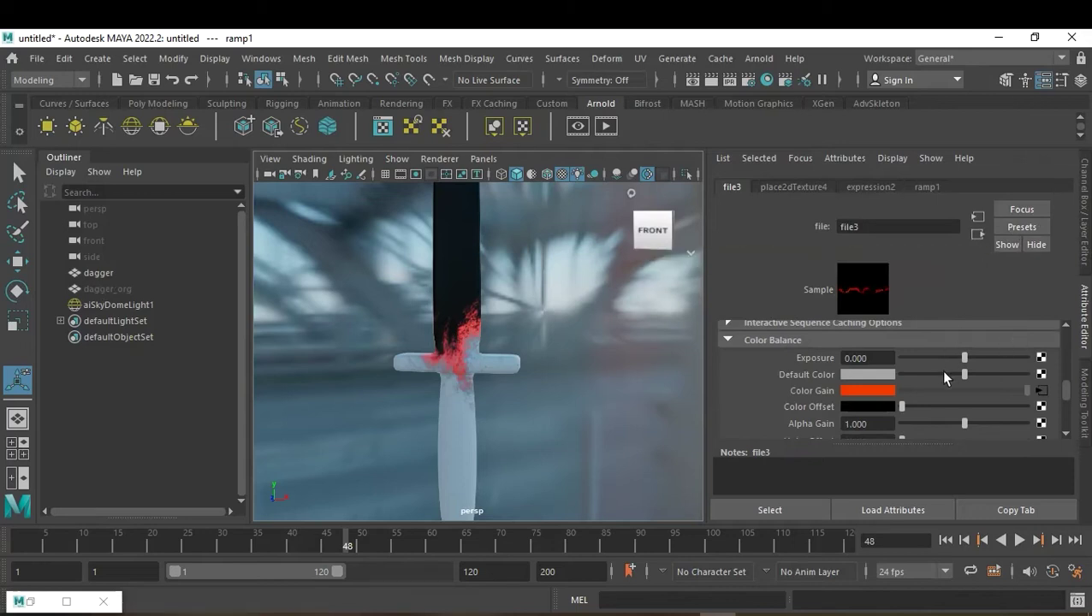
Set file3's Frame Offset to 1, after trying 5, 3 and 2.
scroll(945, 373, "up", 3)
scroll(941, 372, "up", 2)
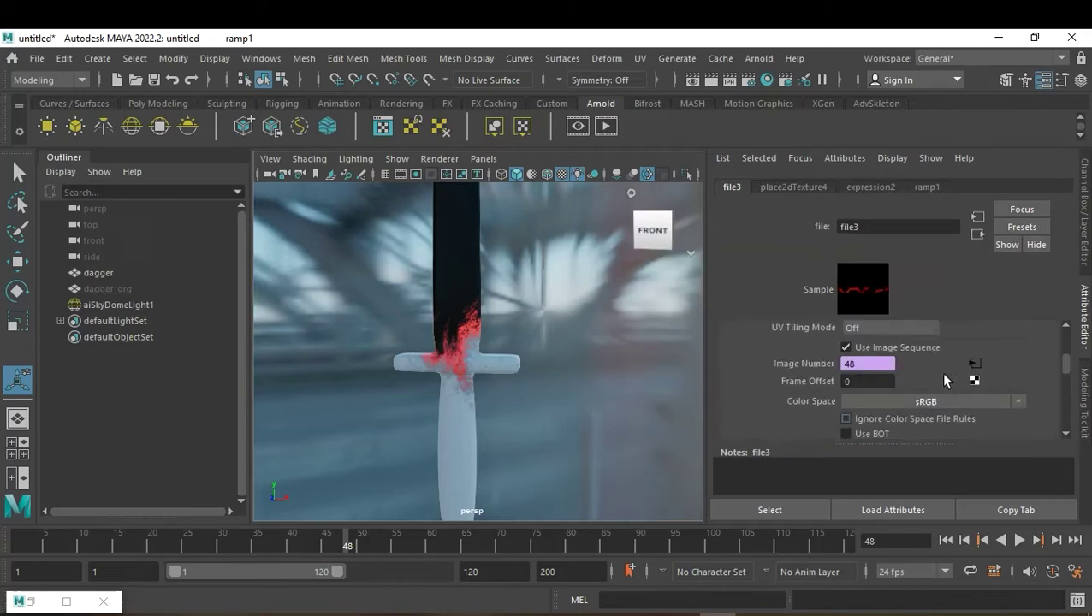
left_click(884, 382)
type("5")
key("Return")
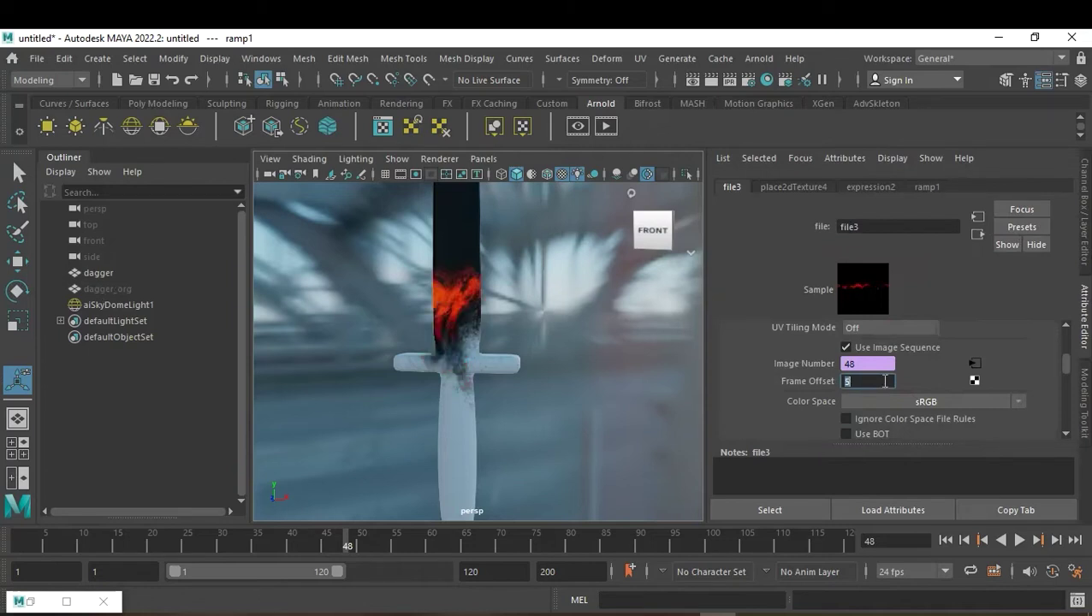
type("3")
key("Return")
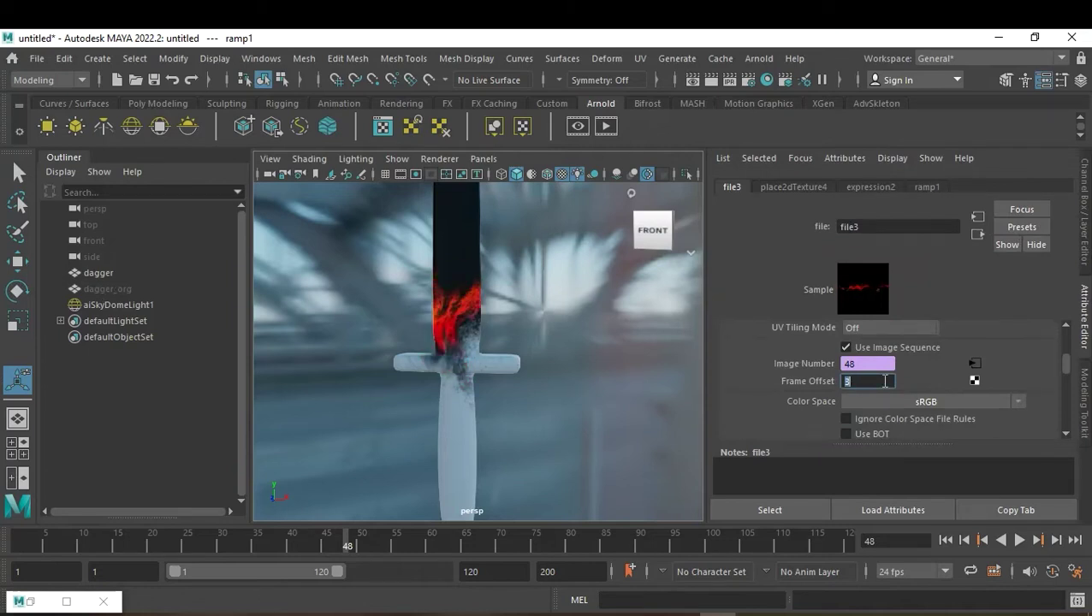
type("2")
key("Return")
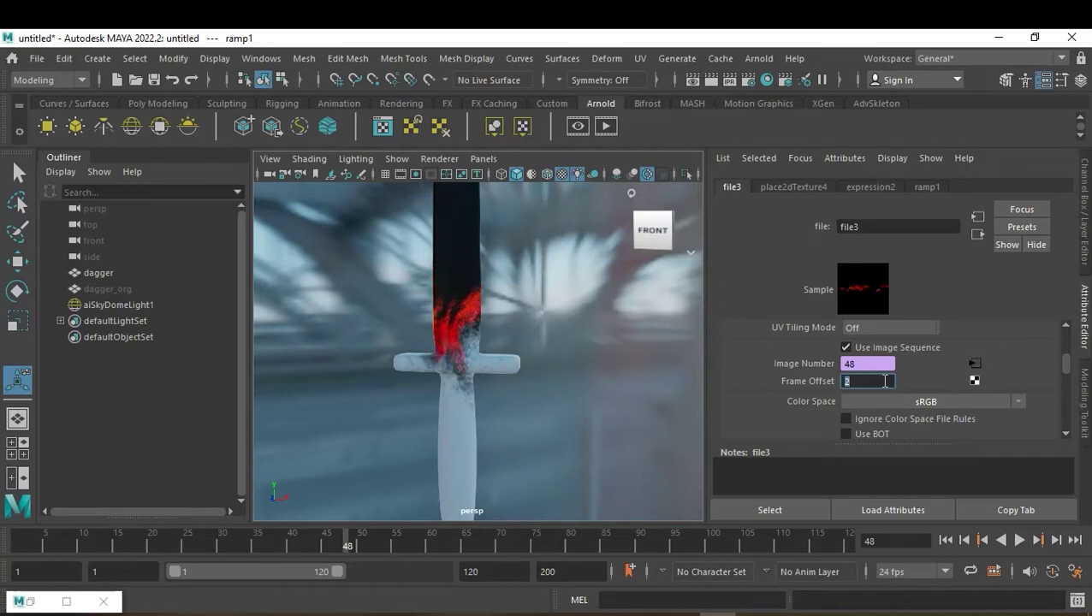
type("1")
key("Return")
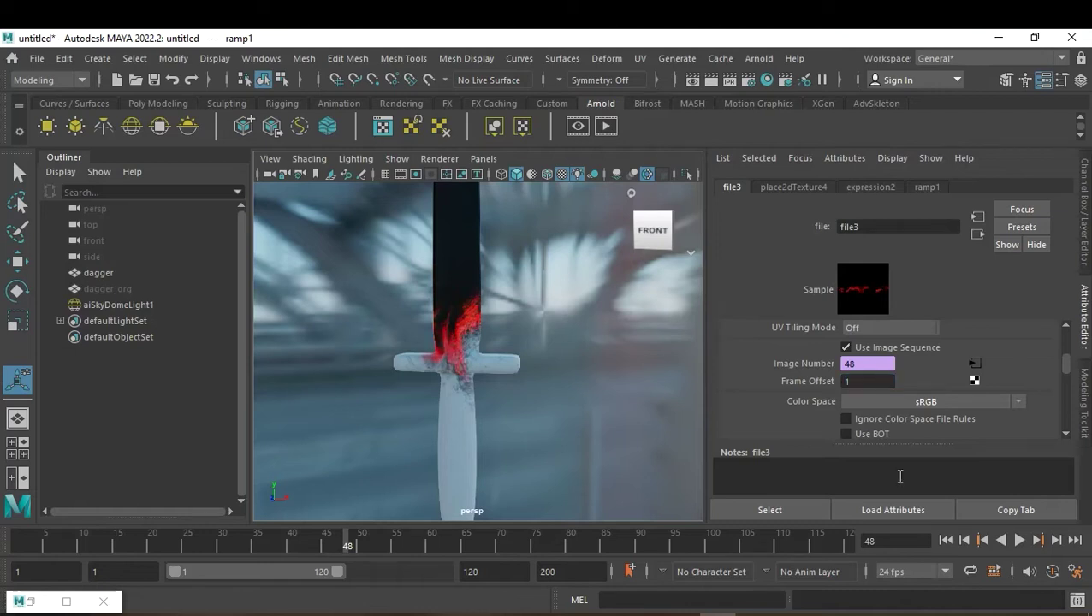
Scrub the timeline and orbit and zoom the viewport to inspect the flame timing on the dagger.
mouse_move(319, 554)
left_mouse_down()
mouse_move(276, 550)
mouse_move(385, 550)
left_mouse_up()
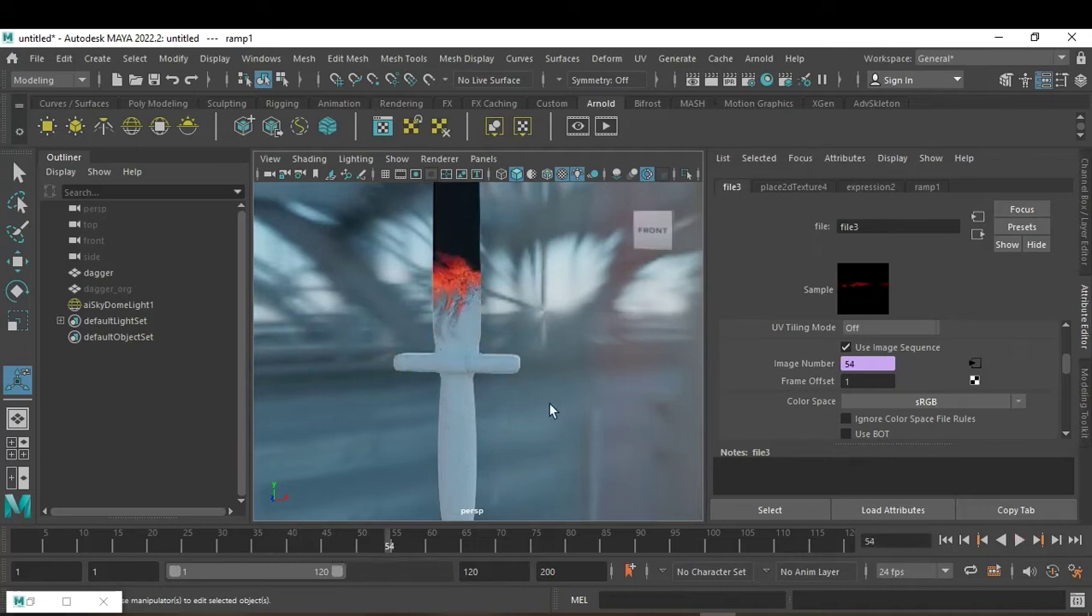
left_click_drag(552, 391, 557, 404, "alt")
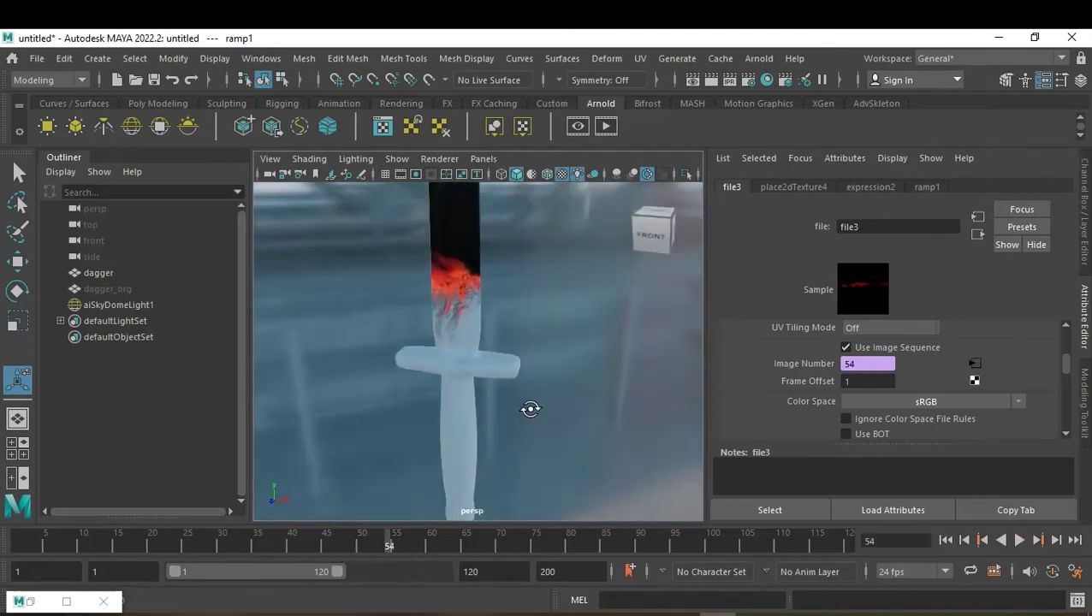
middle_click_drag(557, 404, 561, 409, "alt")
left_click_drag(560, 409, 515, 397, "alt")
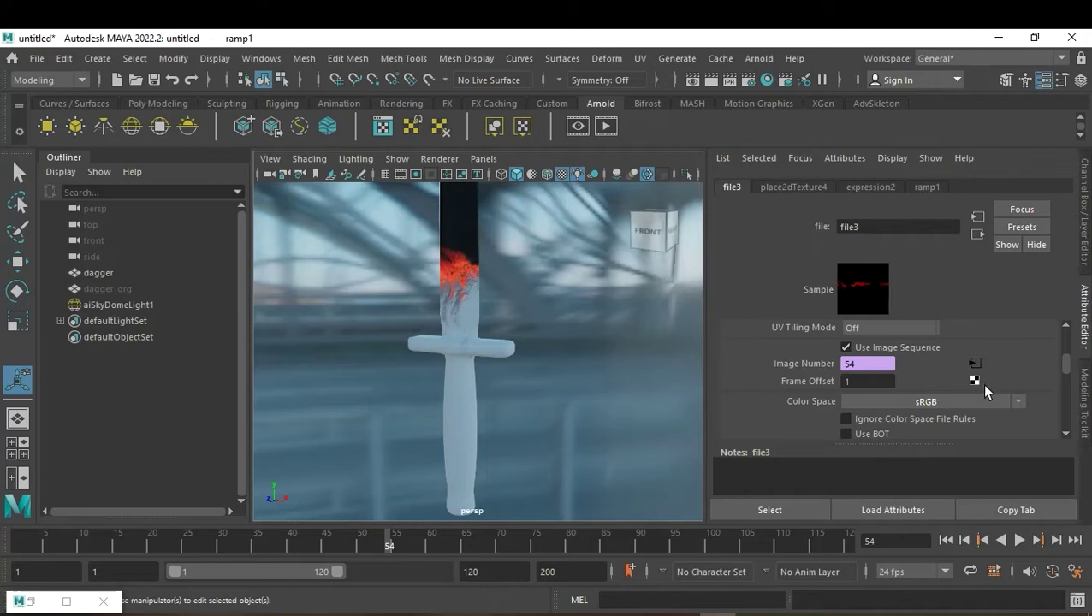
right_click_drag(488, 309, 532, 309, "alt")
mouse_move(531, 309)
left_mouse_down("alt")
mouse_move(537, 380)
mouse_move(606, 341)
mouse_move(422, 324)
mouse_move(503, 330)
left_mouse_up("alt")
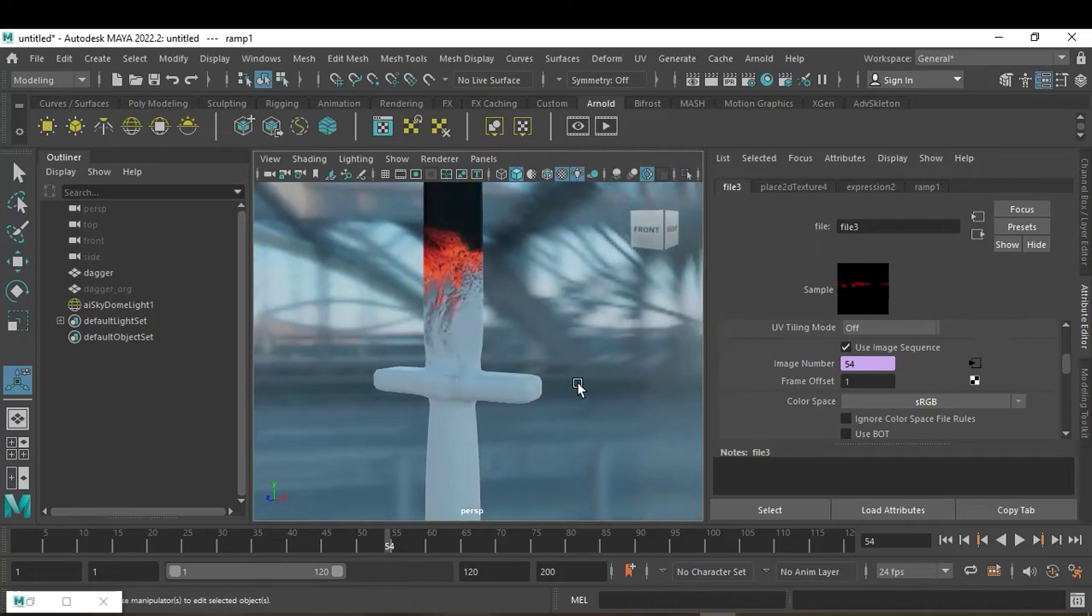
scroll(579, 399, "down", 2)
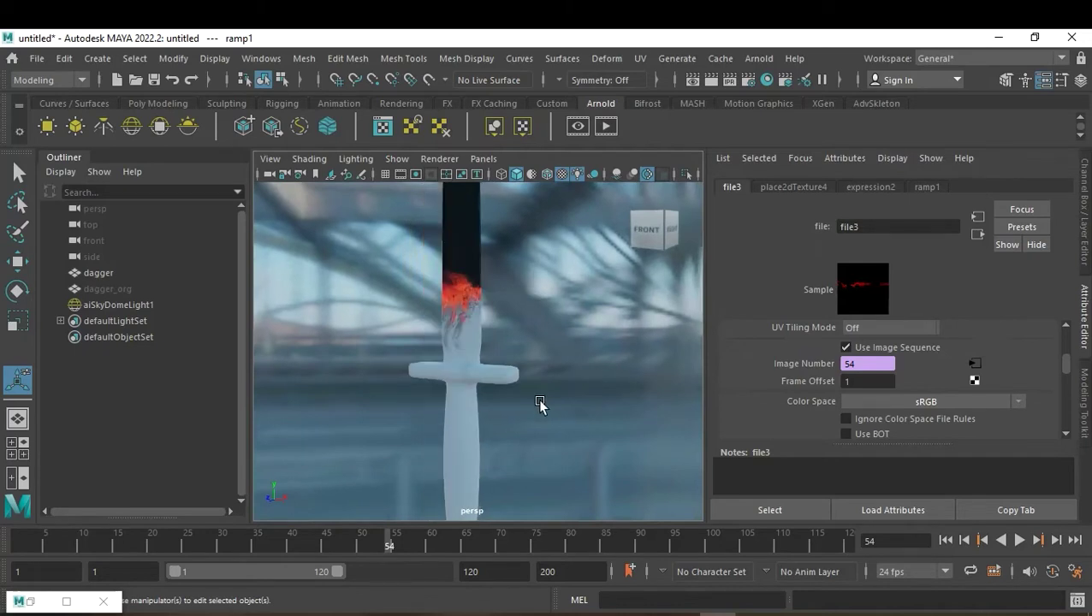
Select the dagger to show its aiStandardSurface1 attributes and close the Content Browser.
left_click(976, 233)
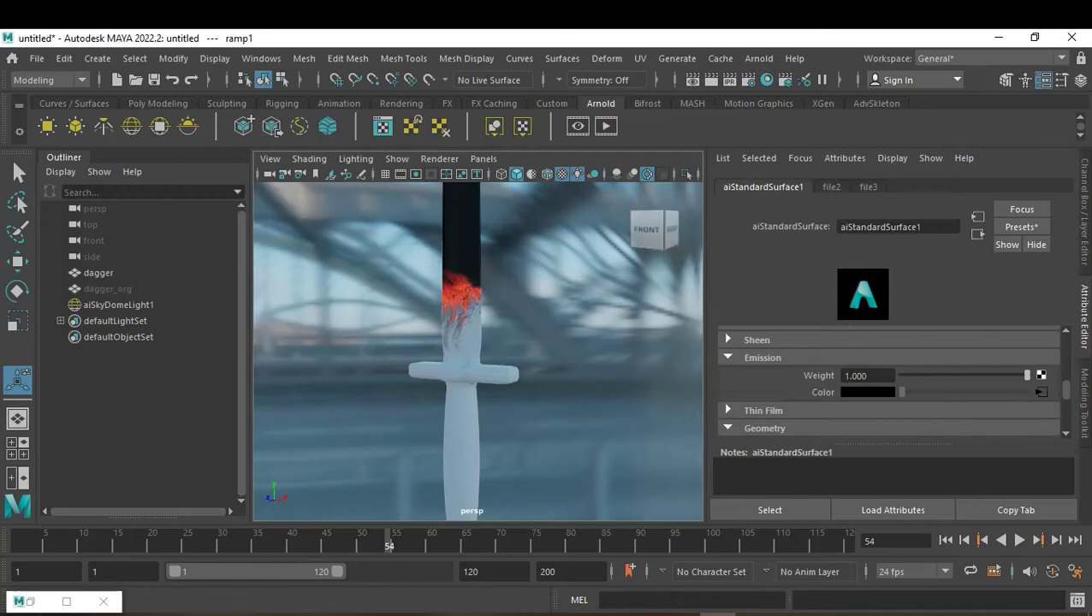
left_click(120, 273)
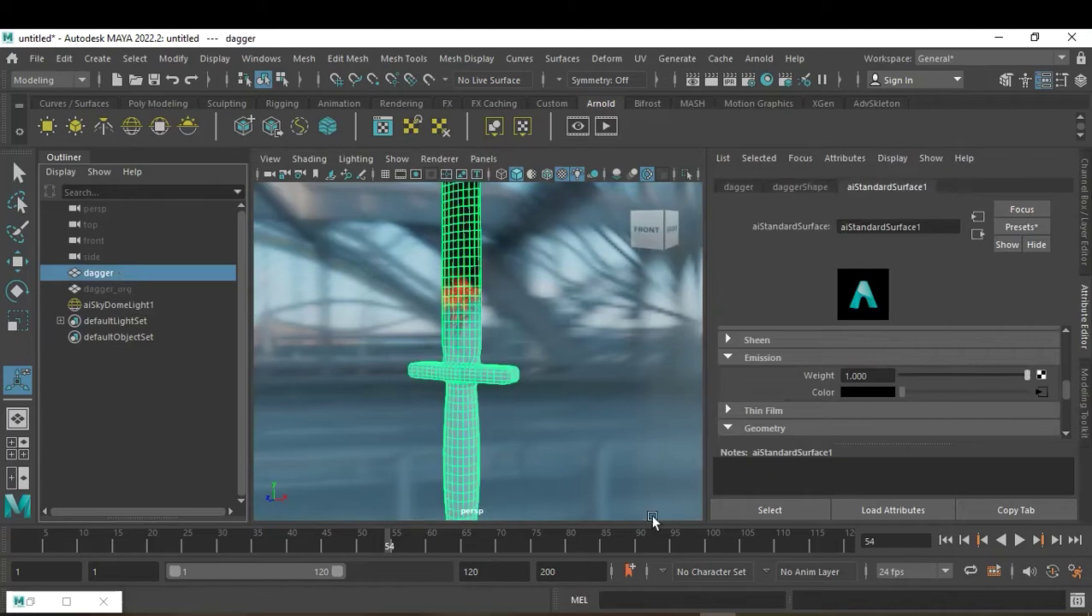
scroll(836, 415, "down", 2)
scroll(881, 416, "down", 2)
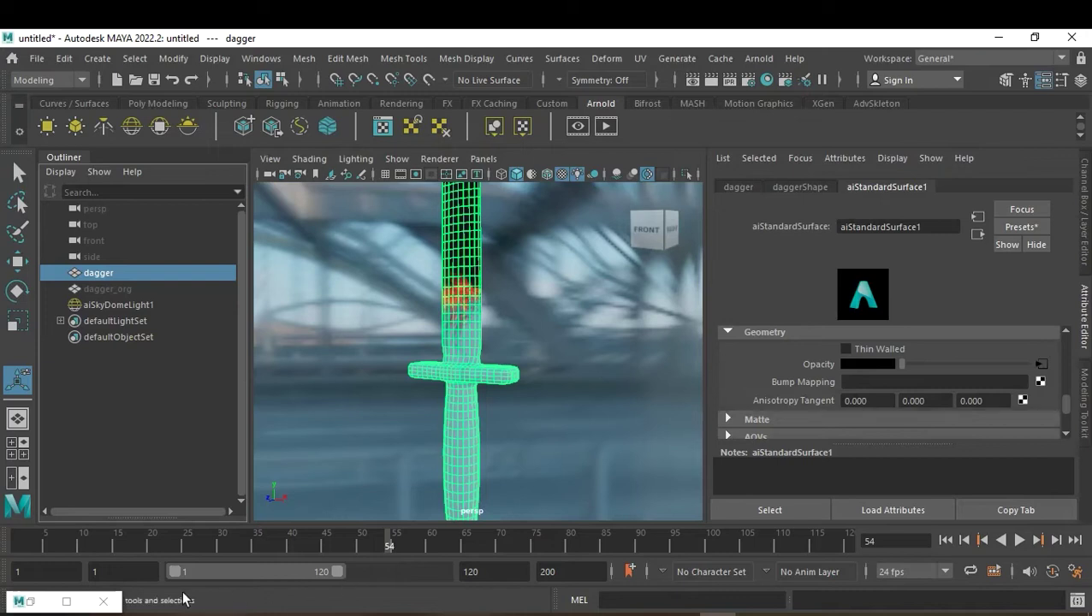
left_click(24, 601)
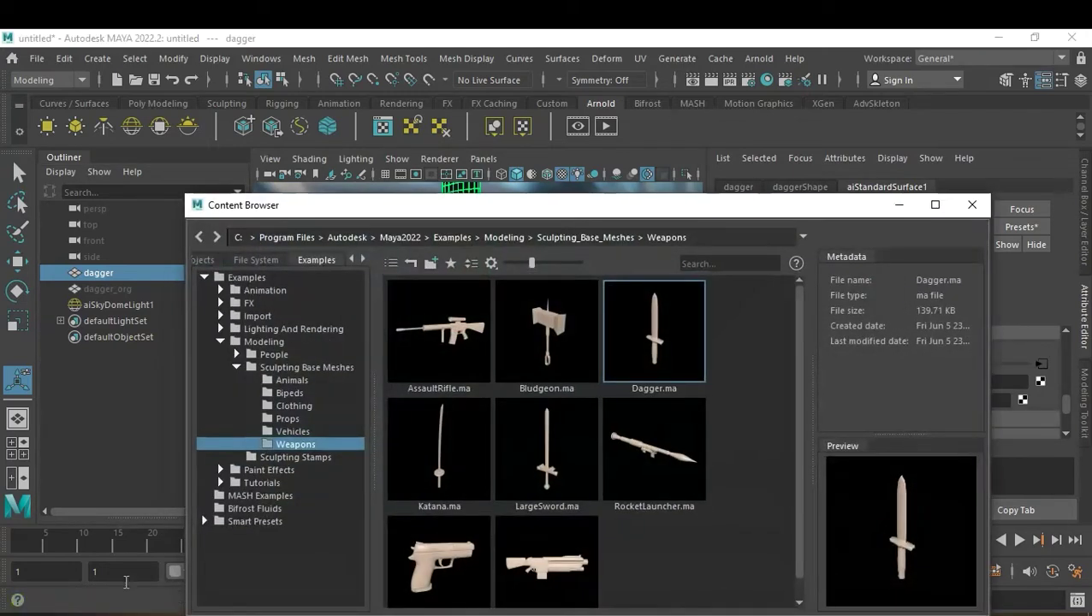
left_click(973, 205)
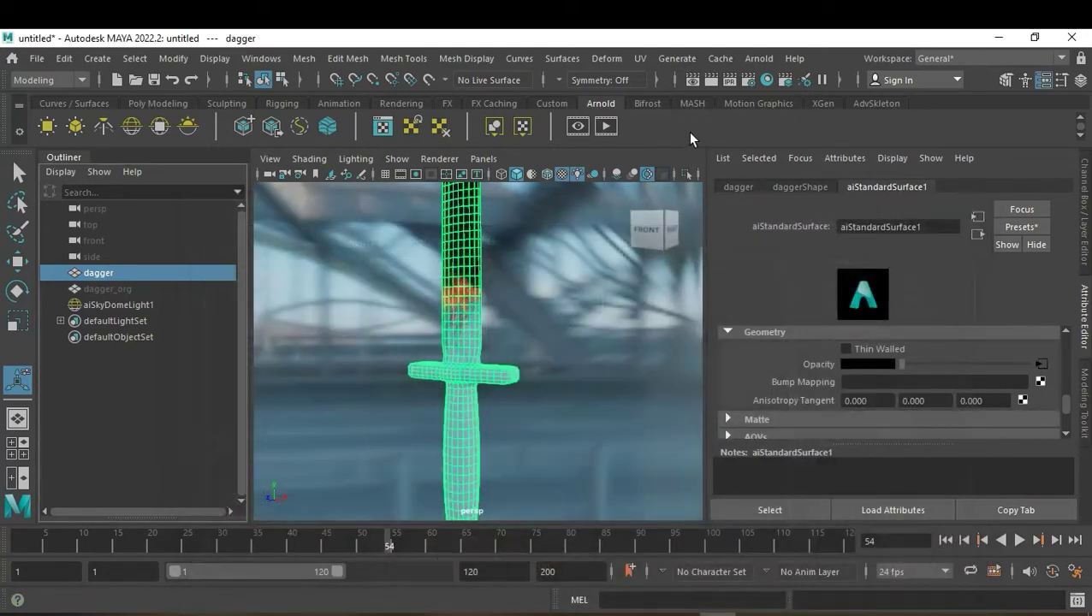
From Hypershade's Textures, connect file3 to aiStandardSurface1's Bump Mapping, creating bump2d1.
left_click(767, 79)
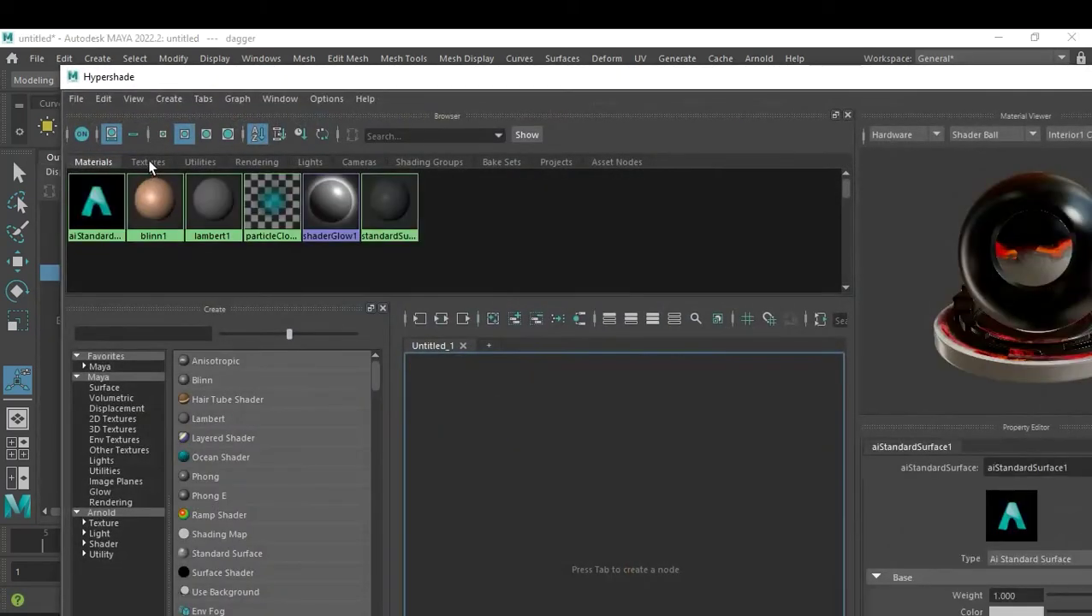
left_click(148, 161)
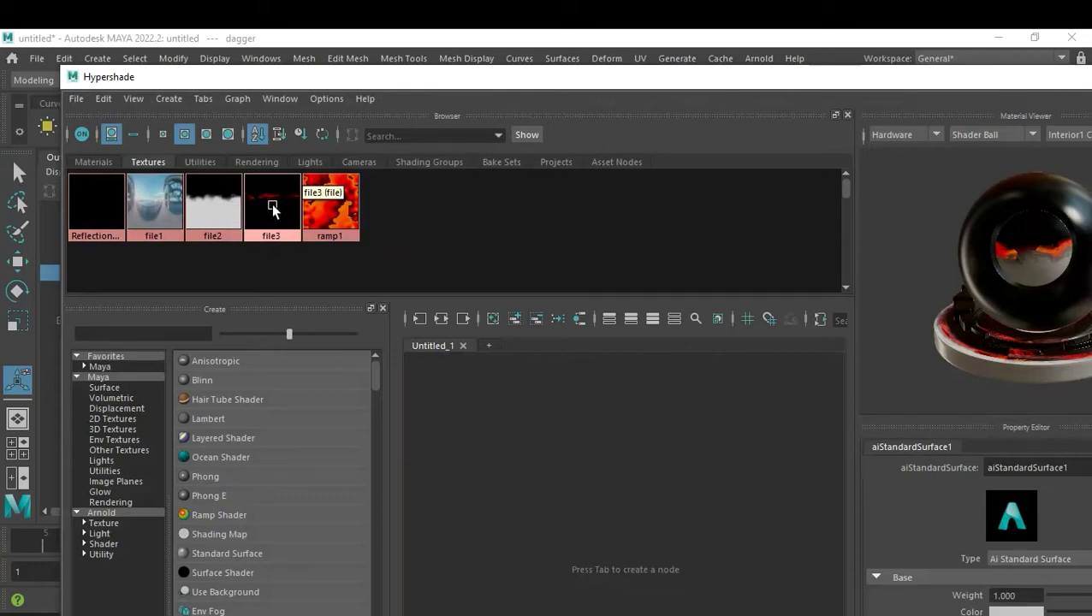
left_click_drag(782, 81, 825, 472)
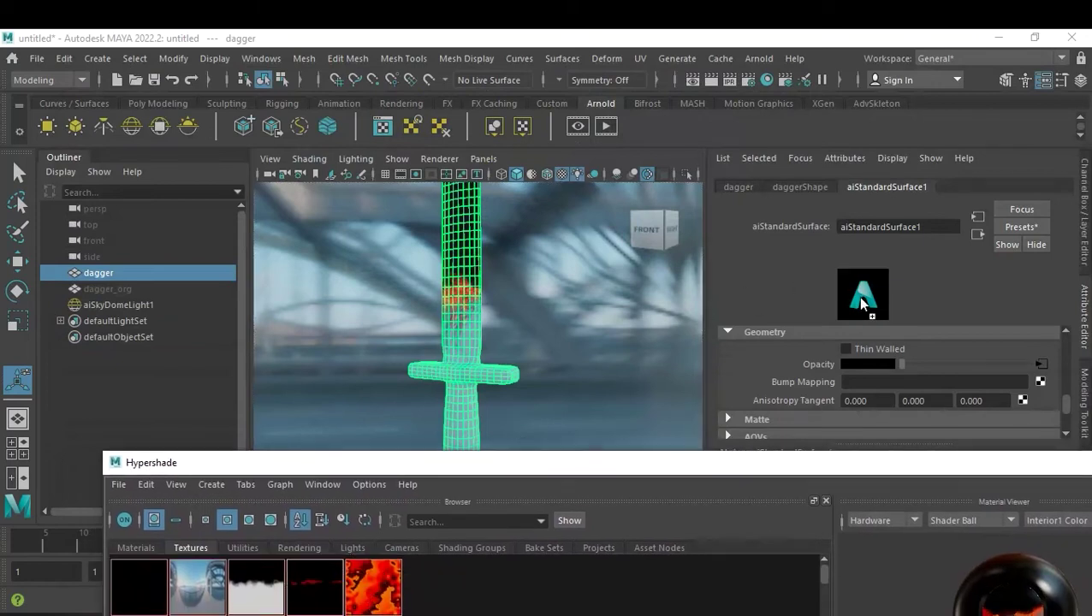
middle_click_drag(298, 602, 811, 383)
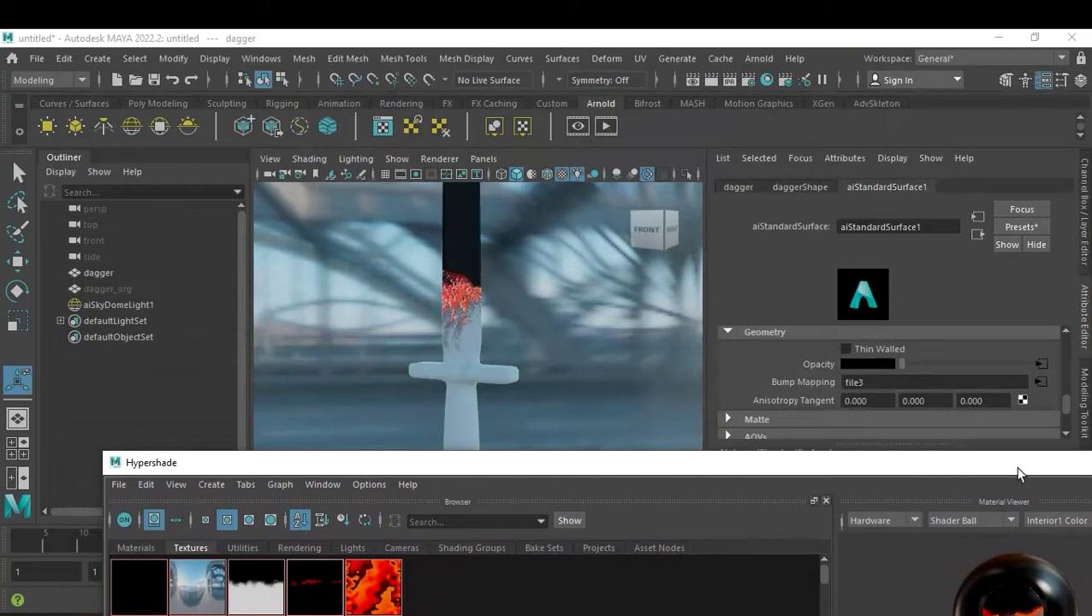
left_click_drag(980, 474, 951, 473)
Set bump2d1's Bump Depth to 0.5, after trying 0.2.
left_click(1048, 467)
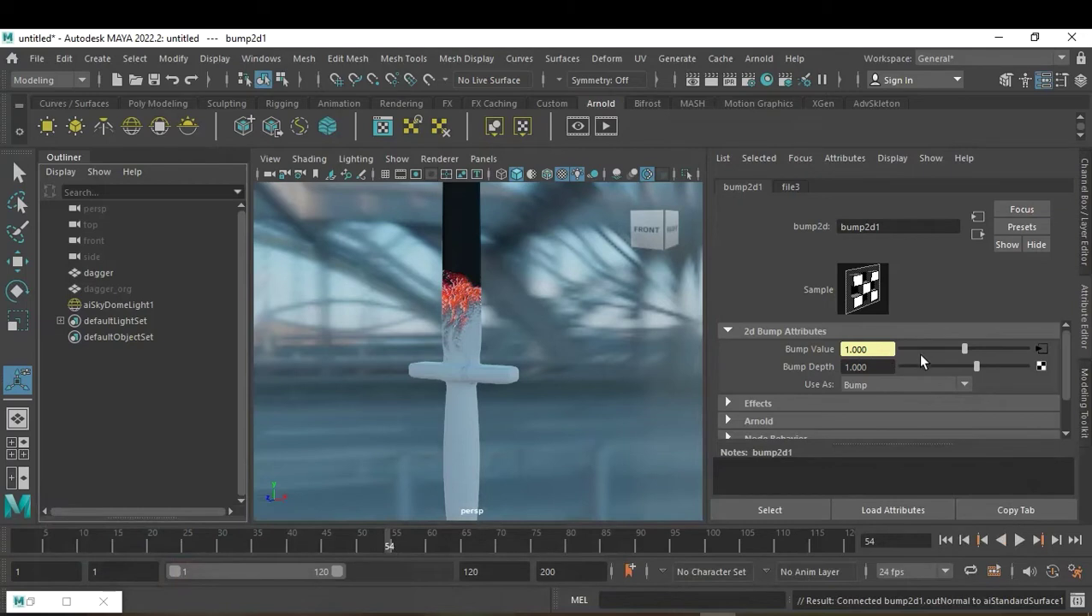
double_click(884, 369)
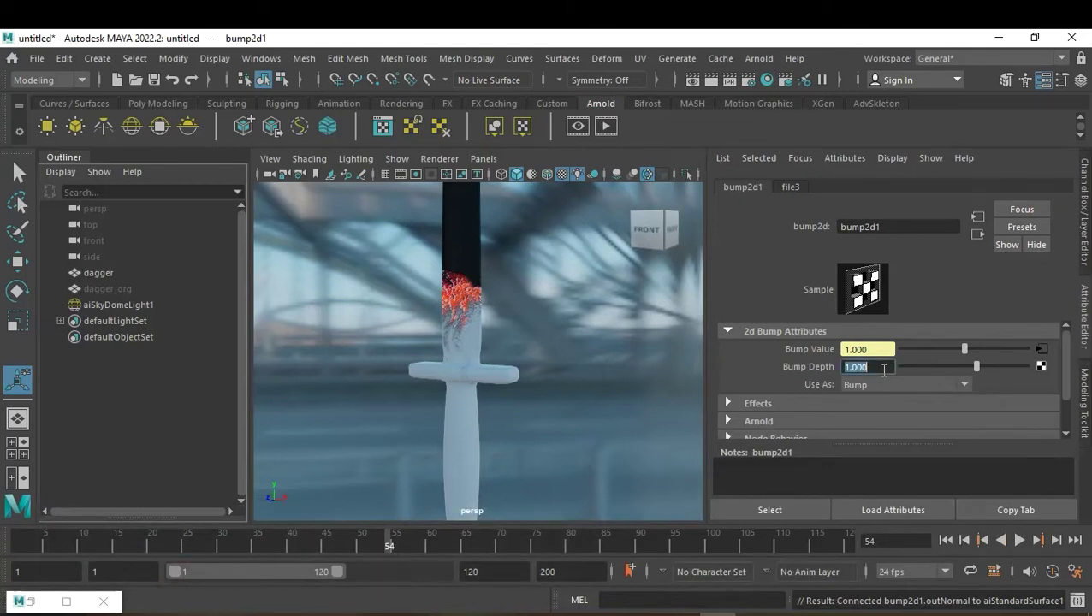
type("0.2")
key("Return")
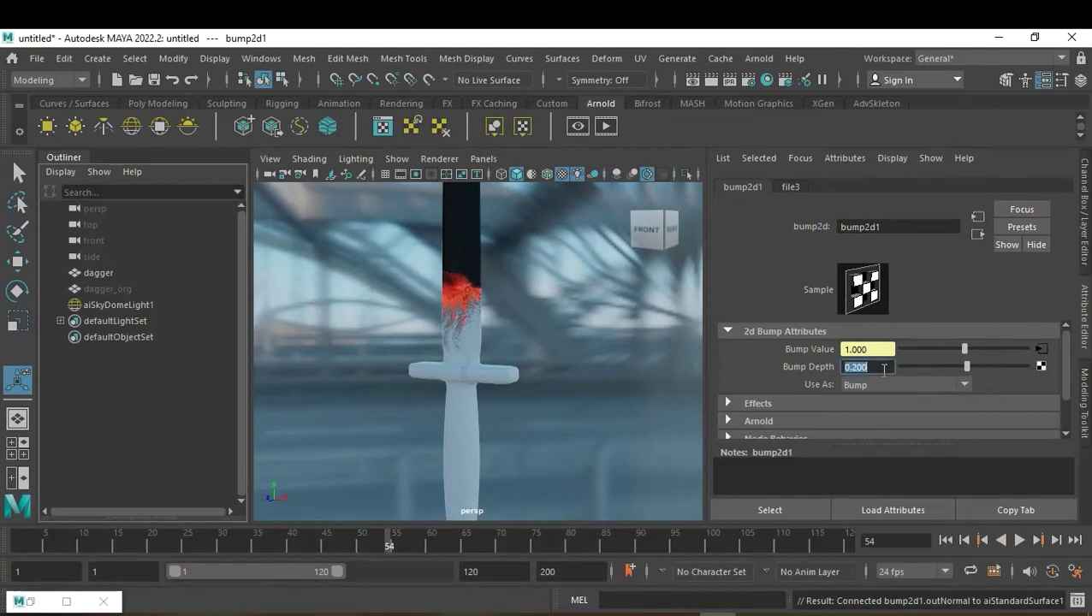
type("0.5")
key("Return")
Orbit around the dagger to examine the crack relief, then return to aiStandardSurface1's settings.
right_click_drag(377, 285, 566, 360, "alt")
left_click_drag(566, 360, 585, 380, "alt")
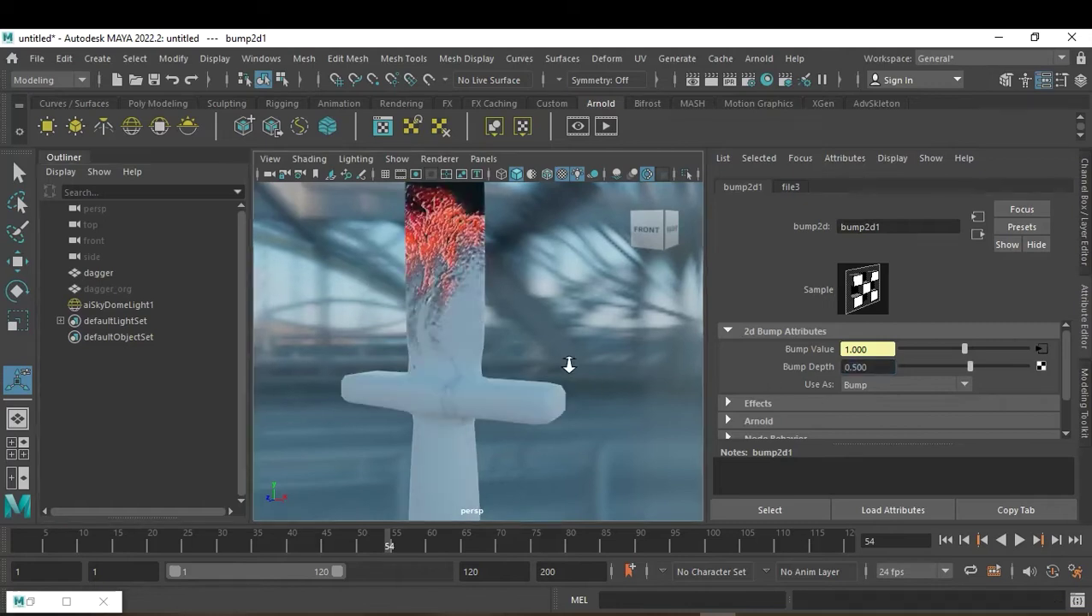
right_click_drag(574, 377, 551, 368)
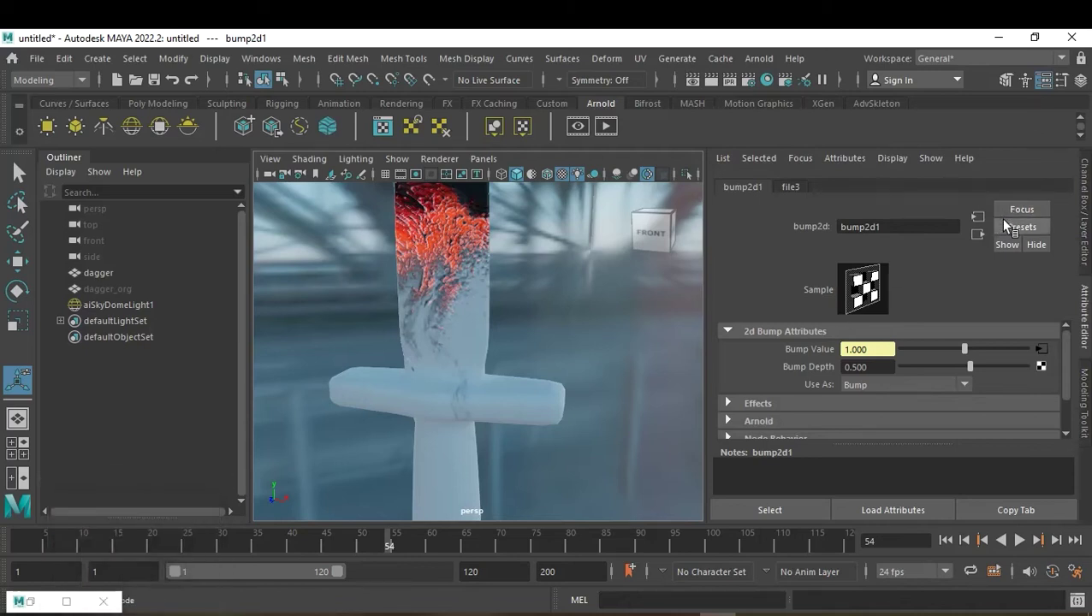
left_click(978, 234)
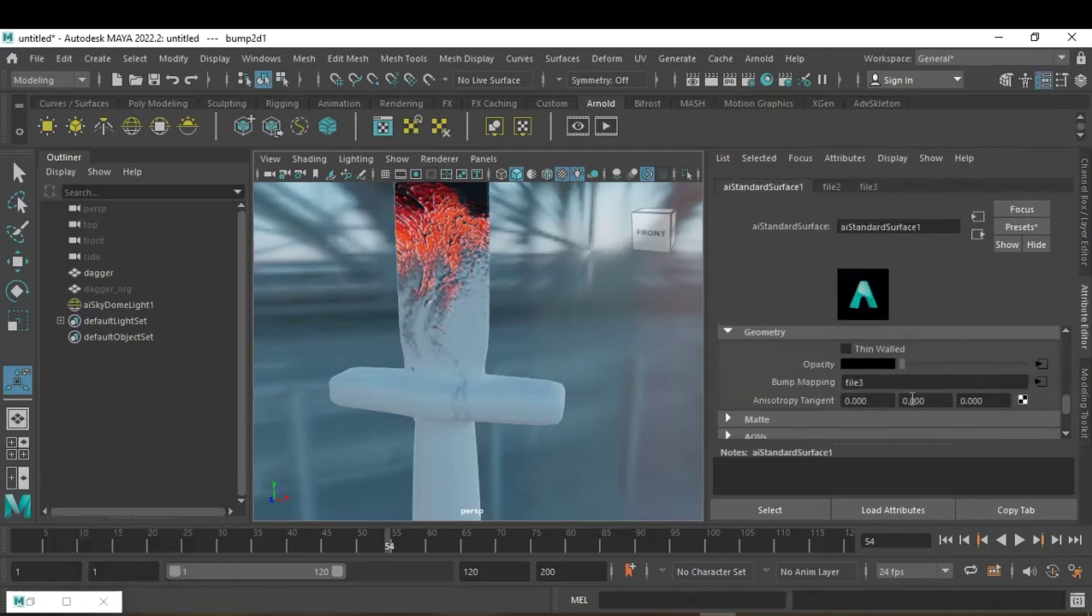
Break the old Bump Mapping connection and create a new File texture, file4, through bump2d2.
right_click(805, 381)
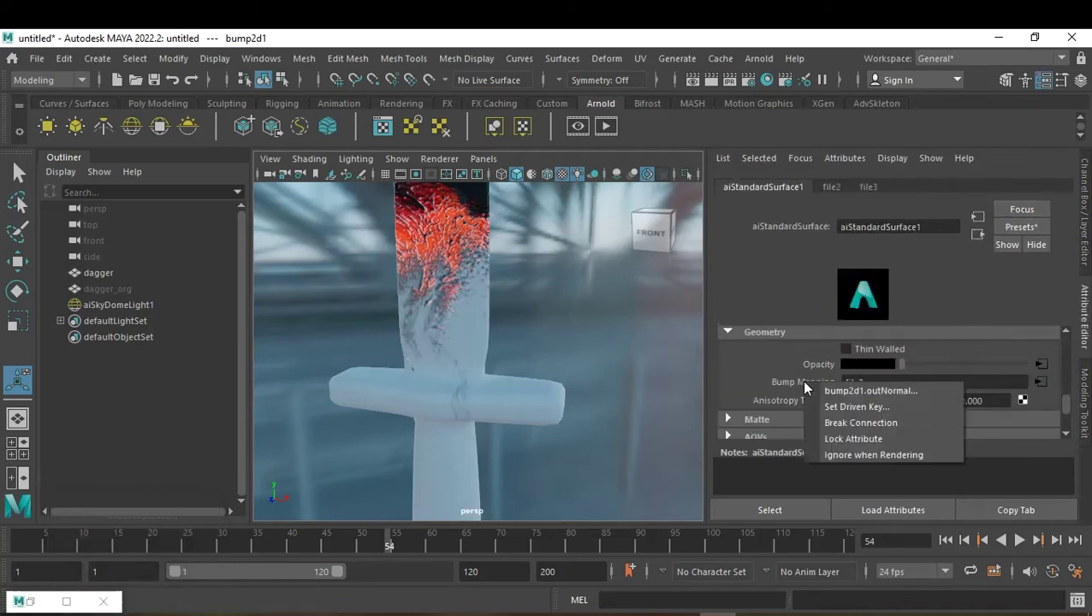
left_click(836, 421)
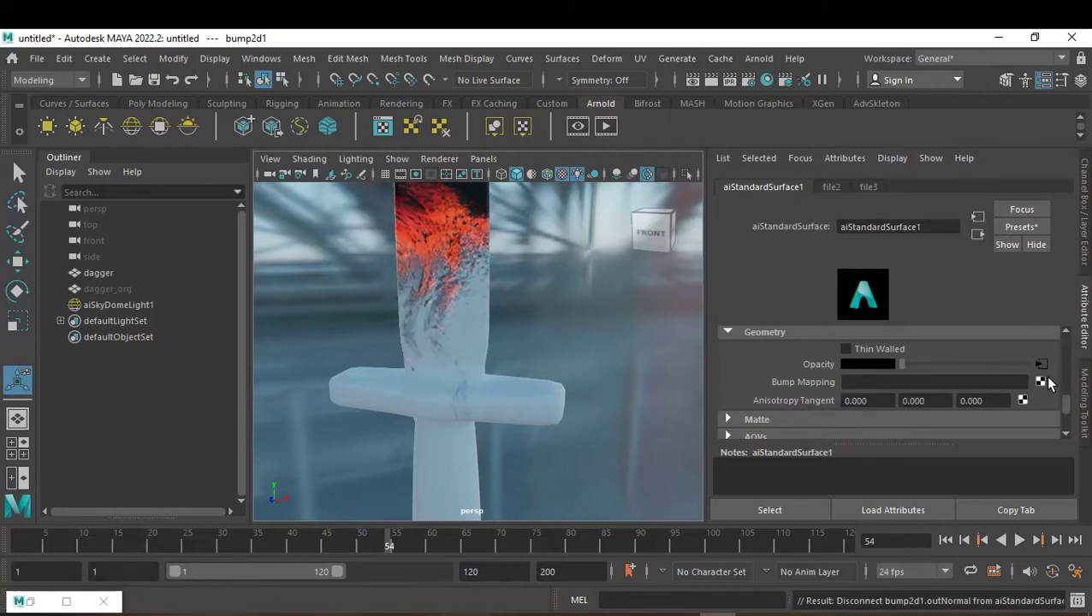
left_click(1041, 382)
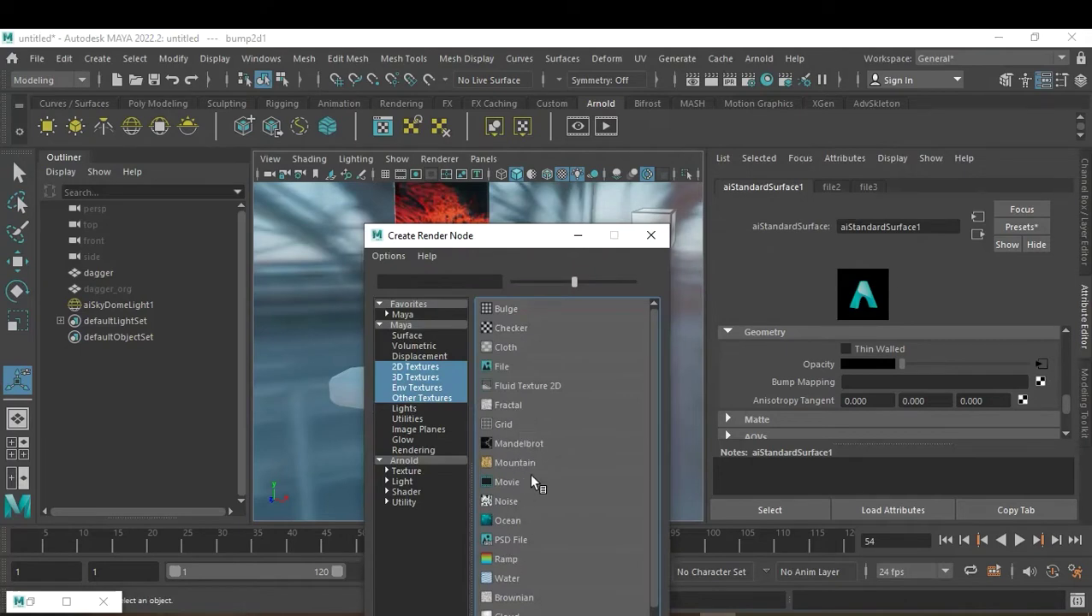
left_click(501, 368)
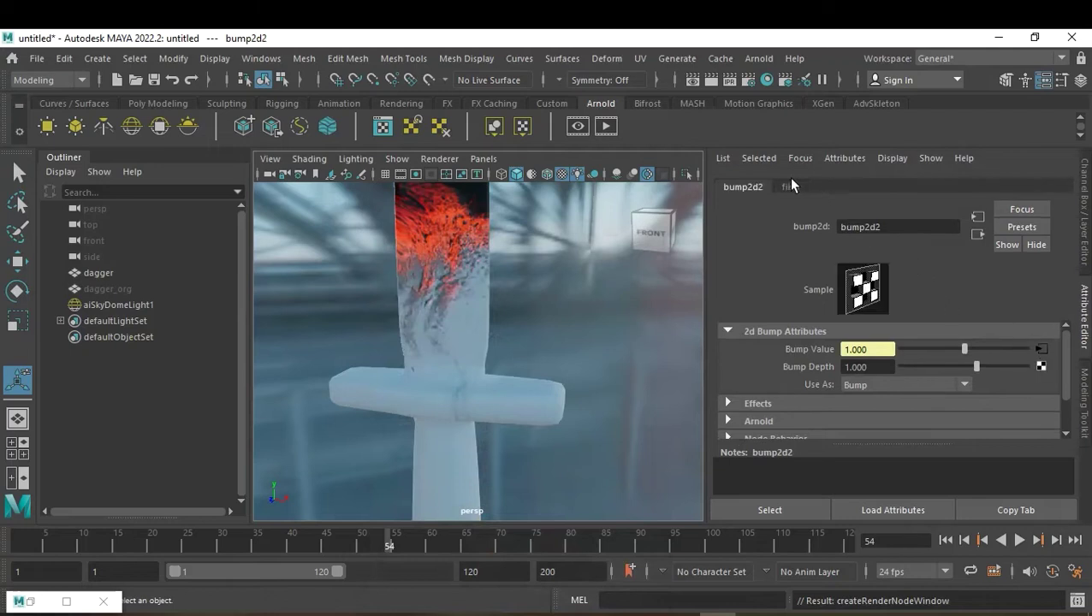
left_click(793, 186)
scroll(998, 394, "up", 3)
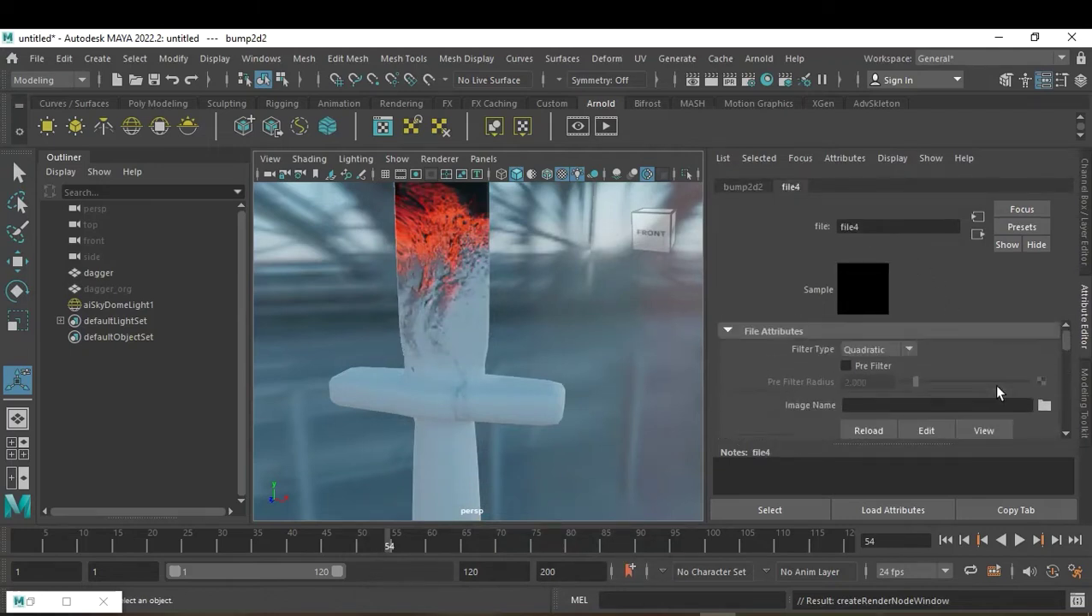
Load crack frame 00000.jpg from Reference\001\Digital Assets 001 into file4's Image Name.
left_click(1045, 405)
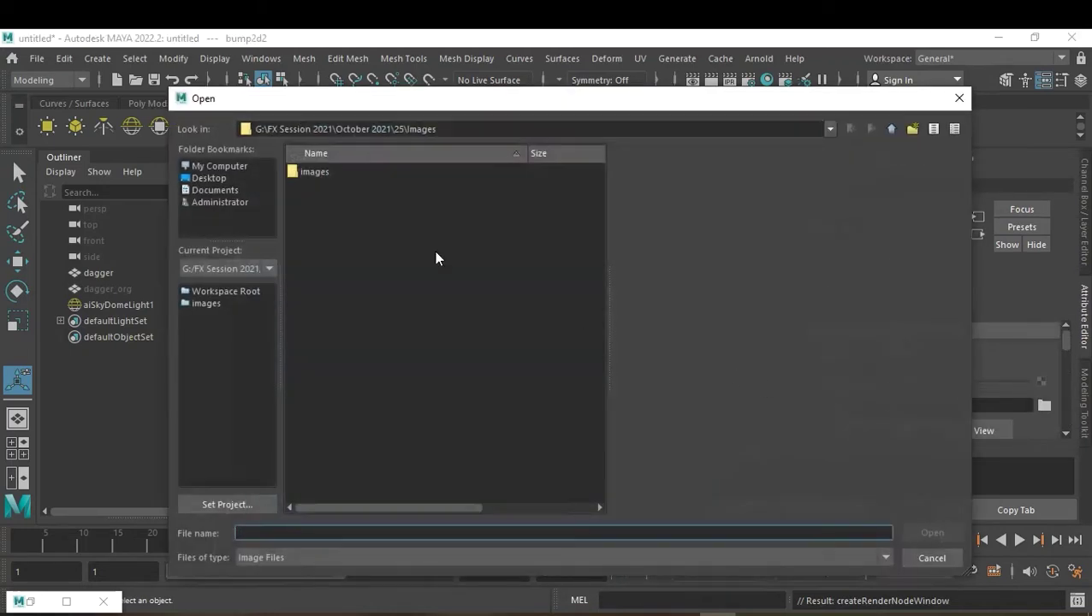
key("BackSpace")
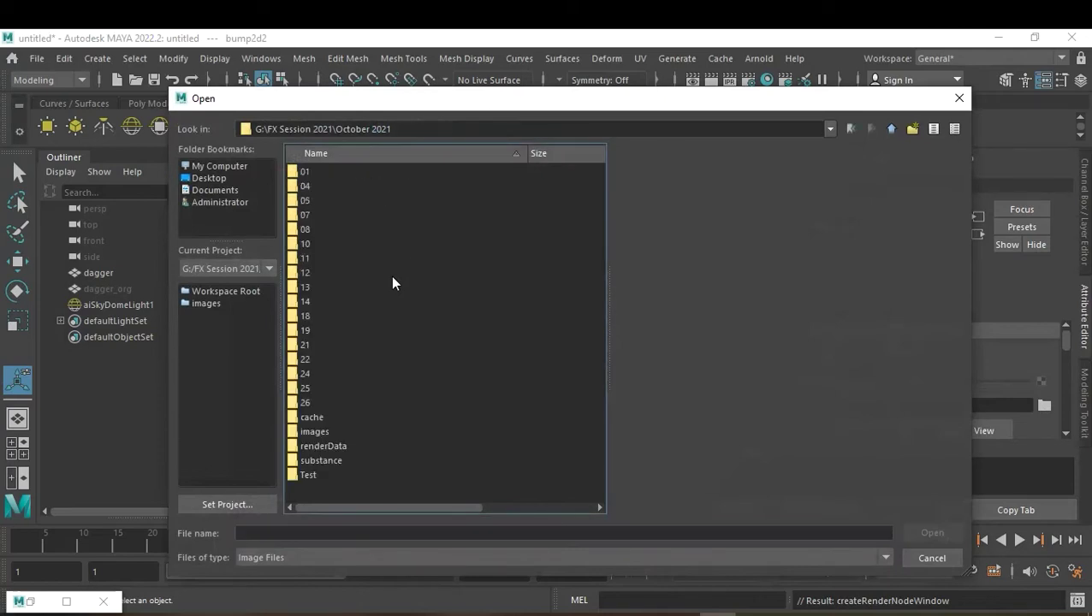
key("BackSpace")
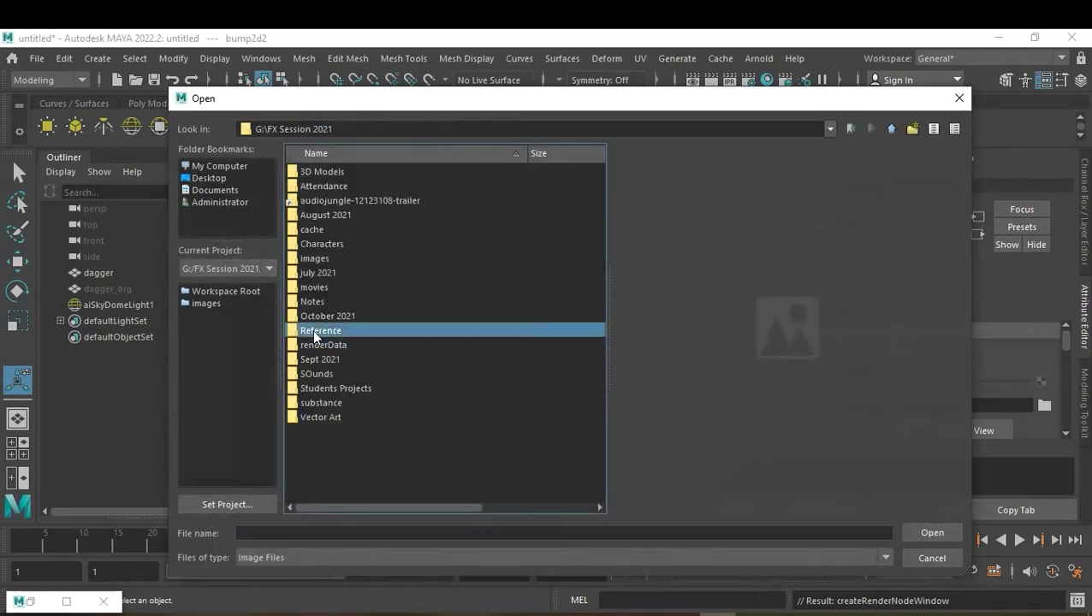
double_click(317, 344)
left_click(308, 175)
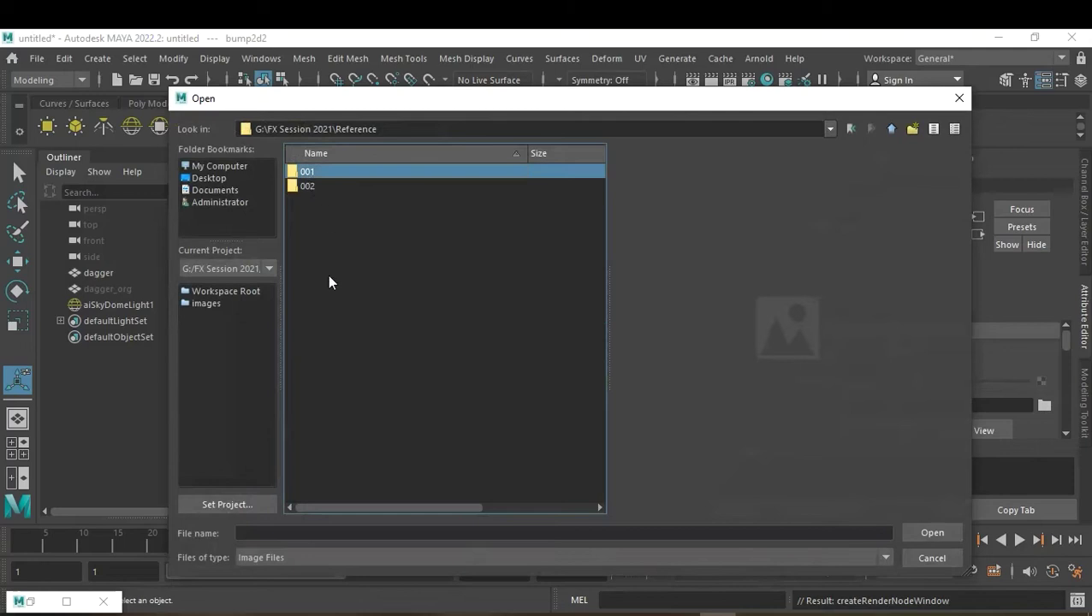
double_click(340, 174)
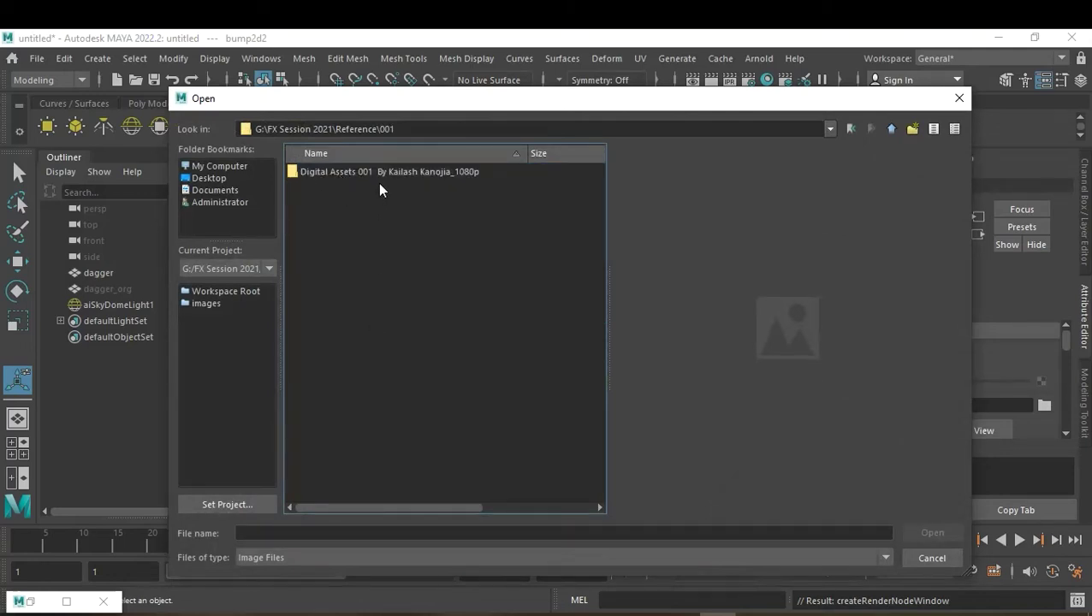
double_click(379, 171)
left_click(363, 432)
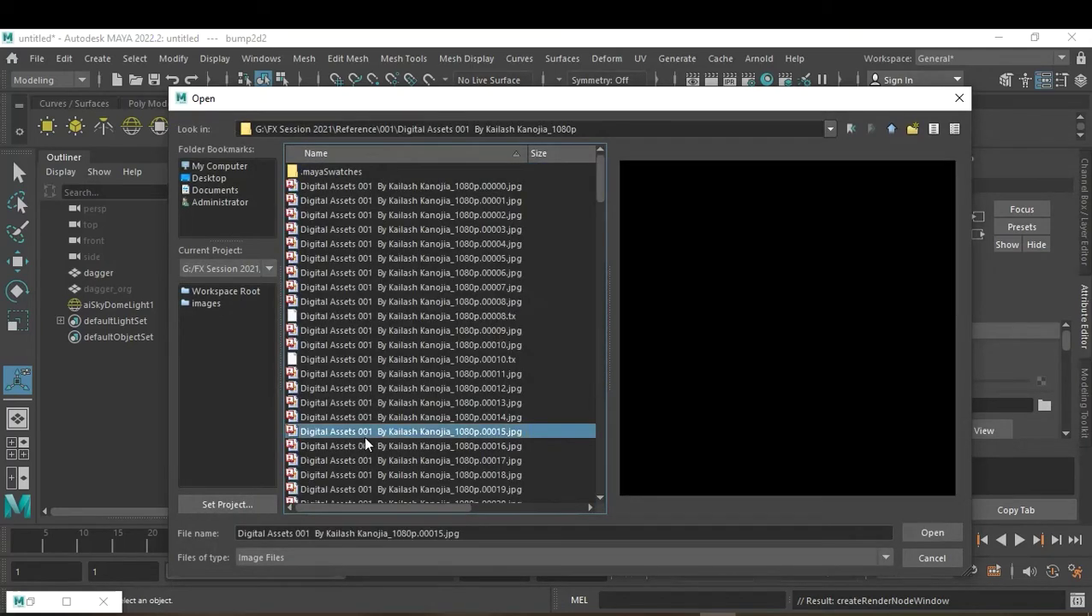
scroll(364, 454, "down", 4)
left_click(365, 476)
scroll(411, 383, "up", 4)
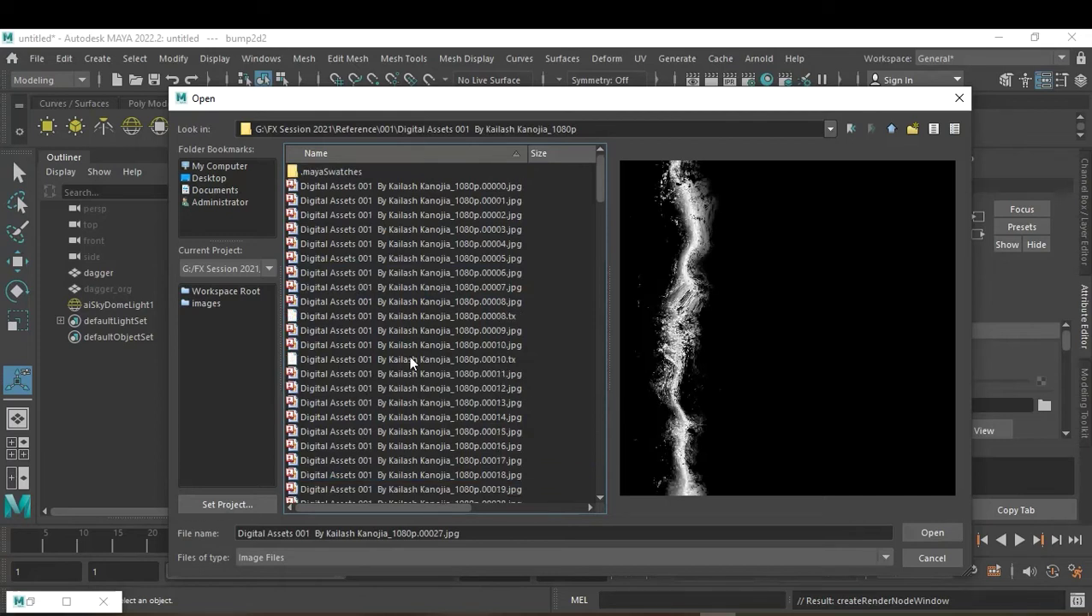
left_click(405, 187)
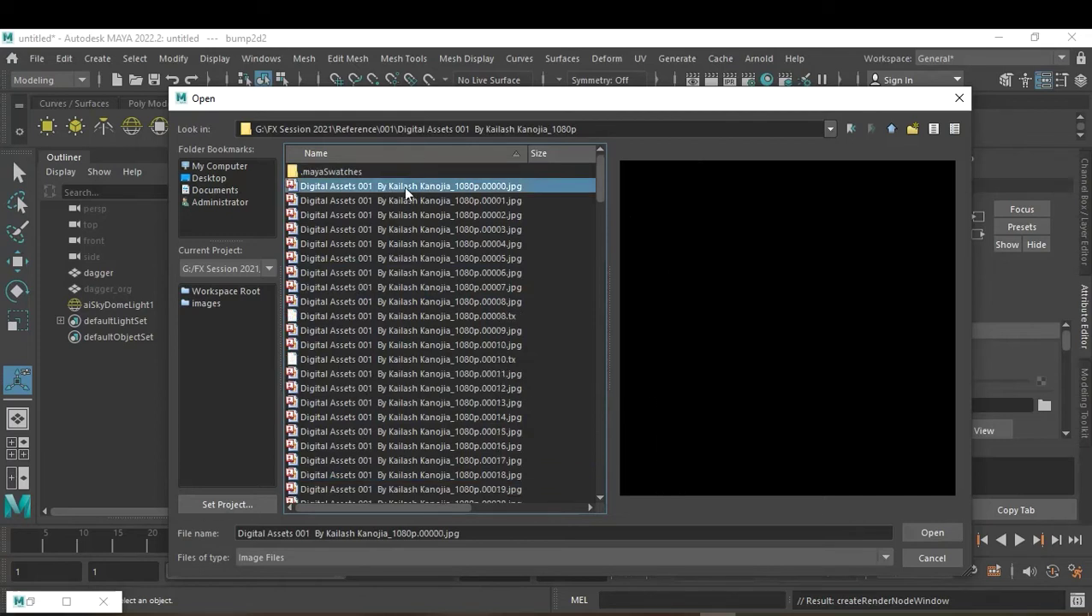
left_click(923, 534)
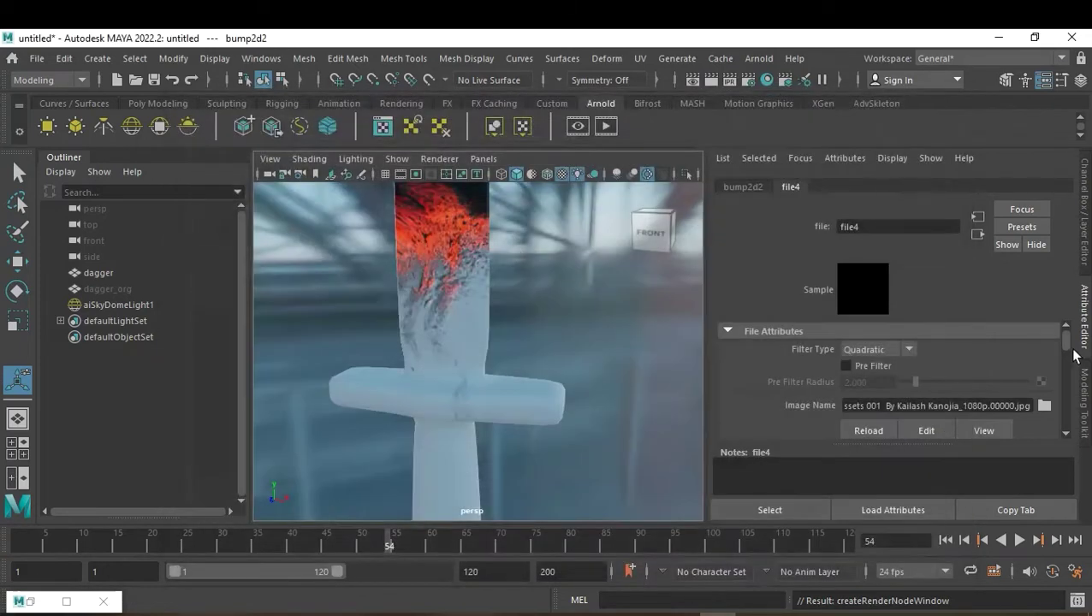
Enable Use Image Sequence on file4, return to bump2d2, and reopen Hypershade.
scroll(1002, 380, "down", 2)
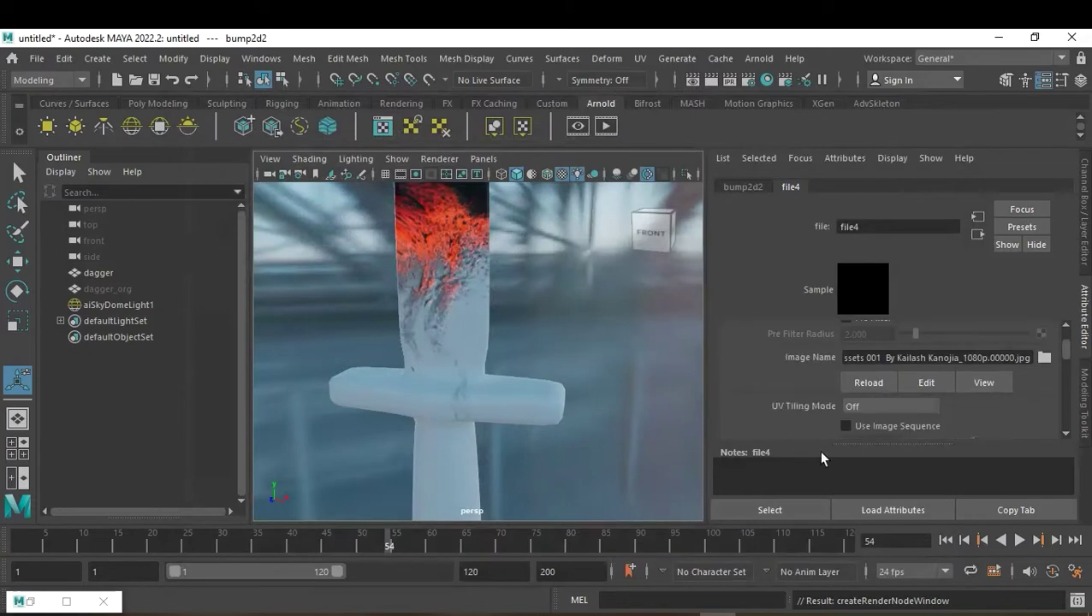
left_click(852, 426)
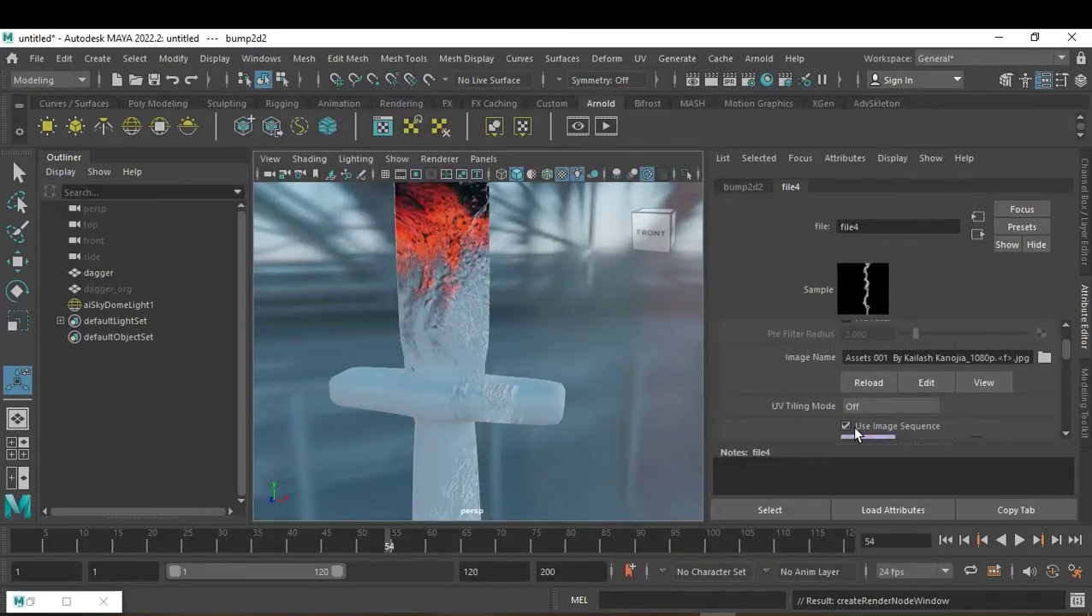
left_click(976, 235)
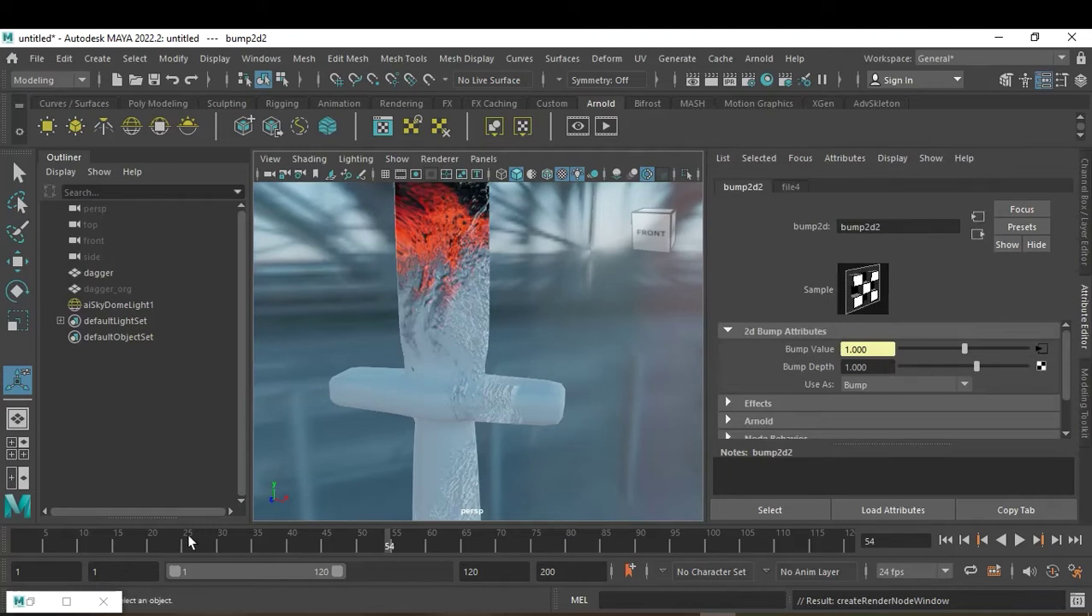
left_click(39, 608)
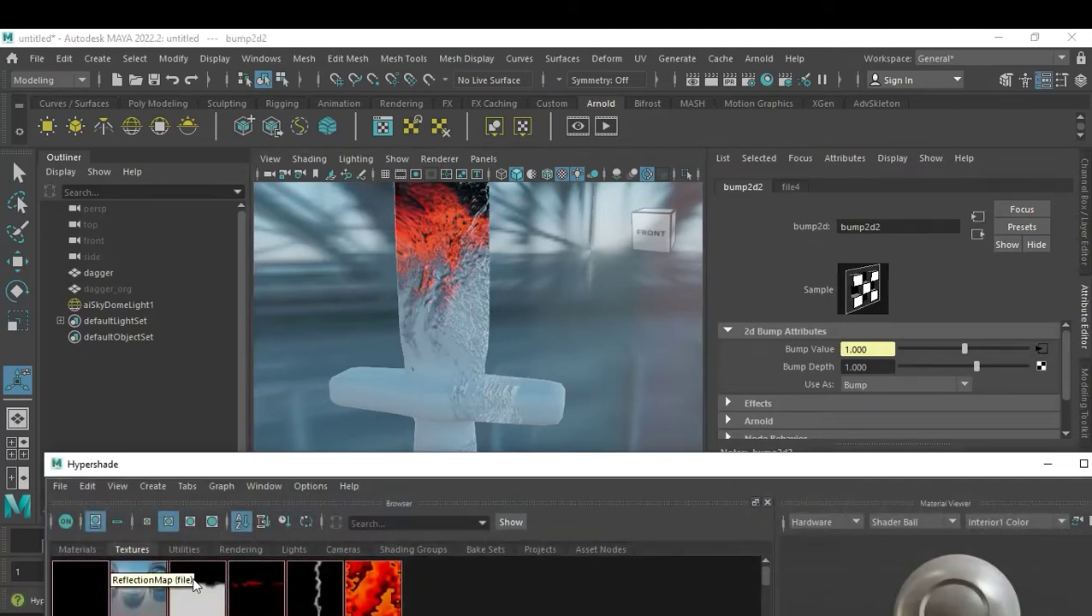
Set file4's place2dTexture6 Rotate Frame to -90.
left_click(312, 596)
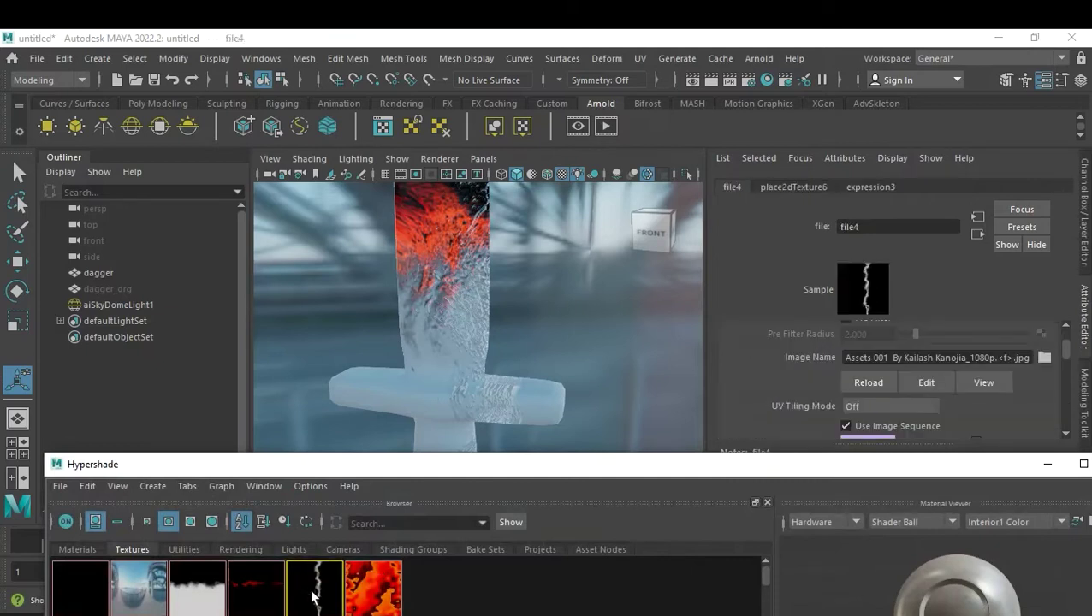
left_click(798, 186)
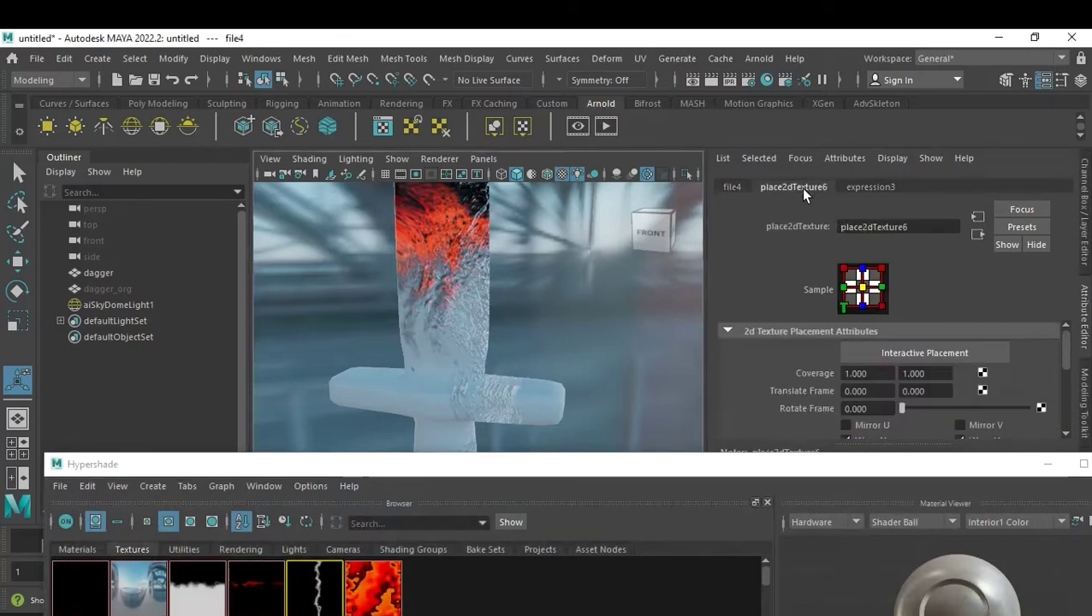
left_click(881, 410)
type("-90")
key("Return")
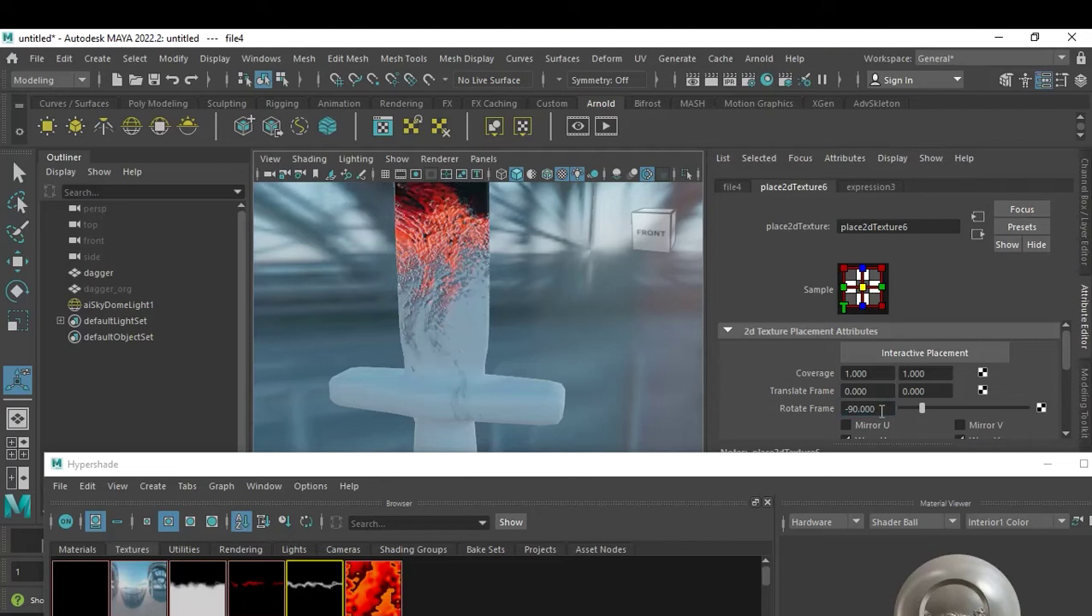
Set file4's Frame Offset to -2, after trying -1.
left_click(732, 186)
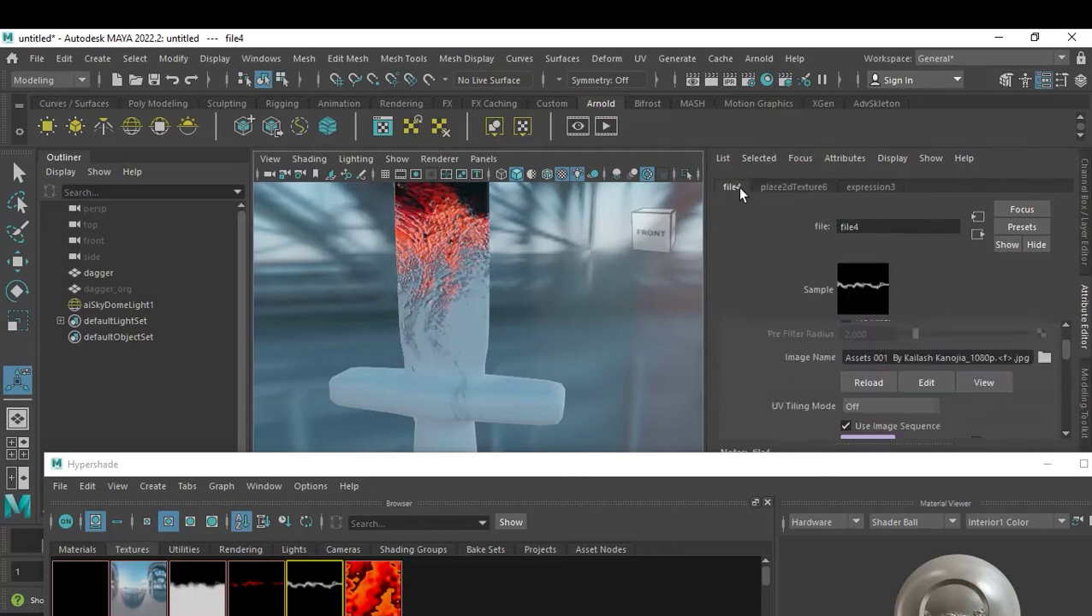
scroll(891, 385, "down", 1)
left_click(891, 411)
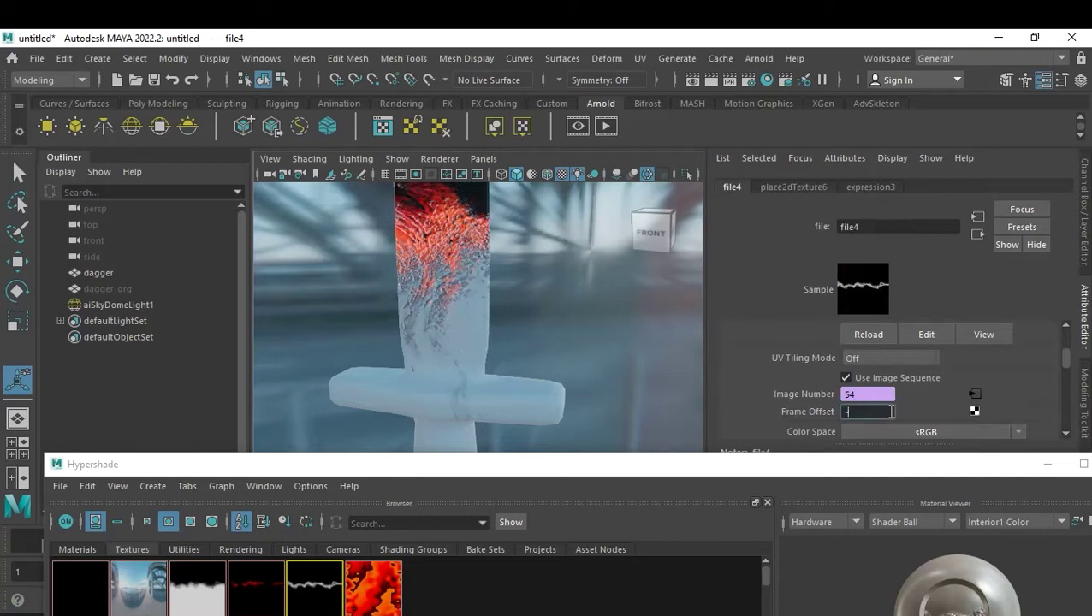
type("1")
key("Return")
type("-2")
key("Return")
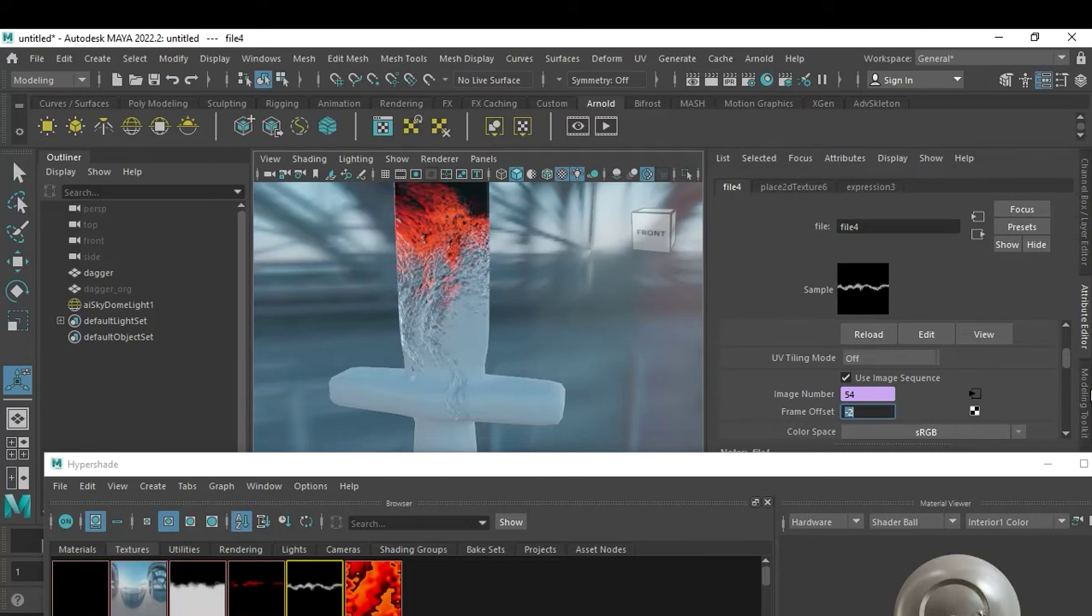
Close Hypershade, go back to frame 1 and play the animation.
left_click(1049, 464)
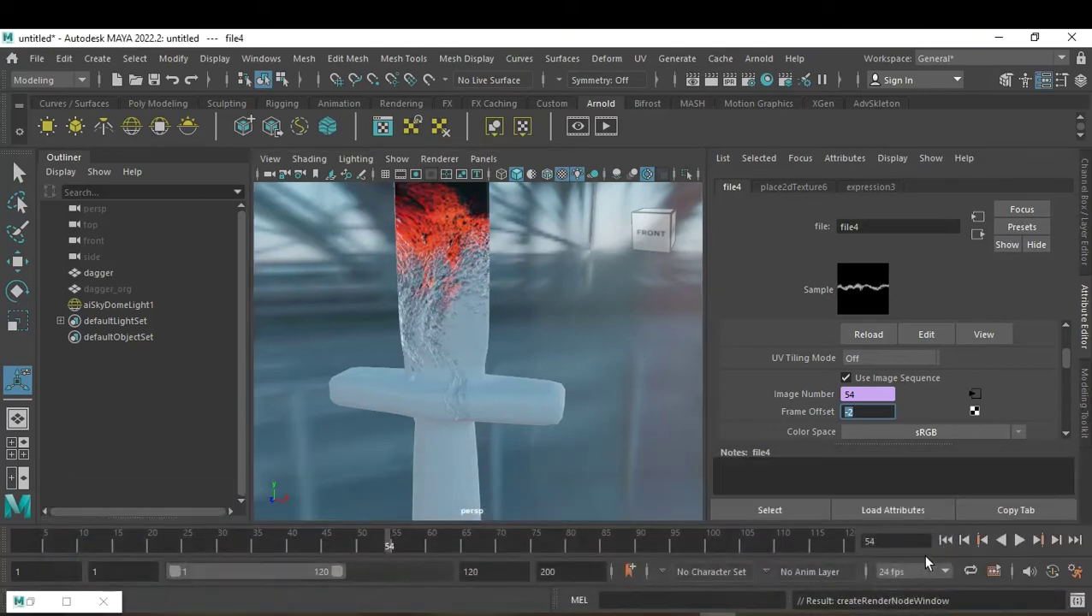
left_click(946, 540)
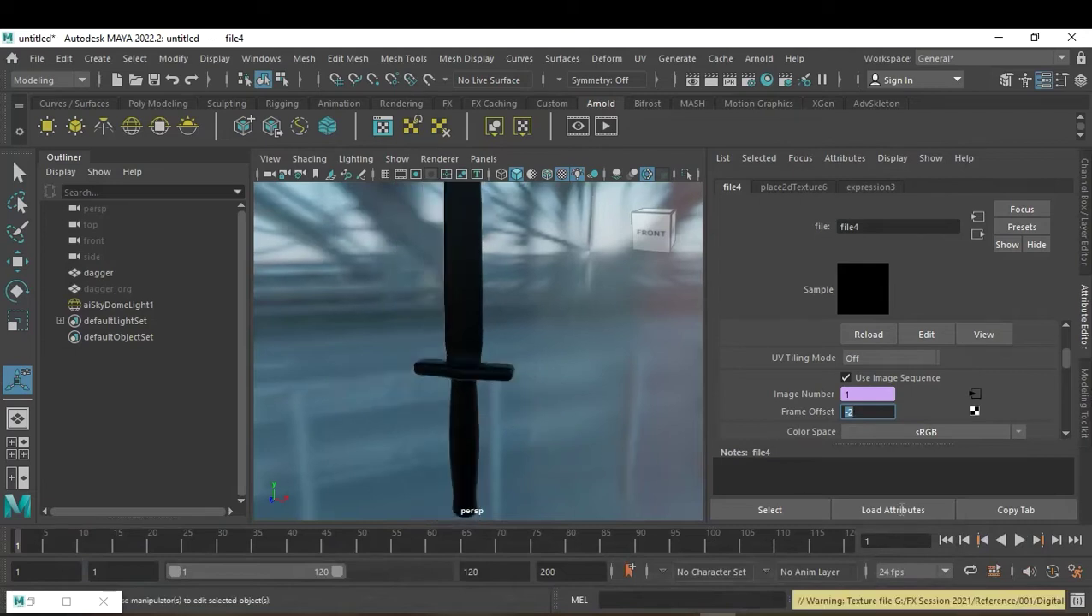
left_click(1021, 541)
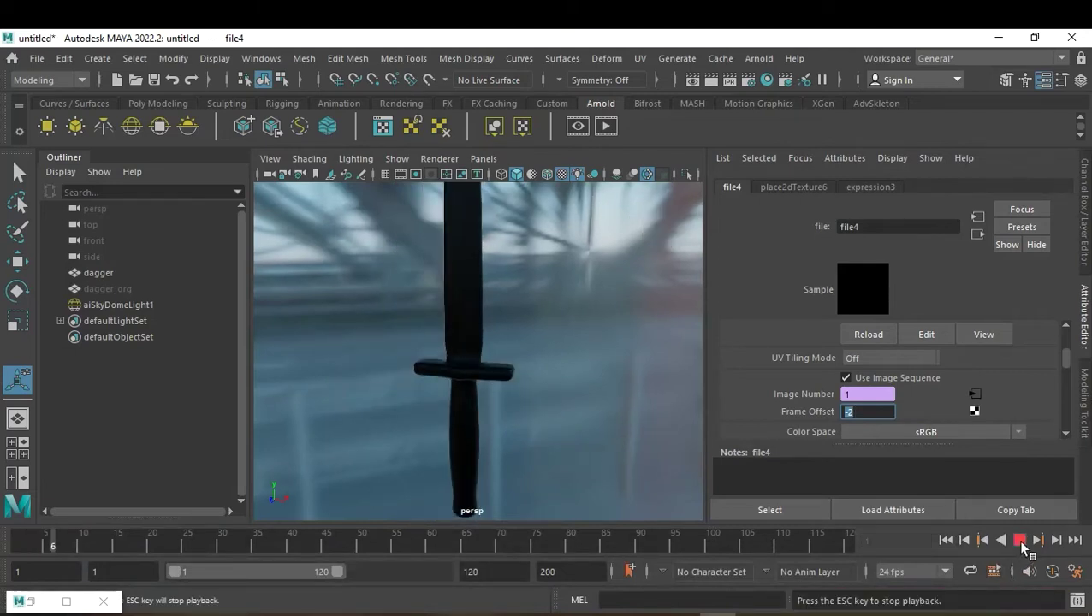
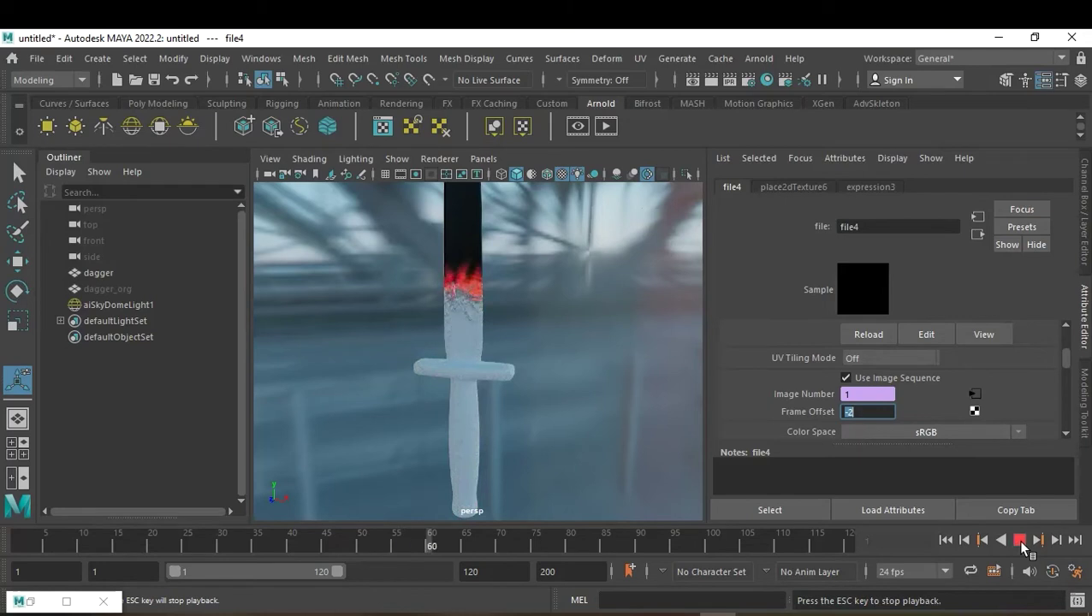
Stop playback at frame 66 and open the file3 fire texture's Color Balance settings.
left_click(1020, 540)
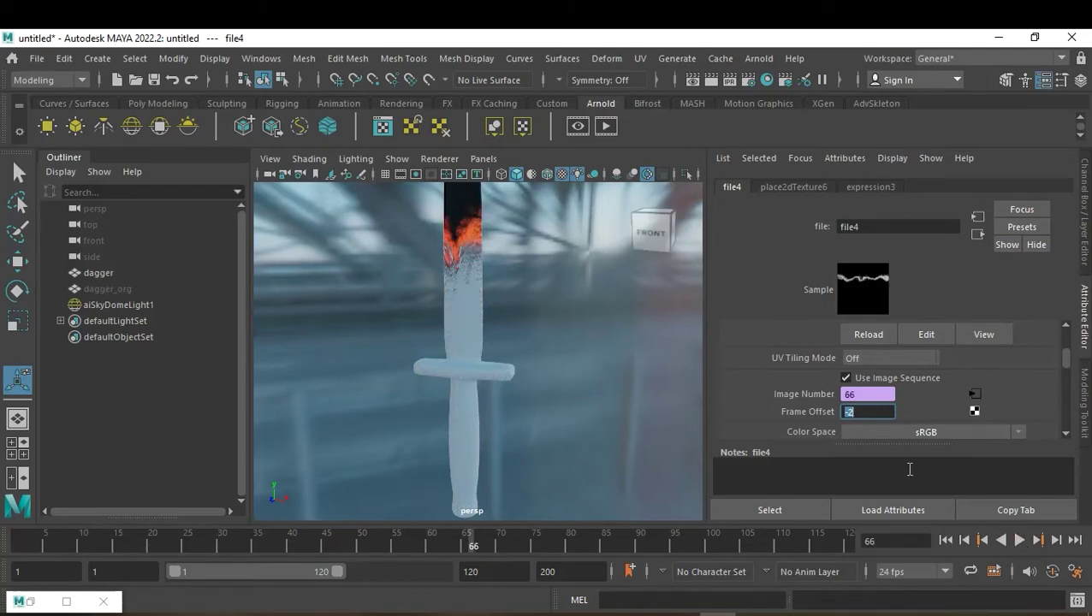
mouse_move(544, 446)
left_mouse_down("alt")
mouse_move(269, 427)
mouse_move(517, 446)
left_mouse_up("alt")
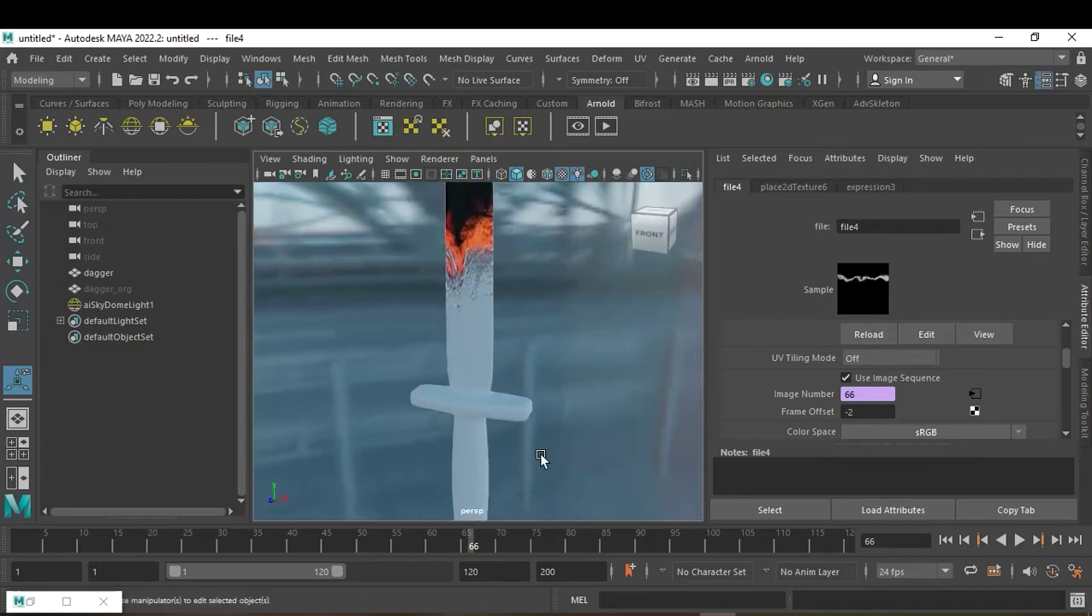
left_click_drag(529, 447, 537, 441, "alt")
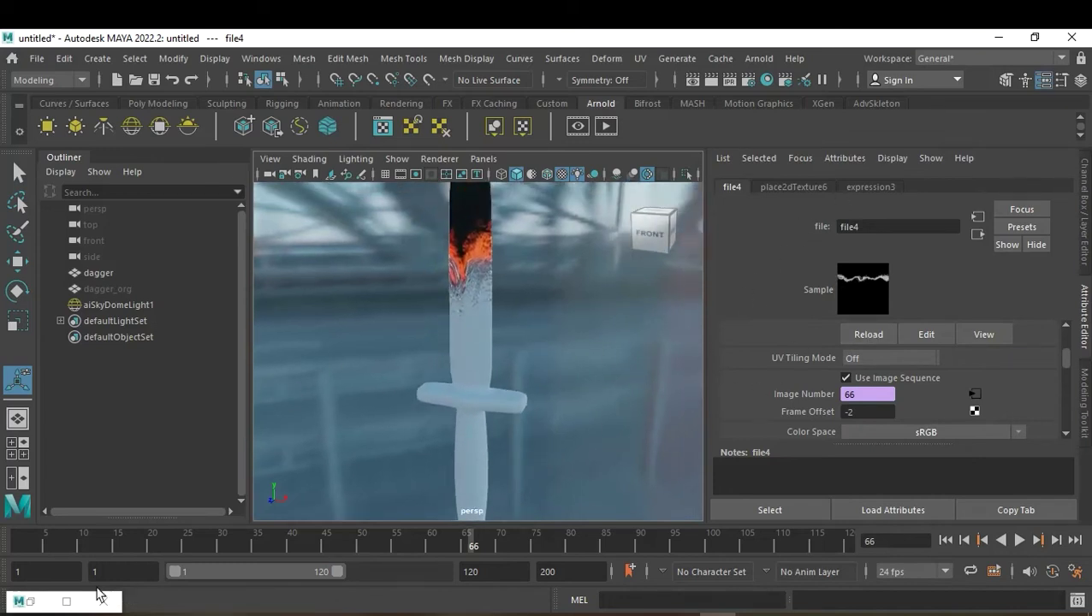
left_click(28, 601)
left_click(262, 591)
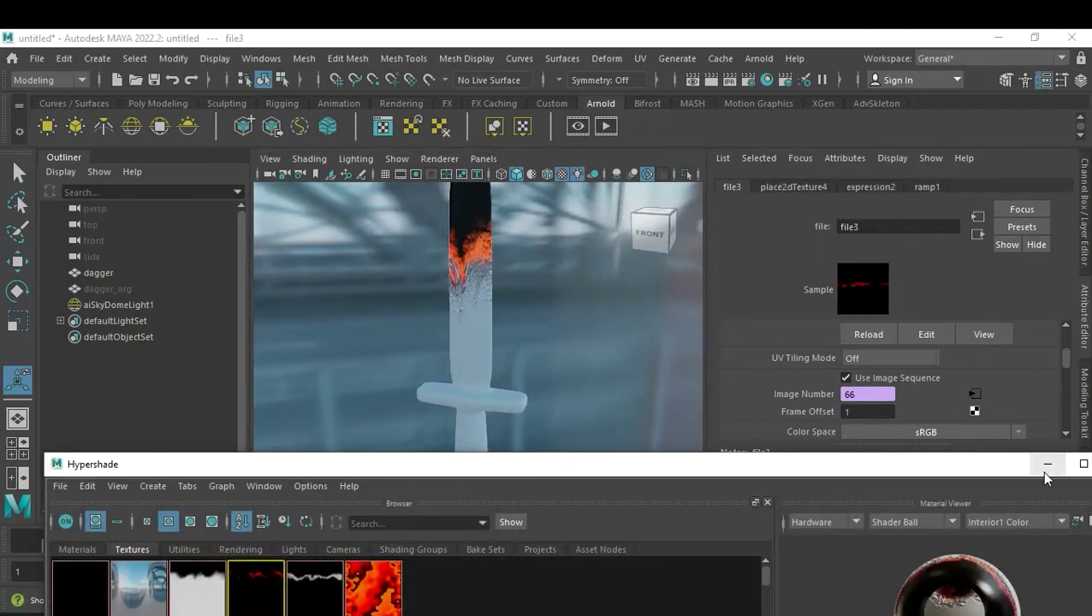
left_click(1046, 467)
scroll(959, 418, "down", 3)
scroll(956, 421, "down", 2)
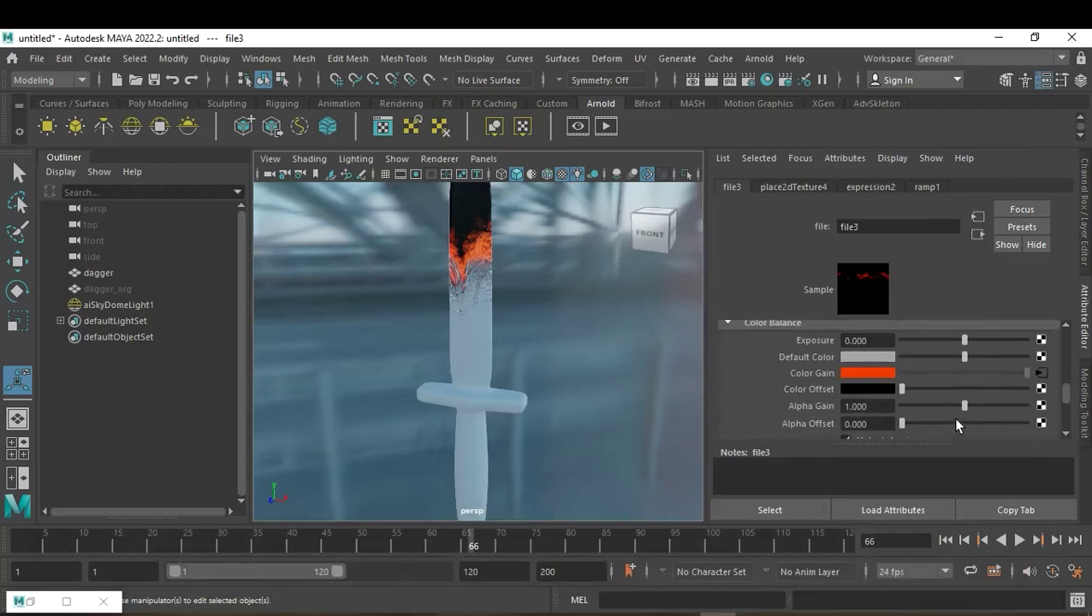
Raise file3's exposure to about 2.7, alpha gain to 1.221 and alpha offset to 0.481.
left_click_drag(965, 339, 997, 340)
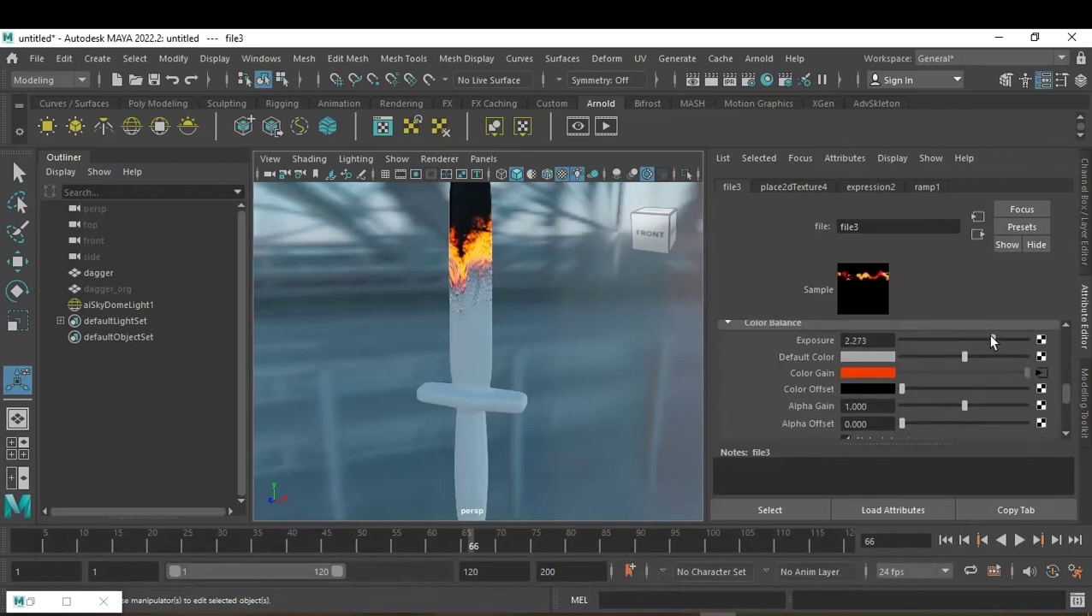
left_click_drag(965, 357, 958, 356)
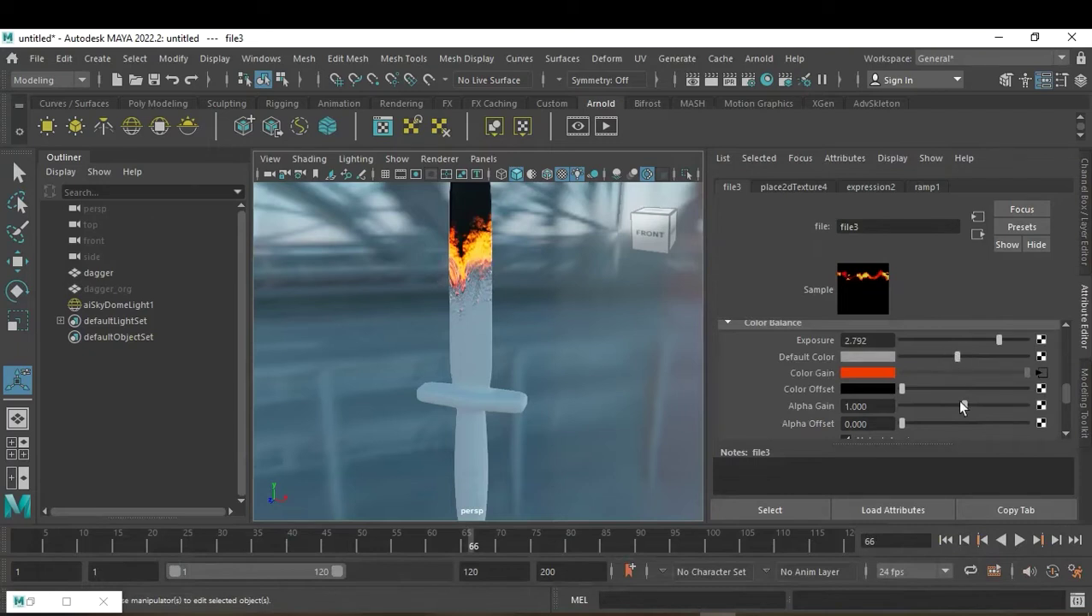
left_click_drag(960, 402, 976, 403)
left_click(932, 424)
mouse_move(1000, 340)
left_mouse_down()
mouse_move(1017, 342)
mouse_move(979, 336)
mouse_move(997, 342)
left_mouse_up()
mouse_move(566, 356)
left_mouse_down("alt")
mouse_move(495, 366)
mouse_move(659, 363)
mouse_move(619, 352)
mouse_move(500, 356)
mouse_move(507, 370)
mouse_move(490, 371)
left_mouse_up("alt")
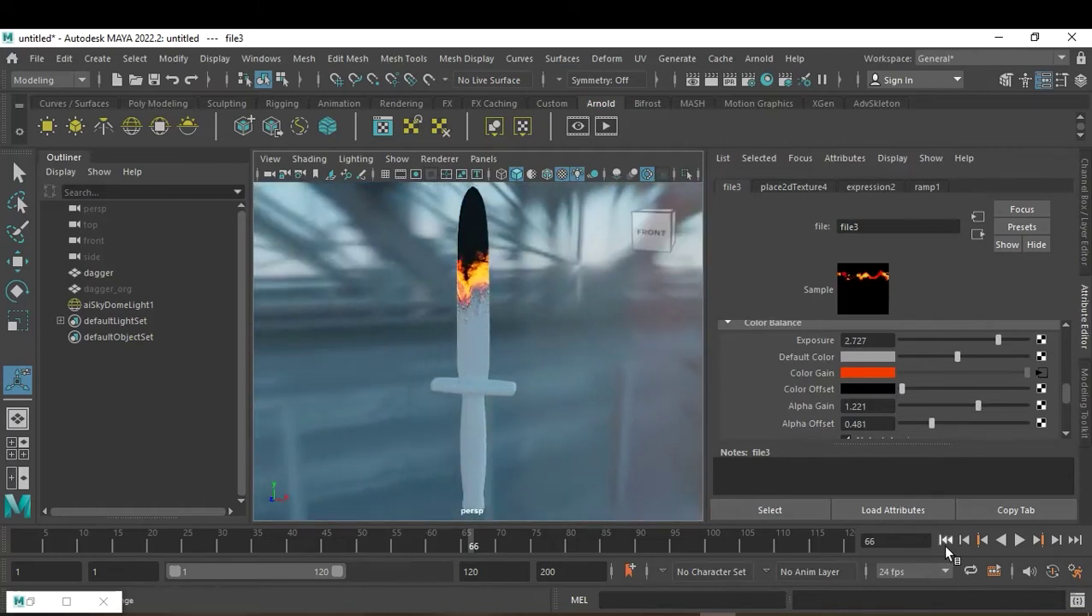
left_click(116, 273)
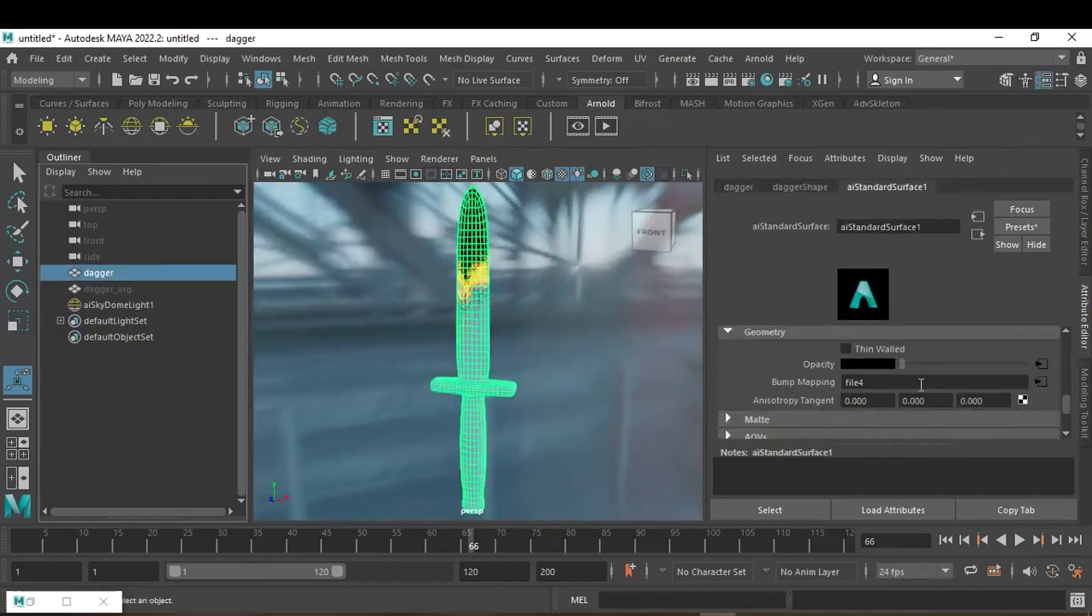
Switch the viewport renderer to Arnold with the dagger's aiStandardSurface1 in view.
scroll(915, 383, "up", 2)
scroll(922, 385, "up", 3)
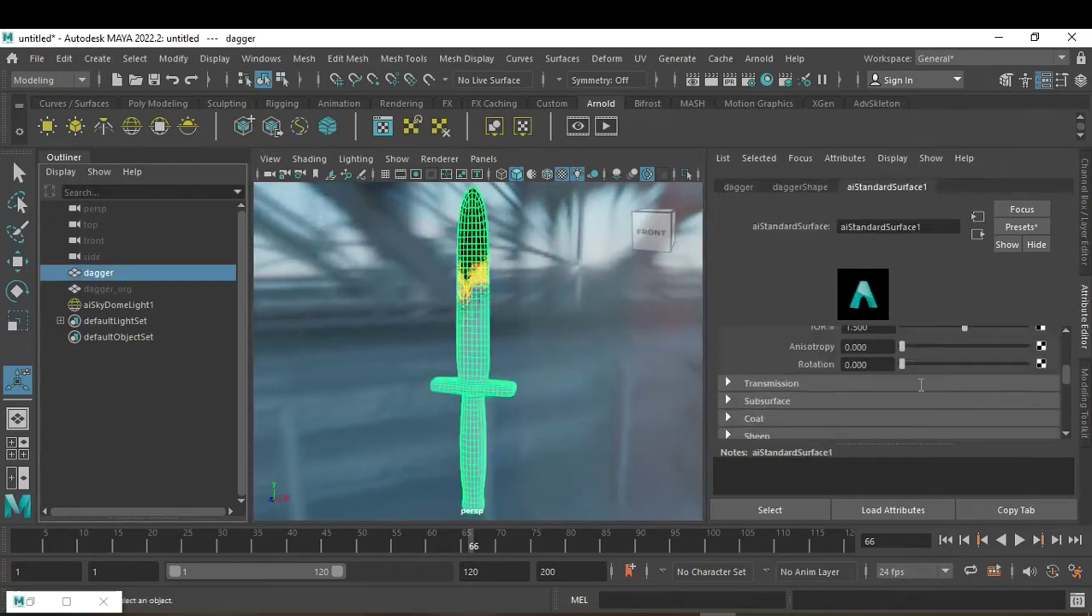
scroll(921, 385, "up", 3)
scroll(921, 386, "up", 3)
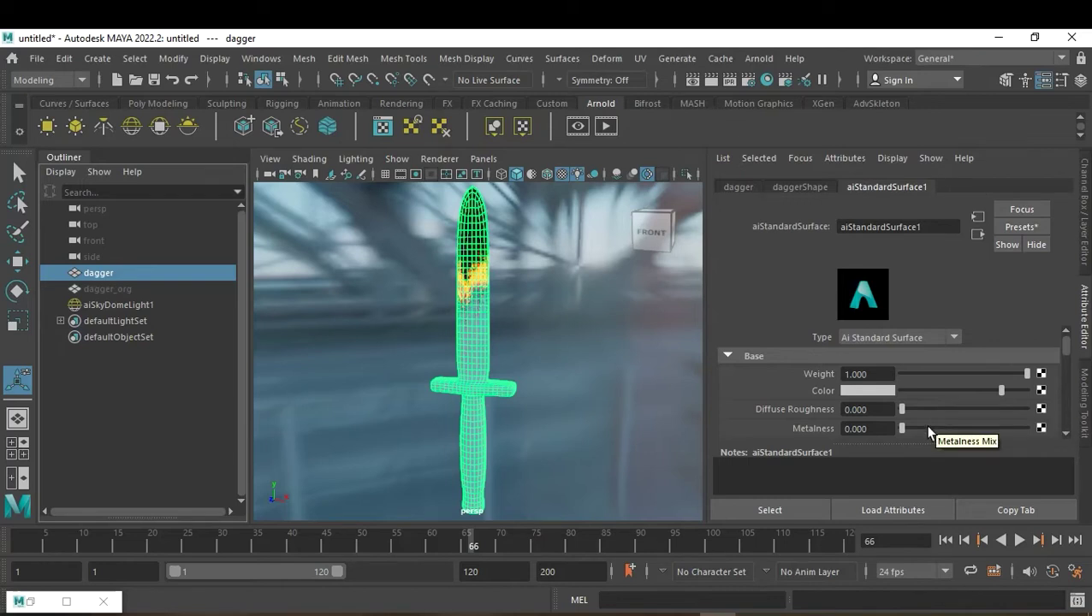
scroll(941, 401, "down", 2)
scroll(941, 401, "down", 2)
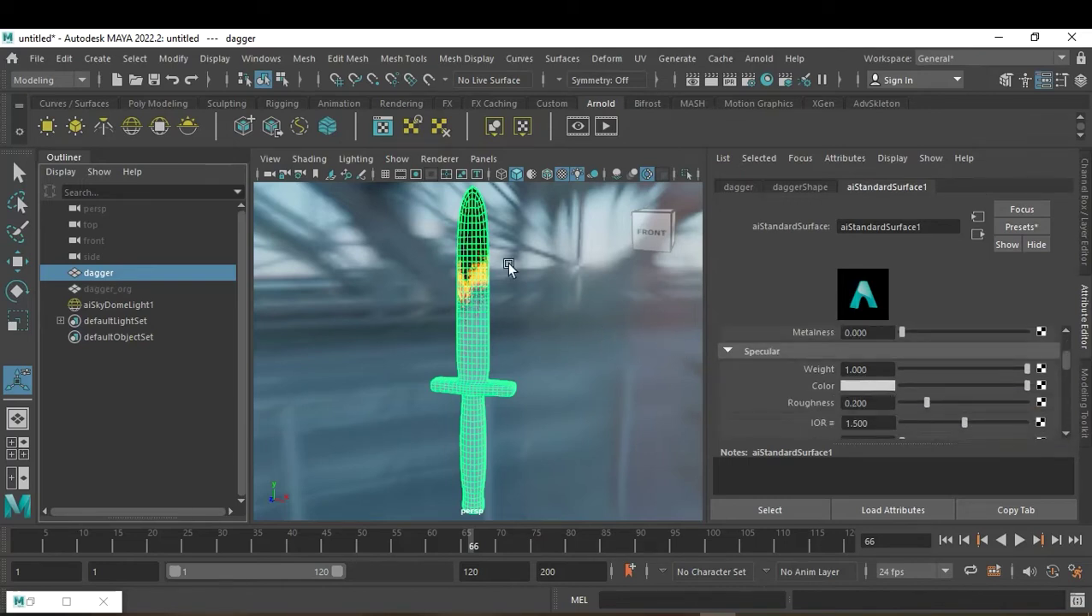
left_click(440, 158)
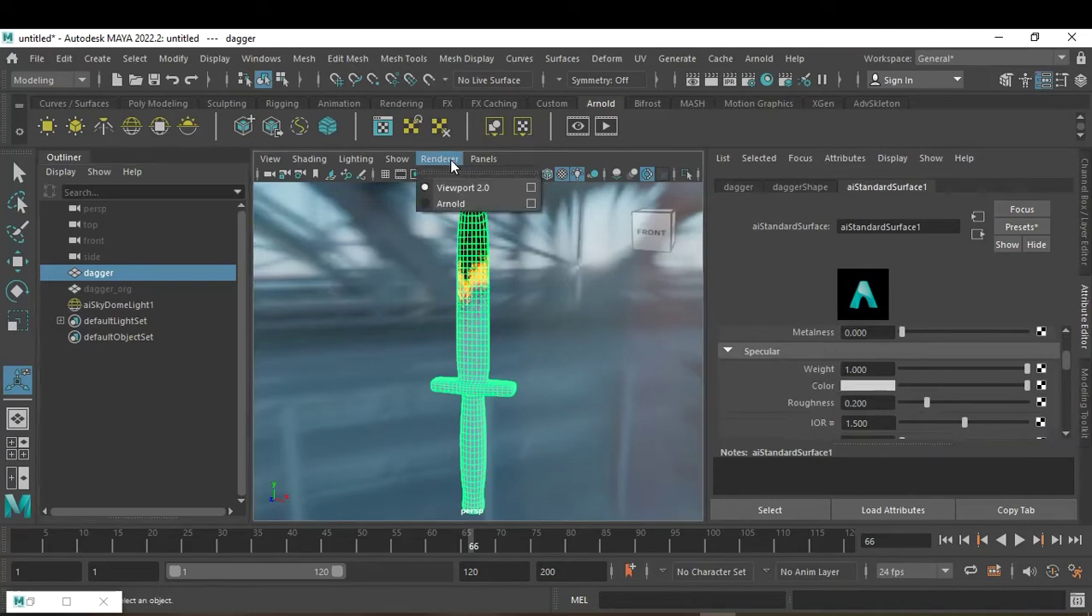
left_click(452, 203)
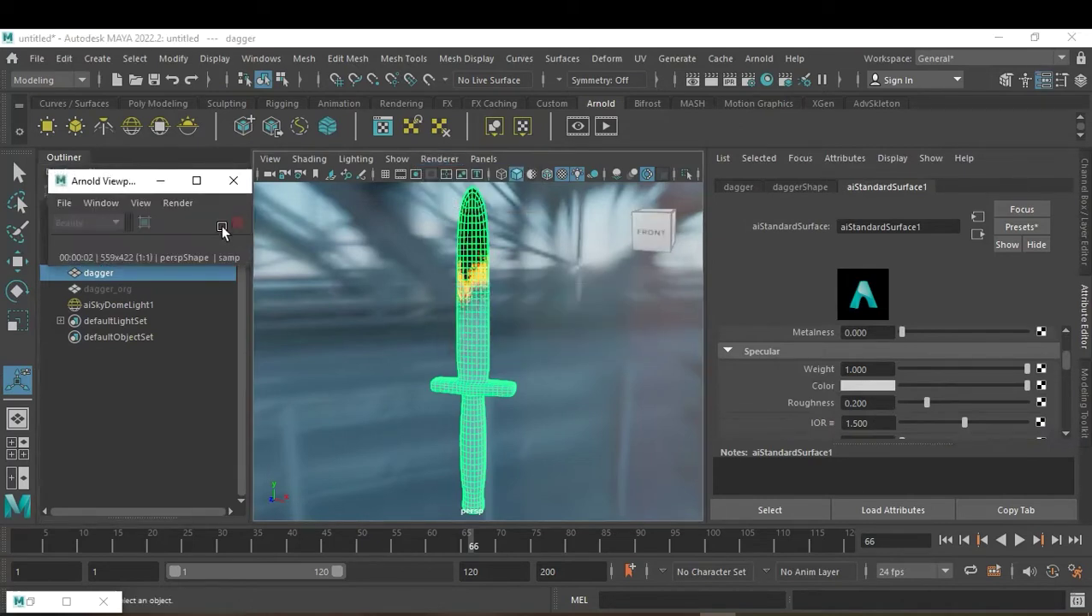
List Materials in Hypershade, apply aiStandardSurface1 to the dagger, and restart then stop the render.
left_click(170, 395)
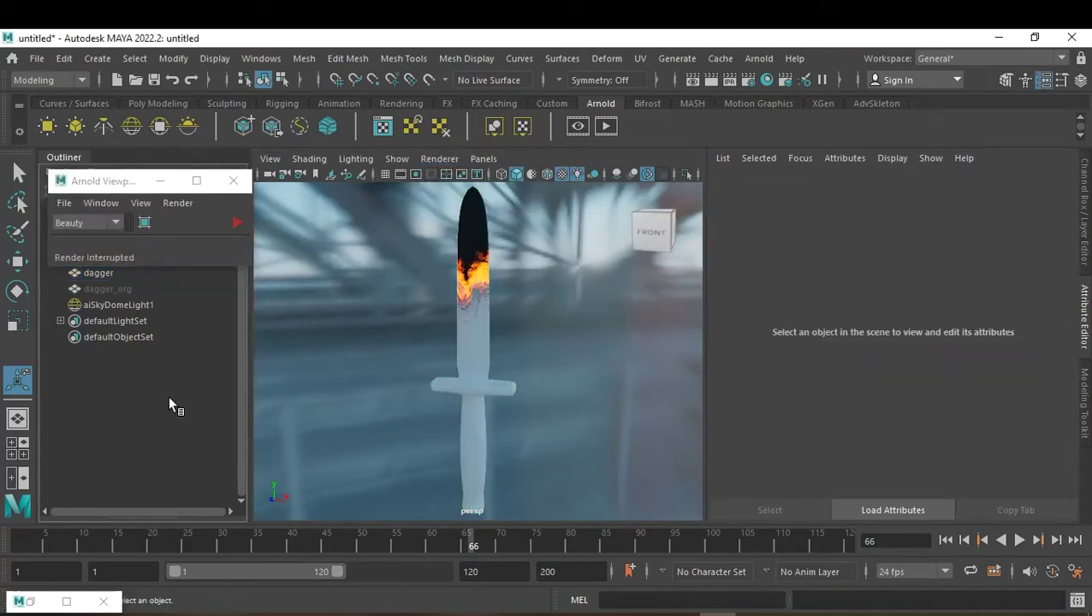
left_click(30, 601)
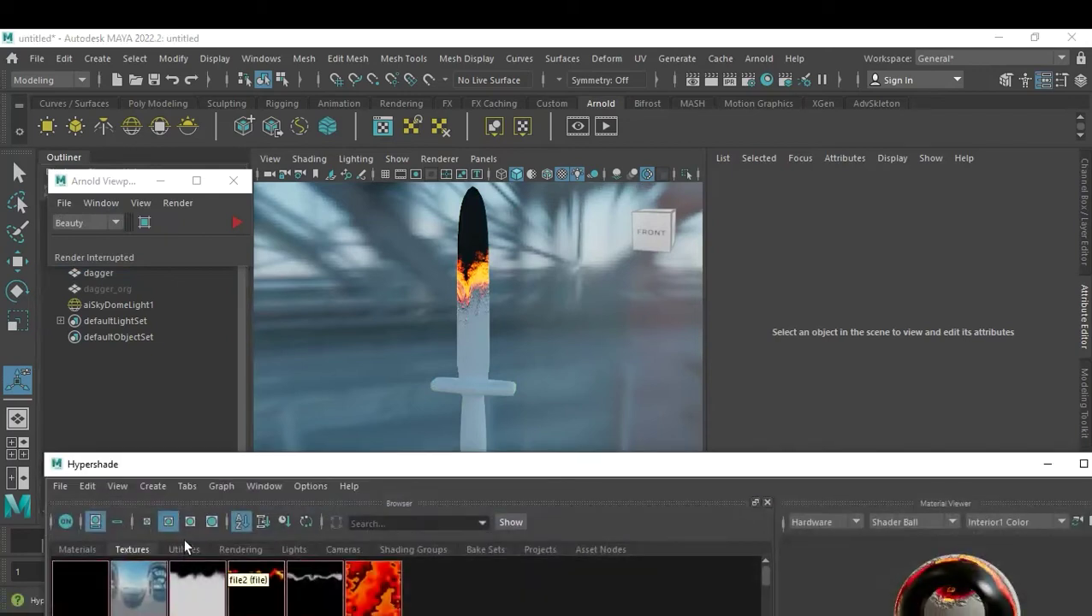
left_click(74, 551)
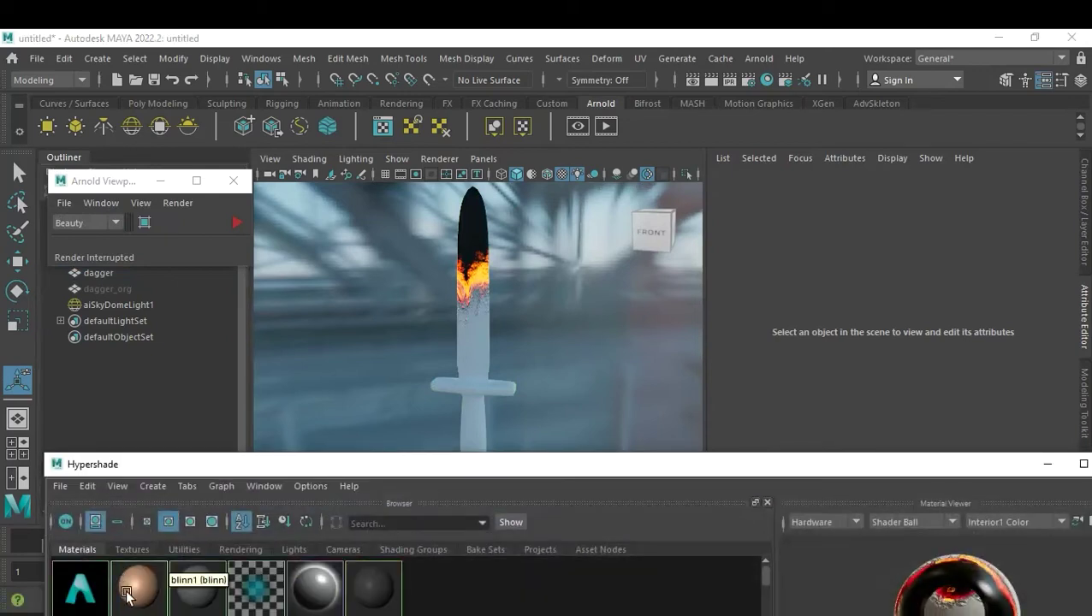
middle_click_drag(91, 599, 353, 282)
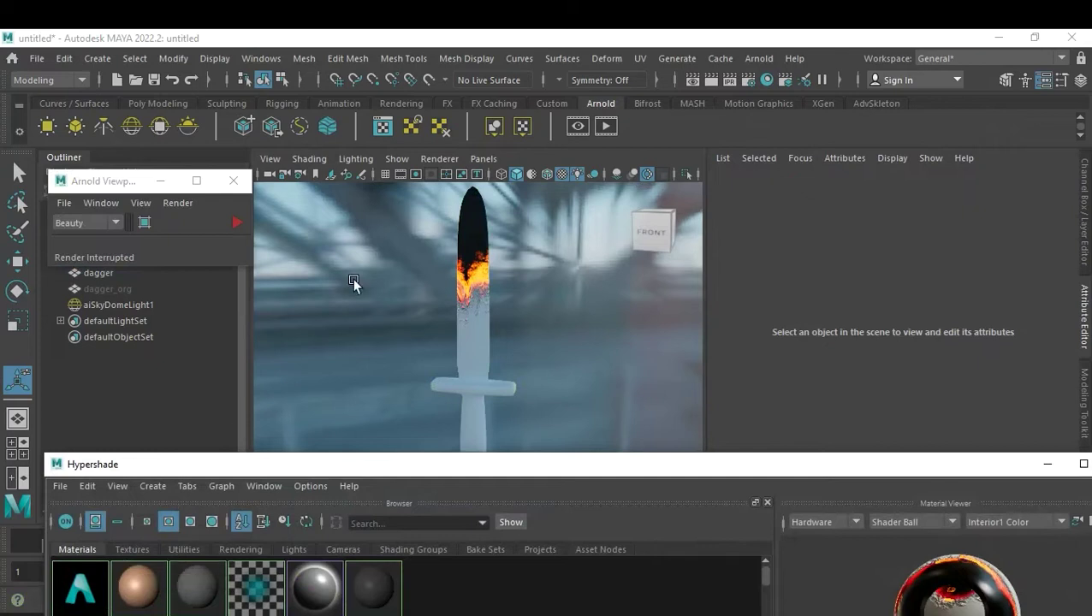
left_click(237, 222)
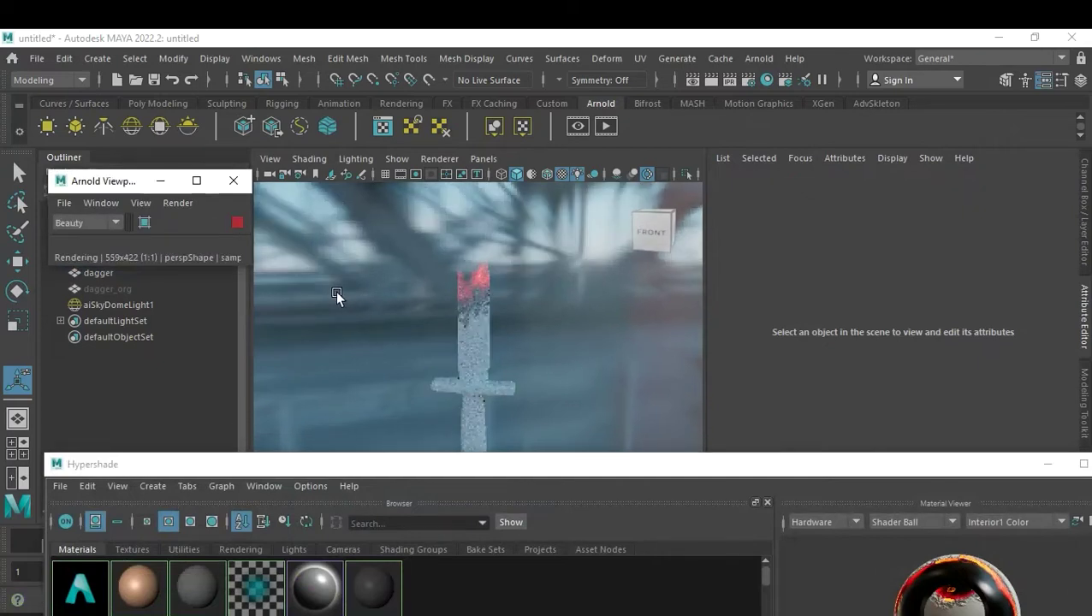
left_click(237, 223)
key("ctrl+s")
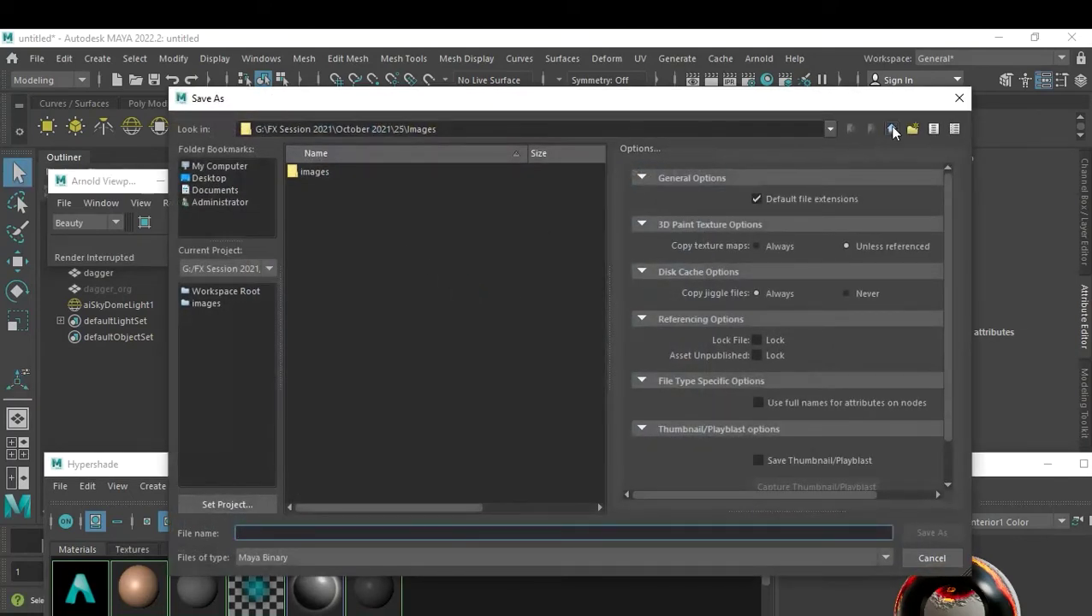
Create folder 28 under October 2021 and save the scene there as 28-10-2021_A.mb.
left_click(236, 506)
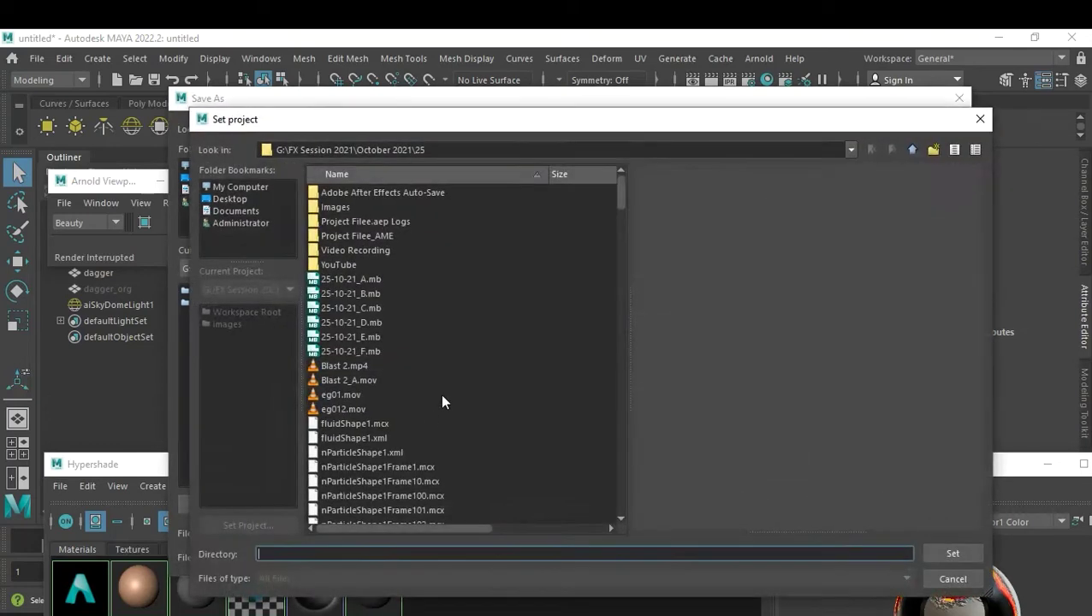
left_click(914, 151)
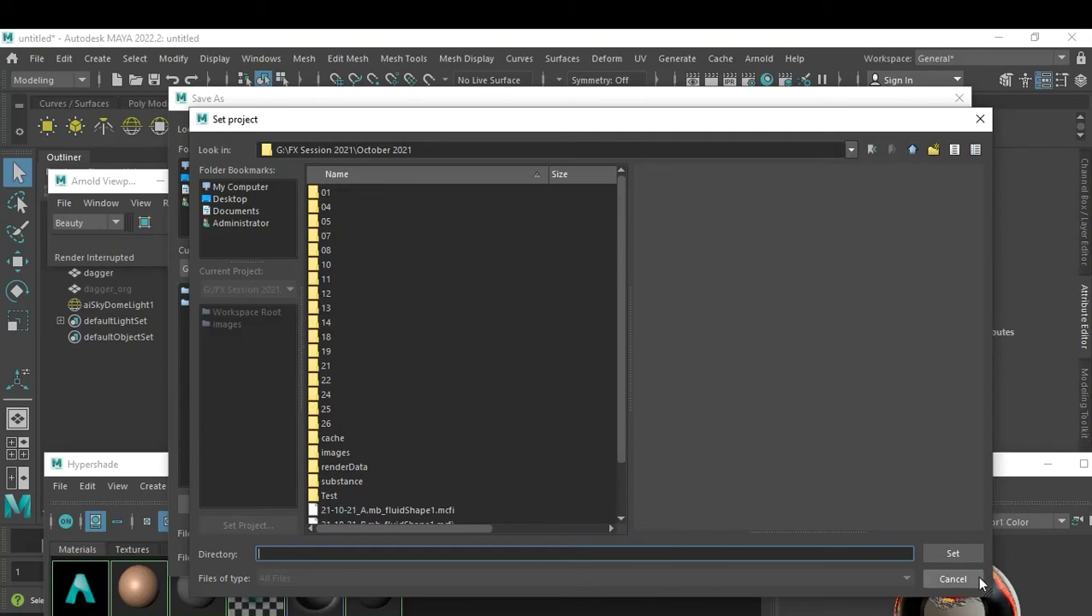
left_click(960, 563)
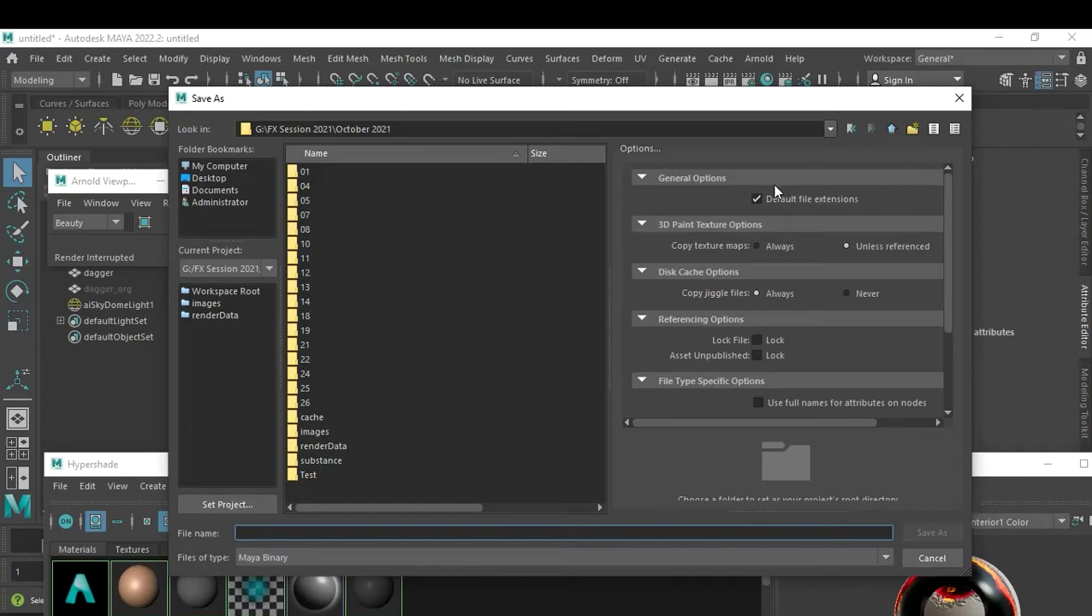
left_click(912, 130)
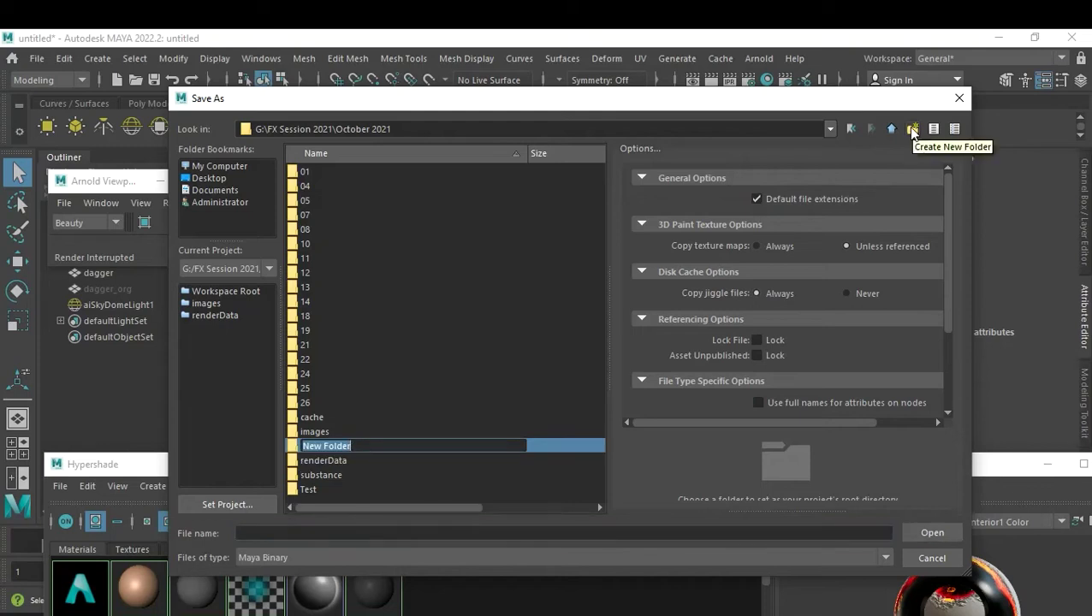
type("28")
key("Return")
key("Return")
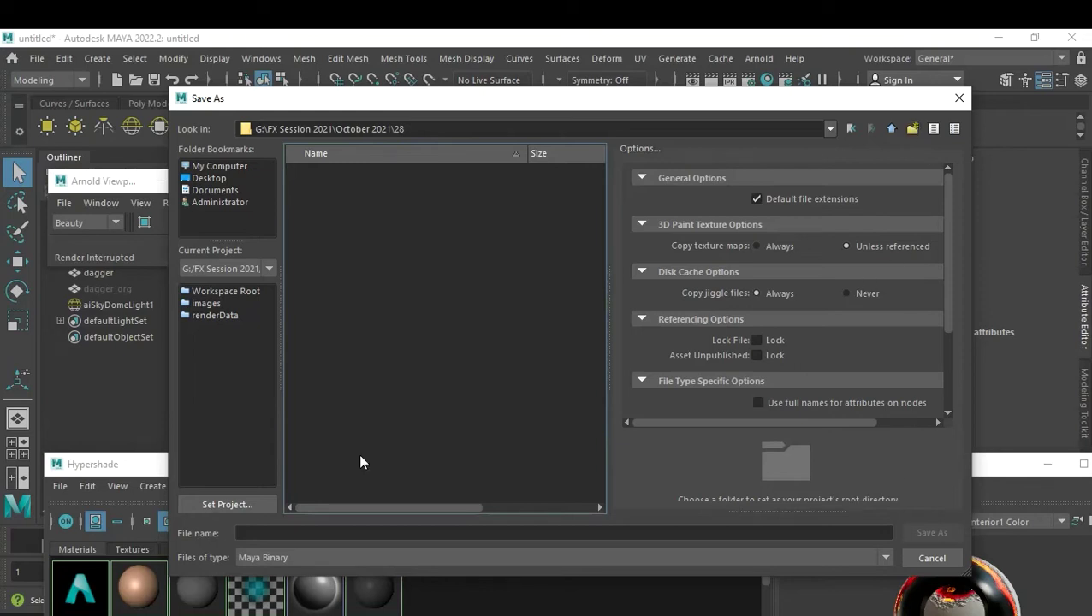
left_click(255, 532)
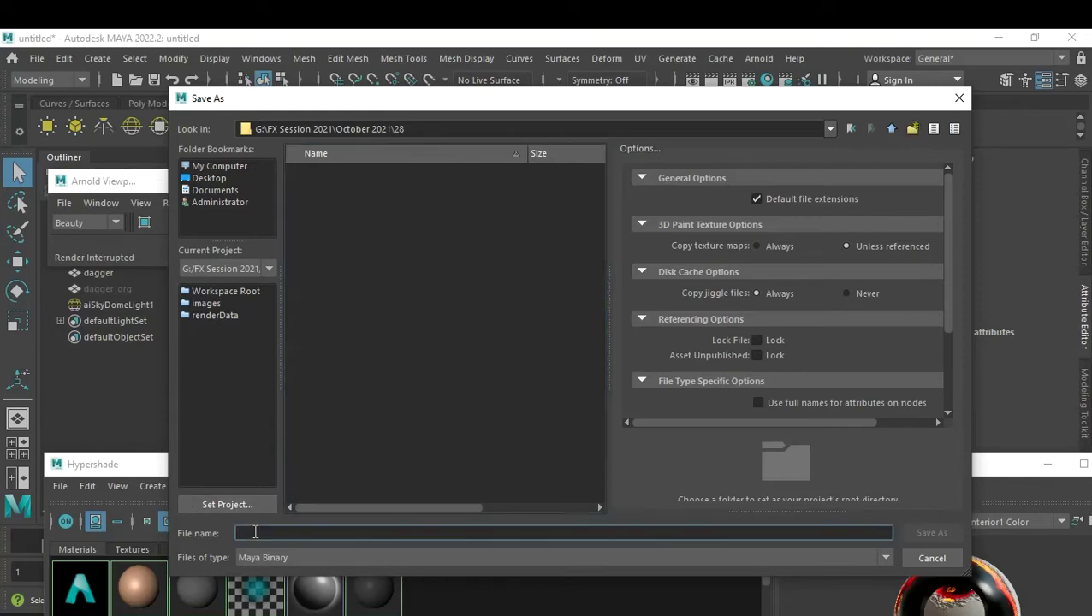
type("28-10")
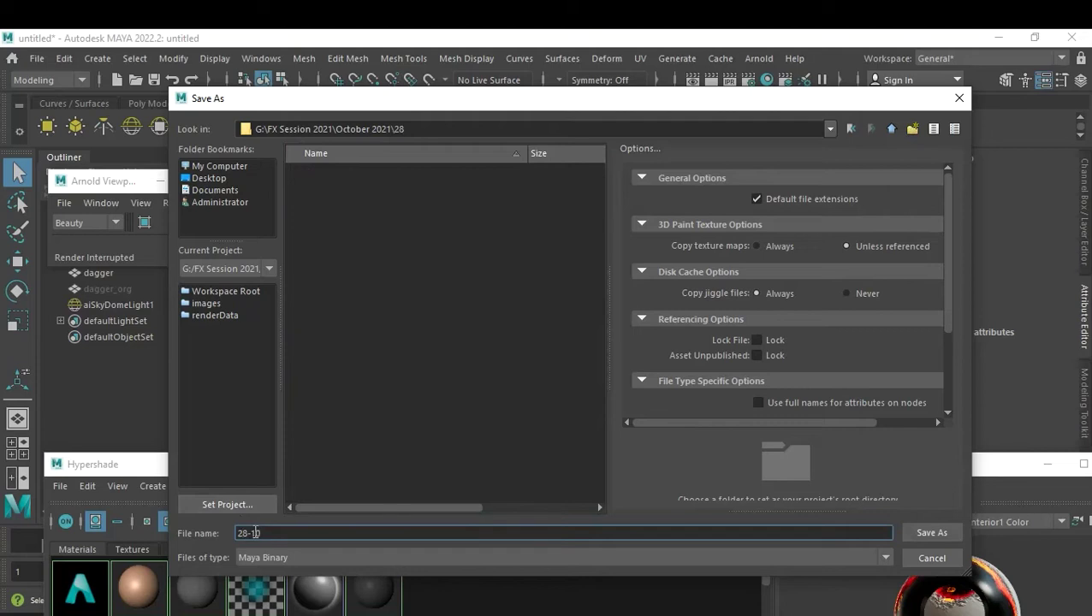
type("21_A")
key("Return")
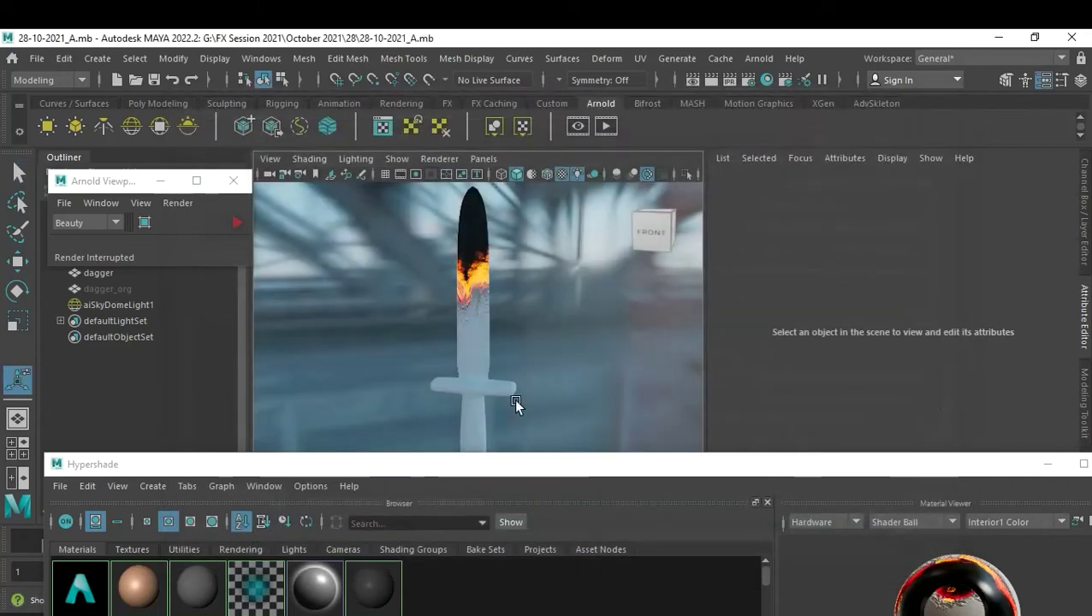
Save a second version of the scene as 28-10-2021_B.mb.
key("ctrl+shift+s")
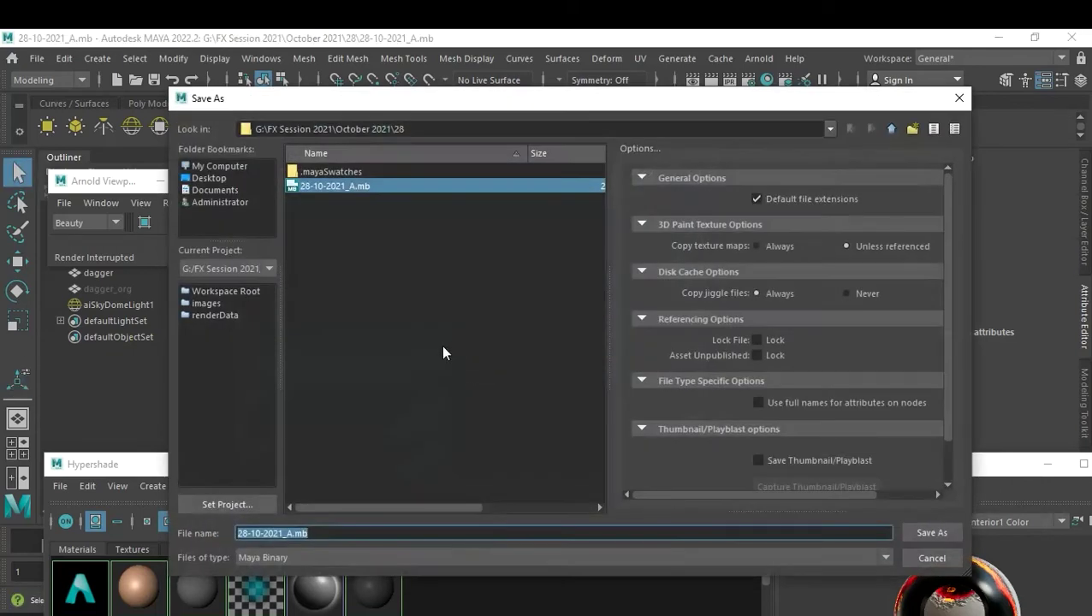
left_click_drag(288, 533, 353, 534)
type("B")
key("Return")
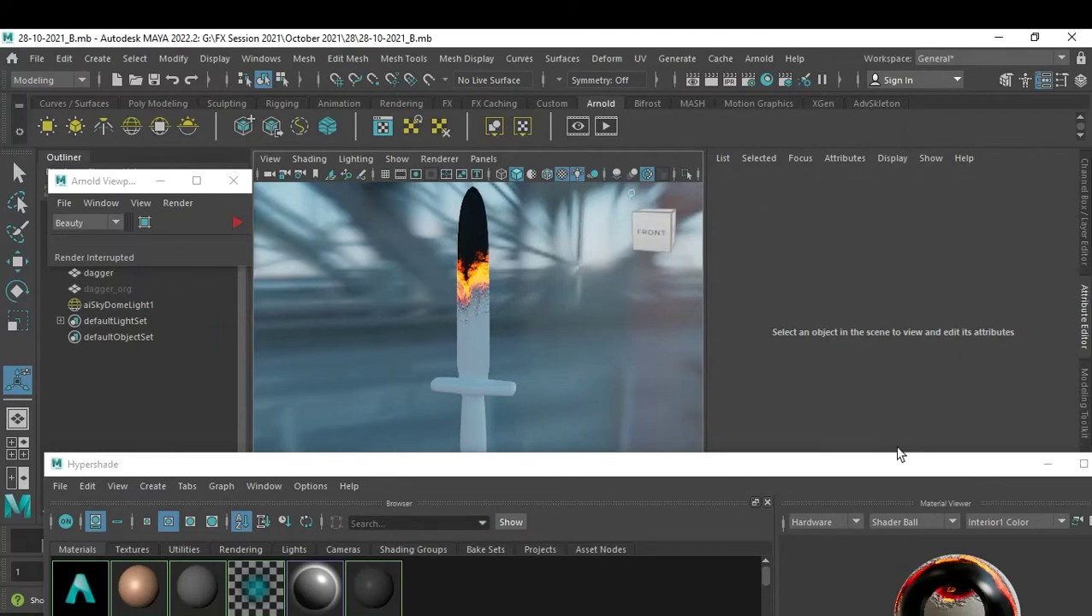
Replace the dagger's aiStandardSurface1 with the Chrome preset, giving Metalness 1.0.
left_click_drag(962, 468, 897, 459)
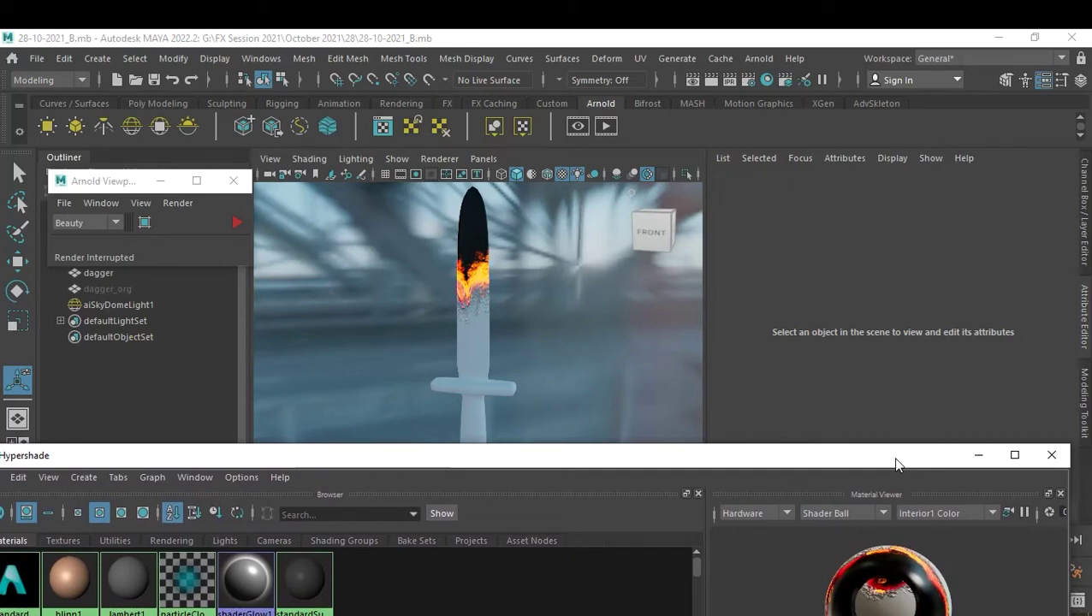
left_click(1052, 454)
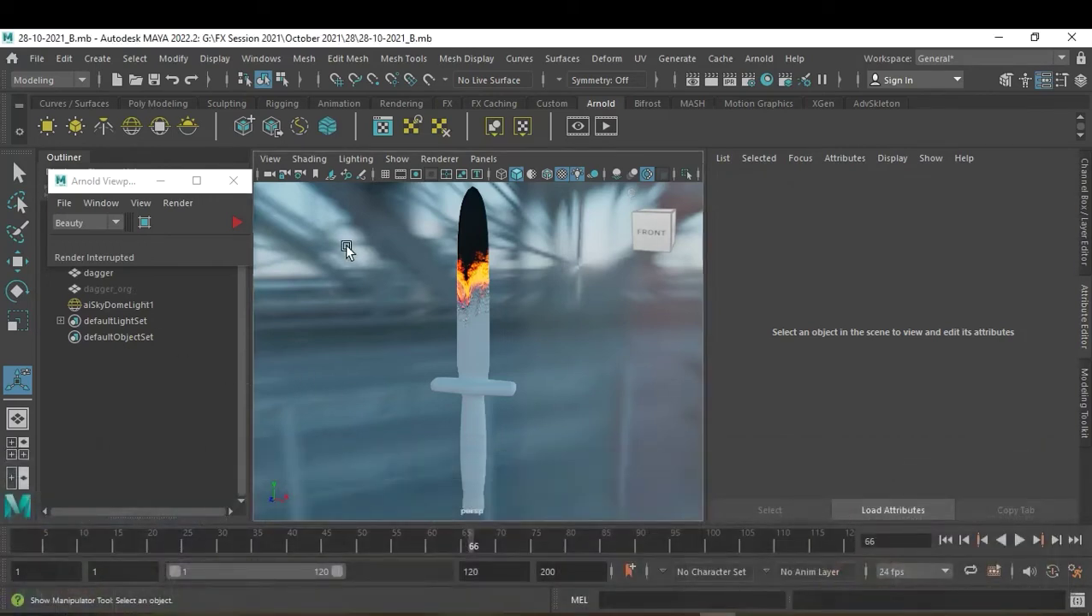
left_click(471, 327)
scroll(965, 411, "up", 2)
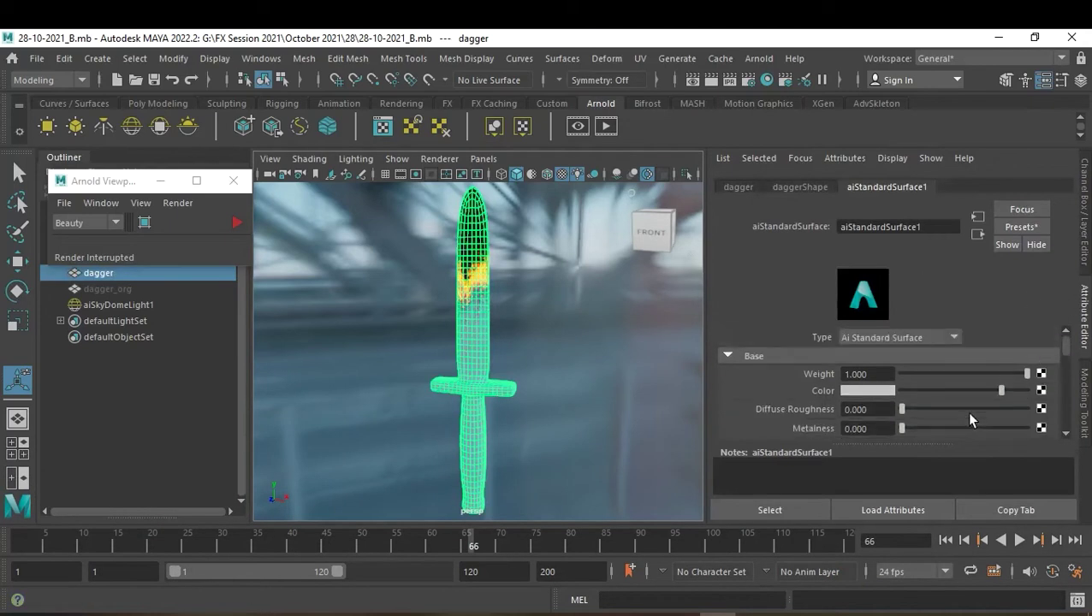
left_click(1013, 227)
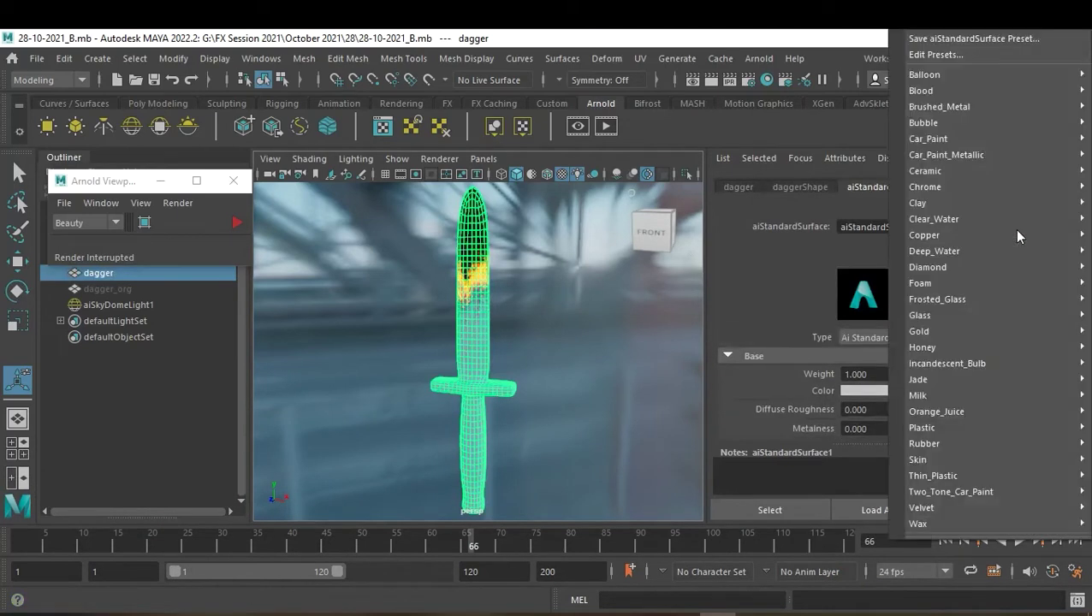
mouse_move(927, 170)
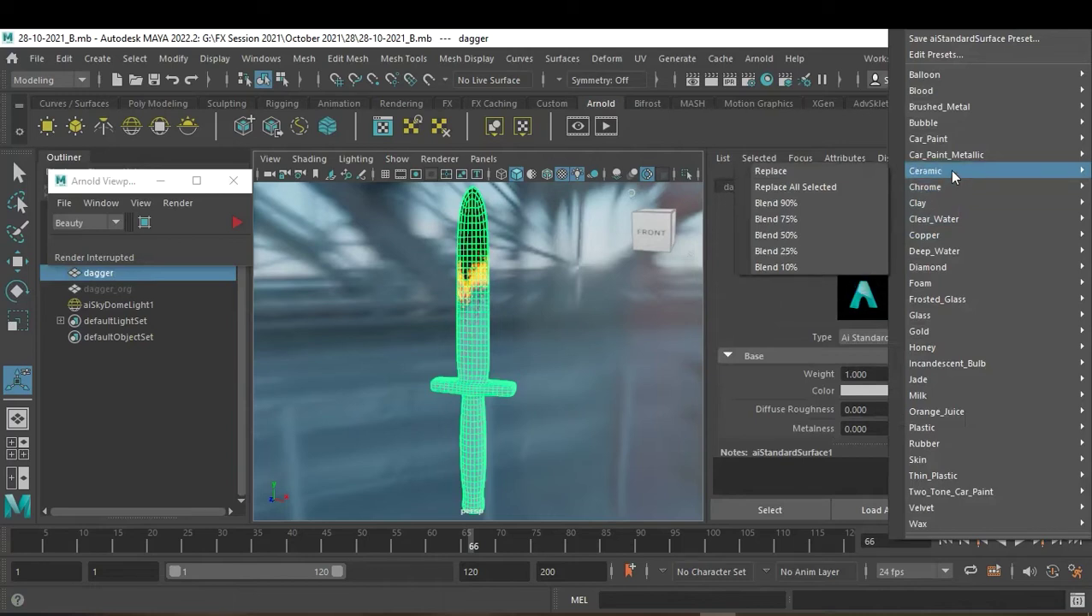
left_click(854, 186)
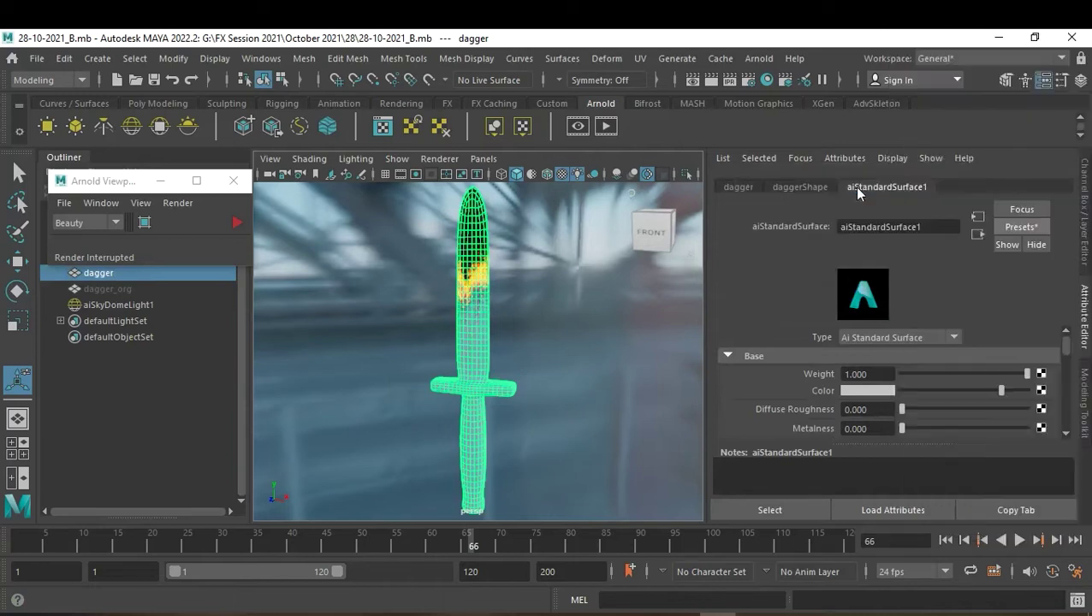
left_click(632, 304)
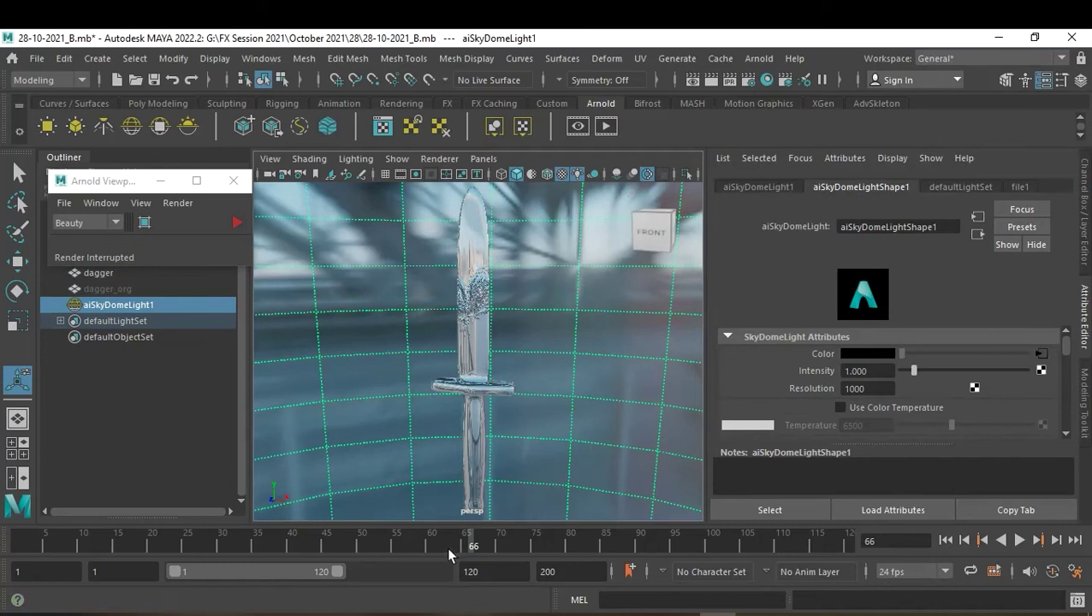
Run an interactive Arnold render while scrubbing to frames 72, 78 and back to 52, then close it.
key("alt+v")
left_click(96, 541)
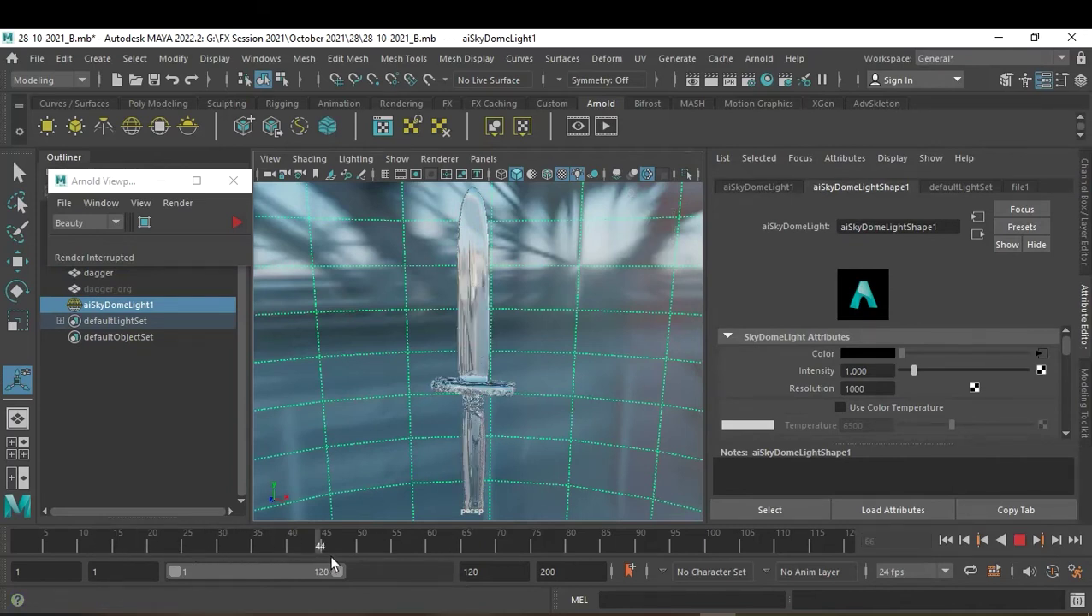
key("Escape")
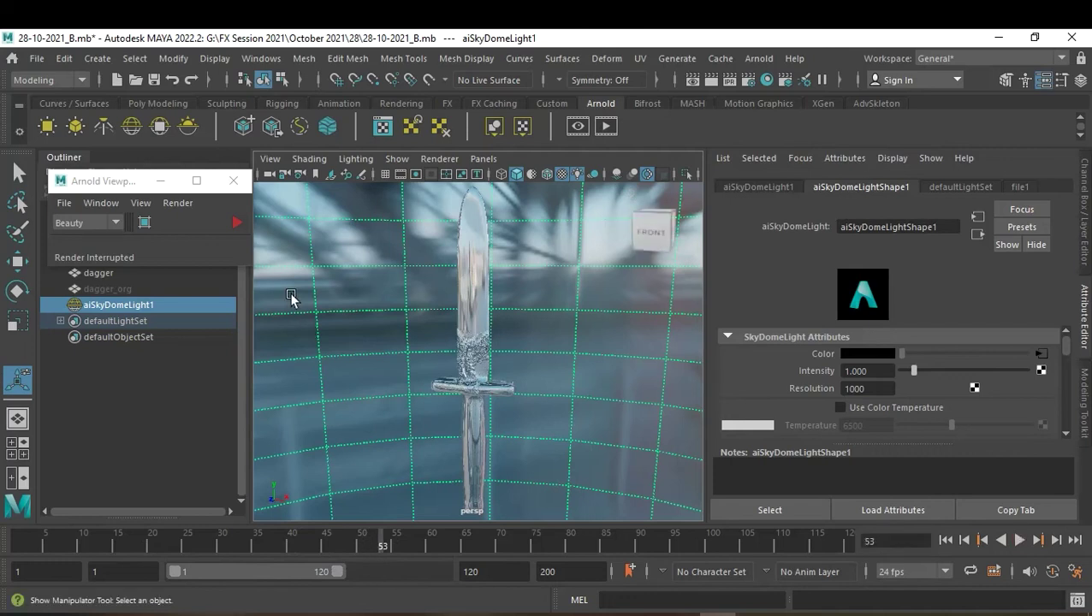
left_click(238, 224)
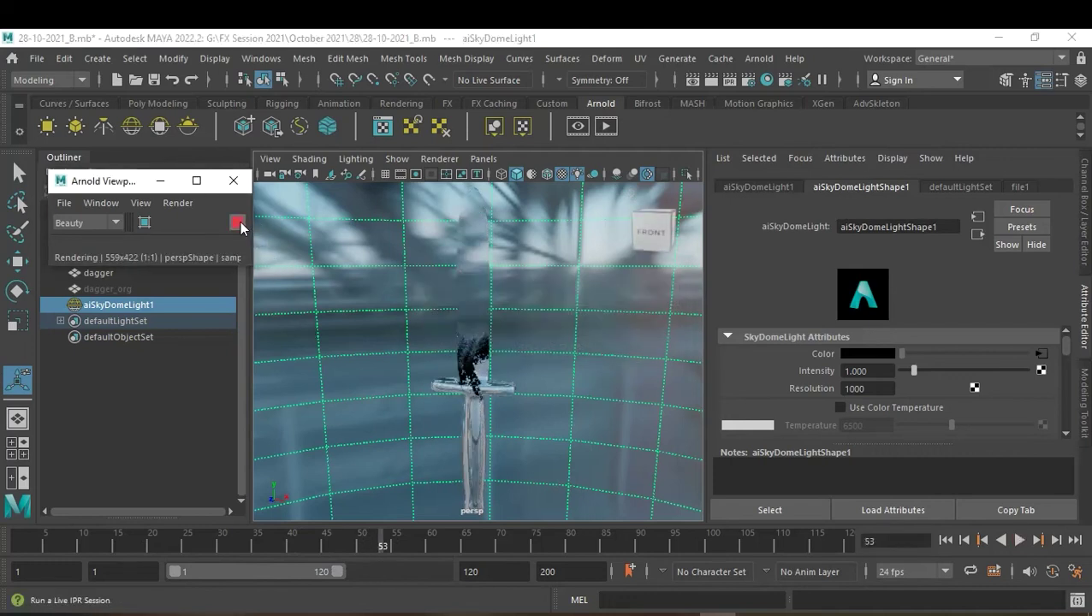
left_click_drag(386, 547, 404, 546)
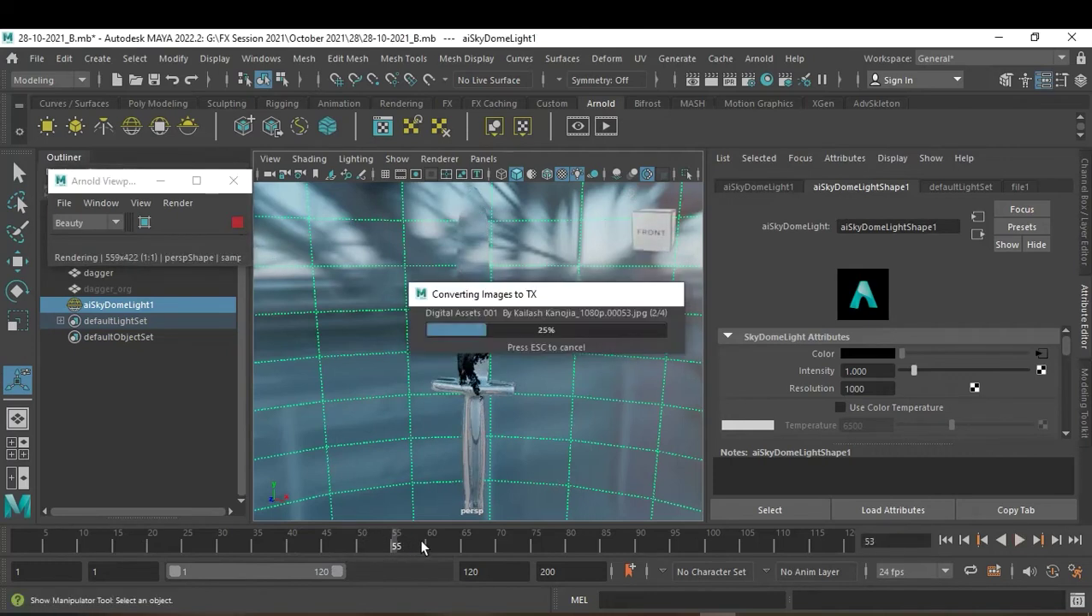
left_click(515, 545)
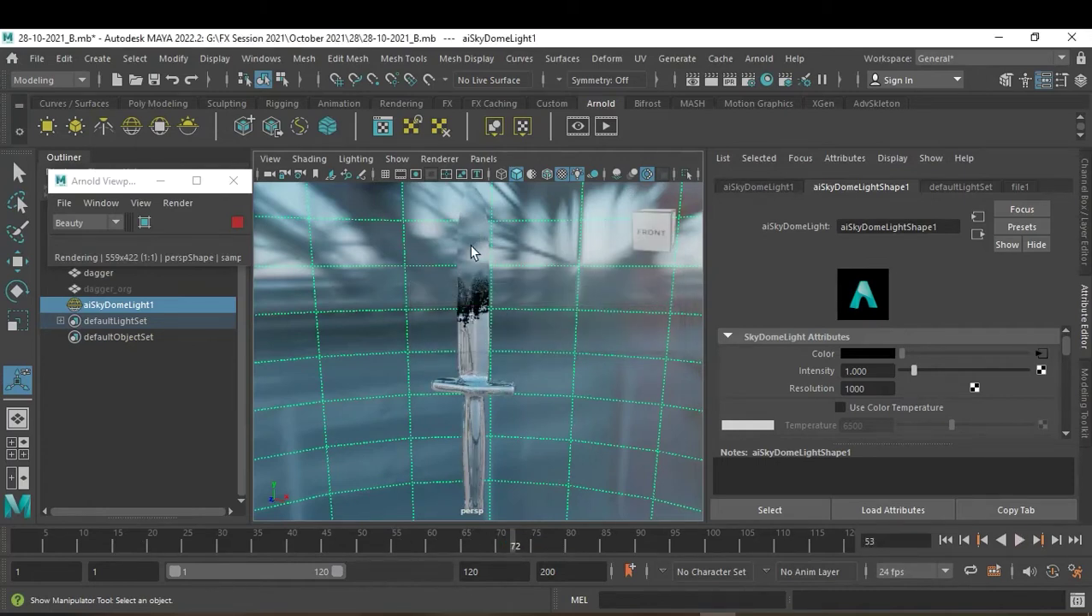
key("period")
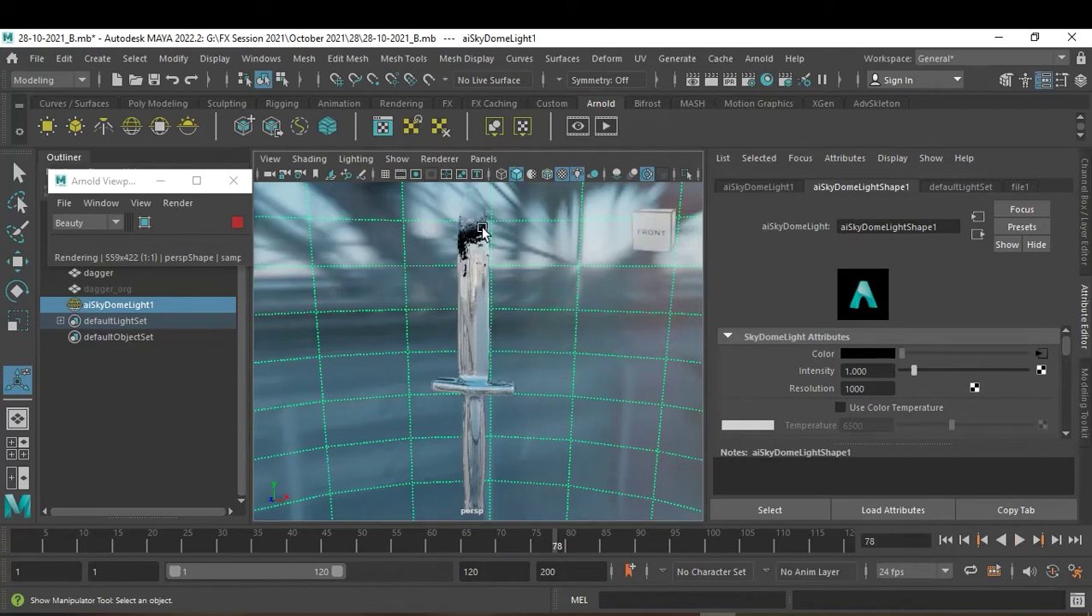
left_click(370, 541)
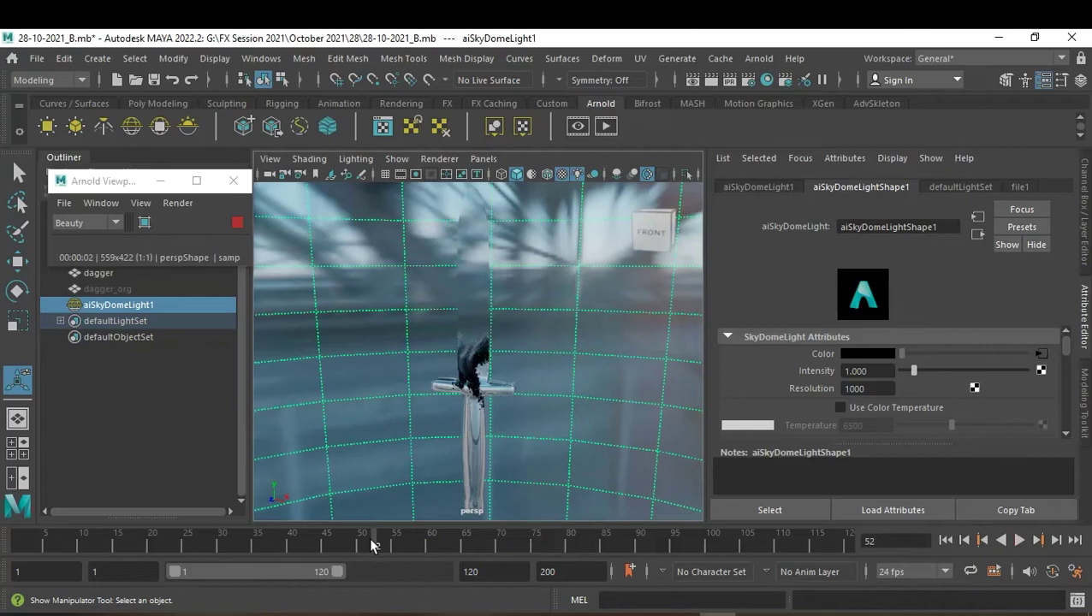
left_click(231, 225)
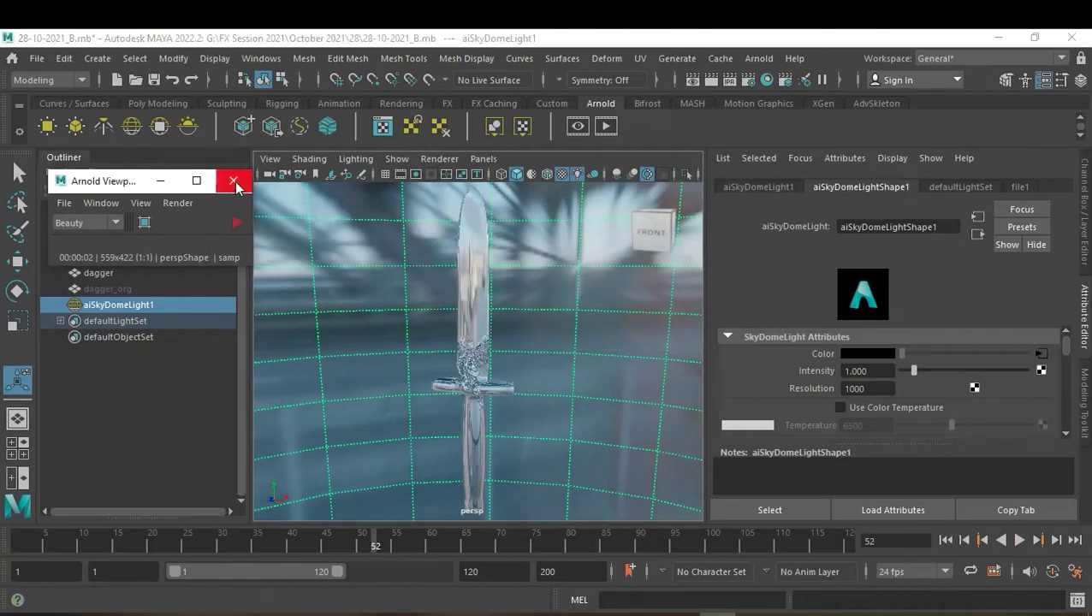
left_click(233, 181)
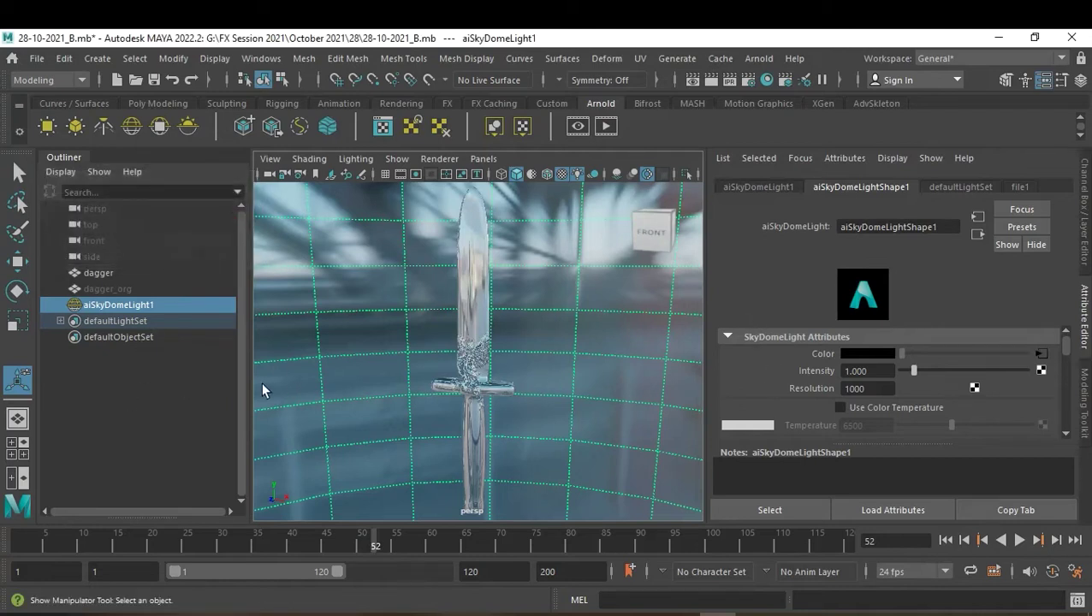
Set aiSkyDomeLight1's Camera visibility to 0.
left_click(148, 389)
left_click(141, 306)
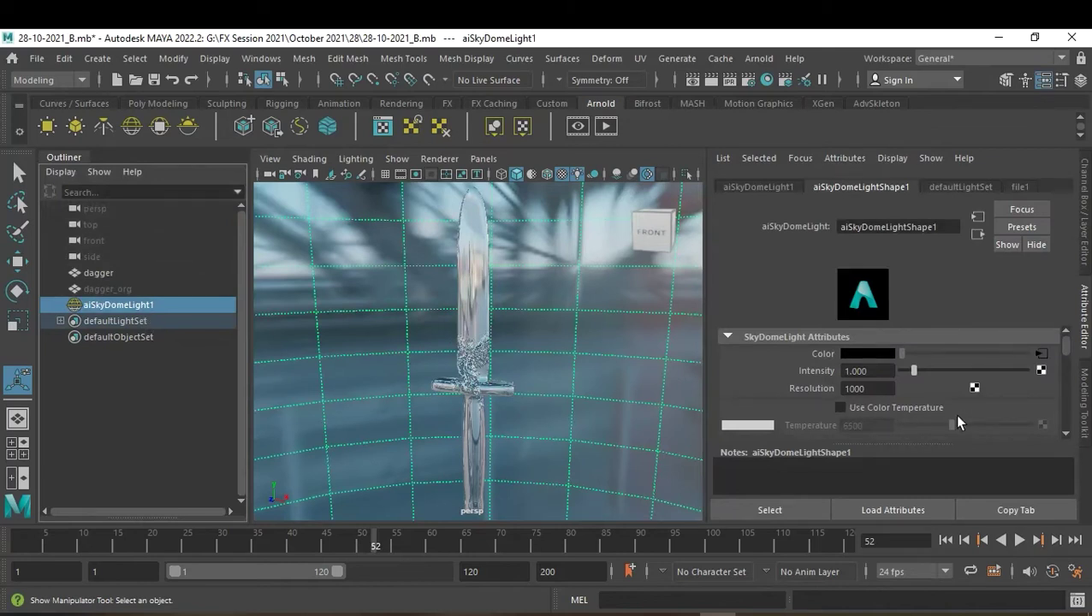
scroll(957, 418, "down", 1)
scroll(958, 418, "down", 1)
scroll(957, 418, "down", 1)
scroll(957, 419, "down", 1)
scroll(957, 420, "down", 1)
left_click_drag(941, 421, 893, 420)
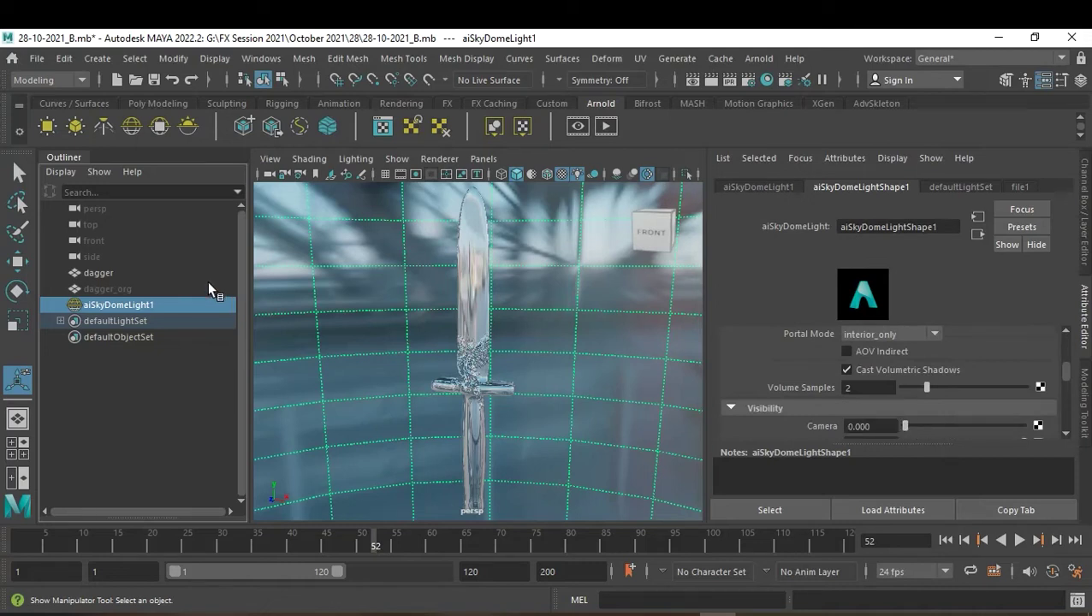
Hide lights in the viewport and clear the selection to show the dagger on black.
left_click(397, 159)
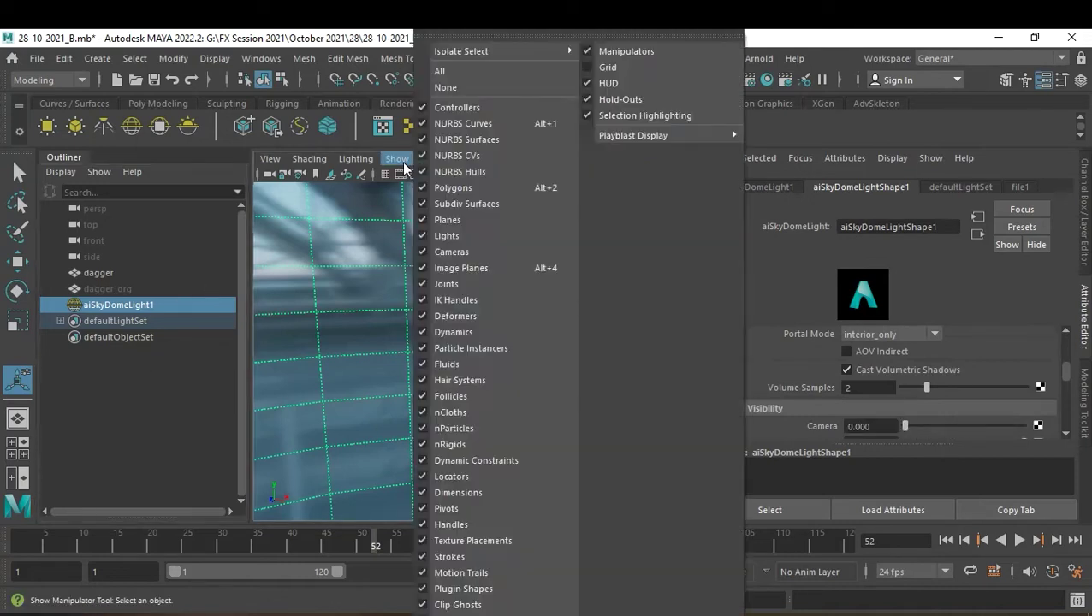
left_click(447, 236)
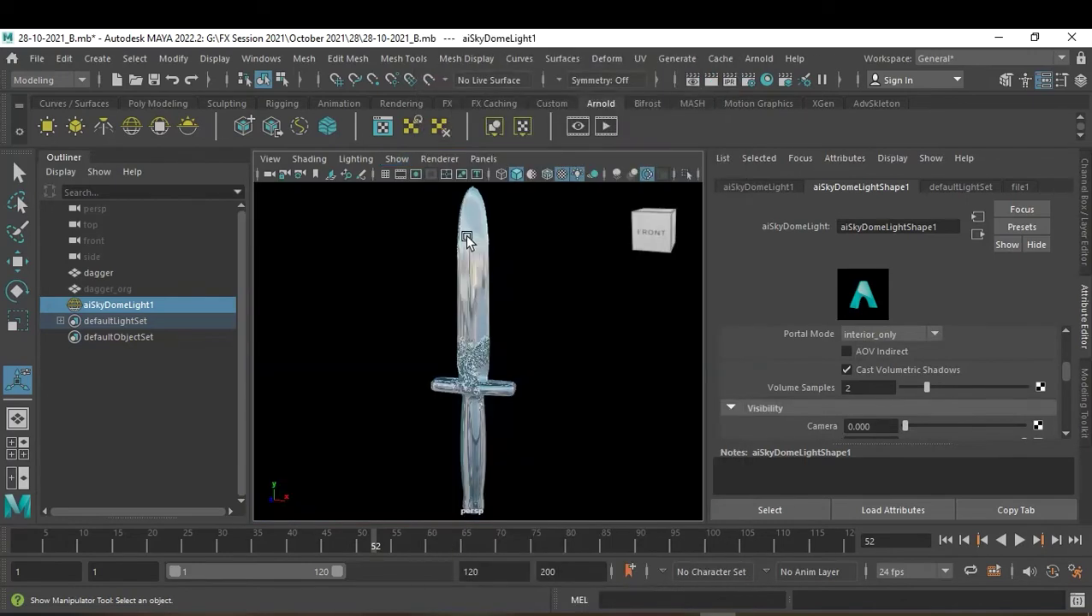
left_click(560, 419)
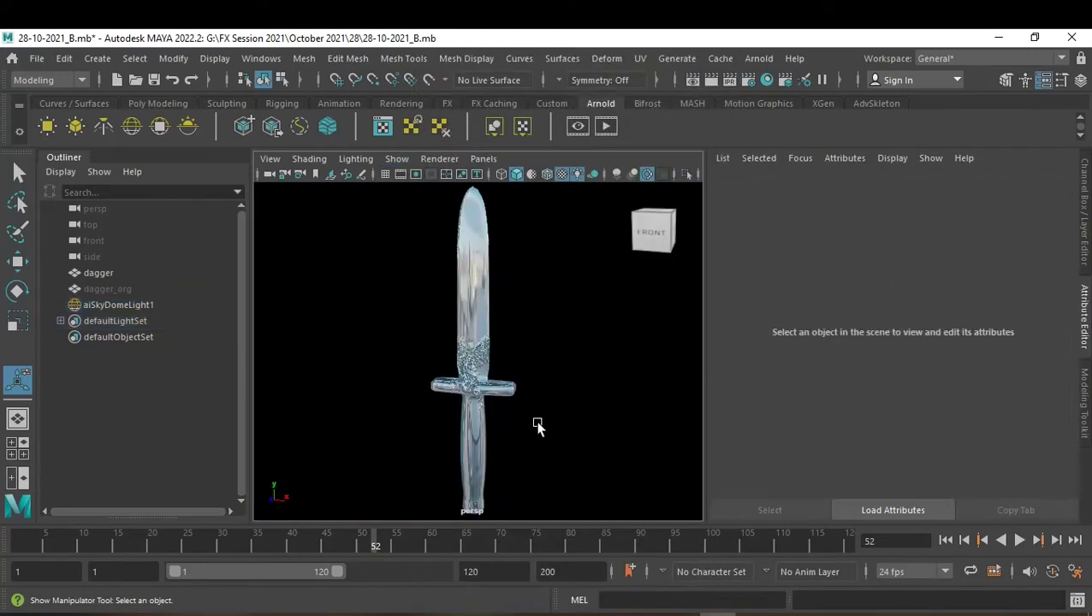
scroll(531, 416, "down", 2)
mouse_move(517, 409)
left_mouse_down("alt")
mouse_move(512, 397)
mouse_move(507, 414)
mouse_move(529, 420)
left_mouse_up("alt")
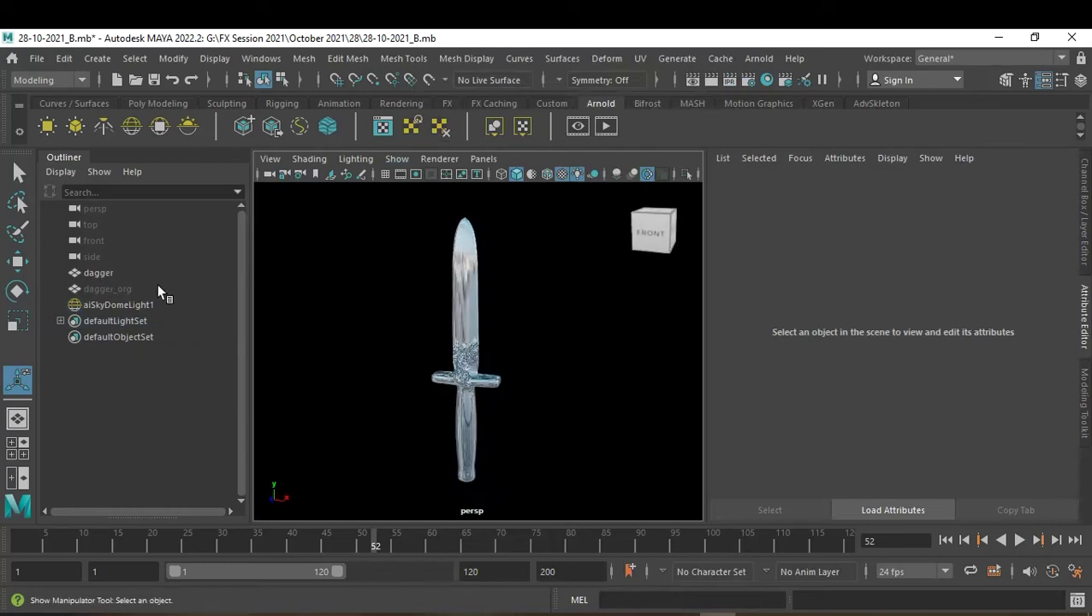
Inspect the file2 mask texture from aiStandardSurface1's Geometry section, then return to the material.
left_click(471, 278)
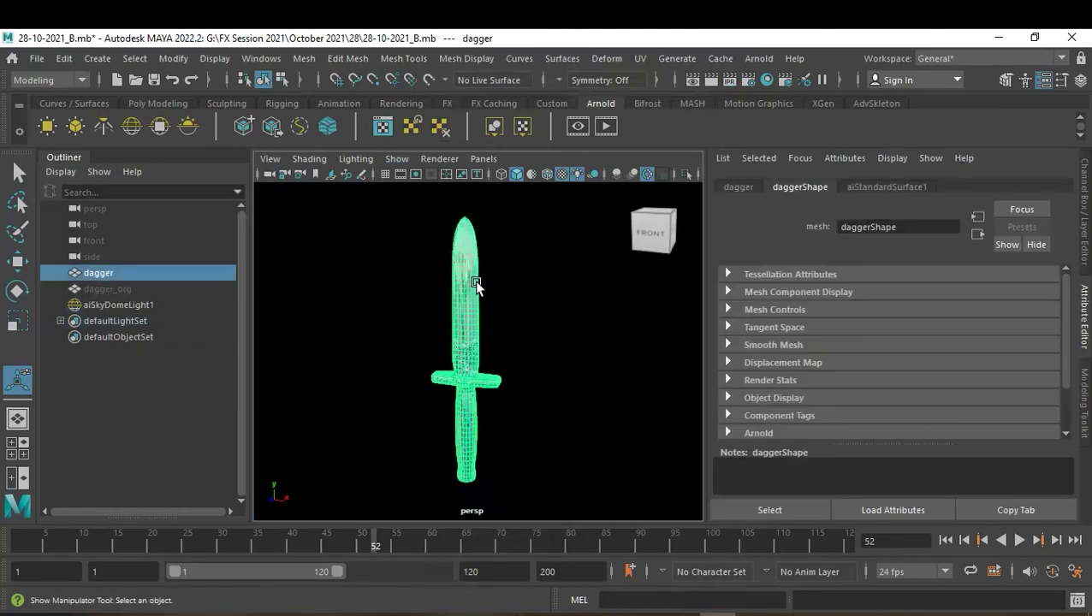
left_click(914, 187)
scroll(909, 378, "down", 5)
scroll(916, 378, "down", 5)
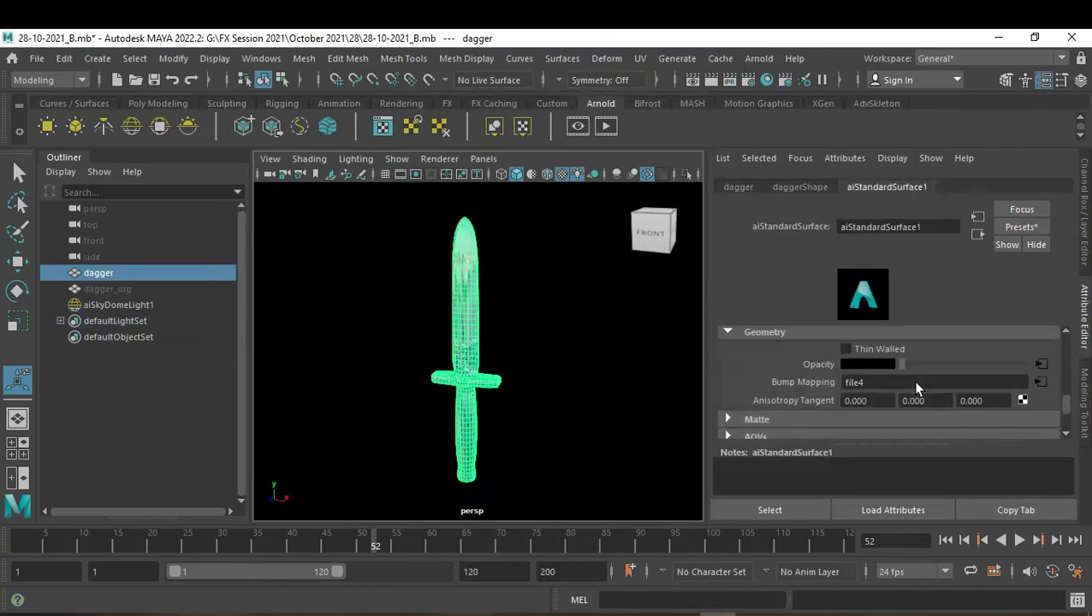
left_click(1040, 378)
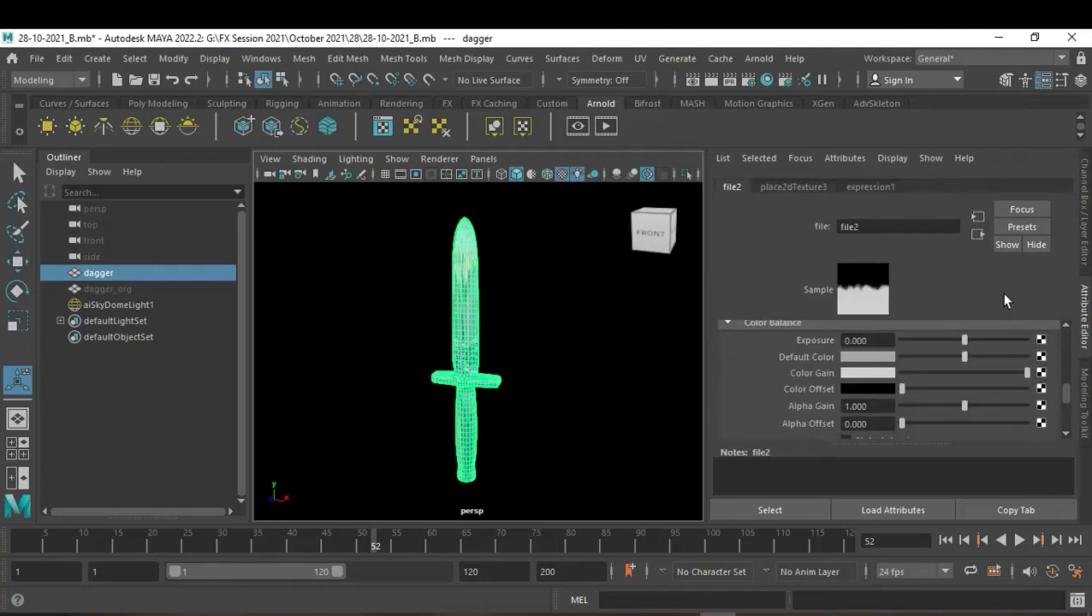
left_click(980, 235)
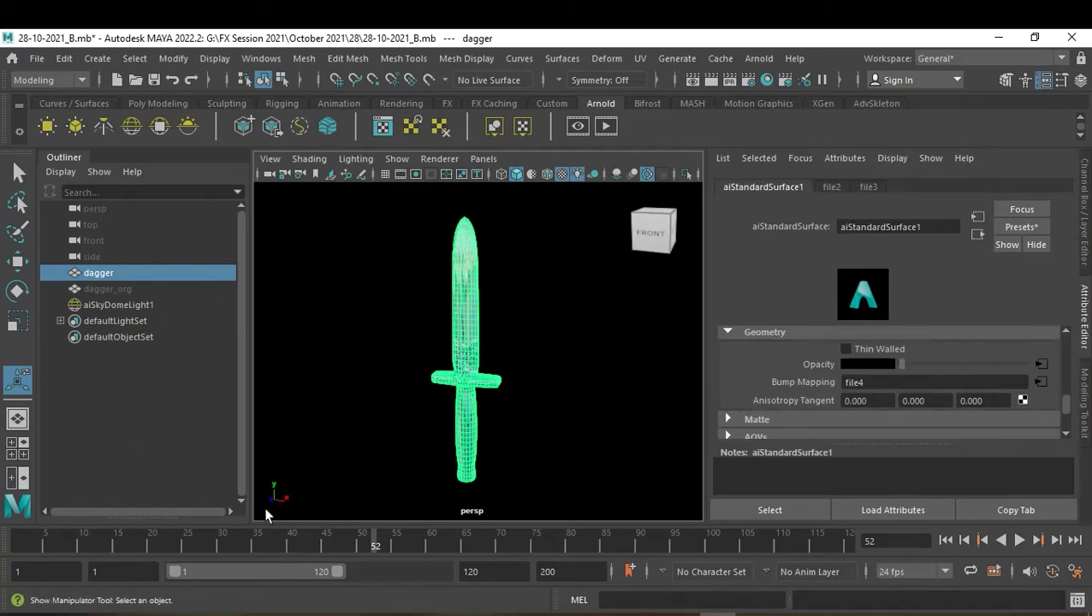
mouse_move(653, 231)
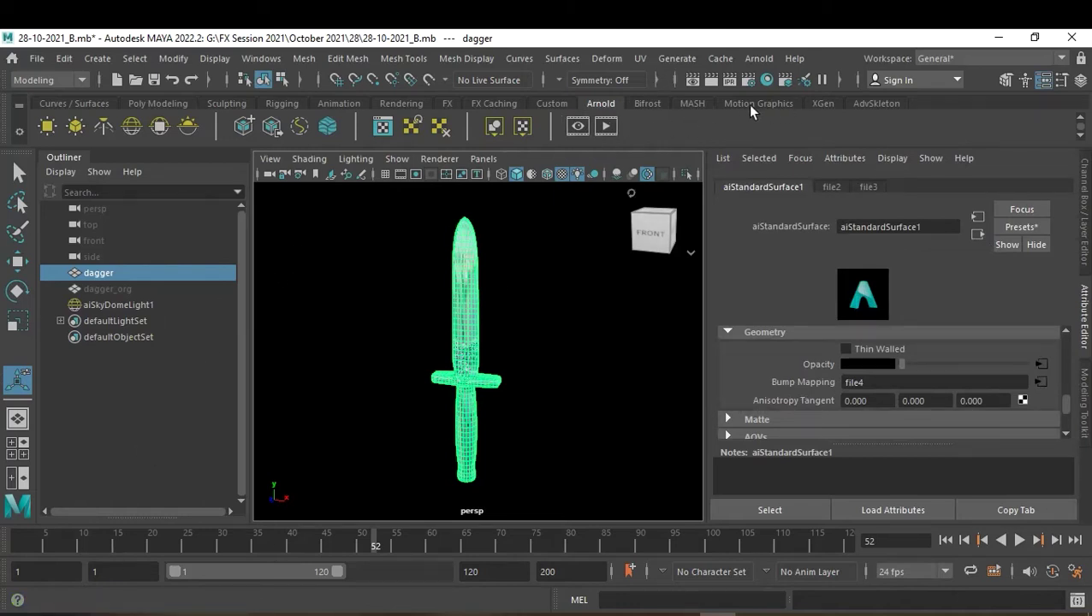
left_click(767, 81)
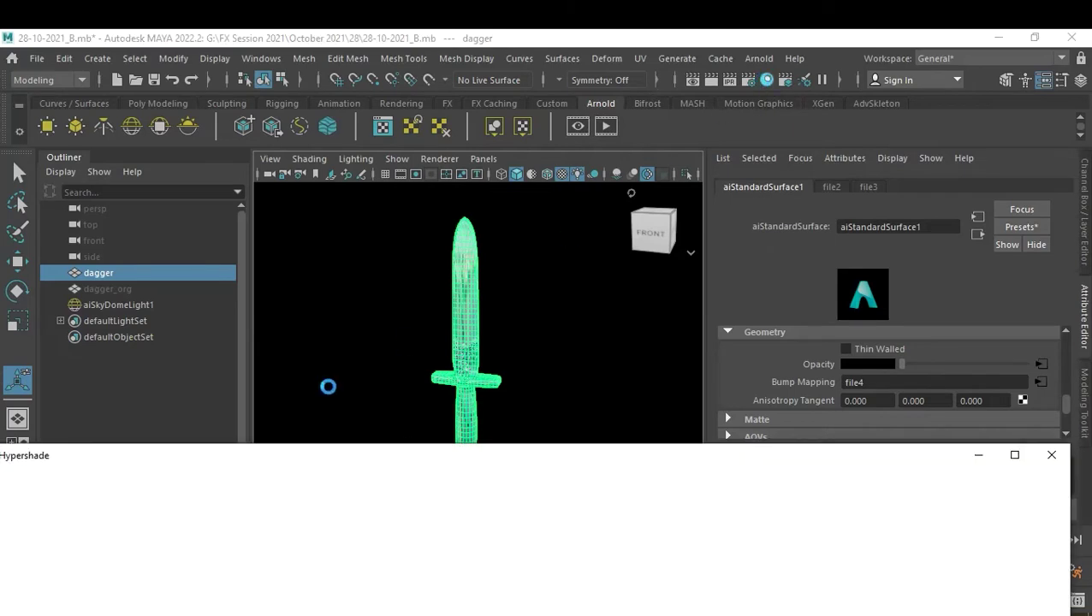
left_click_drag(276, 466, 340, 449)
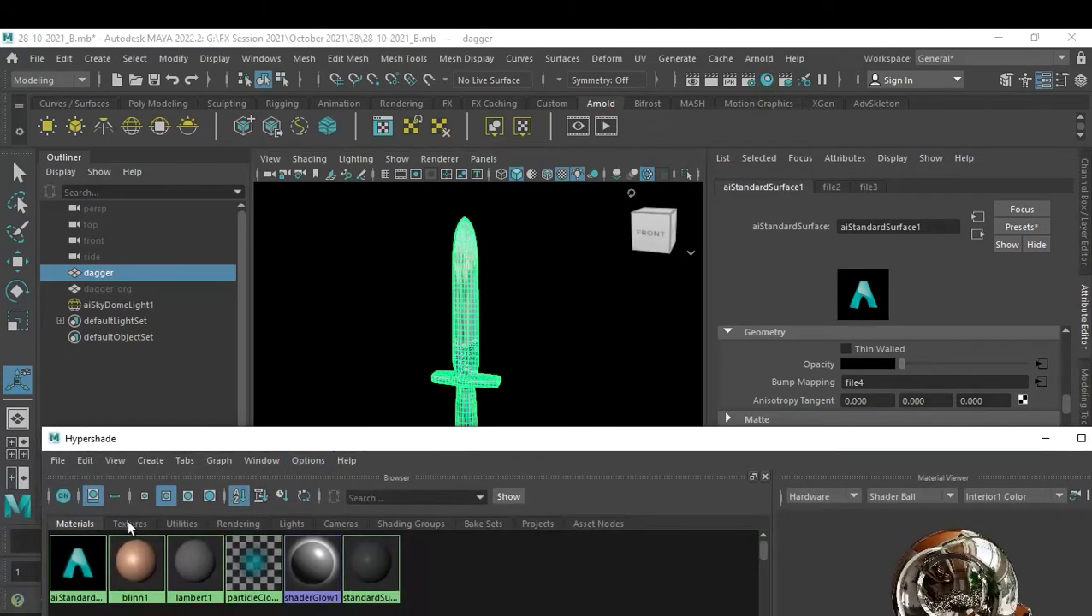
left_click(128, 522)
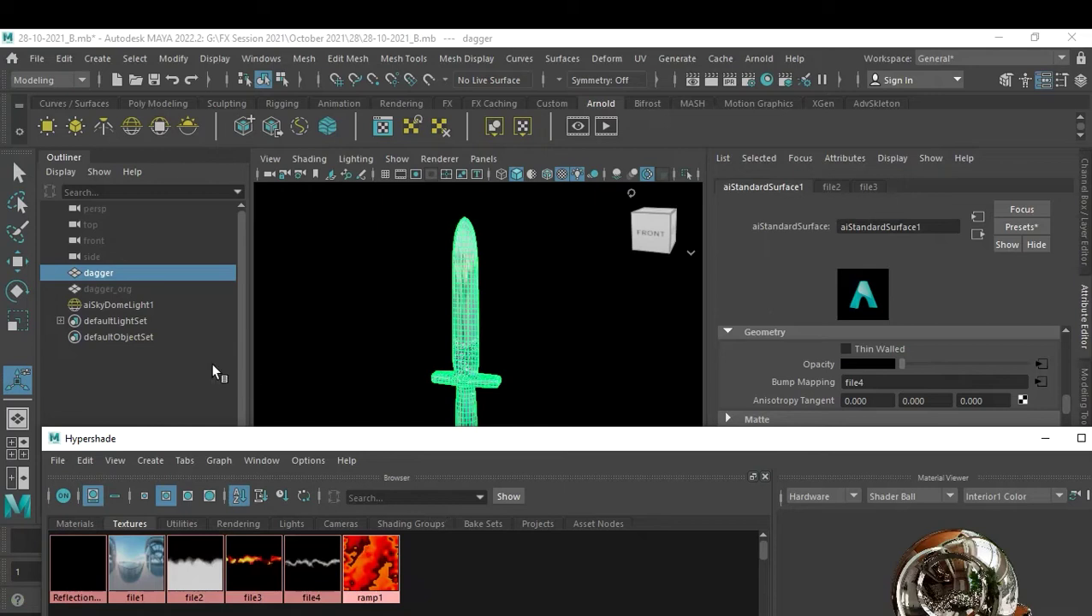
left_click(123, 273)
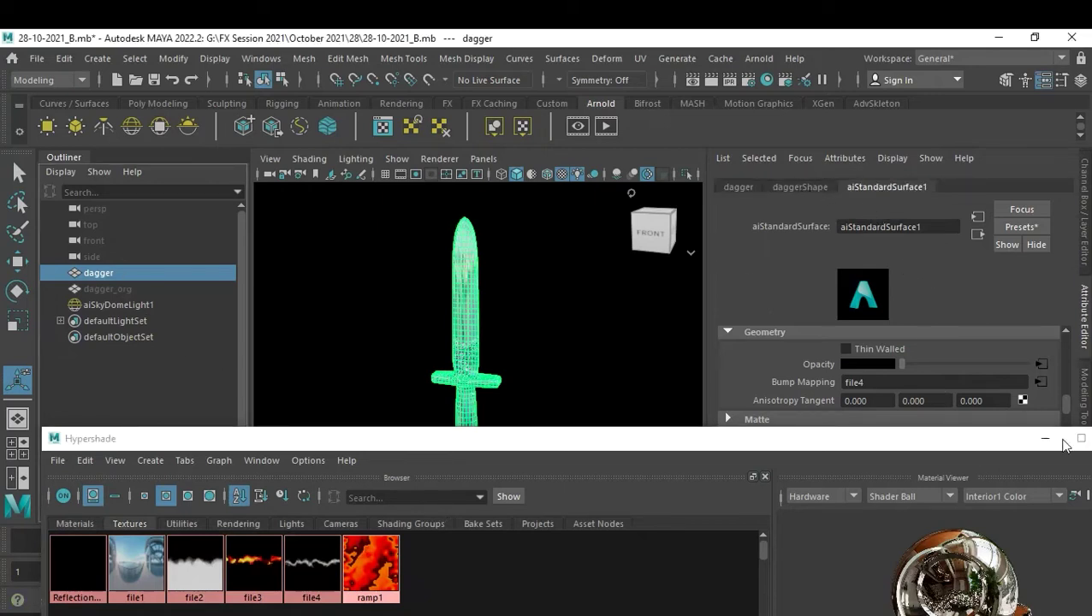
left_click(986, 449)
left_click_drag(986, 449, 972, 517)
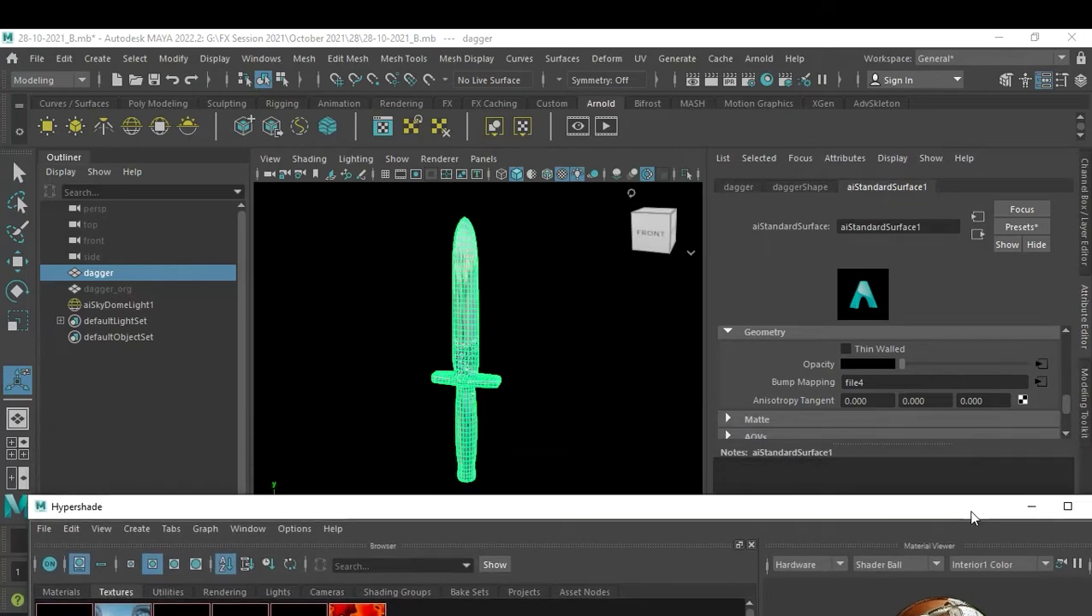
left_click(549, 372)
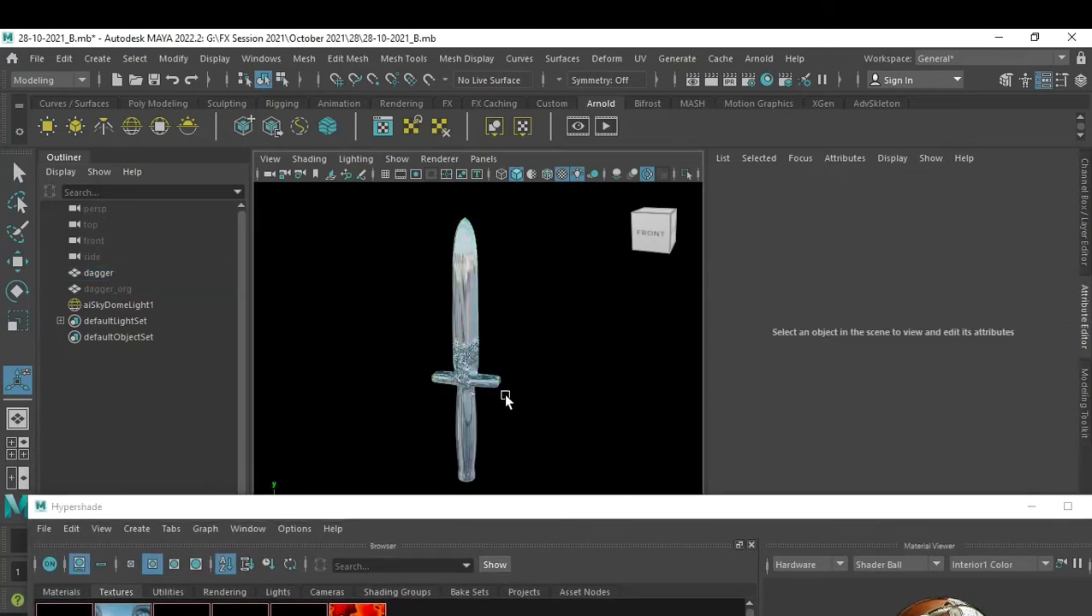
left_click(67, 591)
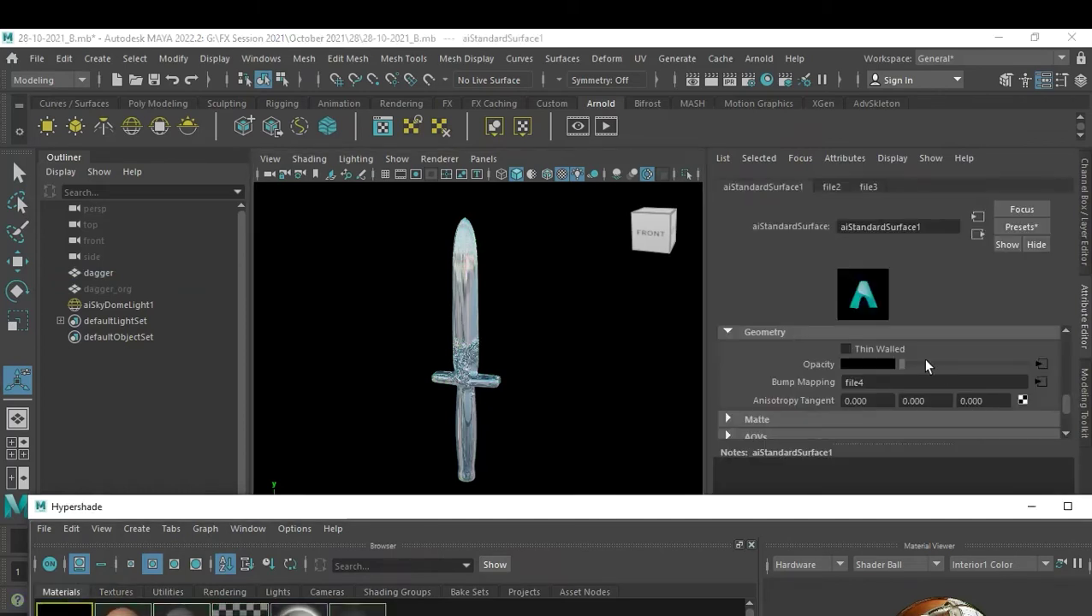
scroll(942, 379, "up", 2)
scroll(943, 379, "up", 1)
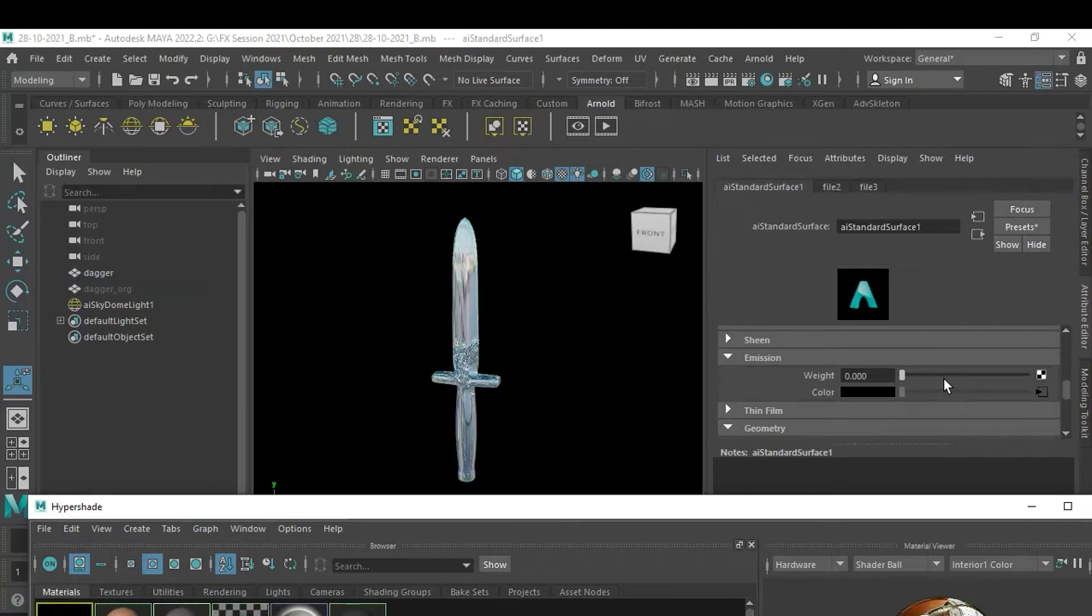
scroll(943, 379, "up", 1)
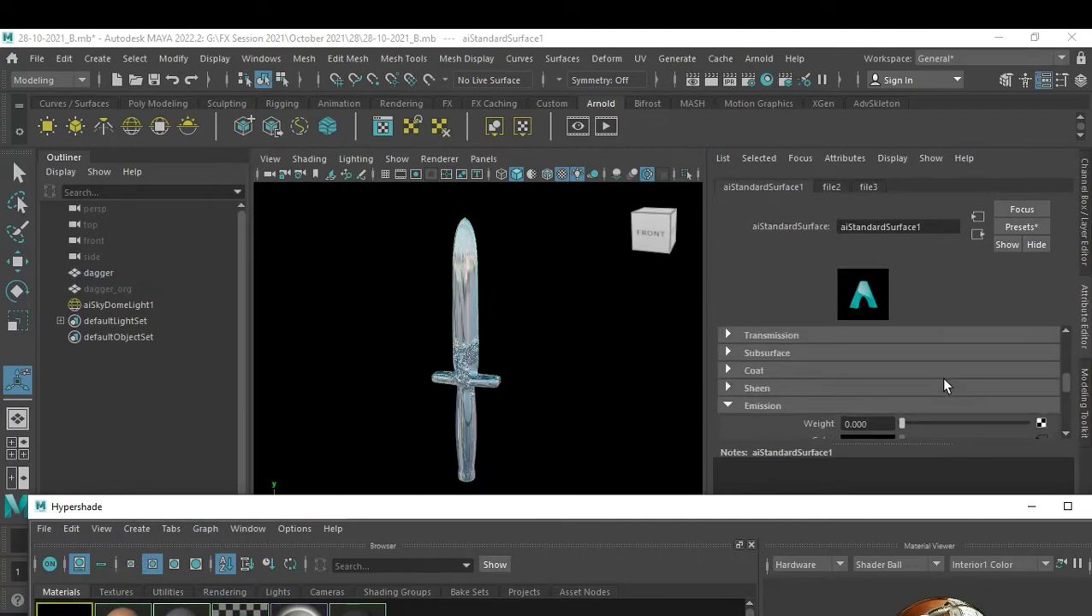
scroll(943, 381, "down", 1)
scroll(943, 381, "up", 1)
scroll(848, 381, "up", 1)
scroll(867, 385, "up", 2)
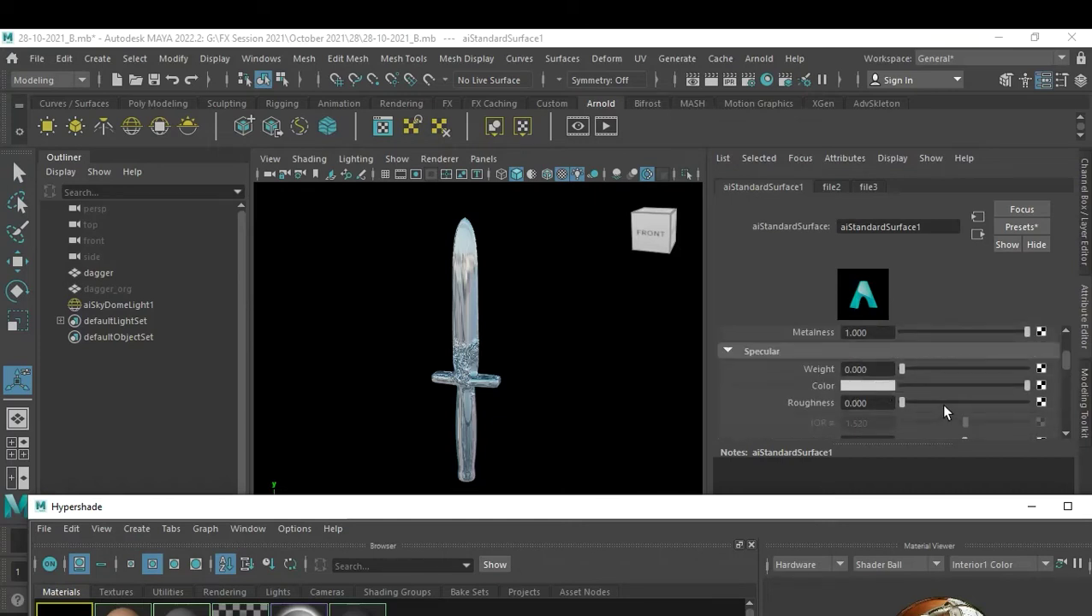
scroll(942, 412, "down", 1)
scroll(948, 420, "up", 1)
scroll(949, 396, "up", 1)
scroll(936, 413, "down", 1)
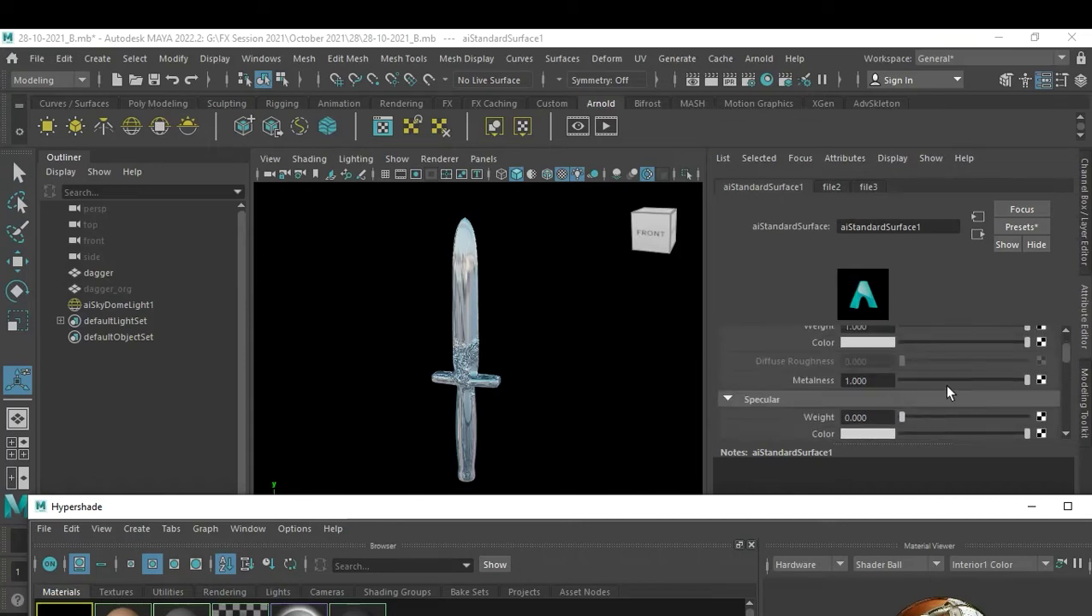
mouse_move(951, 382)
left_mouse_down()
mouse_move(889, 376)
mouse_move(1038, 384)
mouse_move(879, 391)
mouse_move(990, 392)
mouse_move(914, 392)
left_mouse_up()
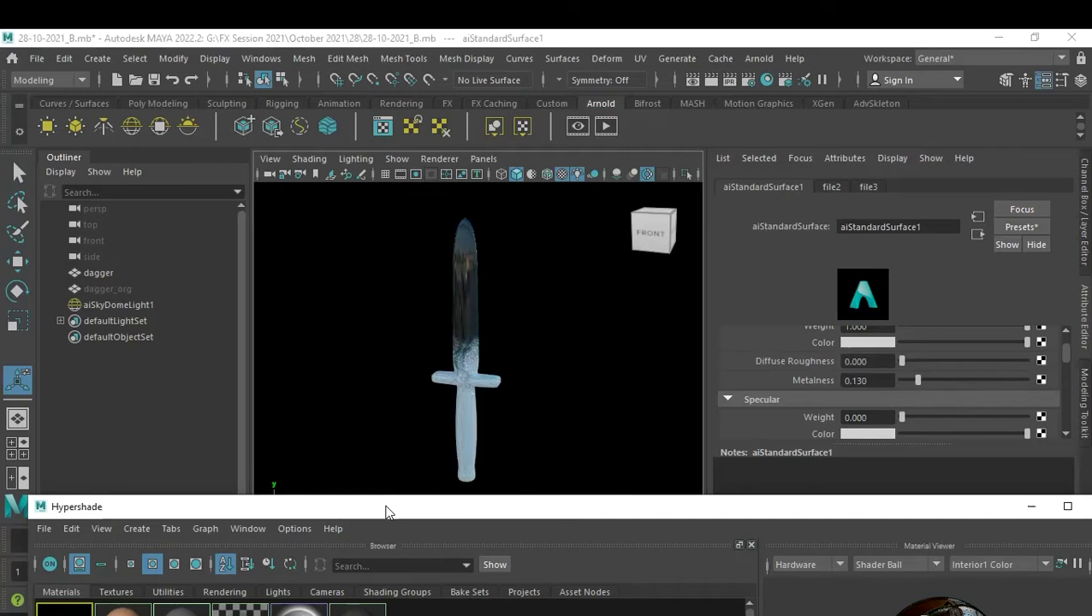
Connect file2 from the Textures list to aiStandardSurface1's Metalness and minimise Hypershade.
left_click_drag(385, 508, 405, 458)
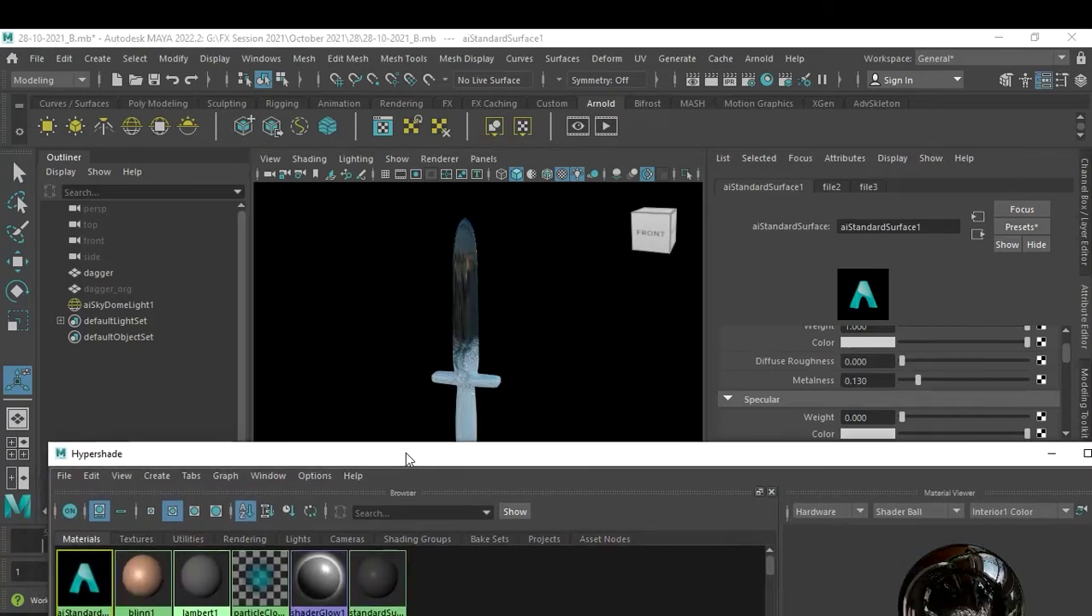
left_click(135, 540)
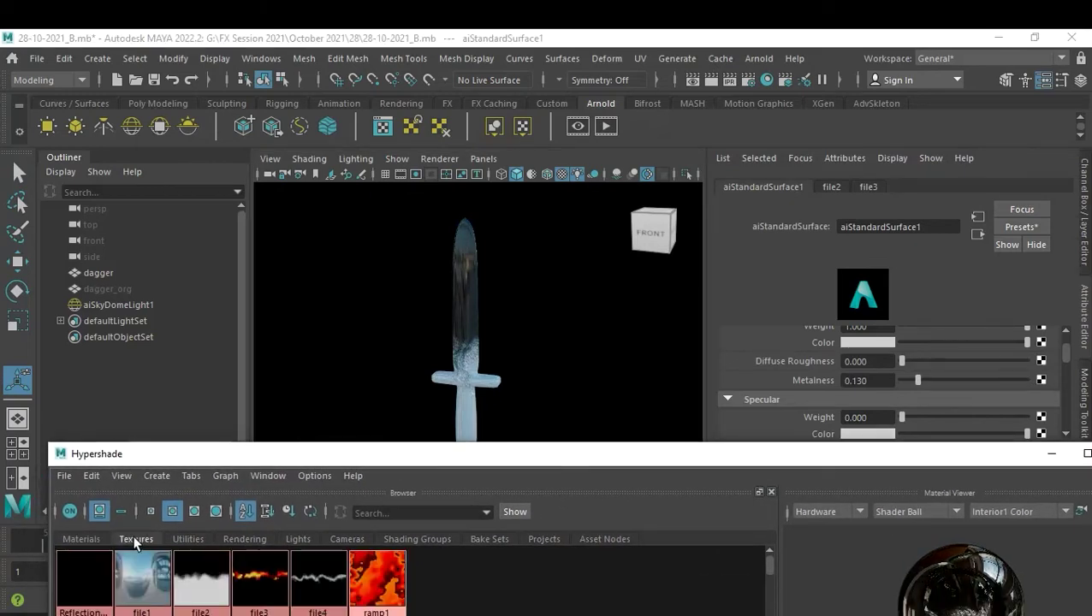
left_click(796, 381)
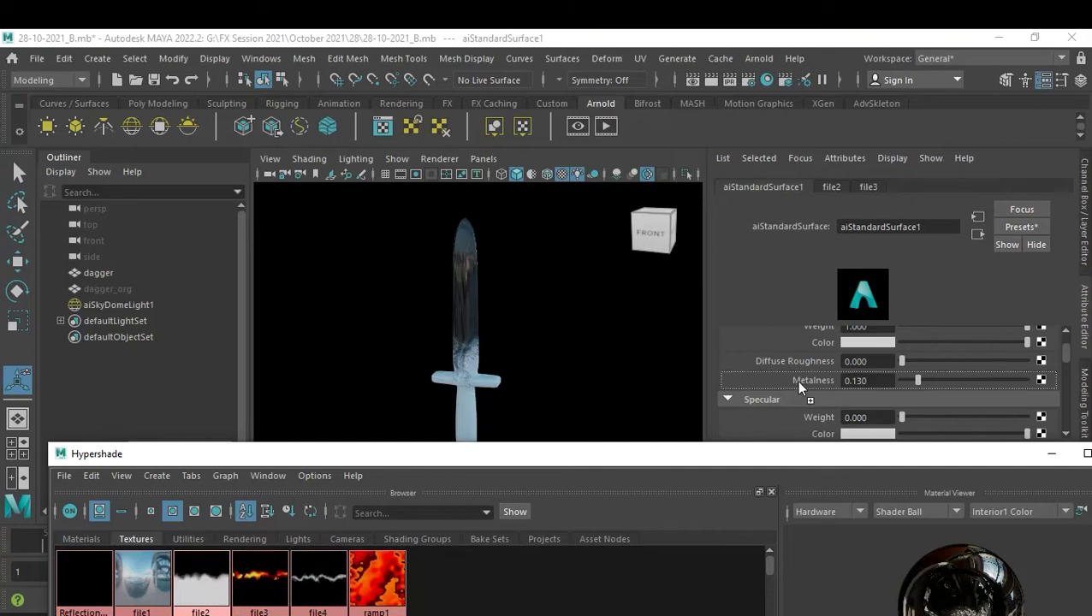
type("1")
key("Return")
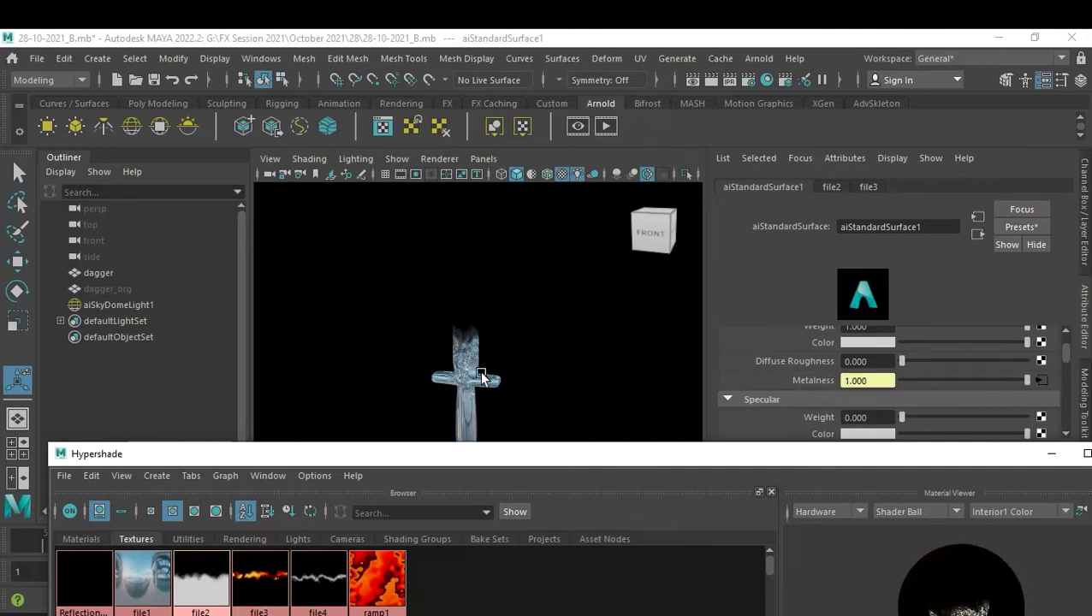
left_click_drag(541, 455, 531, 495)
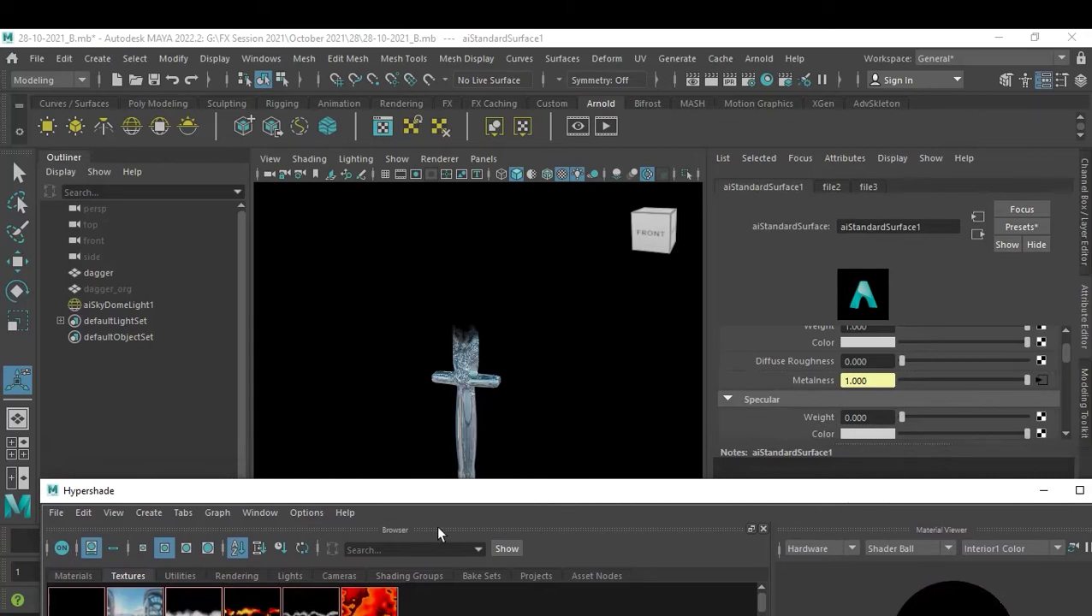
left_click(1034, 494)
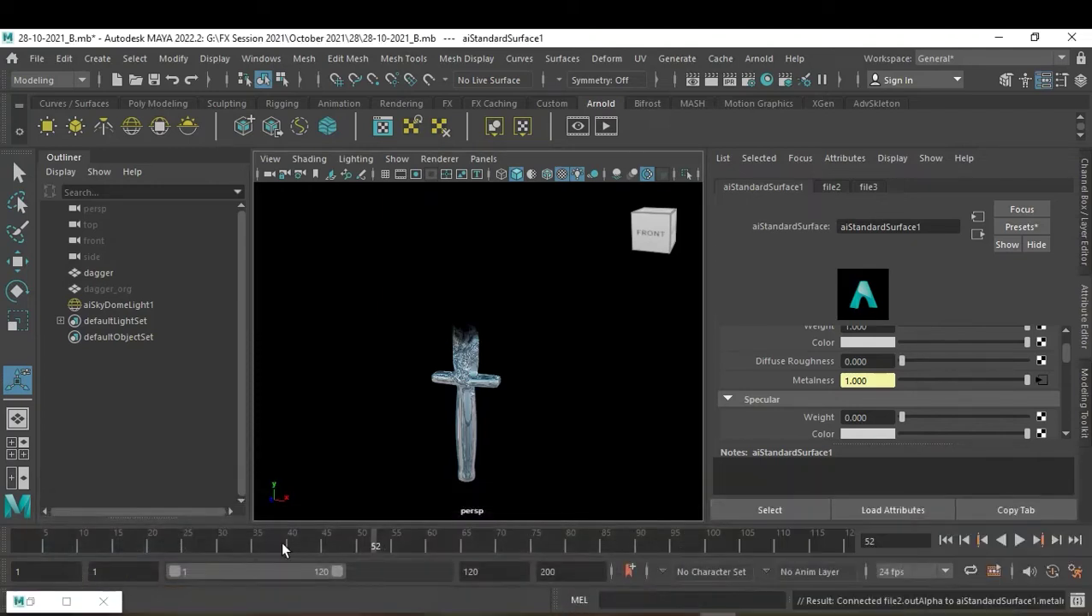
Play the animation, stop at frame 71, and start an Arnold viewport render.
left_click(116, 547)
key("alt+v")
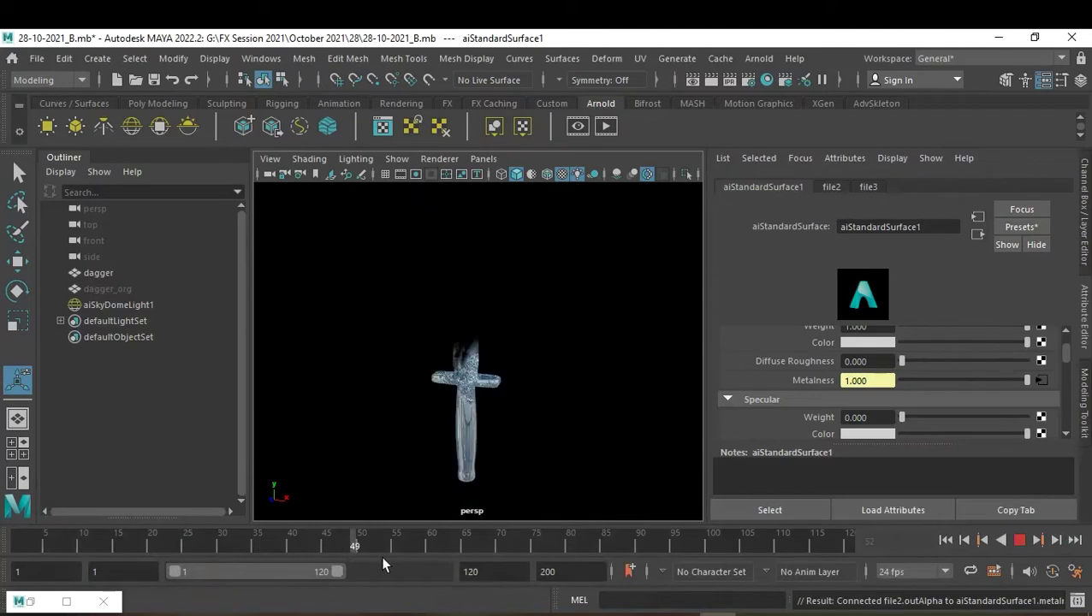
key("alt+v")
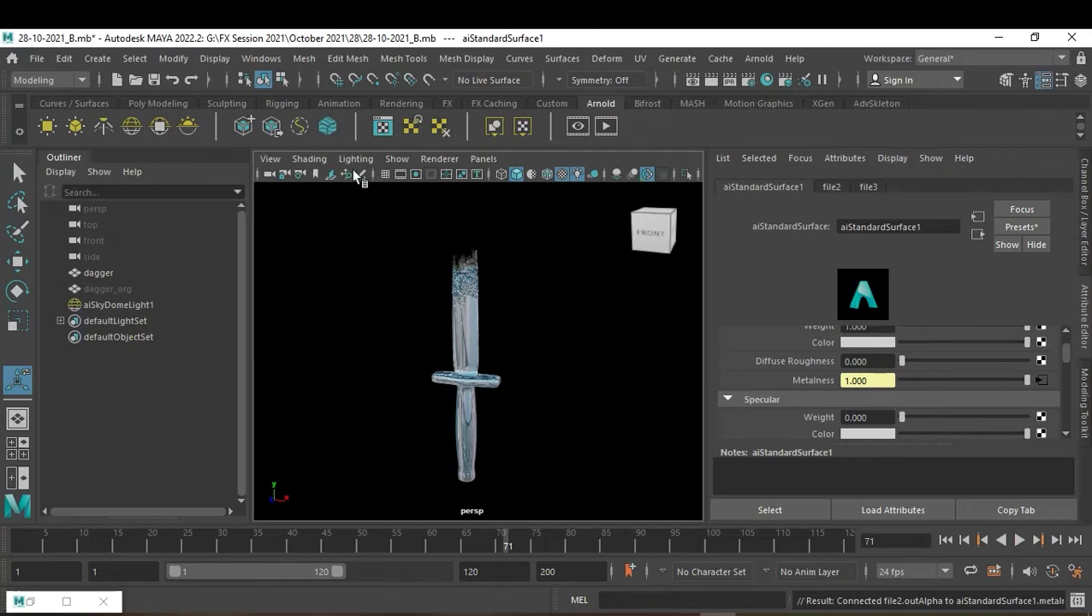
left_click(427, 160)
left_click(442, 184)
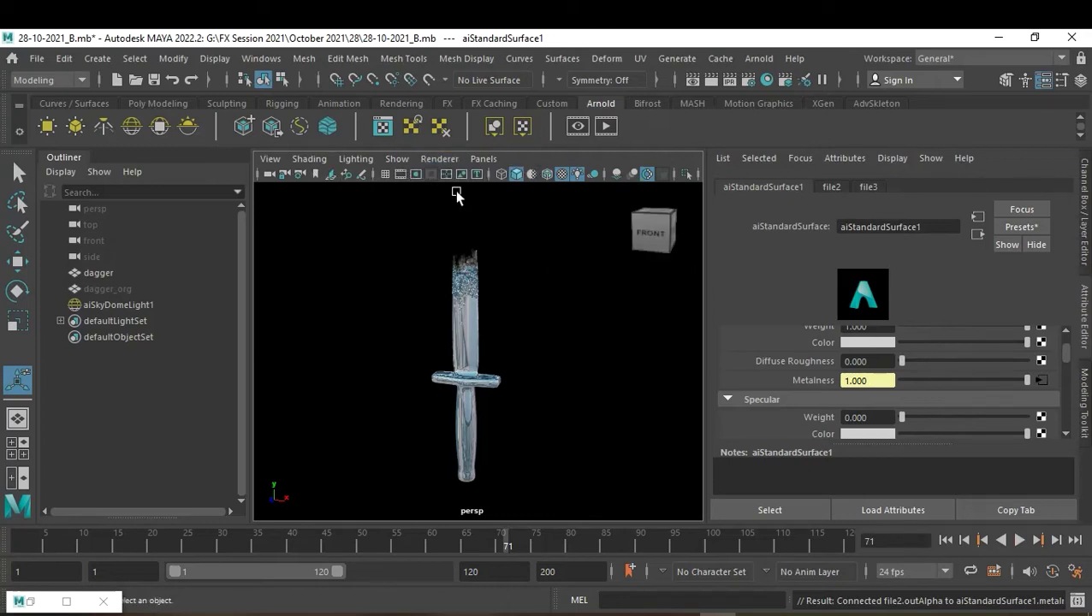
left_click(438, 161)
left_click(445, 202)
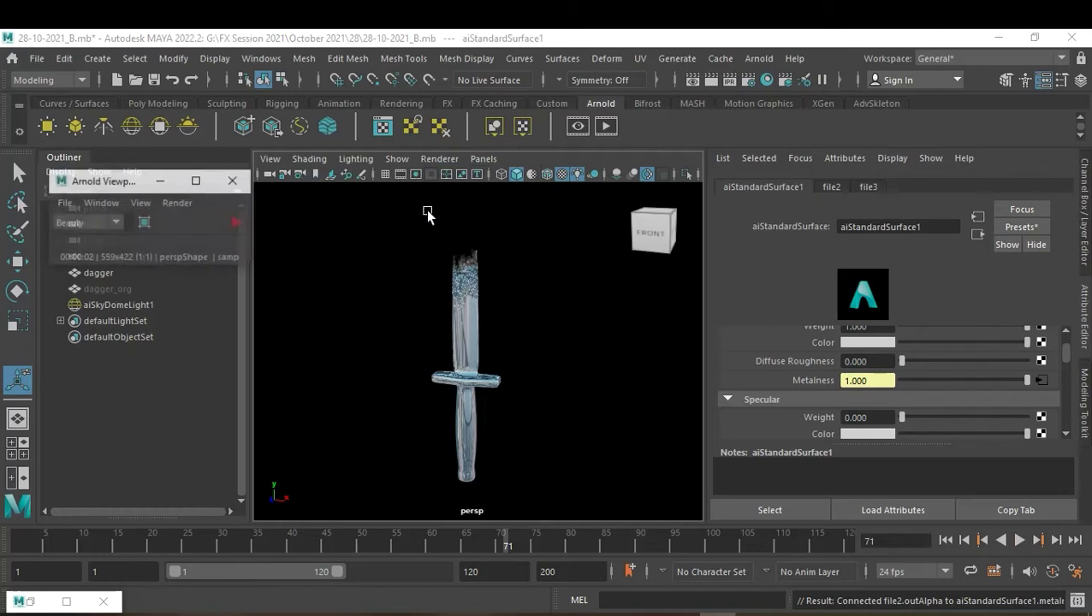
left_click(233, 225)
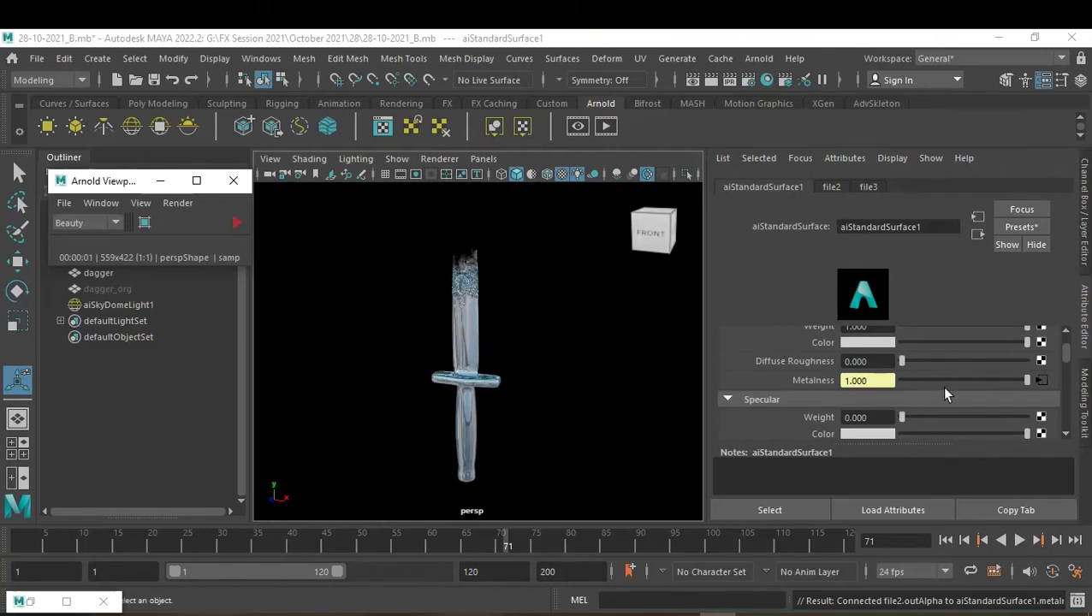
Set aiStandardSurface1's Emission Weight to 5, then return to the first frame.
scroll(943, 385, "down", 2)
scroll(943, 385, "down", 2)
scroll(943, 385, "down", 2)
scroll(943, 385, "down", 2)
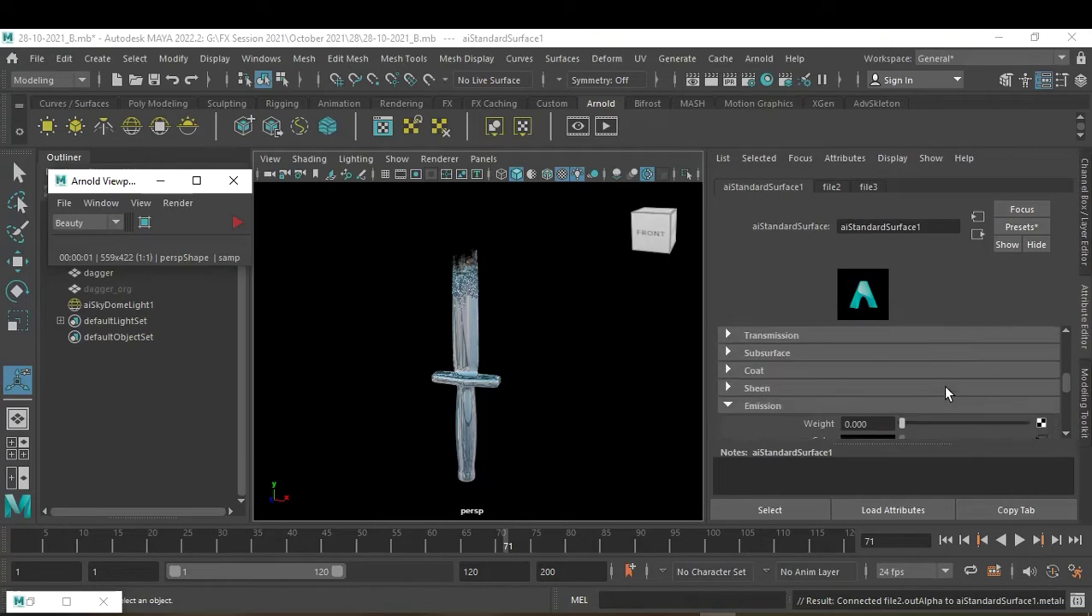
scroll(946, 393, "down", 2)
scroll(945, 387, "up", 2)
scroll(946, 392, "down", 2)
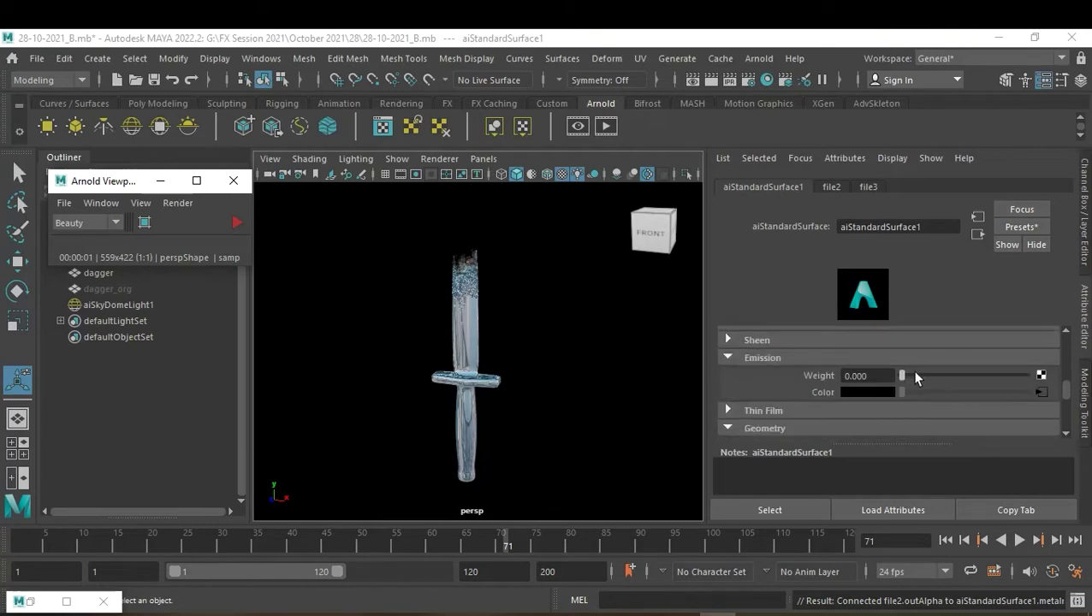
left_click_drag(915, 377, 1036, 376)
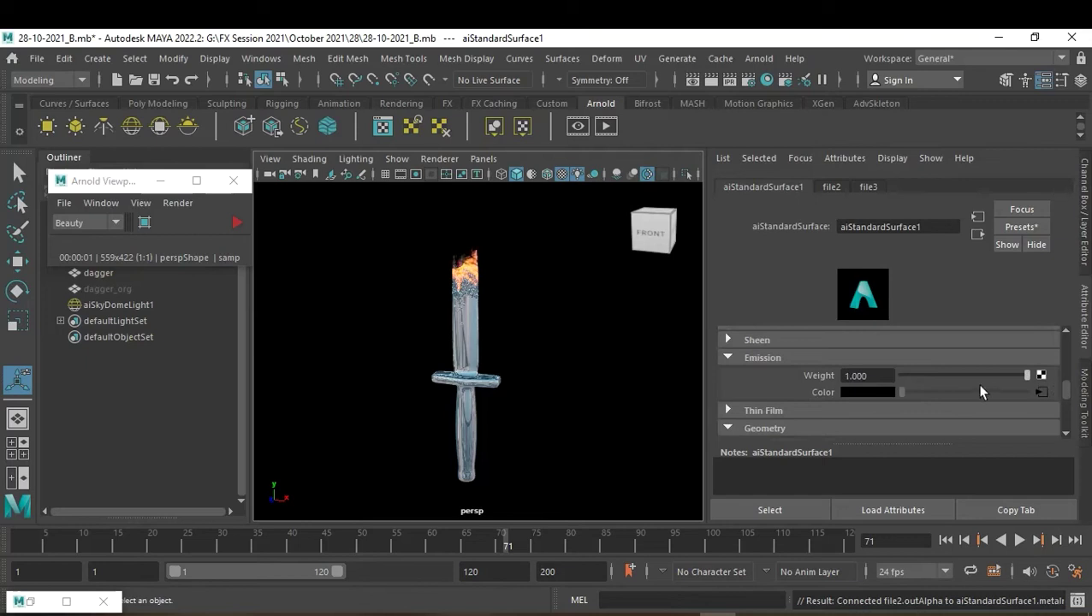
double_click(868, 377)
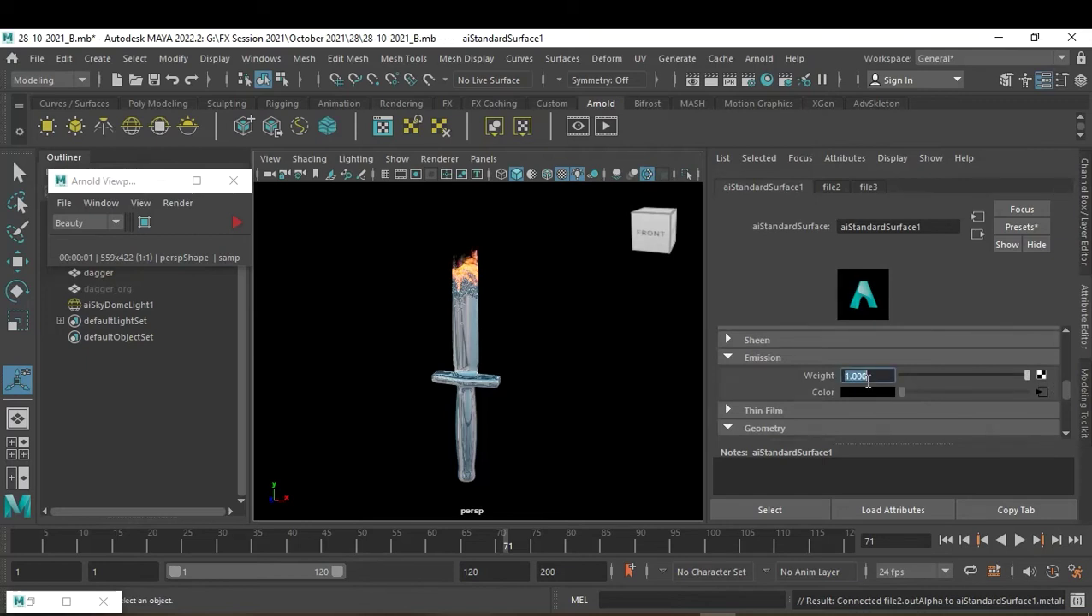
type("5")
key("Return")
key("Return")
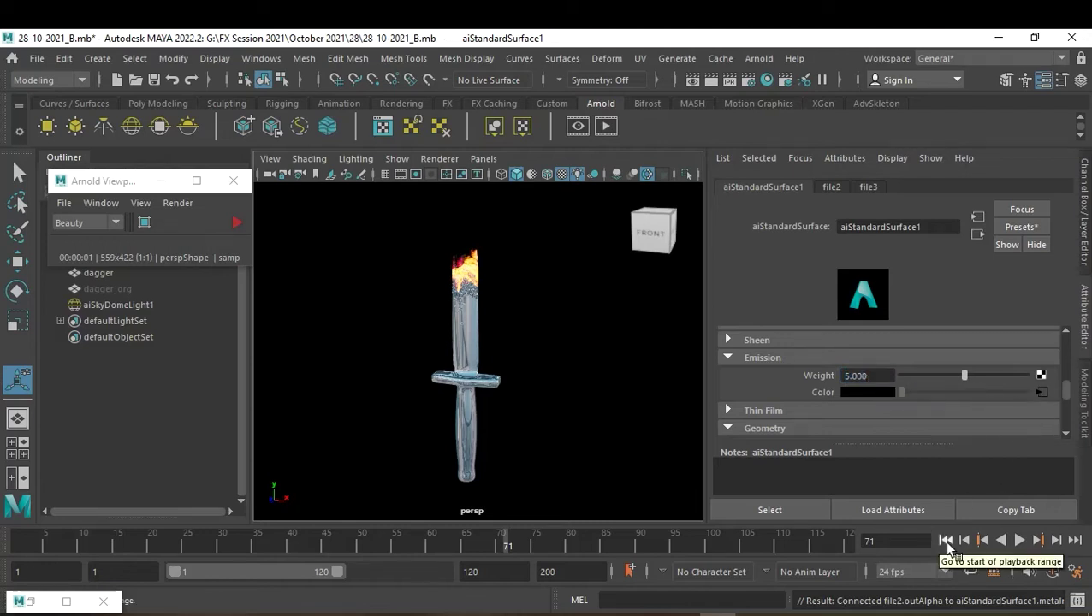
left_click(946, 540)
left_click(1019, 541)
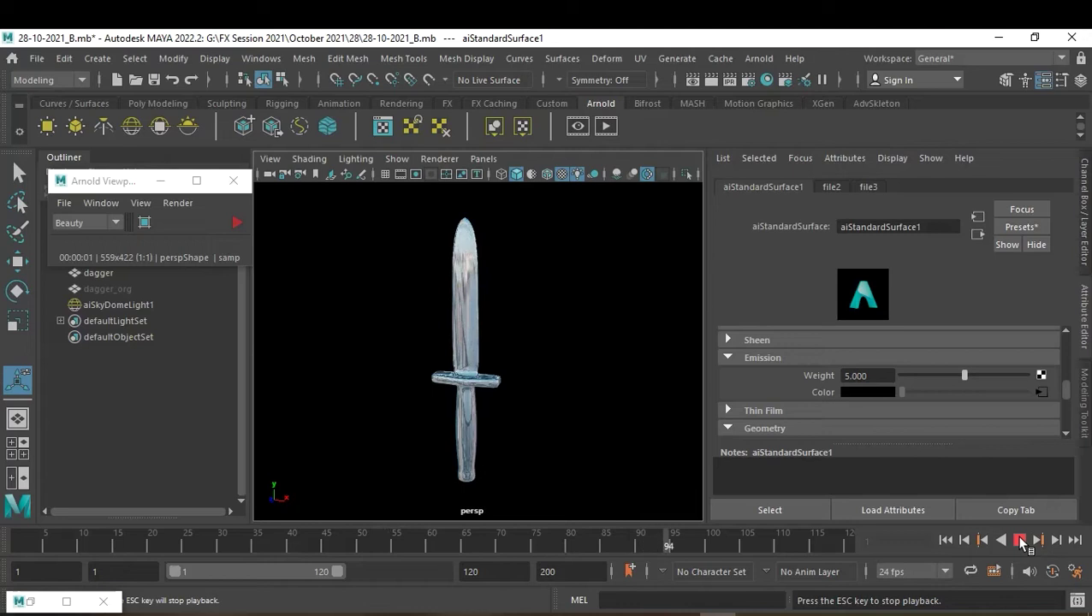
left_click(1021, 541)
mouse_move(591, 545)
left_mouse_down()
mouse_move(196, 537)
mouse_move(514, 542)
left_mouse_up()
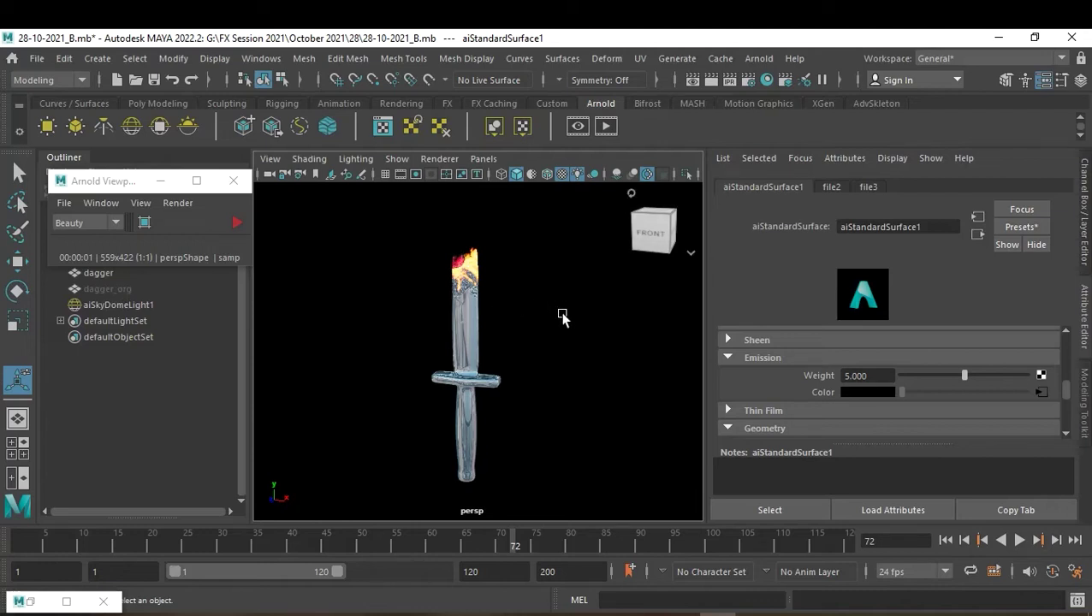
mouse_move(511, 544)
left_mouse_down()
mouse_move(410, 544)
mouse_move(487, 545)
left_mouse_up()
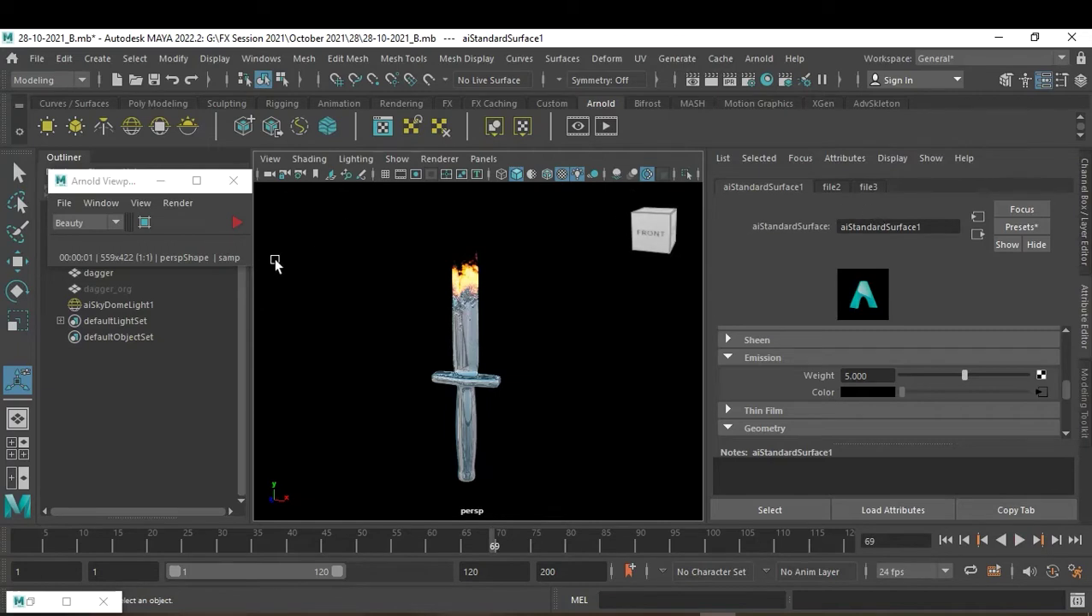
left_click(110, 306)
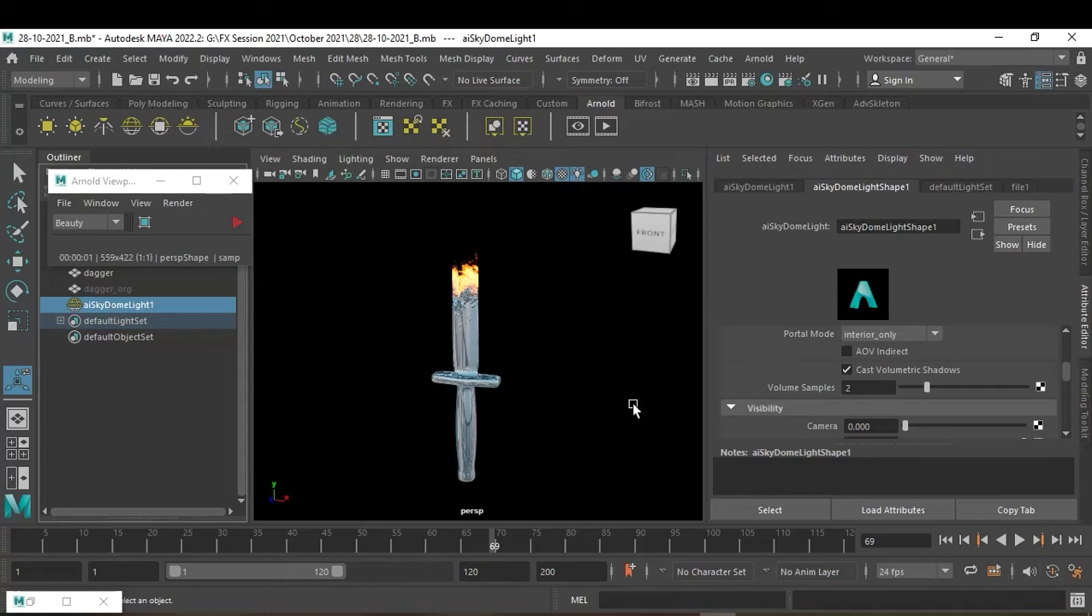
Key the sky dome's Rotate Y at 0 on frame 1 and 360 on frame 120.
left_click_drag(121, 305, 75, 305)
left_click(1086, 224)
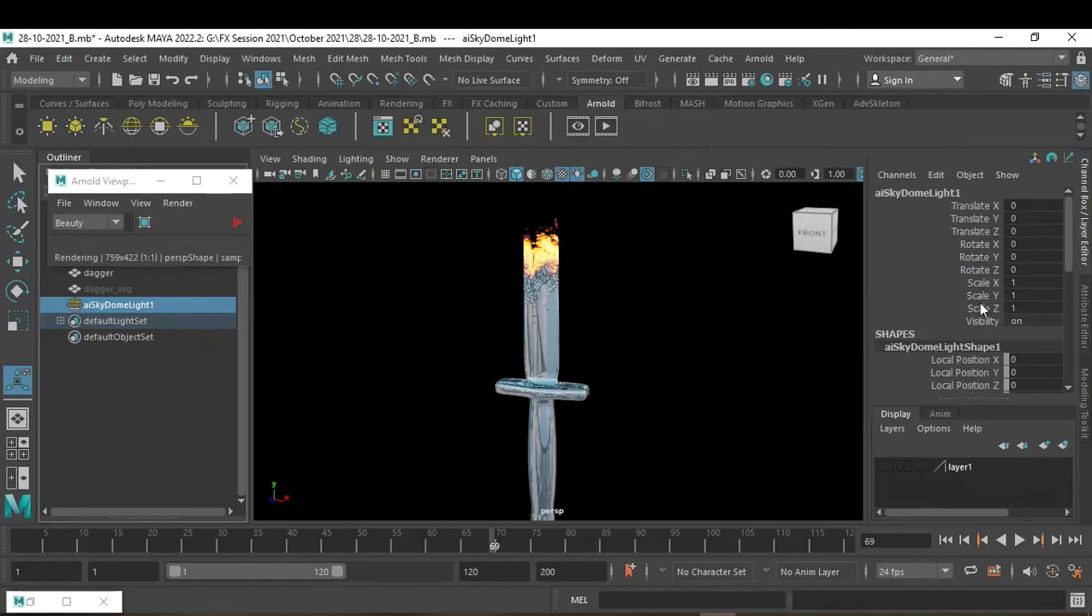
left_click(970, 257)
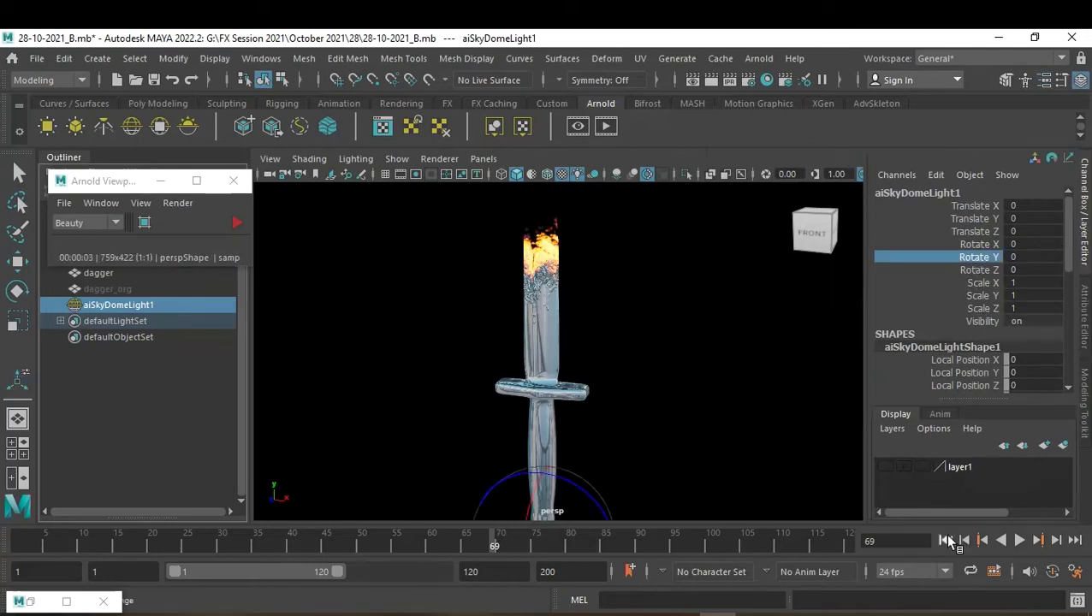
left_click(946, 541)
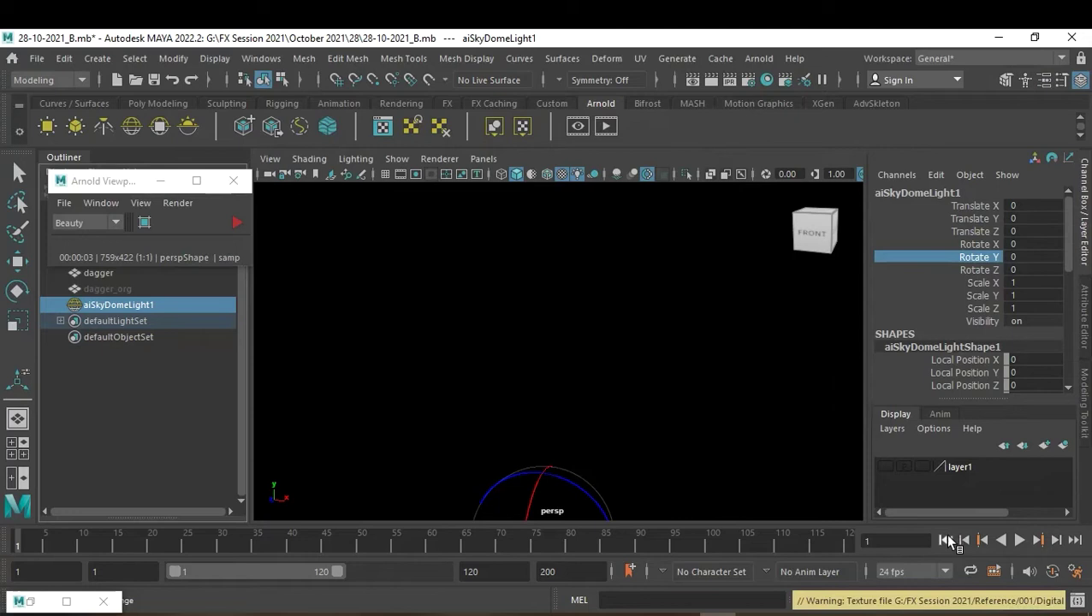
right_click(975, 254)
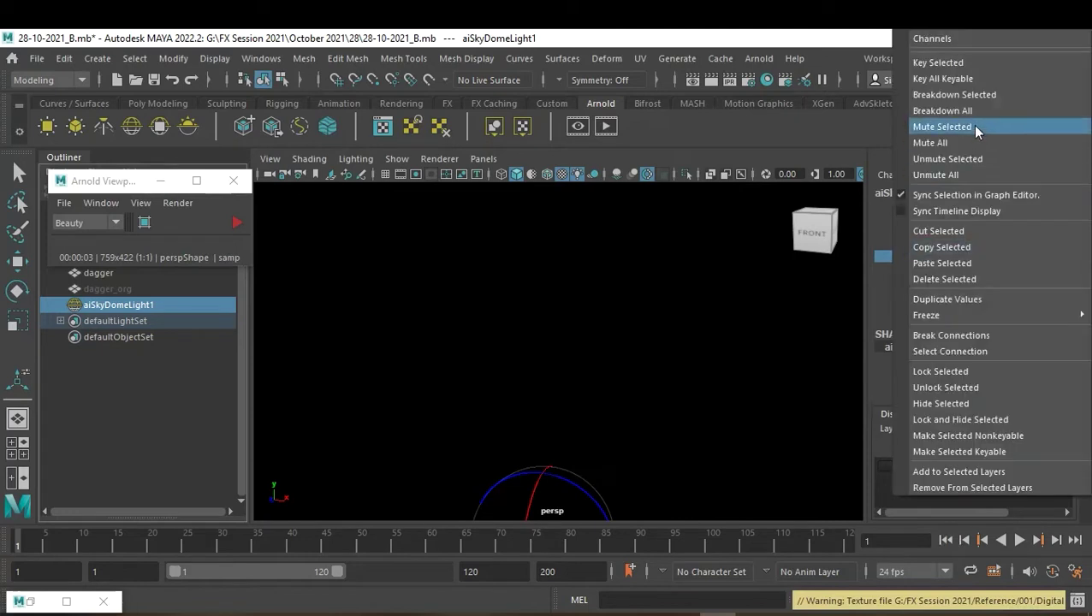
left_click(968, 66)
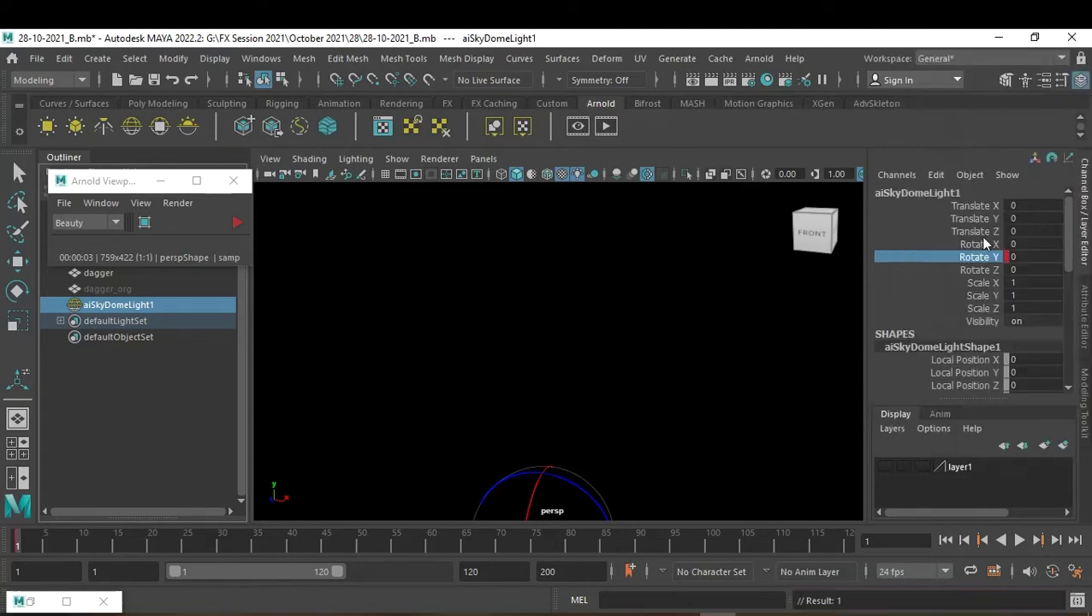
left_click(850, 544)
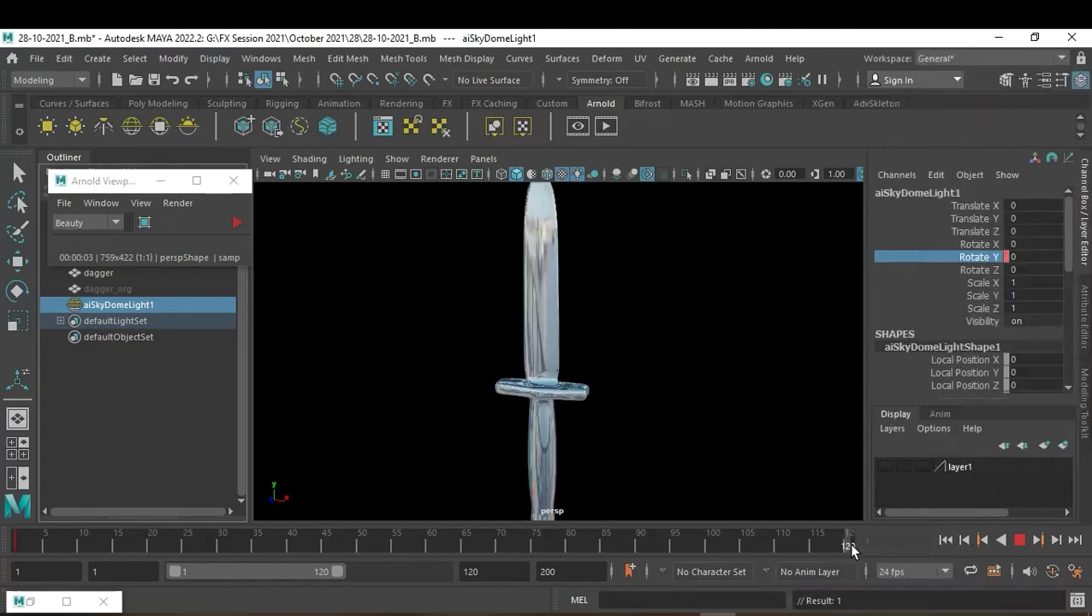
left_click(1051, 255)
type("360")
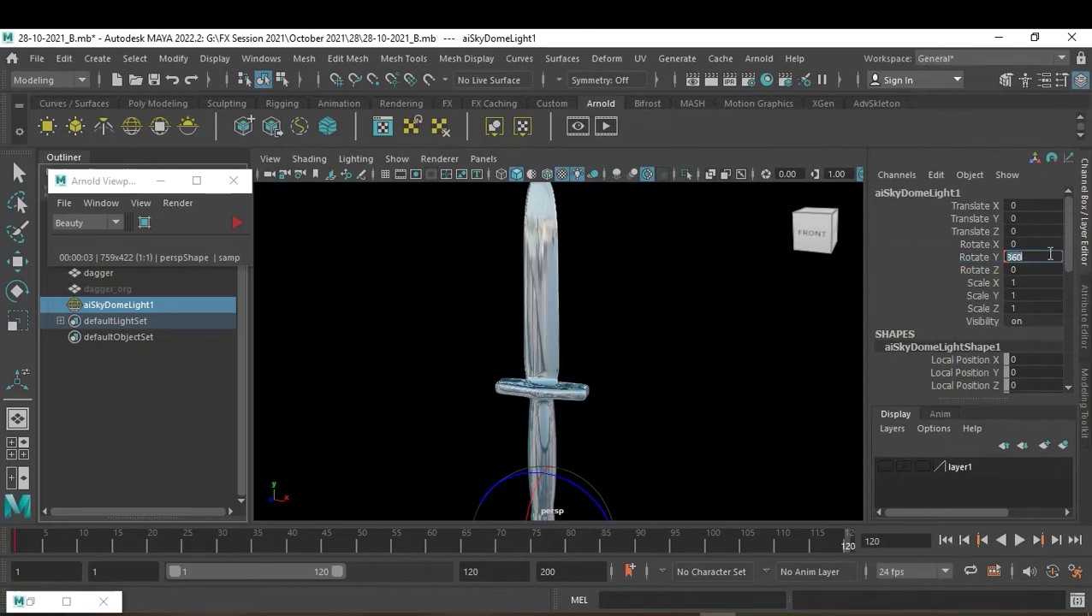
key("Return")
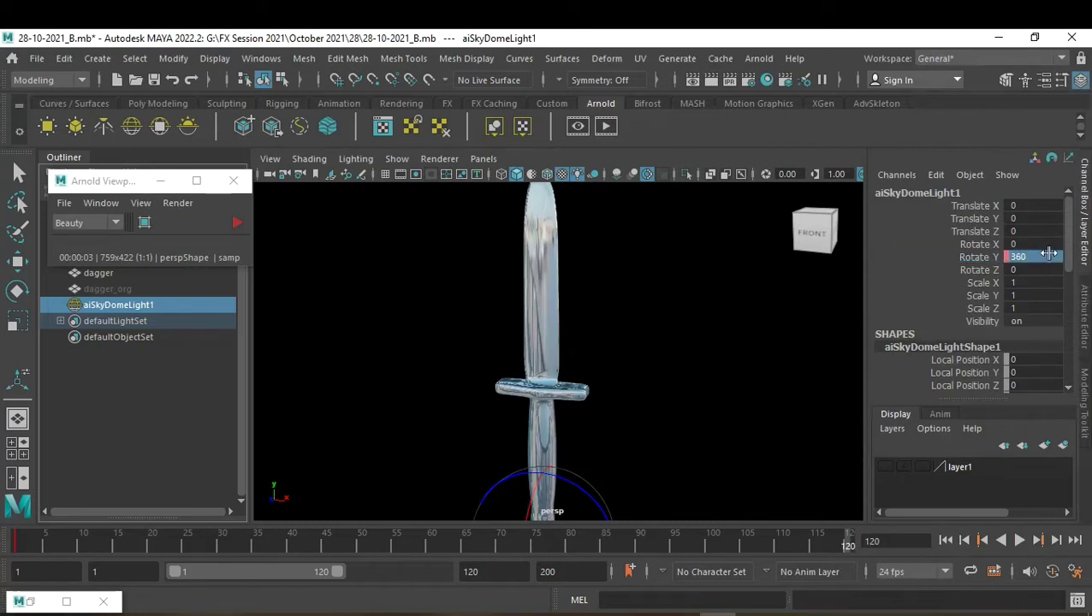
Key all keyable channels of the sky dome, deselect it, and rewind to frame 1.
right_click(965, 256)
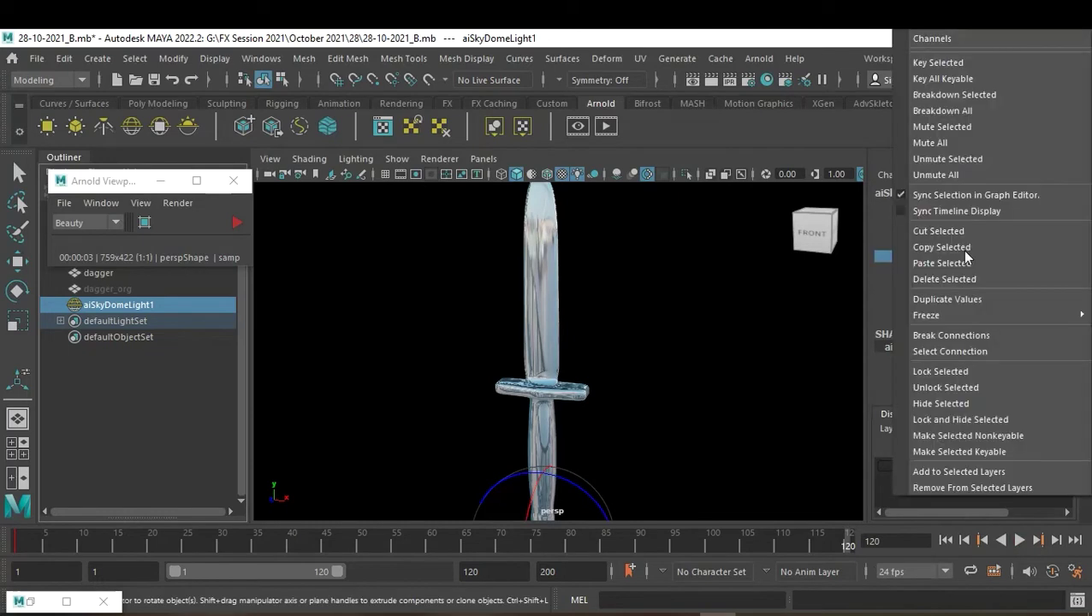
left_click(950, 61)
left_click(691, 349)
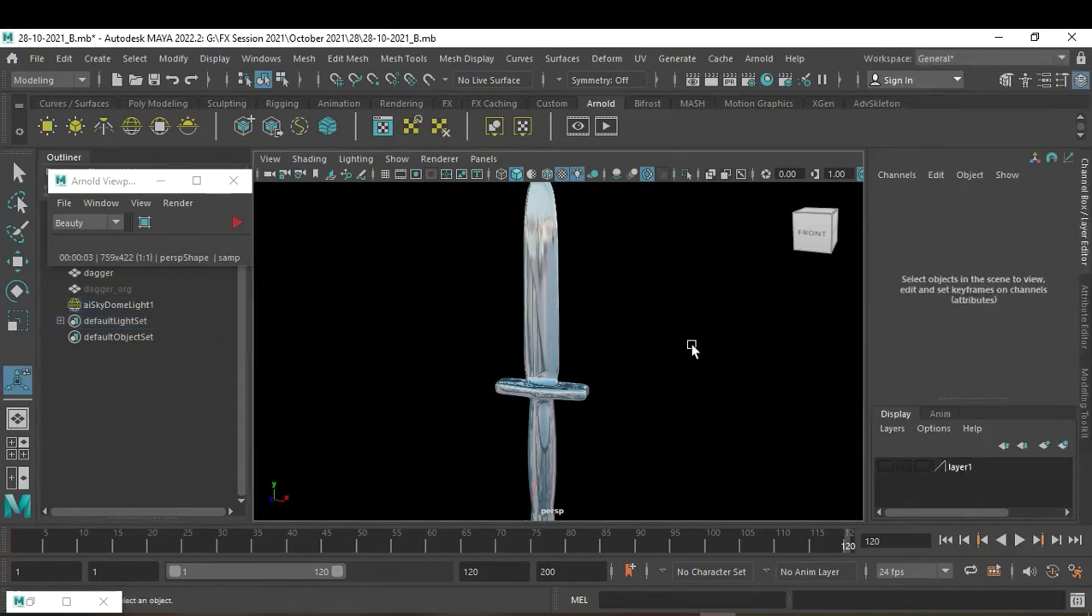
left_click(947, 540)
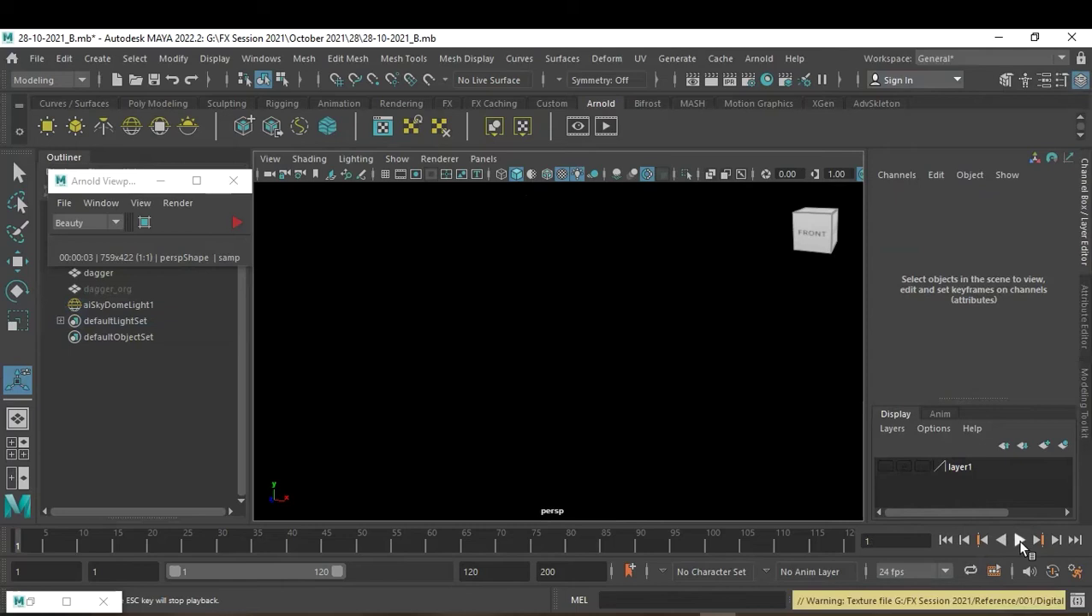
Play the dissolve, review frames around 51–62, zoom out on the dagger, and save with Ctrl+S.
left_click(1018, 540)
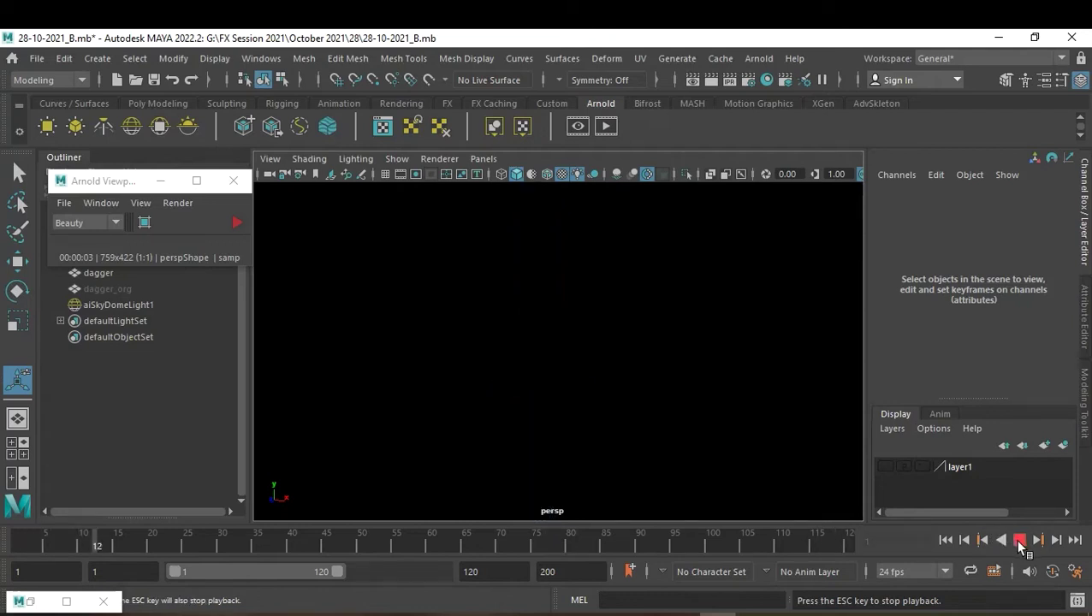
left_click(1018, 540)
left_click(369, 537)
key("alt+v")
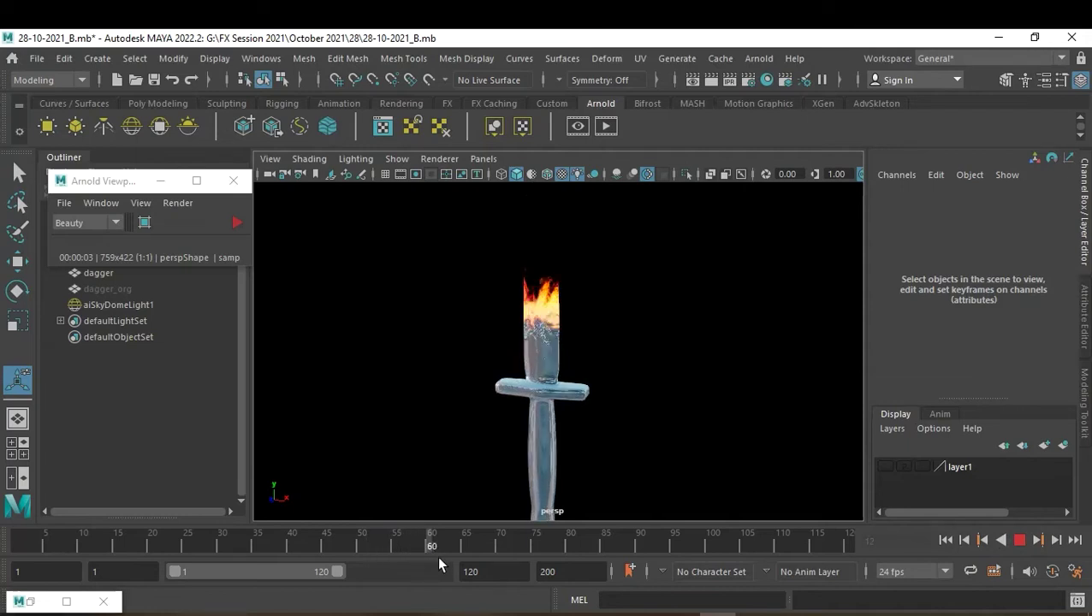
key("Escape")
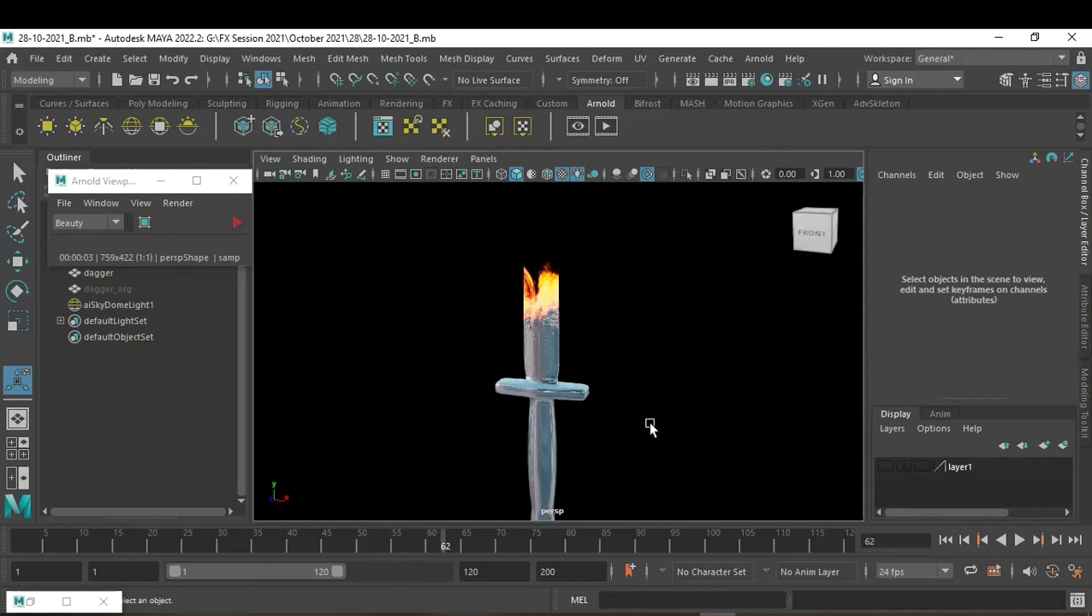
right_click_drag(650, 427, 639, 389, "alt")
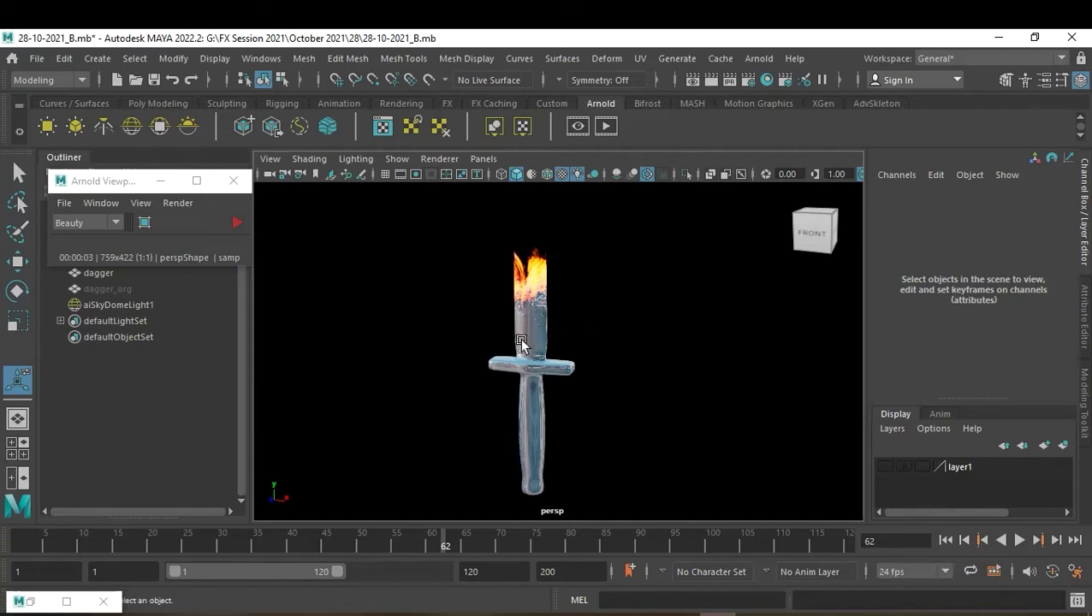
key("ctrl+s")
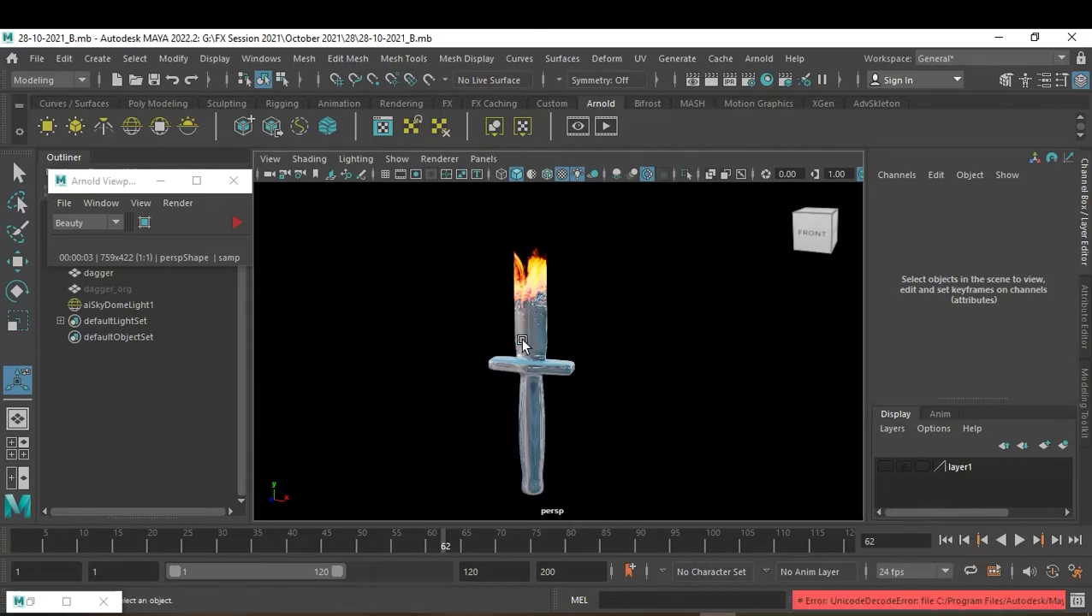
Save the scene as 28-10-2021_C.mb by replacing B.mb in the file name with C.
key("ctrl+shift+s")
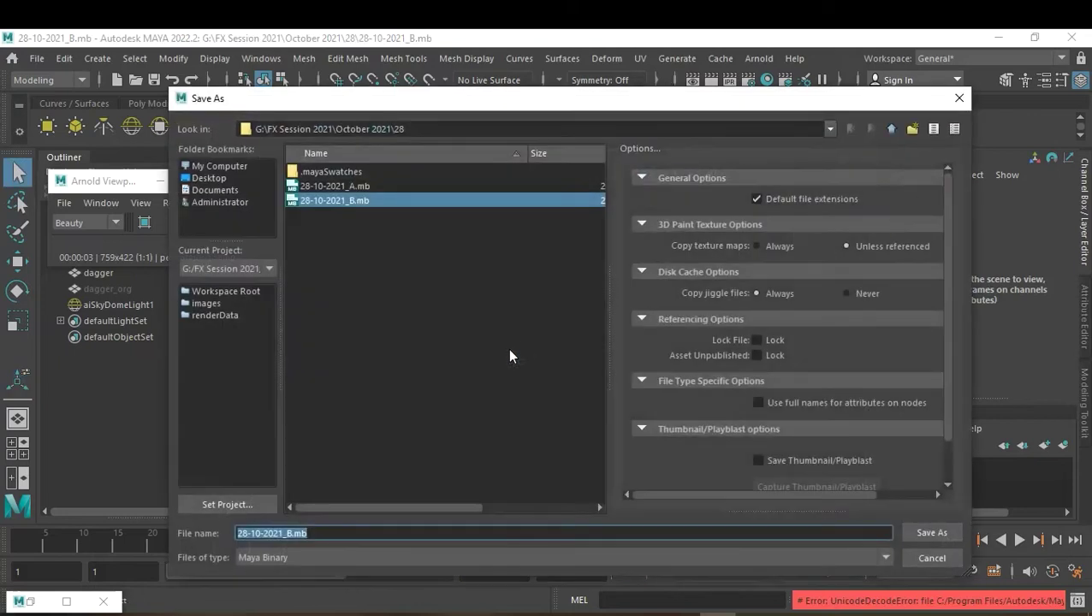
left_click(287, 533)
left_click_drag(288, 533, 326, 539)
type("C")
key("Return")
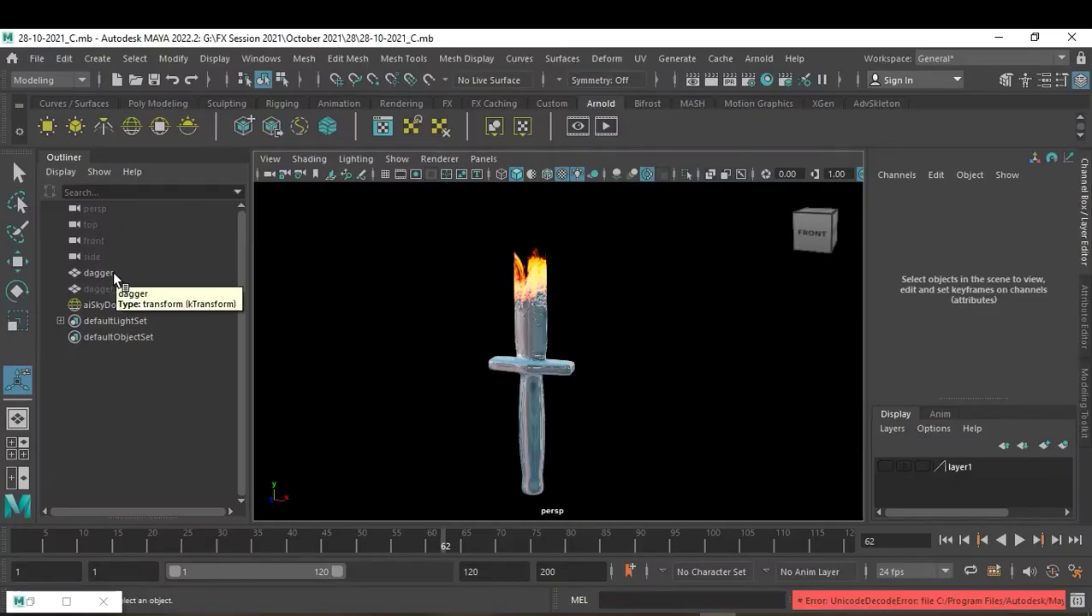
Create a texture deformer on the dagger from the Deform > Texture options.
left_click(113, 272)
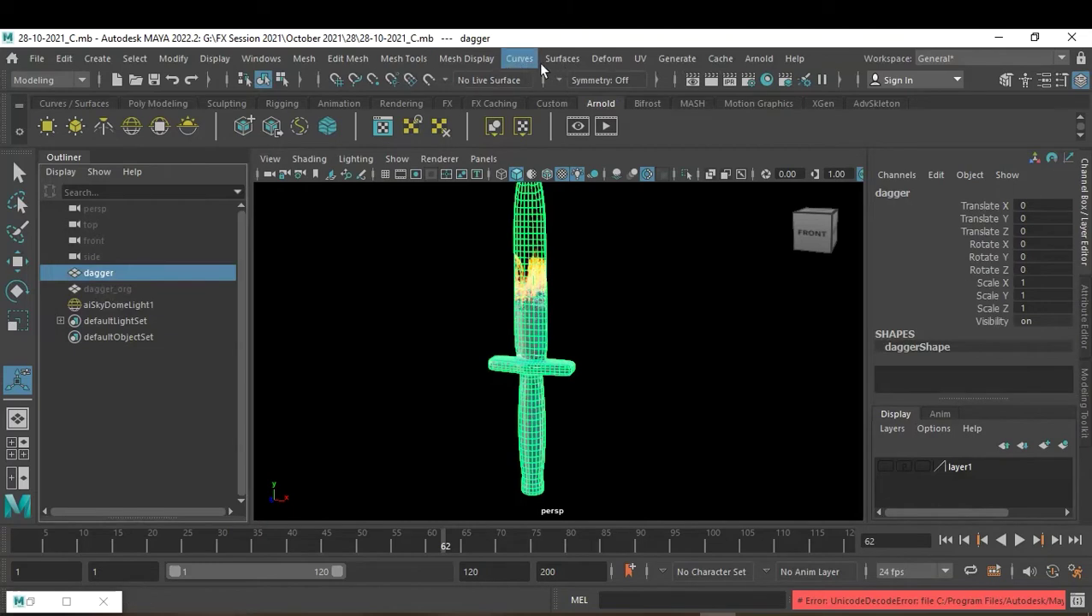
left_click(604, 60)
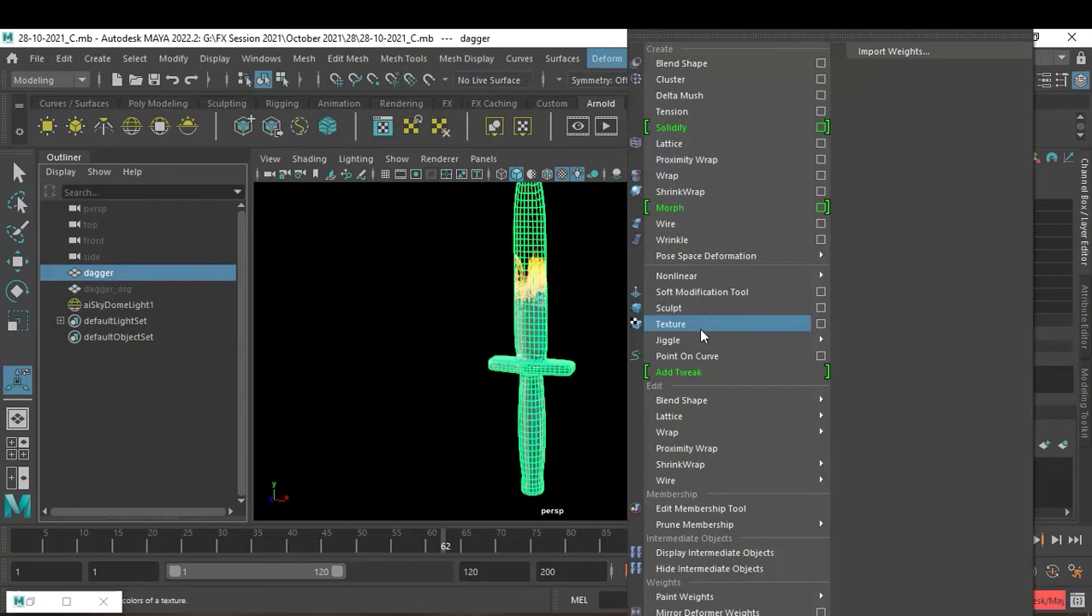
left_click(821, 325)
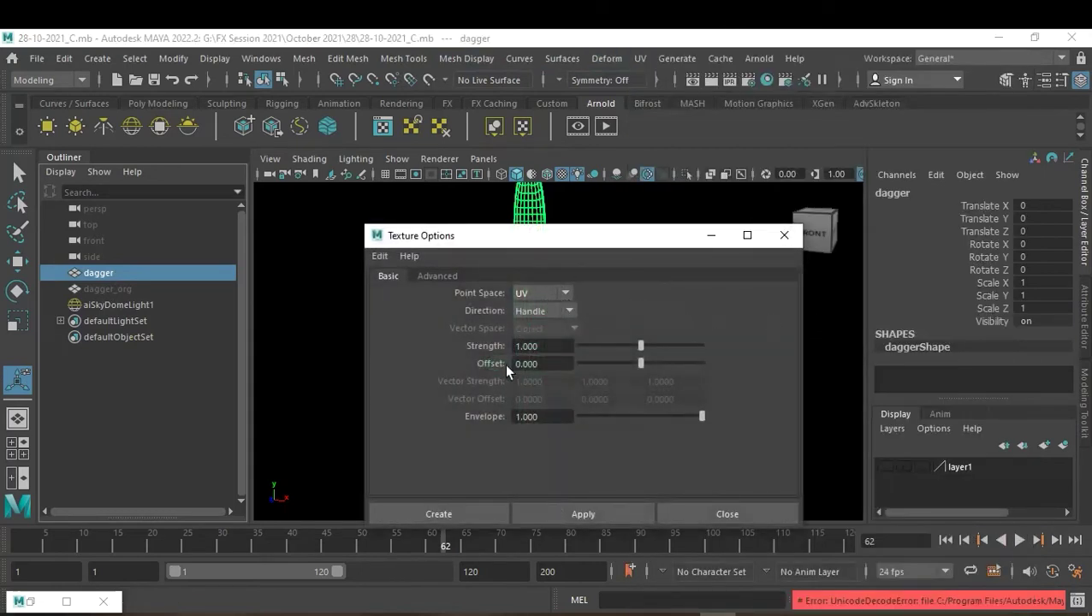
left_click(465, 514)
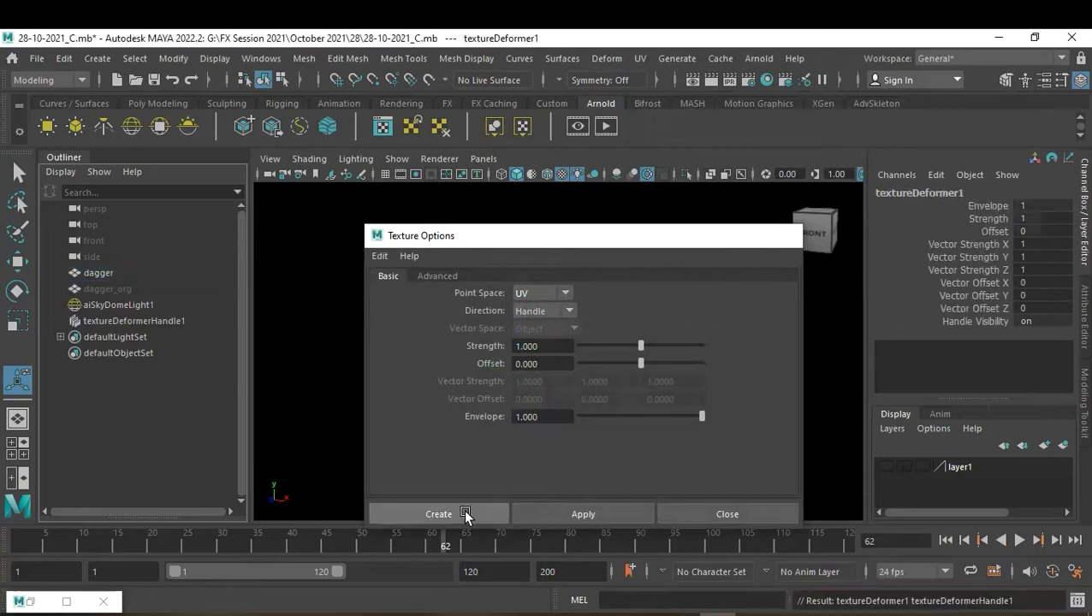
Drag file4 from the Hypershade onto textureDeformer1's Texture attribute.
left_click(131, 323)
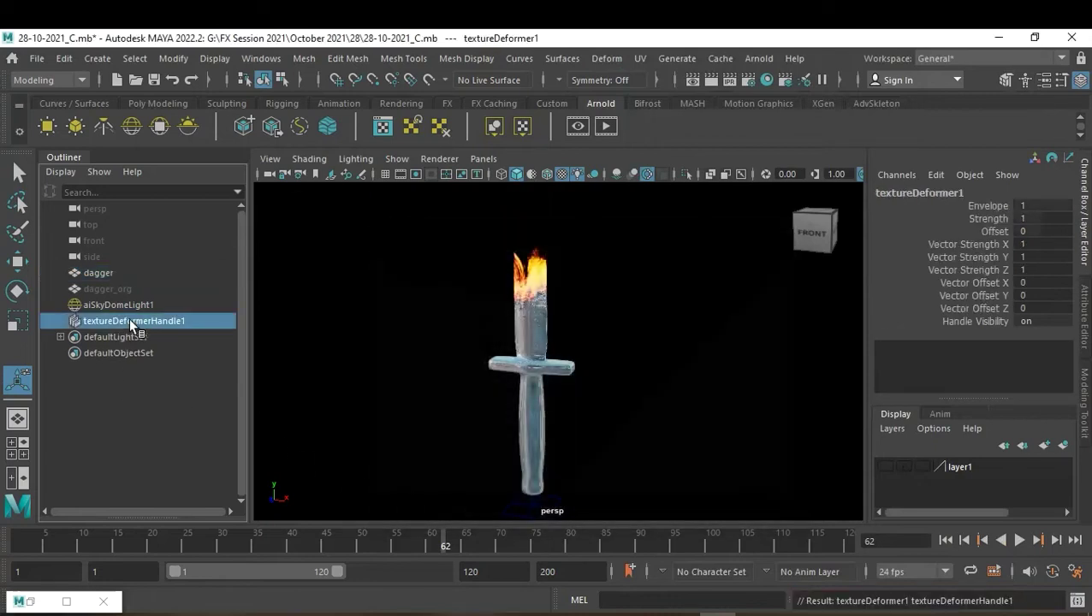
key("ctrl+a")
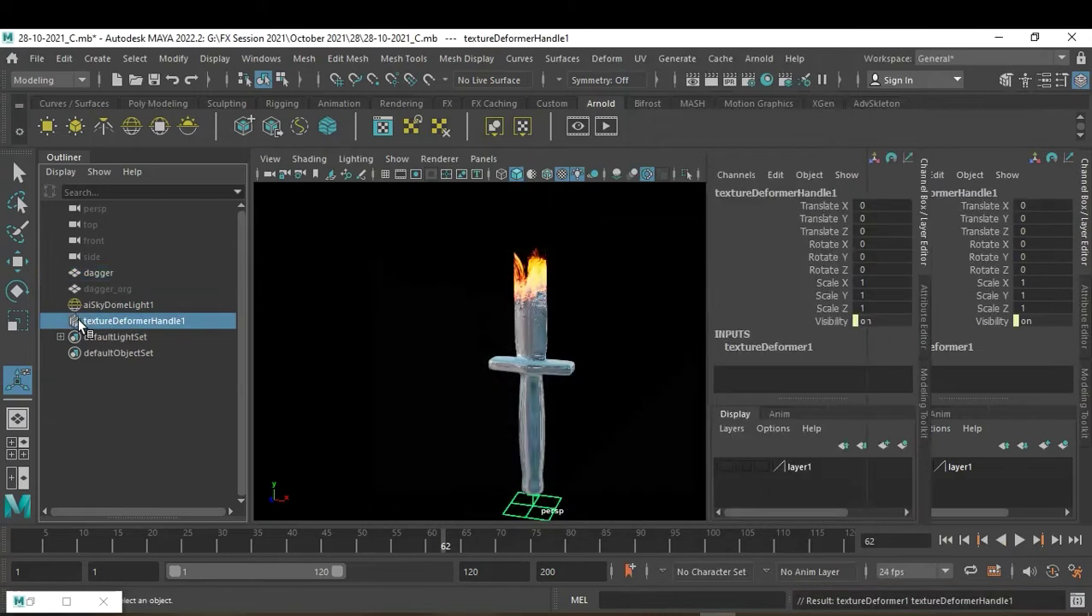
left_click(881, 187)
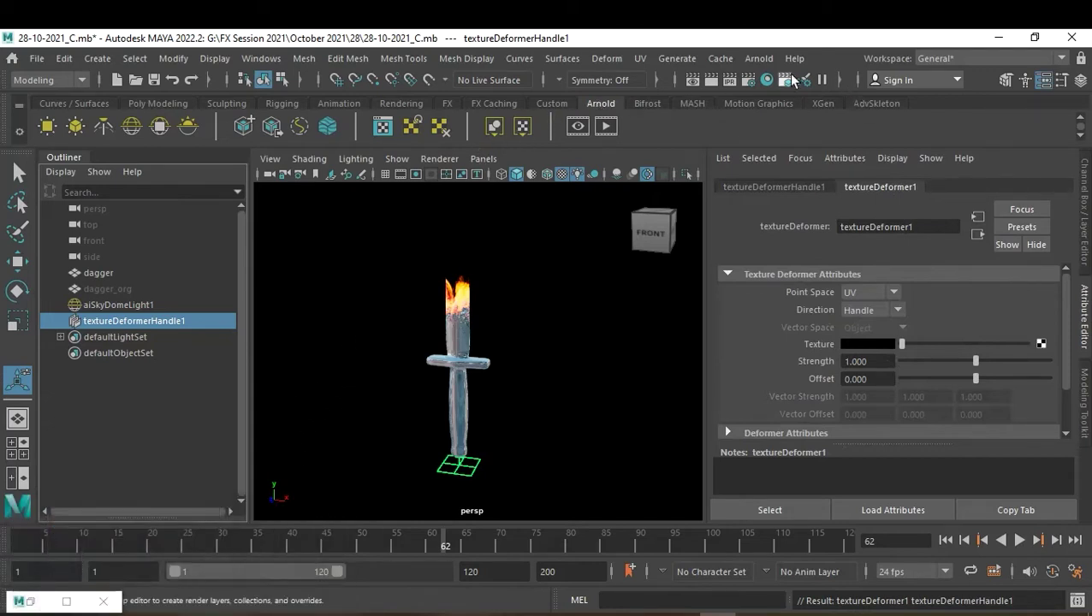
left_click(40, 599)
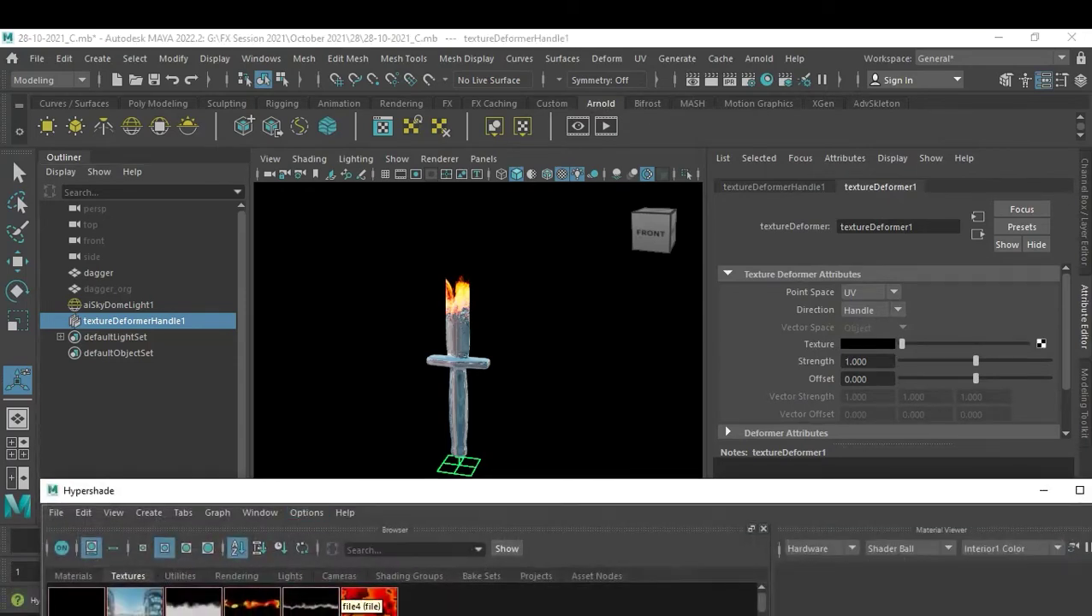
middle_click_drag(367, 600, 777, 347)
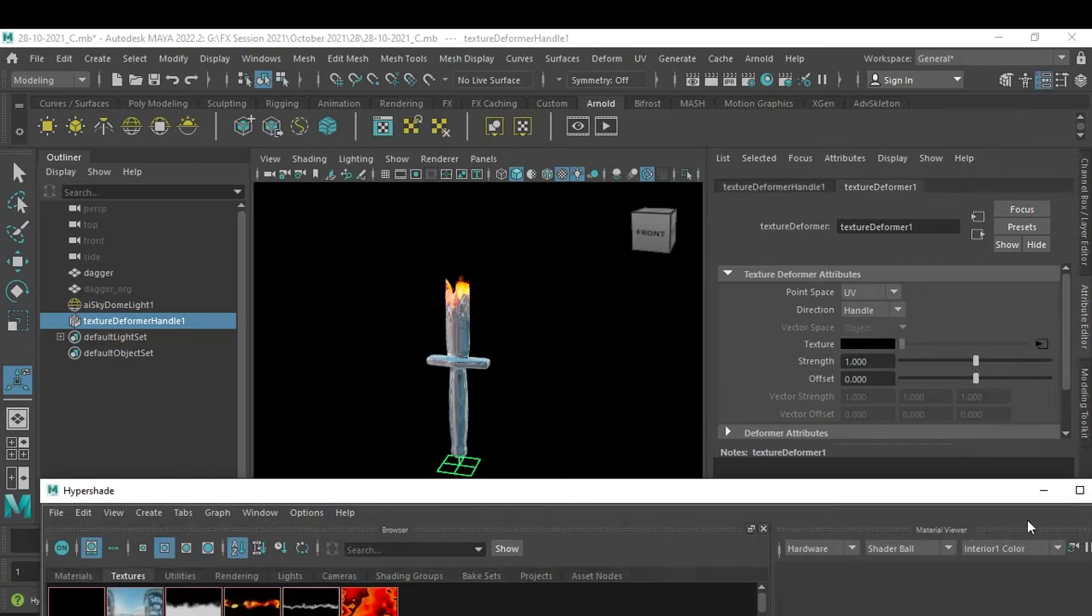
left_click(1043, 494)
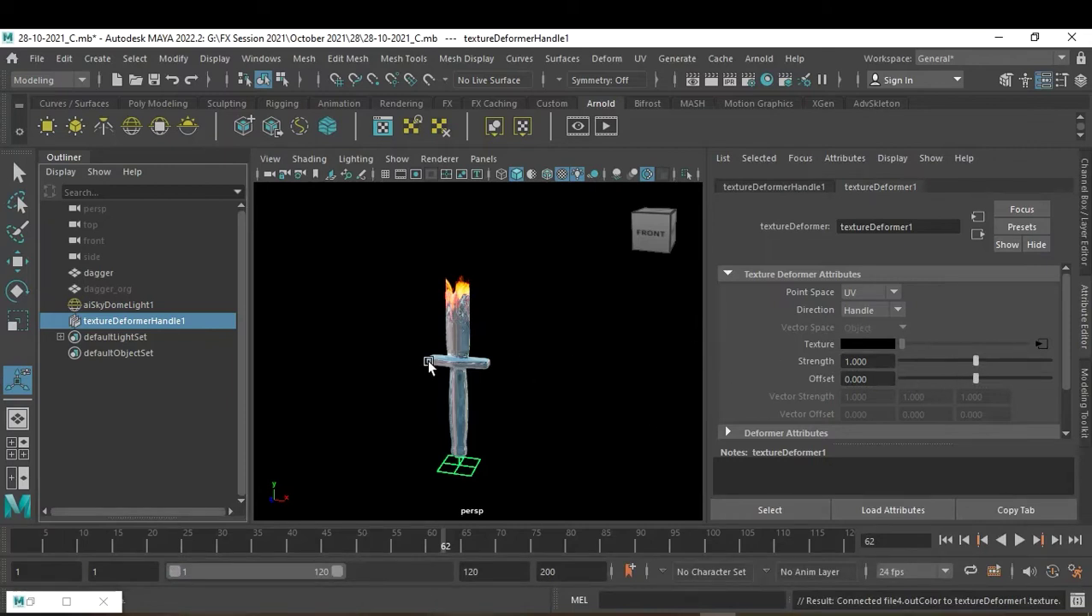
Drag the texture deformer Strength to about 1.143 while watching the dagger.
right_click_drag(428, 324, 496, 321, "alt")
scroll(497, 321, "down", 3)
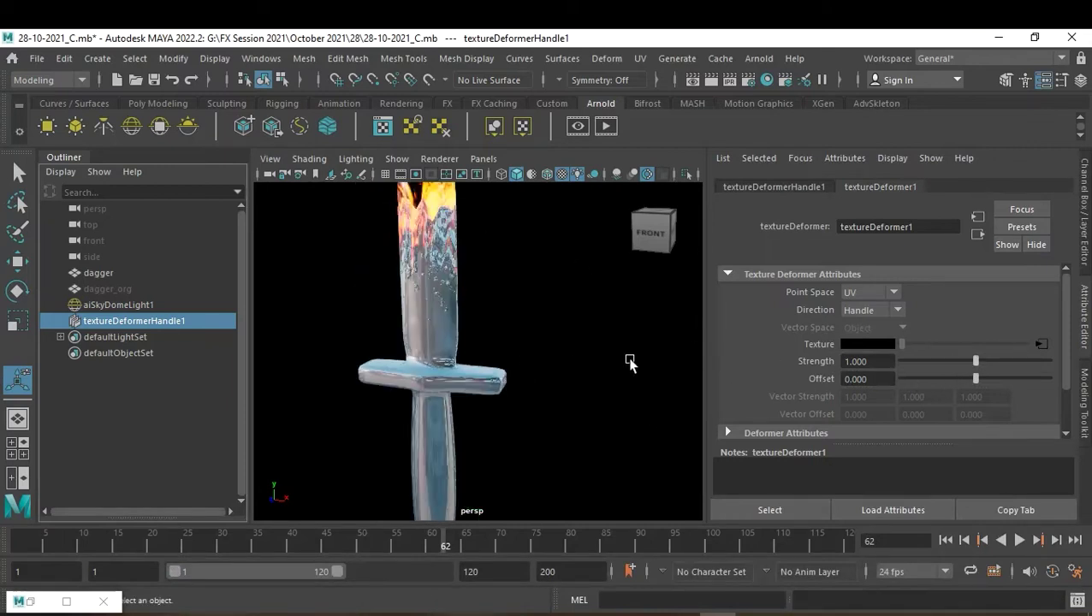
mouse_move(977, 362)
left_mouse_down()
mouse_move(981, 376)
mouse_move(1033, 385)
left_mouse_up()
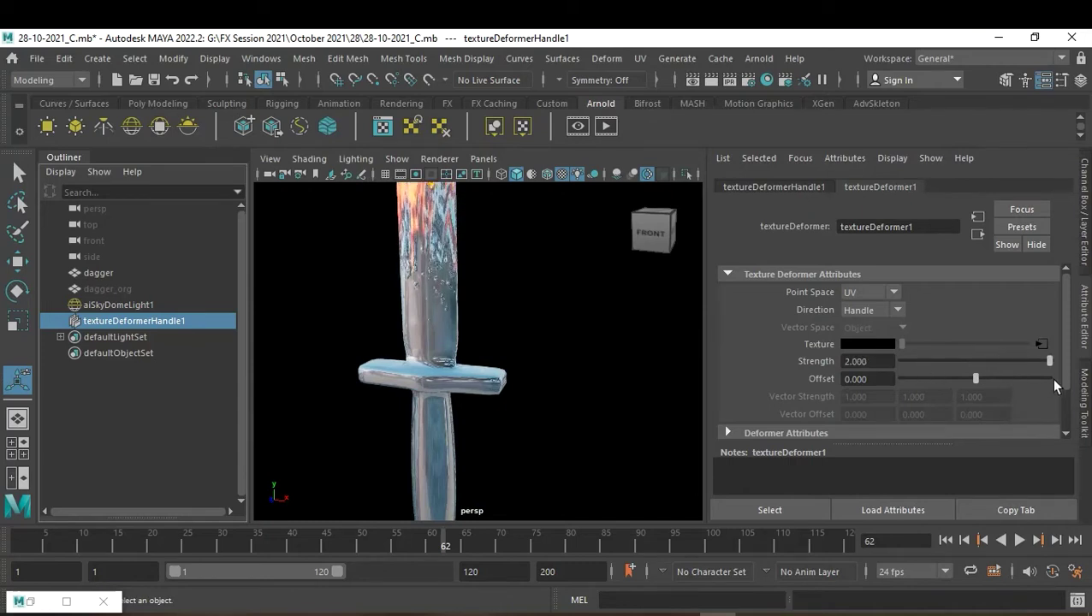
mouse_move(544, 307)
left_mouse_down("alt")
mouse_move(547, 383)
mouse_move(549, 372)
mouse_move(604, 371)
mouse_move(587, 371)
left_mouse_up("alt")
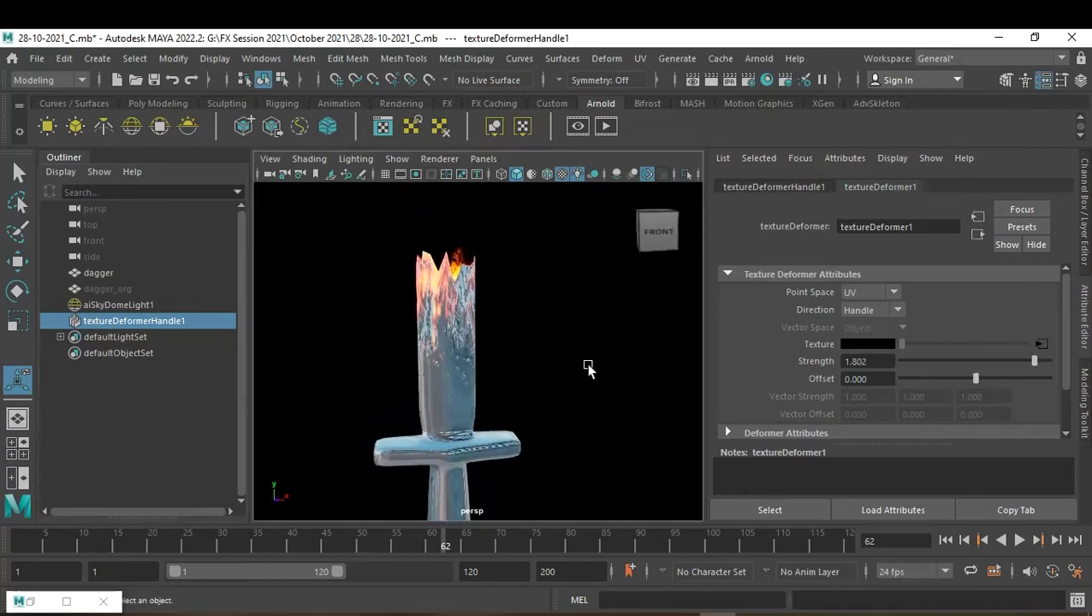
mouse_move(1030, 370)
left_mouse_down()
mouse_move(945, 370)
mouse_move(997, 386)
mouse_move(946, 393)
mouse_move(1012, 393)
mouse_move(985, 393)
left_mouse_up()
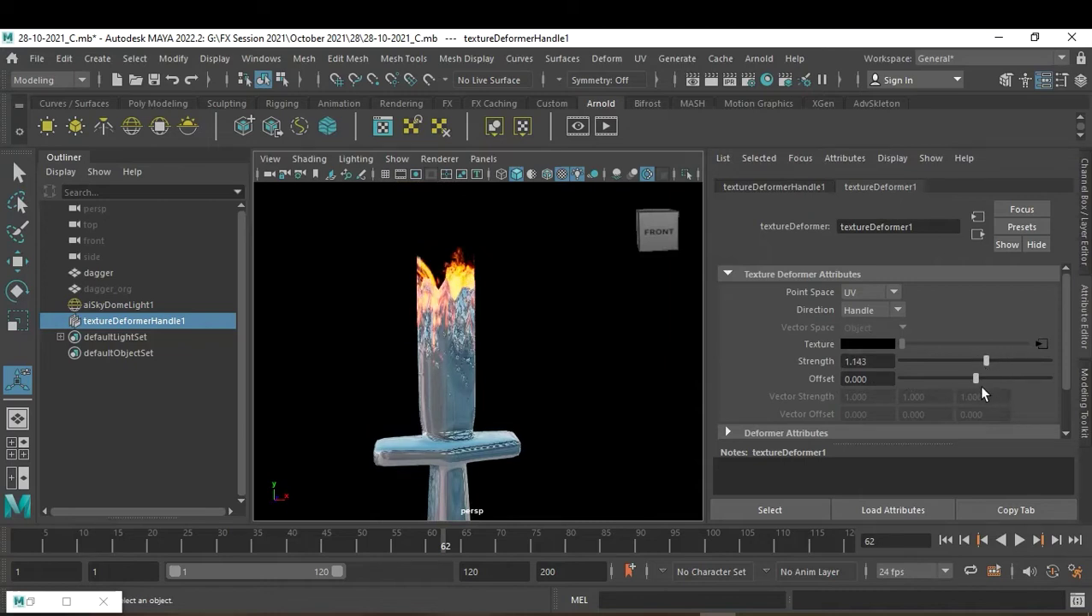
Set the texture deformer Offset to 0.100.
left_click(869, 379)
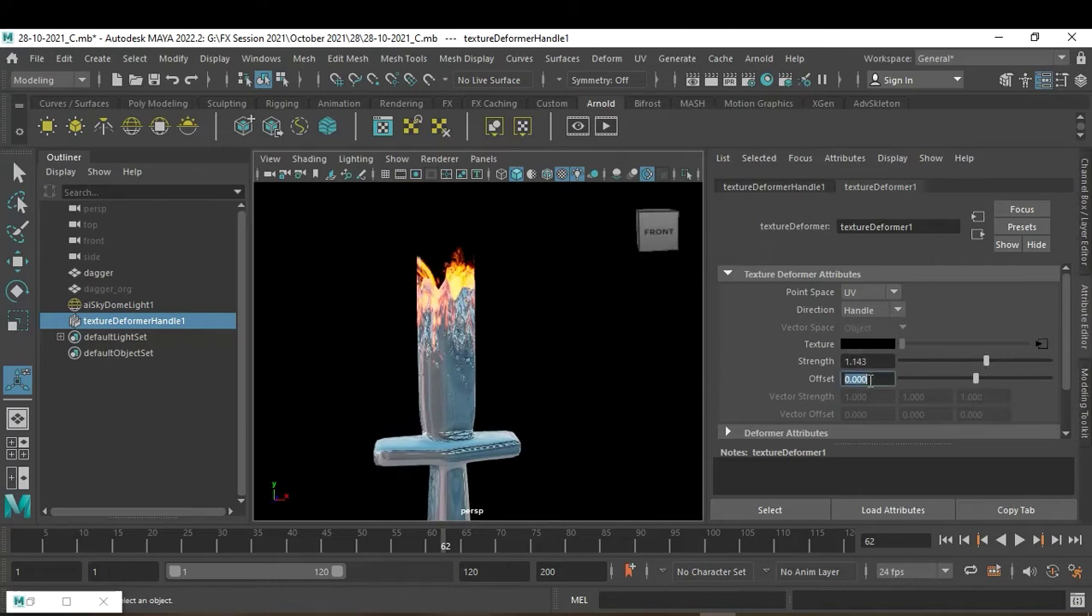
key("BackSpace")
key("Return")
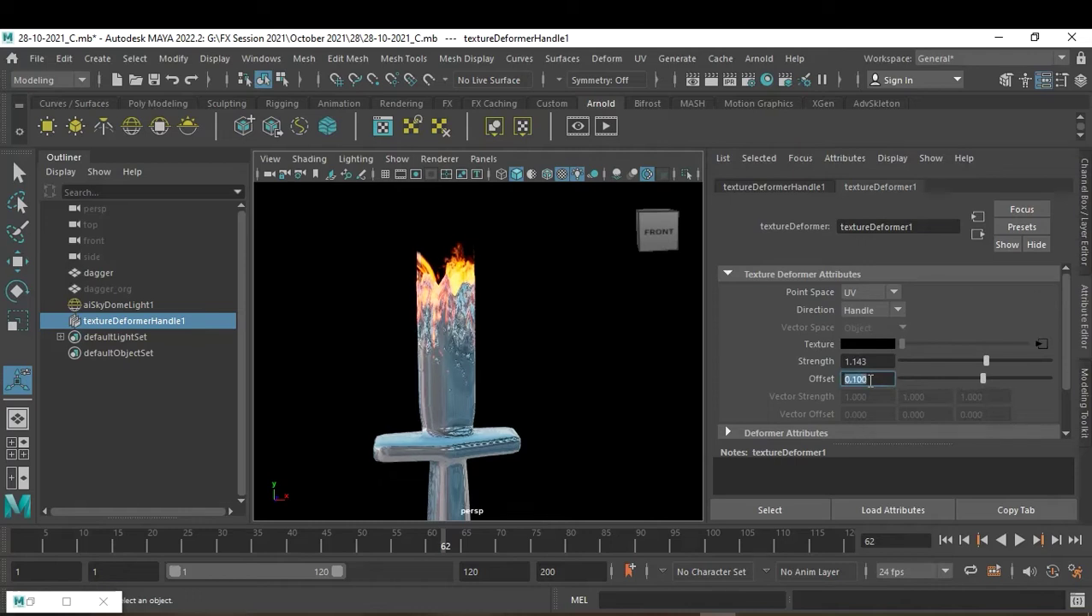
key("Return")
Reframe the whole dagger and play the animation from frame 1.
left_click_drag(520, 402, 566, 360, "alt")
right_click_drag(566, 360, 505, 385, "alt")
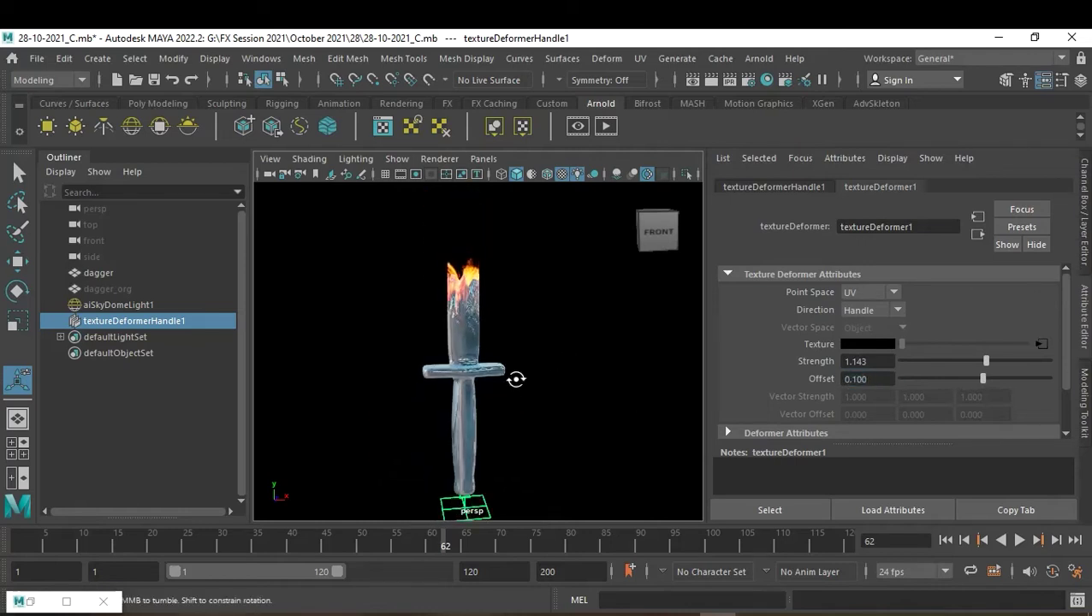
left_click(949, 542)
left_click(1020, 540)
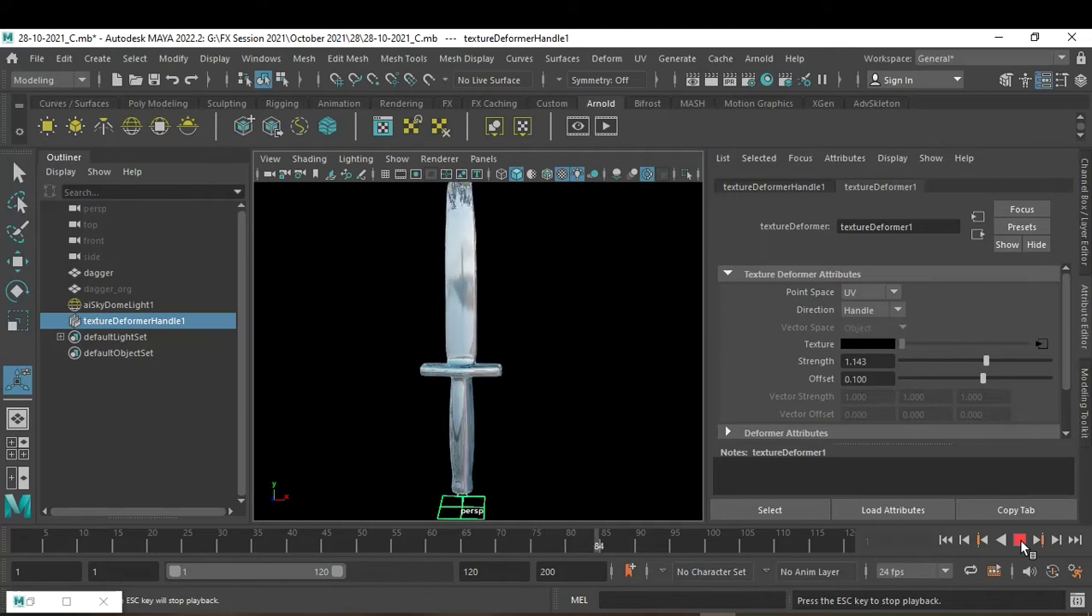
Stop at frame 58, set deformer Strength to 0.500, then scrub to frame 28.
left_click(1020, 540)
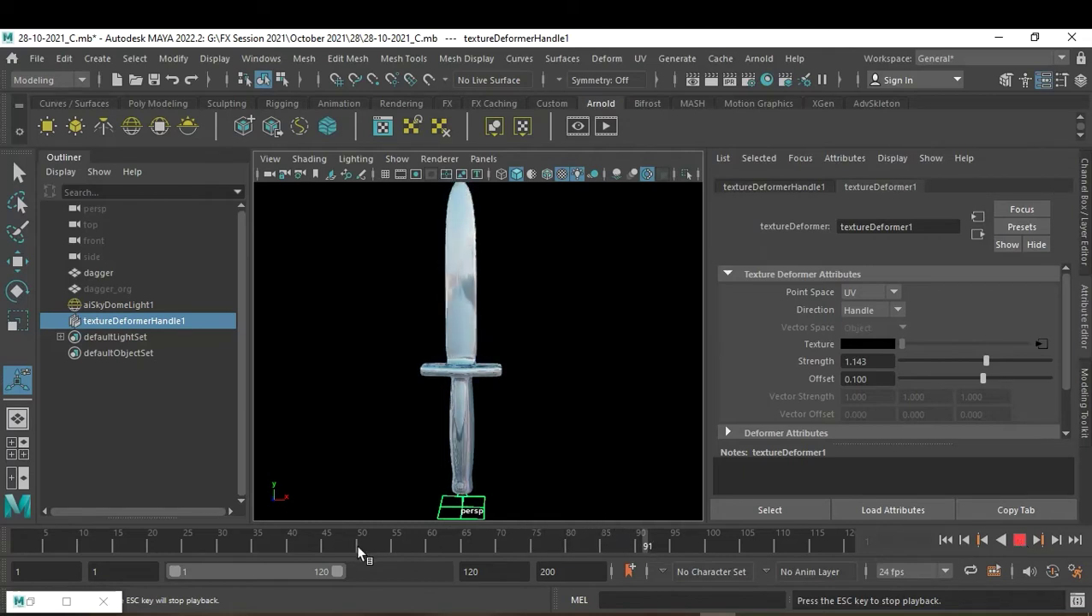
mouse_move(485, 544)
left_mouse_down()
mouse_move(324, 560)
mouse_move(342, 565)
left_mouse_up()
left_click(884, 362)
type("1")
key("Return")
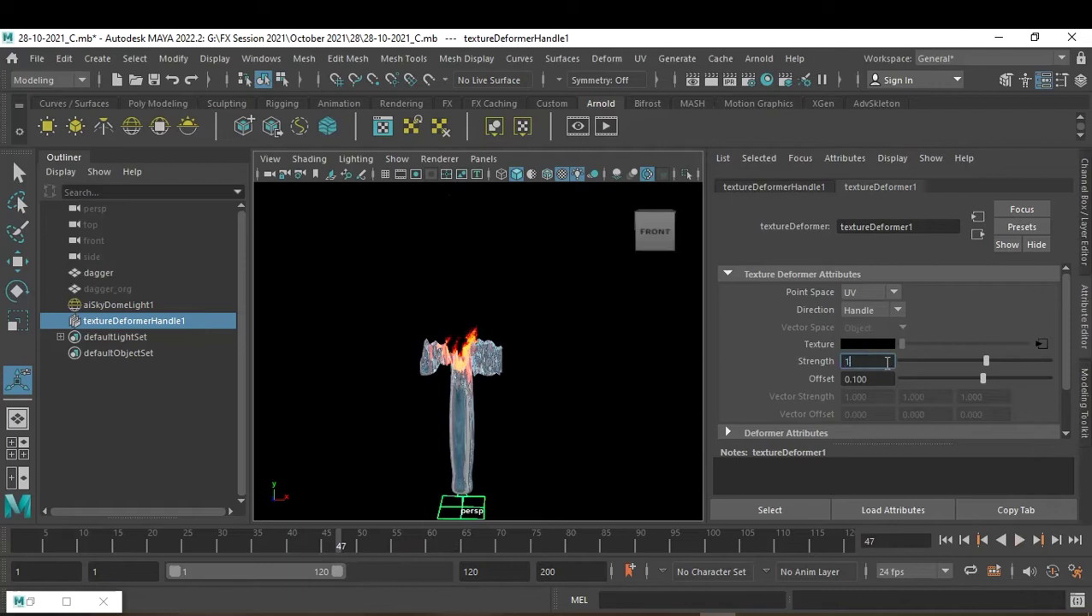
key("BackSpace")
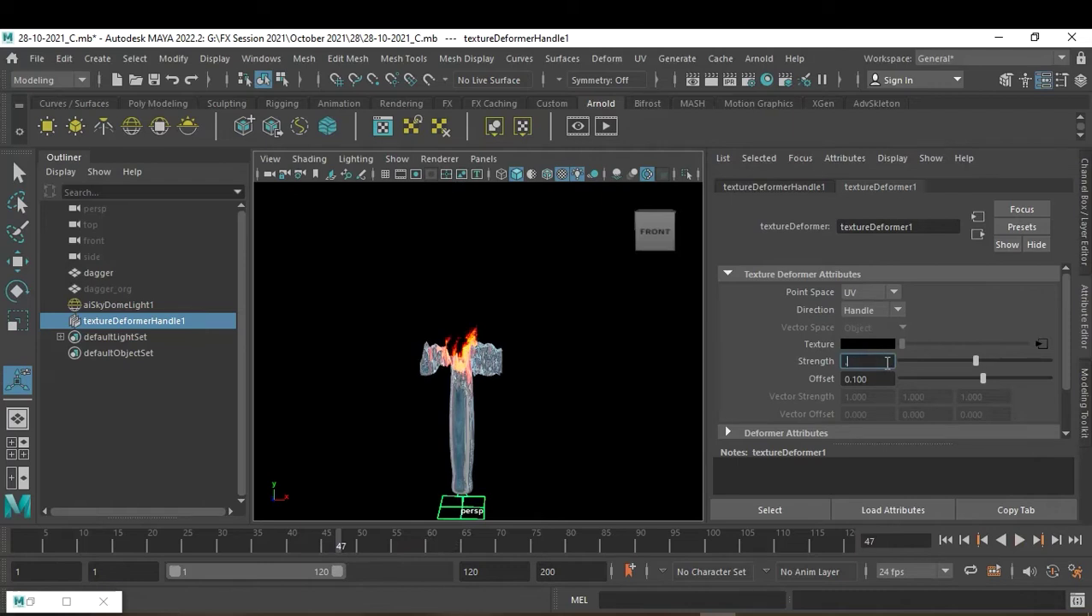
type(".5")
key("Return")
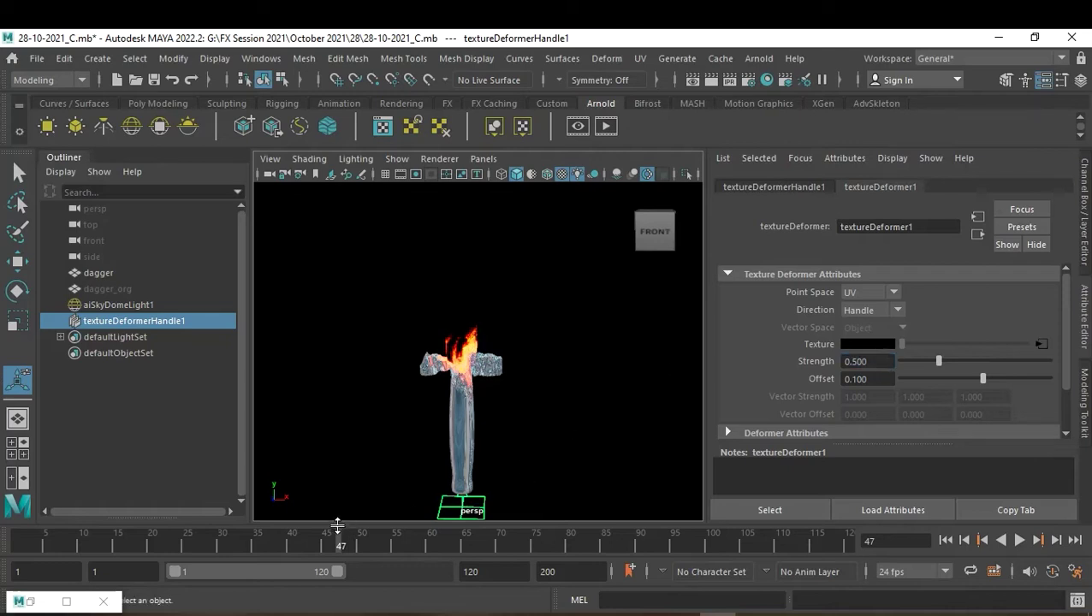
mouse_move(336, 545)
left_mouse_down()
mouse_move(183, 555)
mouse_move(483, 557)
left_mouse_up()
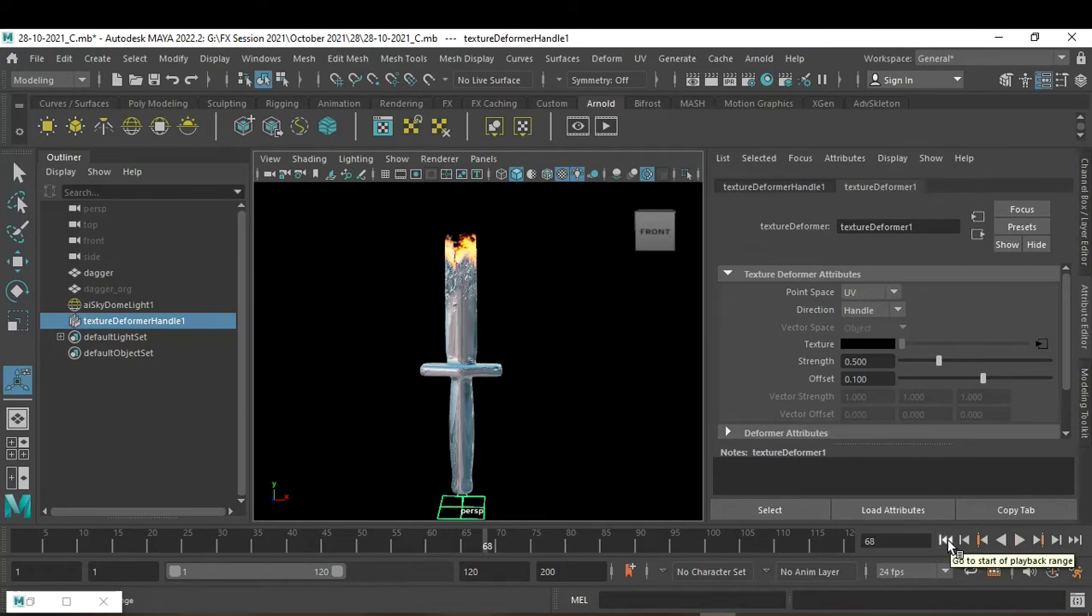
Check the deformer handle's attributes, clear the selection, and save the scene.
left_click(788, 187)
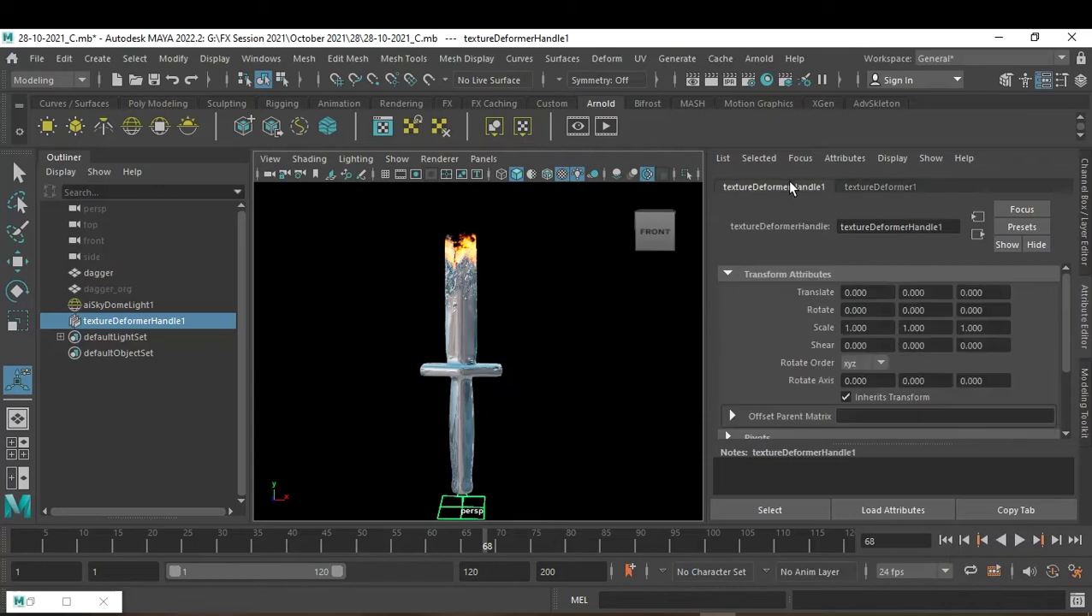
left_click(882, 190)
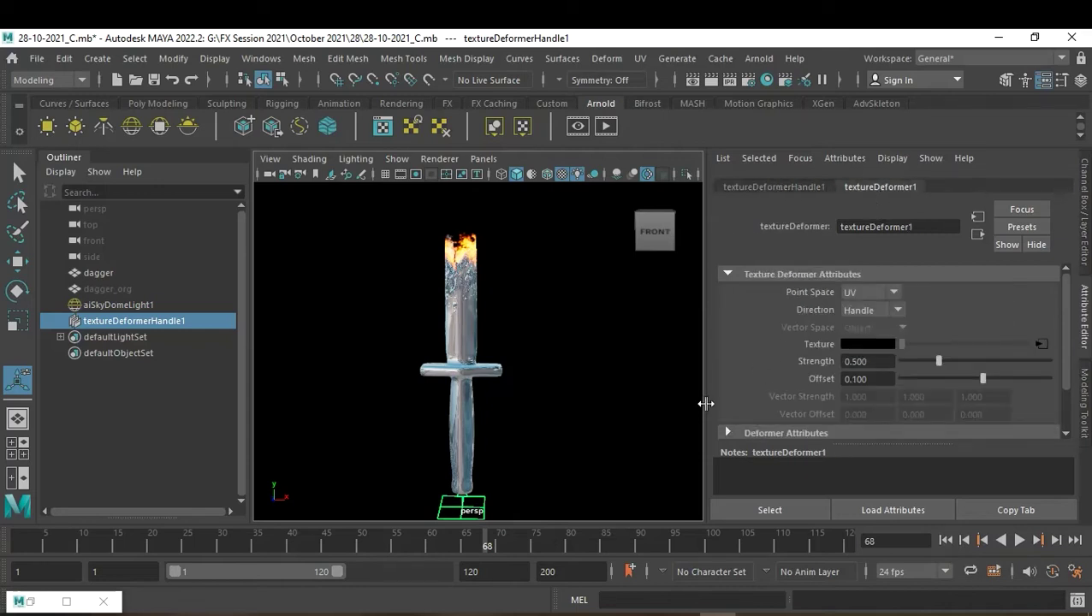
left_click(603, 428)
key("ctrl+s")
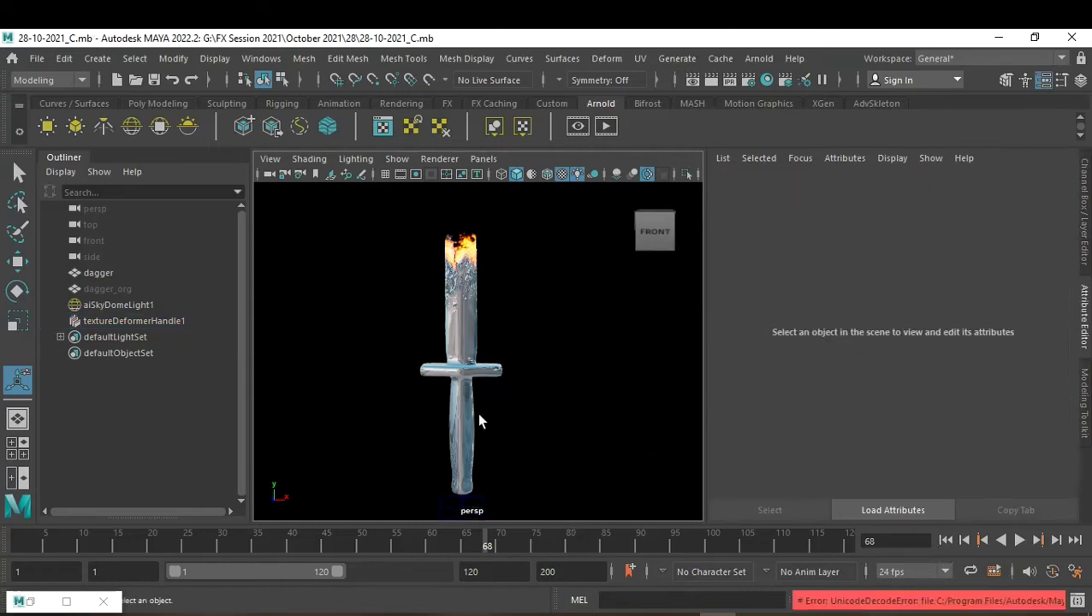
Rotate the dagger into a diagonal tilt and deselect it.
left_click(456, 345)
key("w")
key("e")
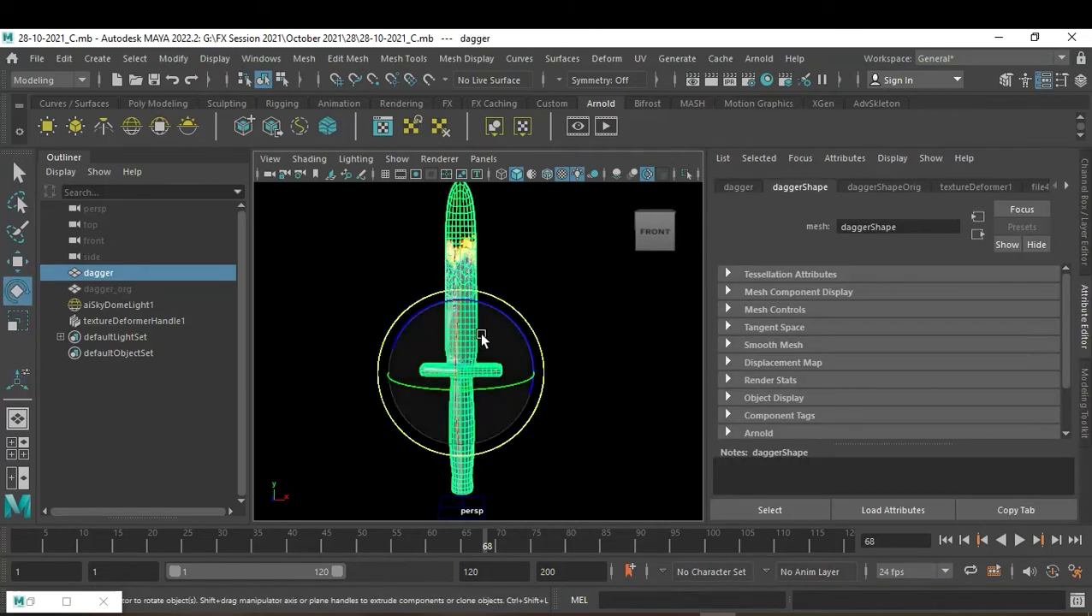
mouse_move(497, 311)
left_mouse_down()
mouse_move(512, 330)
mouse_move(445, 387)
mouse_move(506, 321)
left_mouse_up()
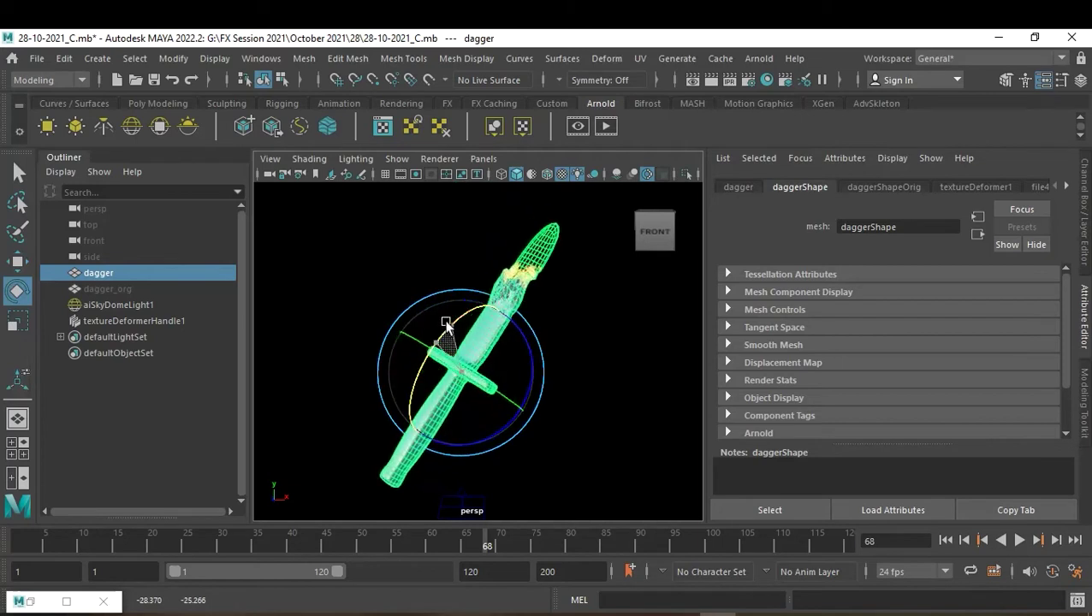
left_click(568, 337)
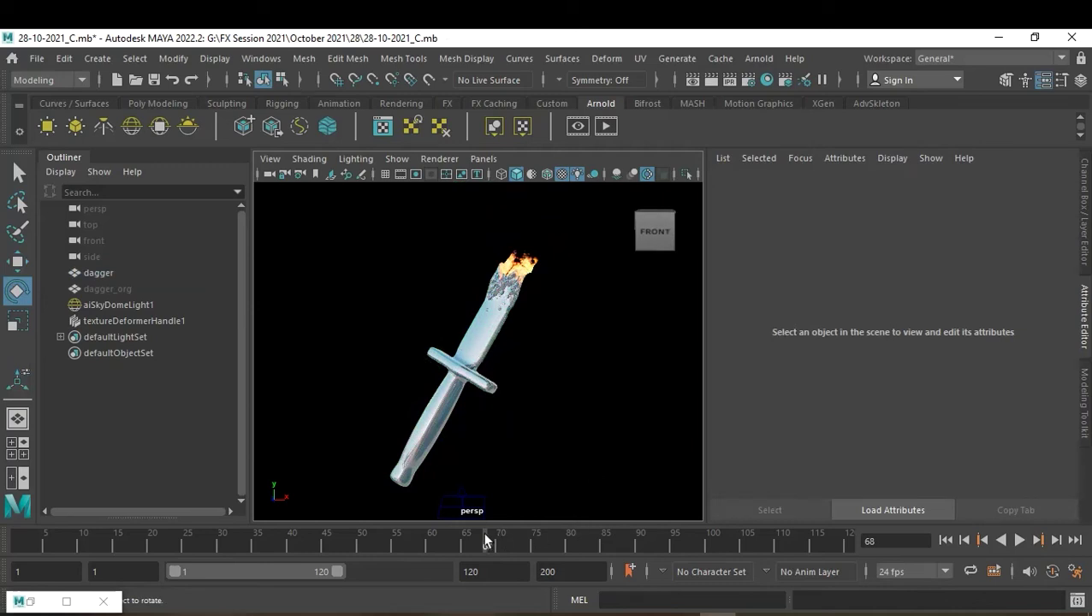
left_click(214, 59)
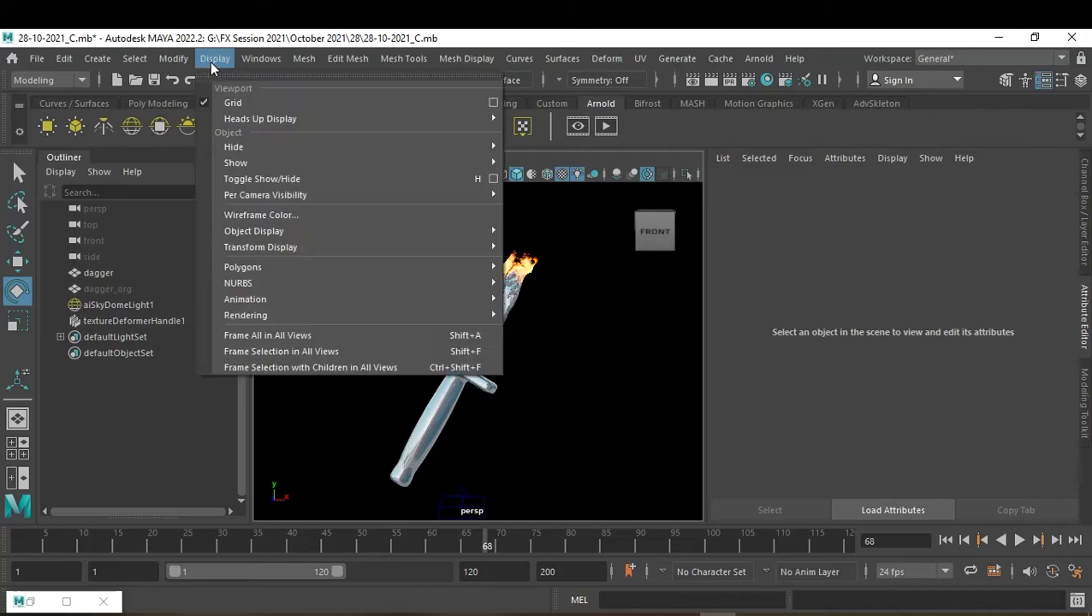
mouse_move(260, 118)
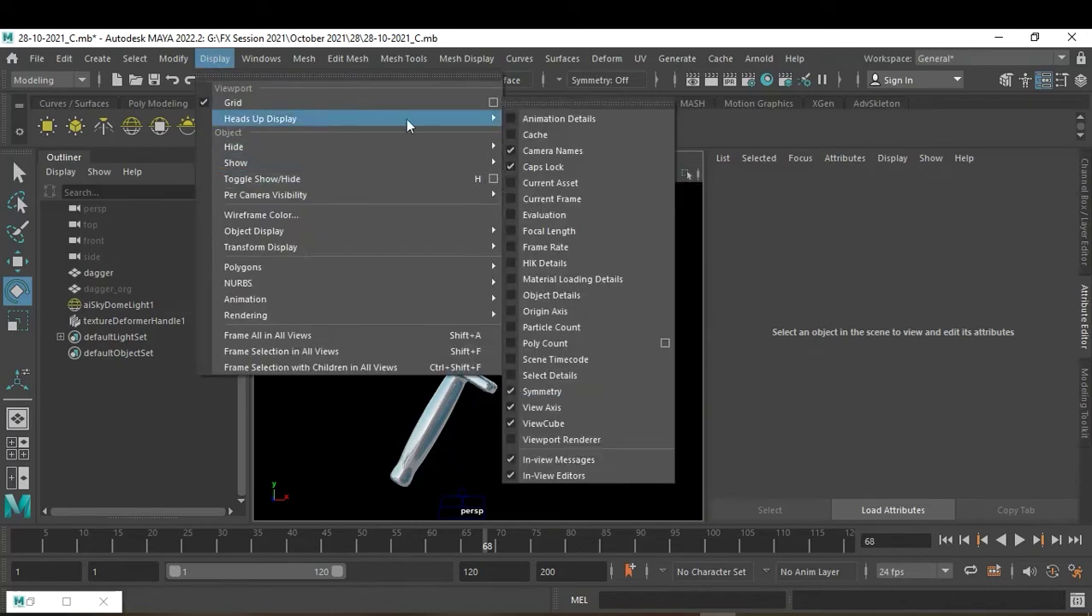
Turn off the Camera Names, View Axis and ViewCube heads-up display items.
left_click(511, 151)
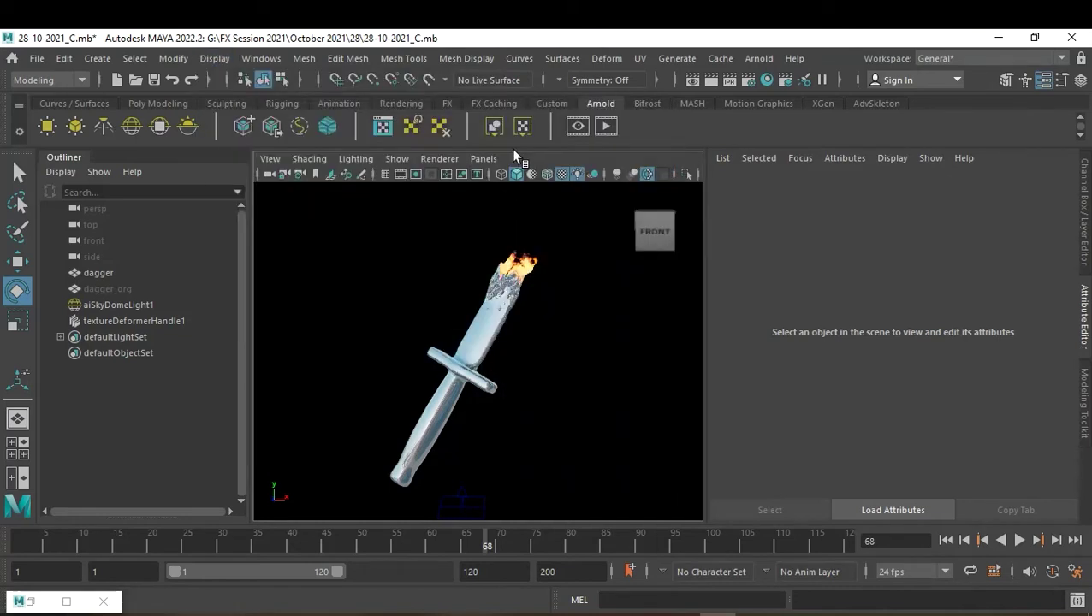
left_click(221, 62)
mouse_move(260, 119)
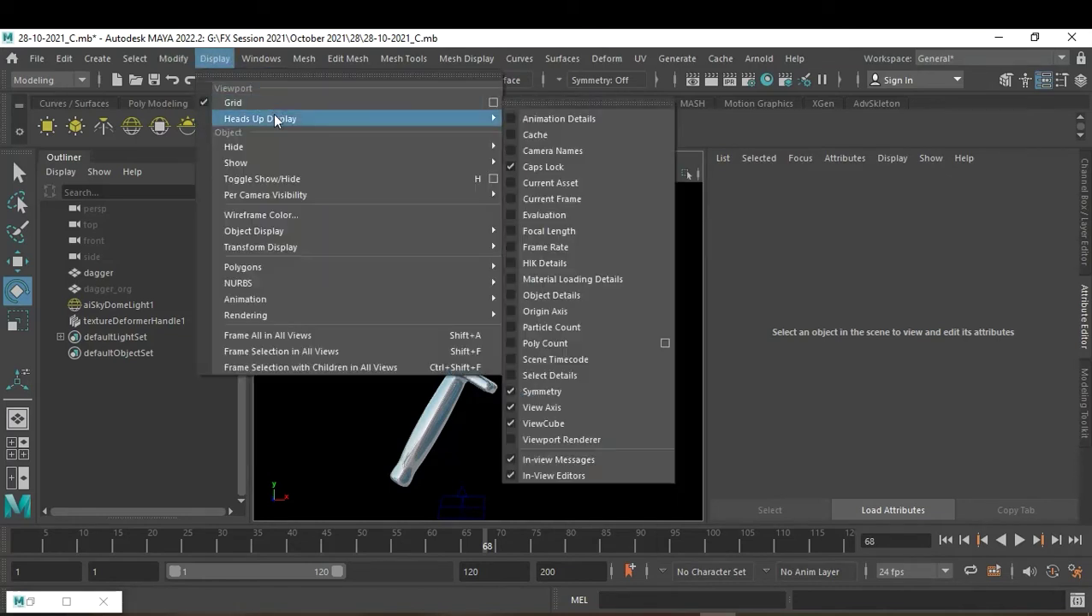
left_click(556, 106)
mouse_move(569, 99)
left_mouse_down()
mouse_move(767, 147)
mouse_move(896, 135)
left_mouse_up()
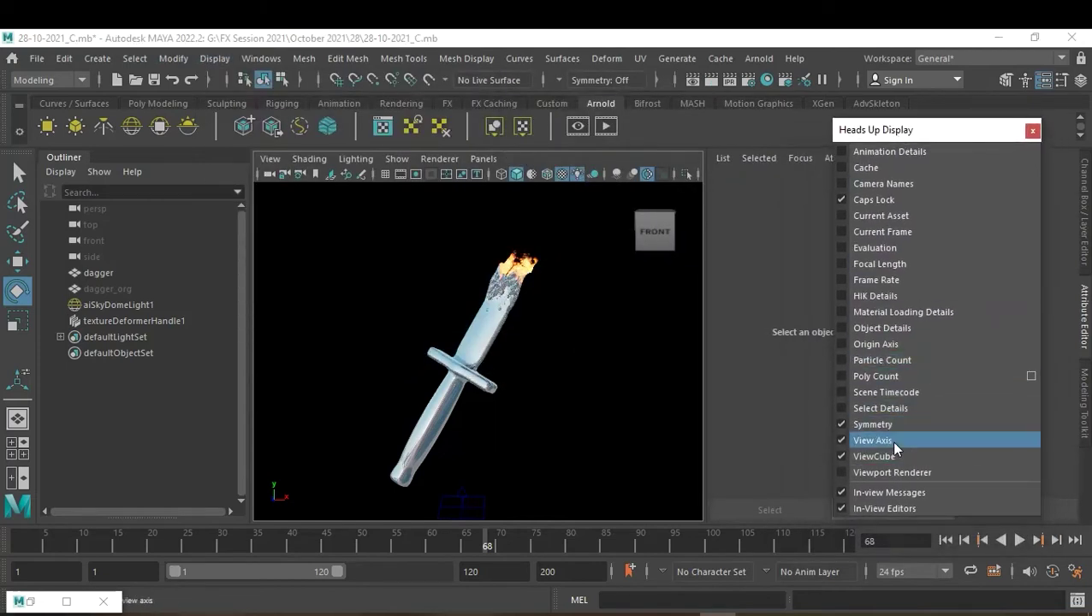
left_click(895, 442)
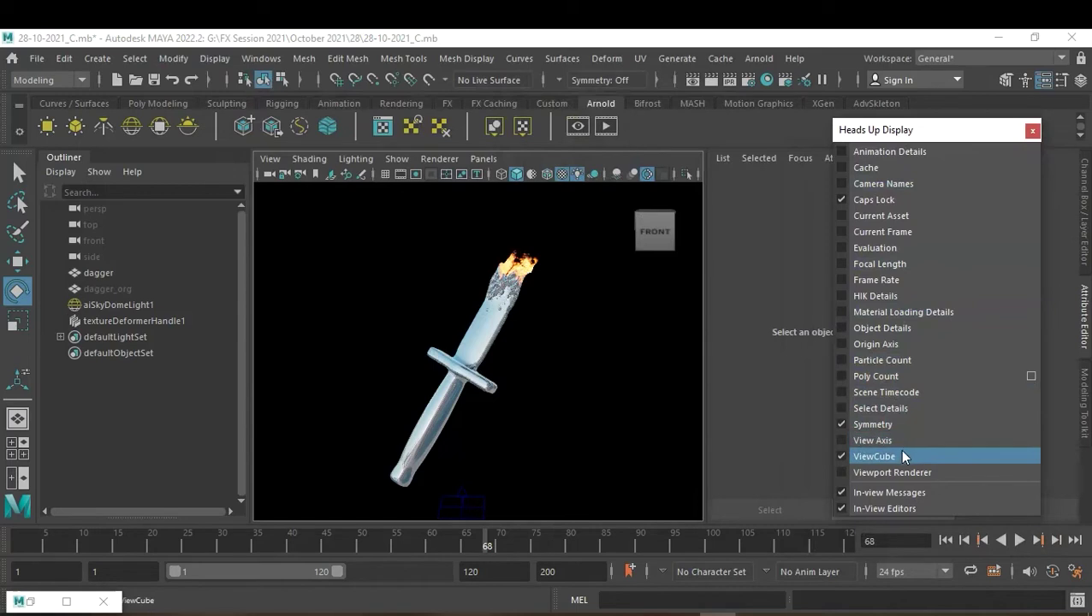
left_click(903, 454)
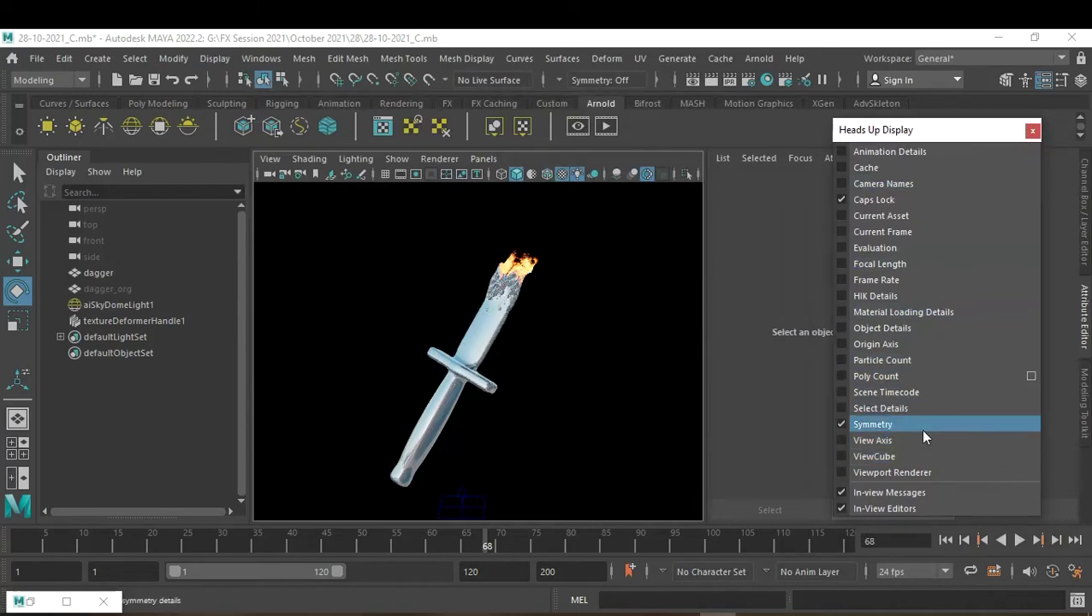
left_click(1033, 132)
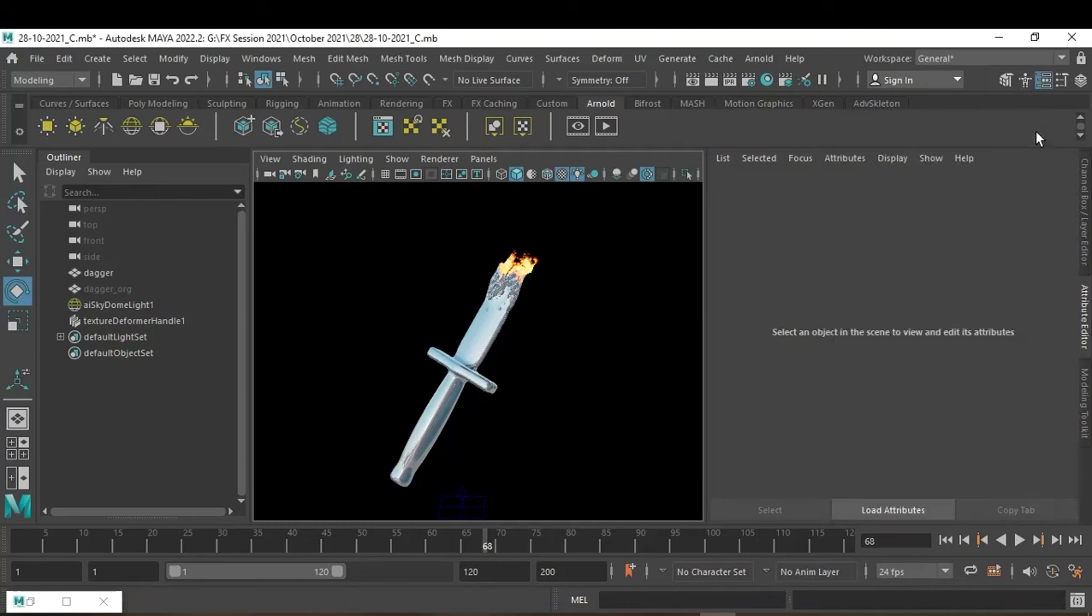
Choose the HD 1080 image size preset (1920 x 1080) in Render Settings and close it.
right_click(487, 540)
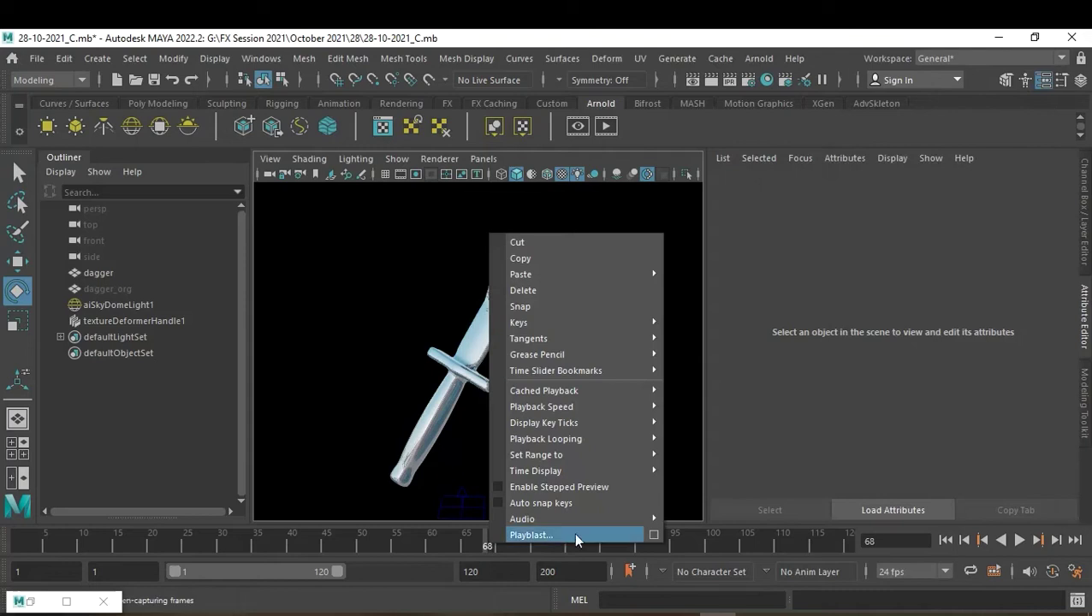
left_click(741, 130)
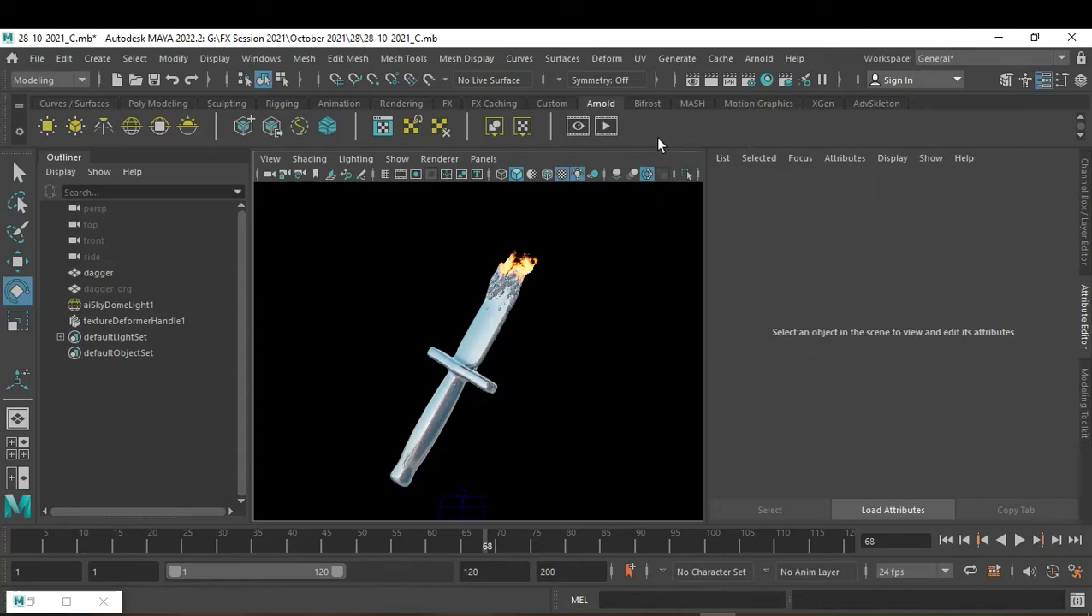
left_click(779, 78)
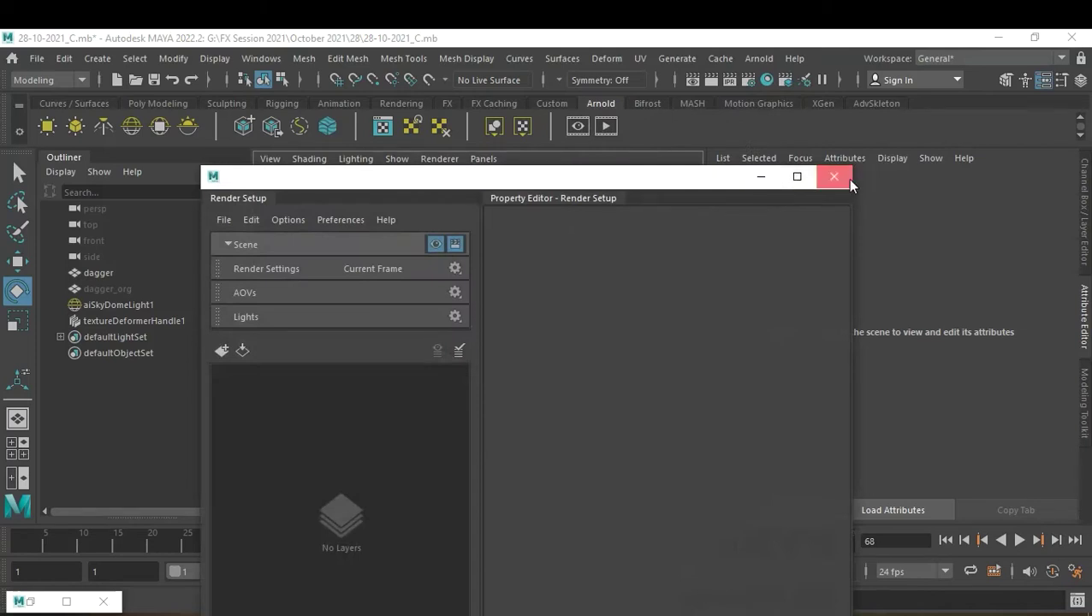
left_click(846, 177)
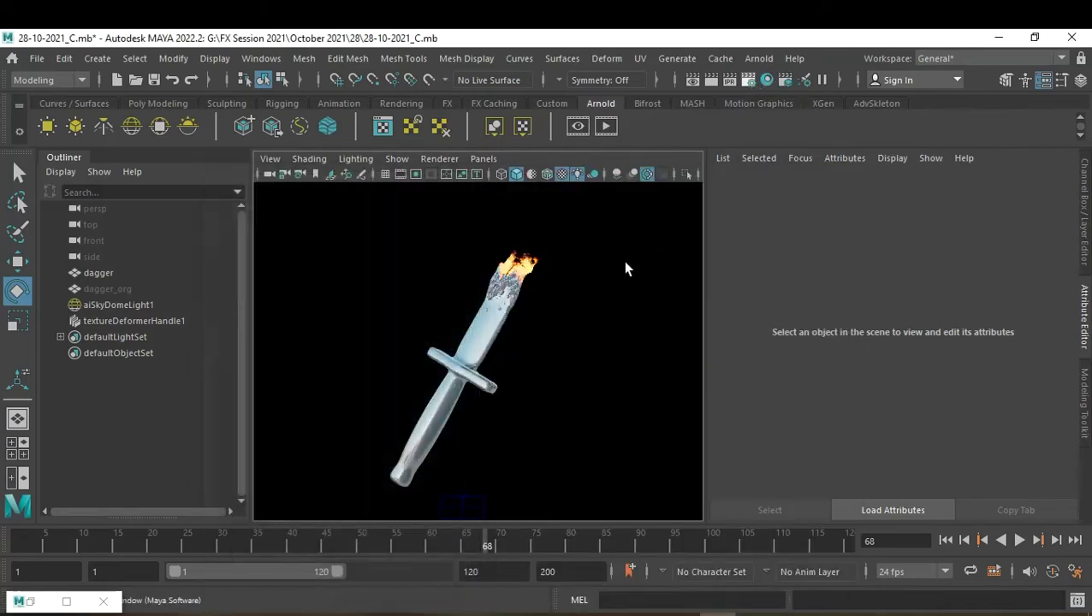
scroll(485, 385, "down", 5)
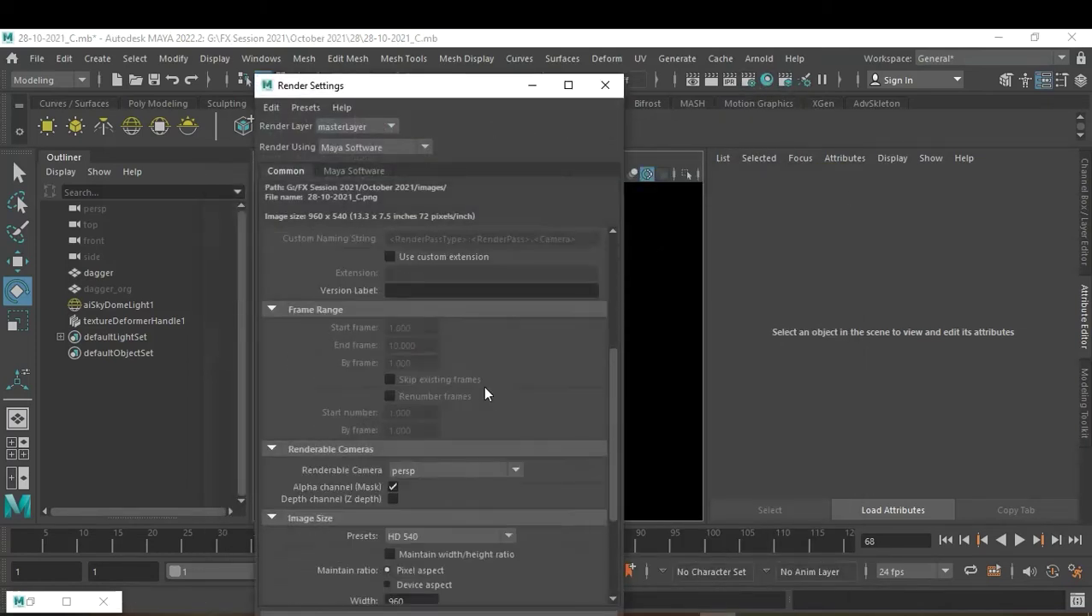
left_click(457, 537)
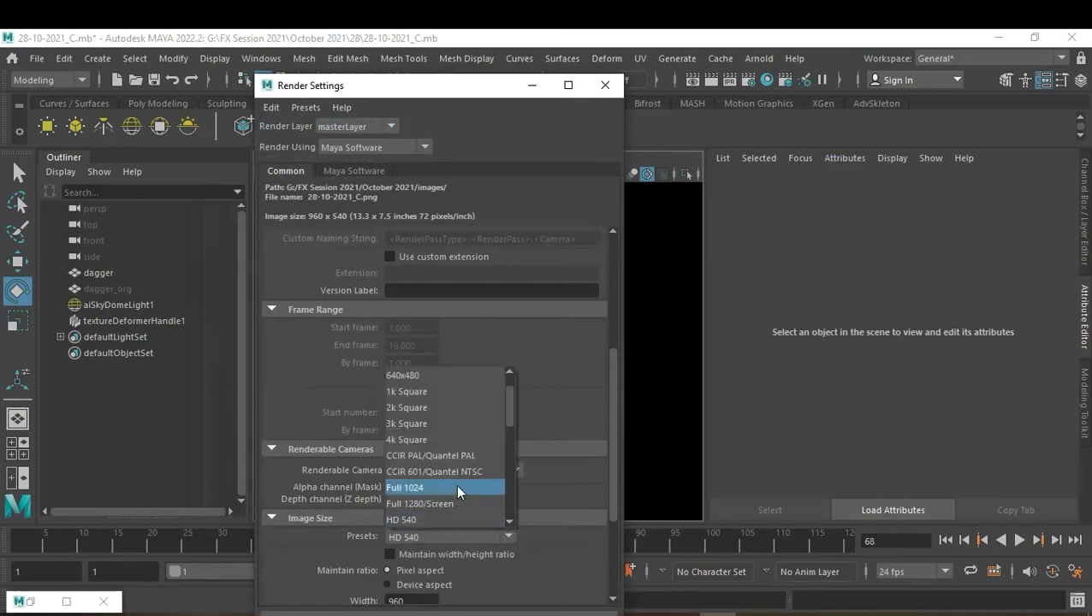
scroll(456, 483, "down", 2)
scroll(445, 492, "down", 2)
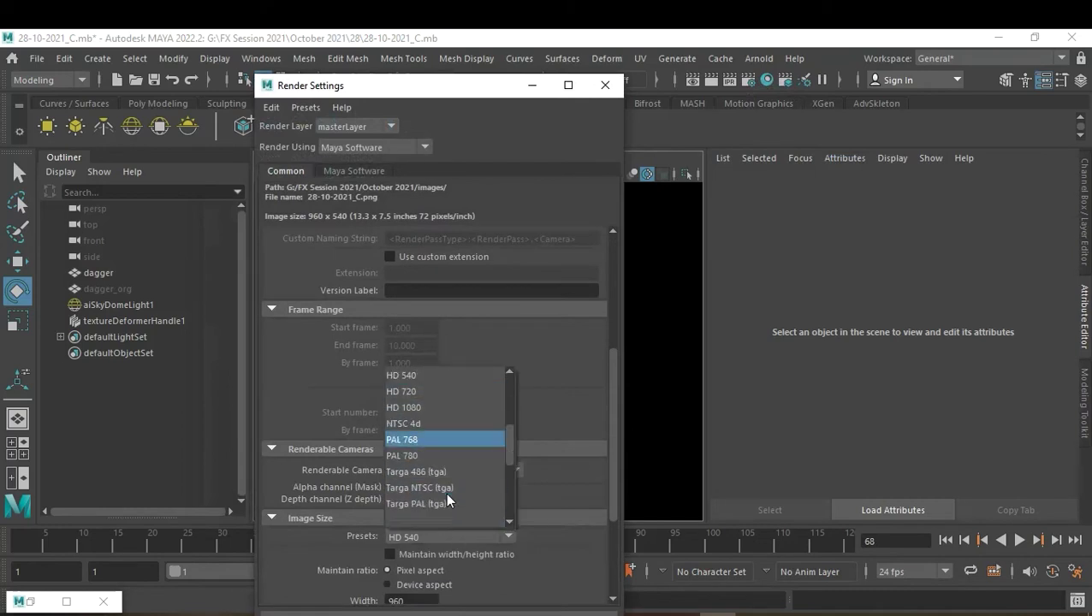
scroll(443, 420, "up", 2)
left_click(426, 451)
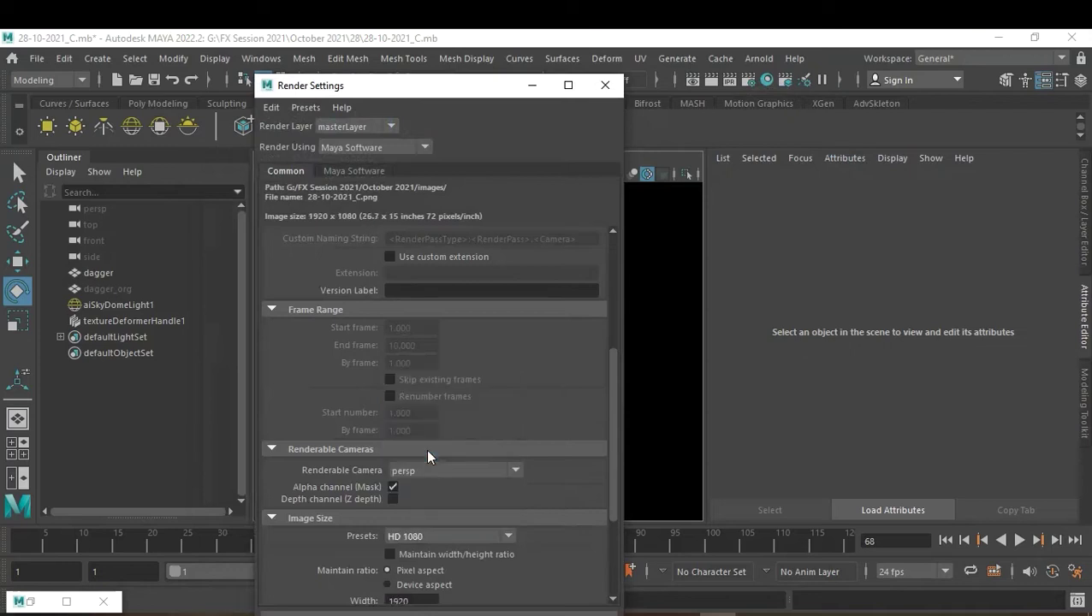
left_click(505, 611)
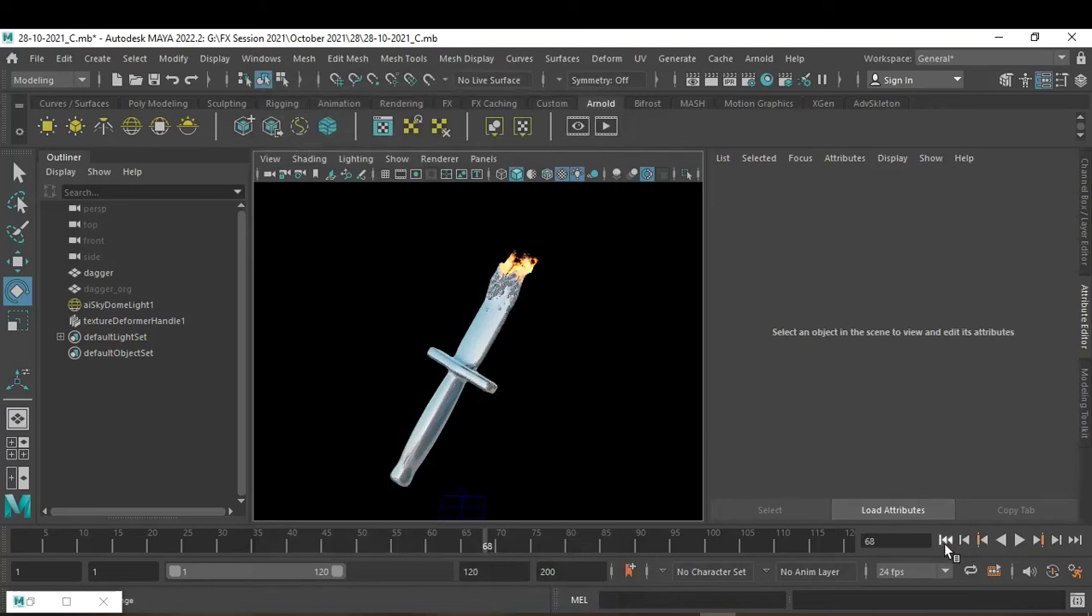
right_click(774, 542)
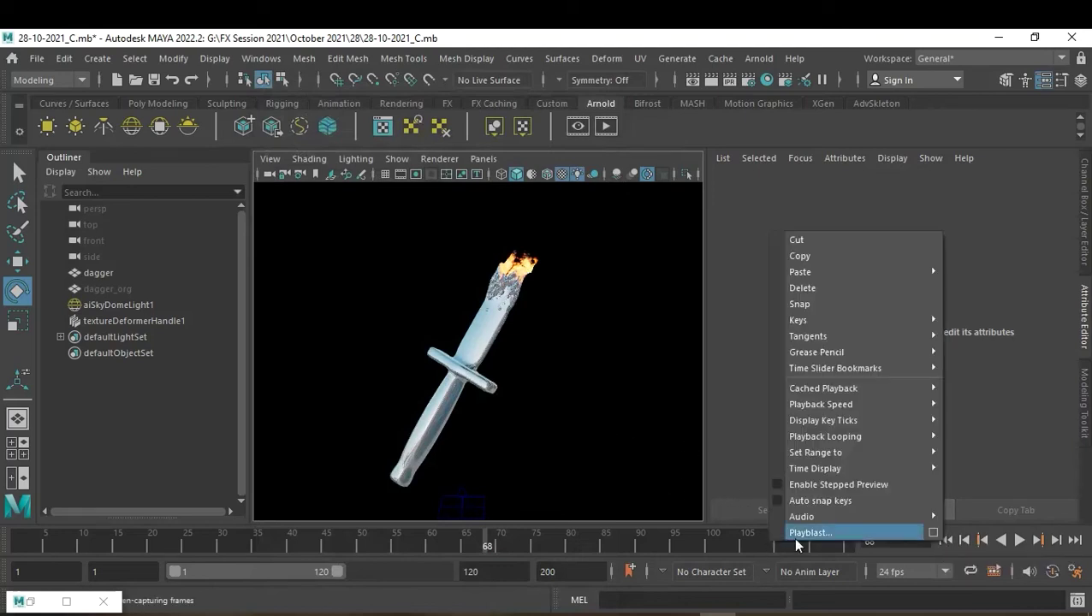
Set the playblast output file to eg01 in the 28 folder.
left_click(934, 532)
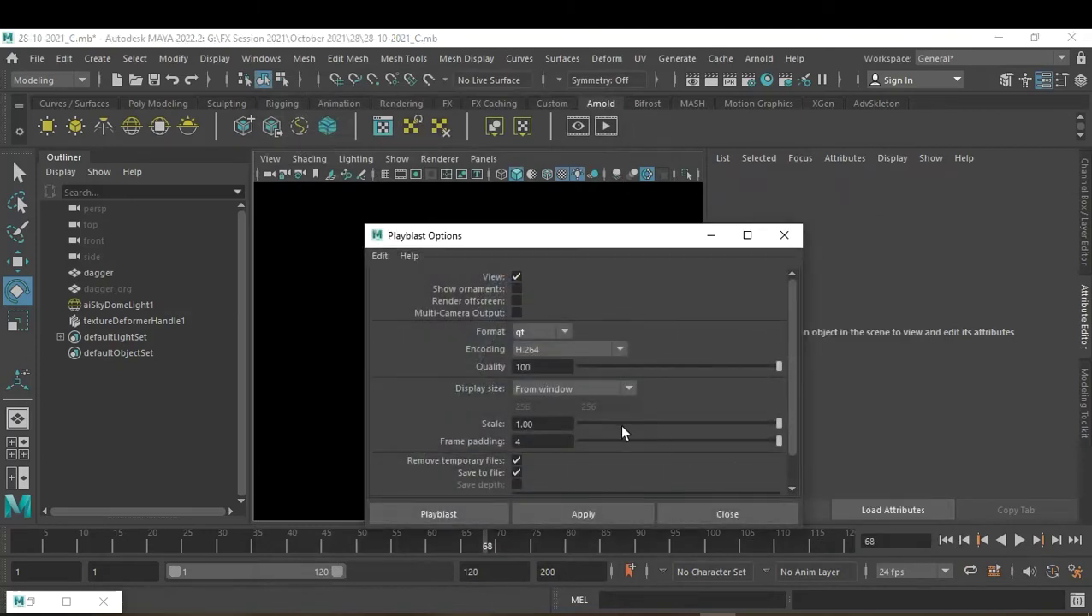
scroll(604, 448, "down", 1)
left_click(573, 485)
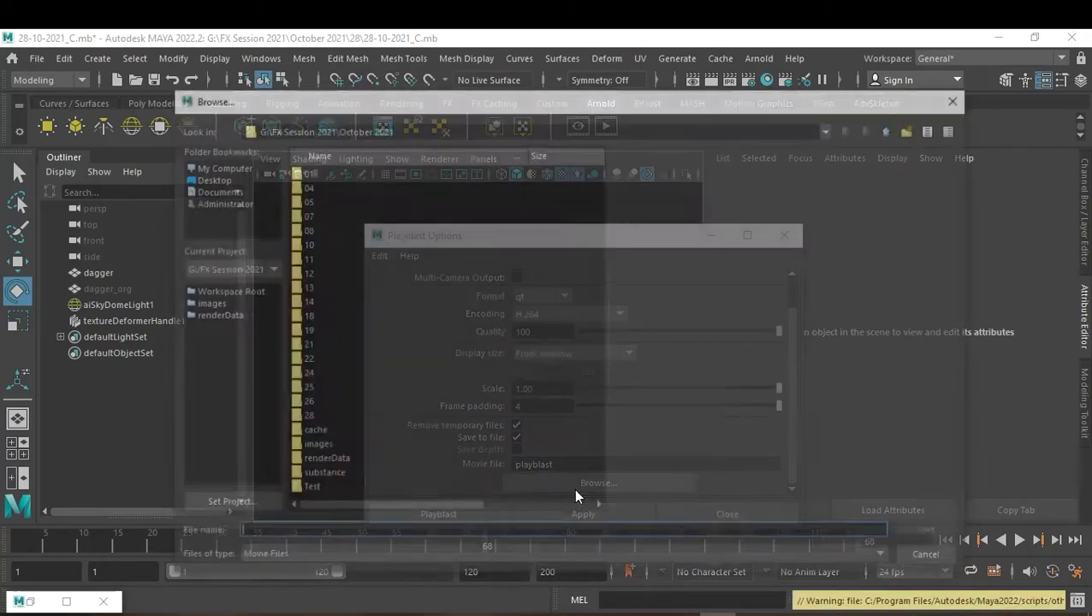
double_click(311, 417)
left_click(371, 533)
type("eg01")
key("Return")
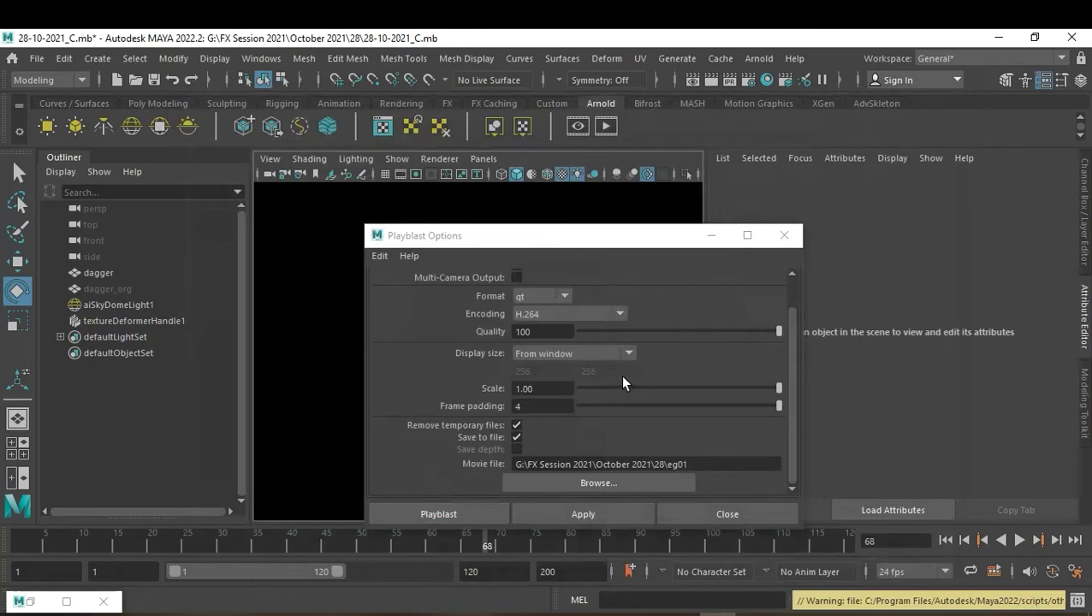
Run the playblast to record the dissolve to eg01.mov.
scroll(622, 377, "up", 1)
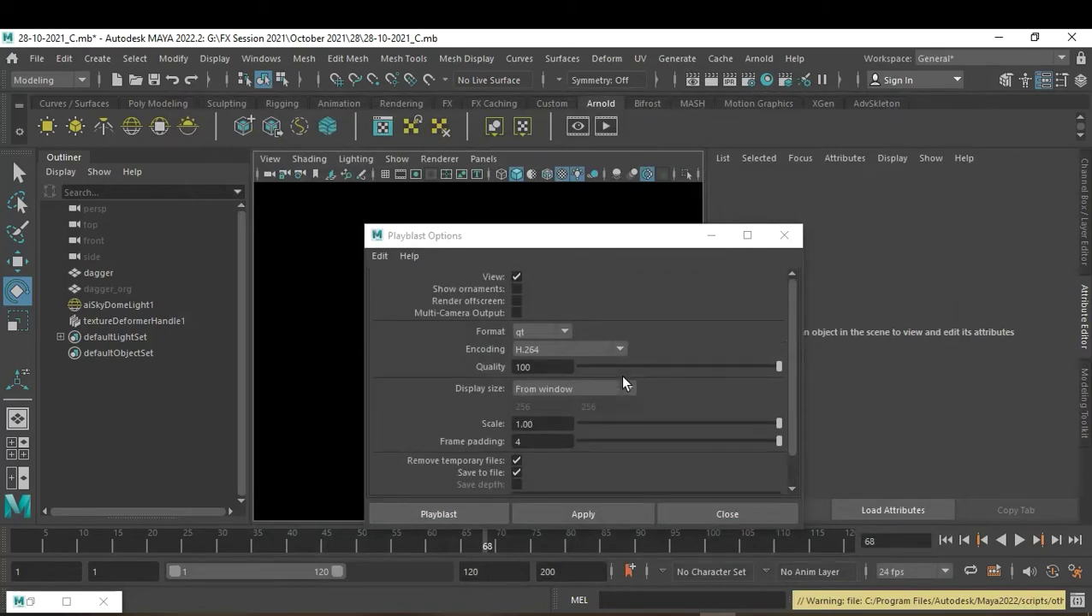
scroll(622, 376, "down", 1)
left_click(442, 512)
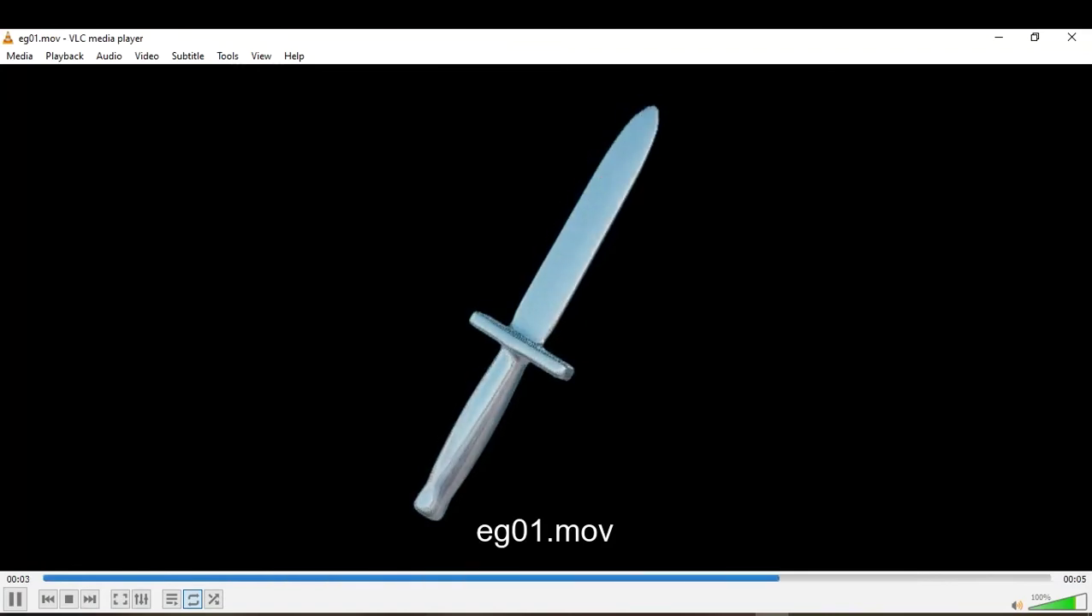
Close VLC after watching the eg01.mov clip play back.
left_click(1077, 47)
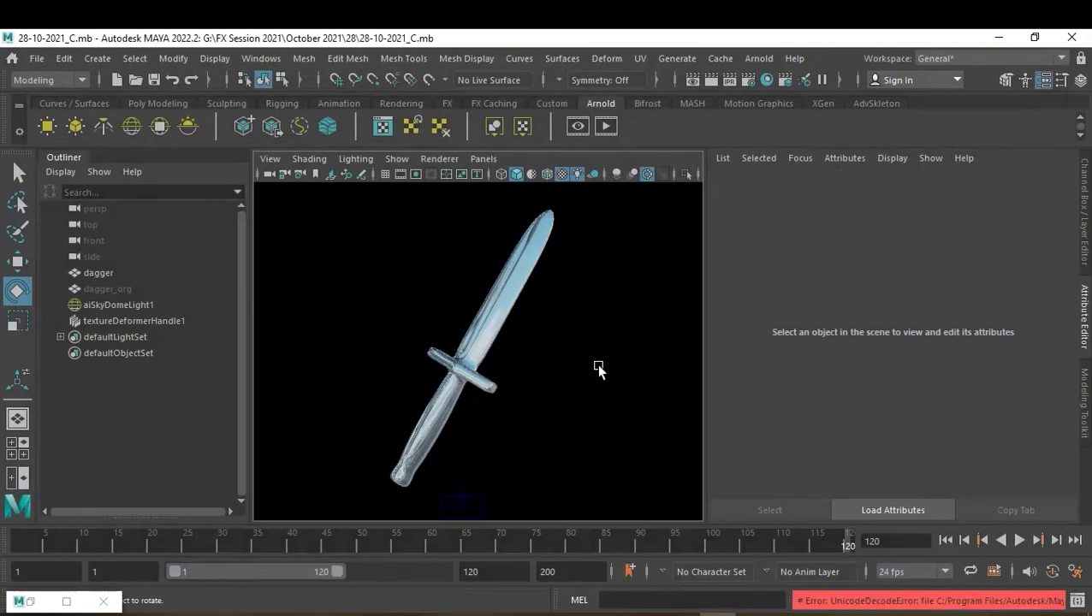
Save the scene as Shader_Dis_28 OCT 2021.mb in G:\FX Session 2021\Reference.
key("q")
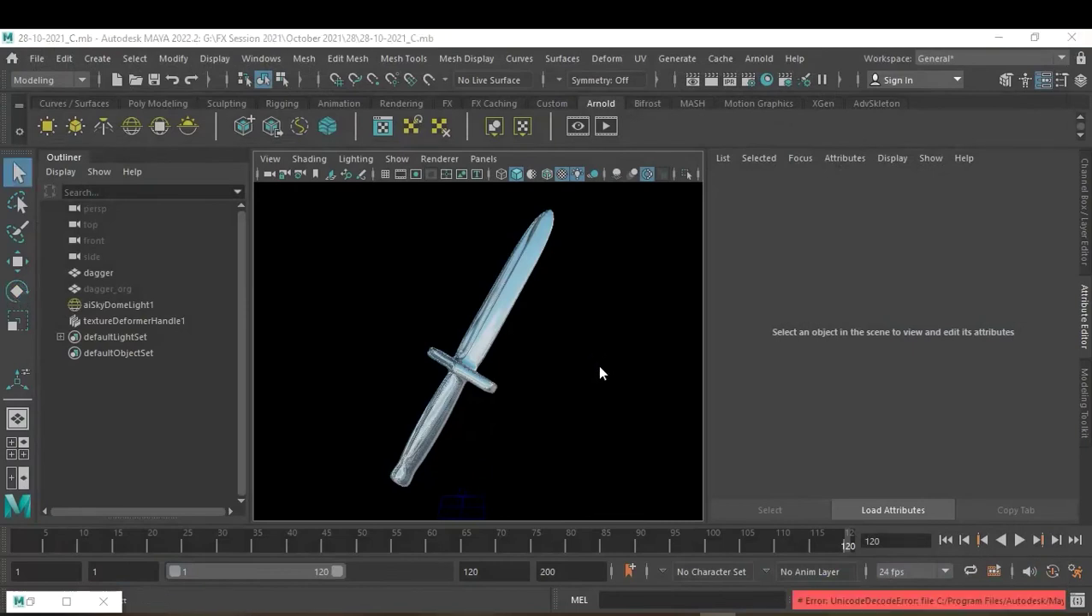
key("ctrl+shift+s")
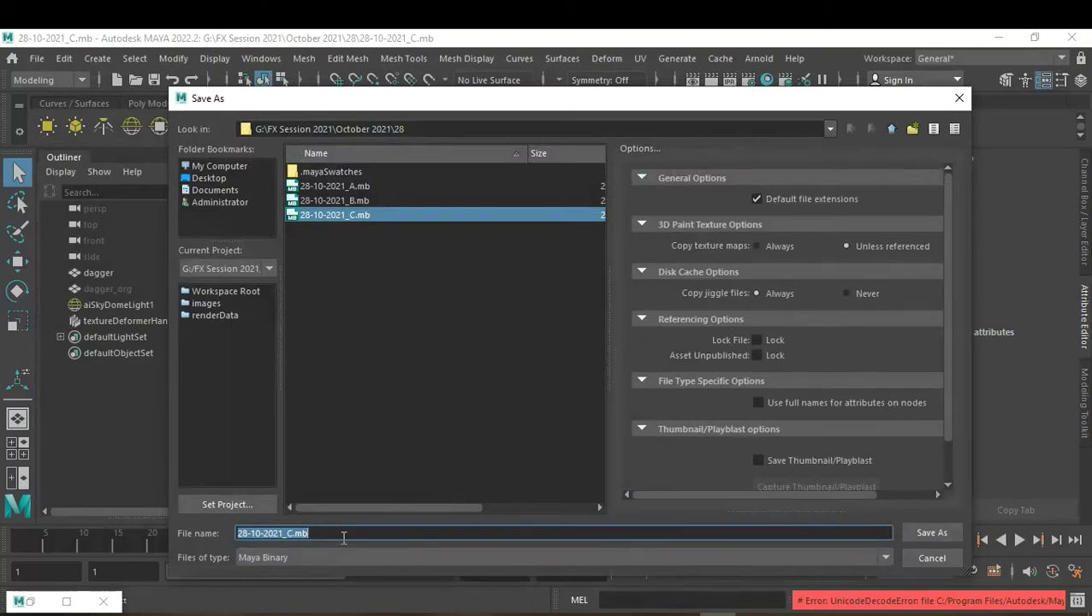
left_click(891, 129)
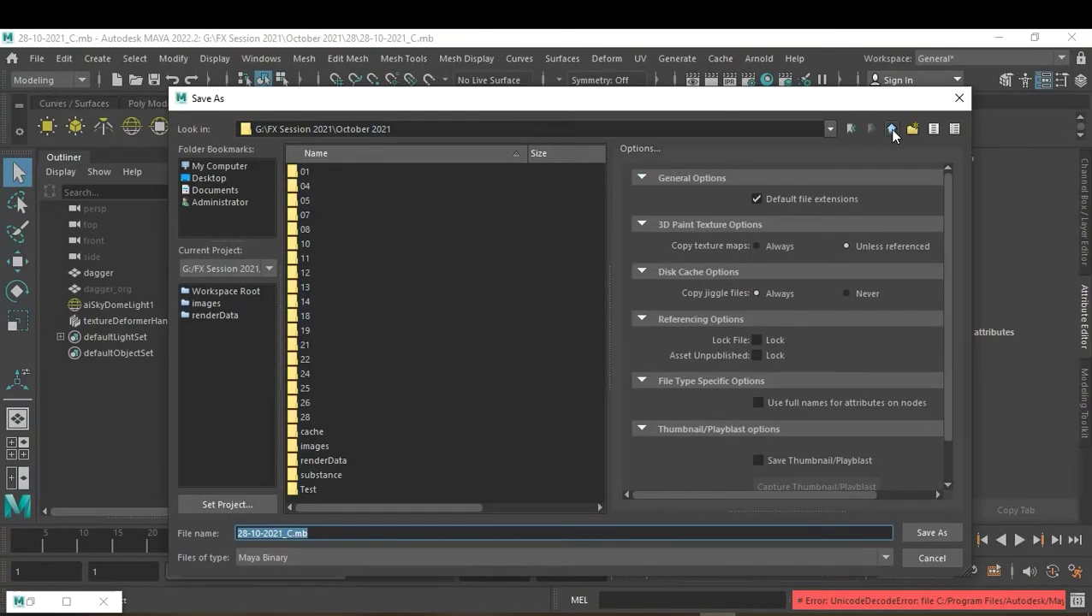
left_click(891, 129)
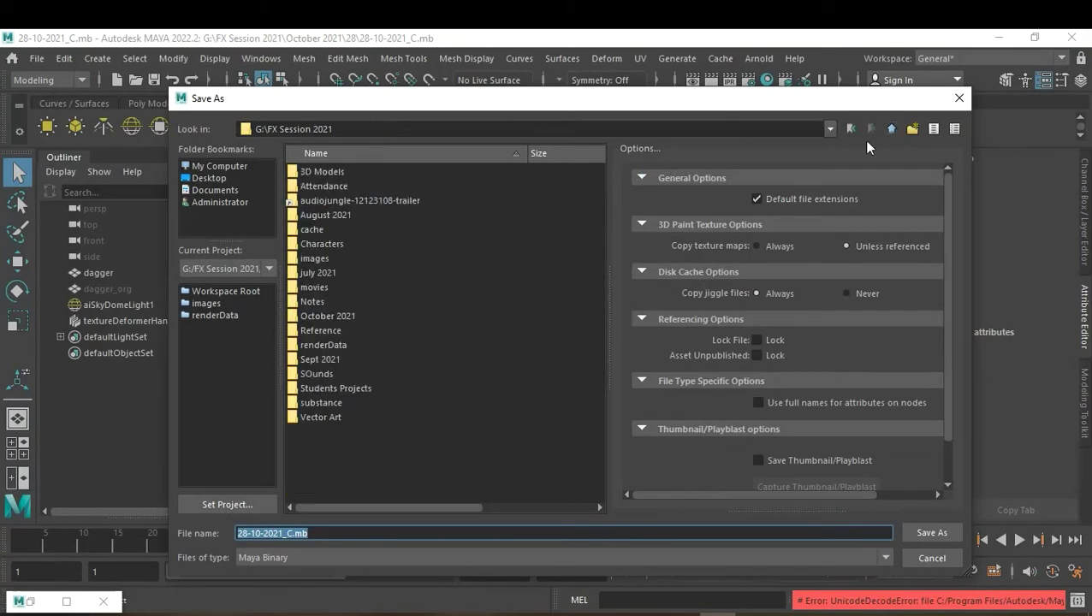
double_click(350, 333)
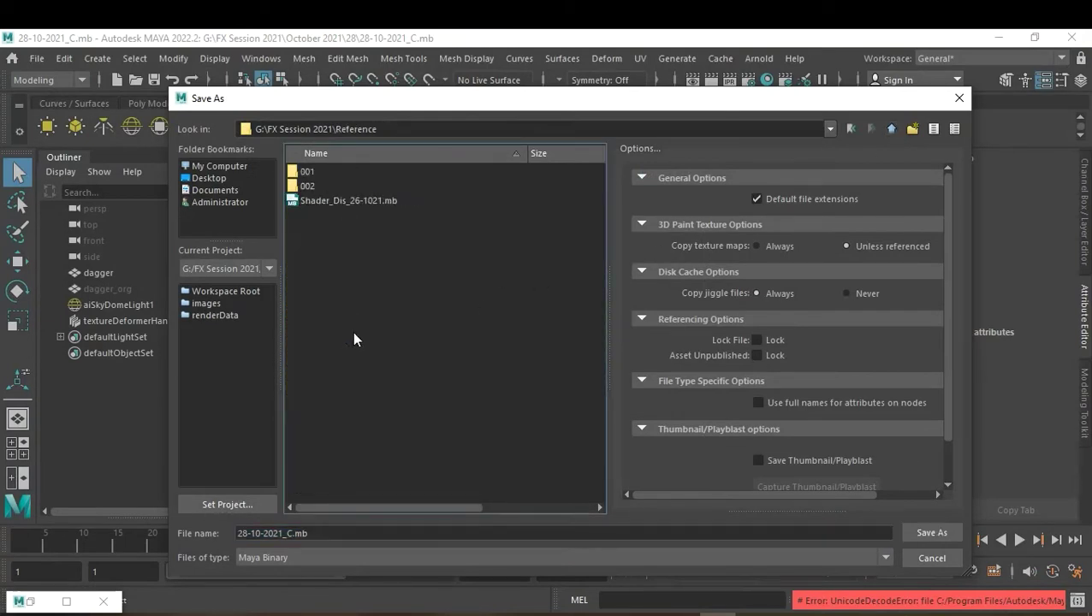
left_click(334, 202)
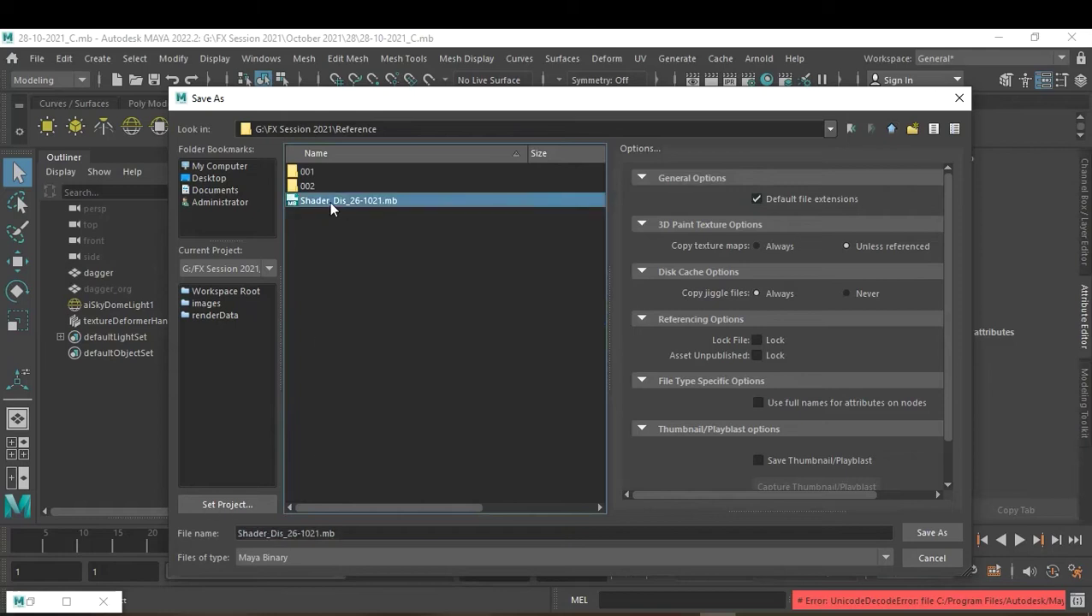
left_click_drag(288, 534, 397, 534)
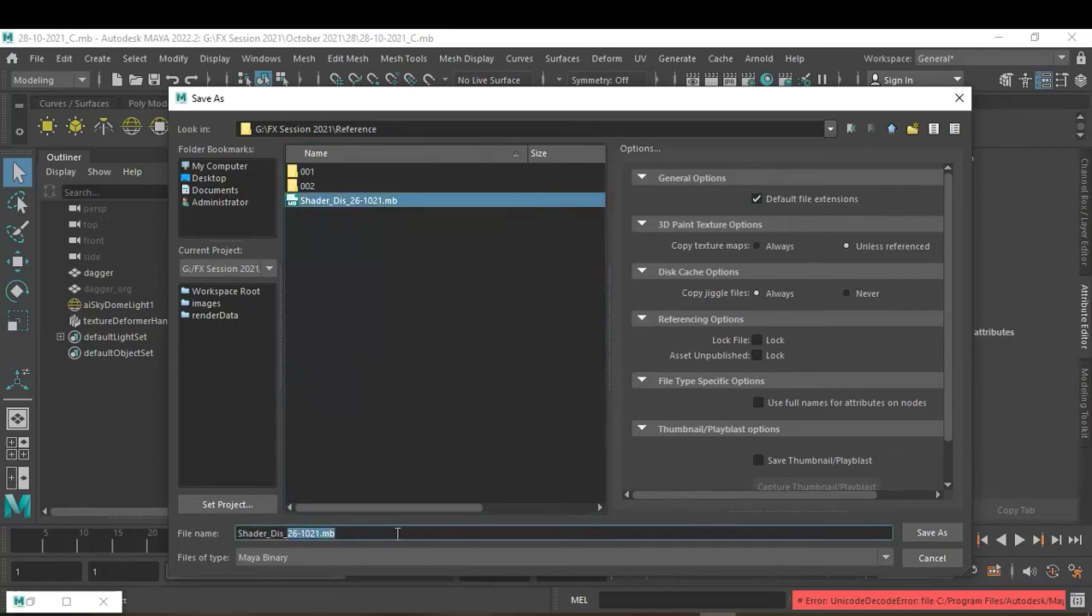
type("28 OCT 2021")
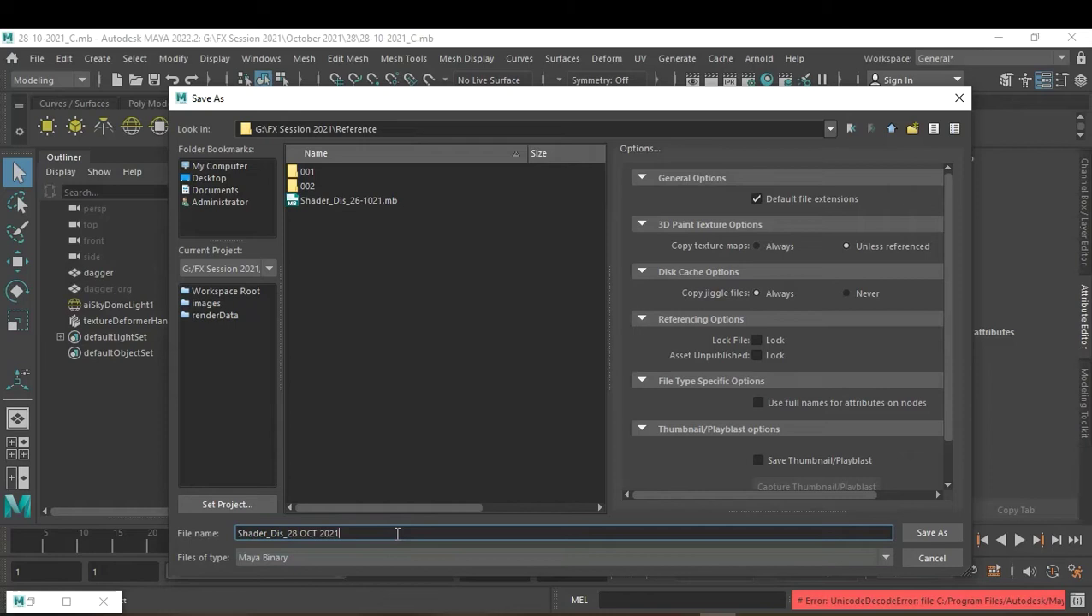
key("Return")
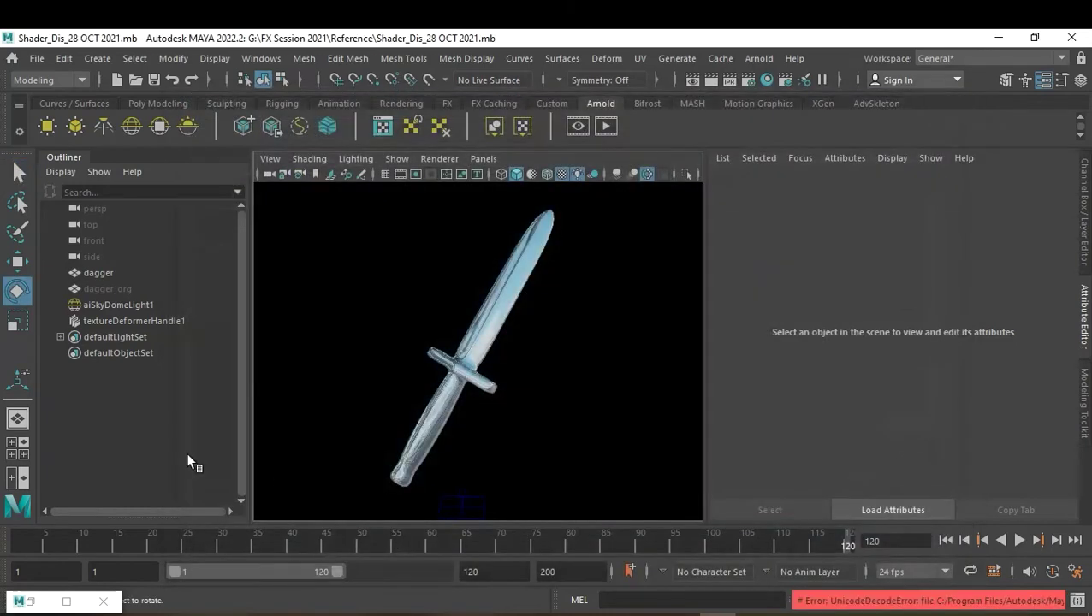
Delete the dagger and dagger_org models, save, and start a fresh empty scene.
left_click(116, 275)
left_click(120, 289, "shift")
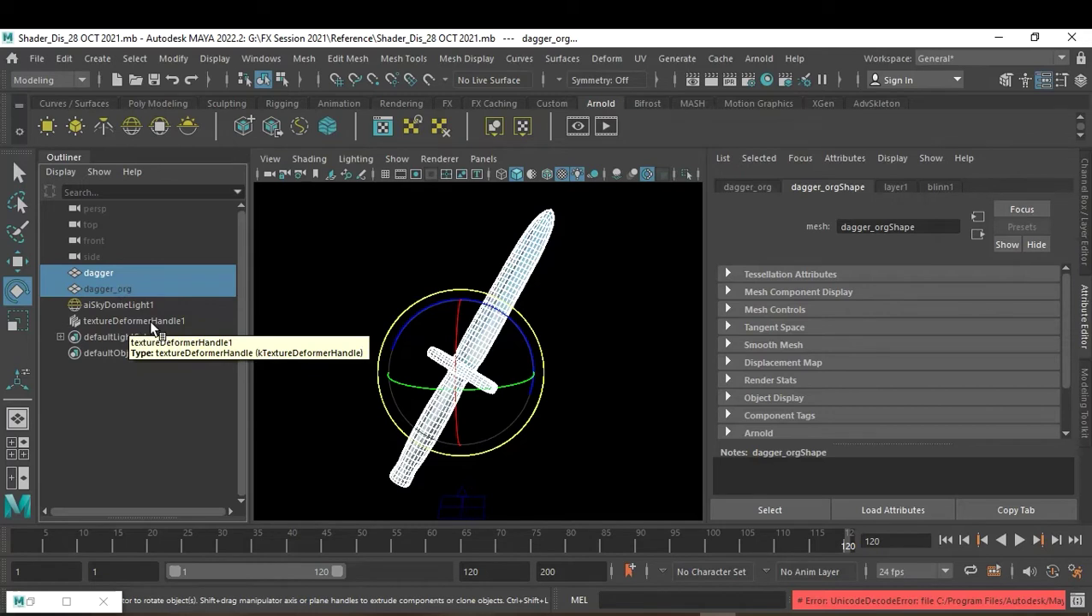
key("Delete")
key("ctrl+s")
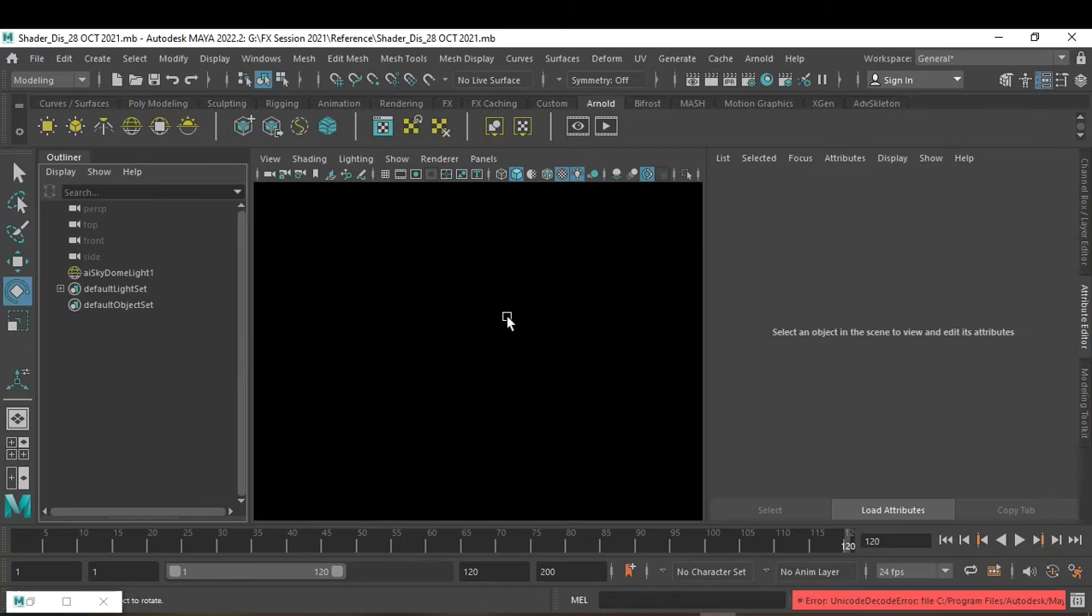
key("ctrl+n")
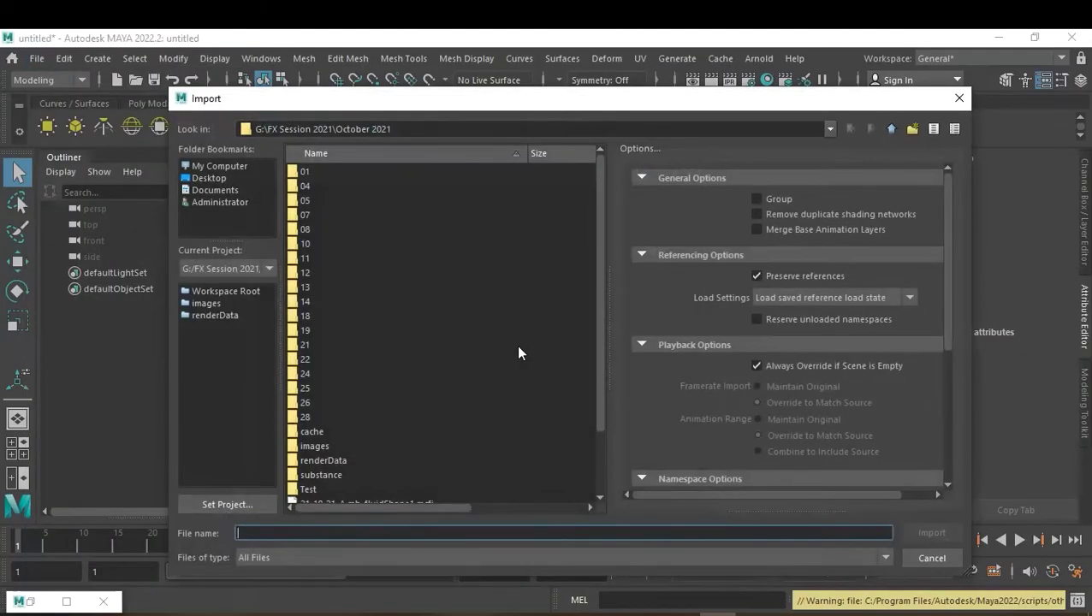
left_click(923, 561)
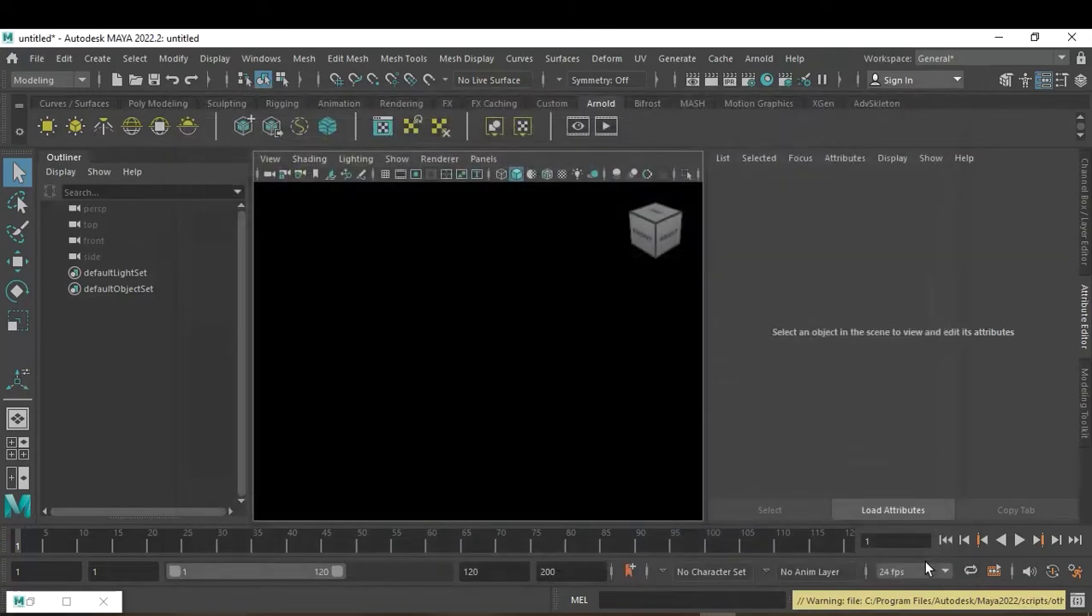
Browse the Get Brush example library to Modeling > Sculpting Base Meshes > Bipeds.
left_click(686, 60)
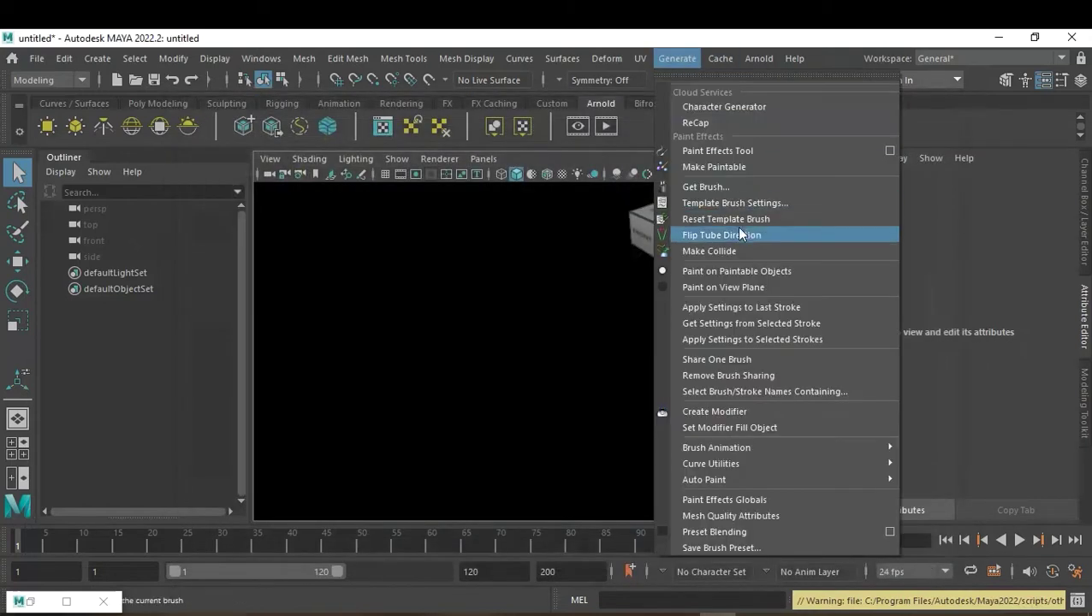
left_click(734, 187)
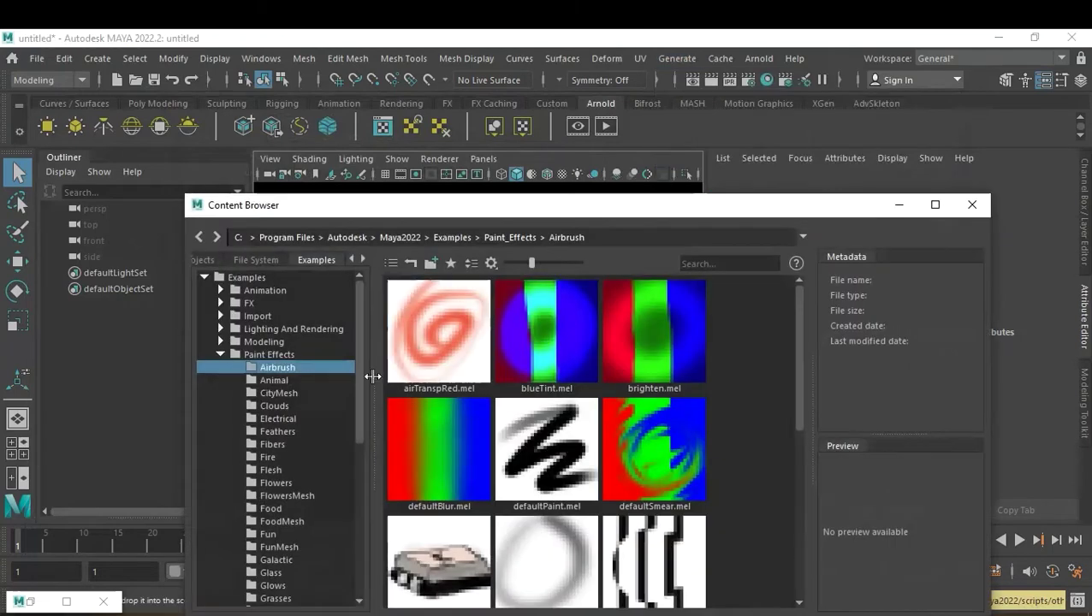
double_click(274, 343)
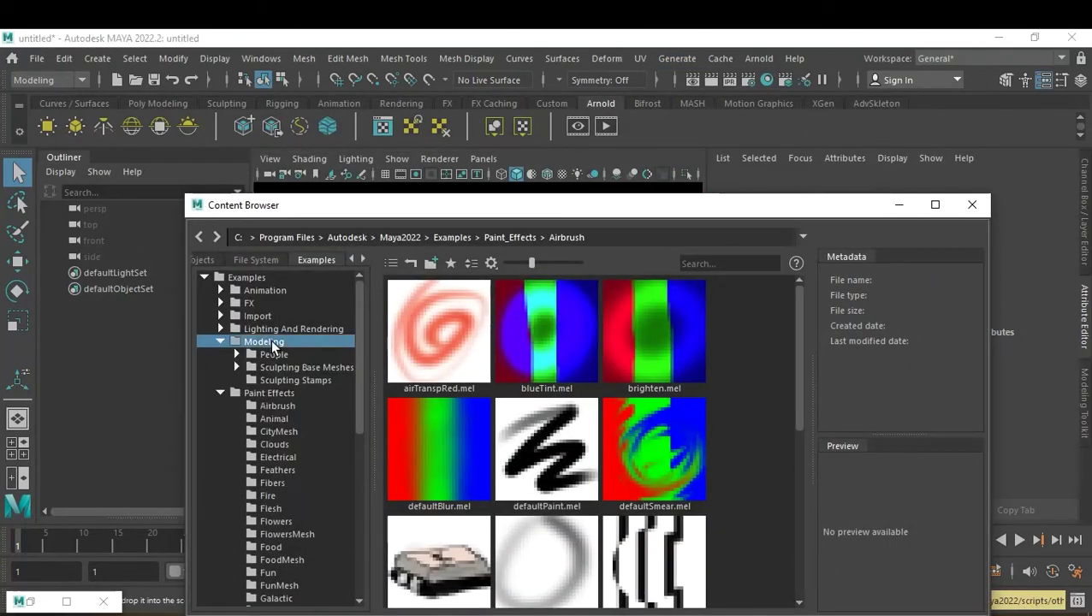
double_click(281, 354)
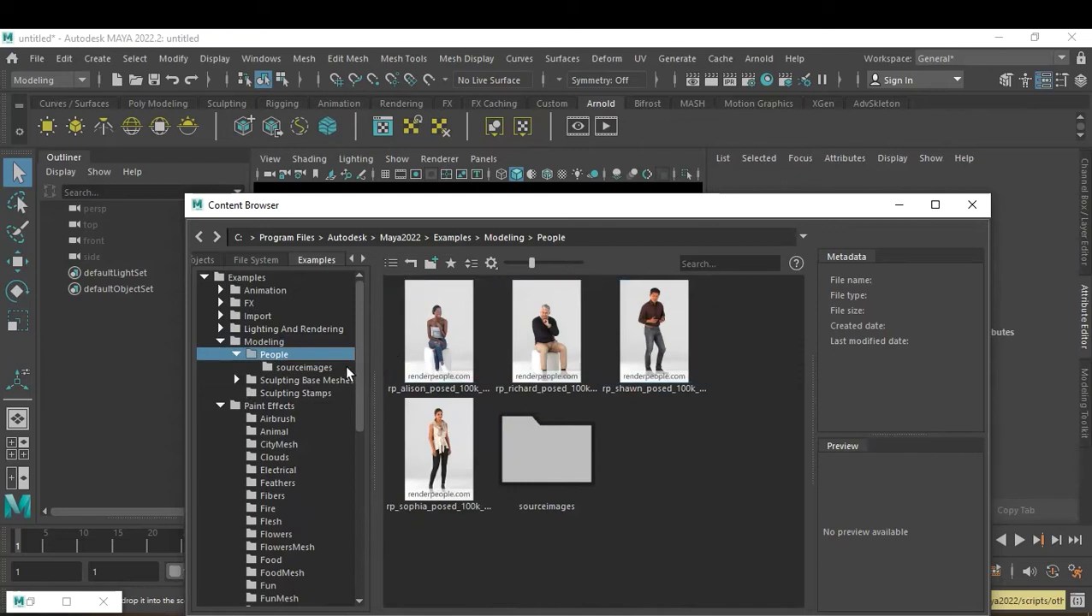
double_click(292, 382)
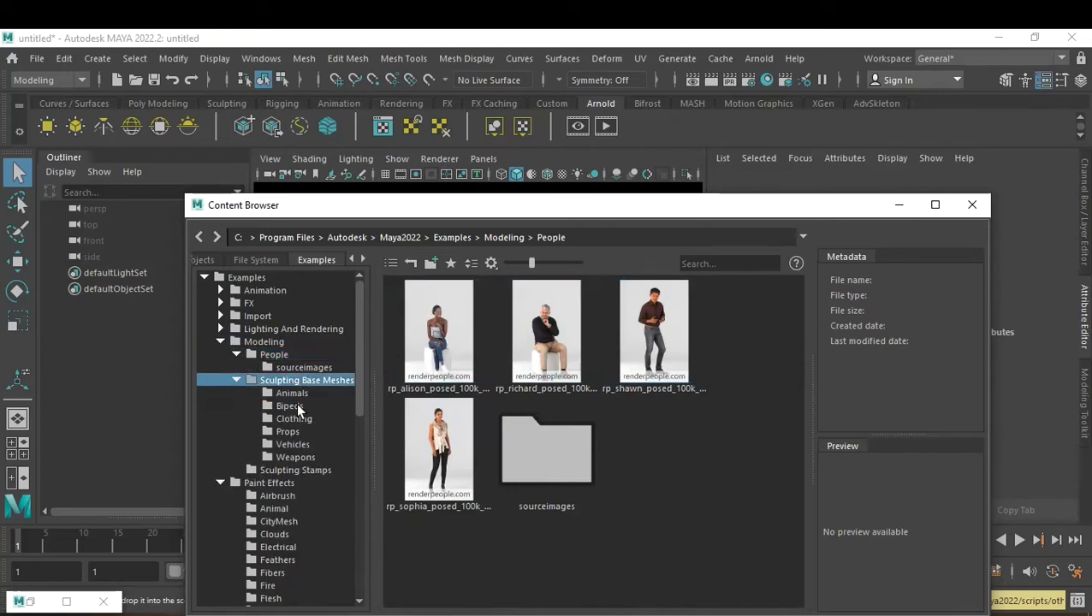
left_click(292, 393)
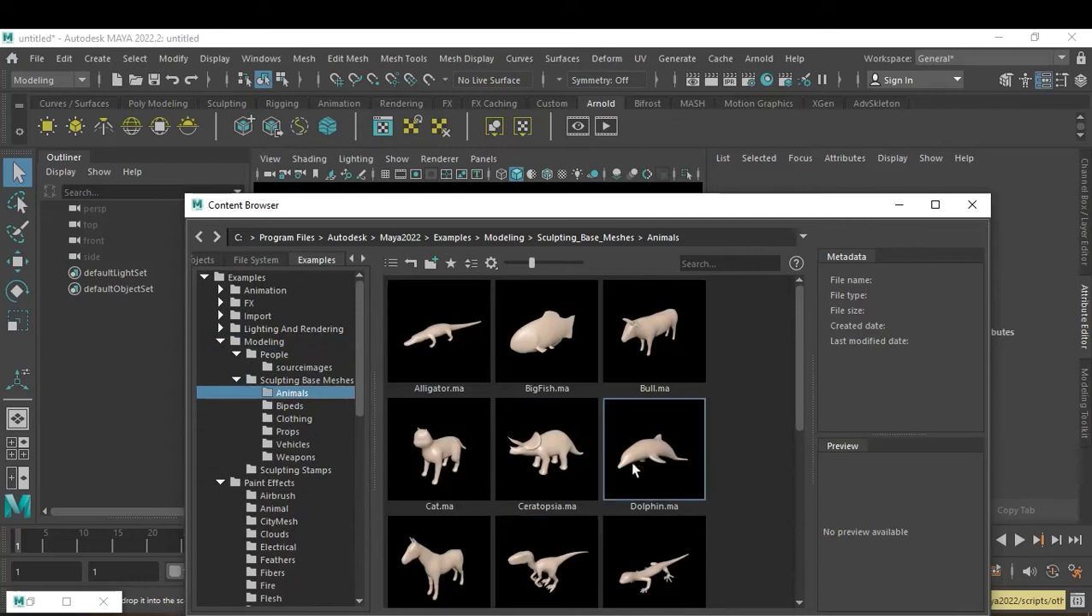
scroll(621, 396, "down", 4)
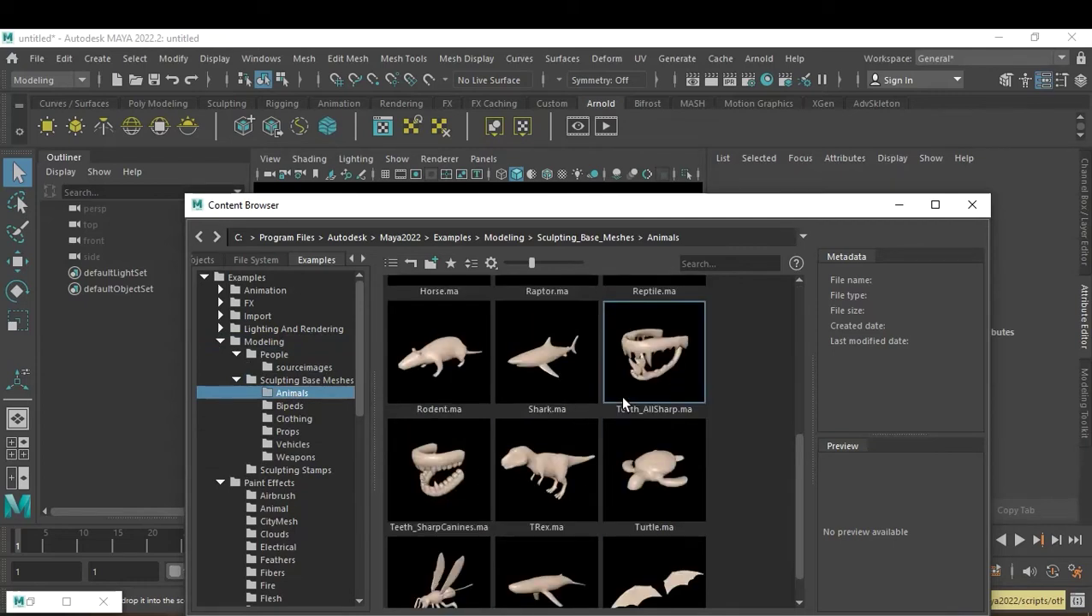
scroll(621, 395, "down", 1)
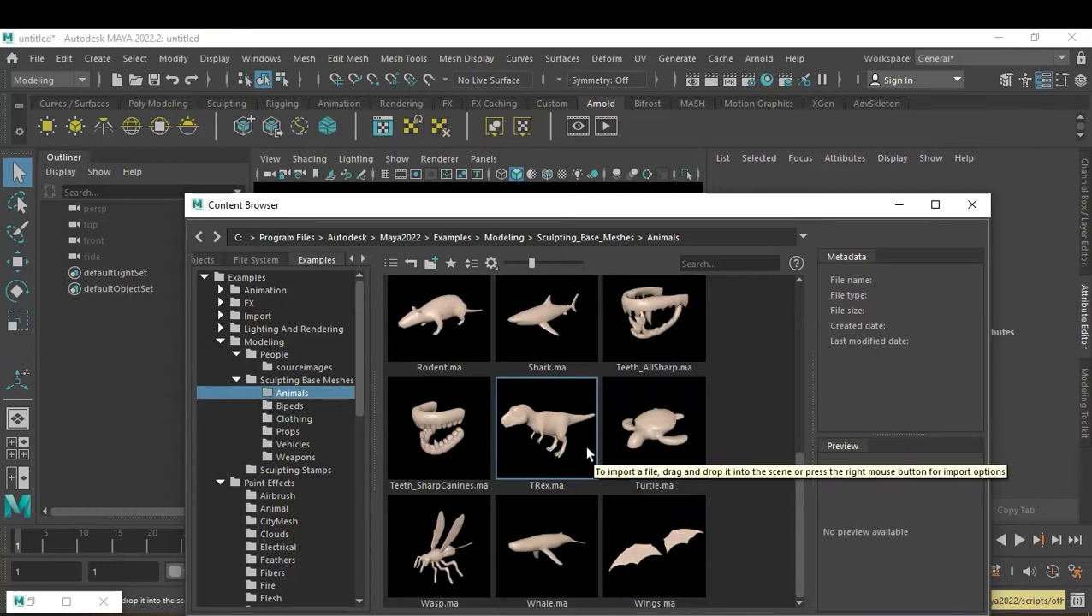
scroll(585, 445, "up", 3)
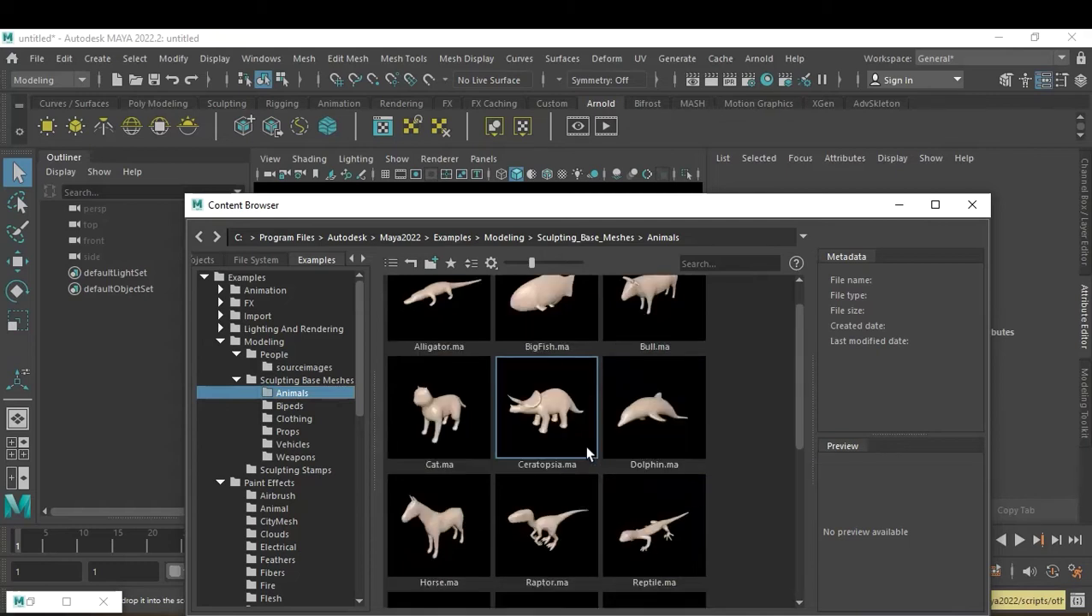
scroll(588, 452, "up", 1)
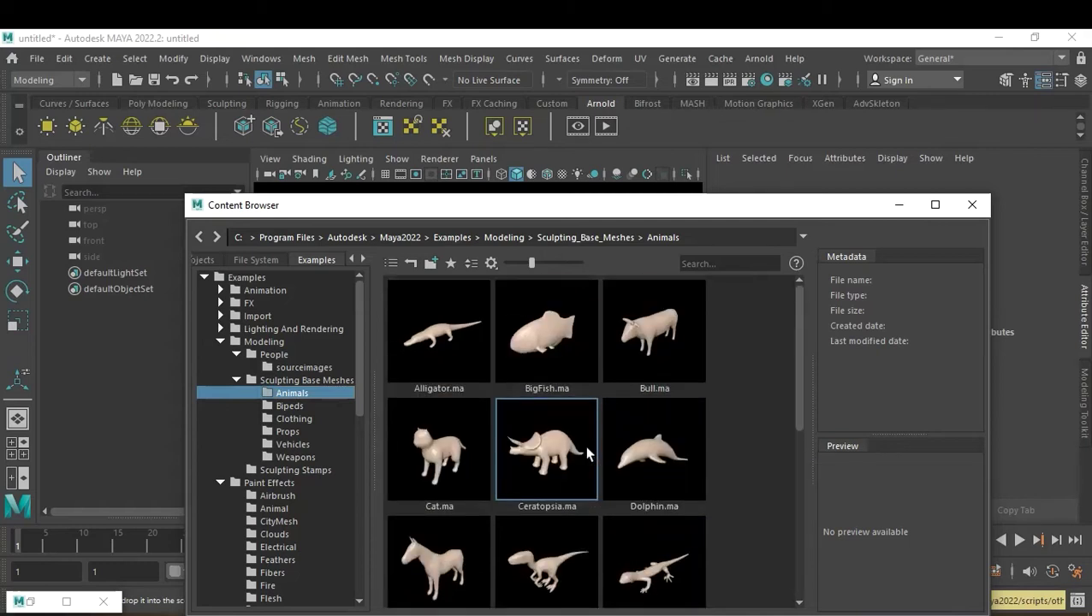
left_click(292, 406)
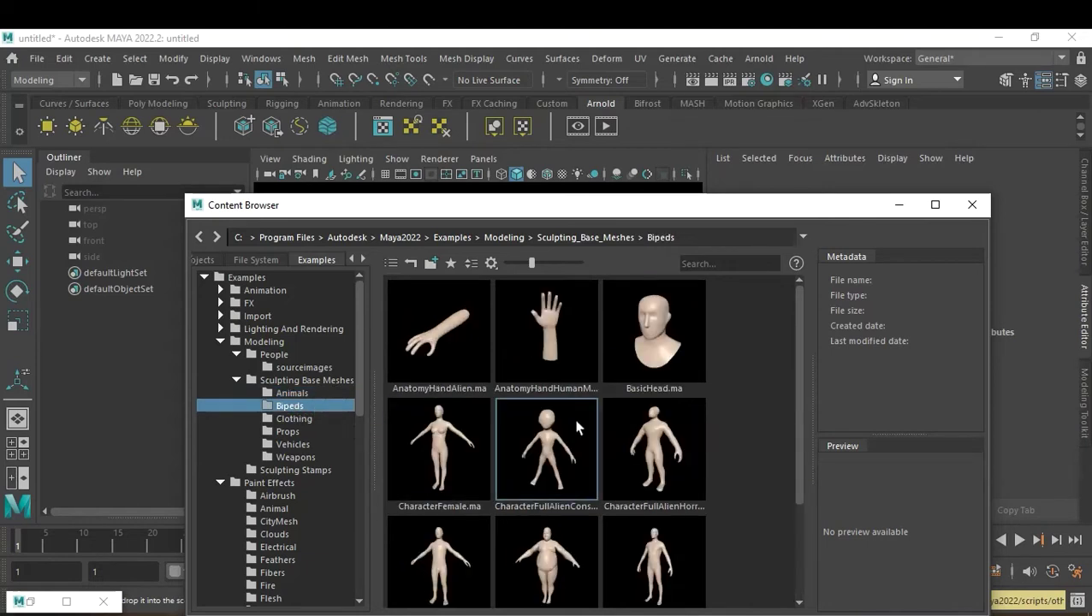
scroll(577, 428, "down", 3)
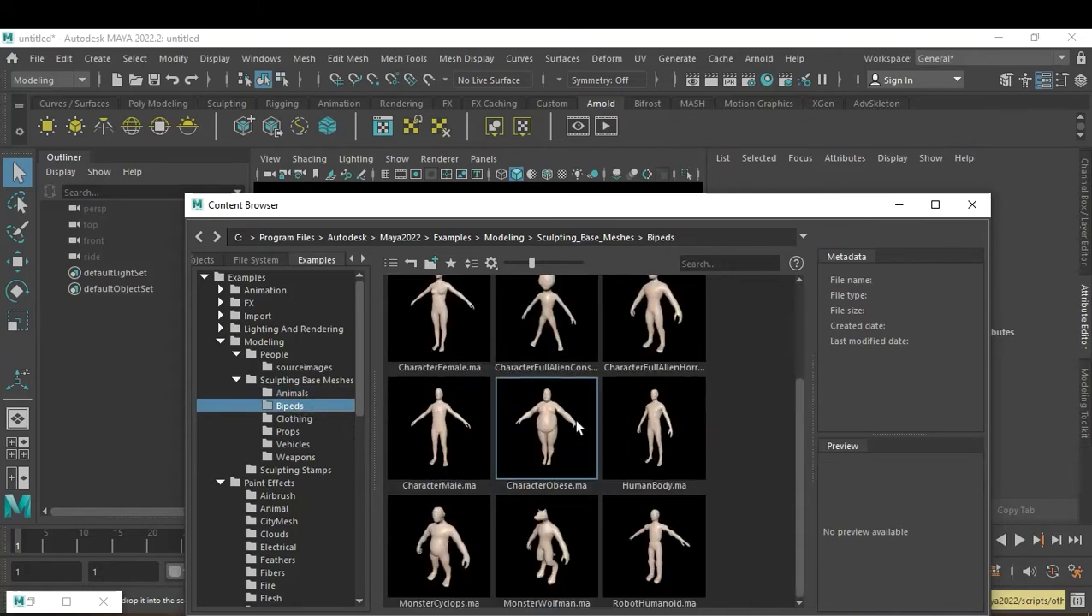
Import HumanBody.ma from the Bipeds base meshes and close the library.
left_click(633, 419)
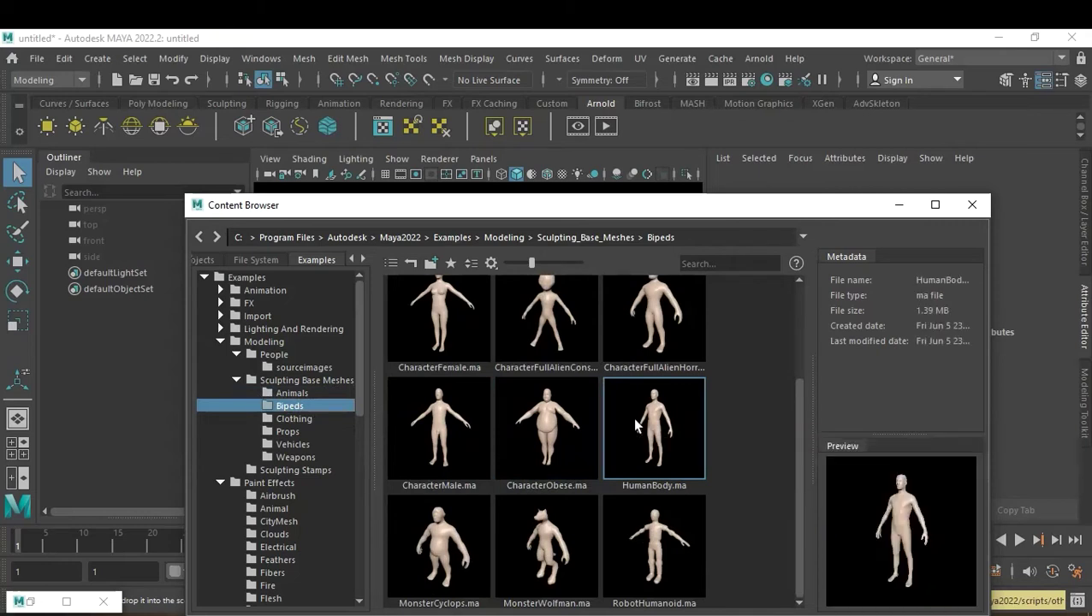
right_click(634, 418)
left_click(681, 432)
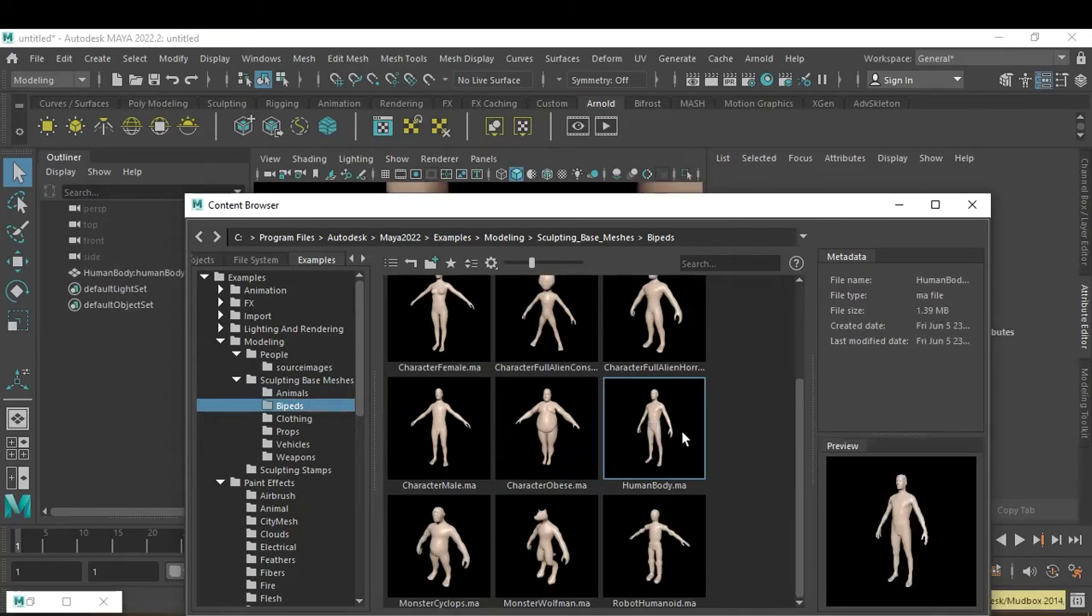
left_click(891, 206)
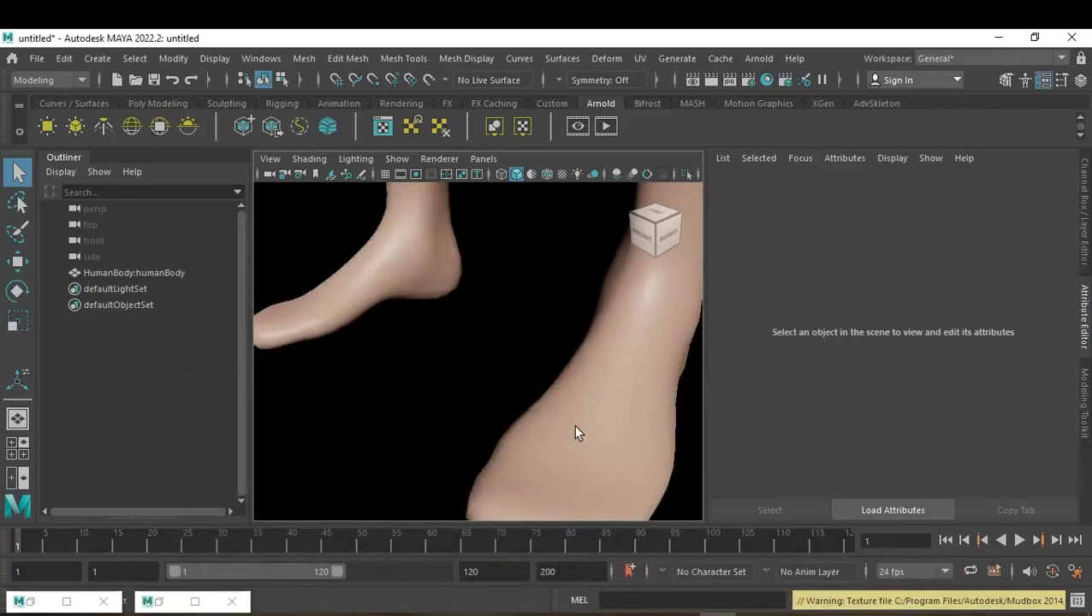
Set the body mesh's Scale X, Y and Z to 0.1 in the Channel Box.
left_click(586, 444)
key("ctrl+a")
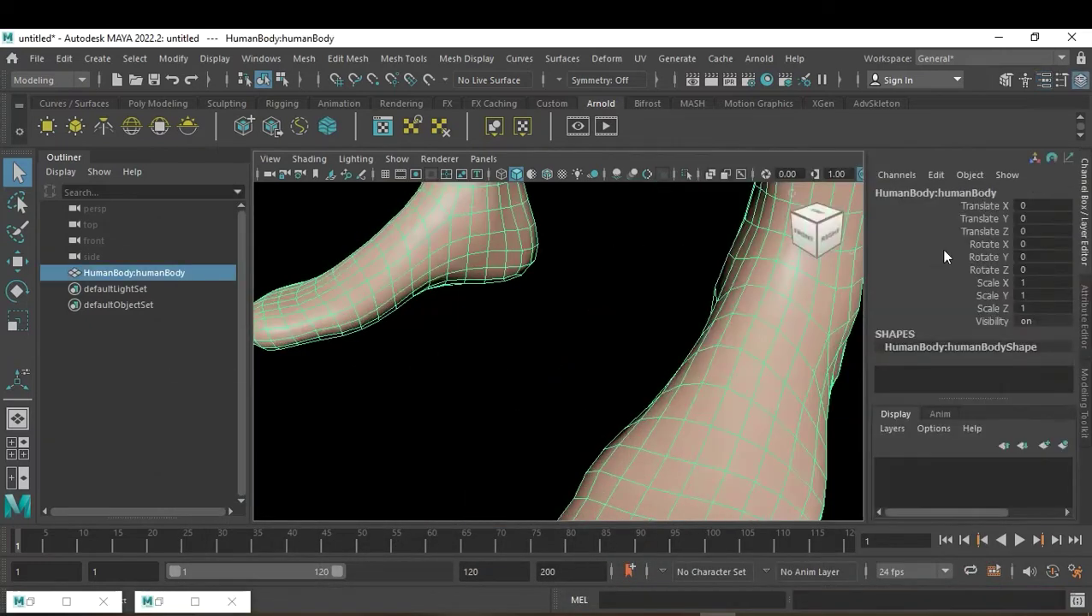
left_click_drag(1036, 278, 1042, 307)
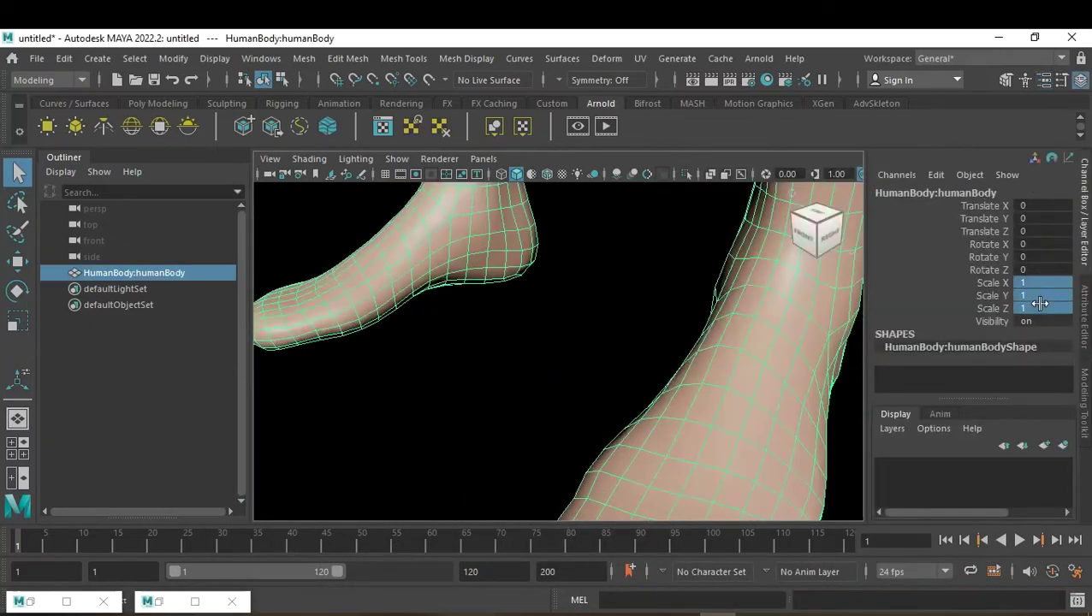
type("0.1")
key("Return")
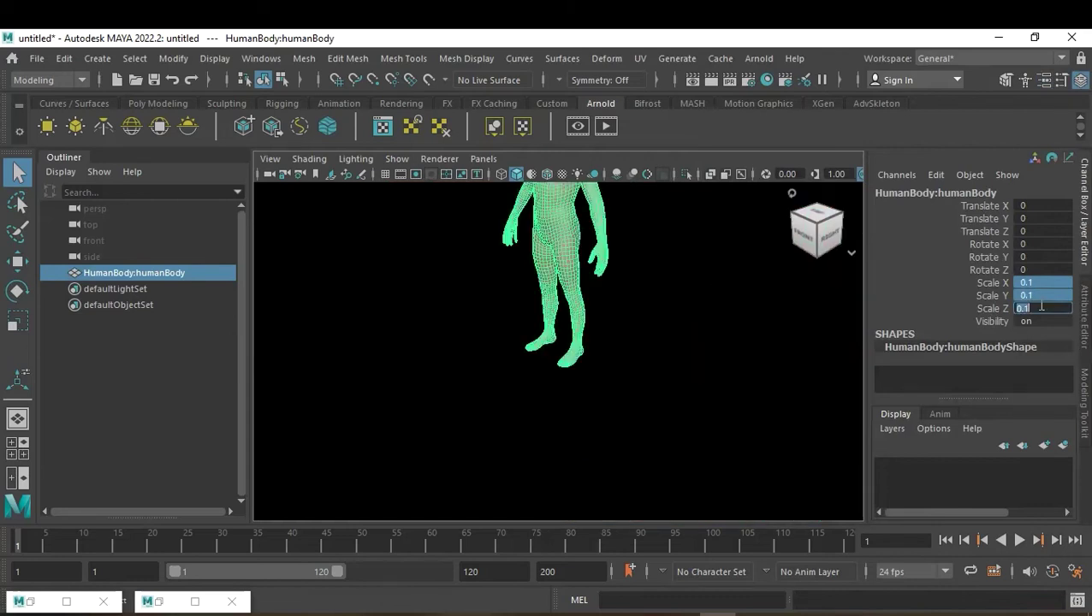
Frame the whole scaled body in the view and orbit the camera to face it.
left_click(633, 357)
left_click(562, 277)
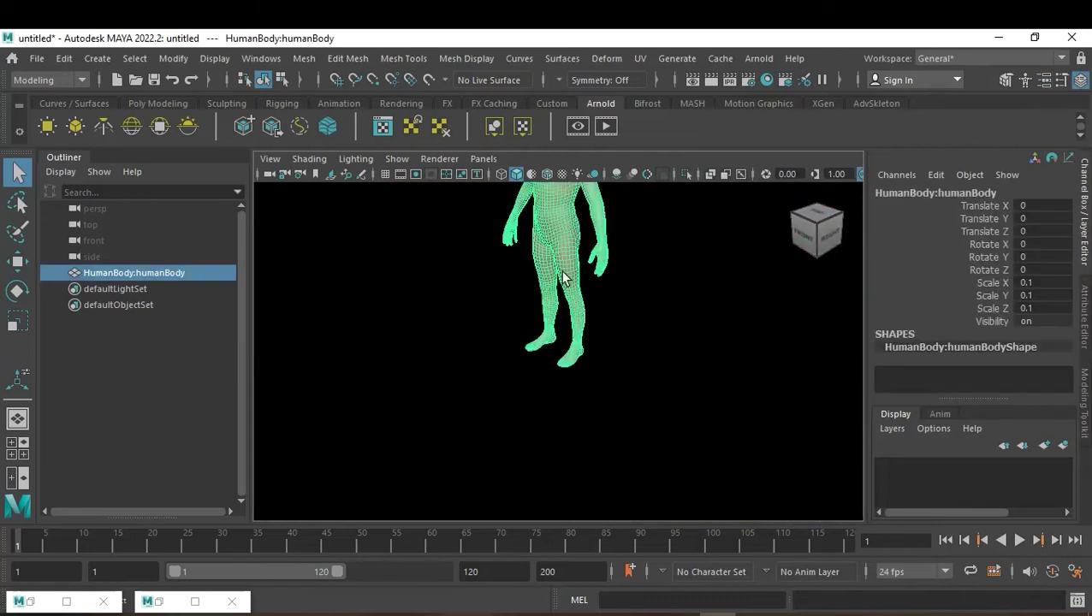
key("f")
left_click(676, 362)
mouse_move(675, 362)
left_mouse_down("alt")
mouse_move(546, 360)
mouse_move(624, 344)
left_mouse_up("alt")
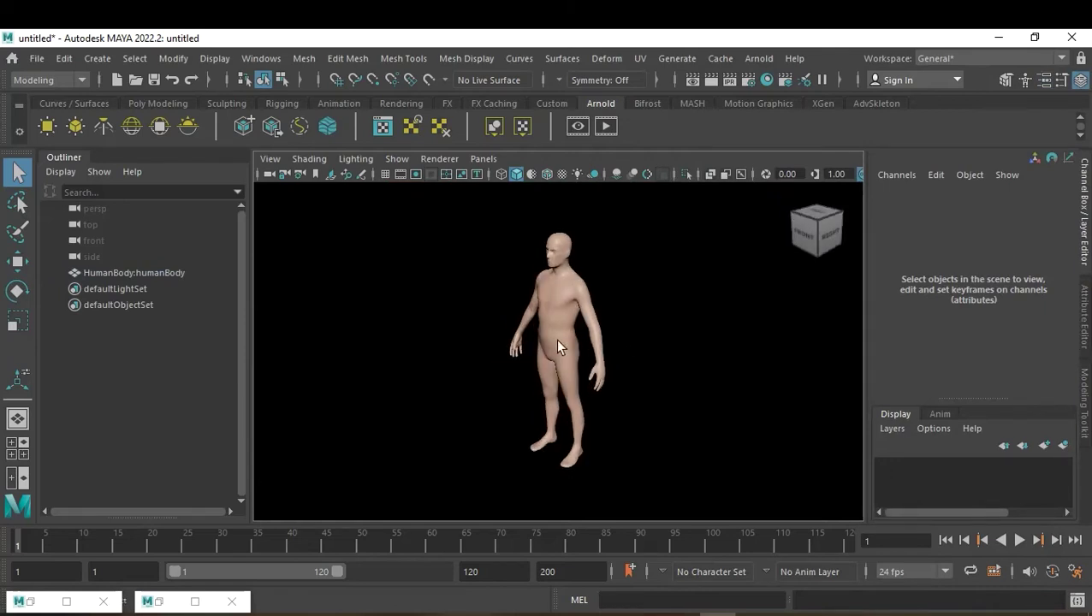
left_click(558, 345)
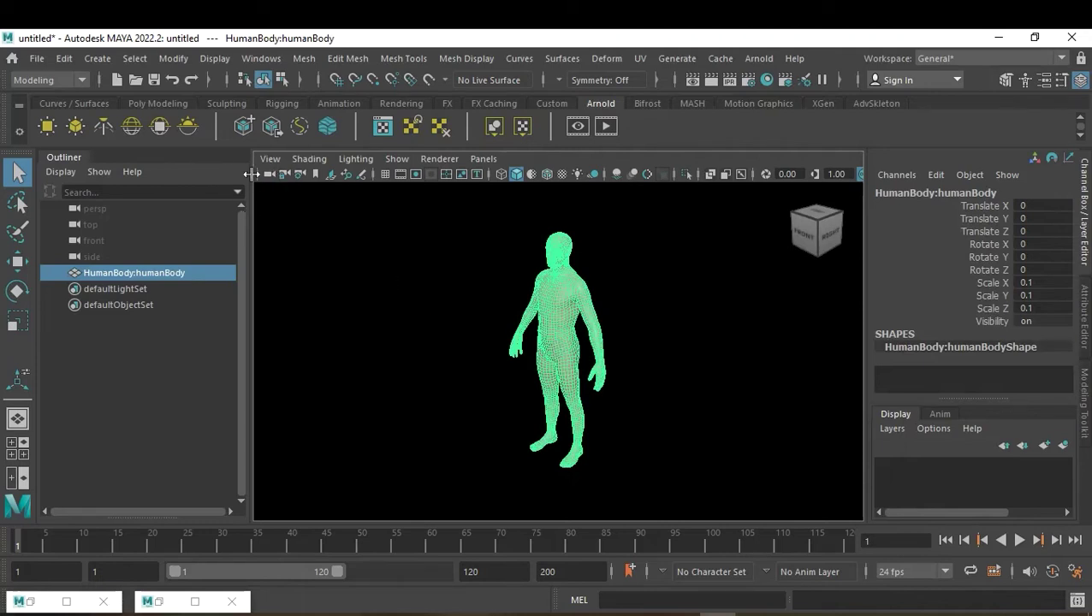
Import Shader_Dis_28 OCT 2021.mb from the FX Session 2021\Reference folder.
left_click(34, 59)
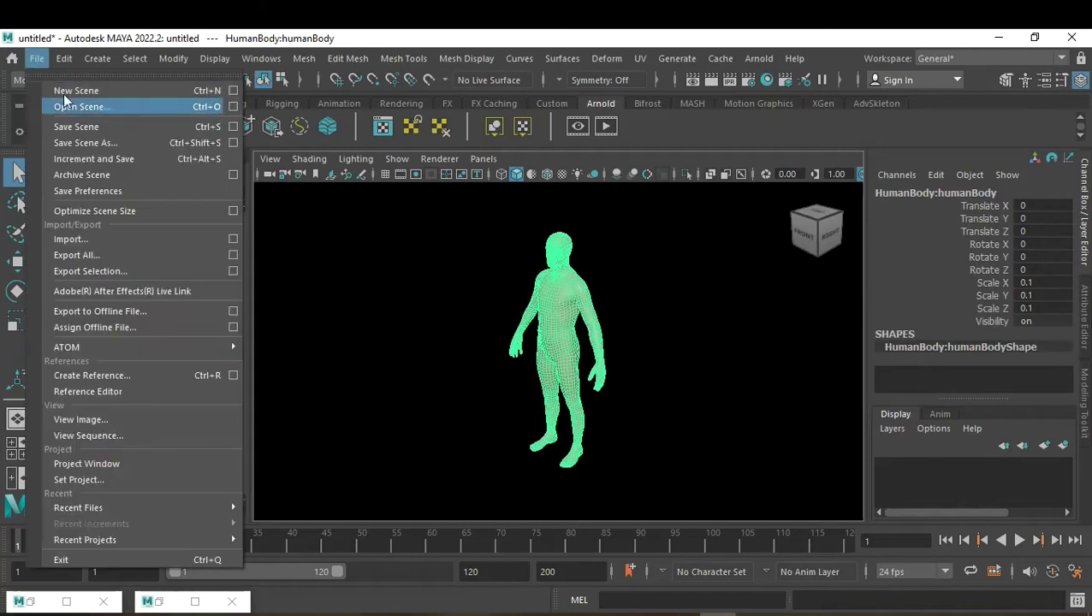
left_click(147, 240)
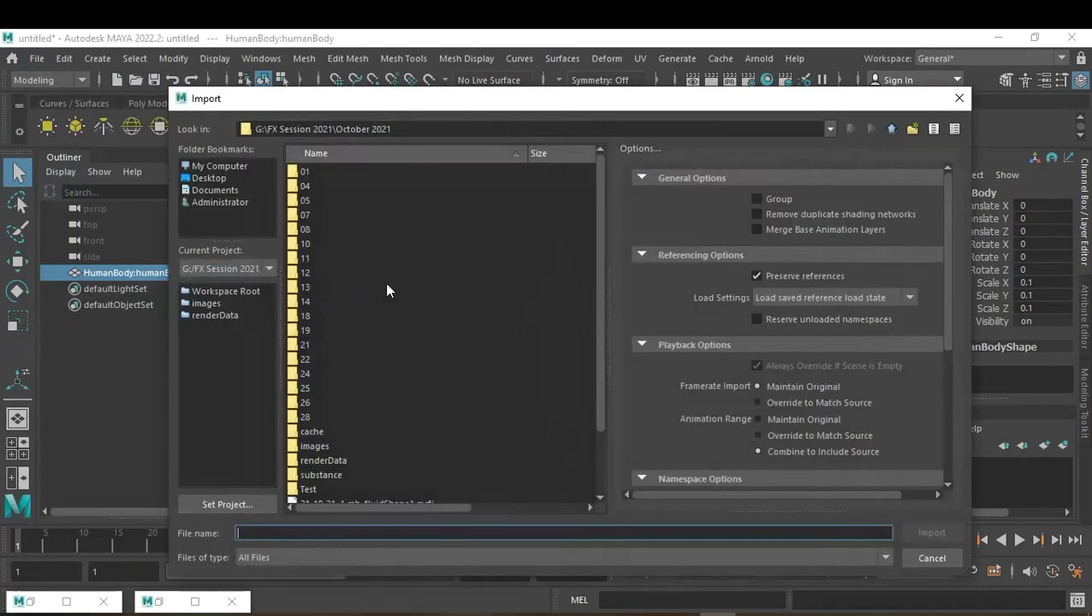
key("BackSpace")
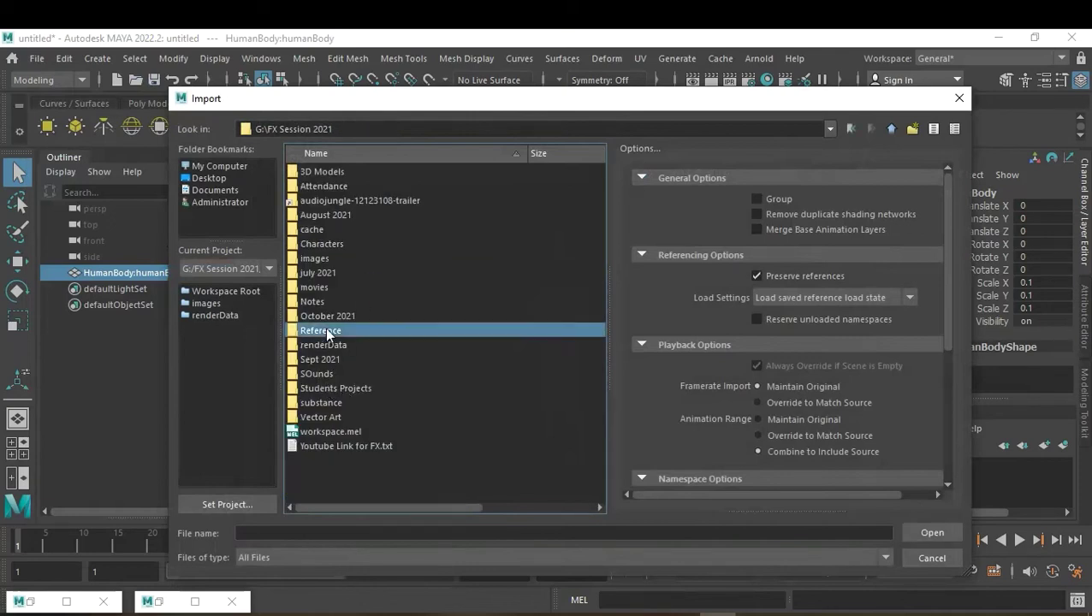
double_click(325, 330)
double_click(346, 259)
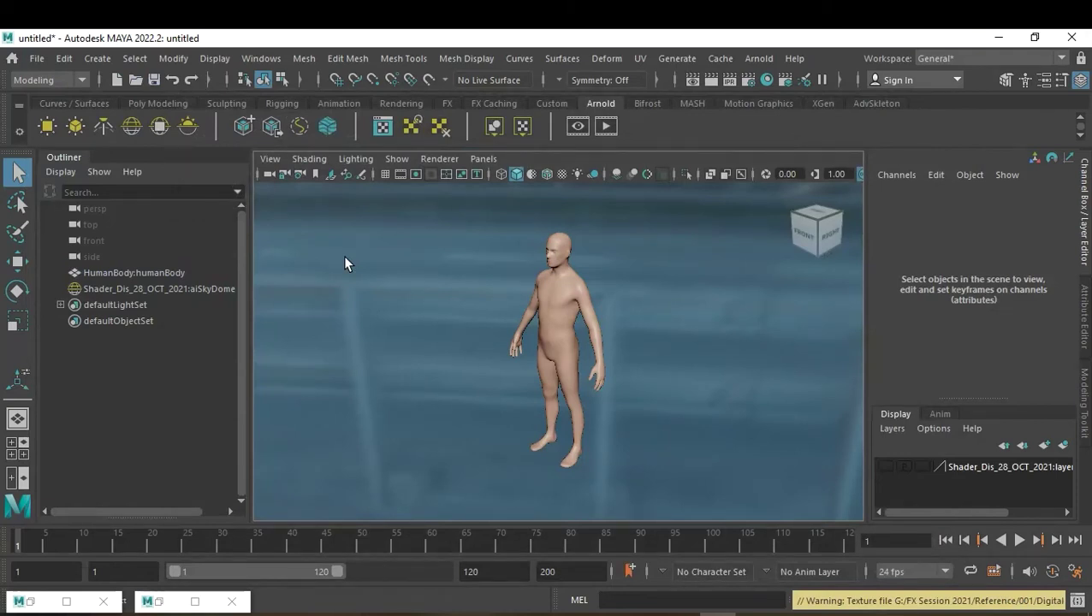
left_click(396, 159)
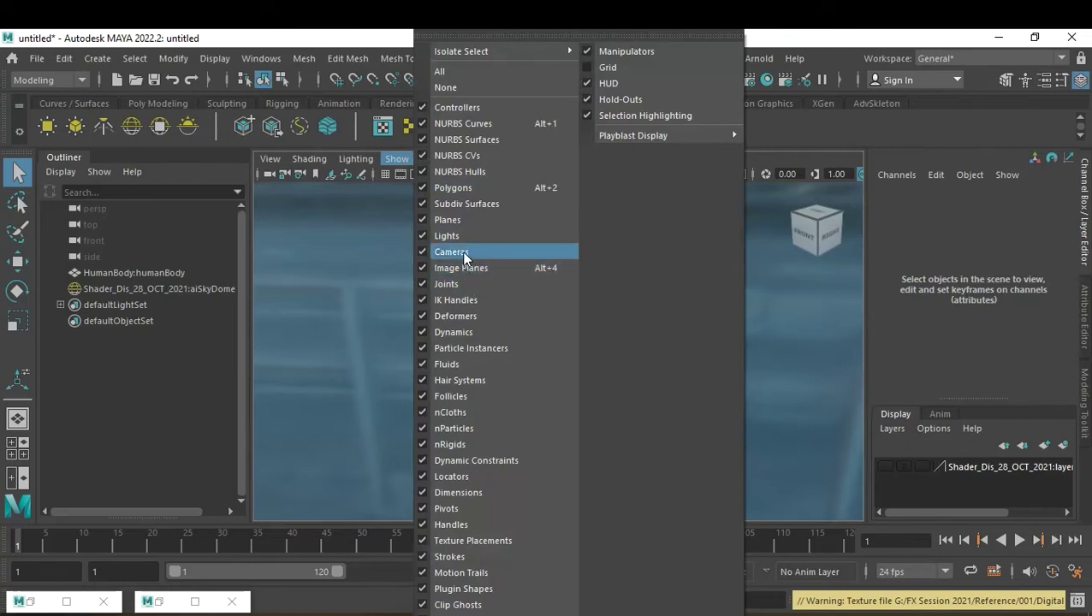
Hide lights to remove the sky dome and assign aiStandardSurface1 to the body.
left_click(447, 235)
left_click(564, 318)
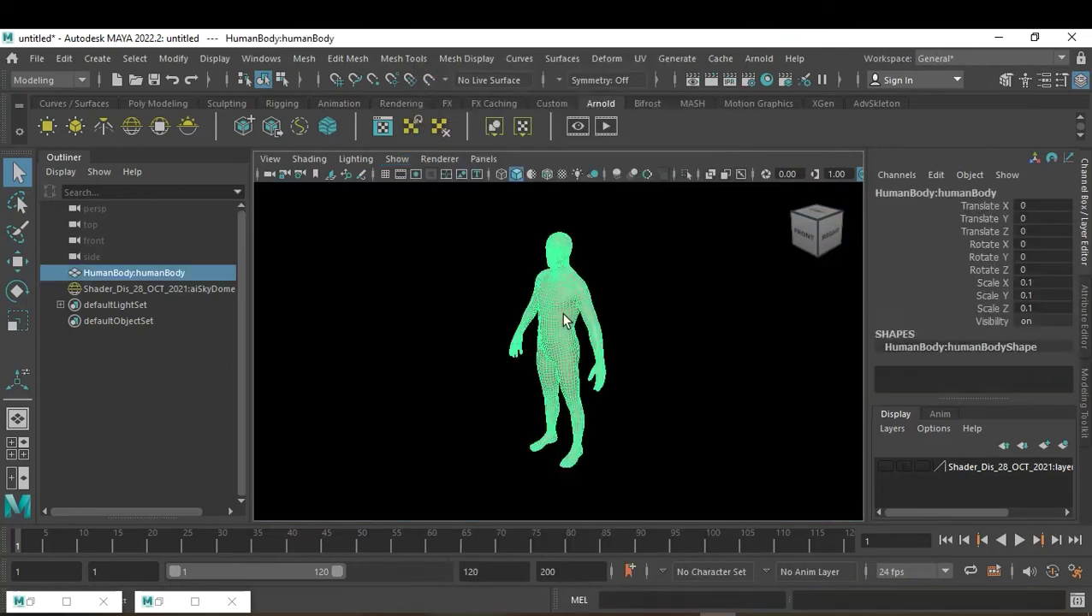
right_click_drag(563, 206, 557, 613)
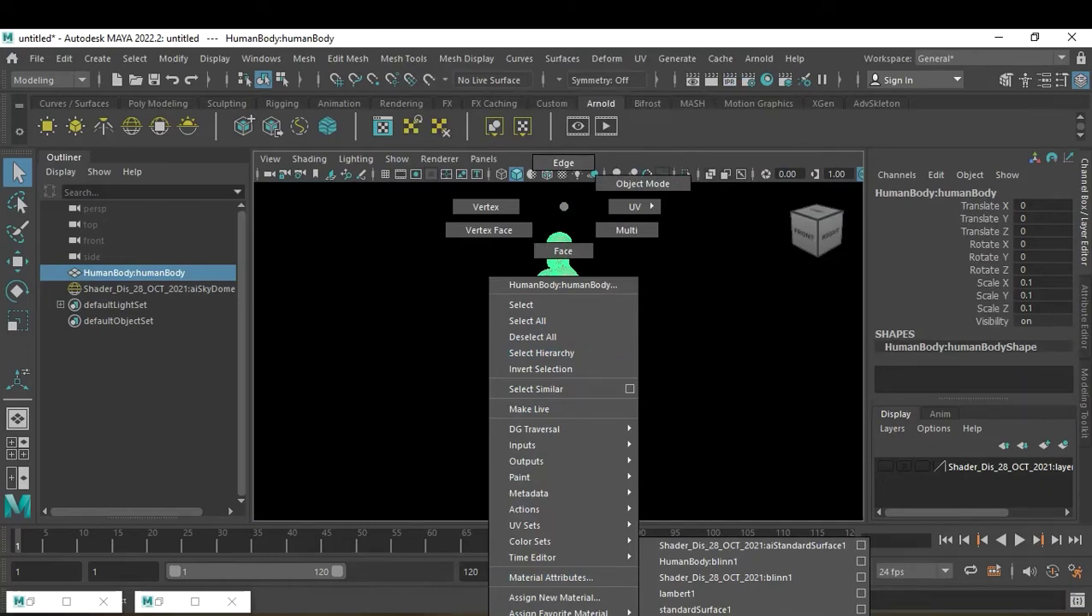
left_click(743, 549)
left_click(710, 422)
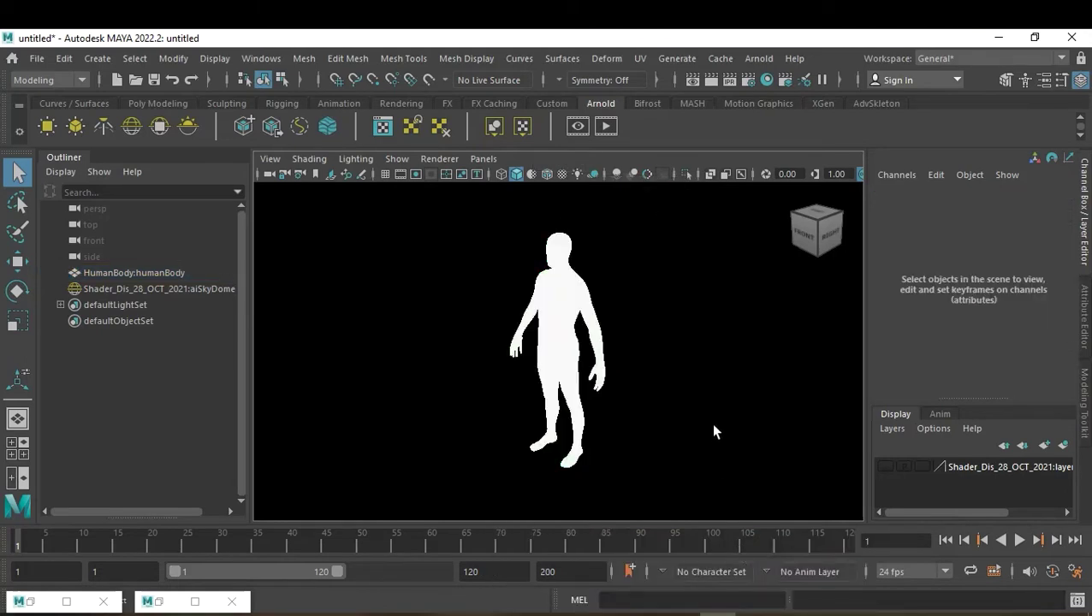
Switch to textured shading and play the fire-dissolve animation, scrubbing back to frame 64.
key("6")
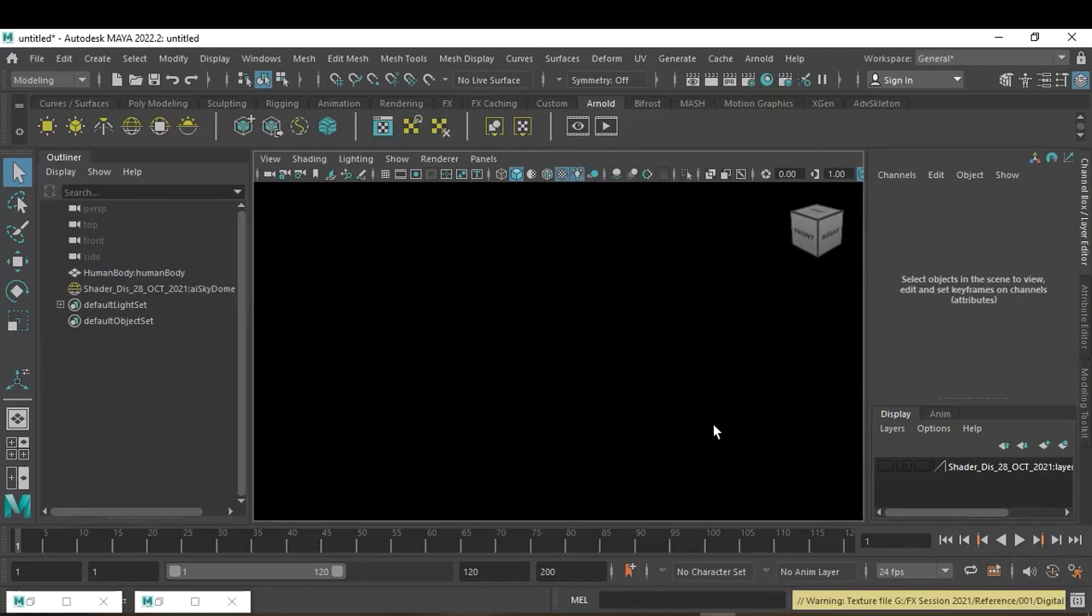
key("alt+v")
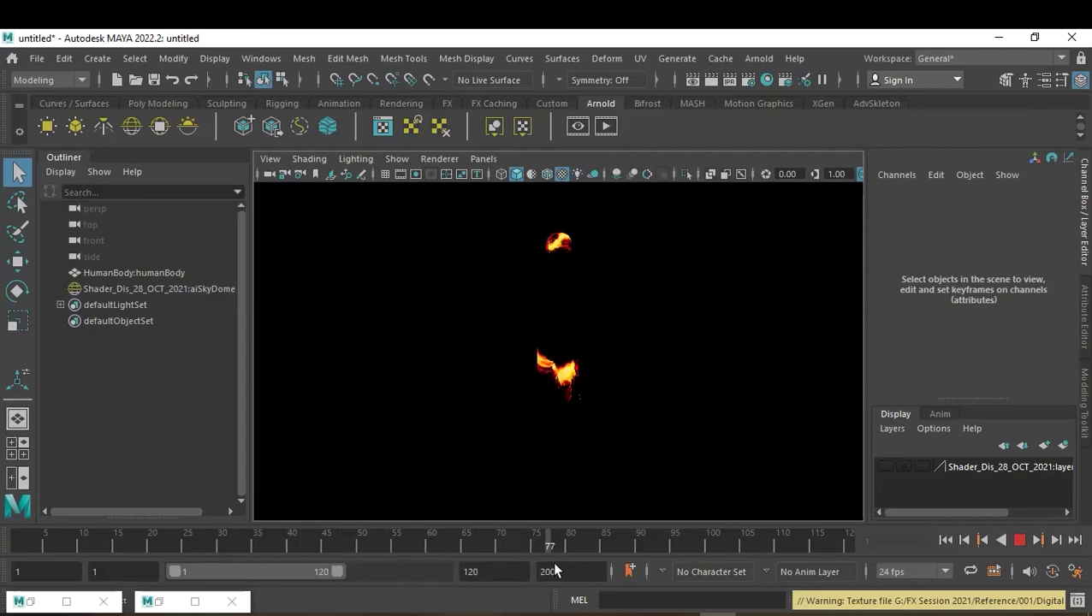
mouse_move(571, 549)
left_mouse_down()
mouse_move(458, 548)
mouse_move(470, 548)
left_mouse_up()
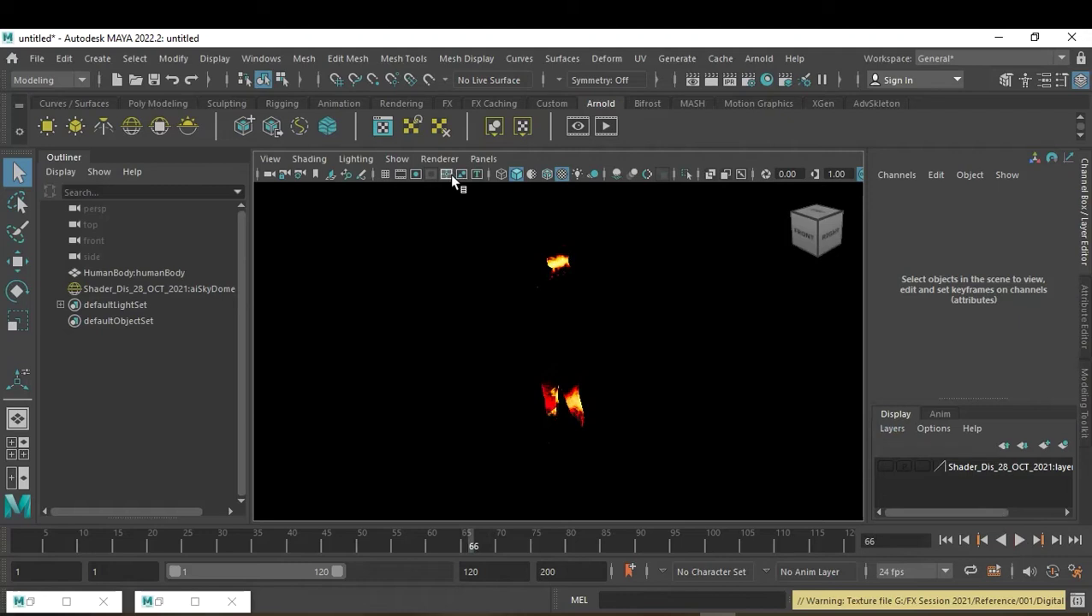
Switch the viewport renderer to Arnold, play to frame 74, and select the body.
left_click(420, 158)
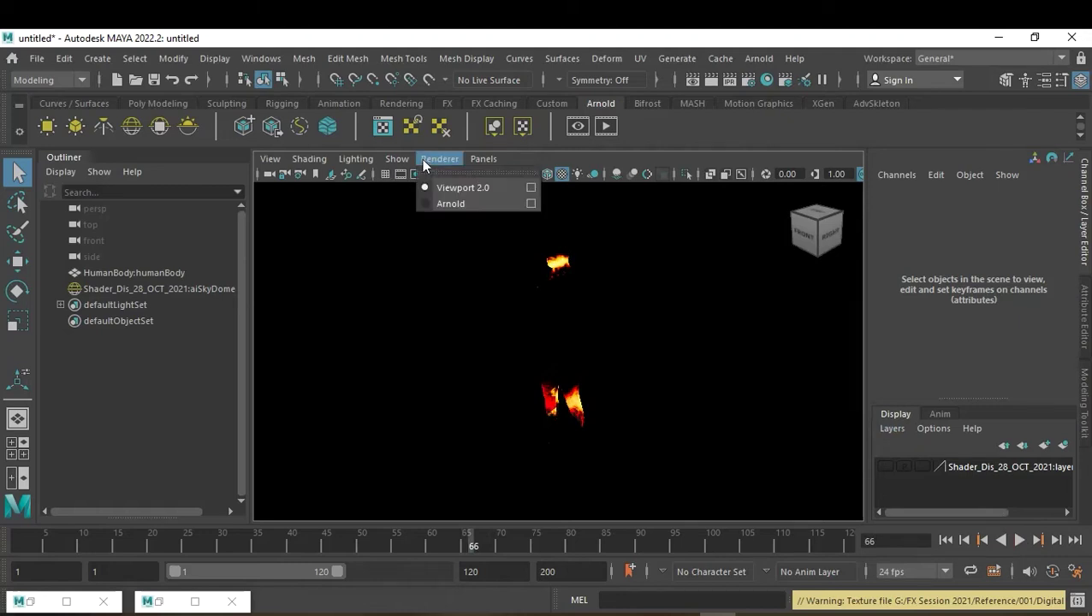
left_click(444, 203)
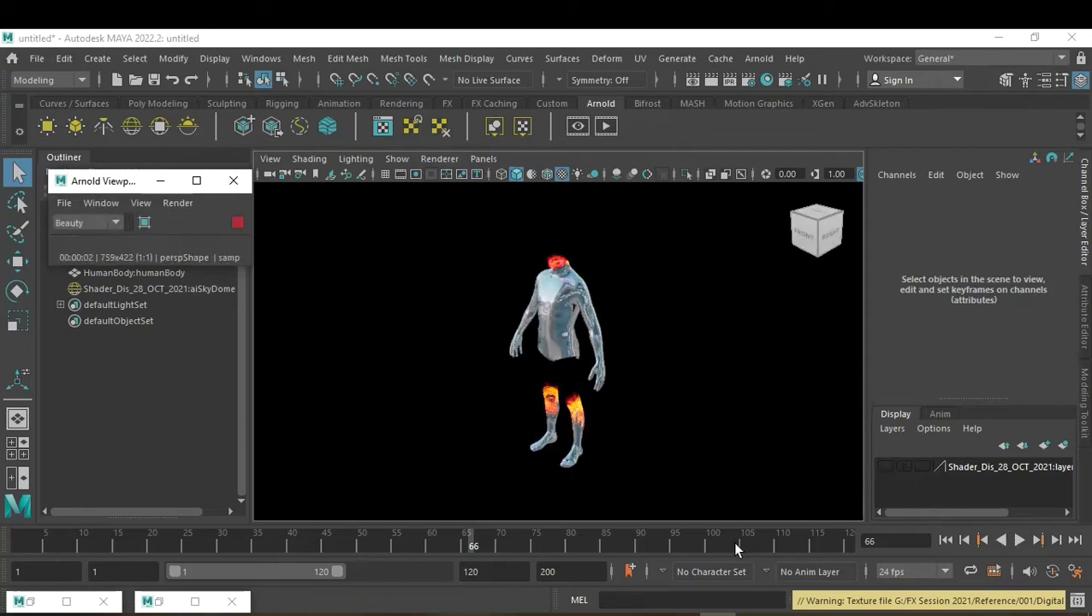
left_click(1020, 540)
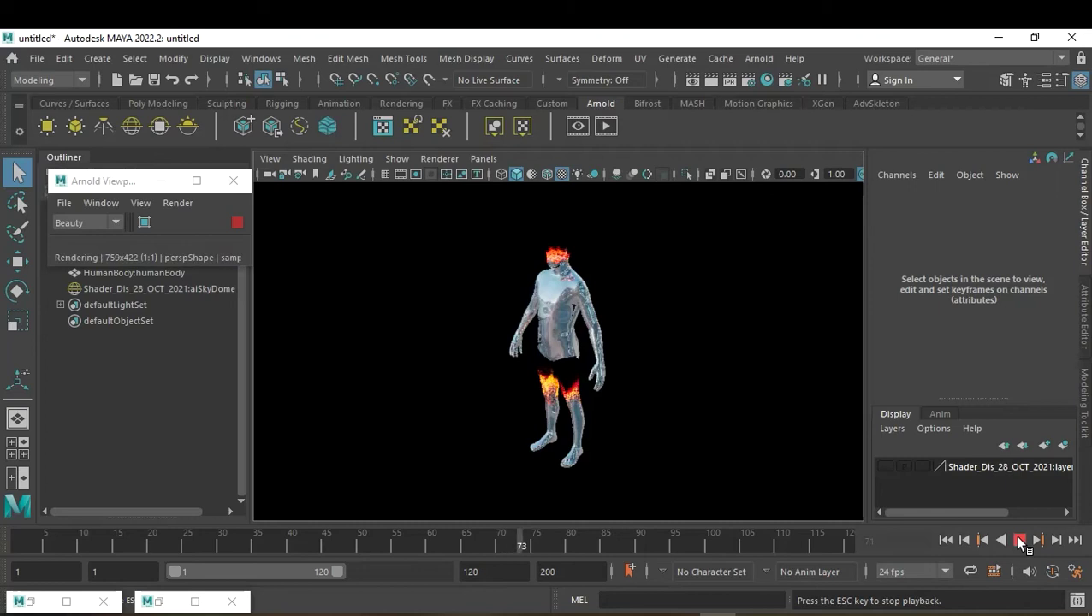
left_click(1020, 540)
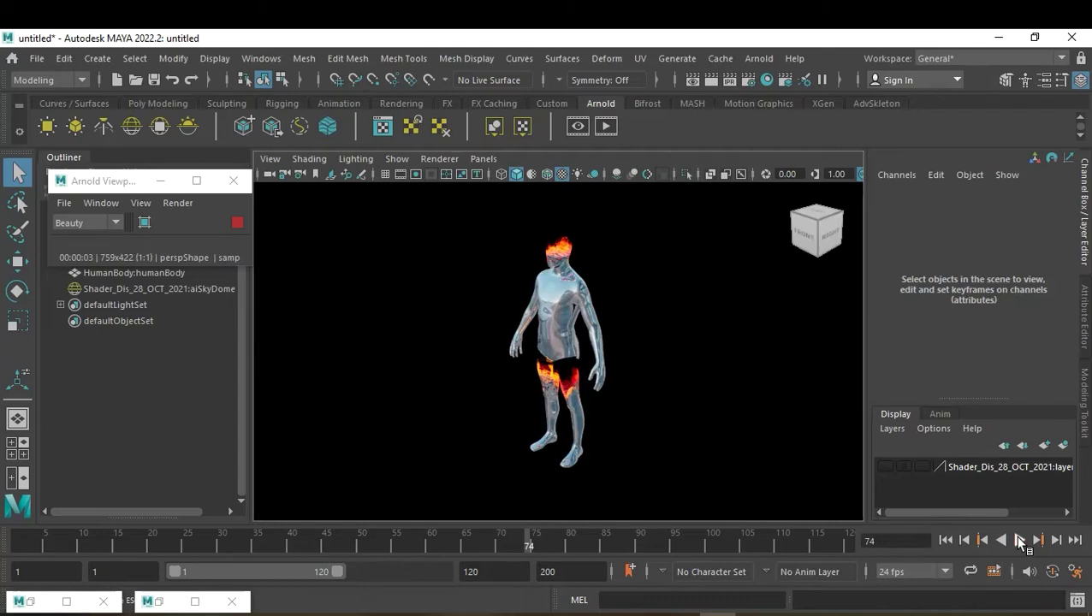
left_click(575, 330)
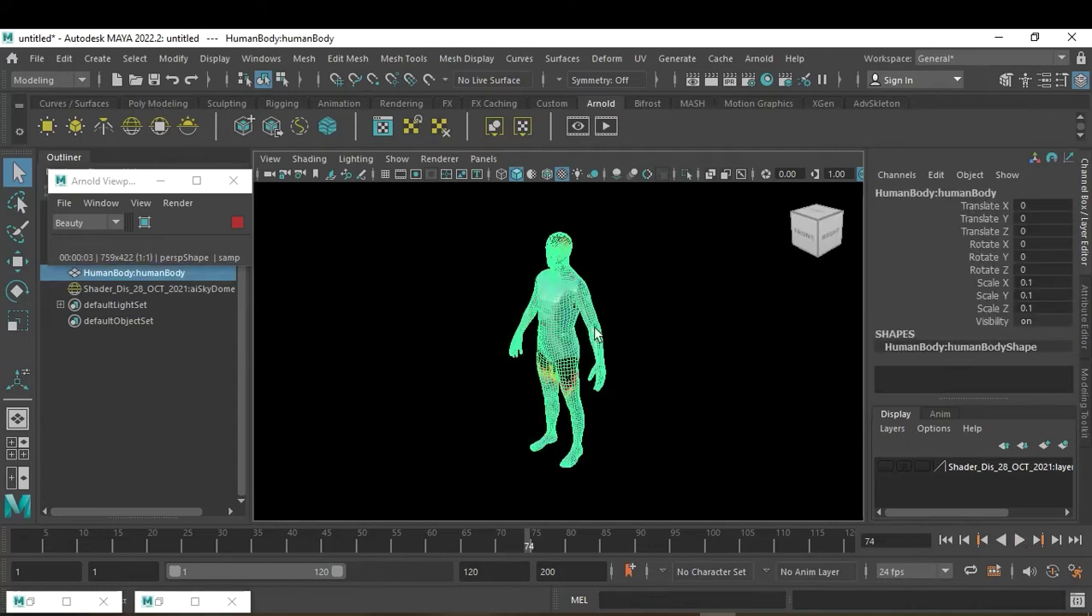
left_click(638, 59)
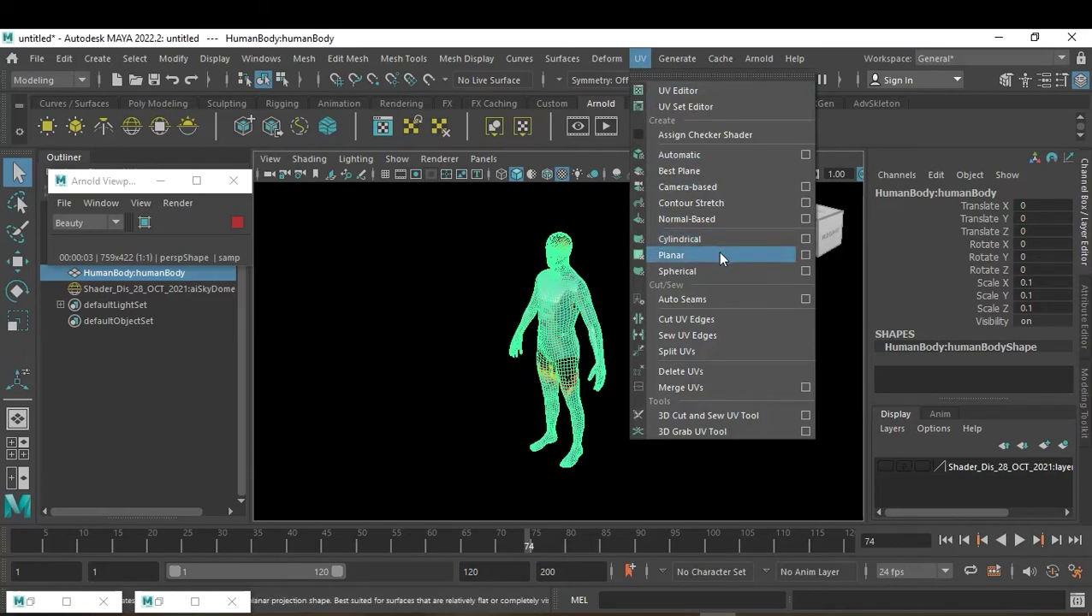
Apply a camera-based planar UV projection to the body, then return to object mode and deselect.
left_click(736, 185)
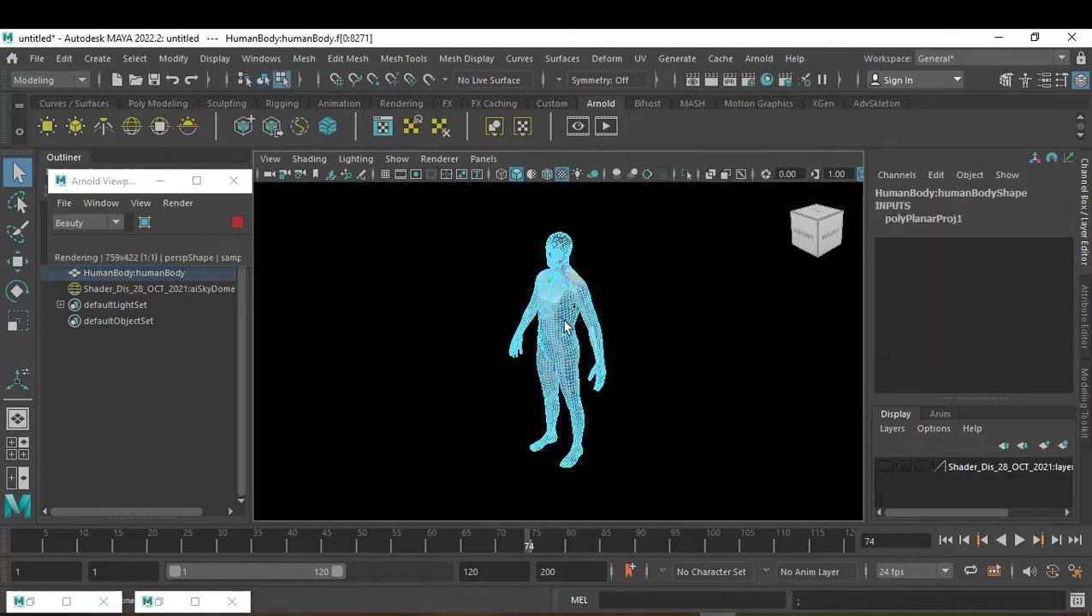
right_click_drag(561, 210, 627, 193)
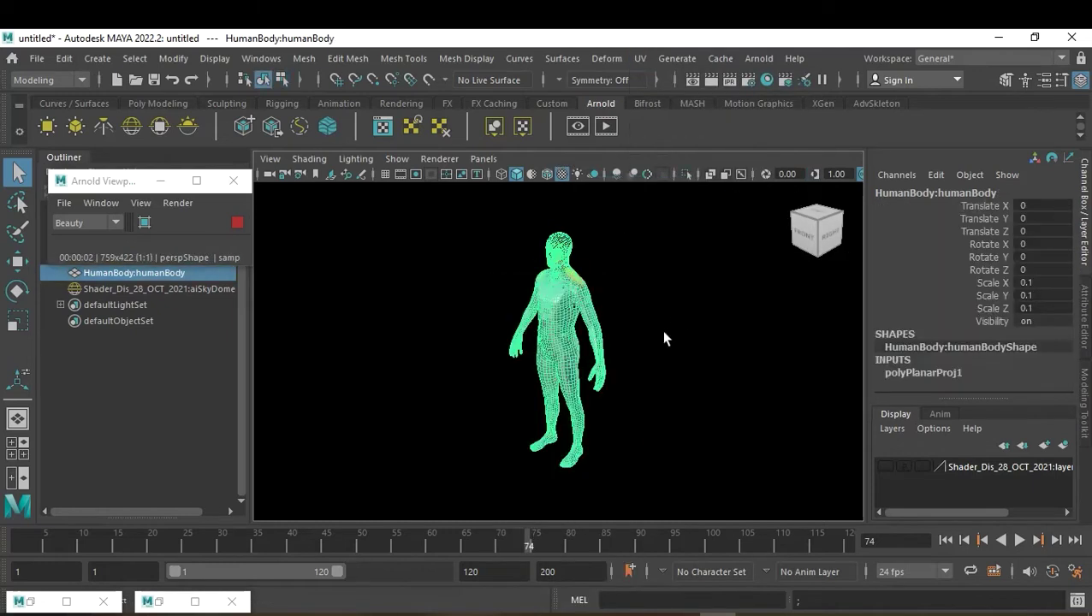
left_click(664, 338)
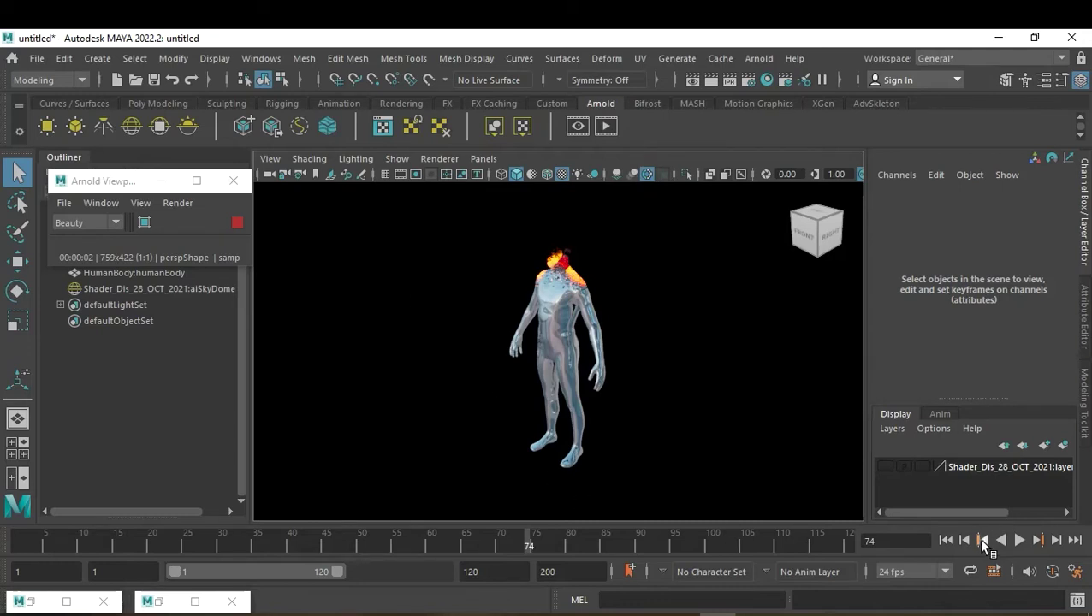
Go to frame 1 and open the timeline's Playblast options.
left_click(945, 540)
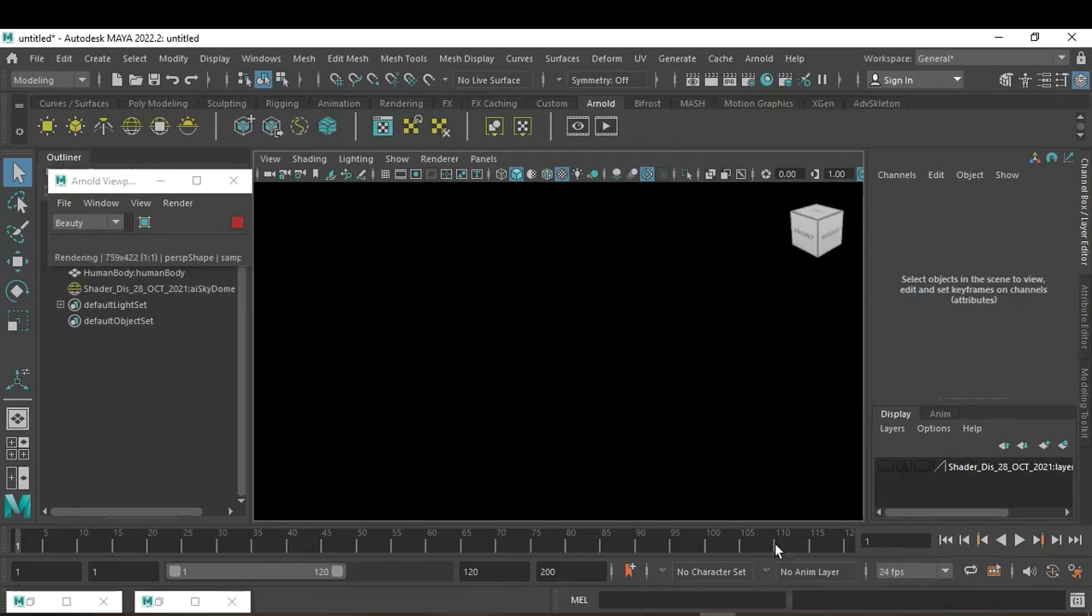
right_click(742, 541)
left_click(917, 538)
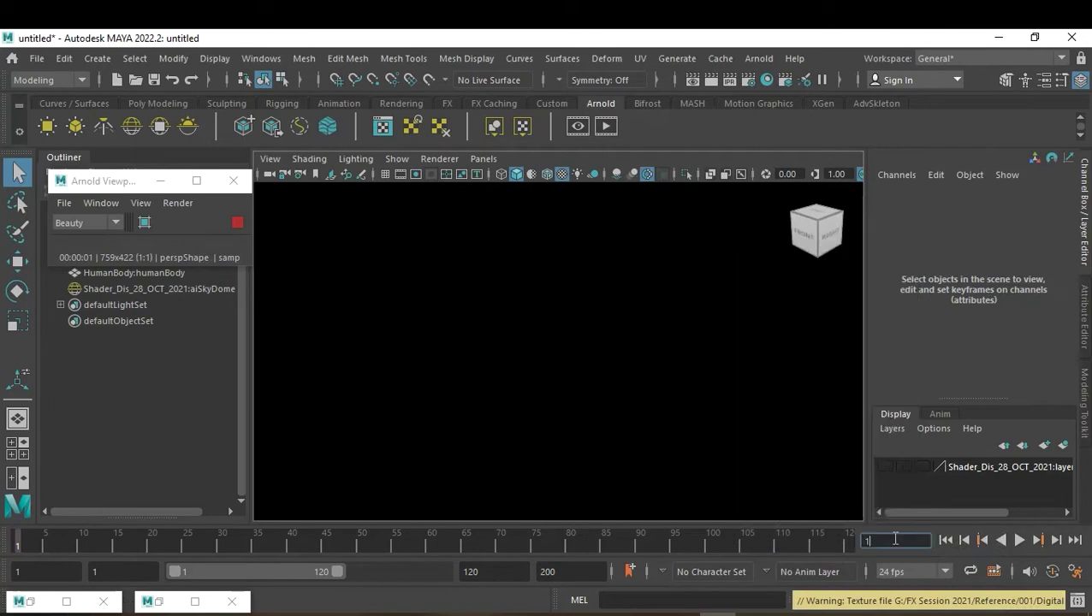
right_click(800, 544)
left_click(965, 544)
Set the playblast movie file to eg02 in October 2021\28 and run the playblast.
scroll(651, 454, "down", 2)
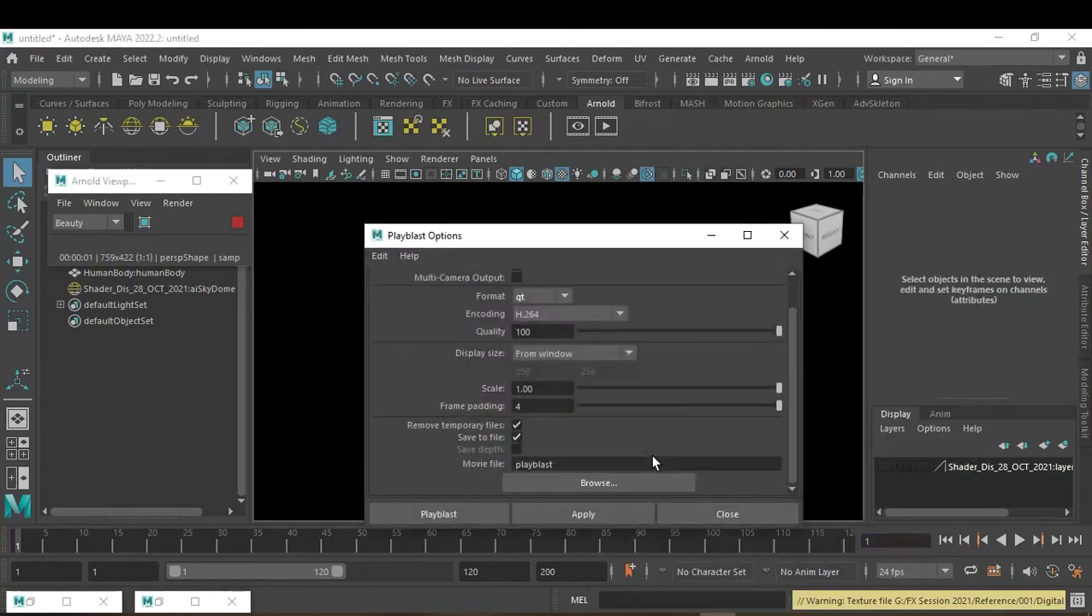
left_click(602, 484)
double_click(305, 416)
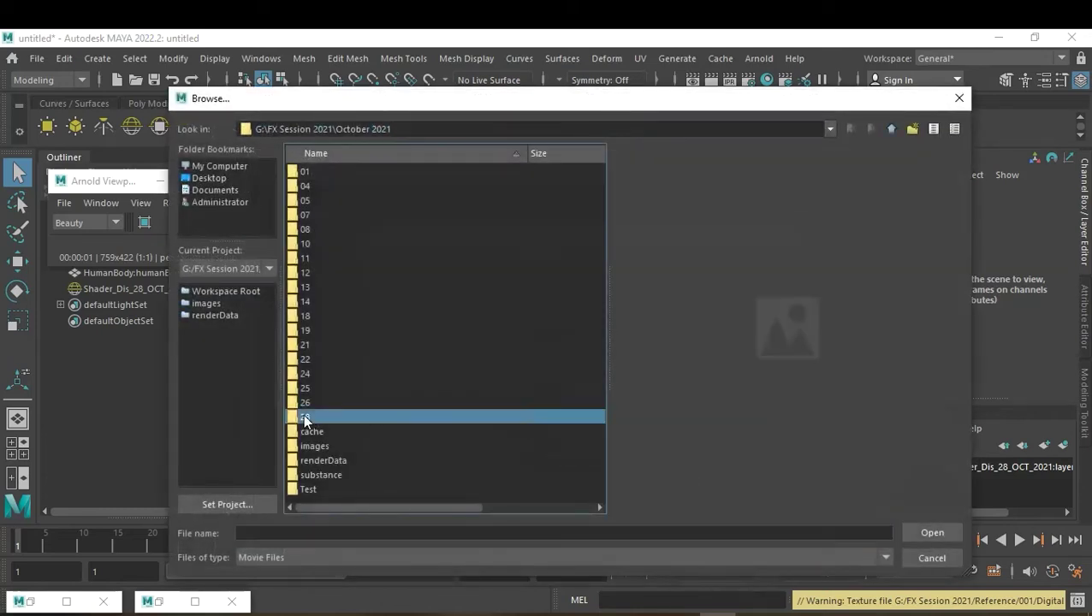
left_click(320, 187)
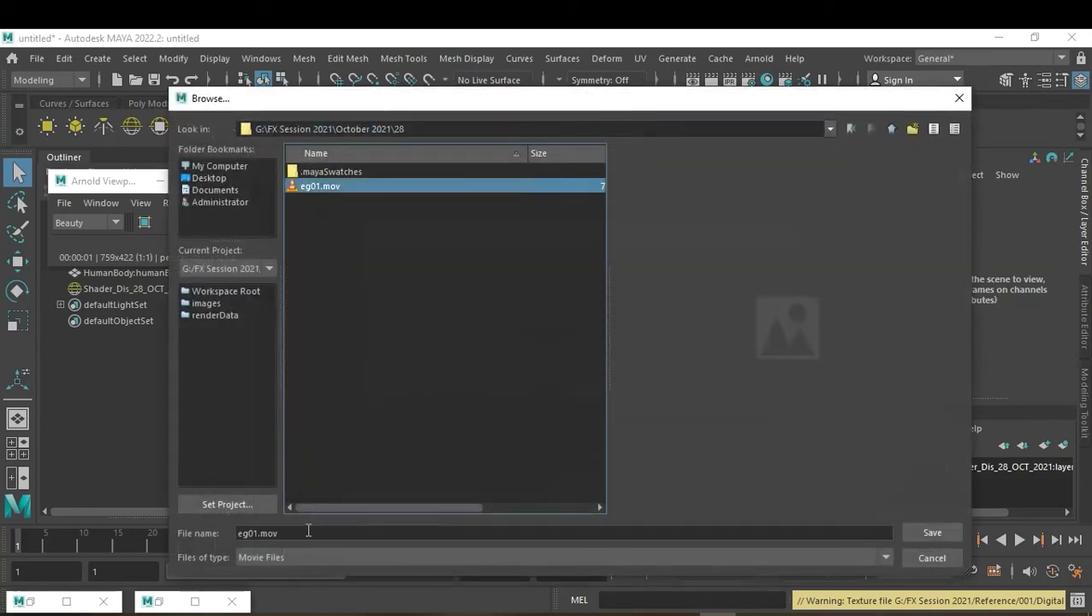
left_click(255, 533)
left_click_drag(255, 532, 238, 532)
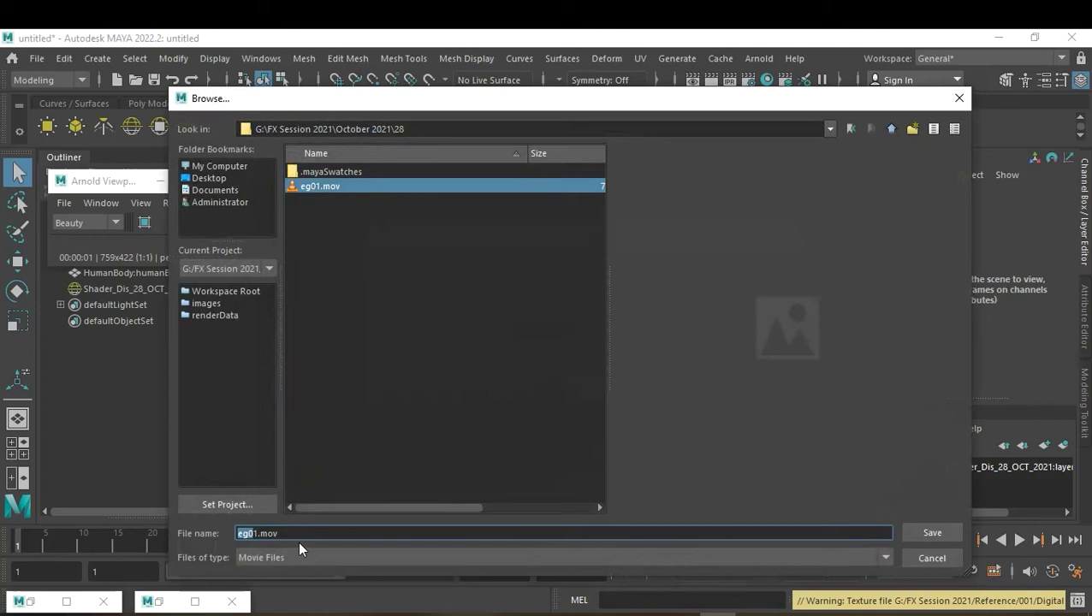
left_click_drag(251, 533, 314, 533)
type("2")
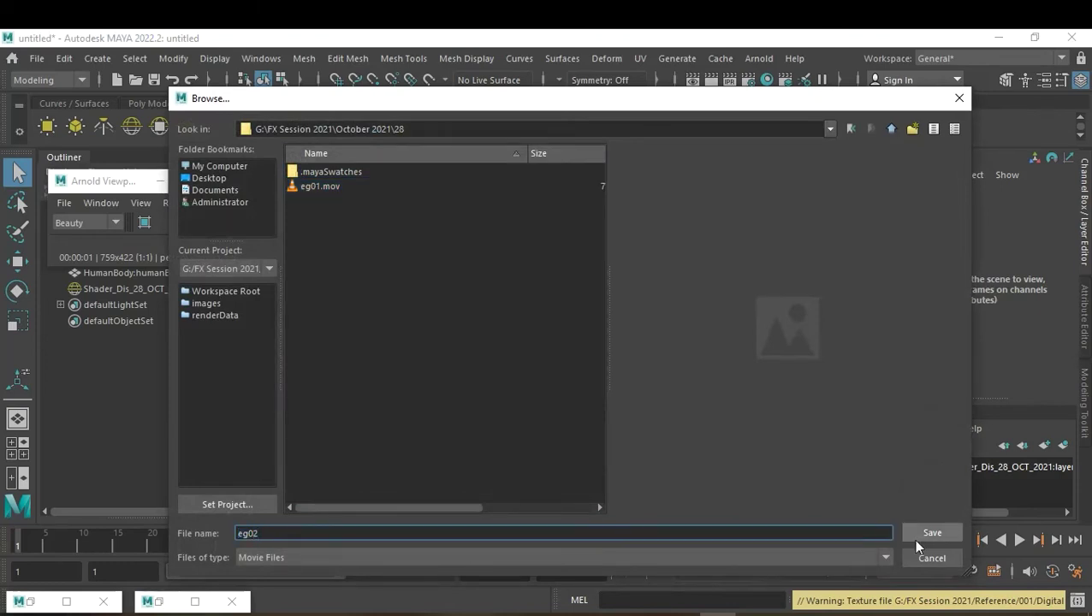
left_click(921, 539)
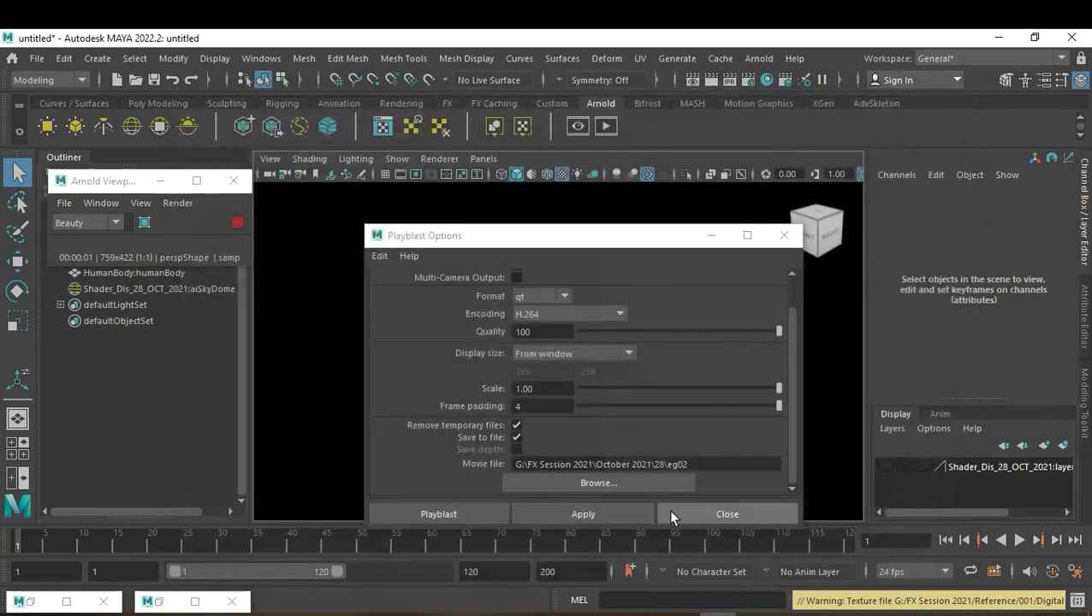
left_click(480, 514)
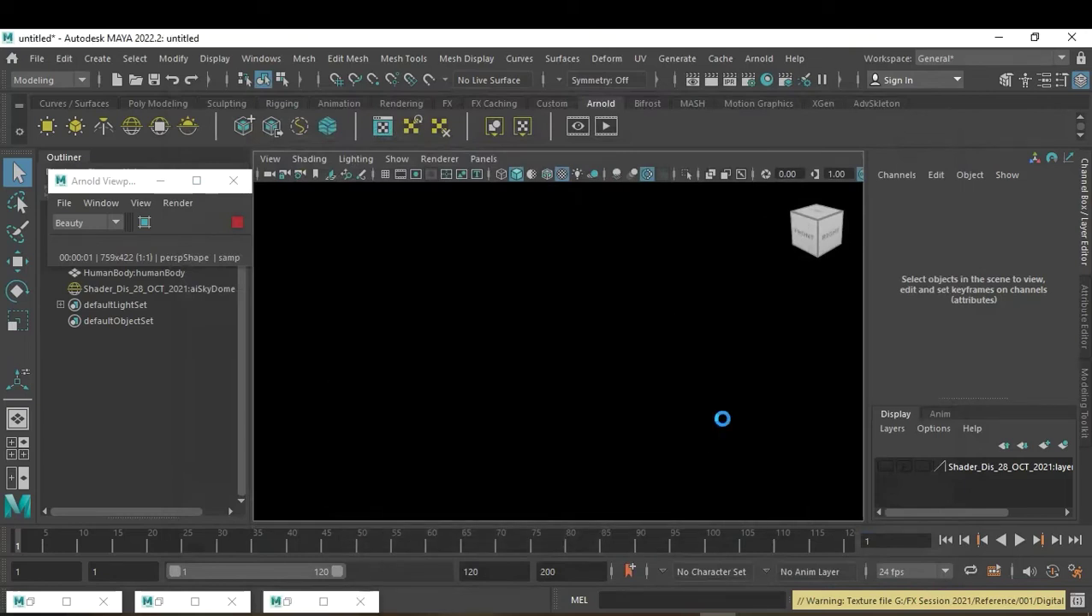
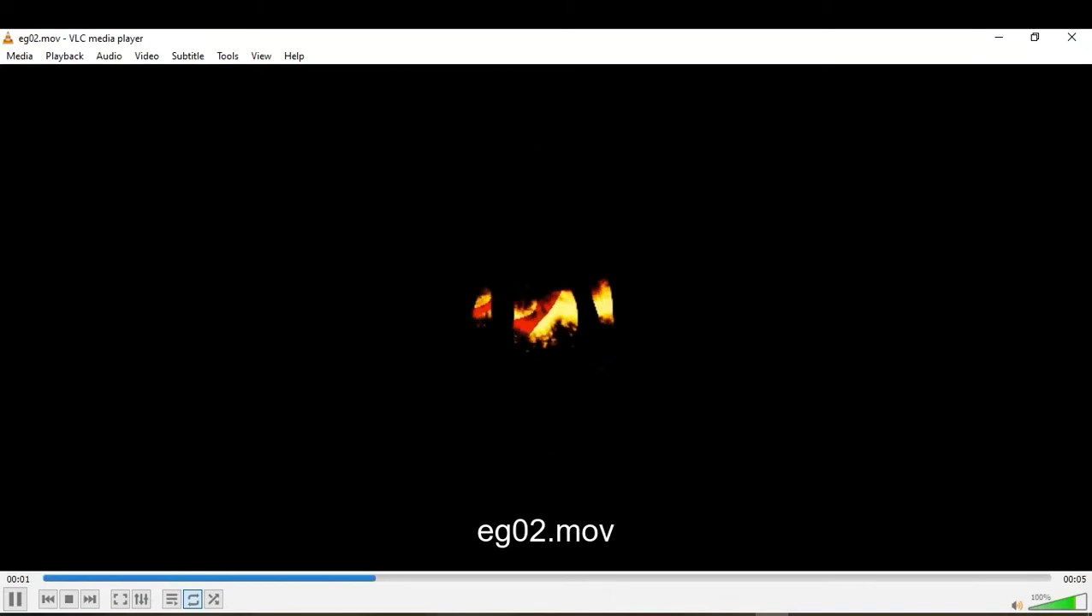
Close the VLC window playing the eg02.mov playblast.
left_click(1072, 38)
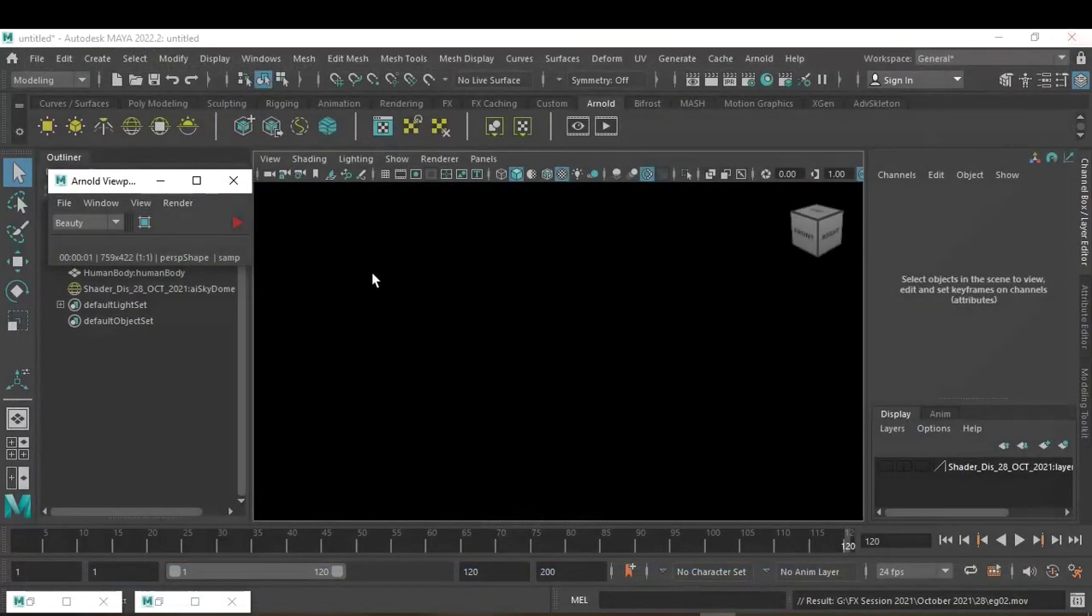
Close the floating Arnold render preview and move the time slider to frame 21.
left_click(232, 181)
left_click_drag(244, 542, 157, 542)
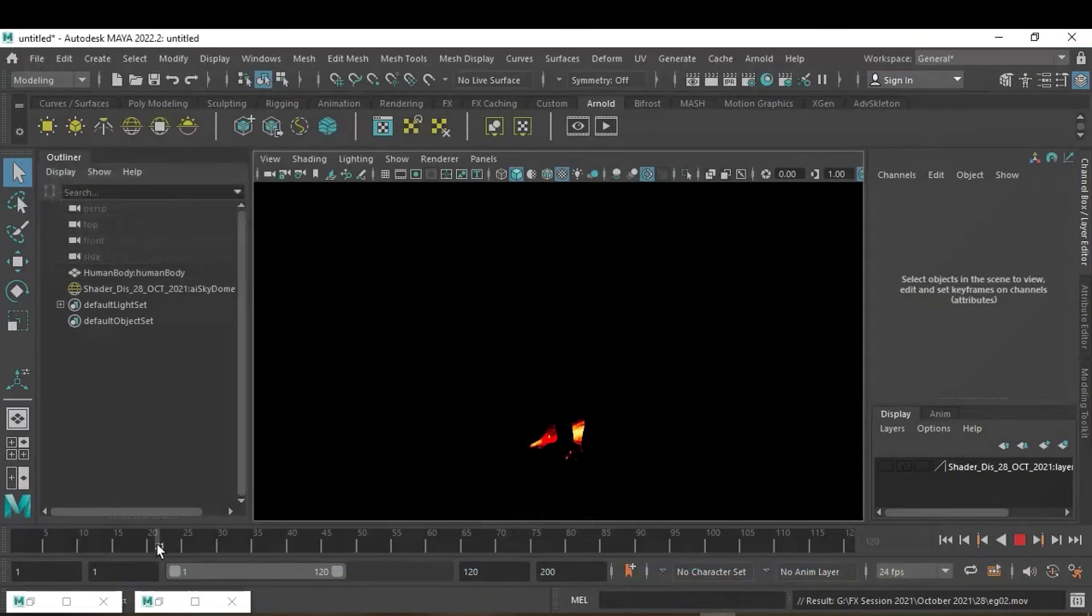
left_click(437, 163)
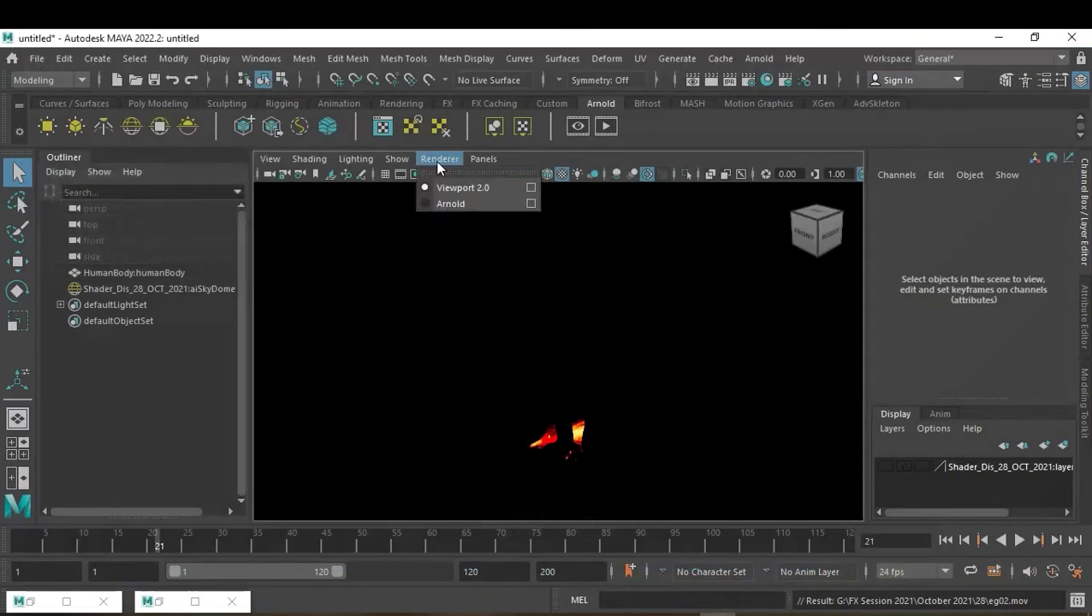
left_click(679, 251)
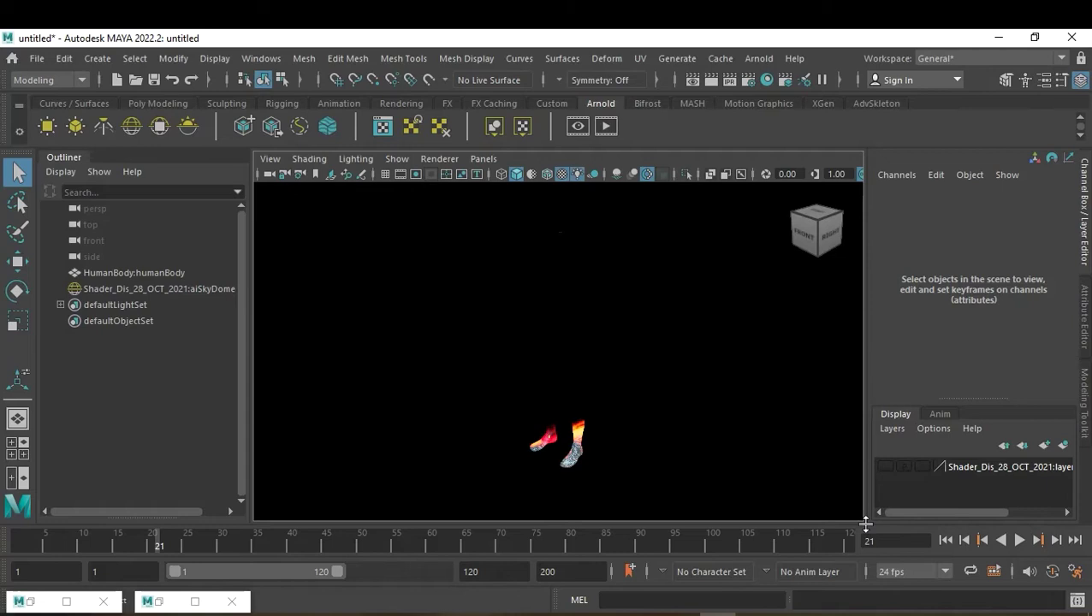
Open the Playblast Options (qt format, H.264, quality 100, file eg02) from the timeline.
right_click(708, 541)
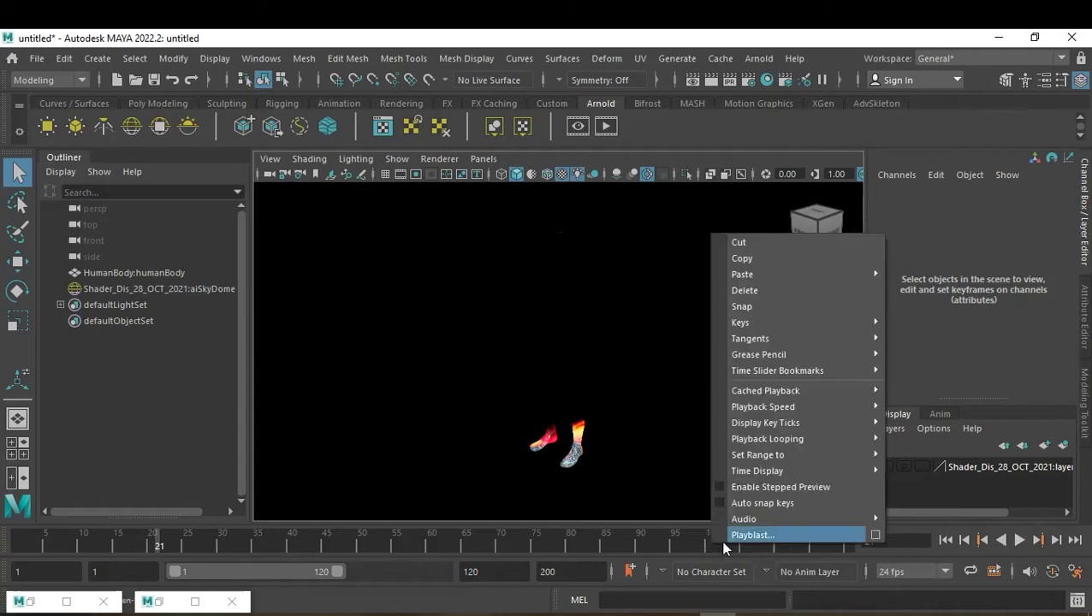
left_click(874, 536)
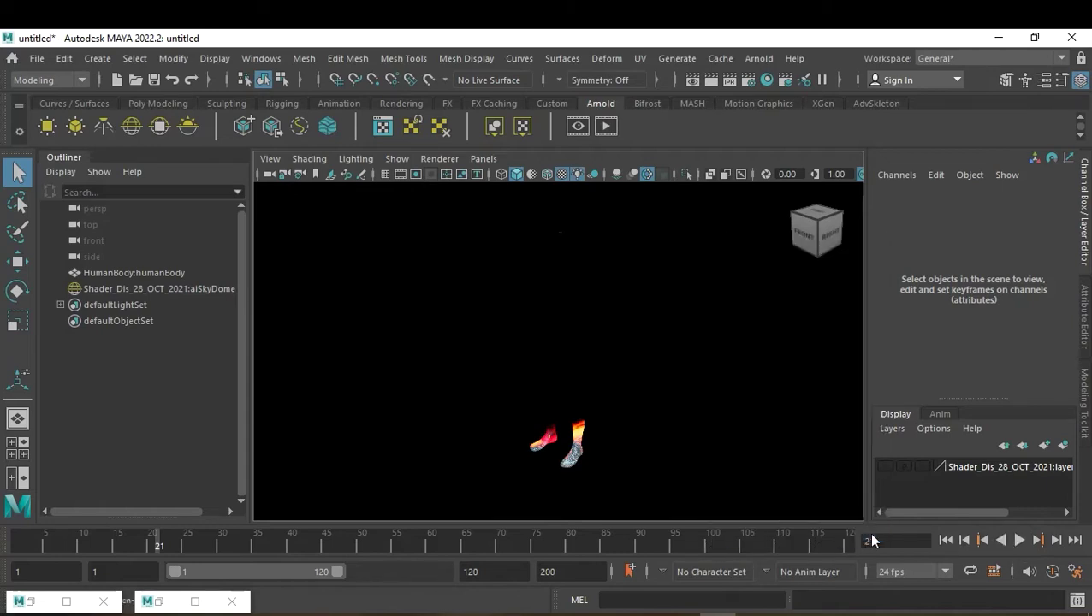
scroll(613, 470, "down", 2)
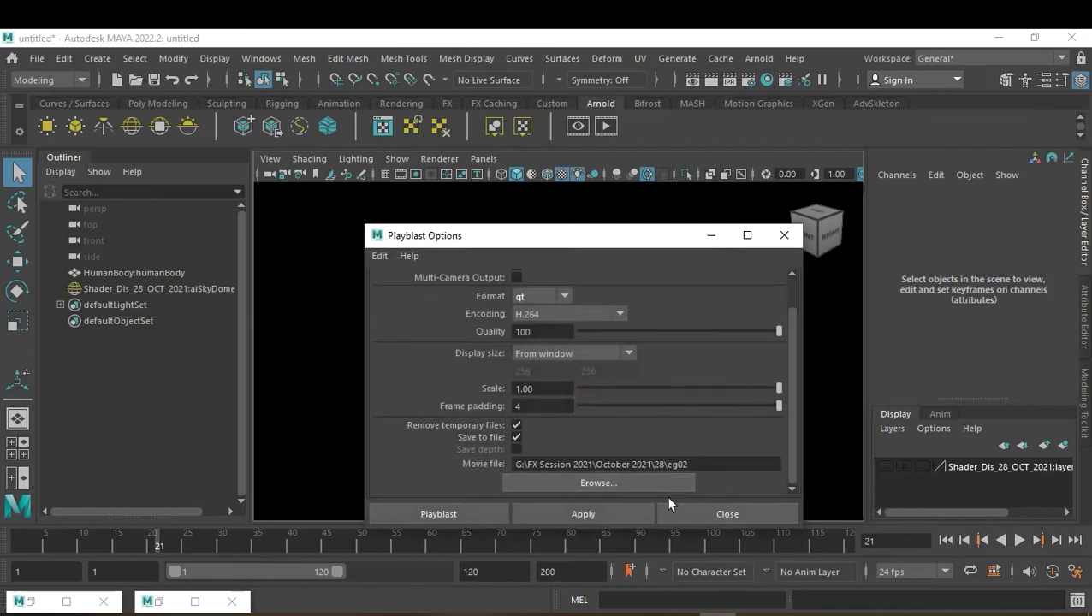
Playblast the animation over the existing eg02.mov, then close VLC after watching it.
left_click(446, 513)
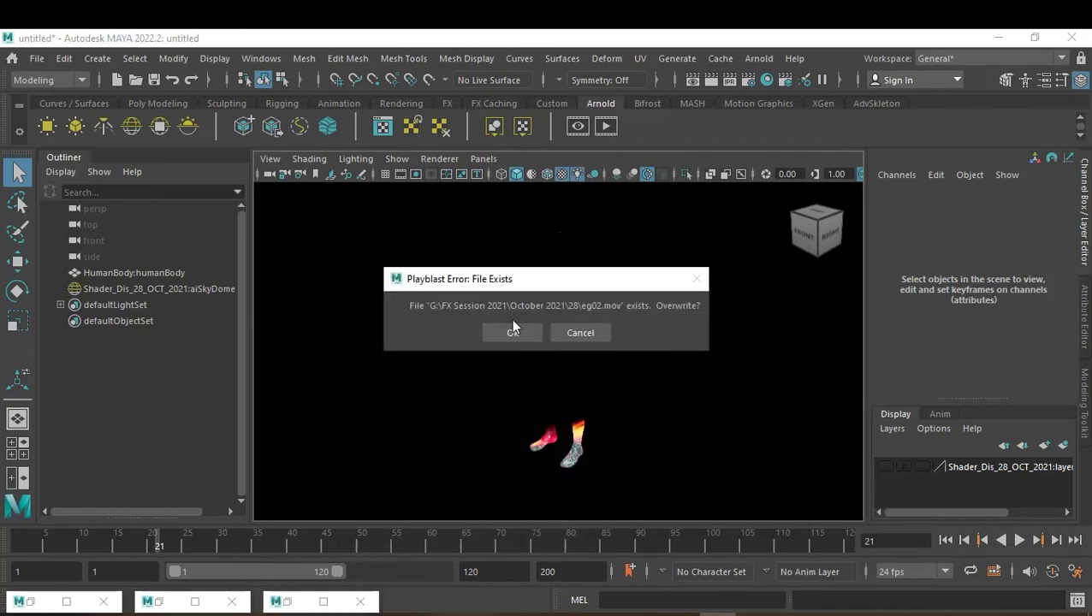
left_click(558, 329)
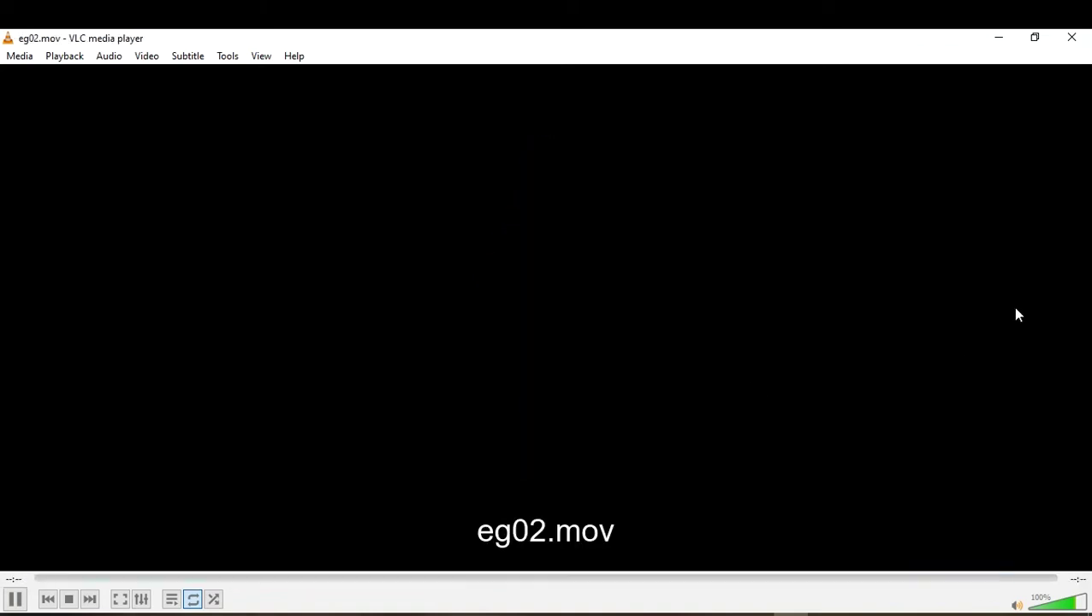
left_click(1072, 37)
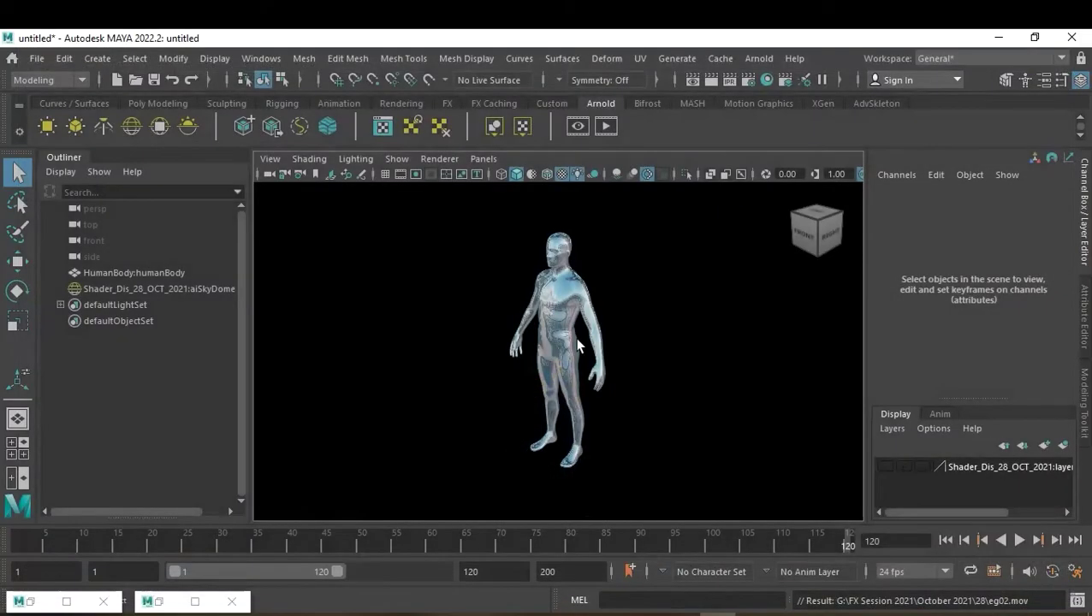
In the Save As dialog, browse to G:\FX Session 2021\October 2021\28.
key("ctrl+s")
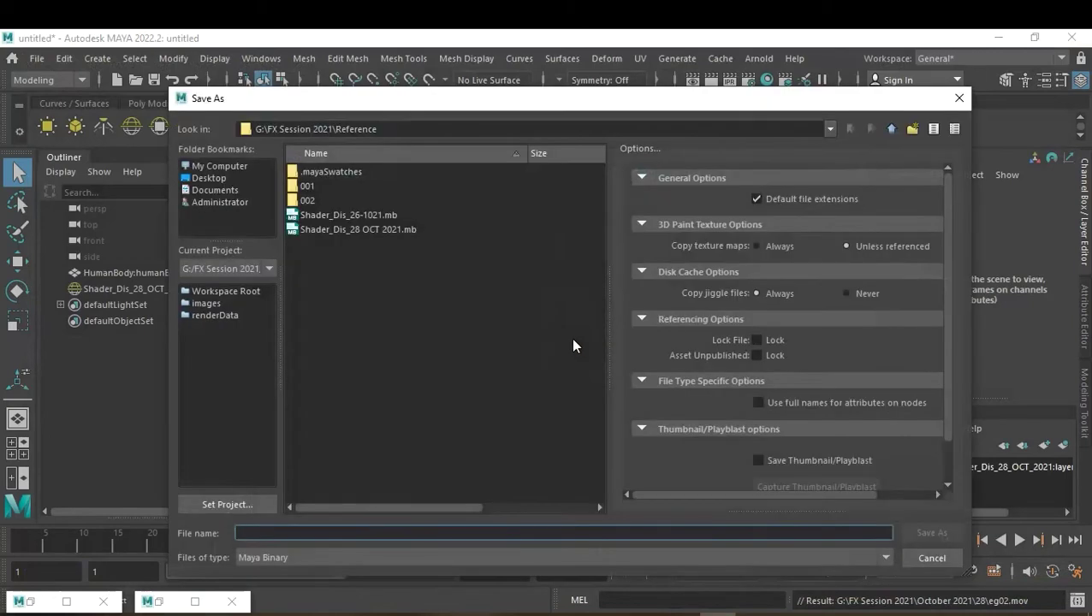
left_click(892, 132)
left_click(891, 132)
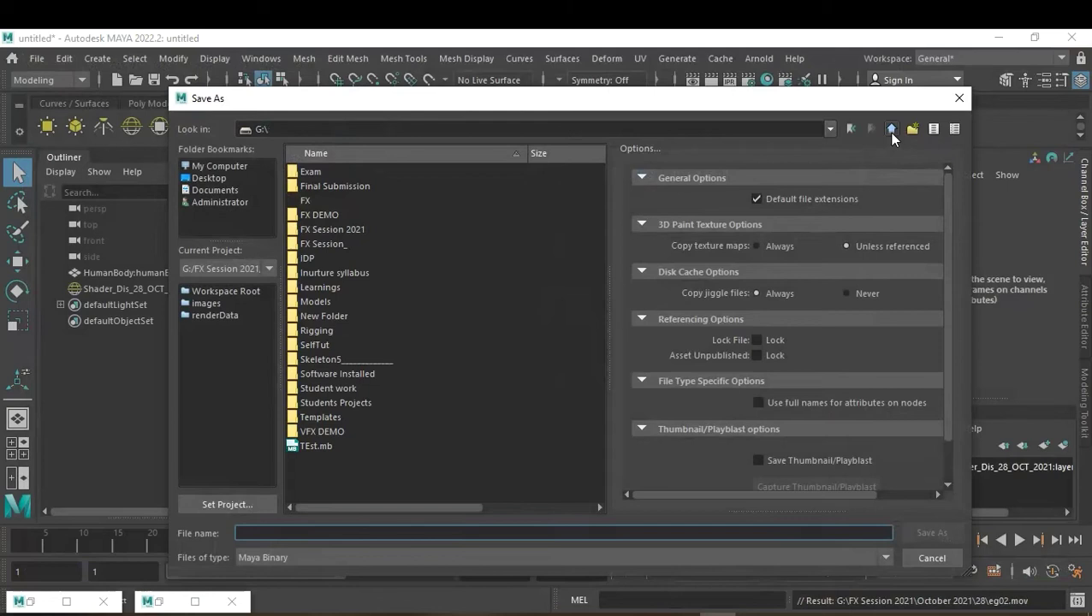
double_click(353, 231)
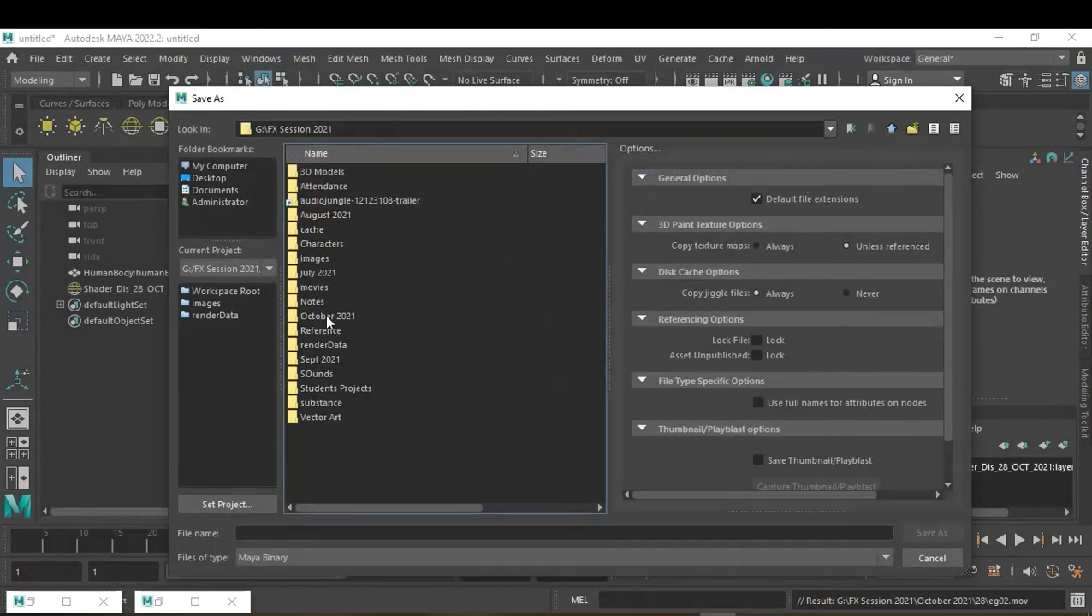
double_click(326, 317)
double_click(308, 418)
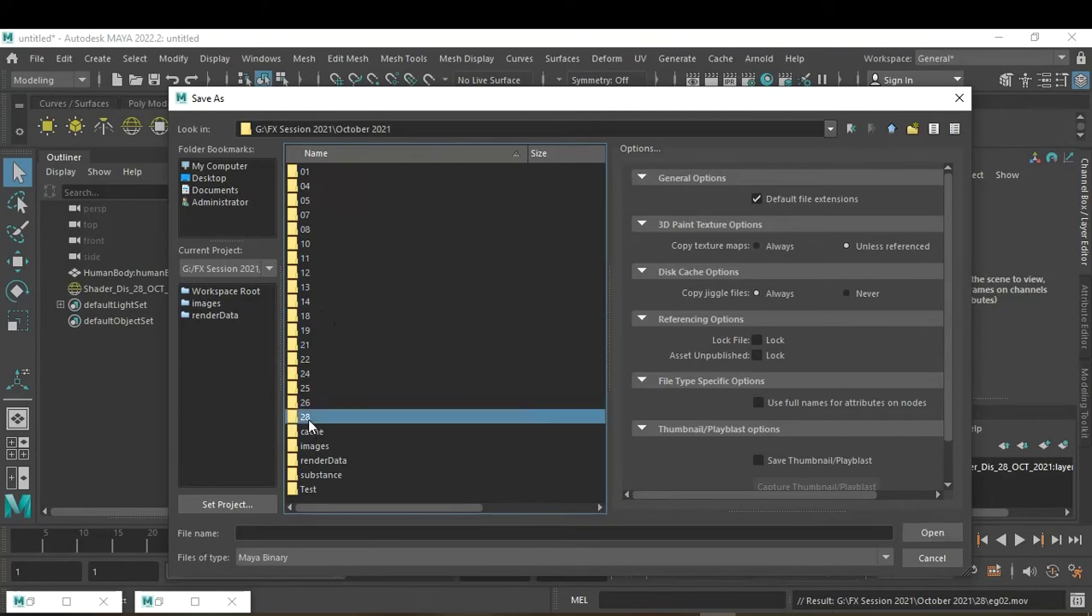
Save the scene there as 28-10-2021_D.mb, based on the 28-10-2021_C.mb name.
left_click(347, 215)
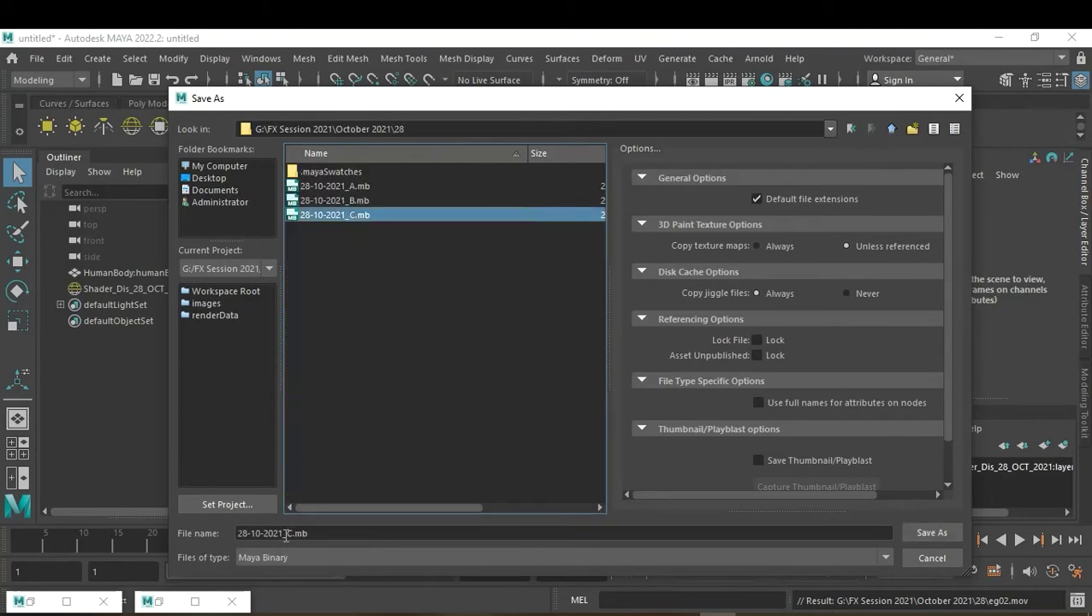
left_click_drag(286, 534, 318, 535)
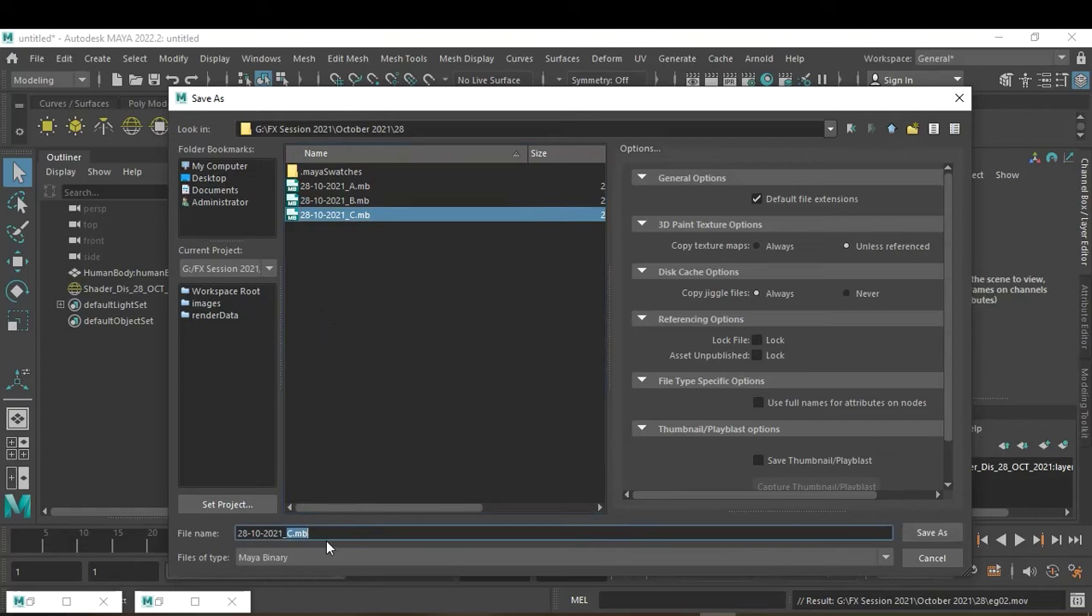
type("D")
left_click(931, 533)
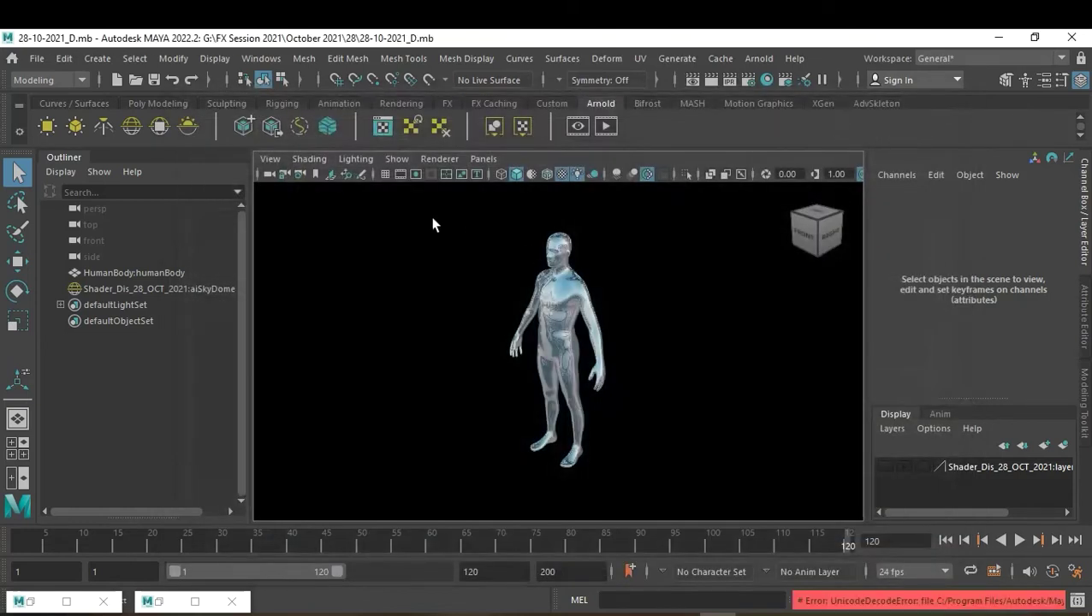
left_click(41, 58)
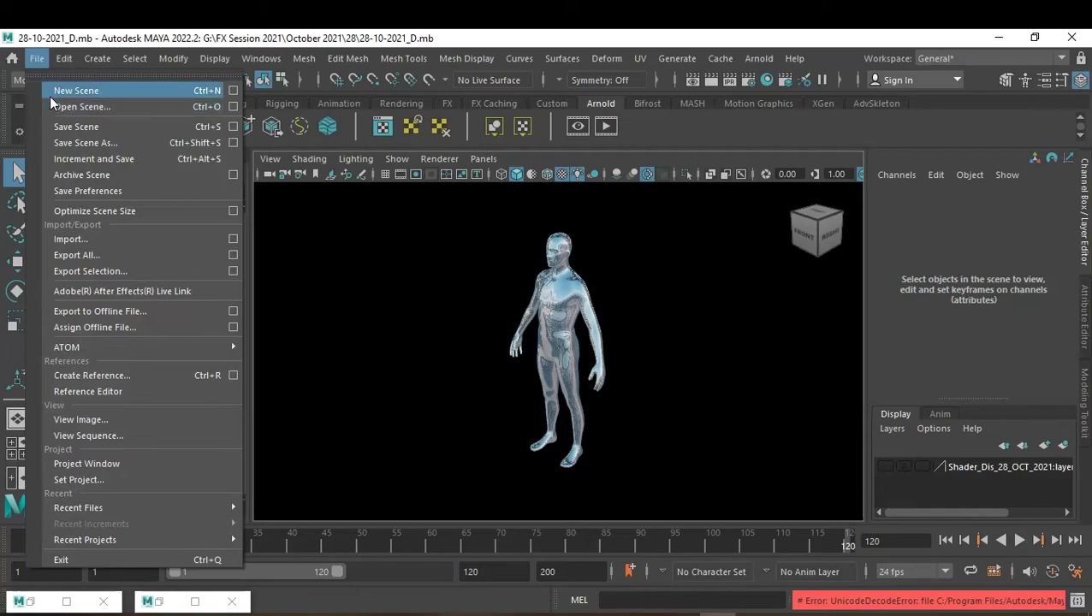
Start a new empty scene and point the Import browser at G:\FX Session 2021.
left_click(50, 93)
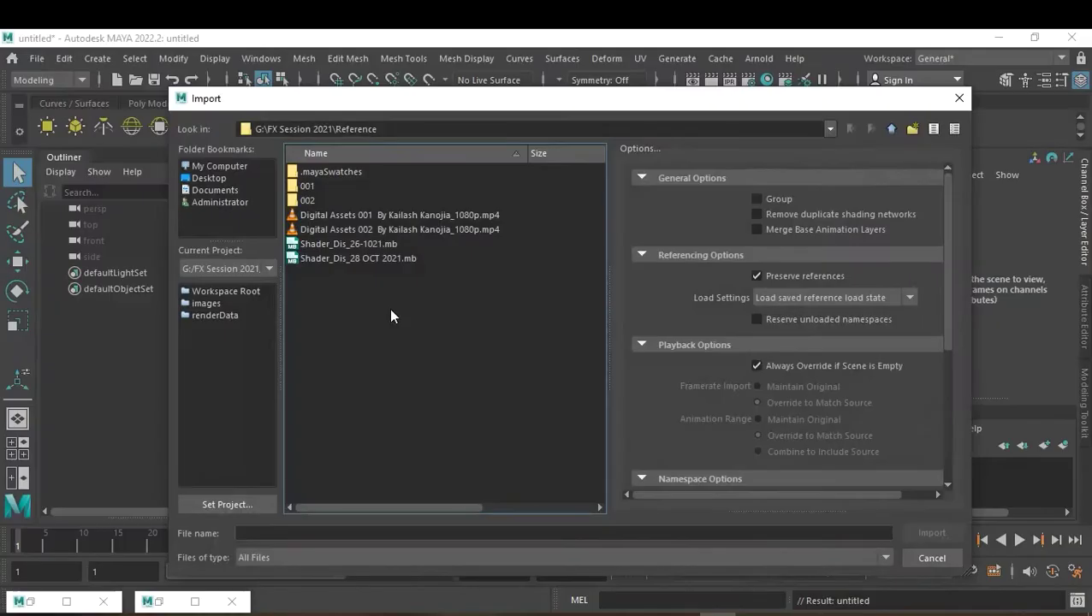
key("BackSpace")
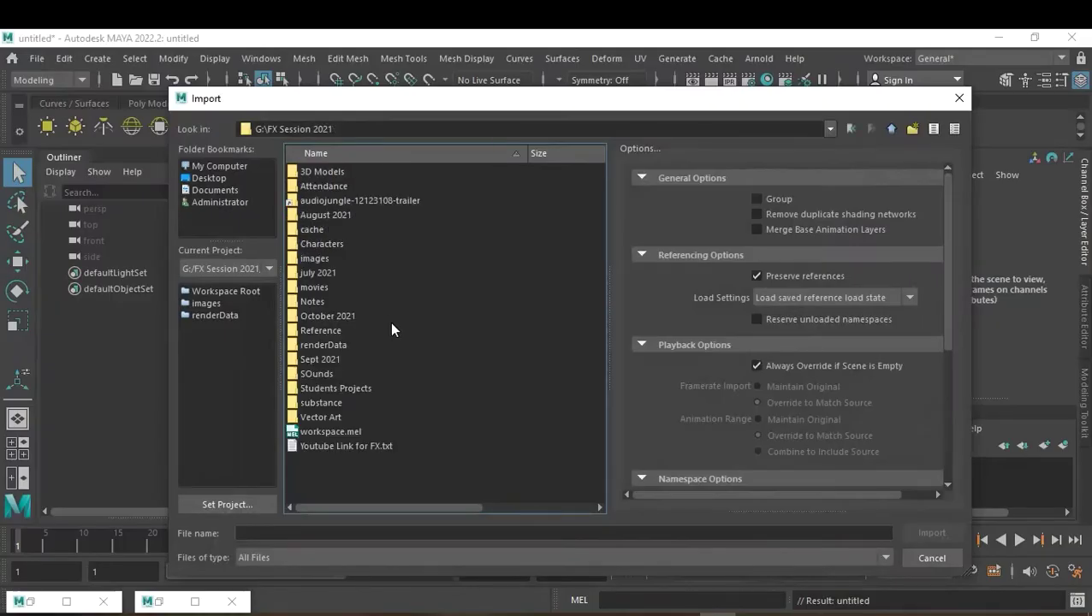
Try importing Arm Stretching_A.abc from Characters\Characters and dismiss the unrecognized-file error.
double_click(325, 245)
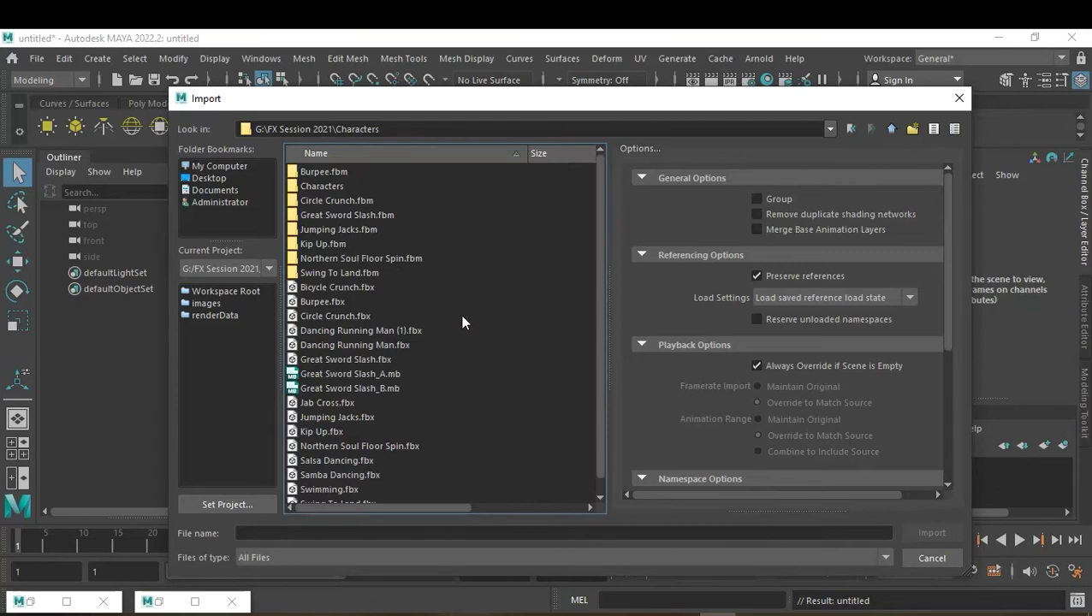
scroll(462, 322, "down", 1)
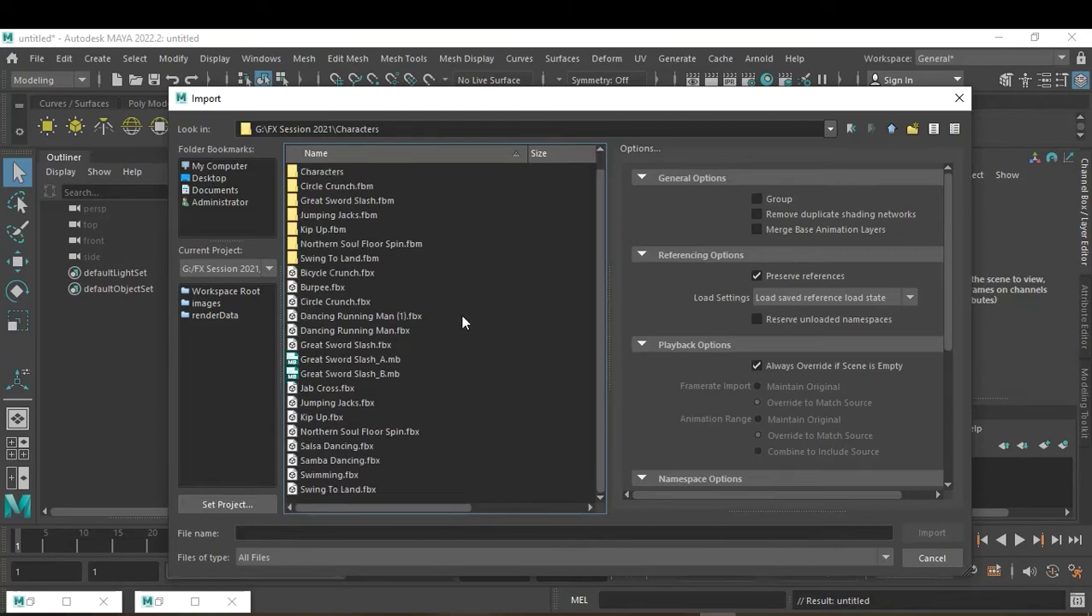
double_click(326, 171)
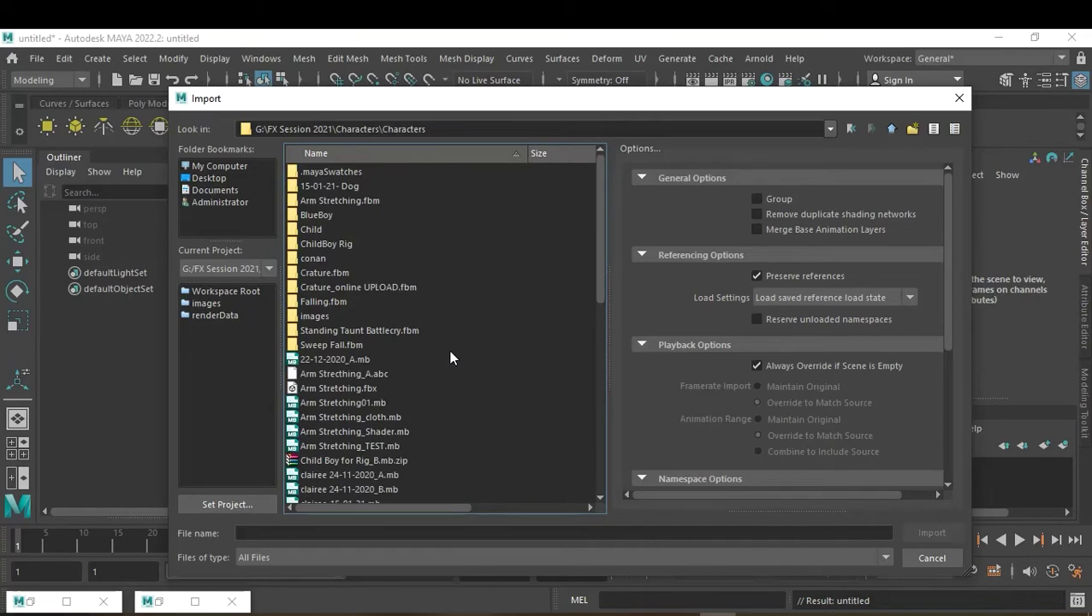
scroll(449, 350, "down", 2)
scroll(449, 350, "down", 2)
scroll(450, 351, "down", 2)
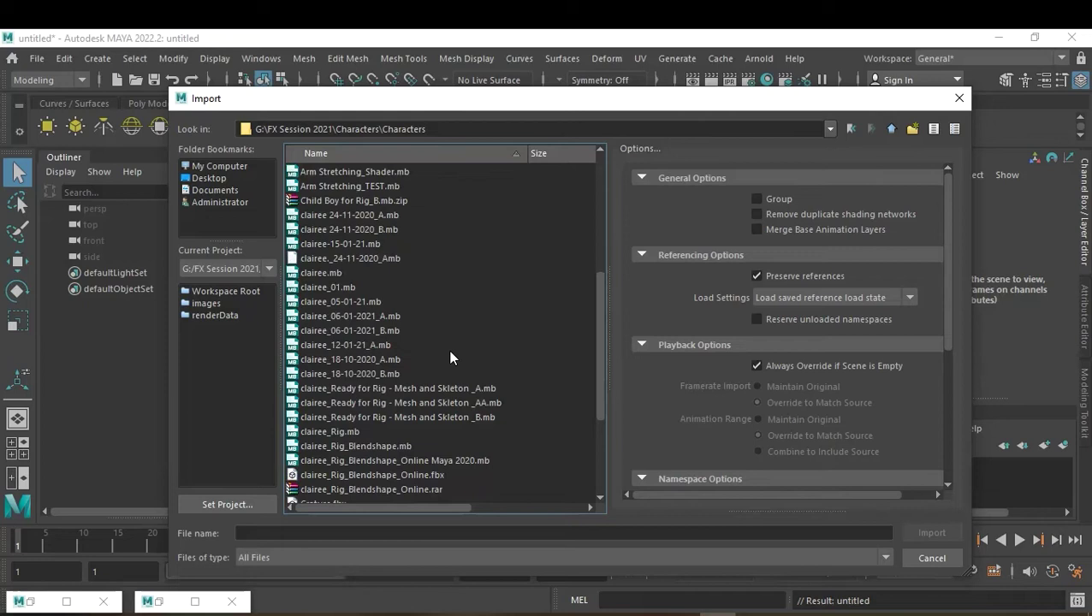
scroll(449, 350, "up", 2)
scroll(449, 350, "up", 2)
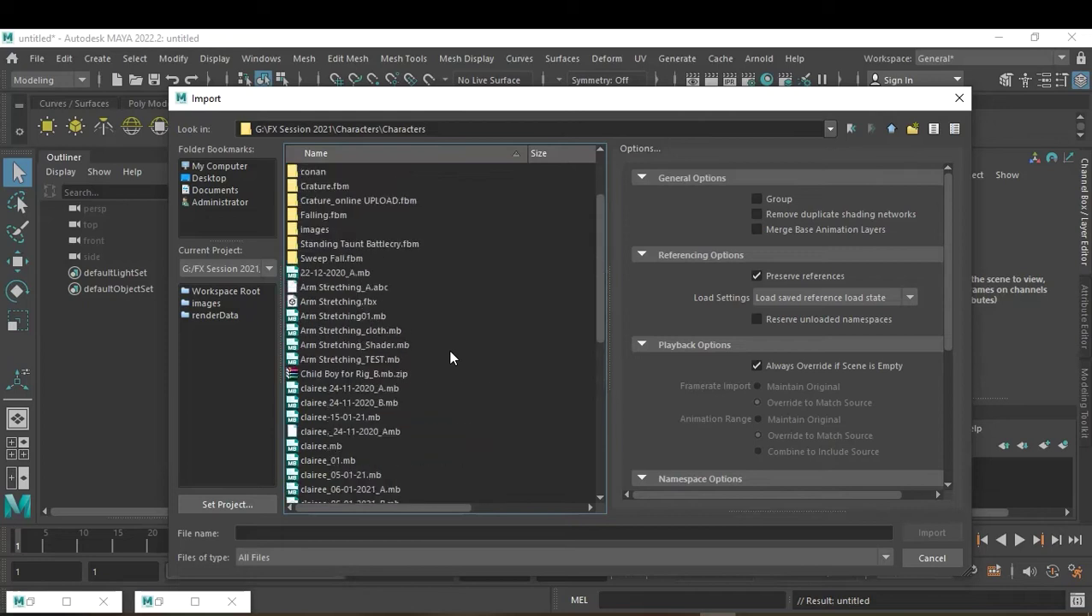
scroll(449, 351, "up", 1)
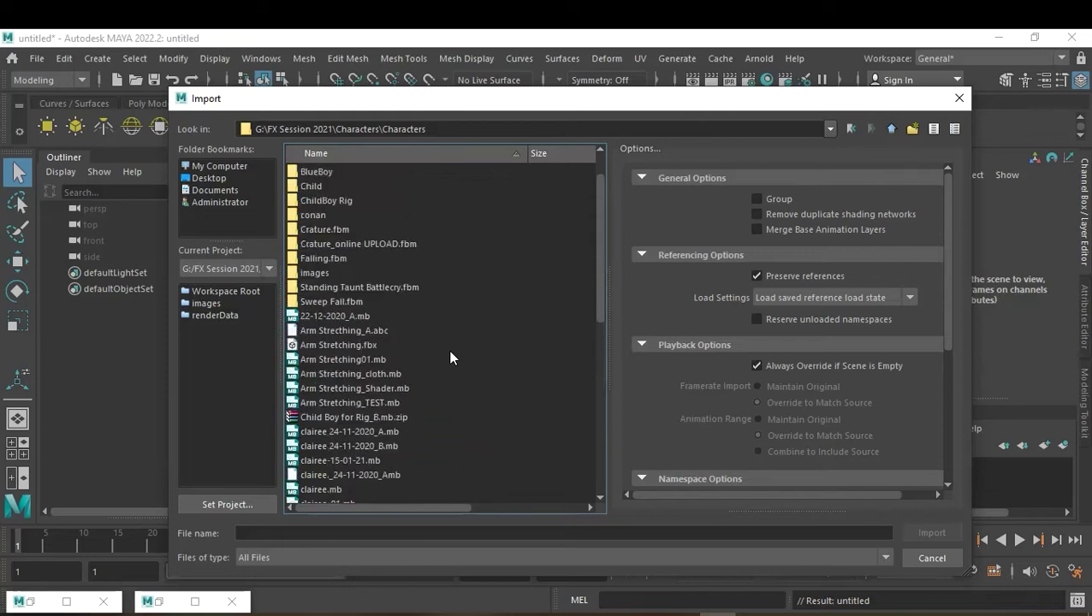
double_click(336, 330)
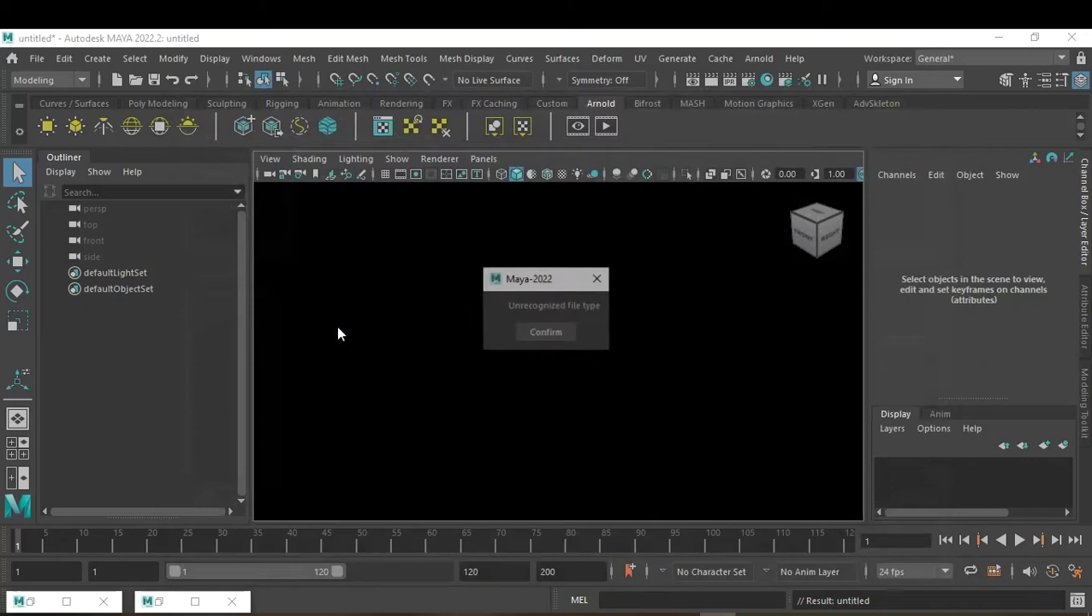
left_click(551, 333)
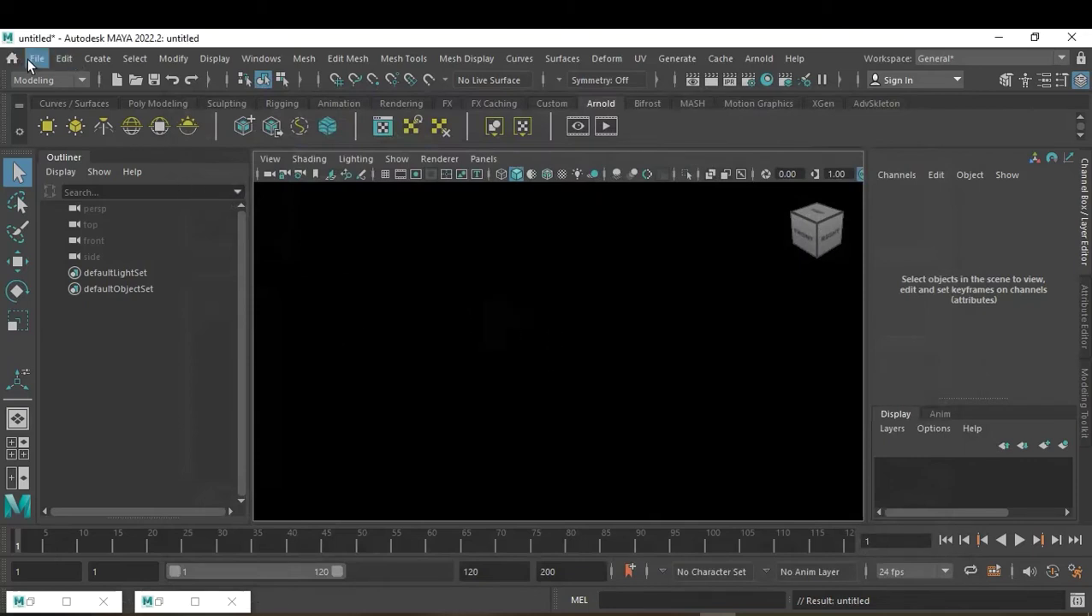
Open the Plug-in Manager from Windows > Settings/Preferences.
left_click(720, 58)
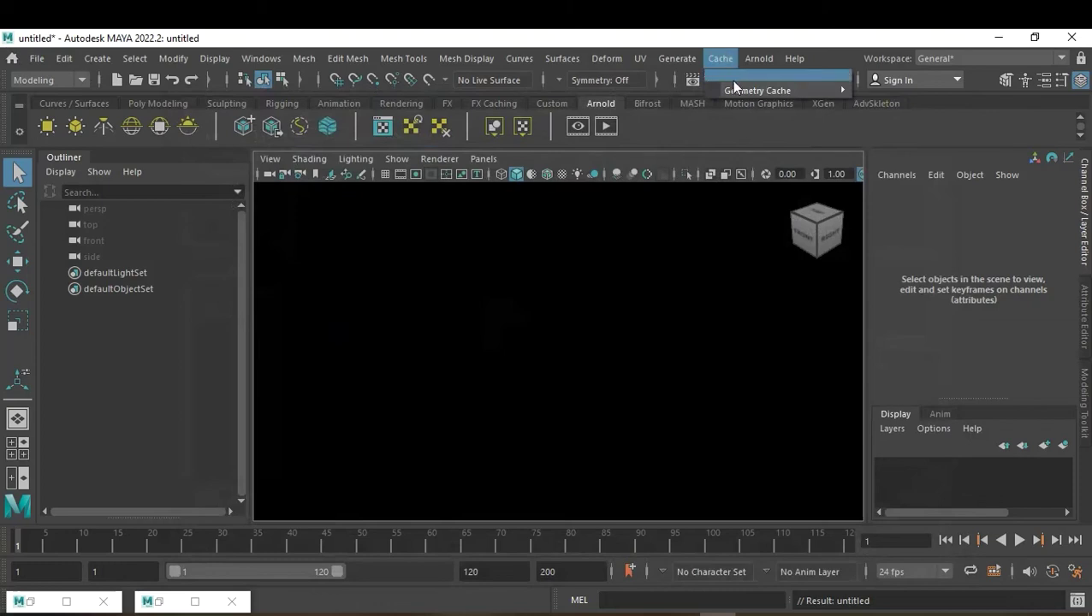
left_click(709, 36)
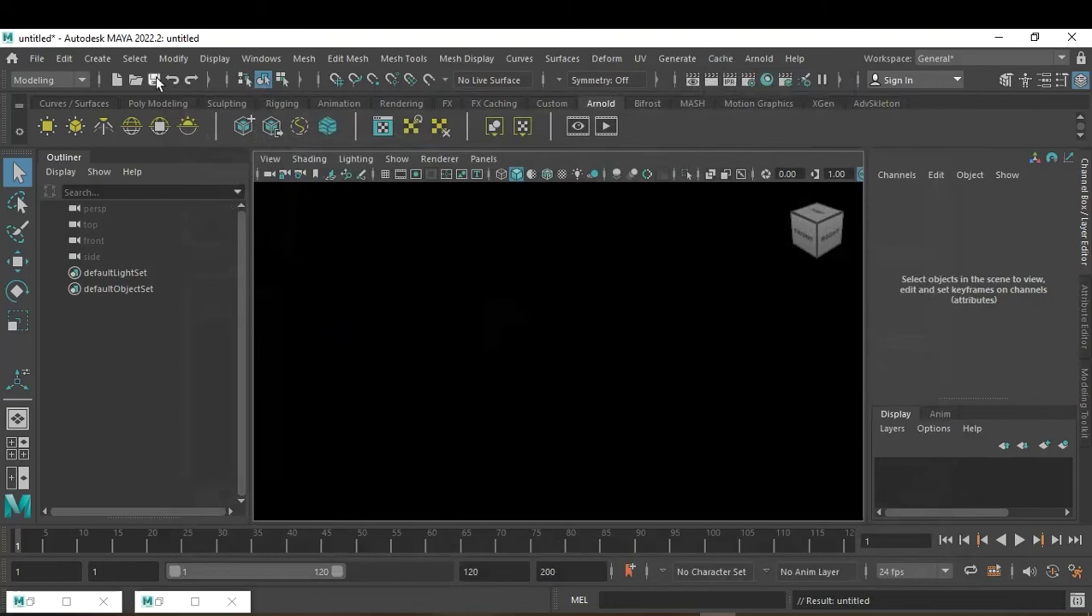
left_click(257, 58)
mouse_move(308, 203)
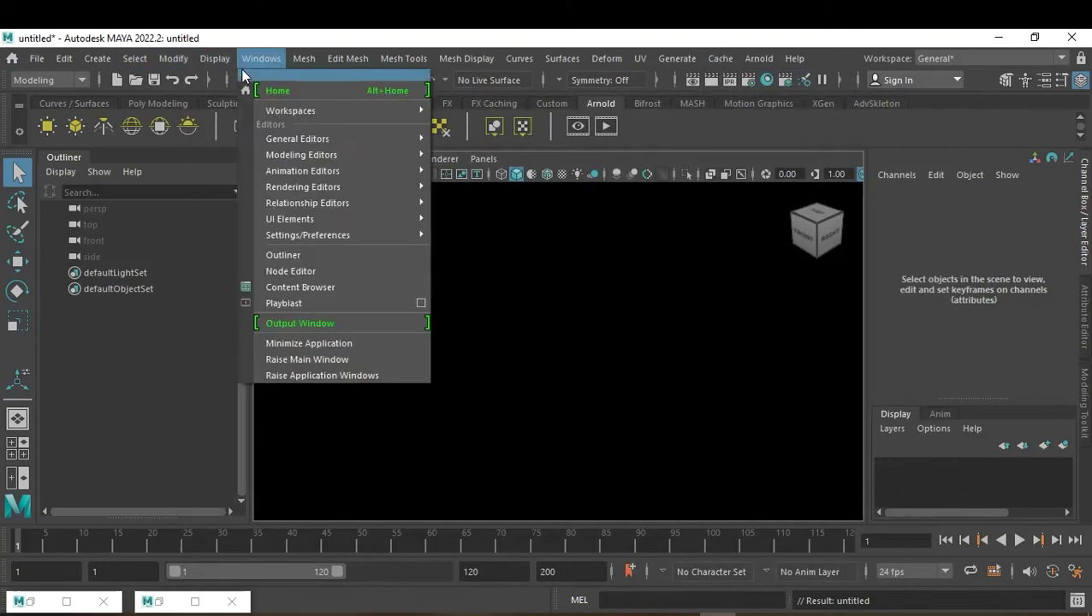
mouse_move(307, 234)
left_click(514, 344)
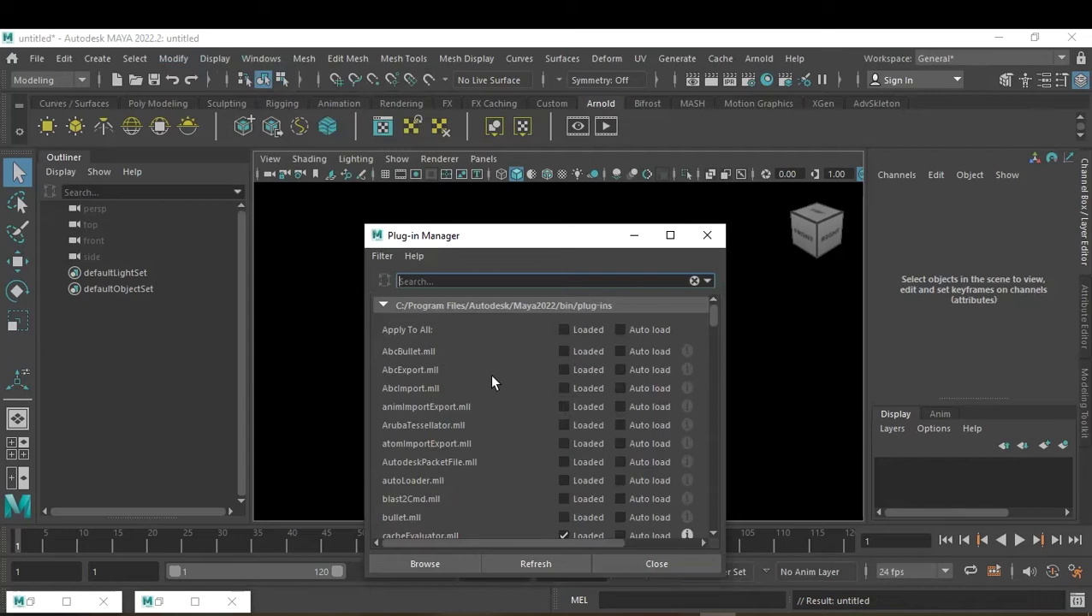
Load AbcImport.mll and AbcExport.mll with Auto load enabled for both.
left_click(563, 388)
left_click(564, 370)
left_click(625, 390)
left_click(628, 368)
left_click(653, 564)
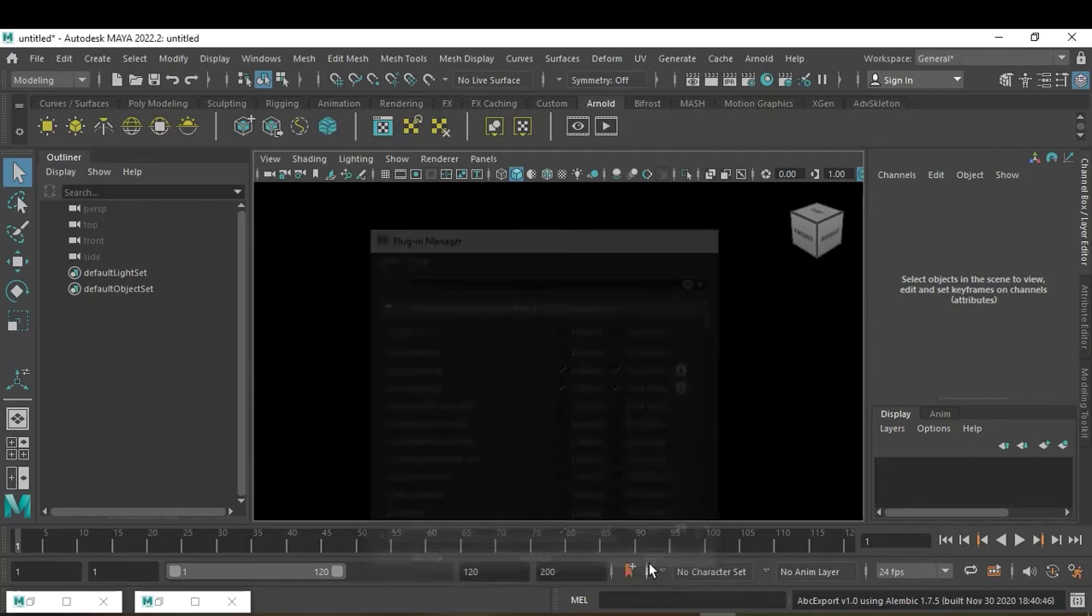
left_click(42, 63)
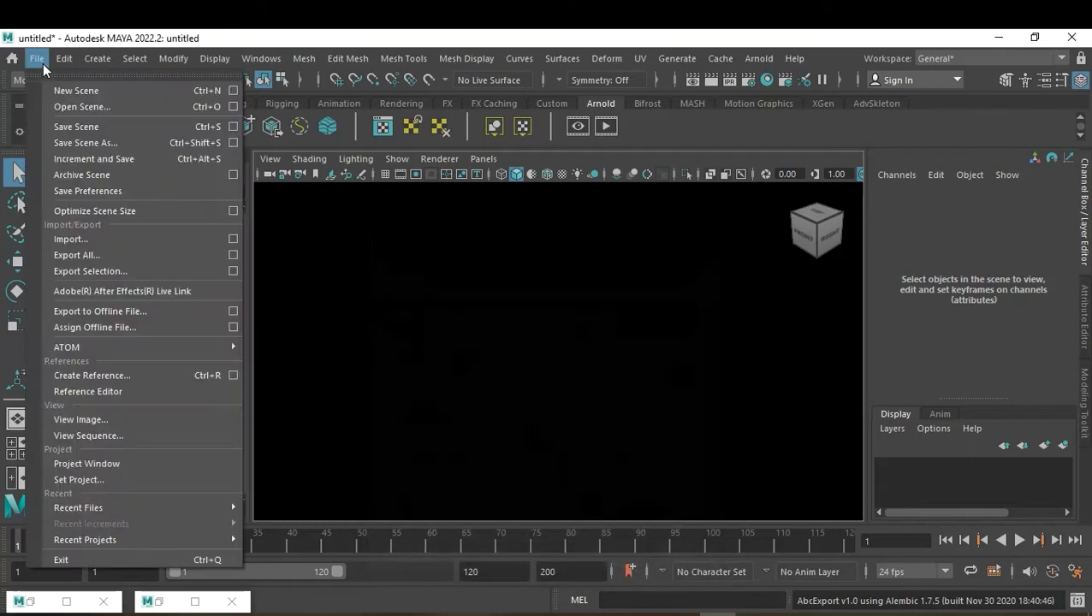
Import the arm-stretching character Alembic file into the empty scene.
left_click(98, 241)
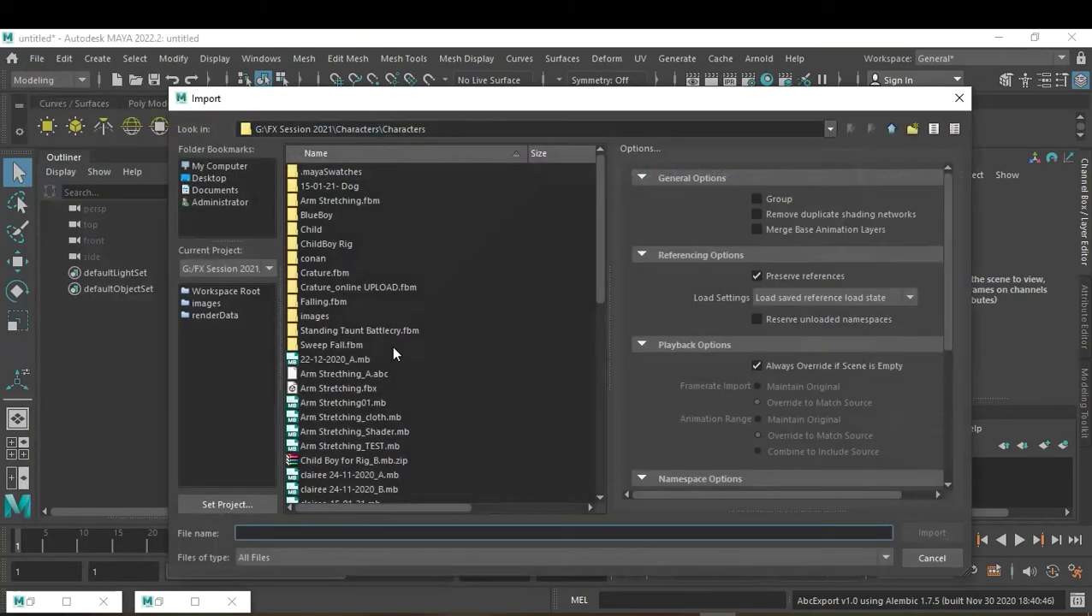
double_click(348, 375)
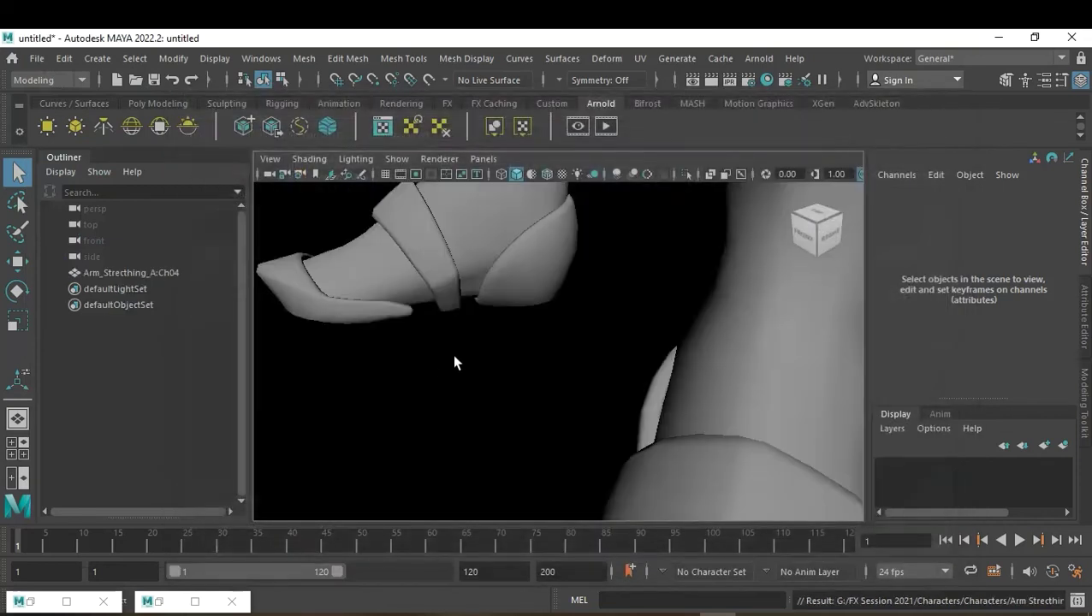
scroll(454, 363, "down", 2)
scroll(506, 386, "down", 4)
scroll(505, 386, "down", 3)
scroll(524, 384, "down", 2)
Frame the character, show it smooth-shaded, and orbit to a front view.
left_click(580, 360)
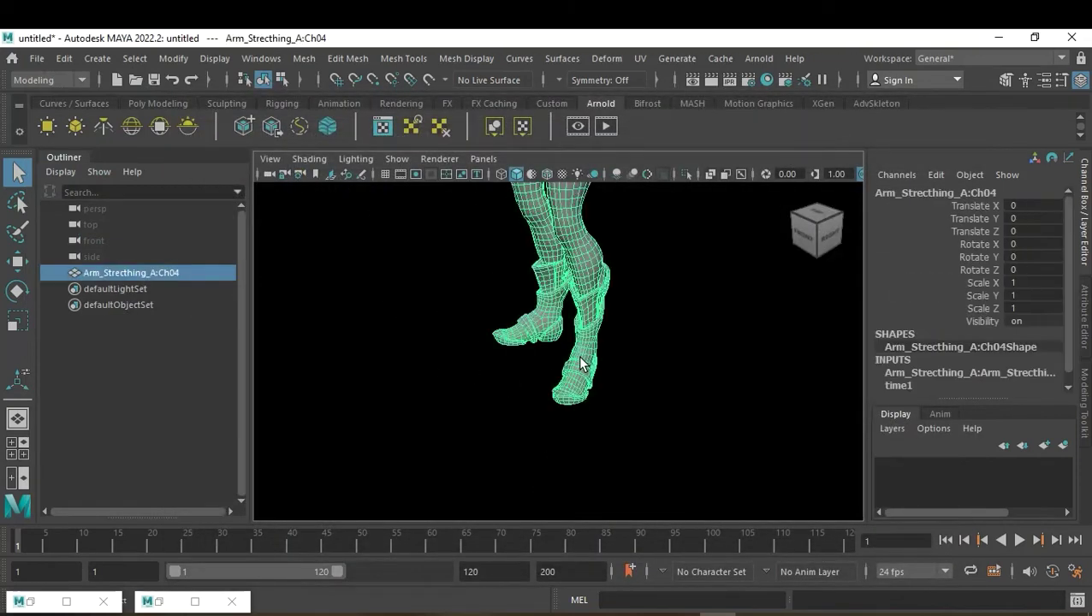
key("f")
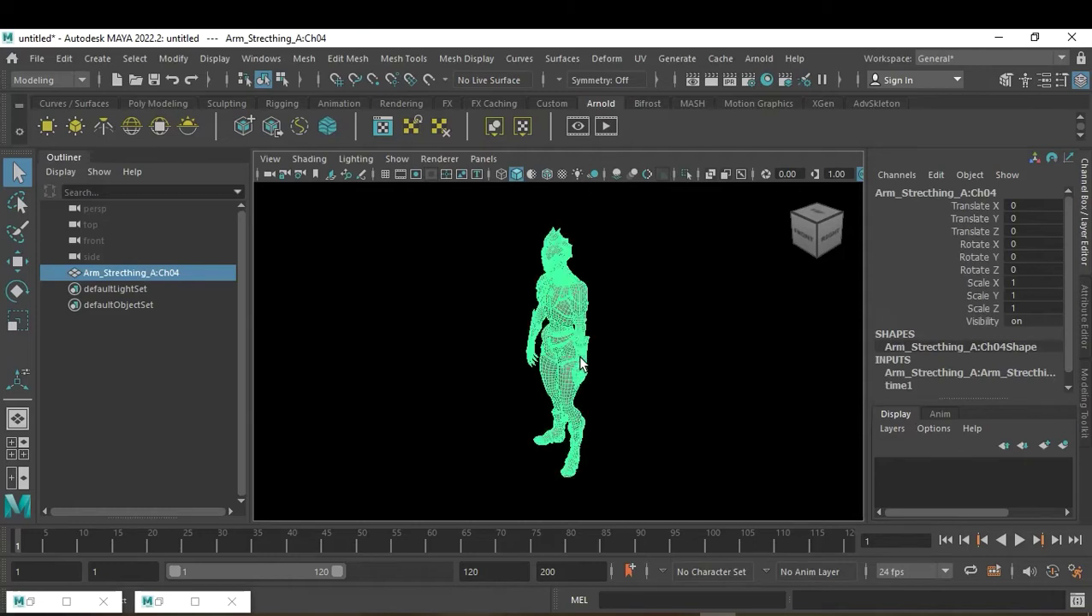
key("5")
left_click(651, 353)
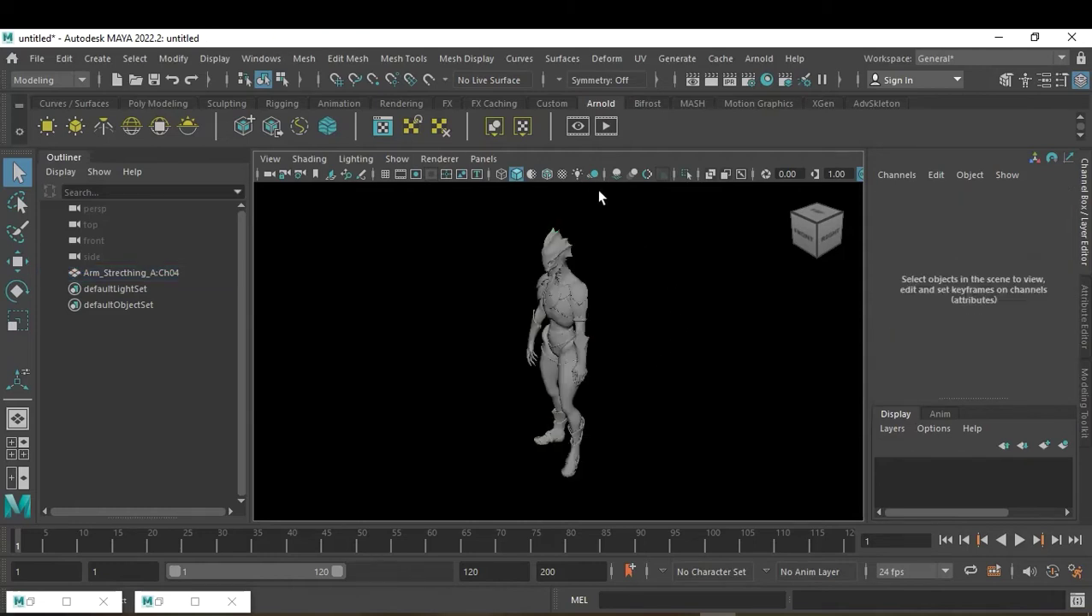
left_click(648, 174)
left_click_drag(644, 226, 652, 282, "alt")
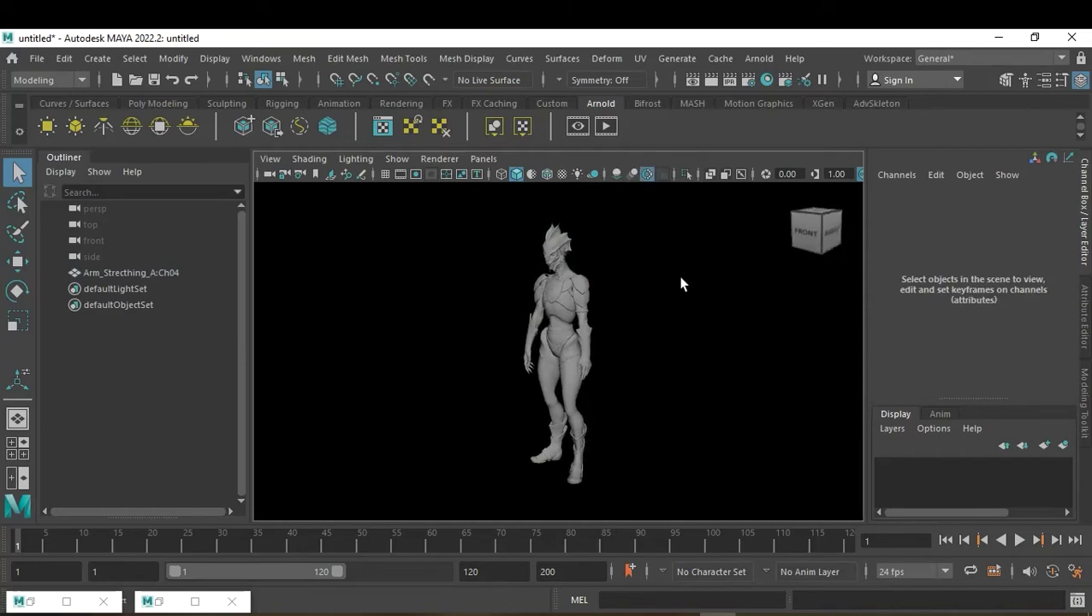
left_click(37, 58)
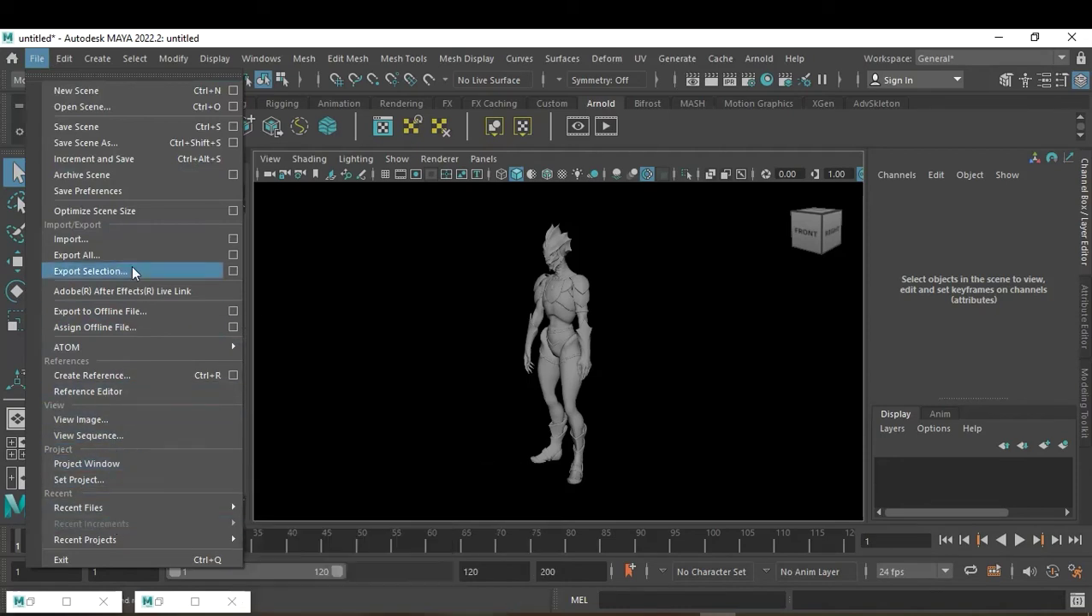
Import Shader_Dis_28 OCT 2021.mb from G:\FX Session 2021\Reference.
left_click(96, 232)
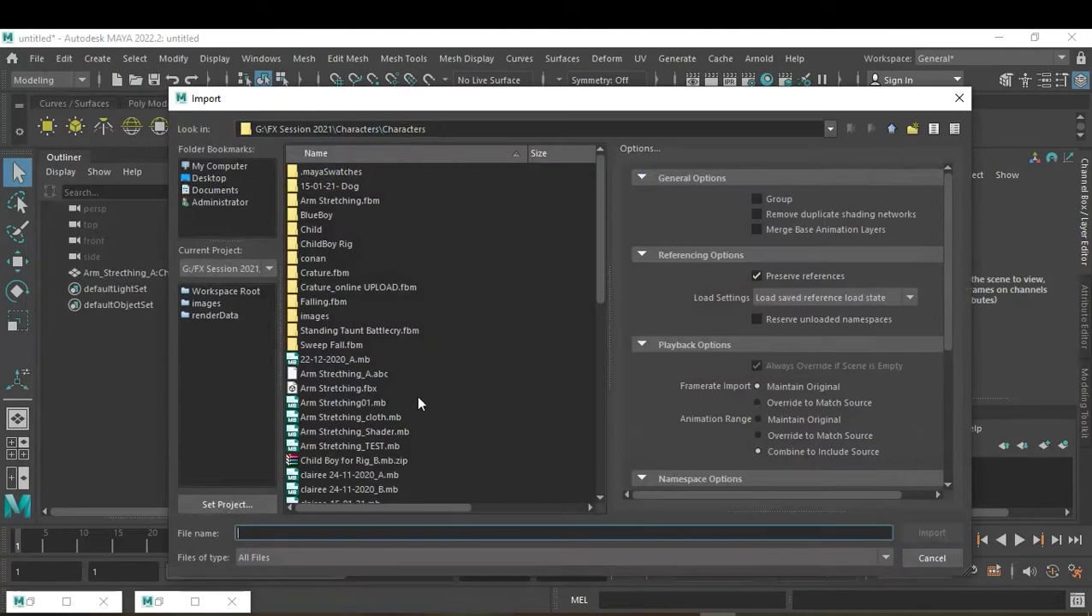
left_click(464, 346)
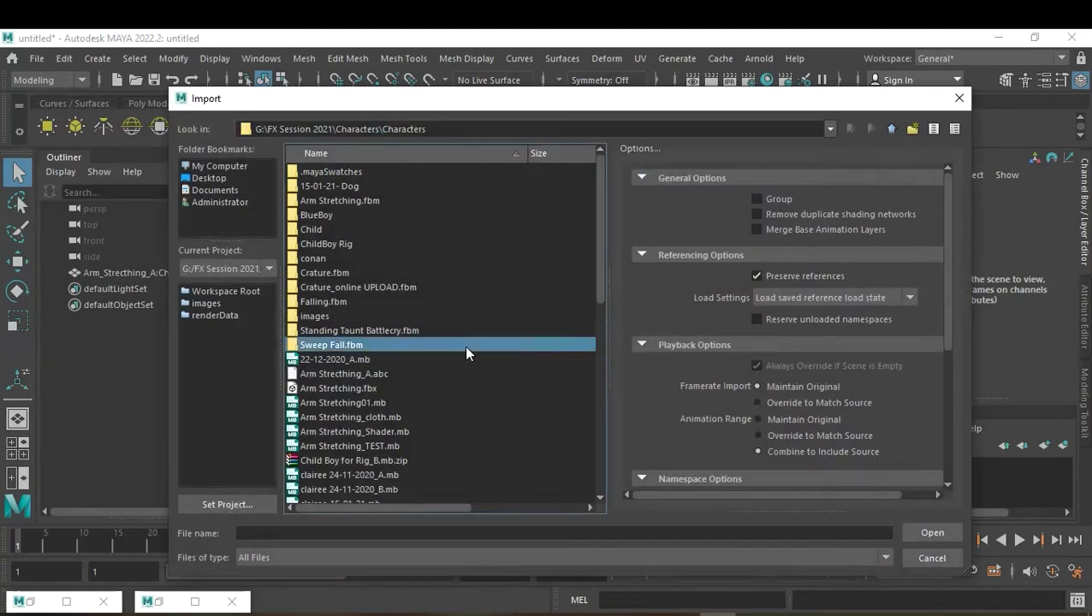
key("BackSpace")
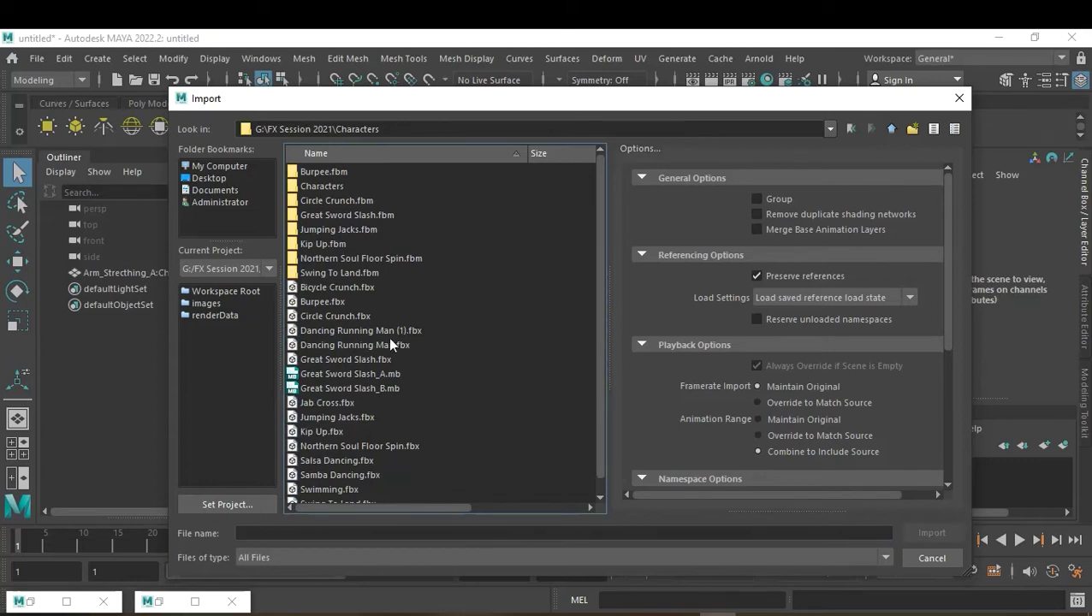
key("BackSpace")
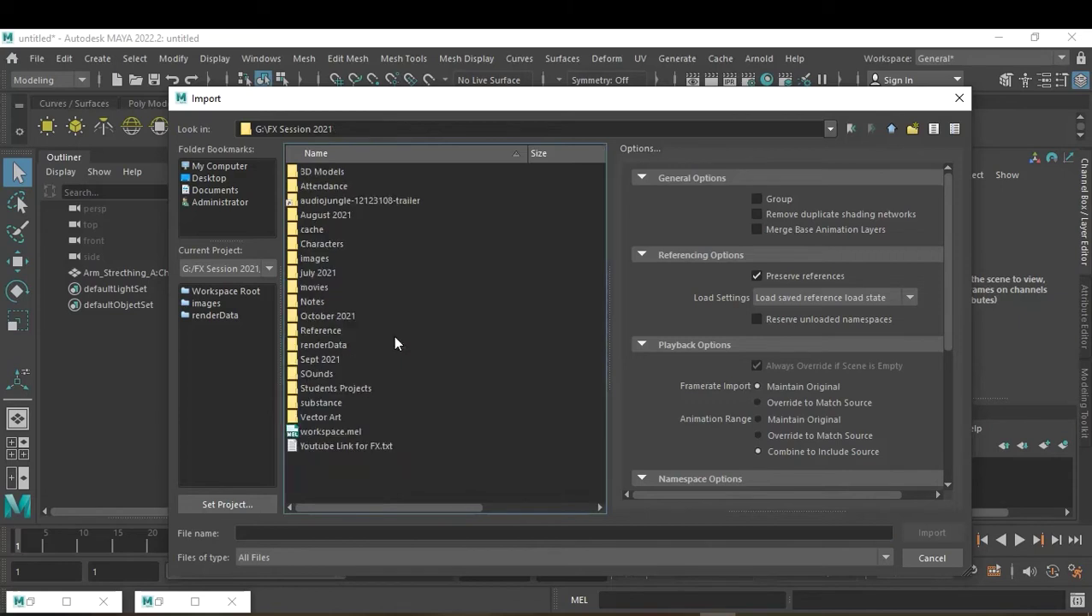
double_click(331, 330)
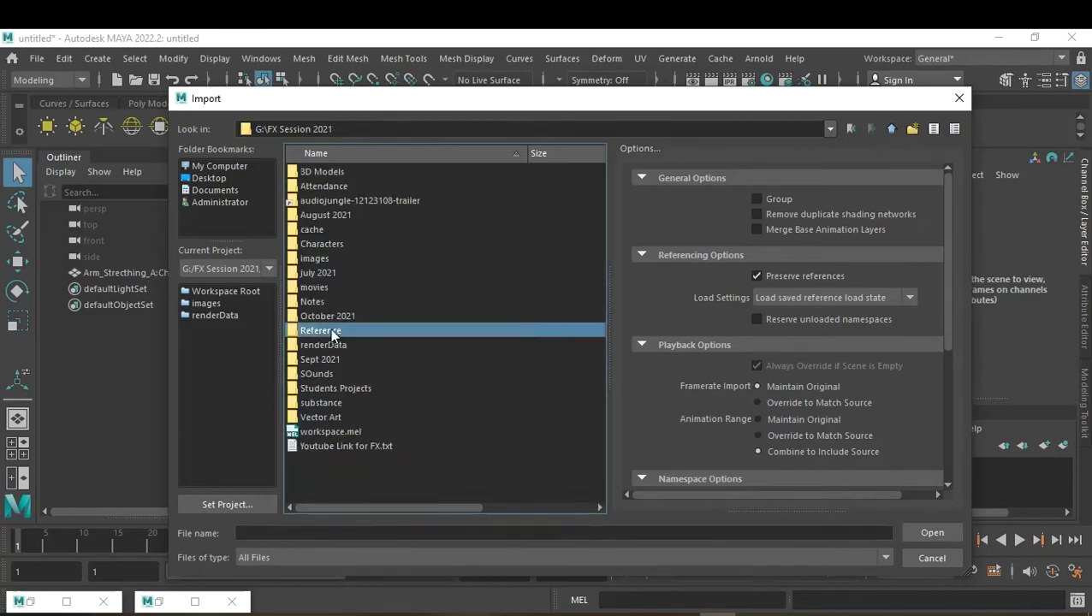
double_click(350, 259)
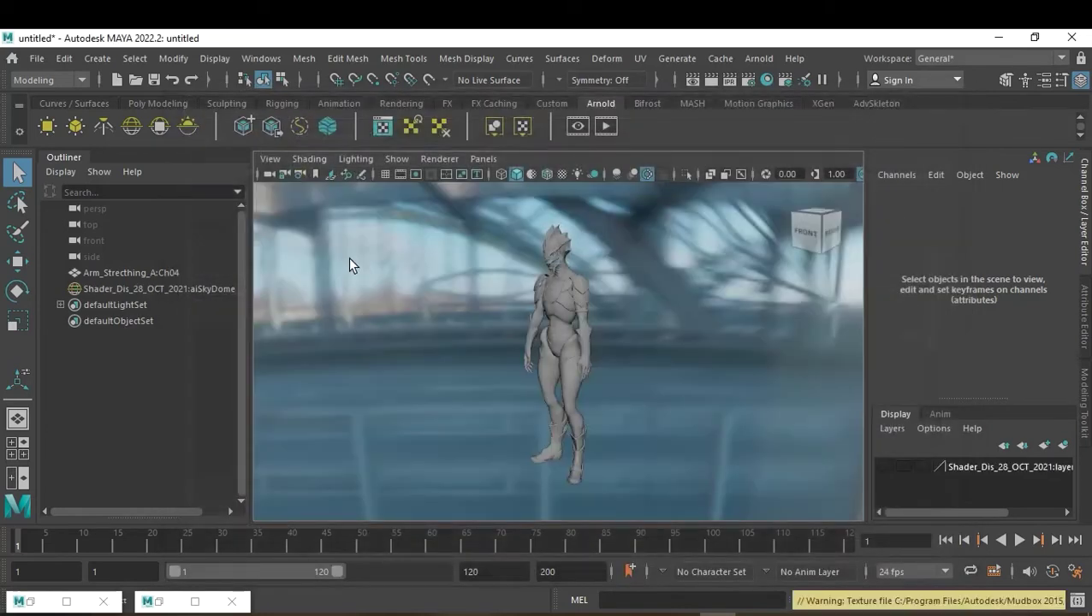
Assign the existing aiStandardSurface1 material to the character.
left_click(578, 379)
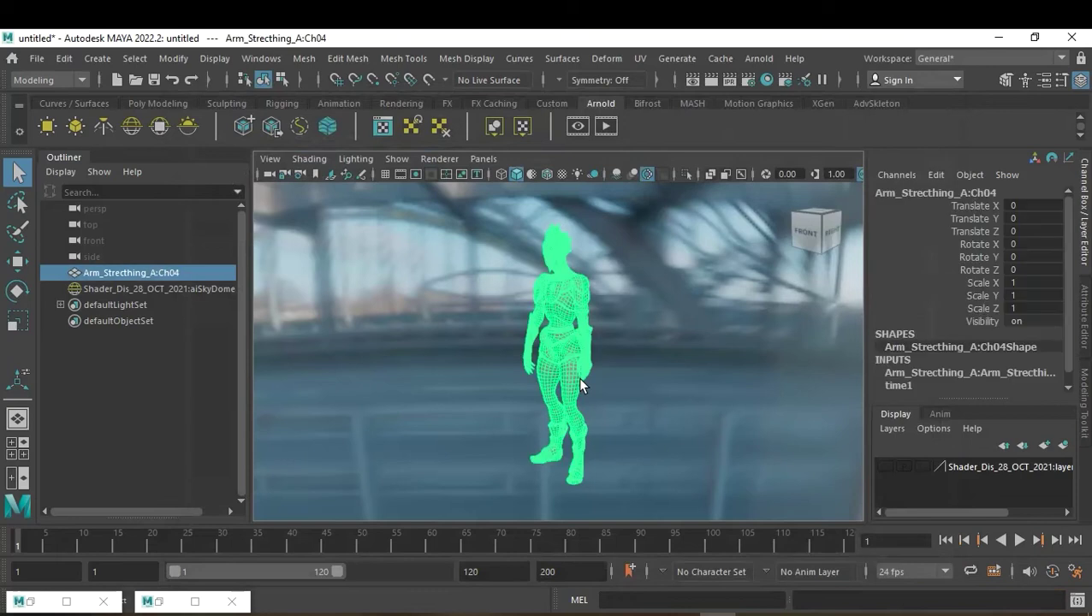
right_click(579, 380)
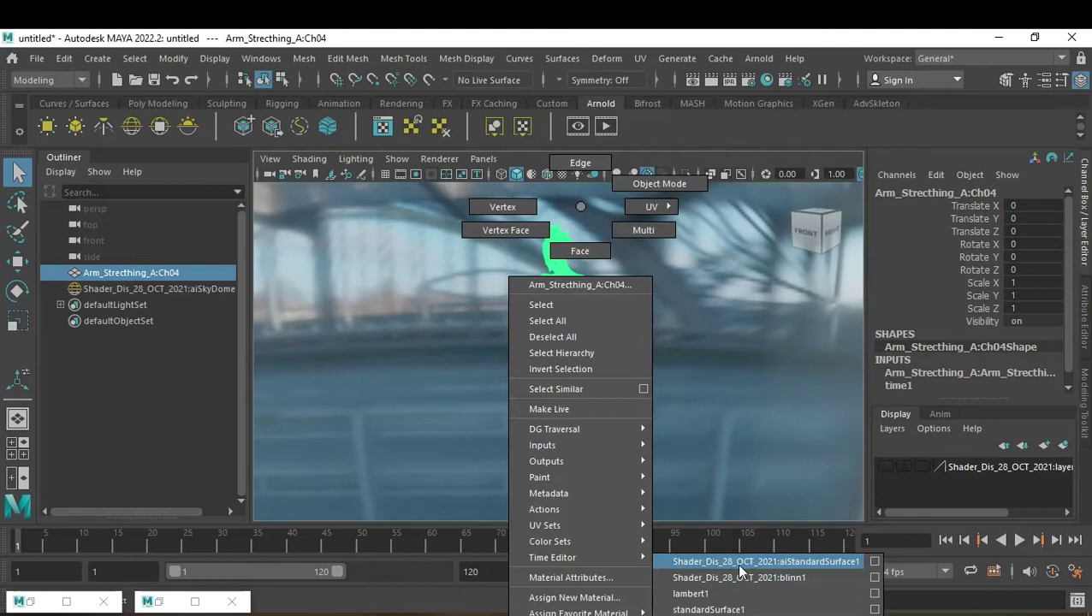
left_click(740, 569)
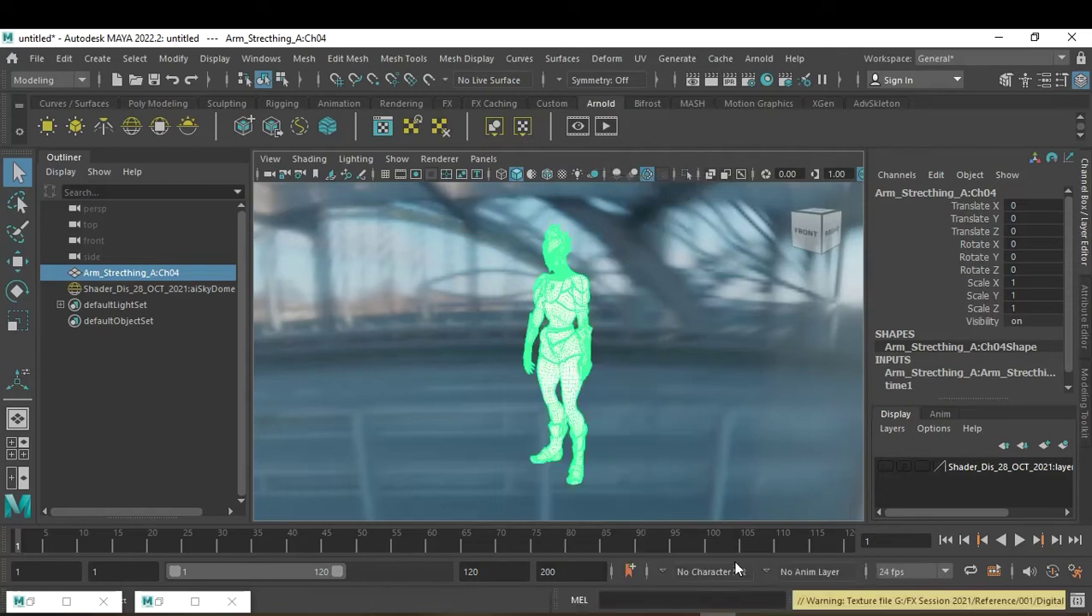
Hide lights in the viewport through the Show menu.
left_click(678, 422)
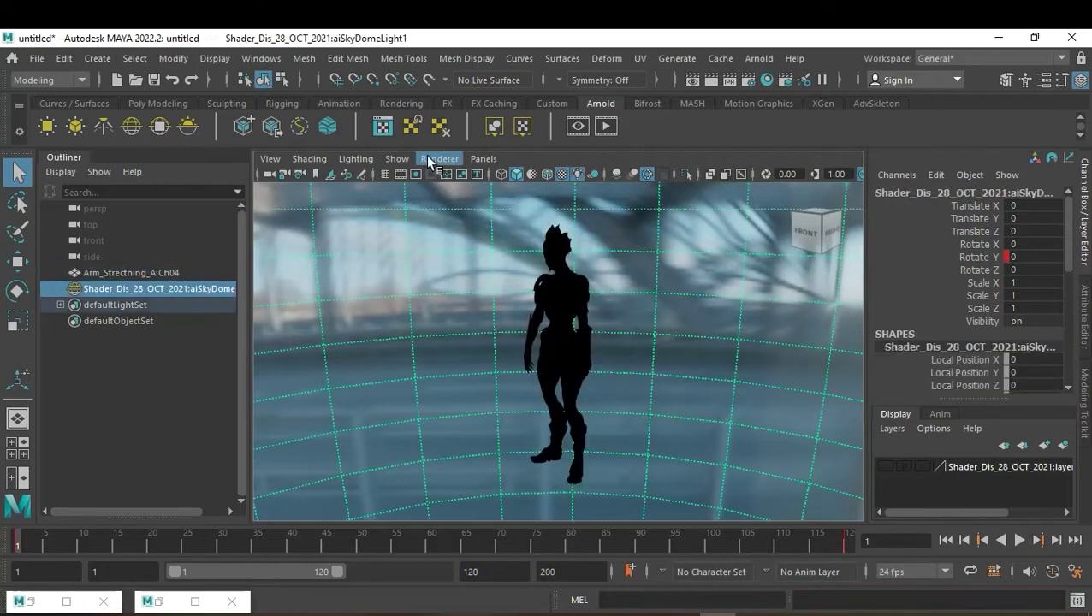
left_click(396, 159)
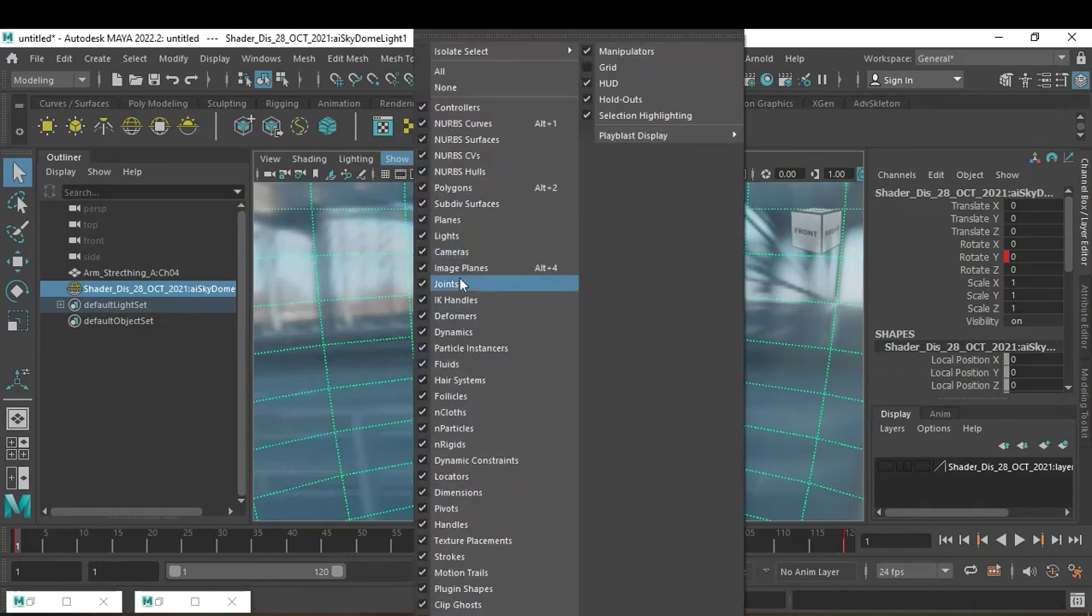
left_click(474, 237)
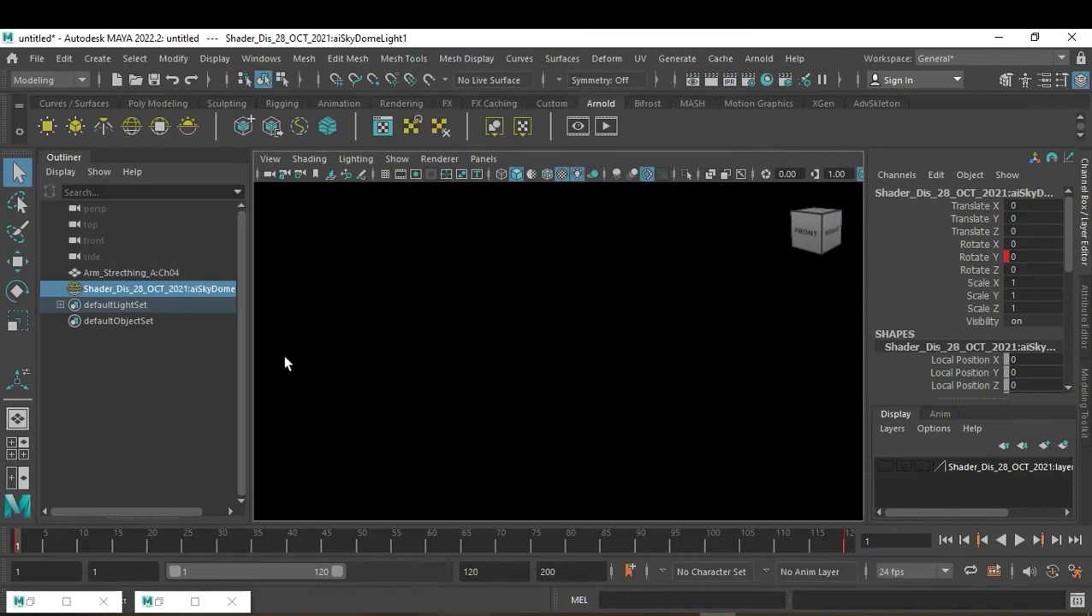
Play and scrub the timeline to watch the character burn into flames, then select the character.
left_click(469, 547)
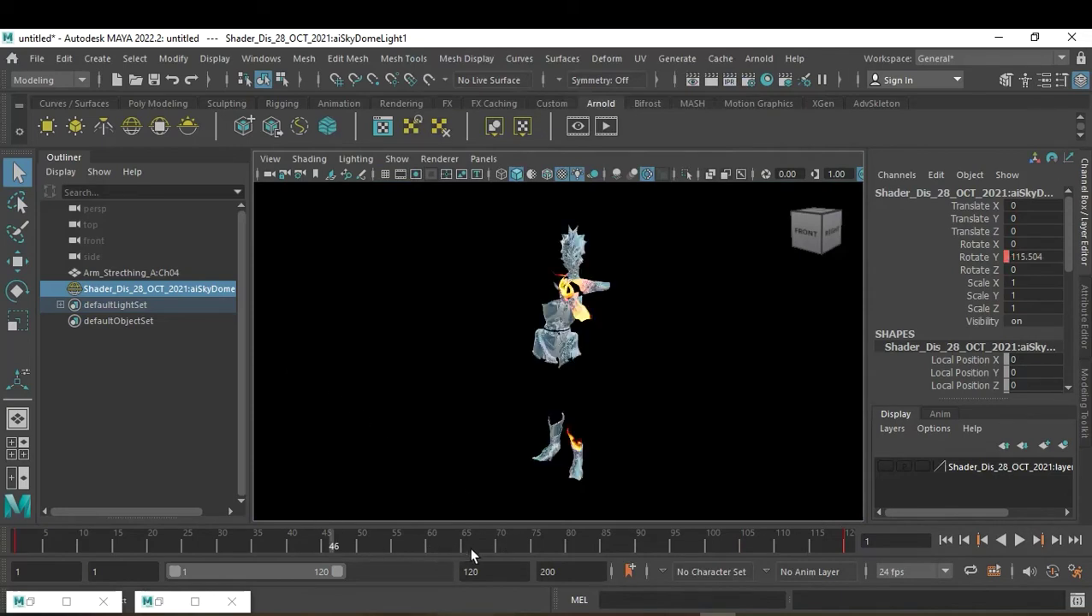
key("alt+v")
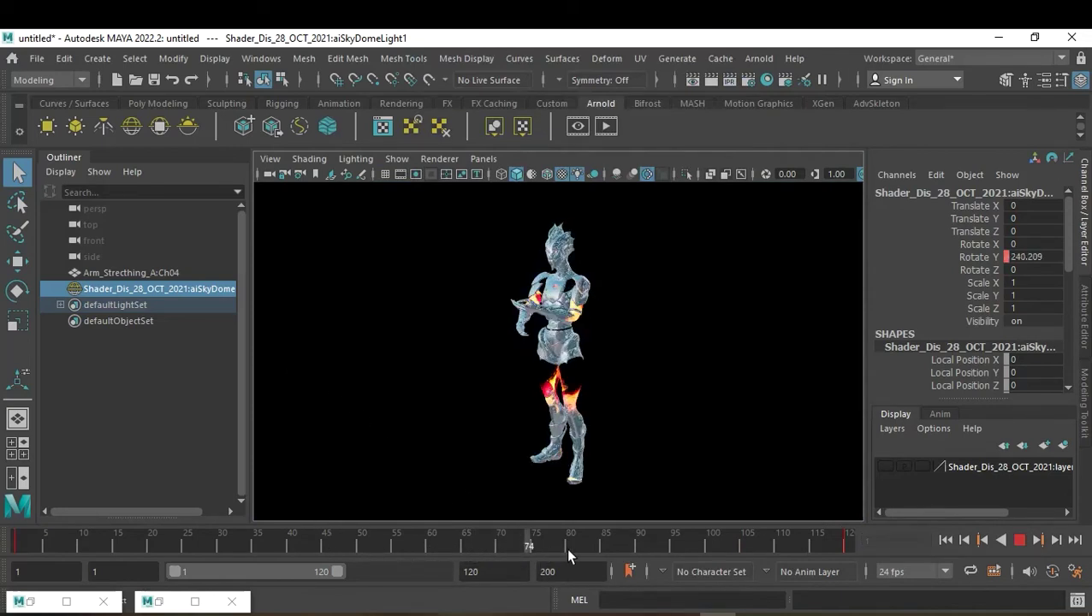
left_click_drag(617, 548, 156, 526)
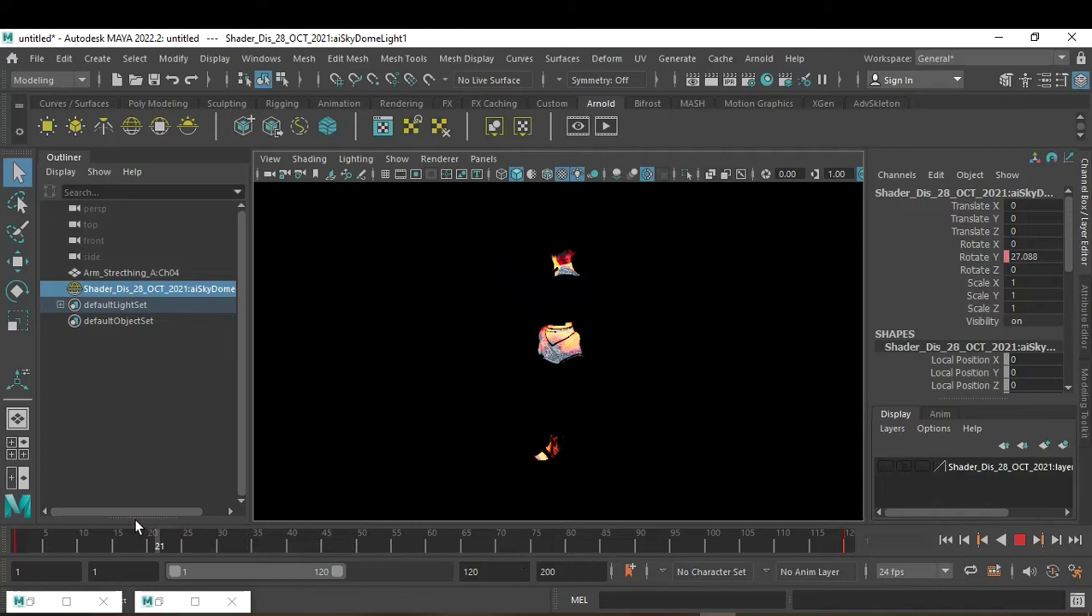
mouse_move(134, 518)
left_mouse_down()
mouse_move(395, 546)
mouse_move(198, 543)
mouse_move(116, 528)
mouse_move(198, 548)
mouse_move(190, 542)
left_mouse_up()
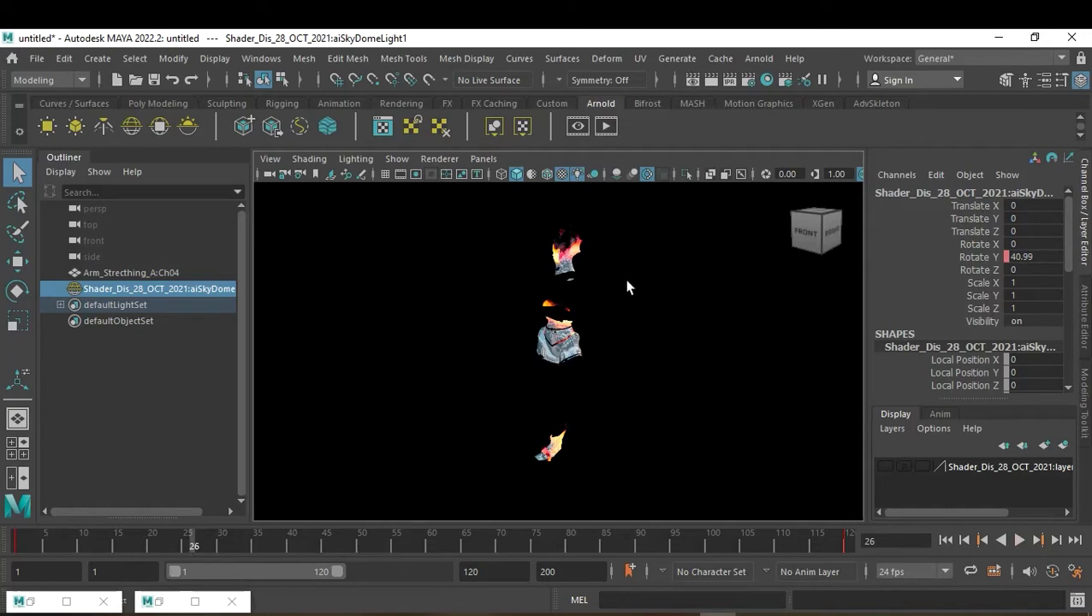
left_click(564, 339)
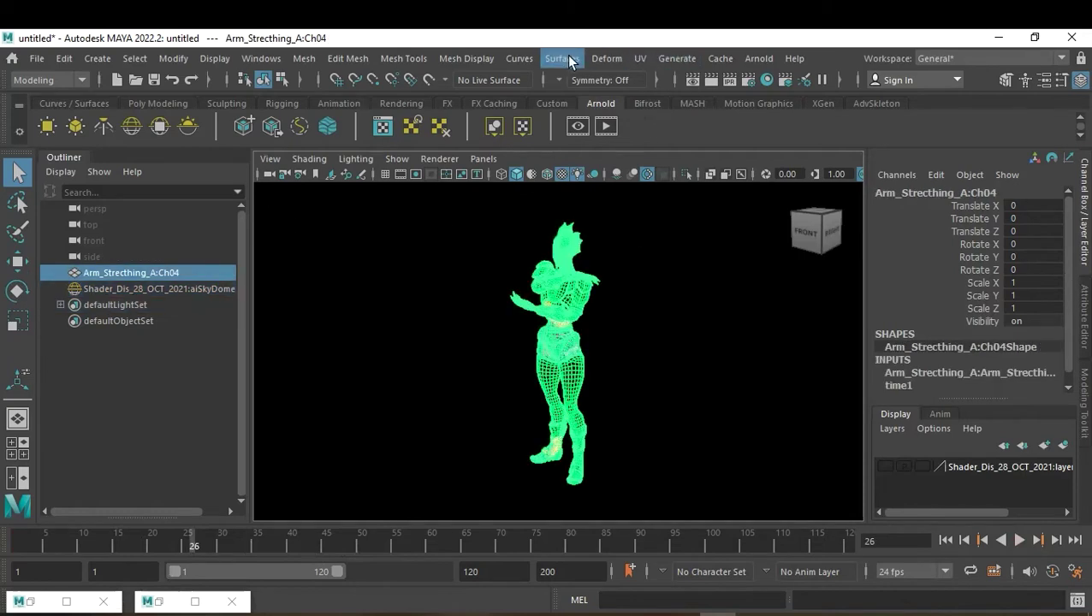
Apply a camera-based planar UV projection (polyPlanarProj1) to the character, then replay from frame 1.
left_click(642, 60)
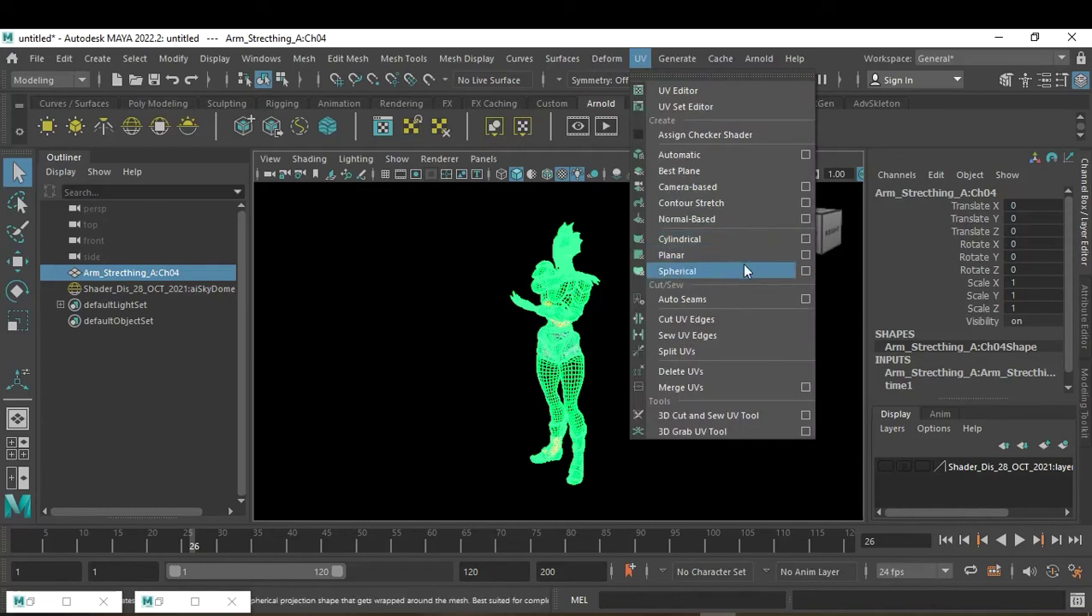
left_click(743, 185)
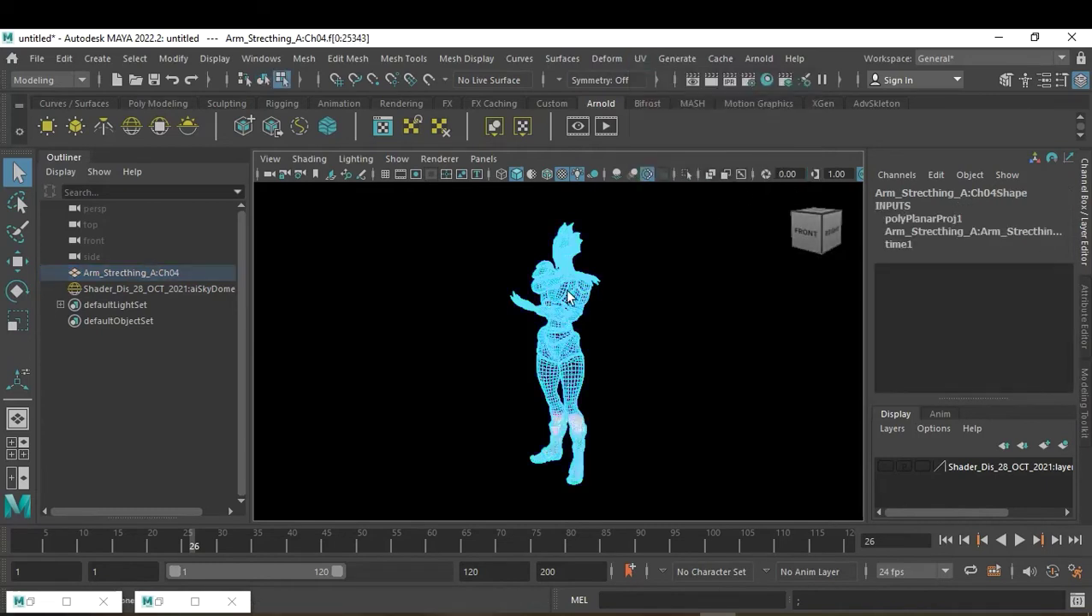
right_click_drag(567, 297, 617, 193)
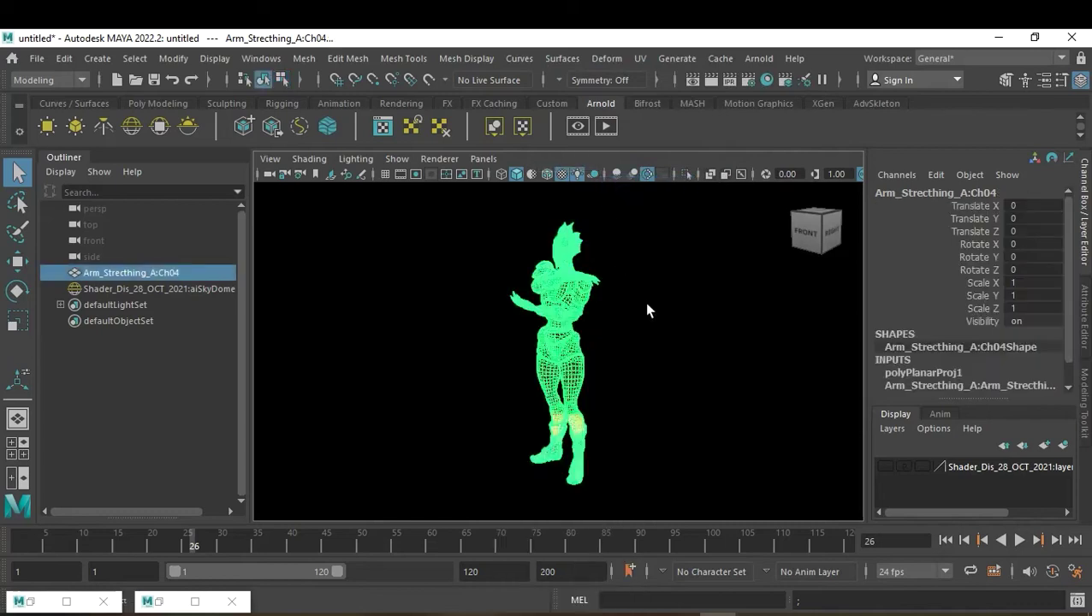
left_click(775, 409)
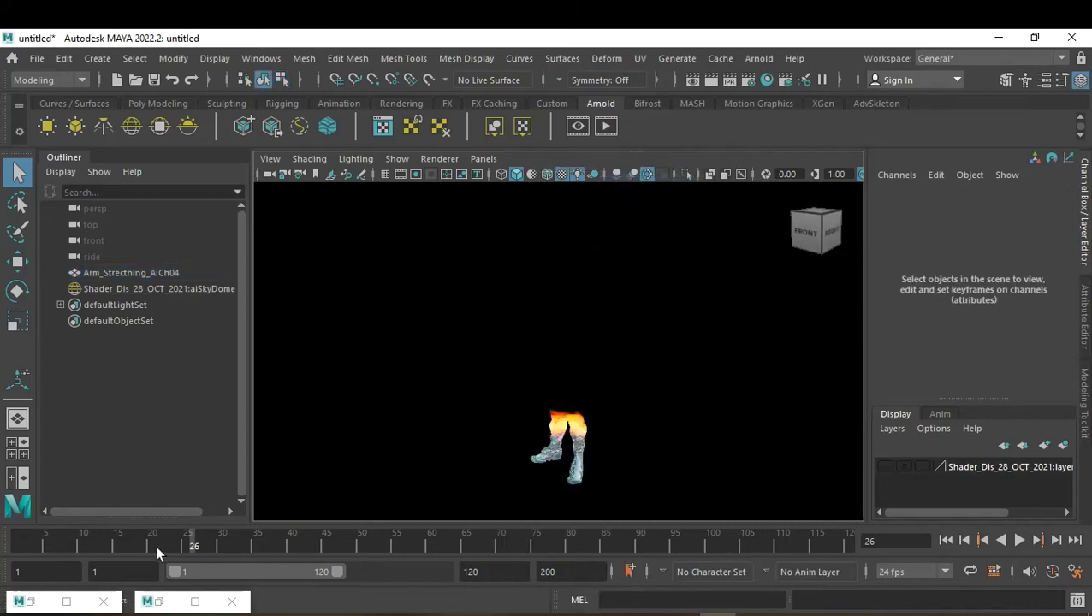
left_click_drag(46, 534, 2, 535)
key("alt+v")
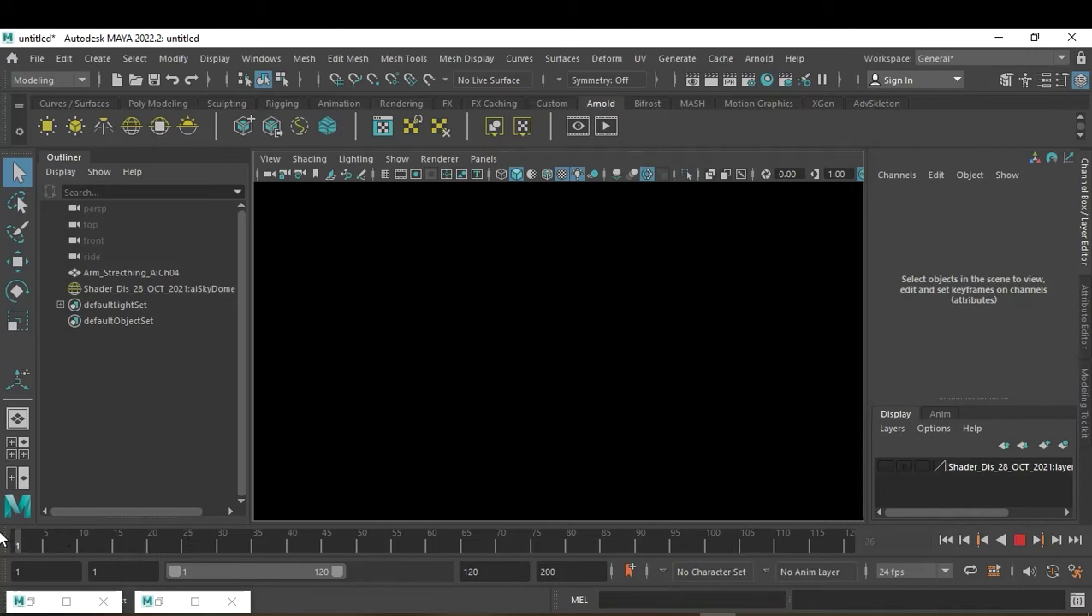
Key the persp camera at frame 1, then orbit slightly and key it again at frame 89.
key("alt+v")
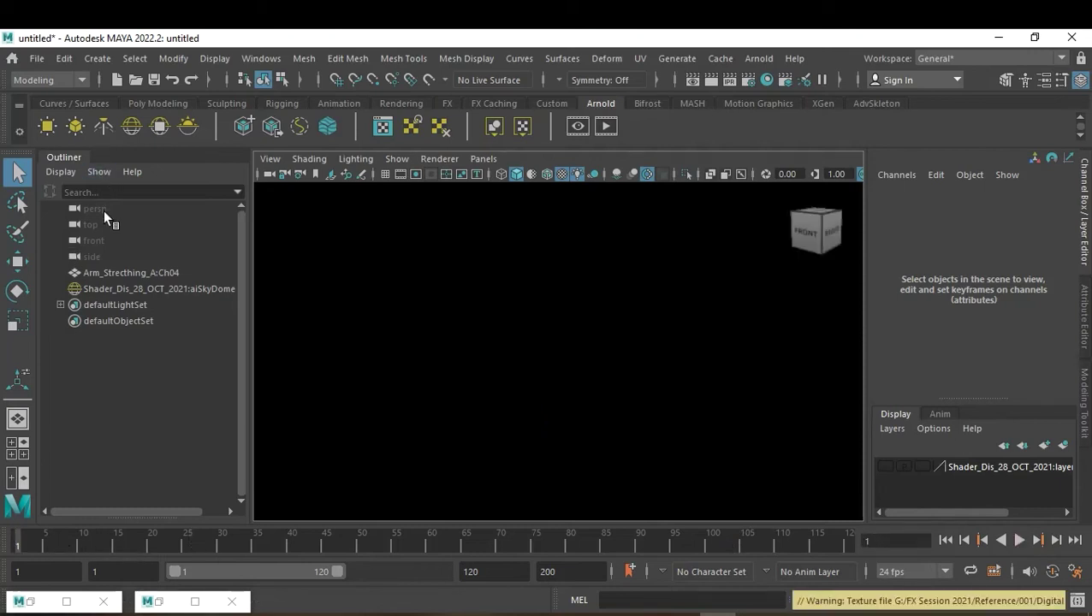
left_click(103, 209)
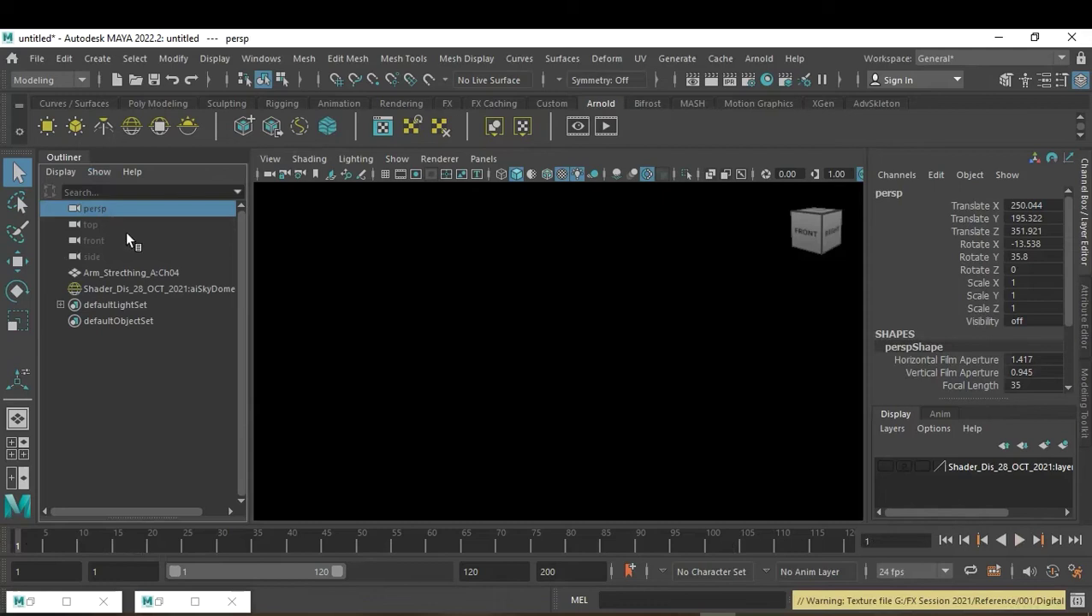
key("s")
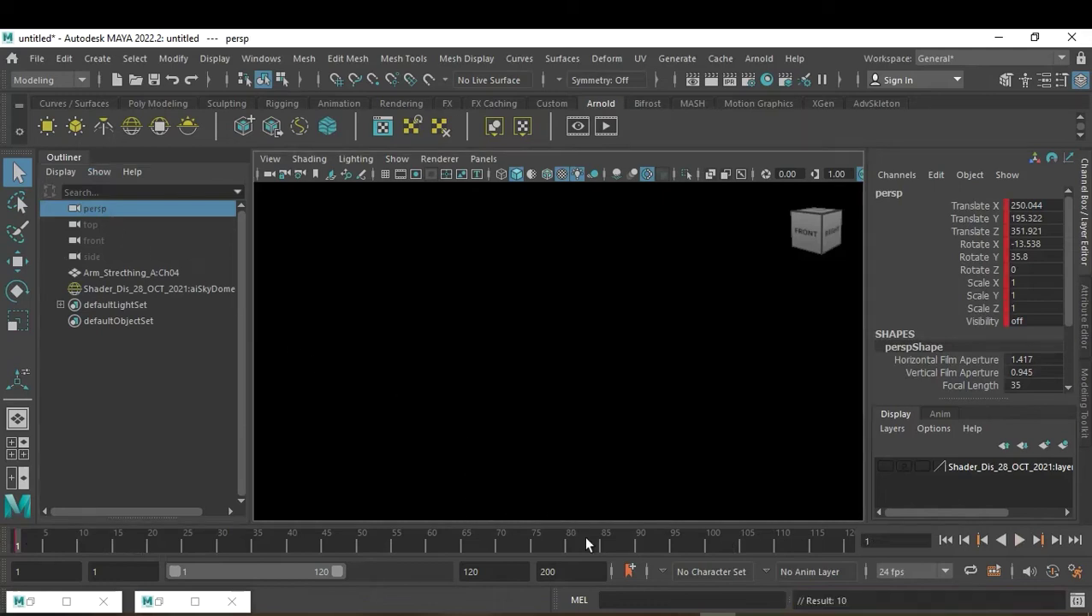
left_click(630, 539)
mouse_move(618, 472)
left_mouse_down("alt")
mouse_move(549, 415)
mouse_move(758, 393)
mouse_move(552, 416)
left_mouse_up("alt")
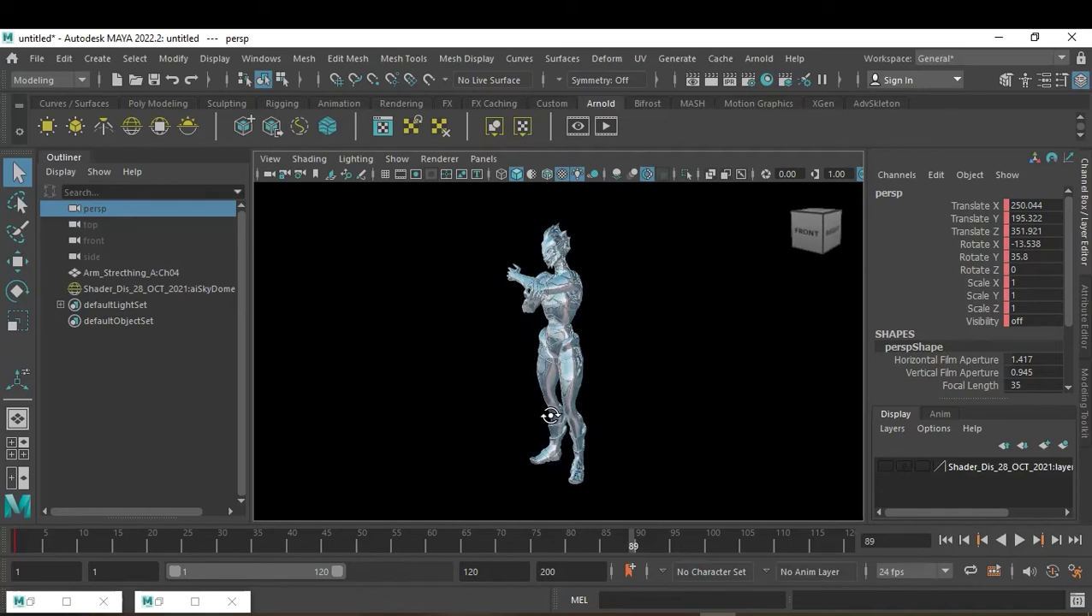
left_click_drag(551, 416, 544, 417, "alt")
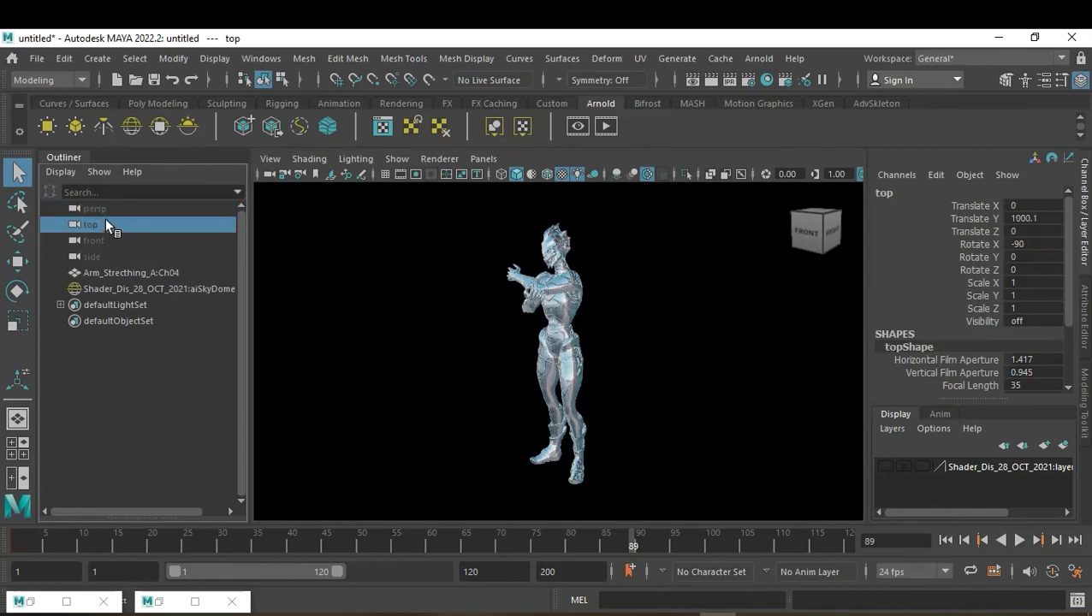
key("s")
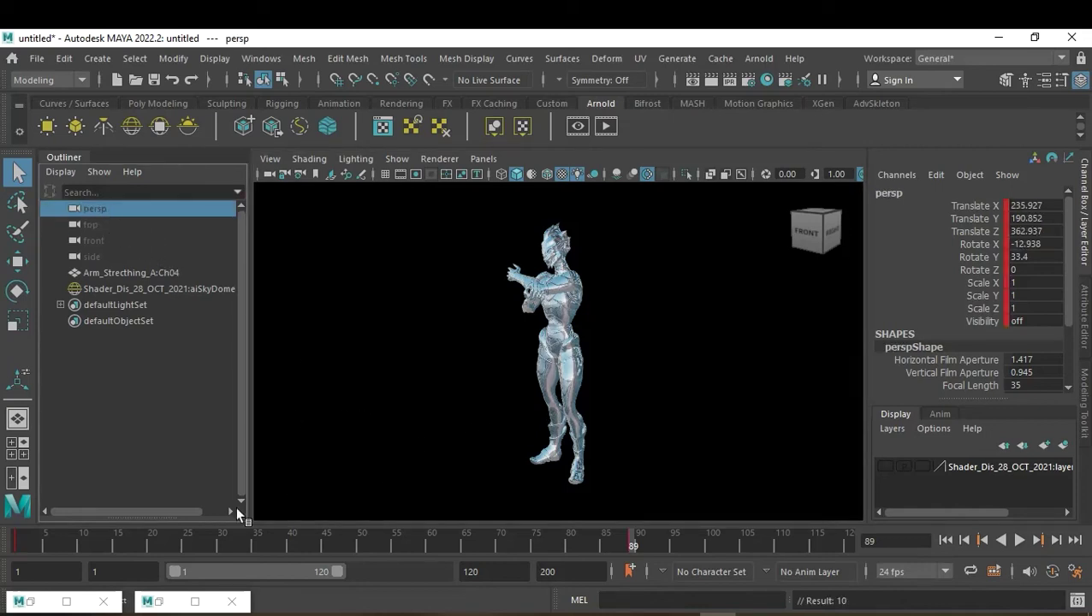
Orbit to a new starting angle and re-key the camera at frame 1.
left_click(19, 545)
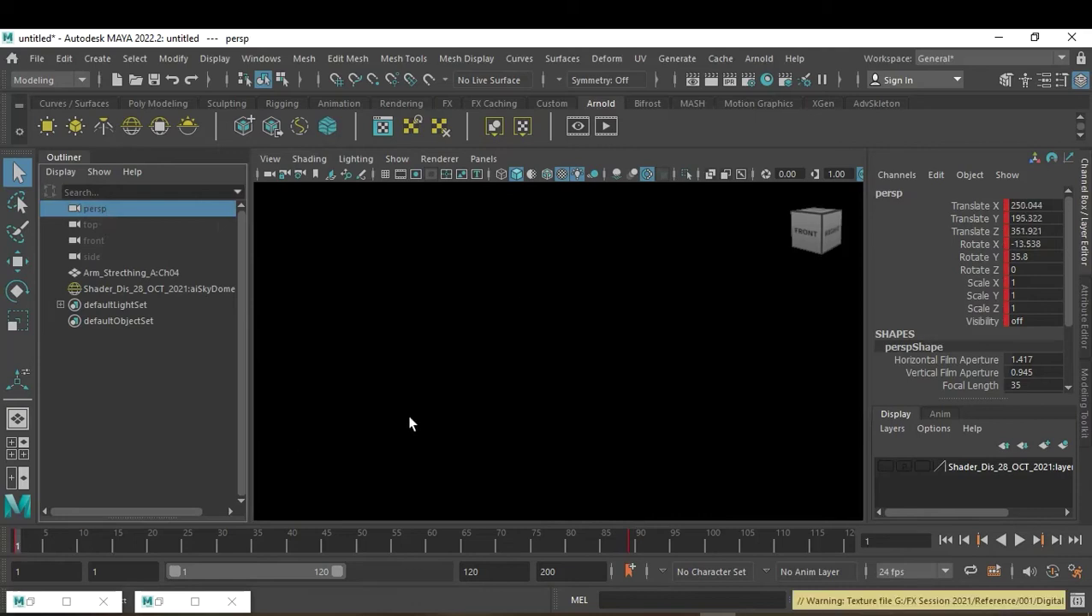
left_click_drag(410, 421, 462, 421, "alt")
key("s")
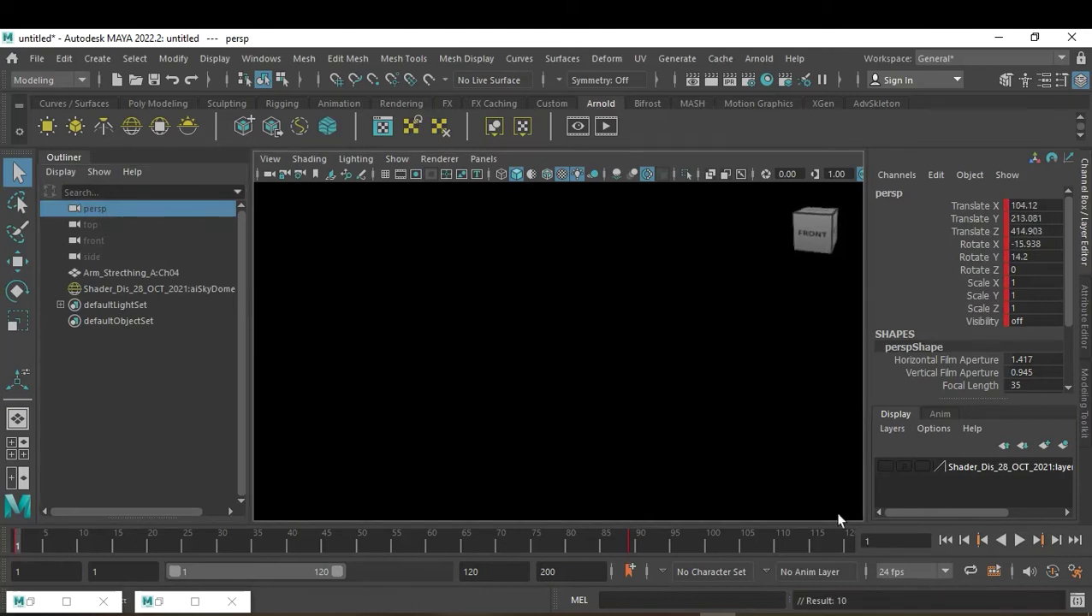
Play and scrub the camera move to frame 112, then change the viewport lighting display.
key("alt+v")
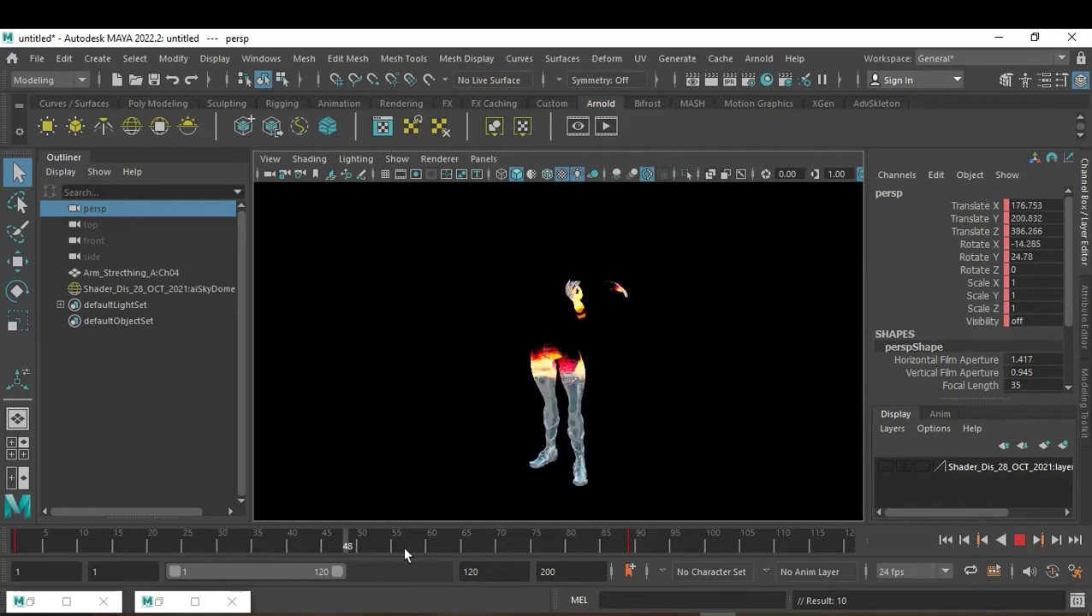
left_click_drag(514, 551, 794, 546)
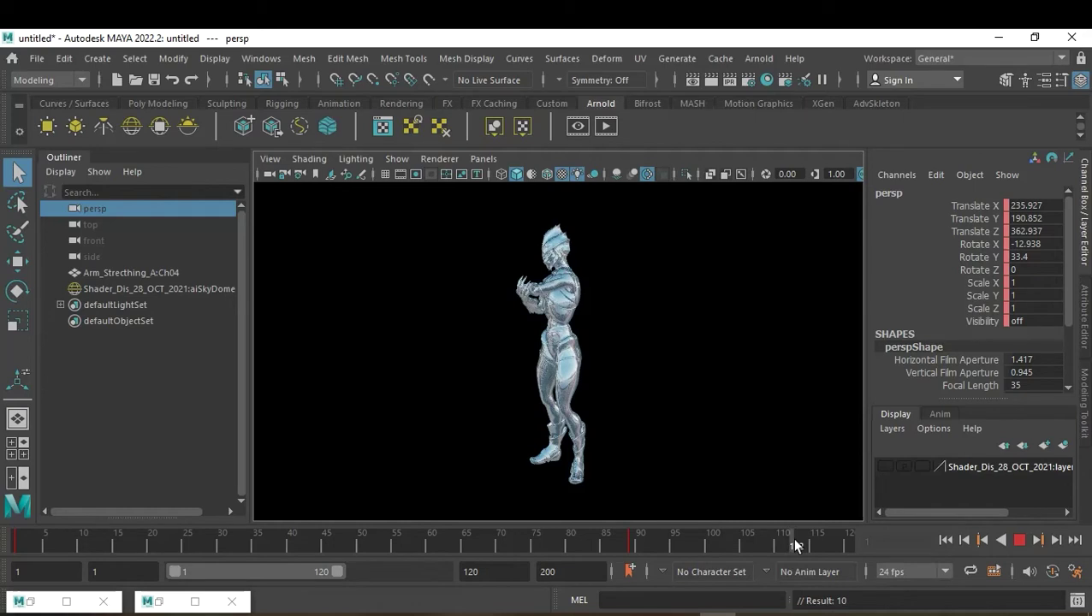
left_click_drag(795, 545, 795, 545)
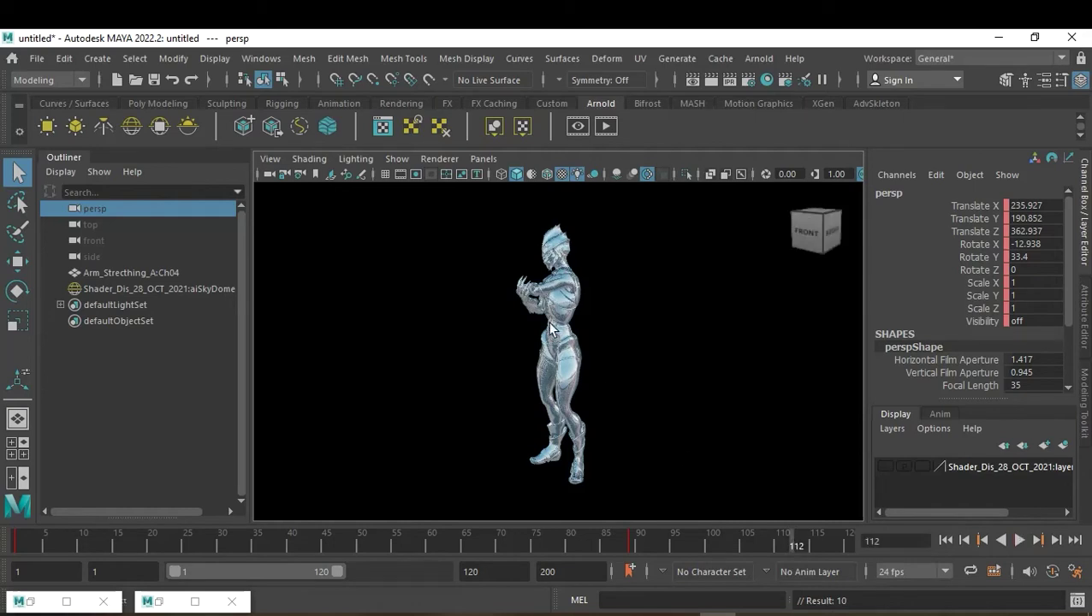
left_click(616, 174)
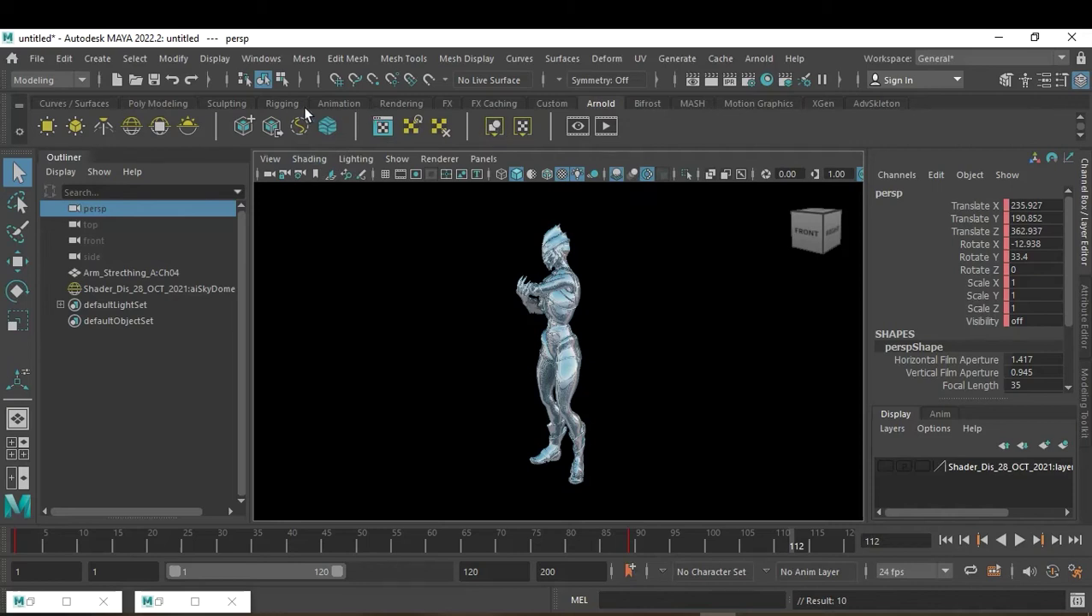
Create a polygon disc from the Poly Modeling shelf and set its polyDisc1 radius to 1000.
left_click(169, 102)
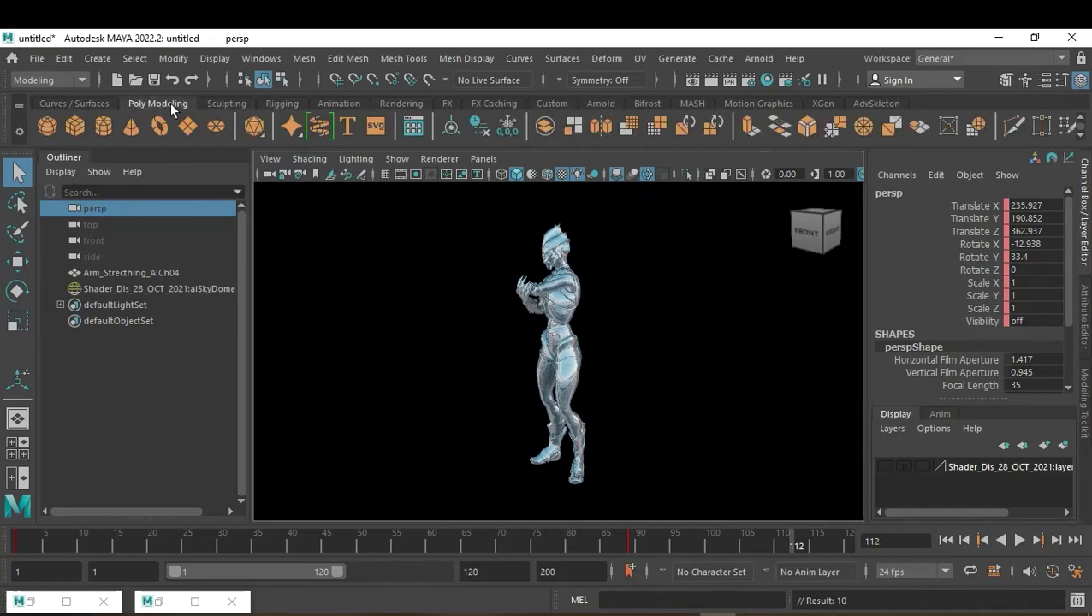
left_click(212, 125)
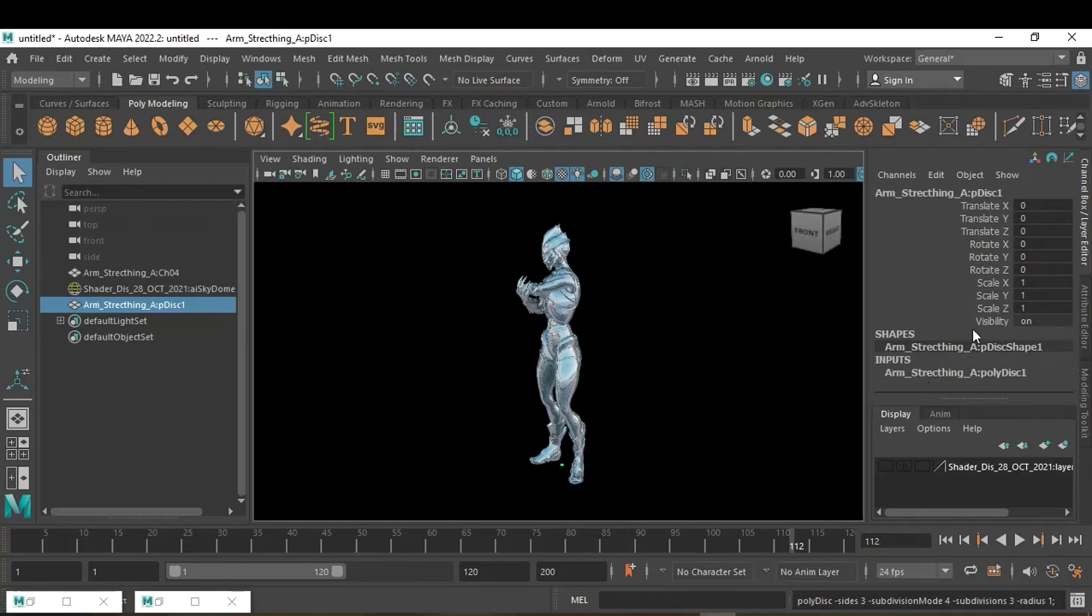
left_click(178, 381)
left_click(175, 303)
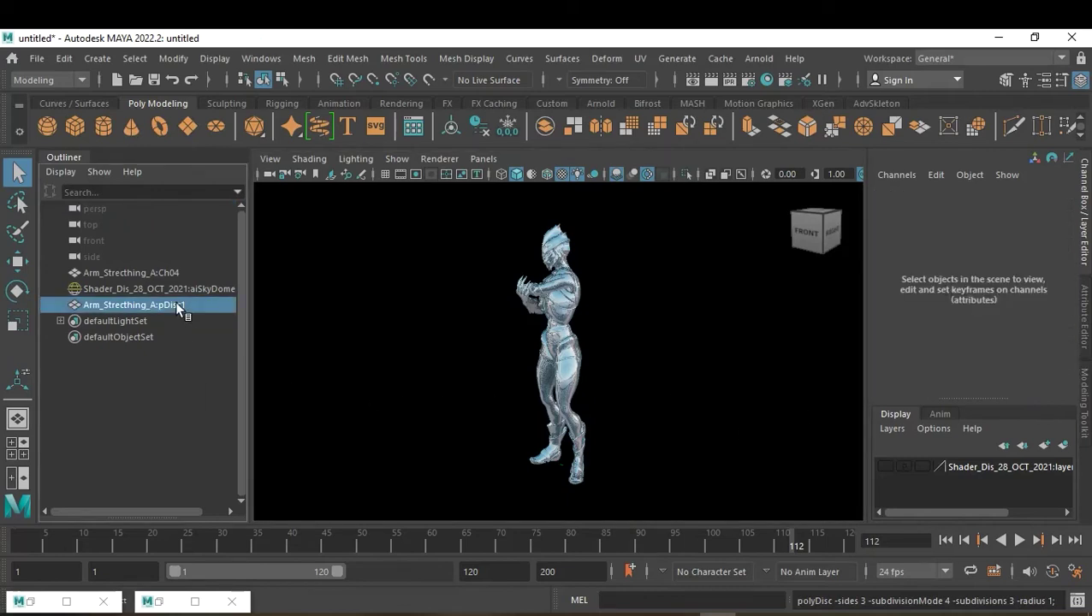
left_click(959, 375)
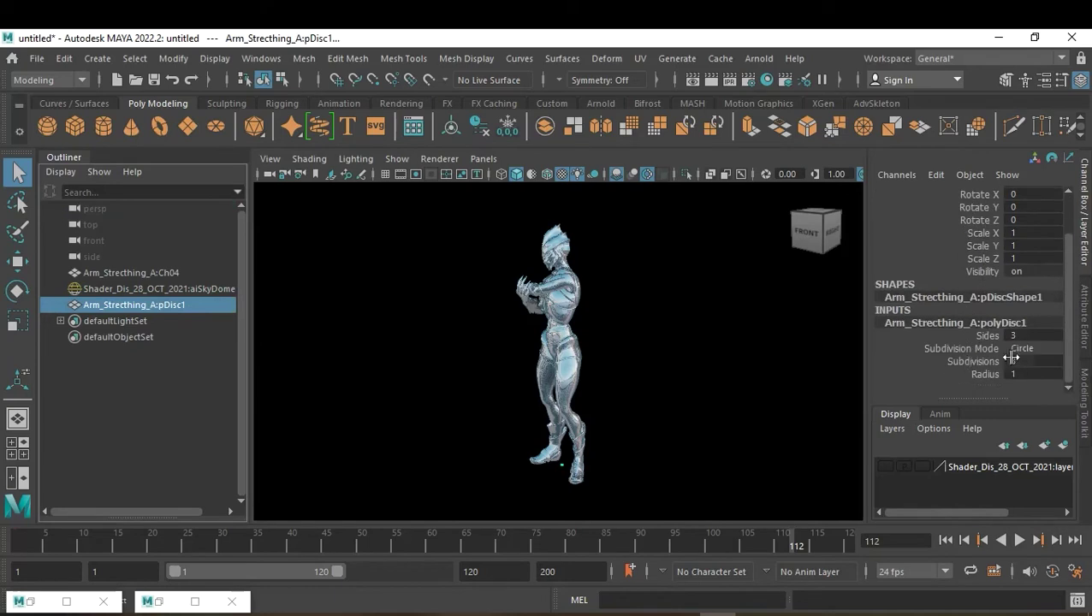
double_click(1036, 374)
type("1000")
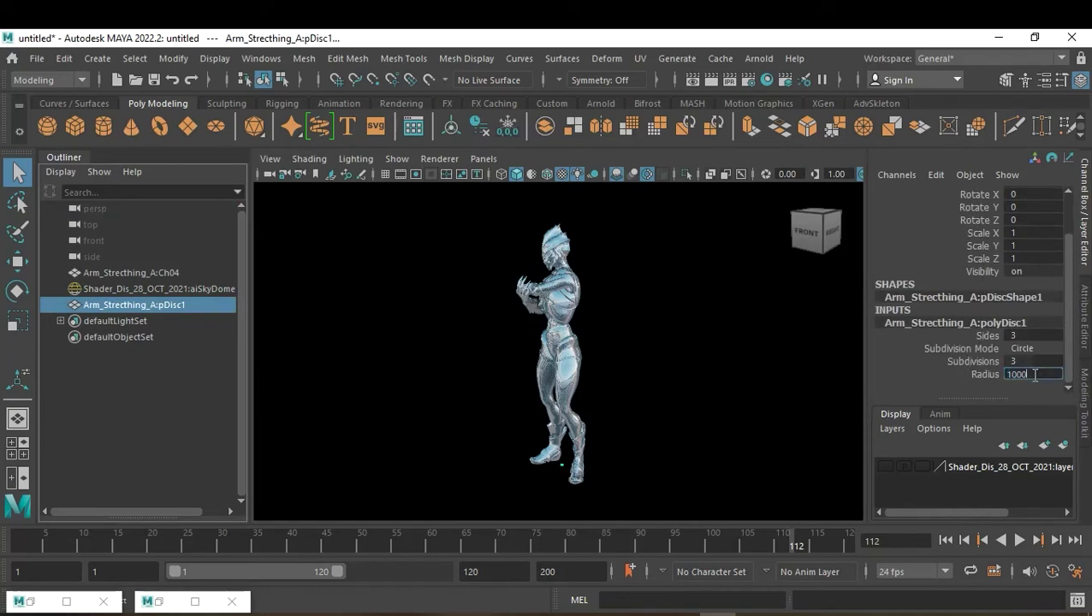
key("Return")
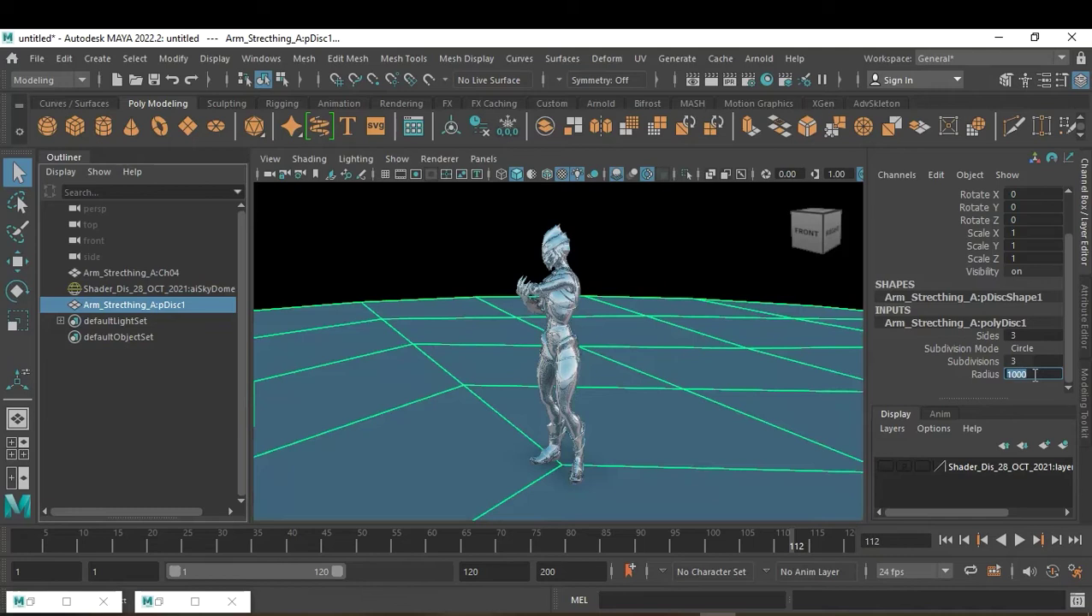
left_click(732, 261)
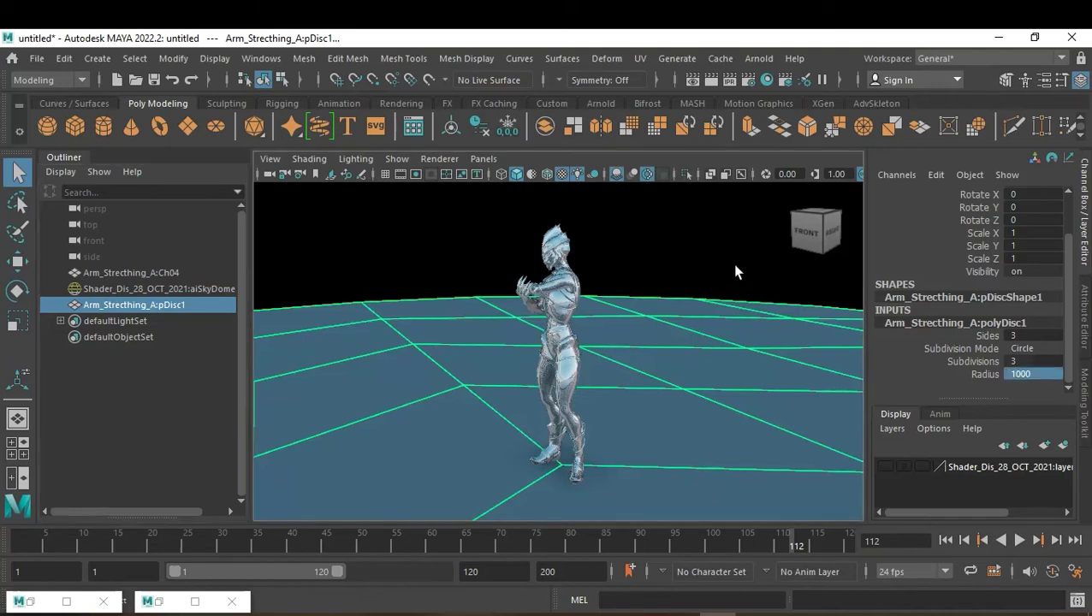
left_click(736, 365)
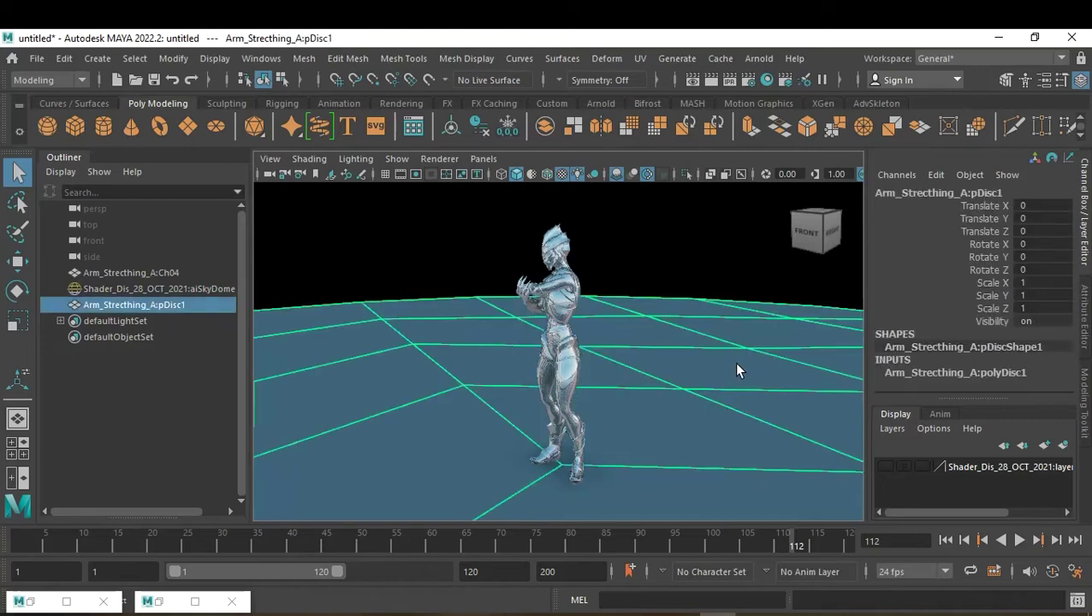
Assign a new aiStandardSurface material to the ground disc.
right_click(737, 370)
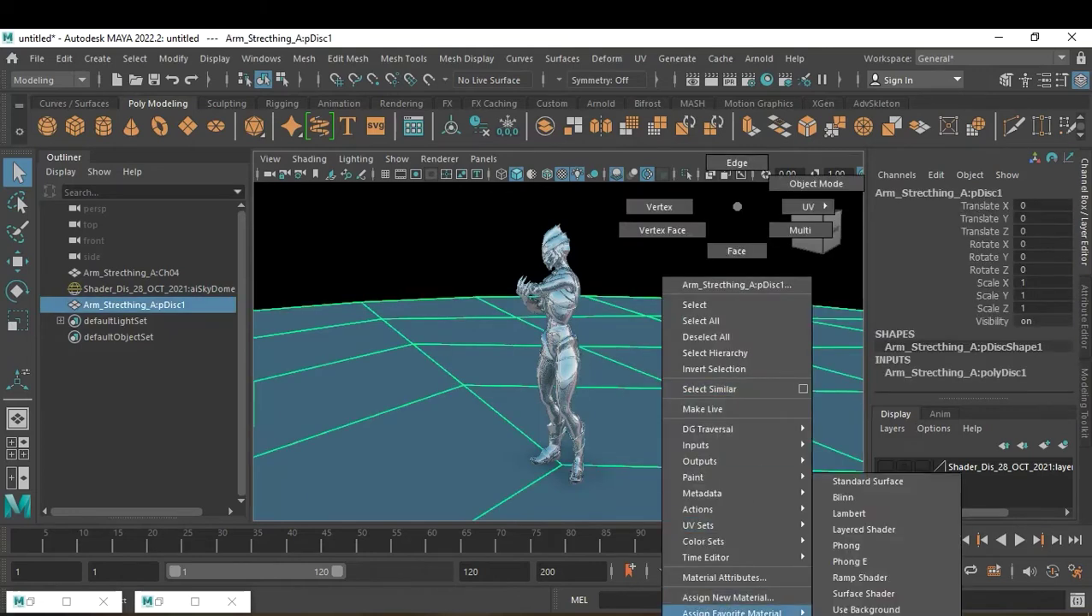
left_click(753, 597)
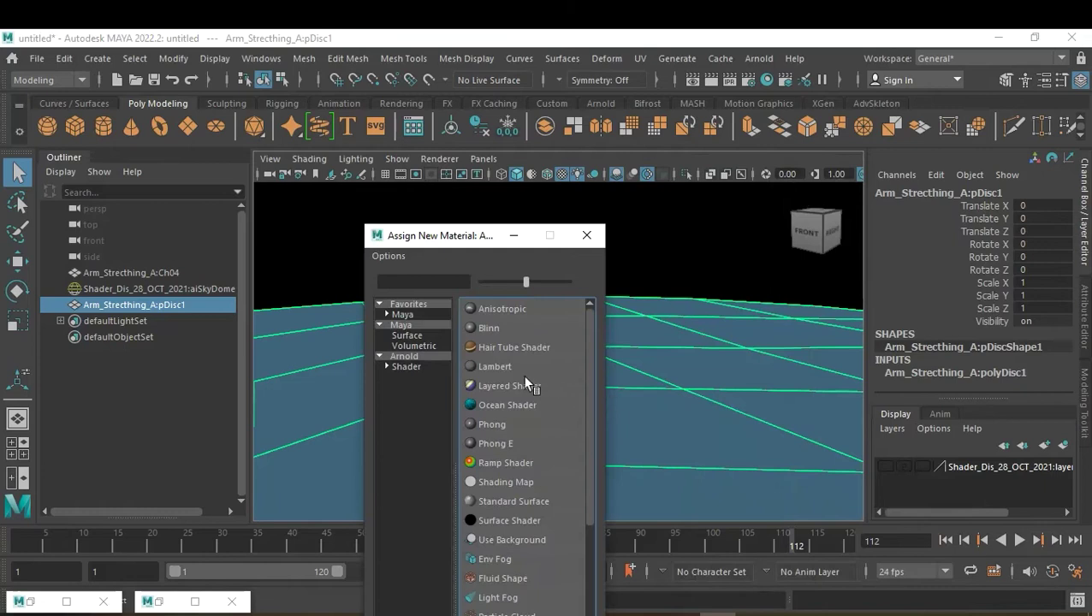
left_click(422, 357)
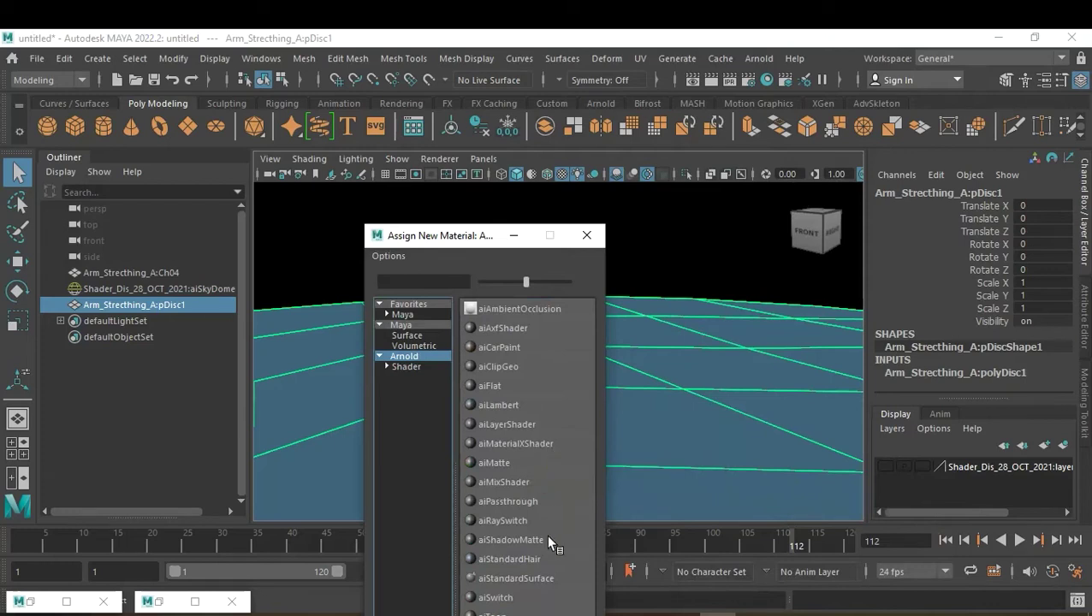
left_click(526, 583)
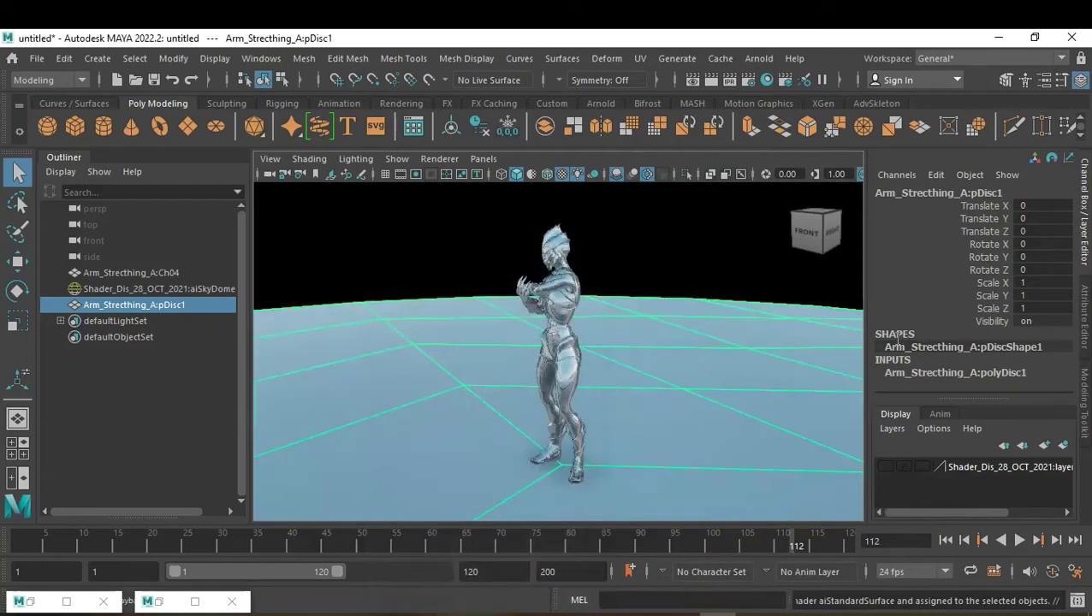
Scrub the animation to frame 42 and show the viewport Renderer list with Viewport 2.0 and Arnold.
left_click(722, 256)
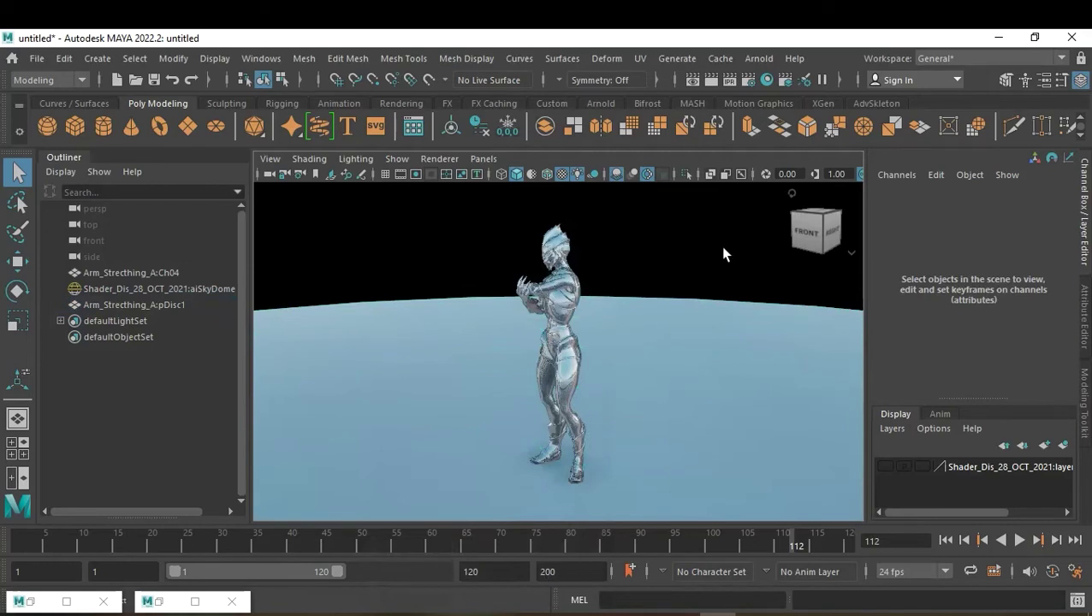
left_click_drag(142, 548, 300, 549)
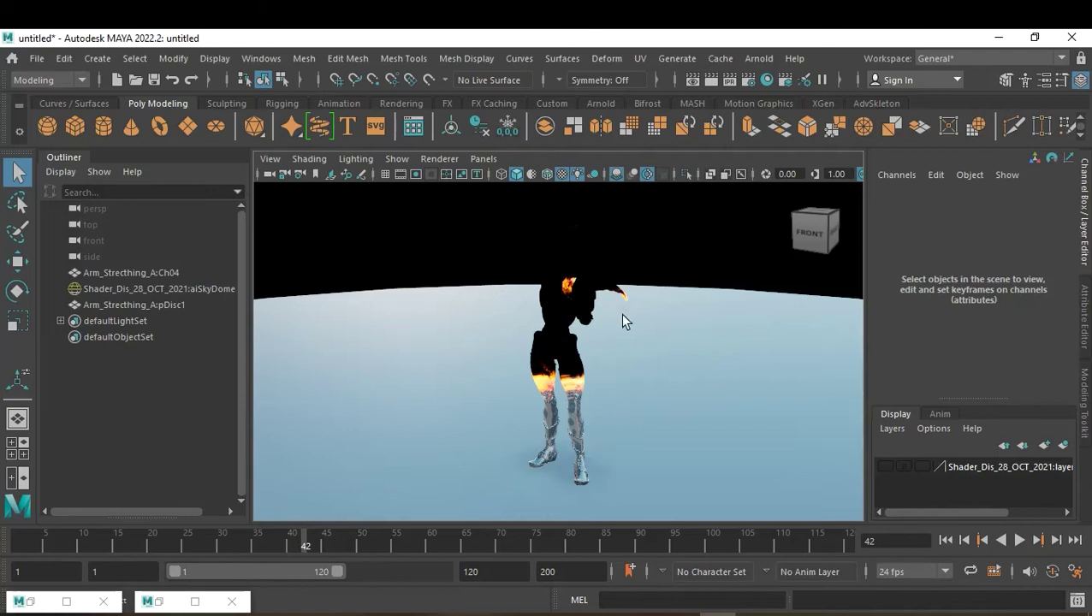
left_click(443, 159)
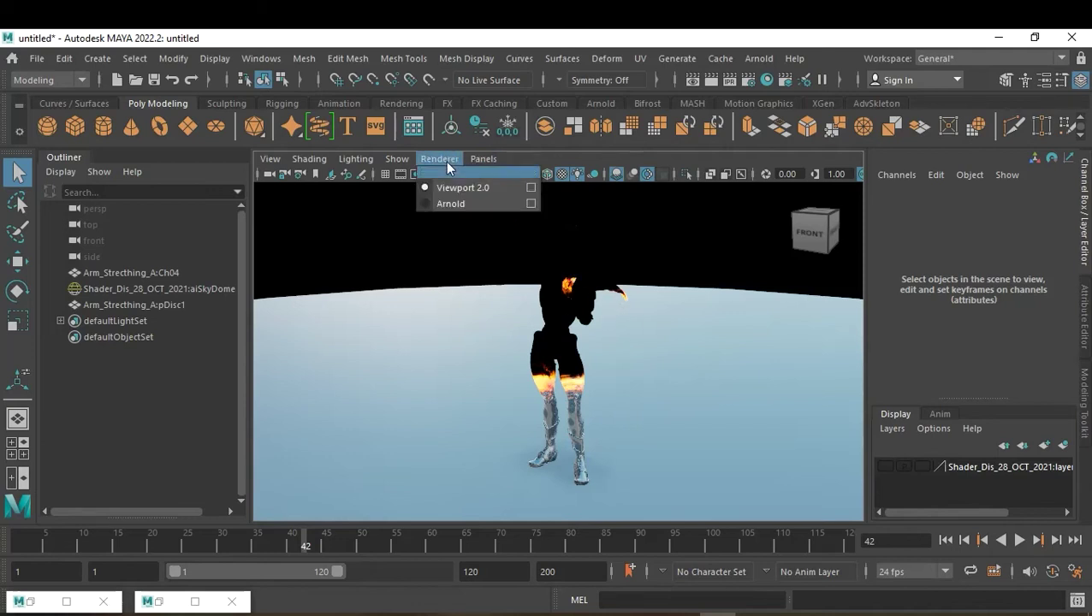
Render the view with Arnold, close the Arnold Viewport, switch back to Viewport 2.0 and select the disc.
left_click(450, 204)
left_click(232, 228)
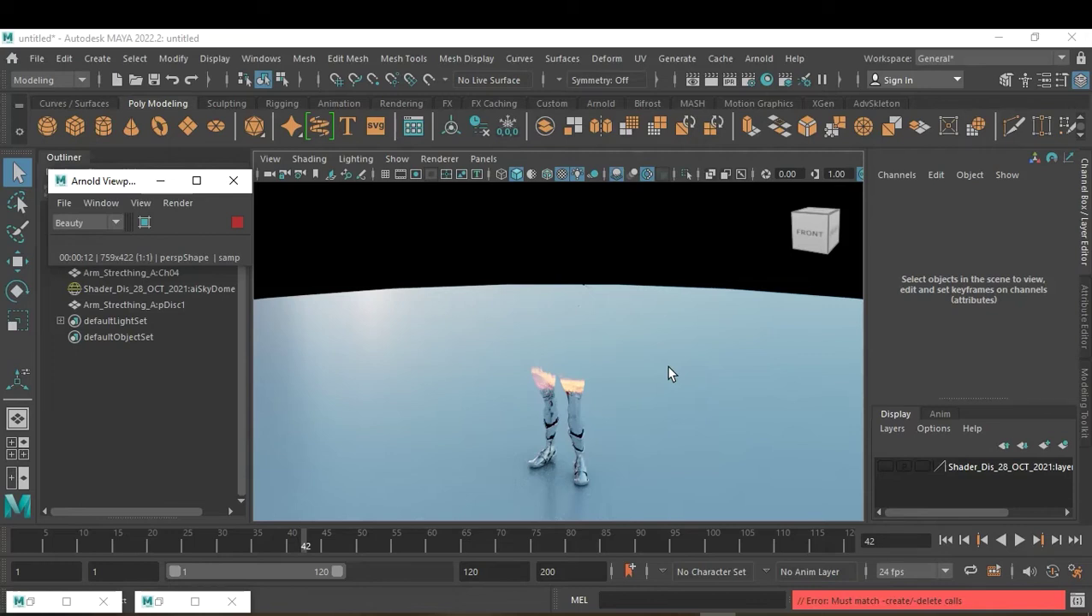
left_click(234, 181)
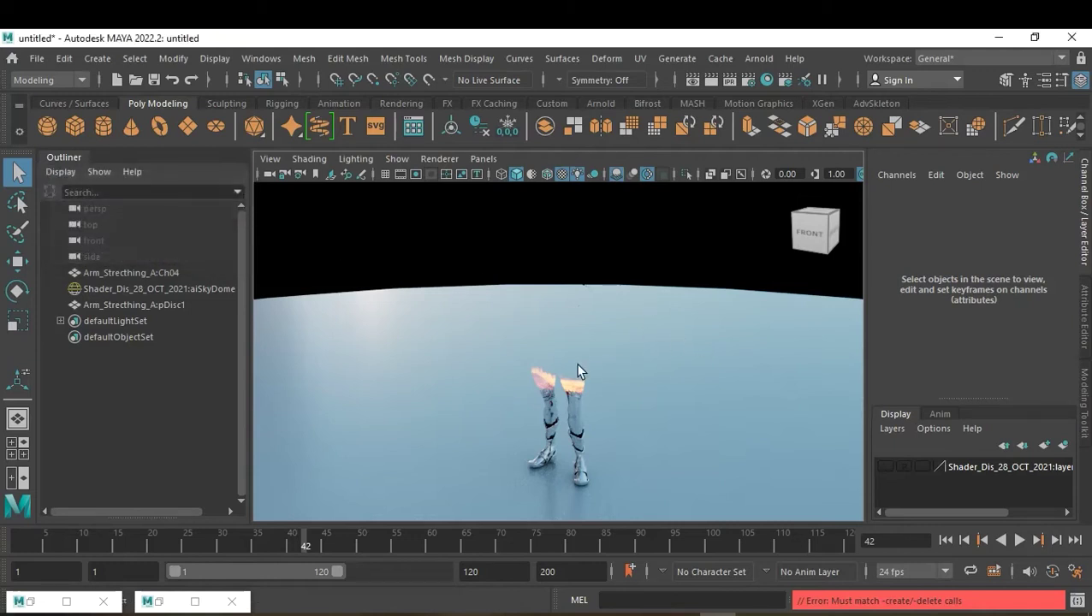
left_click(445, 159)
left_click(460, 199)
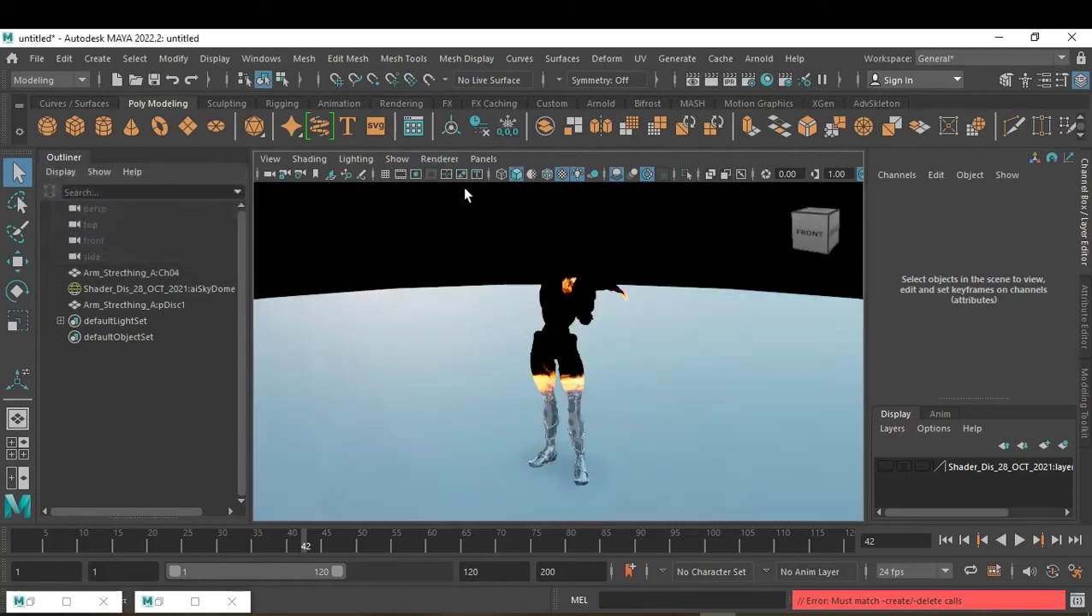
left_click(626, 387)
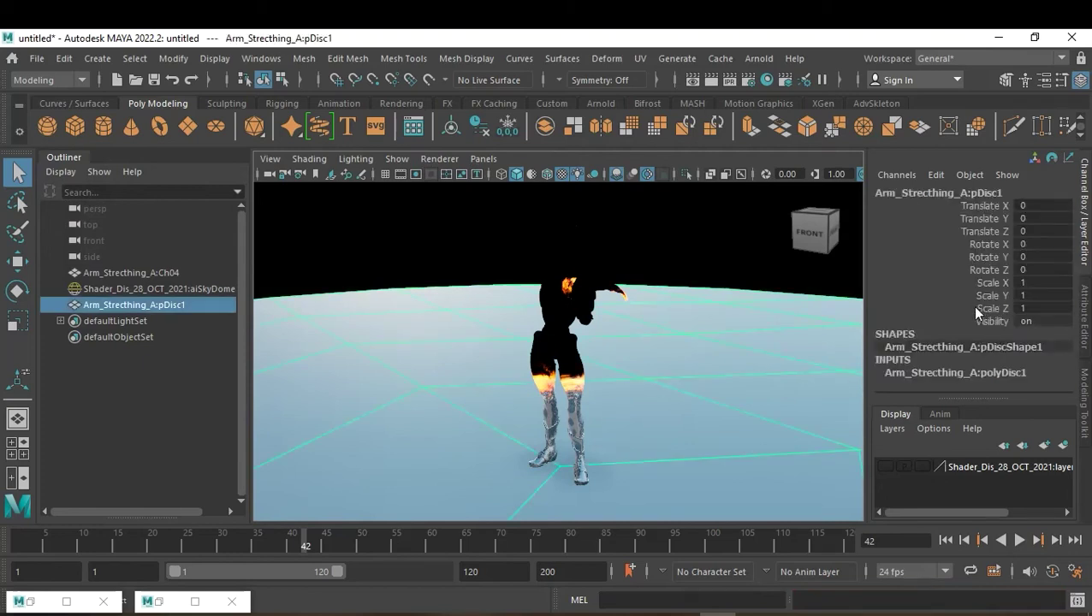
Set the ground disc's polyDisc1 Radius to 200 and Subdivisions to 5.
left_click(970, 371)
double_click(1033, 375)
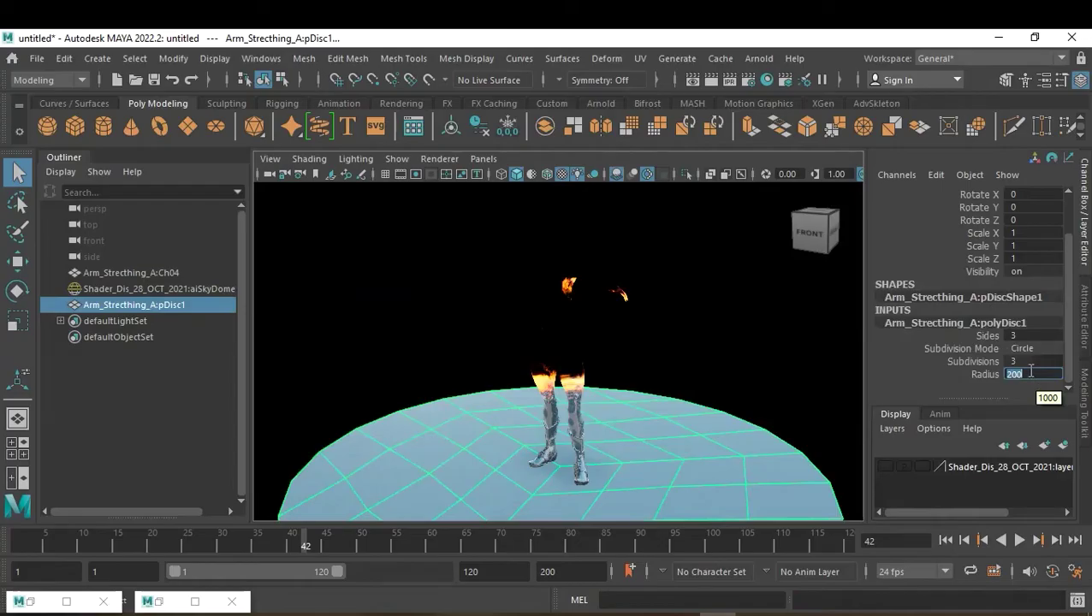
double_click(1032, 361)
type("5")
key("Return")
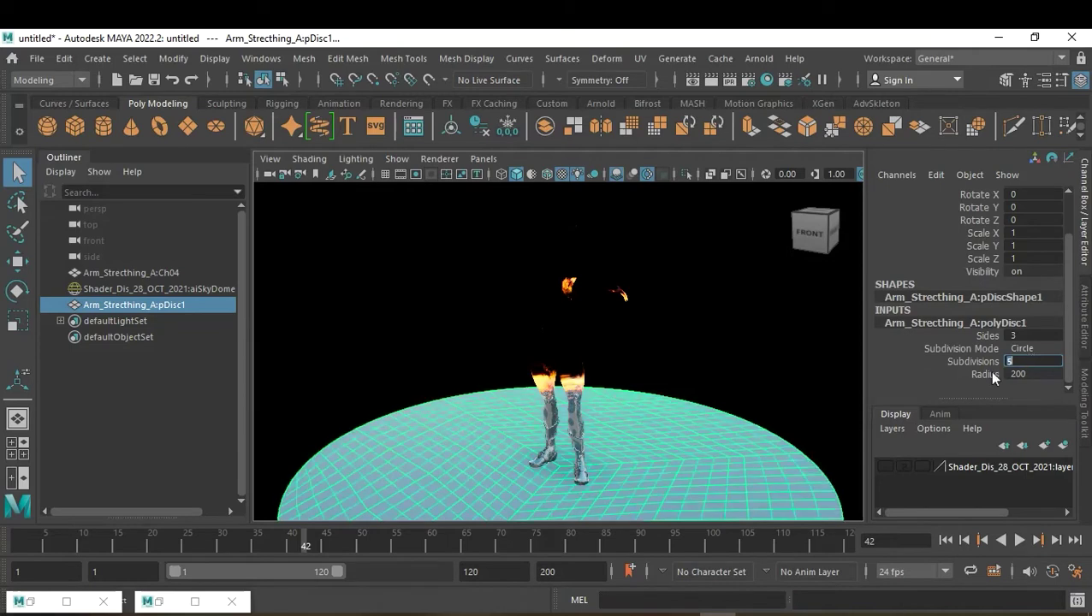
left_click(760, 354)
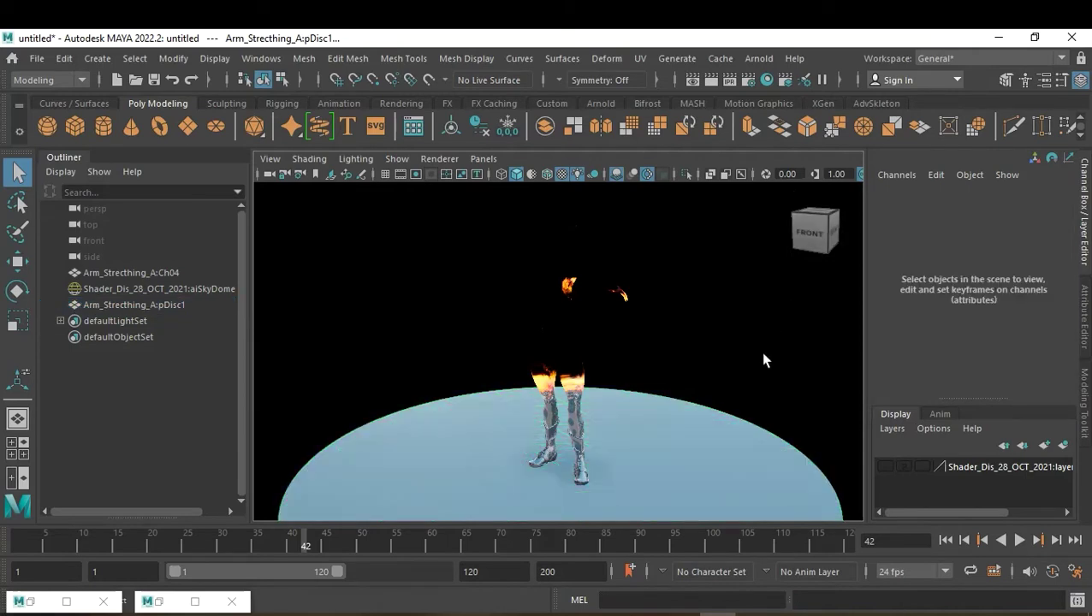
left_click(699, 430)
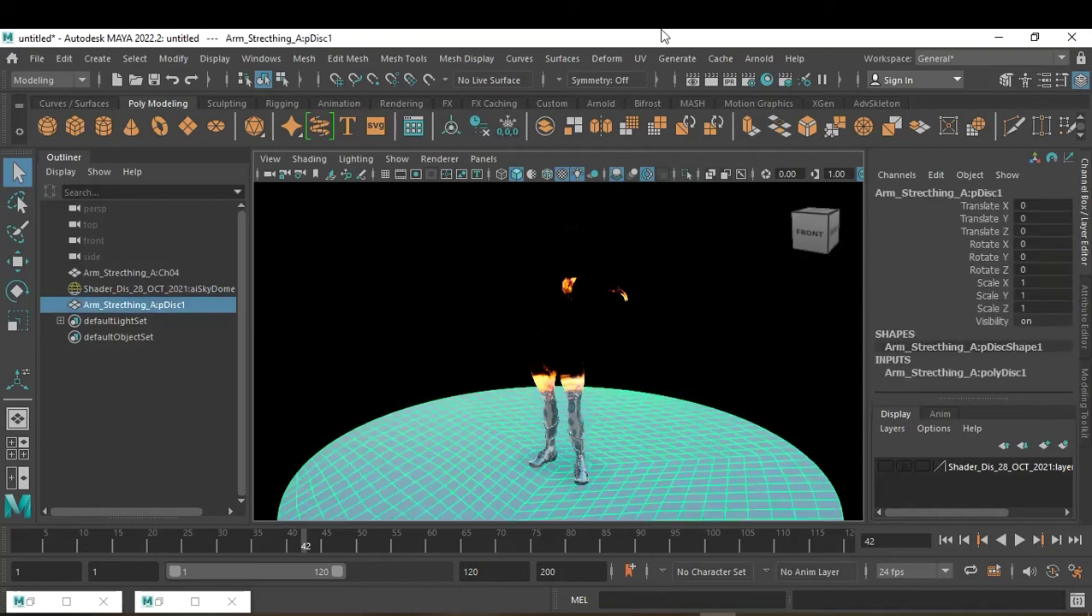
left_click(604, 58)
mouse_move(707, 256)
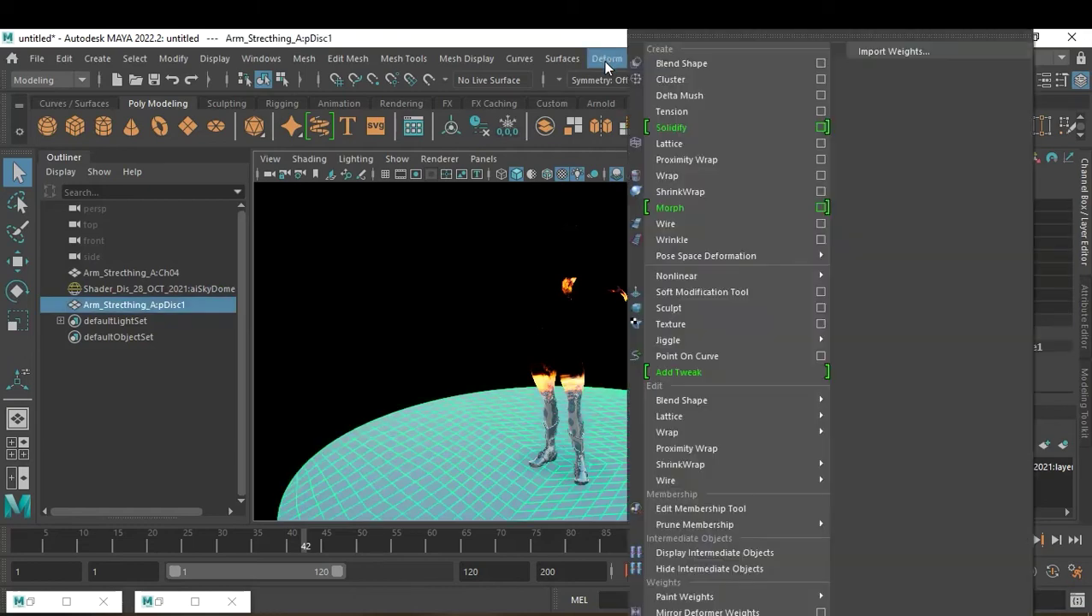
Add a texture deformer to the disc and connect a Noise texture to its Texture map.
left_click(711, 322)
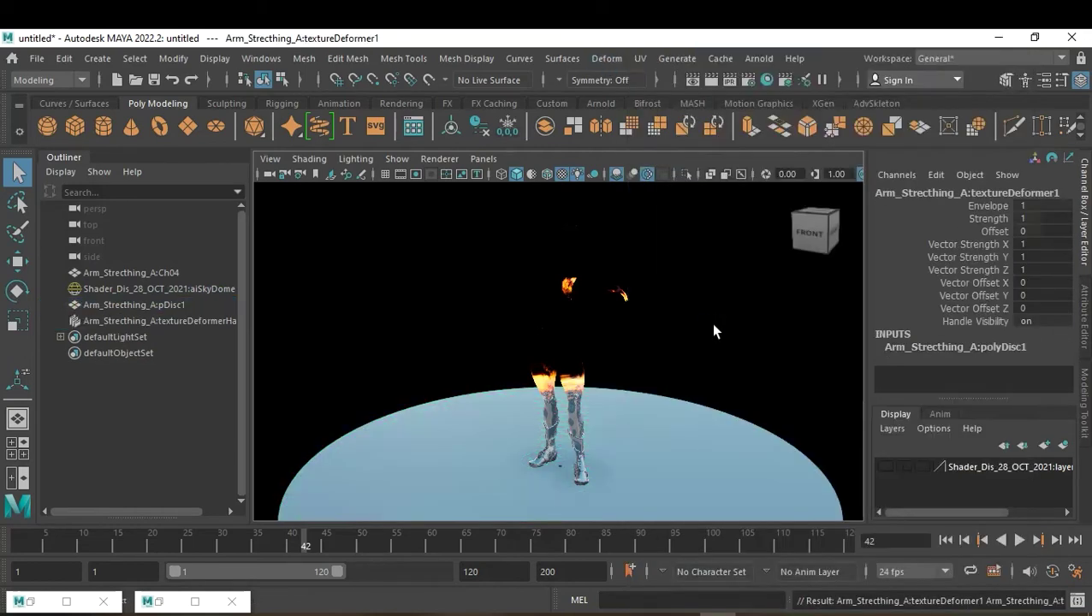
left_click(152, 317)
double_click(82, 317)
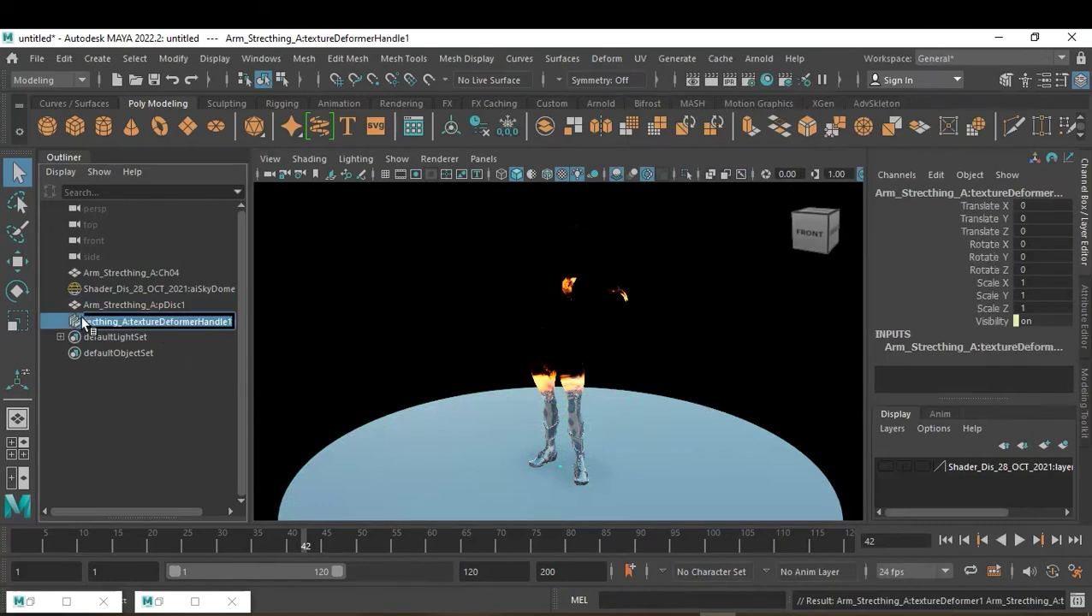
key("ctrl+a")
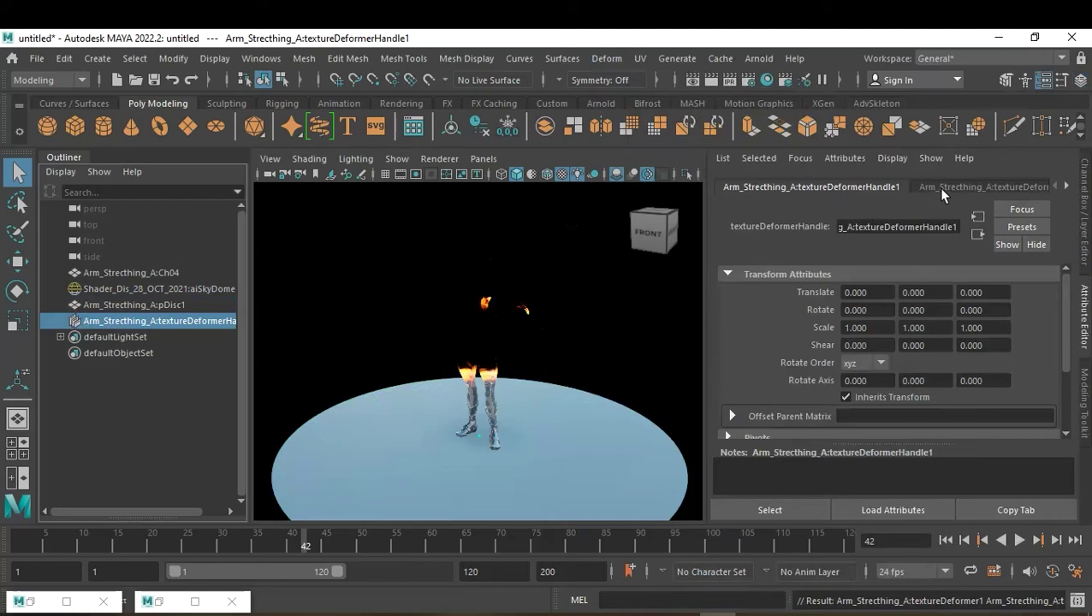
left_click(940, 189)
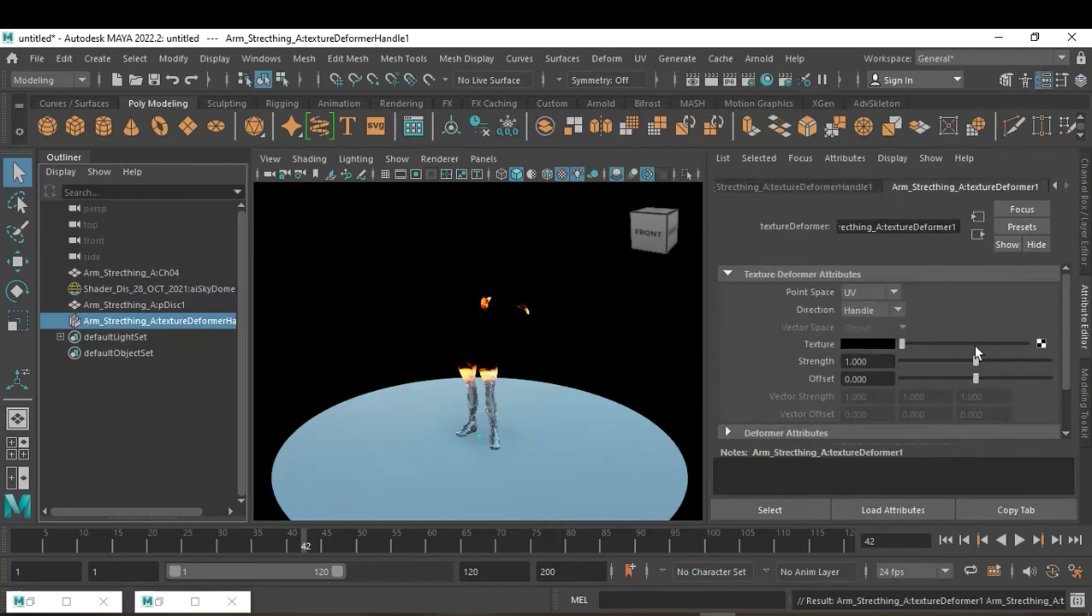
left_click(1041, 344)
left_click(512, 501)
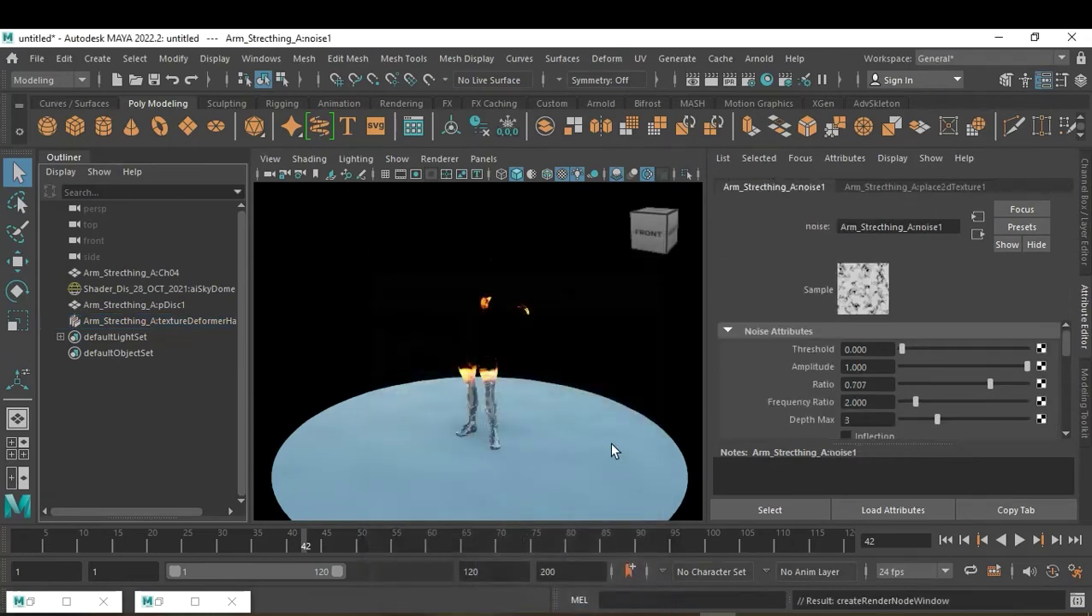
right_click_drag(556, 439, 591, 381, "alt")
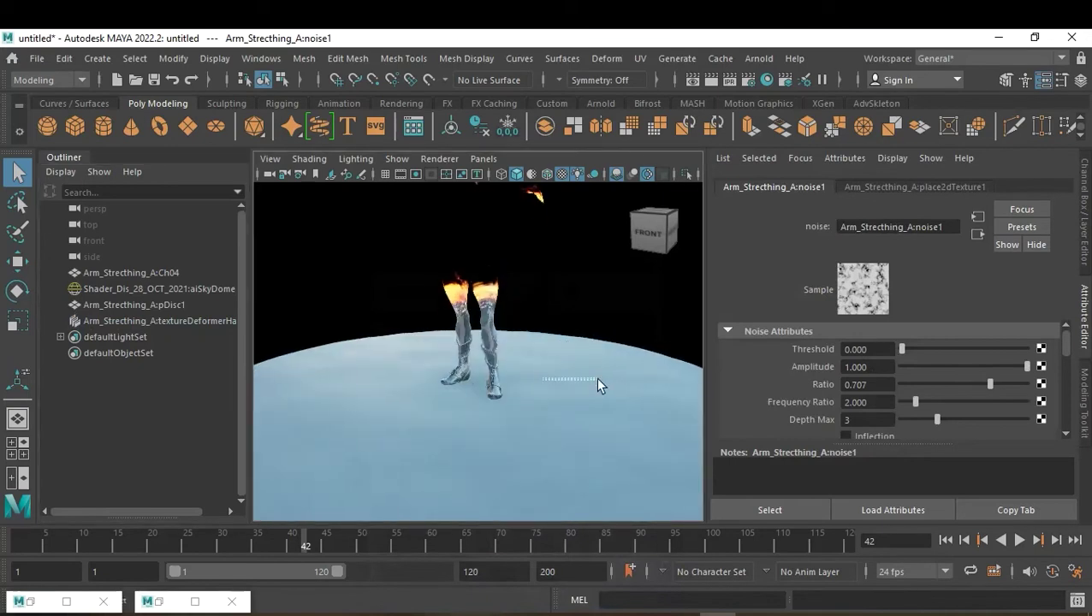
Open the deformer's noise1 texture, set Ratio to 0.643 and try Amplitude values 2 and 1.
left_click(585, 375)
left_click(632, 303)
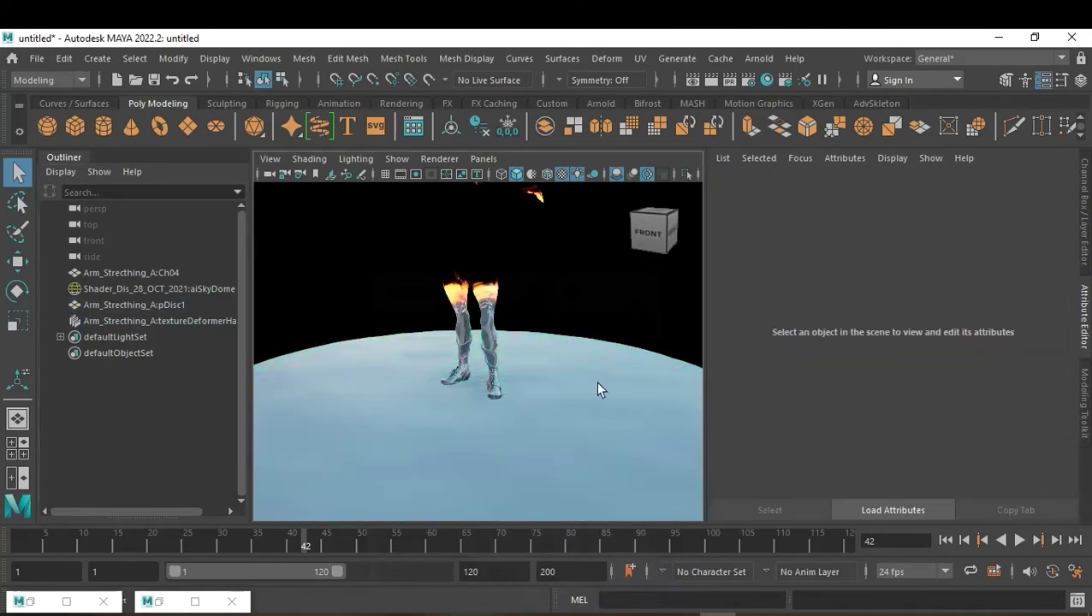
left_click(598, 410)
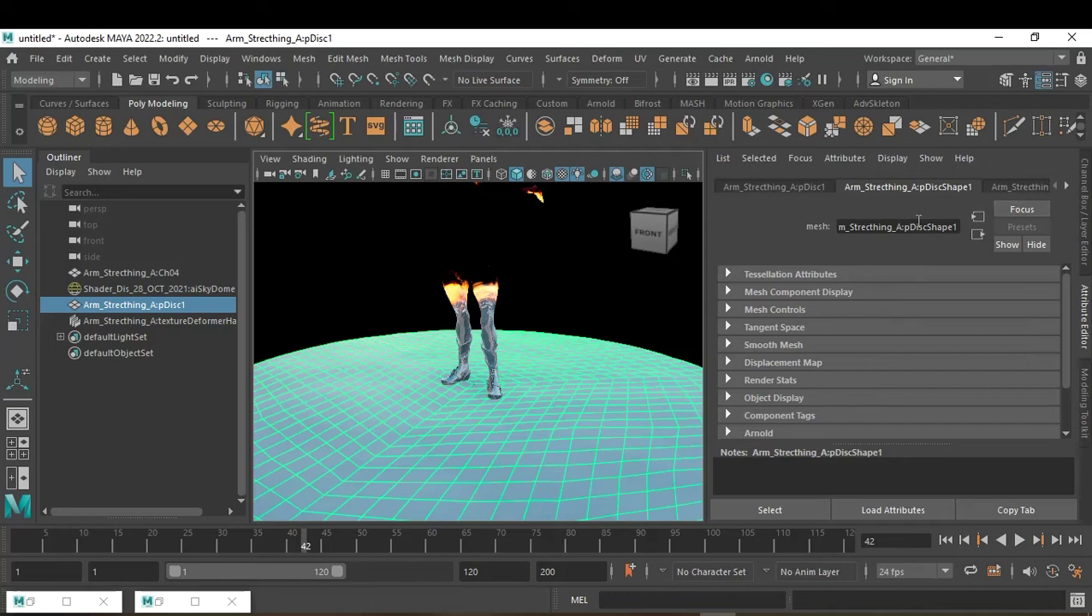
left_click(180, 319)
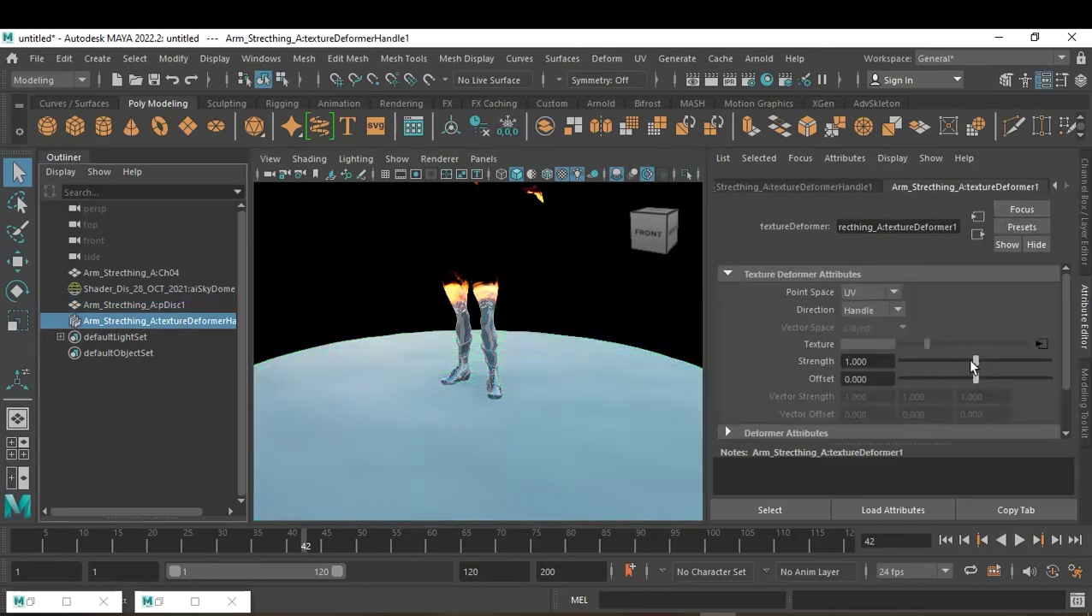
left_click(1041, 345)
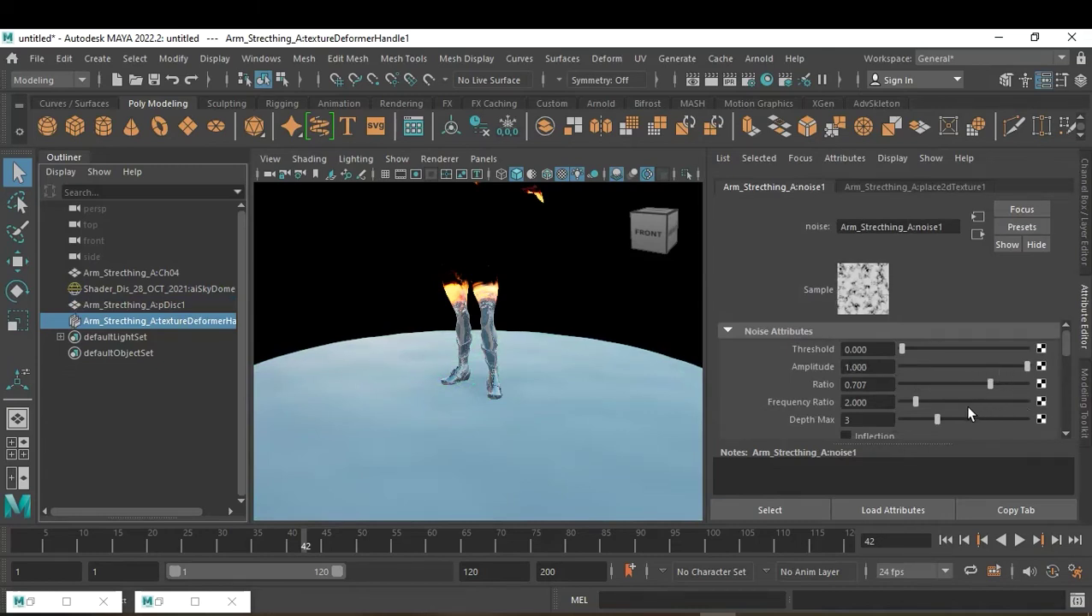
left_click_drag(1019, 384, 982, 391)
left_click(883, 367)
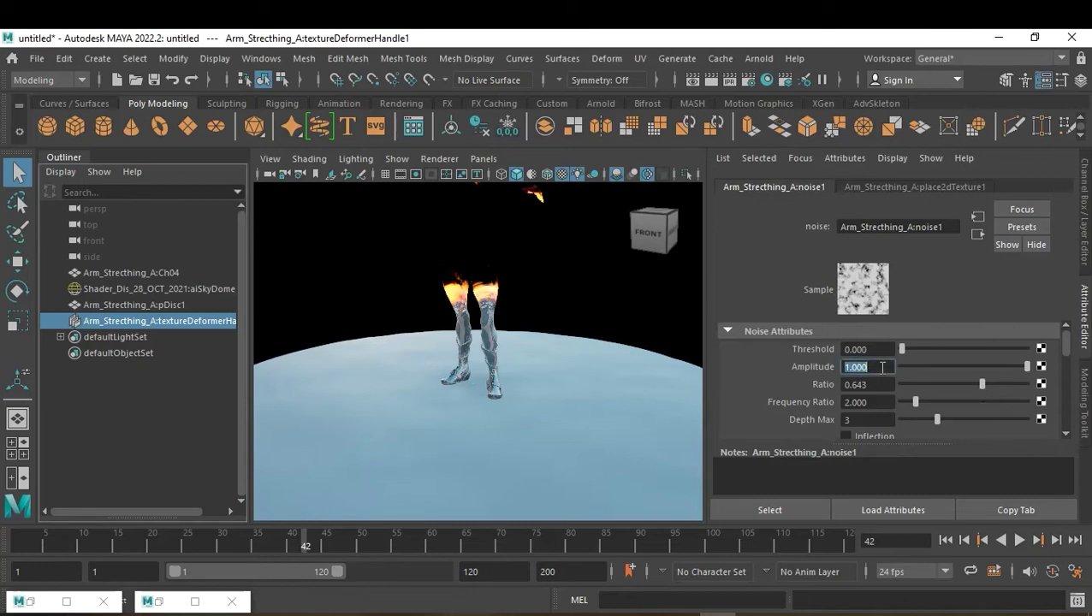
type("2")
key("Return")
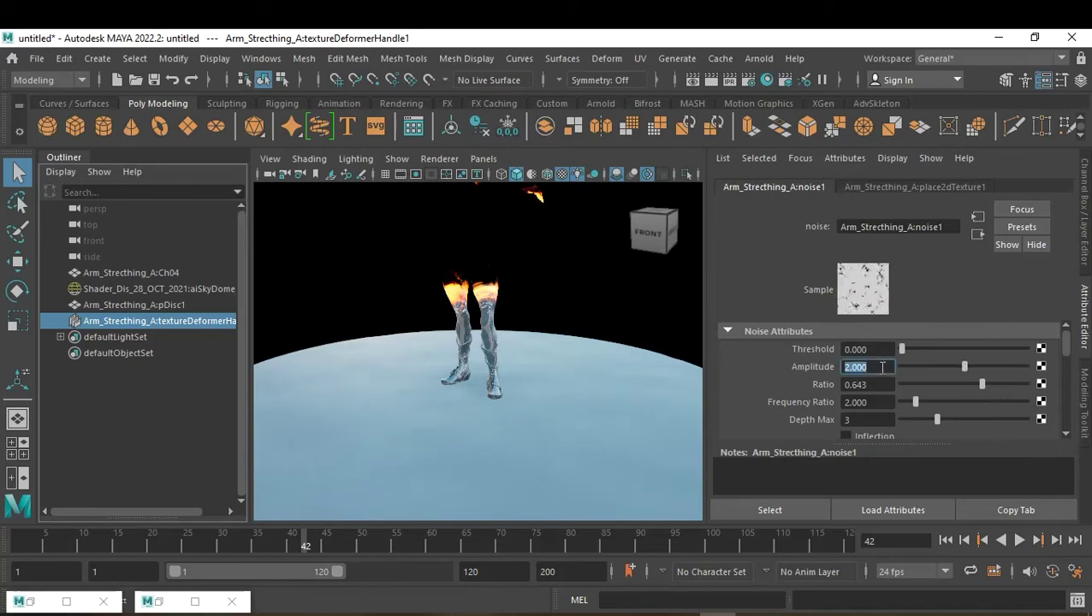
type("1")
key("Return")
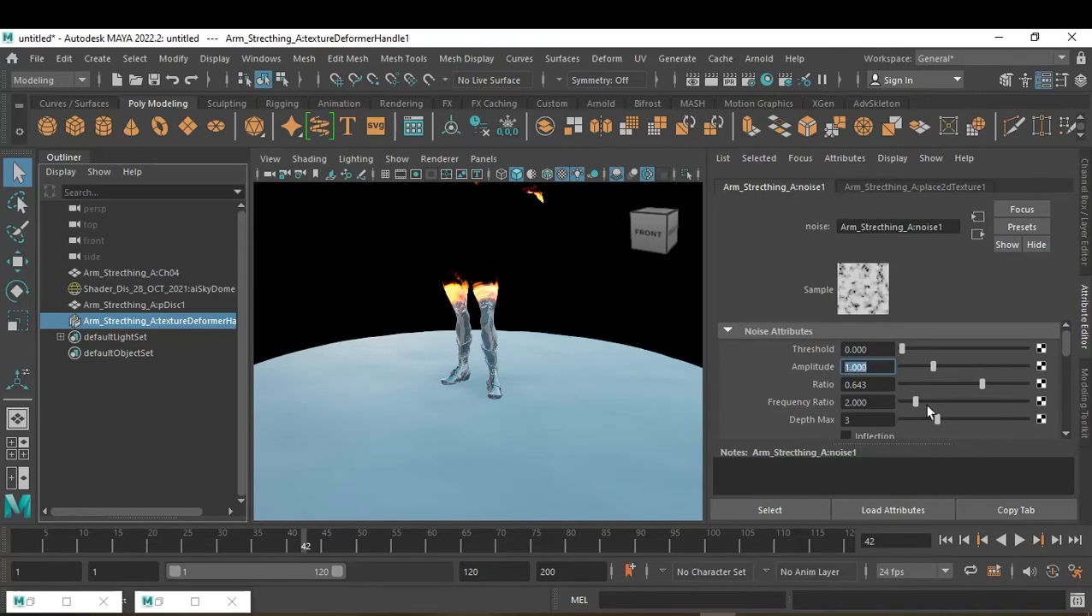
Set noise Frequency to 39.610, Size Rand to 0.312, Threshold to 0 and Amplitude to 0.675.
scroll(935, 420, "down", 1)
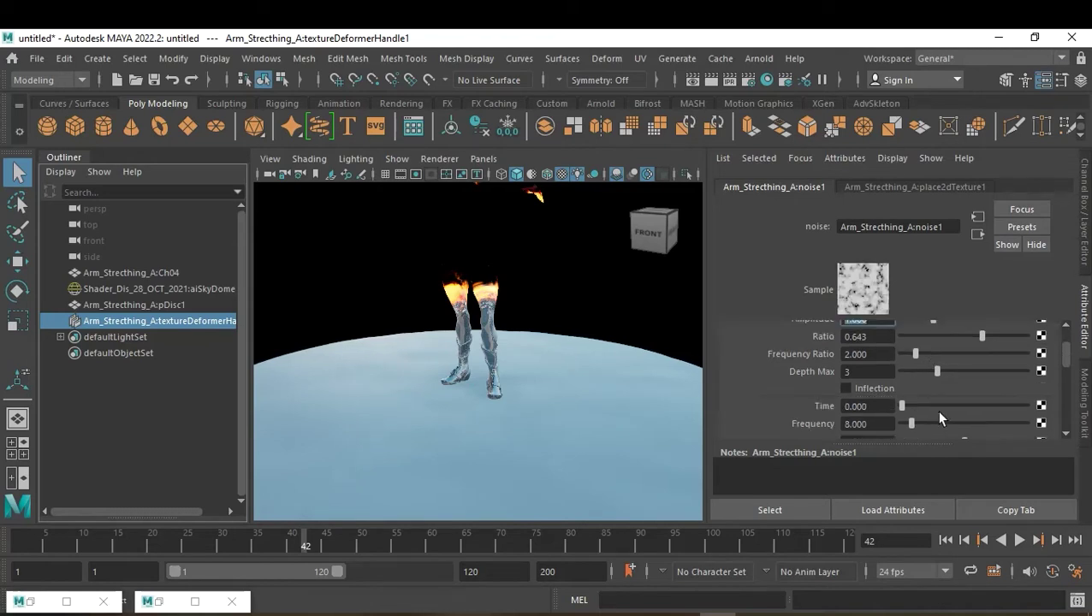
scroll(936, 414, "down", 1)
left_click_drag(948, 378, 961, 397)
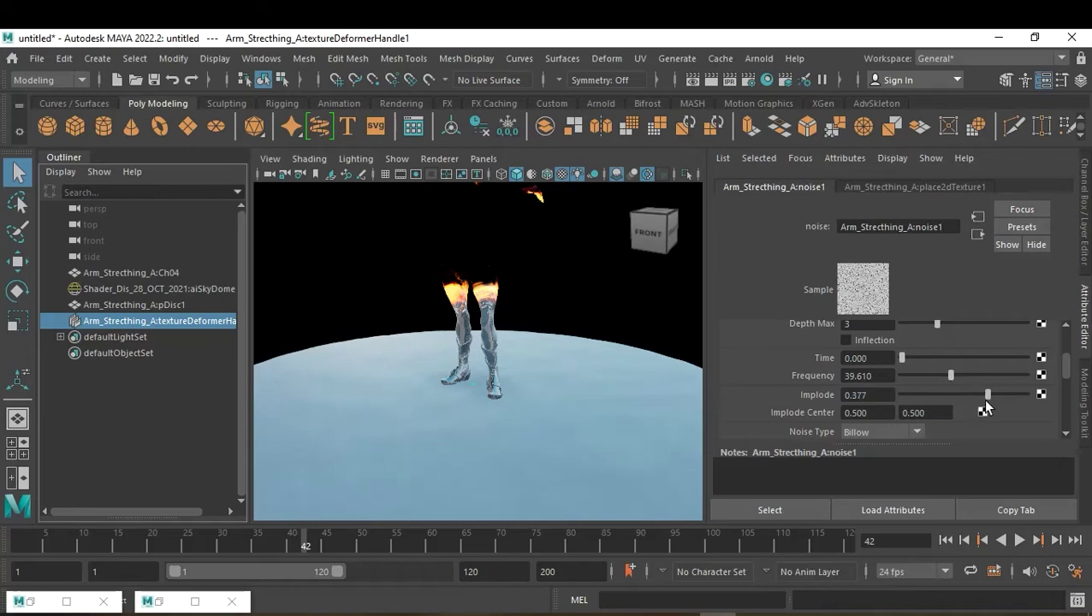
scroll(976, 413, "down", 2)
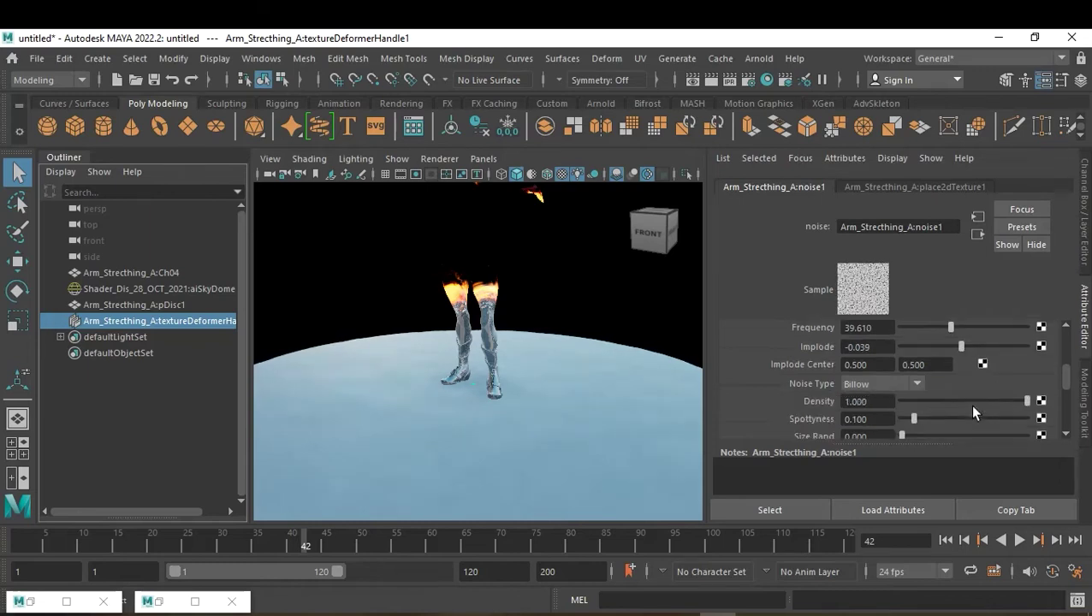
scroll(975, 412, "down", 2)
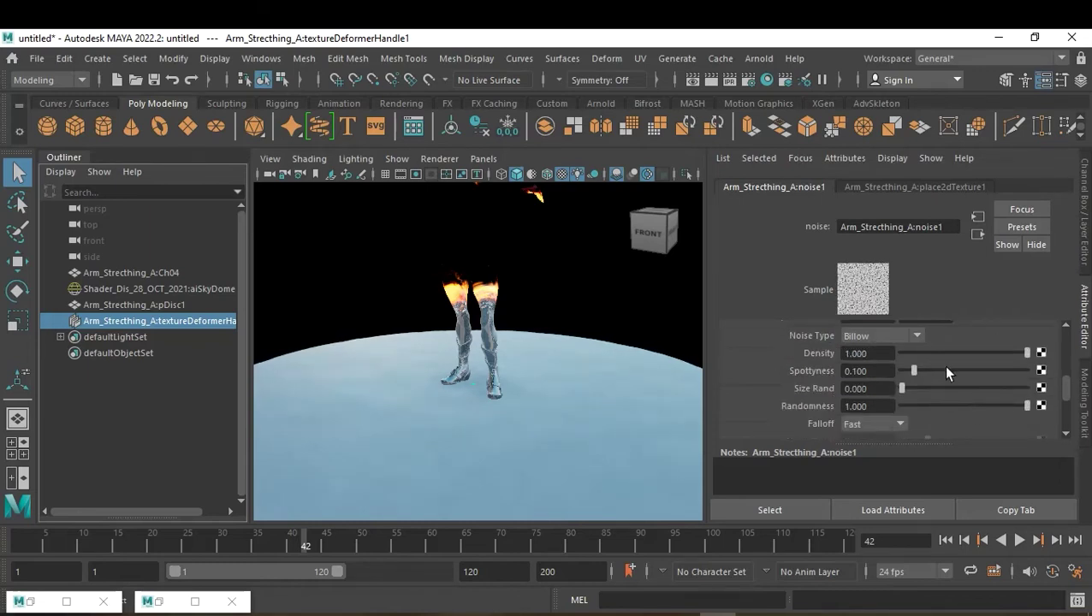
mouse_move(941, 388)
left_mouse_down()
mouse_move(961, 390)
mouse_move(907, 398)
left_mouse_up()
scroll(950, 424, "down", 3)
scroll(950, 424, "up", 3)
scroll(952, 426, "up", 5)
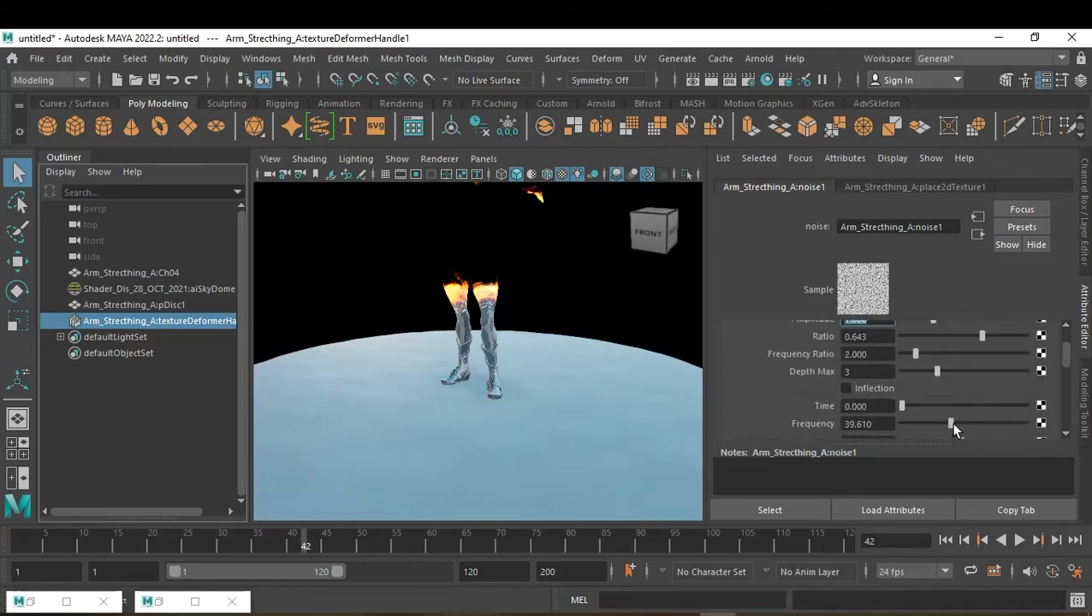
scroll(950, 421, "up", 2)
left_click(962, 346)
left_click_drag(963, 347, 868, 358)
mouse_move(933, 366)
left_mouse_down()
mouse_move(974, 379)
mouse_move(923, 381)
left_mouse_up()
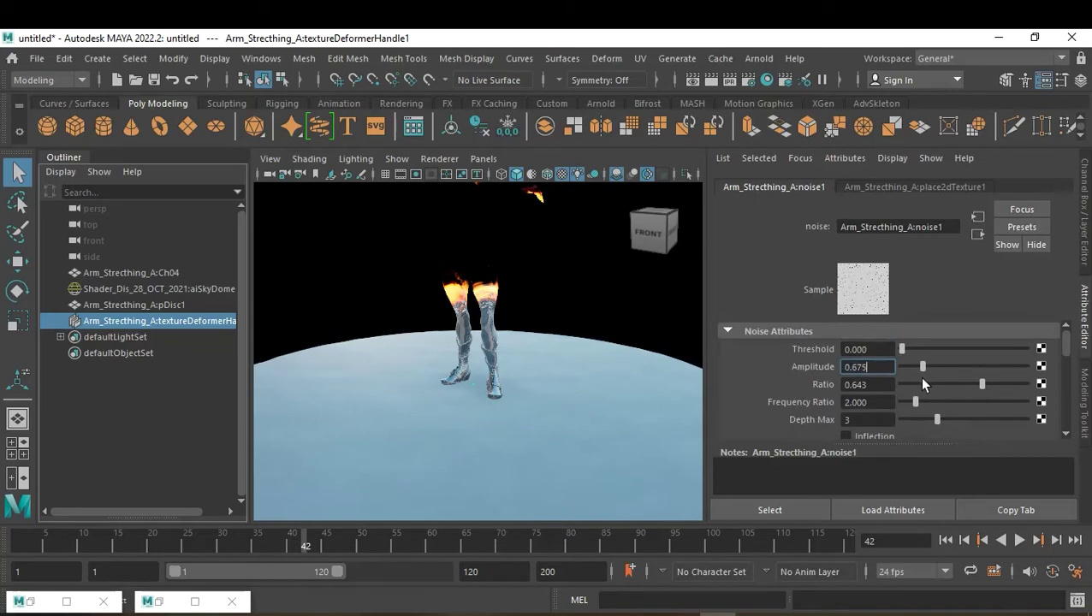
left_click(623, 309)
scroll(623, 309, "down", 3)
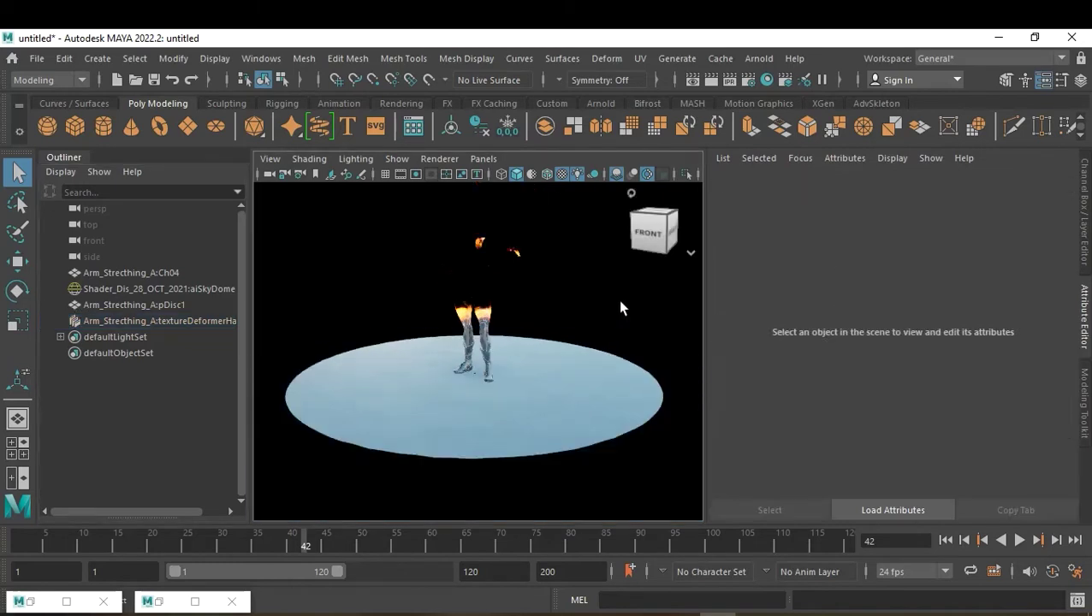
Set the textureDeformerHandle Strength to 3, after trying 5 and 4.
scroll(613, 310, "down", 2)
scroll(626, 332, "down", 2)
scroll(616, 360, "up", 2)
scroll(599, 381, "up", 1)
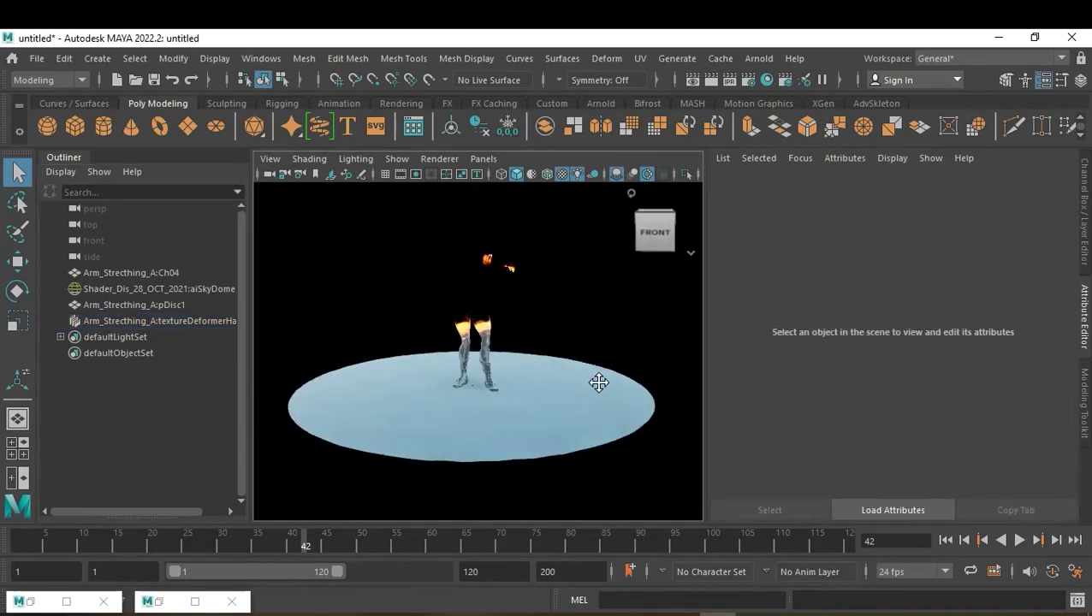
scroll(609, 402, "up", 3)
scroll(623, 423, "up", 2)
left_click_drag(628, 429, 625, 436, "alt")
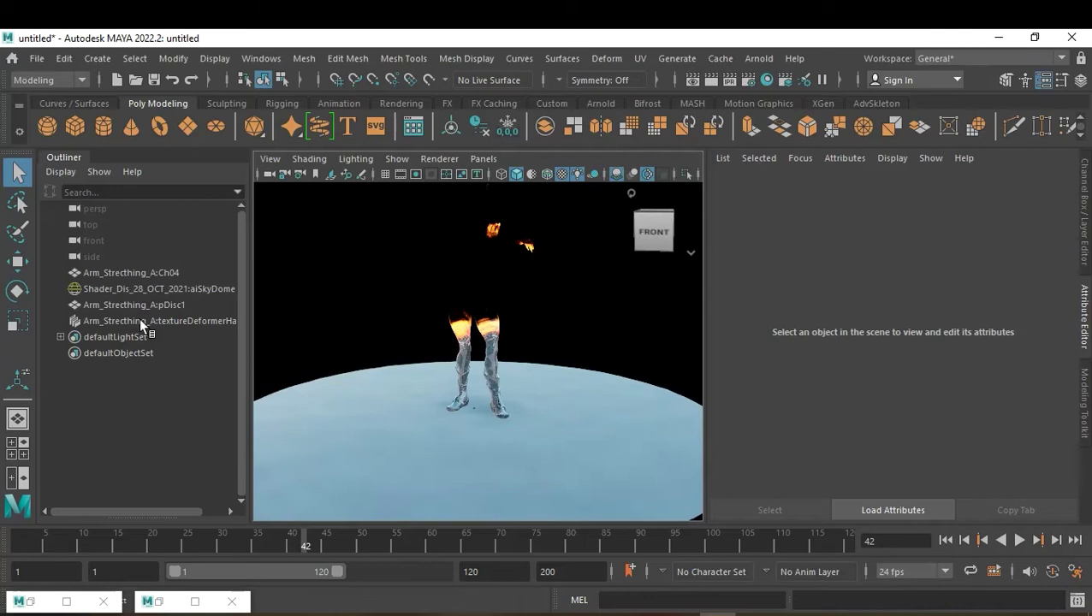
left_click(141, 322)
left_click(888, 360)
type("5")
key("Return")
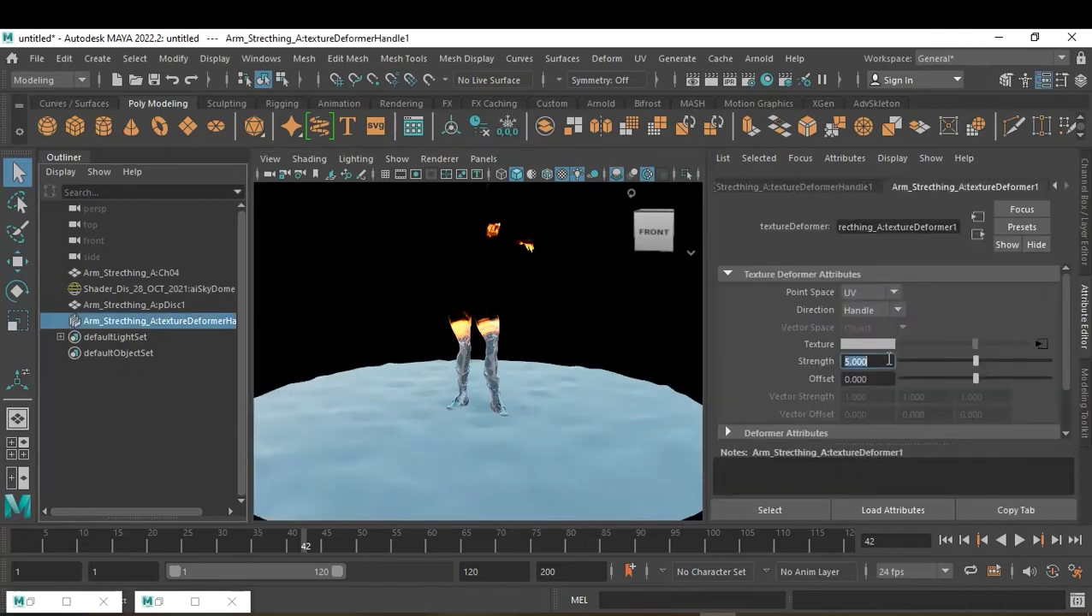
type("4")
key("Return")
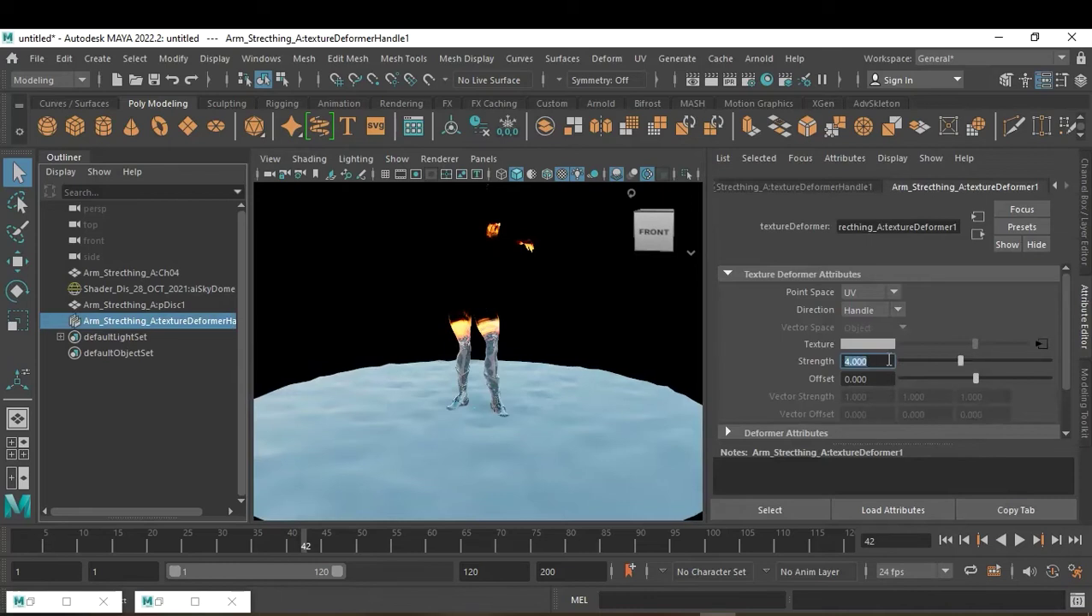
type("3")
key("Return")
left_click(889, 361)
Orbit around the character and play the animation from frame 1 through to frame 120.
left_click(597, 333)
mouse_move(599, 330)
left_mouse_down("alt")
mouse_move(434, 358)
mouse_move(544, 380)
mouse_move(561, 359)
mouse_move(541, 378)
left_mouse_up("alt")
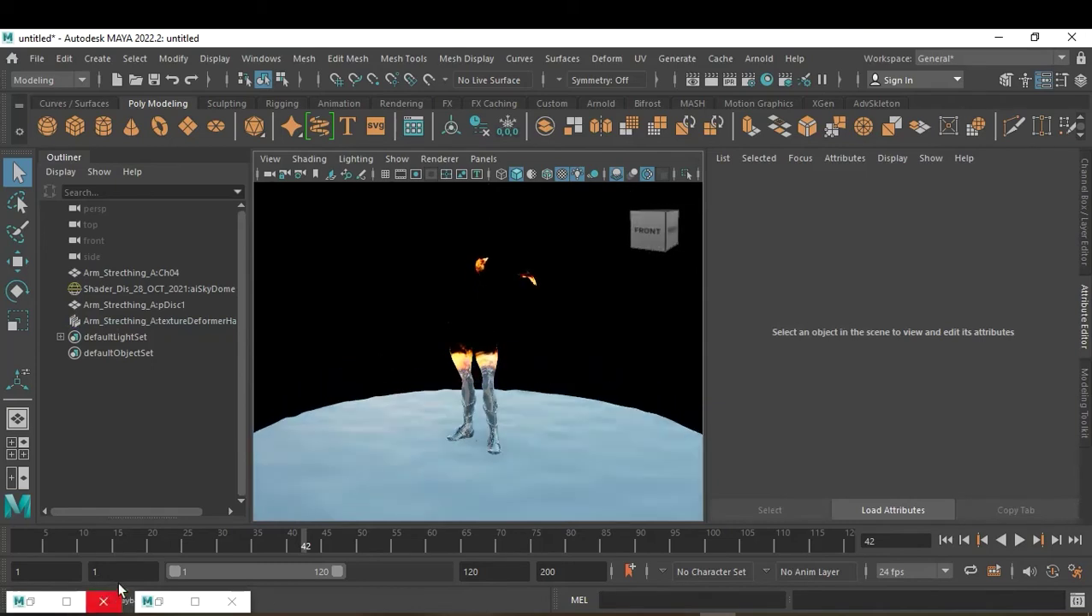
key("alt+shift+v")
key("alt+v")
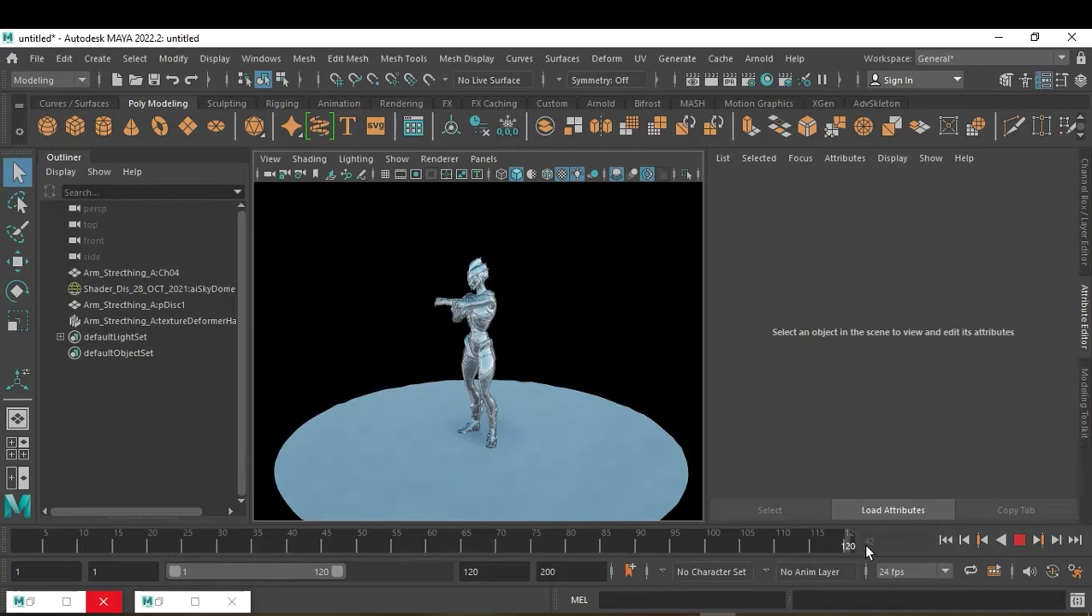
Stop playback, save the scene as 28-10-2021_E.mb, and close a leftover minimized window.
key("Escape")
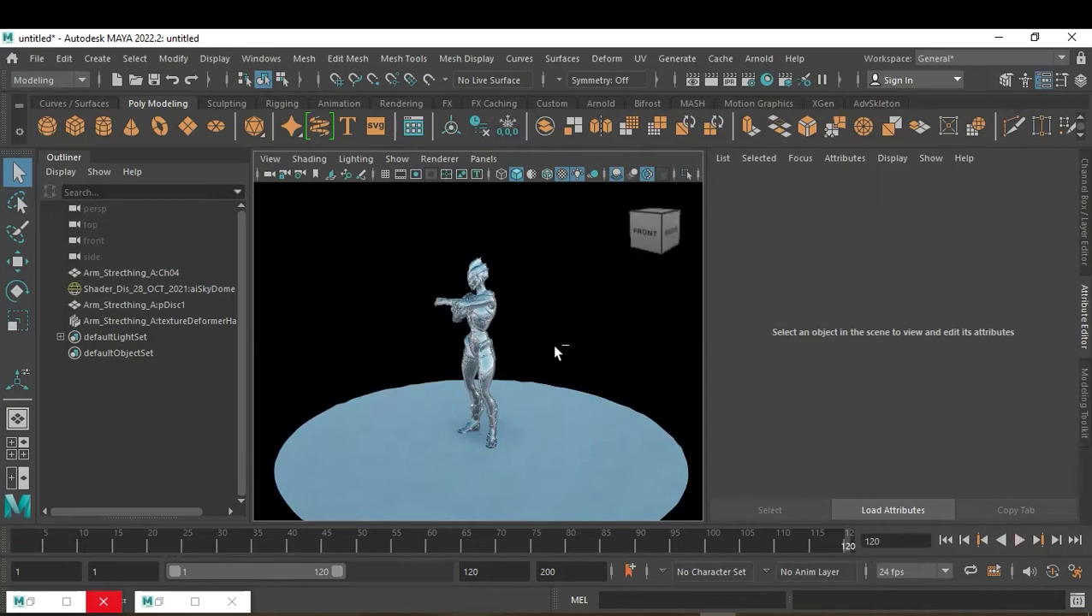
key("ctrl+shift+s")
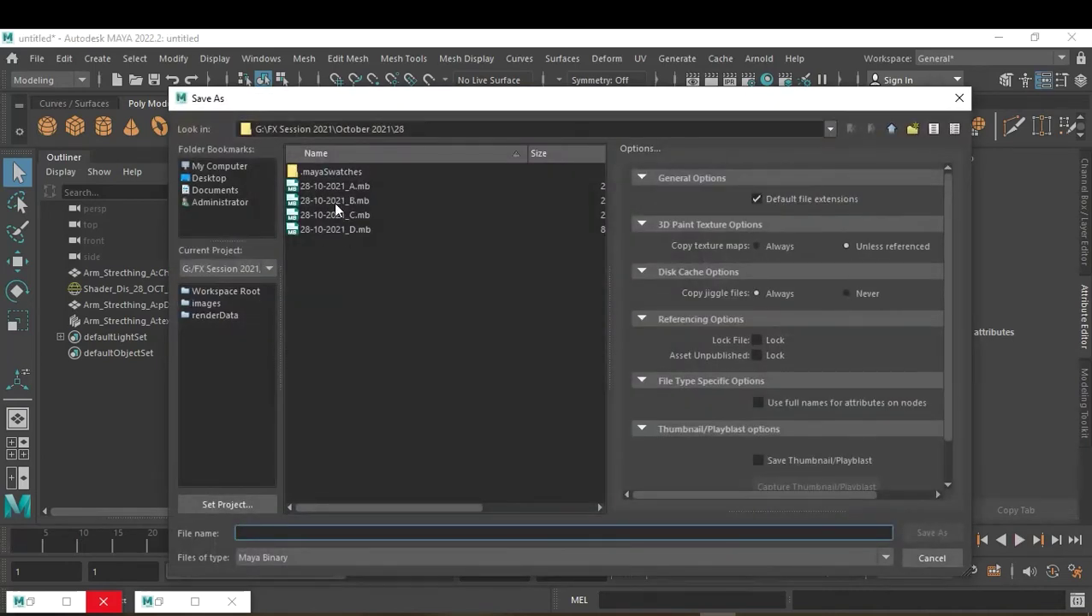
left_click(332, 228)
left_click_drag(289, 536, 346, 536)
type("E")
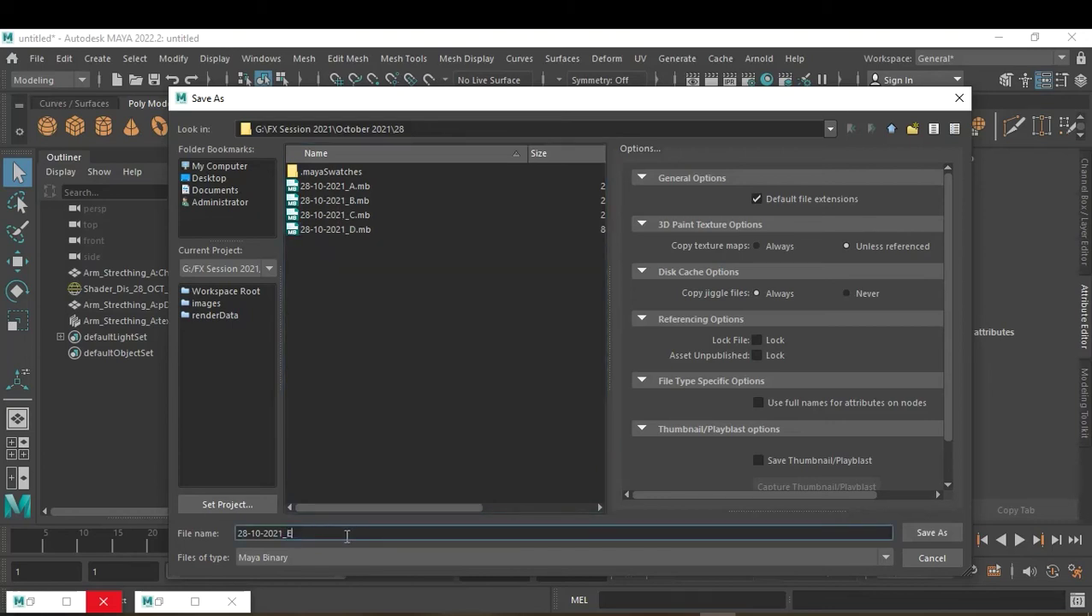
key("Return")
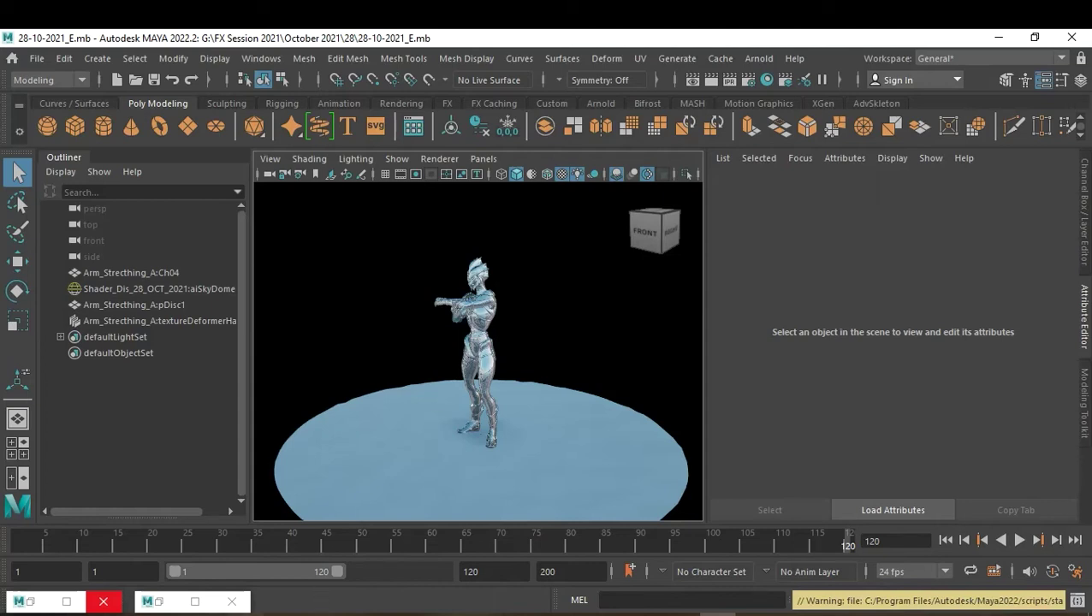
left_click(232, 602)
Close the other minimized window and set the aiSkyDomeLight's Samples to 2.
left_click(115, 606)
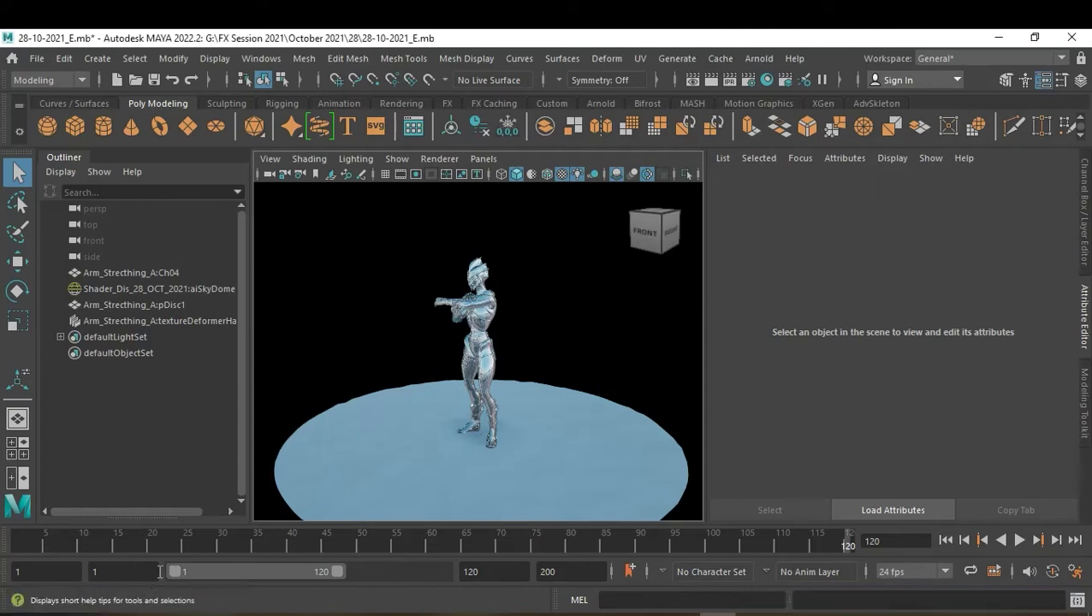
left_click(155, 291)
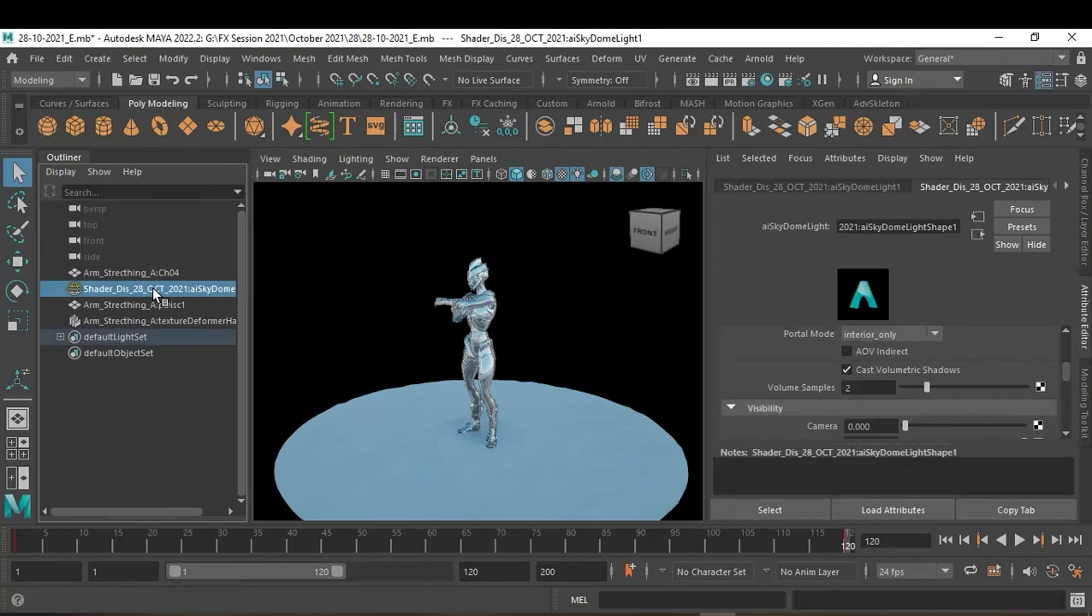
scroll(1000, 414, "up", 3)
scroll(1000, 414, "up", 2)
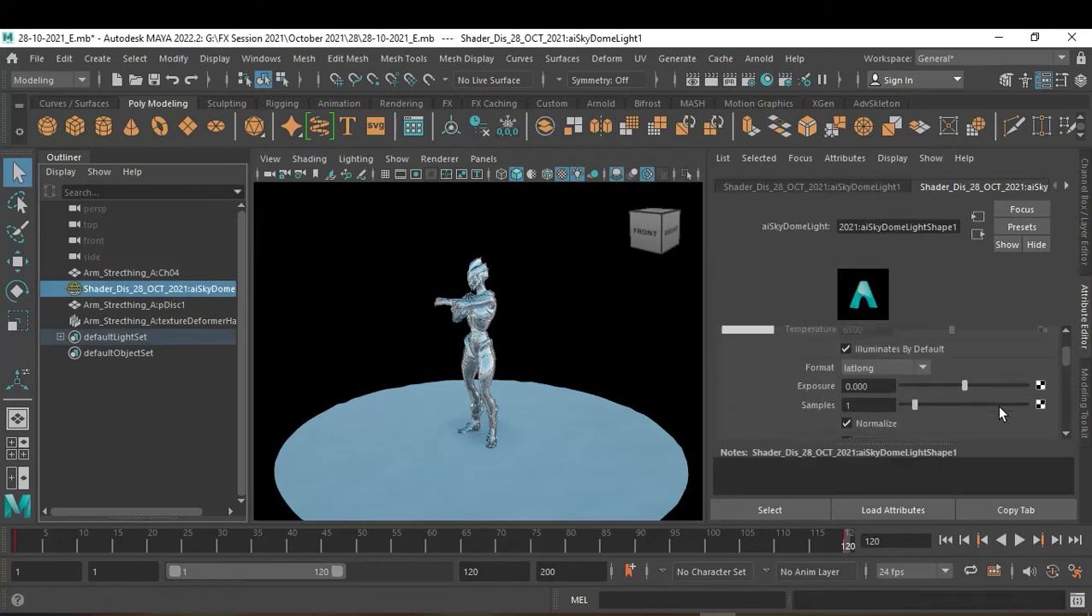
left_click(870, 405)
type("2")
key("Return")
Click through the viewport panel menus, then bring up the Arnold shelf.
left_click(424, 161)
left_click(443, 160)
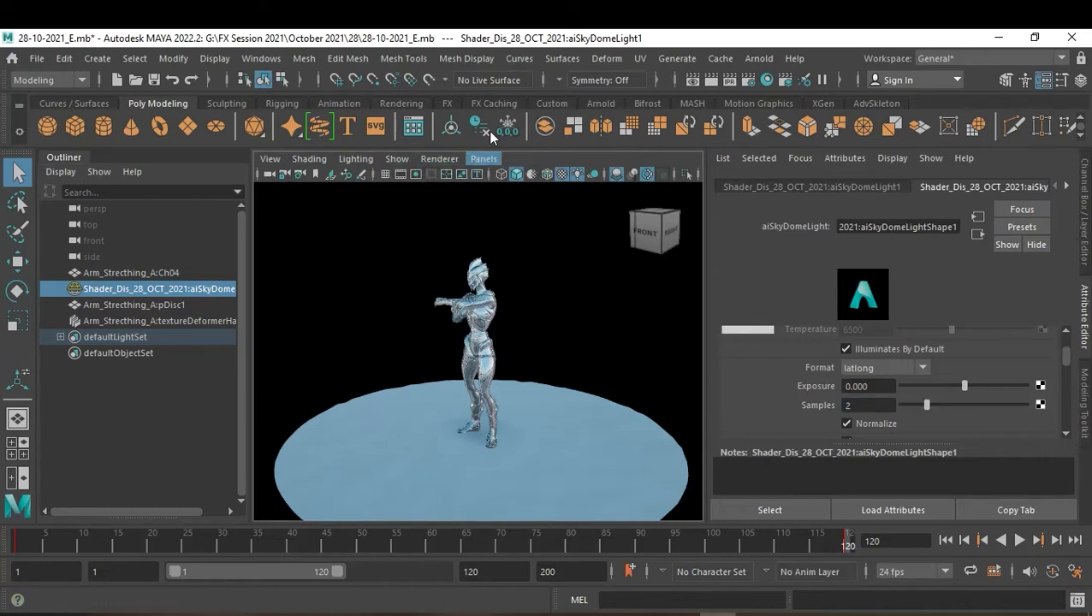
left_click(484, 158)
left_click(601, 103)
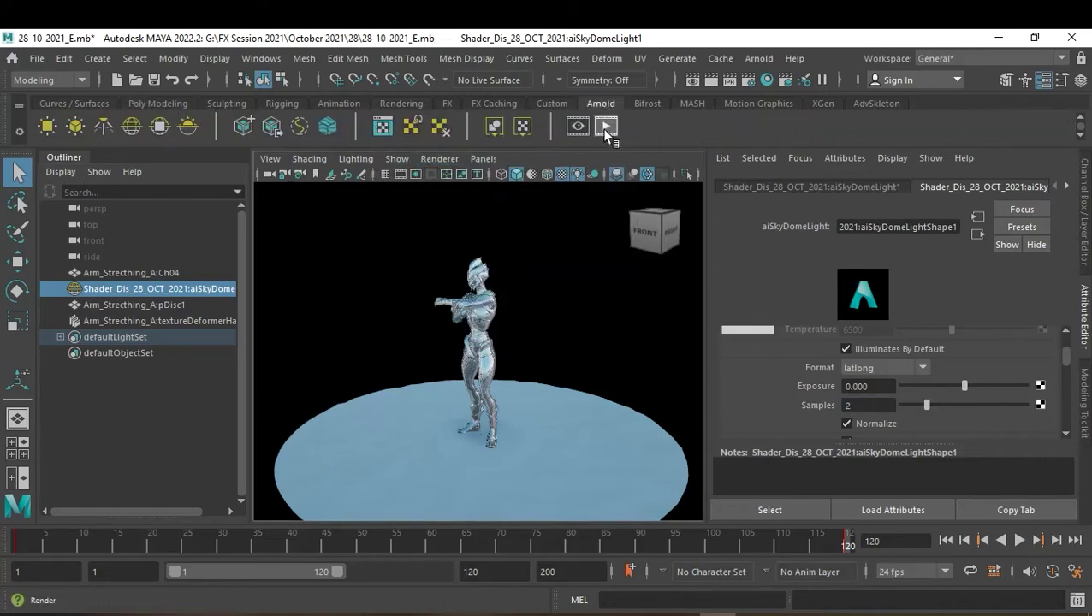
left_click(607, 129)
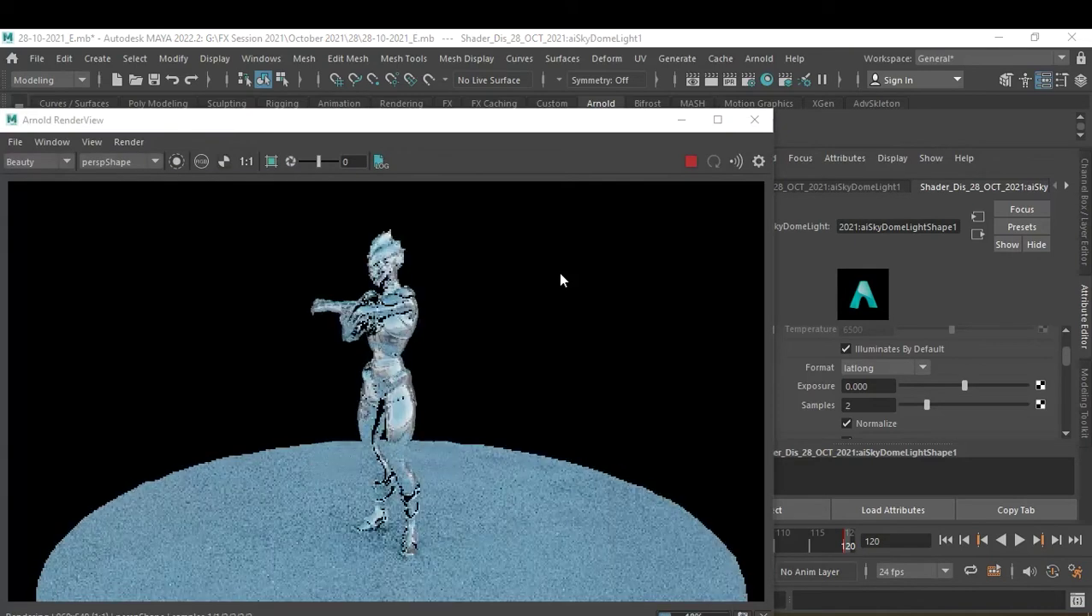
left_click(883, 386)
type("1")
key("Return")
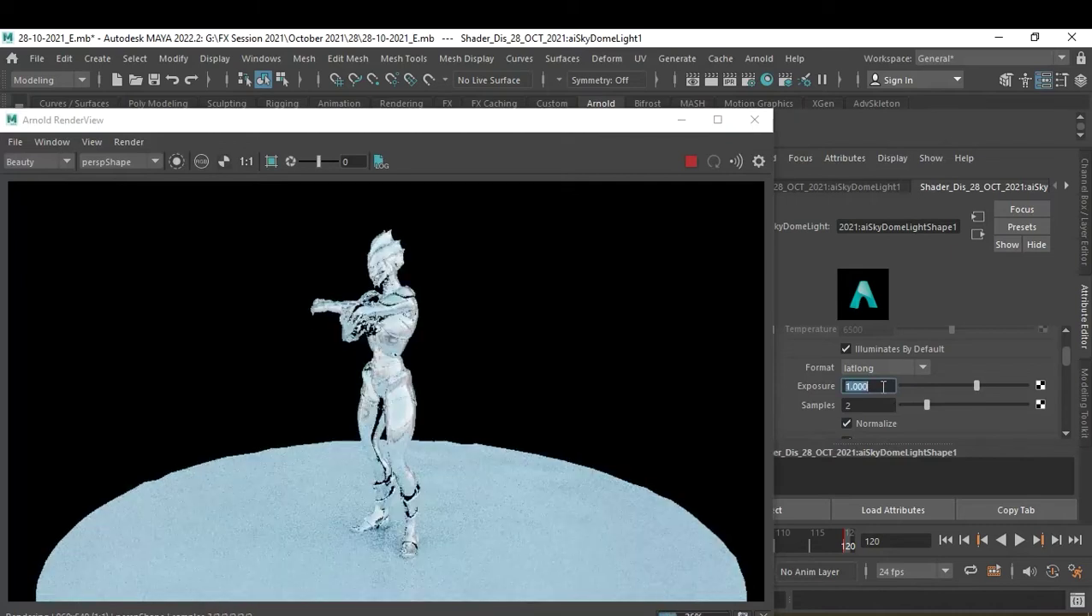
type("0")
key("Return")
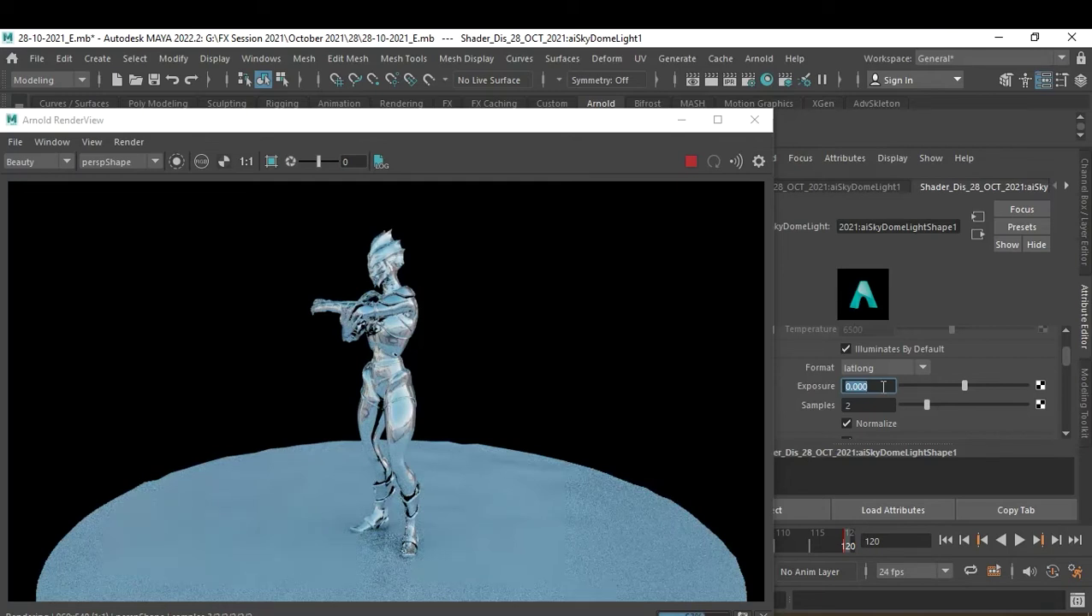
scroll(984, 416, "down", 2)
scroll(985, 416, "down", 2)
scroll(985, 416, "down", 2)
scroll(988, 422, "down", 2)
scroll(988, 422, "down", 2)
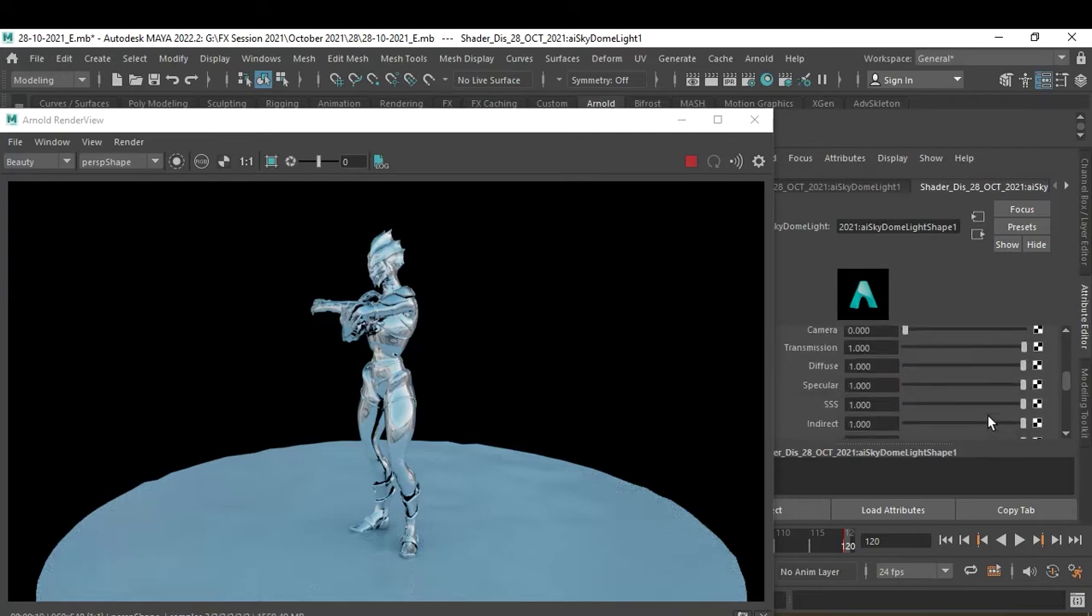
scroll(988, 422, "down", 2)
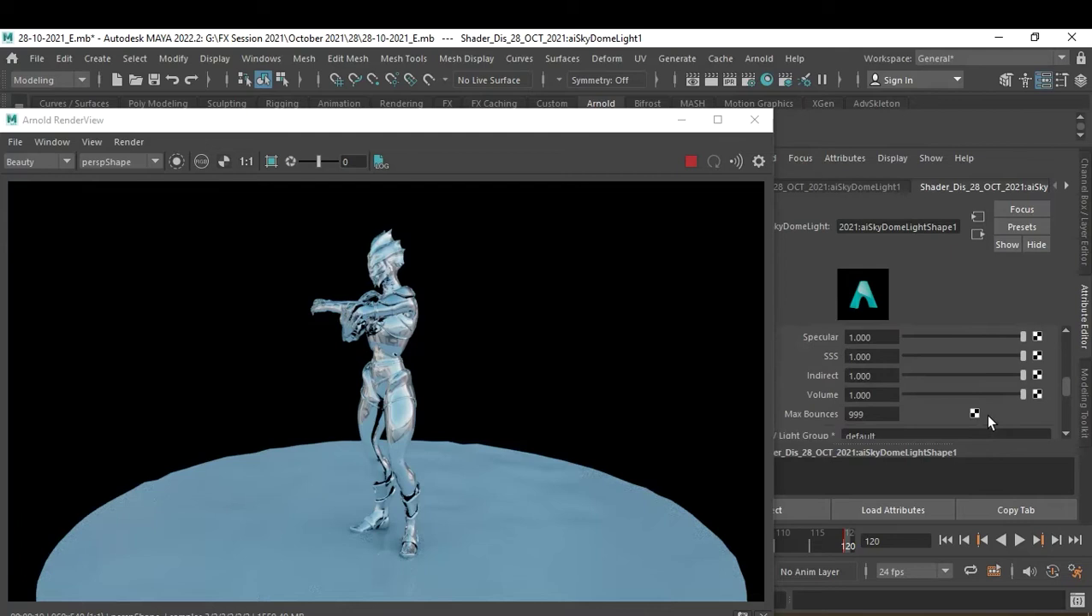
scroll(989, 420, "up", 2)
scroll(988, 423, "down", 2)
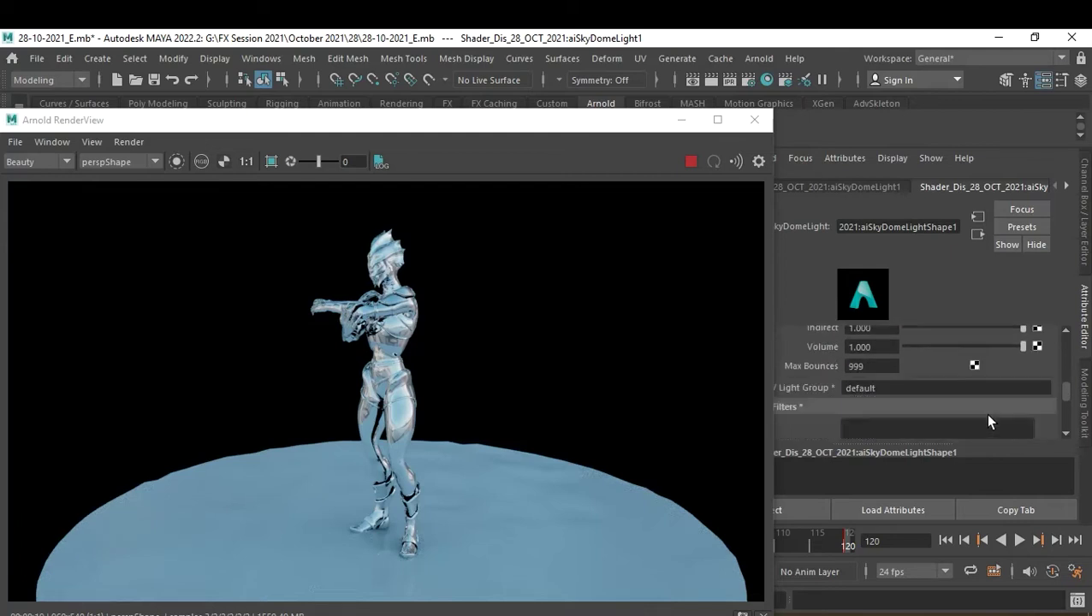
scroll(988, 421, "up", 2)
scroll(980, 428, "up", 2)
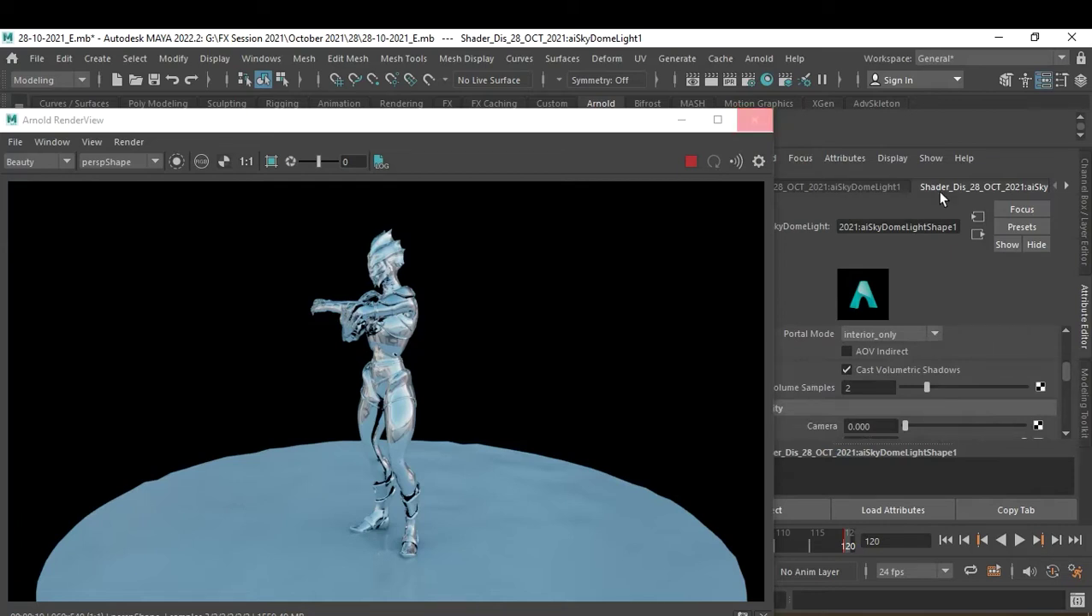
left_click(895, 387)
type("1")
key("Return")
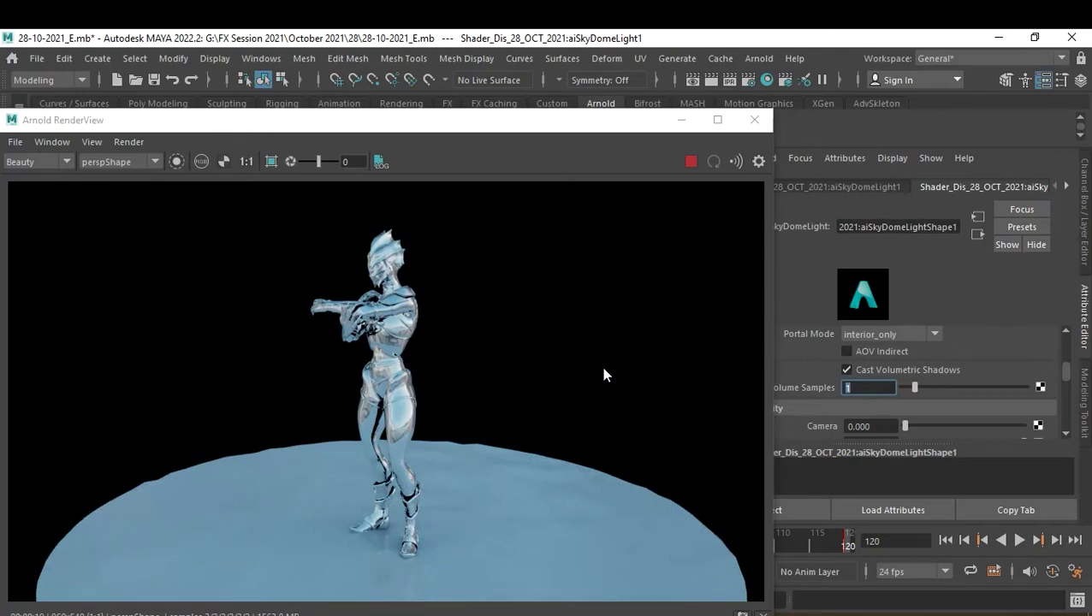
type("2")
key("Return")
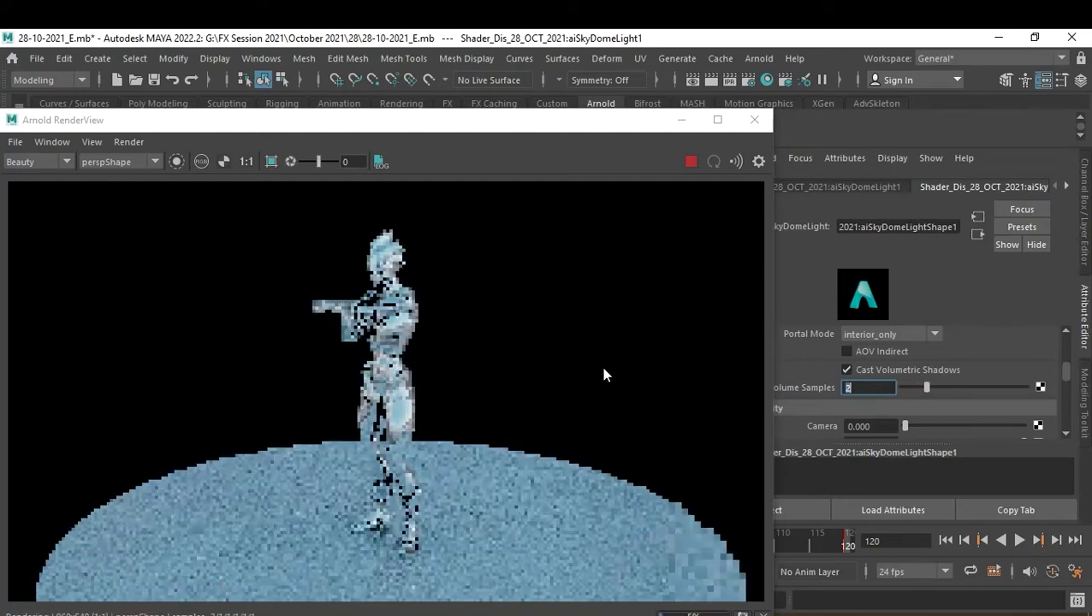
left_click(758, 120)
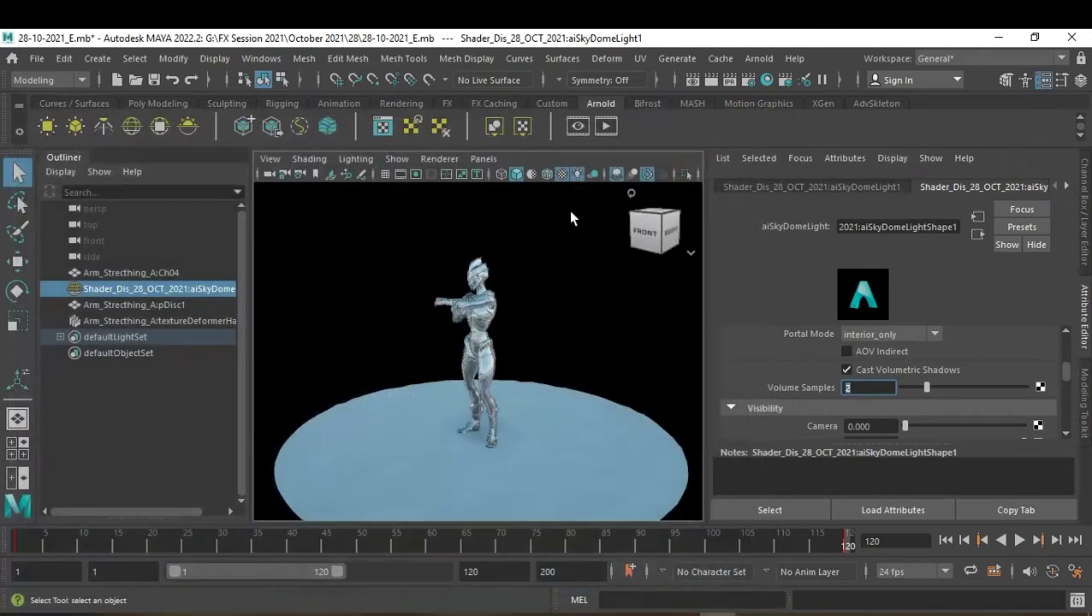
Change polyDisc1's Radius from 200 to 100 in the Channel Box, then deselect the disc.
left_click(575, 409)
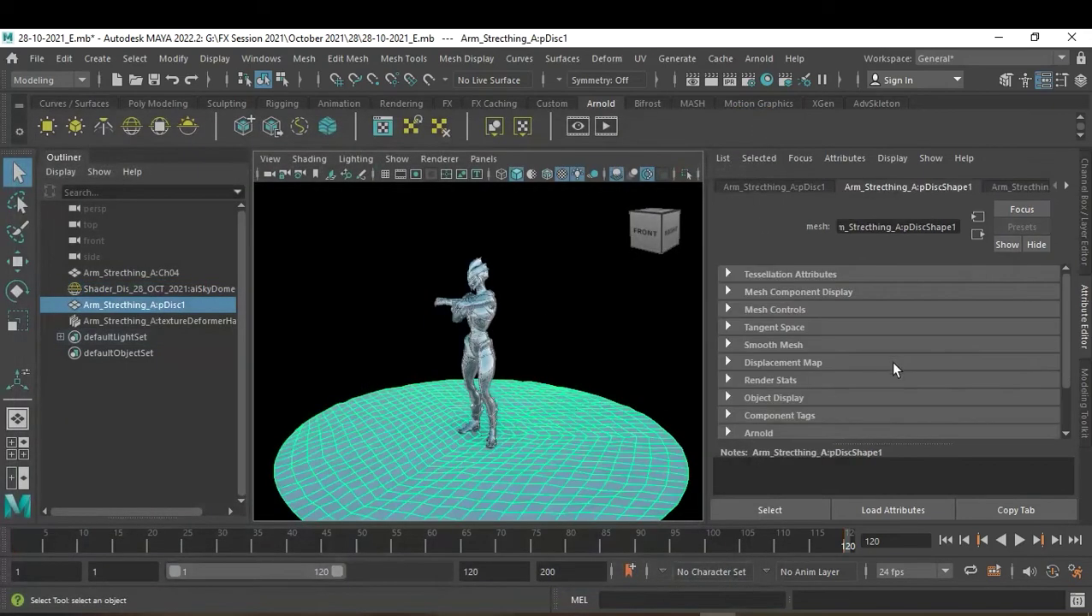
scroll(920, 308, "down", 3)
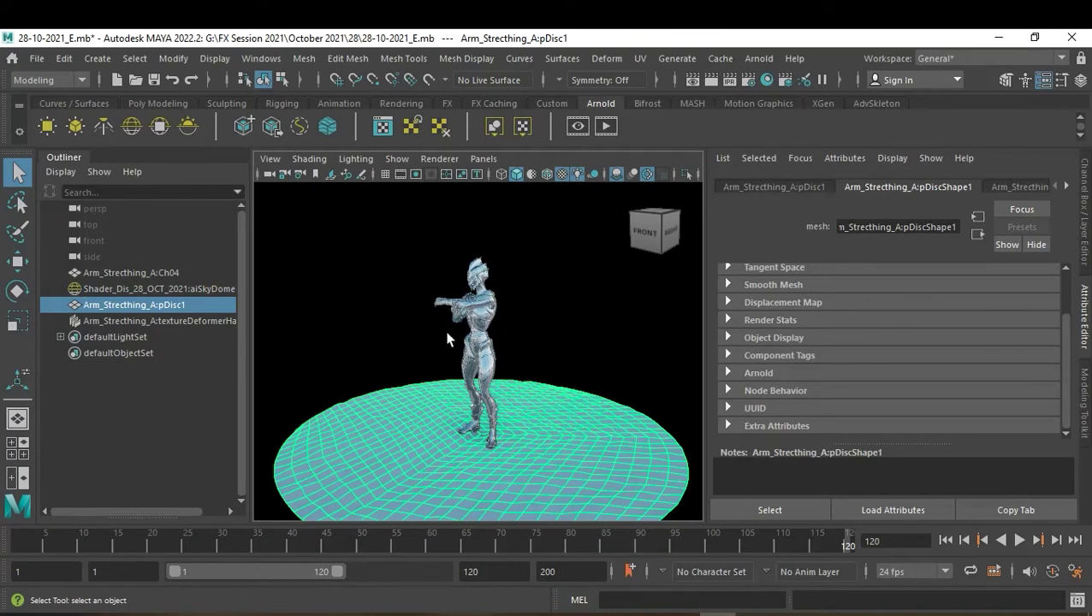
key("ctrl+a")
scroll(960, 332, "down", 2)
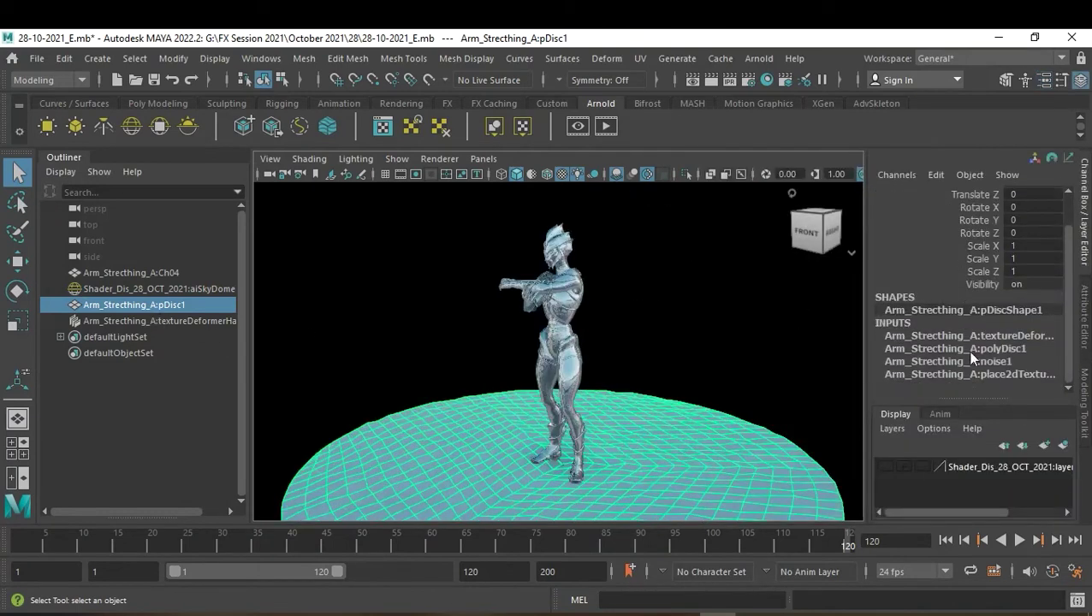
left_click(976, 349)
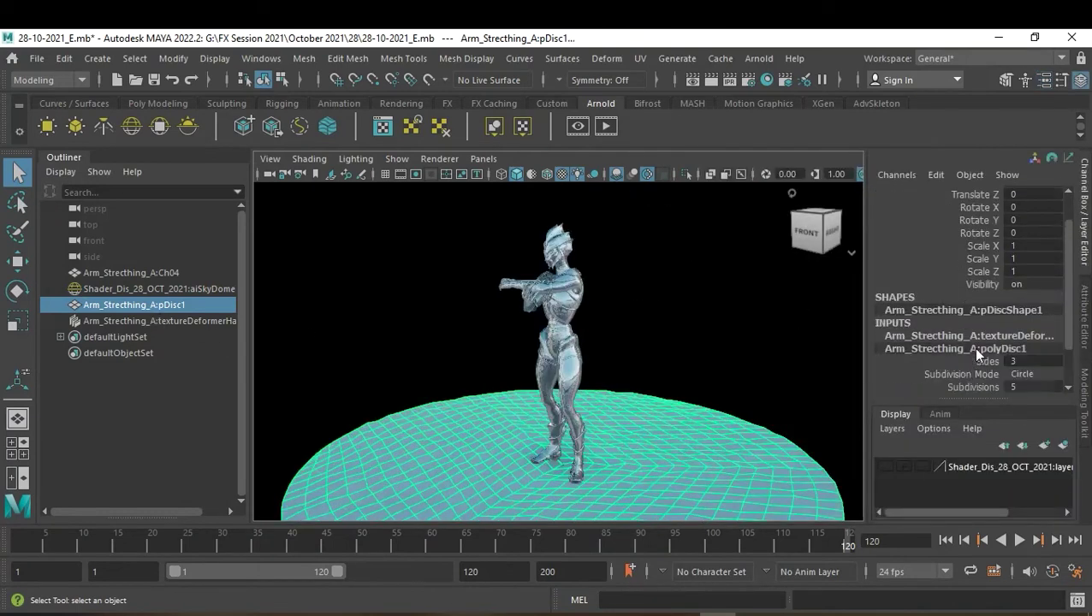
scroll(1041, 387, "down", 1)
double_click(1038, 363)
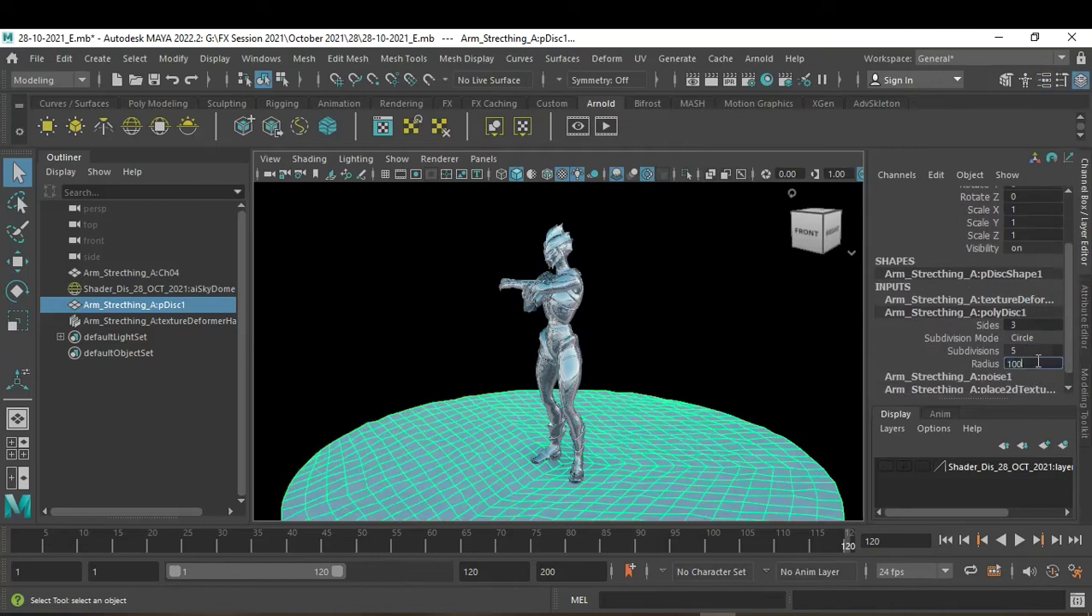
key("Return")
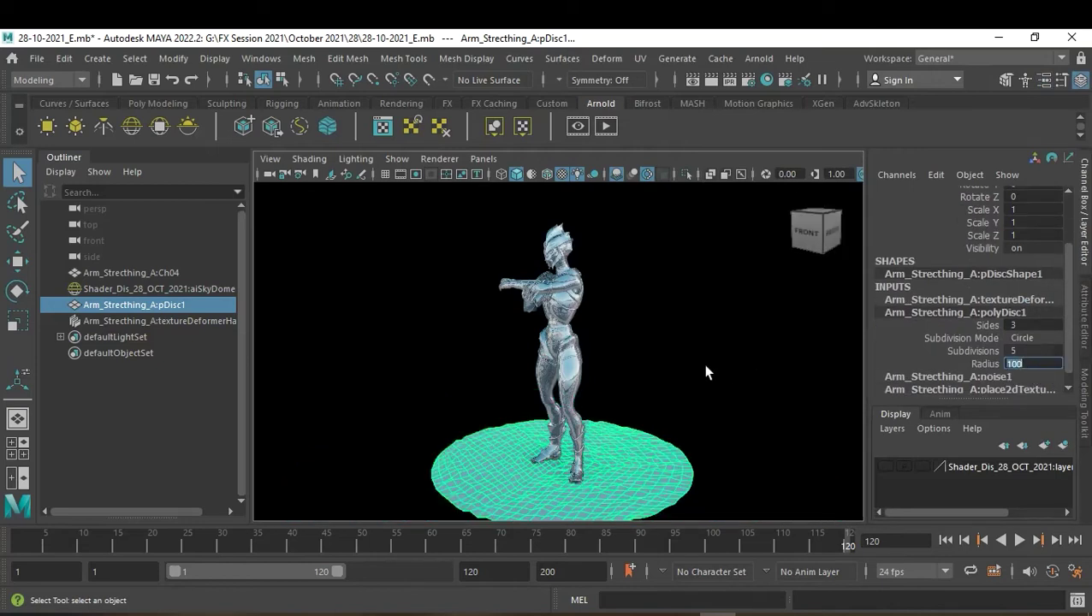
left_click(706, 371)
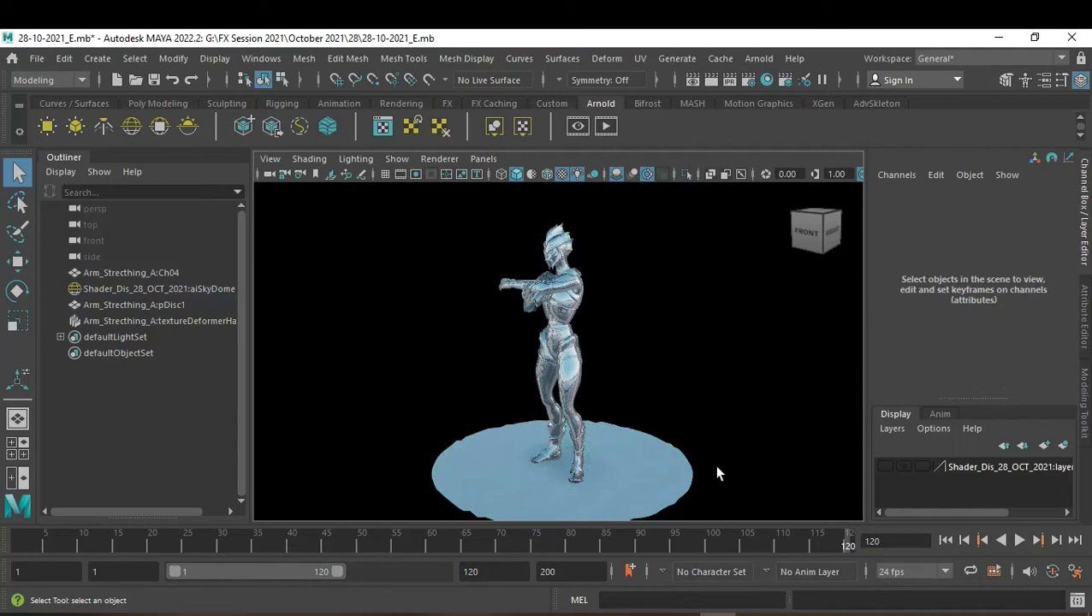
Open pDisc1's aiStandardSurface1 material and bring up the texture choices for Geometry Opacity.
left_click(487, 503)
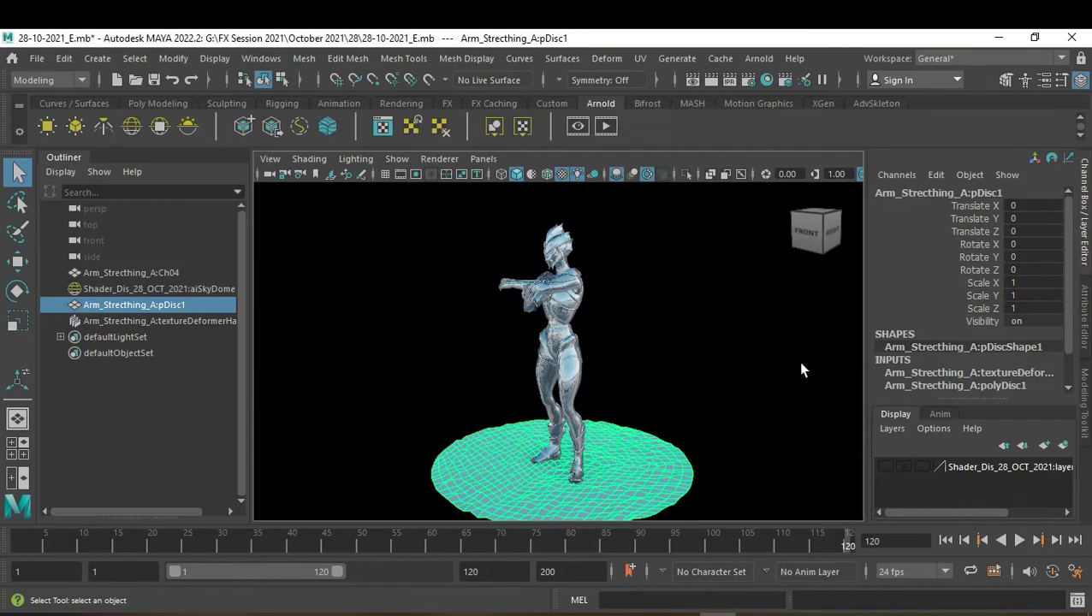
key("ctrl+a")
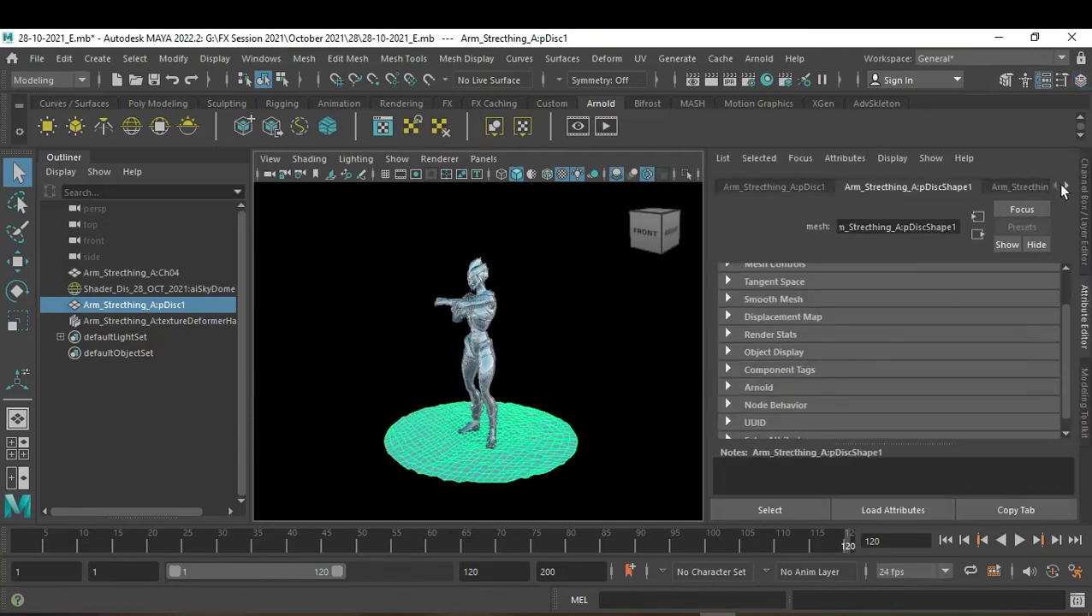
left_click(1066, 188)
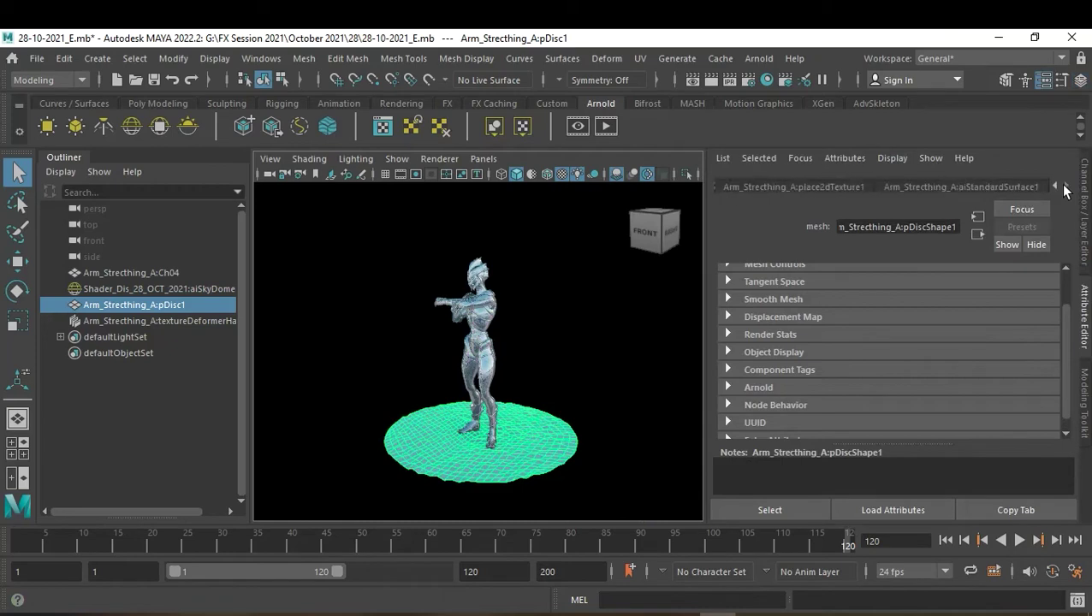
left_click(994, 188)
scroll(914, 396, "down", 1)
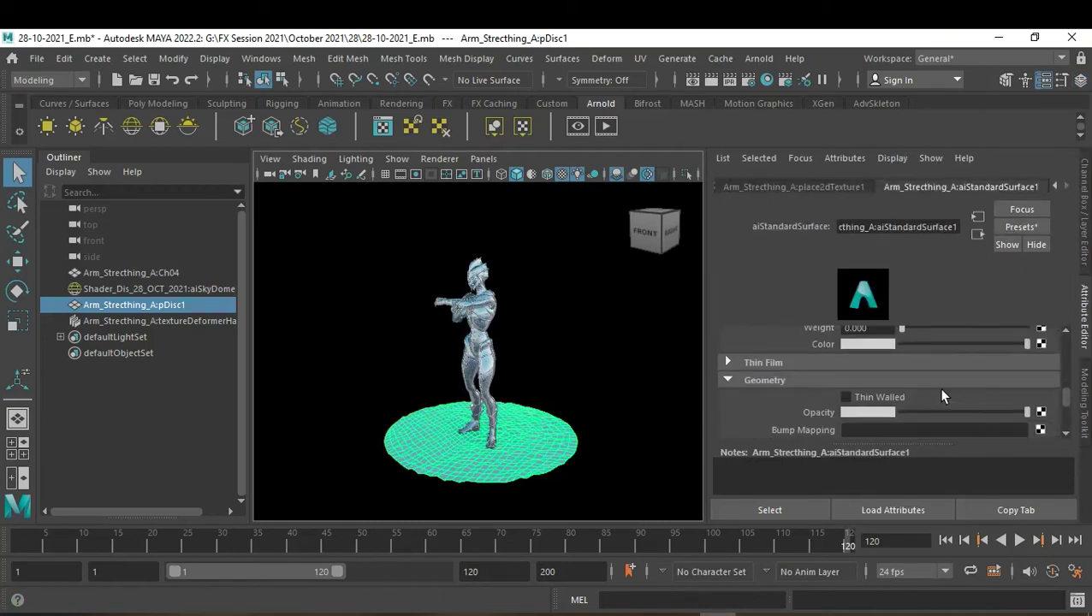
scroll(914, 394, "down", 1)
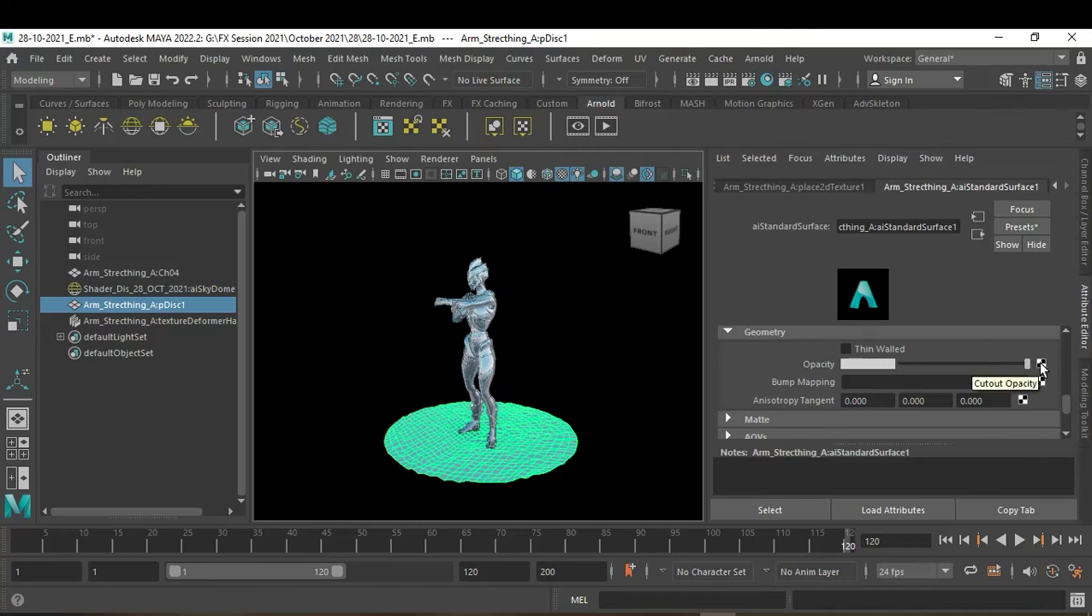
left_click(1041, 364)
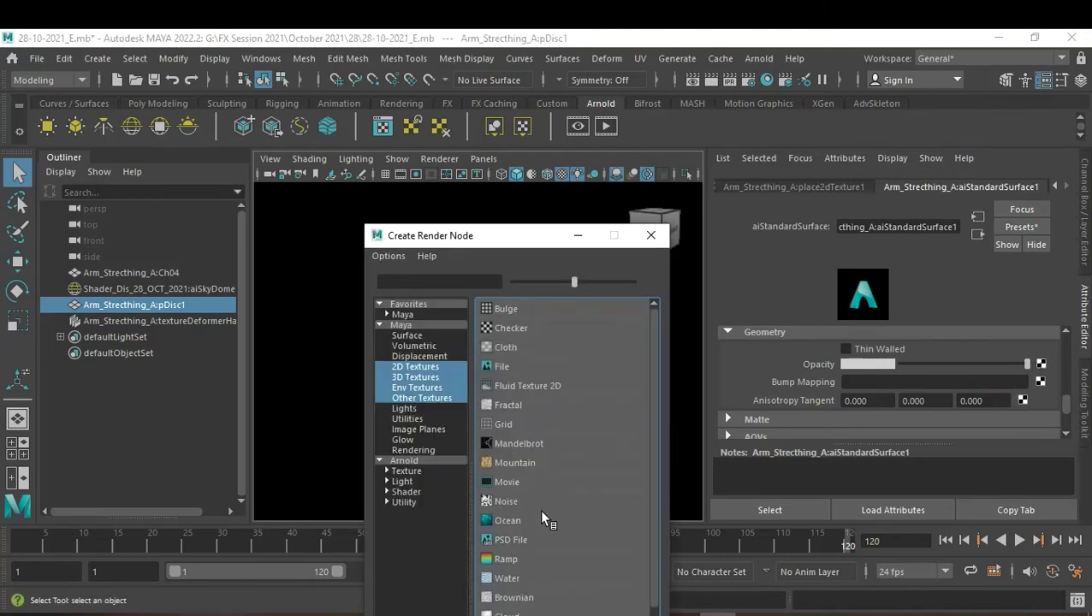
Connect a Ramp texture to the opacity and set its type to Circular Ramp.
left_click(518, 559)
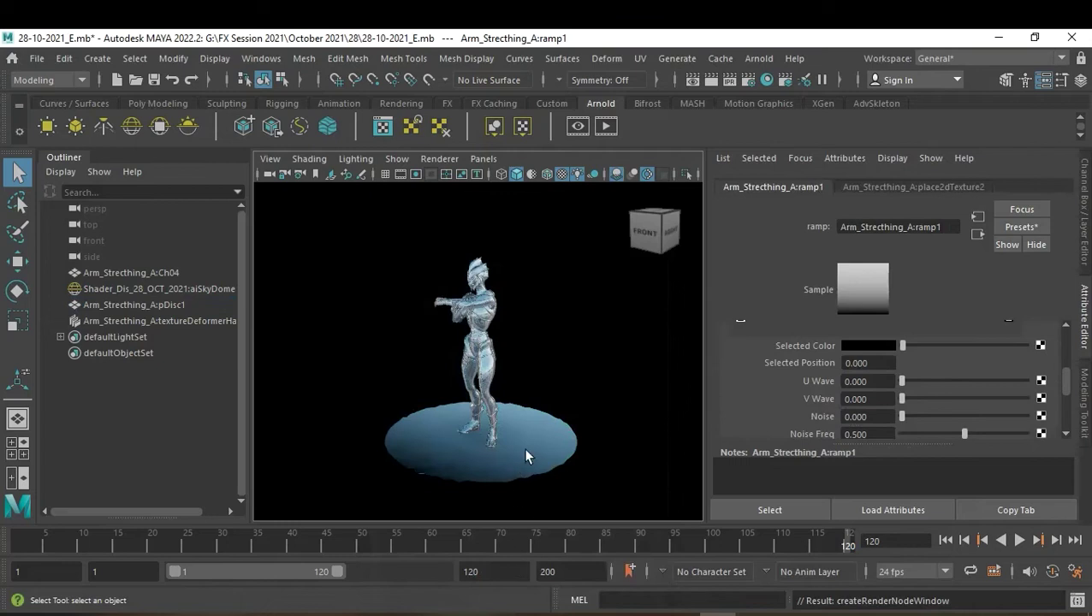
scroll(860, 415, "up", 3)
scroll(902, 415, "up", 3)
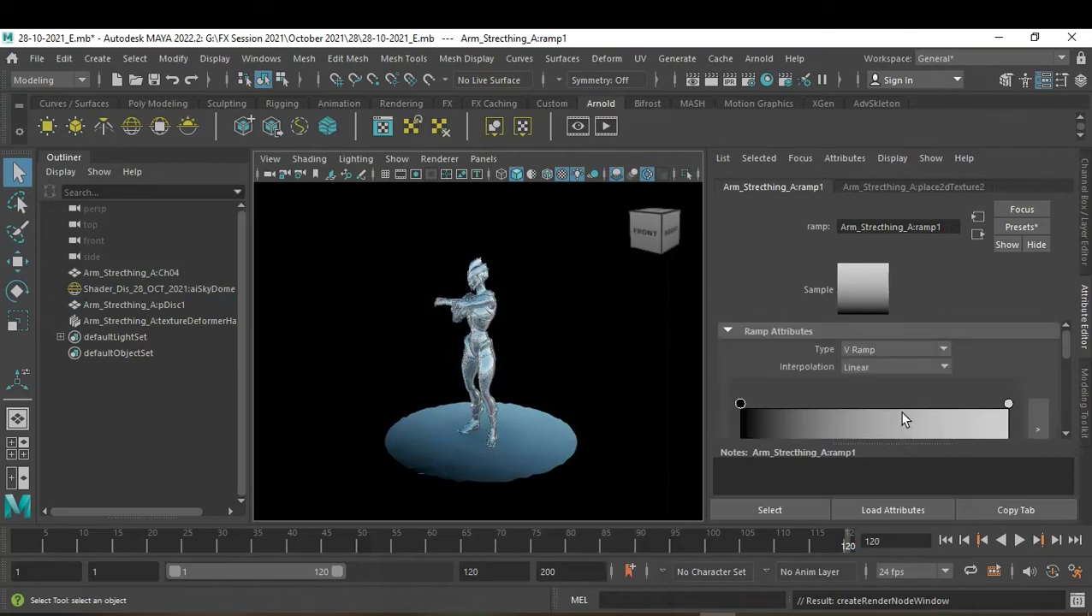
left_click(890, 351)
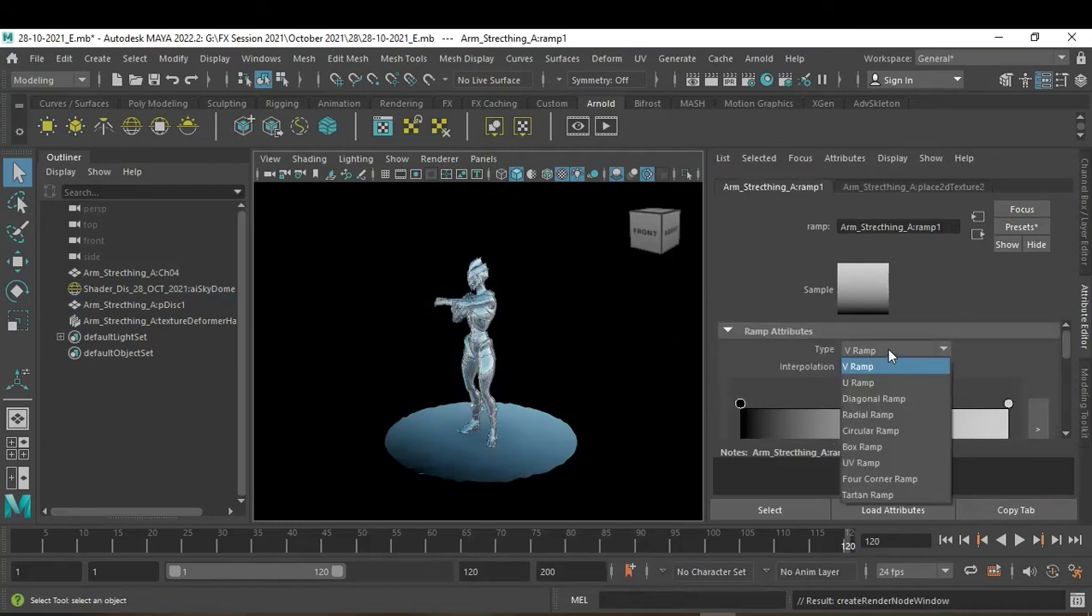
left_click(878, 415)
left_click(873, 357)
left_click(873, 379)
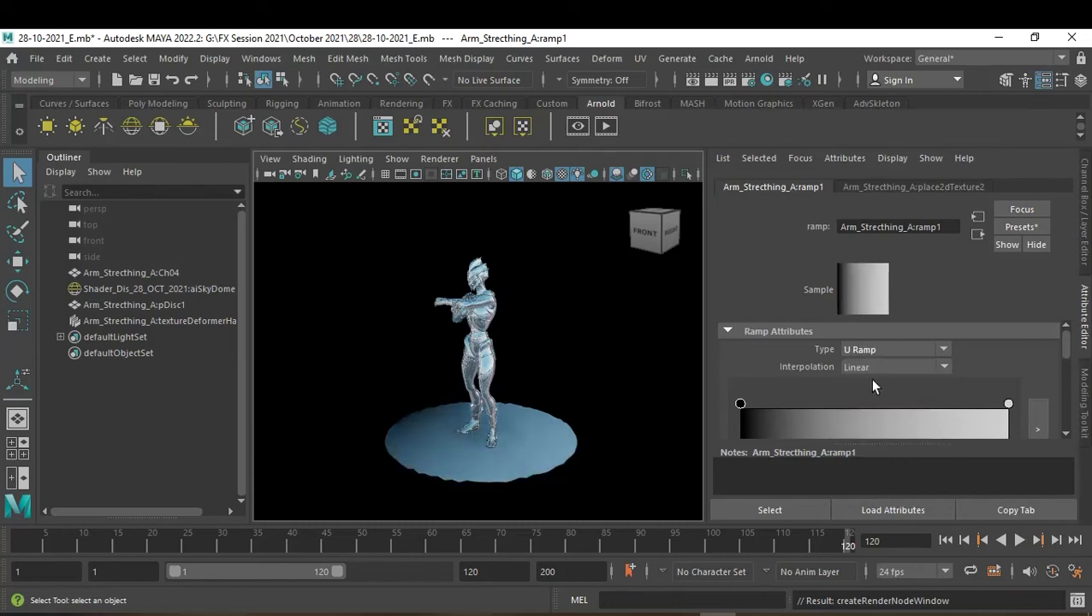
left_click(877, 356)
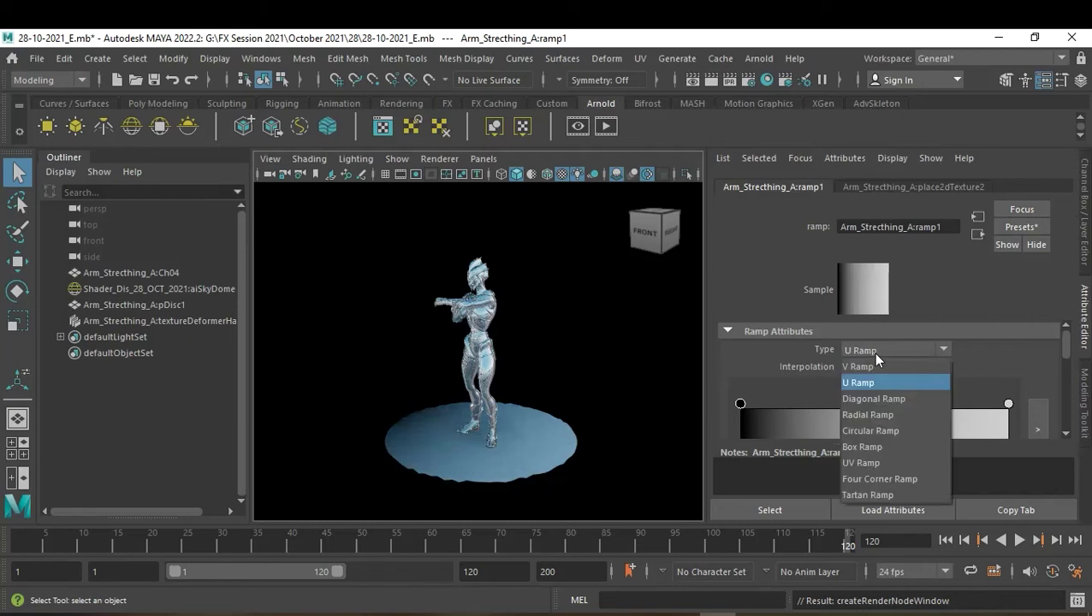
left_click(887, 463)
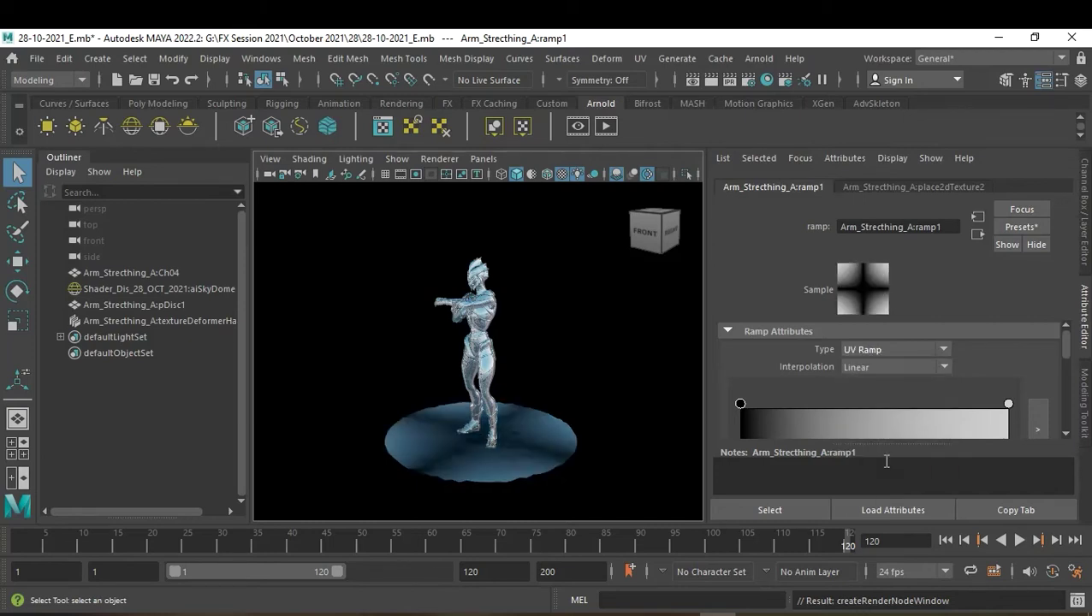
left_click(882, 352)
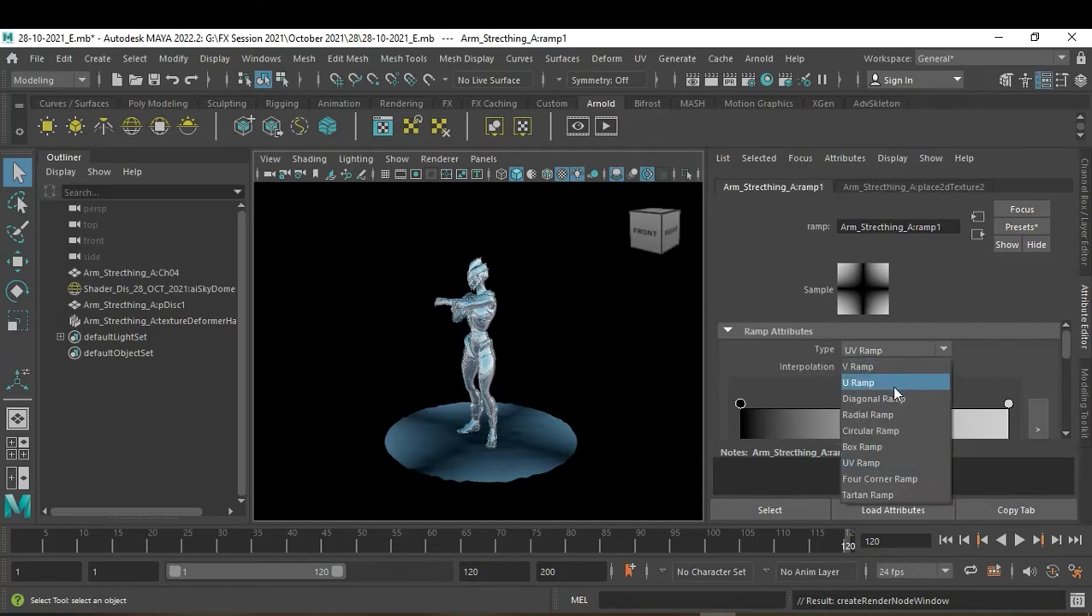
left_click(903, 431)
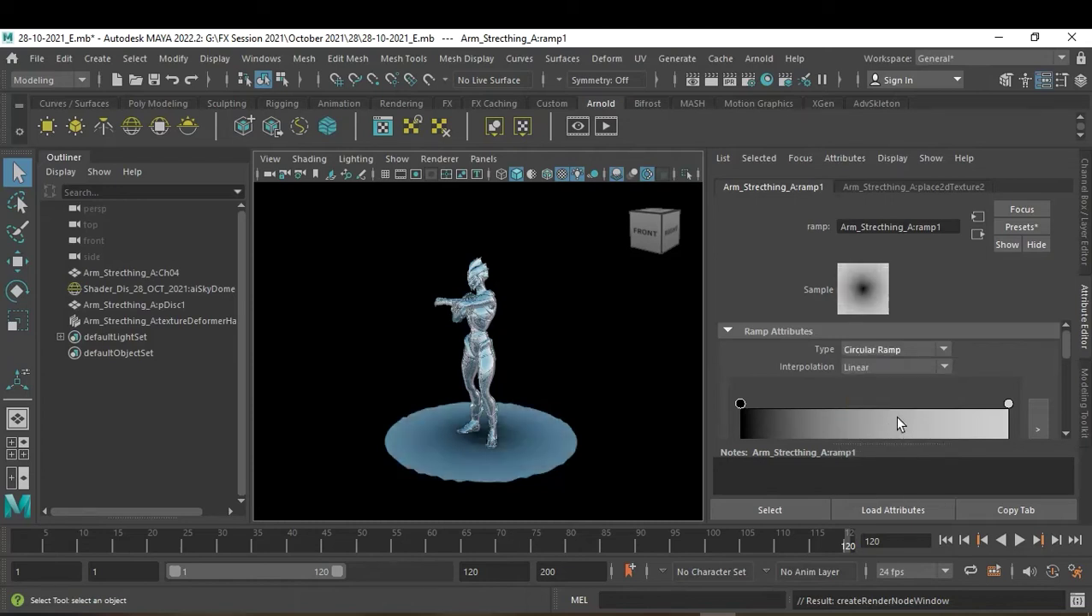
Rearrange the ramp's color stops so white sits in the centre, fading to black.
scroll(899, 420, "down", 2)
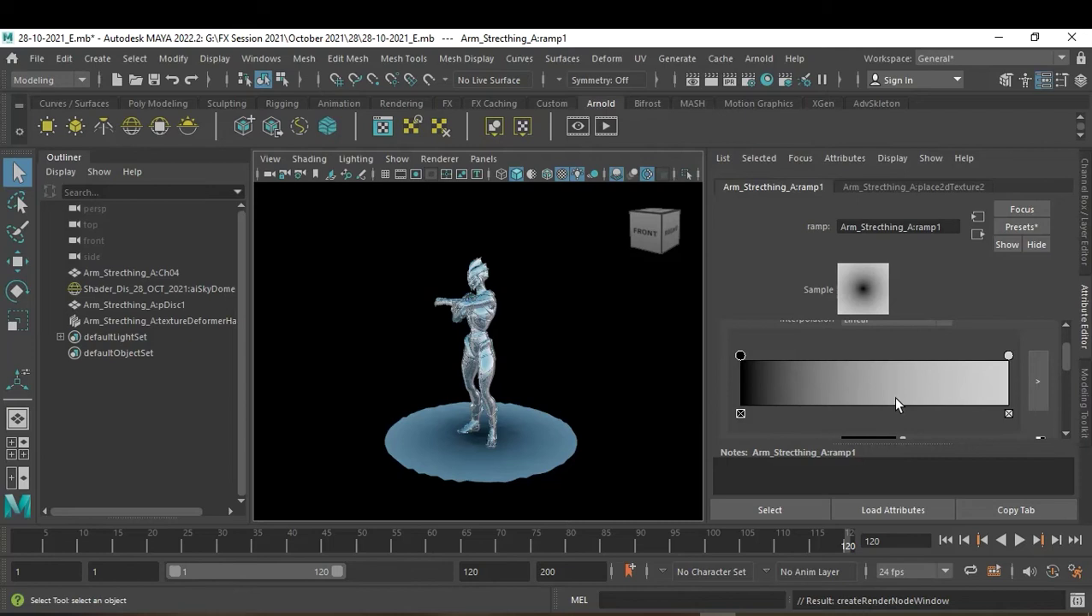
left_click_drag(741, 355, 851, 356)
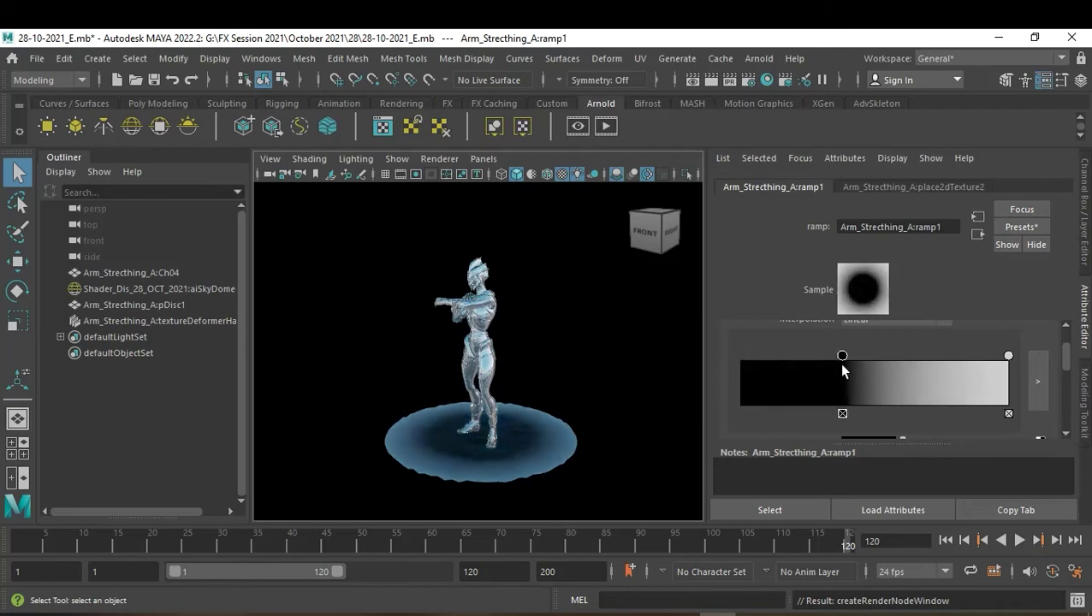
mouse_move(1009, 355)
left_mouse_down()
mouse_move(815, 355)
mouse_move(903, 355)
mouse_move(904, 370)
left_mouse_up()
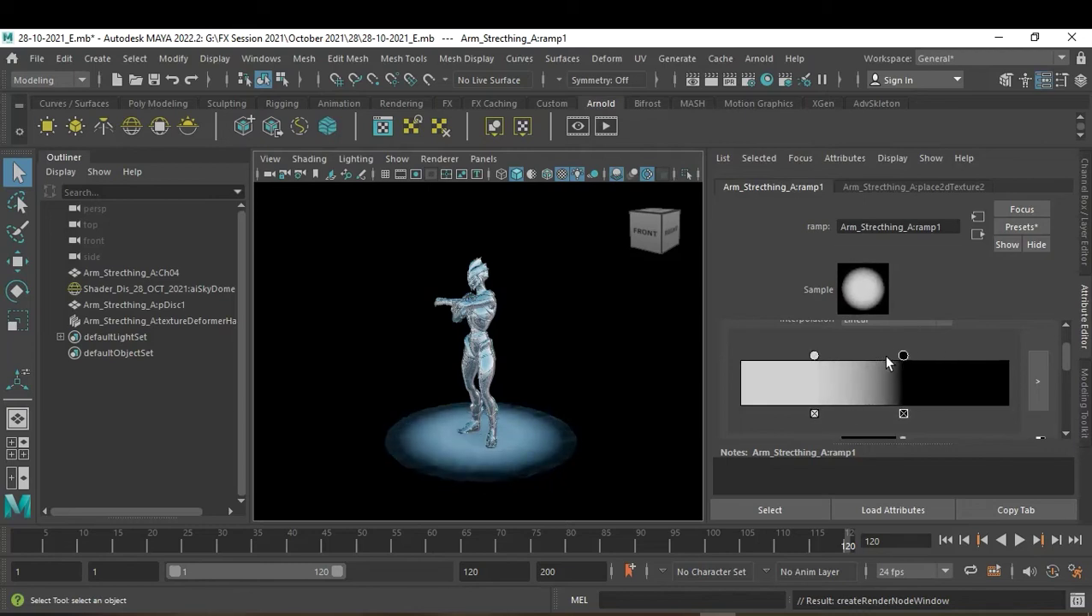
mouse_move(903, 363)
left_mouse_down()
mouse_move(926, 363)
mouse_move(916, 363)
left_mouse_up()
left_click_drag(814, 360, 819, 359)
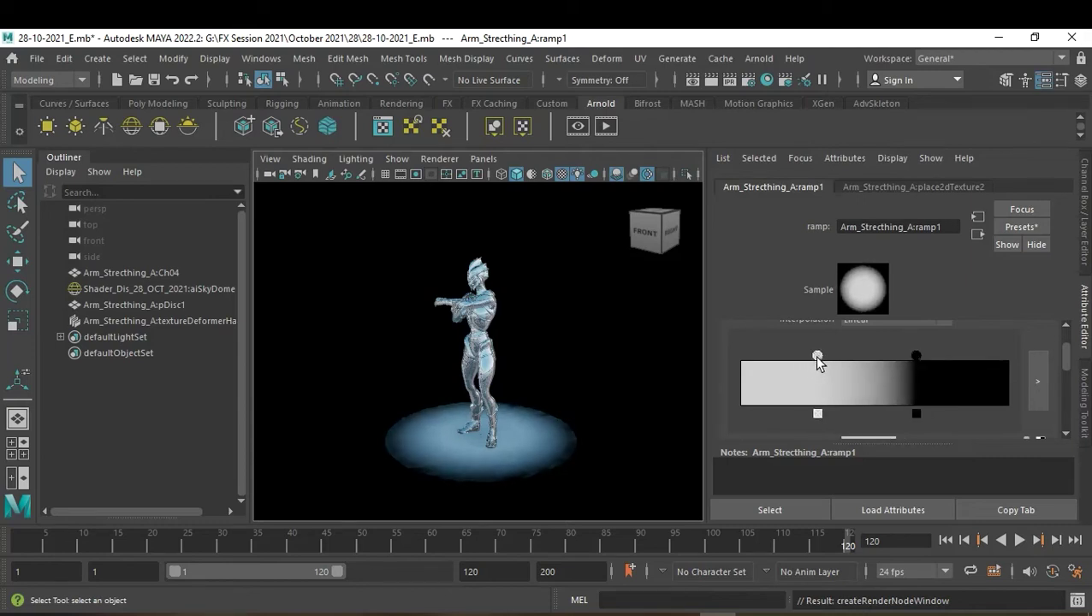
Render the viewport with Arnold, then close the floating Arnold Viewport window.
left_click(439, 159)
left_click(452, 204)
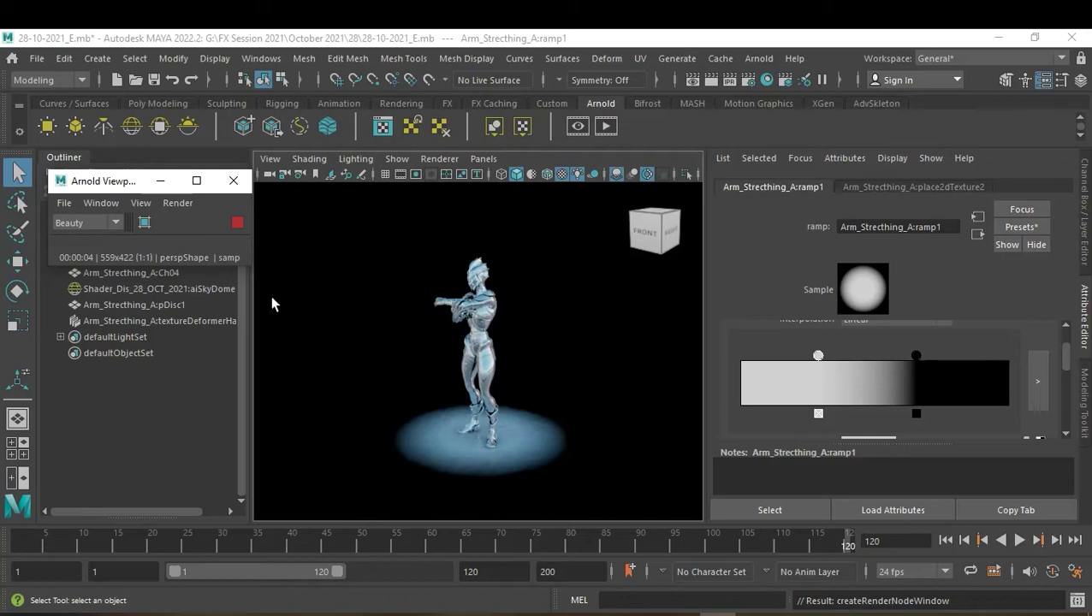
left_click(247, 183)
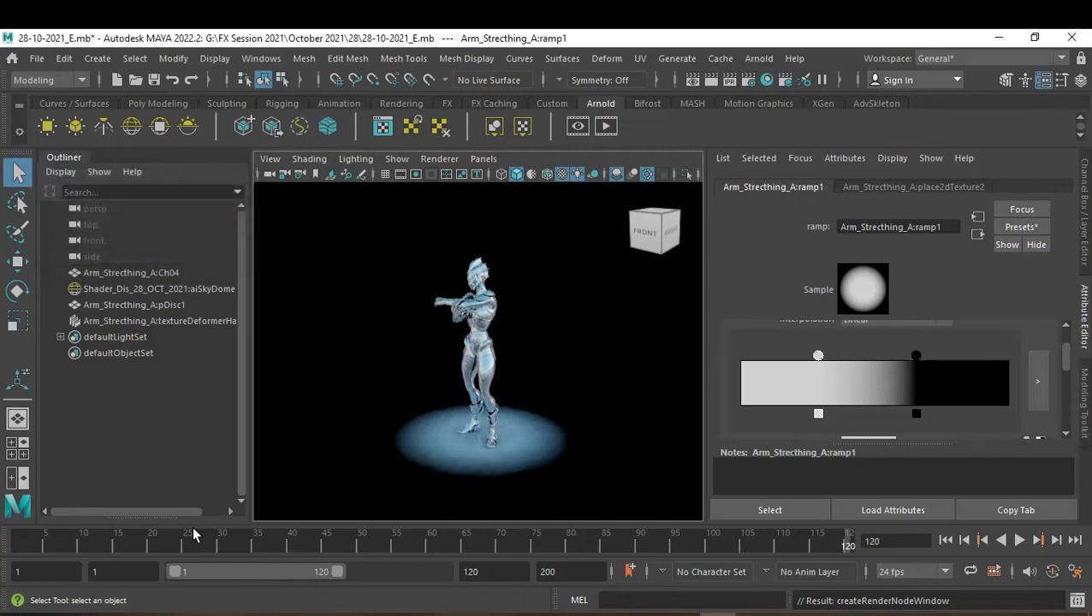
Play the animation and inspect the particles and flames at frames 19, 34 and 51.
left_click(145, 534)
key("alt+v")
left_click(151, 535)
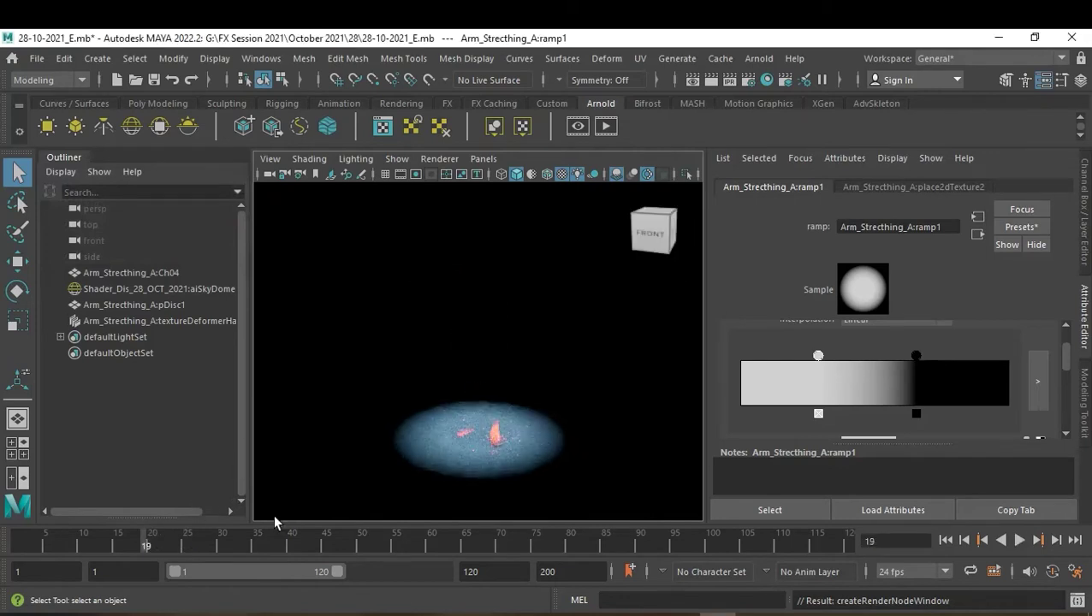
left_click(248, 546)
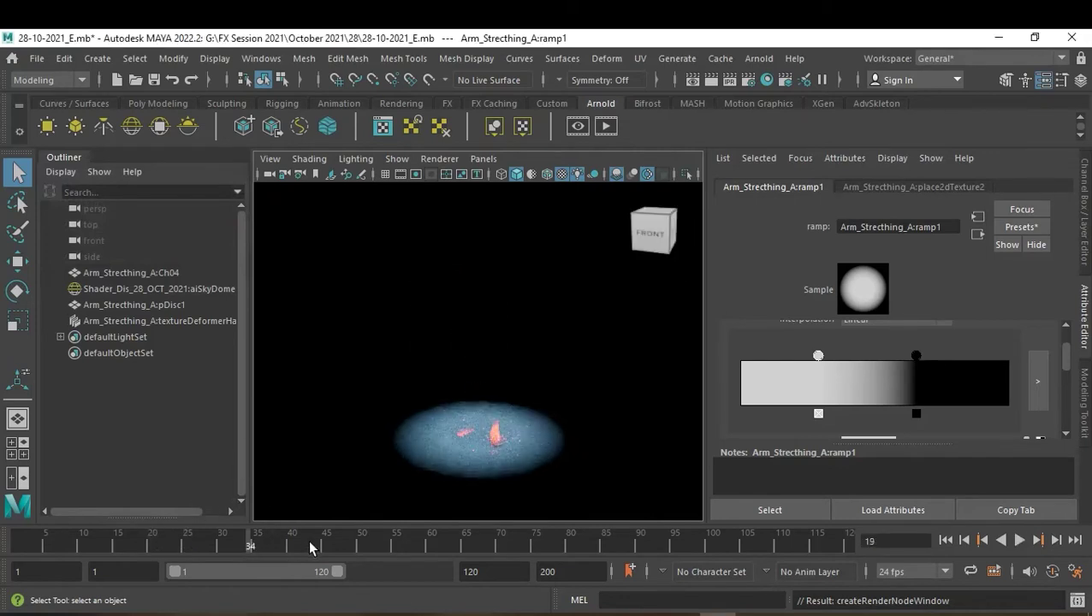
left_click(368, 541)
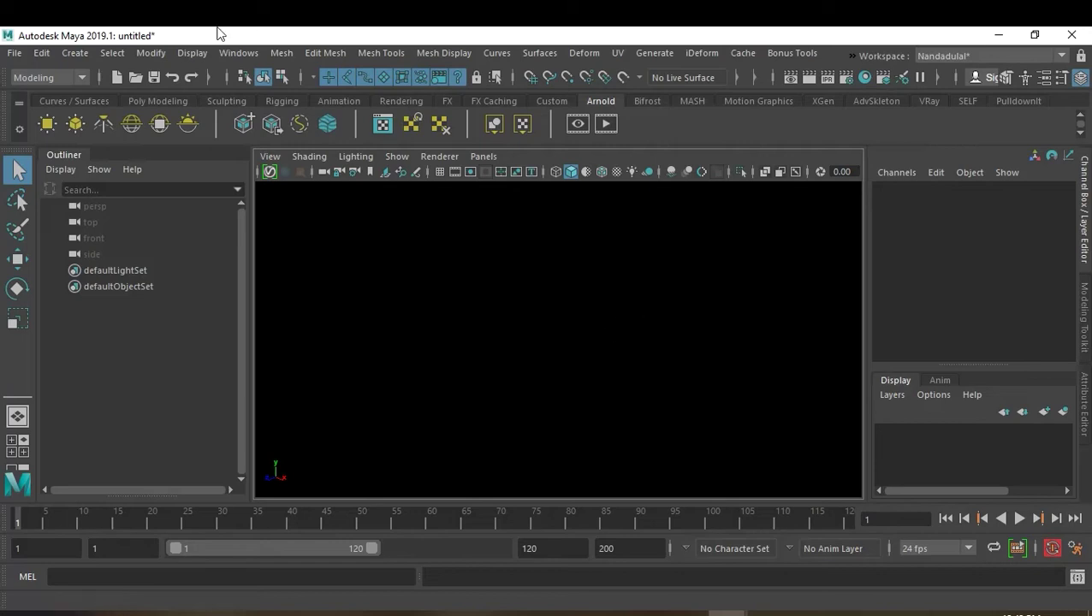
Open 29-10-21_B.mb without saving the current scene and rewind to frame 1.
left_click(15, 53)
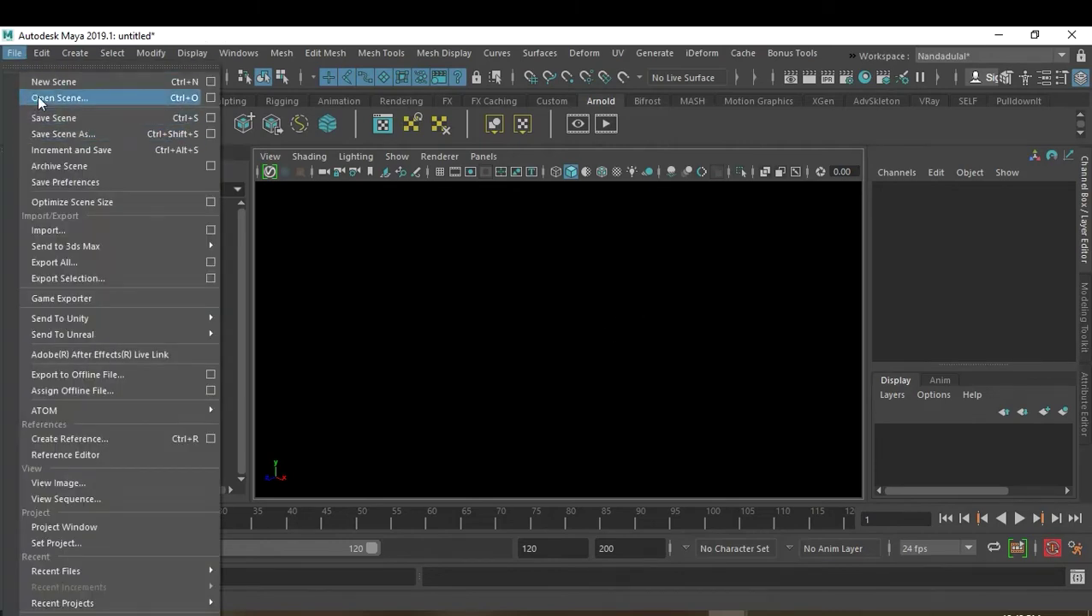
left_click(58, 98)
double_click(207, 179)
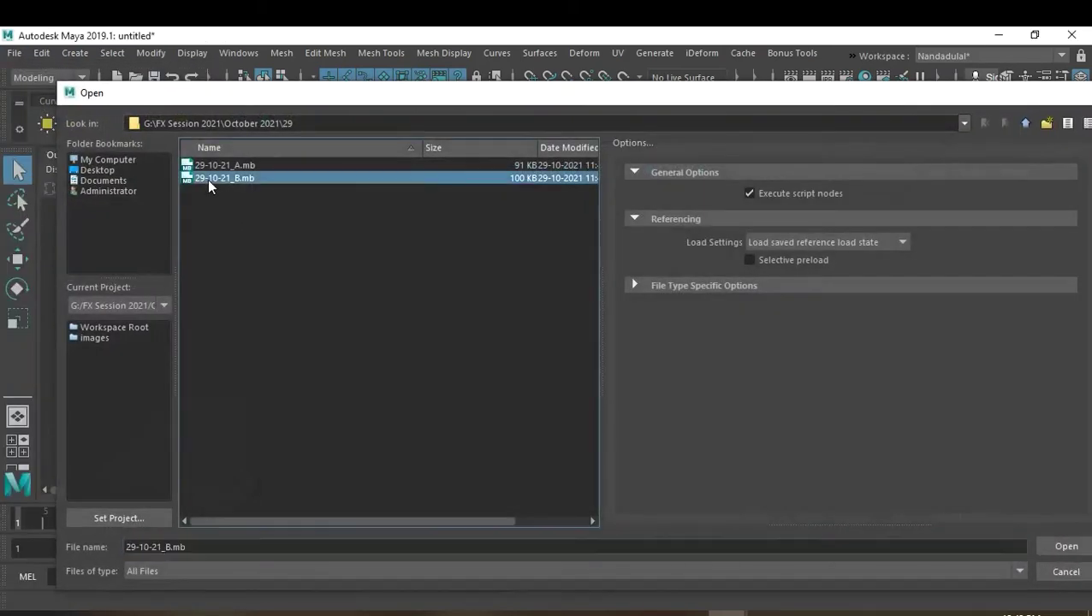
left_click(544, 337)
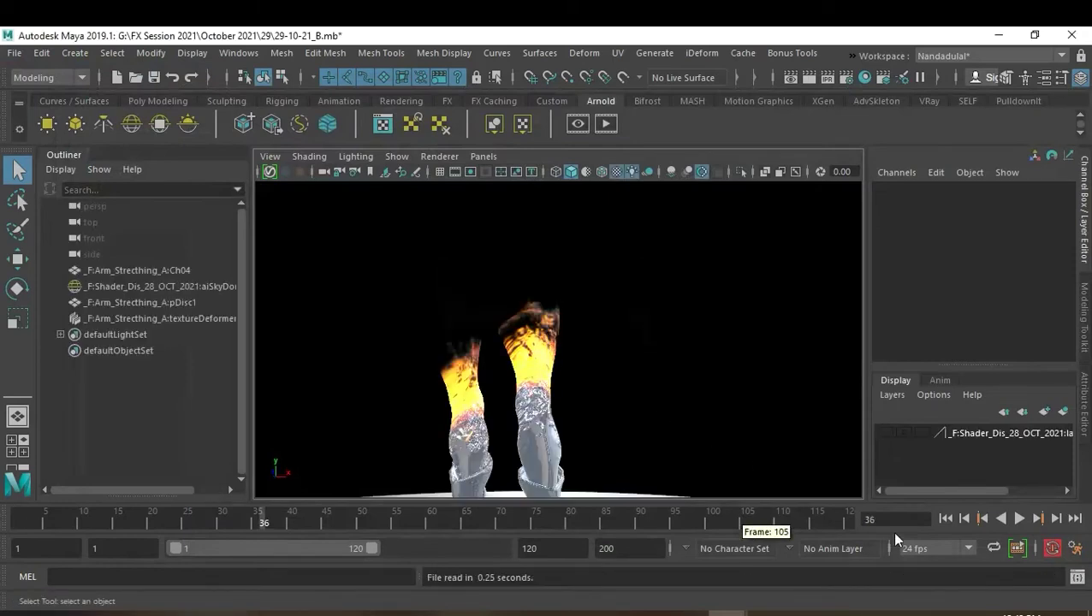
left_click(946, 519)
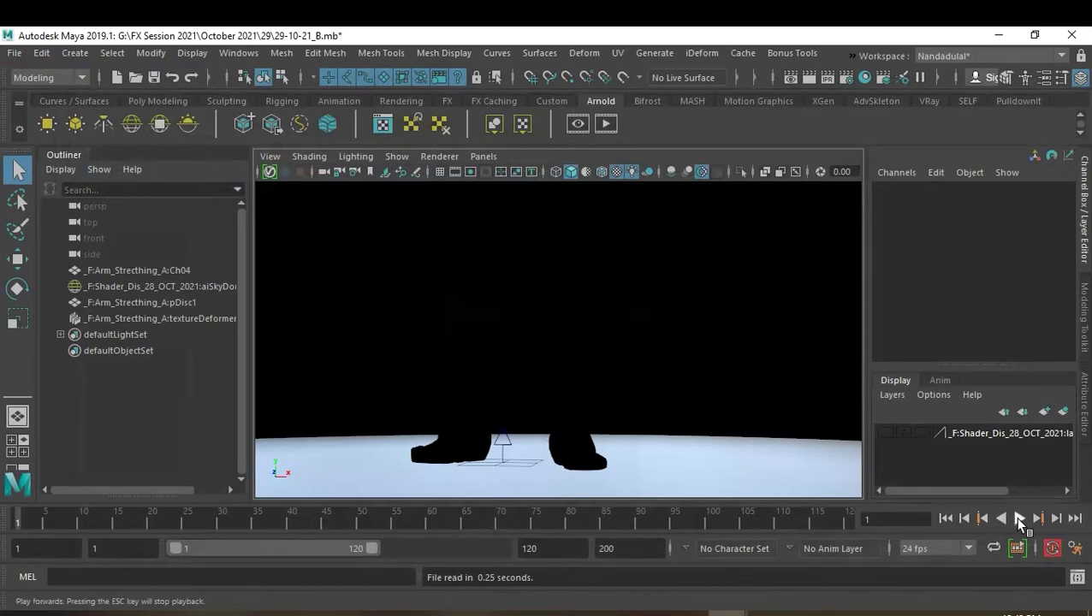
Play the animation from the start, stop at frame 120, and select the persp camera.
left_click(1019, 519)
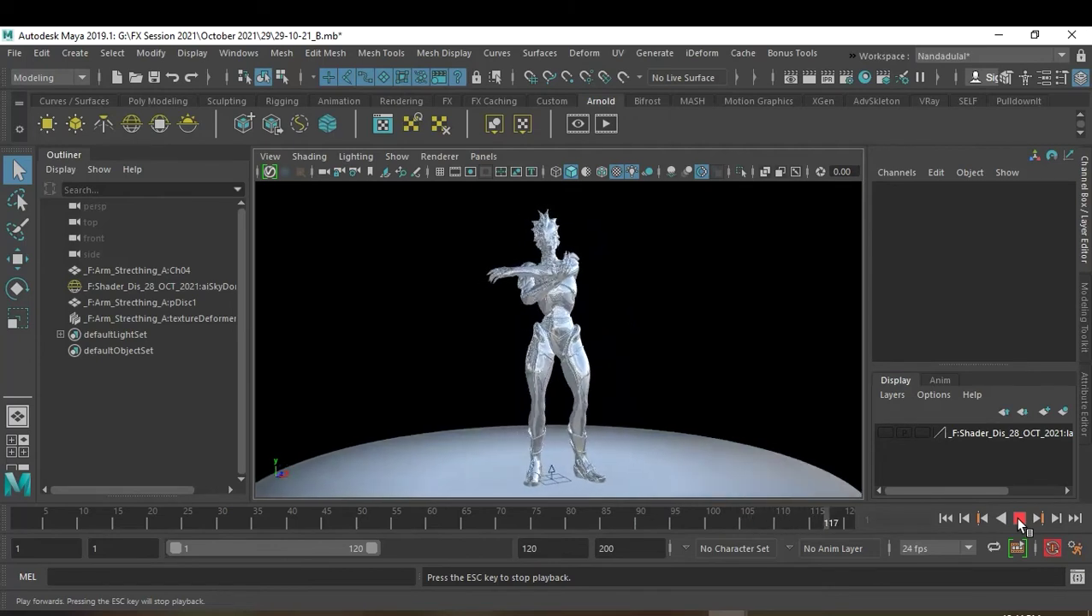
left_click(1019, 518)
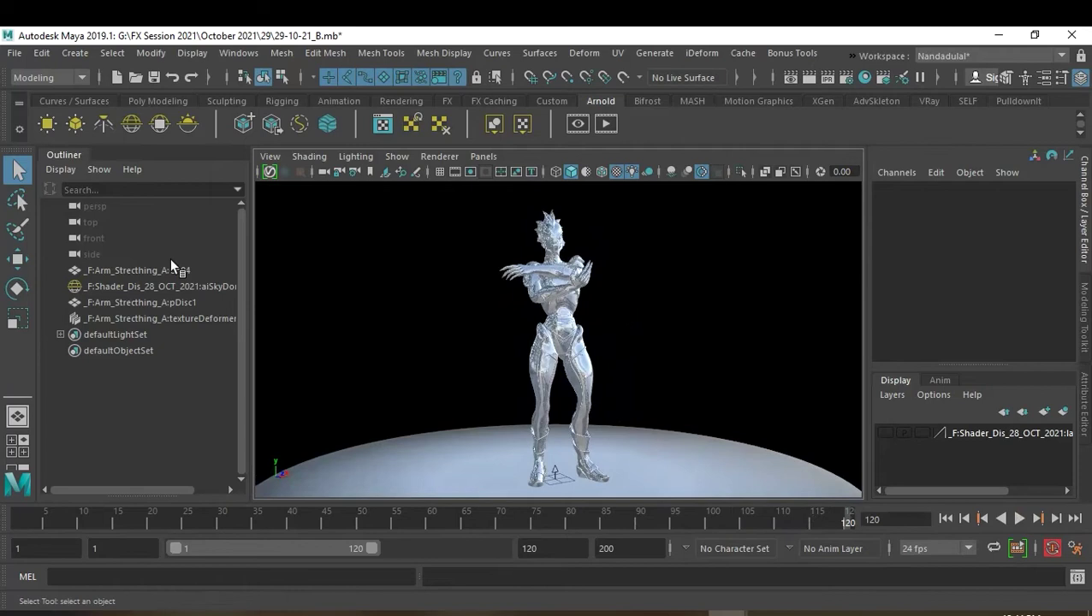
left_click(85, 206)
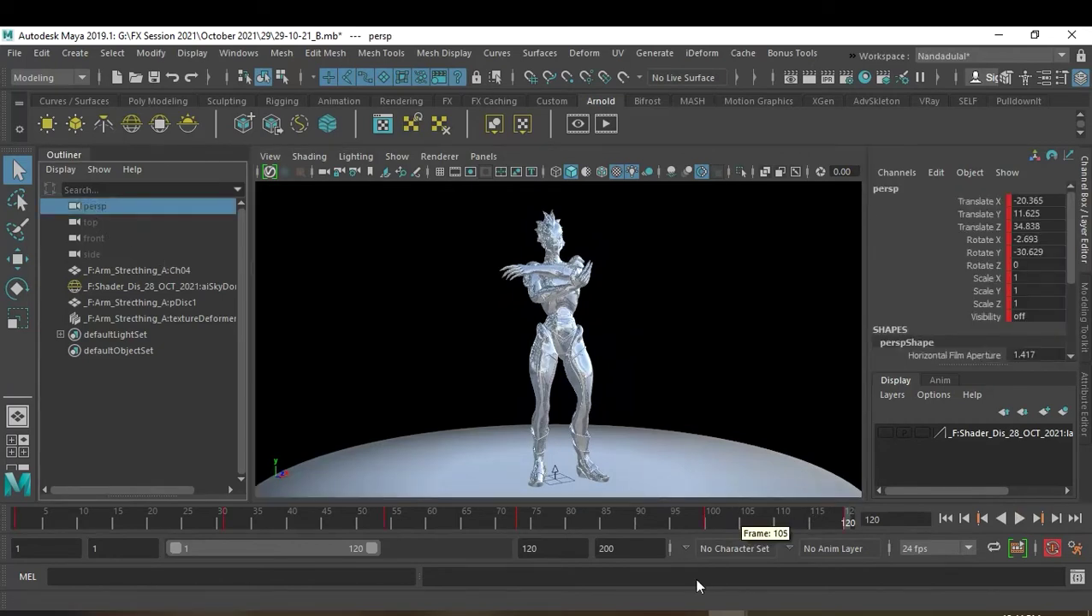
Cut the perspective camera's animation keys from the time slider and reframe the character.
right_click(852, 521)
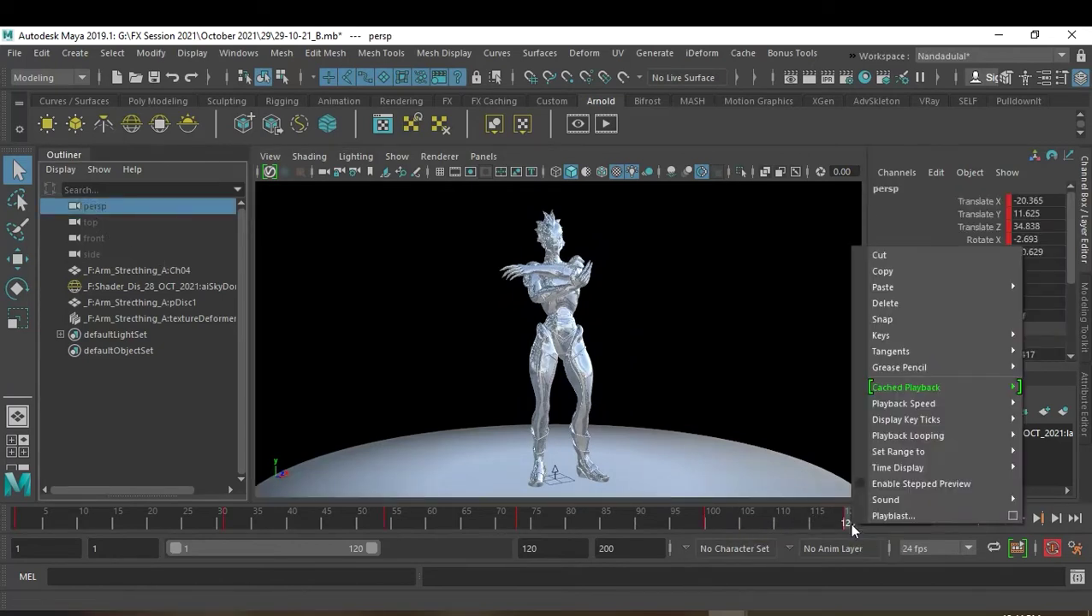
left_click(910, 265)
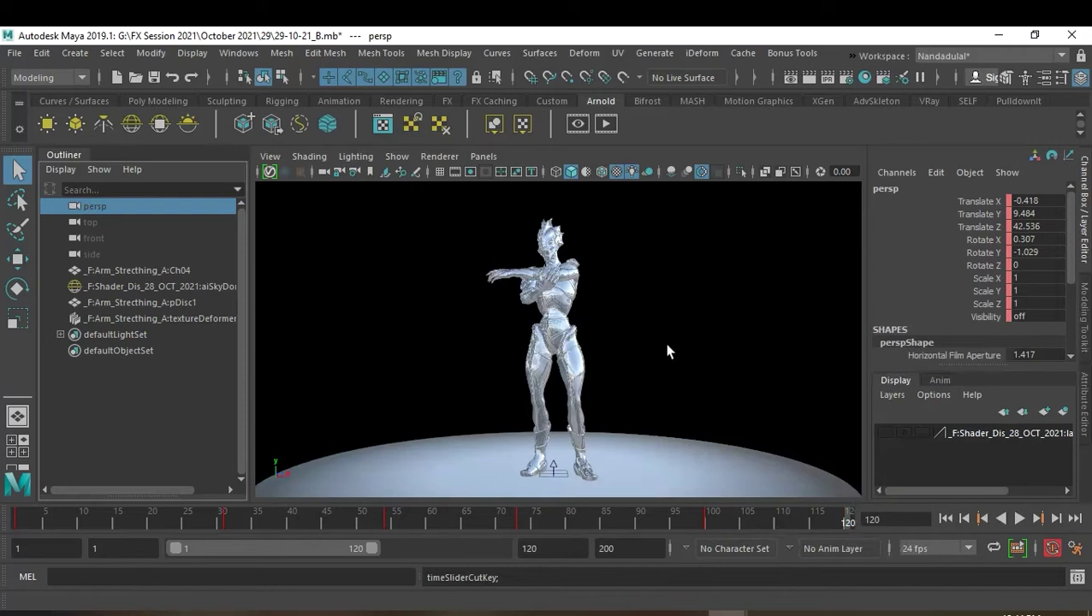
left_click_drag(669, 351, 701, 350, "alt")
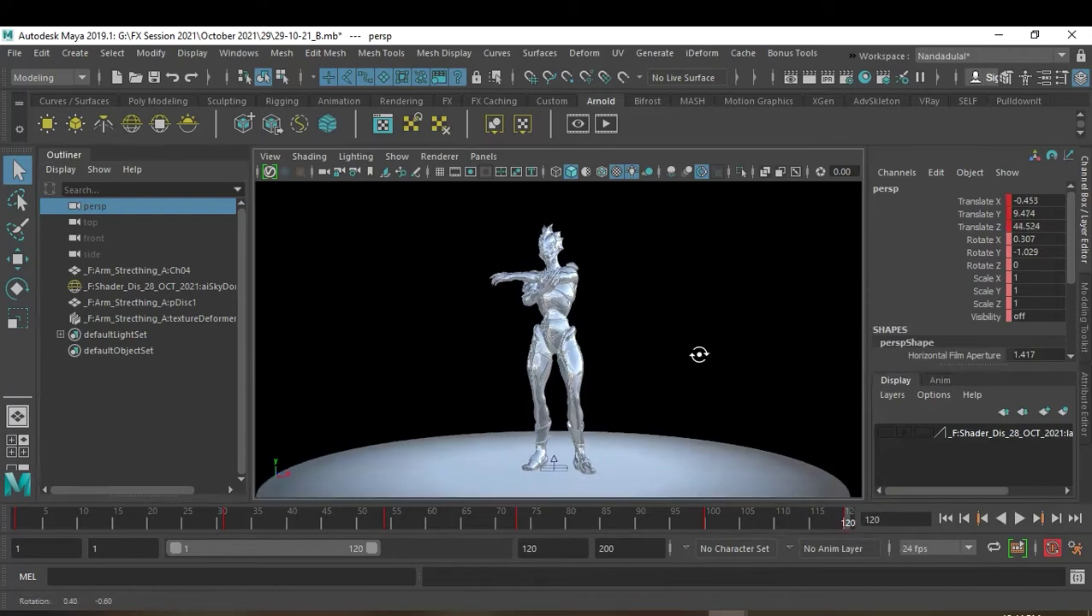
middle_click_drag(701, 350, 702, 356, "alt")
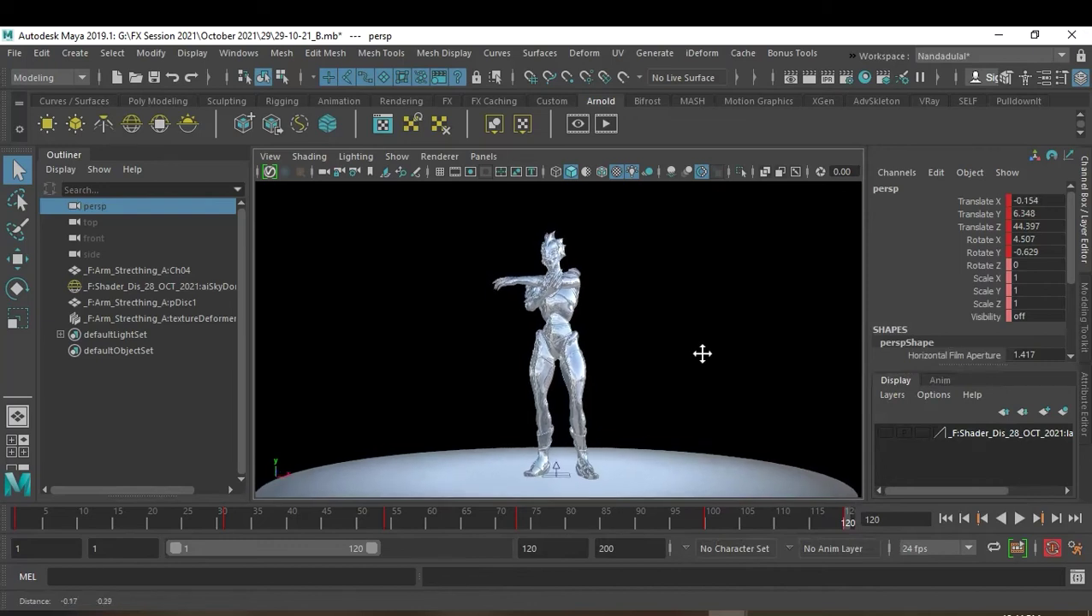
left_click_drag(702, 355, 703, 366, "alt")
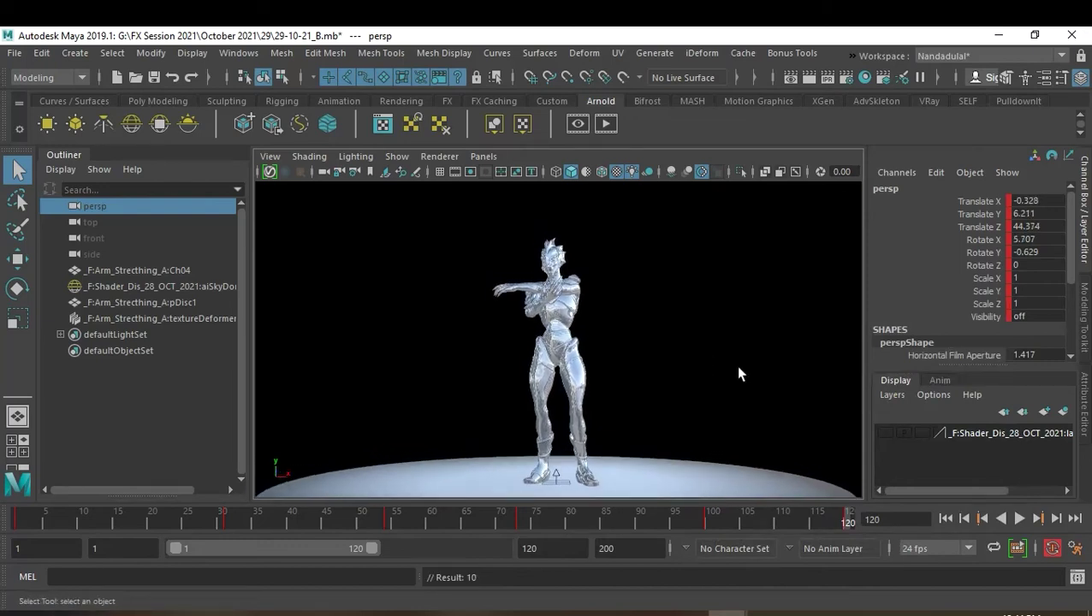
Save, then save a new version named 29-10-21_C.mb and deselect the camera.
key("ctrl+s")
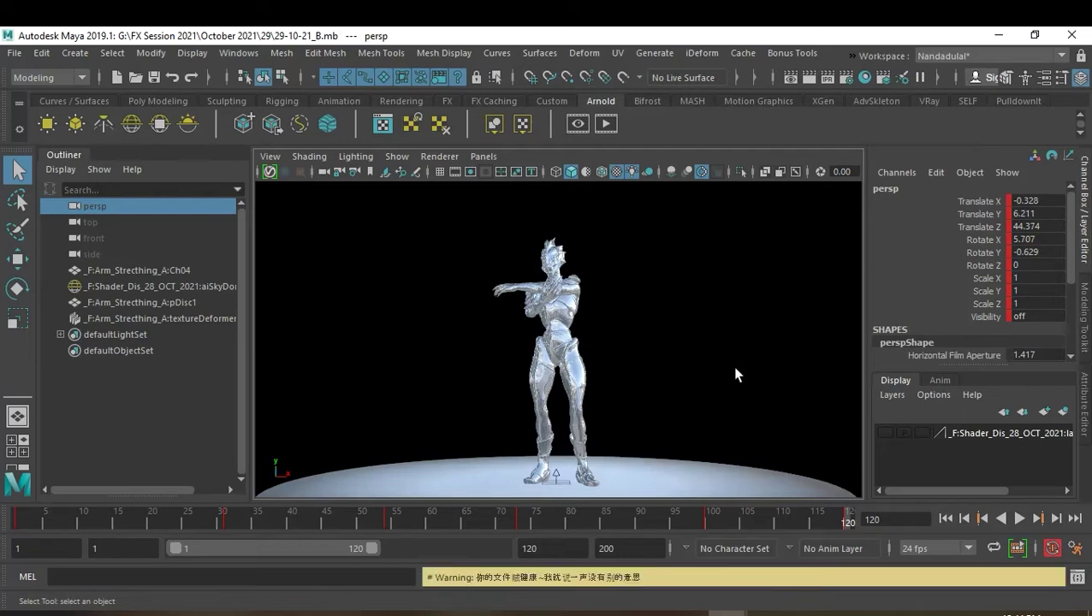
key("ctrl+shift+s")
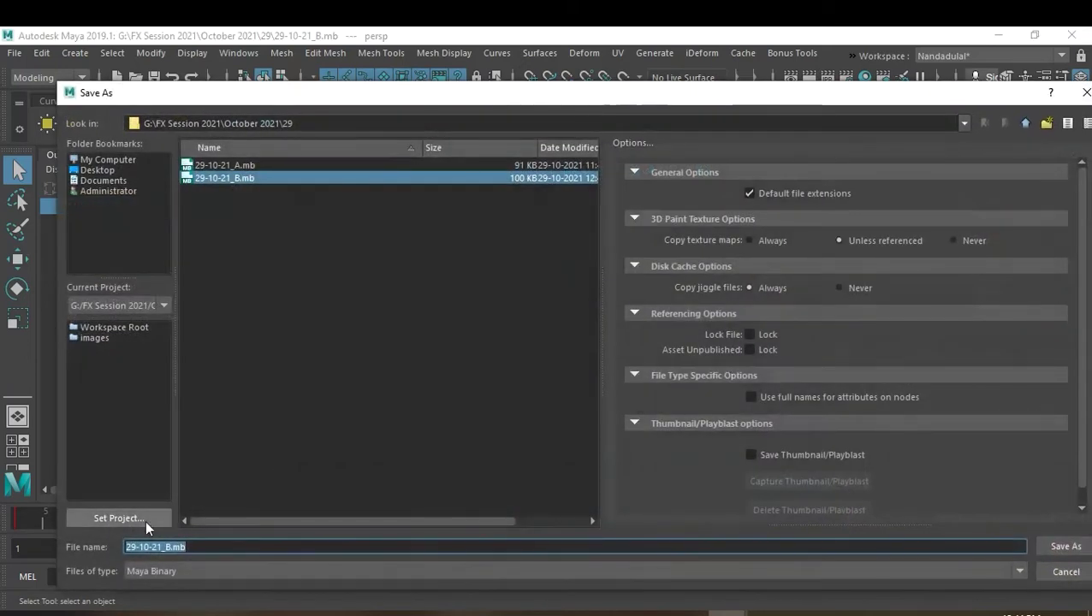
left_click_drag(165, 547, 192, 549)
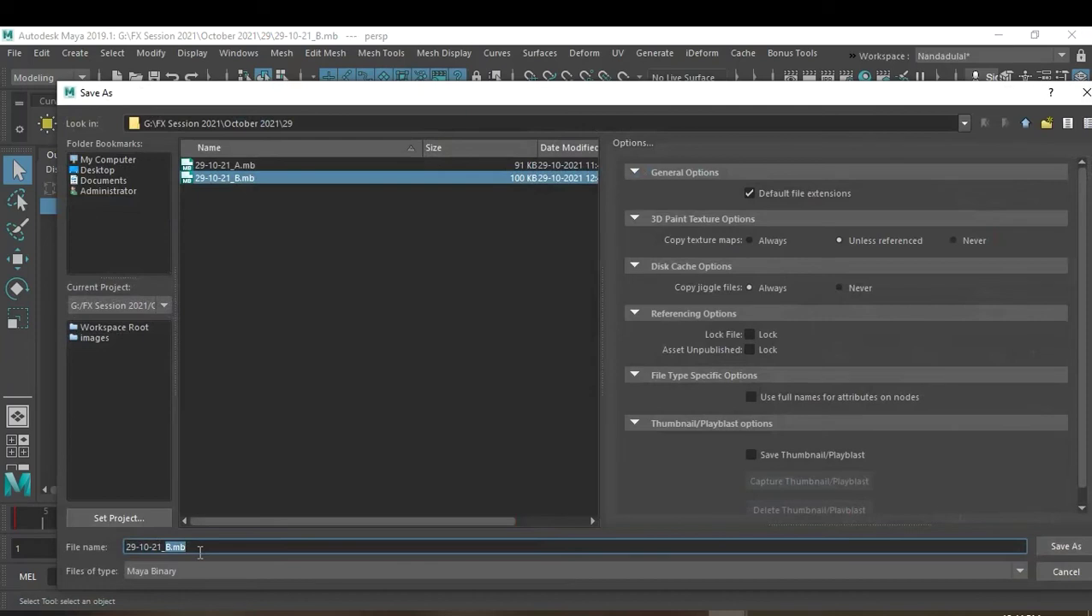
type("C")
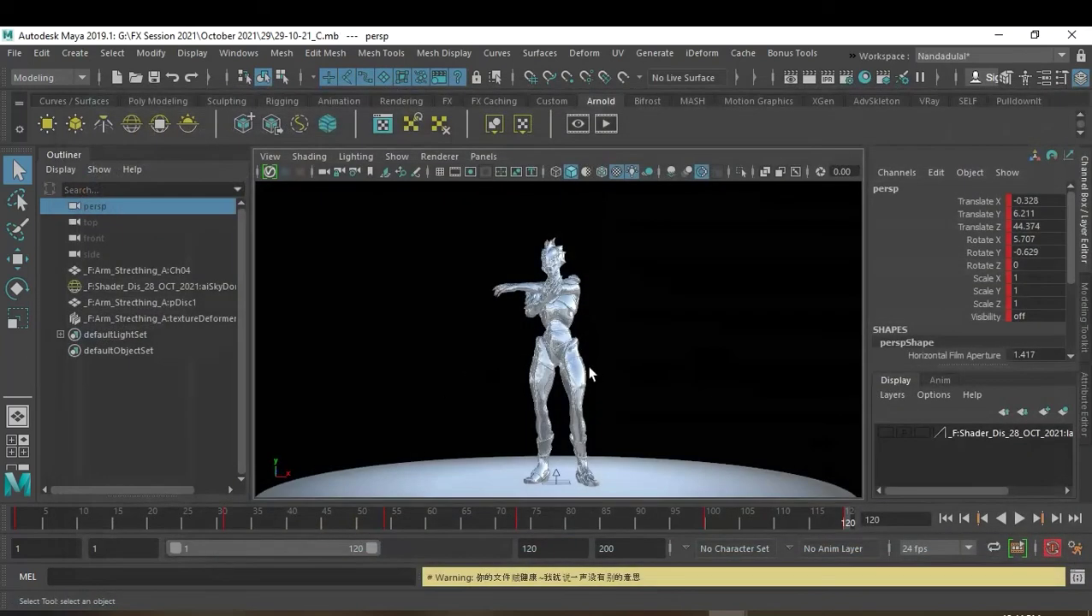
left_click(618, 359)
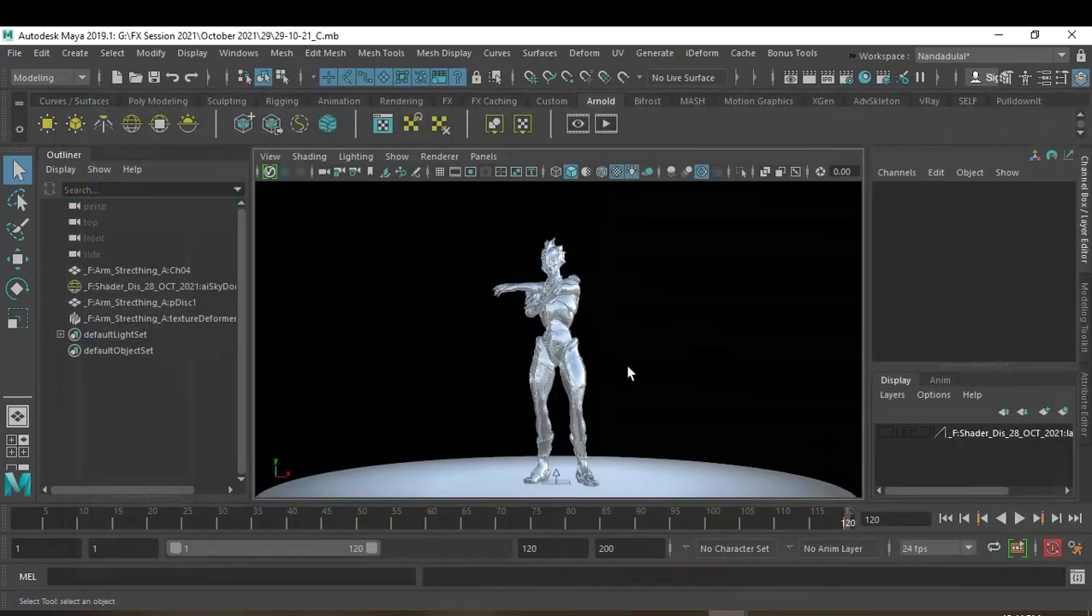
Turn off the View Axis heads-up display, save, and select the Ch04 character.
left_click(185, 55)
mouse_move(238, 110)
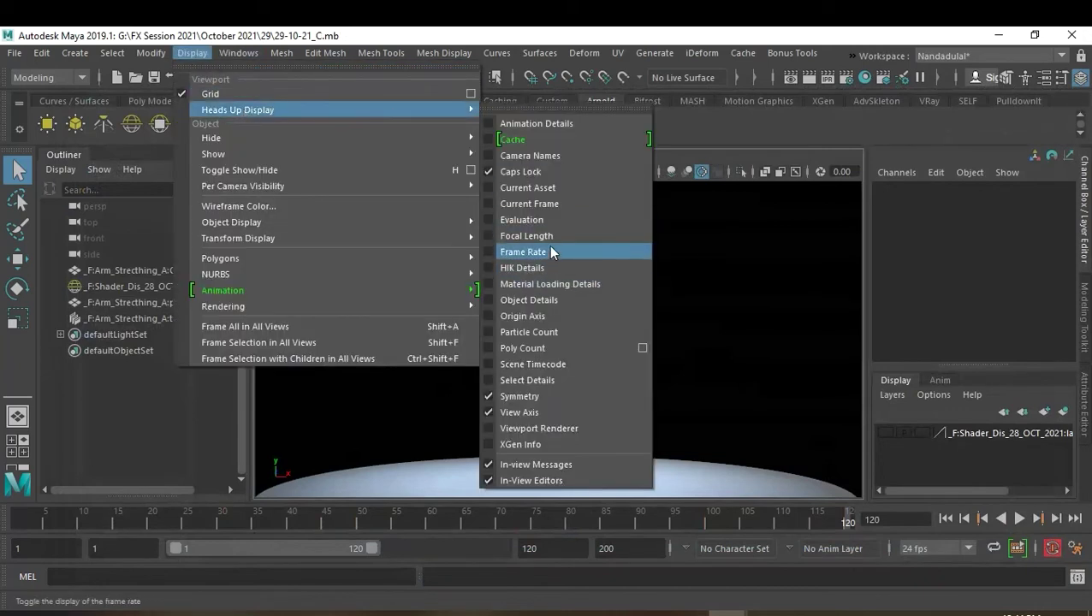
left_click(489, 410)
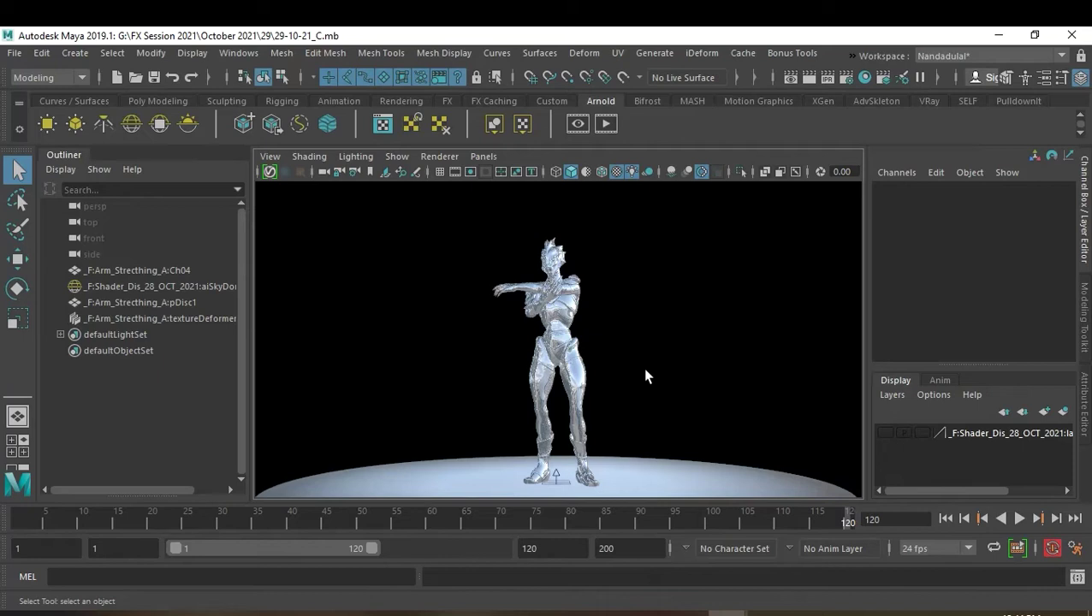
key("ctrl+s")
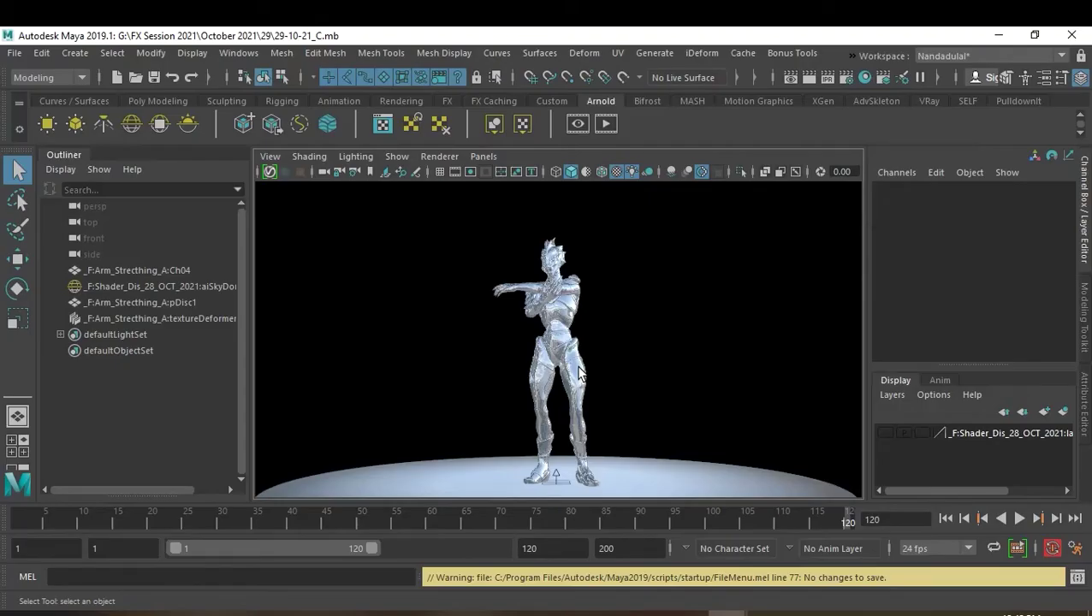
left_click(578, 373)
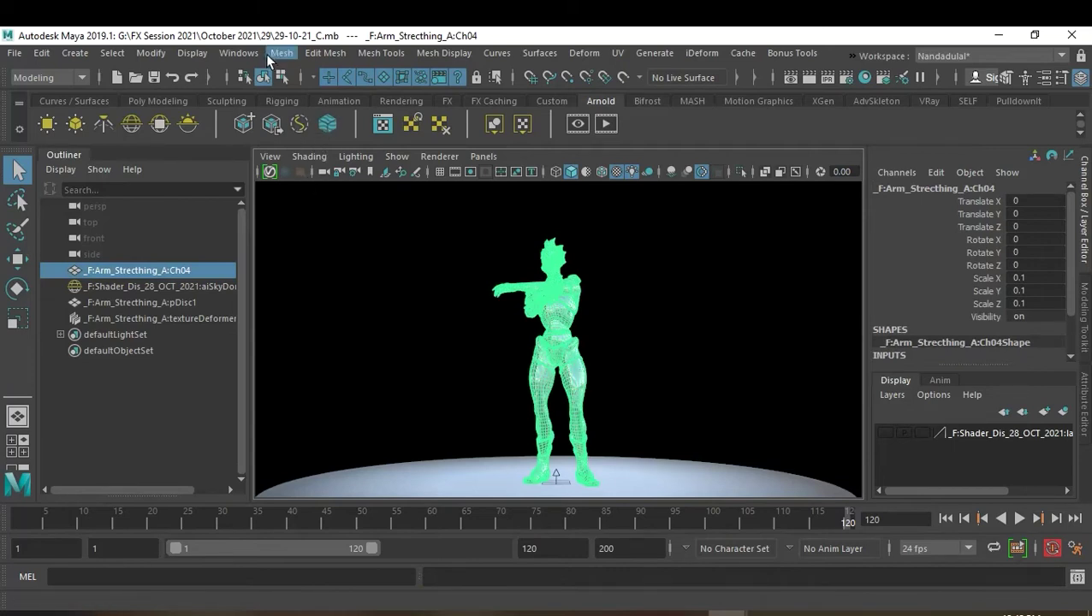
From the FX menu set, create a surface emitter on the Ch04 character with Rate 20.
left_click(67, 75)
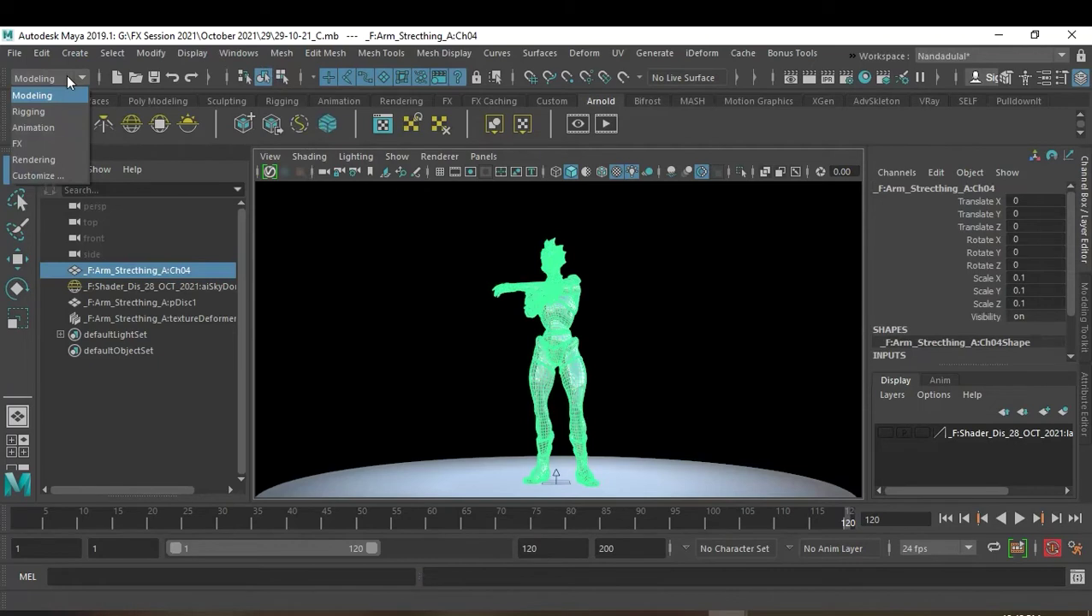
left_click(30, 142)
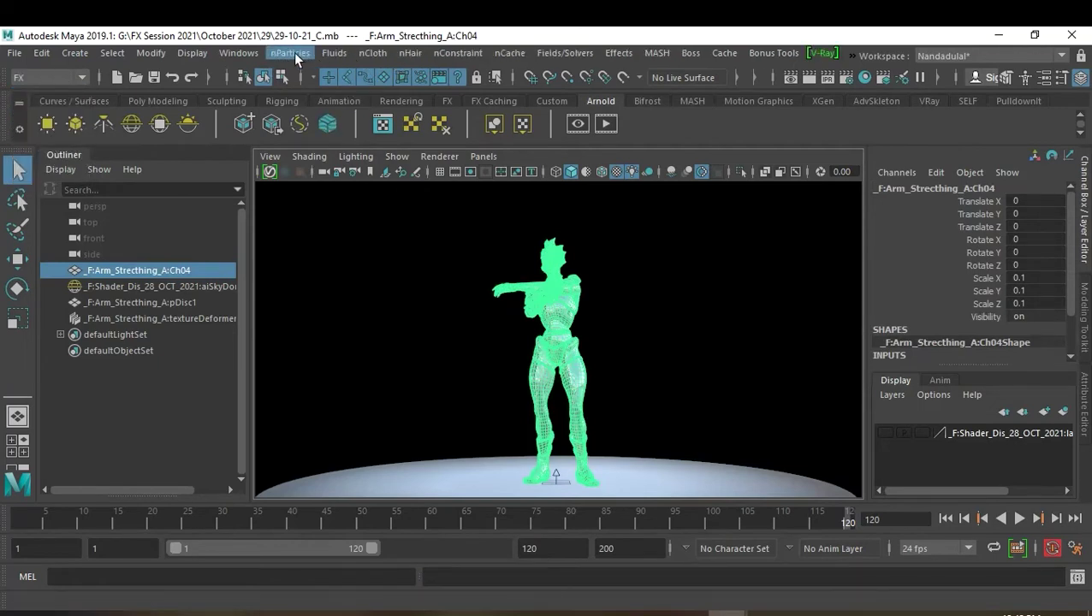
left_click(292, 53)
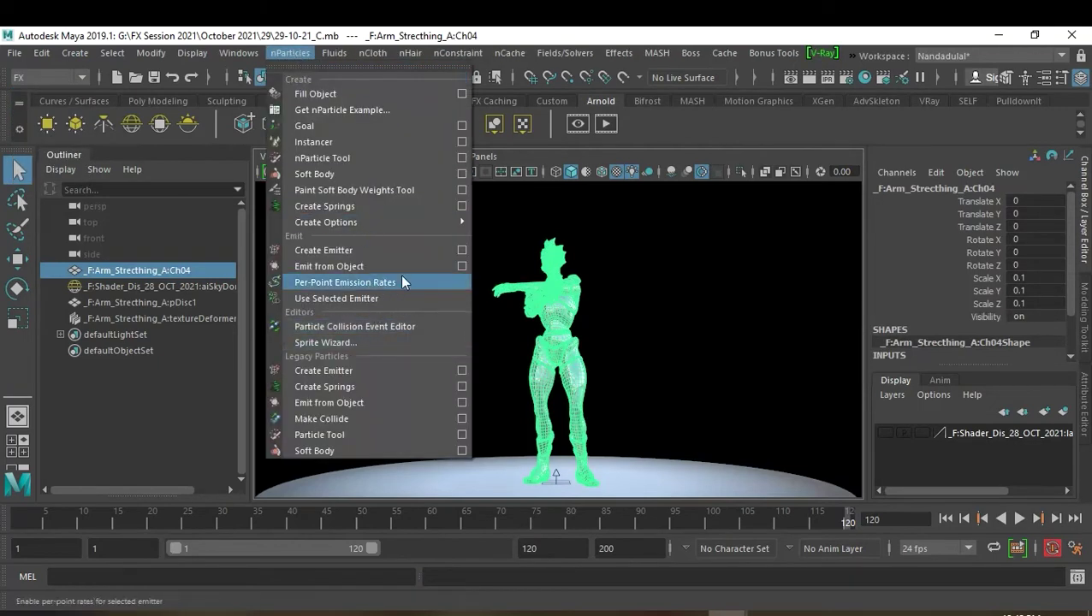
left_click(462, 267)
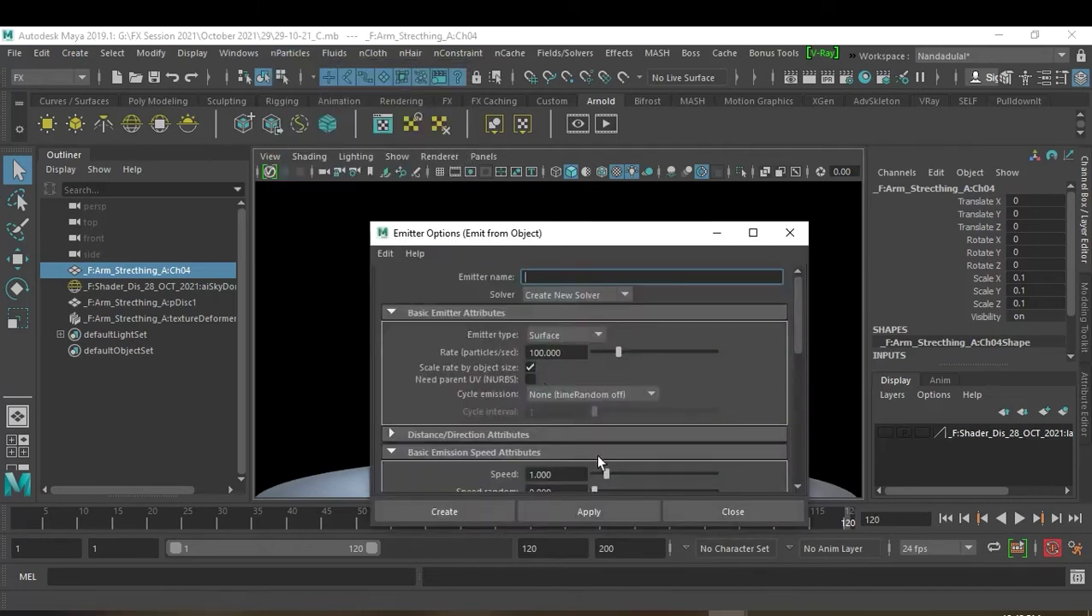
scroll(638, 424, "down", 1)
scroll(649, 411, "down", 1)
scroll(650, 408, "up", 1)
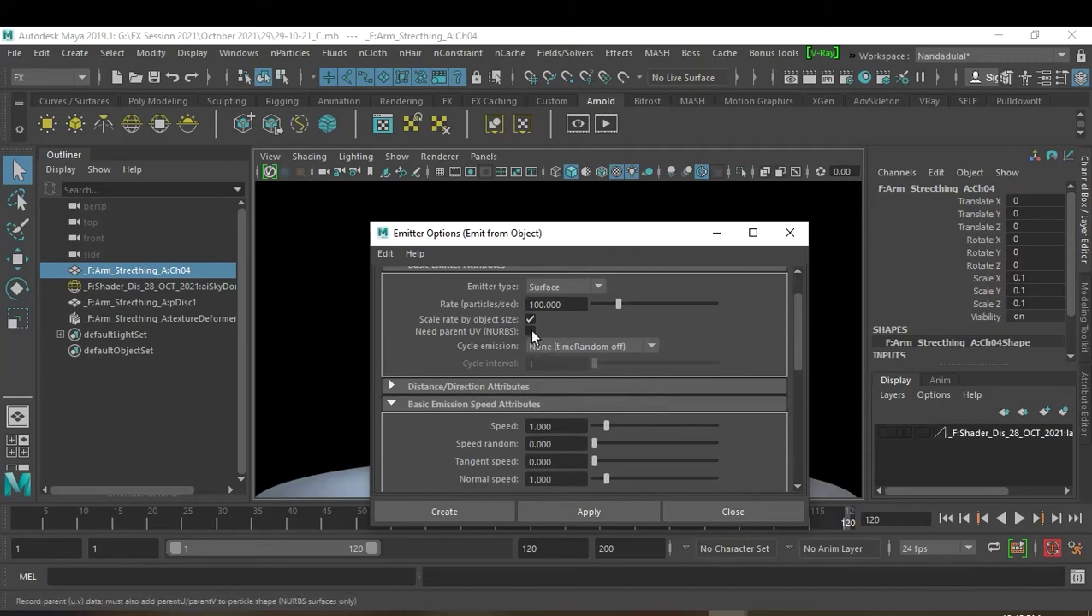
double_click(574, 305)
type("20")
key("Return")
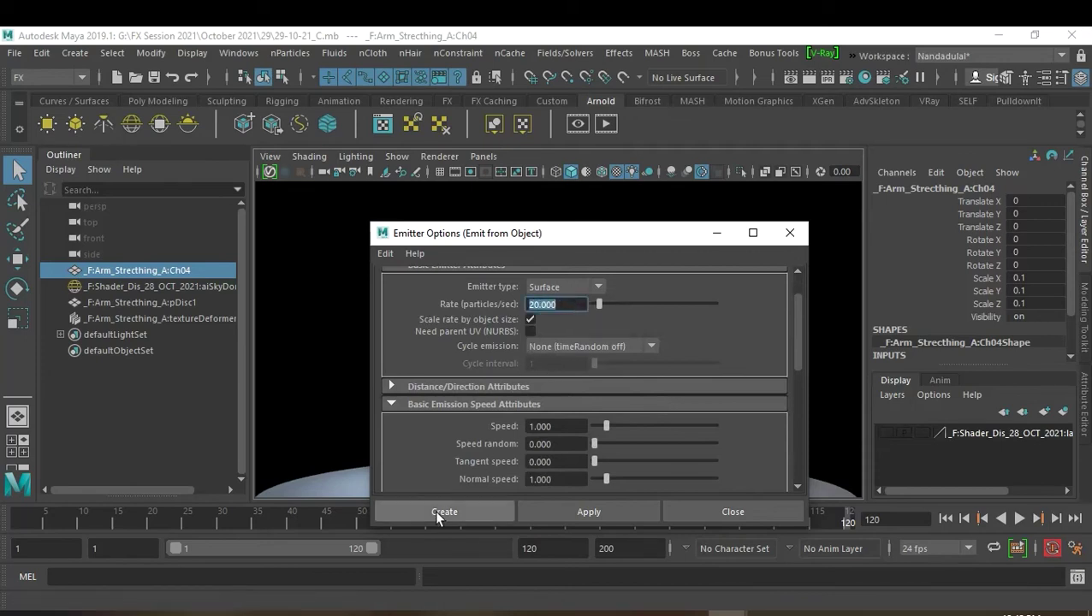
left_click(434, 511)
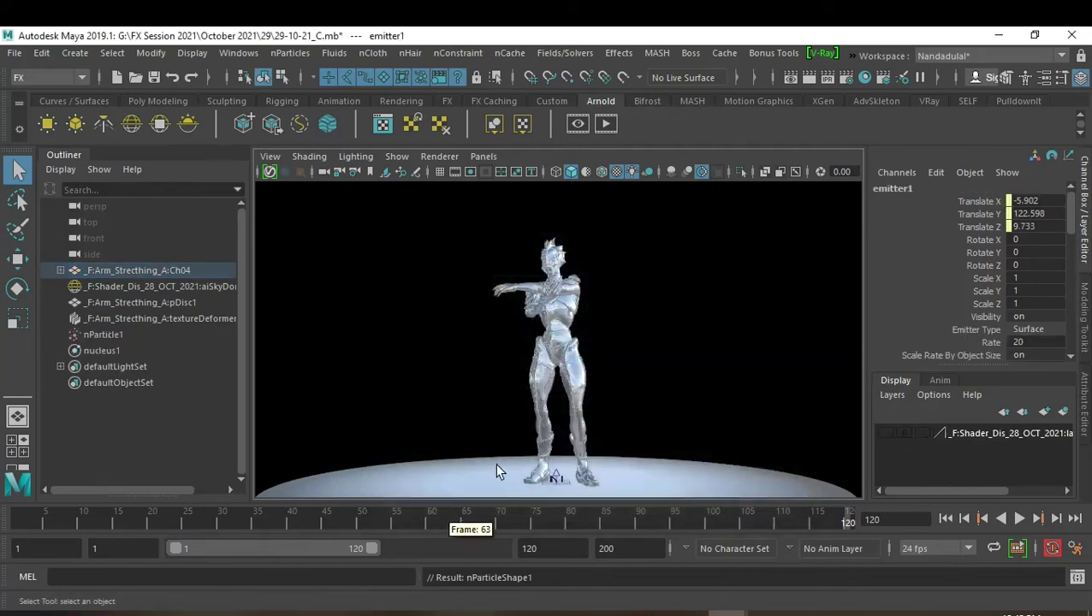
Rewind to the start and frame the scene through a new perspective camera.
left_click(946, 519)
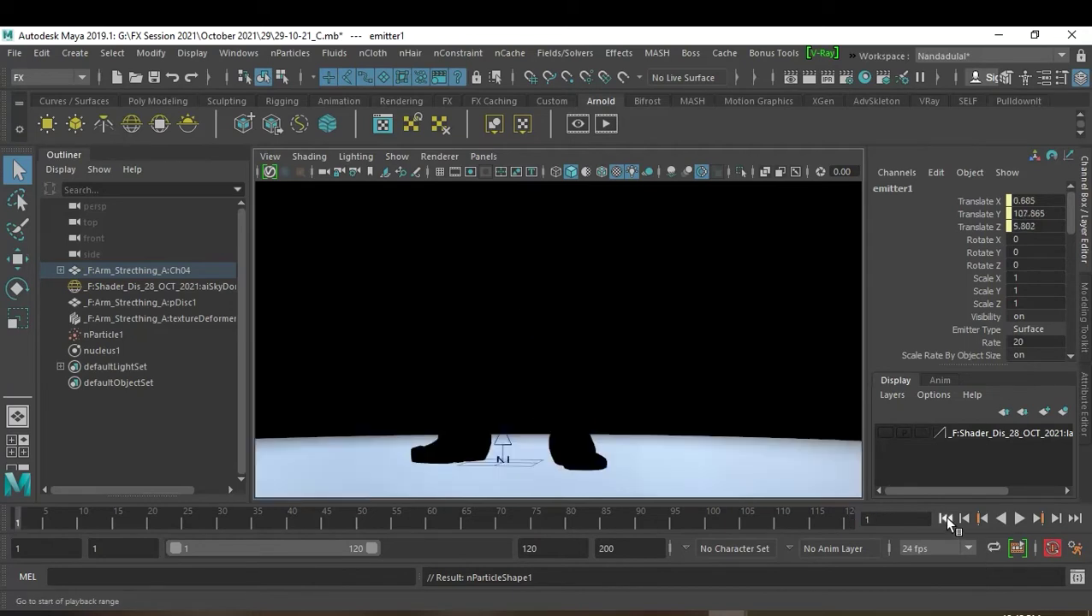
left_click(483, 157)
mouse_move(510, 173)
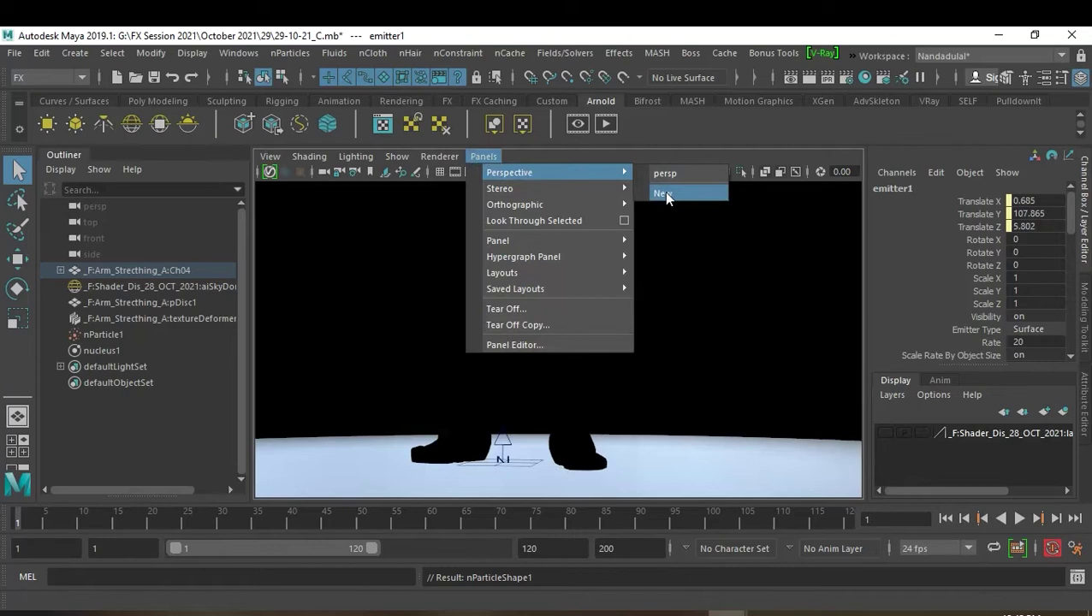
left_click(664, 193)
middle_click_drag(657, 320, 663, 306, "alt")
mouse_move(663, 306)
left_mouse_down("alt")
mouse_move(661, 408)
mouse_move(683, 391)
mouse_move(678, 417)
mouse_move(625, 396)
mouse_move(649, 395)
left_mouse_up("alt")
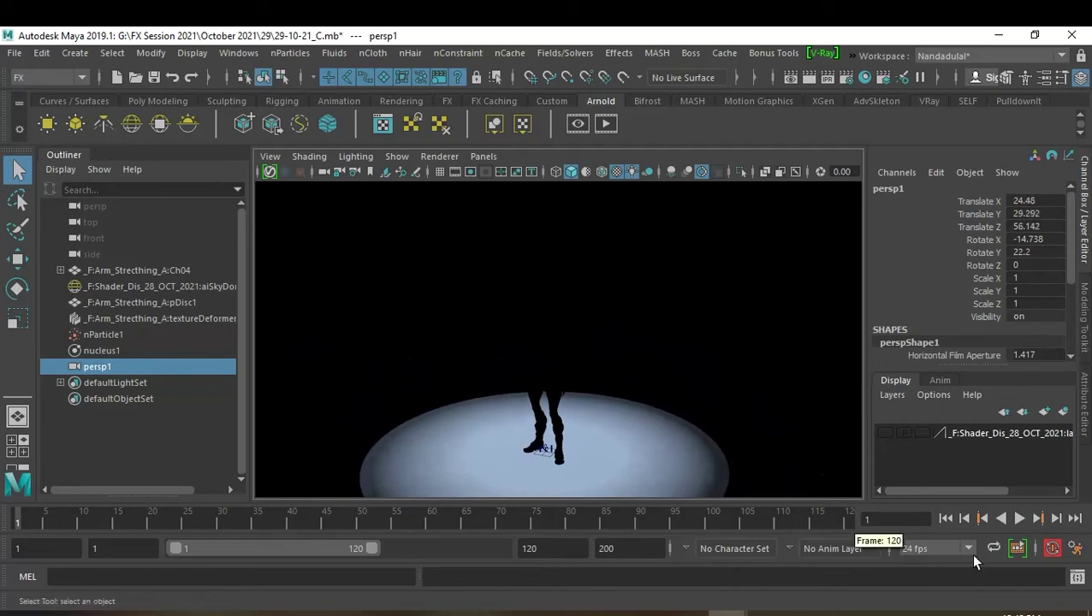
Play the particle simulation to frame 17, then select the ground disc.
left_click(1020, 520)
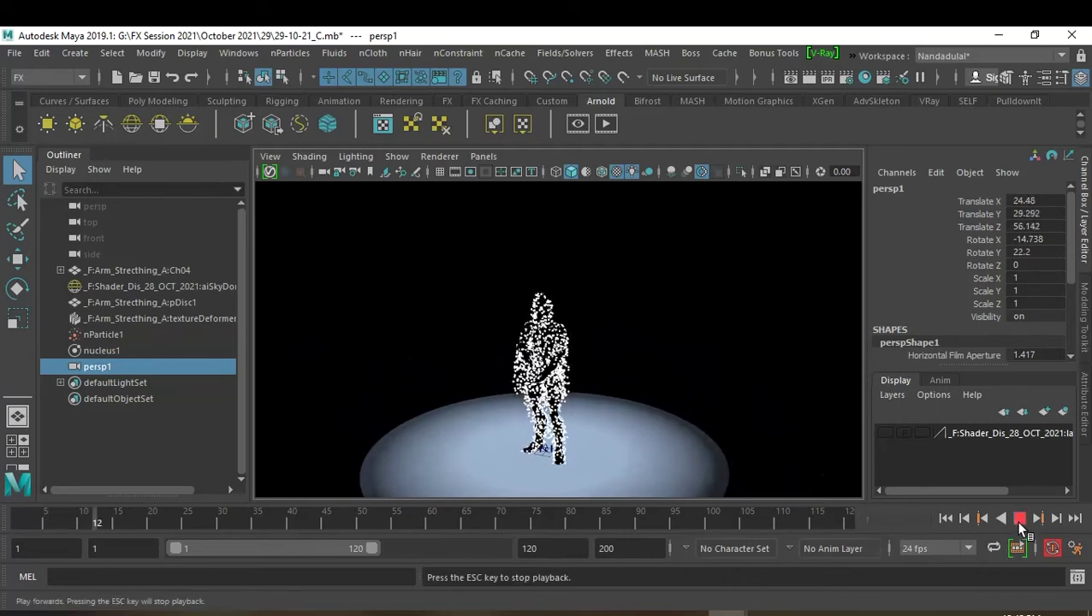
left_click(1020, 520)
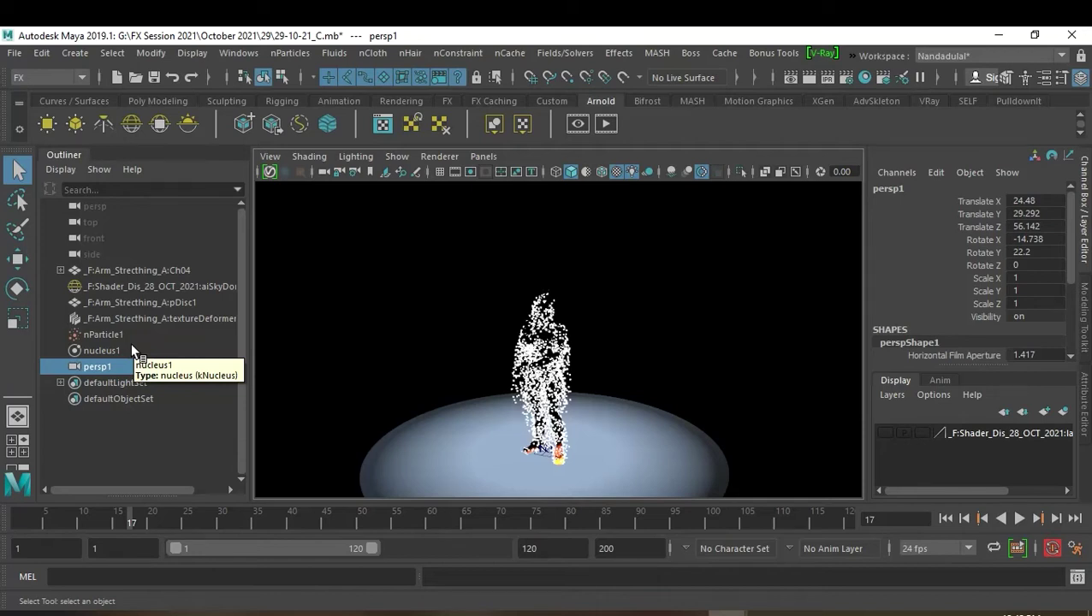
left_click(422, 436)
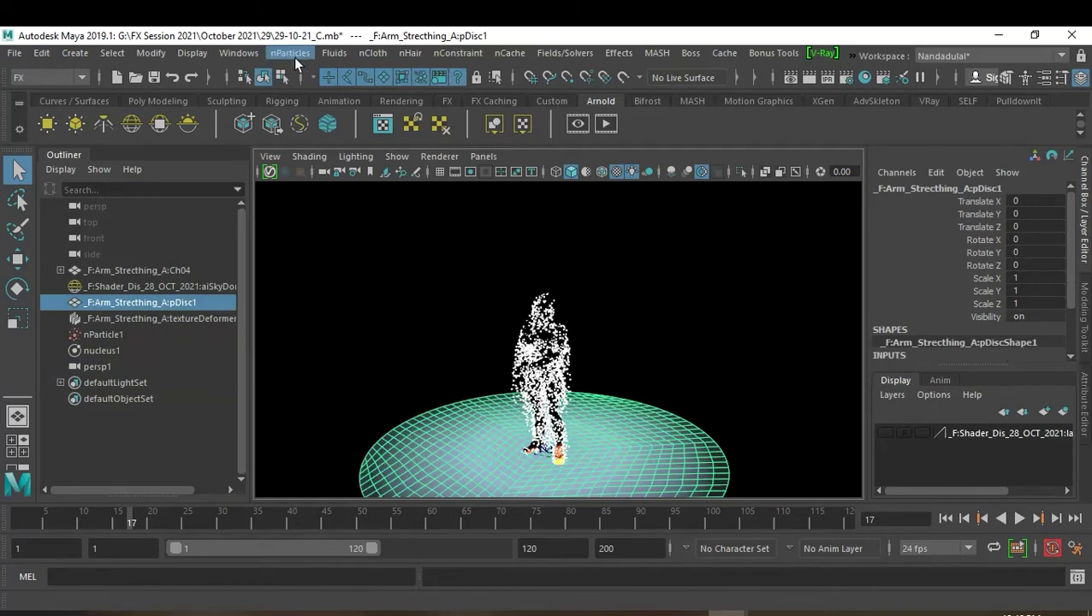
Turn the ground disc into passive collider nRigid1, then open Hypershade's texture list.
left_click(359, 55)
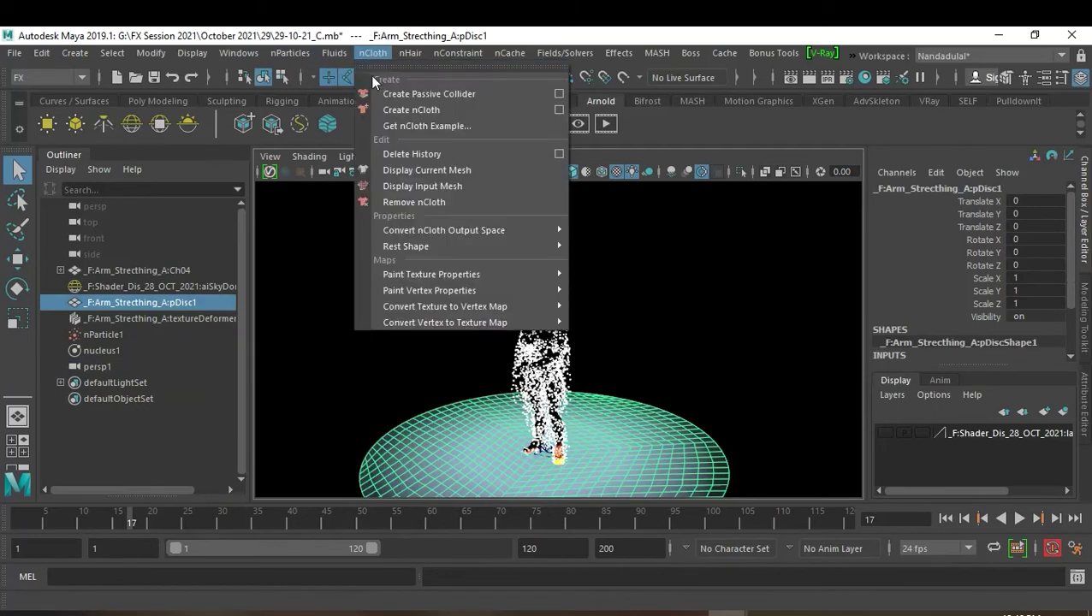
left_click(401, 91)
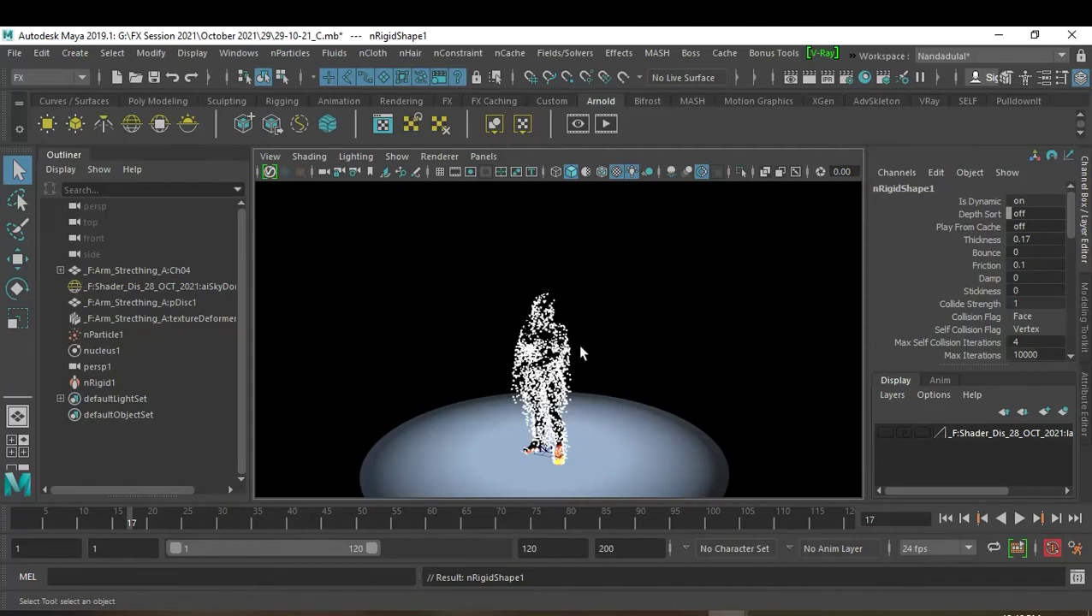
left_click(865, 79)
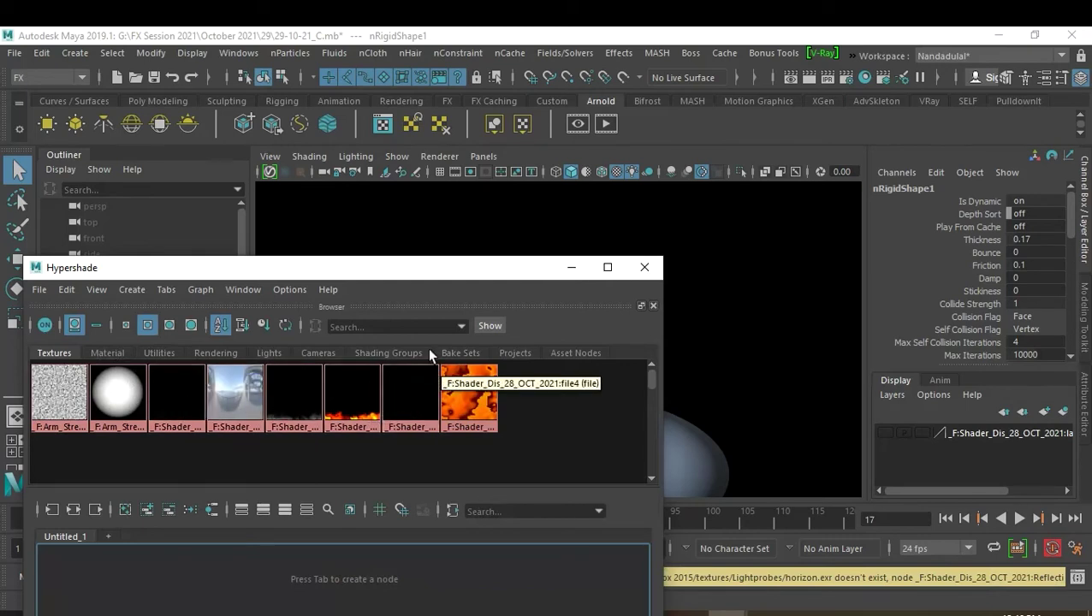
Compare the burn texture swatches at frames 92 and 55, then minimize Hypershade.
left_click_drag(392, 271, 367, 297)
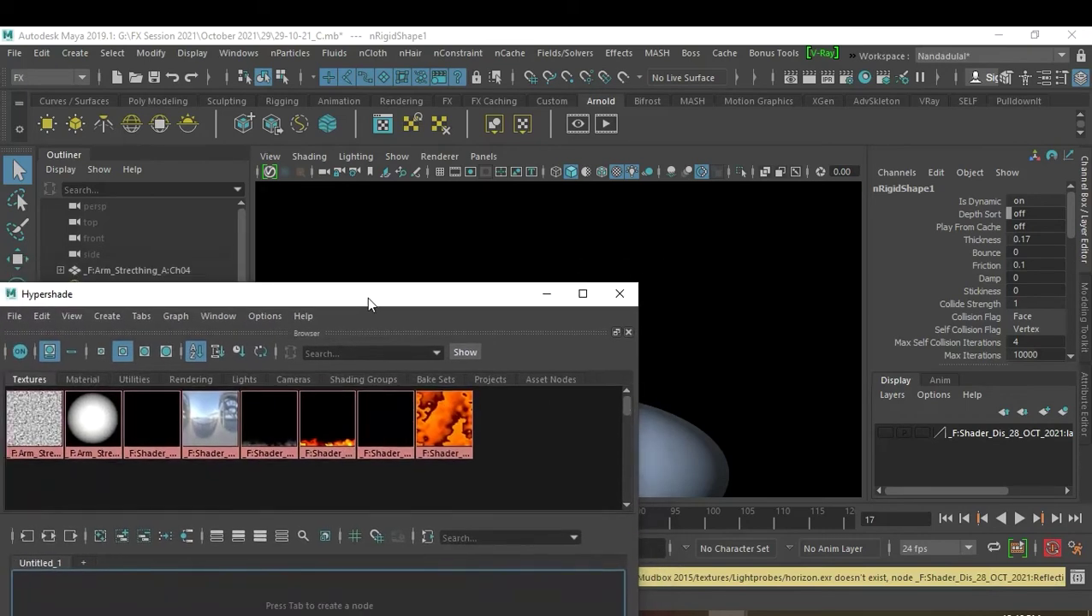
left_click(653, 518)
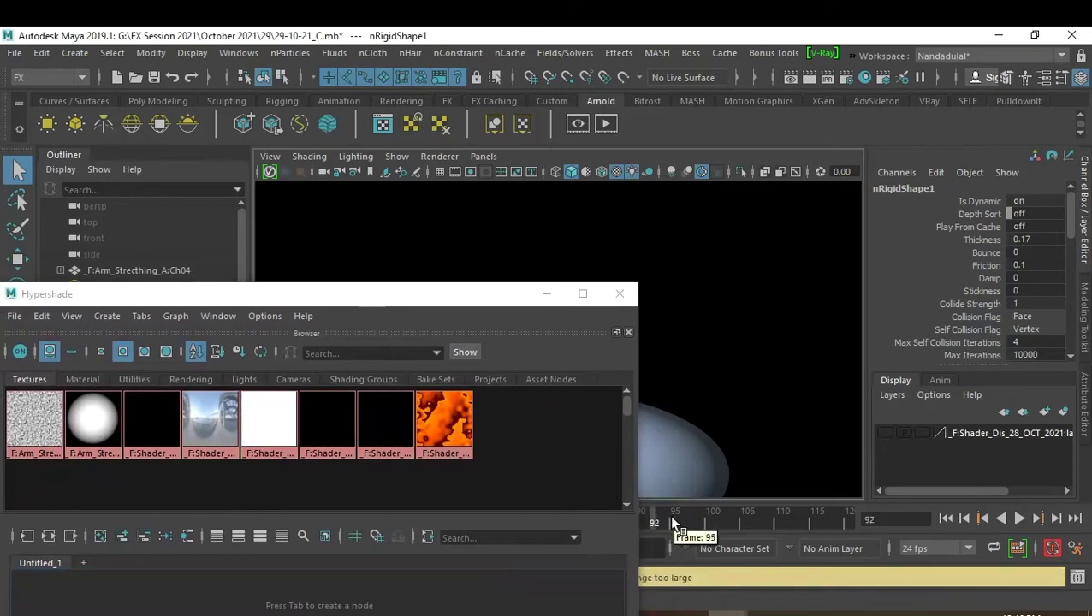
left_click_drag(317, 299, 752, 291)
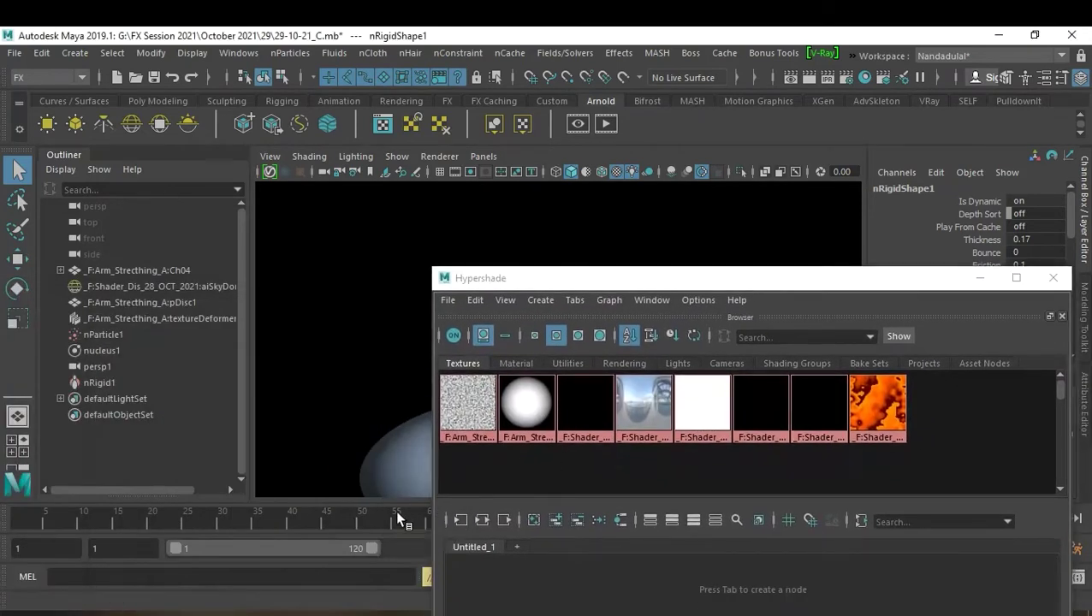
left_click(397, 512)
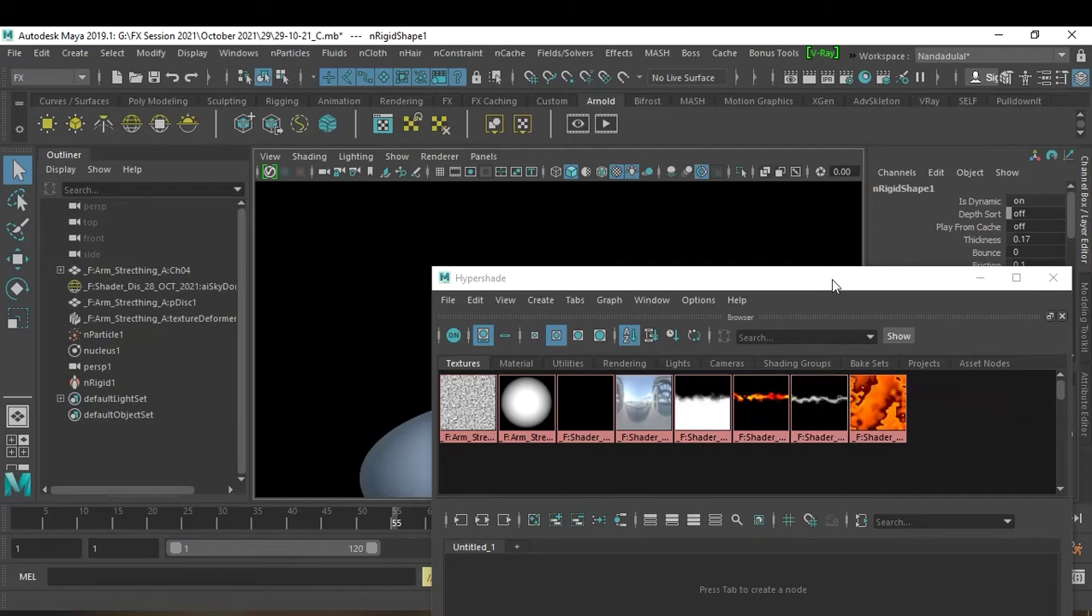
left_click_drag(832, 285, 556, 290)
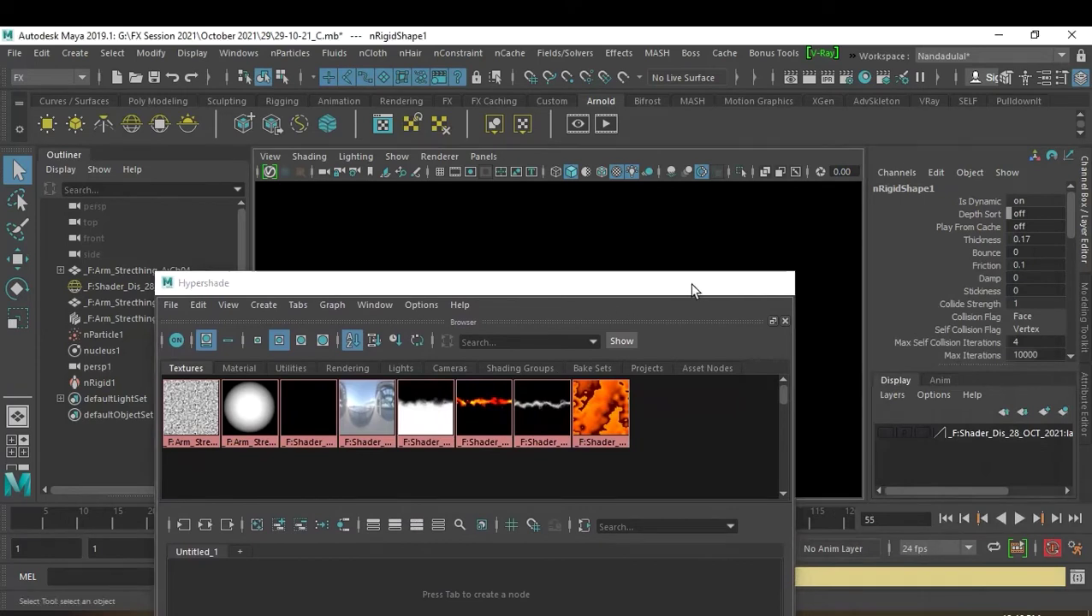
left_click(701, 284)
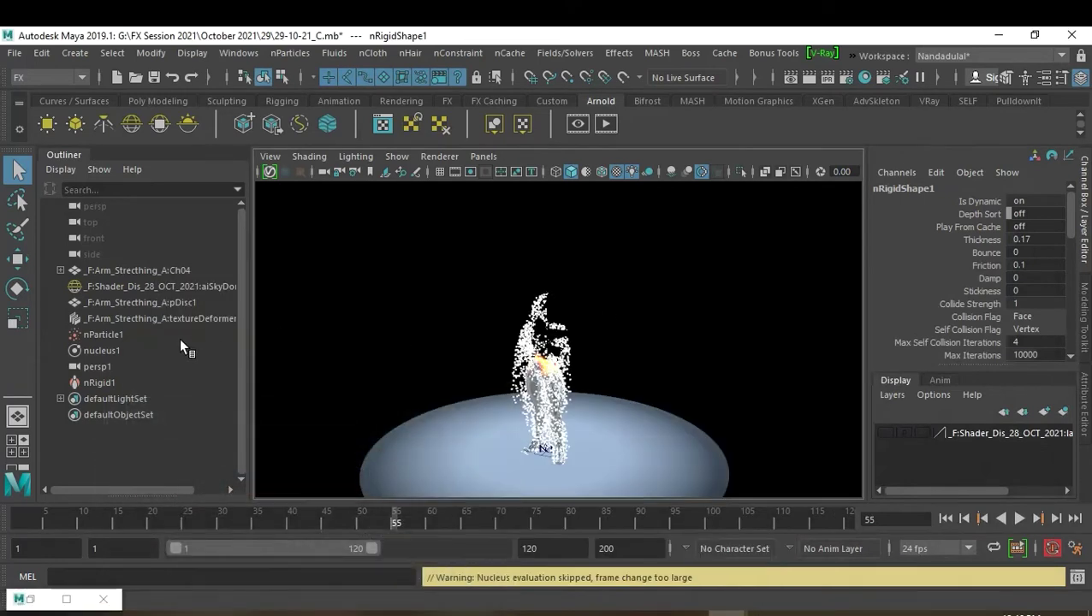
Select emitter1 under the Ch04 group and open its Attribute Editor.
left_click(60, 270)
left_click(110, 287)
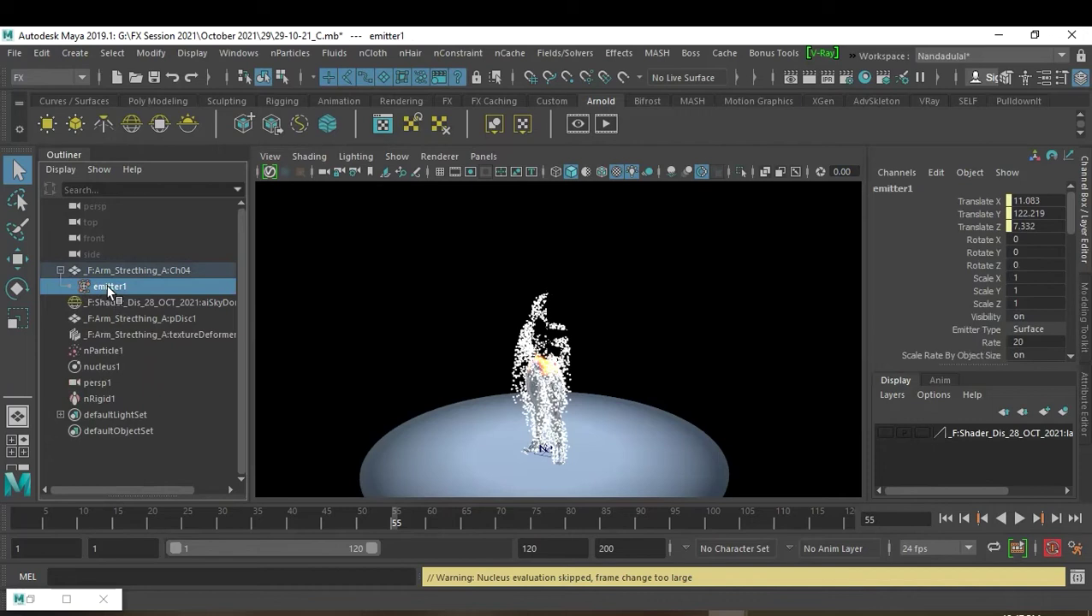
key("ctrl+a")
Enable Texture Rate and connect the file4 texture to the emitter's Texture Rate.
scroll(949, 360, "down", 3)
scroll(950, 363, "down", 2)
scroll(950, 363, "down", 2)
scroll(950, 363, "down", 2)
scroll(950, 363, "down", 2)
scroll(950, 367, "down", 2)
scroll(950, 366, "down", 2)
scroll(951, 366, "down", 2)
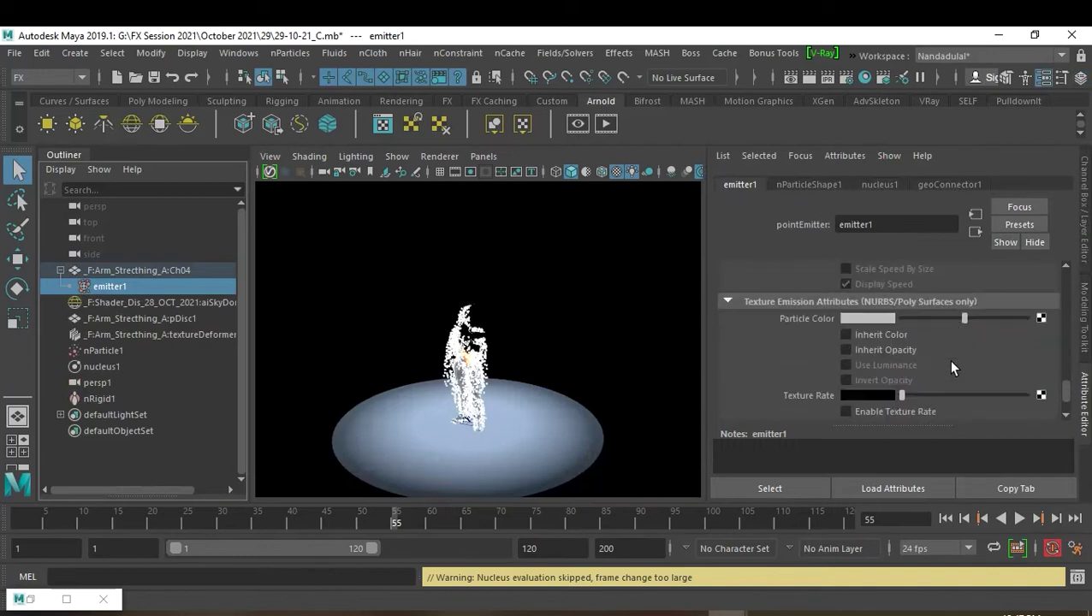
scroll(951, 367, "down", 2)
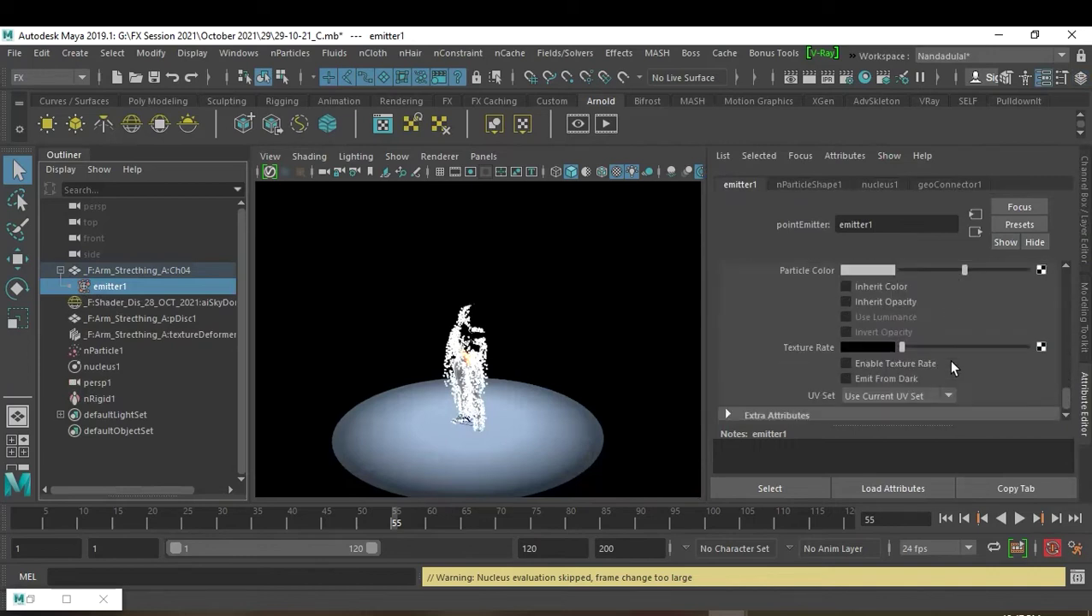
left_click(900, 370)
left_click(43, 605)
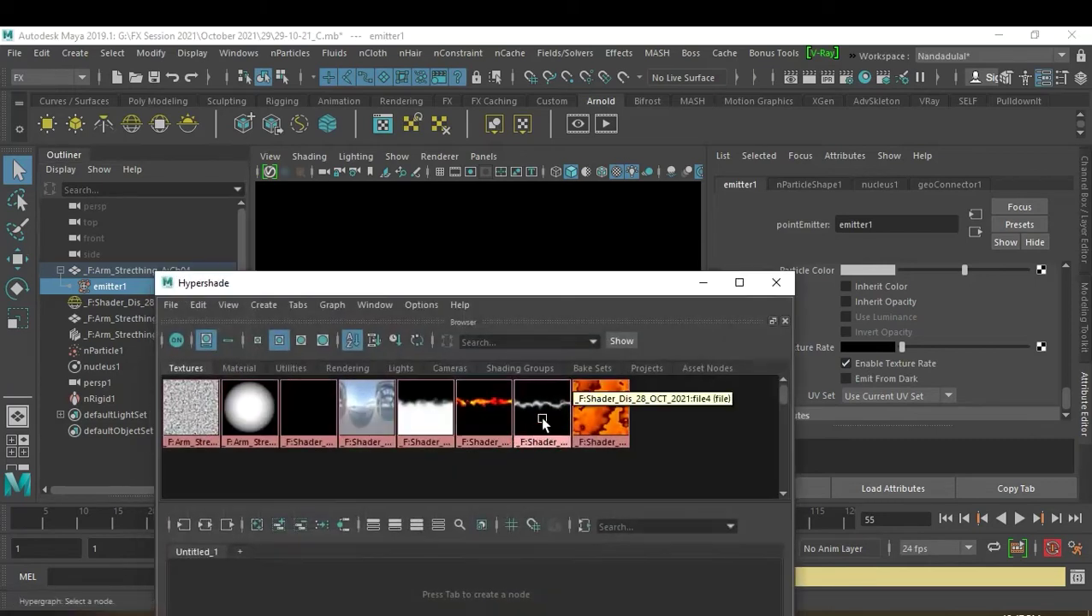
middle_click_drag(541, 418, 814, 343)
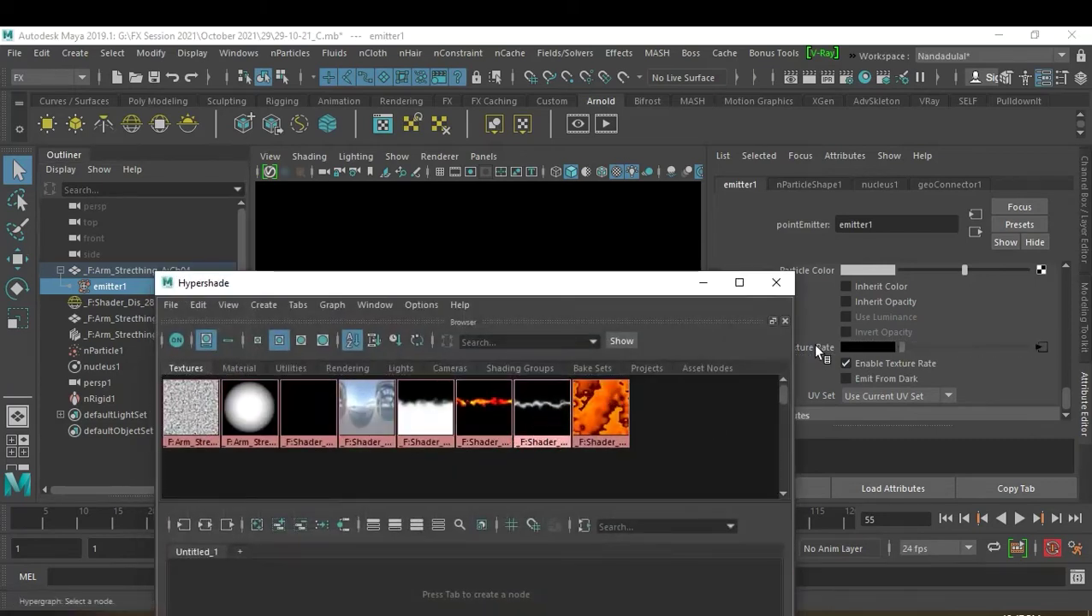
Play the simulation from frame 1 to frame 41 and orbit close to the burning legs.
left_click(703, 284)
left_click(947, 520)
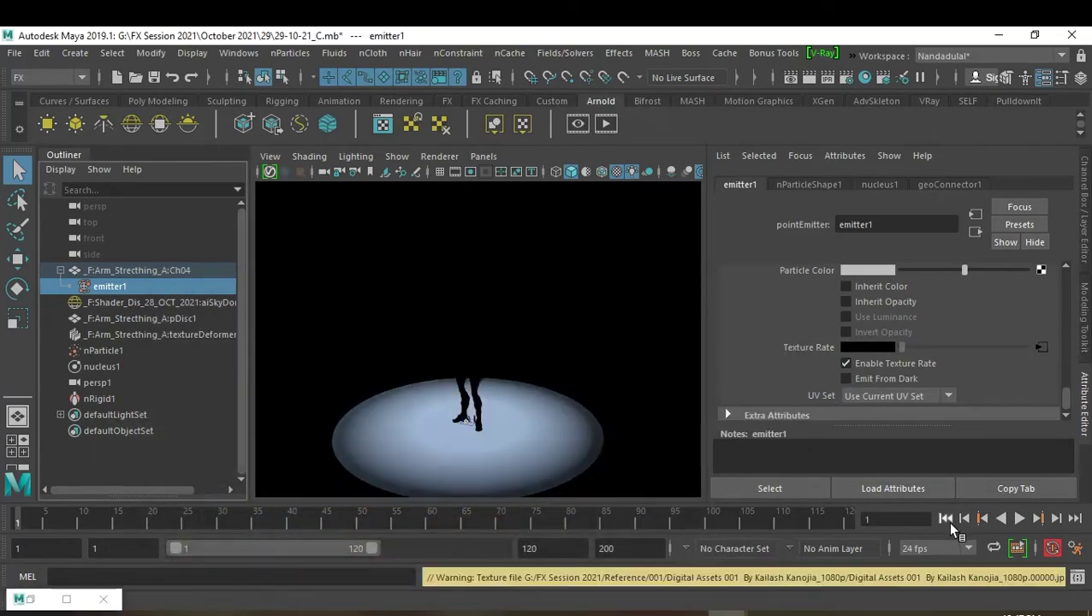
left_click(1019, 520)
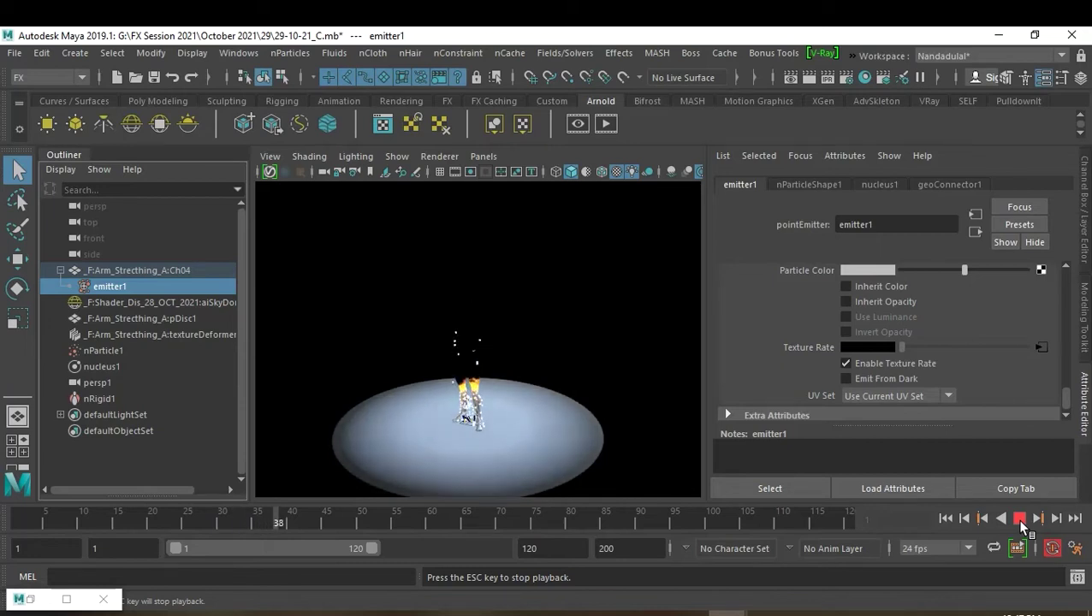
left_click(1021, 519)
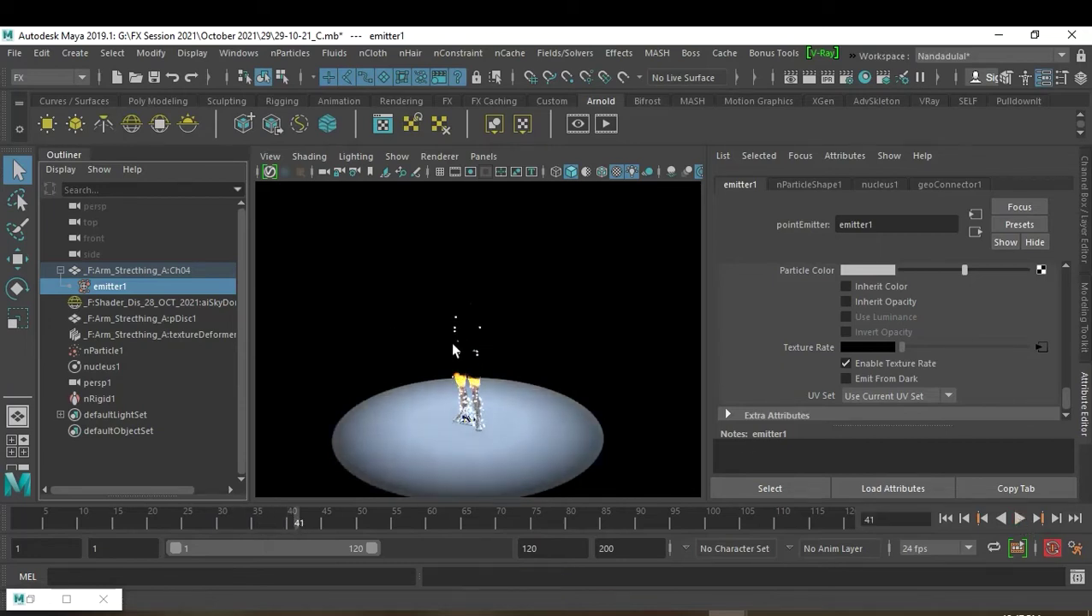
mouse_move(512, 426)
left_mouse_down("alt")
mouse_move(651, 451)
mouse_move(653, 321)
mouse_move(631, 360)
left_mouse_up("alt")
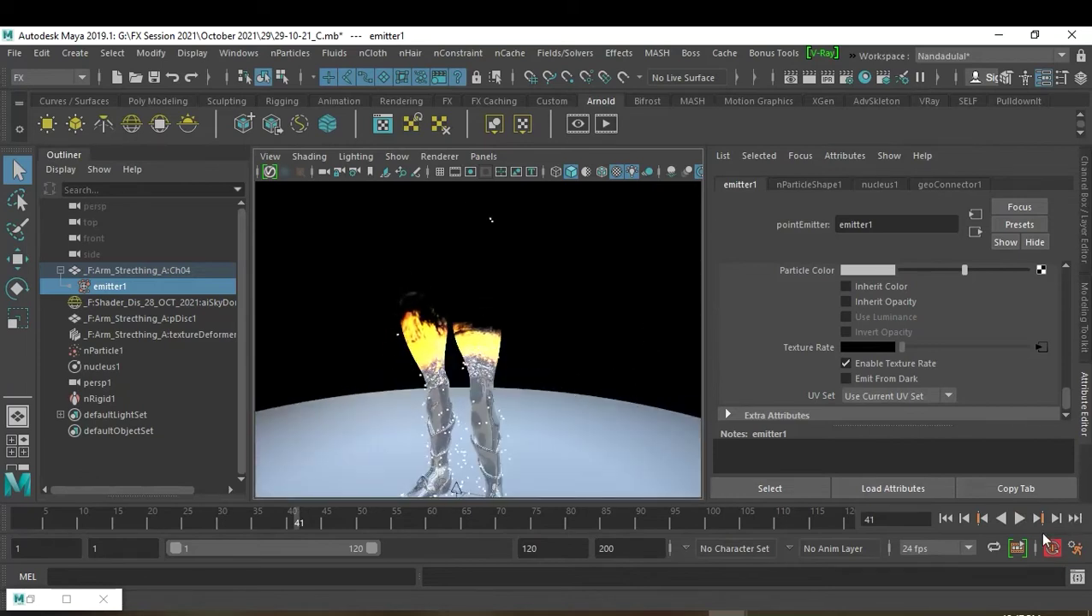
Continue playback to frame 68 and orbit out to view the whole figure.
left_click(1021, 519)
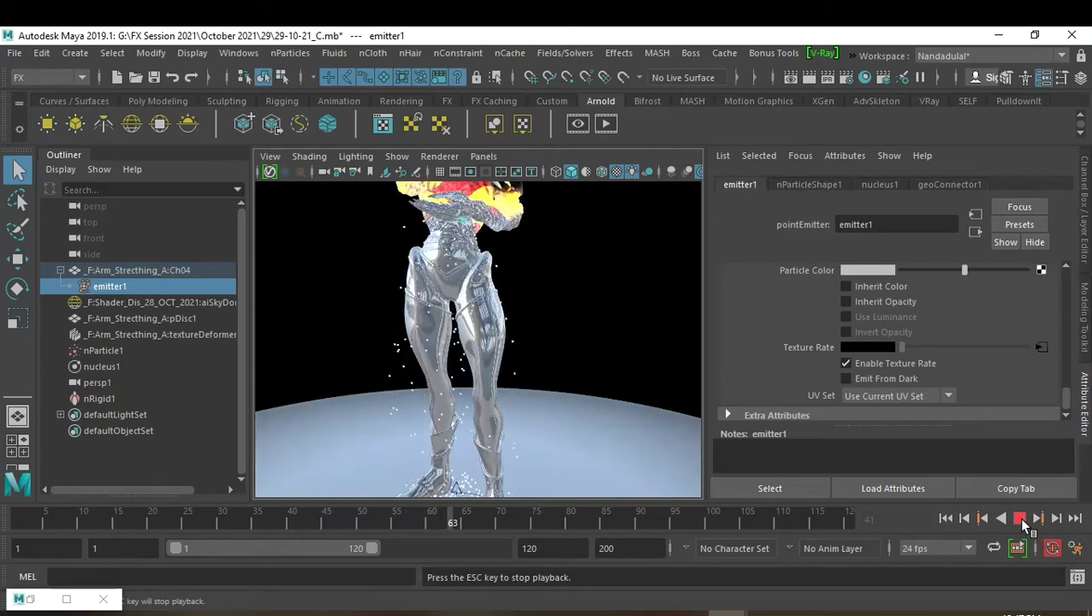
left_click(1020, 519)
mouse_move(603, 399)
left_mouse_down("alt")
mouse_move(575, 349)
mouse_move(541, 327)
mouse_move(526, 369)
mouse_move(504, 375)
left_mouse_up("alt")
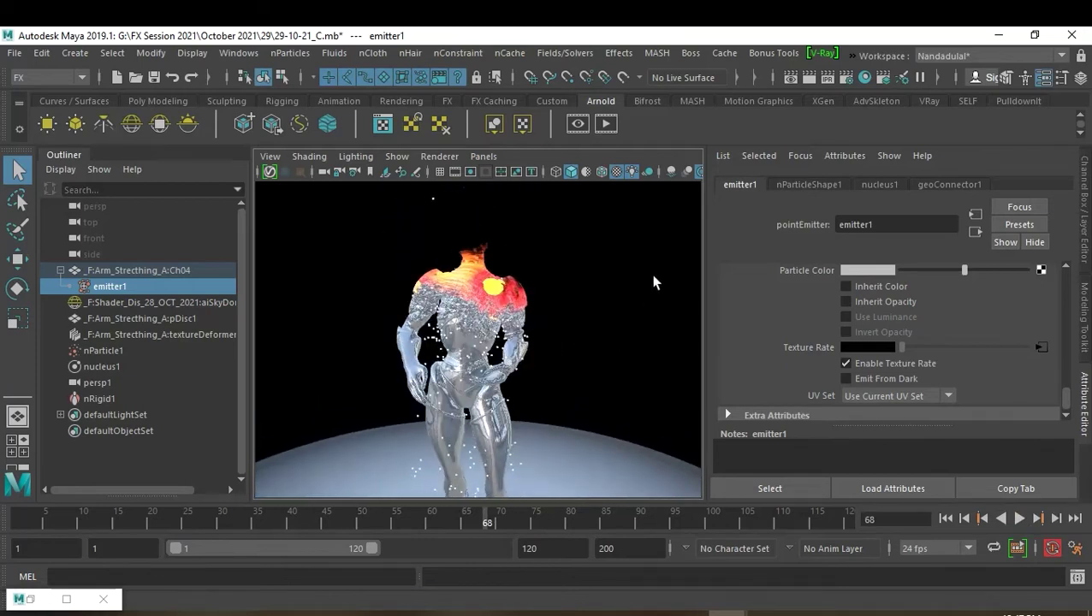
Set nParticle1's particle render type to Cloud (s/w).
left_click(102, 350)
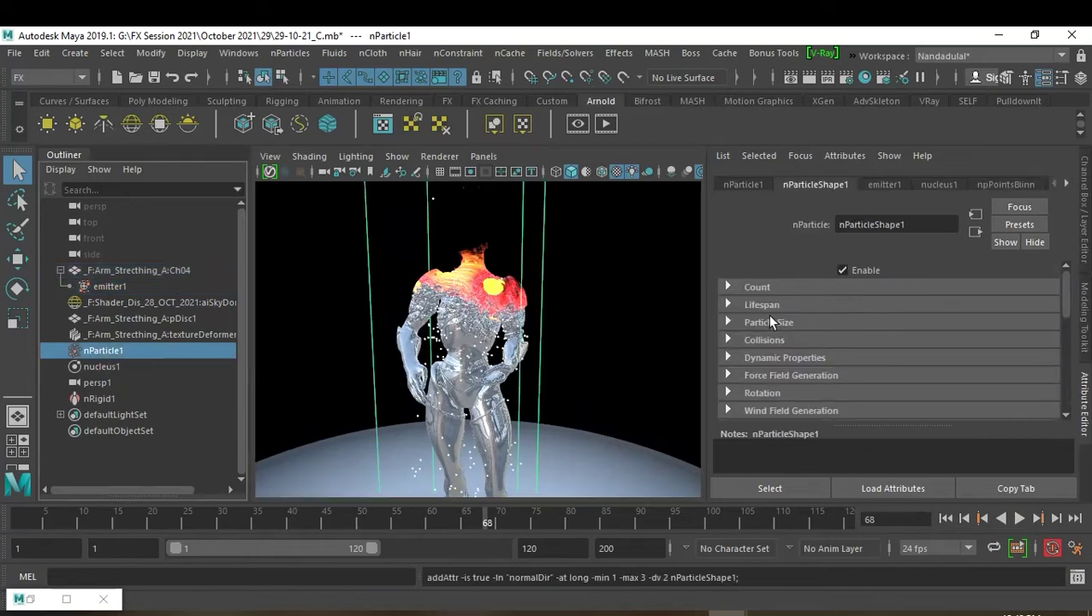
scroll(875, 349, "down", 3)
scroll(875, 350, "down", 2)
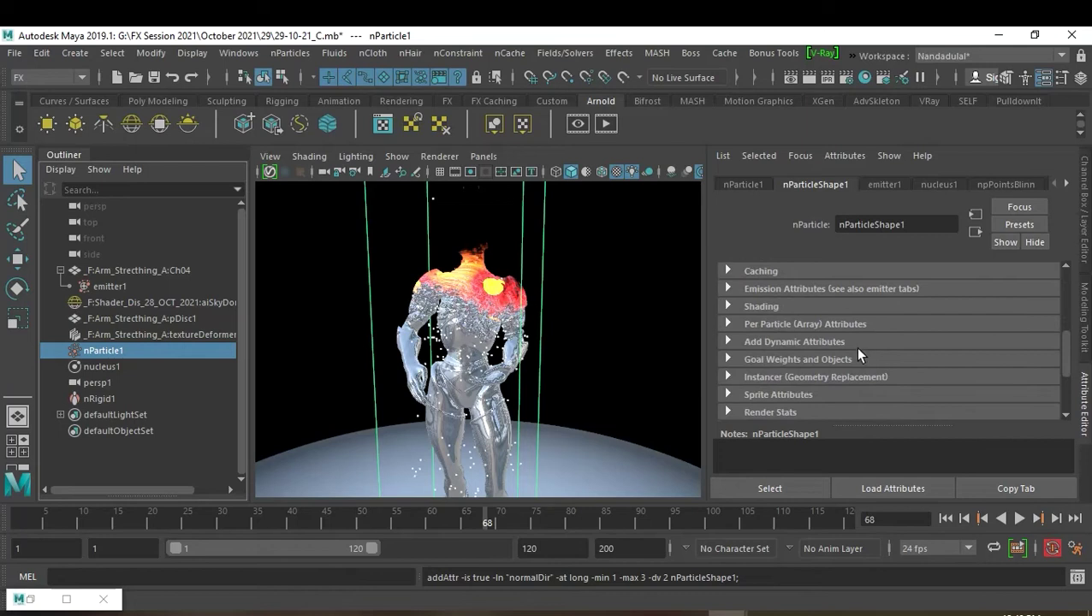
left_click(767, 310)
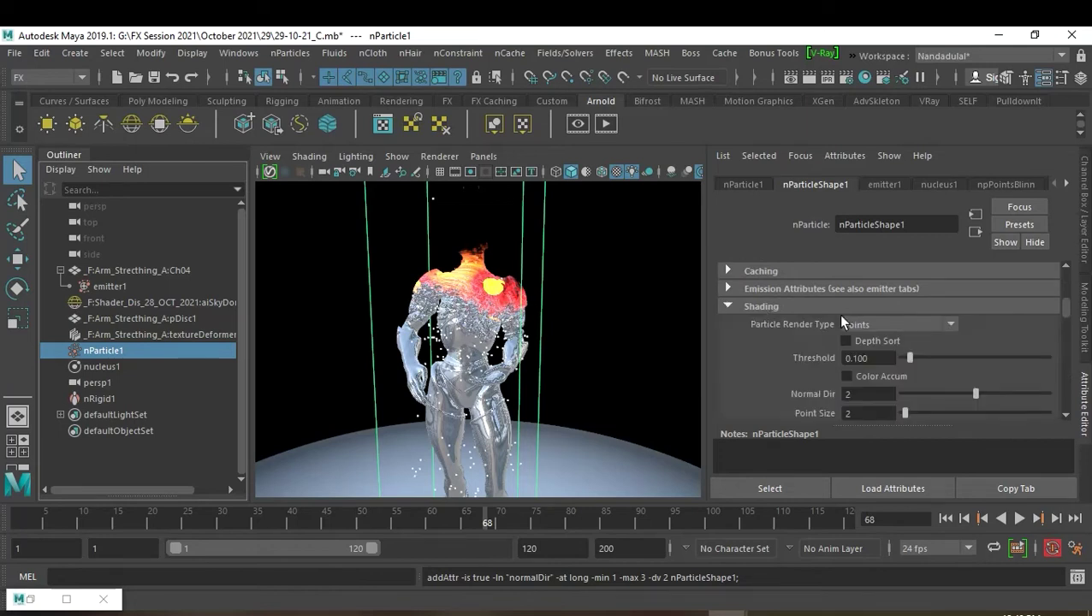
left_click(886, 331)
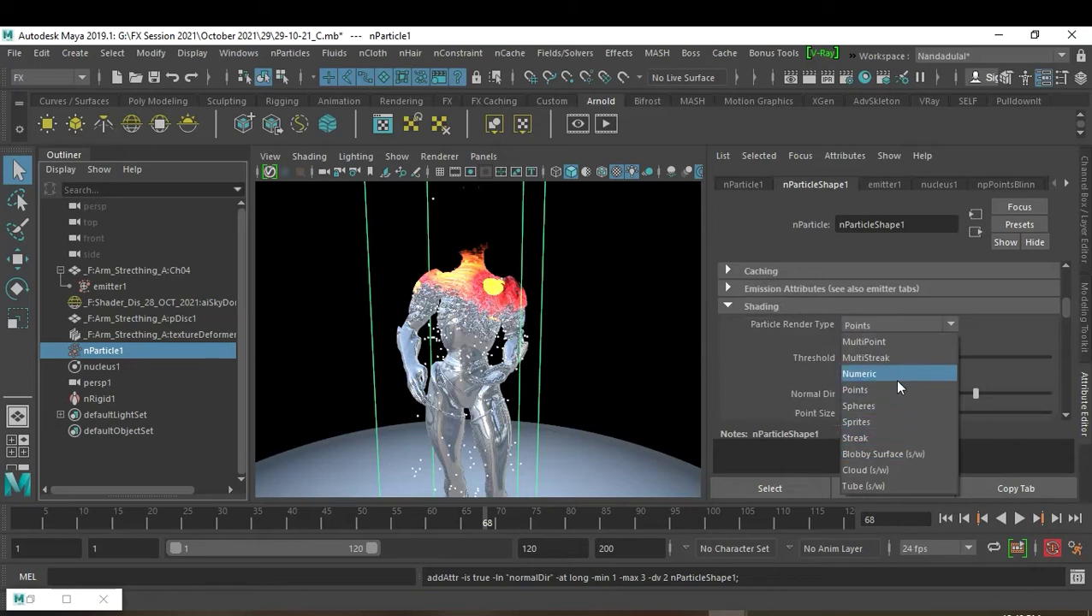
left_click(899, 468)
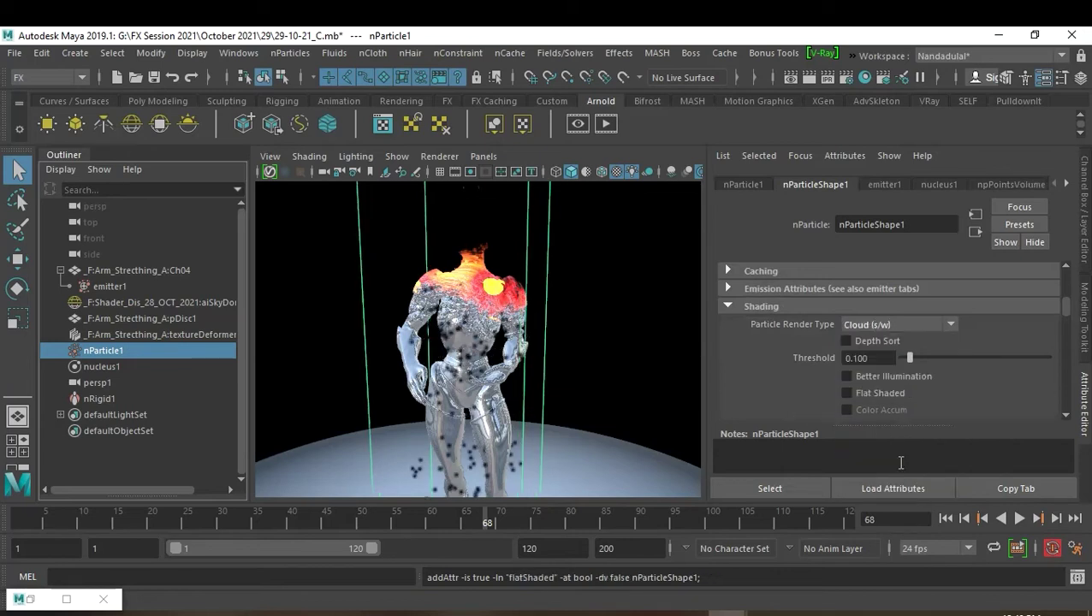
Scroll down to the Opacity Scale and Color ramp sections.
scroll(987, 394, "down", 2)
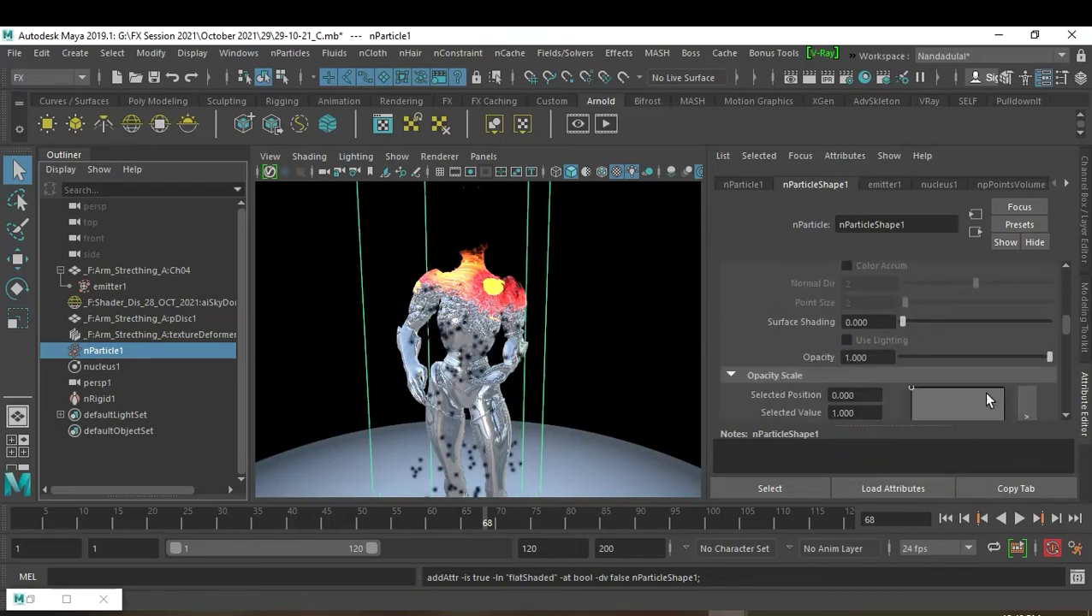
scroll(987, 394, "down", 2)
scroll(987, 394, "down", 2)
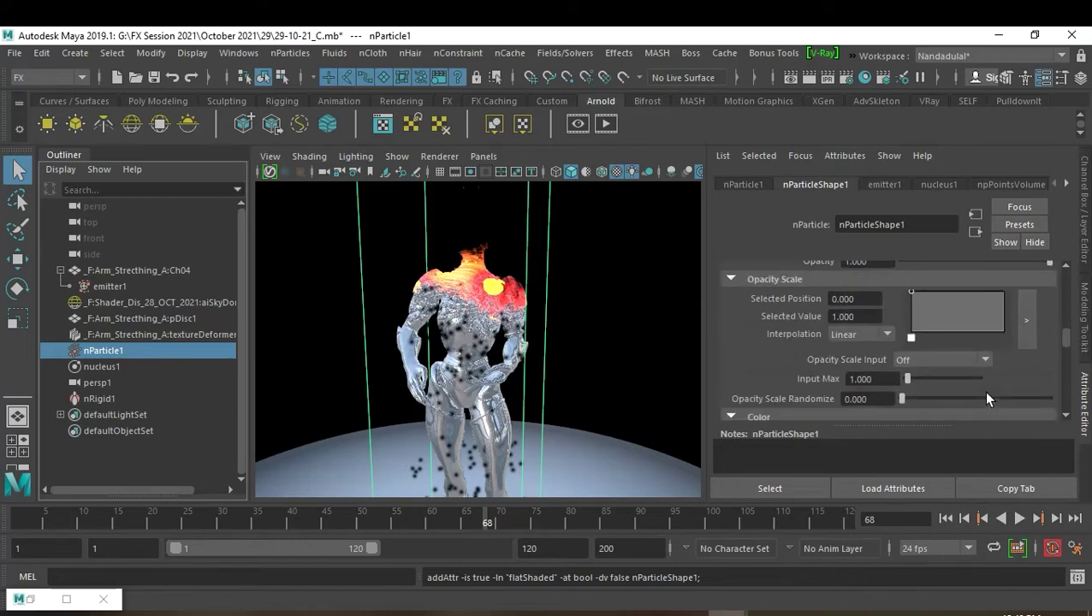
scroll(980, 378, "down", 2)
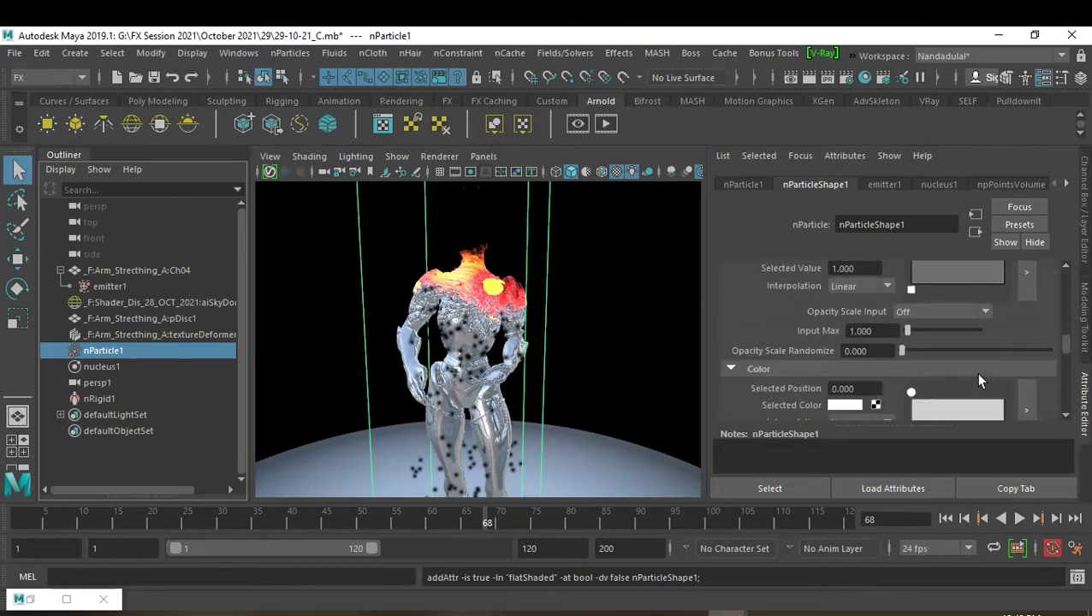
scroll(981, 378, "down", 2)
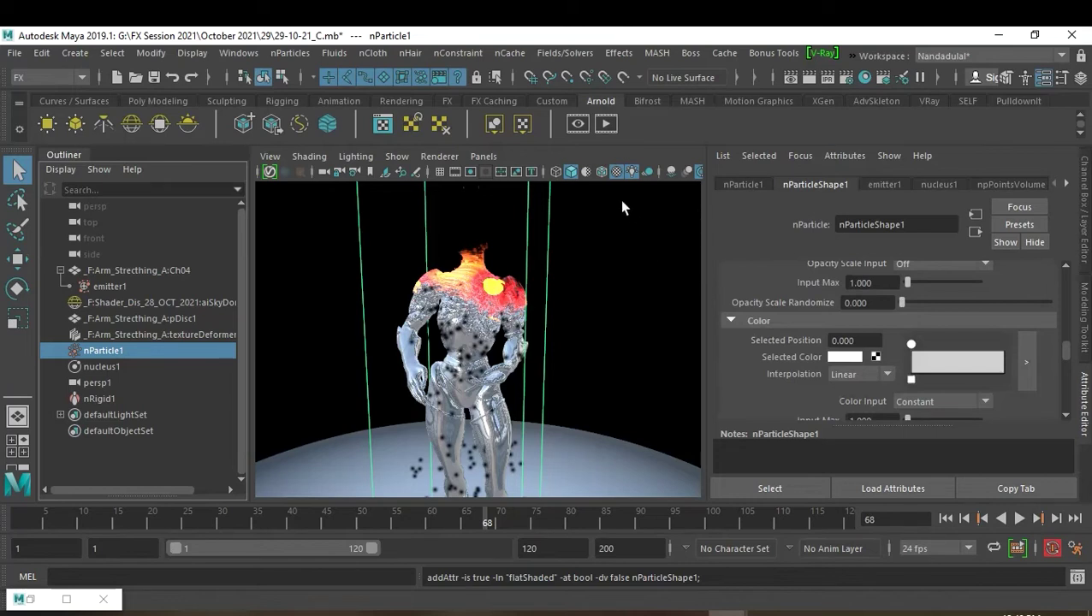
Add two Color ramp markers and color them orange and red.
left_click(945, 363)
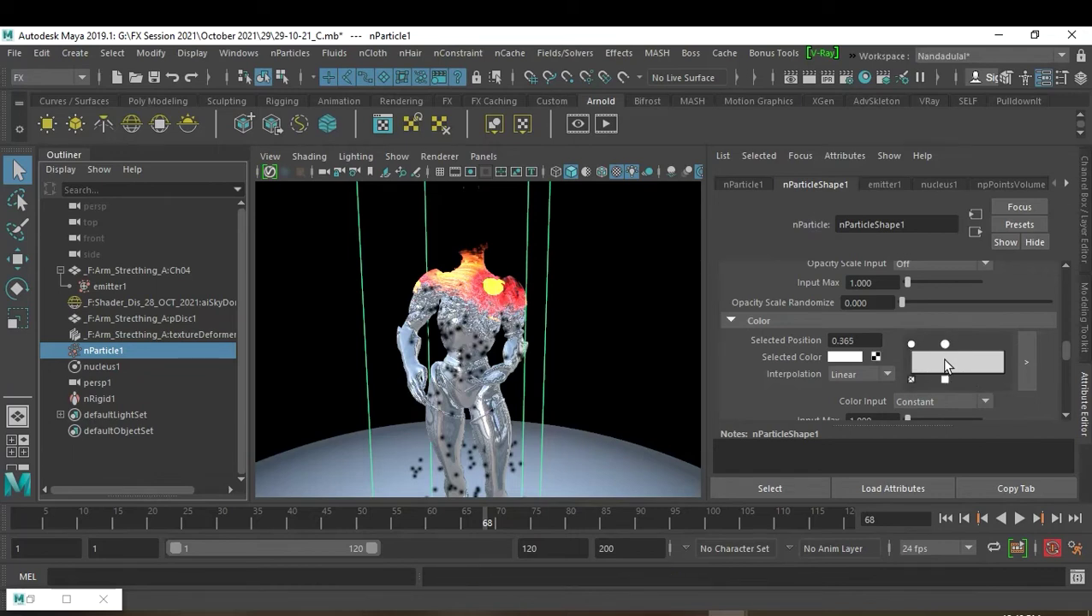
left_click(996, 372)
left_click(841, 357)
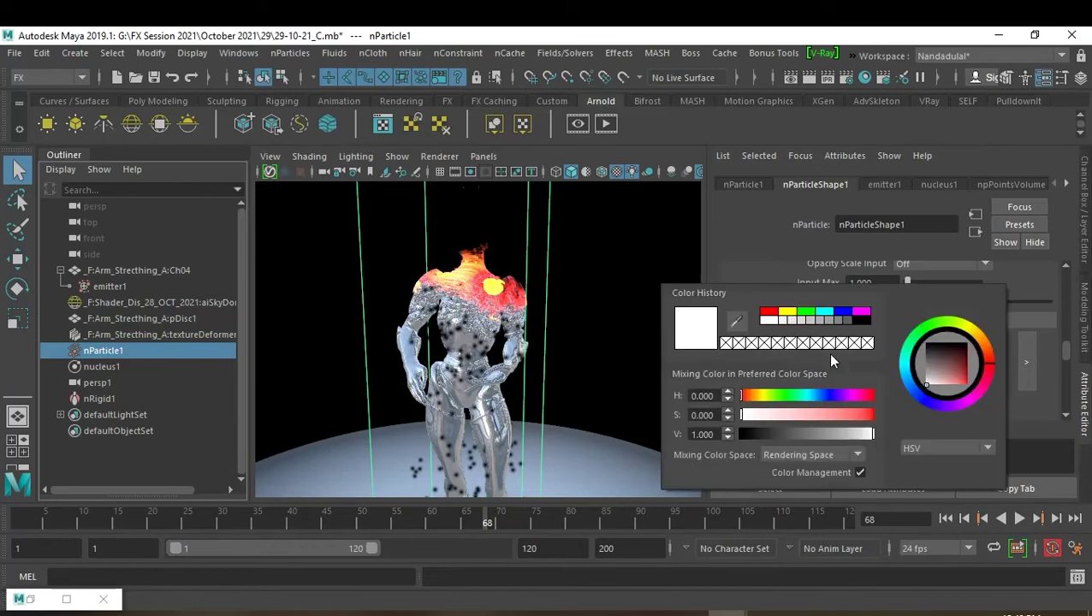
left_click(750, 396)
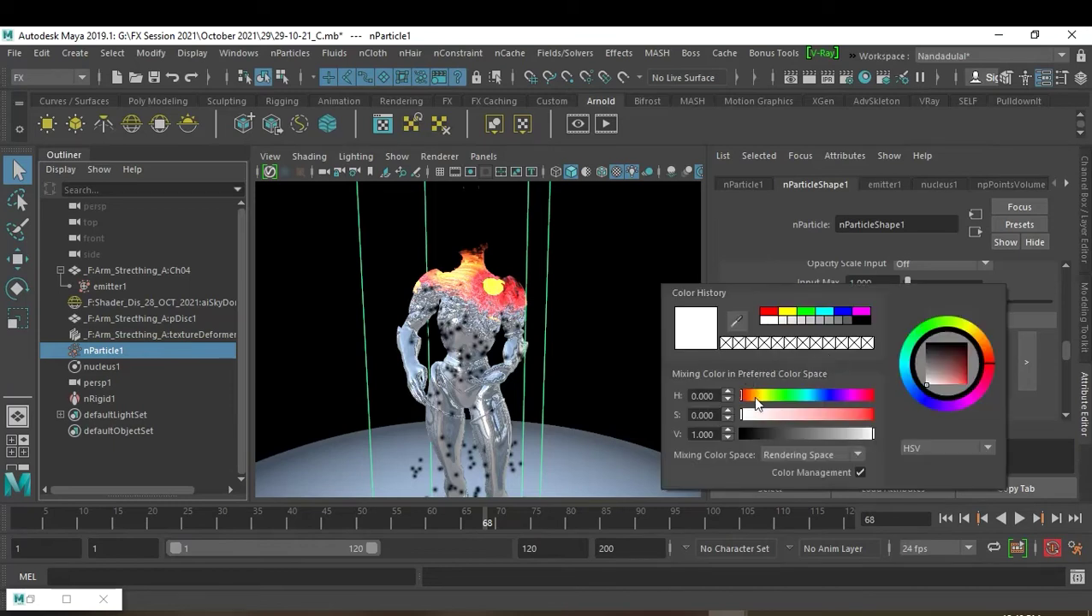
left_click(873, 416)
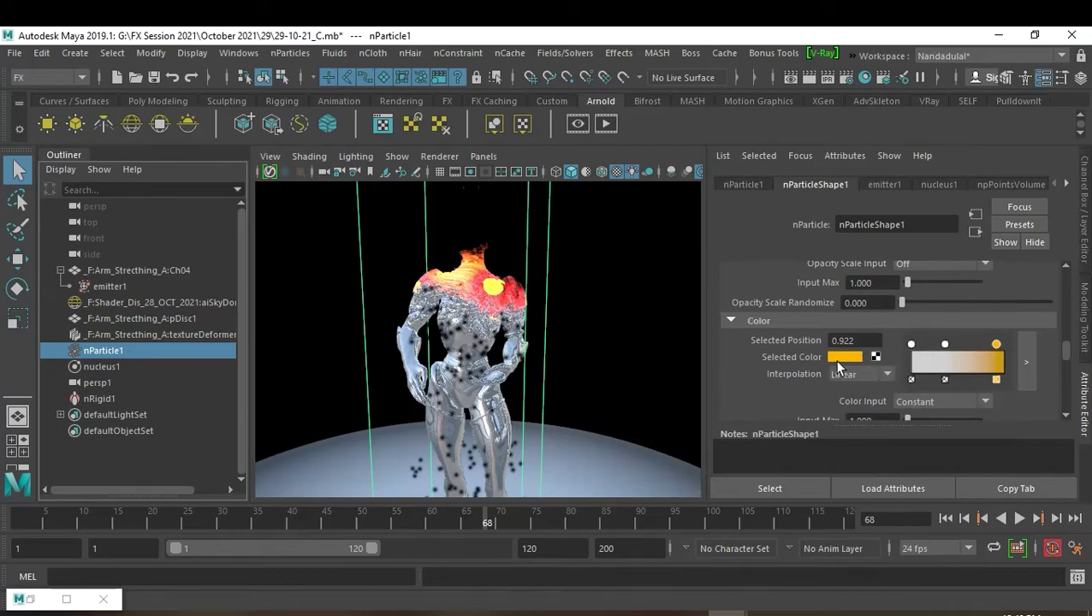
left_click(836, 358)
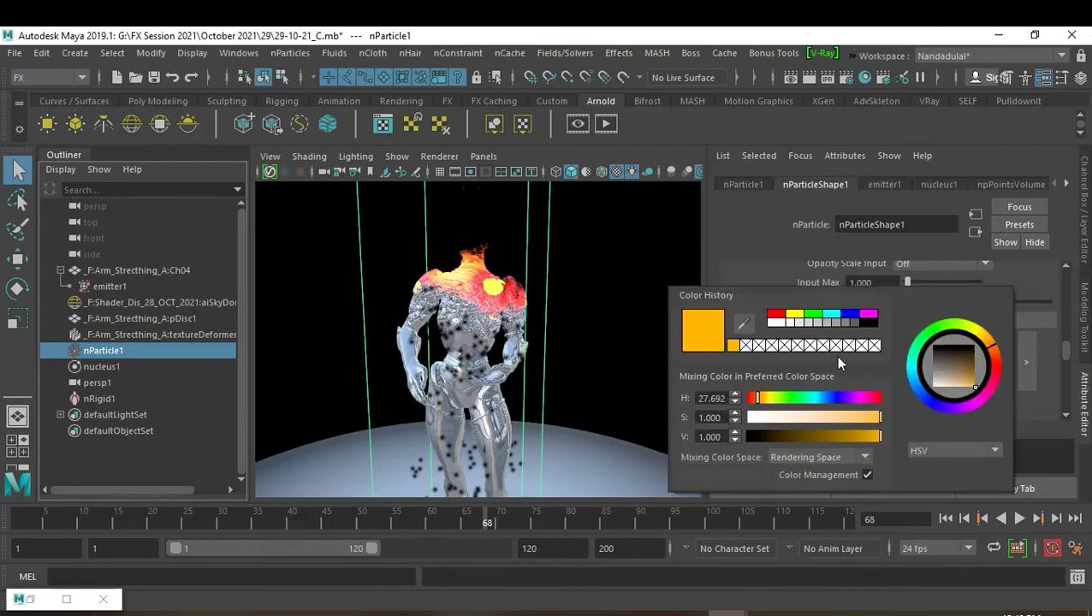
left_click(776, 315)
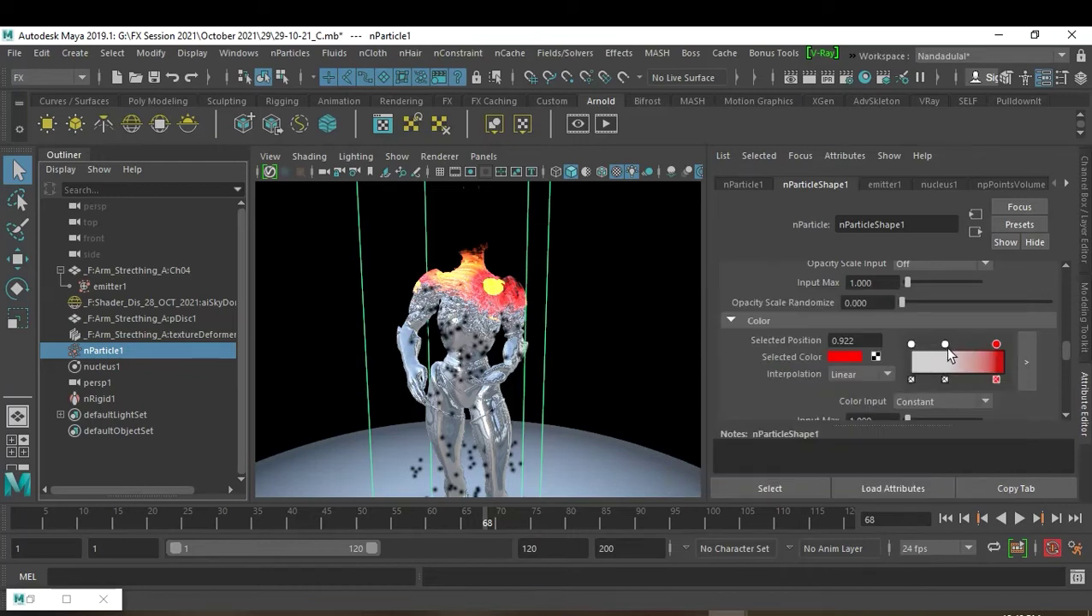
Recolor the middle point orange and the start dark red, placing orange at about 0.652.
left_click(945, 346)
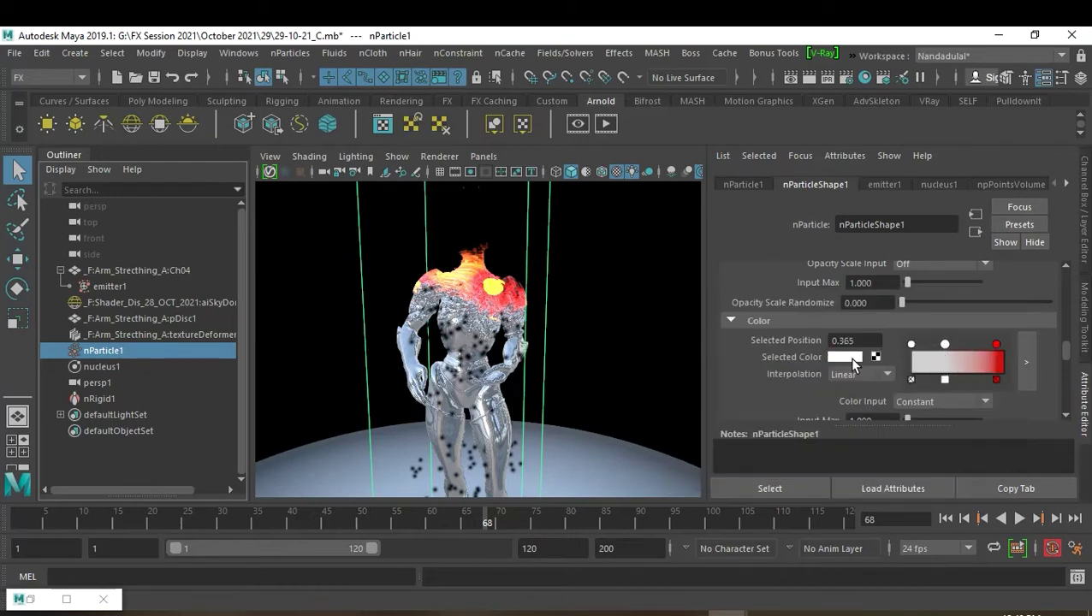
left_click(852, 358)
left_click(762, 349)
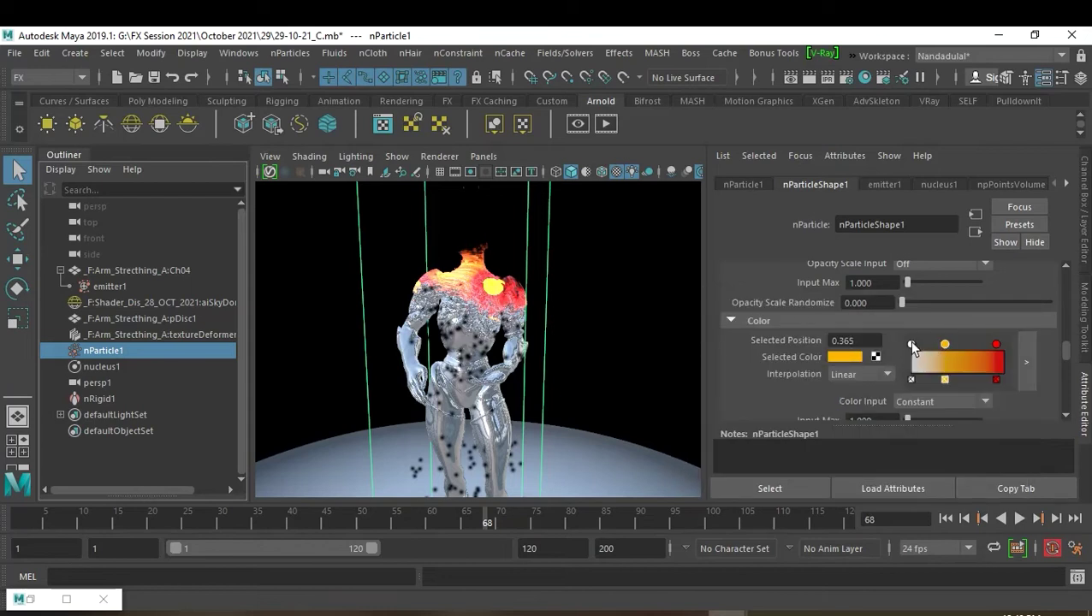
left_click_drag(946, 345, 997, 355)
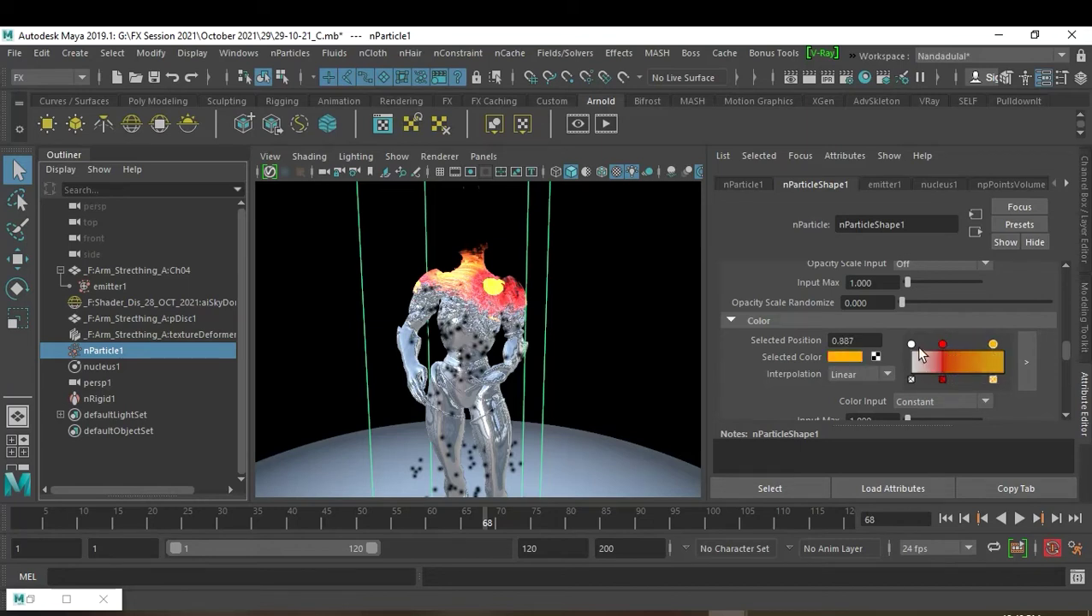
left_click(912, 345)
left_click(839, 357)
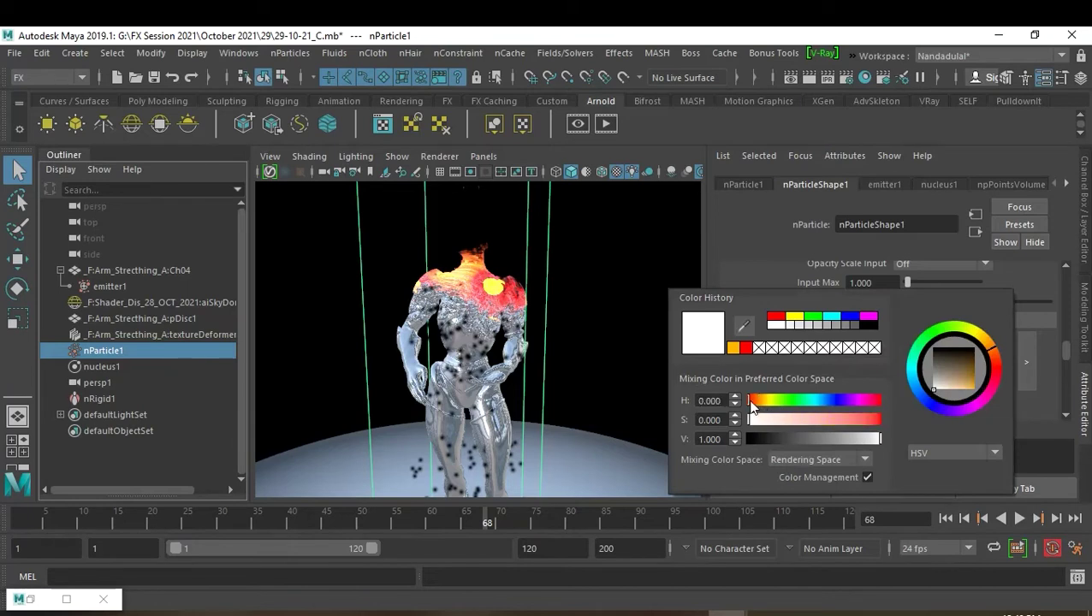
left_click(863, 420)
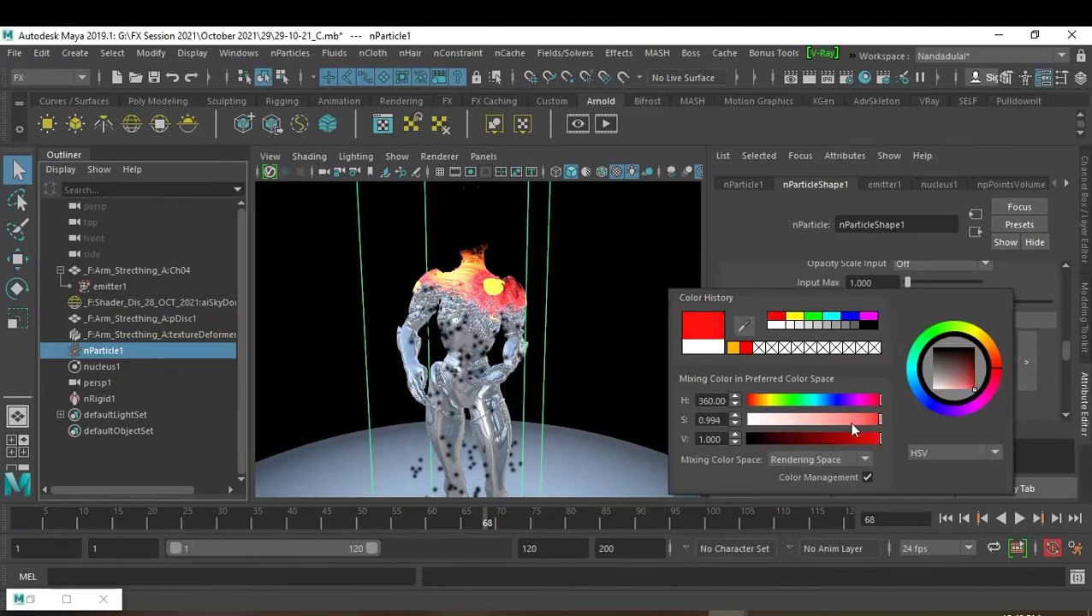
left_click_drag(821, 438, 807, 438)
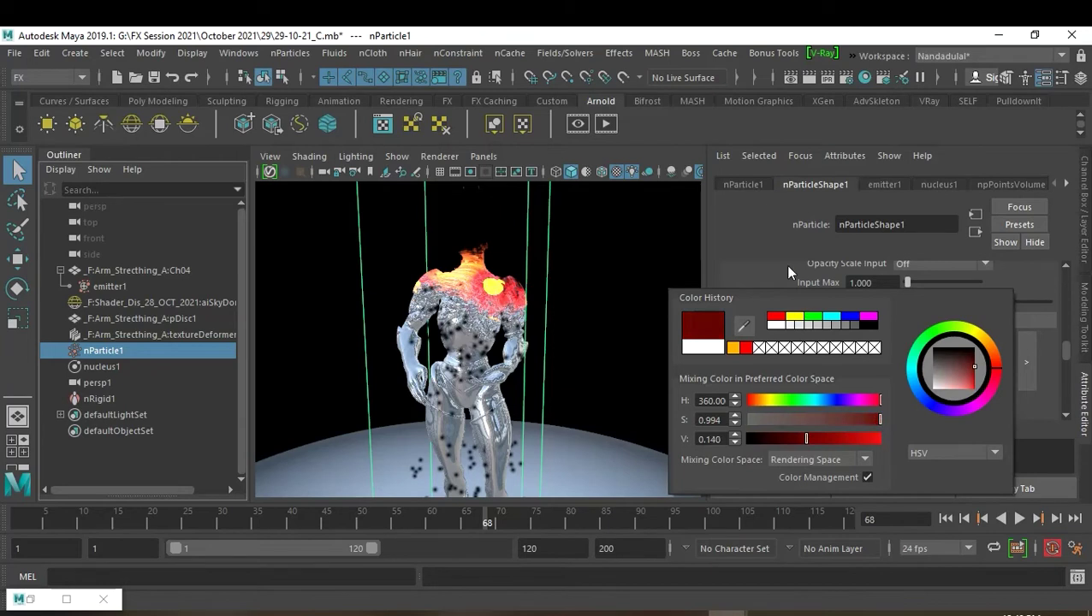
left_click_drag(944, 346, 973, 346)
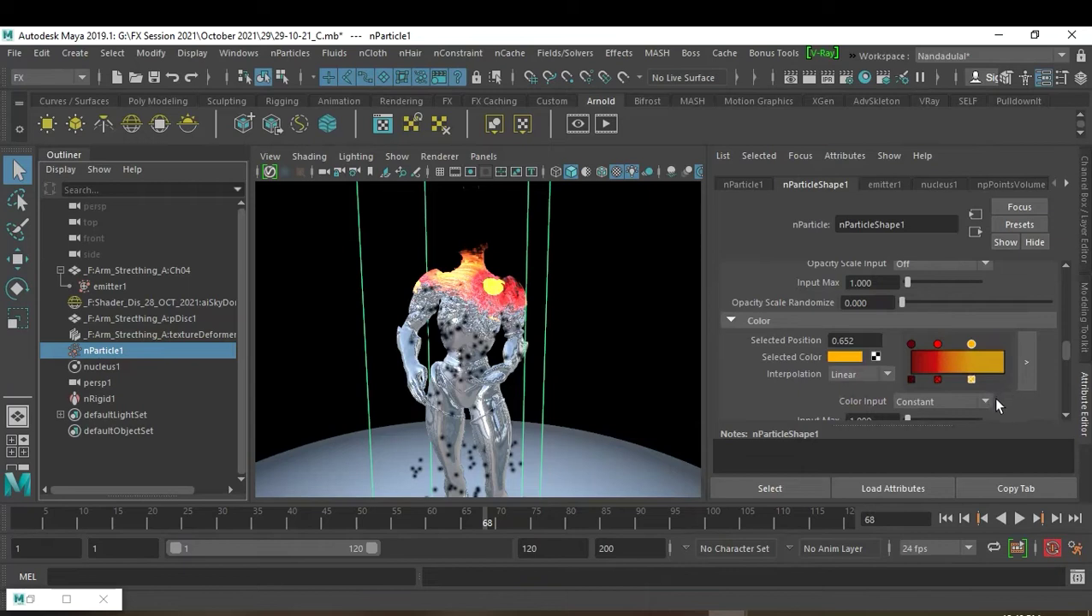
scroll(996, 399, "down", 1)
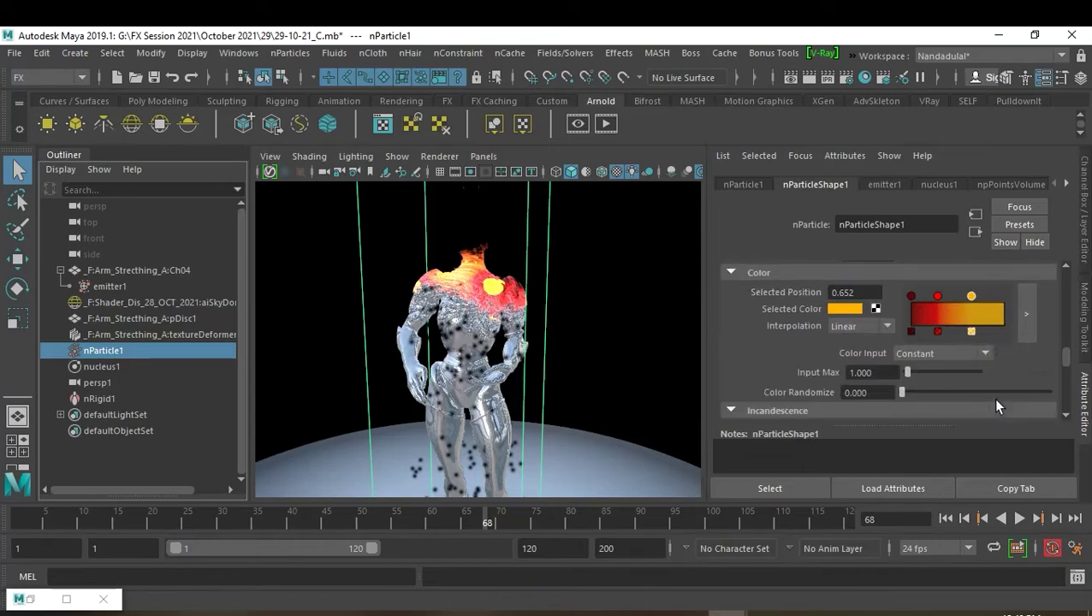
Drive particle colour by Particle ID with Color Randomize 0.242, viewing the figure from new angles.
left_click(986, 357)
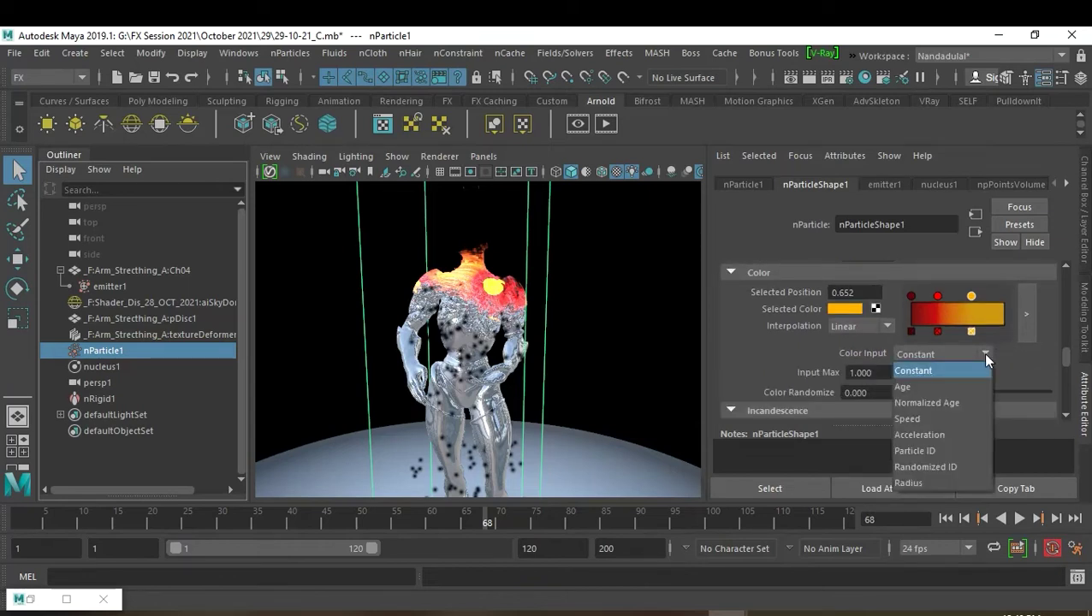
left_click(967, 448)
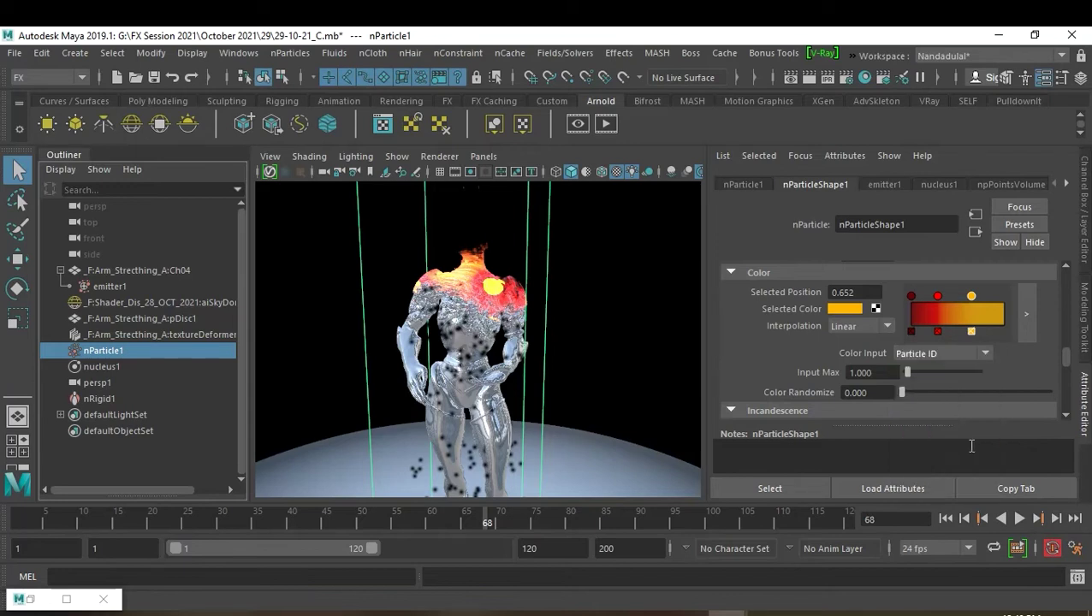
left_click_drag(929, 394, 937, 393)
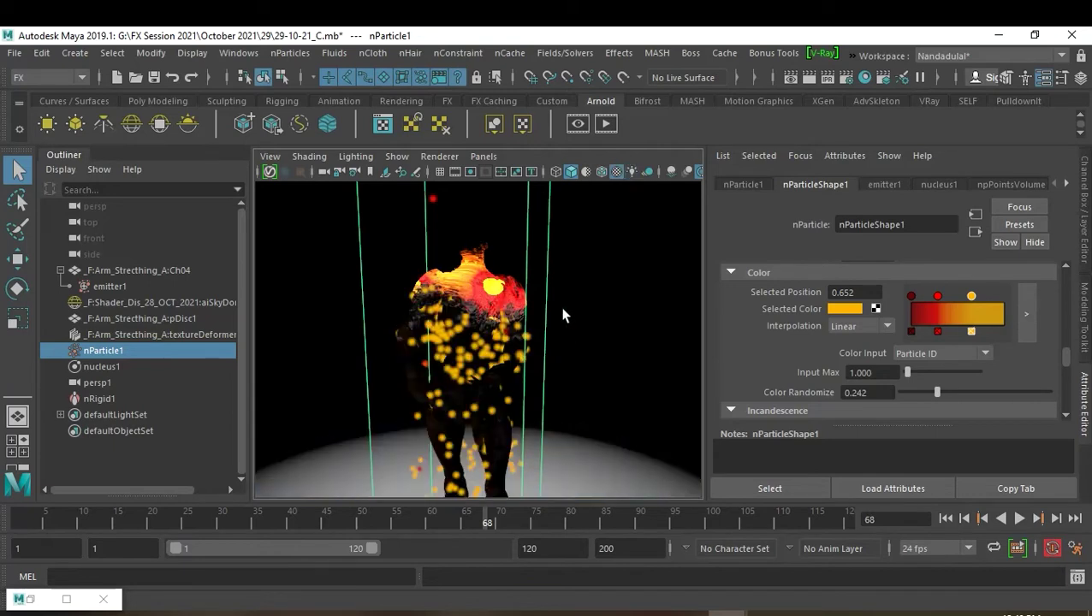
mouse_move(670, 394)
left_mouse_down("alt")
mouse_move(627, 361)
mouse_move(578, 360)
left_mouse_up("alt")
middle_click_drag(578, 361, 591, 336, "alt")
left_click_drag(591, 335, 617, 354, "alt")
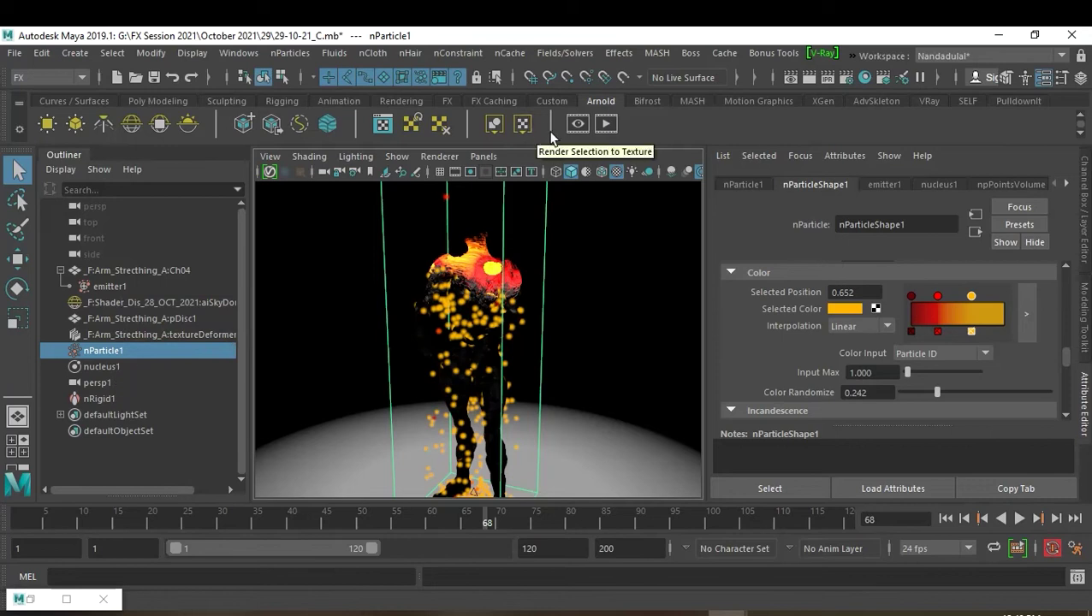
Add a turbulence field, lower its Magnitude from 20 to 5, and play from frame 1.
left_click(561, 54)
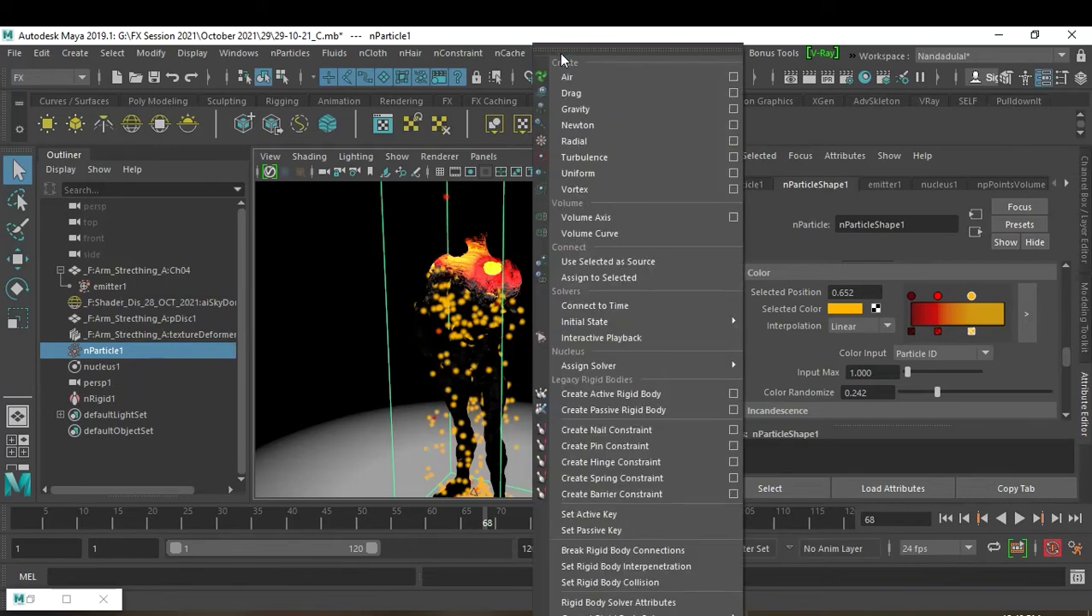
left_click(597, 156)
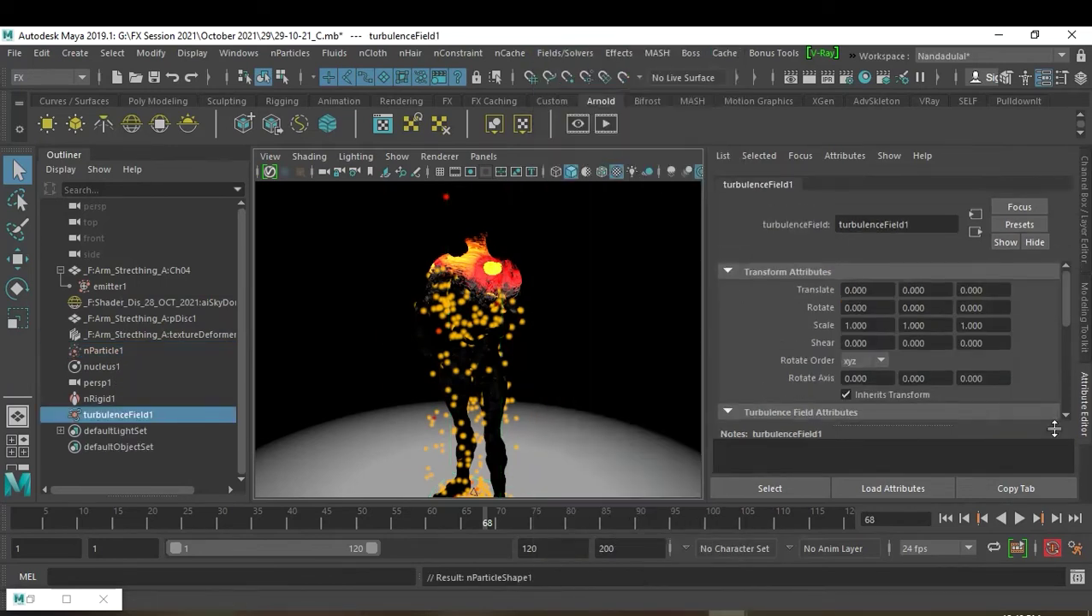
scroll(953, 378, "down", 3)
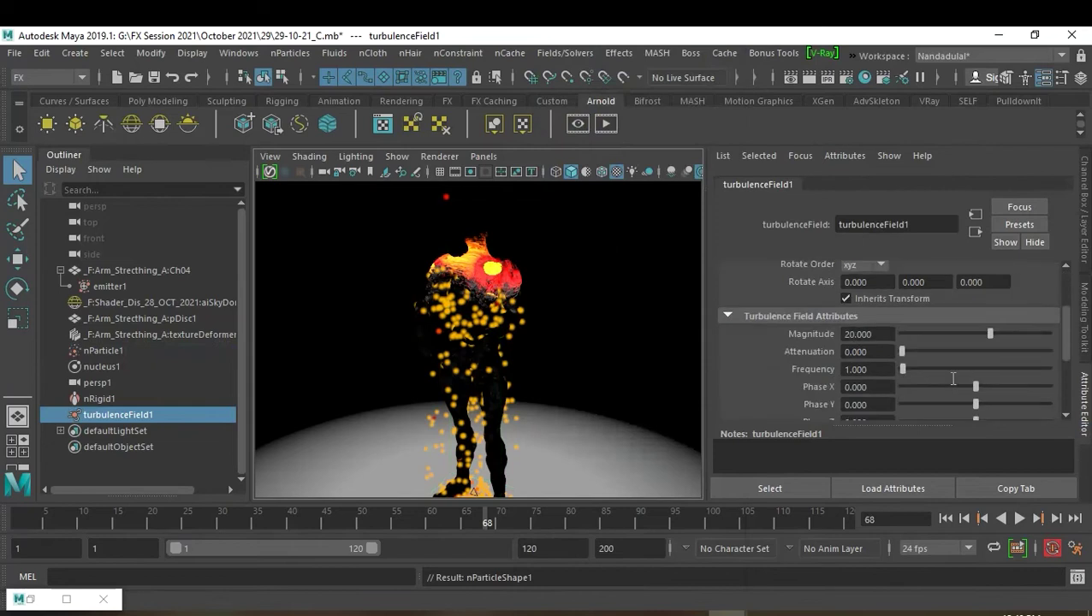
left_click(885, 334)
type("5")
key("Return")
left_click(947, 519)
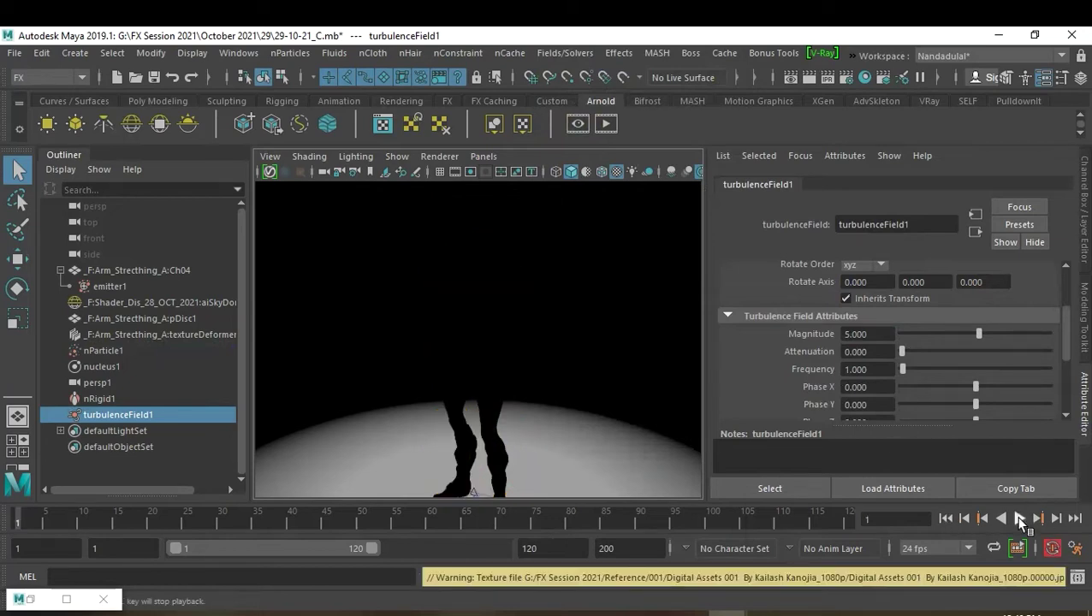
left_click(1019, 519)
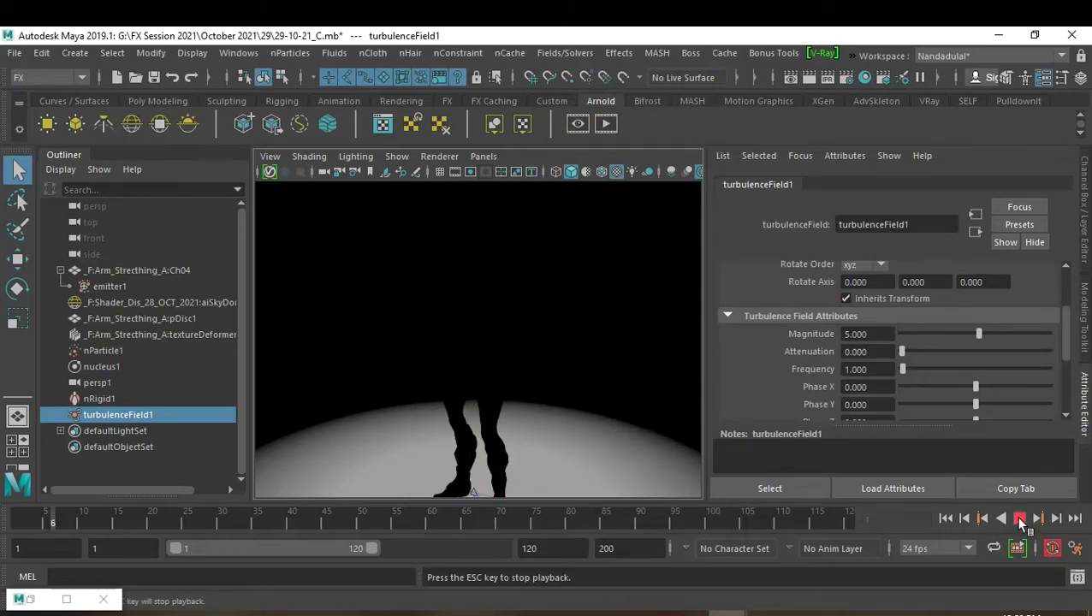
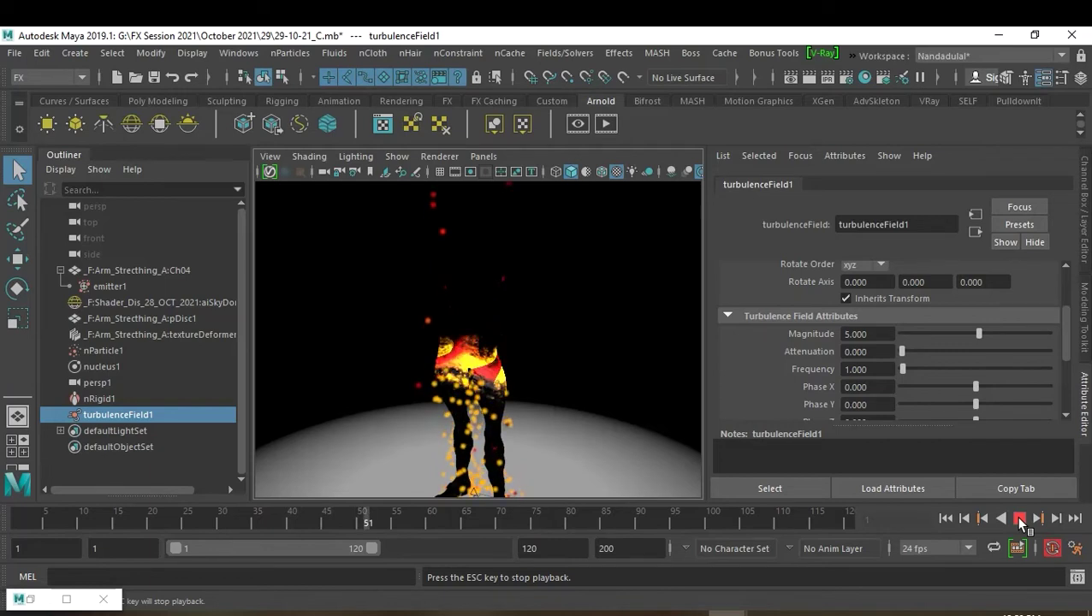
Stop the simulation at frame 53 and show nParticle1's Particle Size attributes (radius 0.200).
left_click(1019, 518)
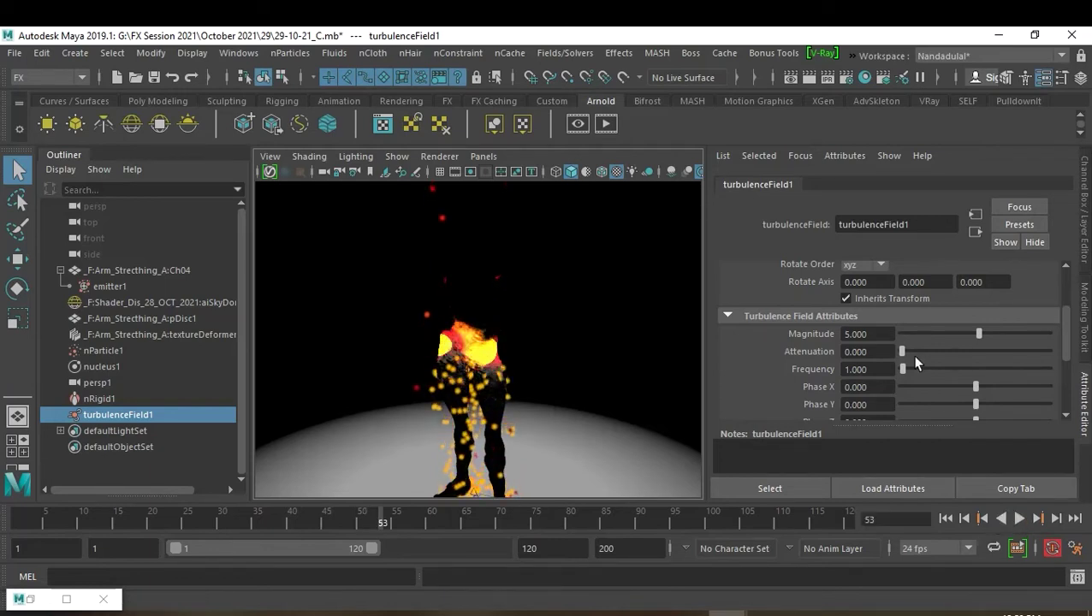
left_click(134, 350)
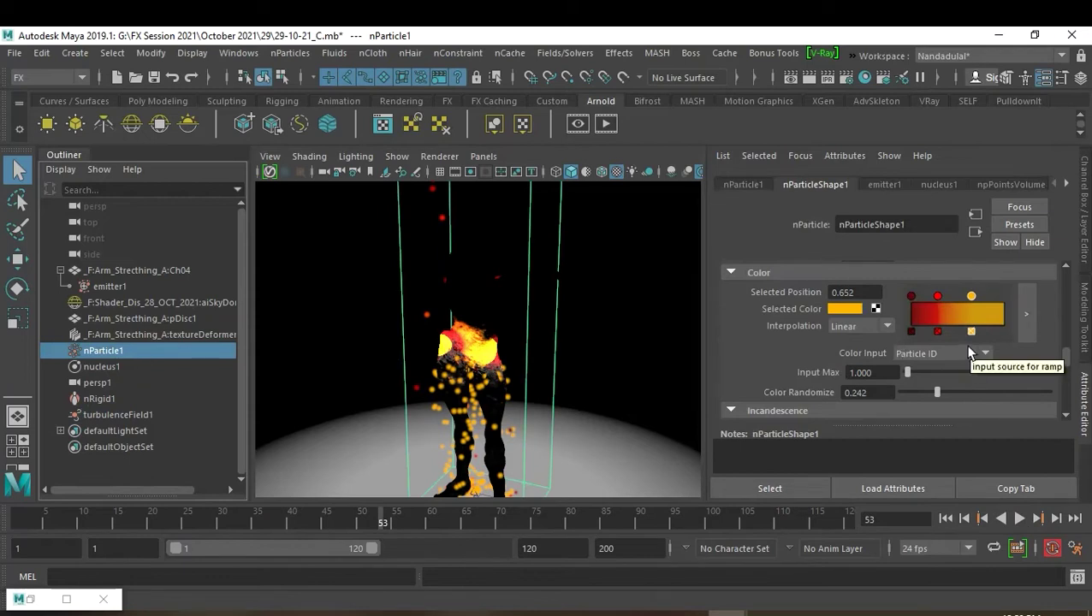
scroll(968, 352, "up", 1)
scroll(968, 352, "up", 3)
scroll(968, 351, "up", 3)
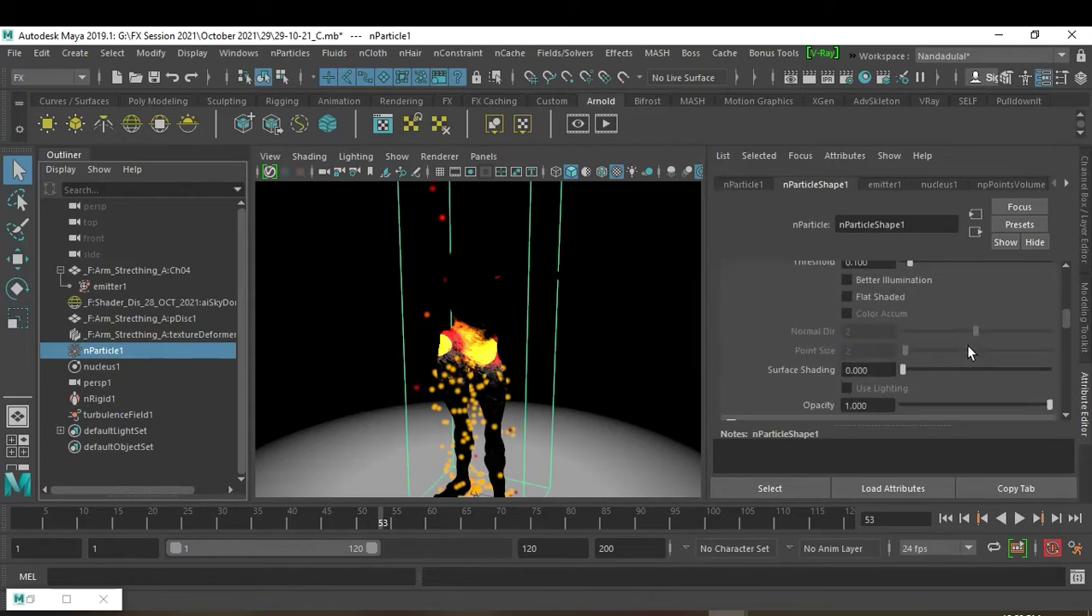
scroll(968, 351, "up", 3)
scroll(968, 351, "up", 5)
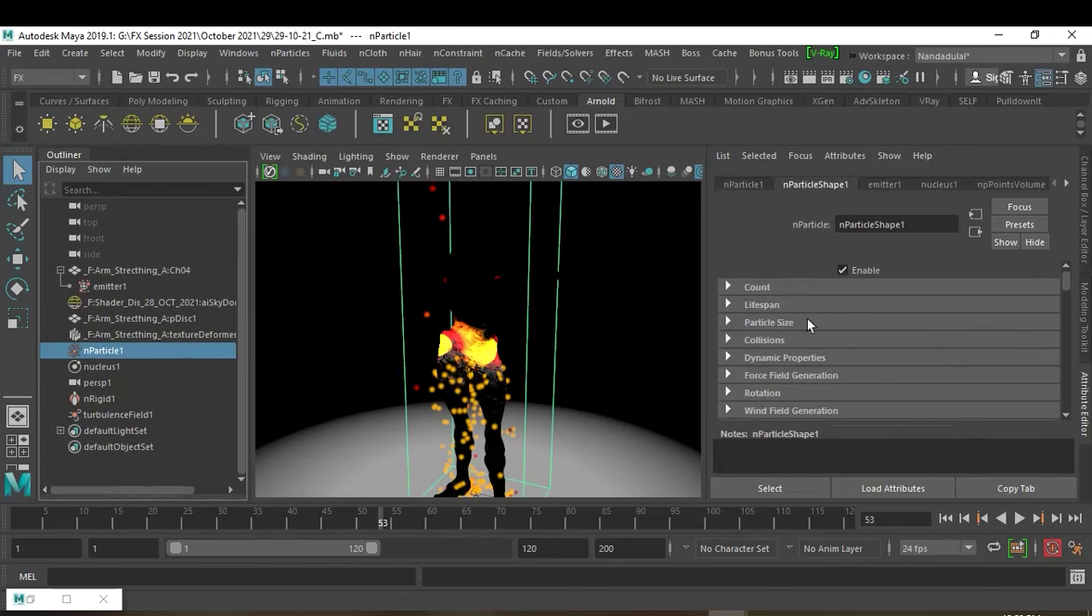
left_click(792, 318)
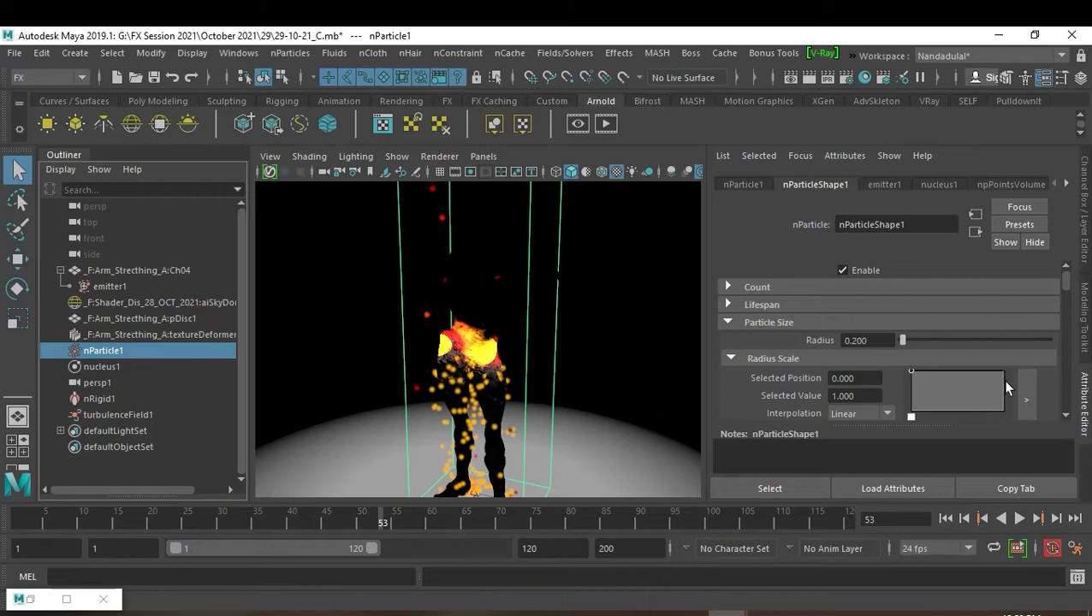
Add an end point at 0.22 to the Radius Scale ramp and set Radius Scale Input to Age.
left_click(1003, 414)
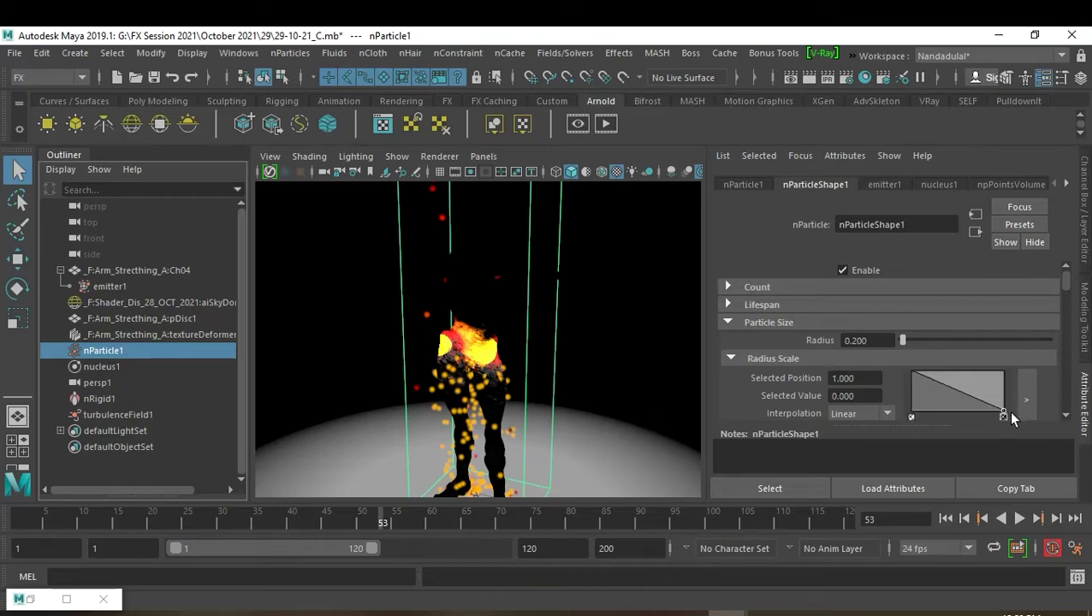
left_click_drag(1010, 412, 1015, 408)
scroll(1026, 372, "down", 1)
scroll(1026, 372, "down", 1)
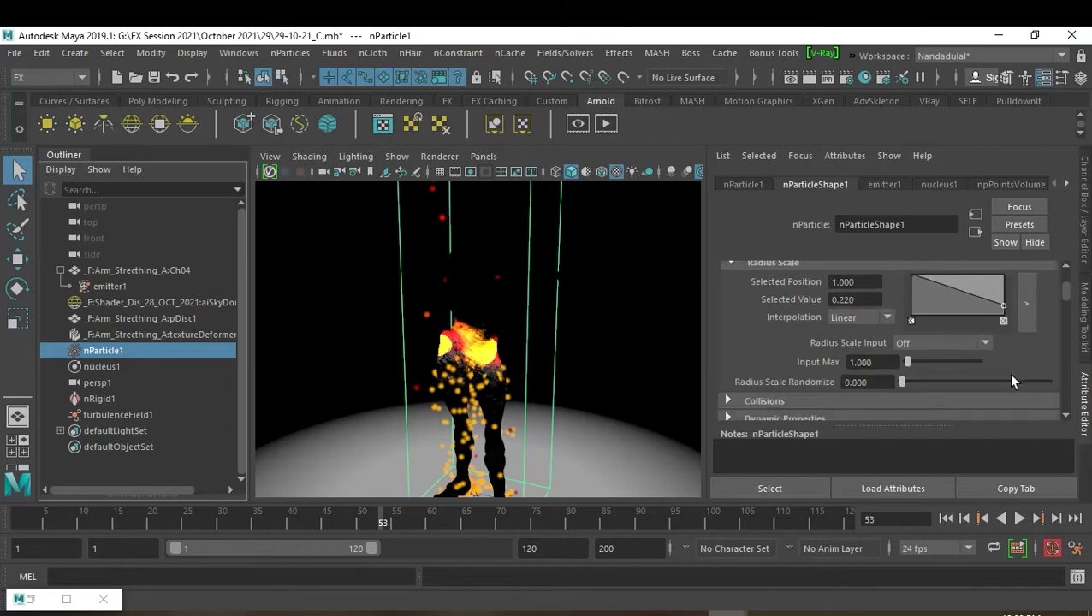
left_click(955, 345)
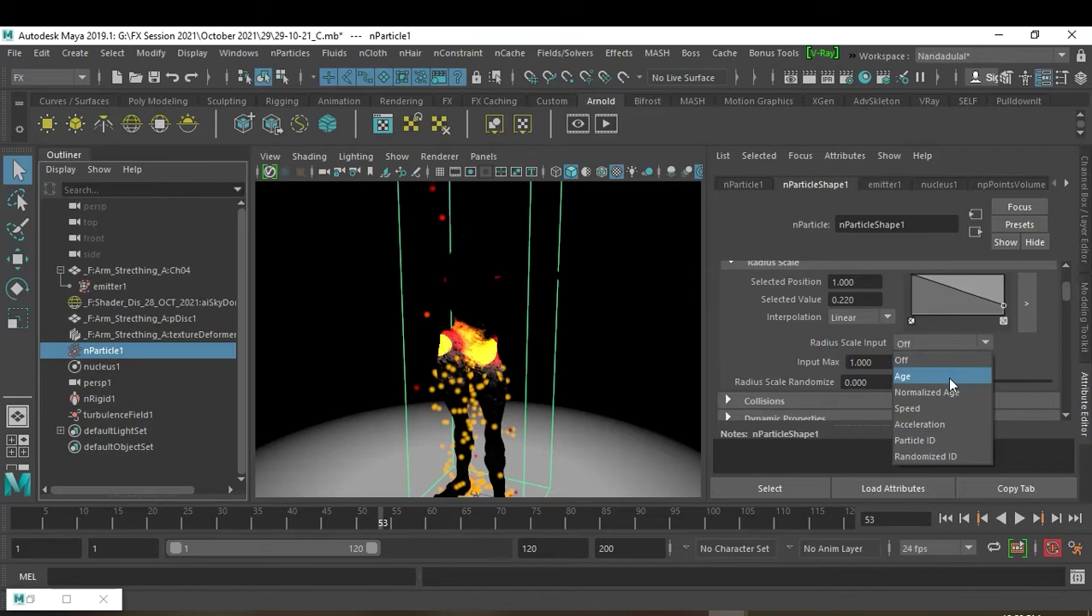
left_click(950, 379)
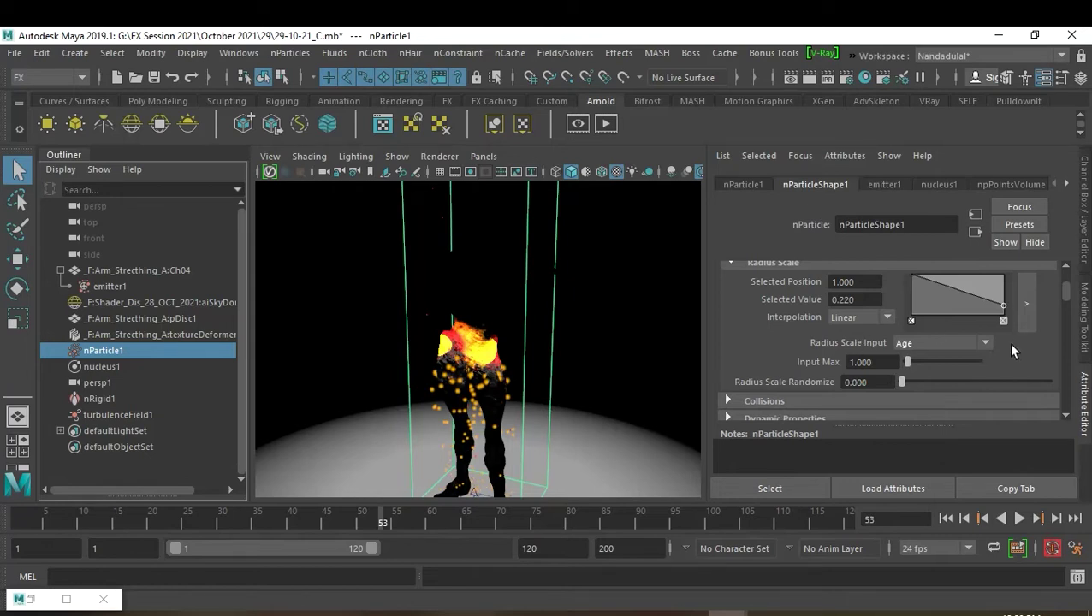
scroll(1001, 358, "down", 2)
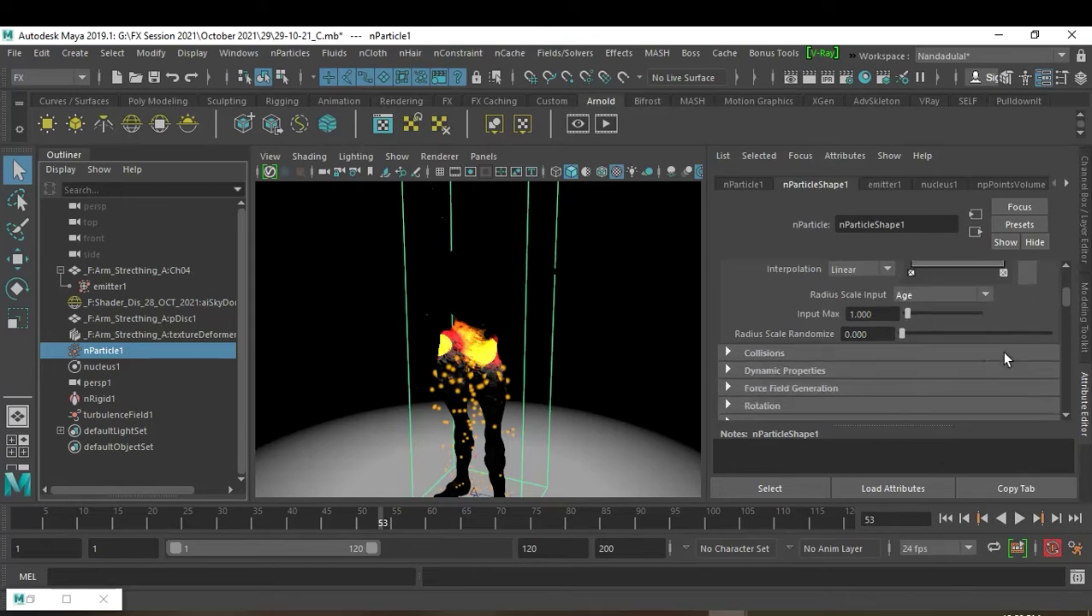
Raise the particle Color ramp's Input Max to 7.865.
scroll(1003, 355, "down", 3)
scroll(1004, 357, "down", 2)
scroll(1004, 356, "down", 2)
scroll(1004, 356, "down", 2)
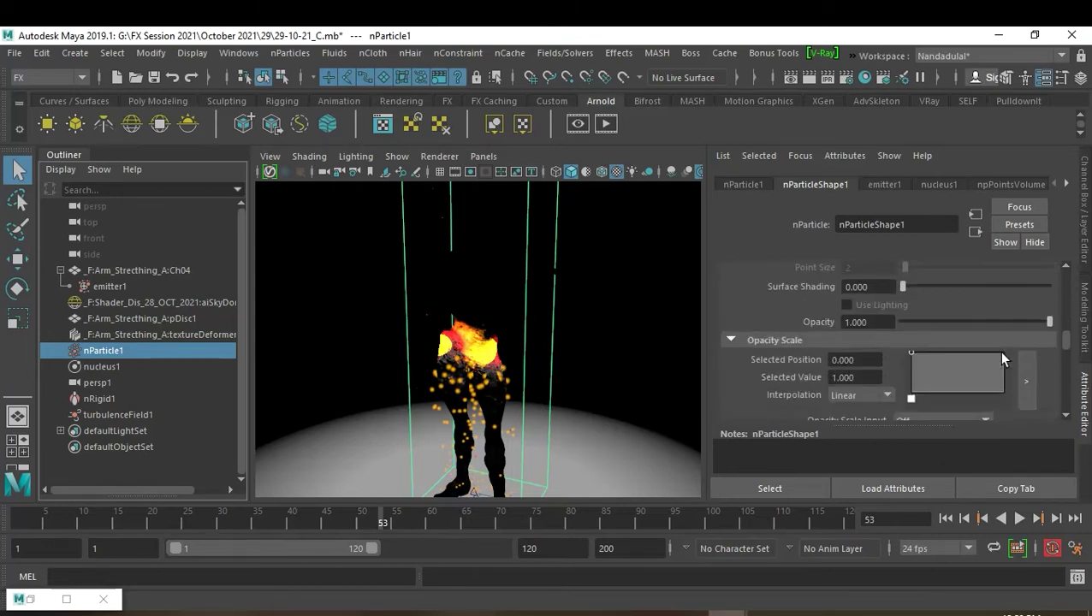
scroll(1004, 356, "down", 2)
scroll(1004, 357, "up", 1)
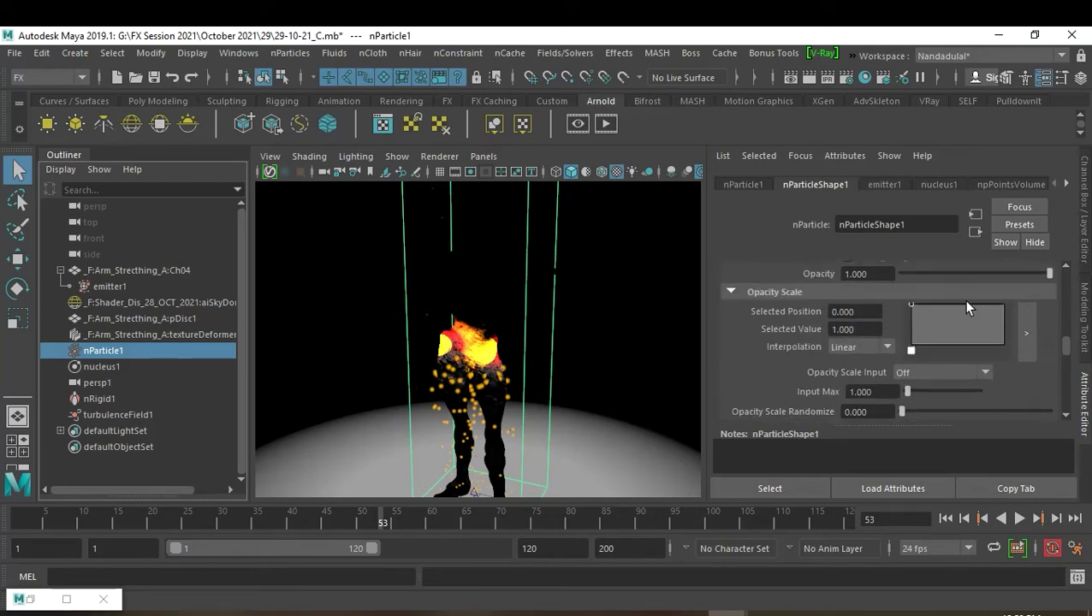
scroll(1006, 356, "down", 2)
scroll(1006, 356, "down", 1)
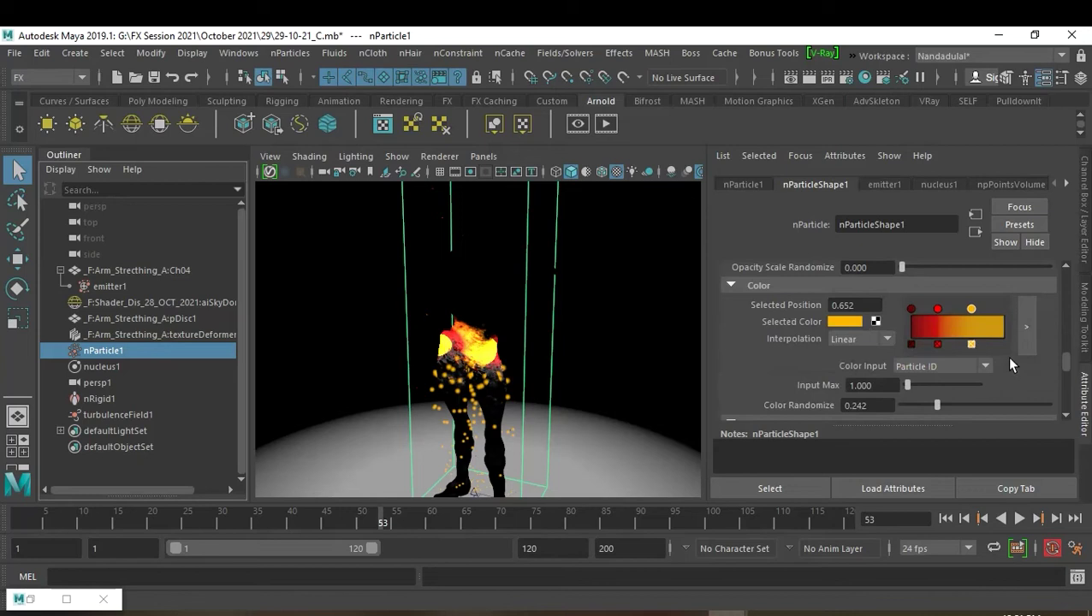
scroll(1006, 356, "down", 1)
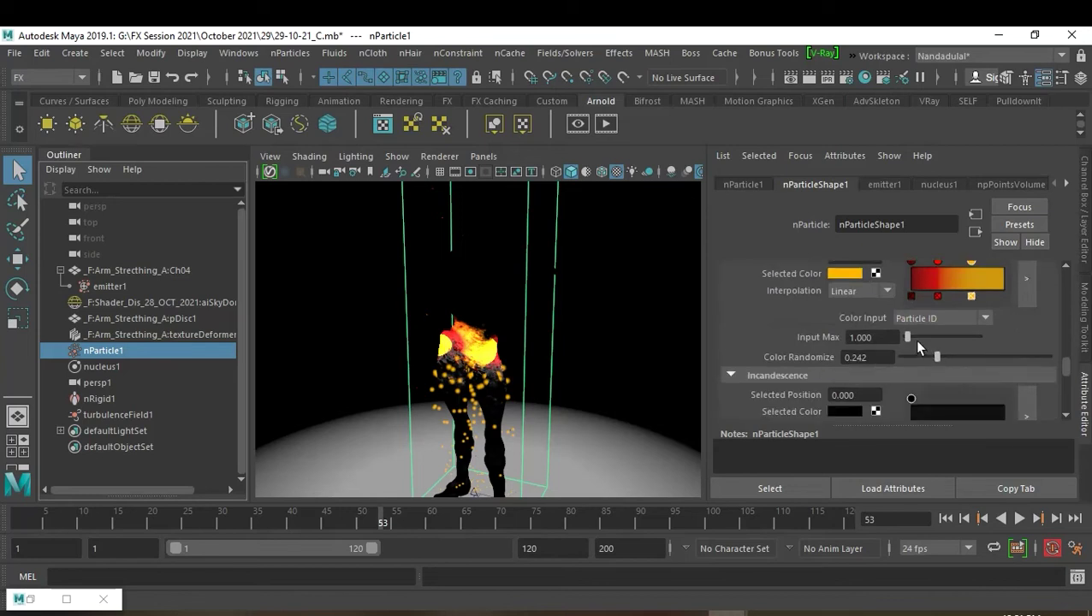
left_click_drag(909, 338, 917, 339)
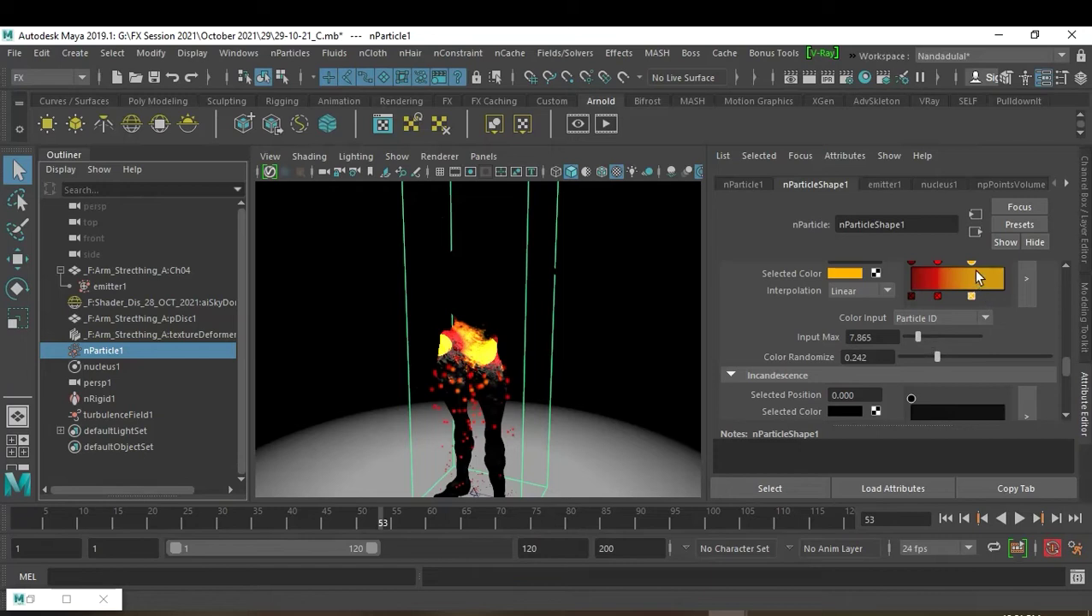
Shift the yellow and red color stops earlier and set Color Randomize to 0.159.
left_click_drag(967, 263, 963, 264)
scroll(931, 265, "up", 2)
left_click_drag(938, 312, 929, 308)
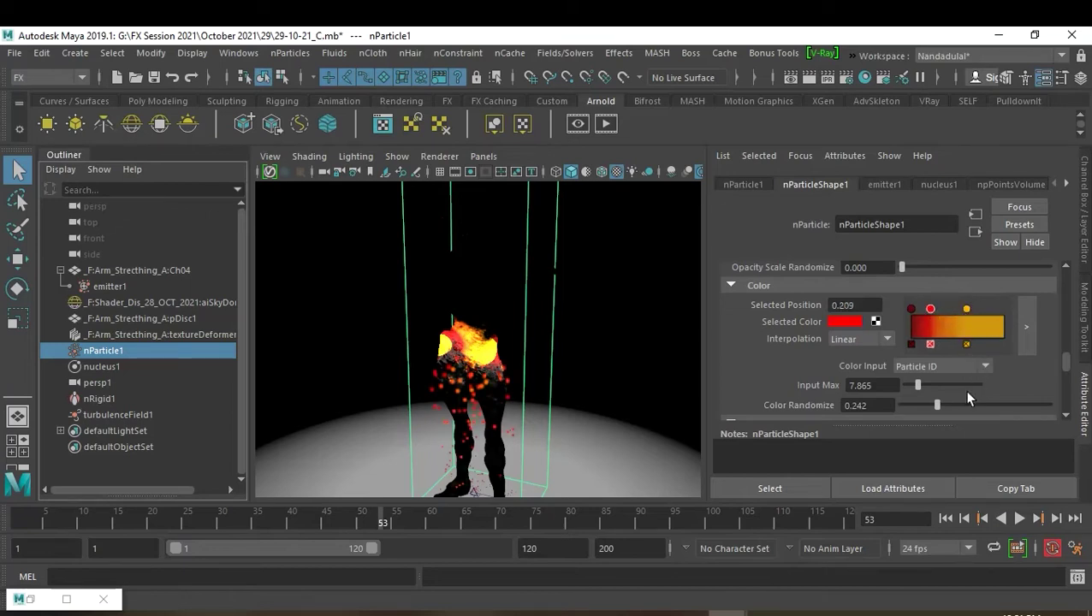
left_click_drag(937, 405, 925, 407)
scroll(982, 364, "down", 3)
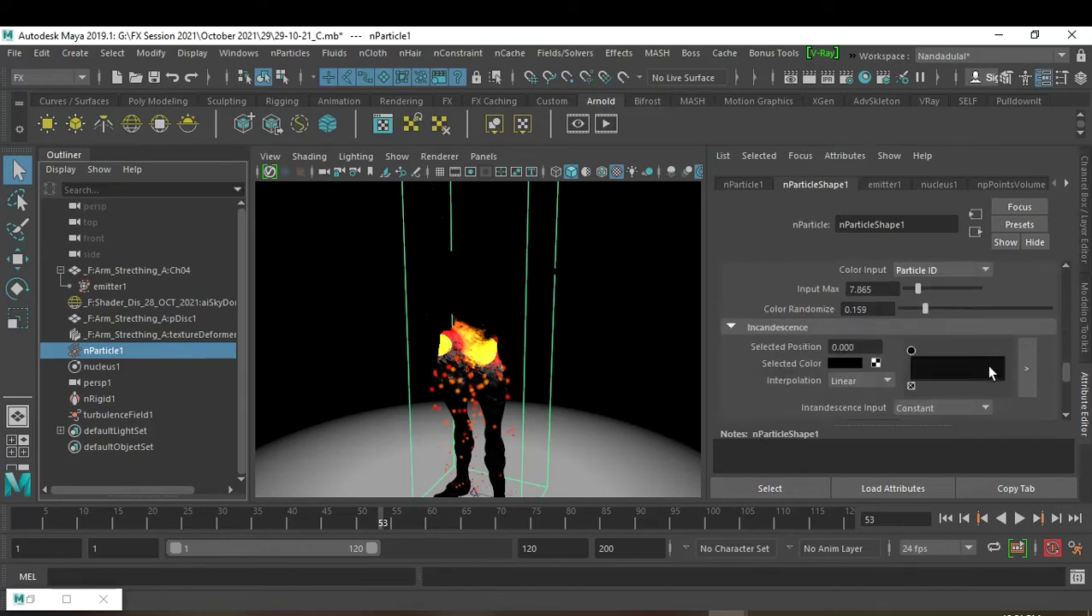
Recolor the Incandescence ramp from dark red through red to dark gold at position 0.496.
left_click(846, 364)
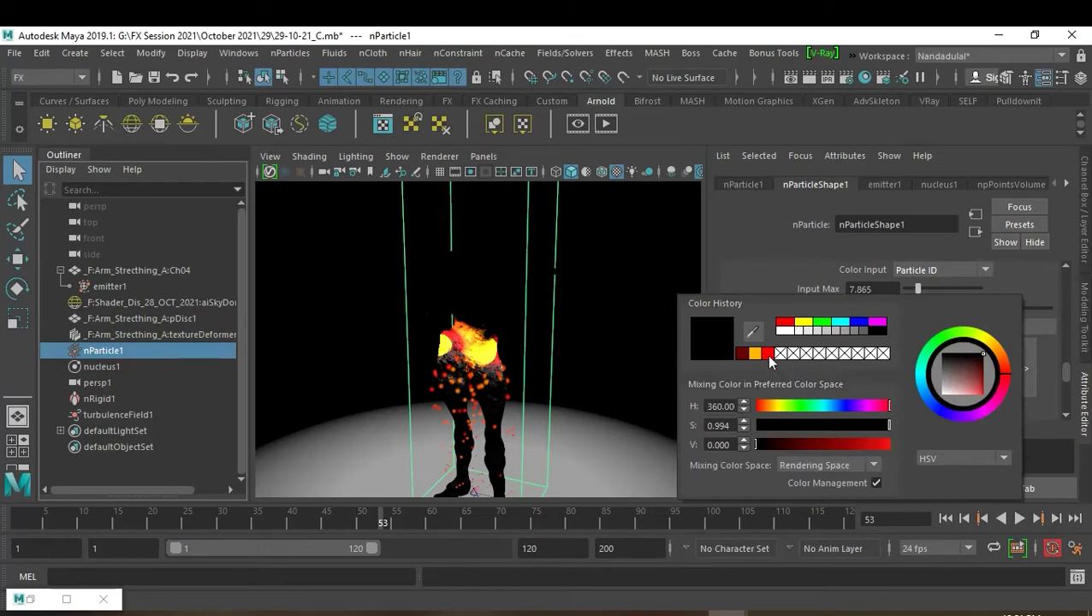
left_click(766, 354)
left_click(932, 368)
left_click(835, 363)
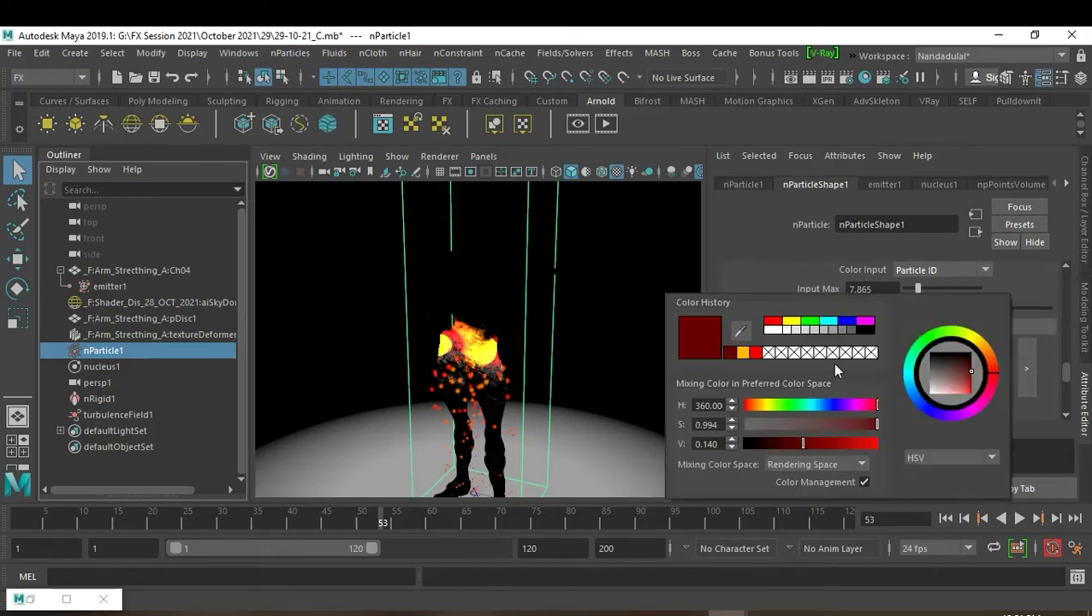
left_click(742, 354)
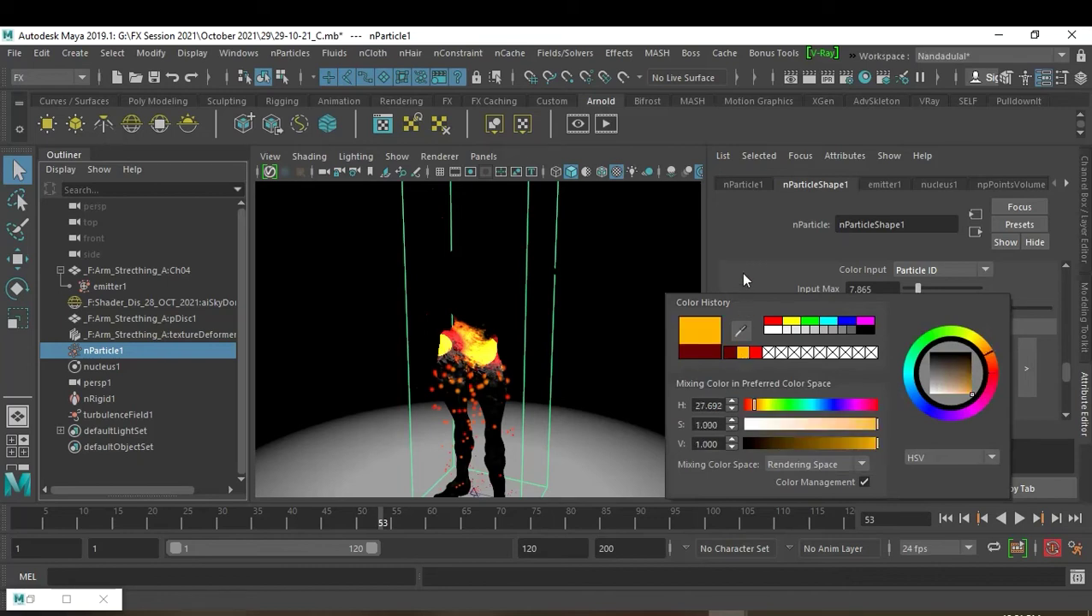
left_click(834, 363)
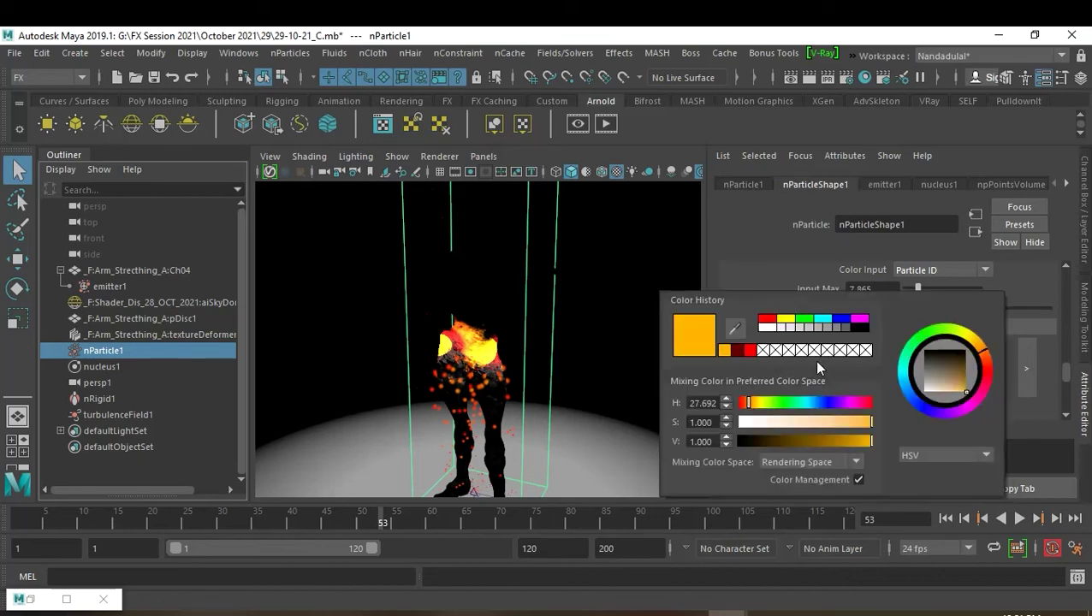
left_click(749, 351)
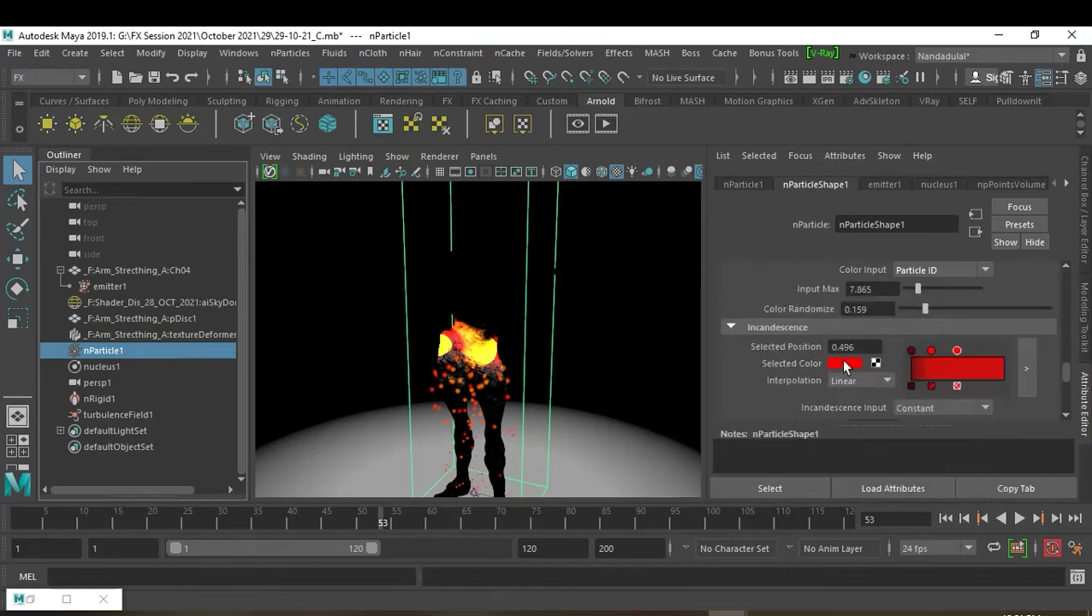
left_click(846, 363)
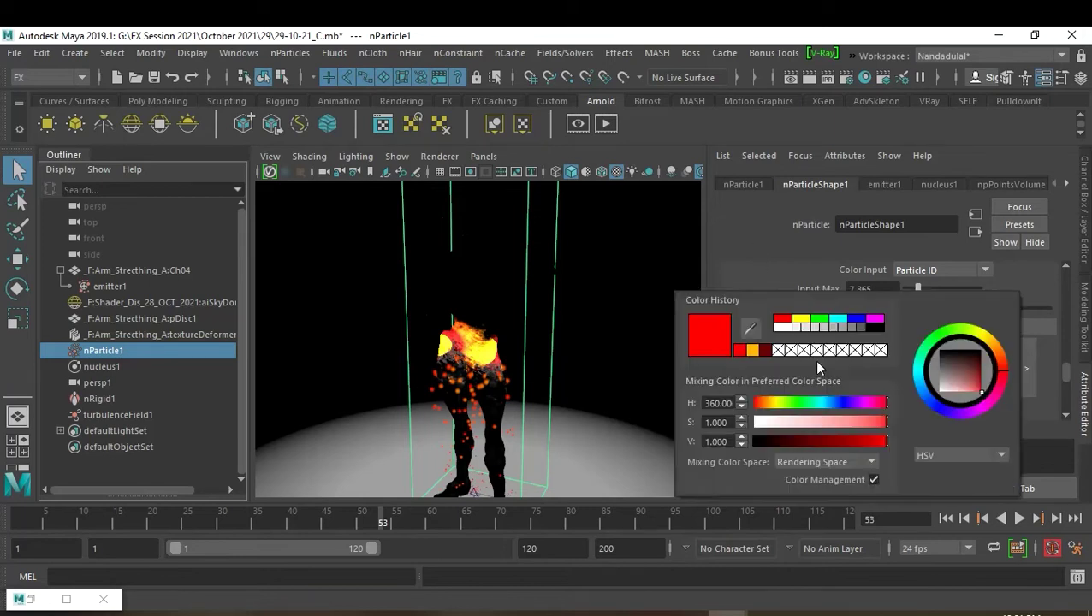
left_click(750, 352)
left_click(831, 441)
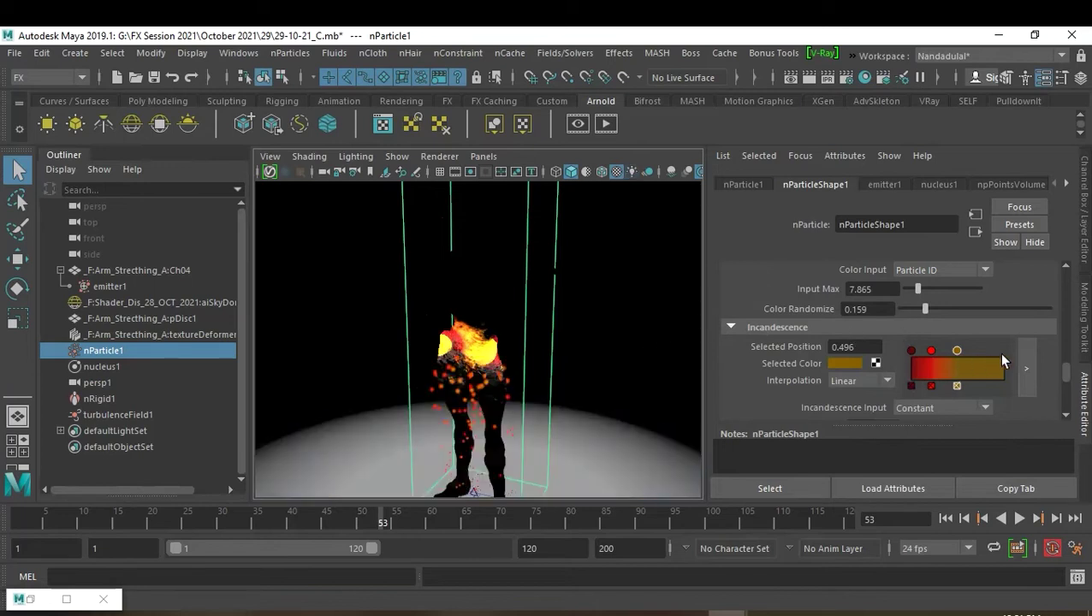
scroll(1003, 354, "down", 2)
scroll(1002, 358, "down", 2)
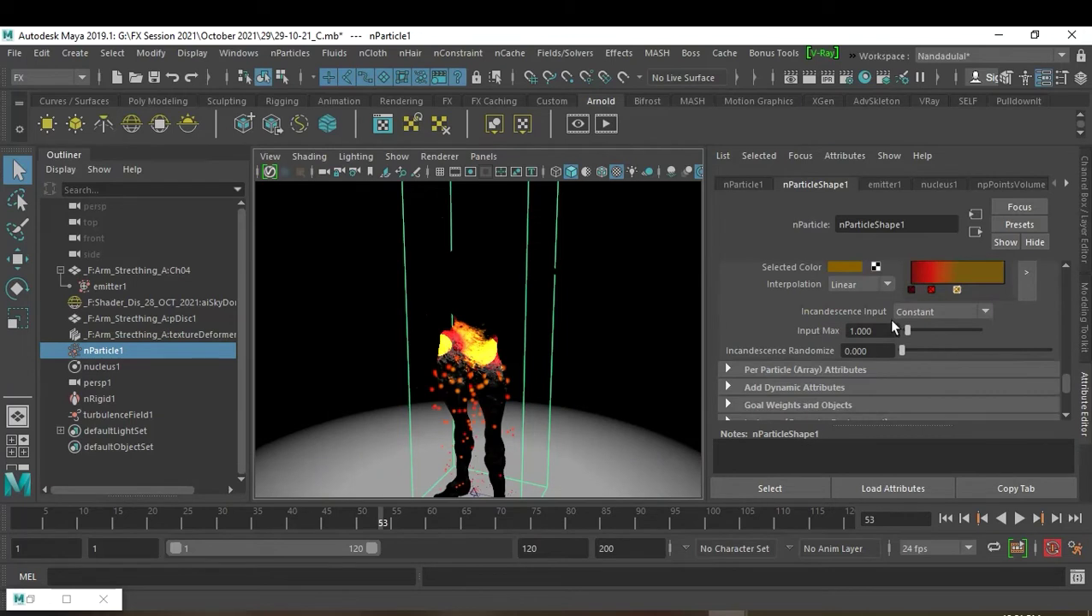
Drive Incandescence by Randomized ID with Incandescence Randomize 0.121, then select turbulenceField1.
left_click(935, 311)
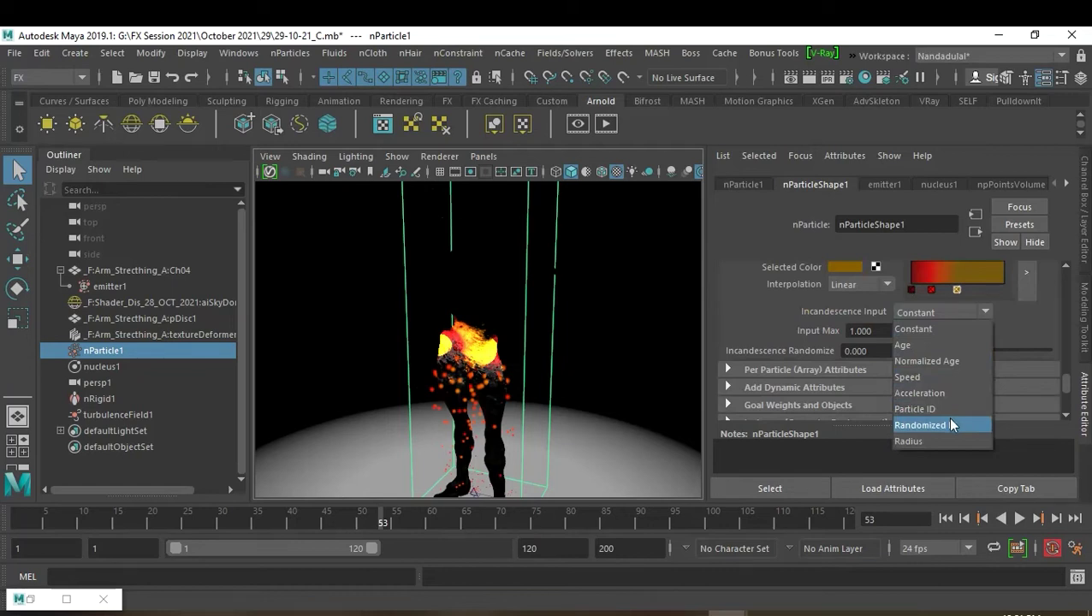
left_click(952, 424)
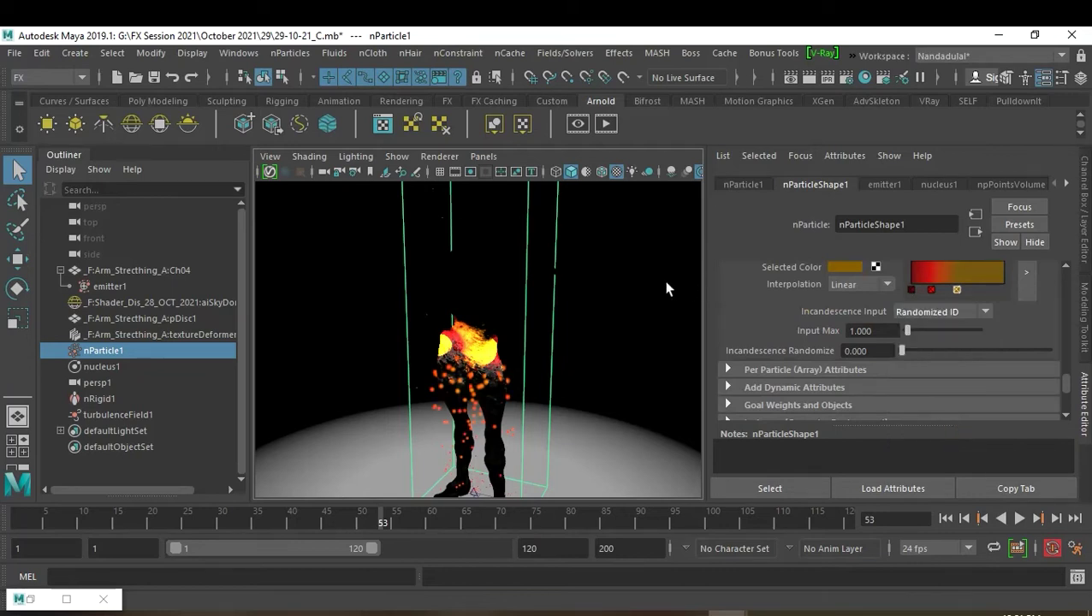
mouse_move(903, 351)
left_mouse_down()
mouse_move(918, 351)
mouse_move(910, 331)
left_mouse_up()
scroll(934, 321, "down", 2)
scroll(942, 319, "down", 2)
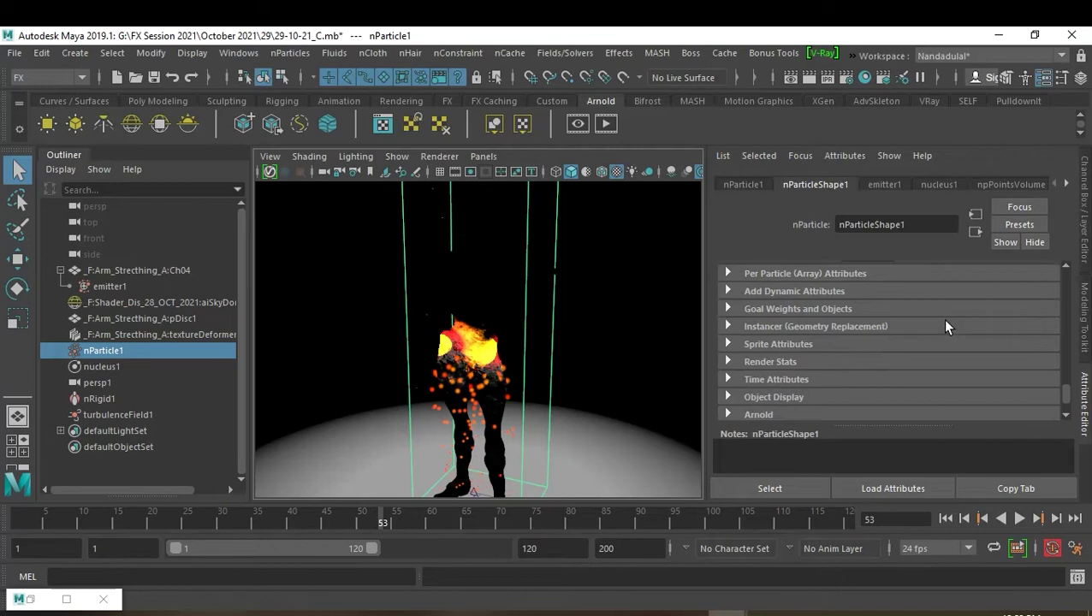
scroll(943, 318, "up", 2)
scroll(943, 318, "up", 1)
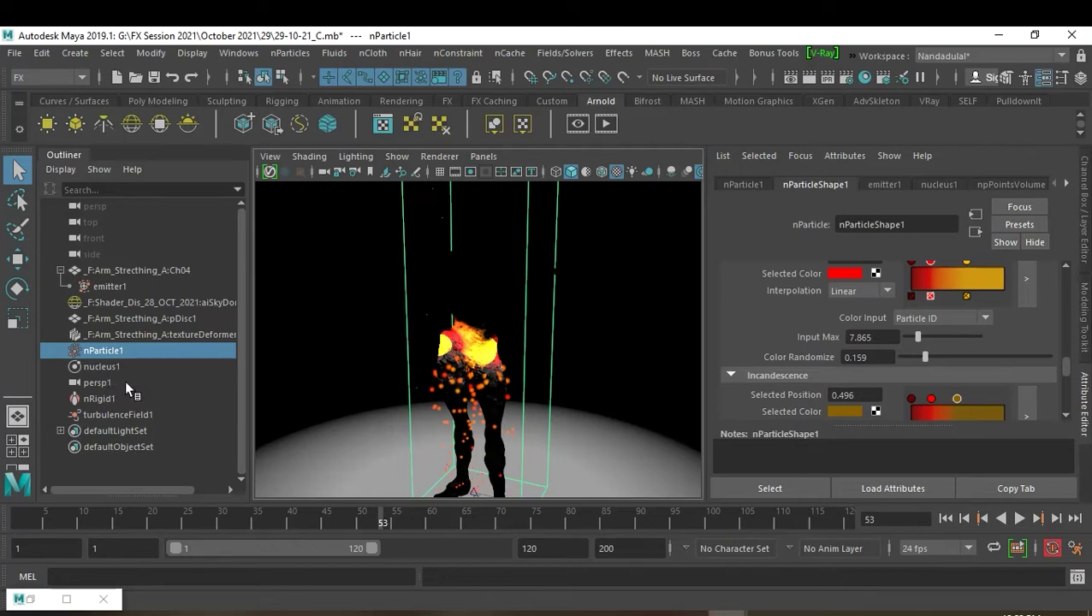
left_click(108, 412)
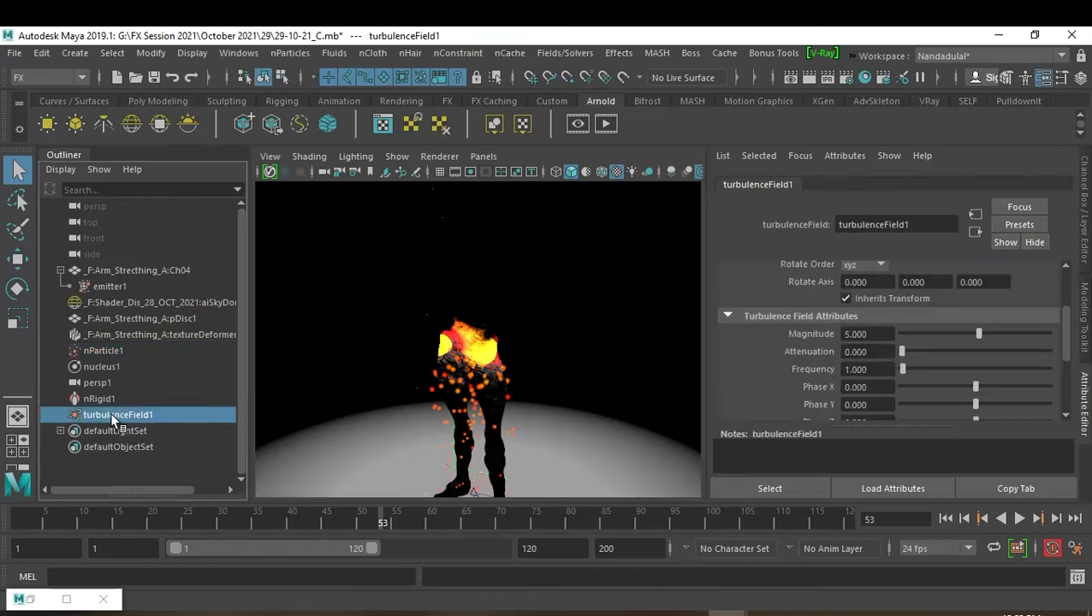
Add a vortex field to nParticle1 and rewind the animation to frame 1.
left_click(895, 334)
left_click(111, 351)
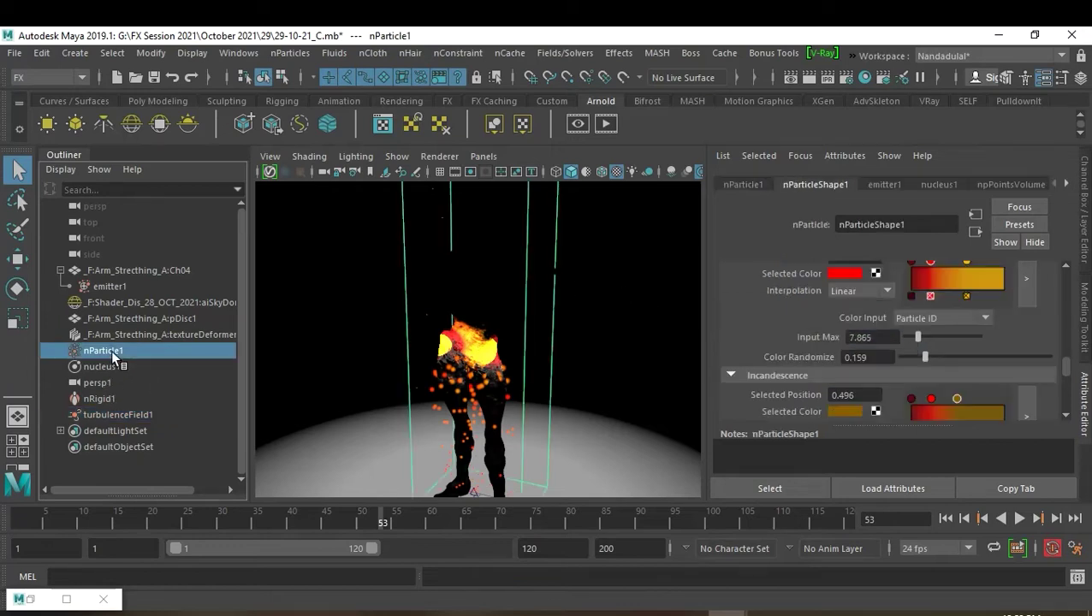
left_click(565, 53)
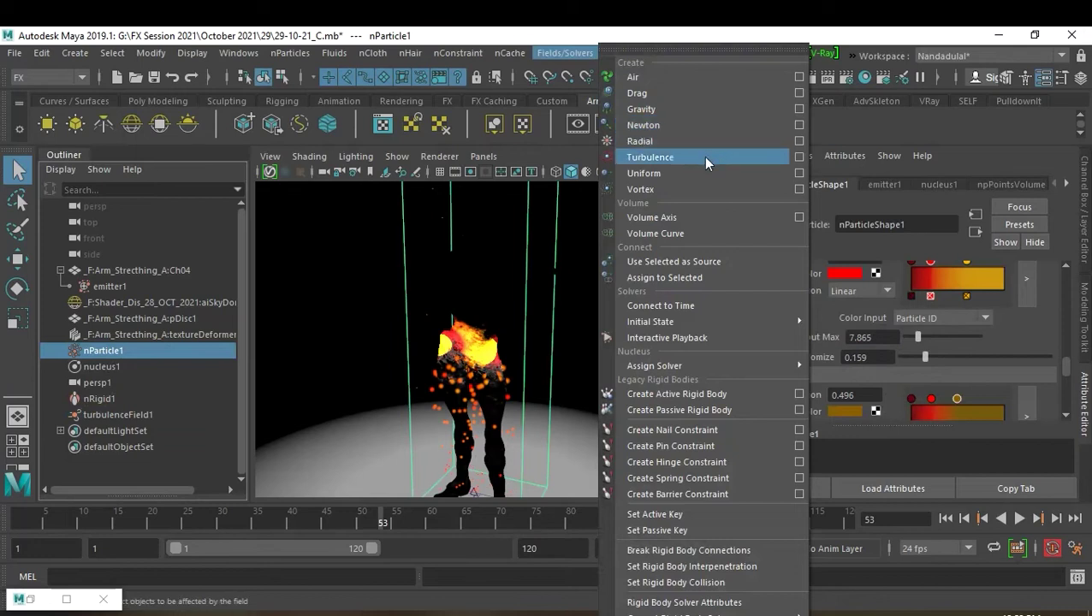
left_click(692, 188)
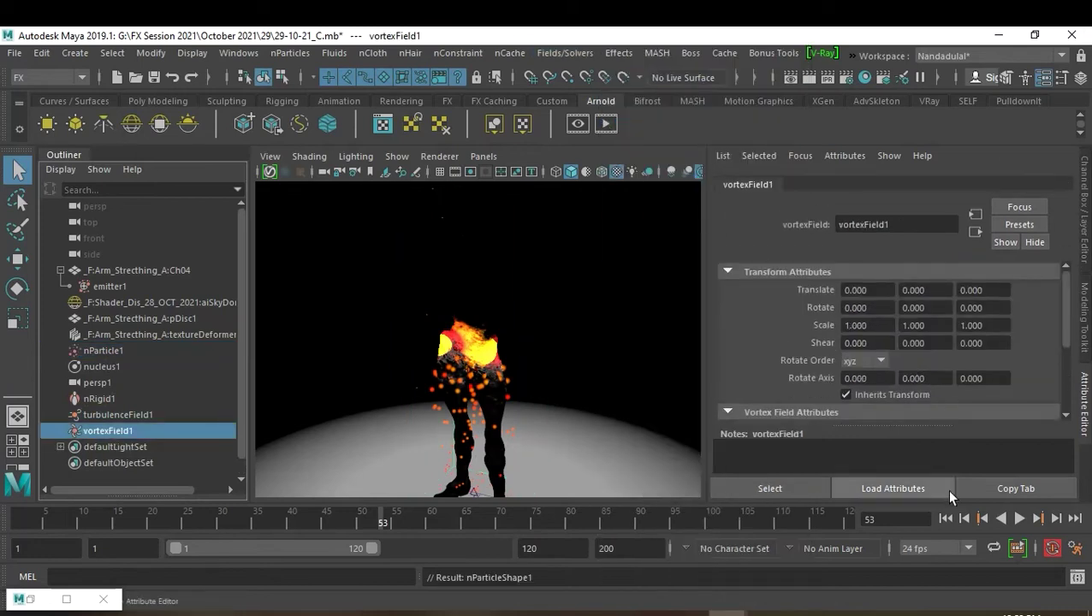
left_click(946, 519)
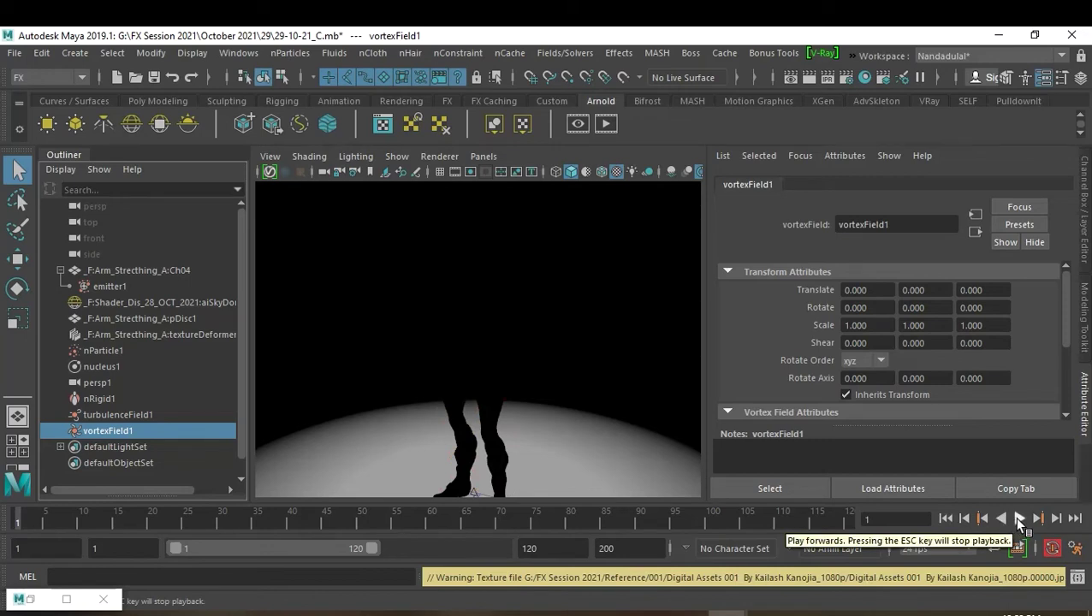
Switch the viewport to default lighting, frame the whole character, and play the simulation to frame 46.
left_click(572, 157)
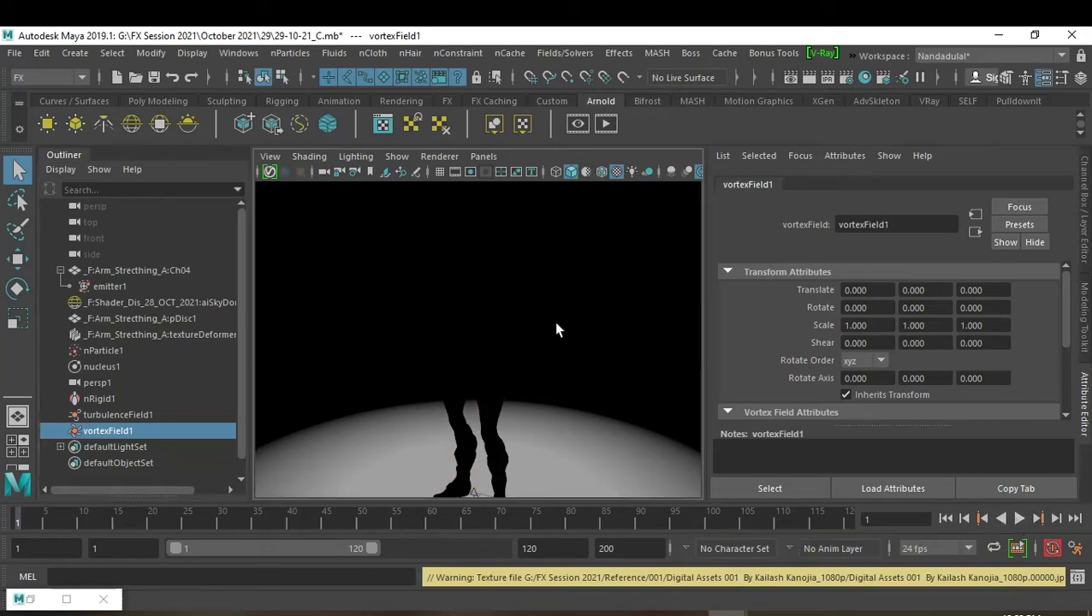
key("4")
key("5")
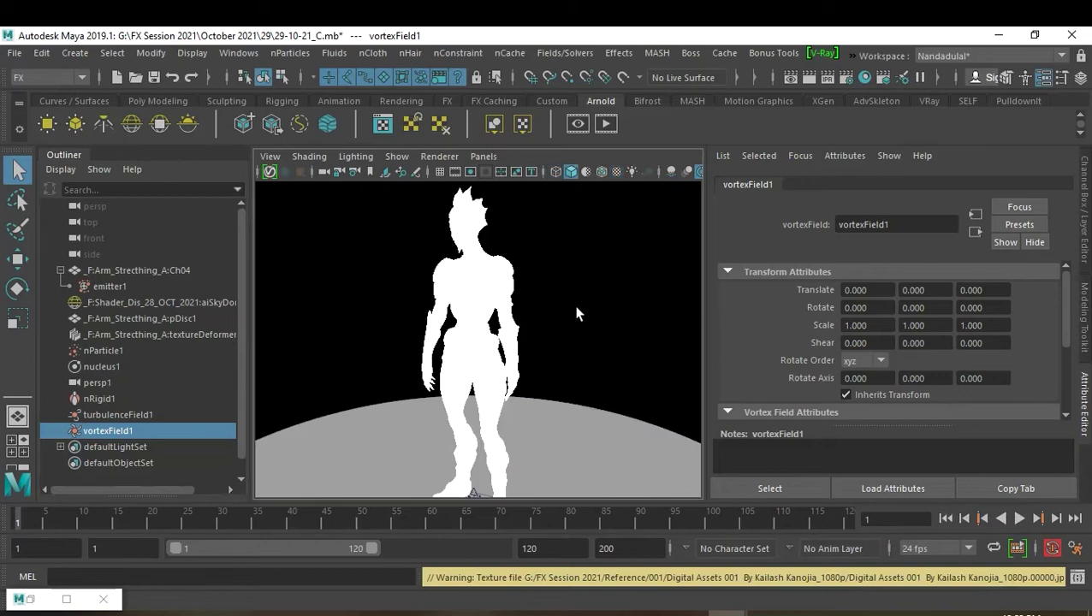
middle_click_drag(596, 382, 591, 344, "alt")
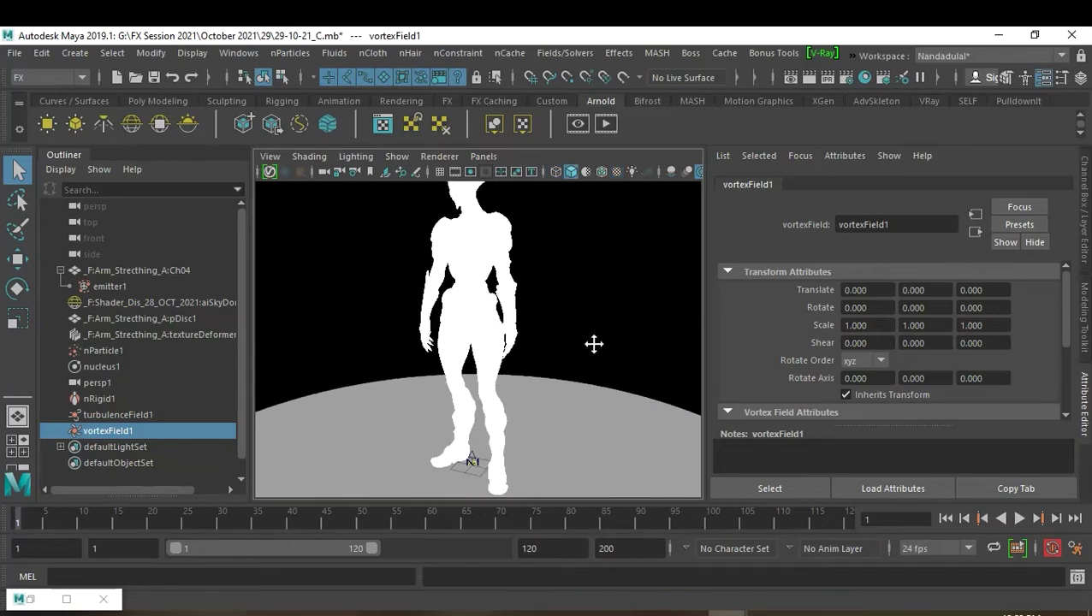
left_click(1019, 518)
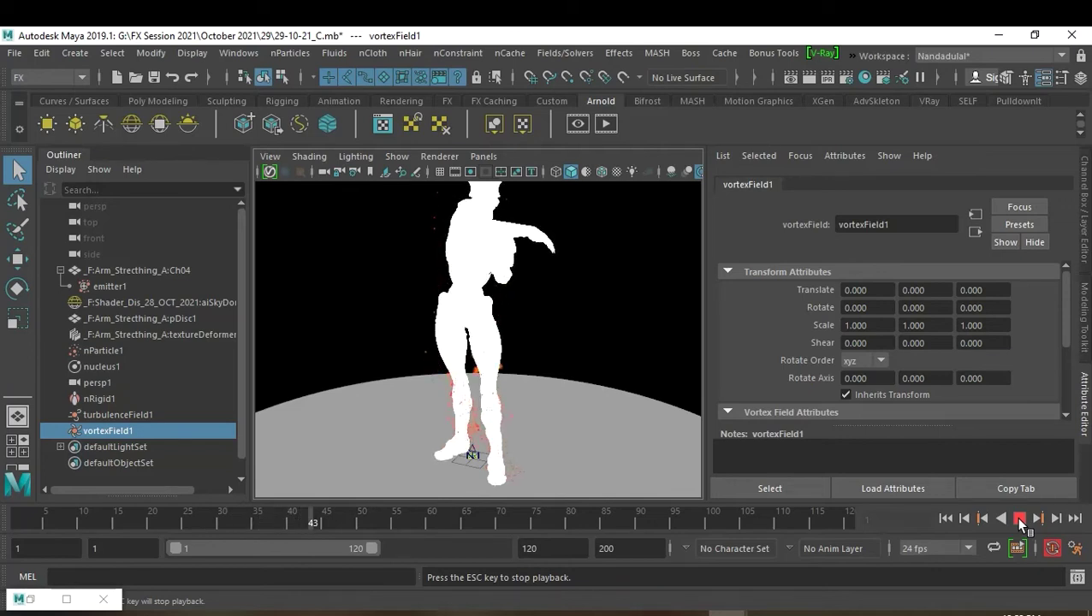
left_click(1018, 519)
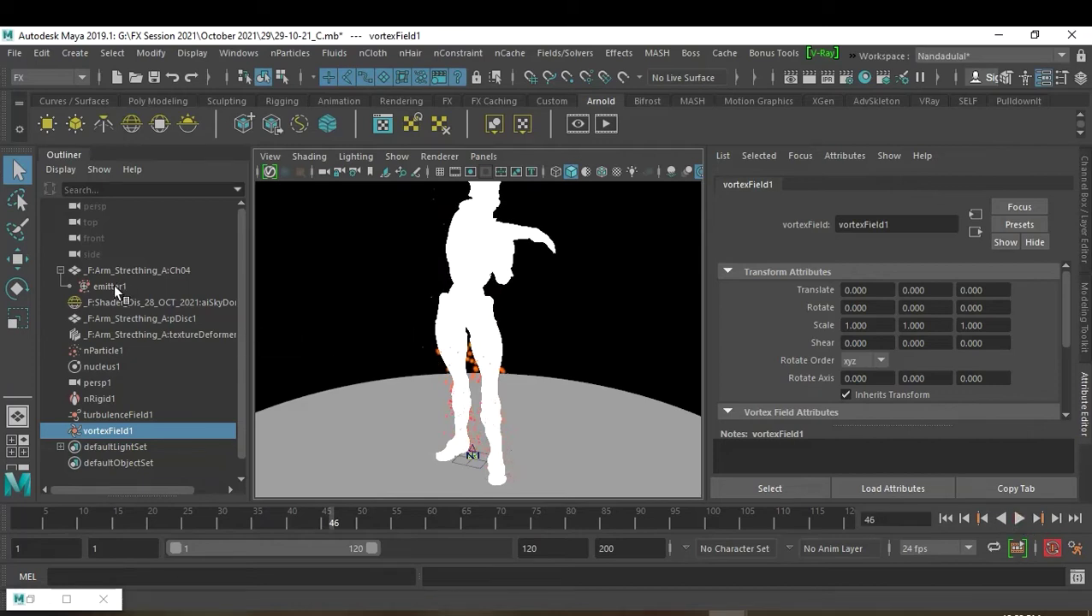
Select nParticle1 and bring up its shading attributes, render type Cloud (s/w).
left_click(106, 351)
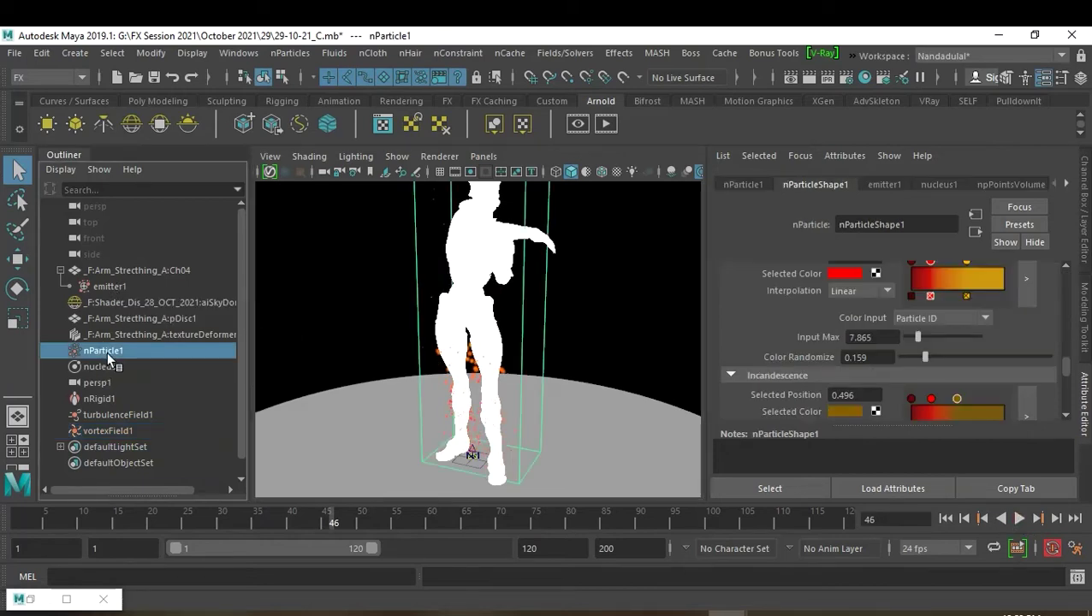
scroll(882, 364, "down", 3)
scroll(882, 364, "down", 3)
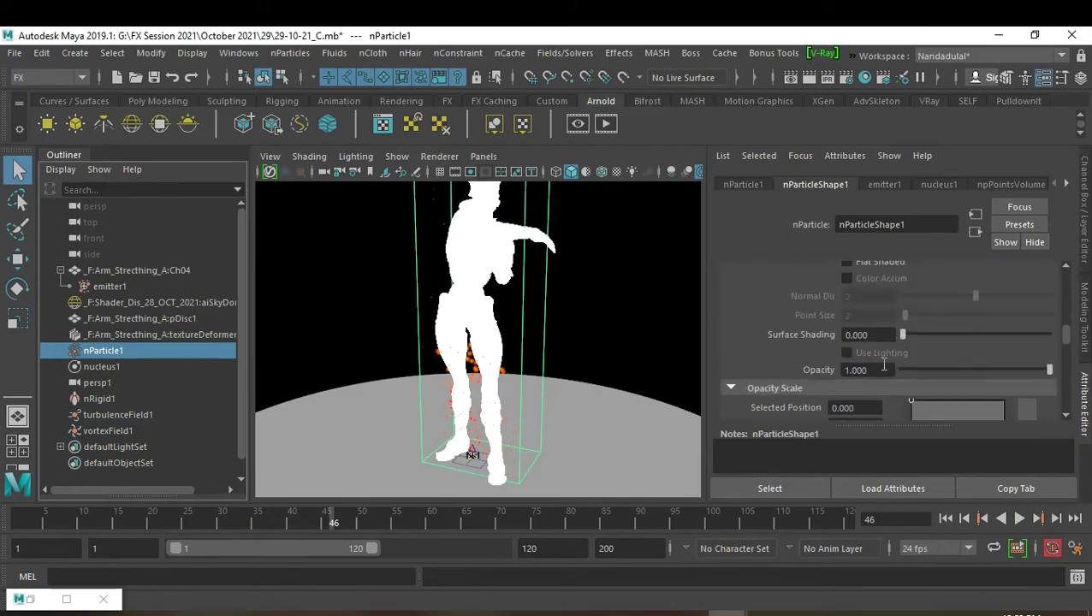
scroll(882, 364, "down", 3)
scroll(885, 367, "up", 1)
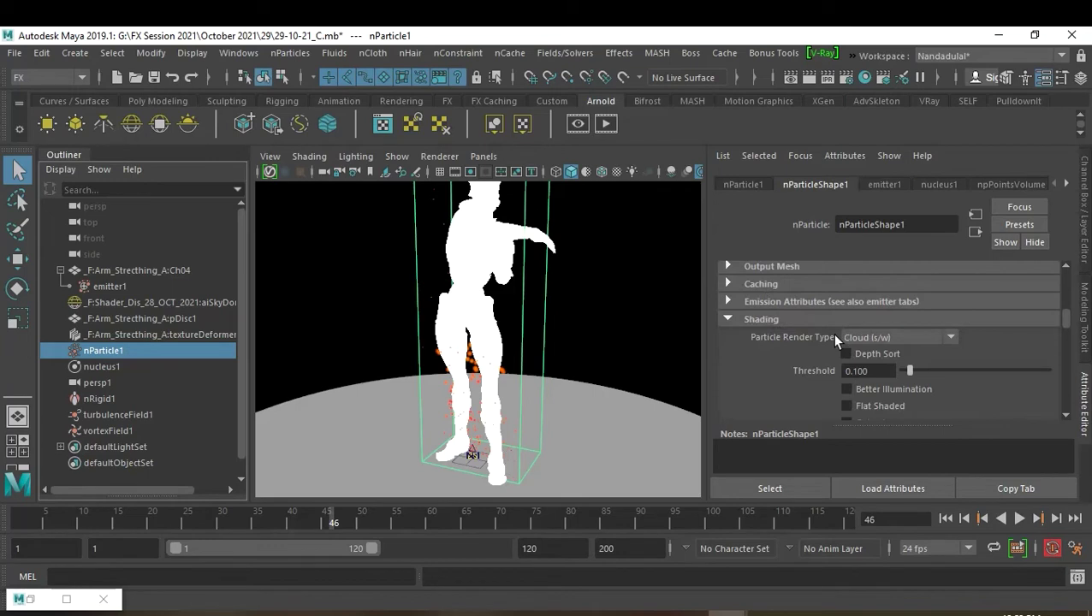
Set nParticleShape1's Lifespan Mode to Random range.
scroll(835, 340, "up", 3)
scroll(836, 340, "up", 2)
scroll(836, 340, "up", 2)
scroll(834, 335, "up", 2)
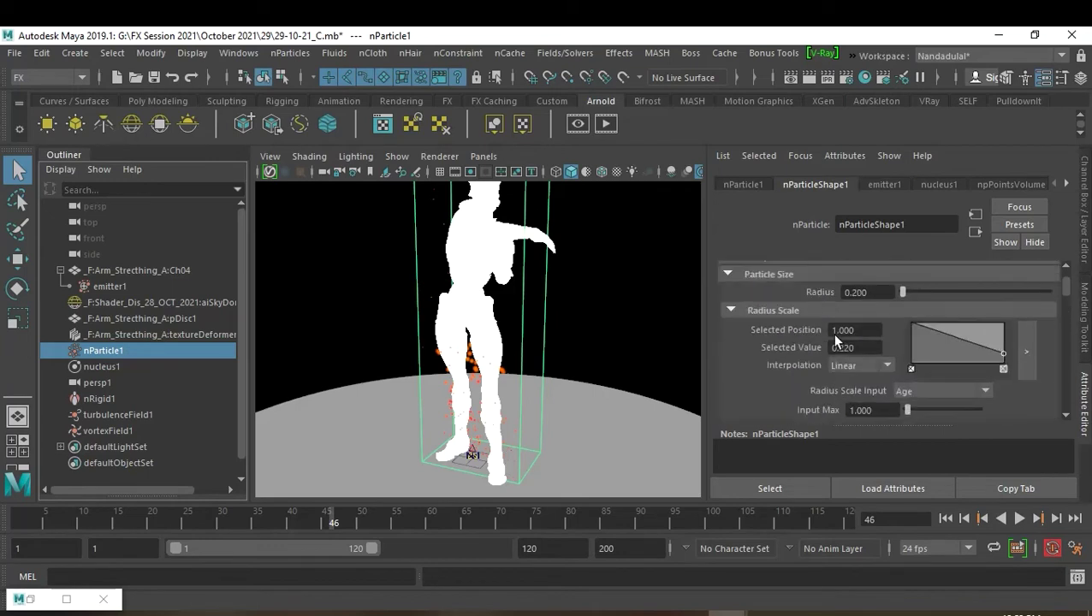
scroll(834, 334, "up", 1)
left_click(781, 306)
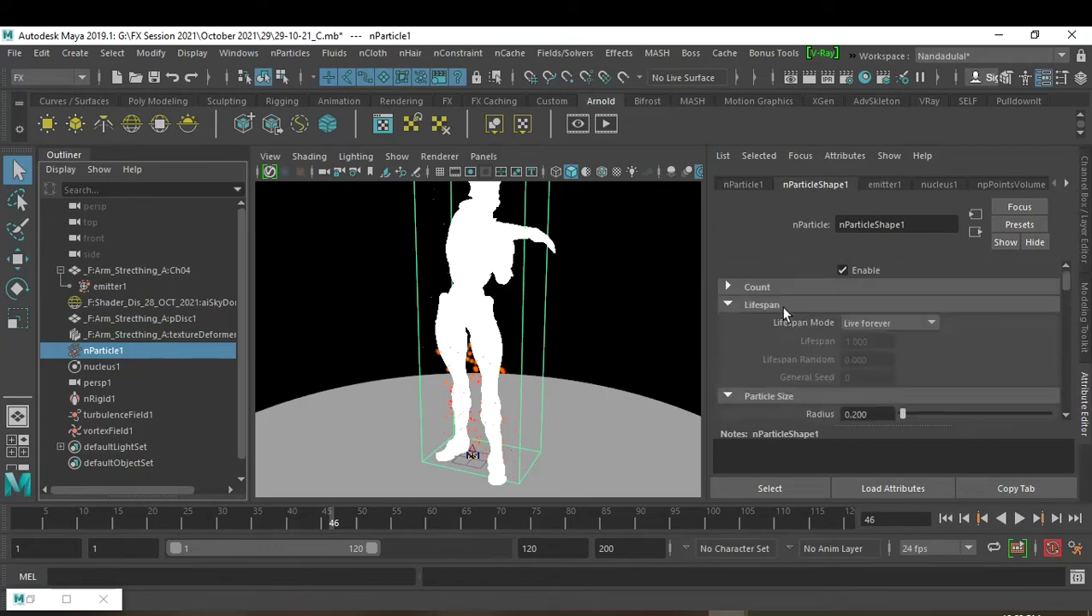
left_click(882, 323)
left_click(900, 375)
Set Lifespan Random to 0.5 and replay the simulation from the first frame.
double_click(889, 360)
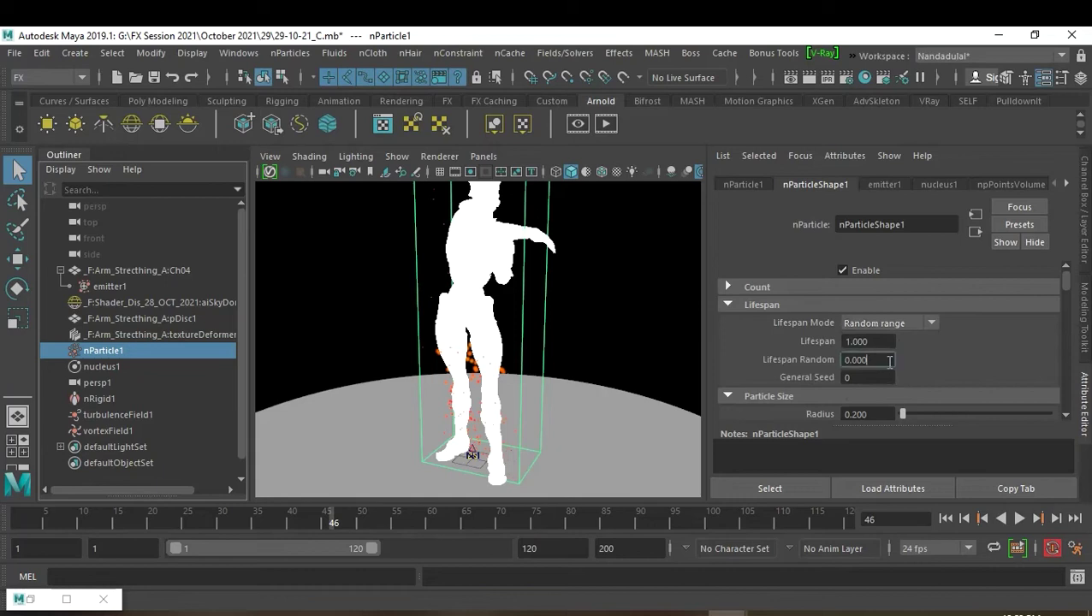
type(".")
type("5")
key("Return")
left_click(890, 360)
left_click(946, 520)
left_click(1019, 519)
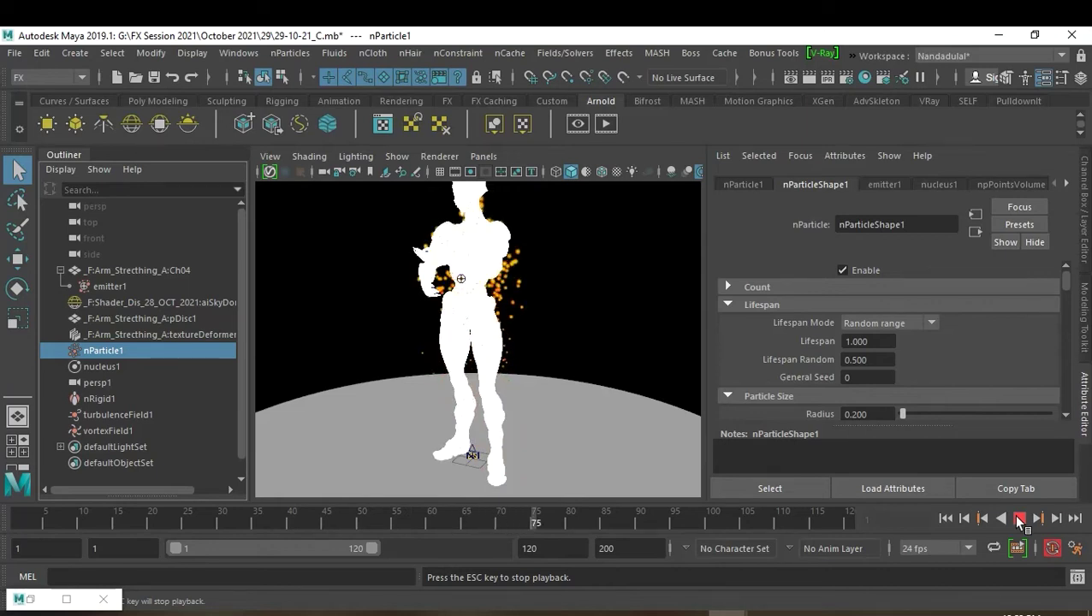
Stop the preview at frame 77 and light the viewport with all scene lights.
left_click(1019, 519)
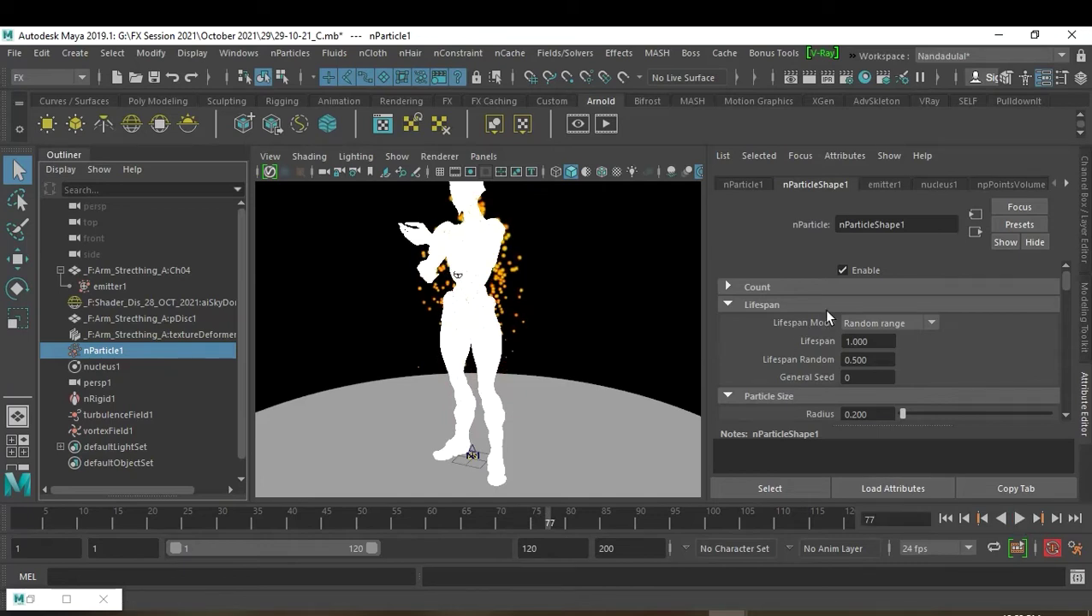
left_click(549, 158)
key("7")
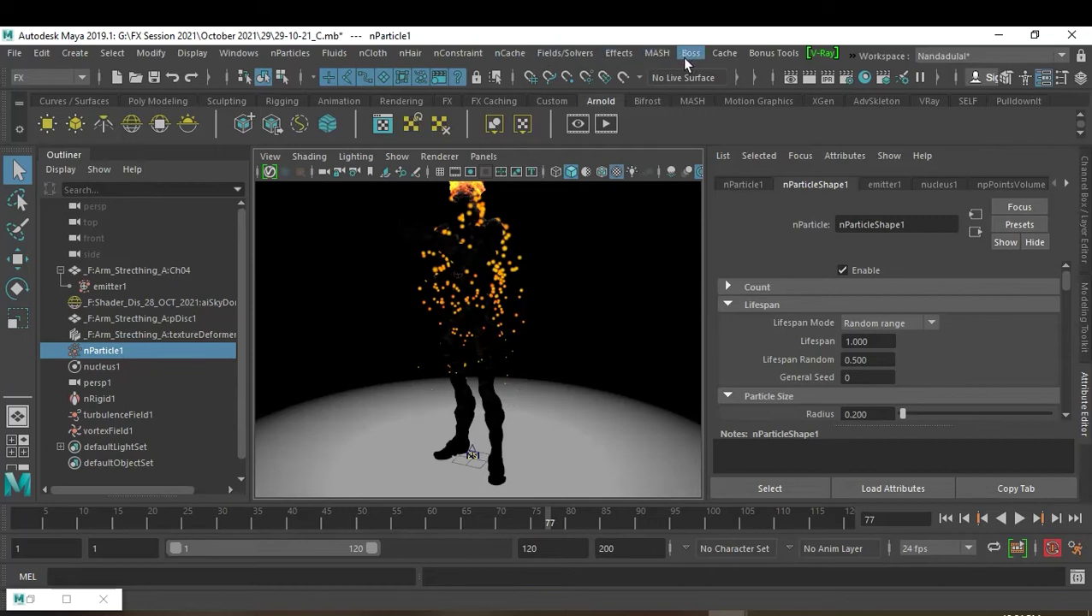
left_click(571, 55)
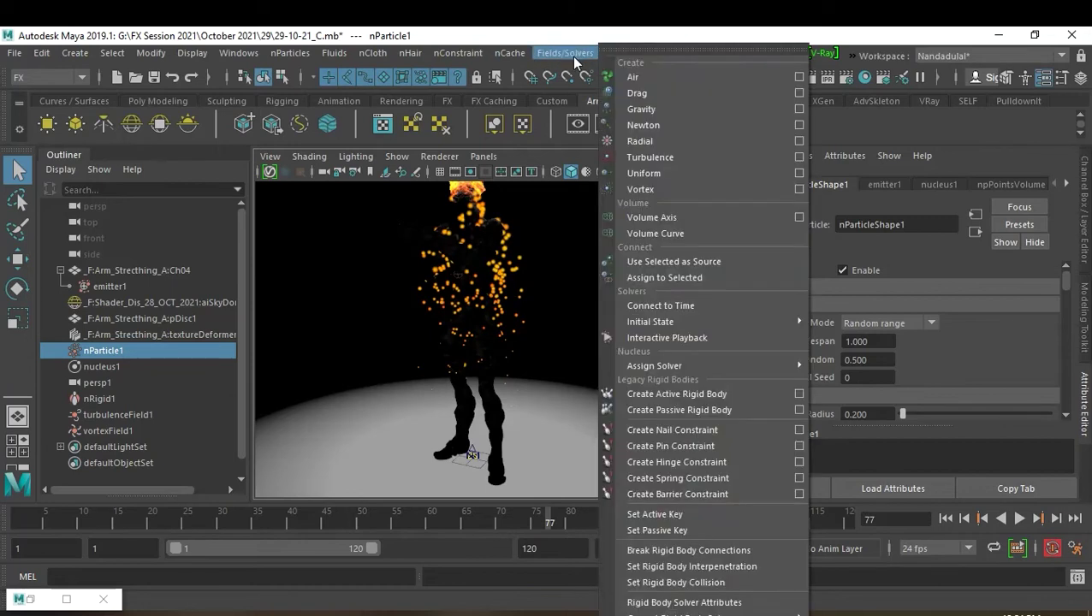
Add a drag field to the particles with Magnitude 0.2.
left_click(676, 93)
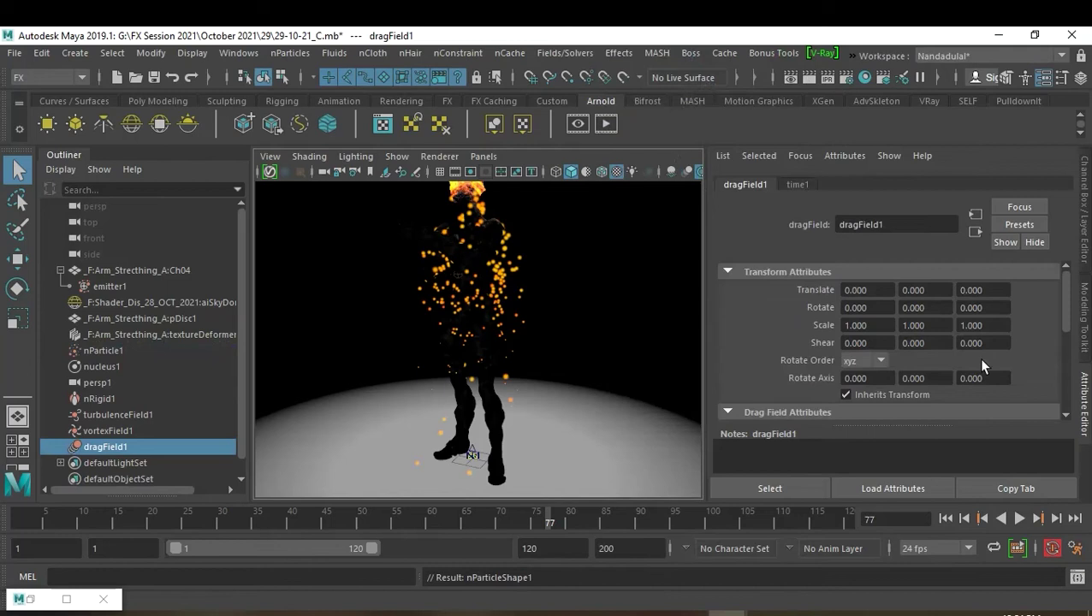
scroll(977, 358, "down", 2)
scroll(977, 358, "down", 2)
double_click(893, 335)
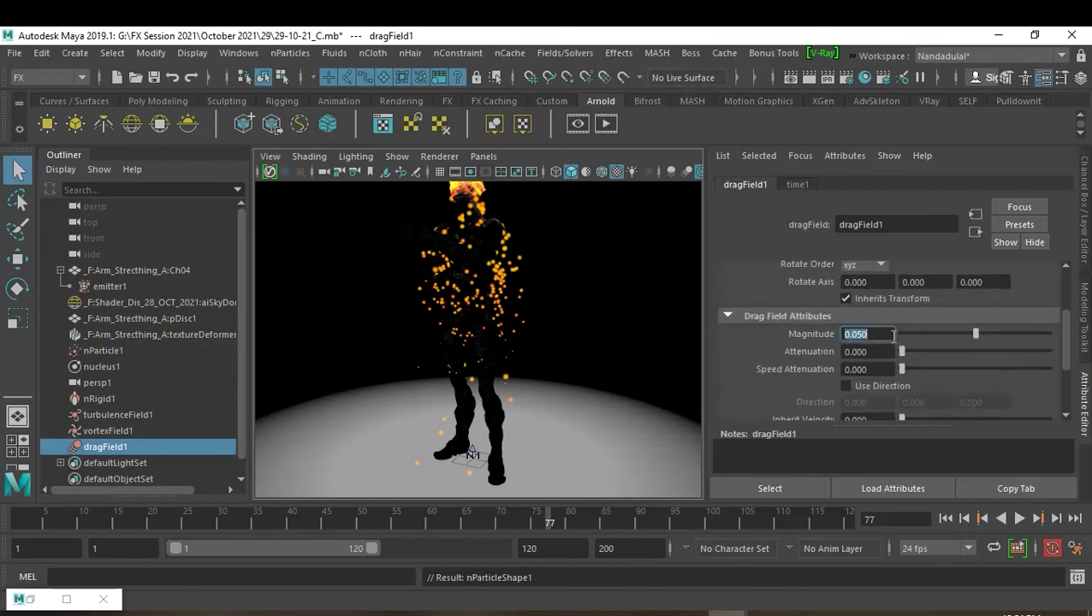
key("BackSpace")
type("2")
key("Return")
Replay the simulation from the start to frame 67, then select emitter1.
left_click(945, 519)
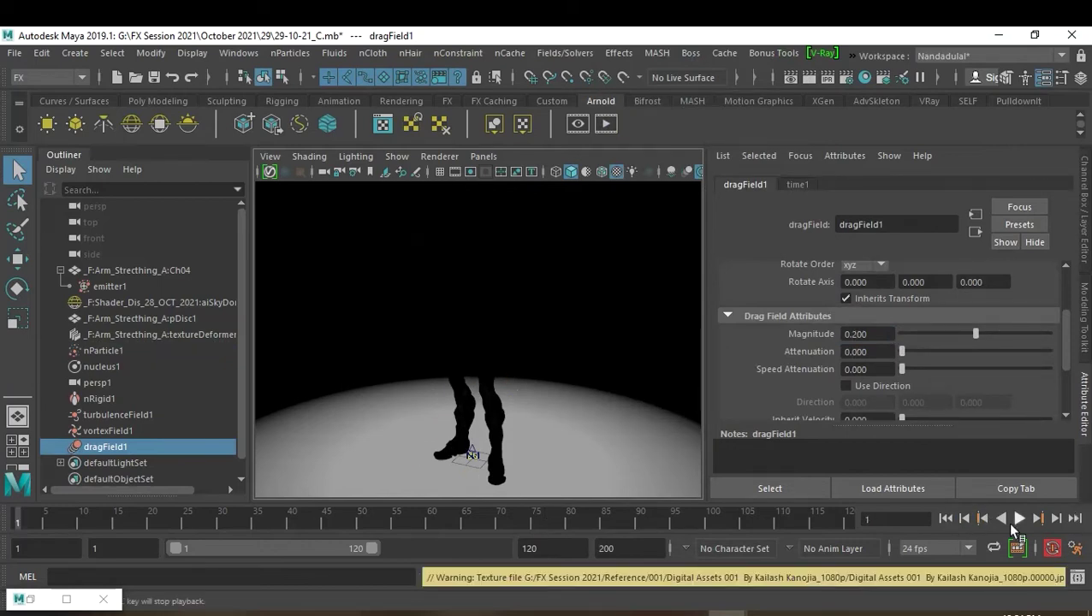
left_click(1019, 520)
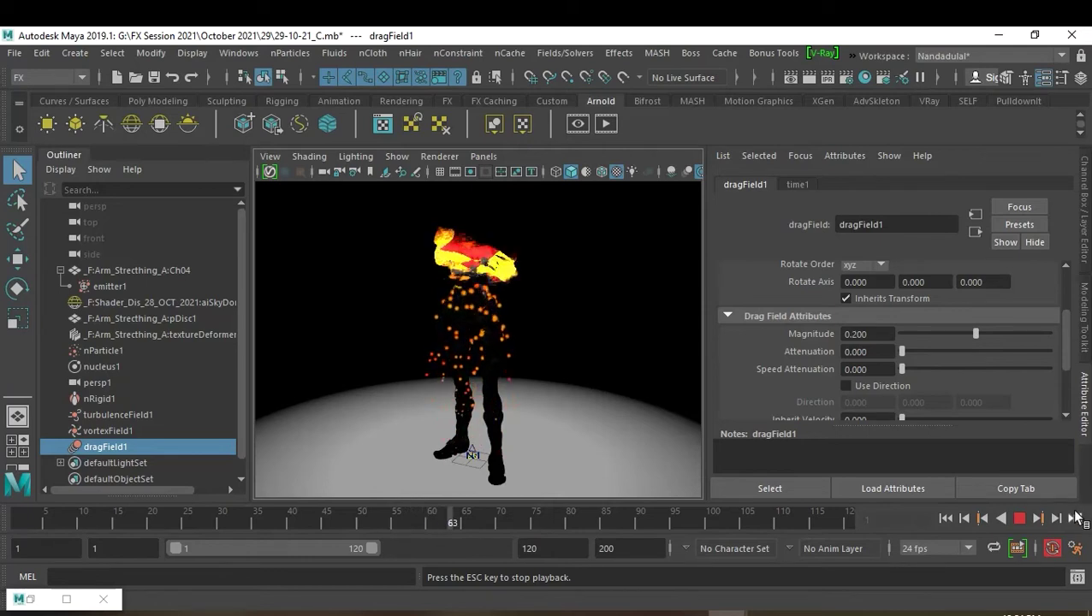
left_click(1019, 520)
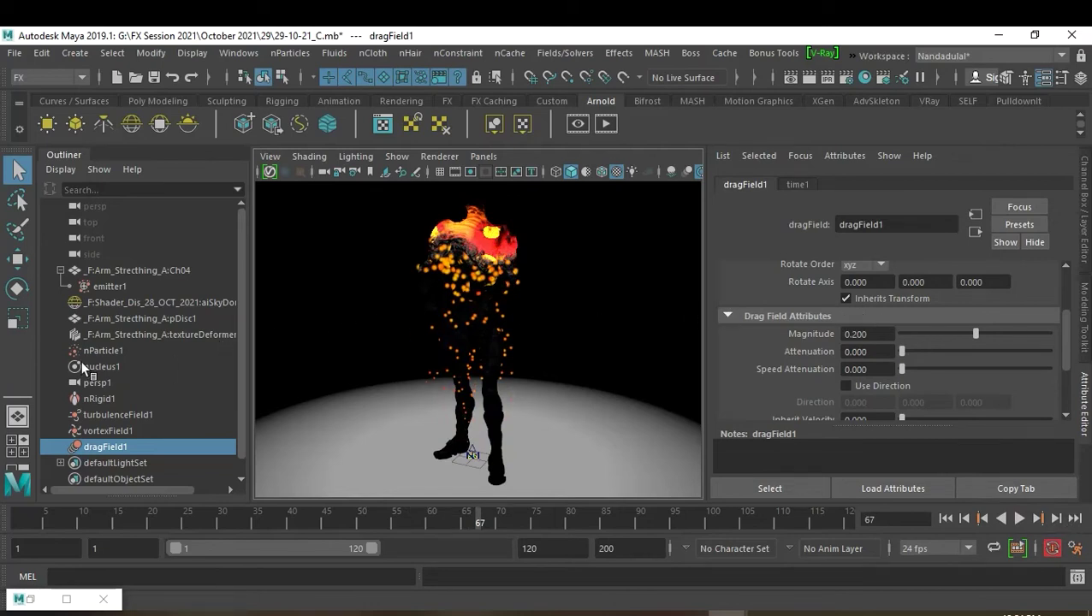
left_click(109, 286)
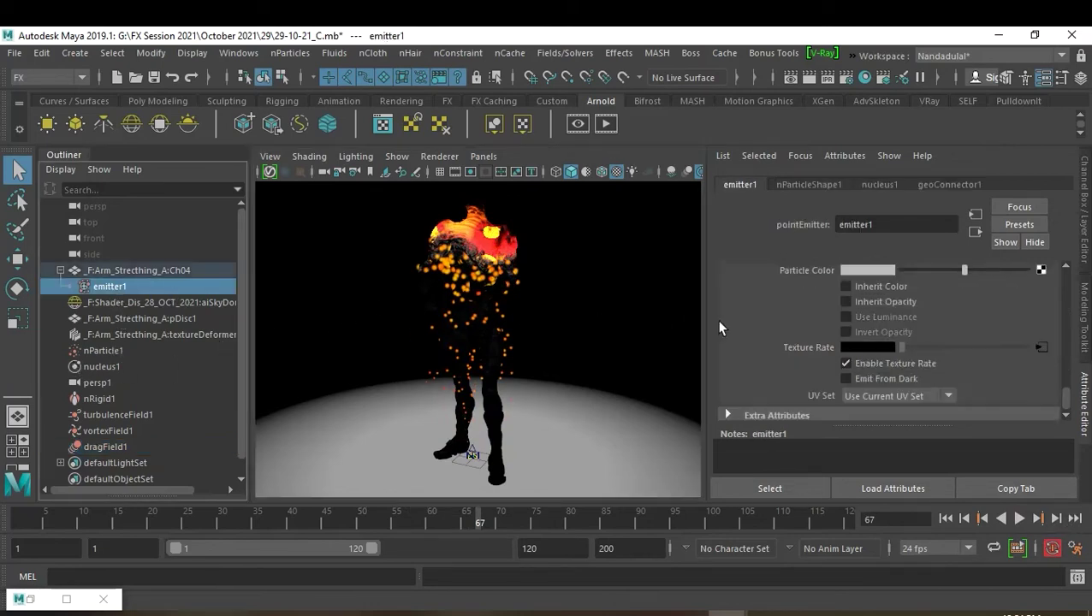
Set emitter1's Rate (Particles/Sec) to 200, passing through 100 first.
scroll(919, 334, "up", 3)
scroll(923, 332, "up", 2)
scroll(923, 332, "up", 2)
scroll(924, 332, "up", 2)
scroll(923, 333, "up", 3)
scroll(923, 332, "down", 3)
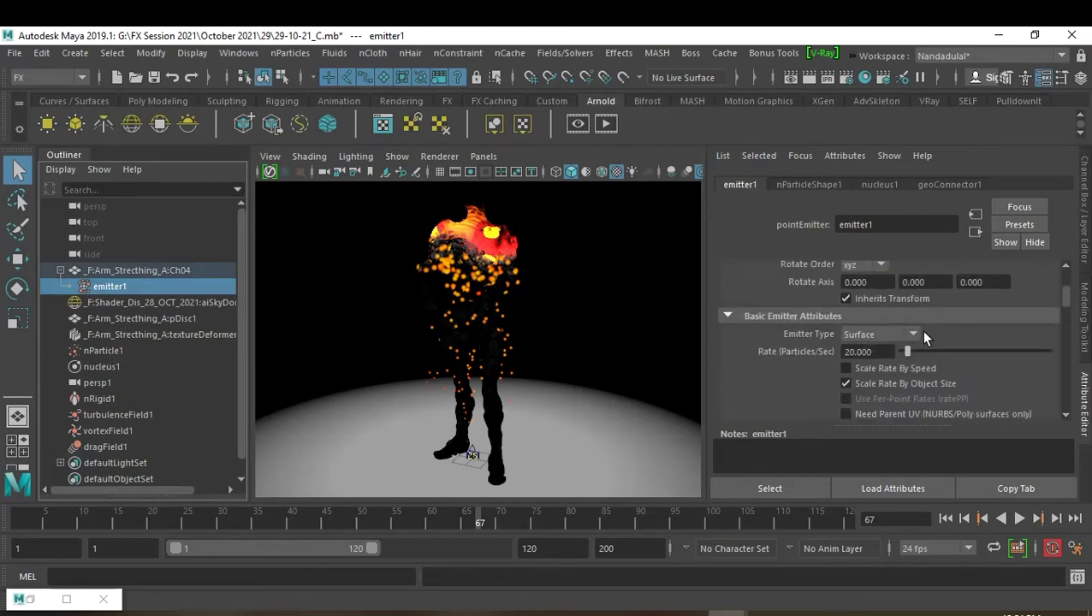
left_click(883, 351)
type("100")
key("Return")
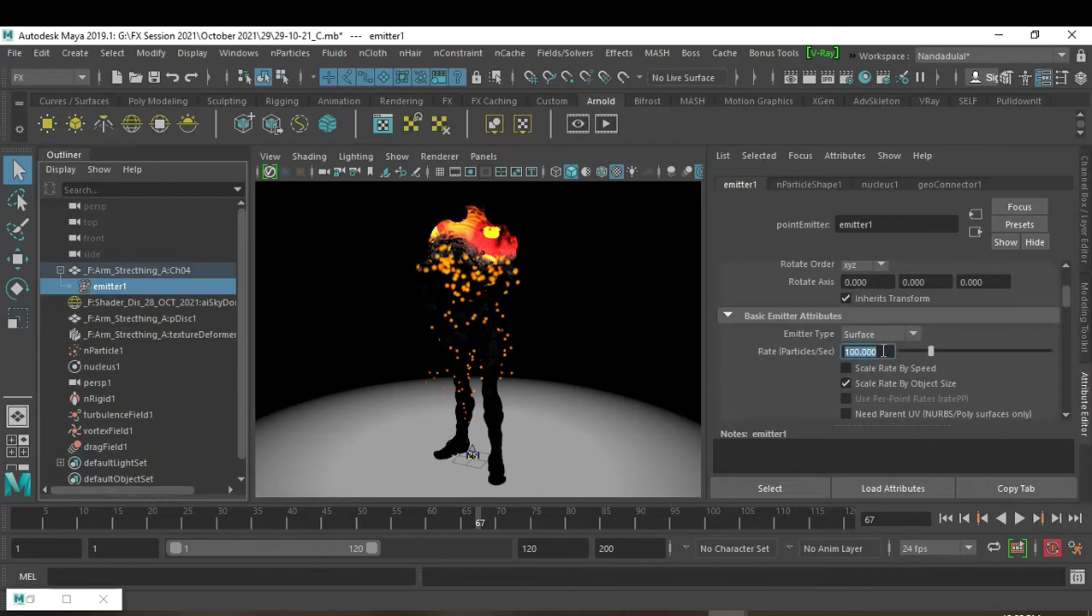
left_click(883, 351)
left_click(883, 351)
type("200")
key("Return")
left_click(883, 351)
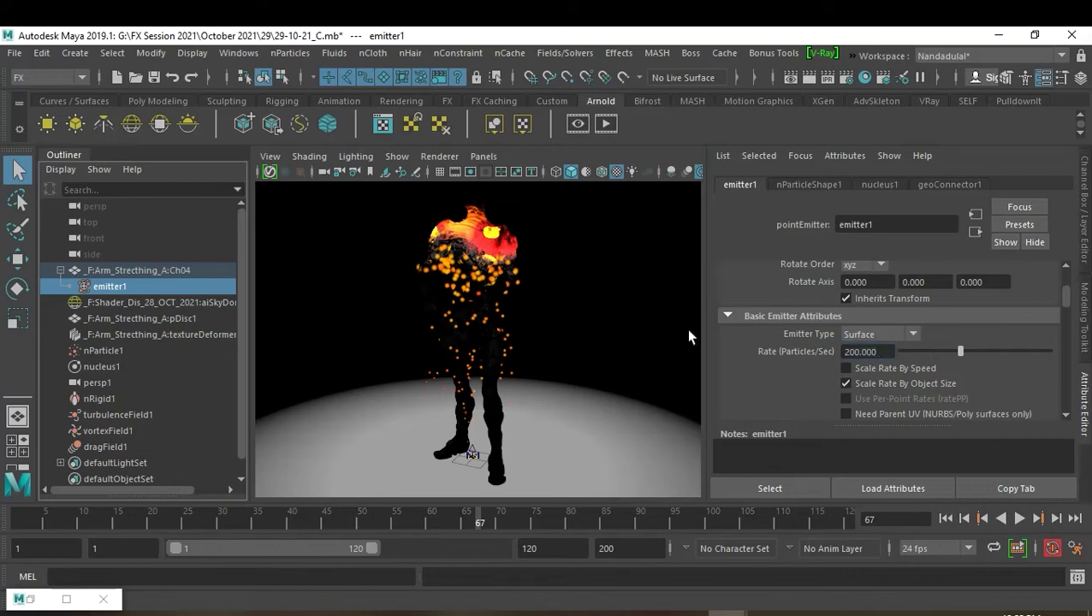
Save the scene, then save it as a new version named 29-10-21_D.mb.
left_click(579, 161)
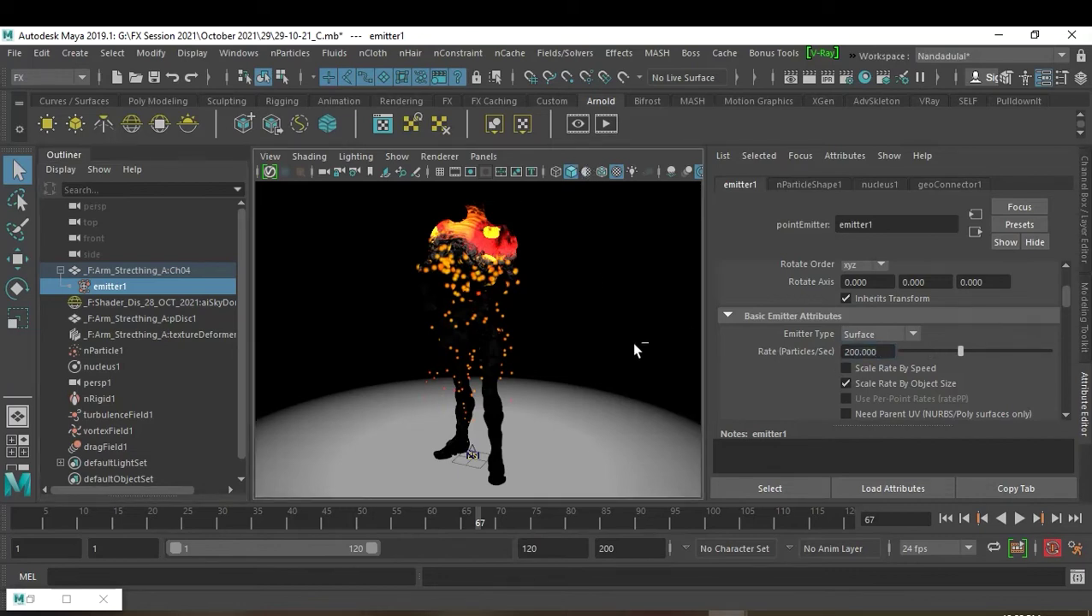
key("ctrl+s")
key("ctrl+shift+s")
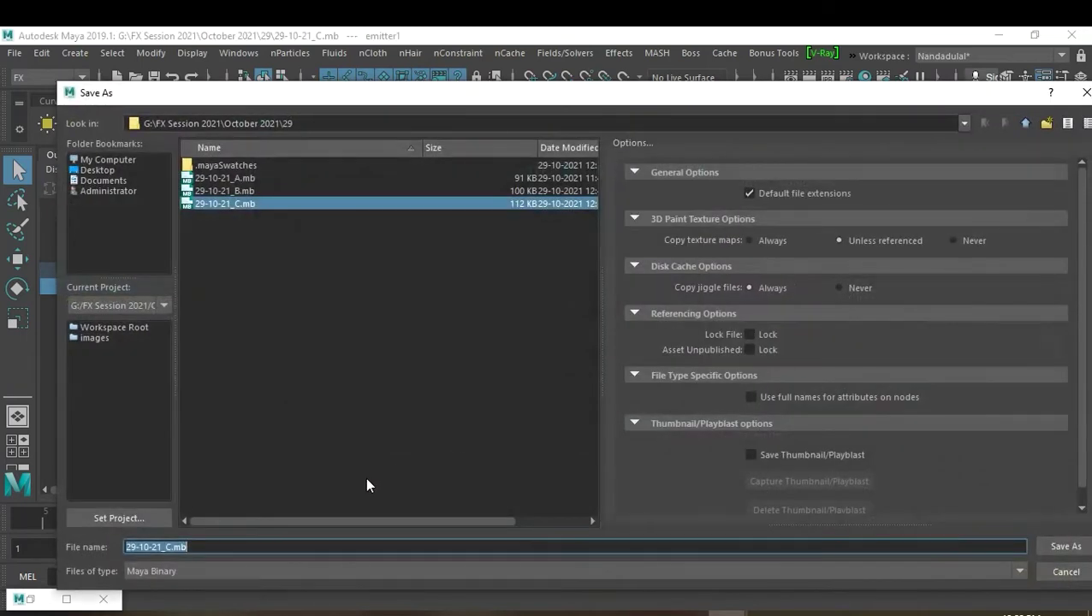
left_click_drag(166, 546, 209, 547)
type("D")
key("Return")
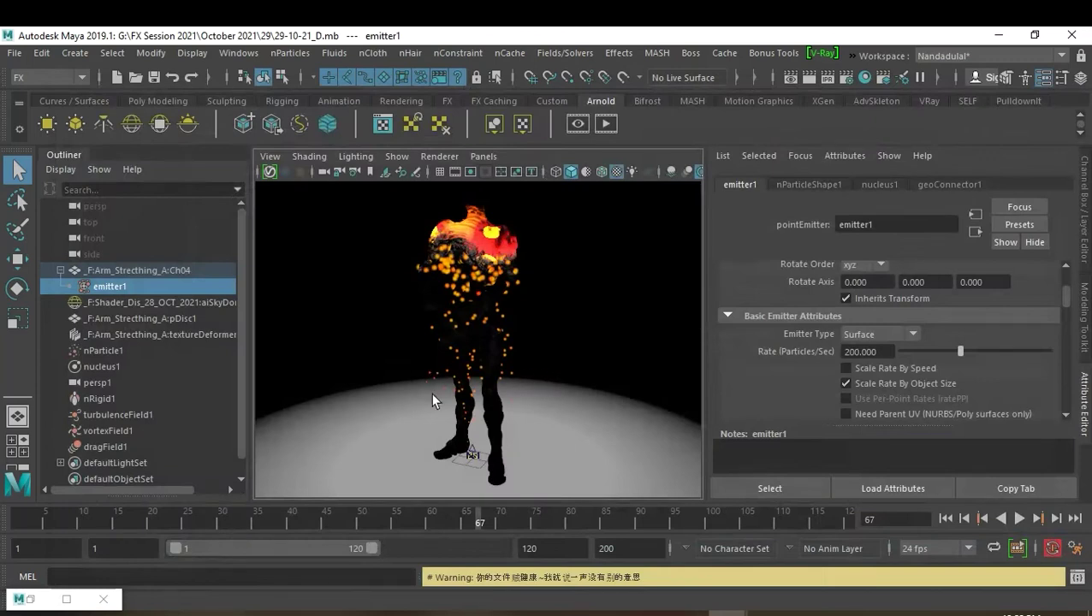
Create an nCache for nParticle1 stored in the G:/FX Session 2021/October 2021/29 folder.
left_click(126, 351)
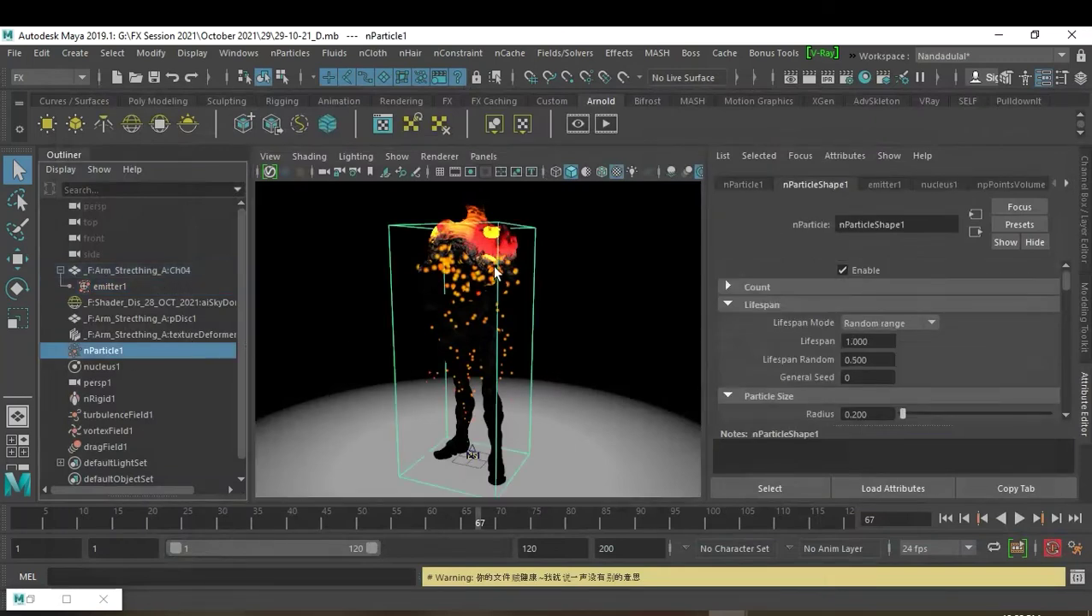
left_click(520, 55)
mouse_move(557, 94)
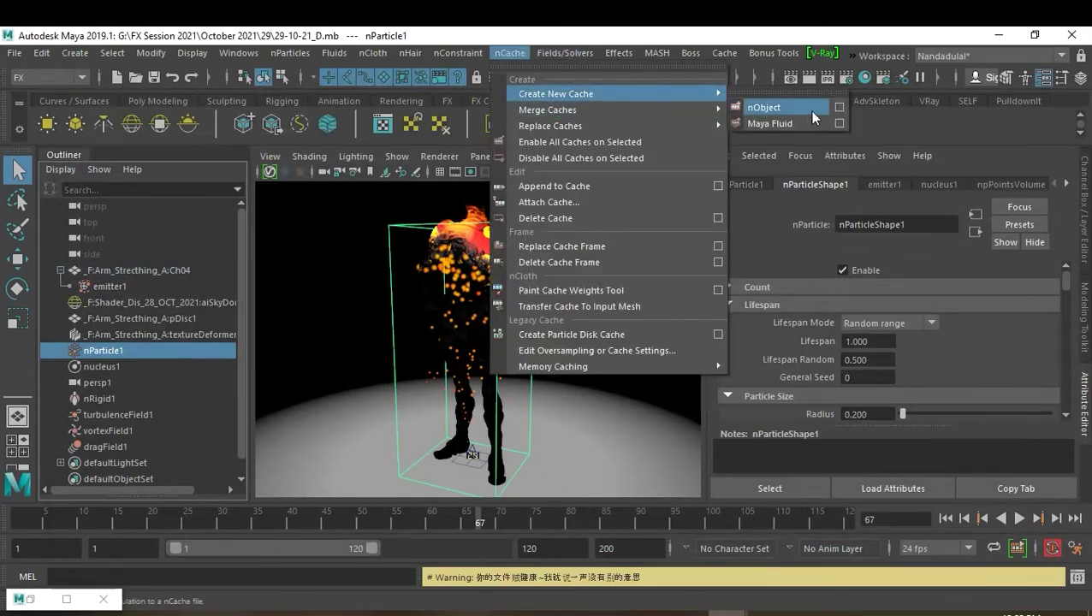
left_click(839, 107)
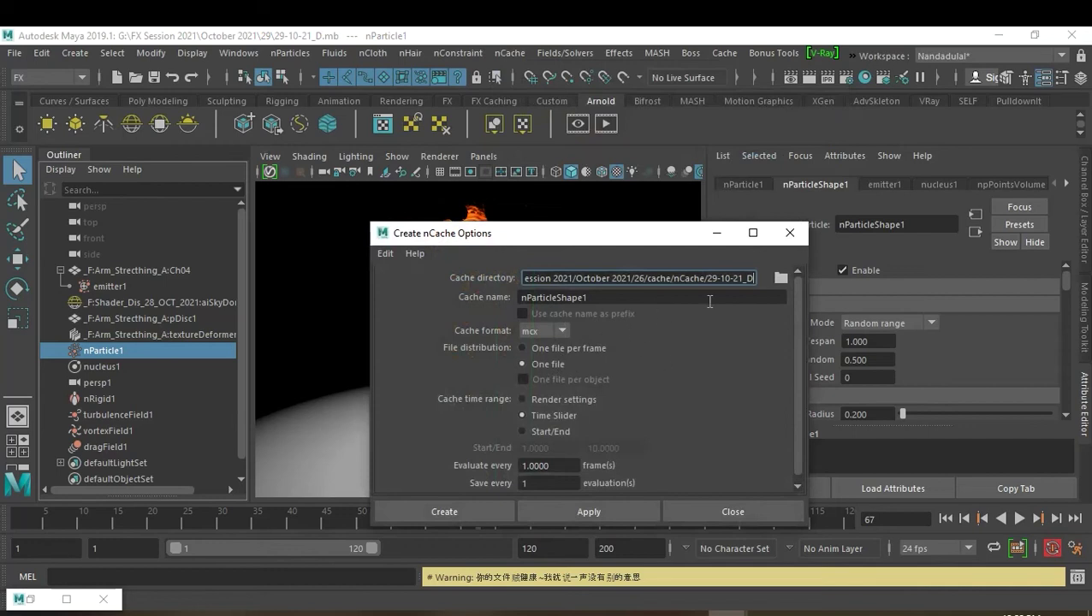
left_click(780, 279)
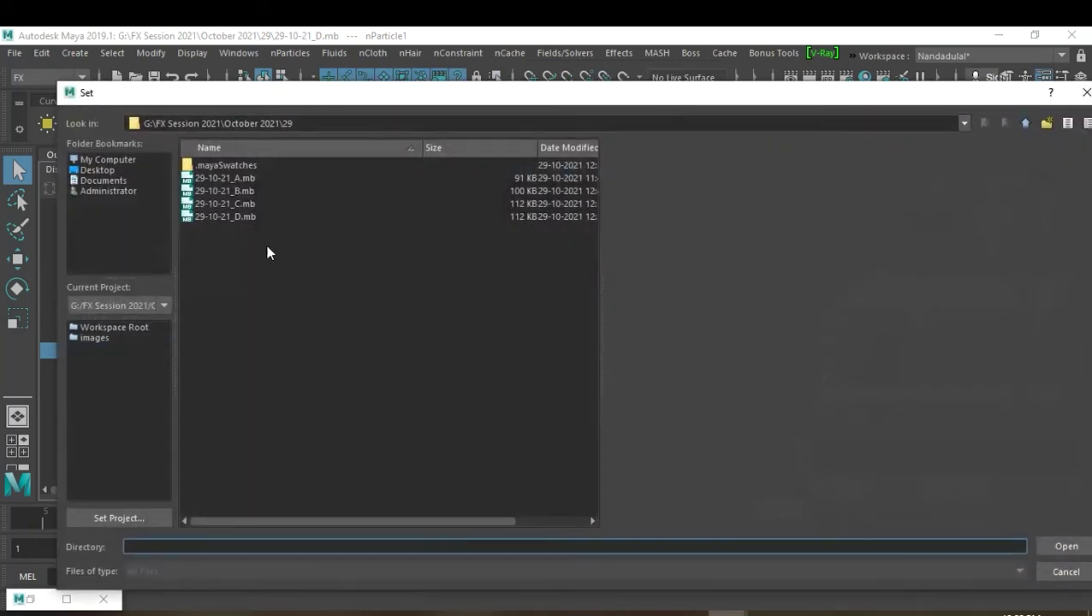
left_click(1075, 551)
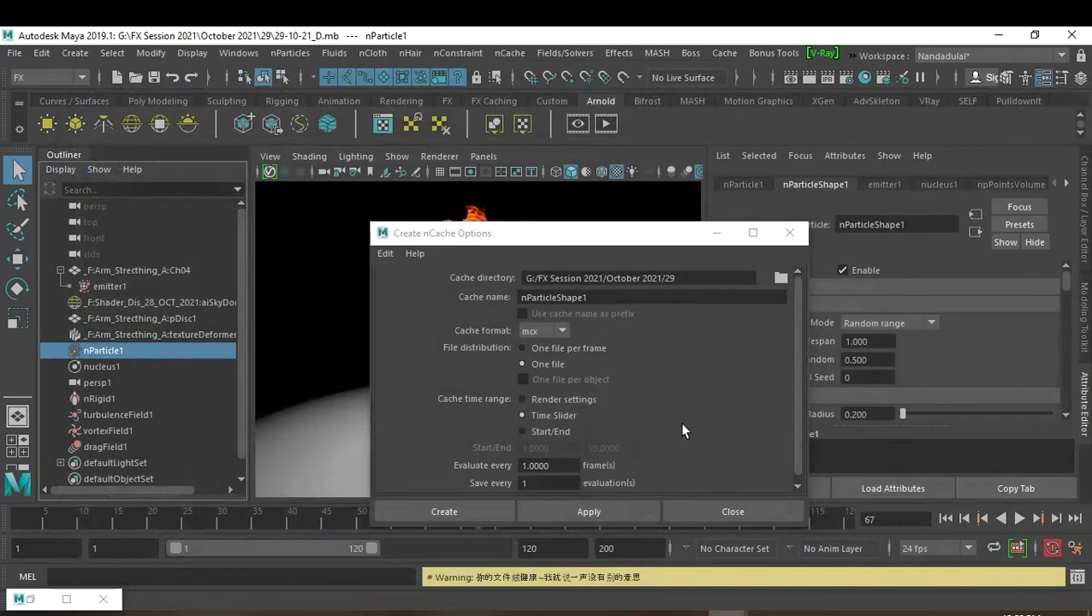
left_click(438, 510)
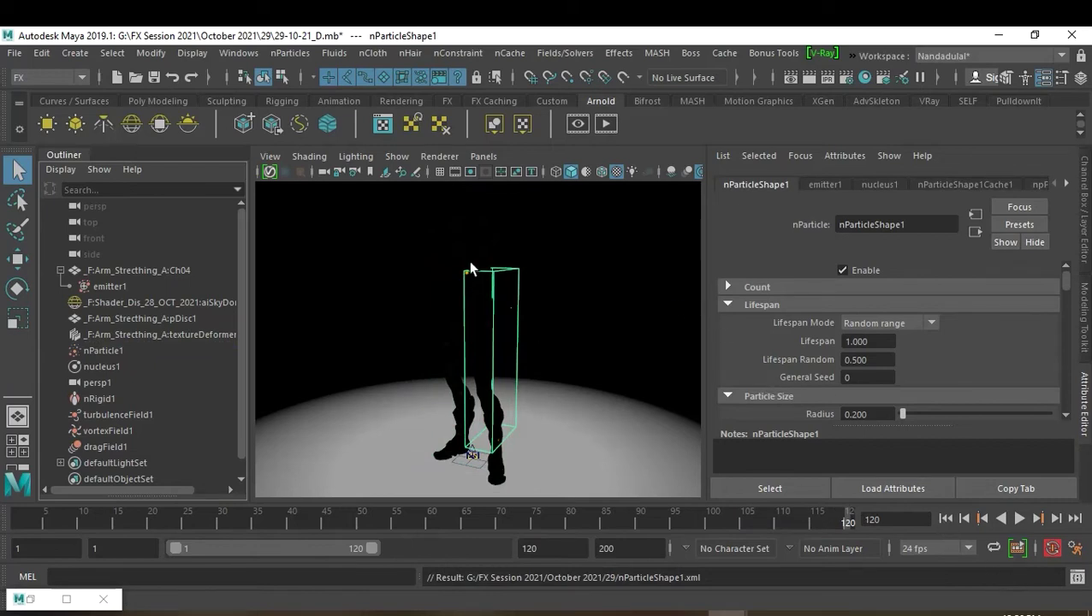
In lit shading, play the cached particles from frame 1, stop at 68, and Arnold-render it.
left_click(547, 261)
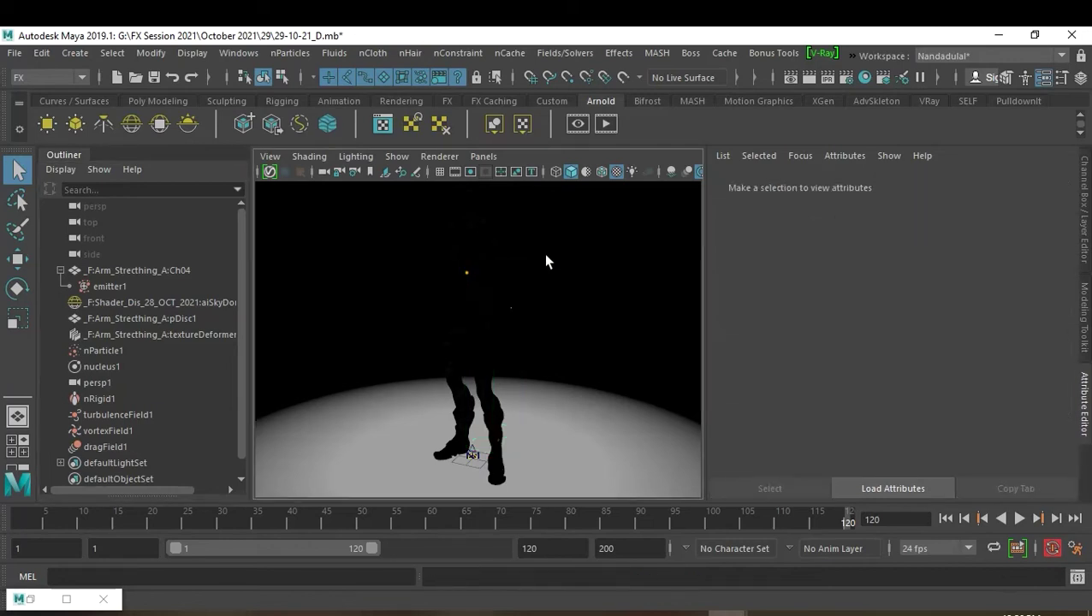
key("7")
left_click_drag(606, 439, 588, 407, "alt")
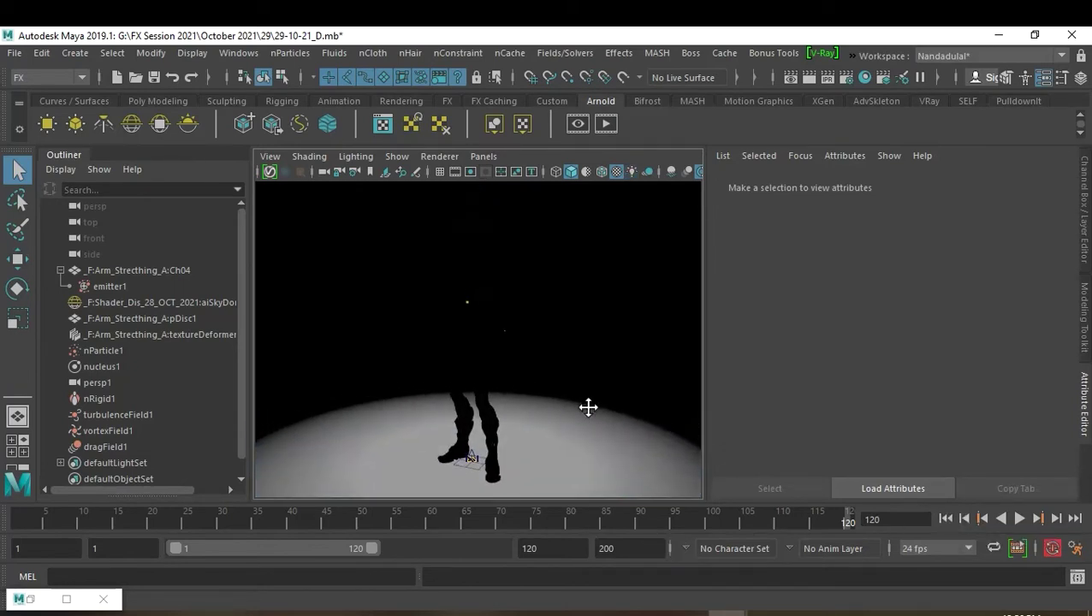
left_click(945, 520)
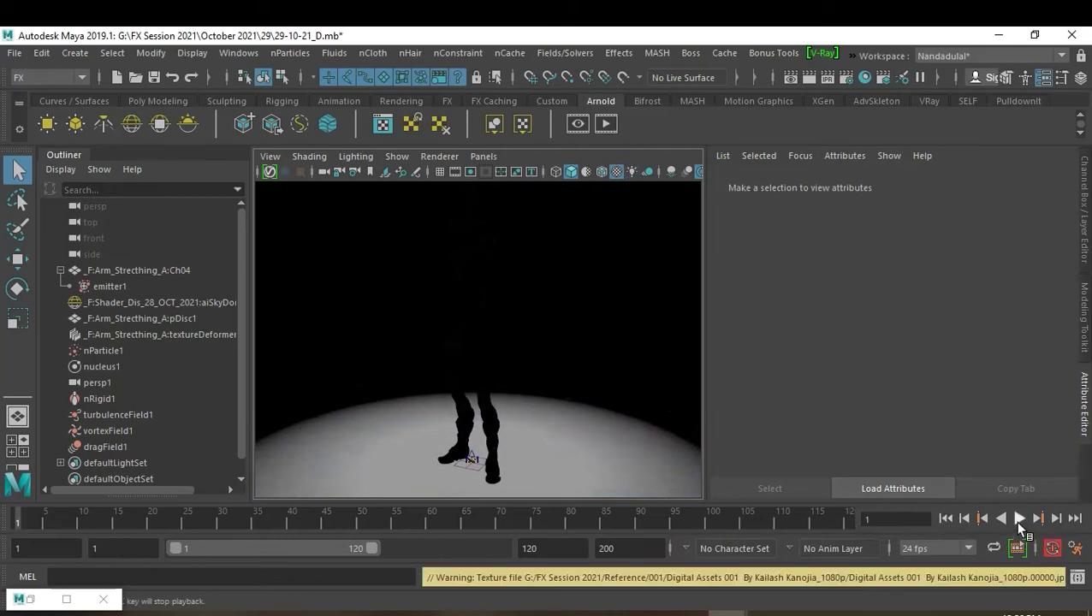
left_click(1019, 520)
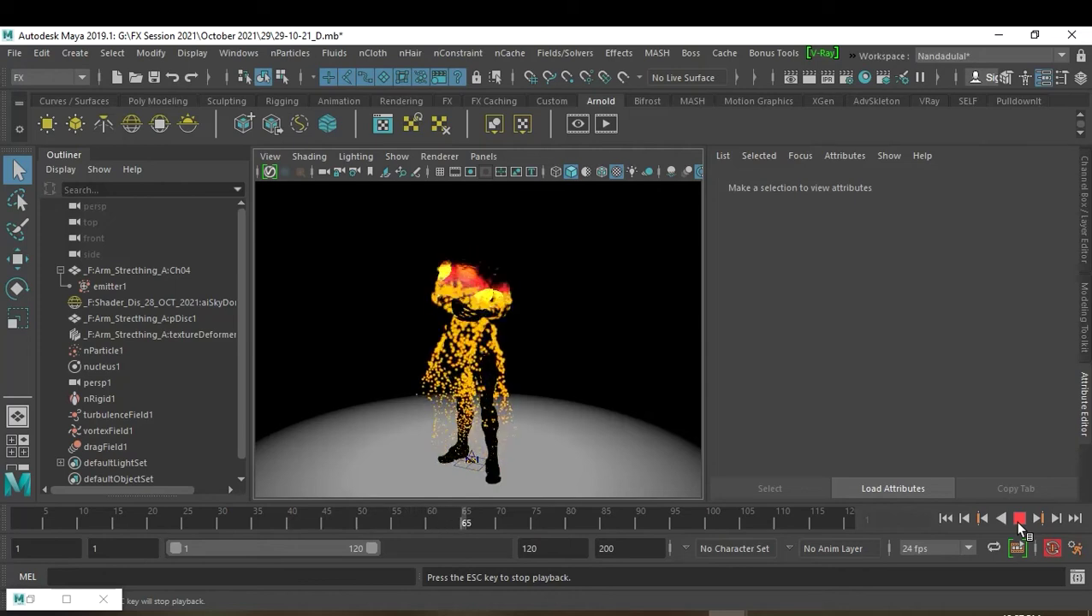
left_click(1019, 519)
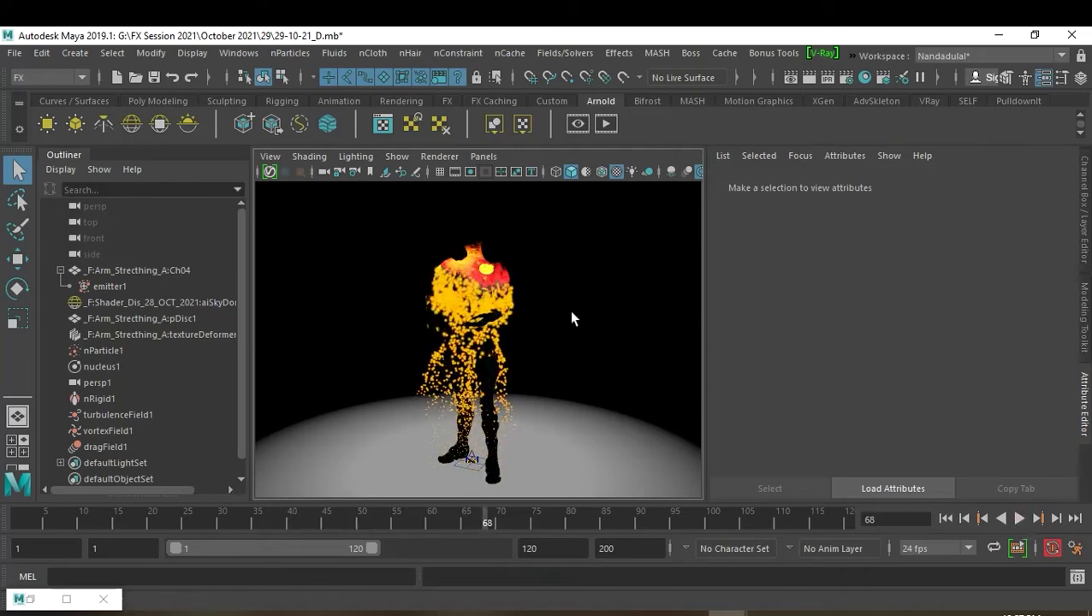
left_click(605, 127)
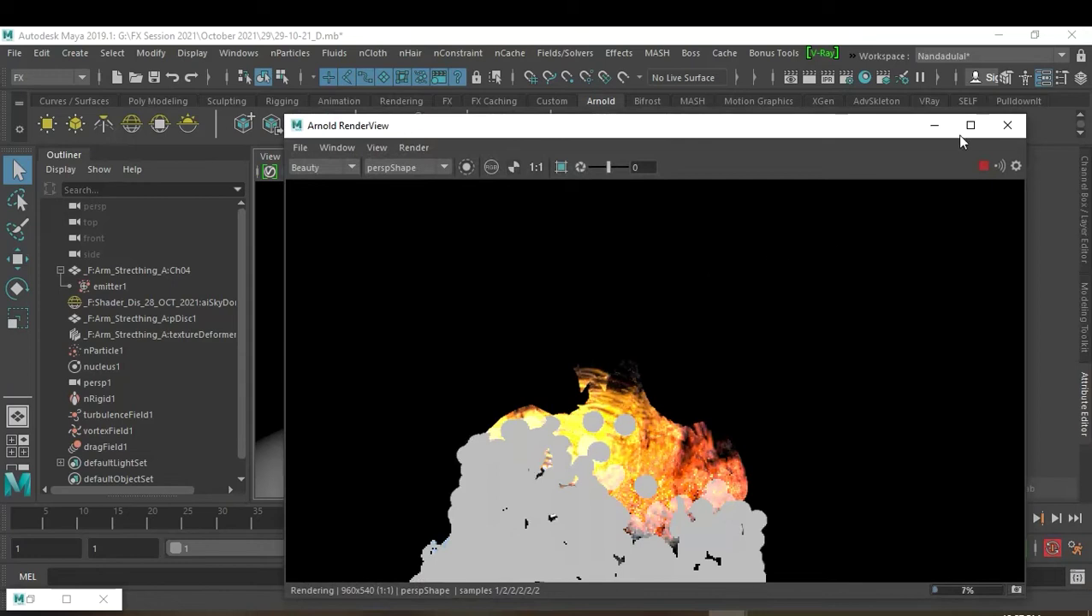
Close the Arnold RenderView, toggle textured and lit shading with 6 and 7, and rewind to frame 1.
left_click(1008, 127)
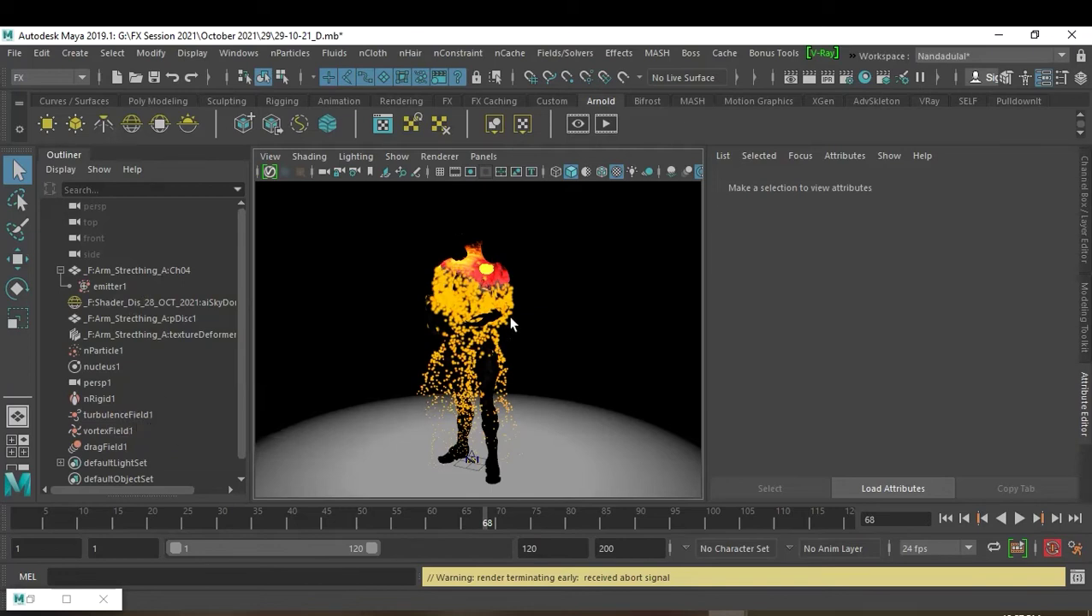
key("6")
key("7")
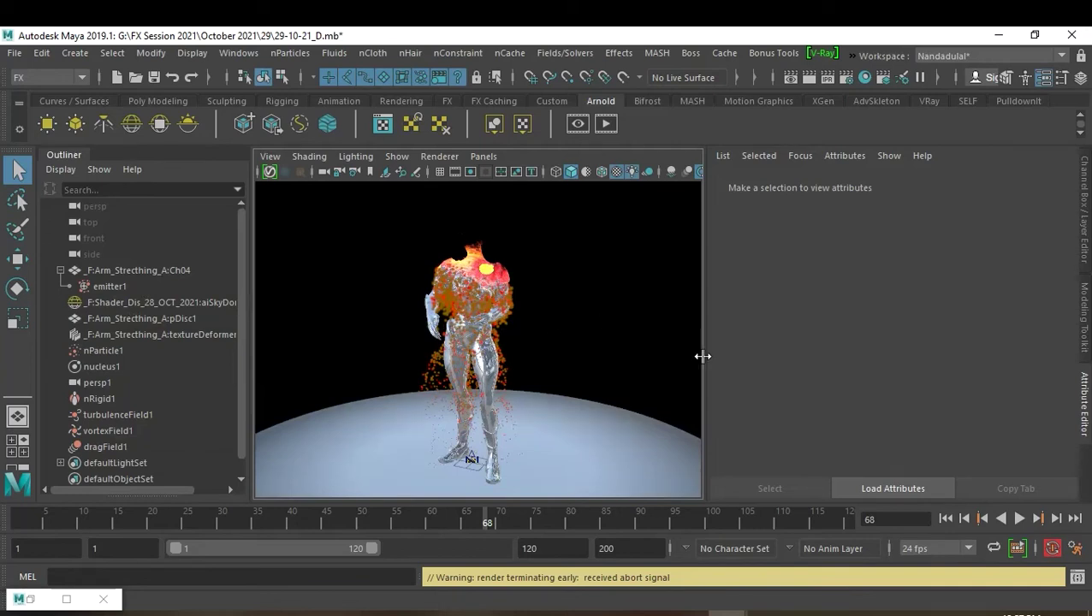
left_click(947, 518)
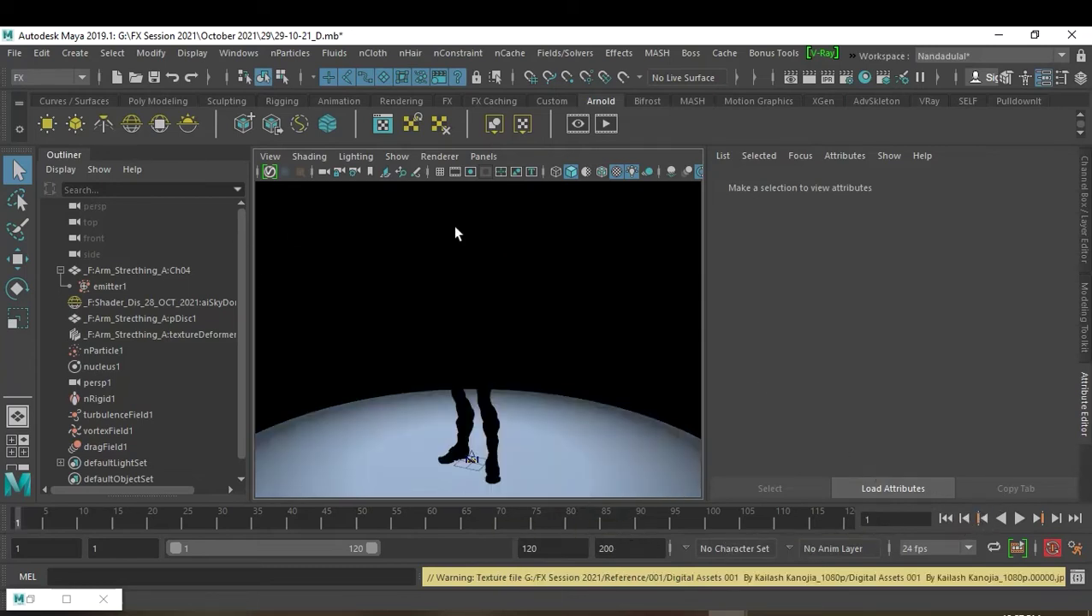
Switch the viewport to look through the persp1 camera.
left_click(485, 157)
mouse_move(510, 173)
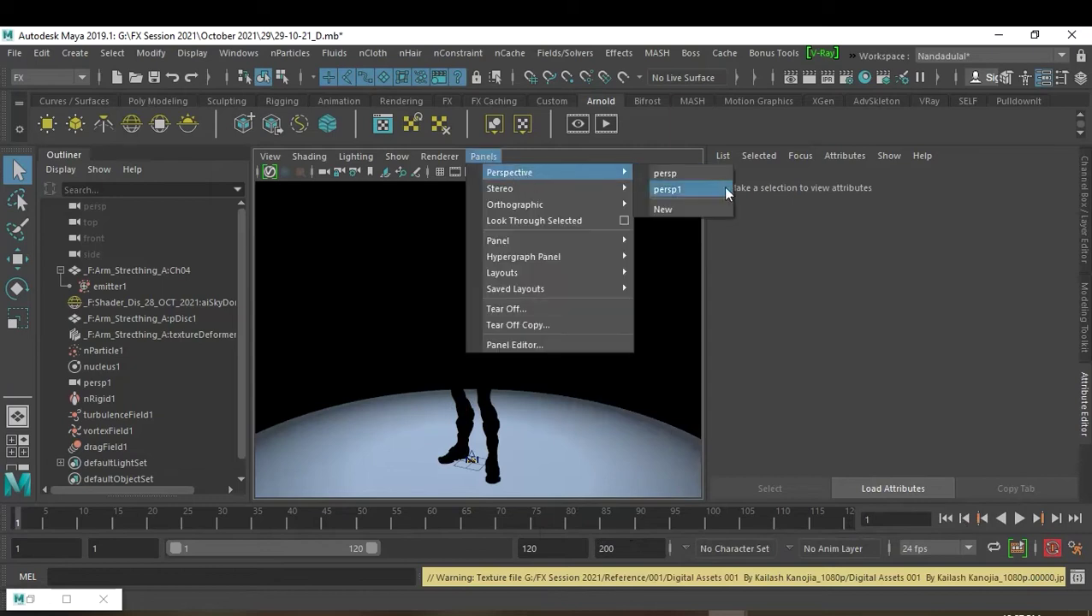
left_click(715, 190)
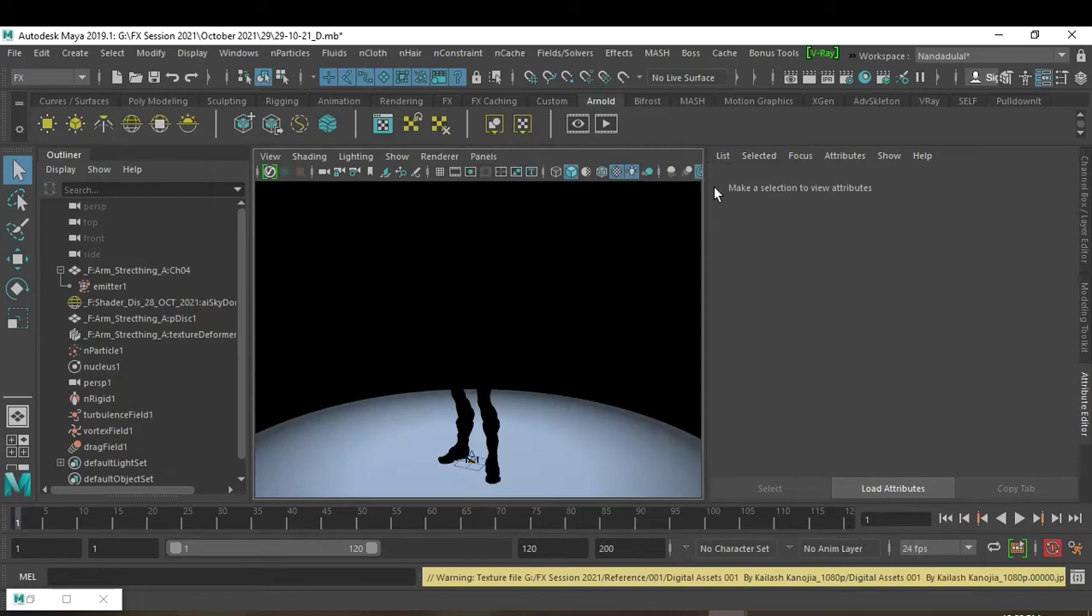
left_click(500, 157)
left_click(652, 172)
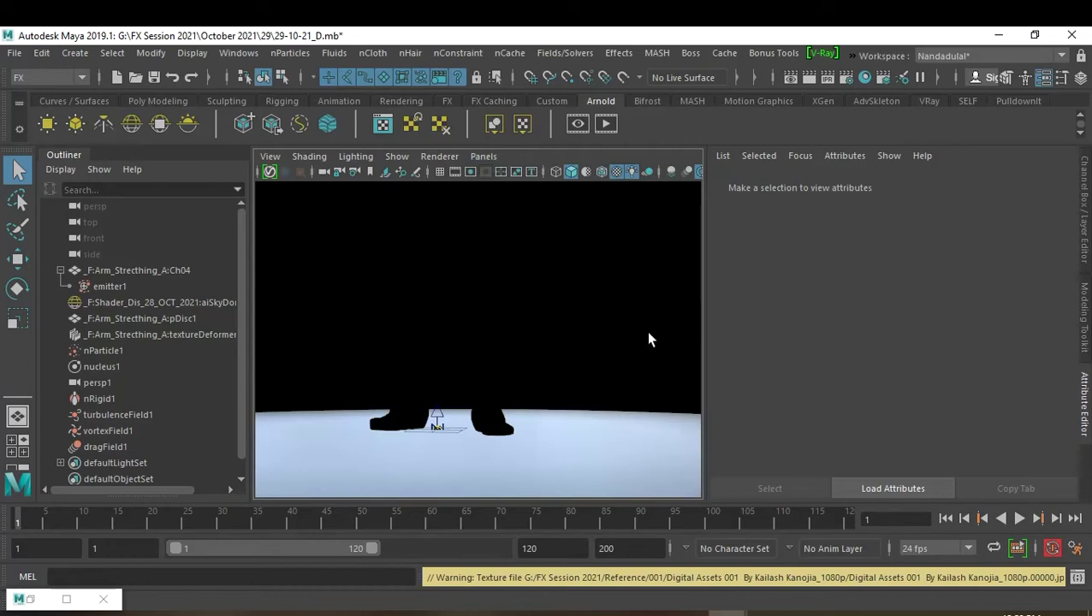
Playblast the animation to a movie named eg01 in the October 2021/29 folder.
right_click(520, 516)
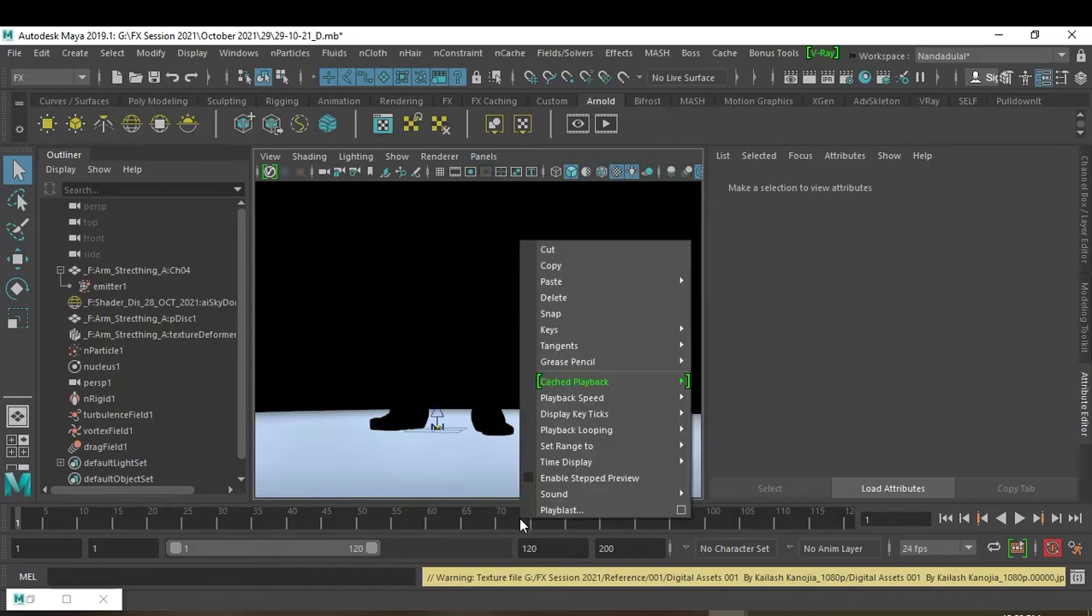
left_click(684, 510)
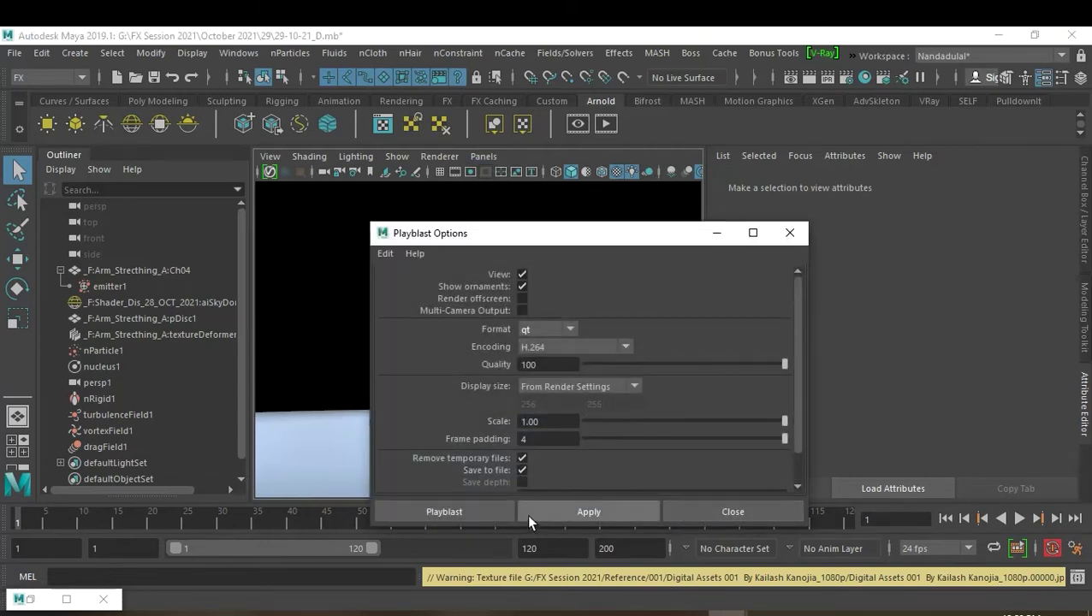
scroll(648, 450, "down", 2)
left_click(599, 481)
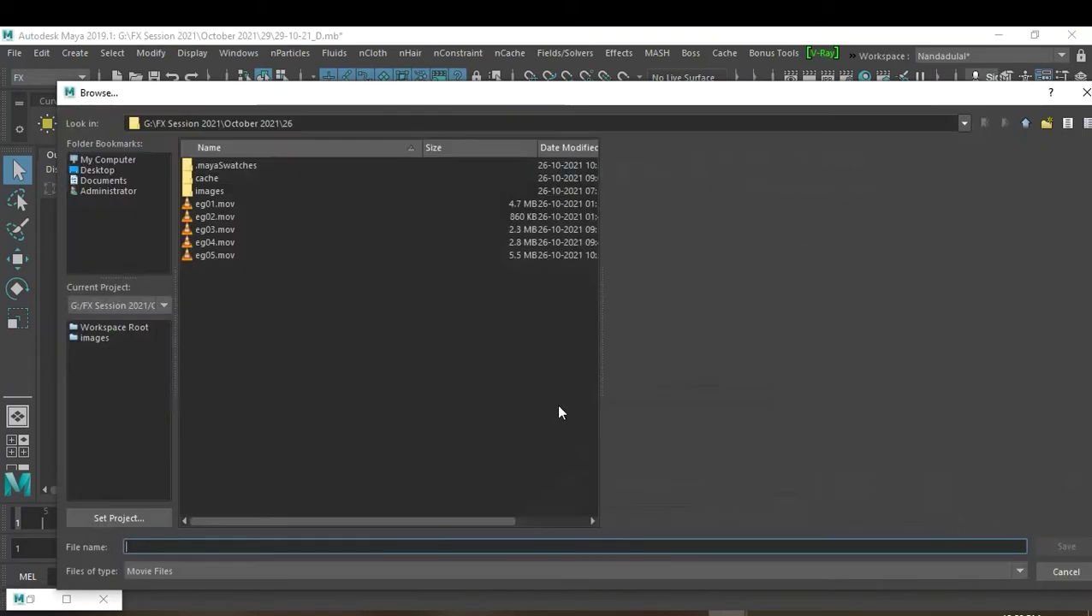
left_click(1019, 124)
double_click(200, 398)
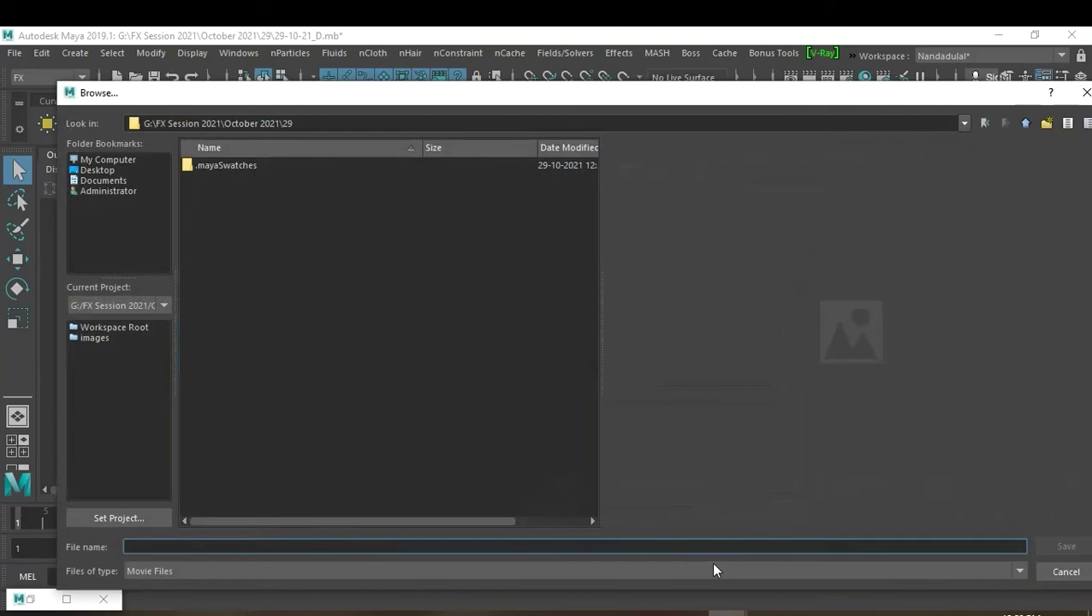
type("eg01")
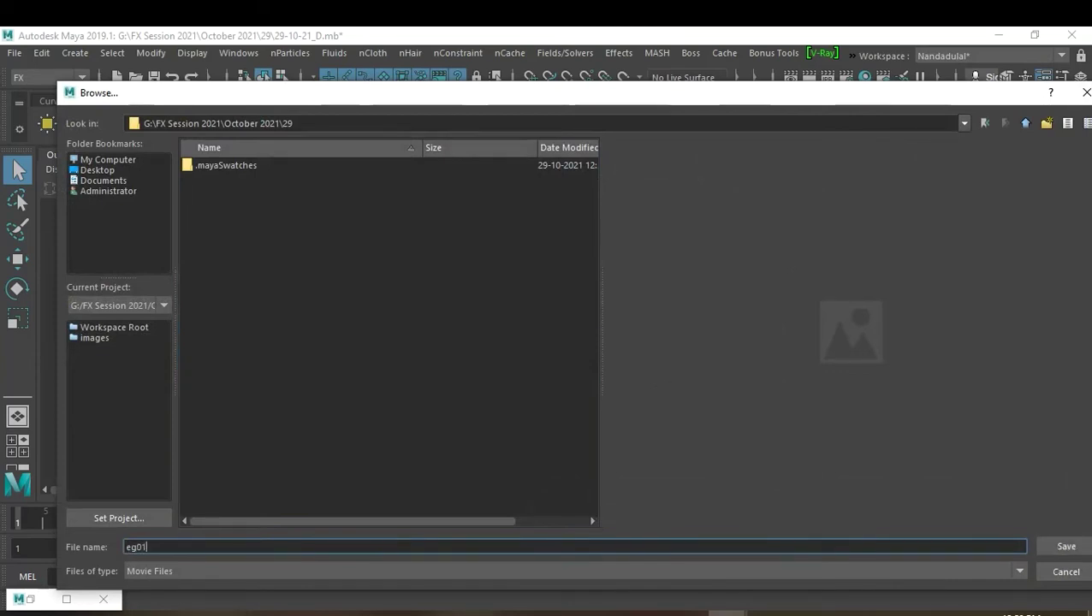
key("Return")
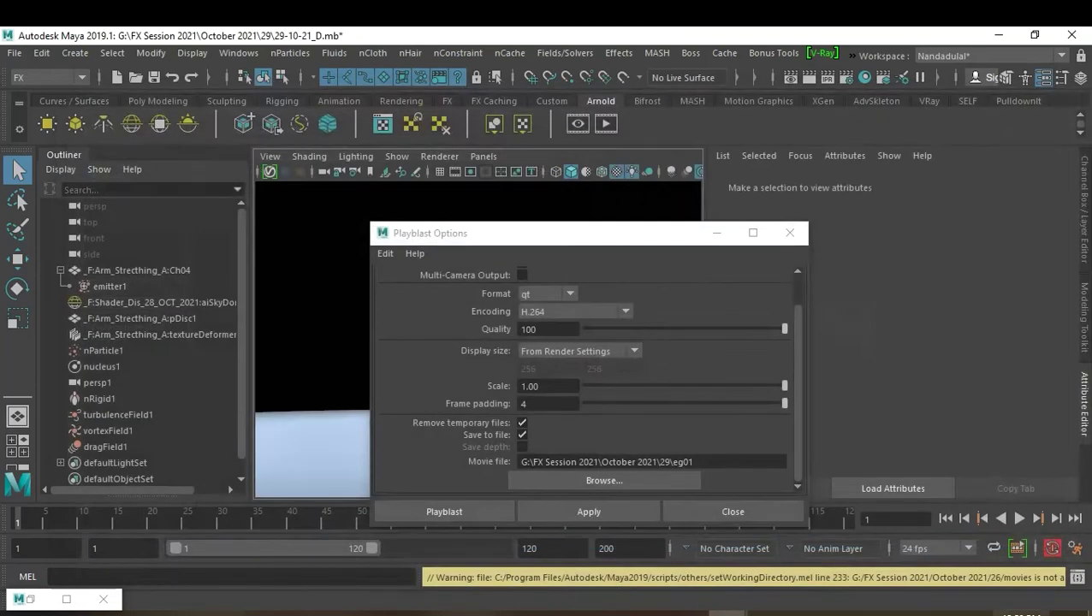
left_click(464, 516)
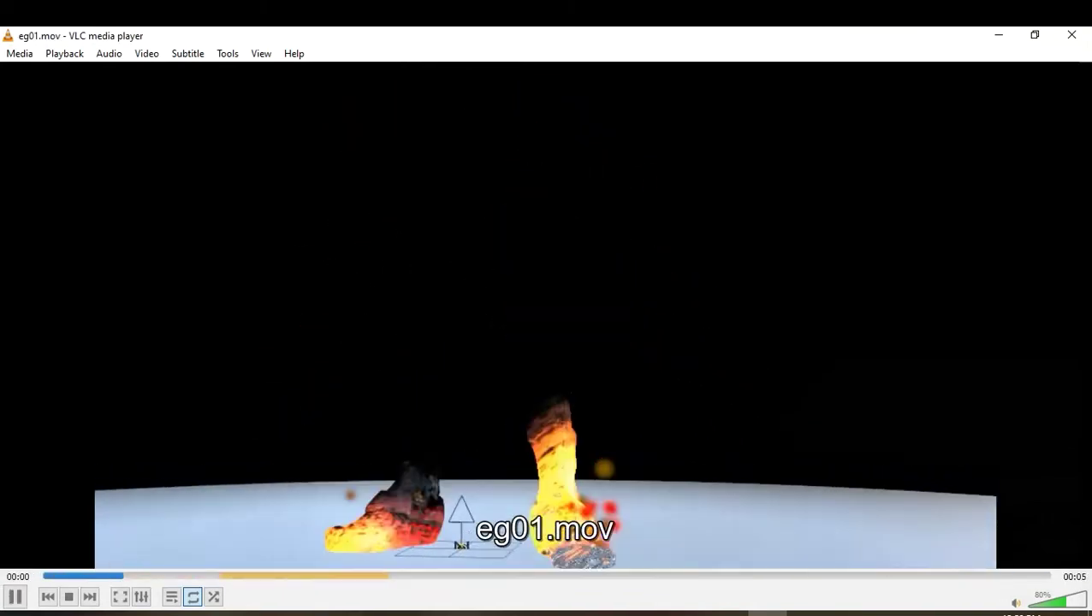
Close VLC after watching the eg01.mov playblast.
left_click(1063, 34)
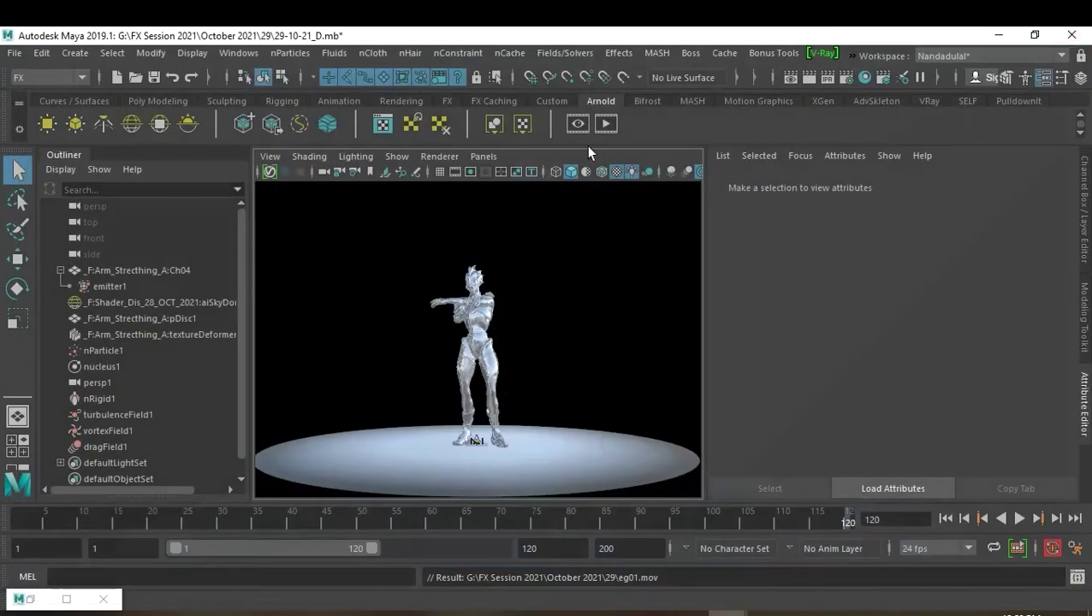
Look through the persp camera and open Playblast Options to rename the movie to eg02.
left_click(484, 158)
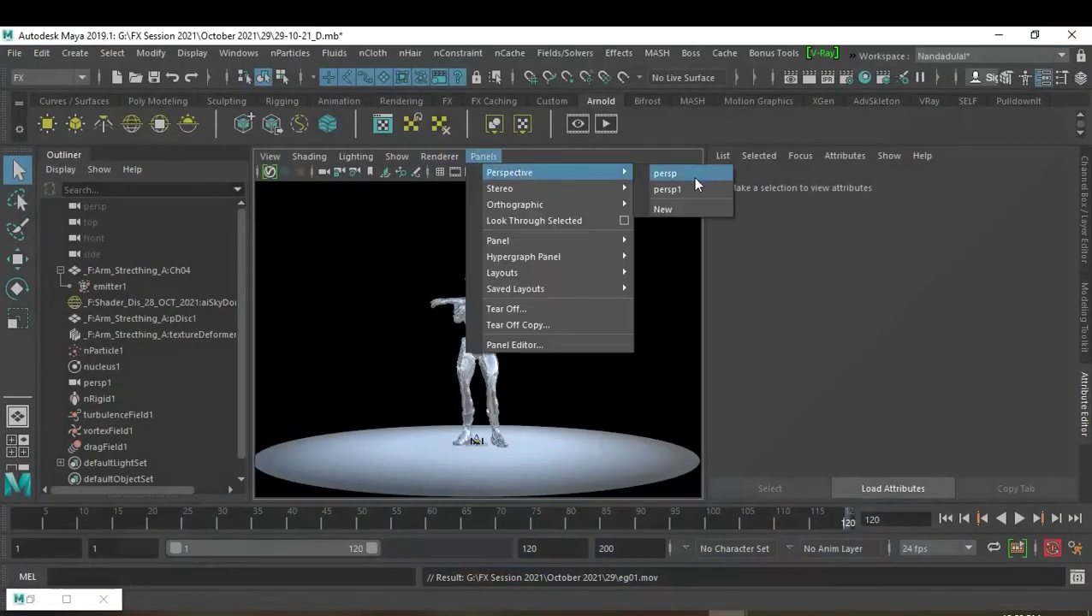
left_click(693, 177)
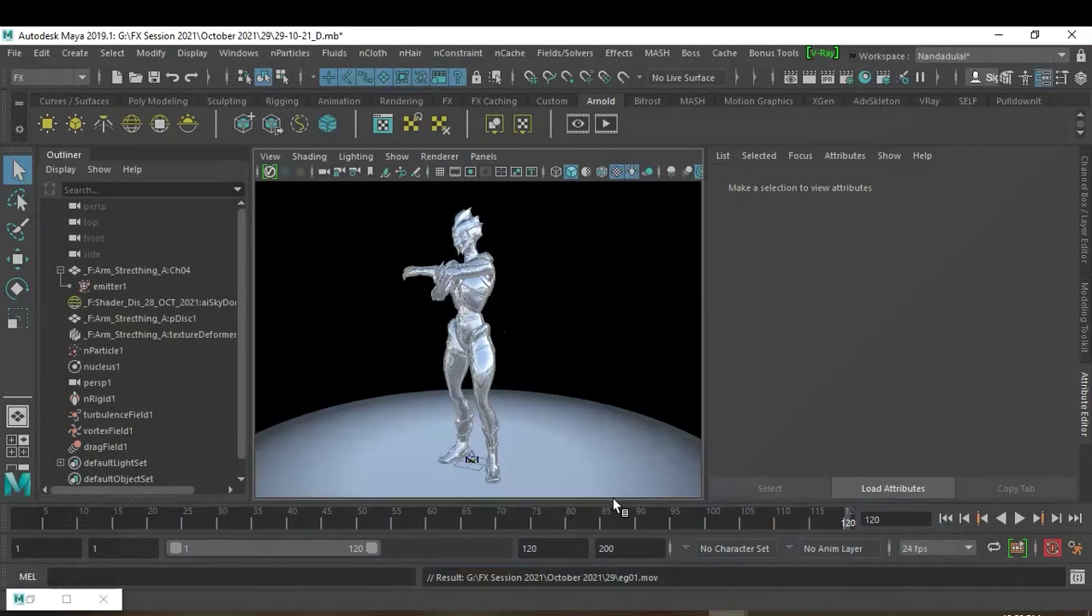
right_click(686, 512)
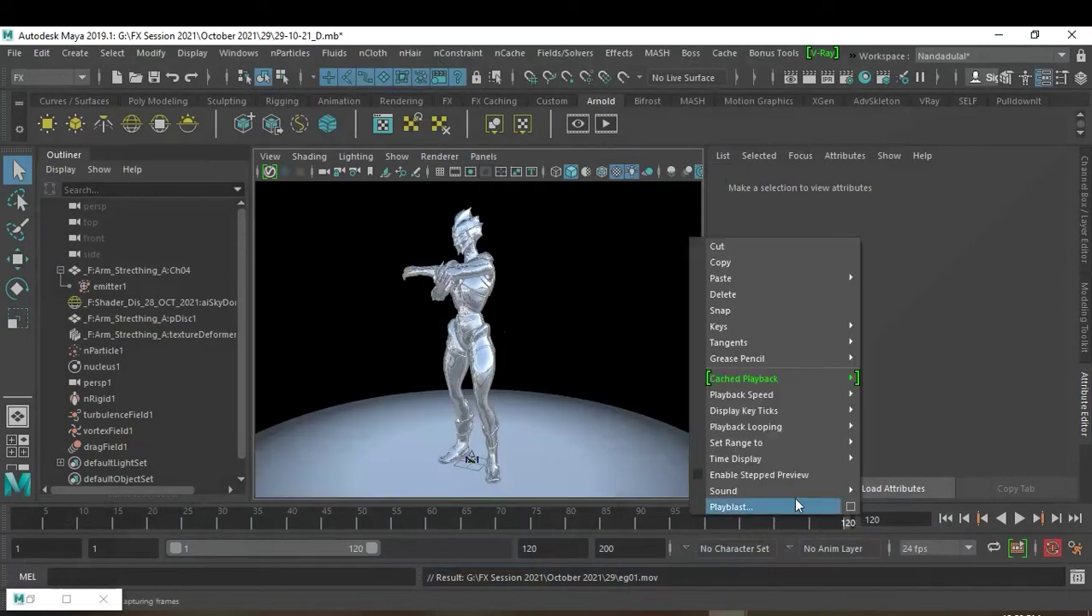
left_click(850, 507)
scroll(633, 454, "down", 2)
left_click(728, 462)
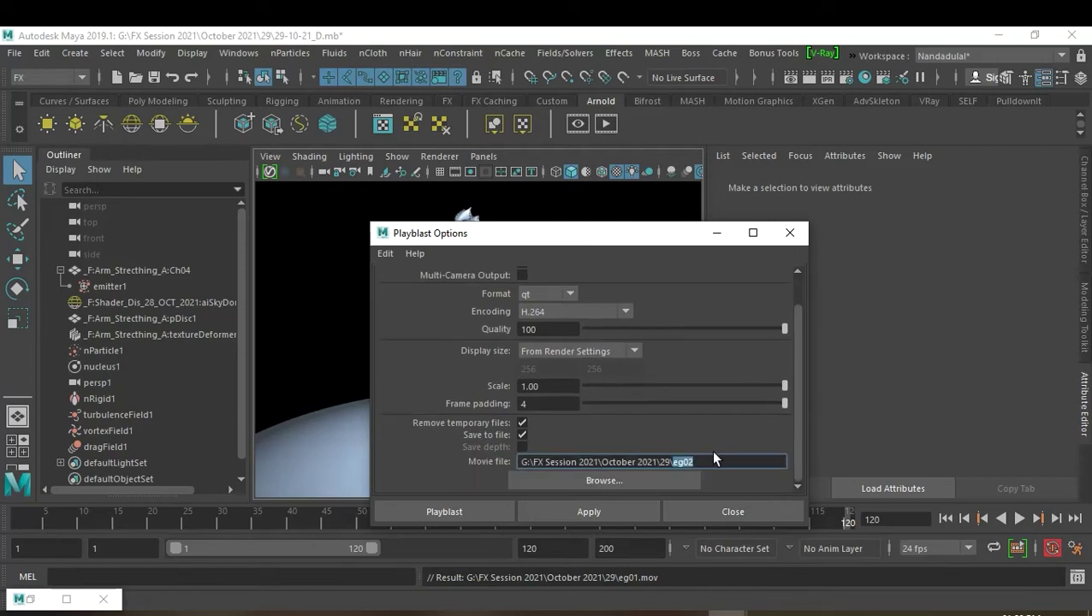
Run the playblast to produce eg02.mov.
left_click(479, 510)
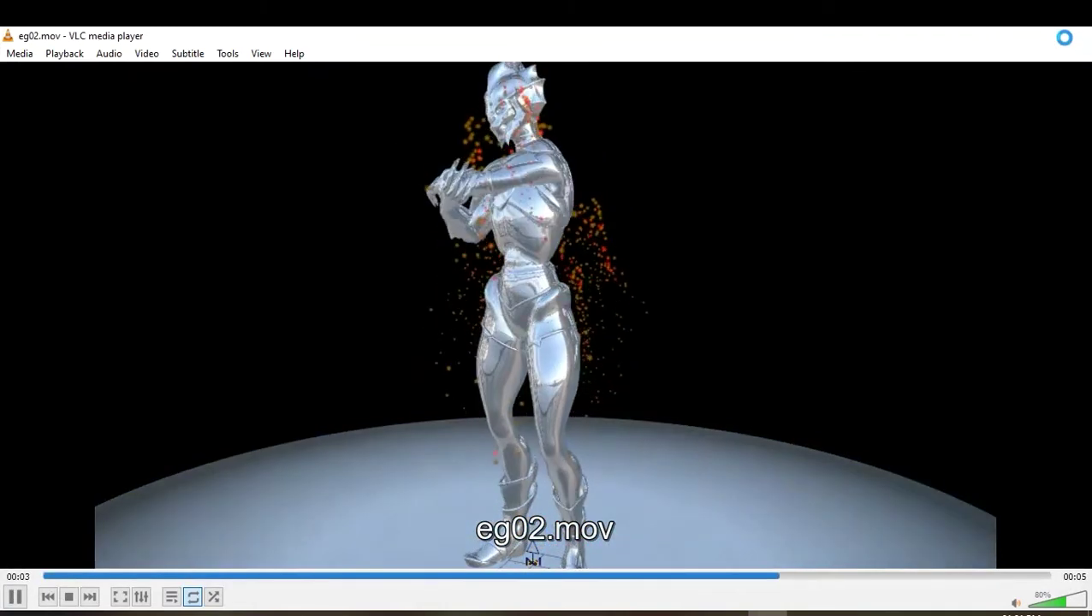
Close VLC after watching eg02.mov to return to Maya.
left_click(1070, 36)
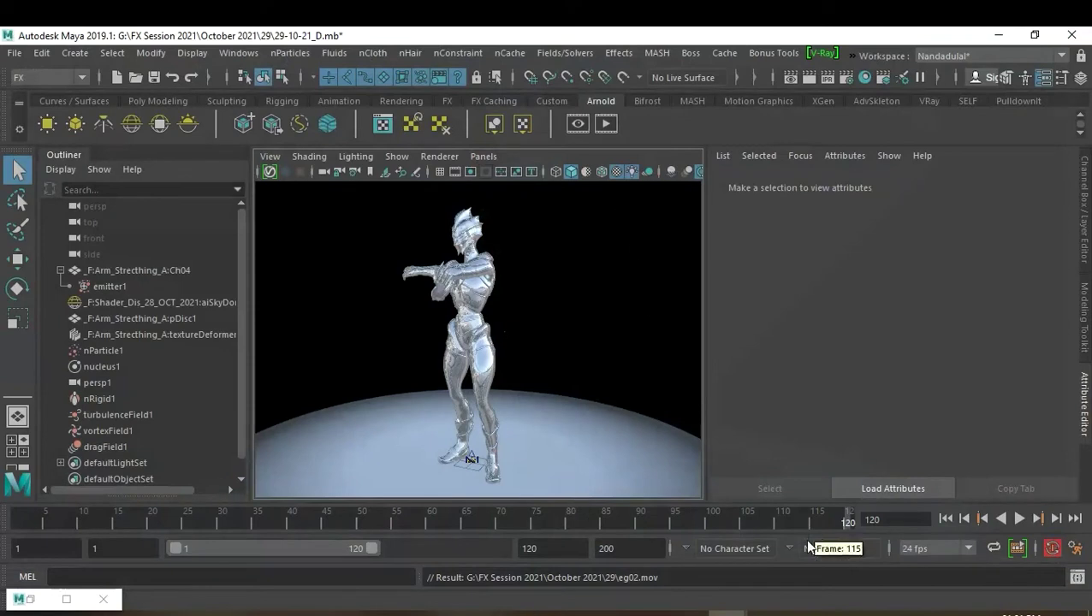
Preview the animation up to frame 54, then set nParticle1's particle radius to 1.
left_click(1019, 519)
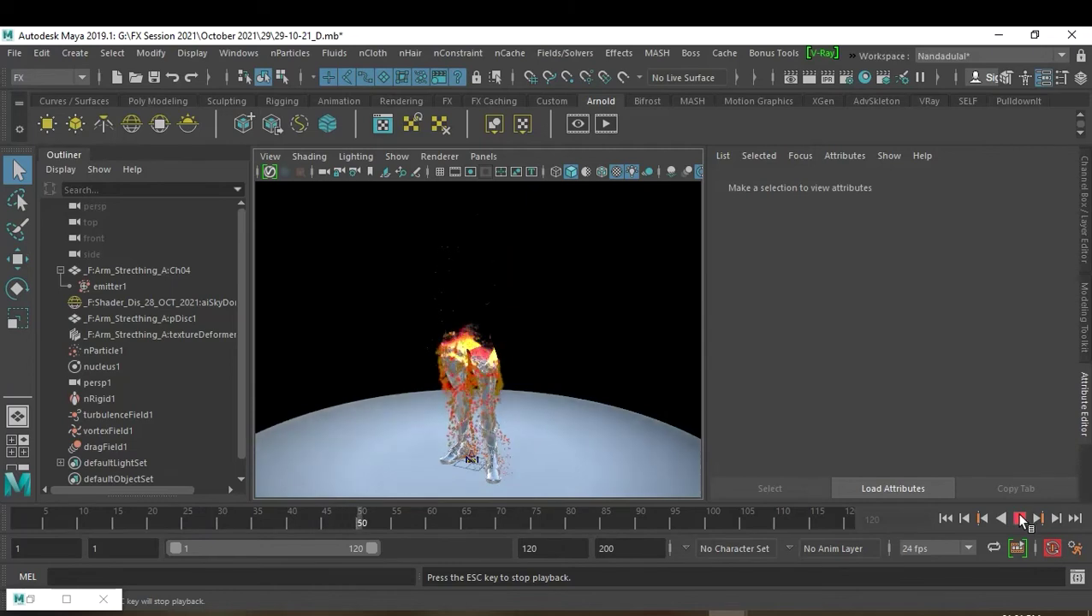
left_click(1021, 518)
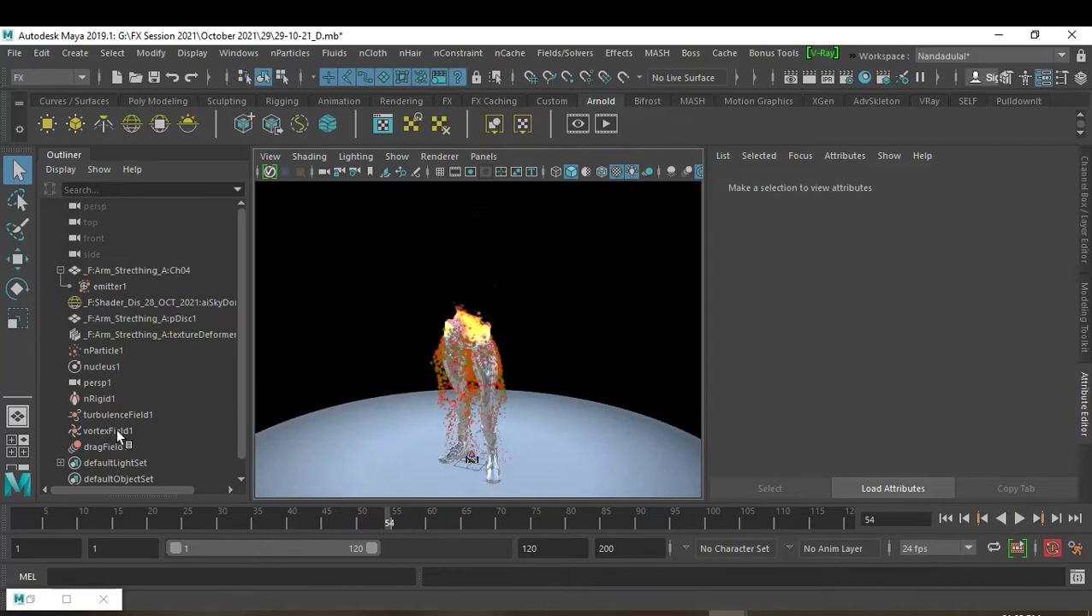
left_click(102, 350)
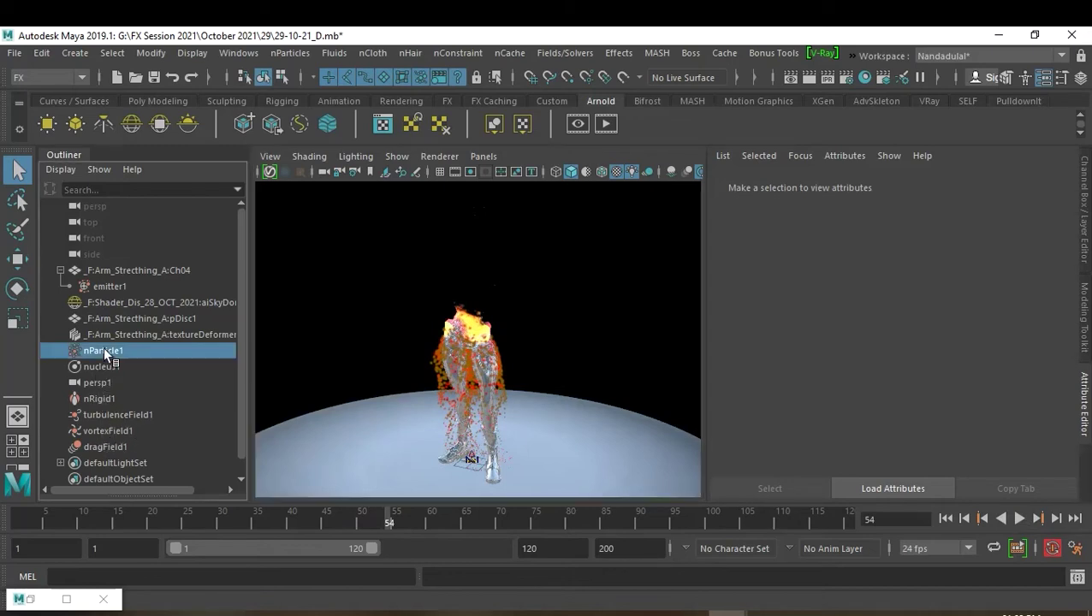
scroll(948, 356, "down", 2)
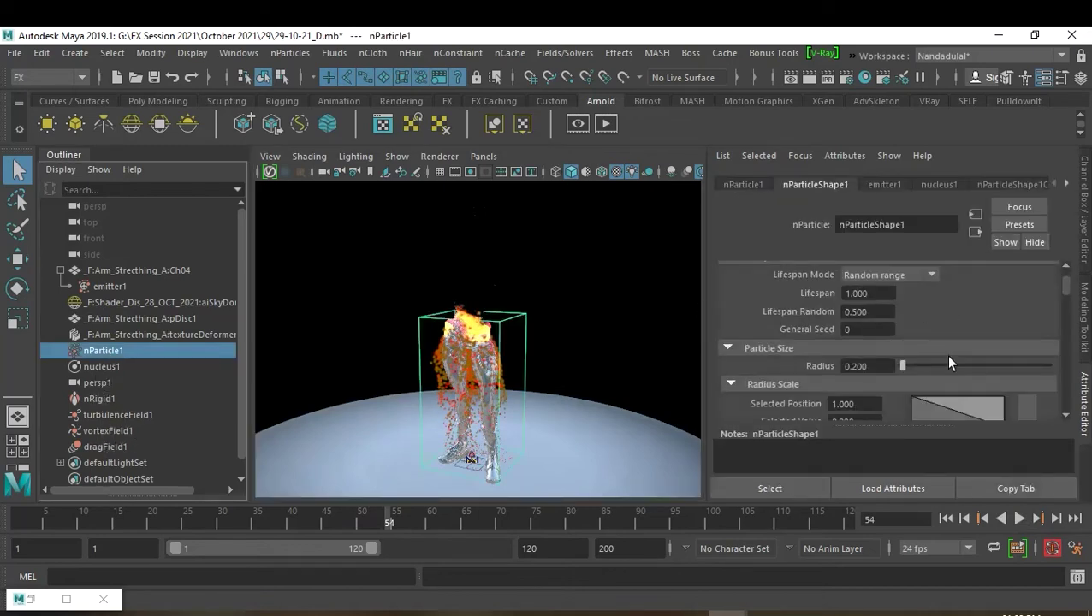
left_click(873, 366)
type("1")
key("Return")
Delete the nRigid1 collider and reselect nParticle1.
left_click(113, 399)
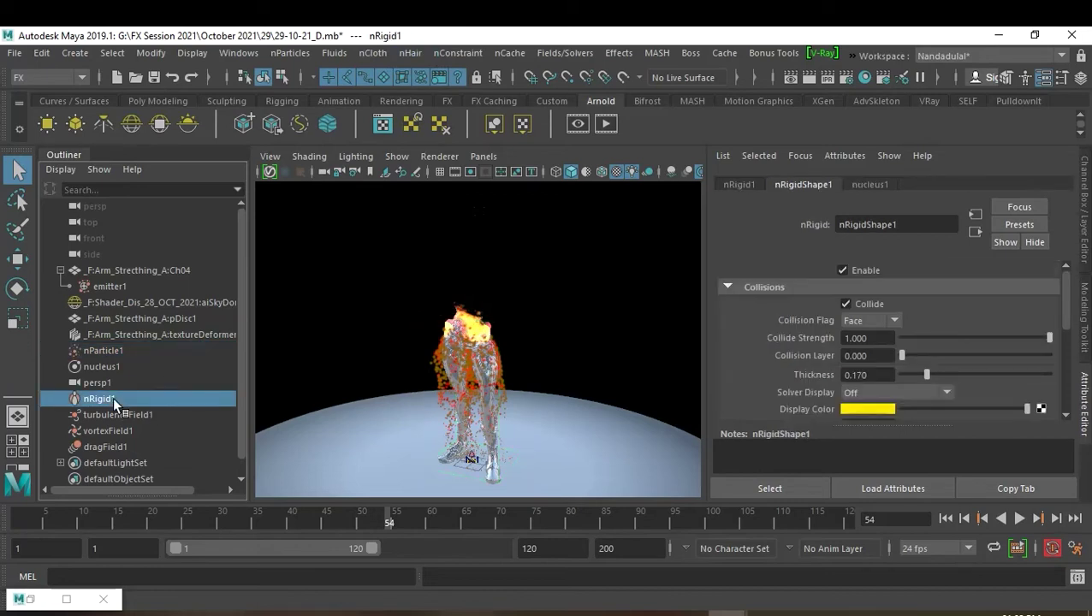
key("Delete")
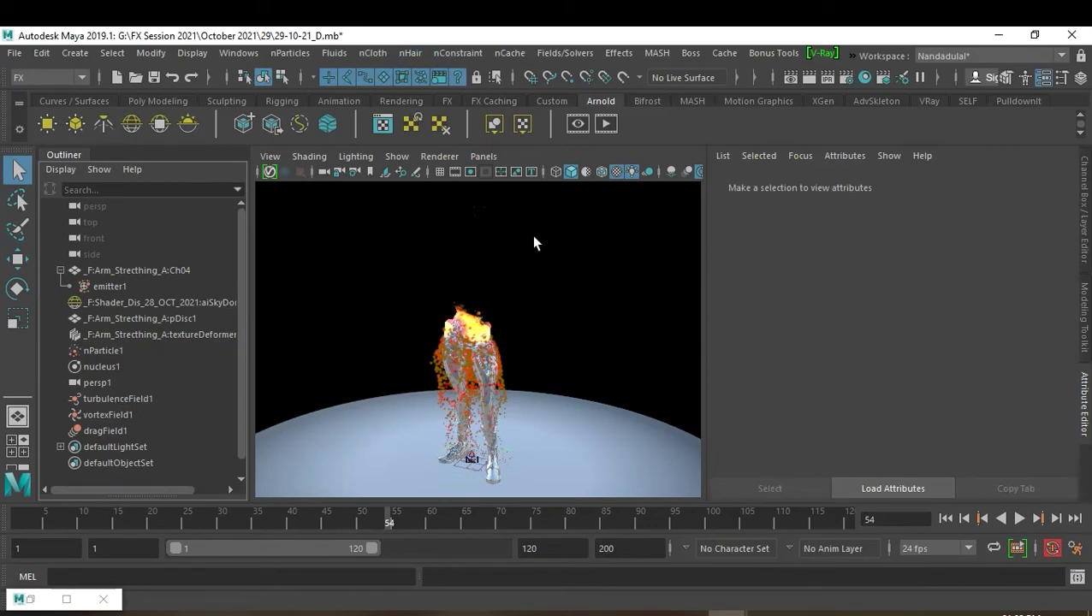
left_click(112, 353)
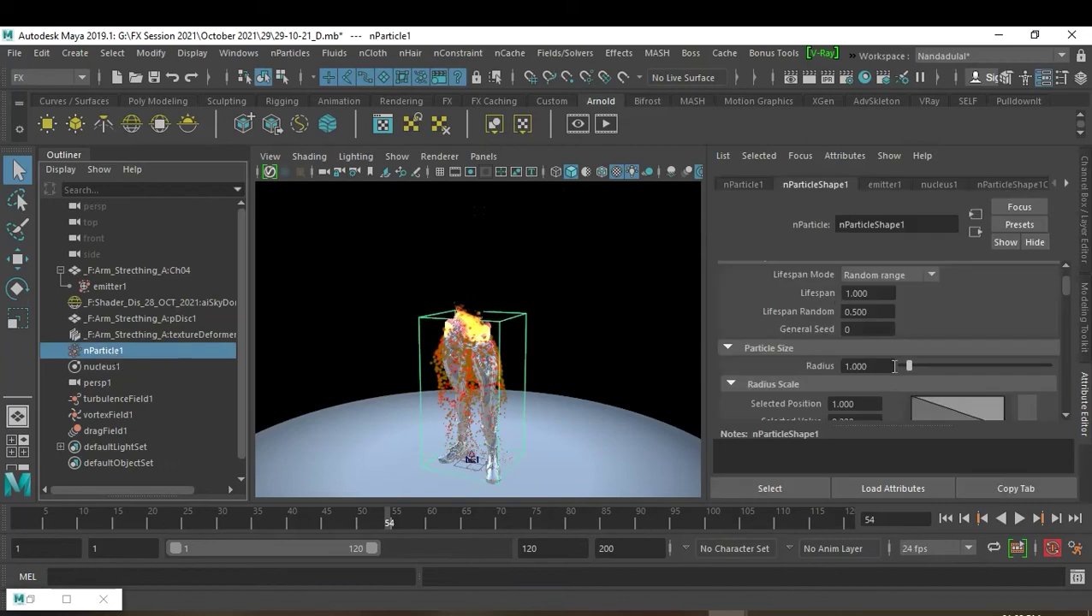
Delete the existing nParticle cache and set nParticleShape1's radius to 0.5.
left_click(510, 53)
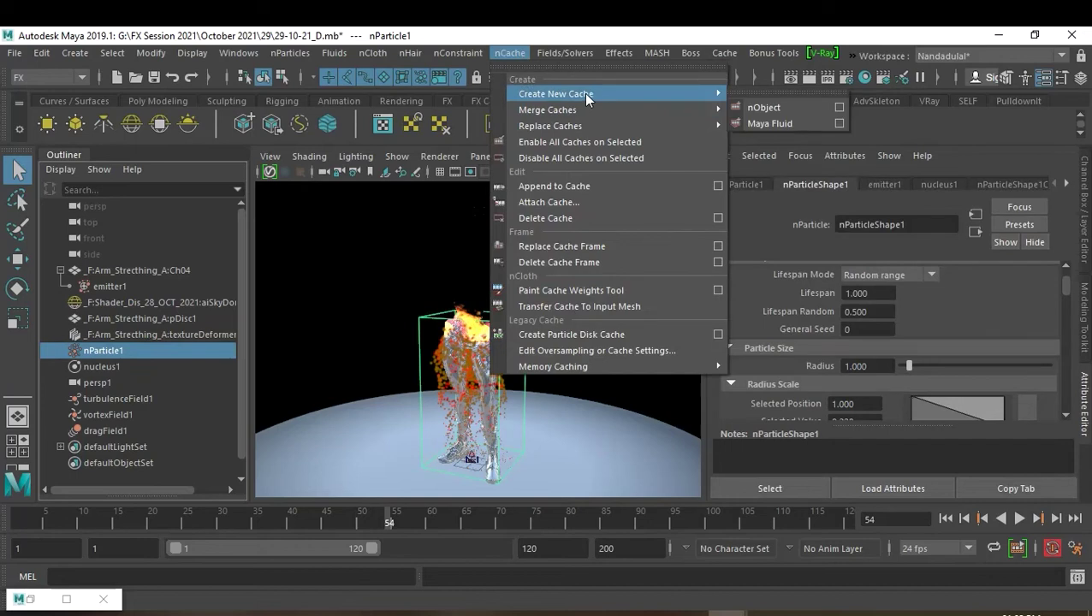
left_click(591, 217)
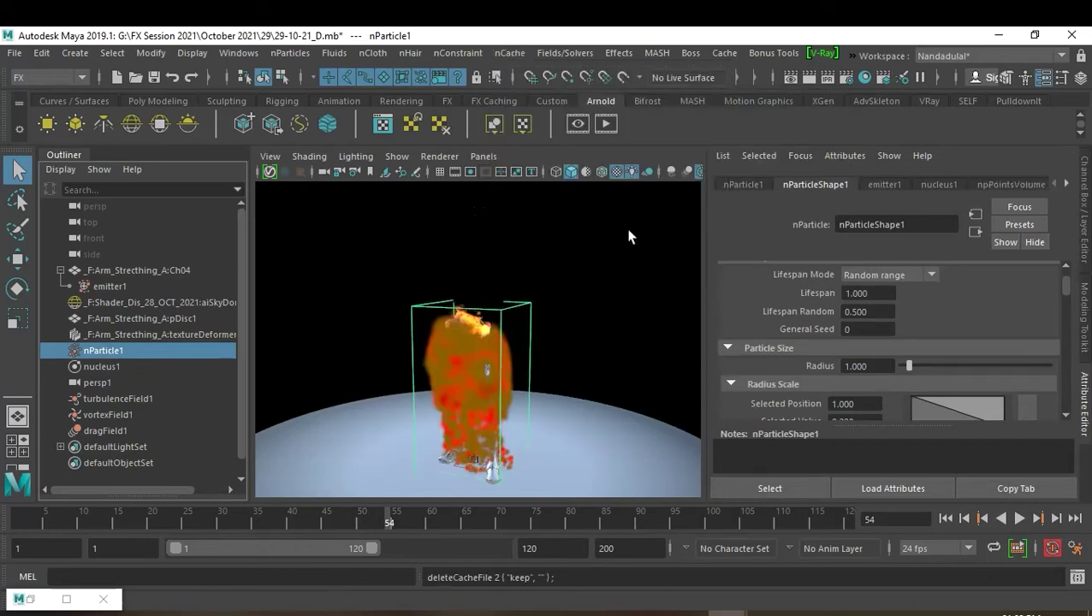
left_click(881, 368)
type("0.5")
key("Return")
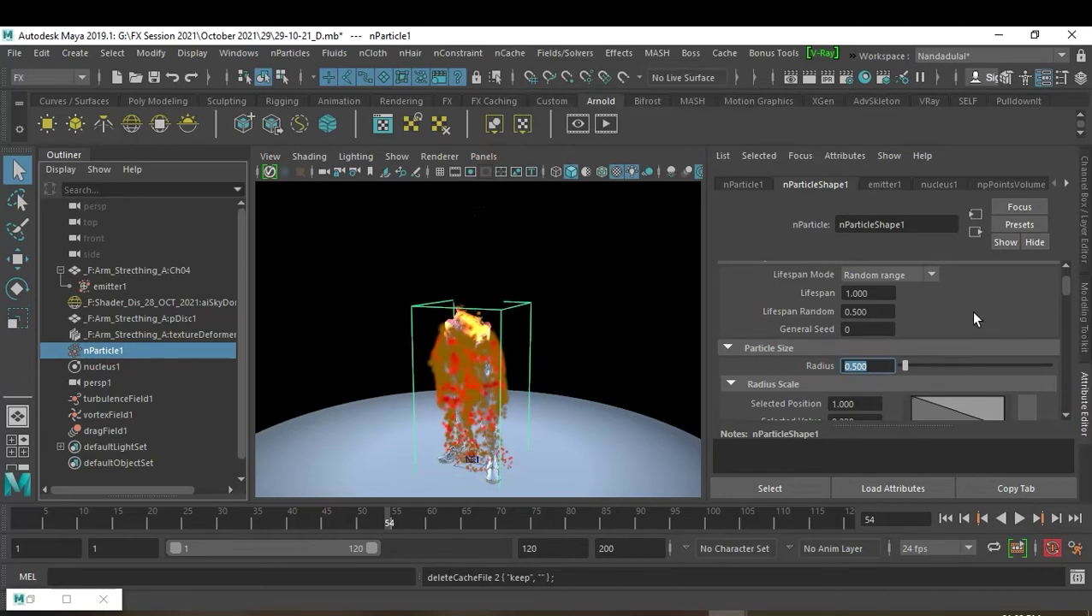
scroll(971, 320, "down", 1)
scroll(974, 317, "down", 4)
scroll(973, 312, "down", 2)
scroll(972, 312, "down", 3)
scroll(972, 311, "down", 5)
scroll(972, 312, "down", 3)
scroll(972, 312, "down", 2)
scroll(973, 311, "down", 3)
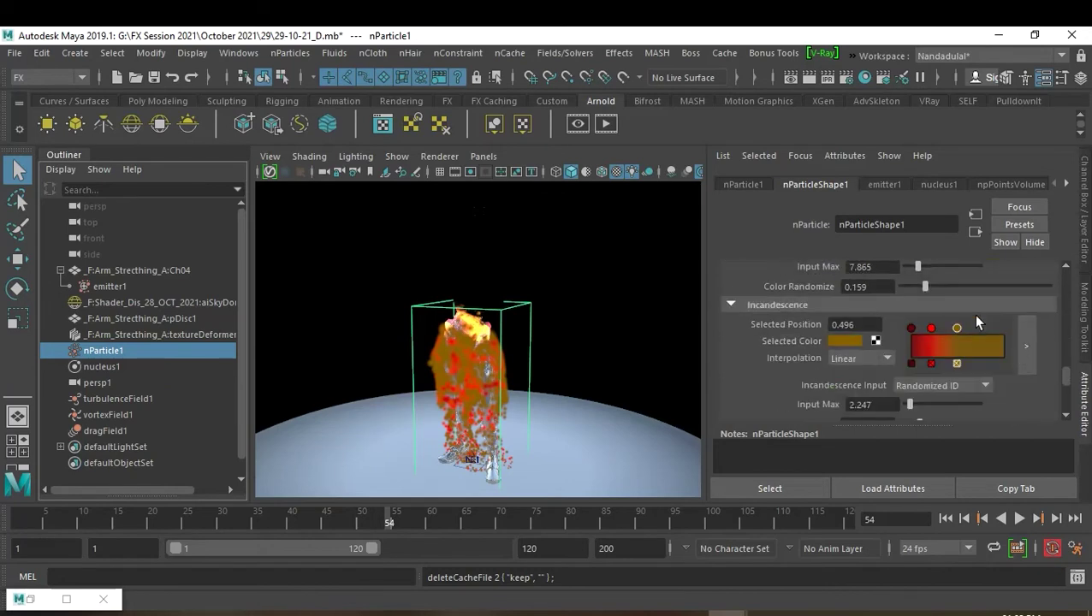
Brighten the incandescence colour to orange-yellow and move the red ramp point to about 0.59.
left_click(852, 342)
left_click_drag(843, 408, 892, 421)
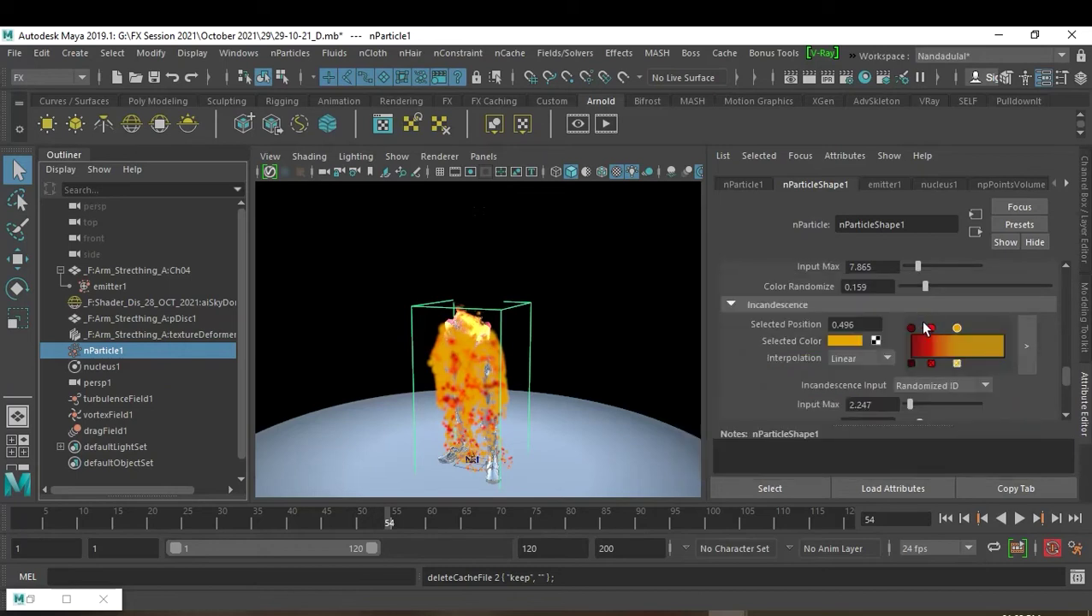
mouse_move(957, 331)
left_mouse_down()
mouse_move(972, 331)
mouse_move(923, 329)
mouse_move(995, 341)
left_mouse_up()
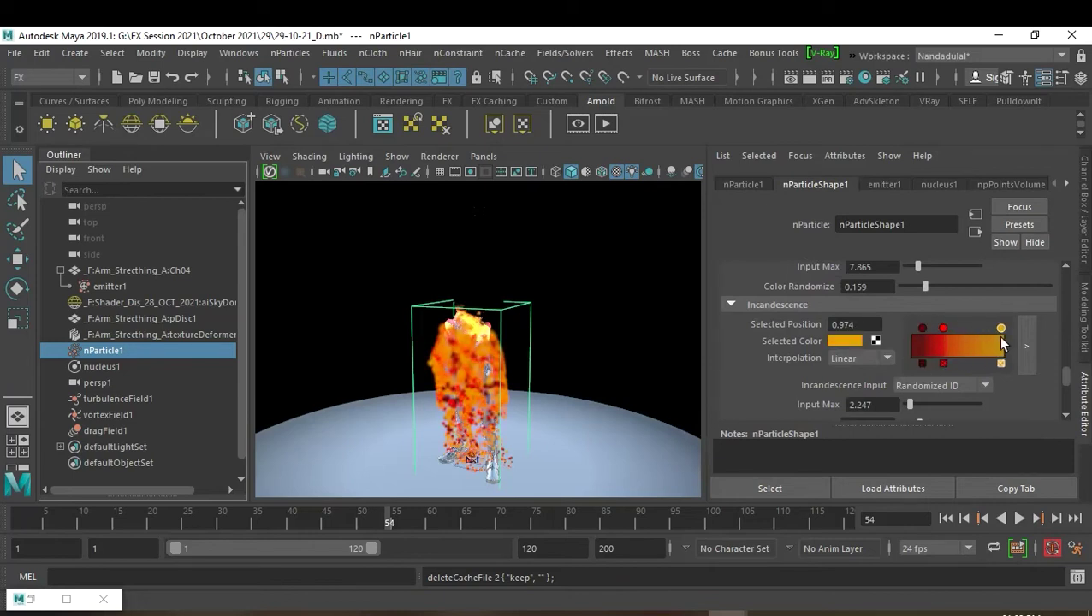
left_click_drag(944, 329, 966, 329)
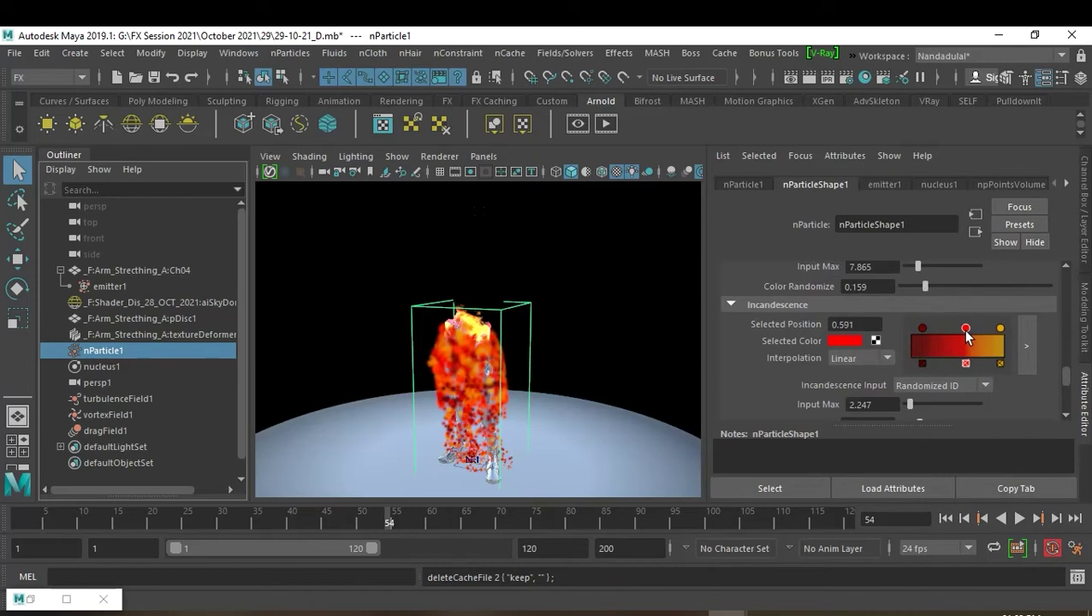
Raise the incandescence Input Max to 8.989.
scroll(980, 388, "down", 2)
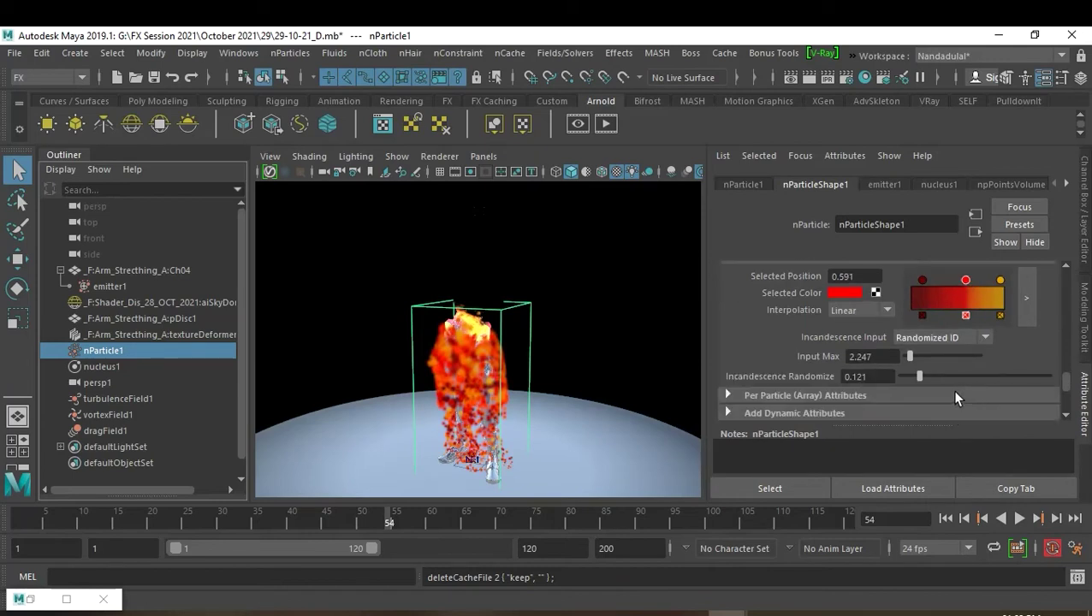
left_click_drag(910, 357, 920, 360)
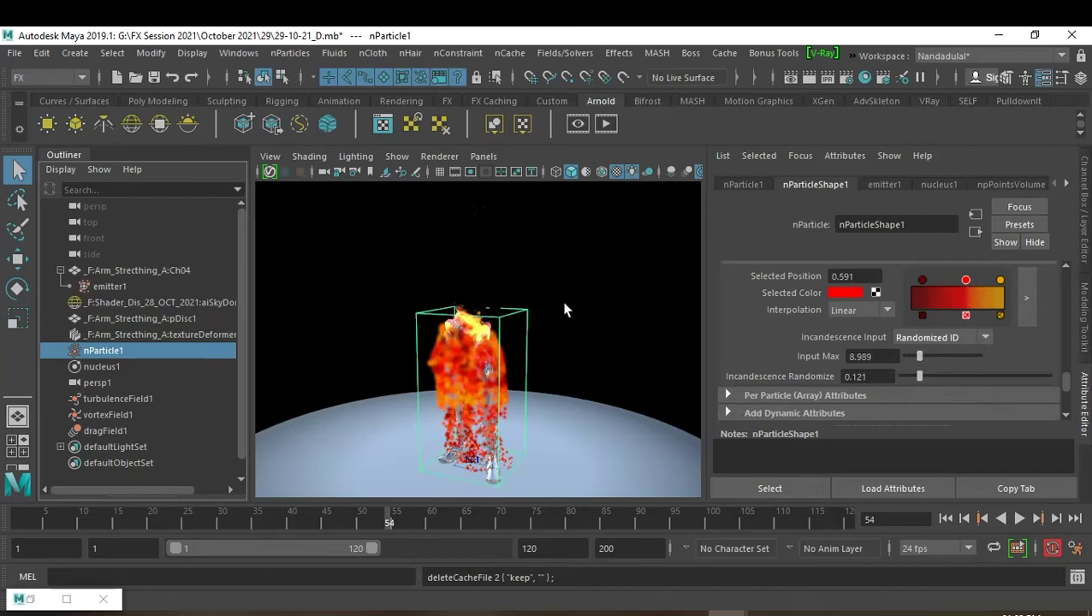
scroll(1021, 337, "down", 3)
scroll(1022, 336, "down", 4)
scroll(1021, 336, "down", 4)
scroll(1022, 337, "up", 4)
scroll(1021, 337, "up", 3)
scroll(1018, 337, "up", 3)
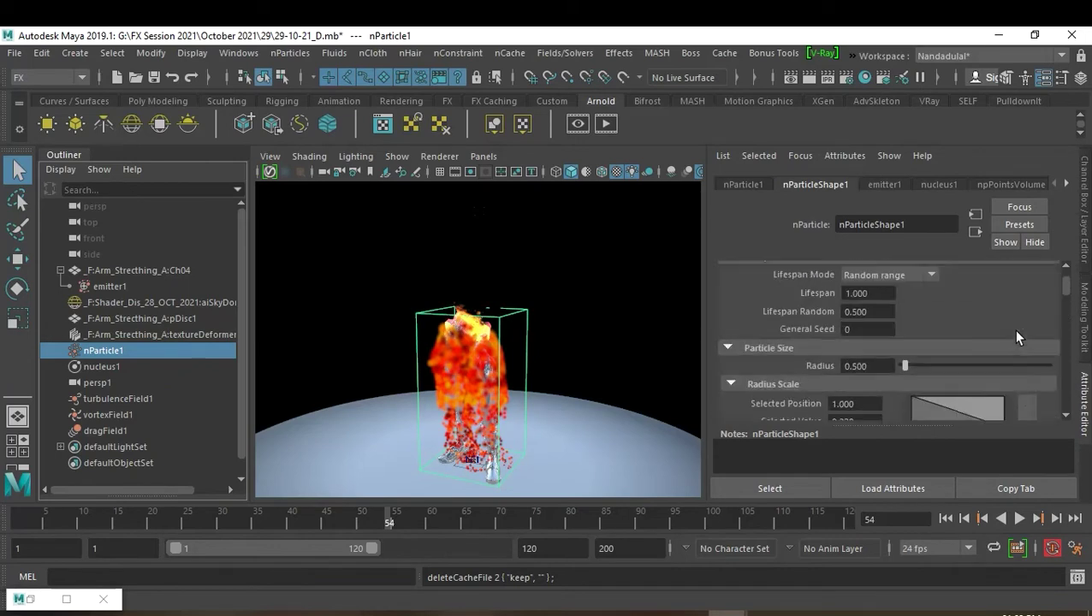
Set the particle Lifespan to 0.5 and Lifespan Random to 0.3.
scroll(1017, 337, "up", 3)
double_click(888, 341)
type(".5")
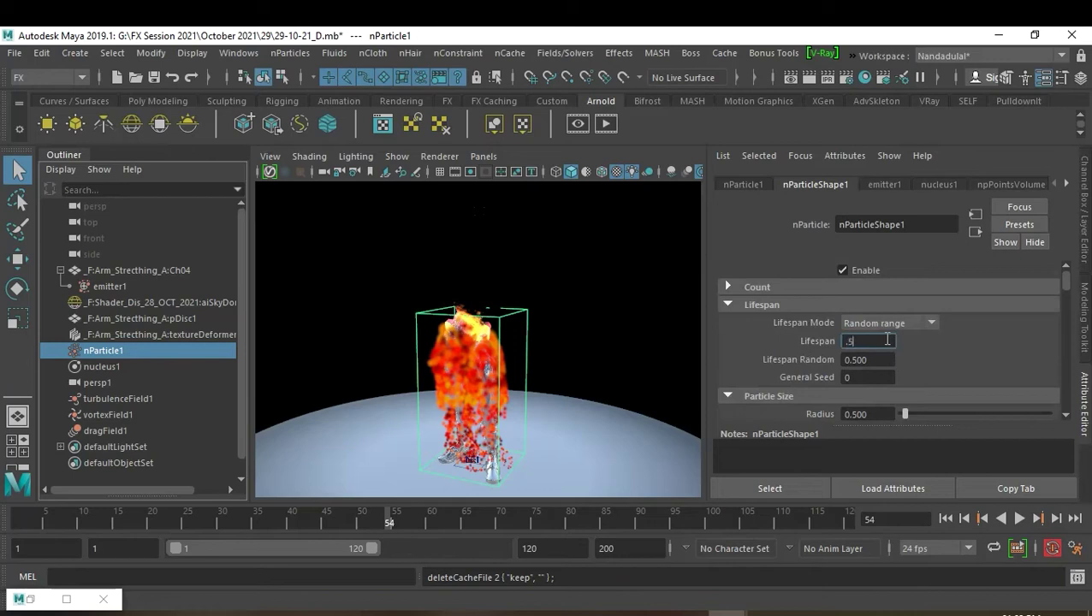
key("Return")
double_click(875, 361)
type(".3")
key("Return")
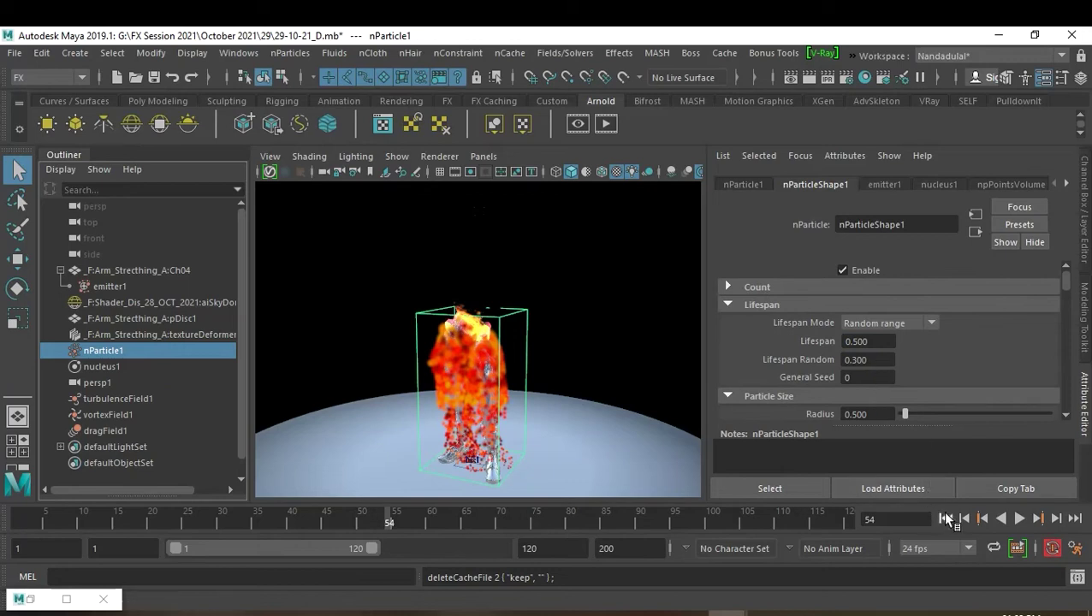
Rewind and play the simulation, stopping at frame 59 to check the fire.
left_click(947, 519)
left_click(1016, 519)
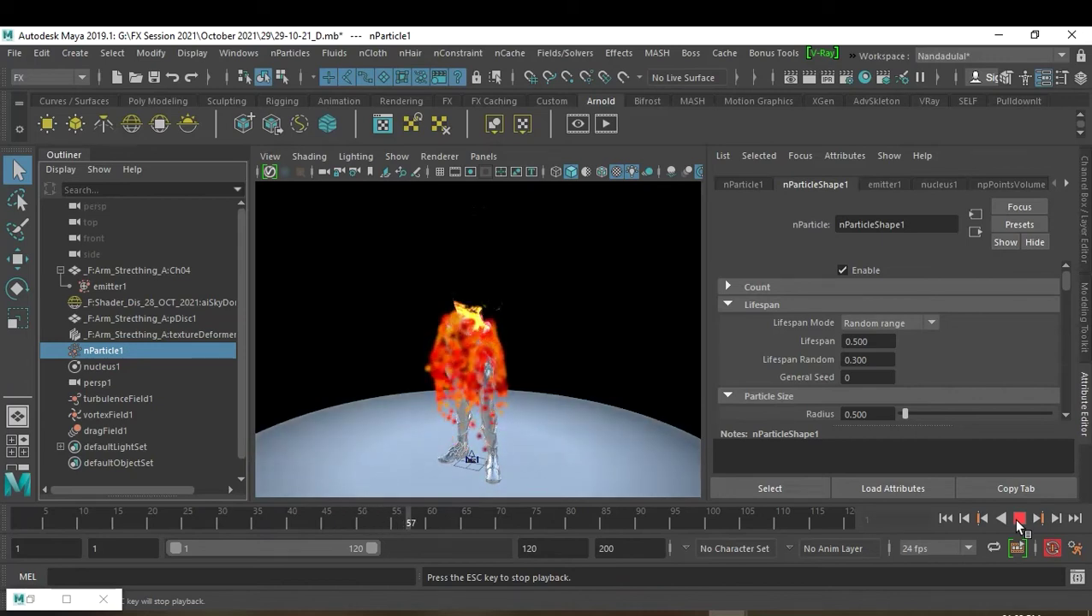
left_click(1019, 519)
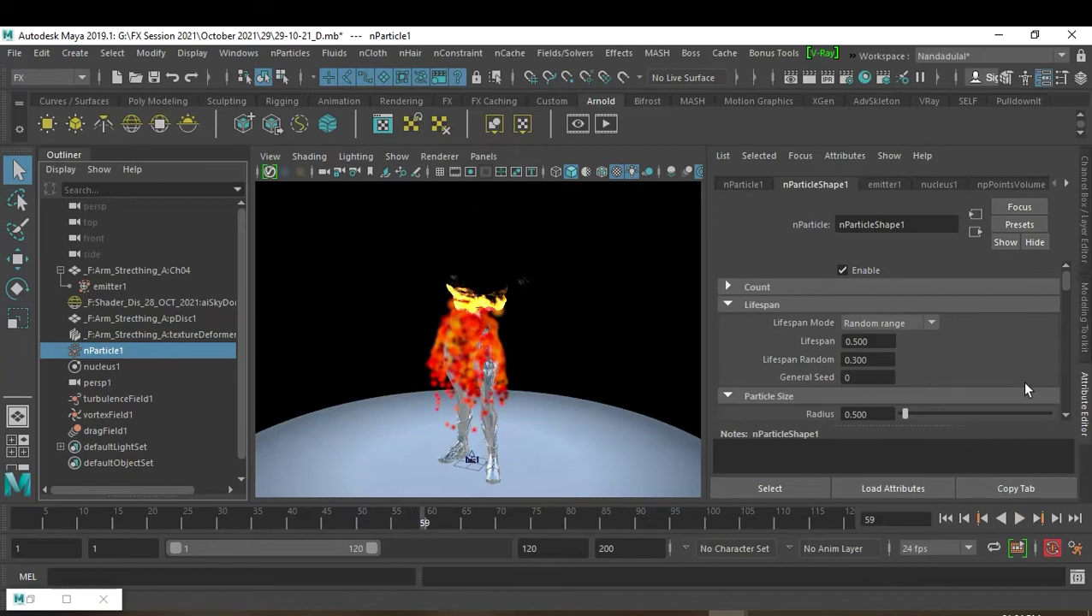
Set the Opacity Scale Input to Normalized Age.
scroll(1007, 377, "down", 4)
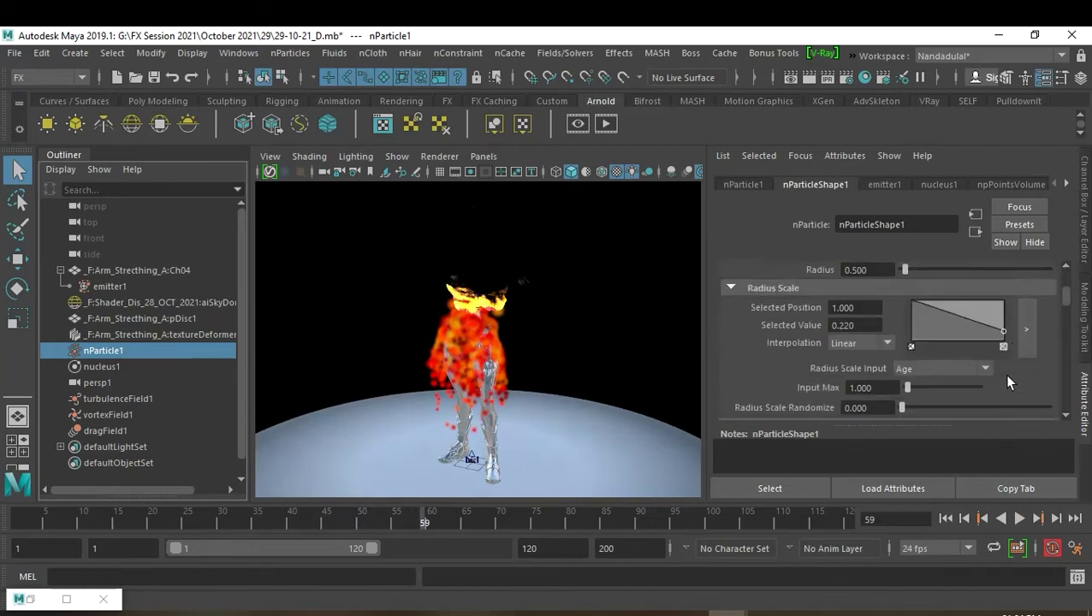
scroll(1007, 378, "down", 2)
scroll(1008, 377, "down", 2)
scroll(1008, 378, "down", 3)
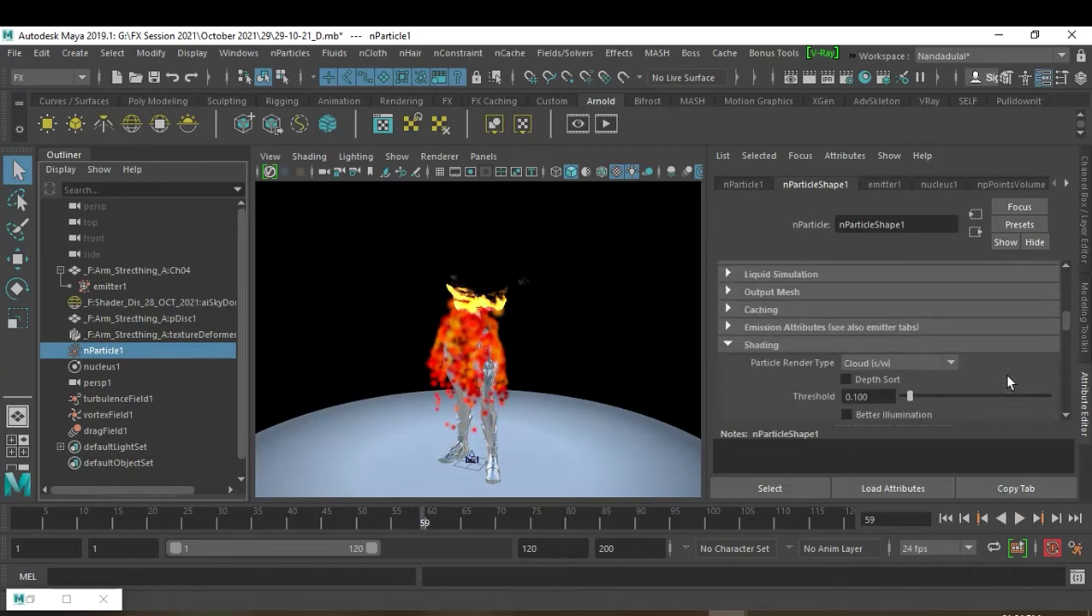
scroll(1007, 377, "down", 2)
scroll(1008, 382, "down", 2)
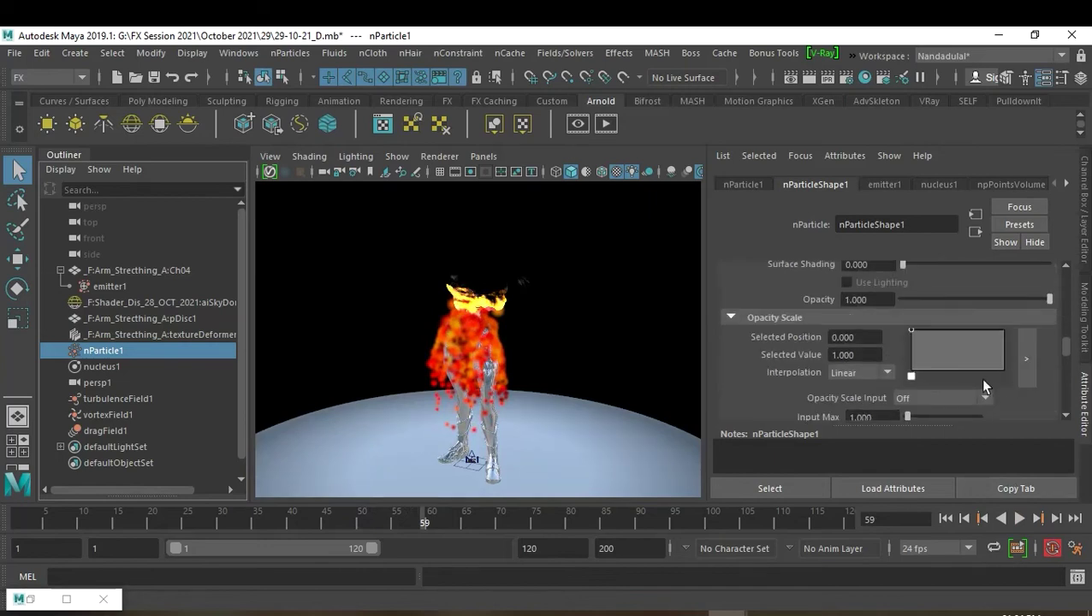
left_click(937, 398)
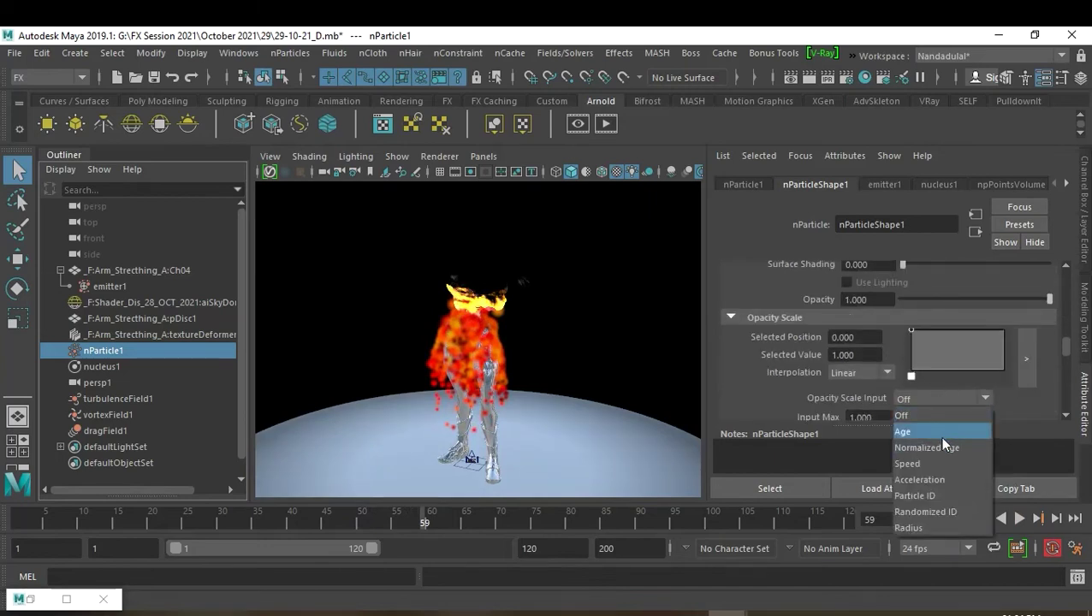
left_click(946, 445)
left_click(941, 398)
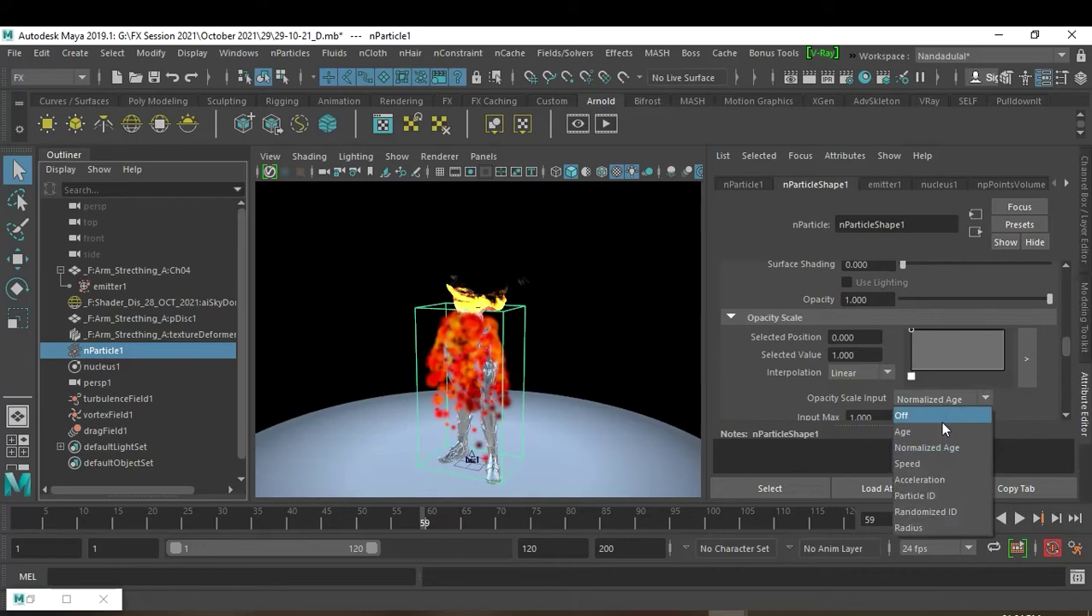
left_click(796, 393)
Add a mid point (0.470, 0.760) and a zero end point to the opacity ramp, with Input Max 7.303.
left_click(953, 334)
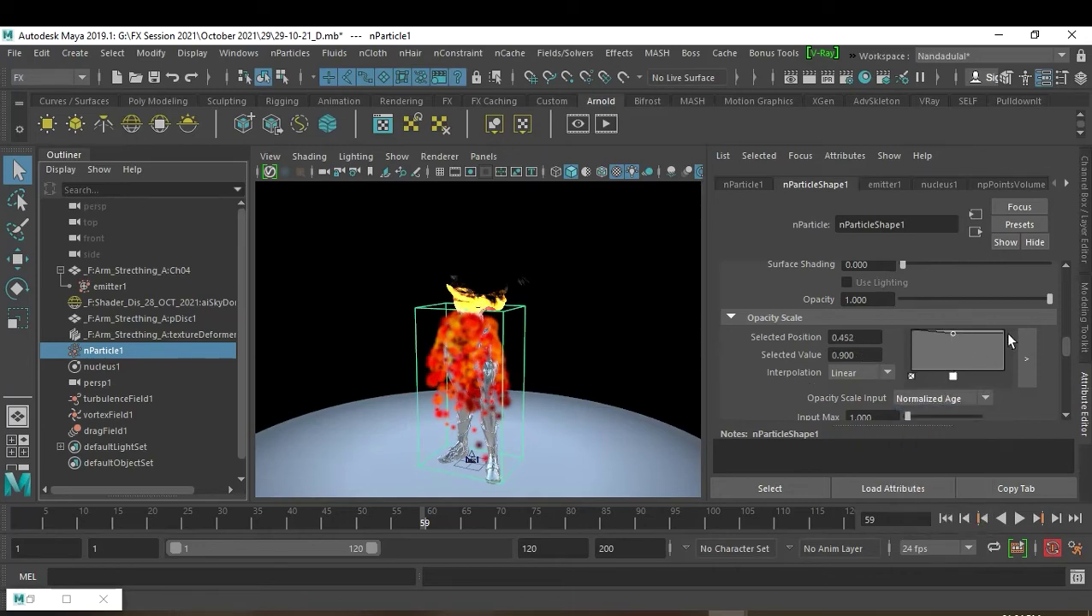
left_click(1005, 374)
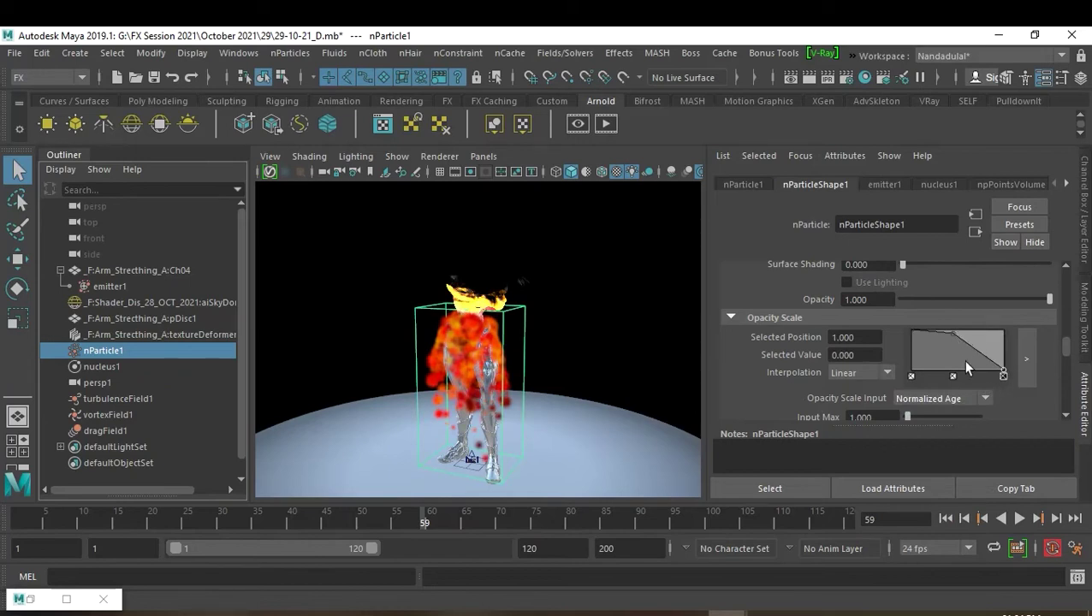
left_click_drag(913, 413, 919, 415)
scroll(942, 403, "down", 1)
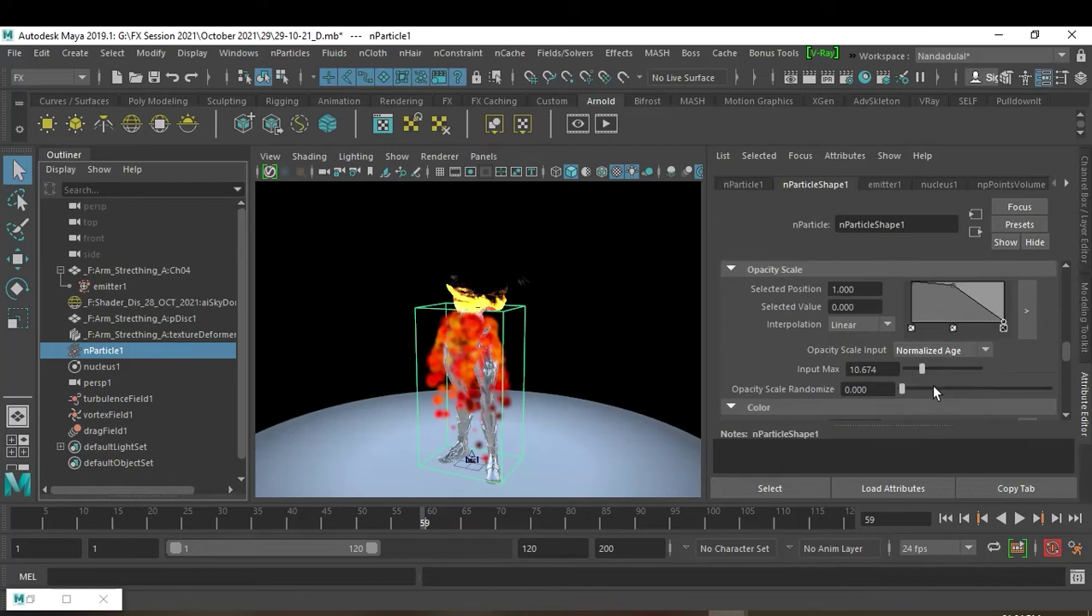
mouse_move(926, 365)
left_mouse_down()
mouse_move(910, 367)
mouse_move(944, 370)
left_mouse_up()
left_click(951, 351)
left_click(938, 382)
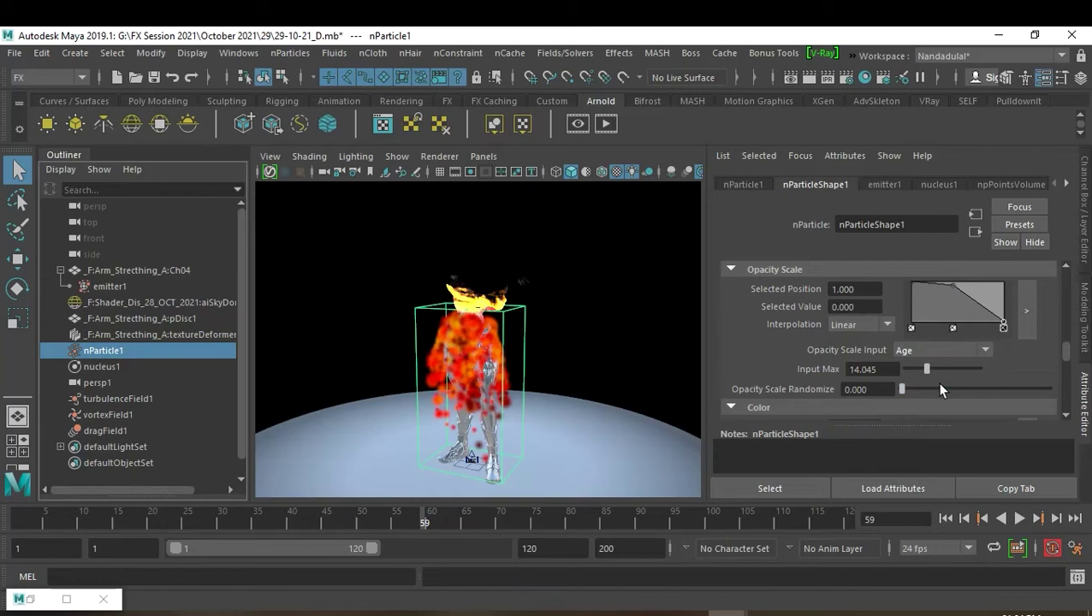
key("ctrl+z")
key("ctrl+z")
key("ctrl+z")
key("ctrl+z")
key("ctrl+z")
left_click(914, 351)
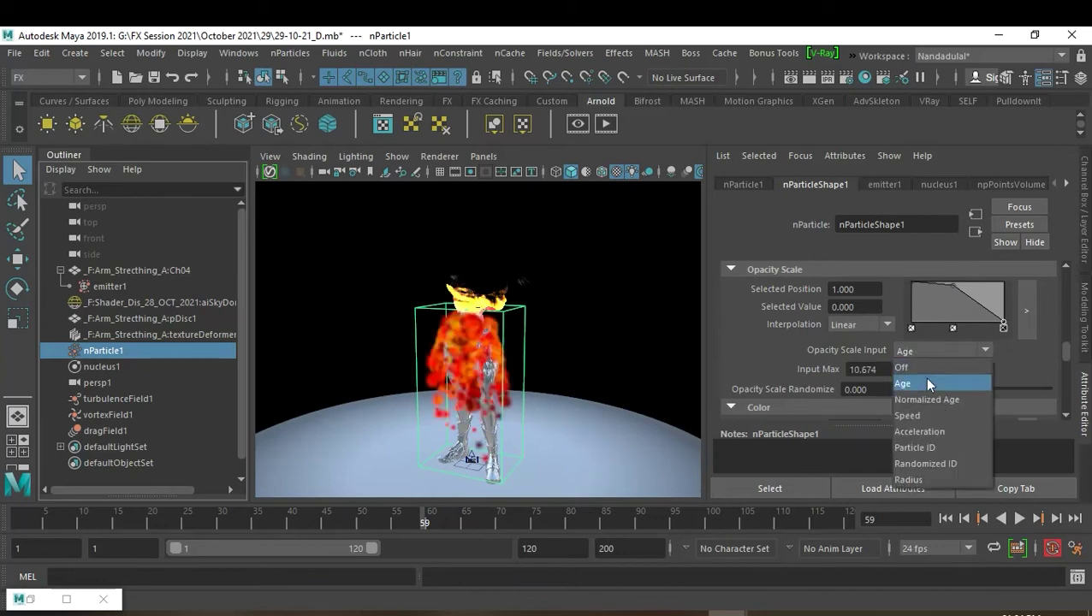
left_click(918, 401)
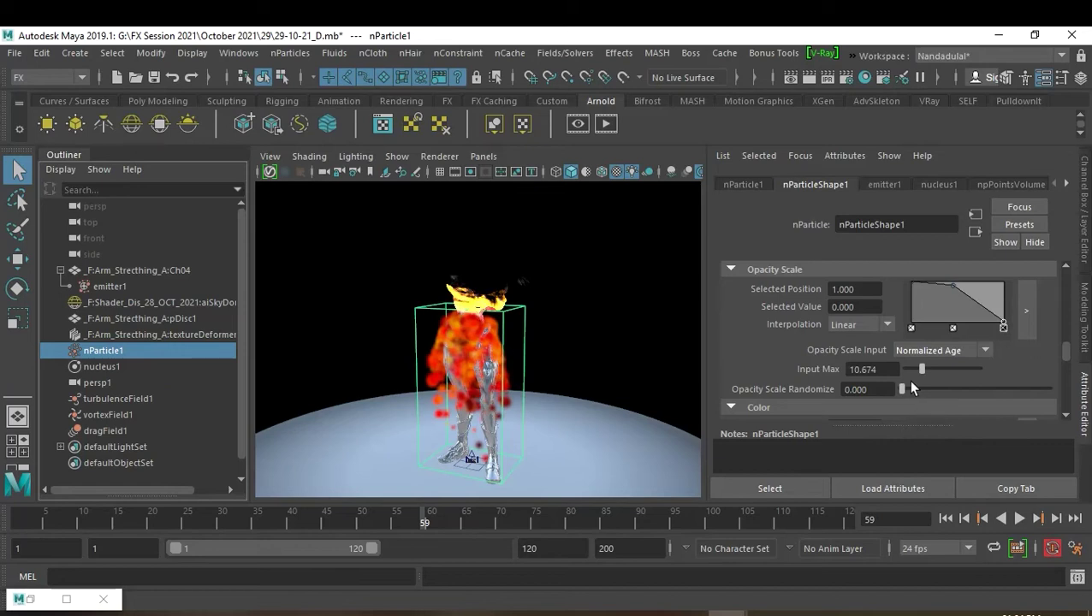
left_click_drag(922, 369, 917, 369)
Lower the opacity ramp's middle point slightly, deselect the particles, and rewind to frame 1.
left_click_drag(953, 285, 954, 290)
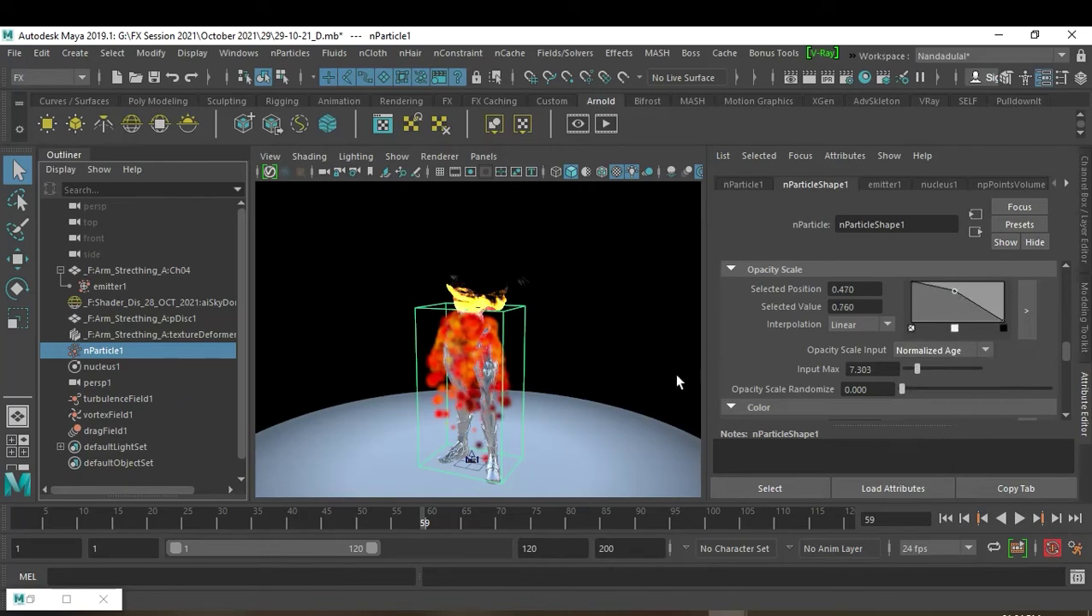
left_click(657, 326)
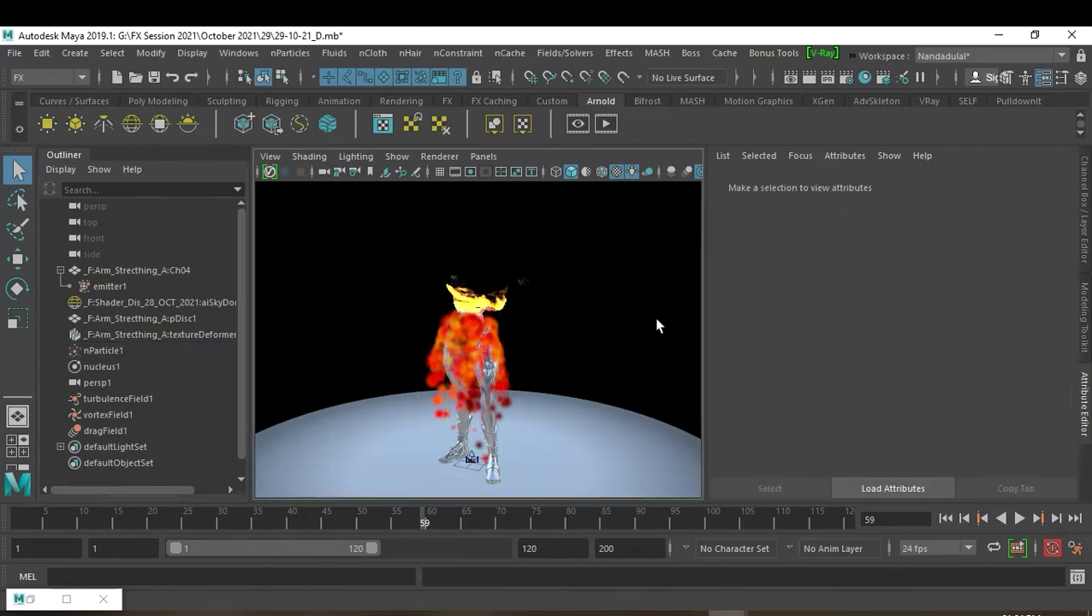
left_click(942, 517)
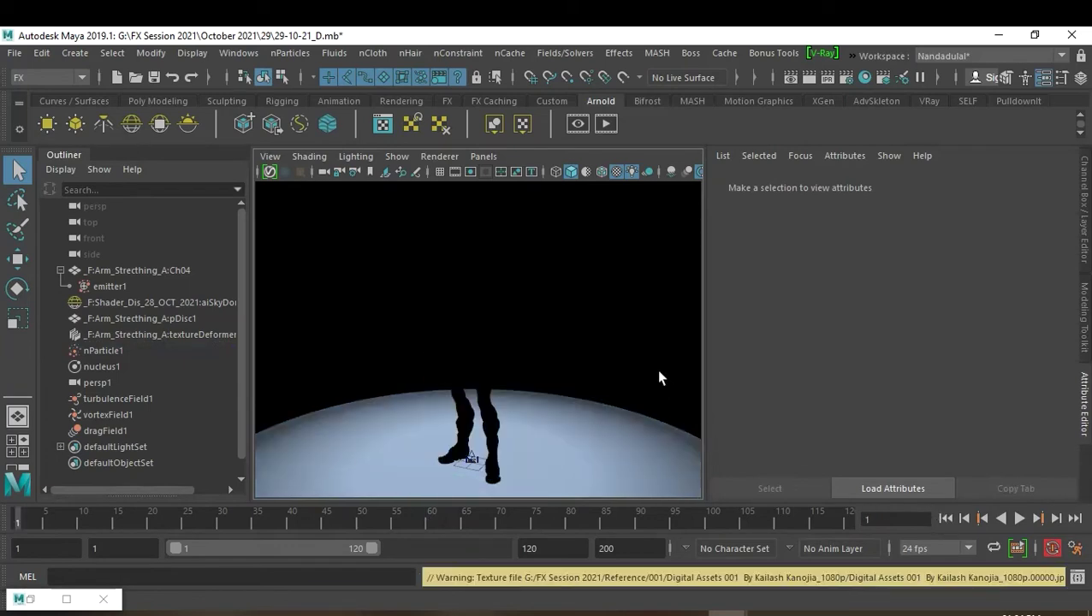
Save the scene, save a new version as 29-10-21_E.mb, and select nParticle1.
key("ctrl+s")
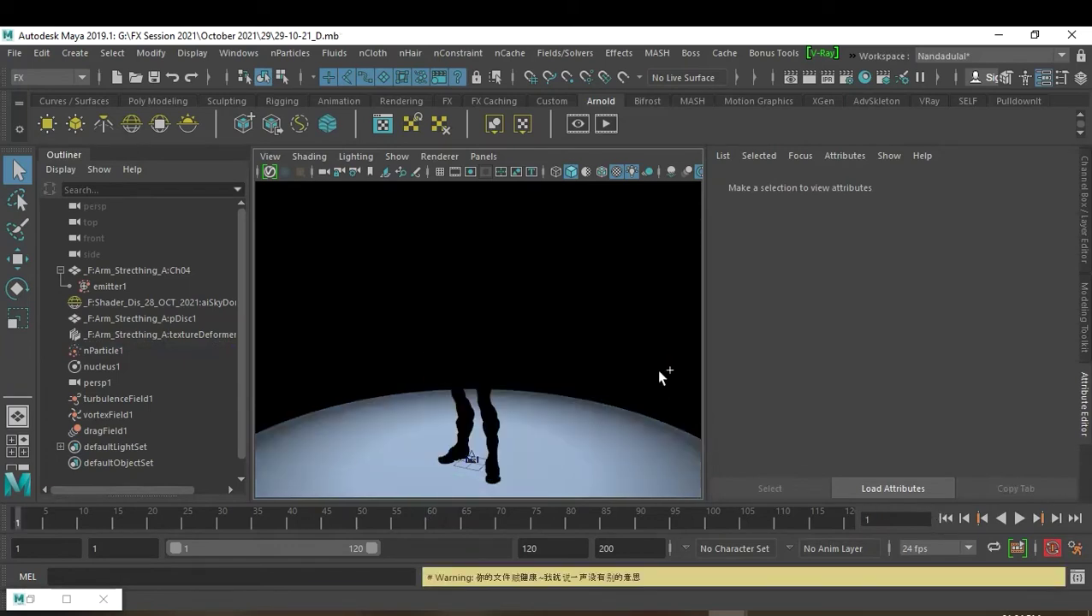
key("ctrl+shift+s")
left_click_drag(166, 547, 208, 548)
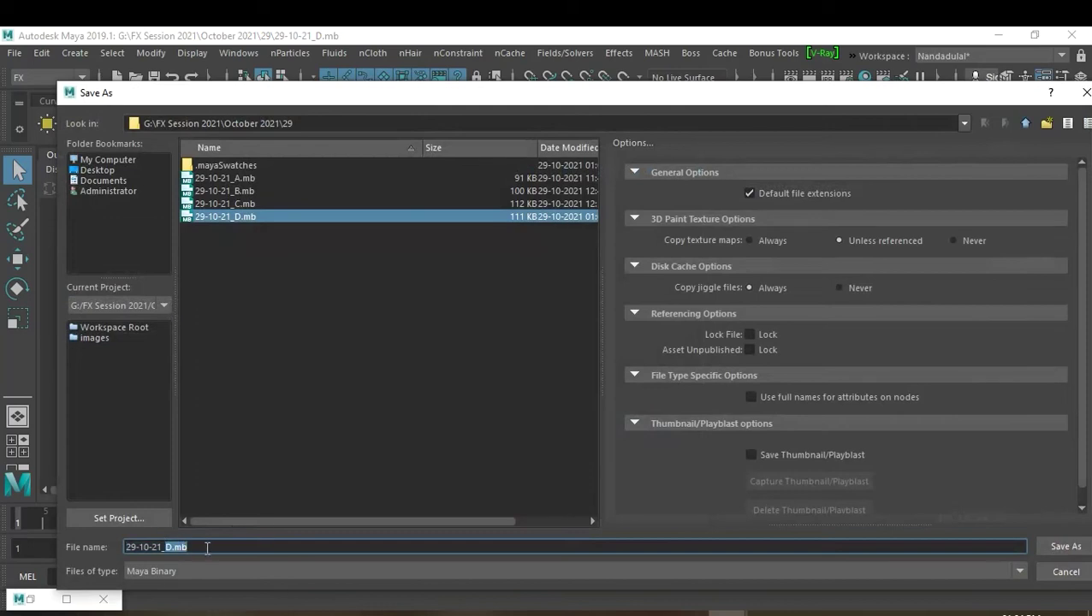
type("E")
key("Return")
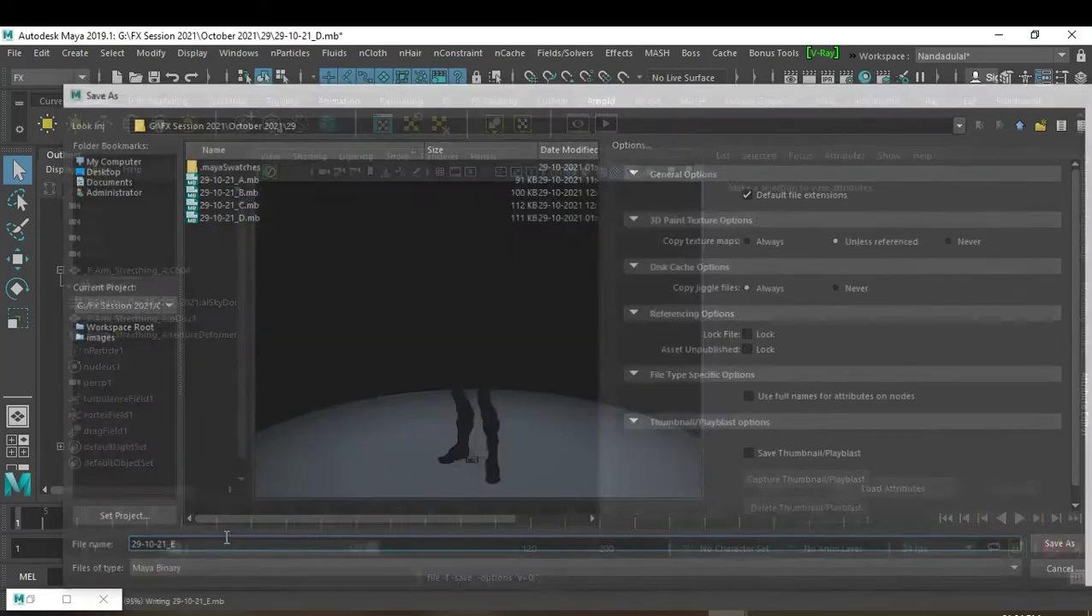
left_click(112, 353)
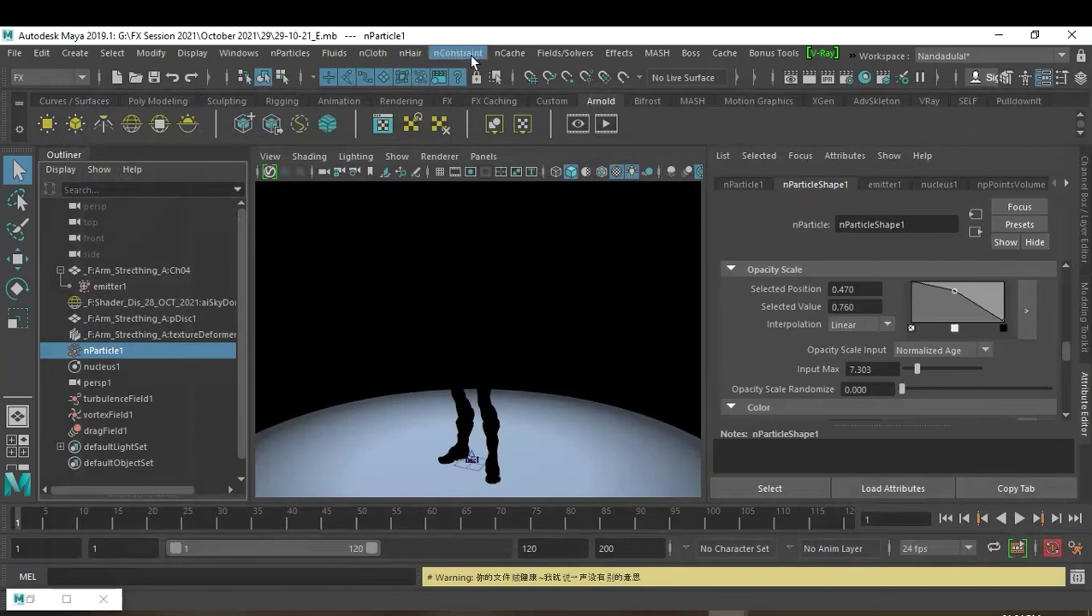
left_click(500, 54)
mouse_move(556, 93)
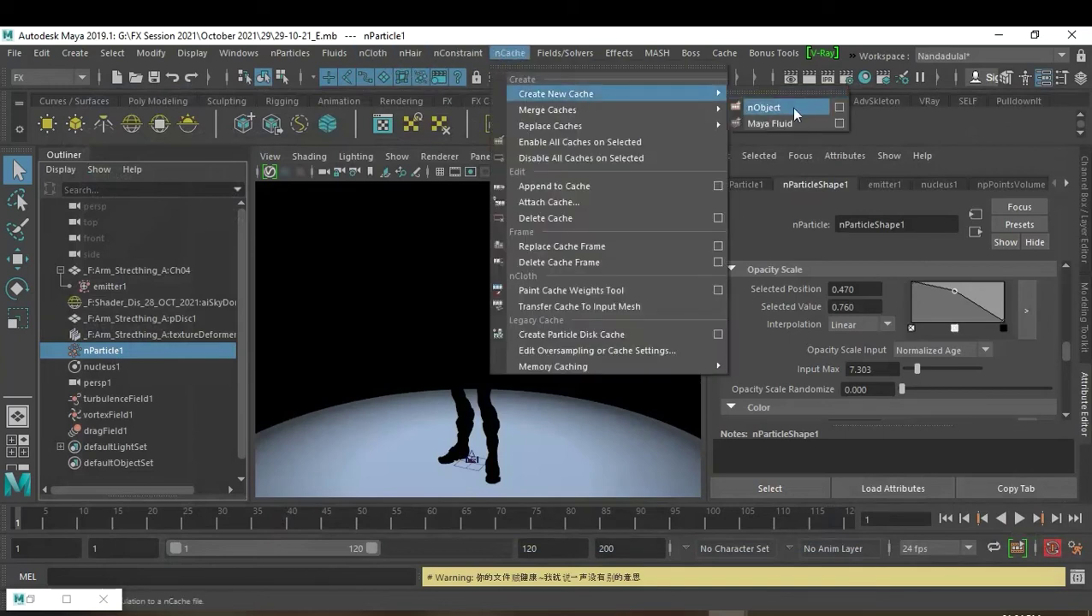
Create a new nObject cache over the time slider range, then clear the selection.
left_click(840, 107)
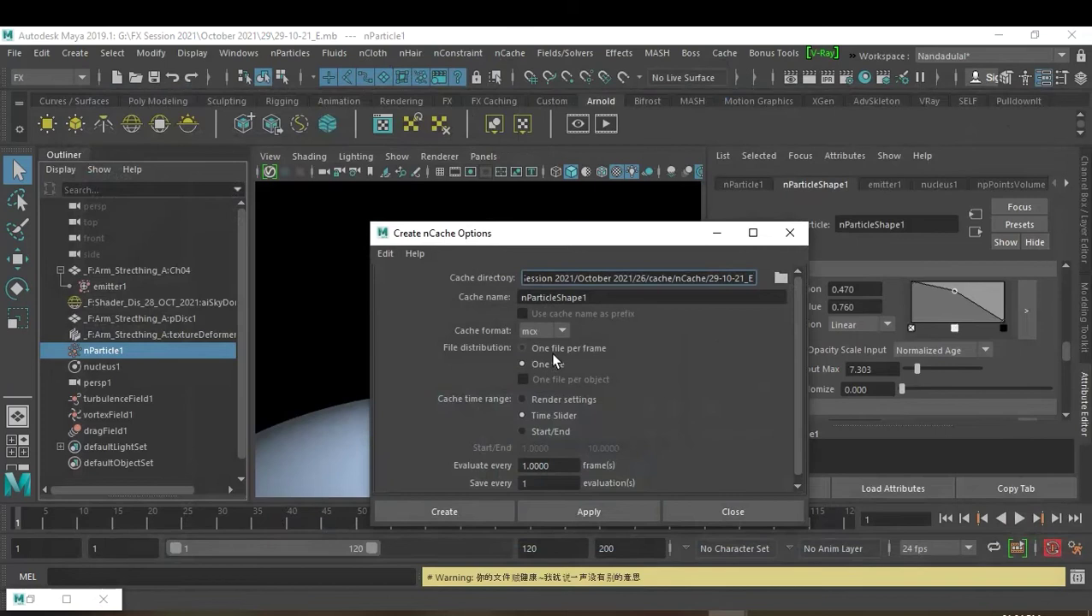
left_click(474, 514)
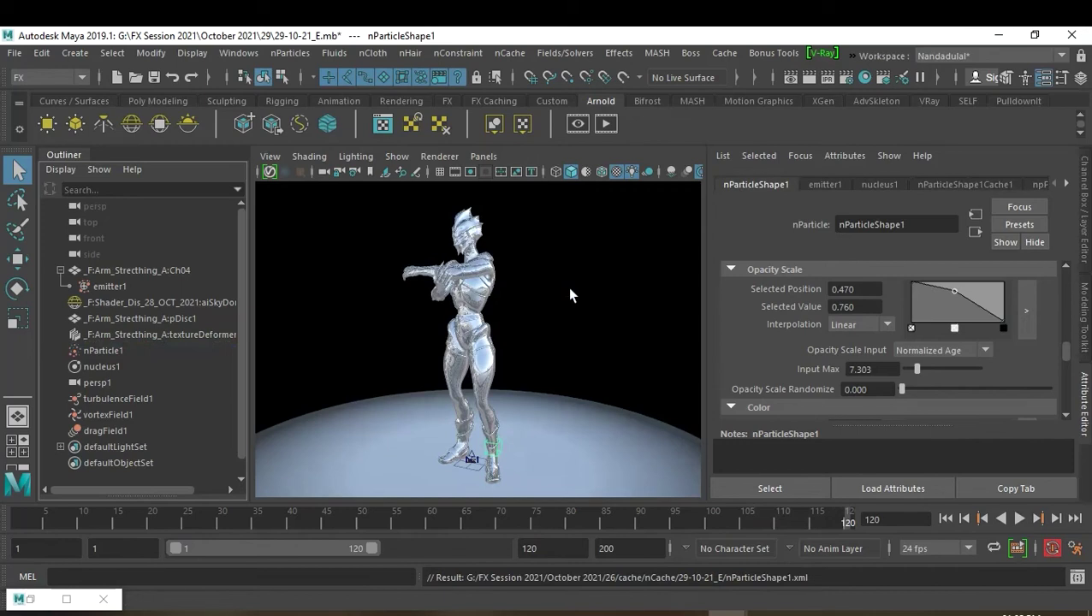
left_click(571, 295)
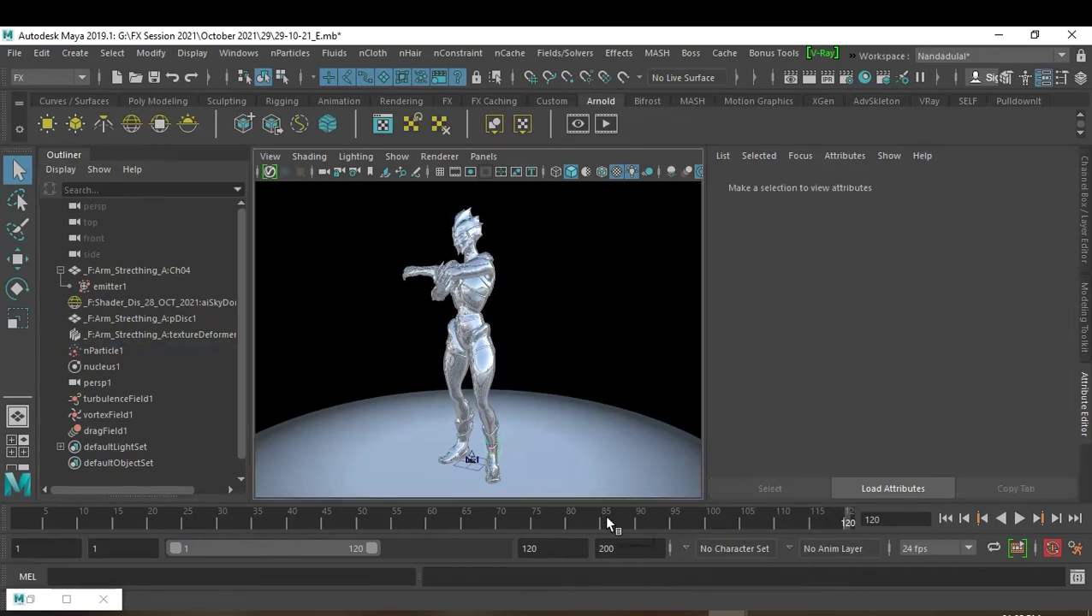
Playblast the animation to an H.264 QuickTime movie named eg03.
right_click(583, 517)
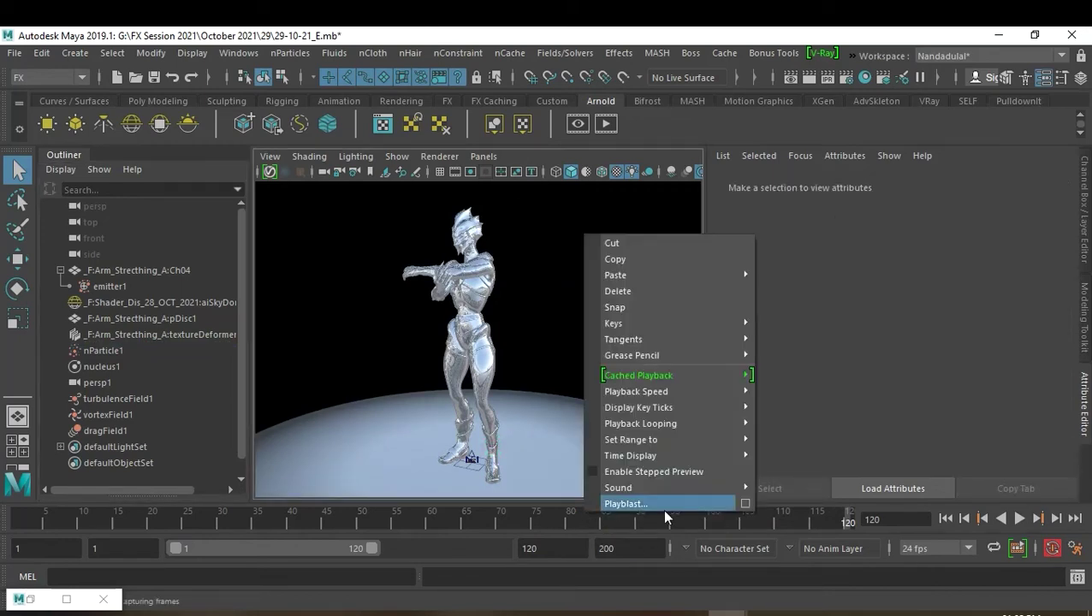
left_click(746, 505)
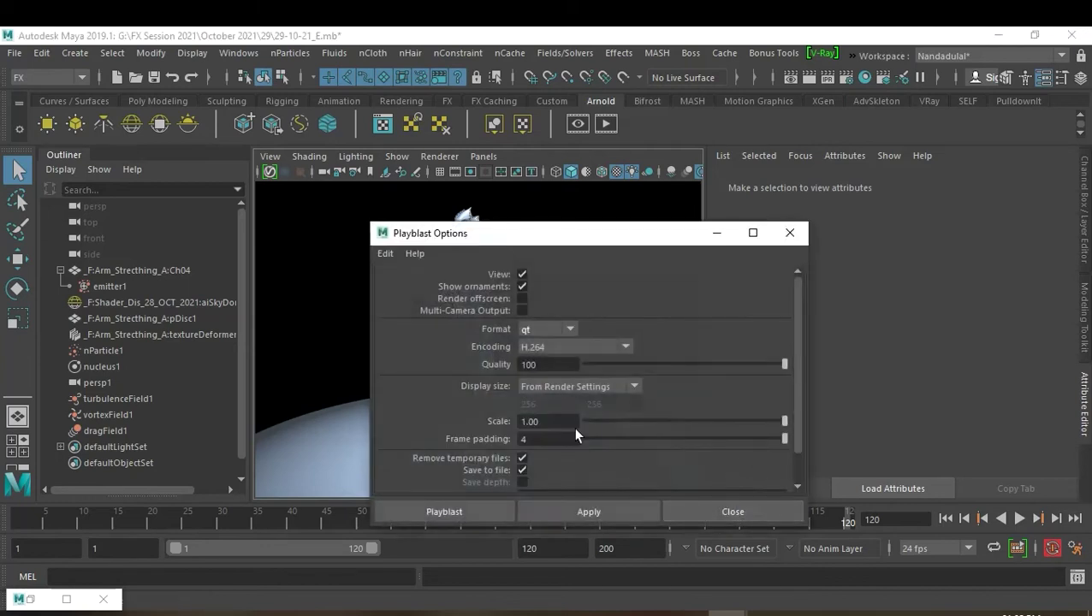
scroll(645, 415, "down", 2)
left_click(722, 461)
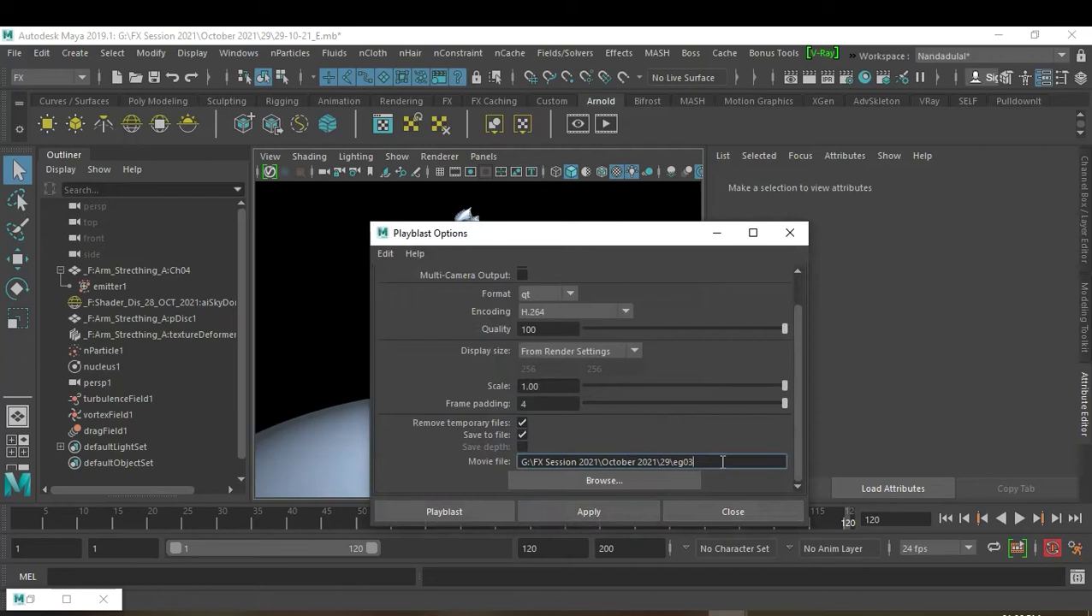
left_click(441, 512)
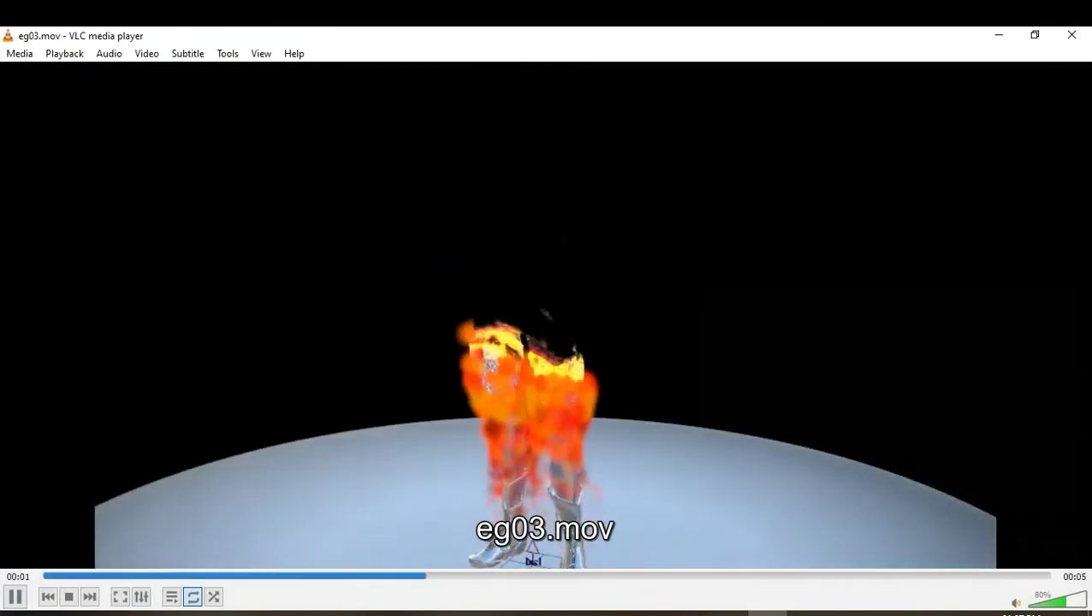
Watch eg03.mov full screen, return to the normal window, then close VLC.
double_click(718, 307)
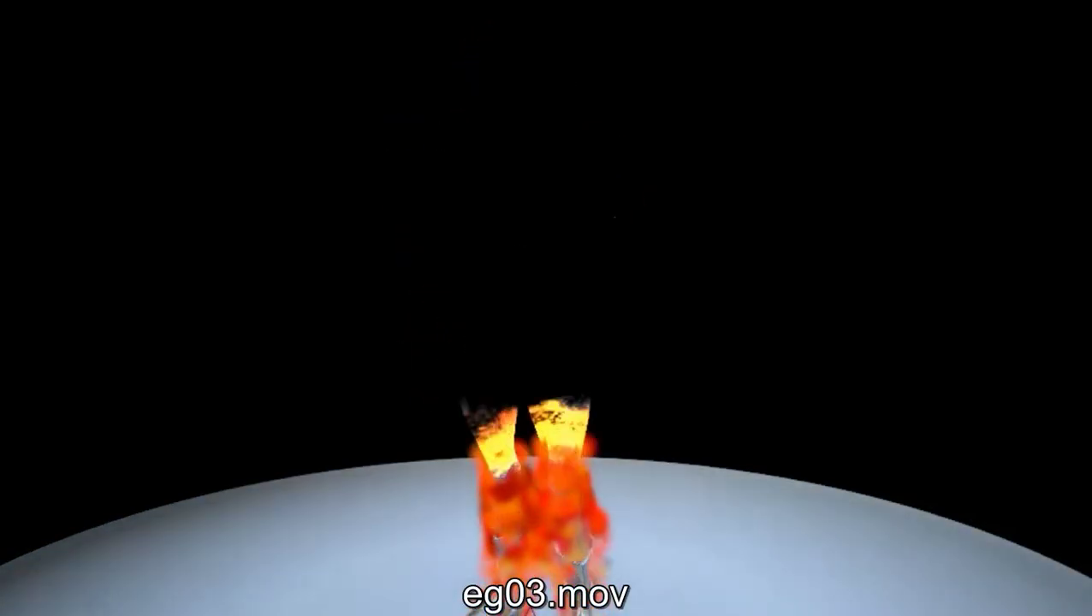
double_click(850, 229)
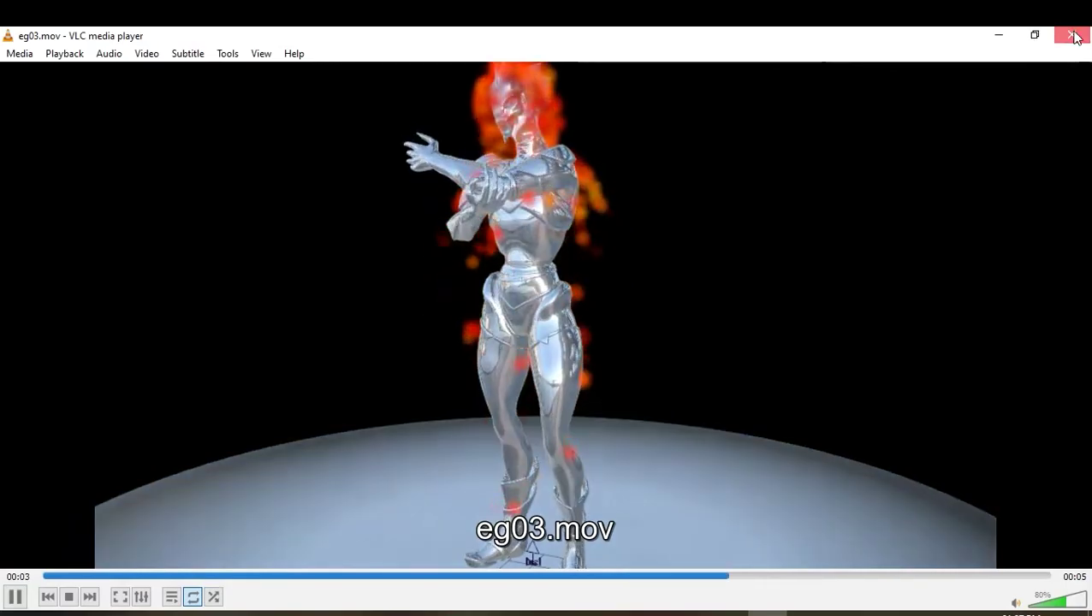
left_click(1072, 35)
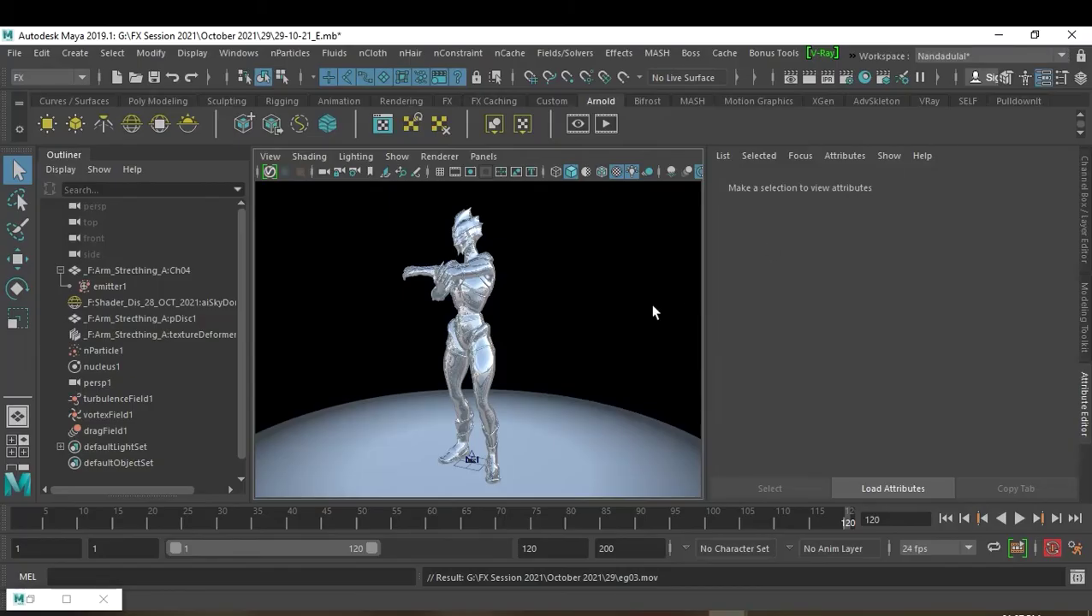
Save a new scene version named 29-10-21_F.mb.
key("ctrl+shift+s")
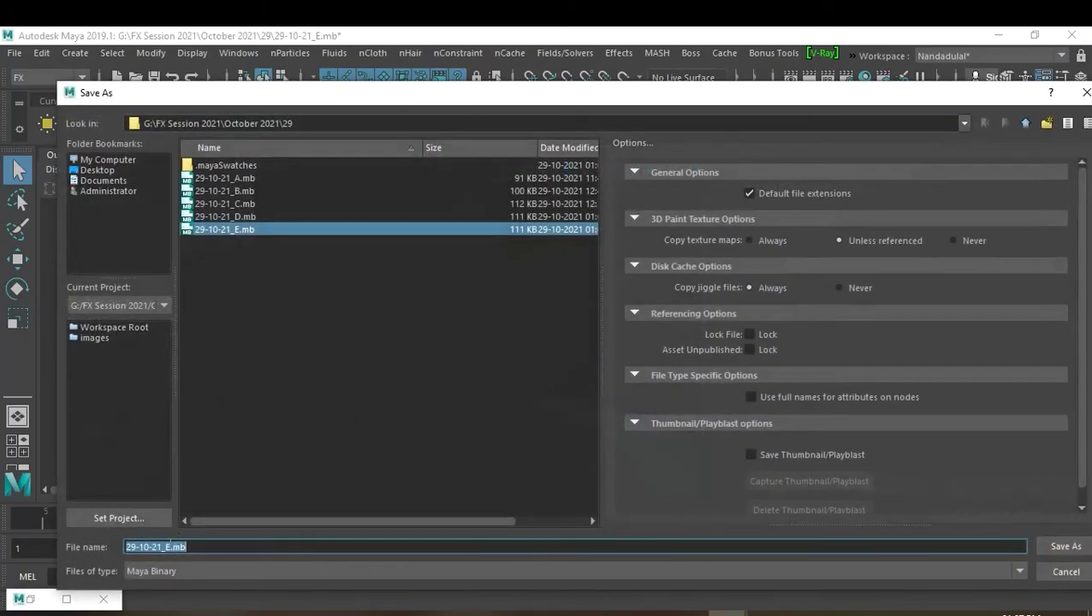
left_click_drag(165, 546, 214, 548)
type("F")
key("Return")
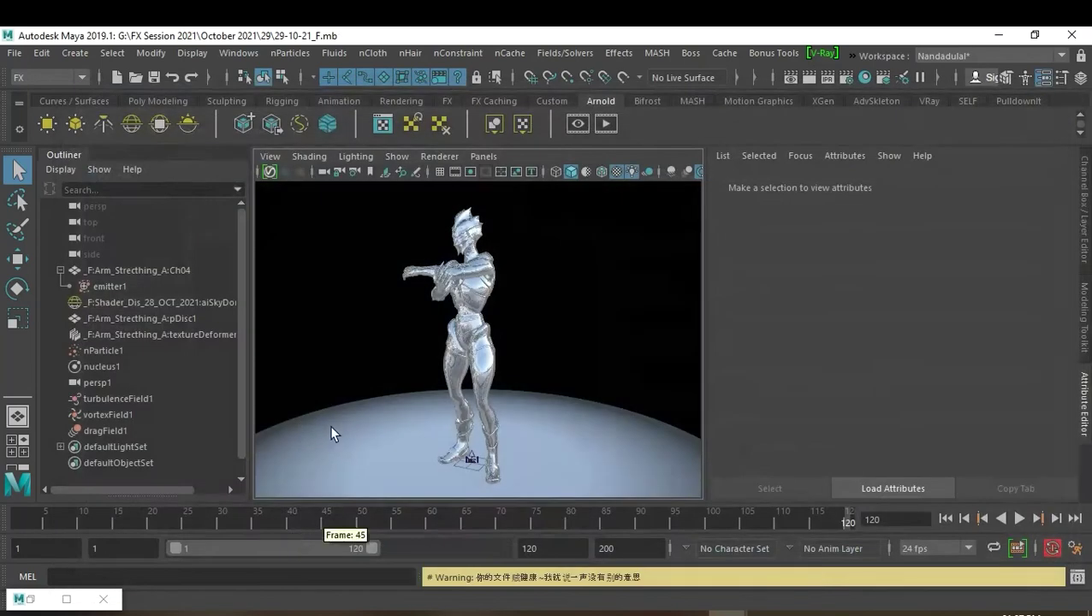
Select nParticle1 and play the cached fire, stopping at frame 64.
left_click(106, 350)
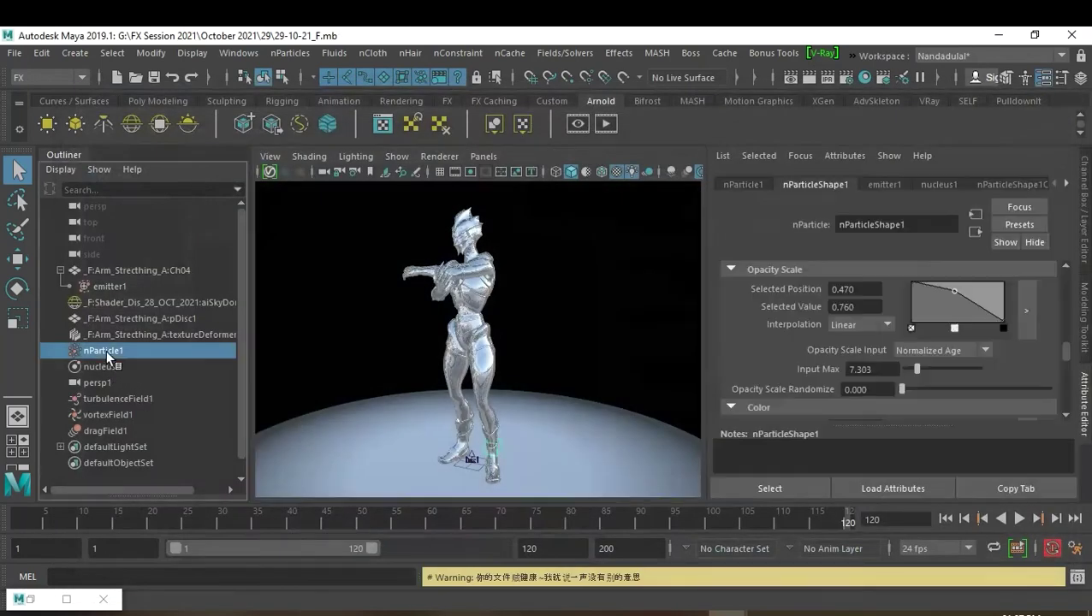
left_click(378, 518)
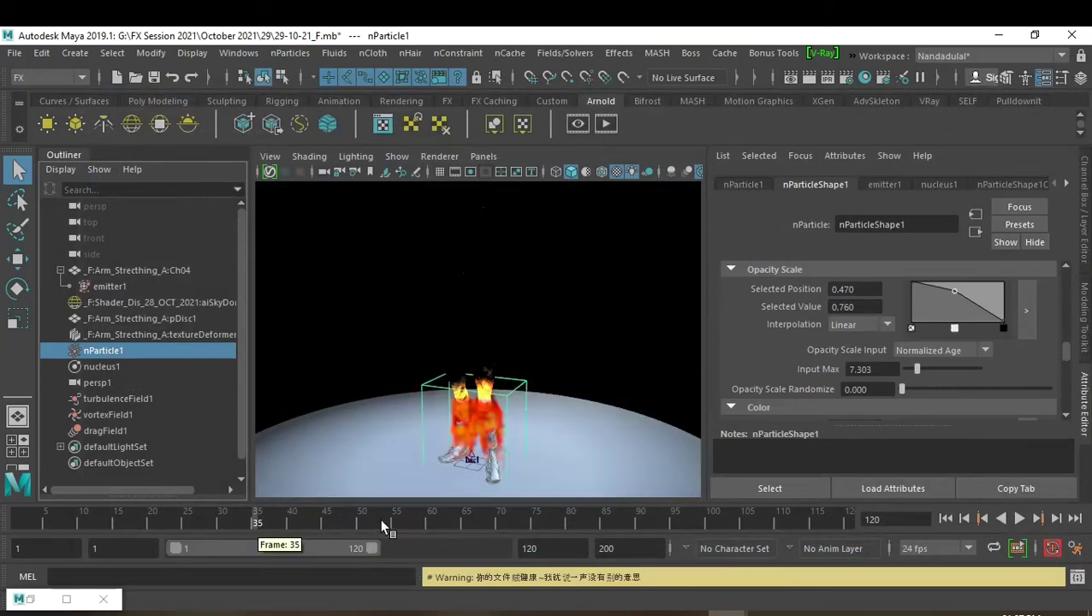
left_click(459, 529)
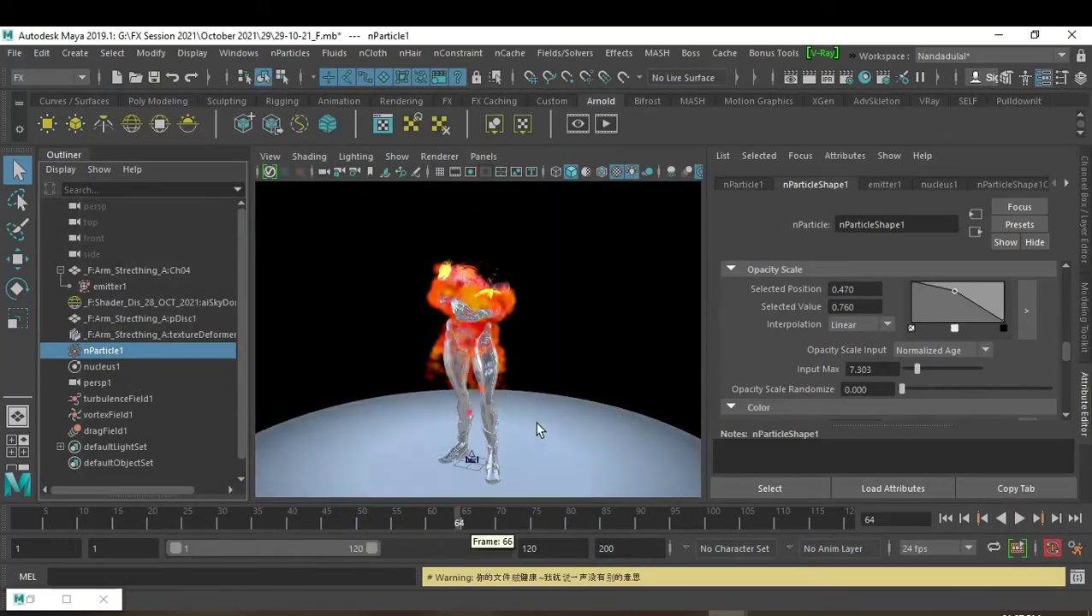
left_click(497, 56)
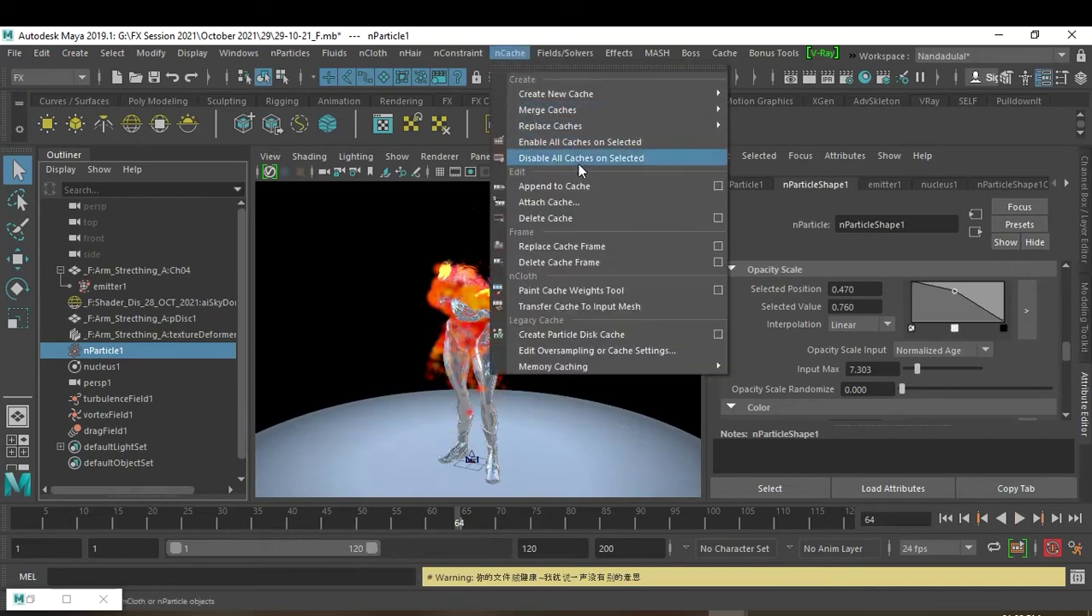
Delete the particle cache and set the Particle Render Type to Points.
left_click(579, 218)
scroll(1004, 321, "down", 5)
scroll(985, 325, "down", 5)
scroll(959, 334, "down", 5)
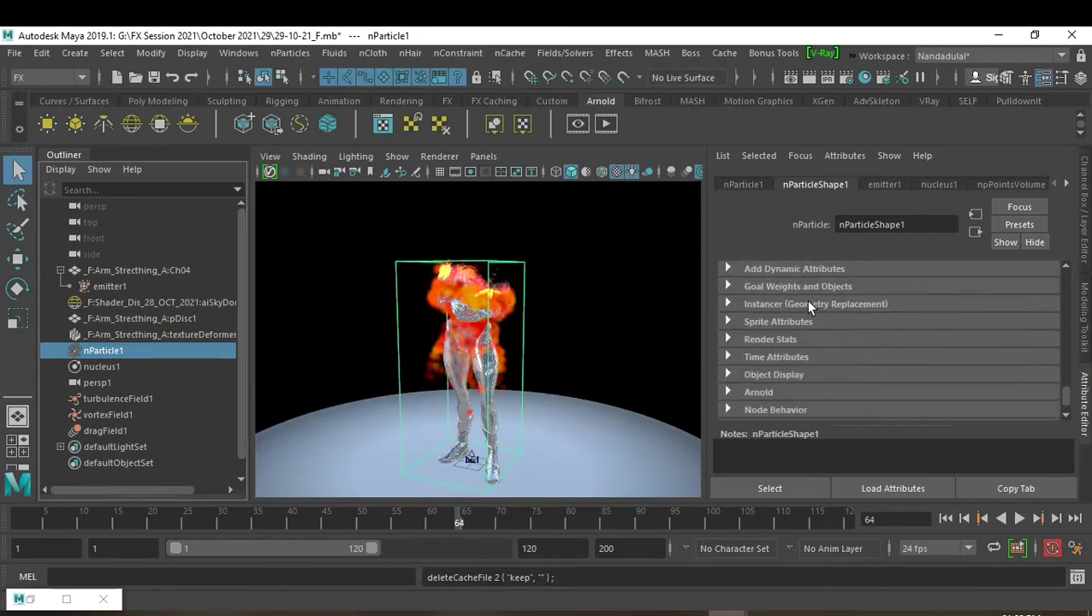
scroll(829, 348, "up", 3)
scroll(828, 349, "up", 3)
scroll(829, 348, "up", 3)
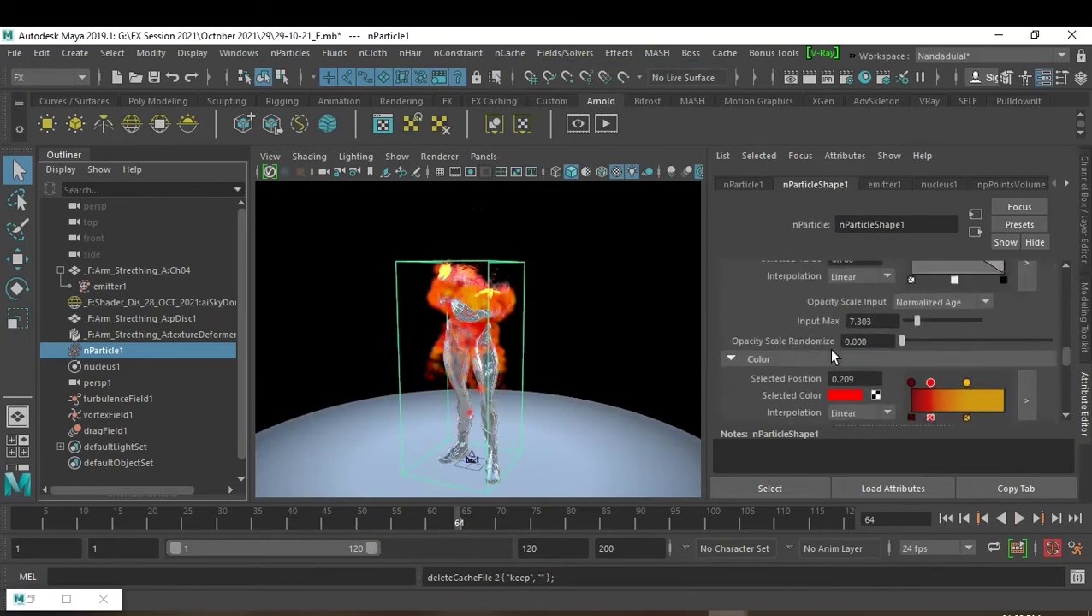
scroll(912, 330, "up", 3)
scroll(912, 329, "up", 2)
scroll(912, 329, "up", 2)
scroll(910, 324, "up", 1)
left_click(902, 316)
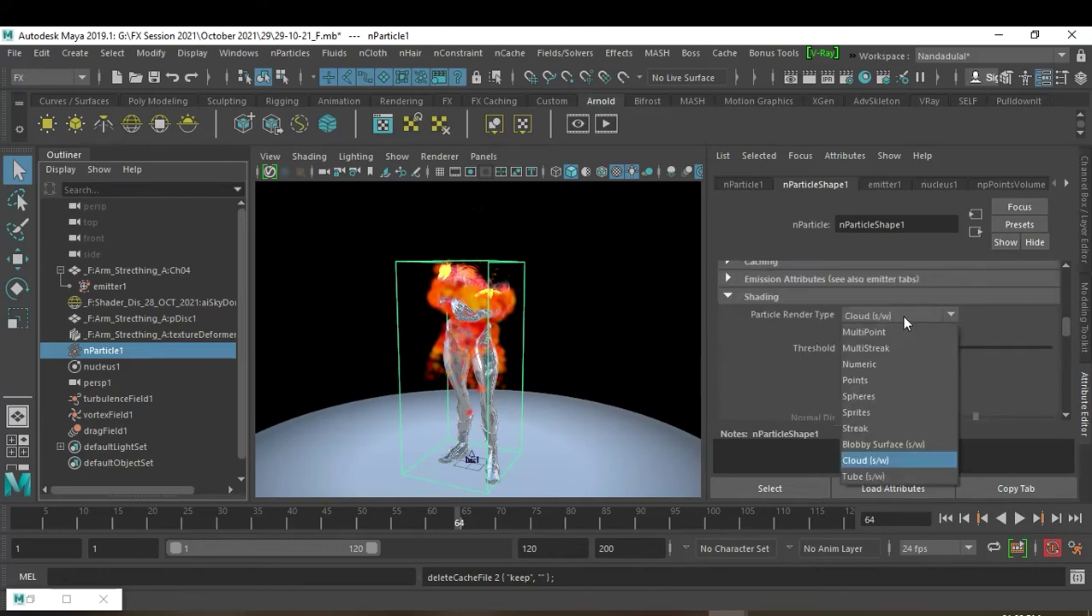
left_click(898, 384)
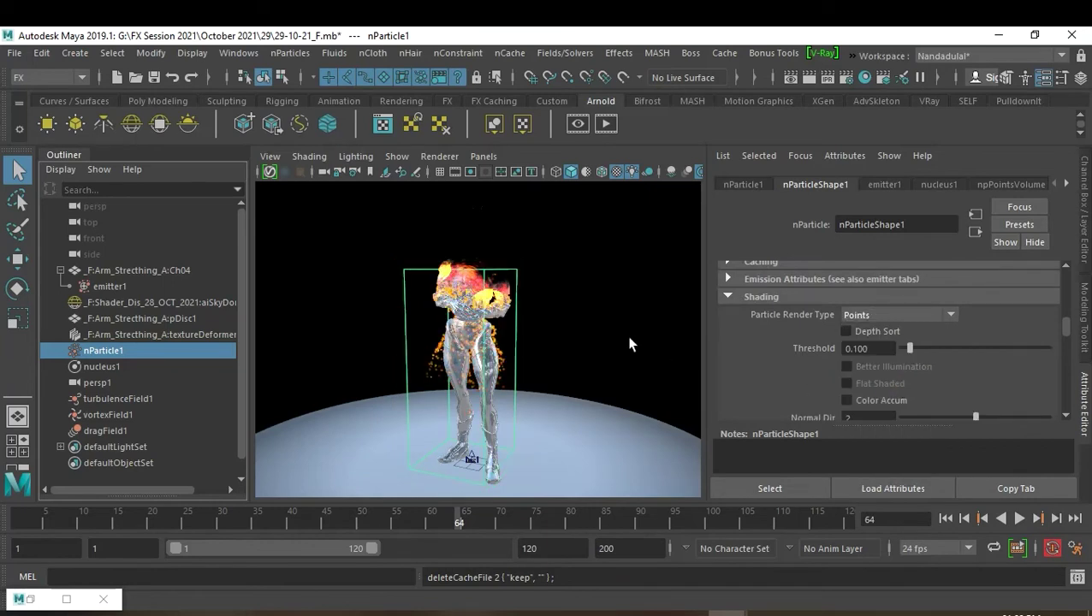
Rewind and replay the simulation to frame 59, orbiting around the character.
left_click_drag(630, 347, 634, 360, "alt")
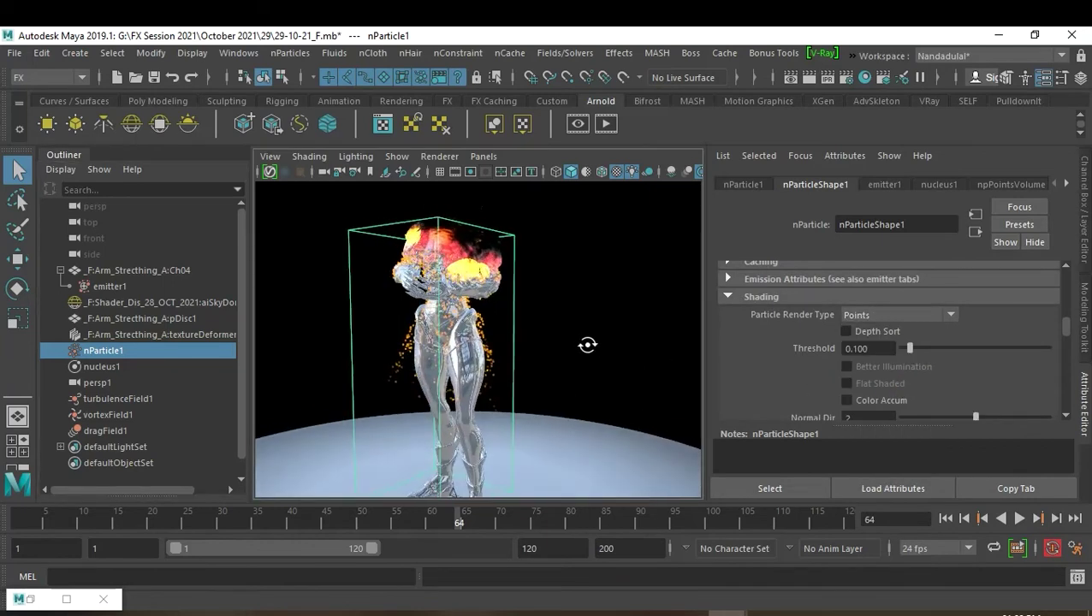
left_click(947, 519)
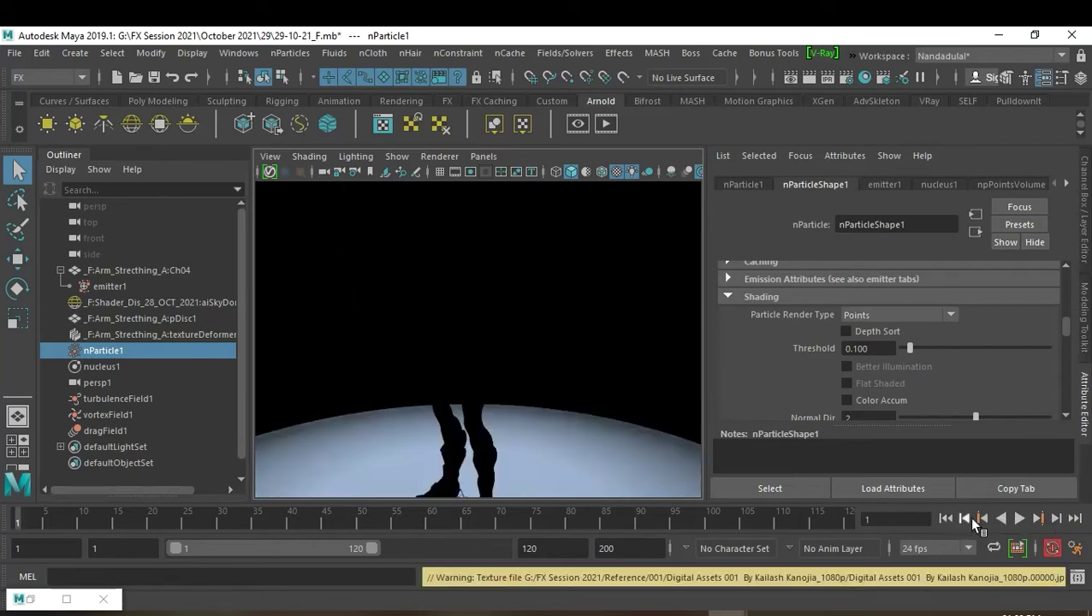
left_click(1019, 518)
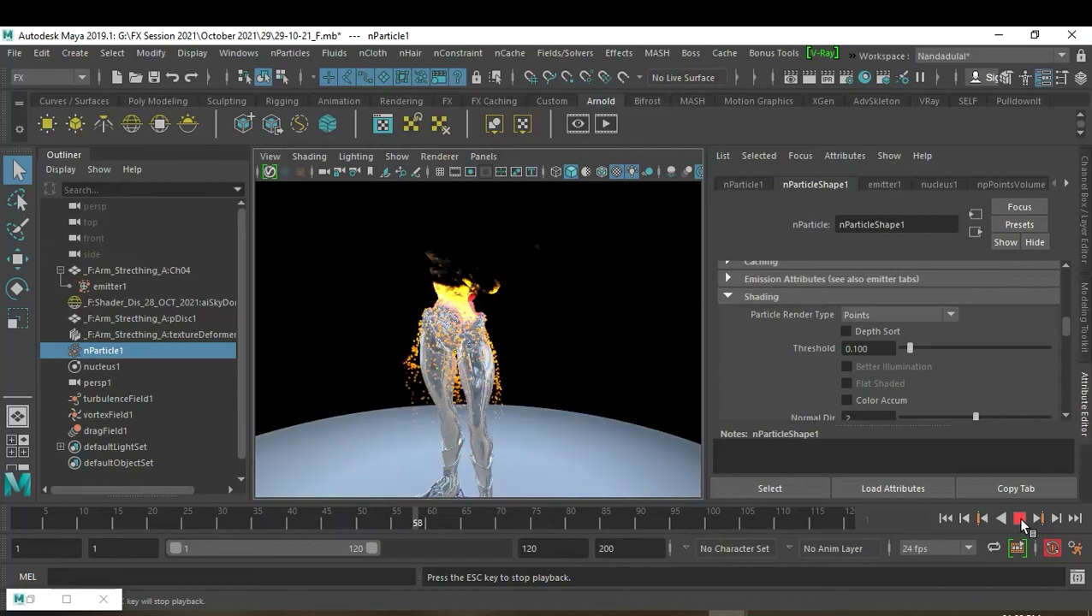
left_click(1021, 520)
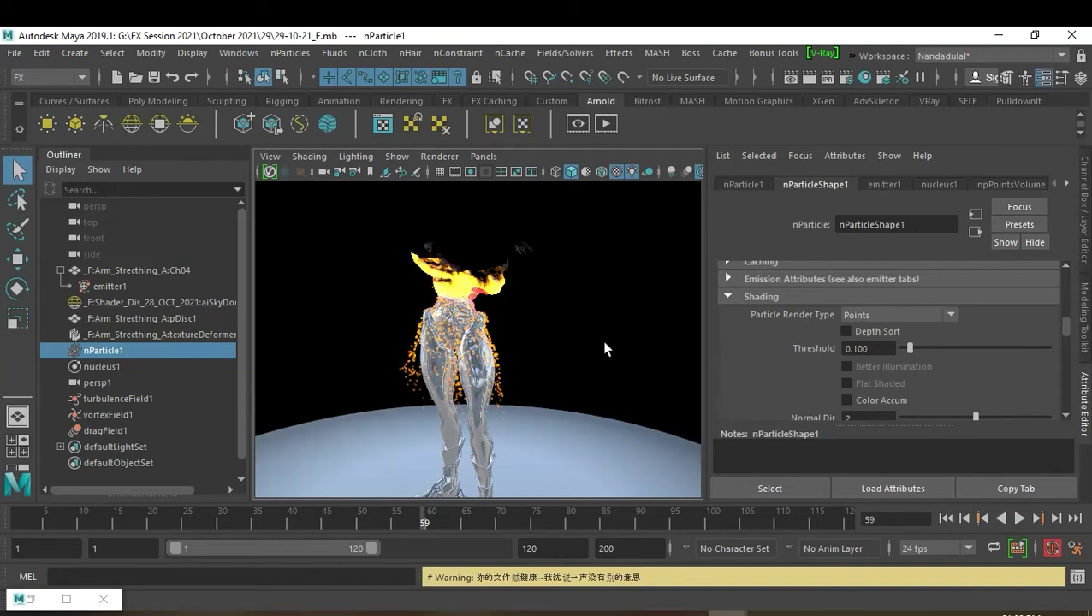
left_click_drag(604, 318, 559, 317, "alt")
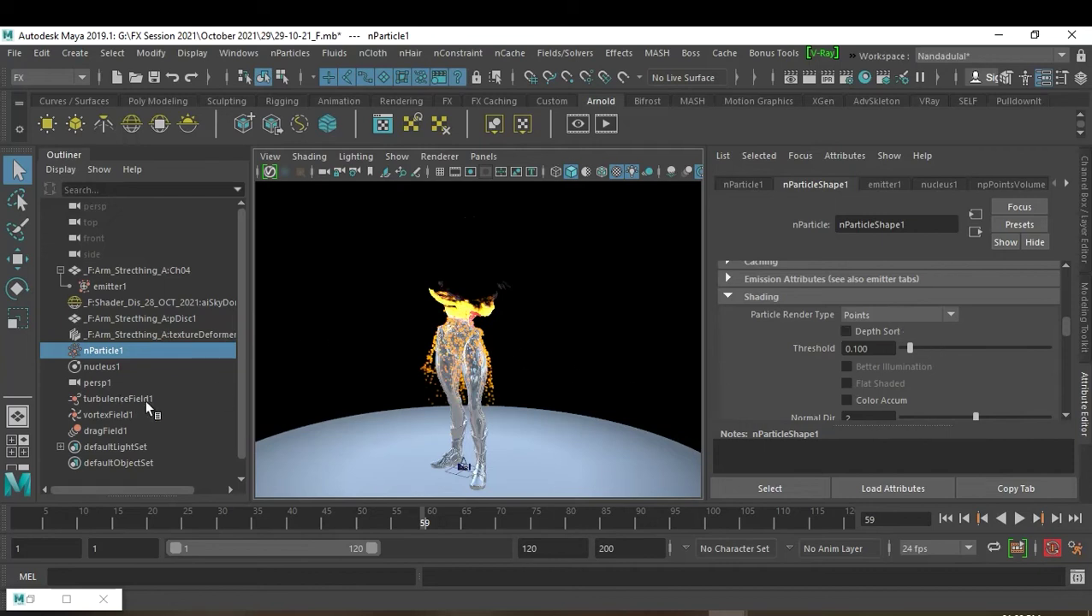
Set vortexField1's Magnitude to 25.
left_click(107, 414)
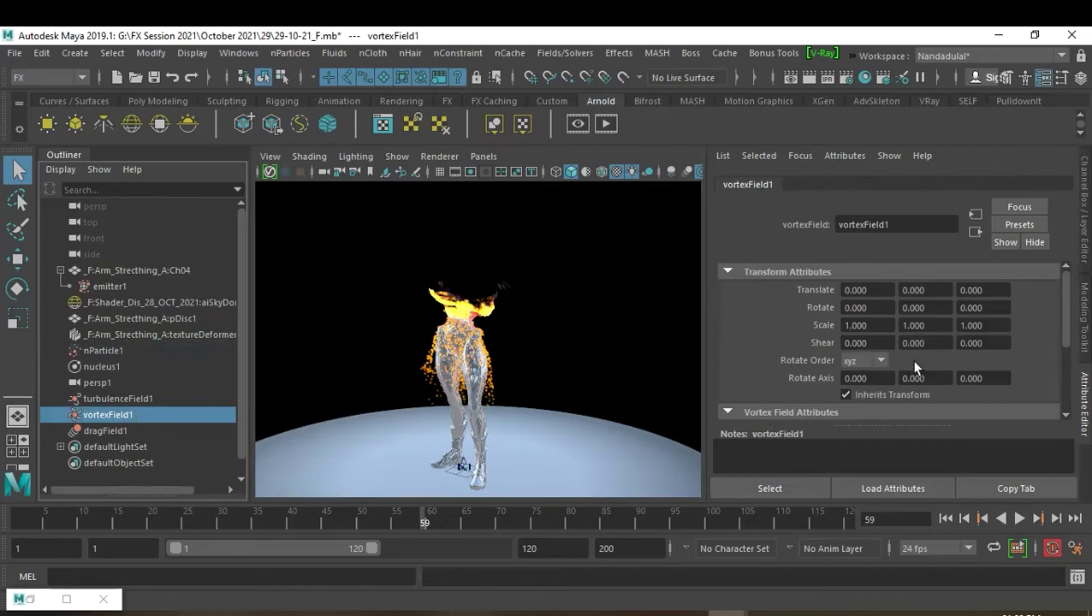
scroll(907, 368, "down", 3)
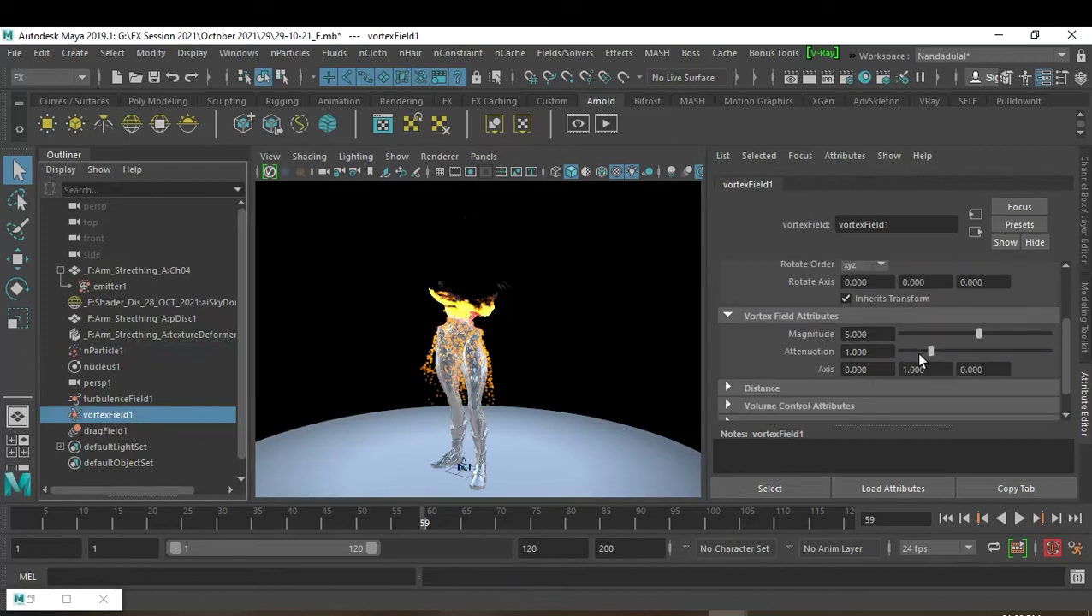
left_click(872, 334)
type("25")
key("Return")
left_click(872, 334)
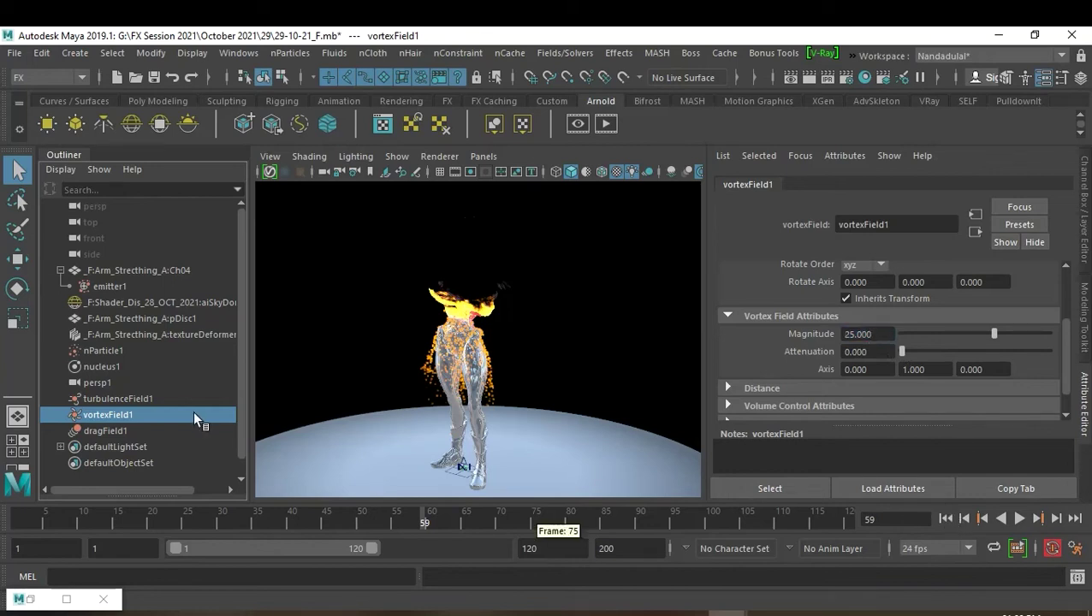
Set turbulenceField1's Magnitude to 25 as well.
left_click(136, 400)
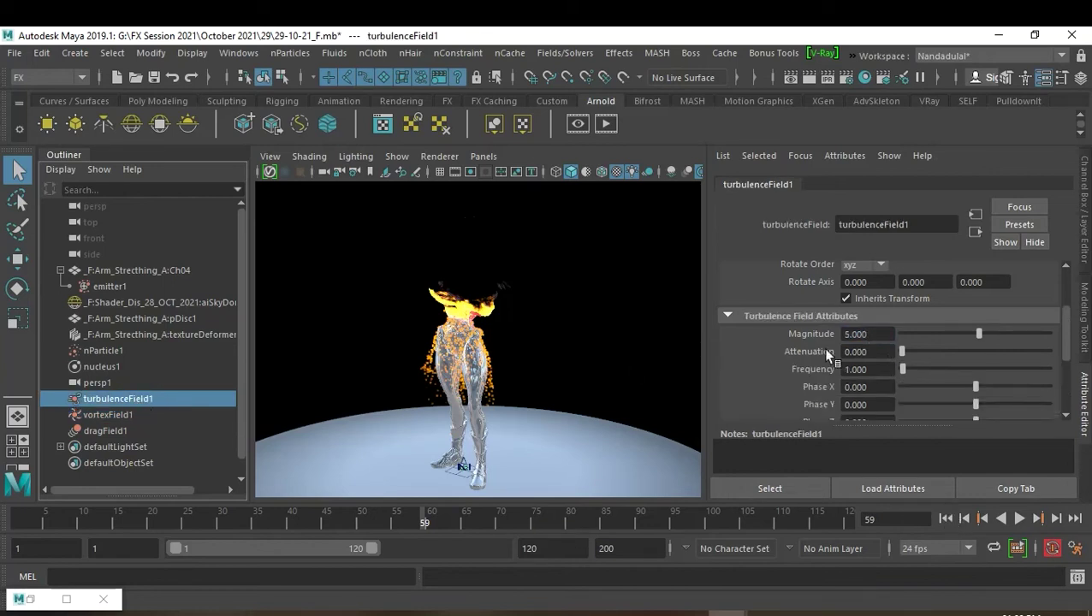
left_click(873, 335)
type("25")
key("Return")
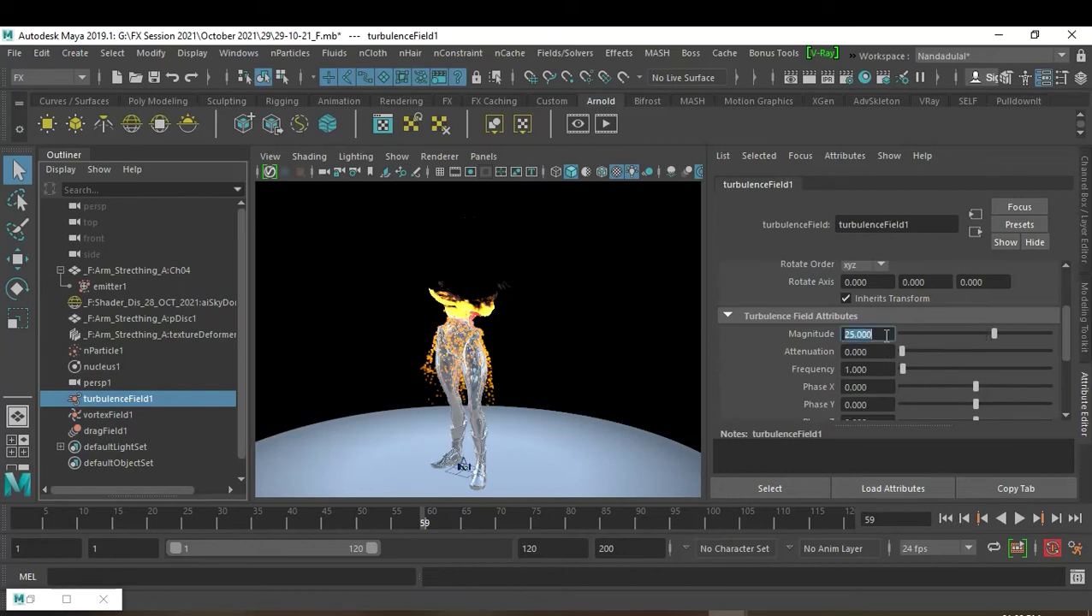
left_click(887, 335)
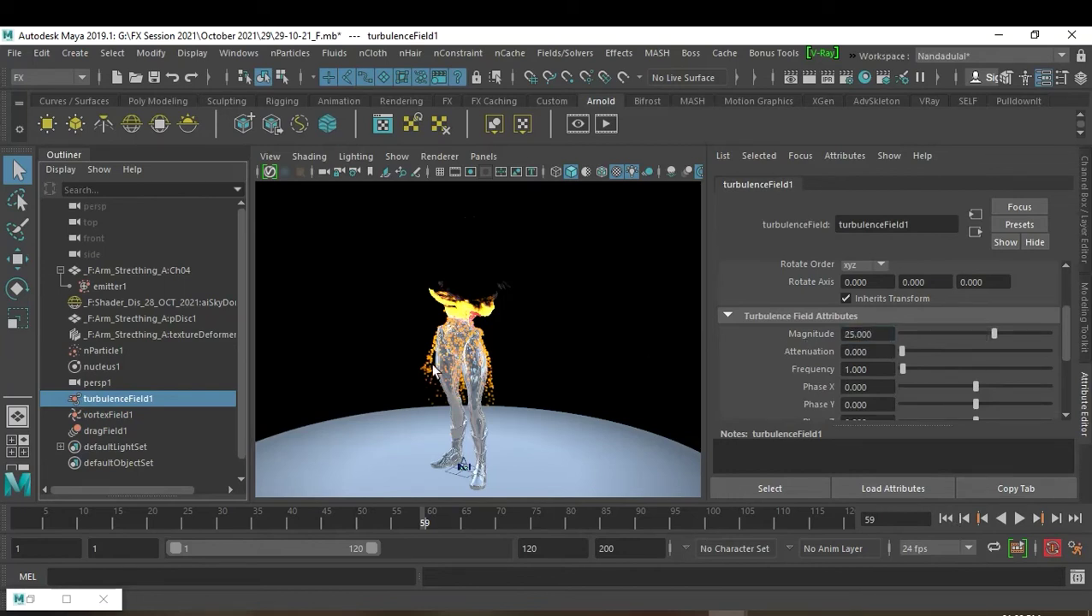
left_click(115, 367)
scroll(934, 359, "down", 3)
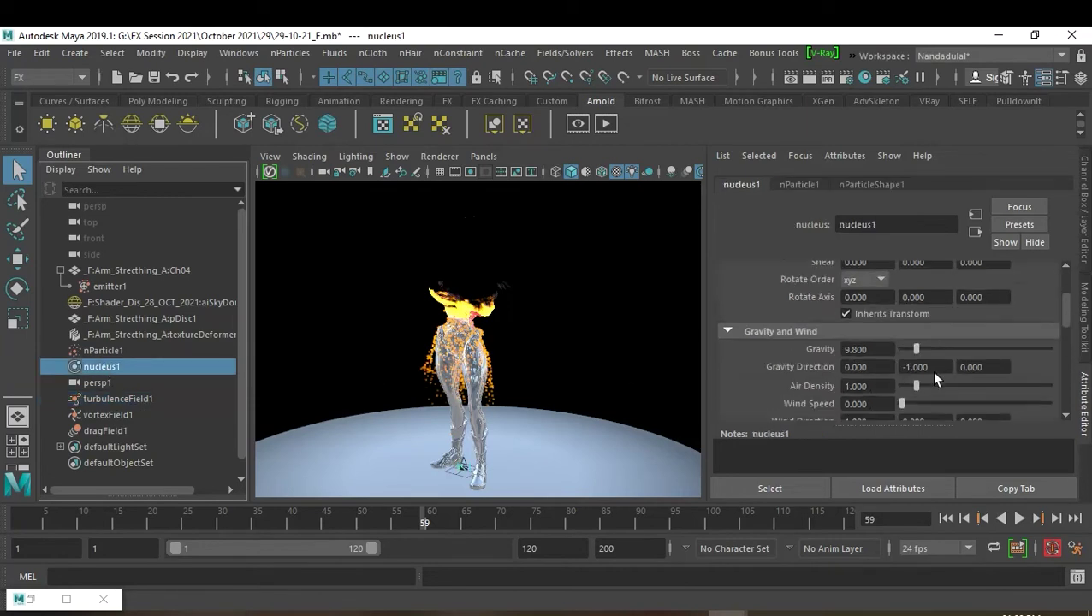
Set nucleus1's Gravity Direction to 1, 0, 0.
left_click(940, 368)
type("0")
key("Return")
left_click(885, 367)
type("1")
key("Return")
key("Tab")
Play the simulation from the start and stop it at frame 102.
left_click(946, 519)
left_click(1020, 519)
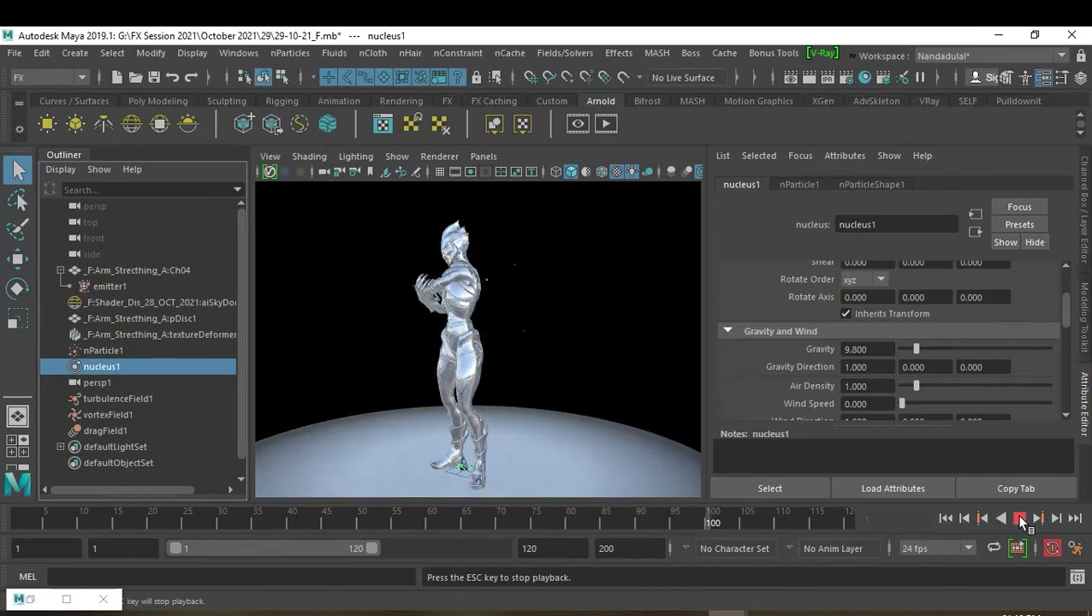
left_click(1020, 519)
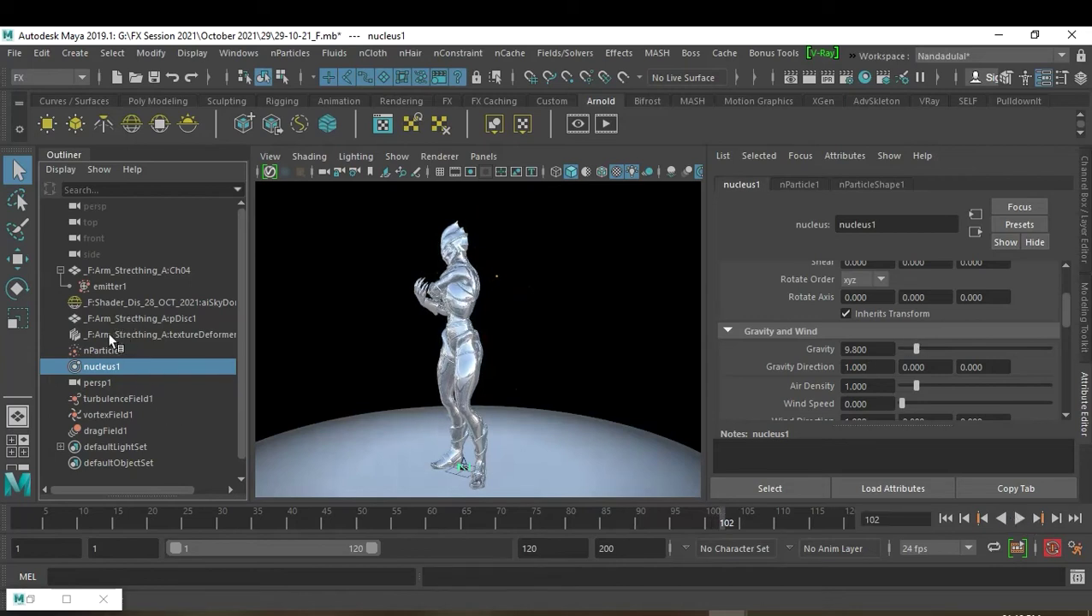
left_click(120, 351)
scroll(929, 374, "up", 5)
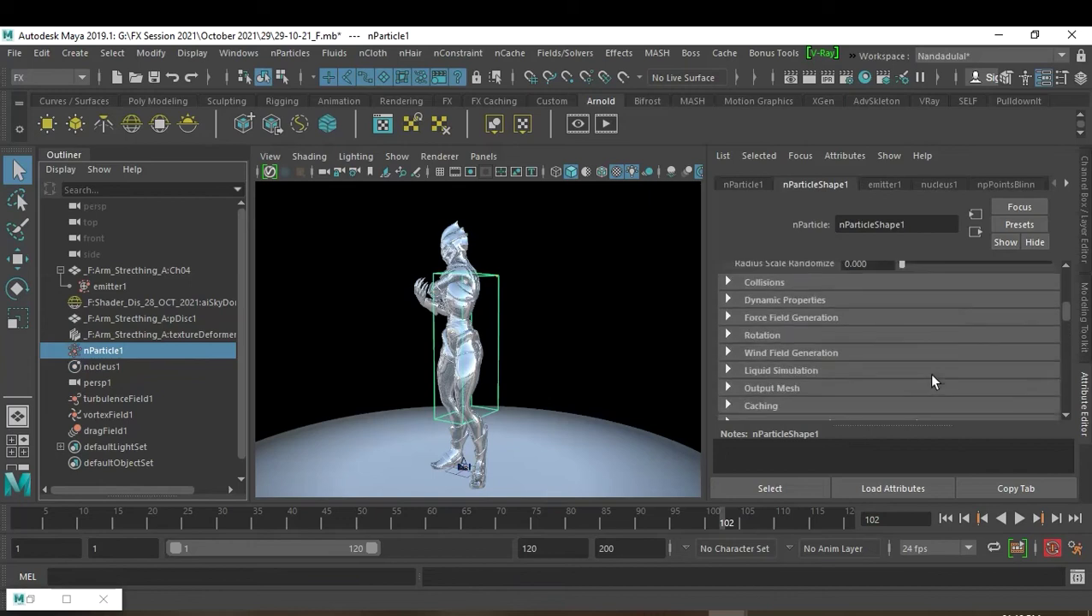
Set emitter1's emission Rate to 500 particles/sec.
scroll(929, 374, "up", 2)
scroll(929, 373, "up", 5)
scroll(929, 373, "up", 2)
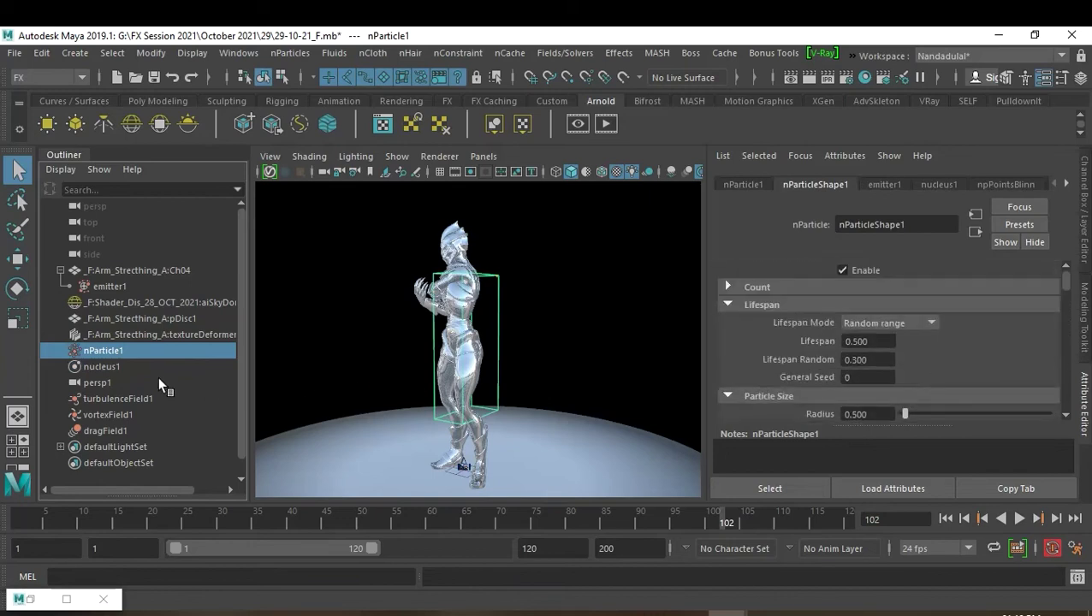
left_click(110, 287)
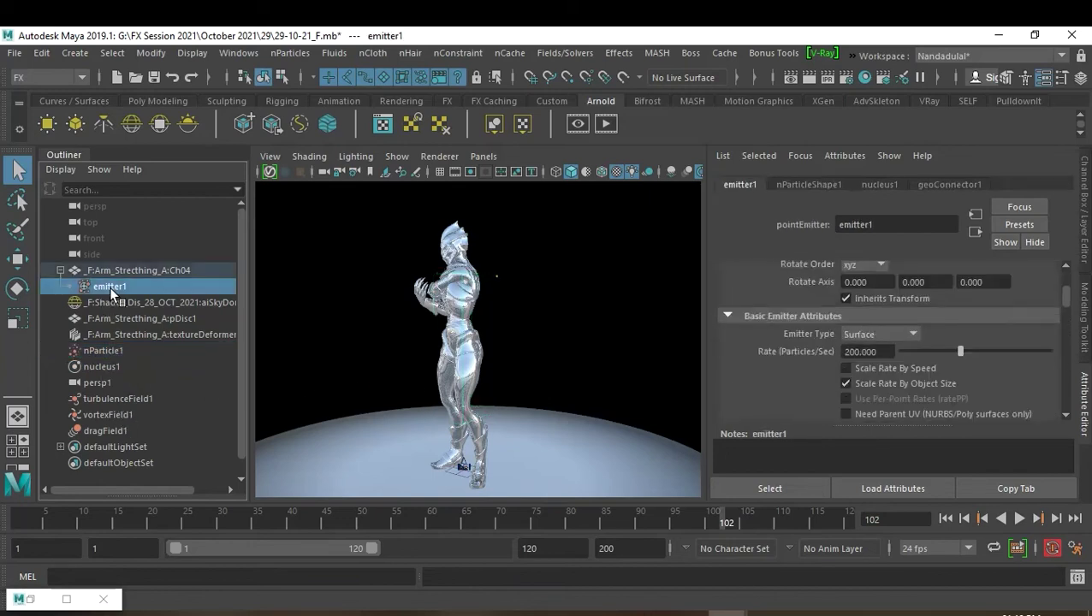
left_click(887, 352)
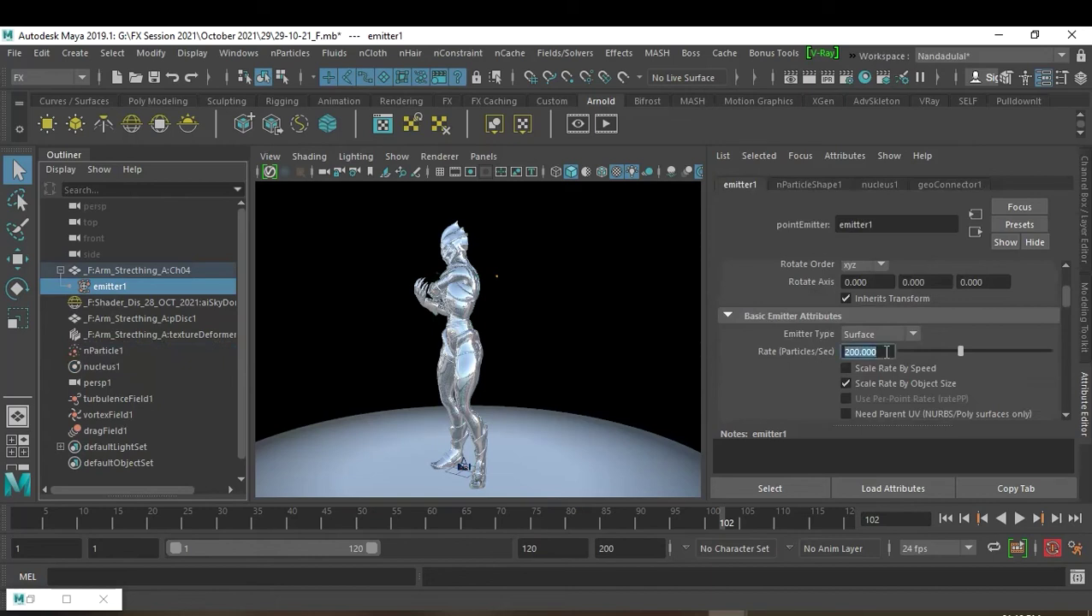
type("500")
key("Return")
left_click(887, 352)
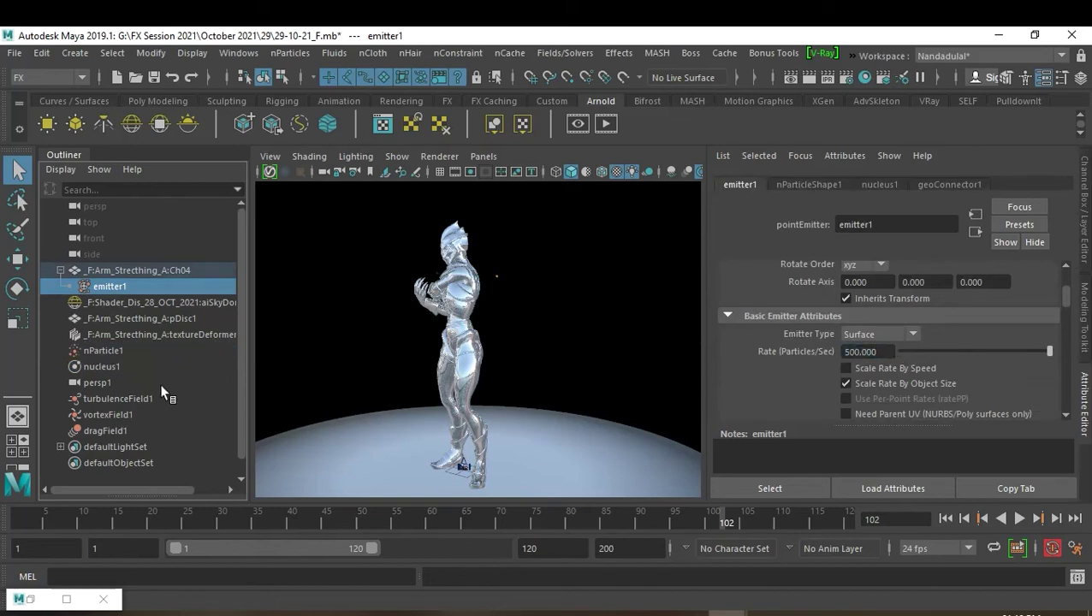
Give nParticleShape1 a Lifespan of 0.3 and Lifespan Random of 0.2.
left_click(120, 347)
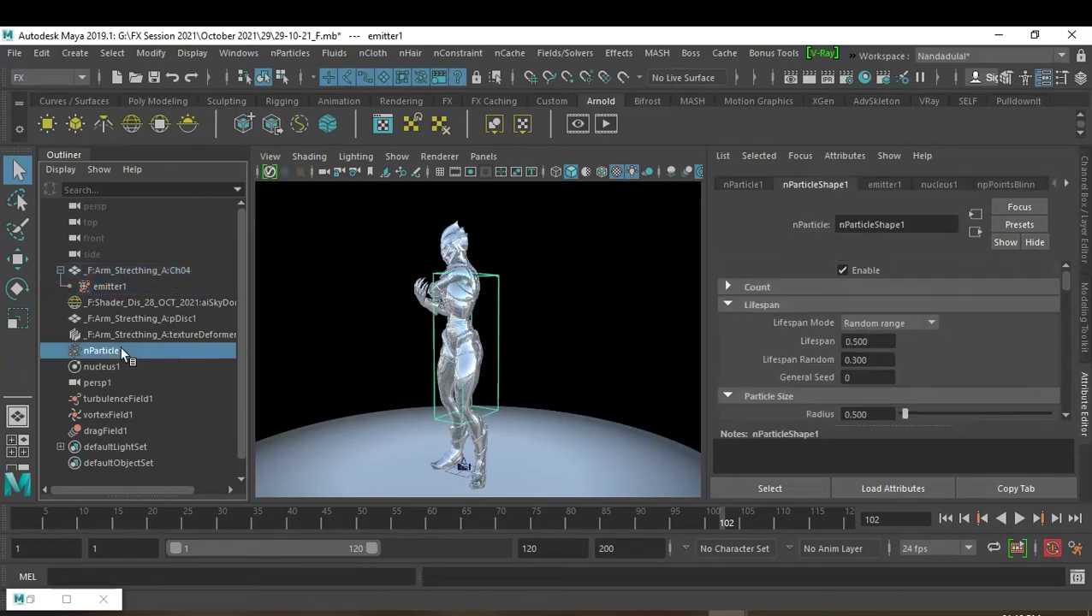
left_click(884, 341)
type("0.3")
key("Return")
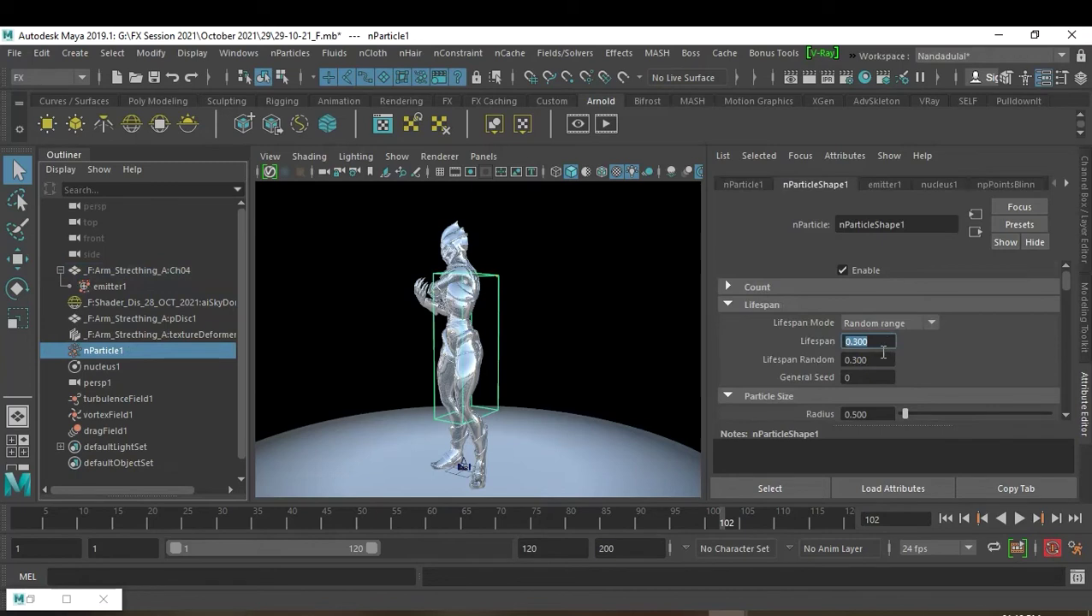
left_click(886, 360)
type("0.2")
key("Return")
left_click(509, 56)
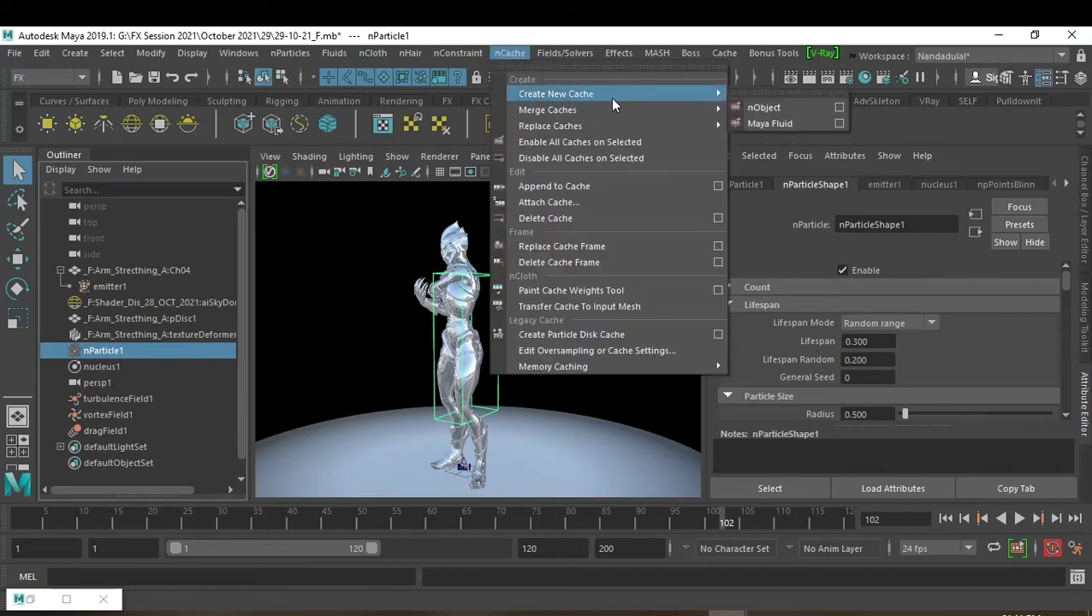
mouse_move(599, 93)
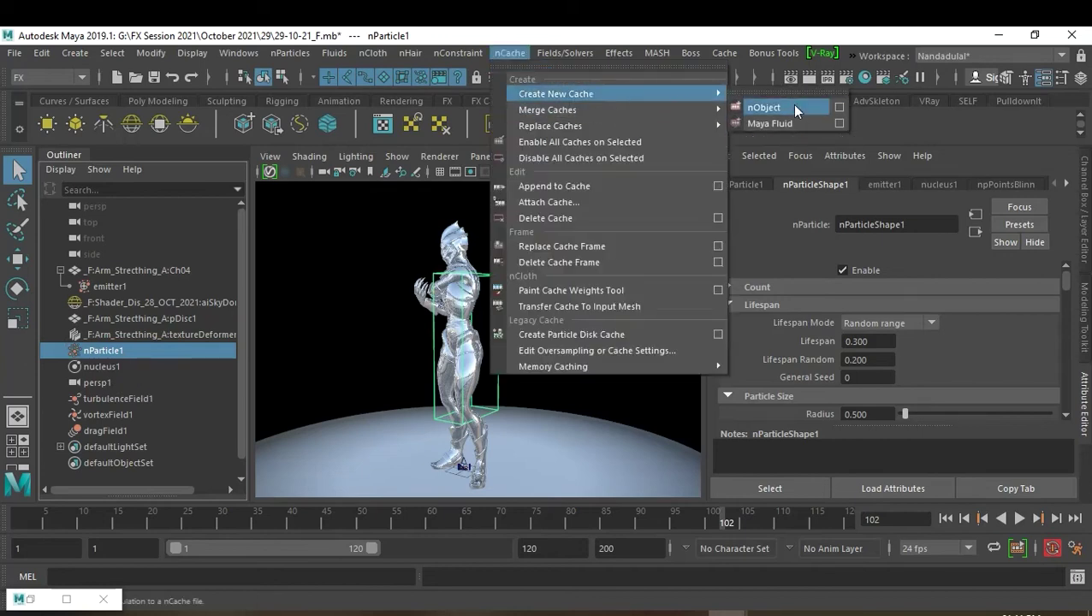
Create a new nObject cache, nParticleShape1Cache1, saved as nParticleShape1.xml through frame 120.
left_click(835, 108)
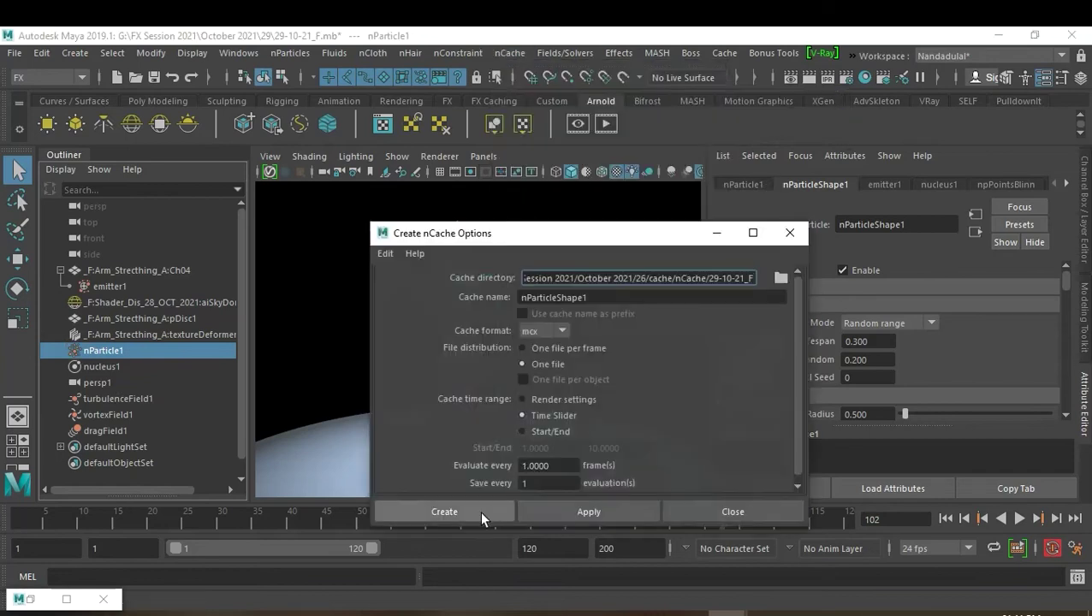
left_click(480, 512)
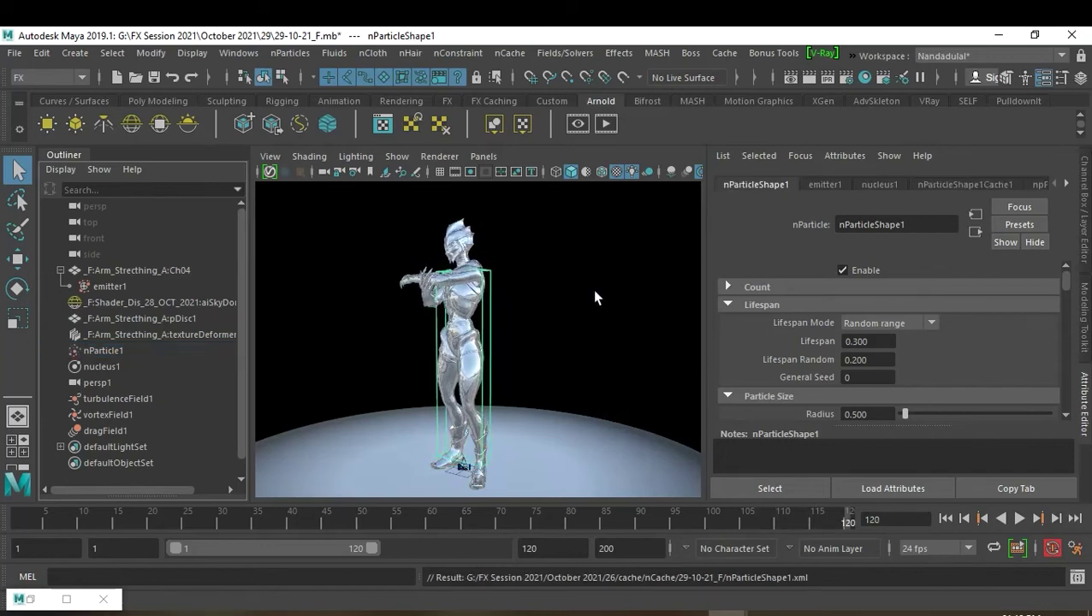
left_click(596, 292)
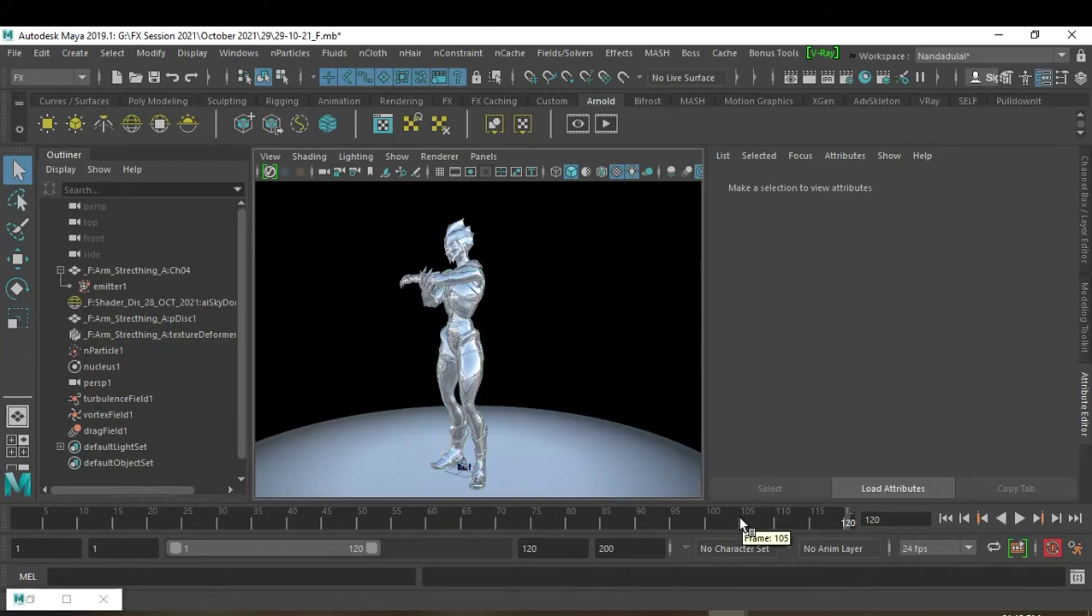
Playblast the animation to a movie file named eg04.
right_click(375, 522)
left_click(535, 516)
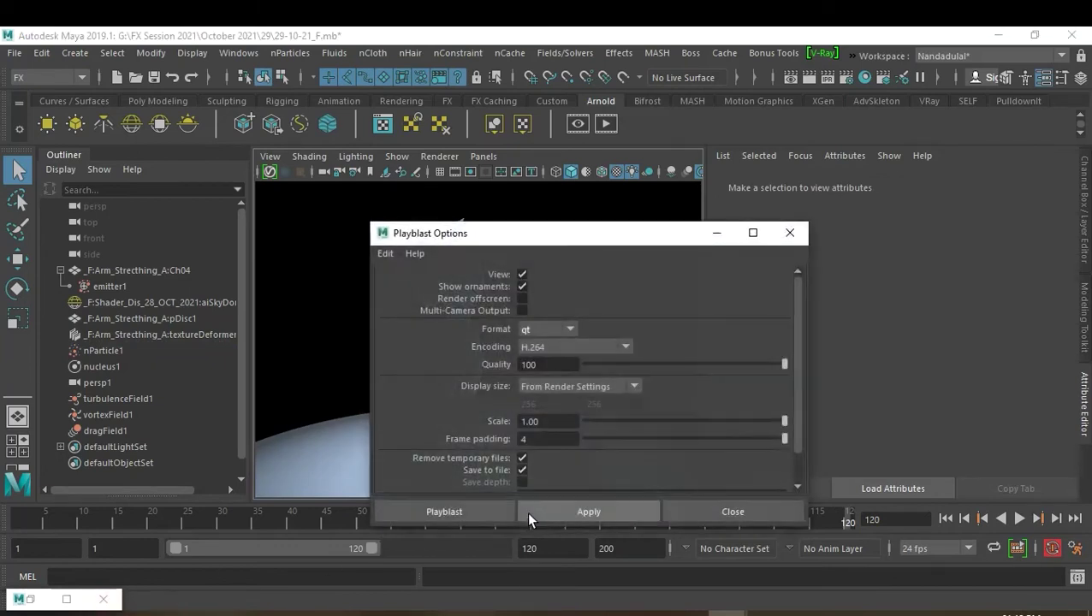
scroll(579, 441, "down", 2)
left_click(723, 460)
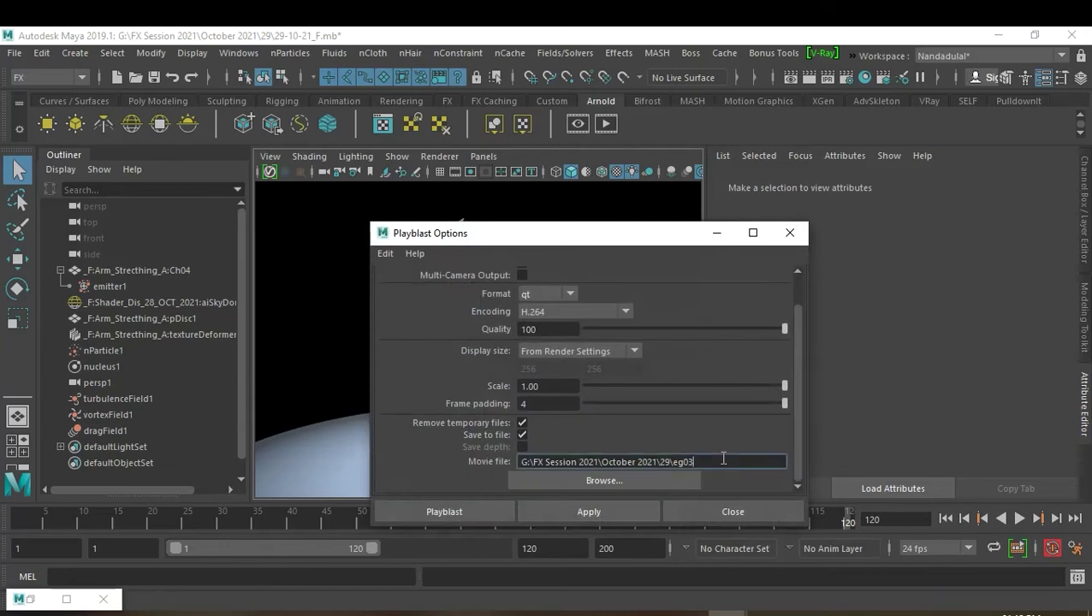
key("BackSpace")
type("4")
left_click(458, 508)
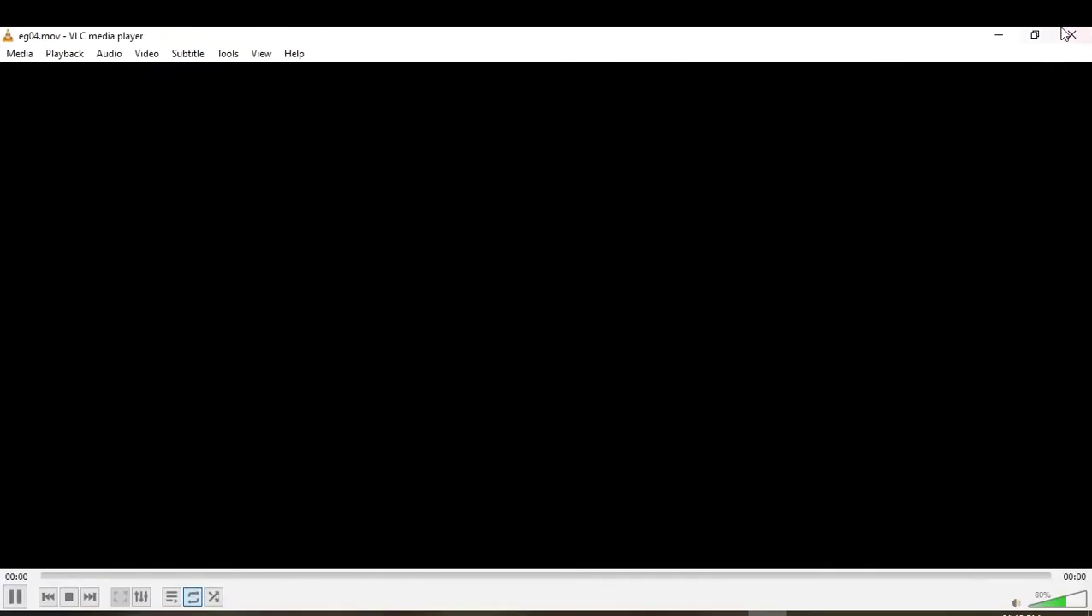
left_click(1070, 35)
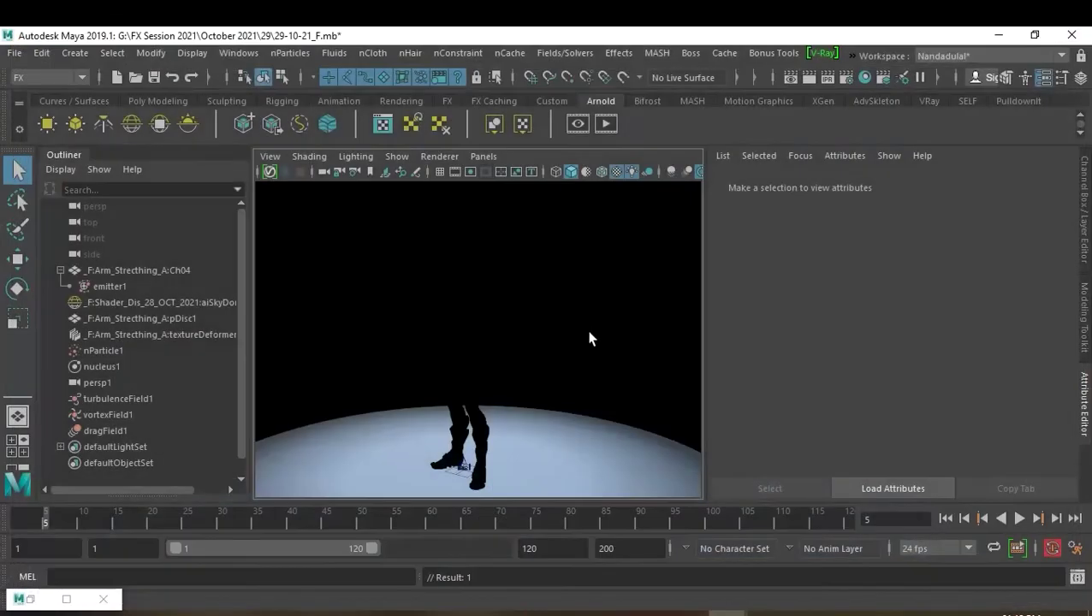
Reframe the camera view and playblast again, overwriting eg04.mov.
left_click_drag(606, 340, 546, 348, "alt")
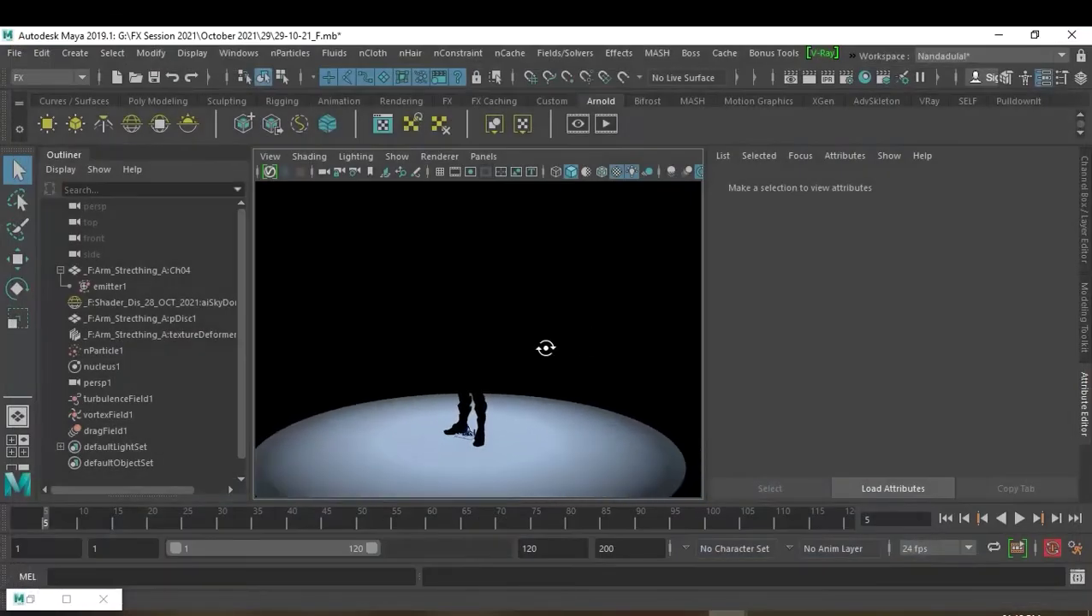
middle_click_drag(547, 348, 538, 369, "alt")
mouse_move(576, 368)
left_mouse_down("alt")
mouse_move(585, 414)
mouse_move(604, 417)
left_mouse_up("alt")
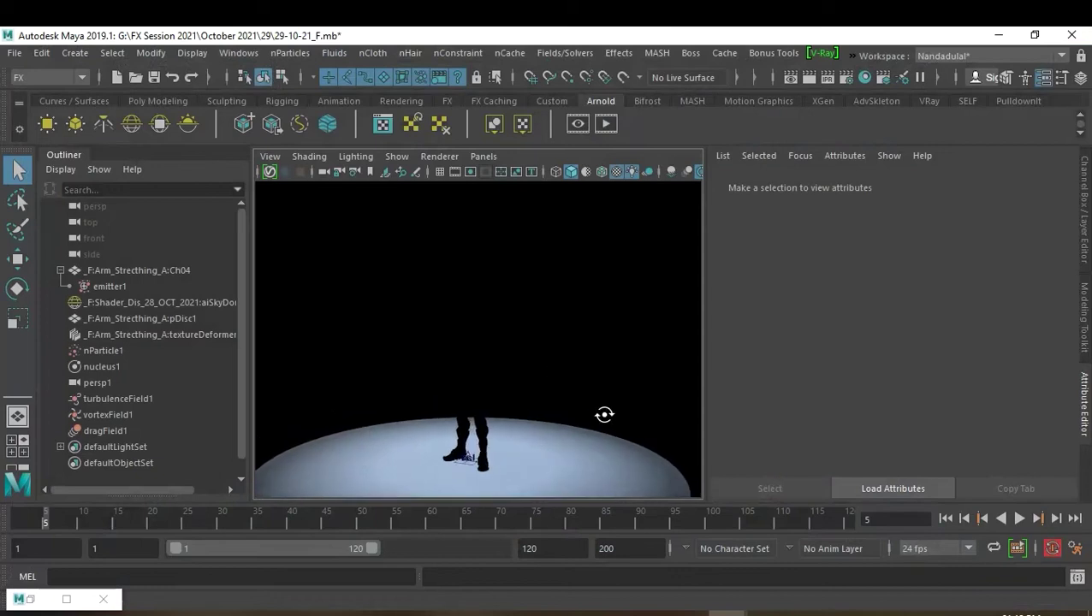
right_click(577, 528)
left_click(691, 517)
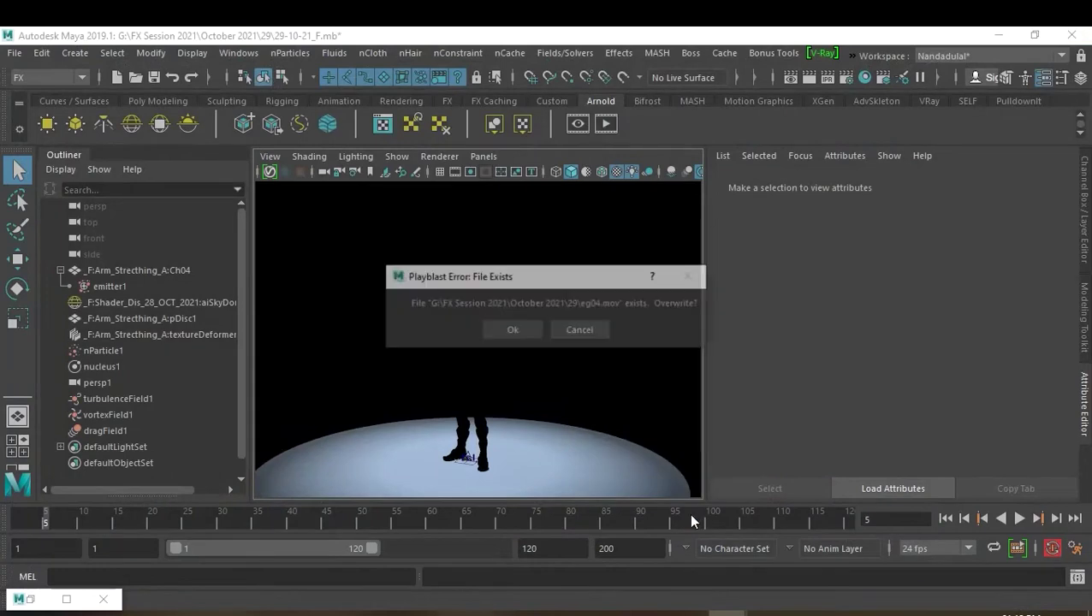
left_click(530, 331)
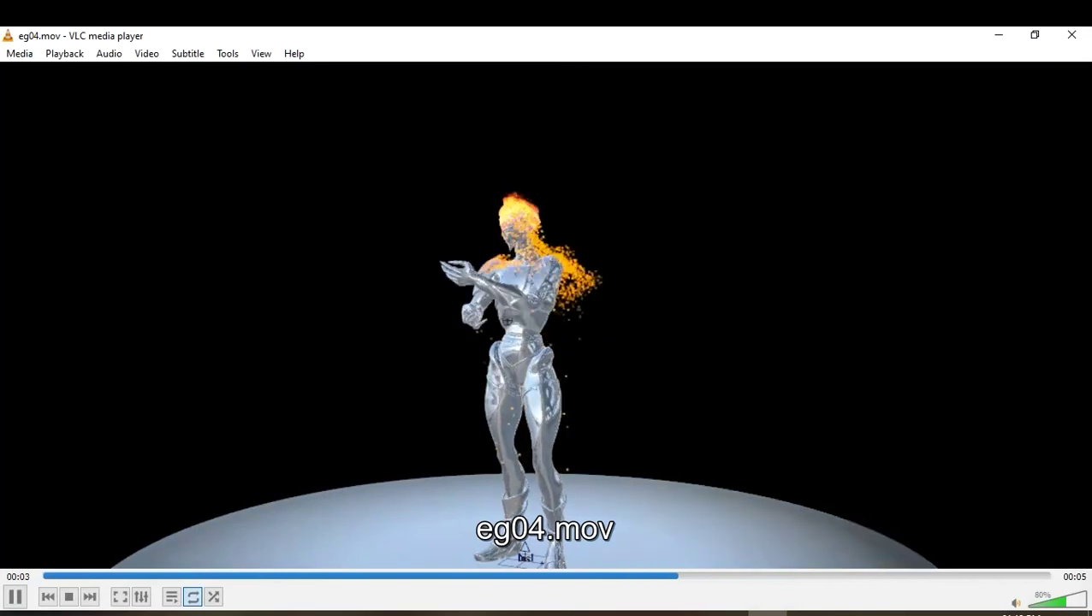
left_click(1072, 35)
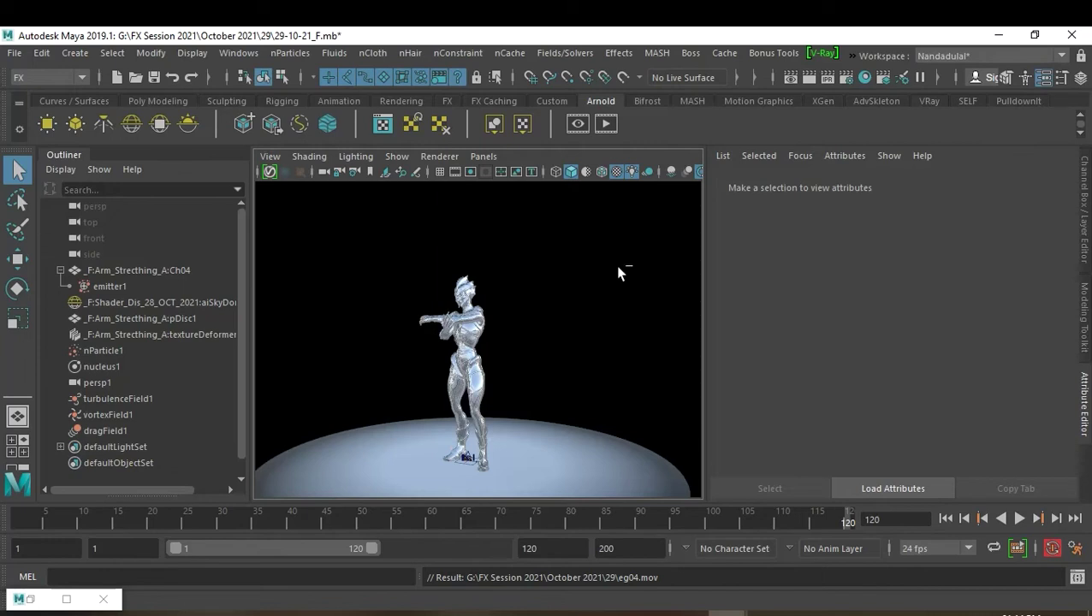
Save the scene, then Save As 29-10-21_G.mb by changing the version letter F to G.
key("ctrl+s")
key("ctrl+shift+s")
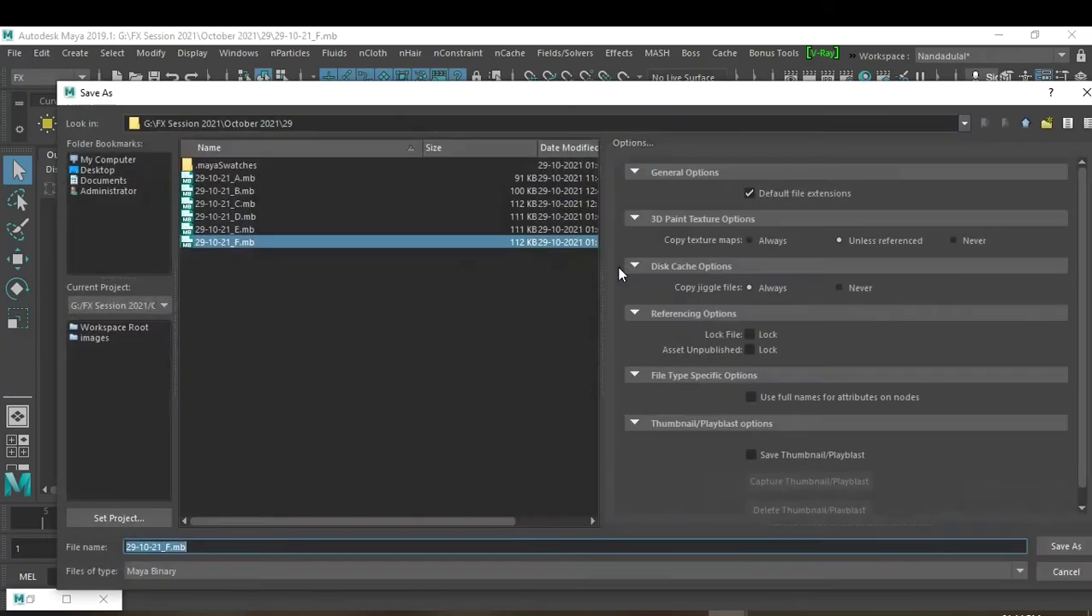
left_click_drag(165, 546, 201, 551)
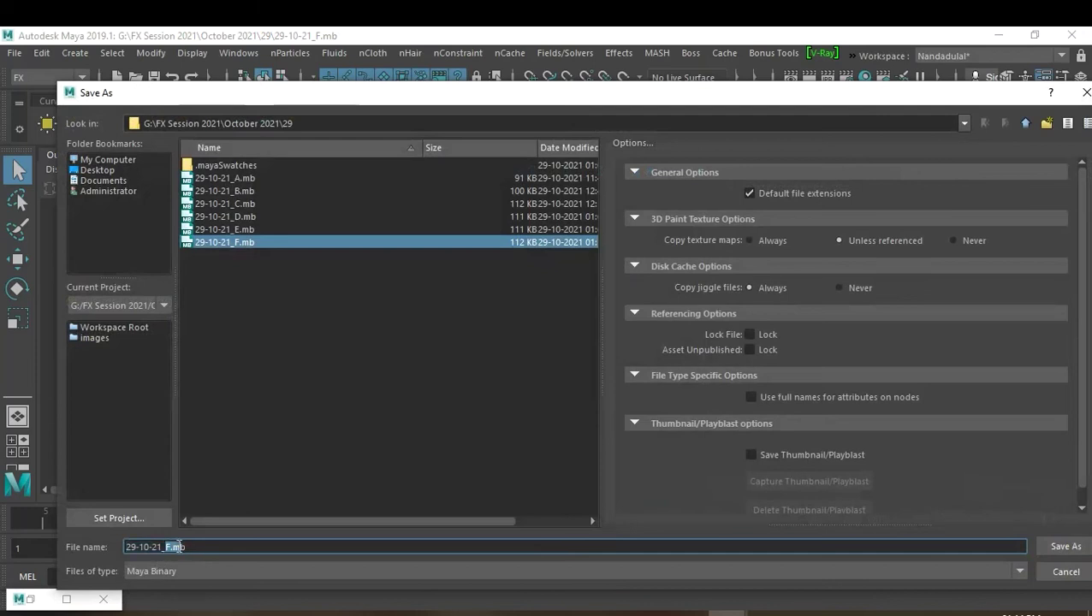
type("G")
key("Return")
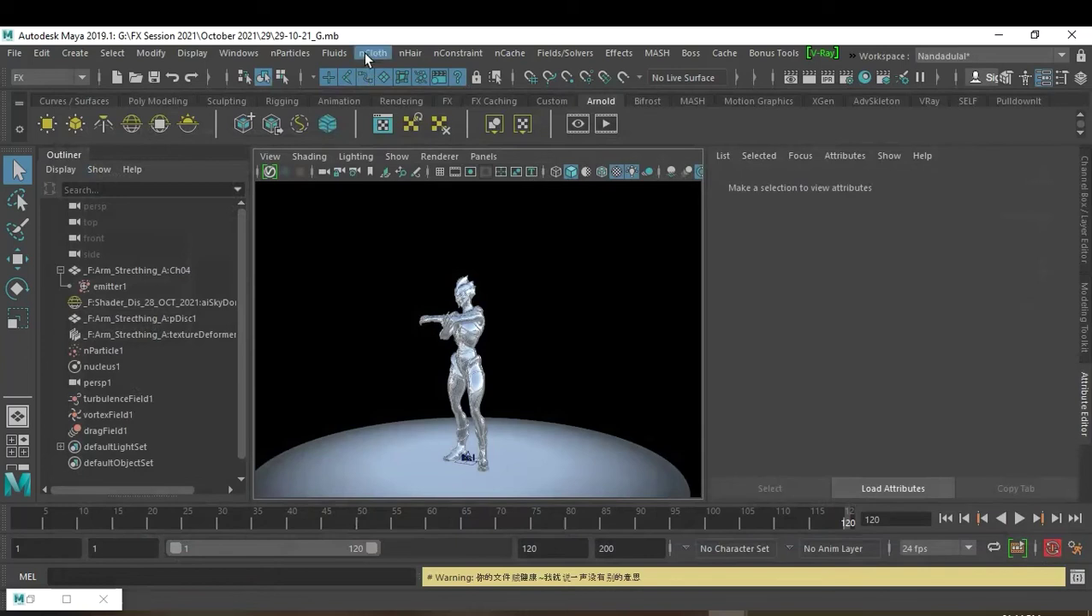
left_click(336, 54)
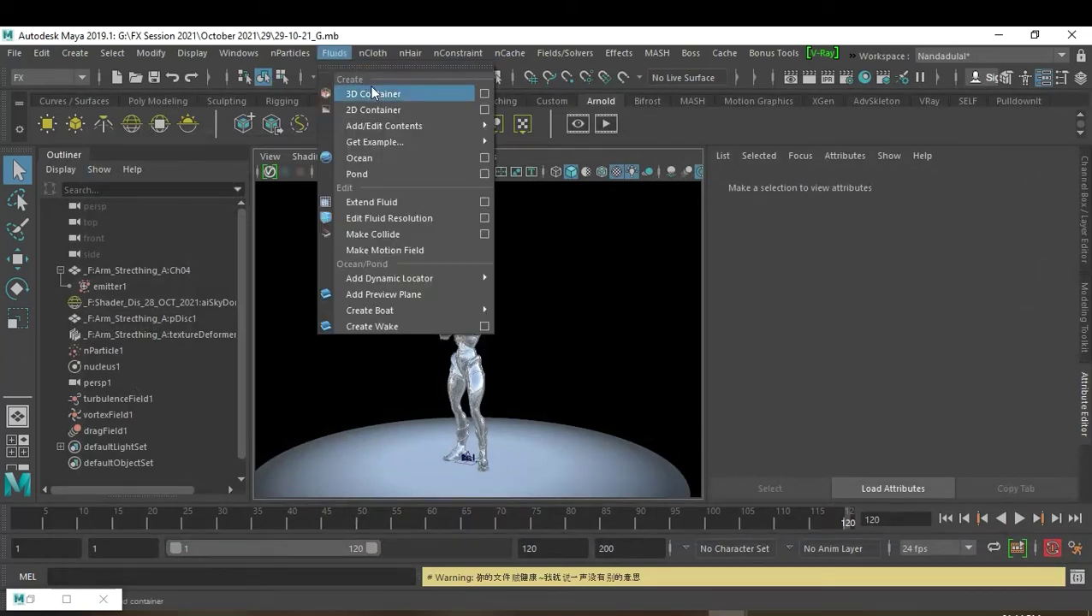
Create a default-settings 3D fluid container, fluid1, with Add Emitter turned off.
left_click(485, 93)
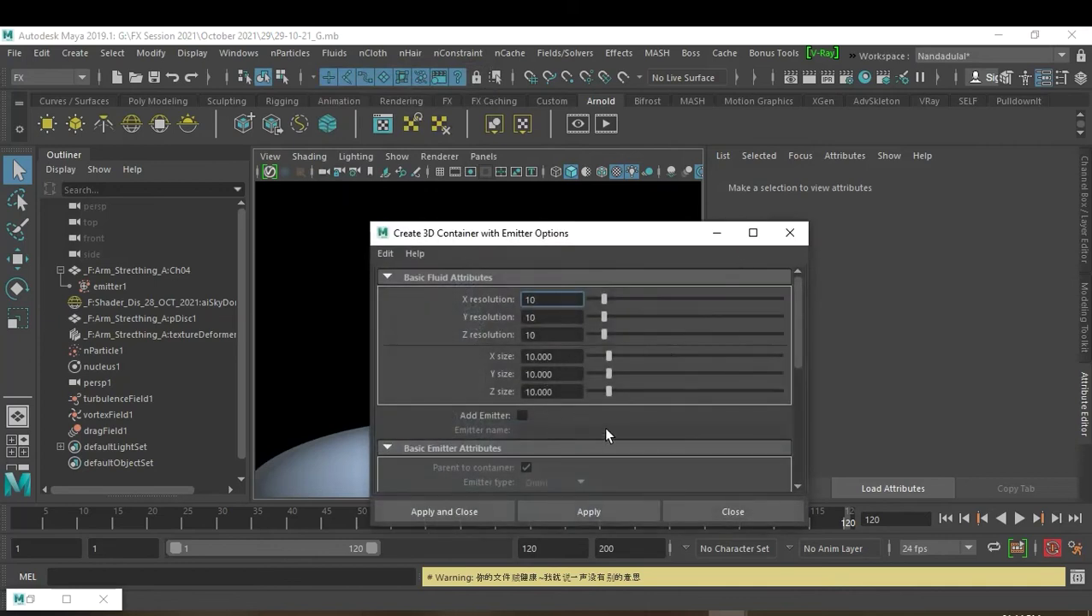
scroll(601, 422, "down", 2)
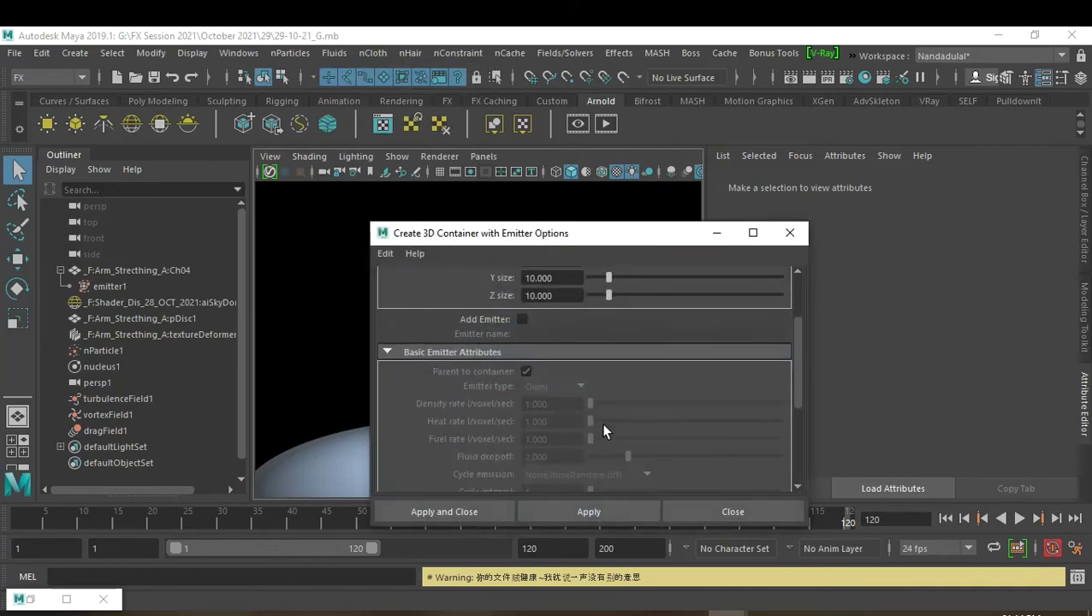
scroll(601, 422, "down", 3)
left_click(394, 255)
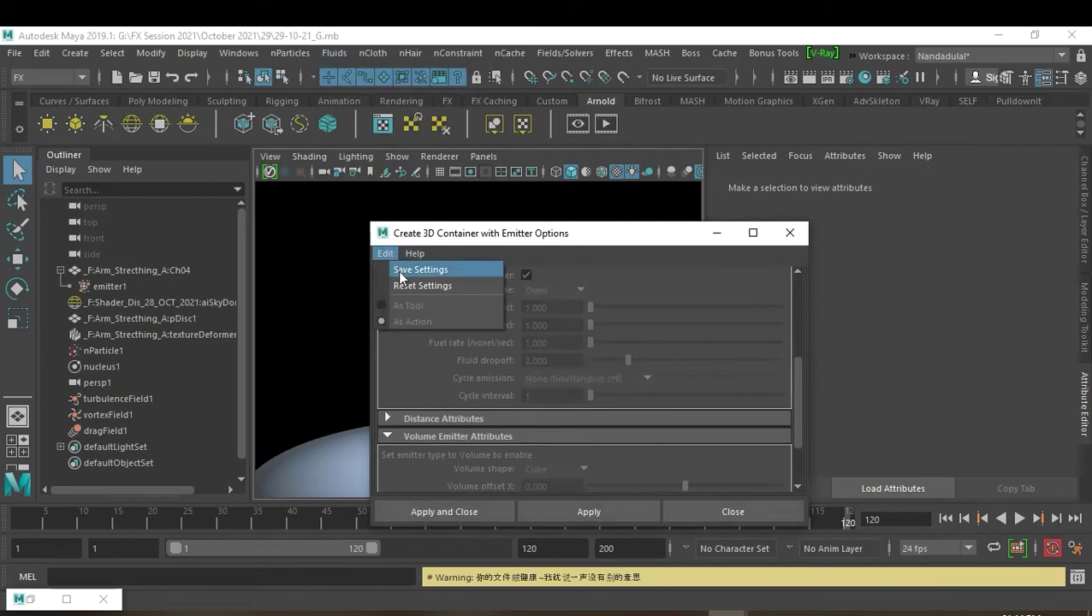
left_click(420, 285)
scroll(622, 384, "up", 2)
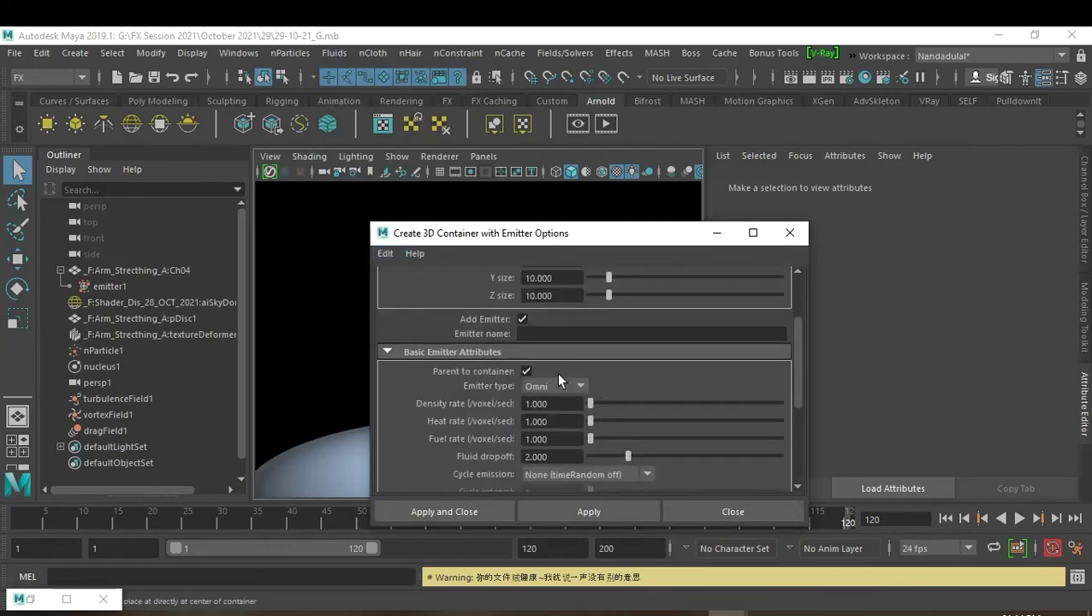
left_click(522, 319)
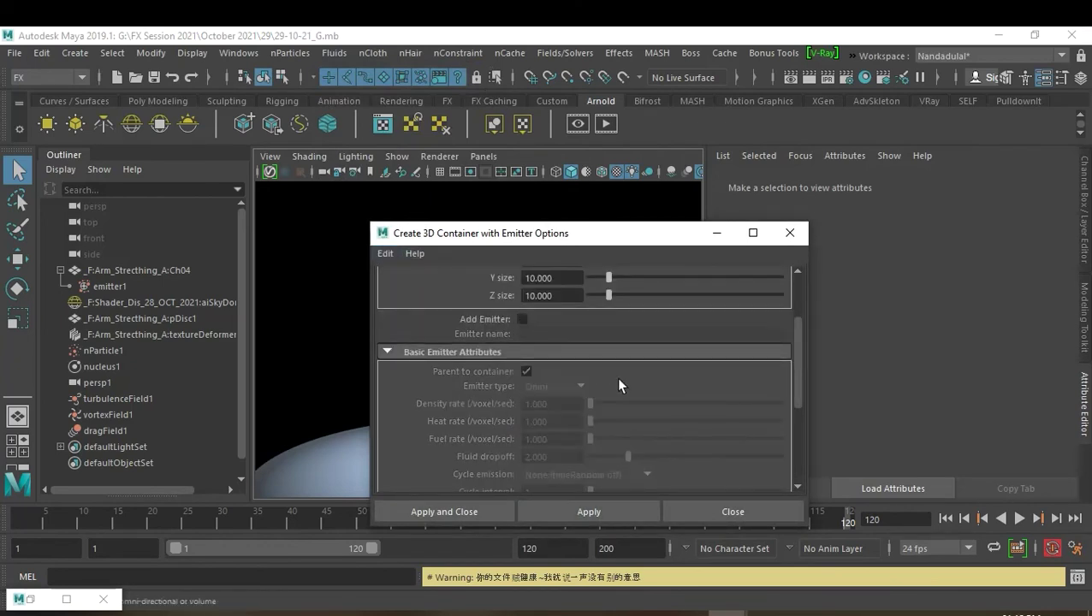
scroll(667, 400, "up", 2)
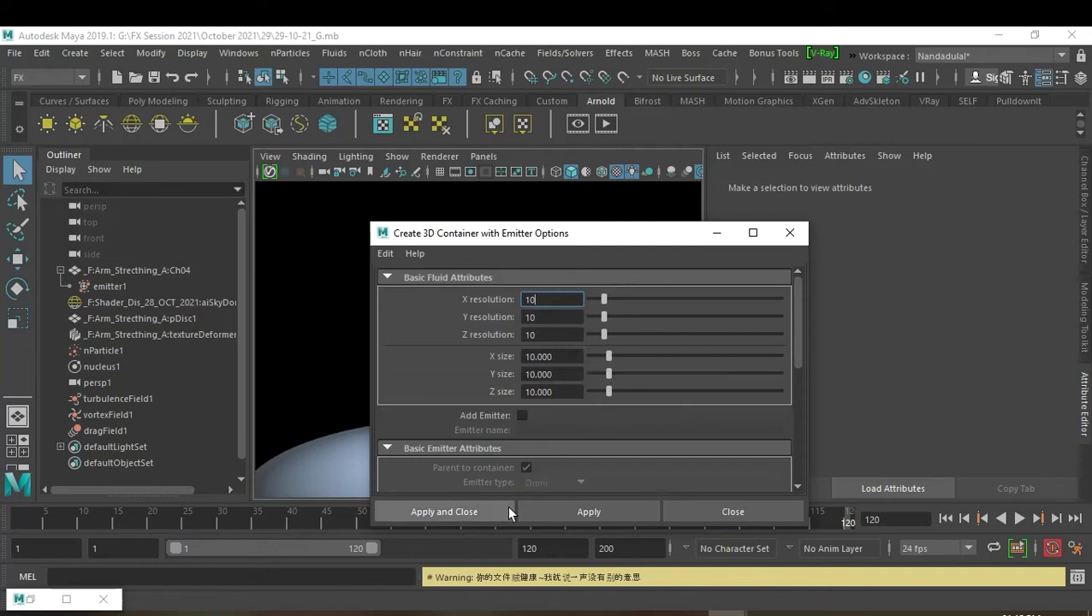
left_click(476, 514)
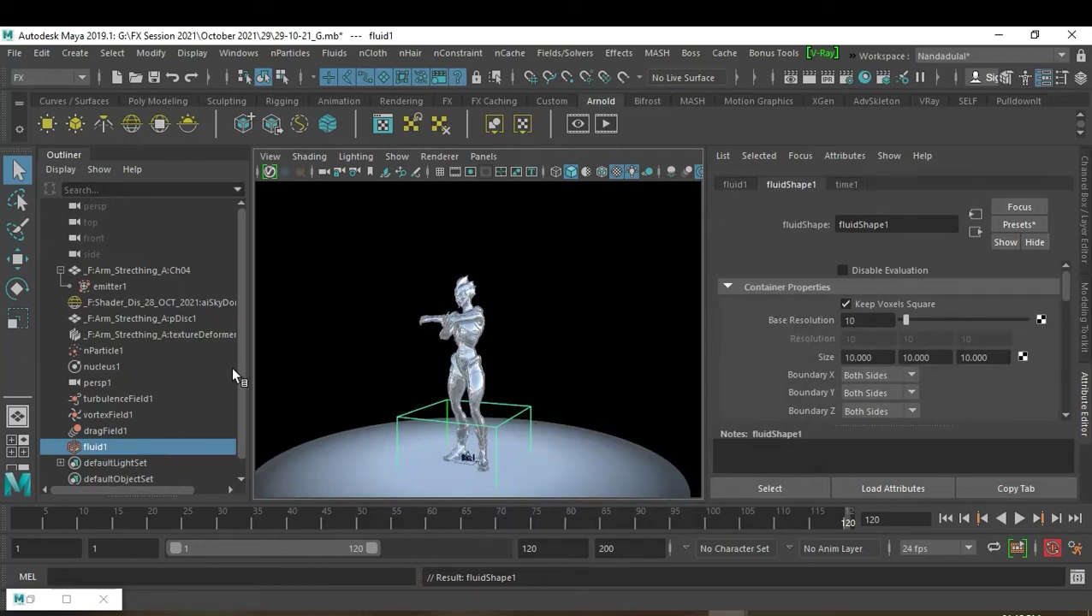
With nParticle1 and fluid1 selected, add a default Emit from Object fluid emitter, fluidEmitter1.
left_click(119, 351)
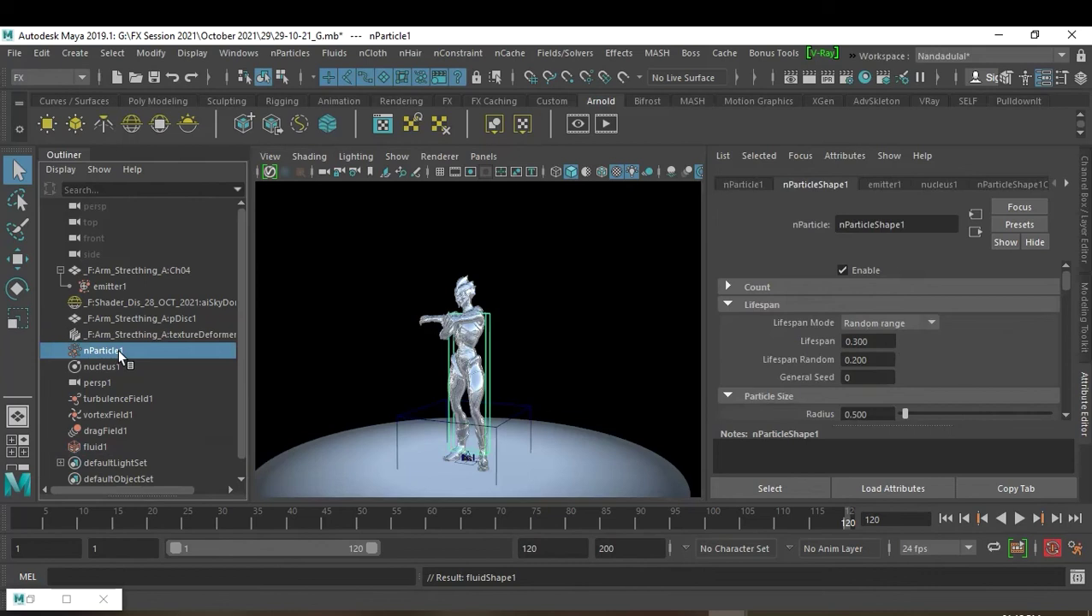
left_click(114, 446, "ctrl")
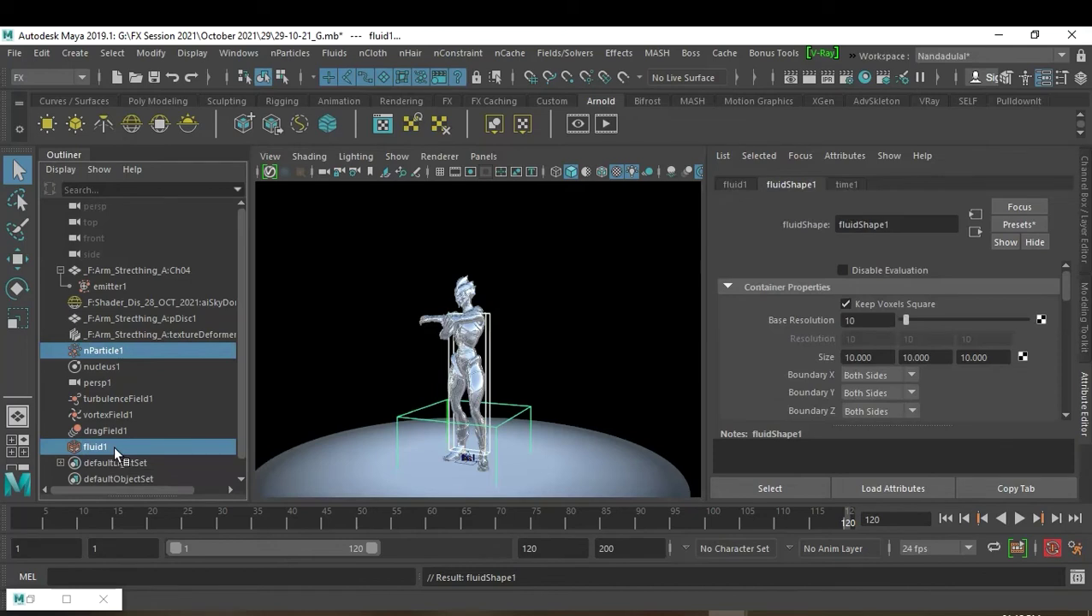
left_click(343, 52)
mouse_move(384, 126)
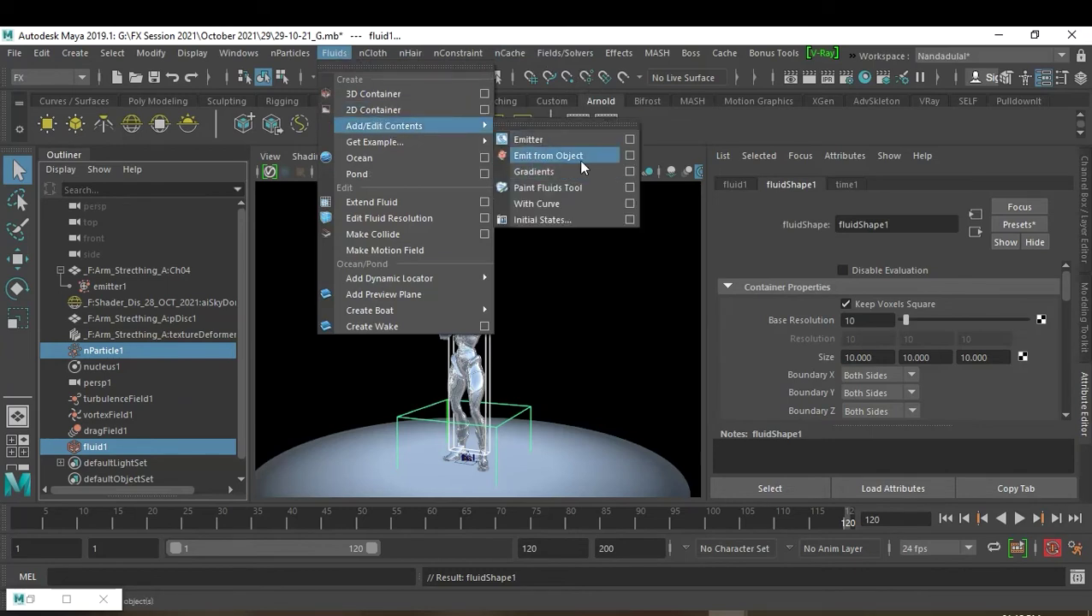
left_click(630, 156)
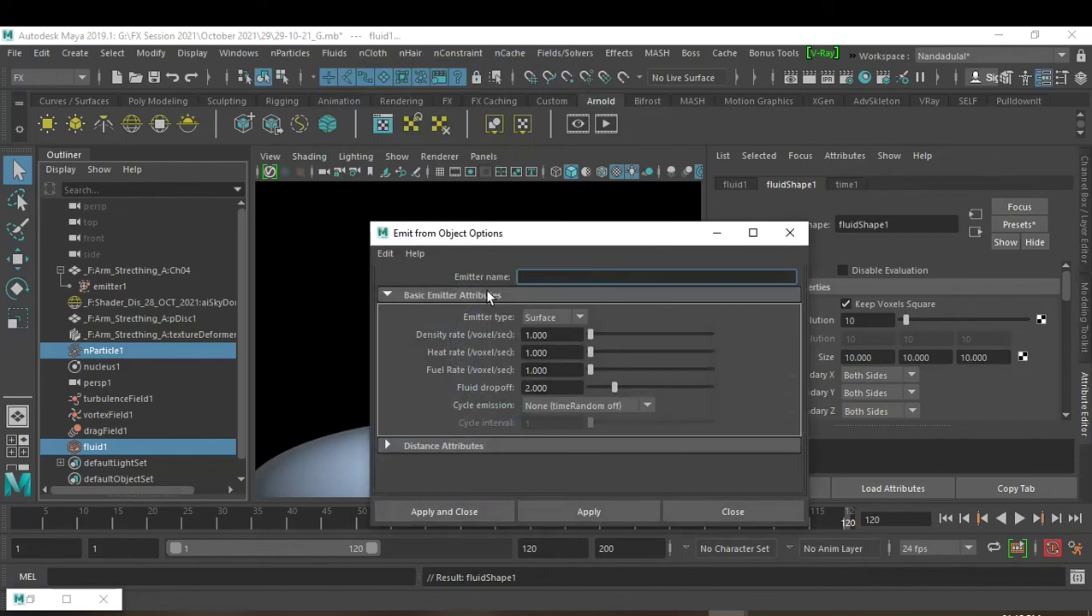
left_click(393, 260)
left_click(394, 282)
left_click(439, 512)
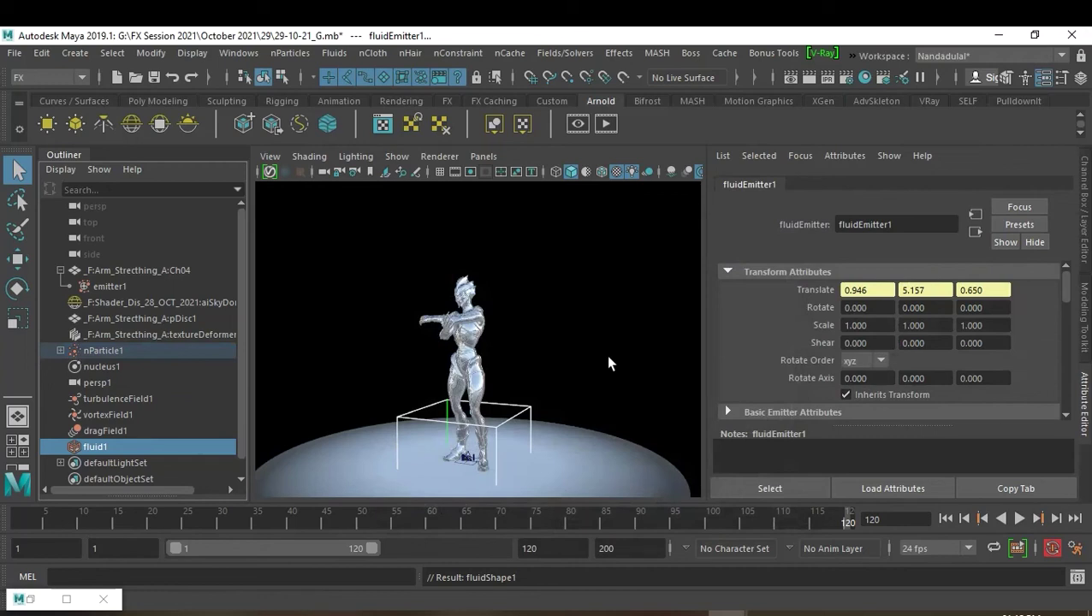
left_click(607, 364)
left_click(108, 447)
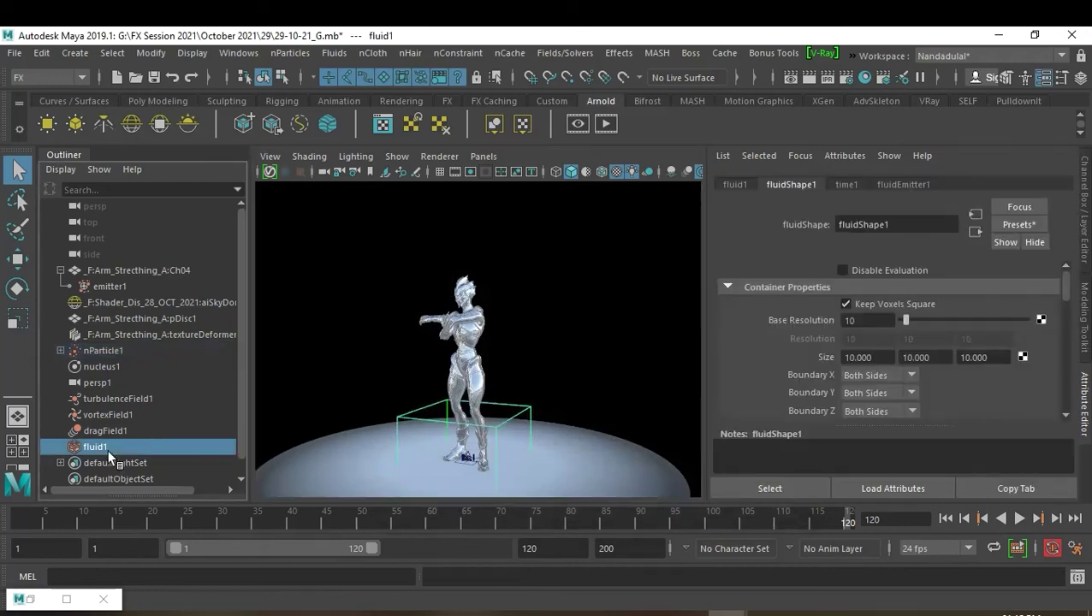
Set fluidShape1's Base Resolution to 25 and expand its Display section.
left_click(874, 321)
type("25")
key("Return")
left_click(874, 321)
scroll(966, 395, "down", 2)
scroll(967, 396, "down", 2)
scroll(966, 395, "down", 2)
scroll(967, 396, "down", 1)
scroll(966, 395, "down", 1)
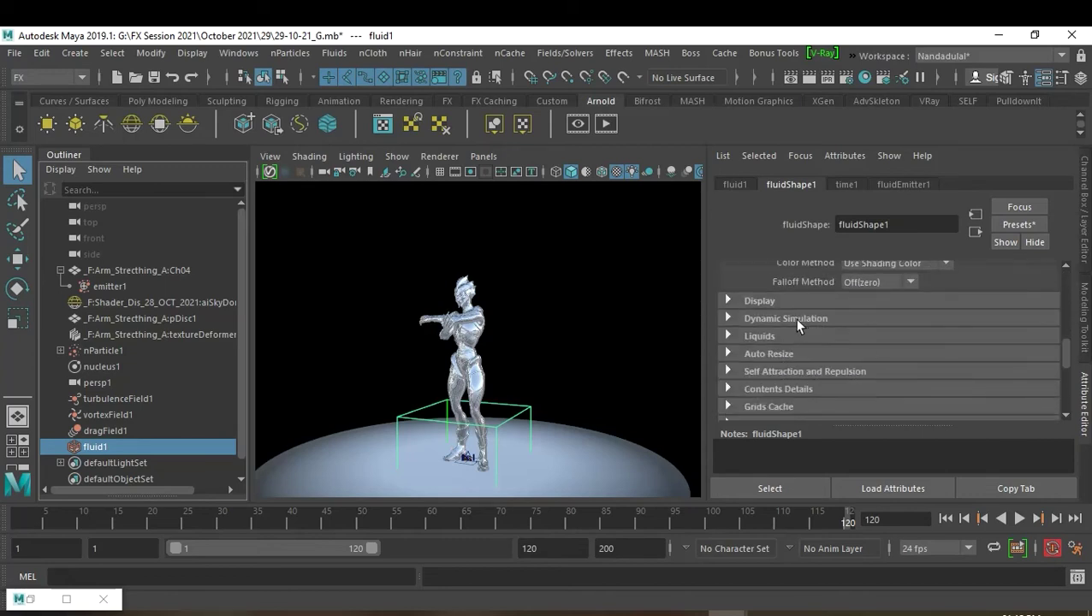
left_click(775, 308)
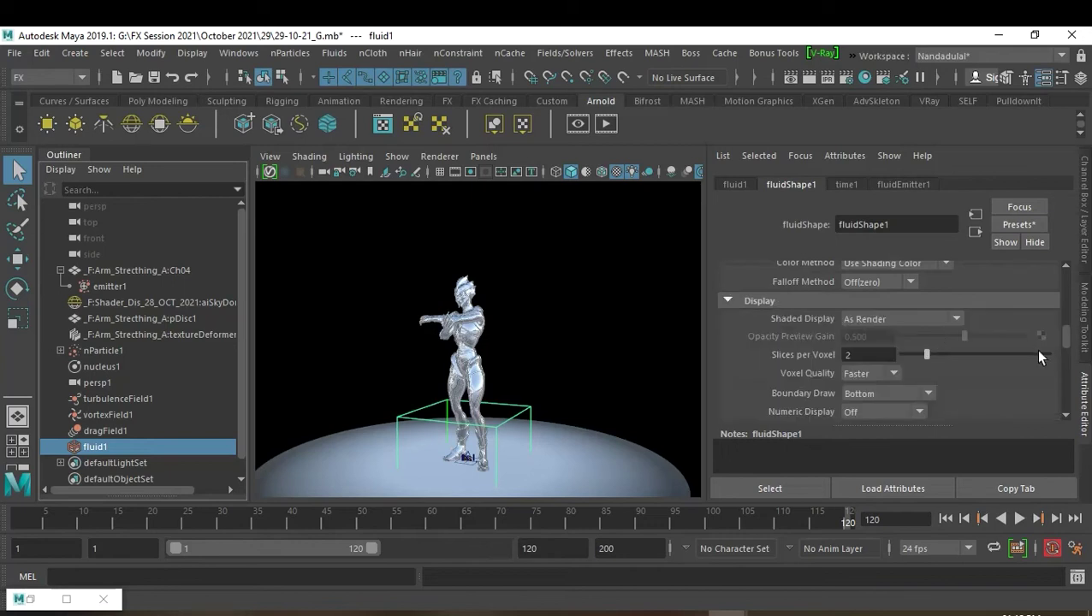
scroll(968, 375, "down", 1)
scroll(968, 375, "down", 1)
scroll(968, 375, "down", 1)
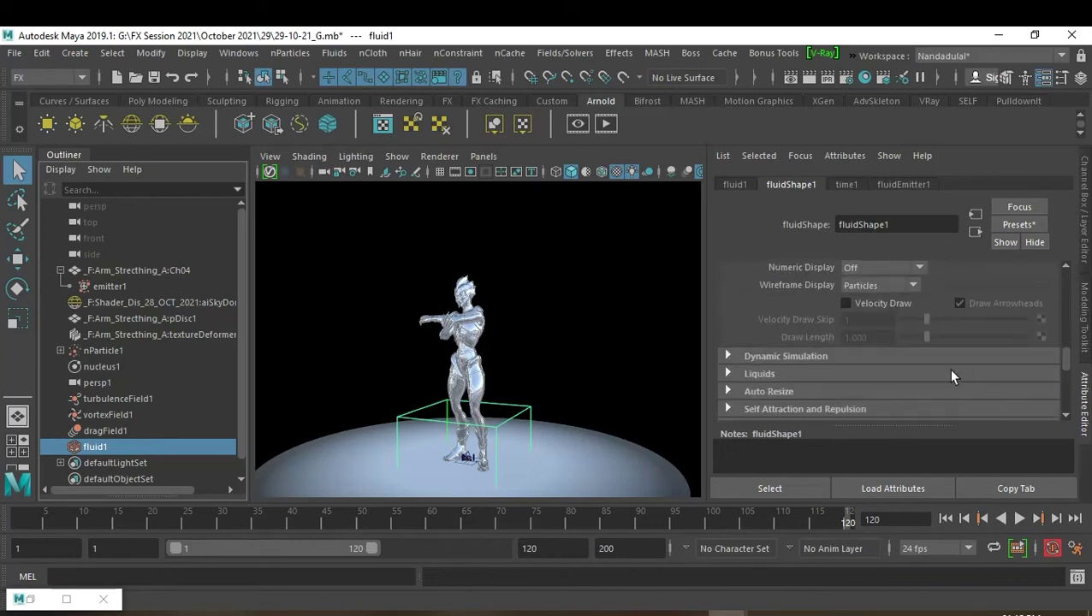
scroll(969, 315, "up", 2)
scroll(969, 315, "up", 1)
scroll(969, 315, "down", 1)
scroll(973, 319, "down", 2)
scroll(958, 320, "down", 1)
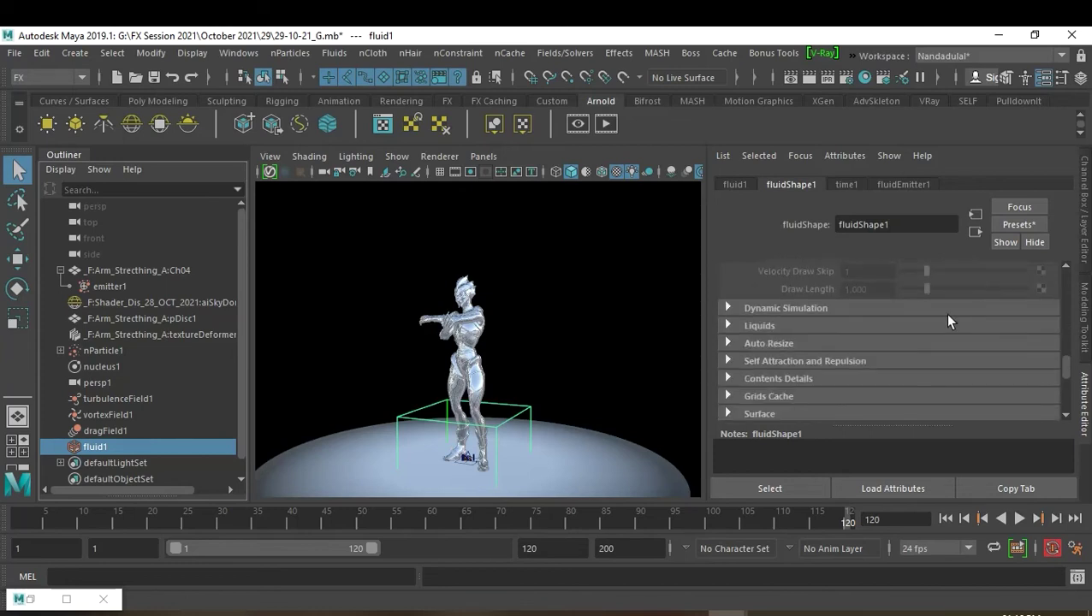
Under Dynamic Simulation, set Viscosity 0.2, Friction 0.3, Damp 0.1 and Solver Quality 100.
left_click(801, 309)
scroll(972, 300, "down", 1)
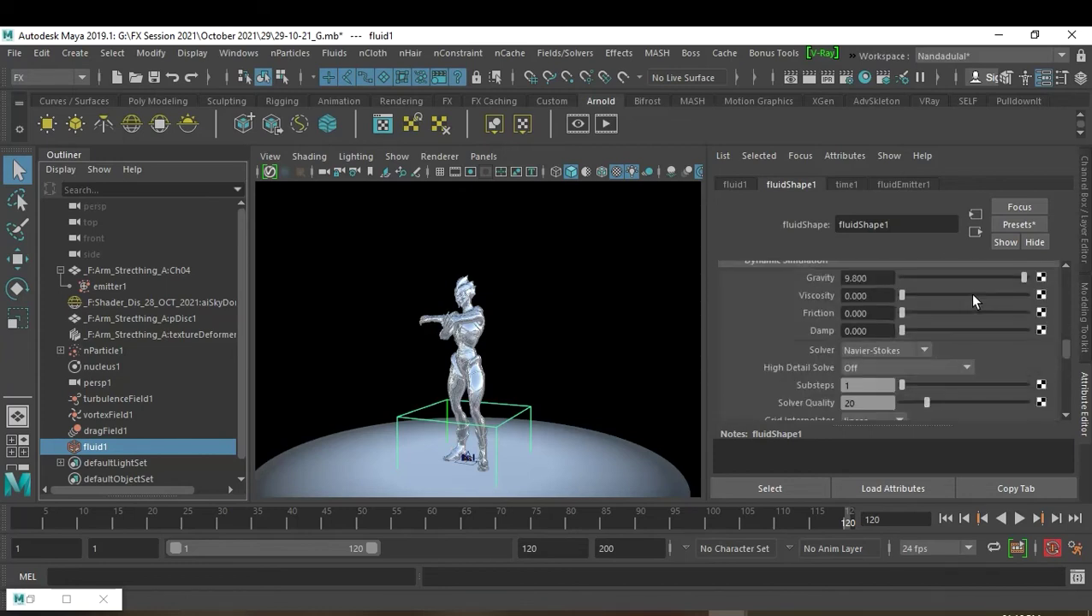
left_click(893, 299)
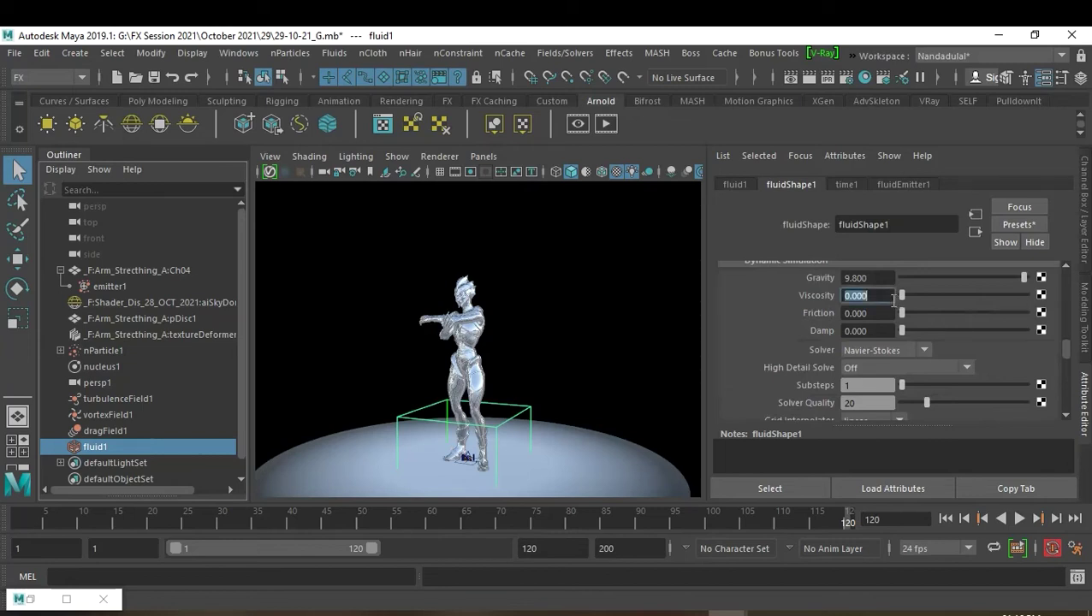
key("BackSpace")
type("2")
left_click(886, 313)
type(".3")
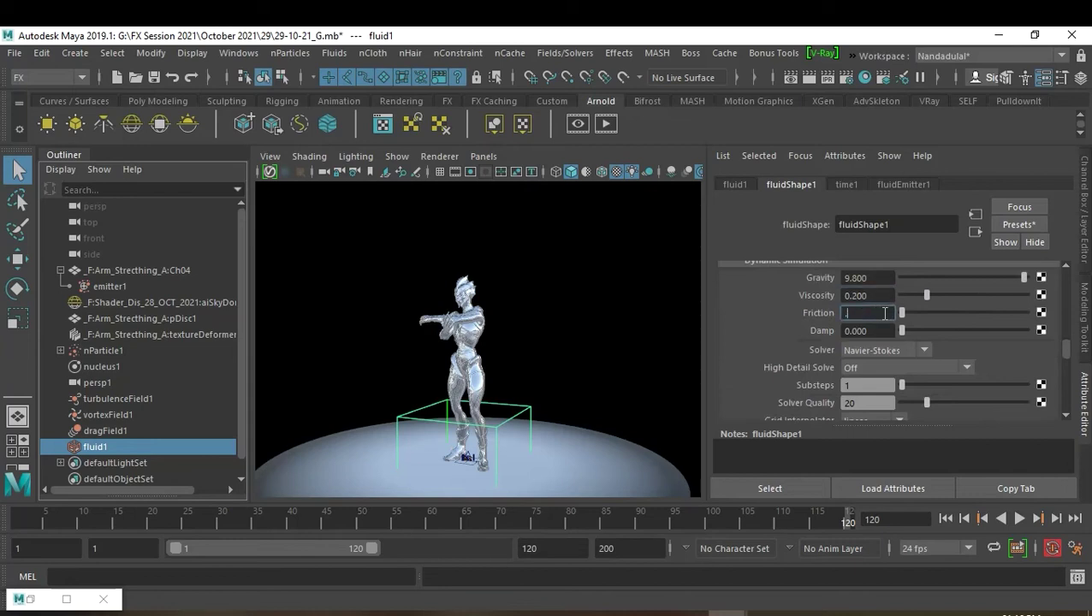
key("Return")
left_click(881, 330)
type(".1")
key("Return")
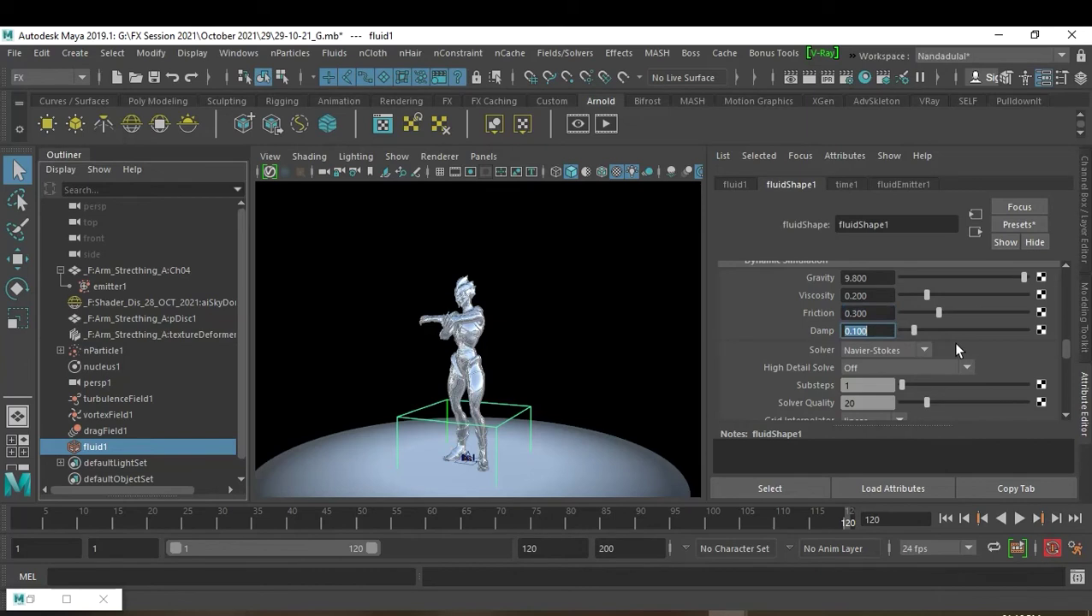
scroll(953, 342, "down", 2)
left_click(881, 354)
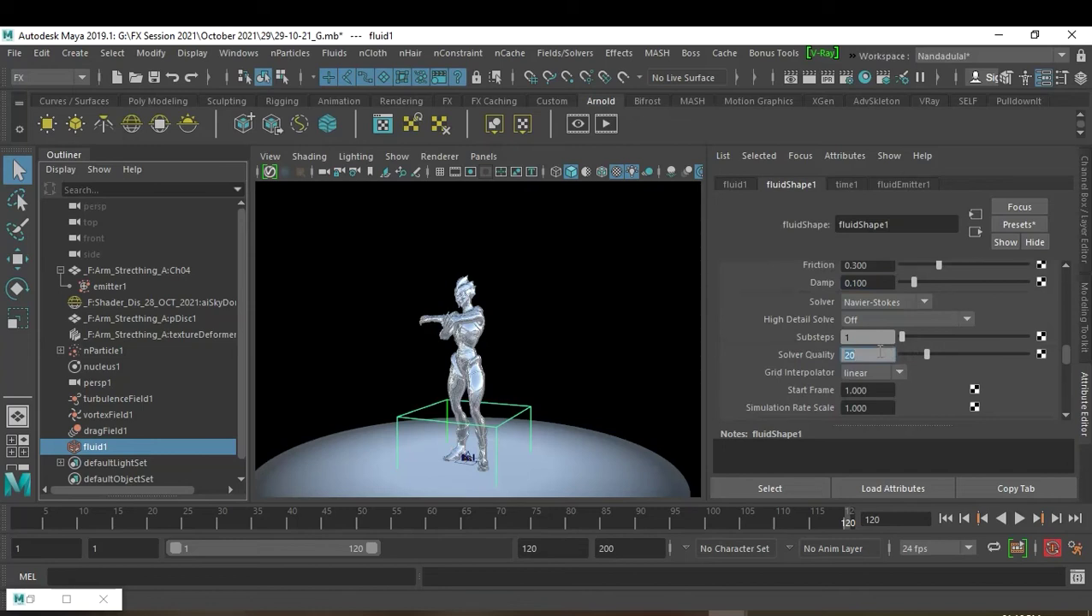
type("100")
key("Return")
Expand Contents Details > Density and play the fluid simulation.
scroll(933, 382, "down", 1)
scroll(933, 382, "down", 1)
scroll(936, 390, "down", 1)
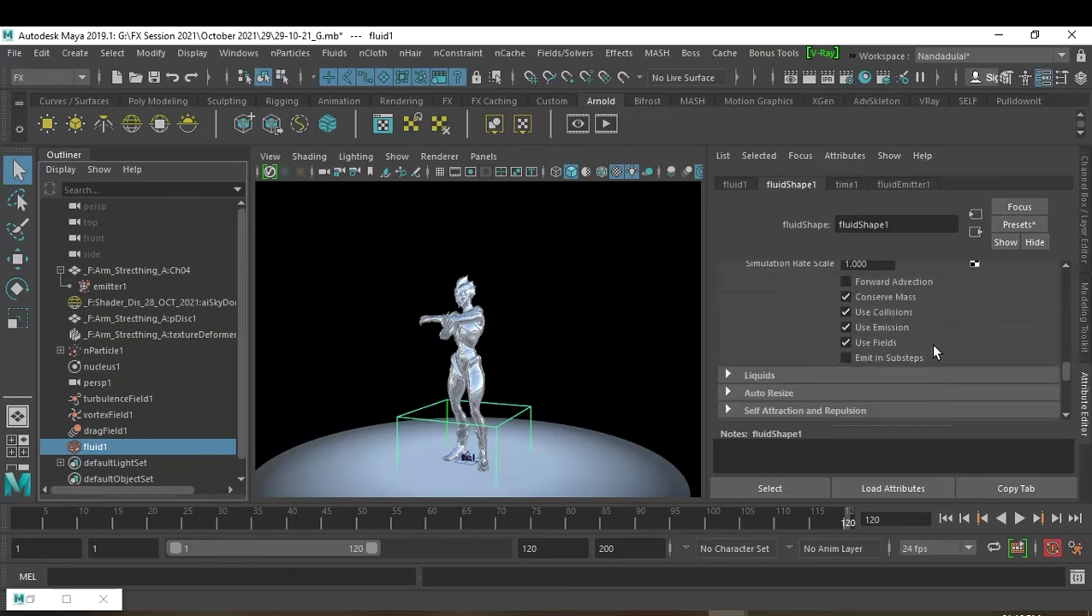
scroll(933, 351, "down", 2)
scroll(933, 350, "up", 1)
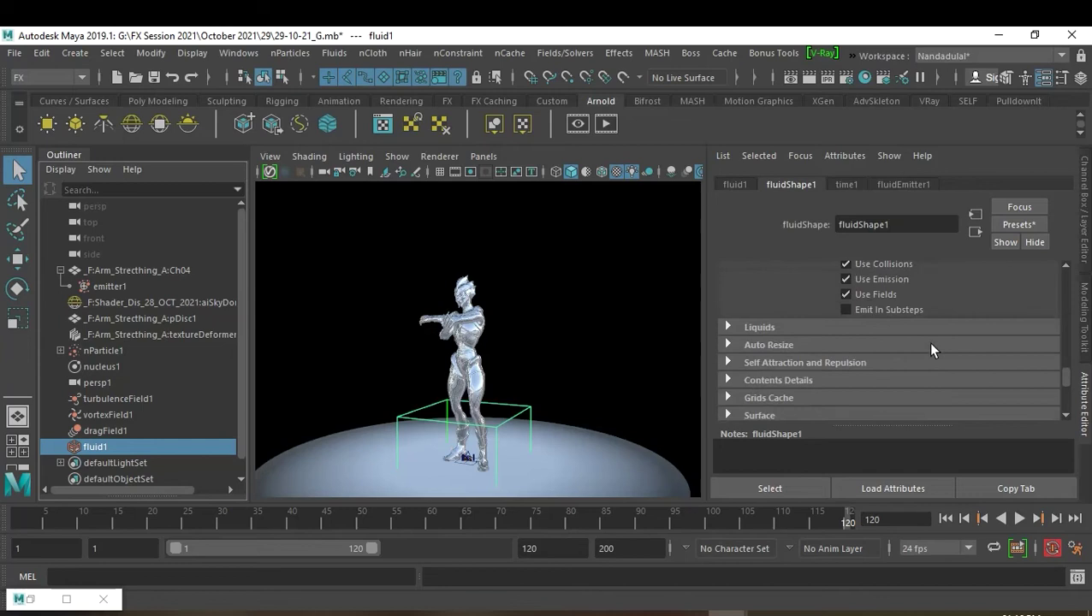
scroll(934, 350, "down", 1)
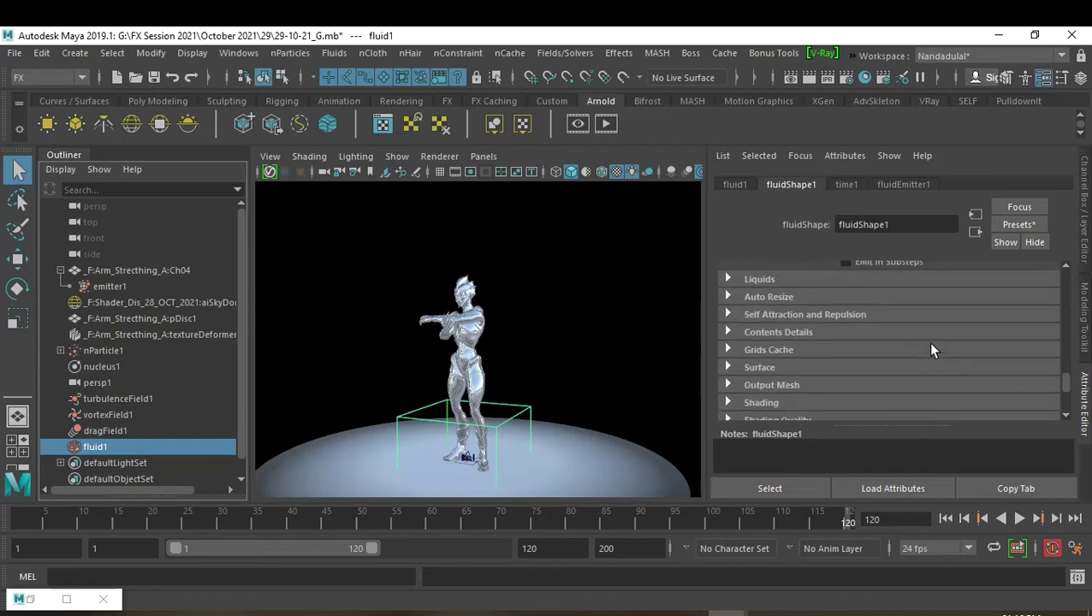
left_click(808, 332)
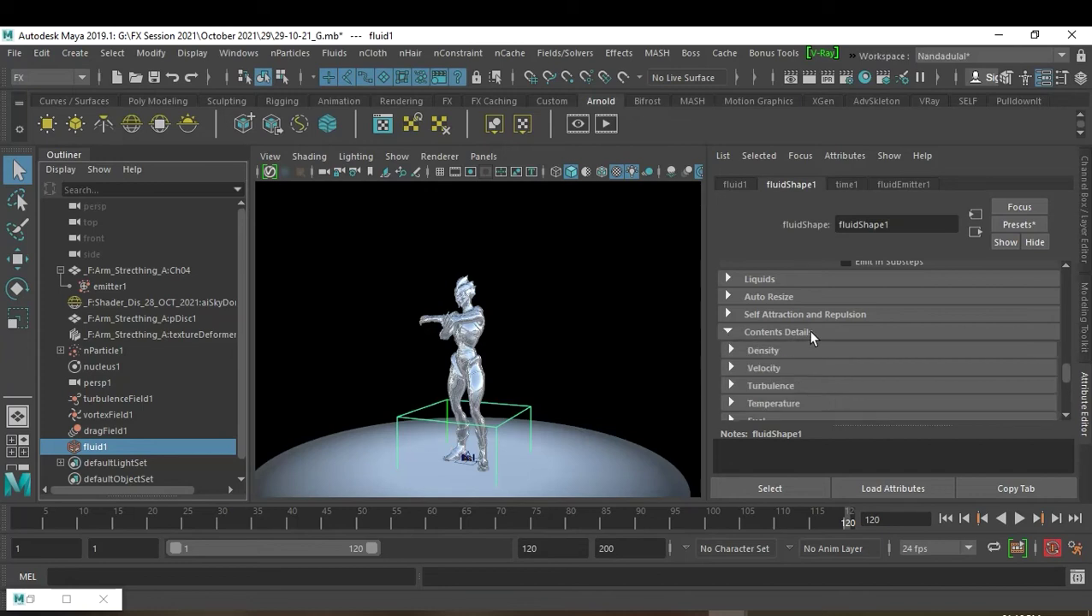
left_click(779, 349)
scroll(916, 312, "down", 1)
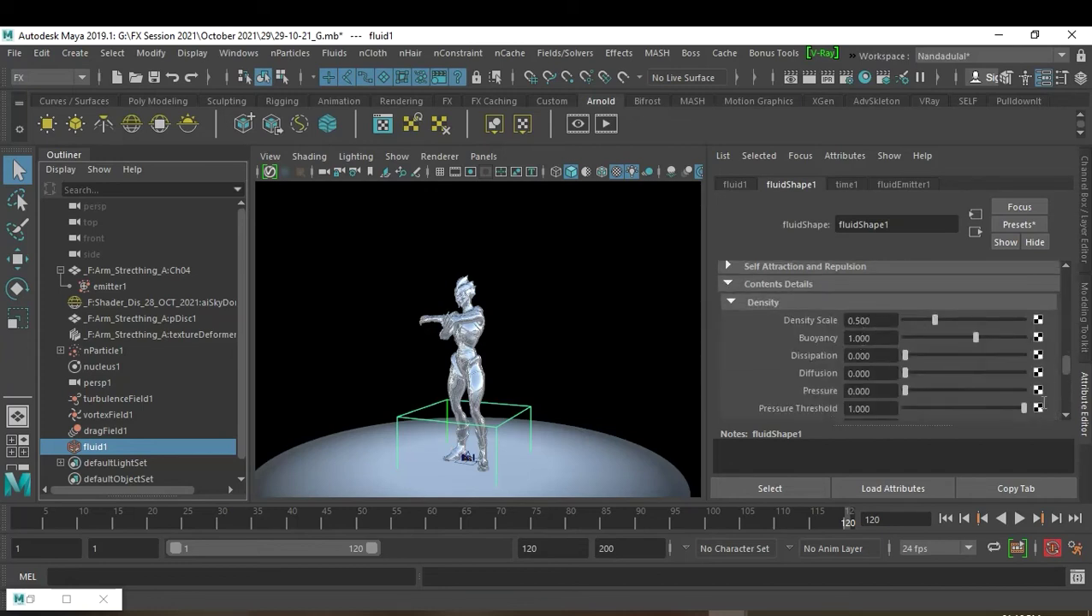
left_click(1020, 519)
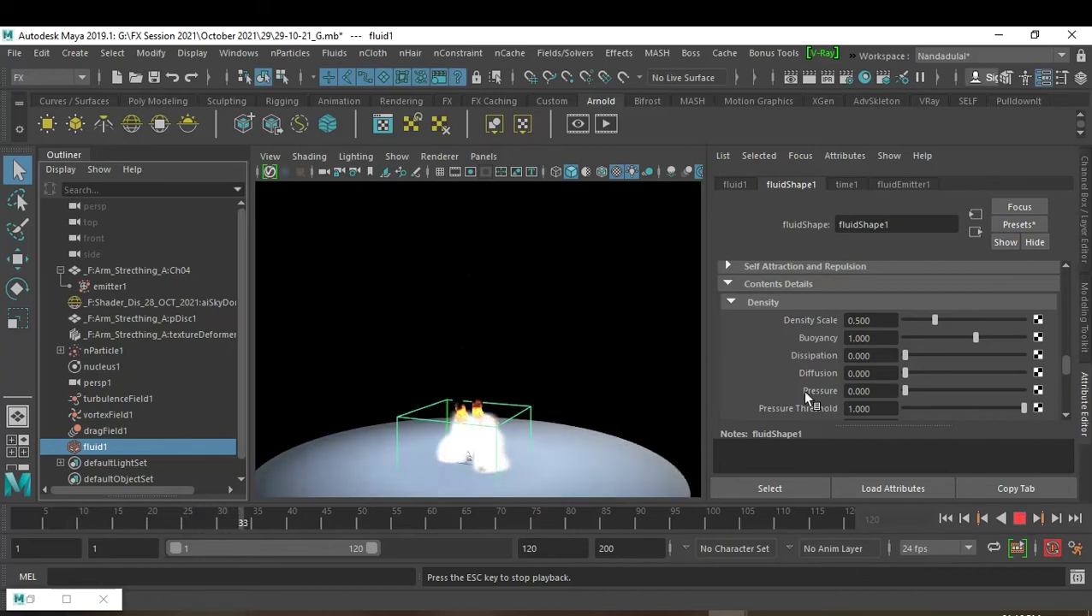
Pause the fluid playback at frame 33, then resume and stop at frame 47.
key("Escape")
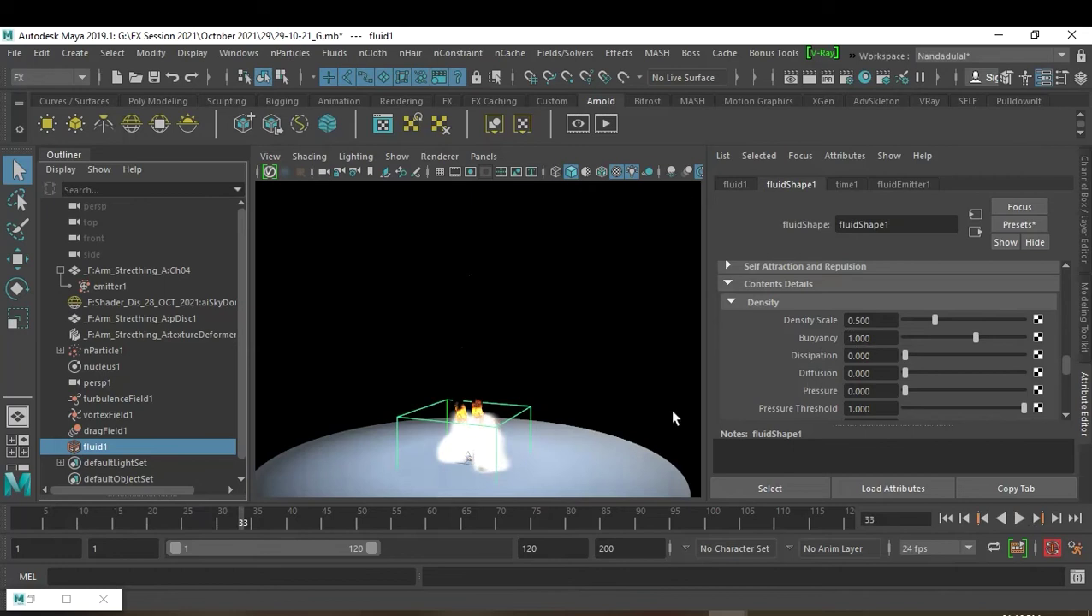
left_click(1018, 519)
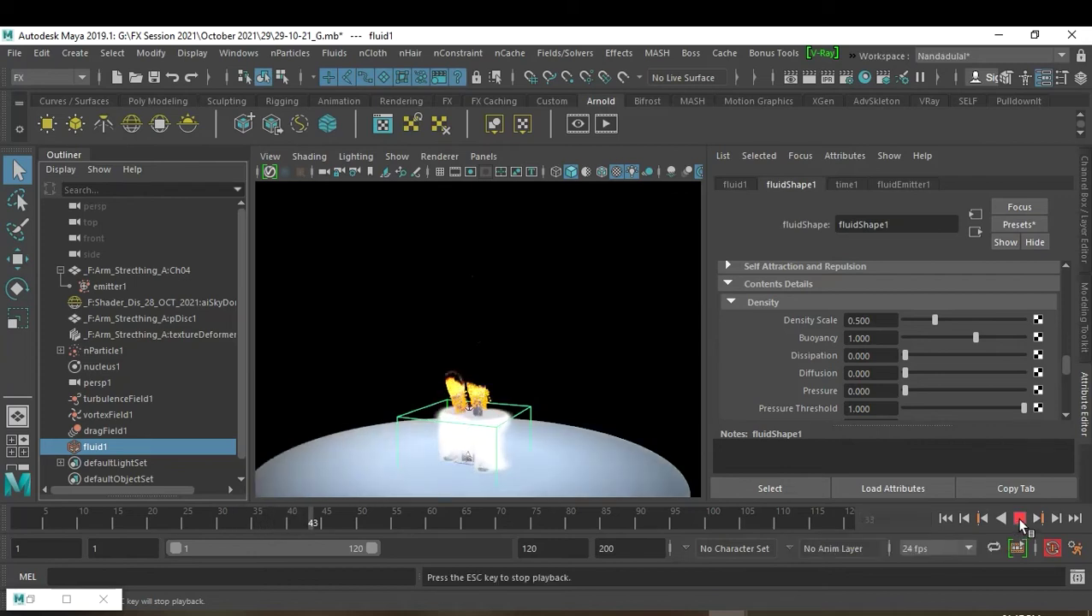
left_click(1020, 519)
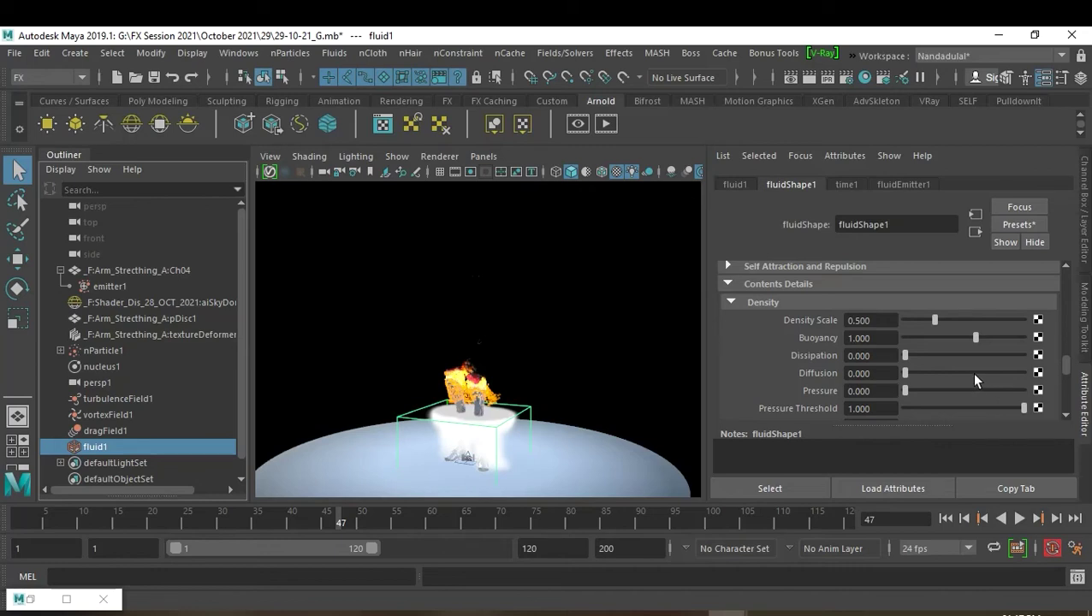
scroll(974, 378, "down", 2)
Turn on Auto Resize for the fluidShape1 container.
scroll(975, 378, "down", 2)
scroll(974, 378, "down", 2)
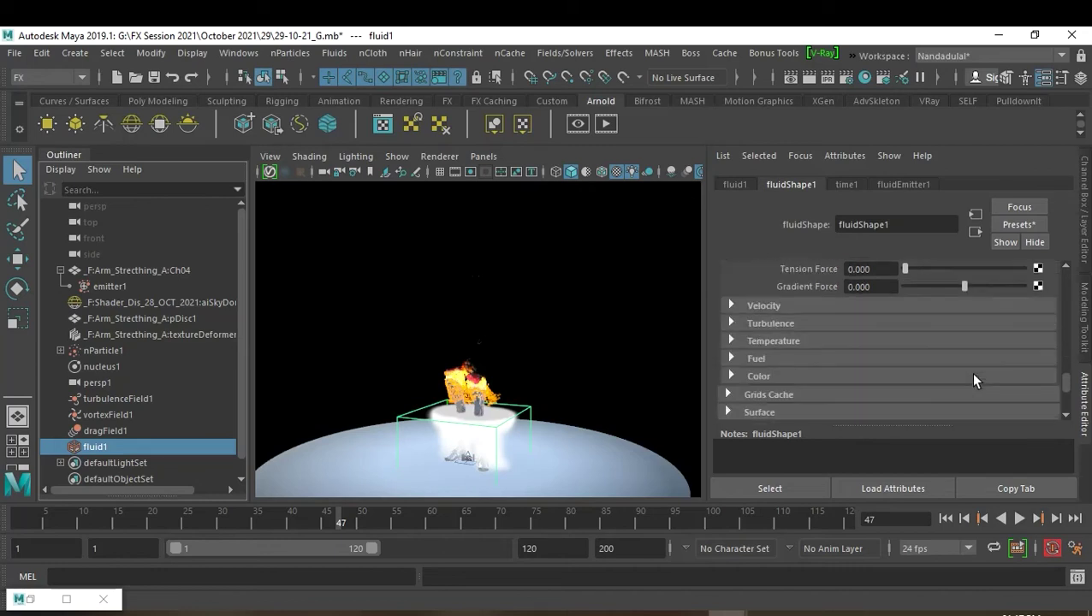
scroll(975, 378, "down", 1)
scroll(974, 378, "down", 2)
scroll(974, 378, "up", 2)
scroll(975, 380, "up", 3)
scroll(974, 381, "up", 1)
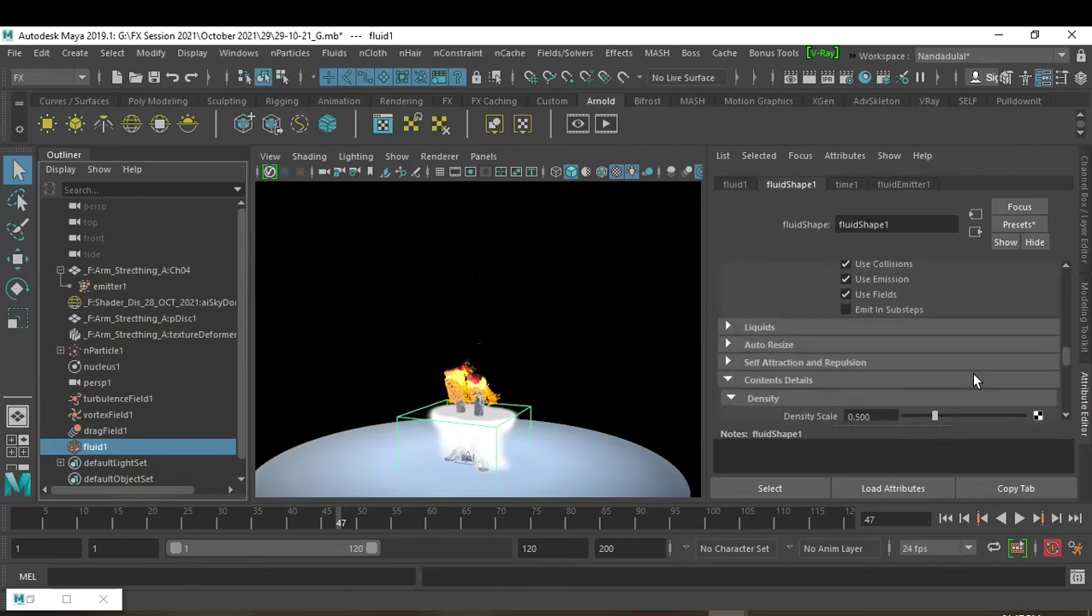
left_click(765, 345)
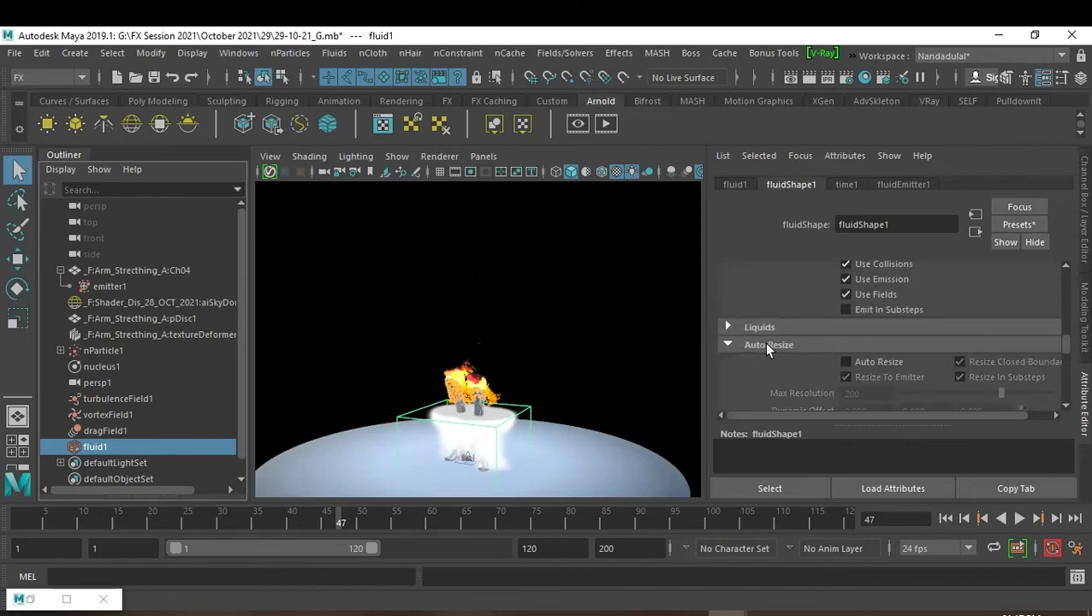
left_click(872, 363)
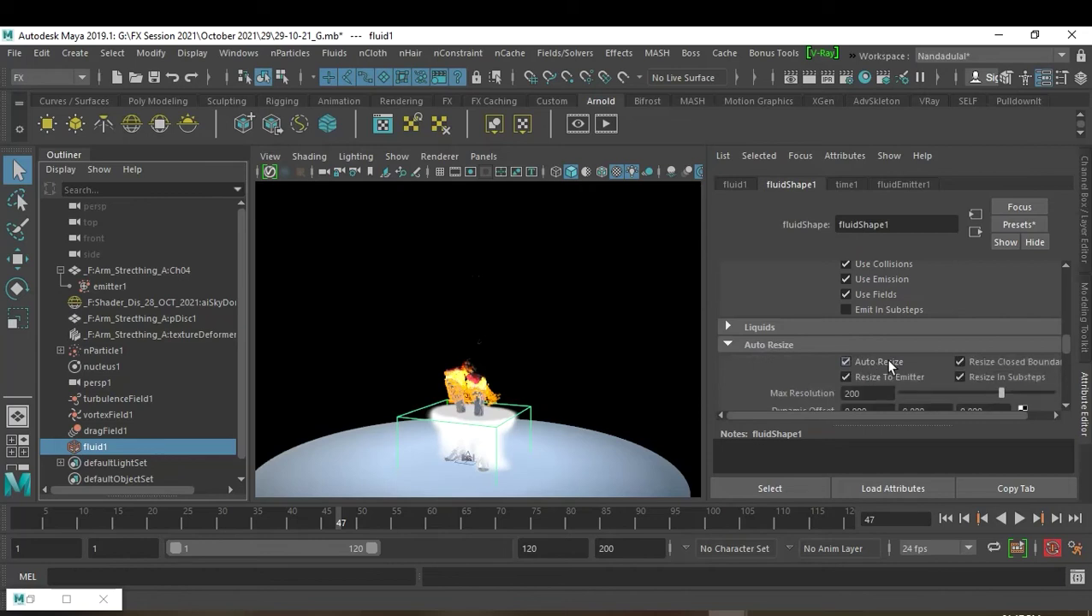
Set Auto Resize Max Resolution to 350 and Auto Resize Margin to 5.
scroll(909, 360, "down", 1)
double_click(869, 346)
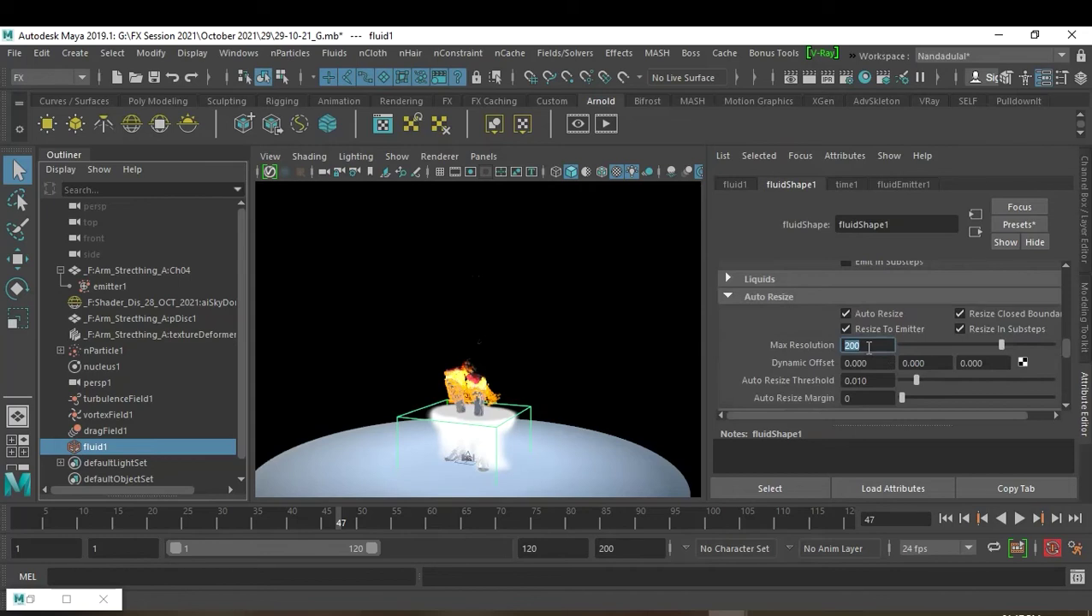
type("350")
key("Return")
scroll(813, 351, "down", 1)
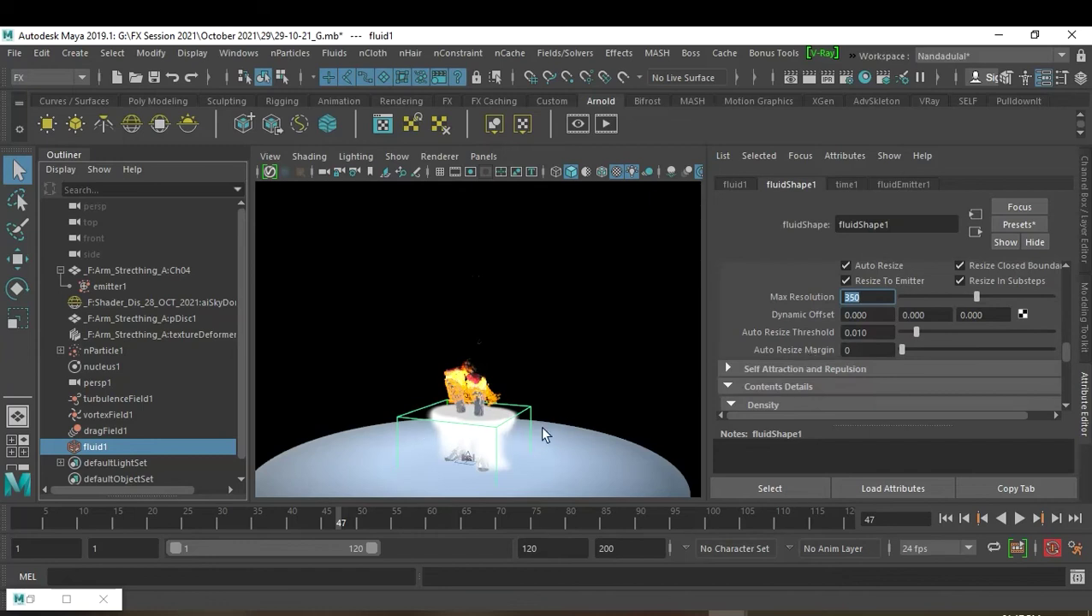
left_click(871, 351)
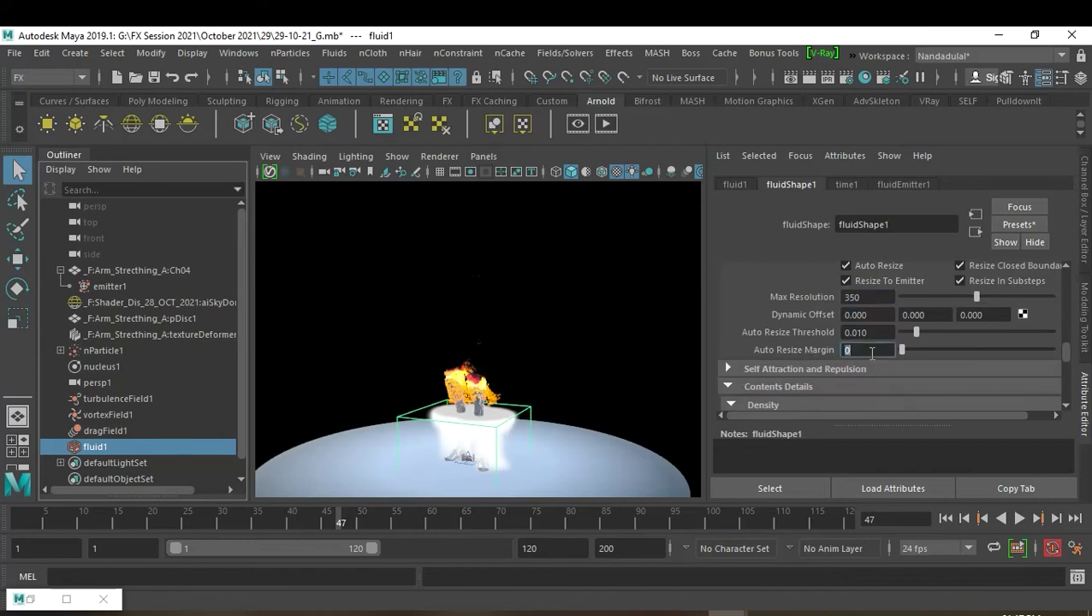
type("5")
key("Return")
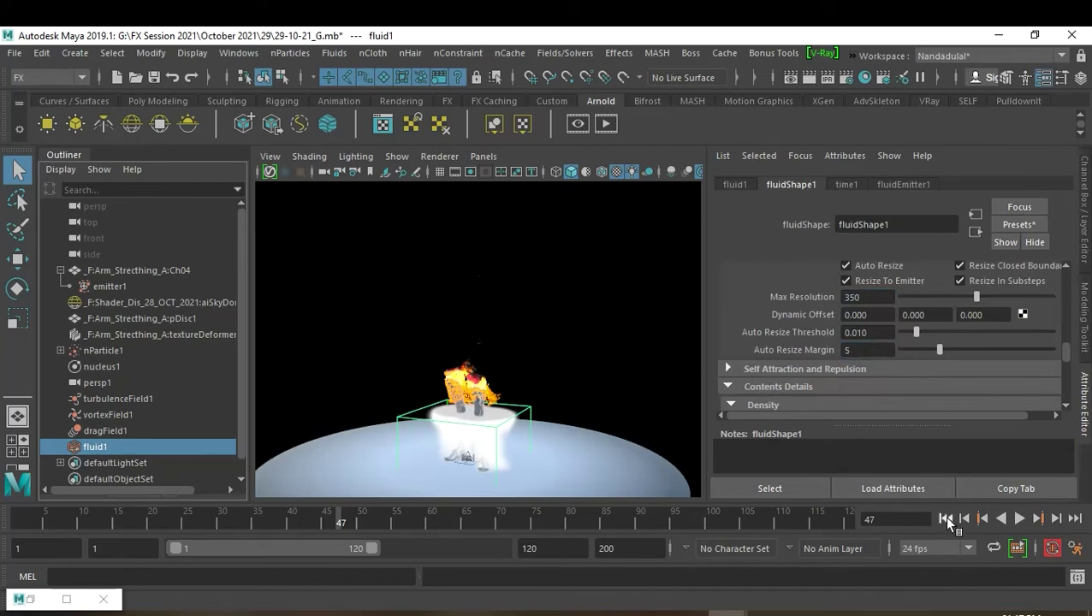
Rewind to frame 1 and replay the simulation, stopping at frame 78.
left_click(946, 519)
left_click(1019, 519)
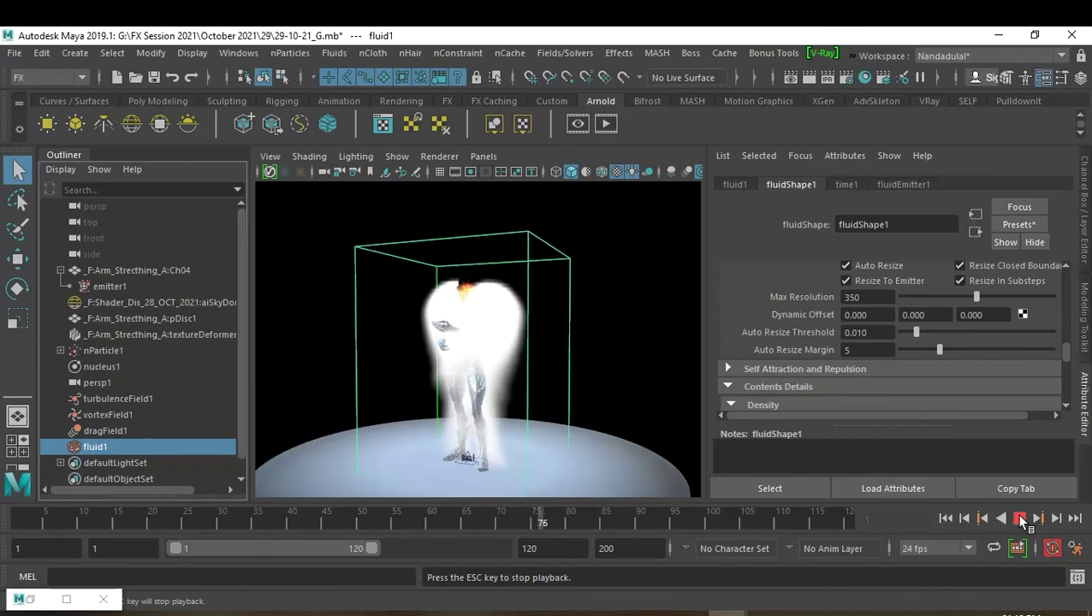
left_click(1021, 520)
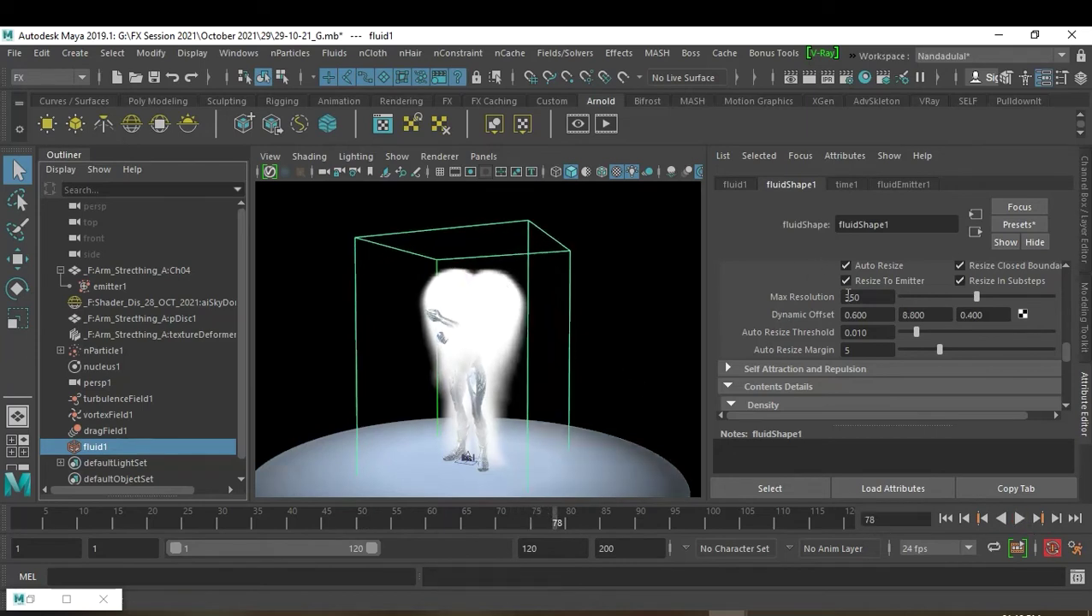
Set fluidShape1's Density Buoyancy to 0.
scroll(924, 361, "up", 2)
scroll(923, 362, "down", 2)
scroll(923, 362, "down", 3)
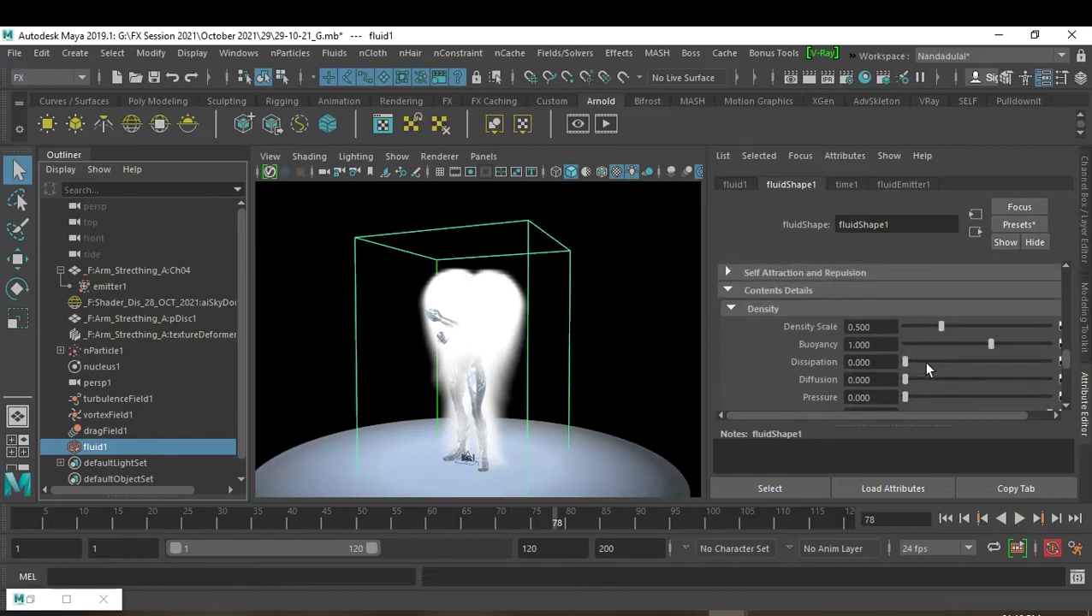
double_click(893, 344)
type("0")
key("Return")
Set fluidEmitter1's Fluid Dropoff to 0.5.
left_click(893, 186)
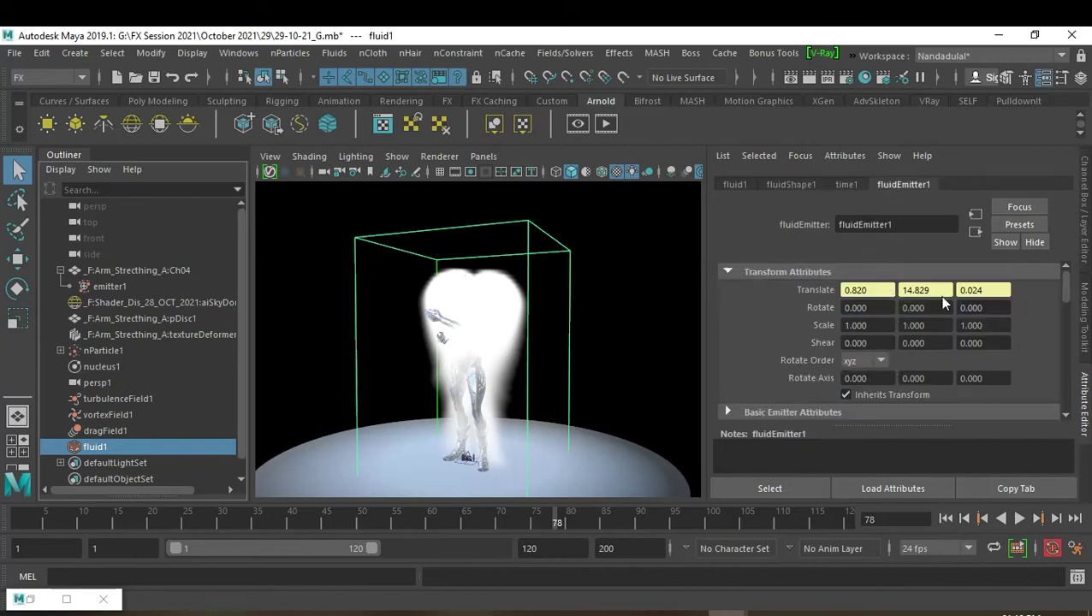
scroll(936, 371, "down", 3)
scroll(936, 371, "down", 1)
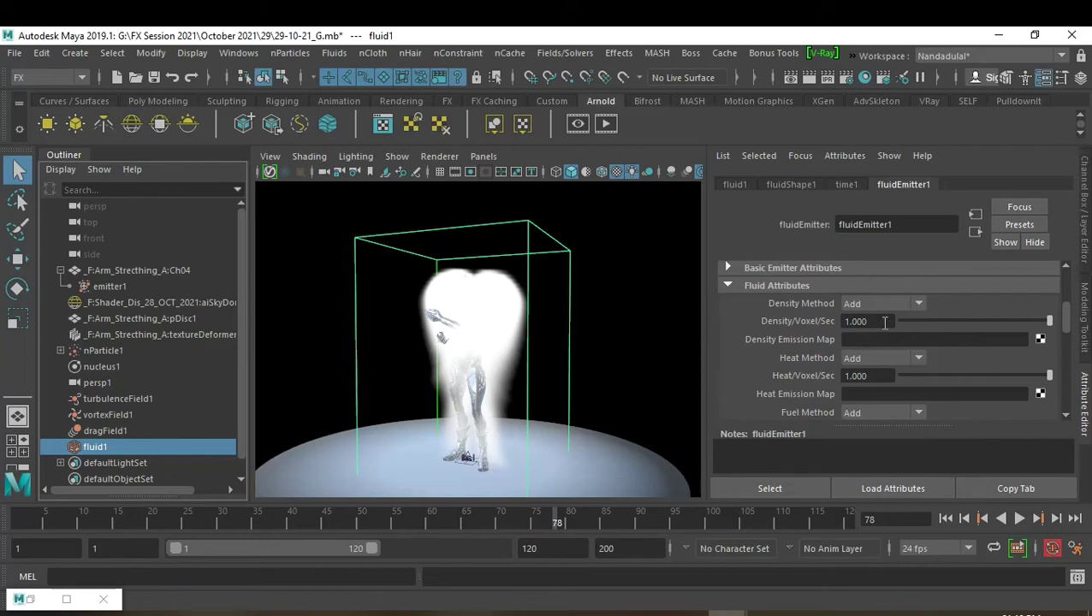
scroll(945, 342, "down", 1)
scroll(944, 342, "down", 1)
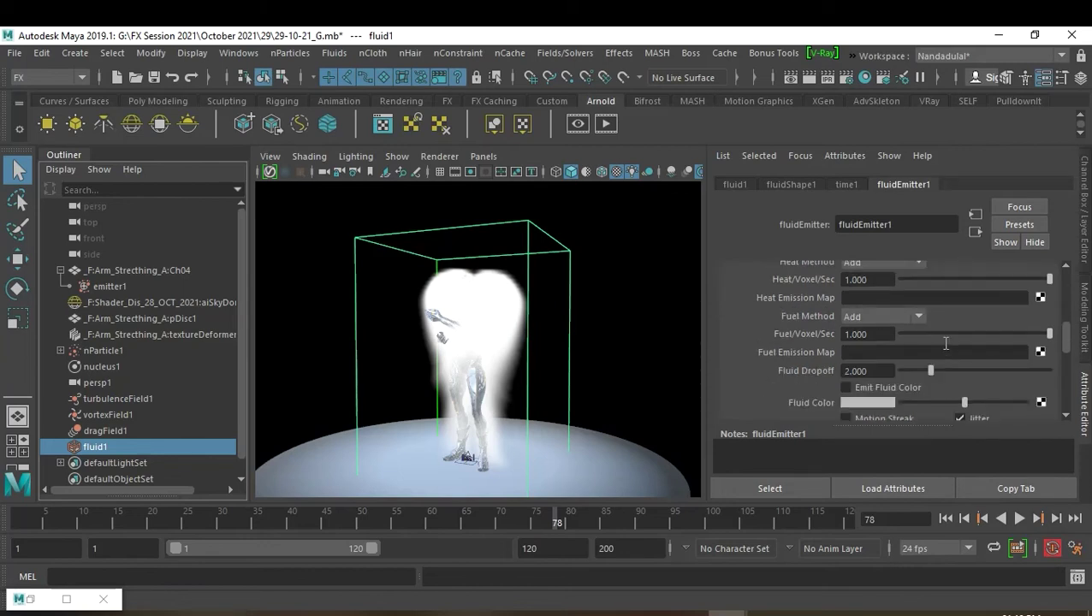
double_click(887, 371)
type("0.5")
key("Return")
left_click(886, 371)
Rewind to frame 1 and replay the simulation, stopping at frame 95.
left_click(946, 519)
left_click(1019, 519)
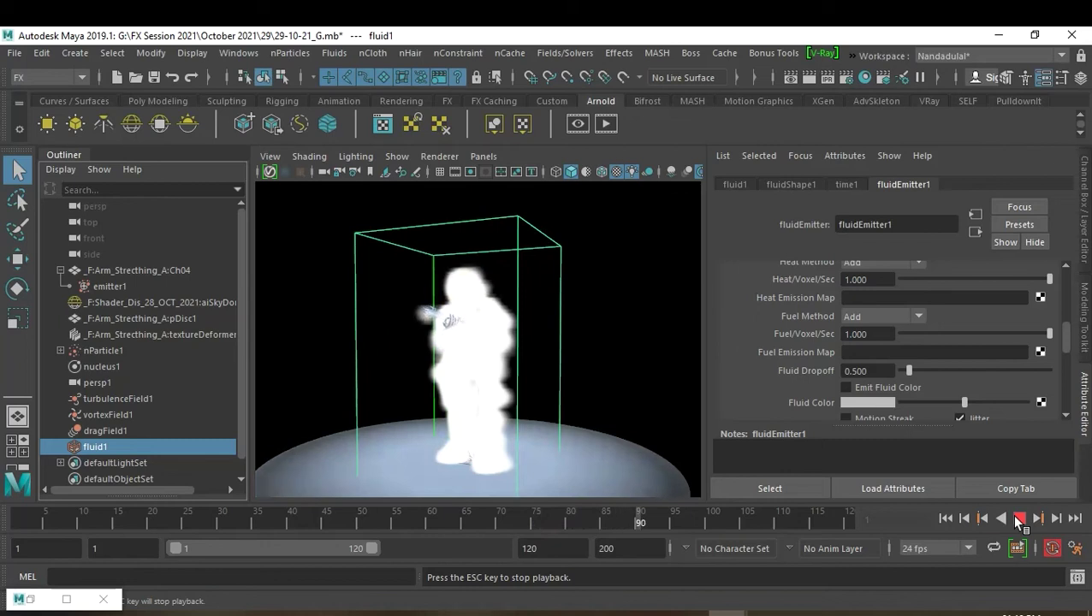
left_click(1019, 519)
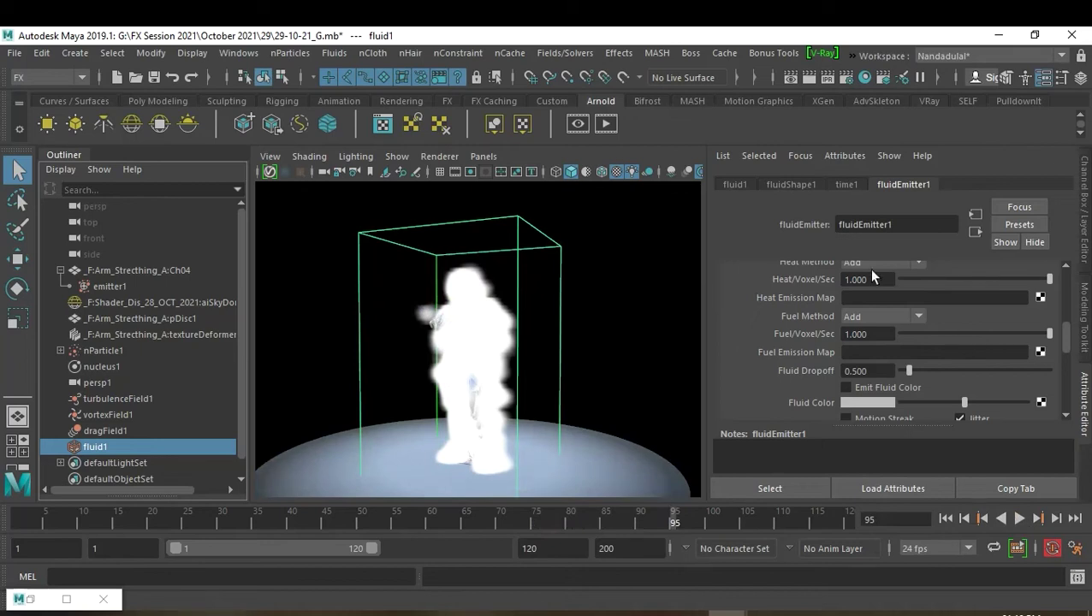
Set fluidShape1's Velocity Swirl to 5 and Noise to 3.
left_click(793, 186)
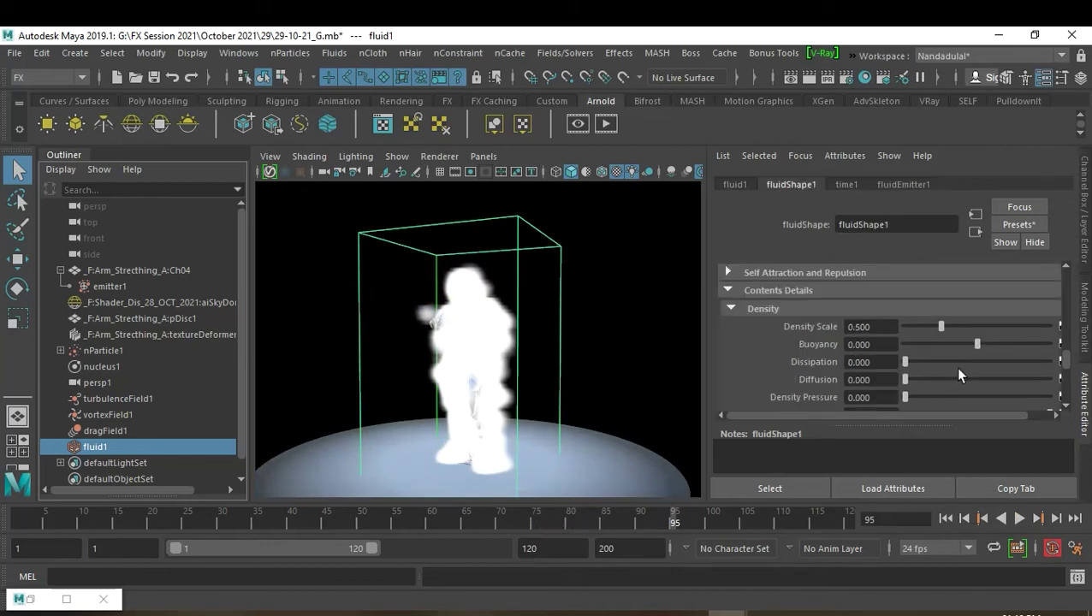
scroll(954, 363, "down", 5)
scroll(953, 364, "down", 3)
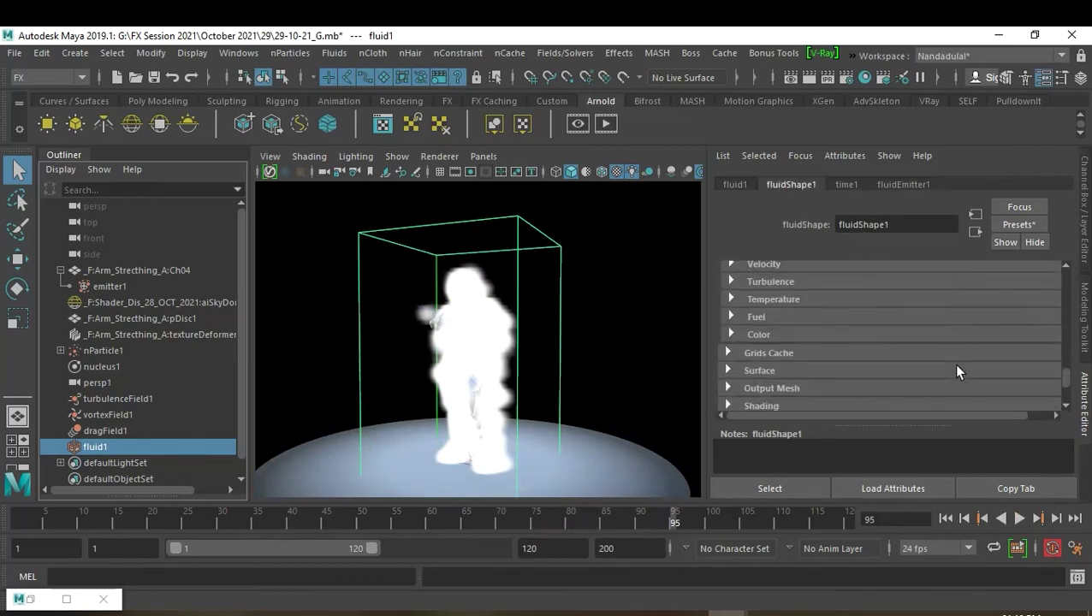
scroll(957, 372, "up", 1)
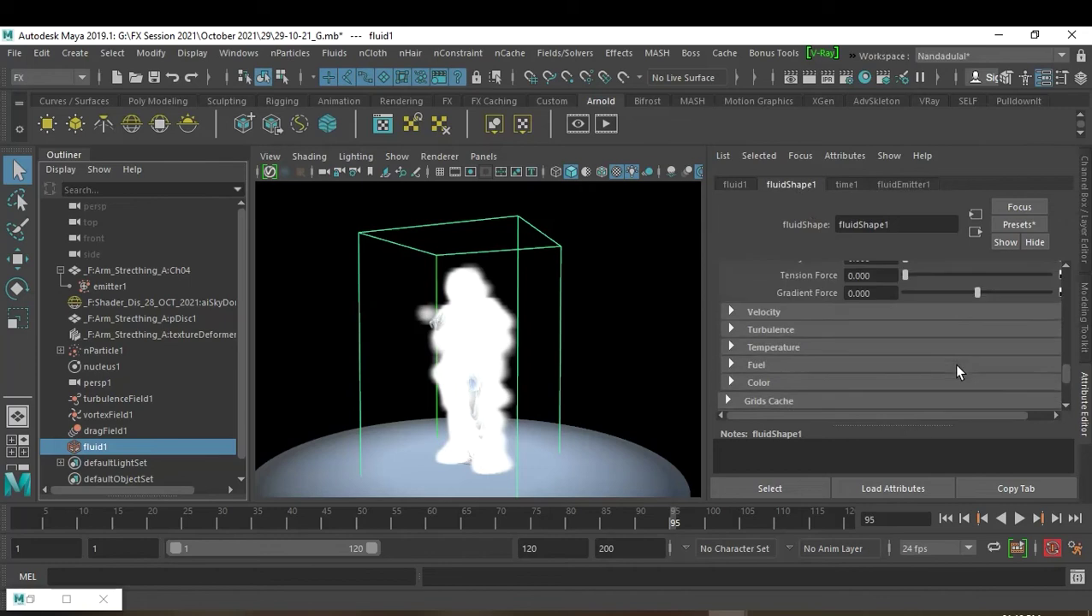
left_click(777, 314)
double_click(880, 348)
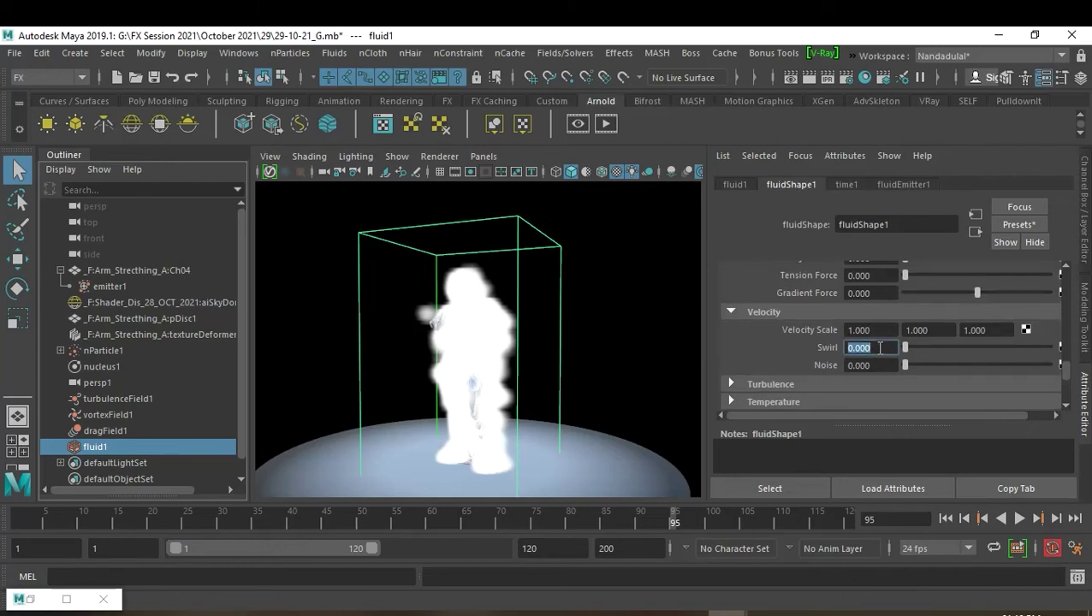
type("5")
key("Return")
double_click(881, 363)
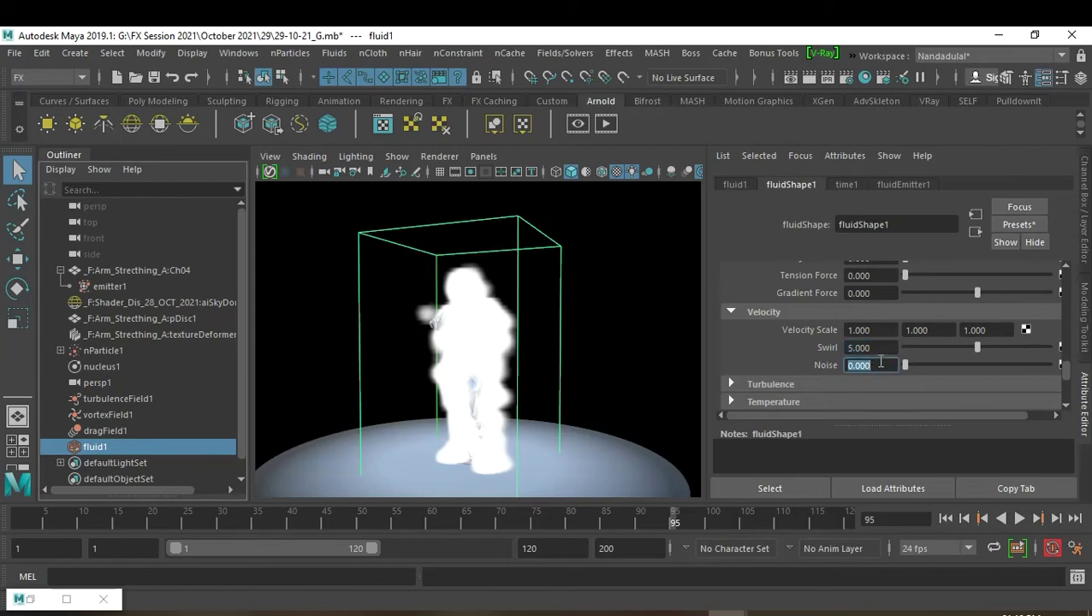
type("3")
key("Return")
Set Turbulence Strength to 5, then replay the simulation from frame 1.
left_click(785, 384)
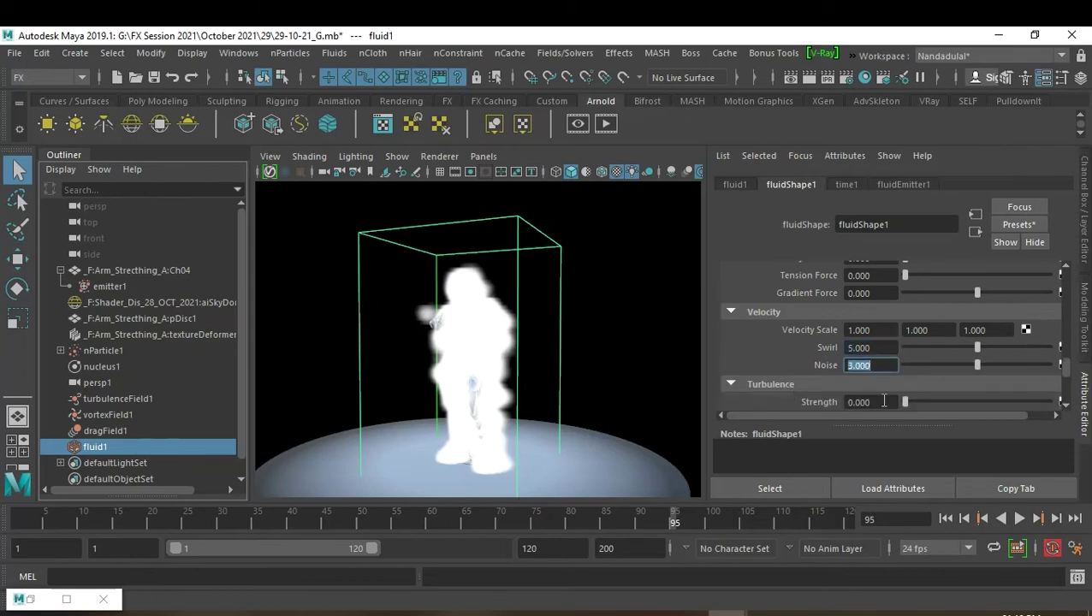
scroll(910, 377, "down", 1)
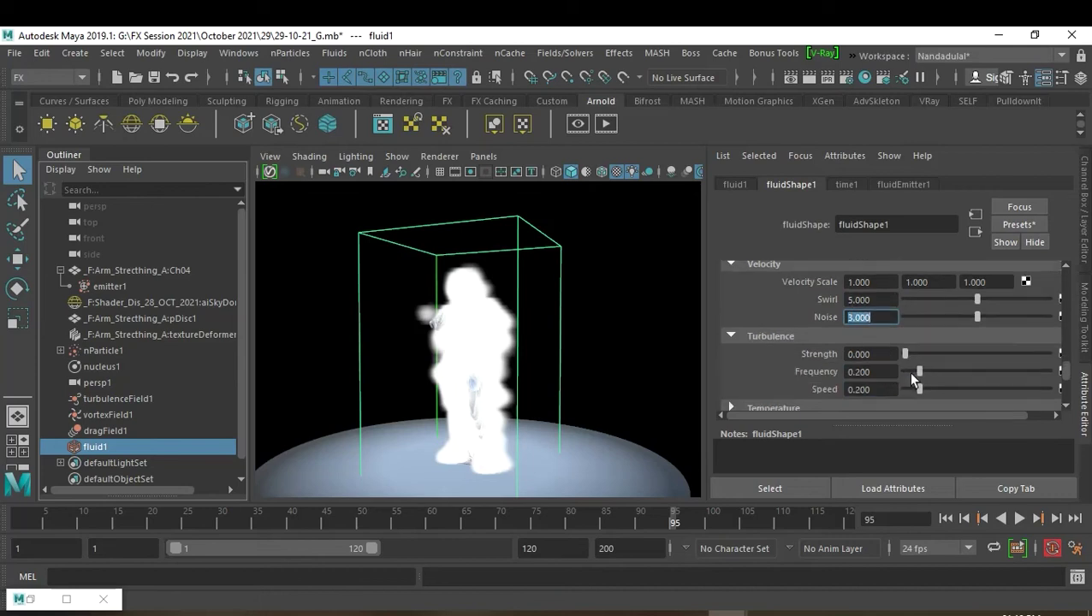
left_click(892, 353)
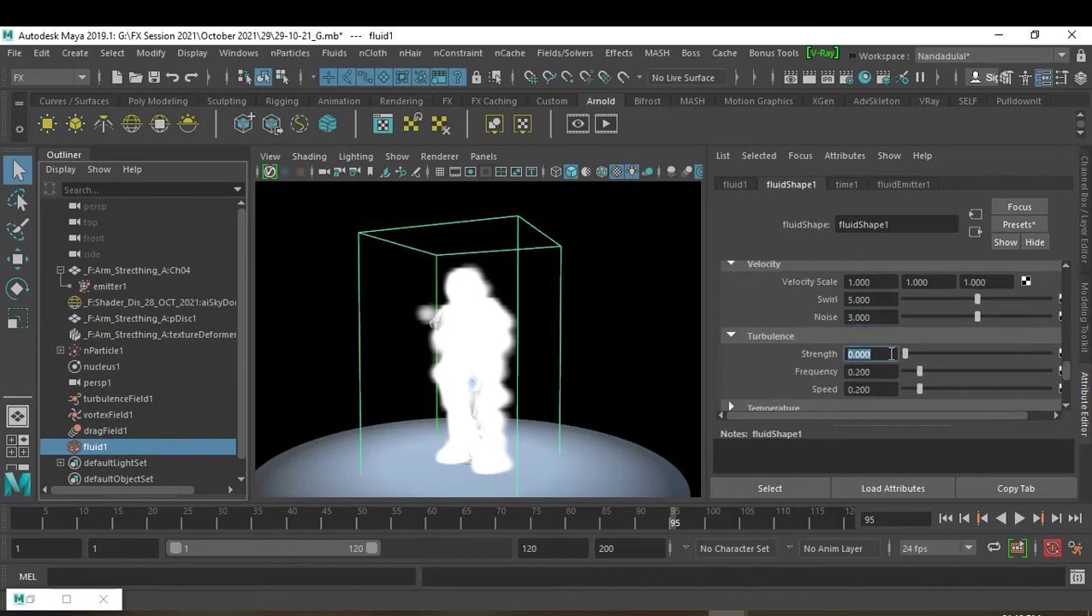
type("5")
key("Return")
left_click(892, 354)
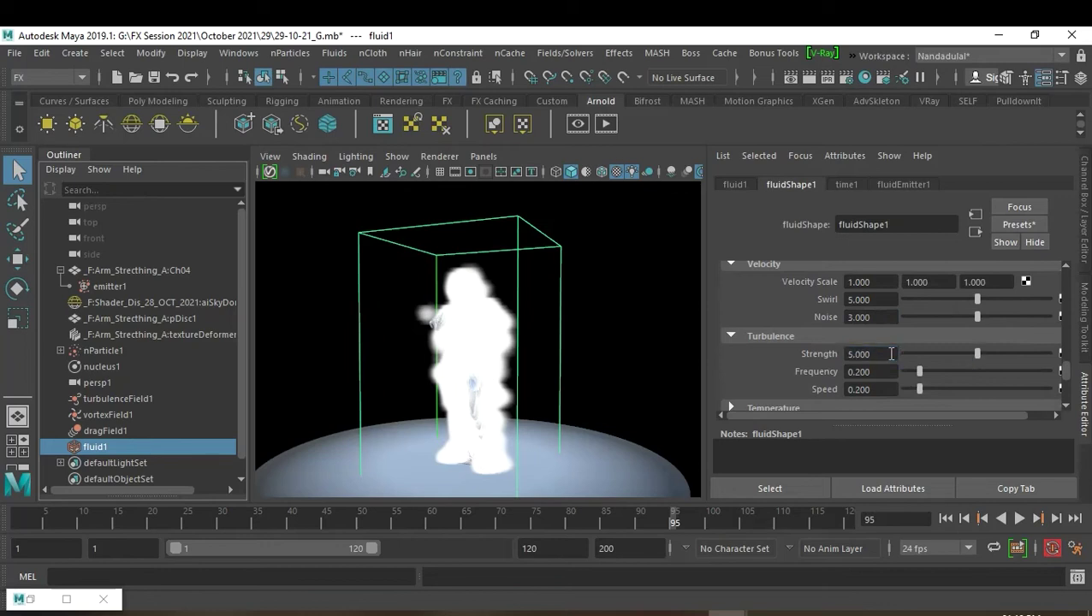
left_click(952, 519)
left_click(1019, 519)
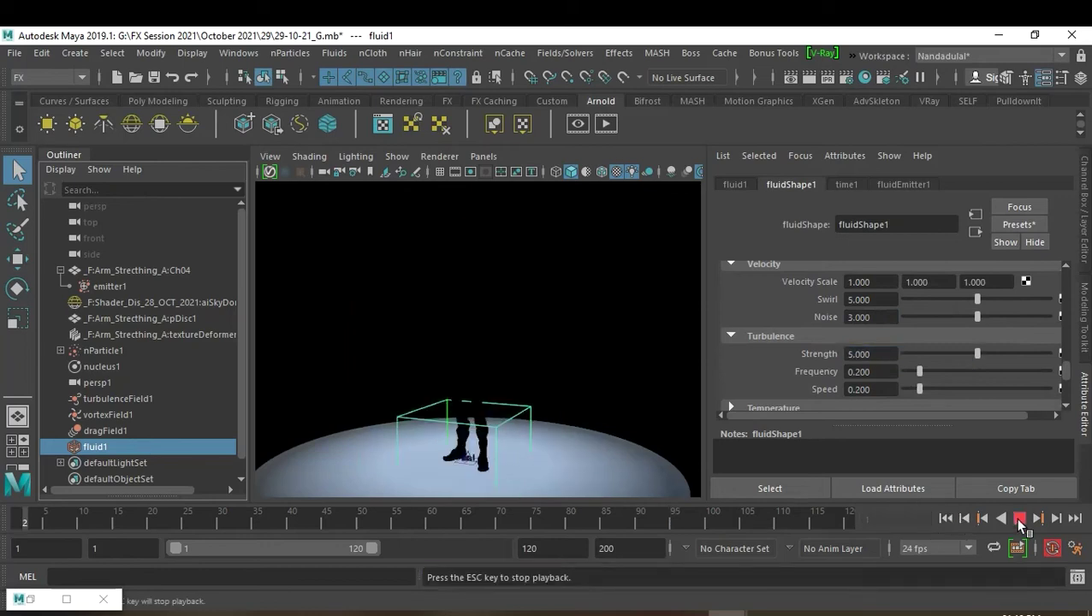
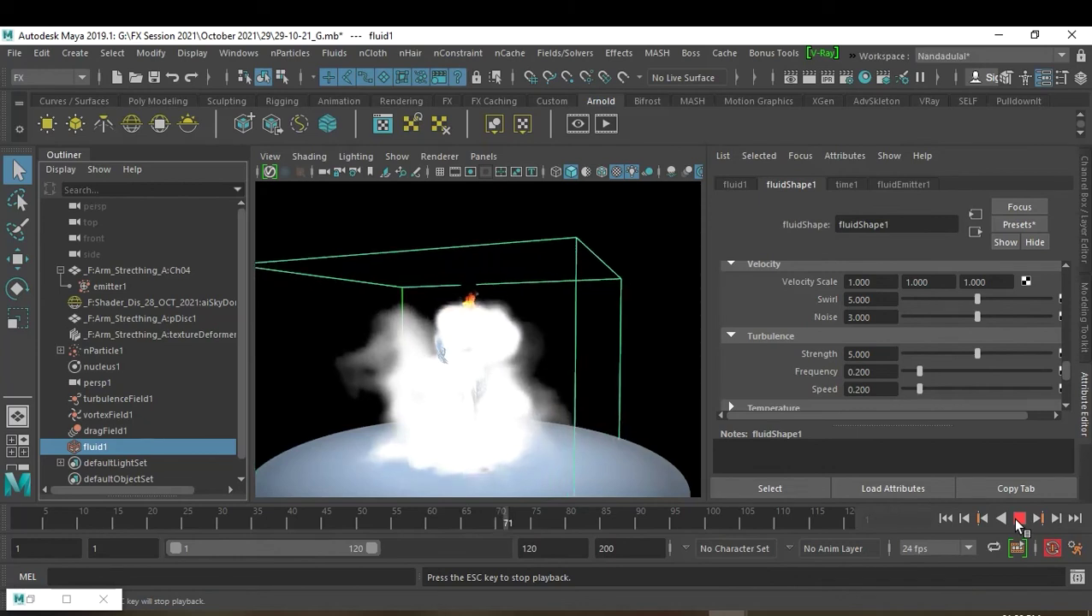
Stop playback, enable Self Shadow in the fluid's Lighting section, then rewind to the start.
left_click(1018, 519)
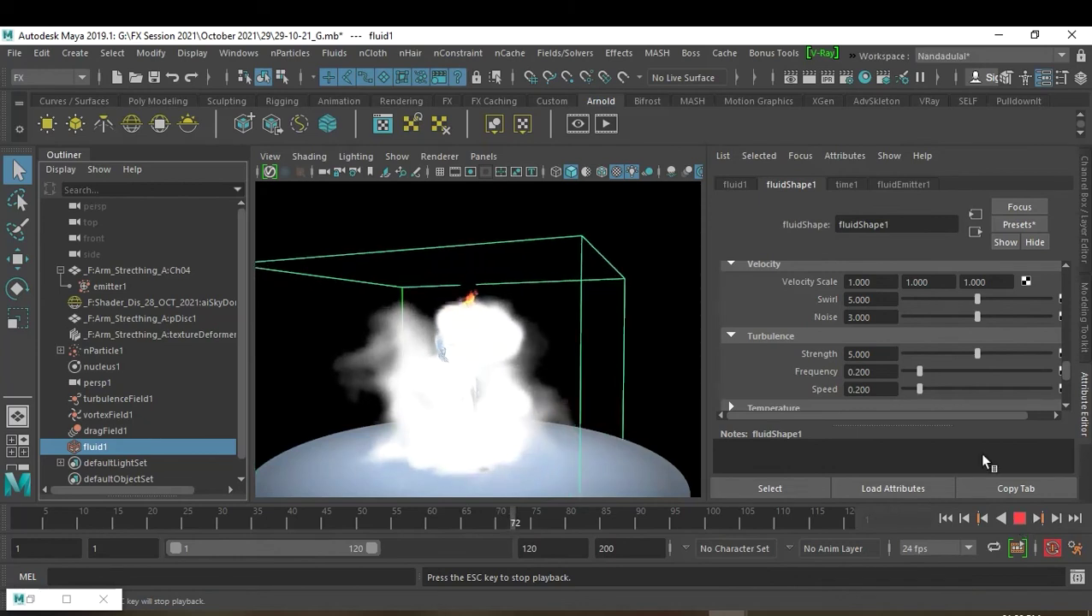
scroll(985, 369, "down", 2)
scroll(984, 363, "down", 2)
scroll(980, 361, "down", 2)
scroll(981, 367, "up", 1)
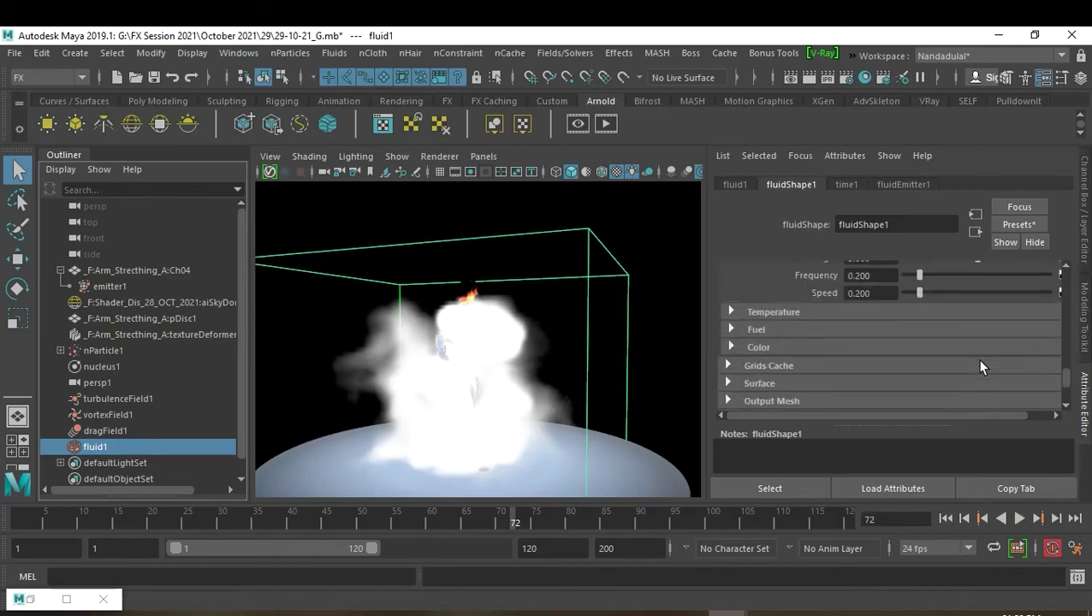
scroll(954, 352, "down", 1)
scroll(954, 353, "down", 1)
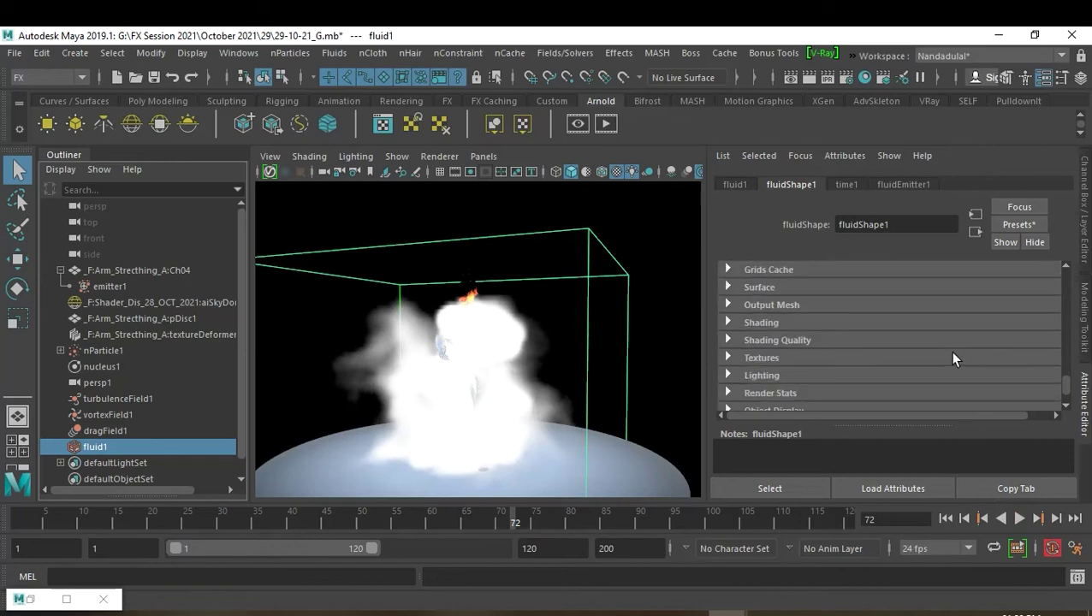
left_click(774, 375)
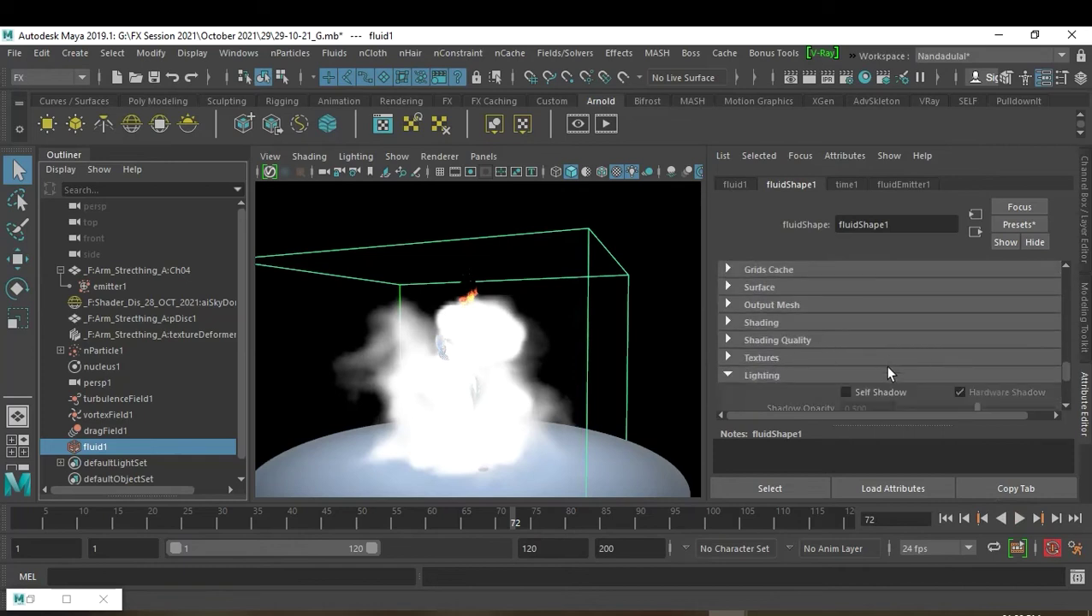
left_click(871, 390)
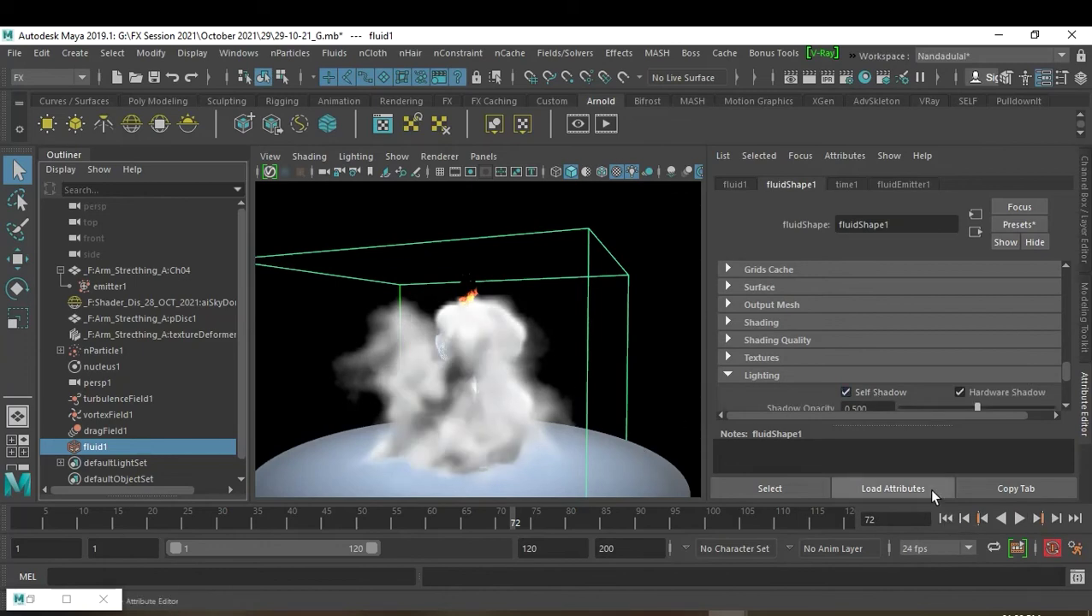
scroll(926, 368, "down", 2)
scroll(922, 360, "down", 2)
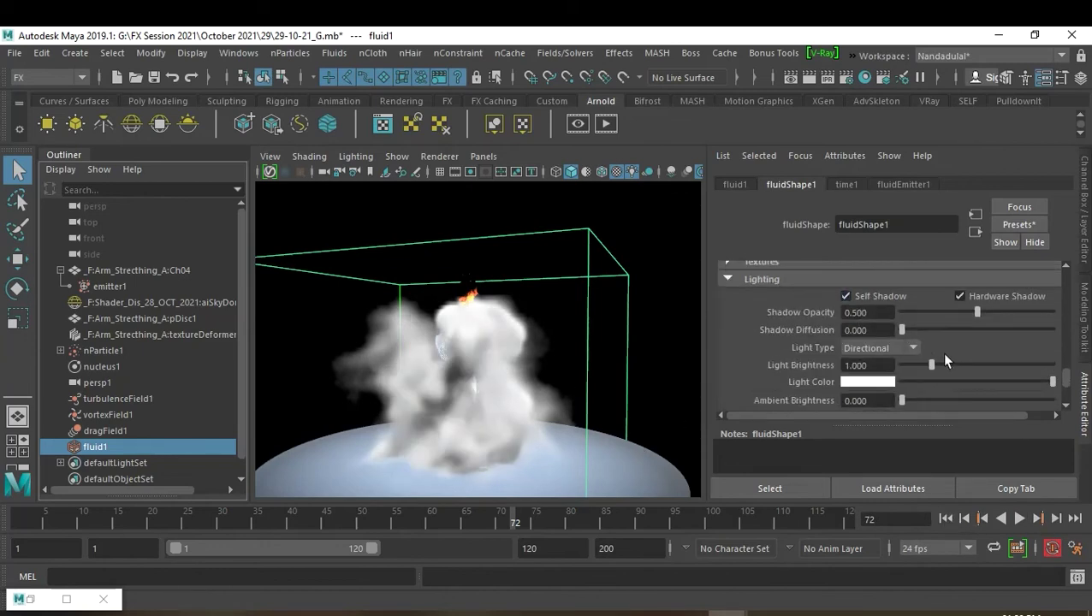
left_click(947, 519)
Play the self-shadowed smoke simulation from the start and stop it at frame 63.
left_click(1020, 519)
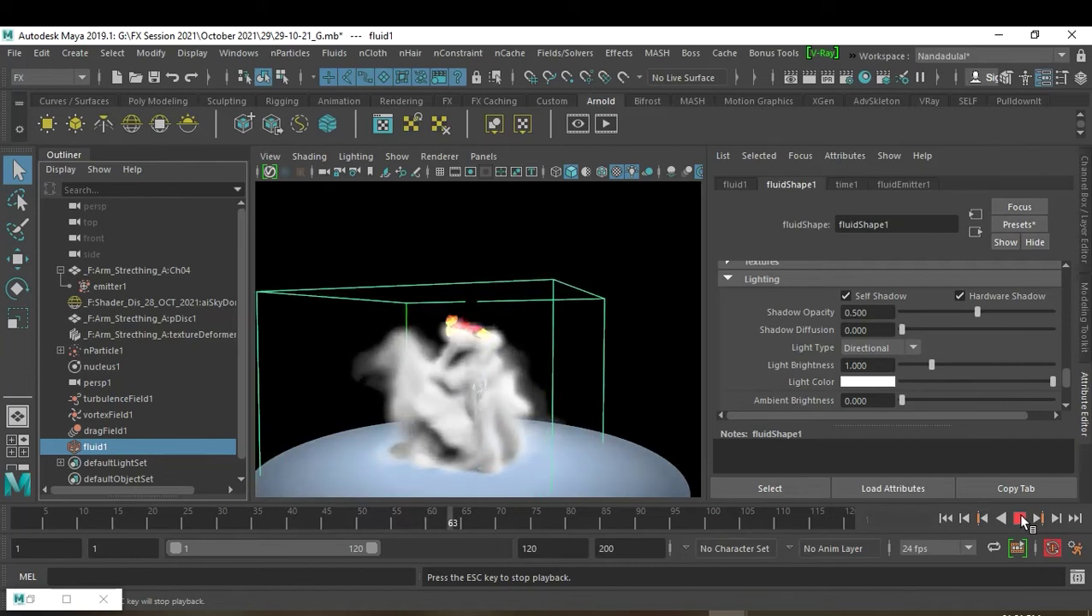
left_click(1021, 518)
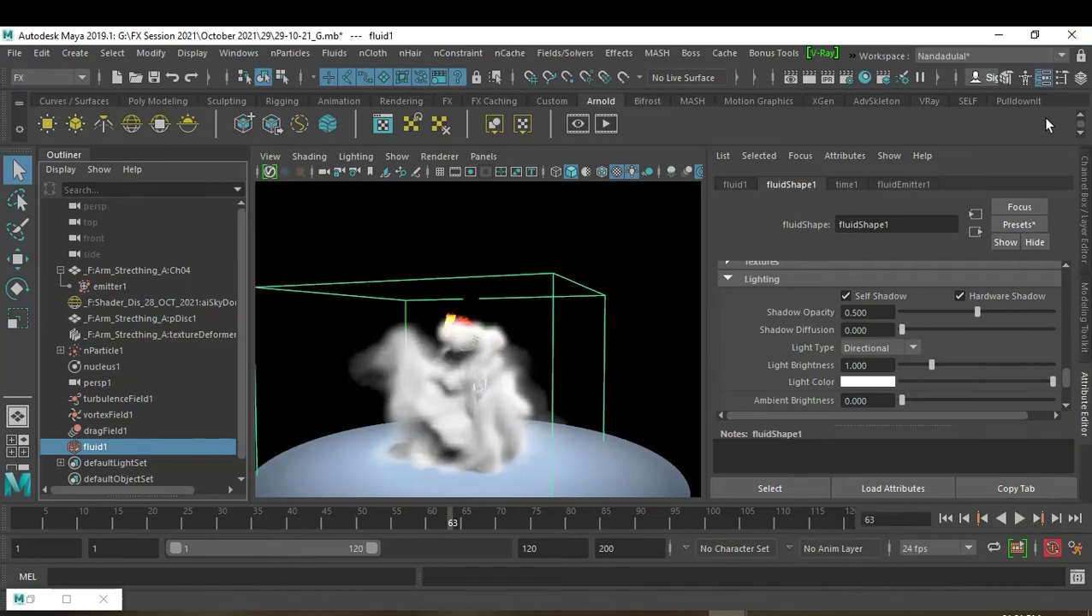
scroll(957, 349, "up", 2)
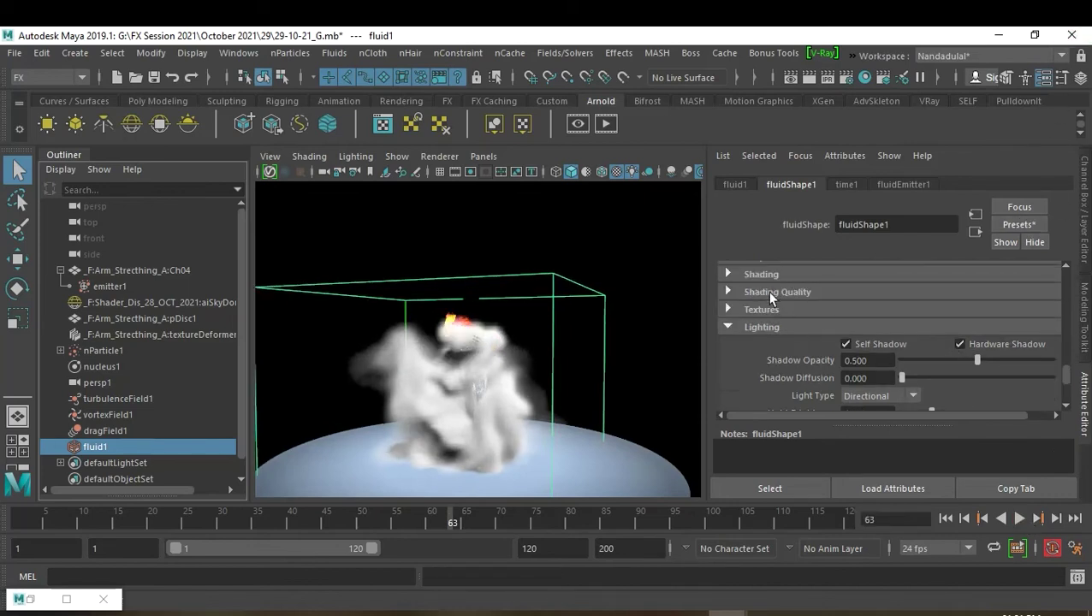
Set the fluid colour ramp points to orange, red and dark red.
left_click(763, 275)
scroll(892, 323, "down", 2)
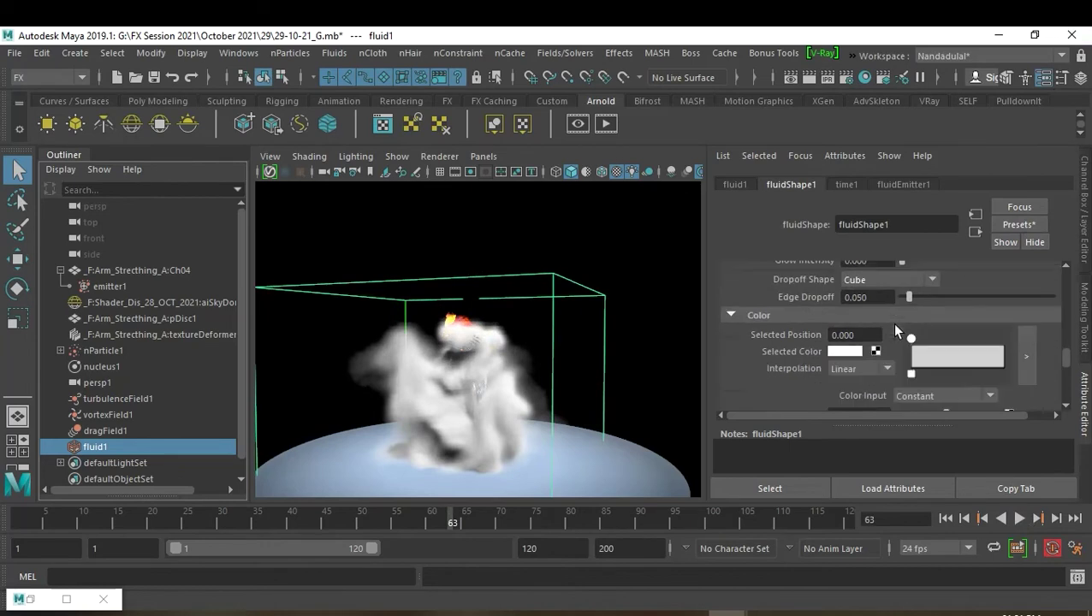
left_click(946, 356)
left_click_drag(976, 355, 999, 358)
left_click(842, 350)
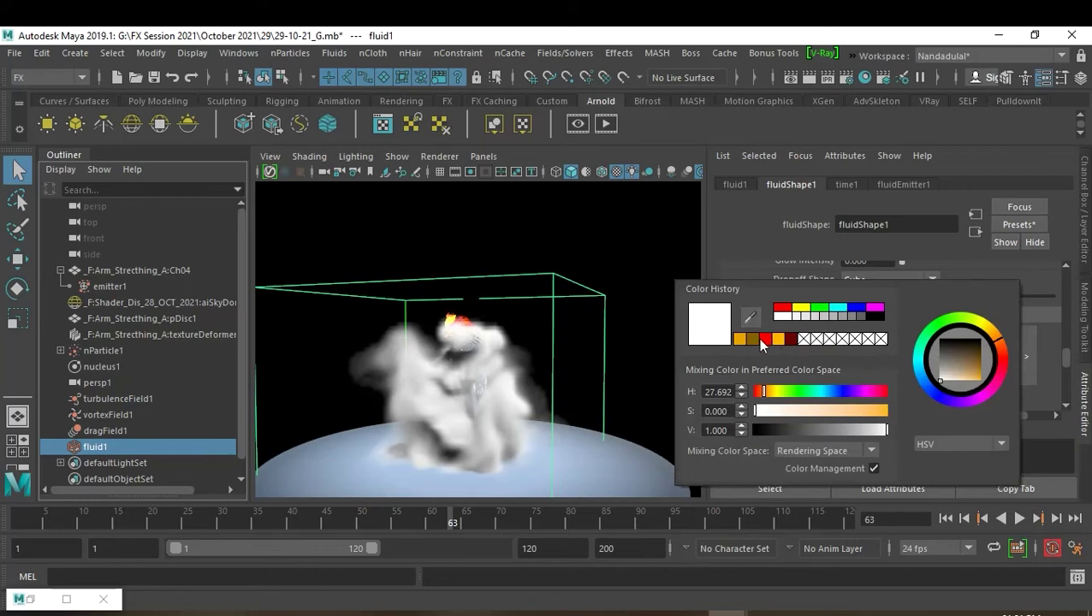
left_click(738, 340)
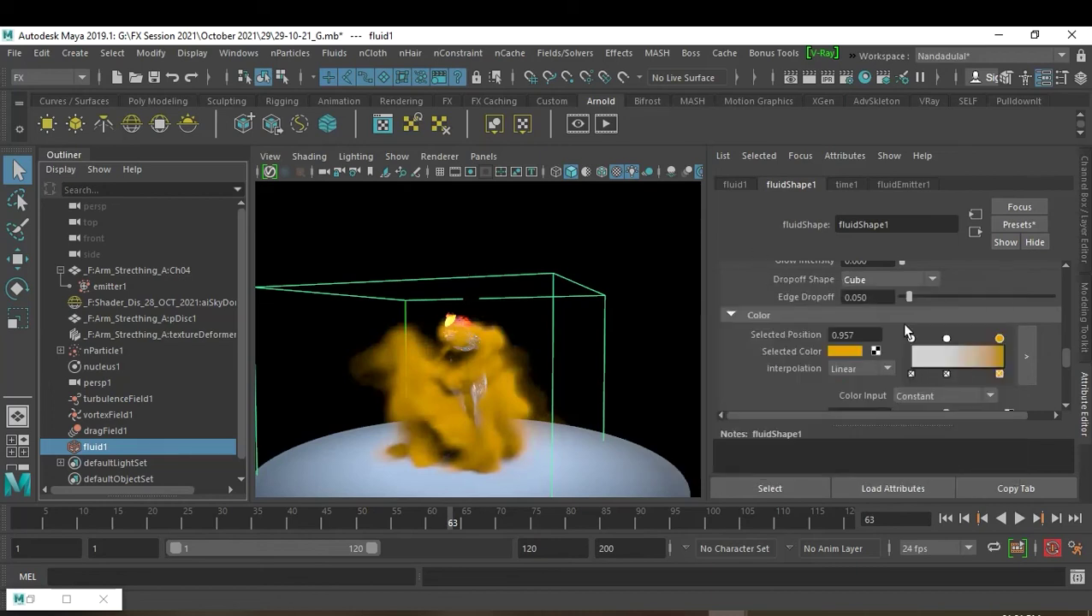
left_click(947, 339)
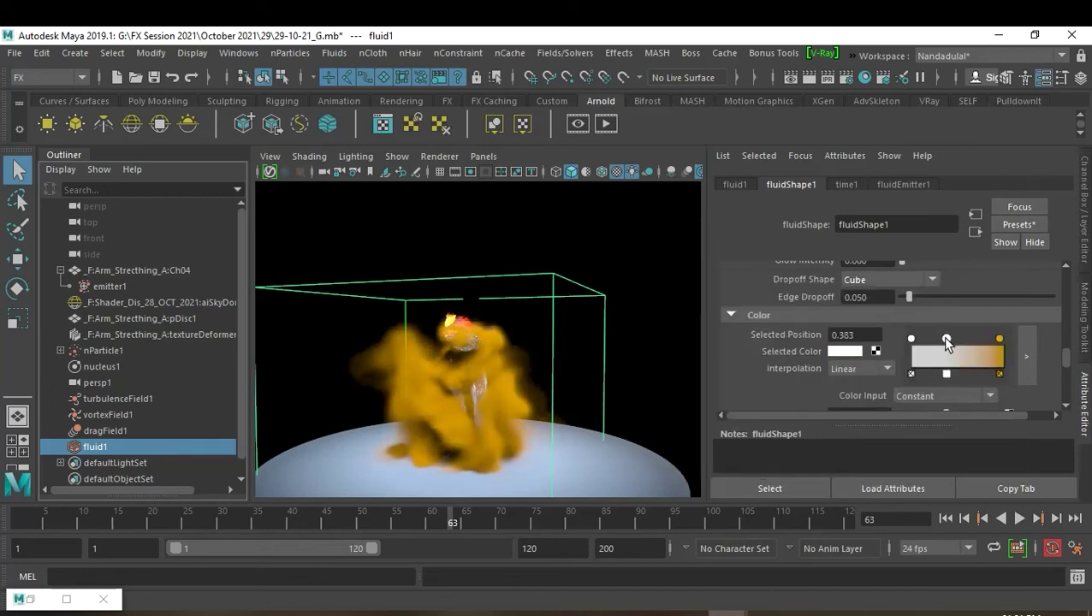
left_click(845, 353)
left_click(767, 341)
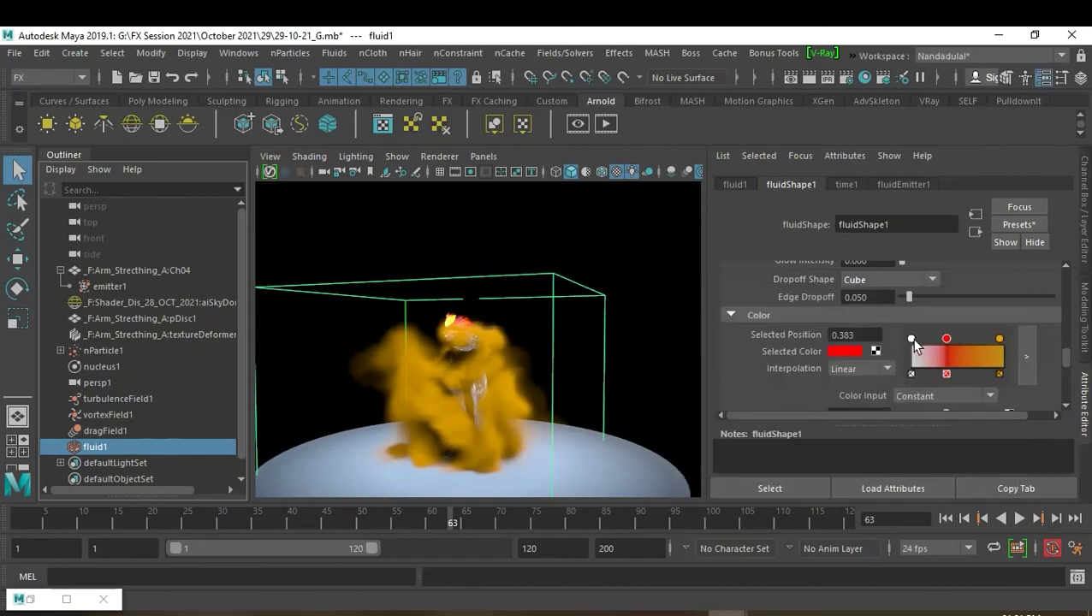
left_click(911, 339)
left_click(846, 352)
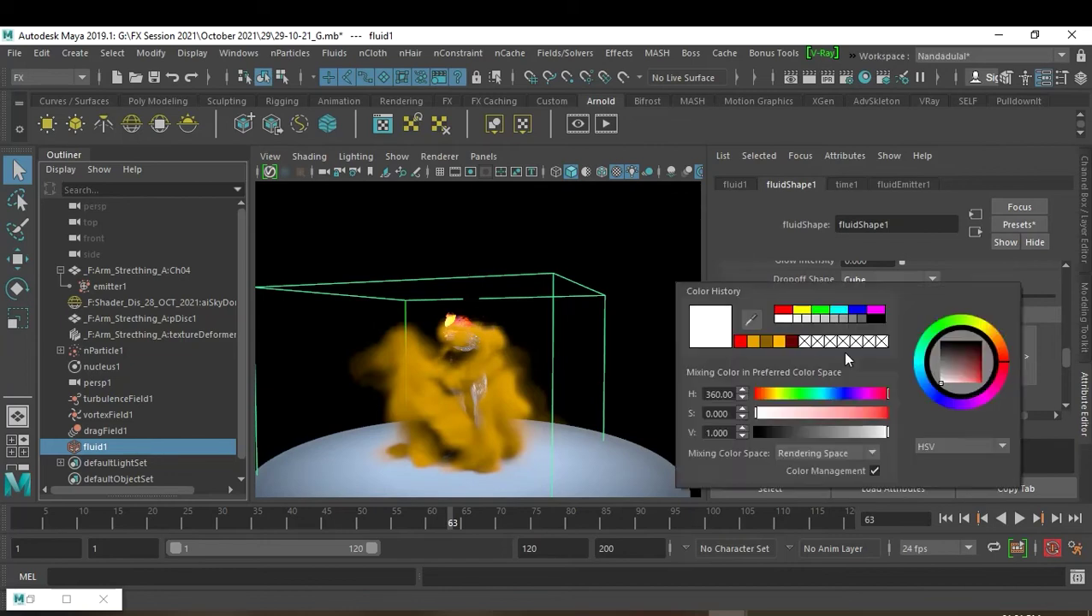
left_click(790, 342)
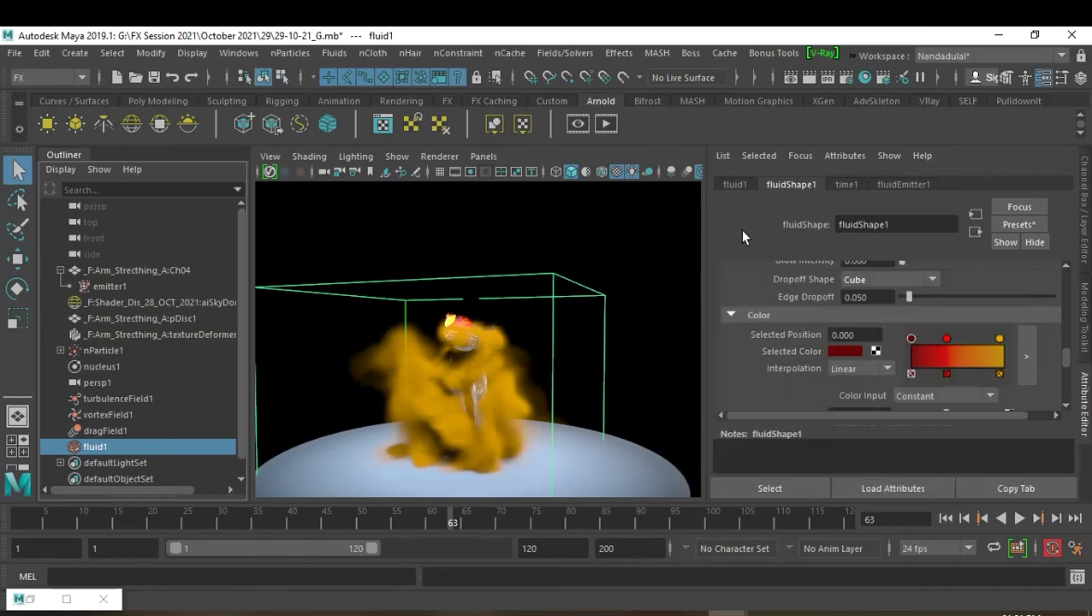
Drive colour by Density with input bias 0.126, and move the yellow point to 0.713.
scroll(983, 386, "down", 2)
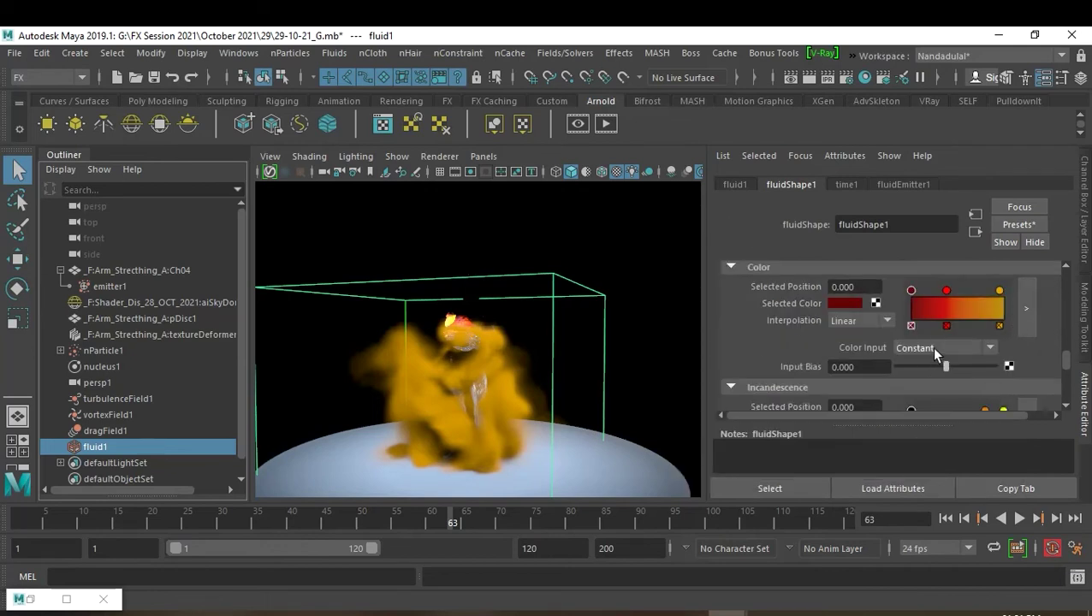
left_click(948, 350)
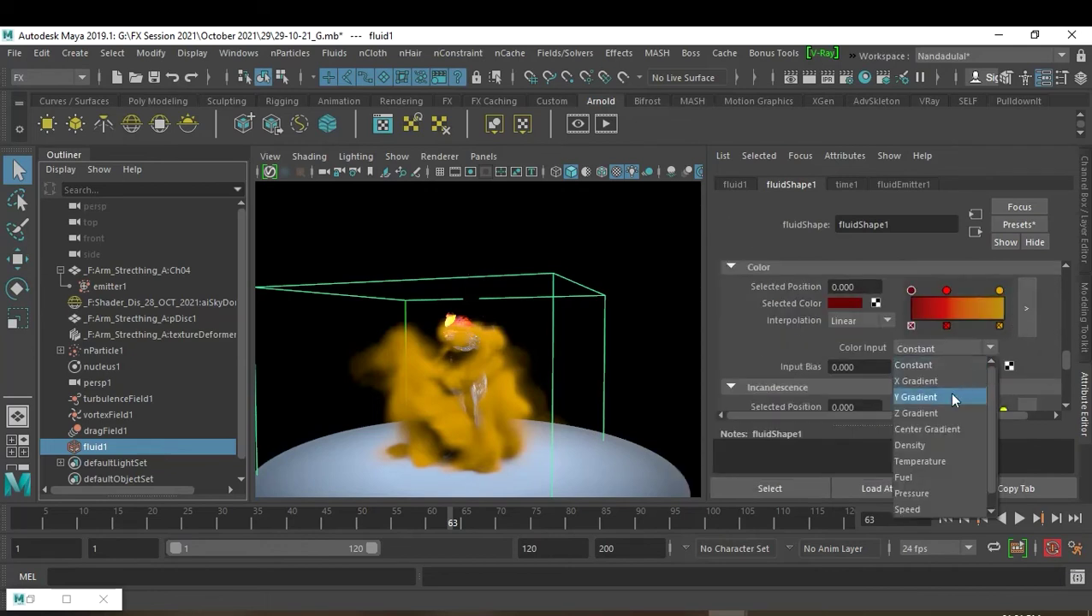
left_click(948, 445)
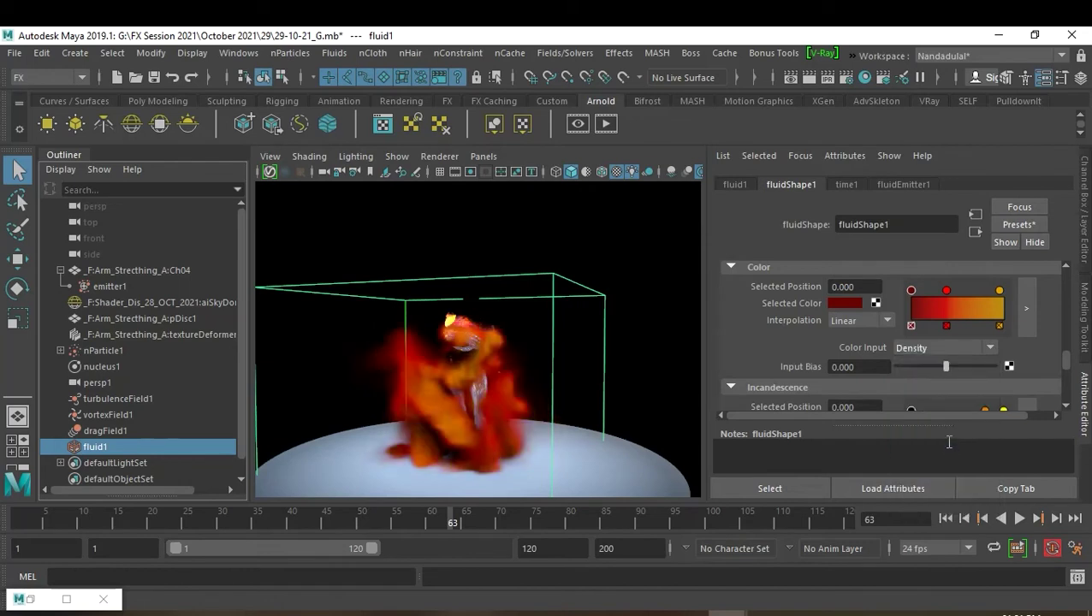
mouse_move(947, 366)
left_mouse_down()
mouse_move(968, 375)
mouse_move(953, 373)
left_mouse_up()
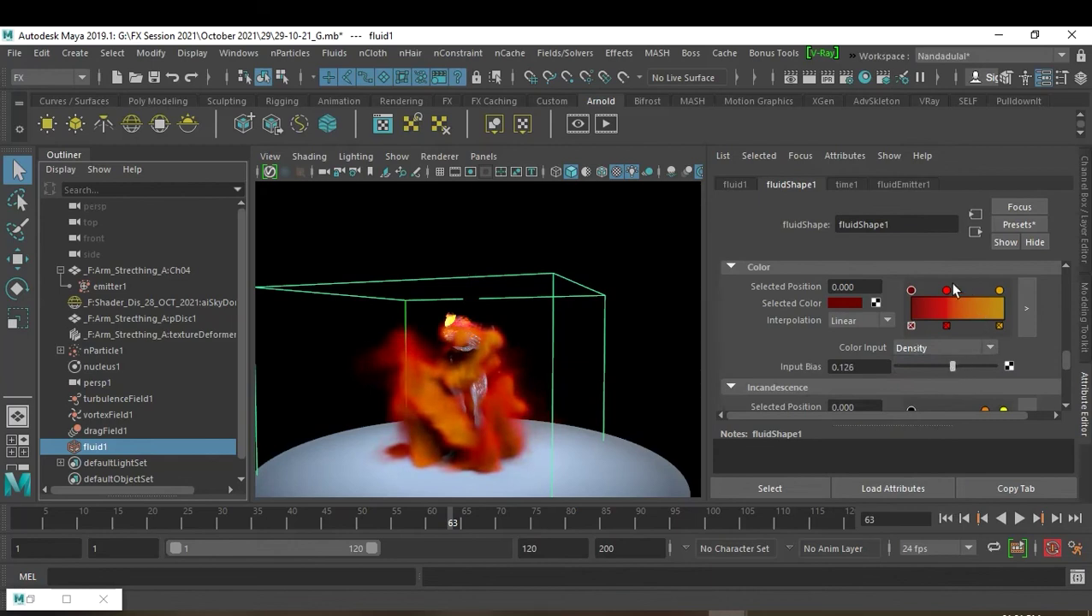
left_click_drag(998, 290, 977, 290)
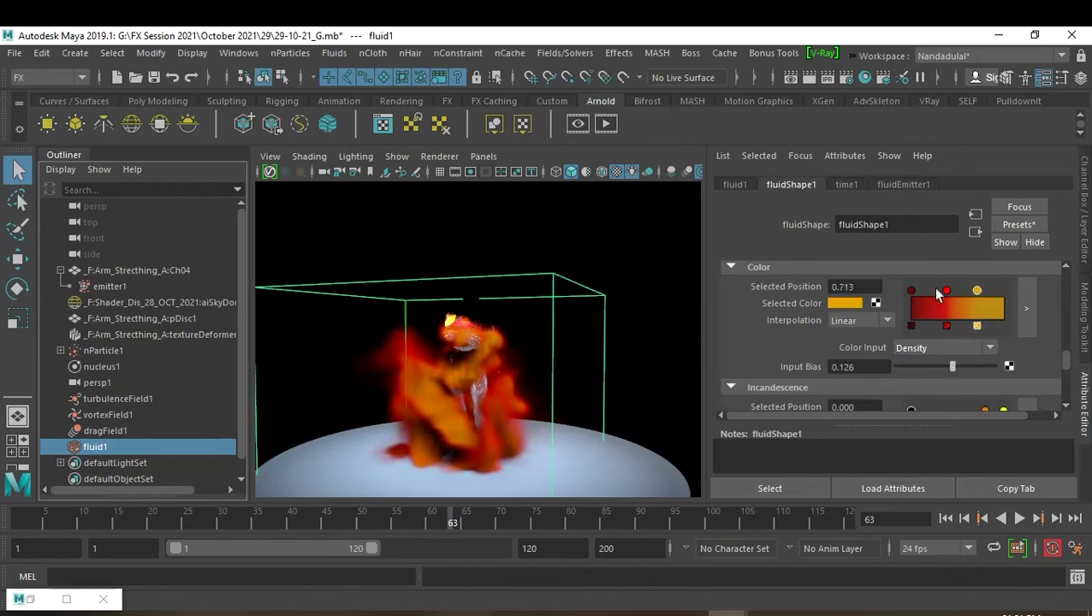
Drive incandescence by Density and drag its dark ramp point toward the middle.
scroll(955, 322, "down", 1)
scroll(949, 392, "down", 1)
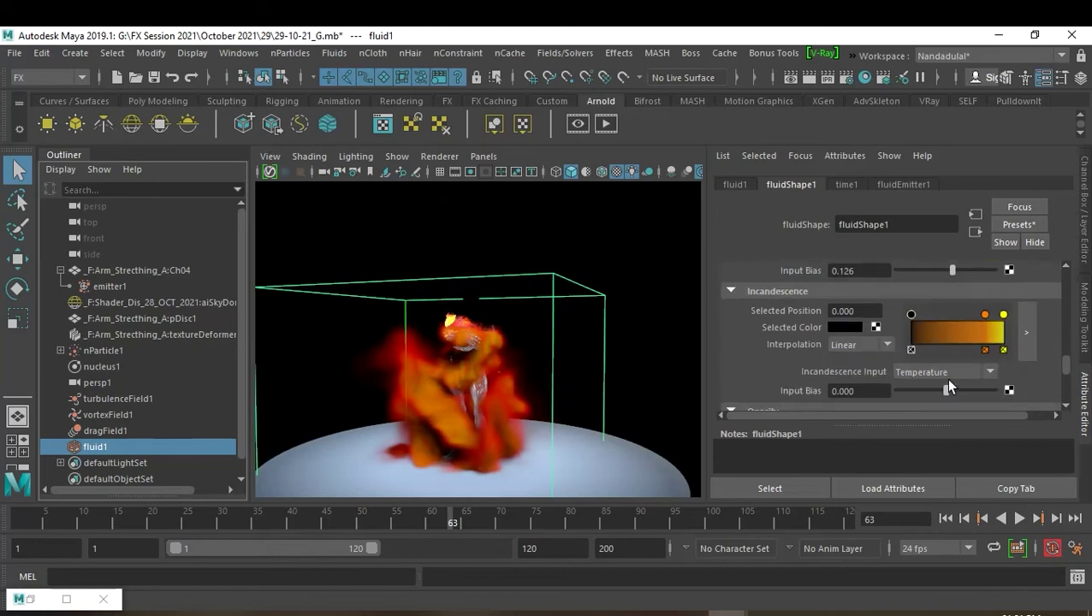
left_click(964, 369)
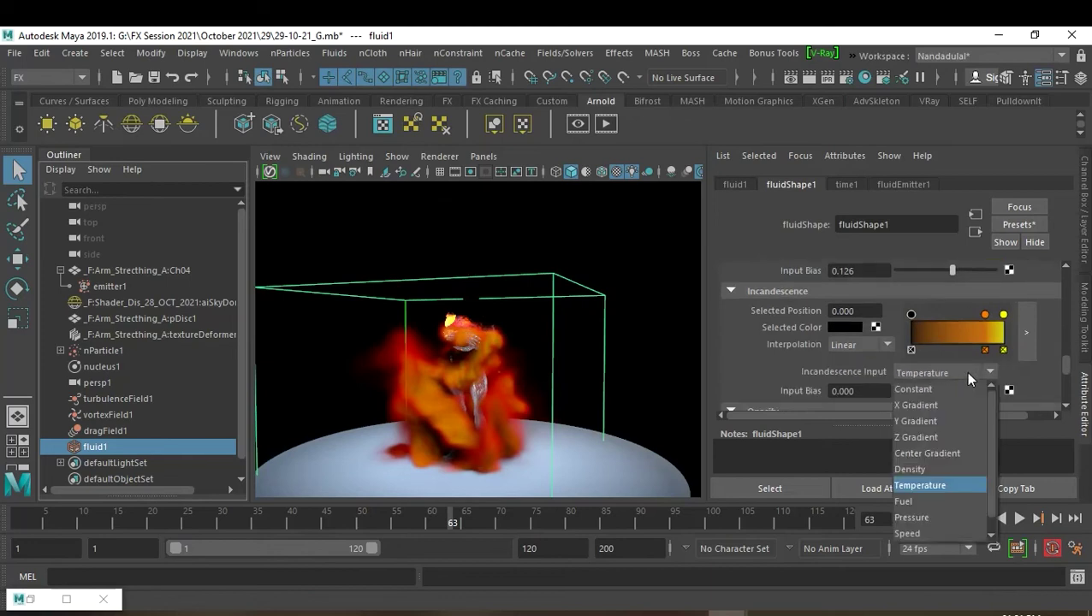
left_click(946, 462)
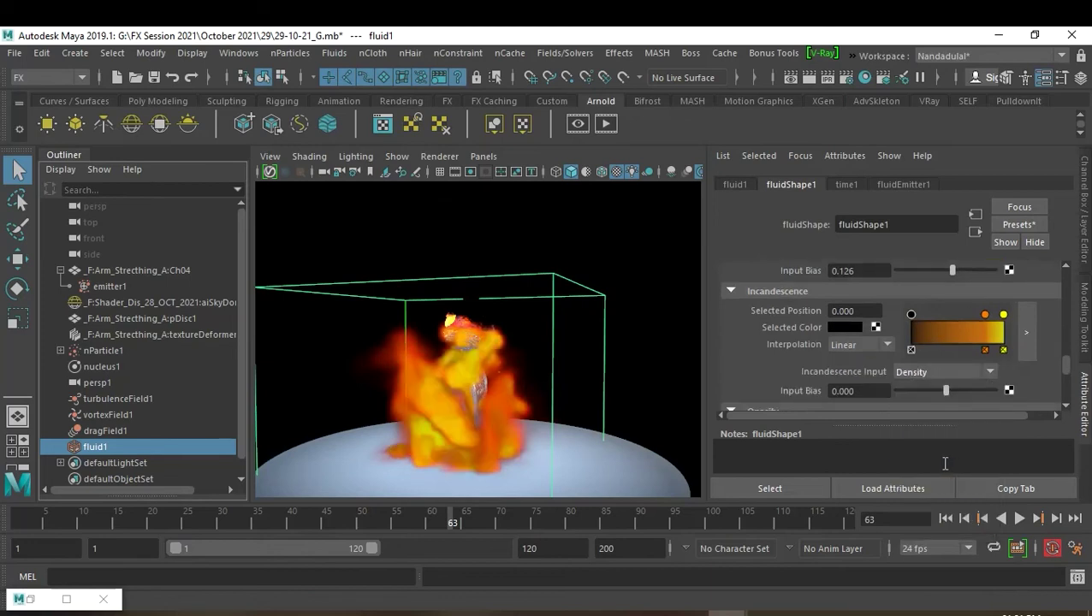
mouse_move(947, 389)
left_mouse_down()
mouse_move(900, 390)
mouse_move(954, 391)
left_mouse_up()
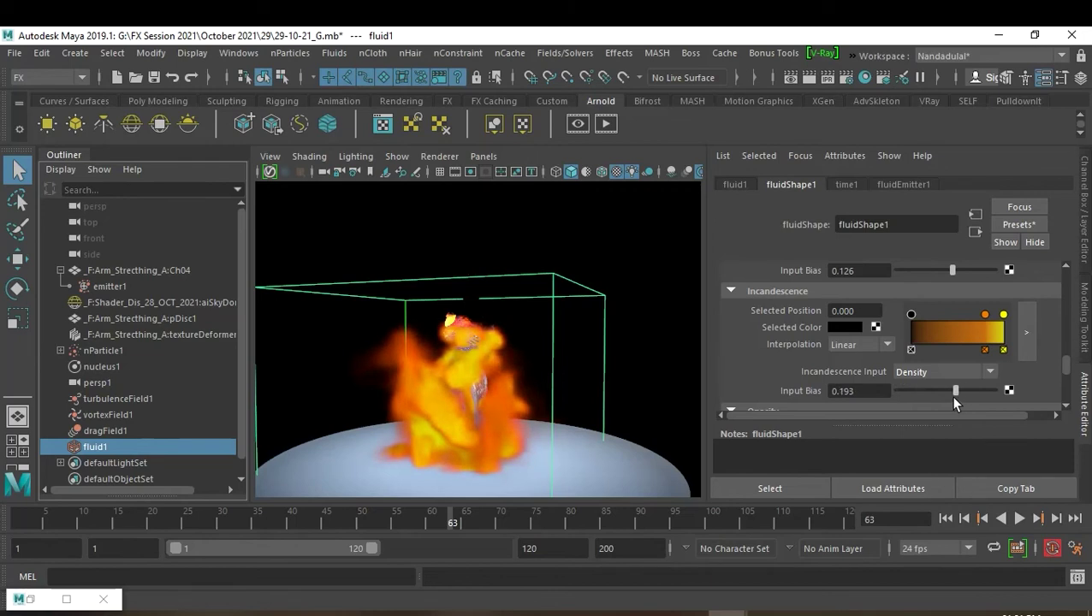
left_click_drag(911, 315, 960, 319)
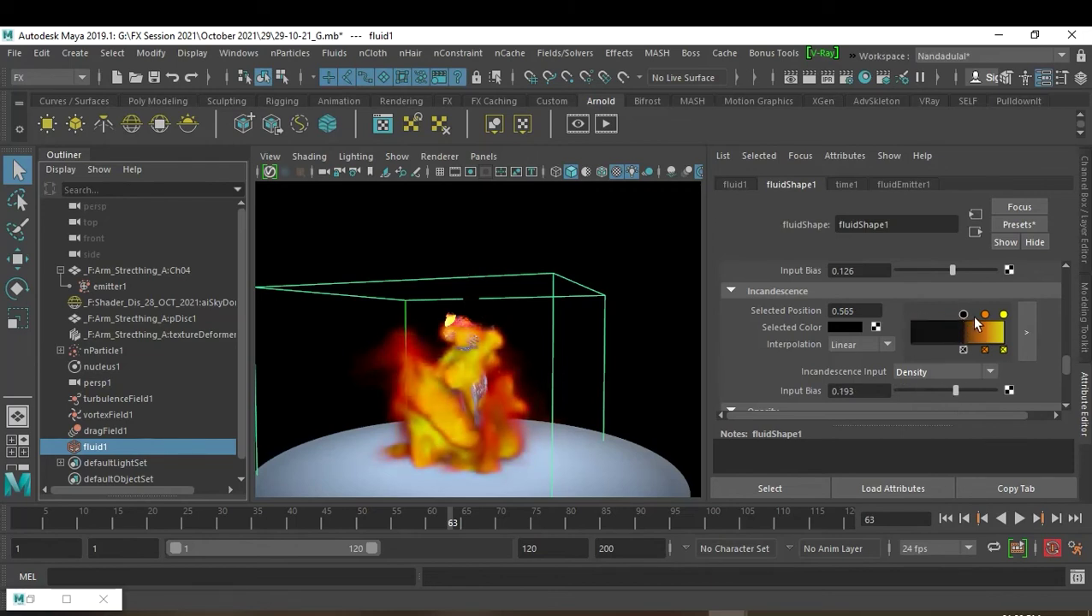
Fine-tune the input bias to 0.294 and move the dark incandescence point to 0.209.
mouse_move(956, 390)
left_mouse_down()
mouse_move(918, 393)
mouse_move(980, 409)
mouse_move(959, 409)
left_mouse_up()
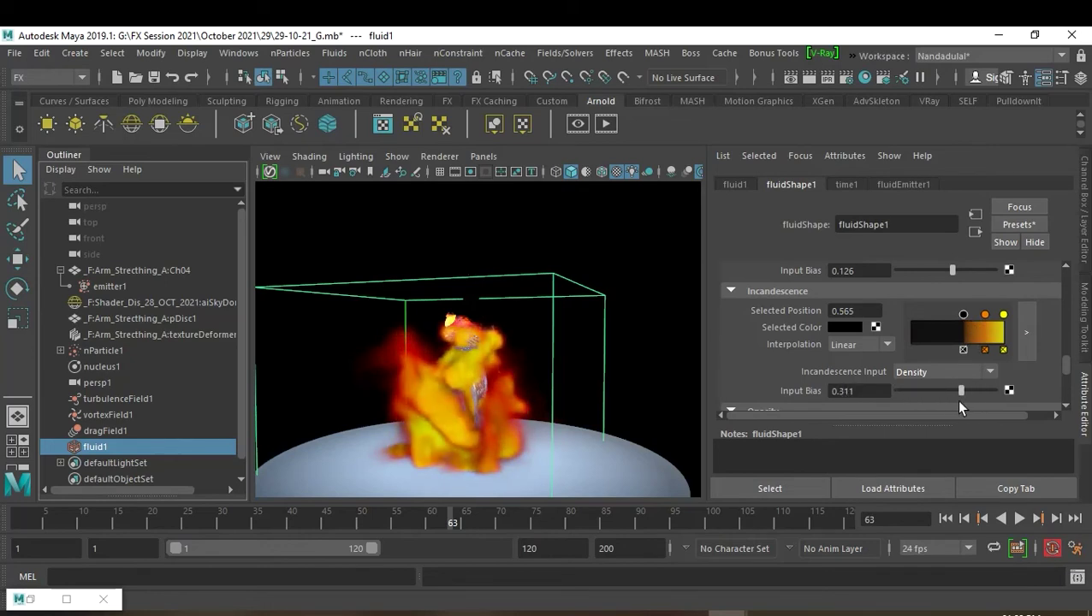
scroll(958, 343, "up", 2)
mouse_move(953, 318)
left_mouse_down()
mouse_move(900, 327)
mouse_move(990, 338)
mouse_move(939, 334)
mouse_move(951, 340)
mouse_move(947, 330)
left_mouse_up()
mouse_move(962, 368)
left_mouse_down()
mouse_move(917, 367)
mouse_move(931, 363)
left_mouse_up()
mouse_move(951, 318)
left_mouse_down()
mouse_move(966, 321)
mouse_move(932, 322)
mouse_move(959, 334)
left_mouse_up()
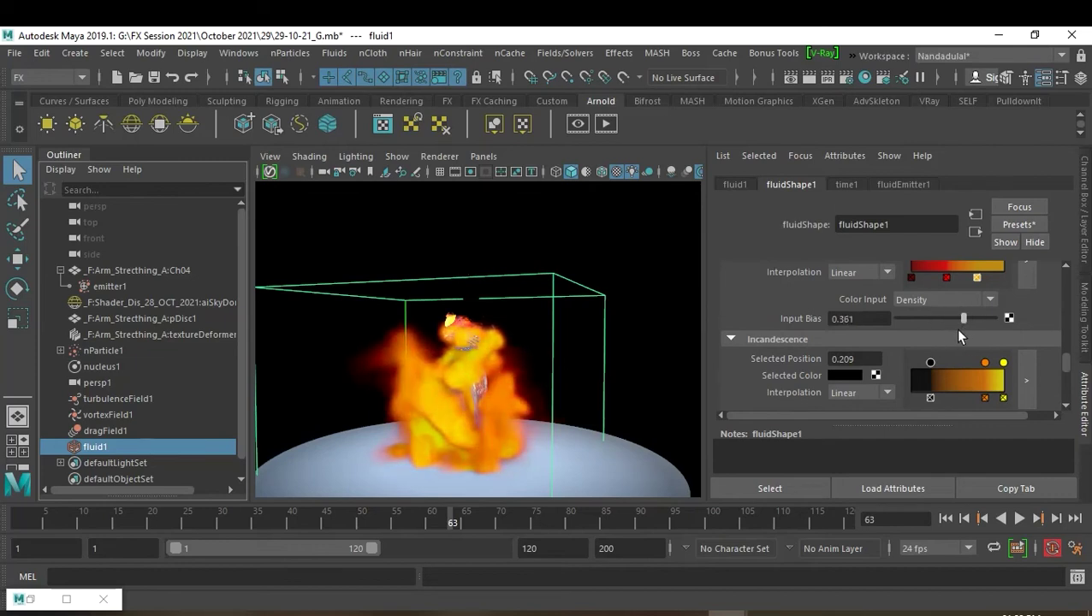
scroll(973, 380, "down", 4)
scroll(973, 381, "down", 2)
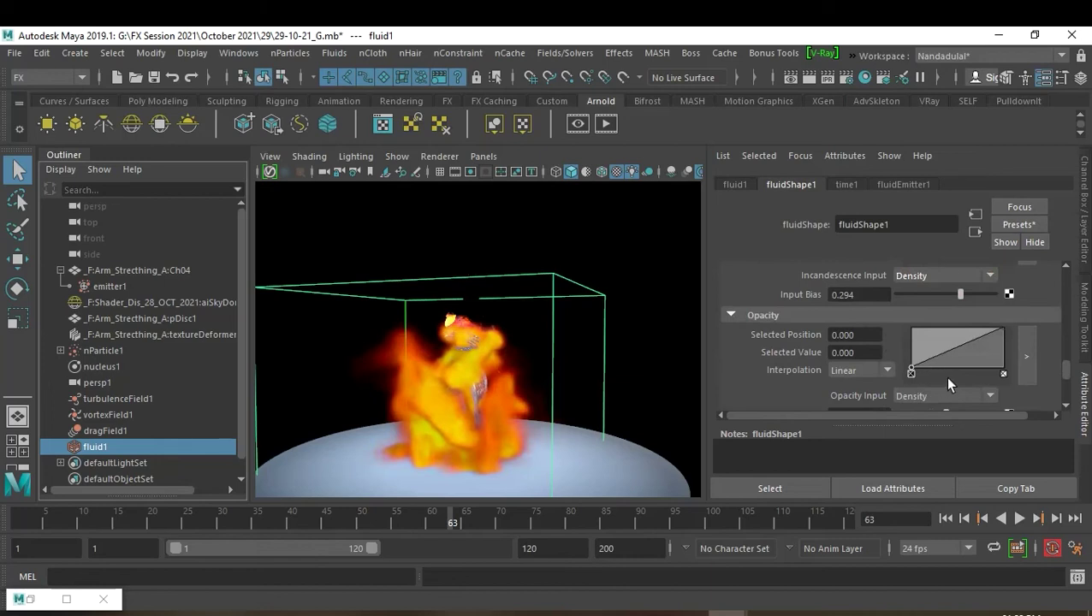
Raise opacity input bias to about 0.277 and peak the opacity ramp at 0.520, dropping to 0 at the ends.
scroll(946, 382, "down", 1)
mouse_move(946, 368)
left_mouse_down()
mouse_move(912, 369)
mouse_move(959, 379)
left_mouse_up()
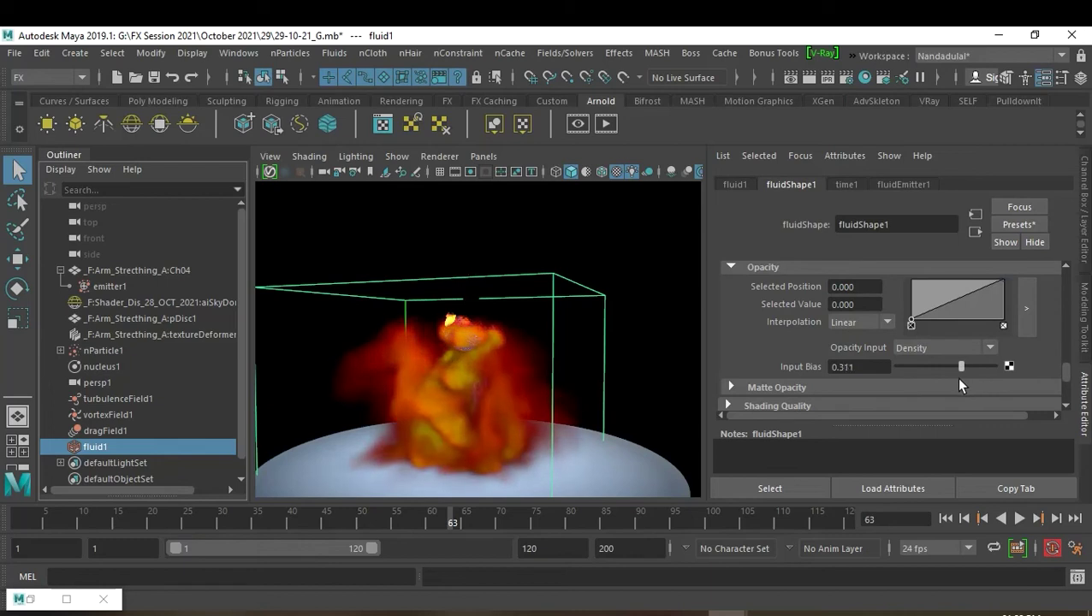
left_click(960, 297)
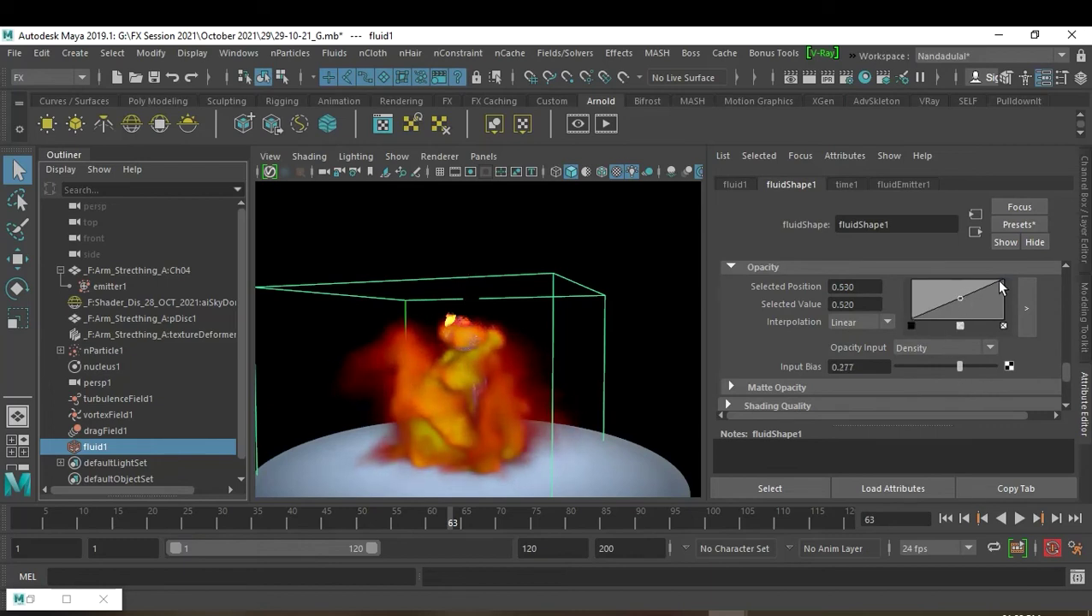
mouse_move(1001, 280)
left_mouse_down()
mouse_move(990, 333)
mouse_move(1003, 326)
left_mouse_up()
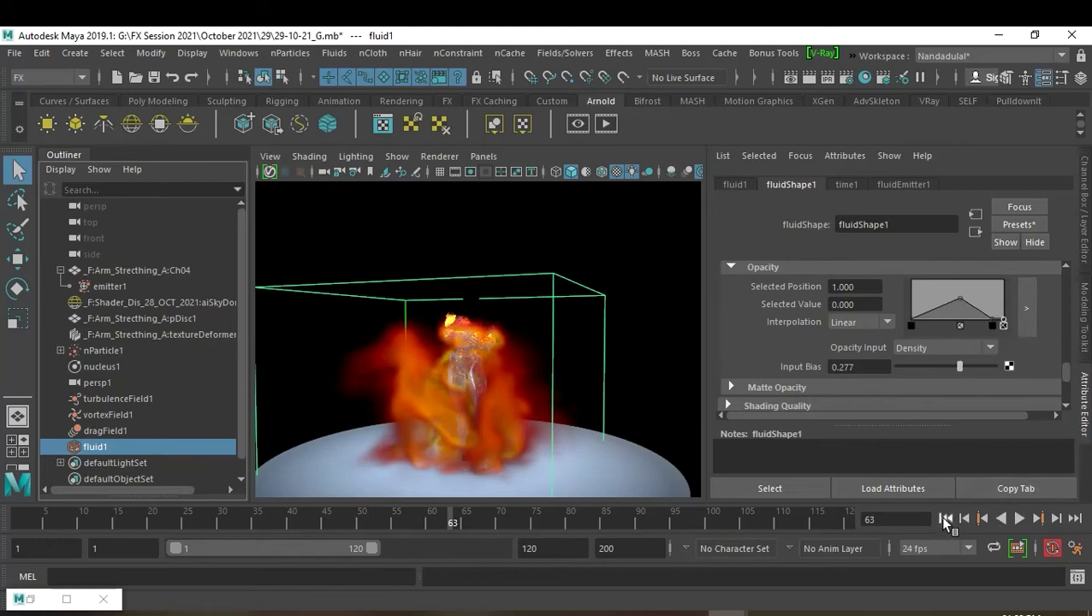
scroll(1027, 376, "down", 1)
Turn on Texture Color, Texture Incandescence and Texture Opacity for the fluid.
scroll(847, 368, "down", 1)
left_click(846, 345)
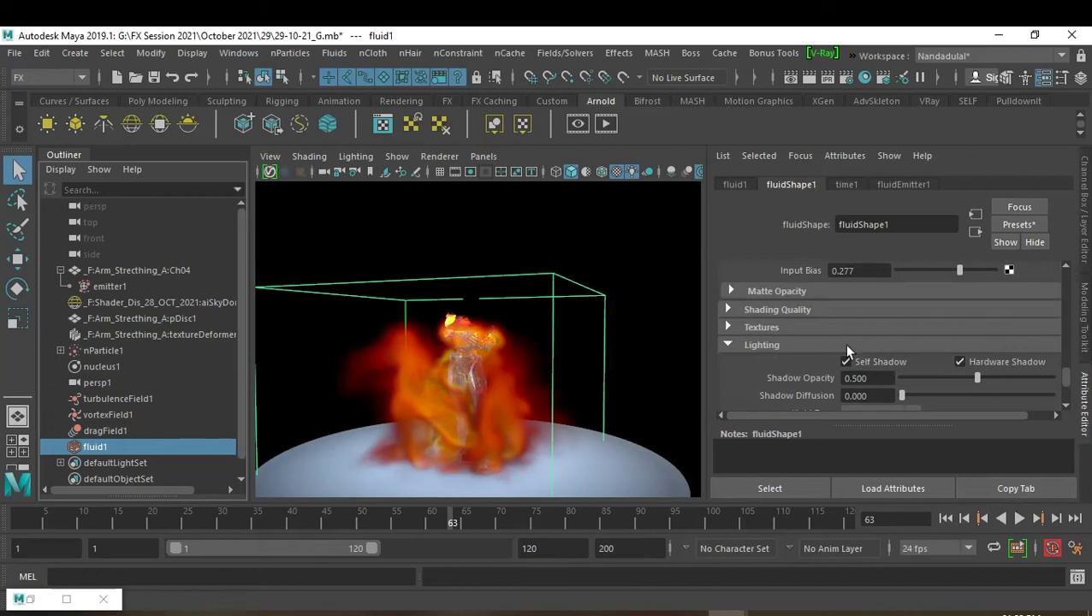
left_click(780, 330)
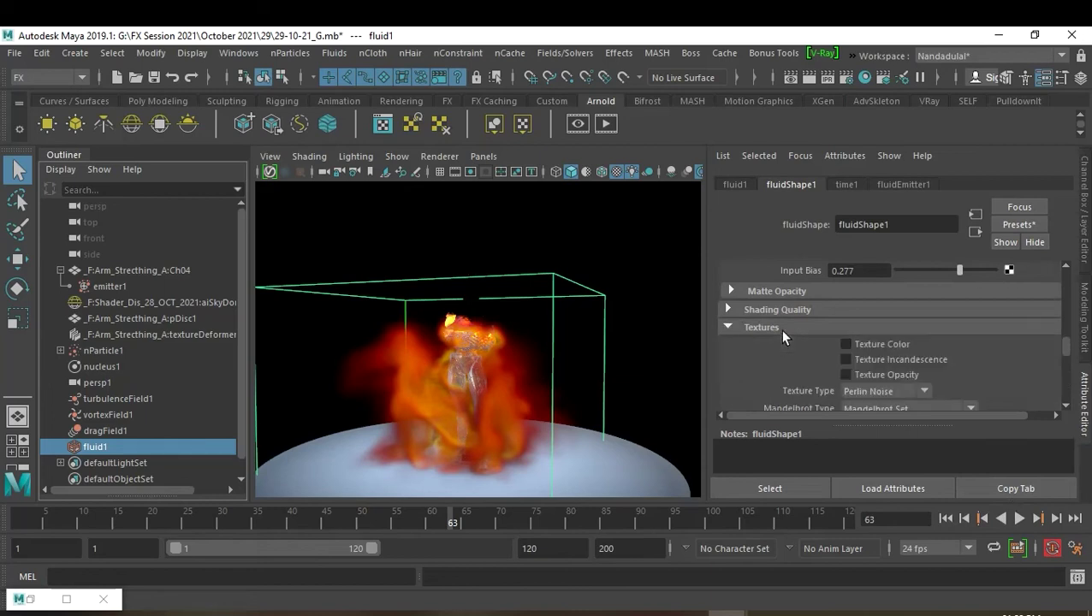
left_click(891, 344)
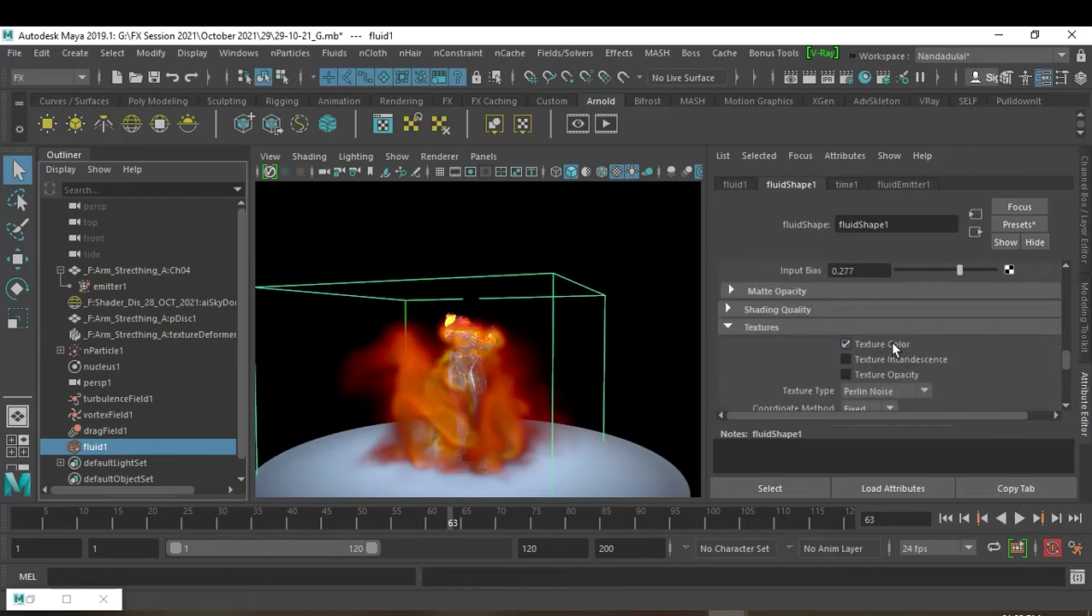
left_click(900, 360)
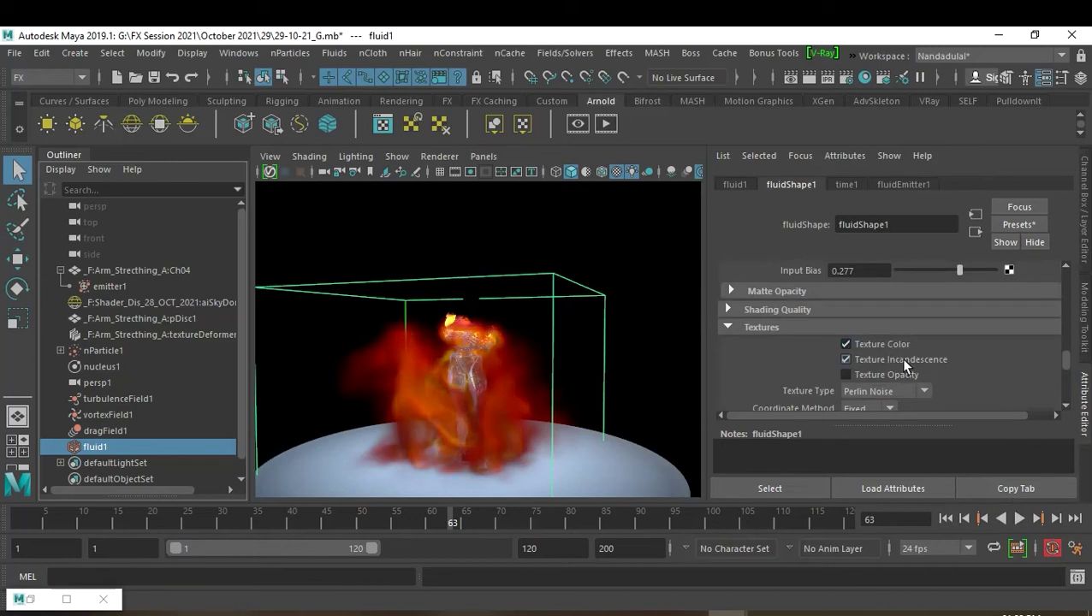
left_click(891, 375)
scroll(961, 390, "down", 2)
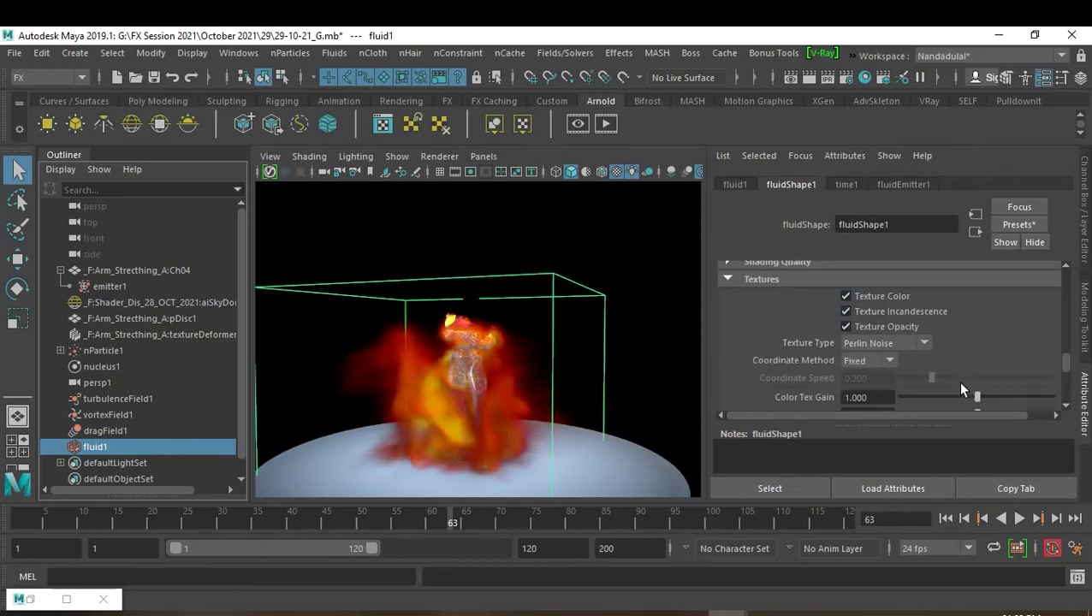
scroll(961, 390, "down", 2)
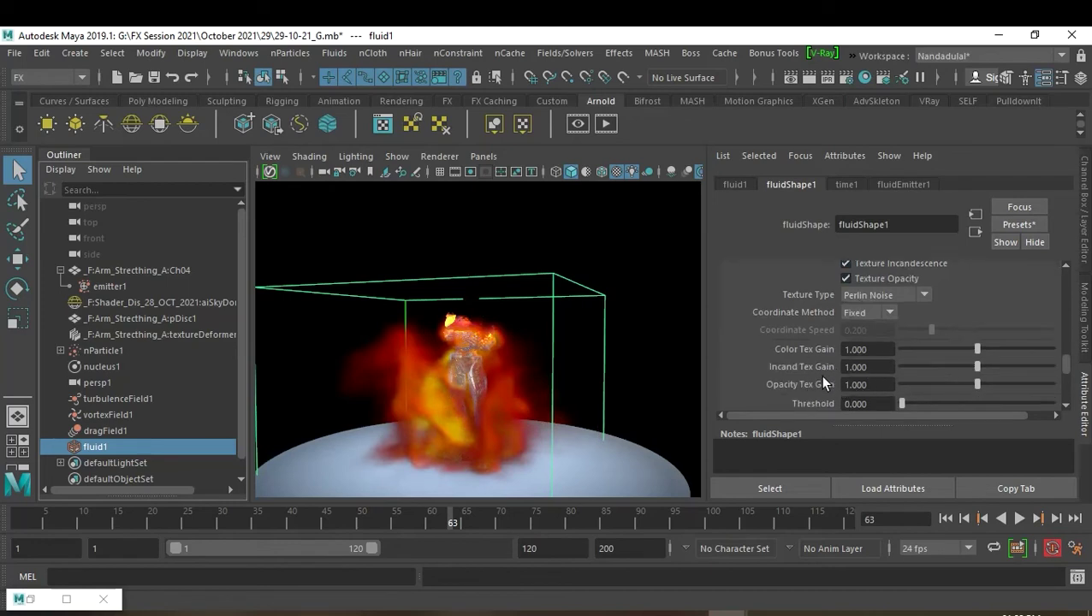
Set texture gains: Incandescence 5, Opacity 2 and Color 20.
left_click(887, 367)
type("20")
key("Return")
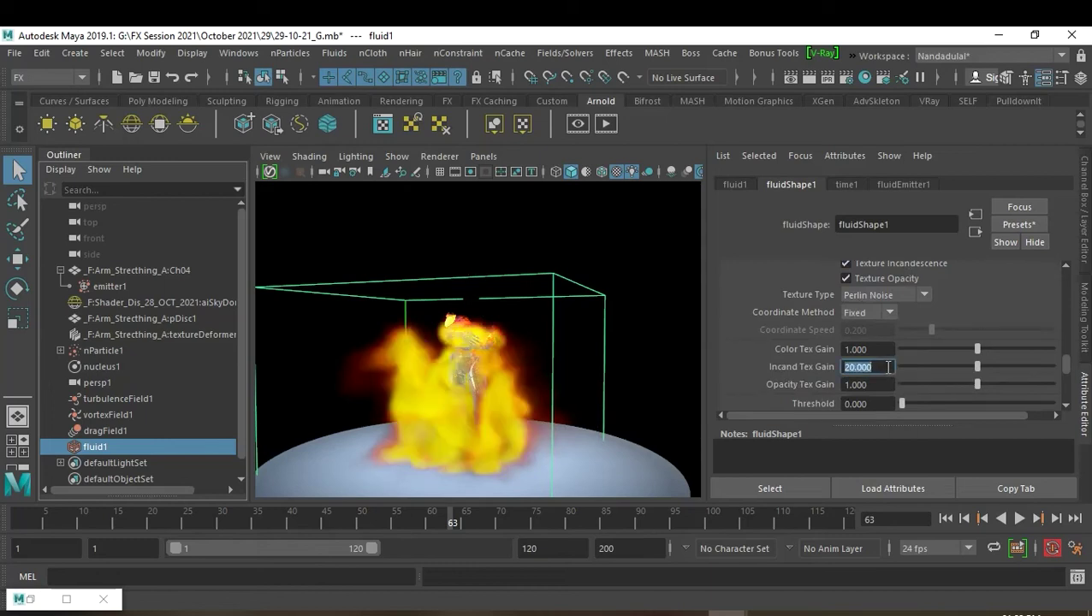
type("10")
key("Return")
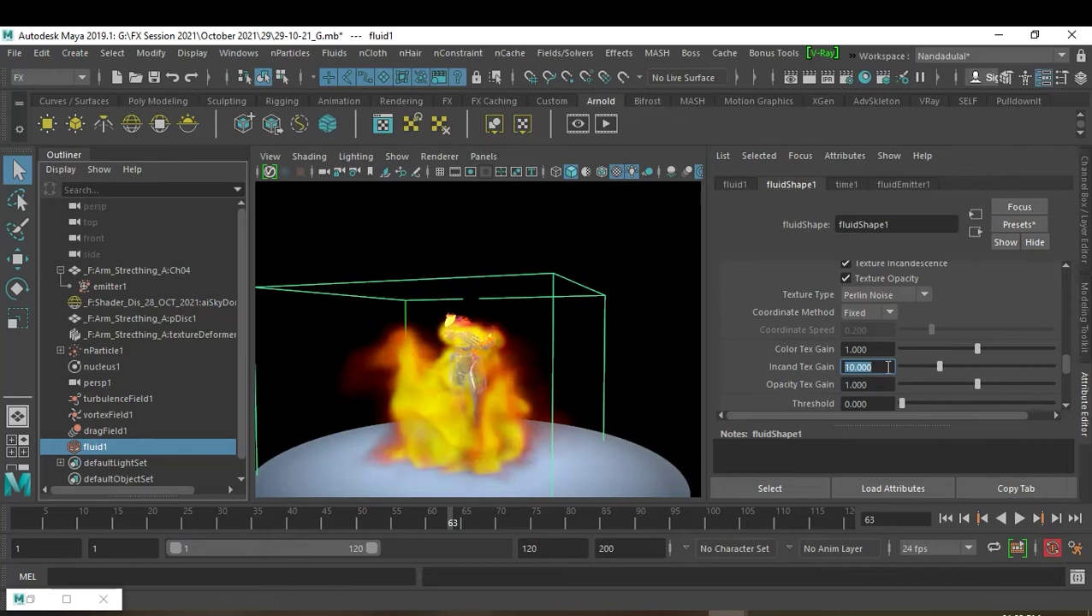
type("5")
key("Return")
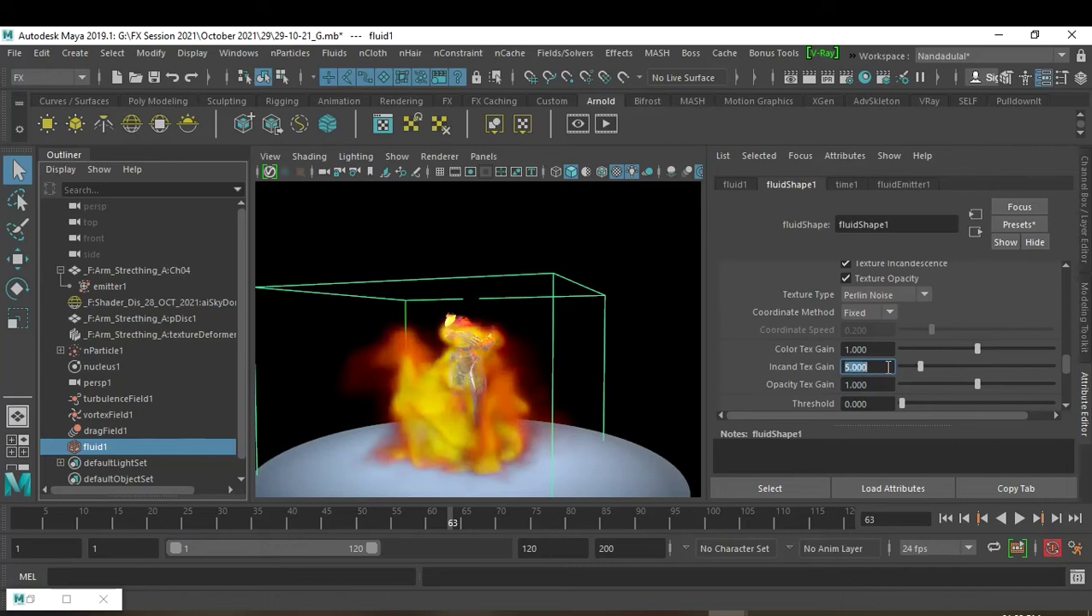
left_click_drag(978, 384, 1066, 389)
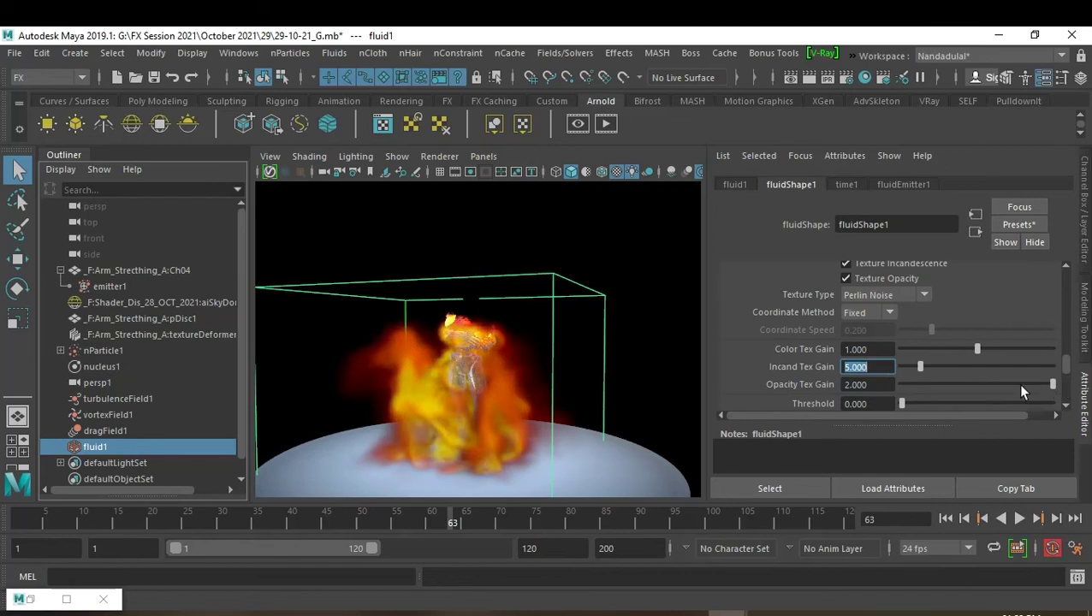
left_click_drag(978, 351, 1089, 353)
double_click(891, 350)
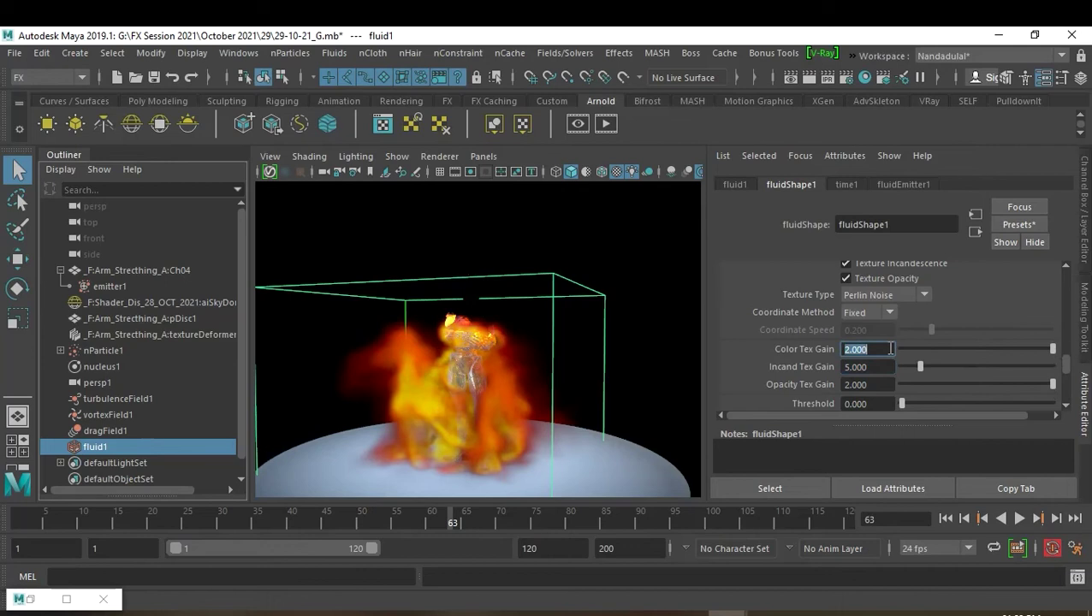
type("25")
key("Return")
type("20")
key("Return")
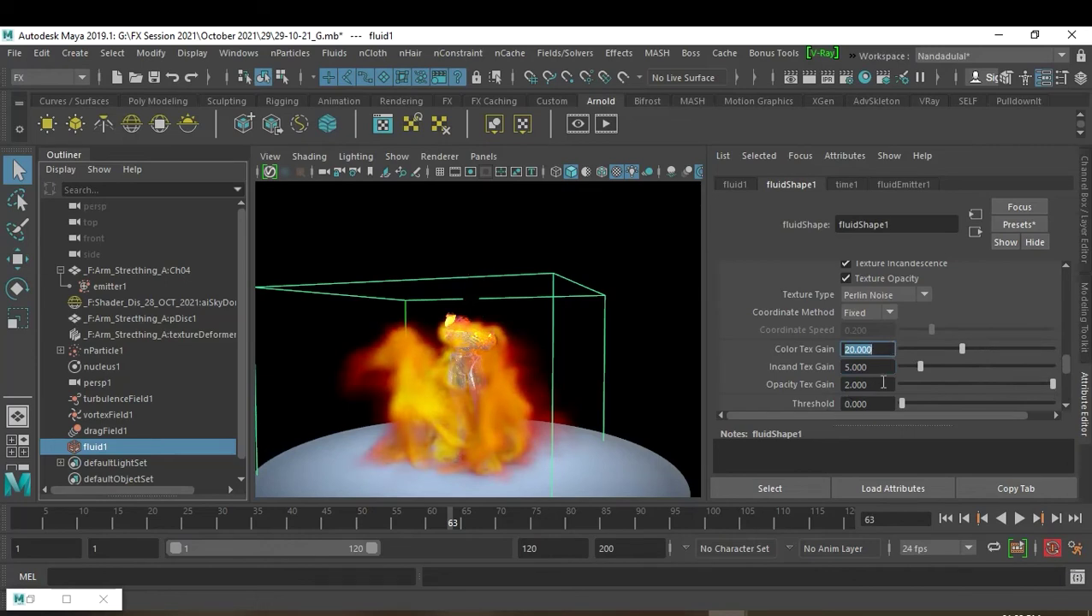
Raise the texture Threshold, turn off Inflection and adjust Texture Time.
scroll(925, 342, "down", 2)
left_click_drag(913, 353, 957, 359)
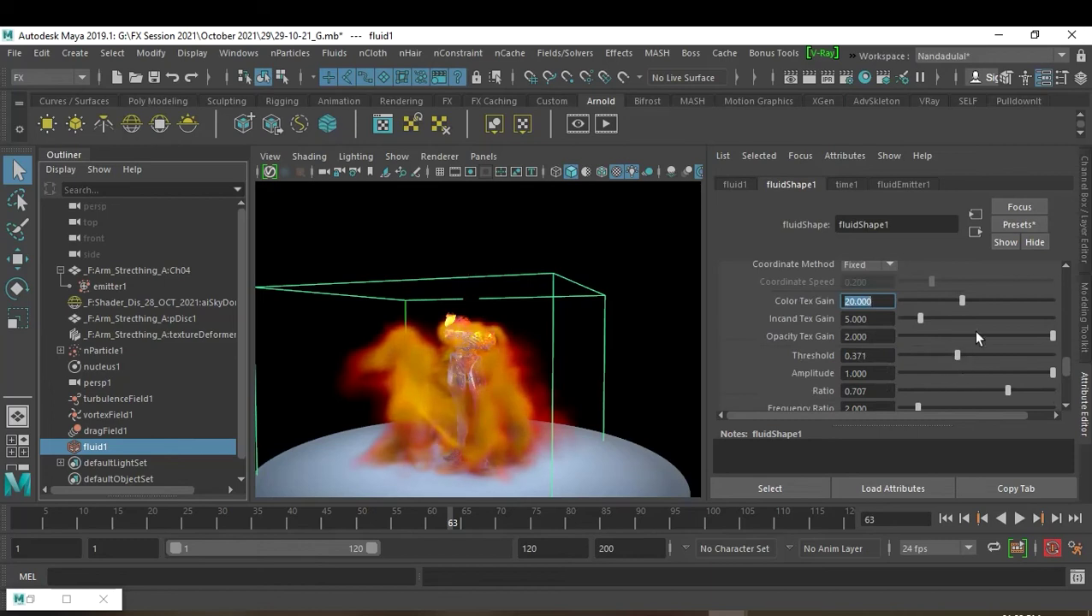
scroll(976, 334, "down", 2)
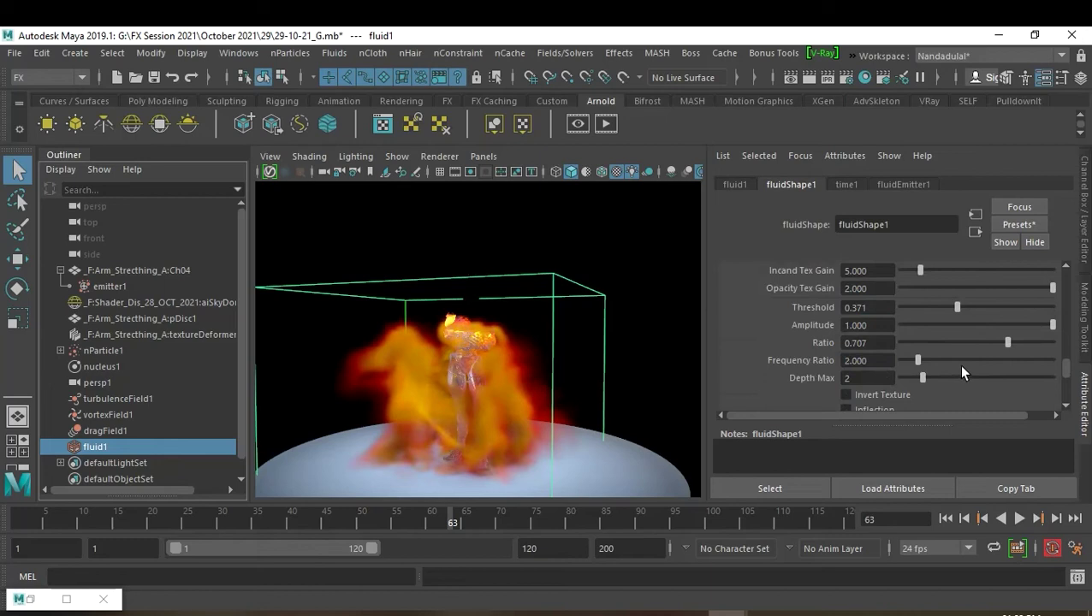
scroll(963, 373, "down", 2)
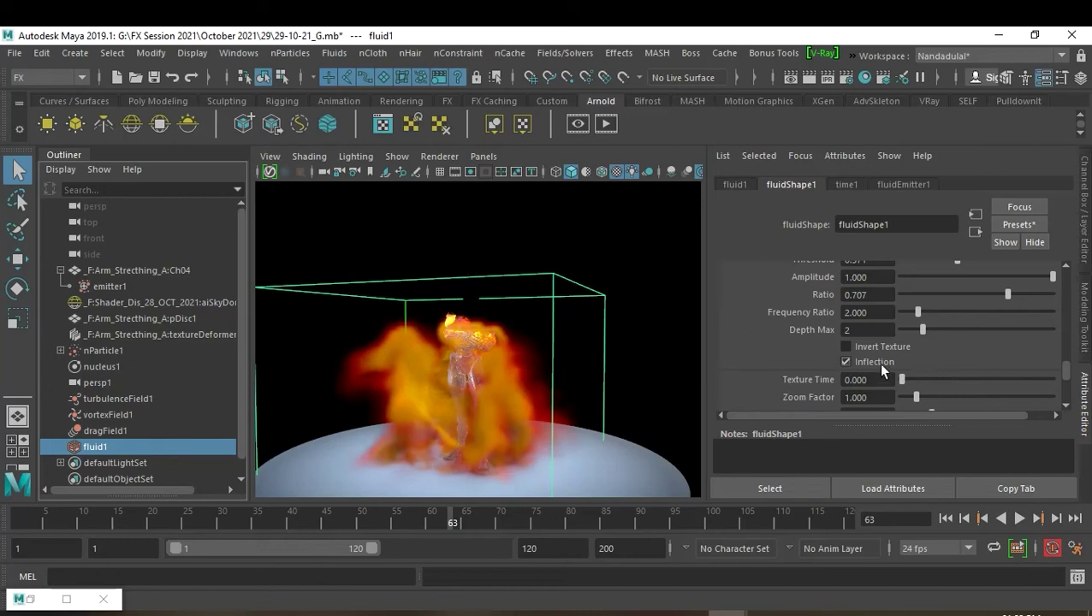
left_click(879, 363)
mouse_move(901, 379)
left_mouse_down()
mouse_move(981, 380)
mouse_move(887, 383)
left_mouse_up()
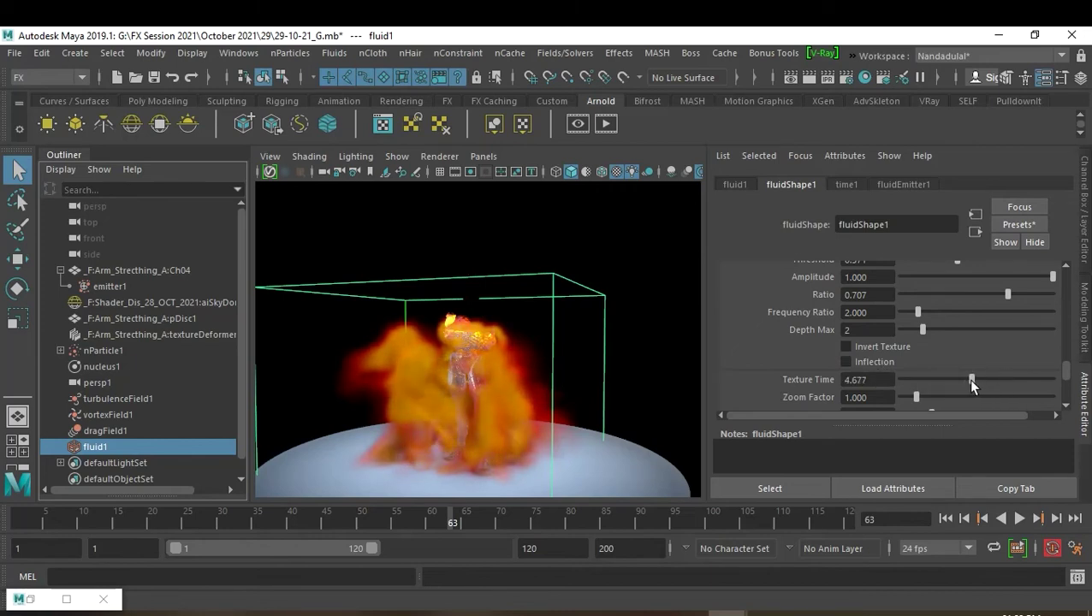
Create the expression 'fluidShape1.textureTime = time;' on the Texture Time attribute.
right_click(877, 386)
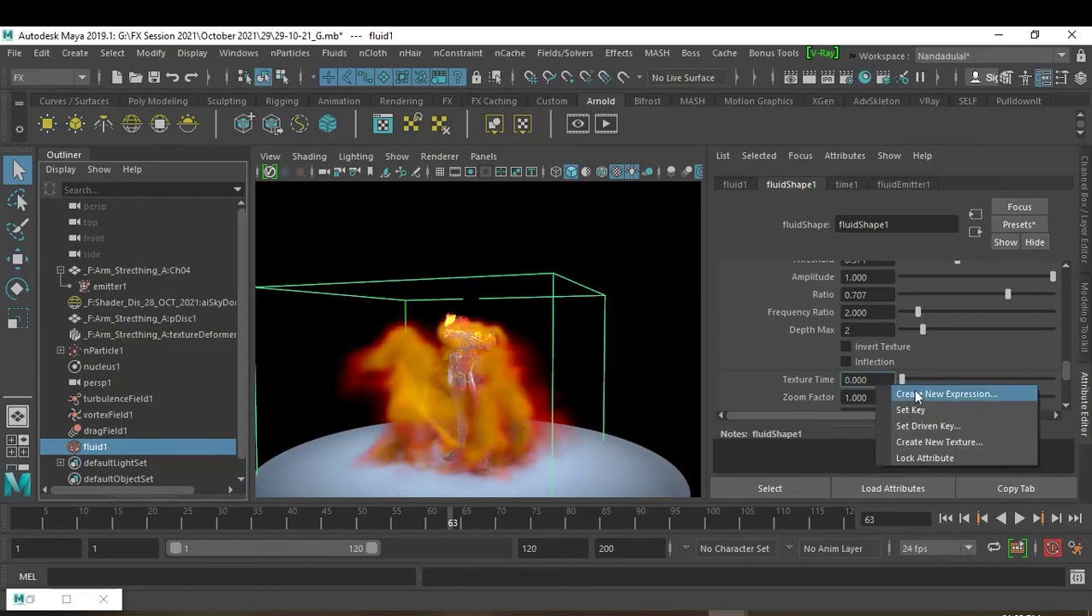
left_click(913, 391)
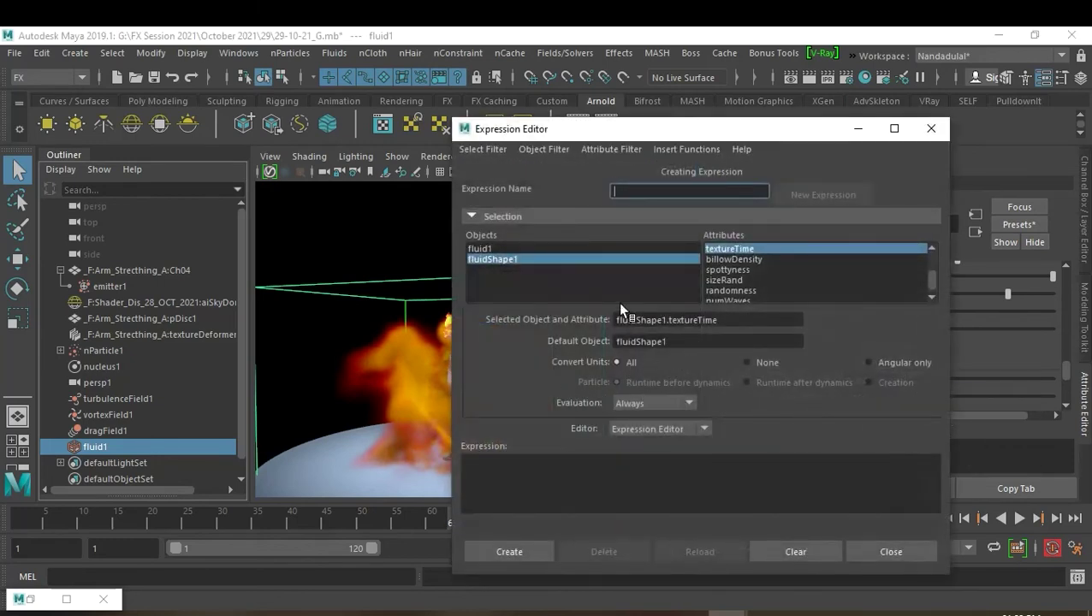
left_click(695, 323)
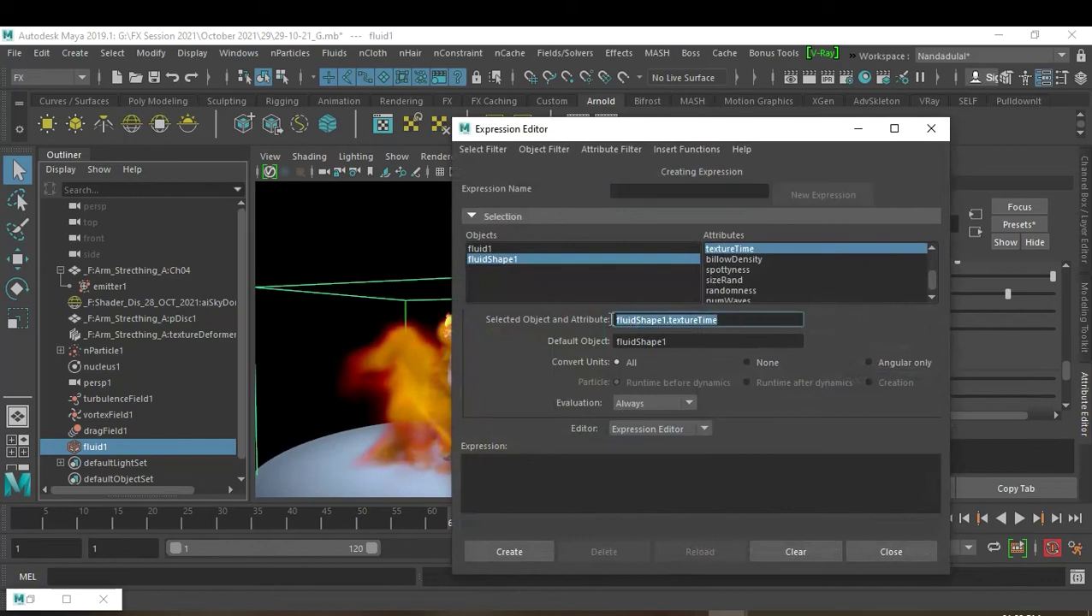
left_click(521, 476)
type("fluidShape1.textureTime")
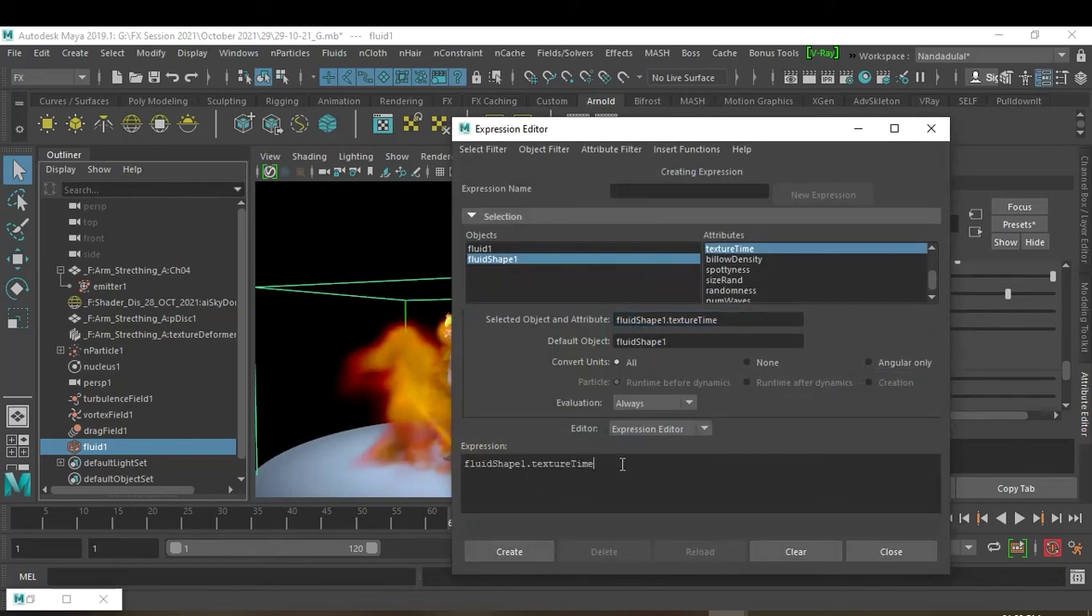
type("= time;")
left_click(531, 549)
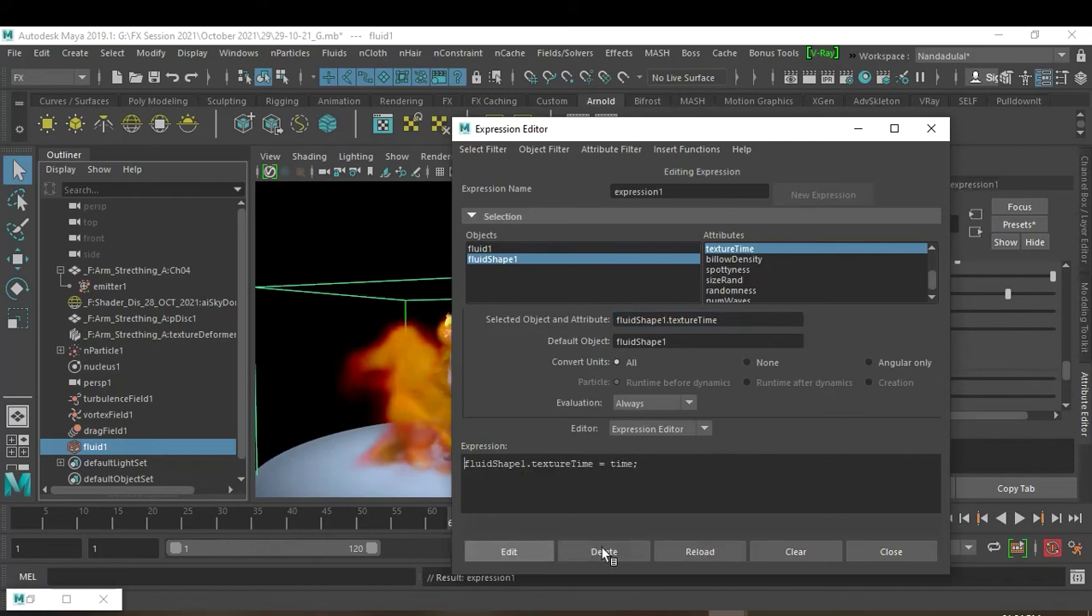
left_click(869, 551)
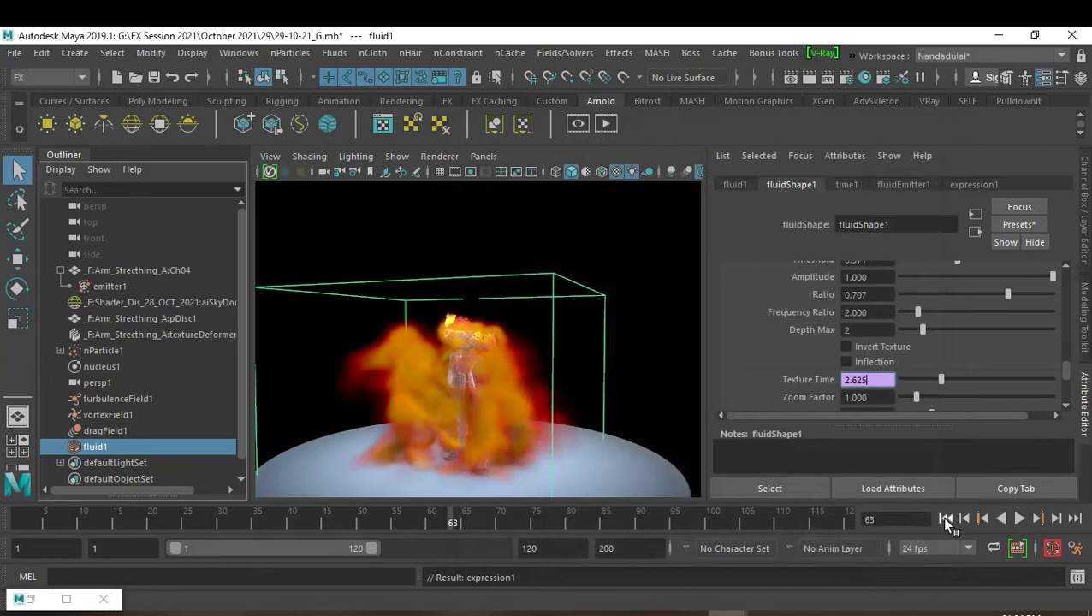
Play the noise-textured fire from the start to frame 80, then reselect fluid1 in the Outliner.
left_click(1018, 518)
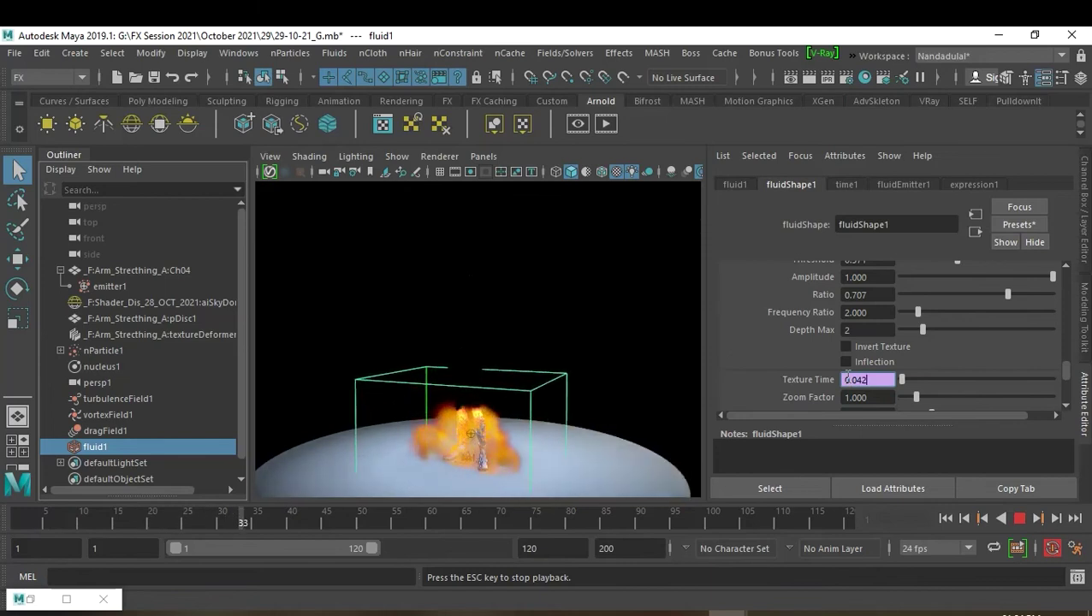
left_click(609, 351)
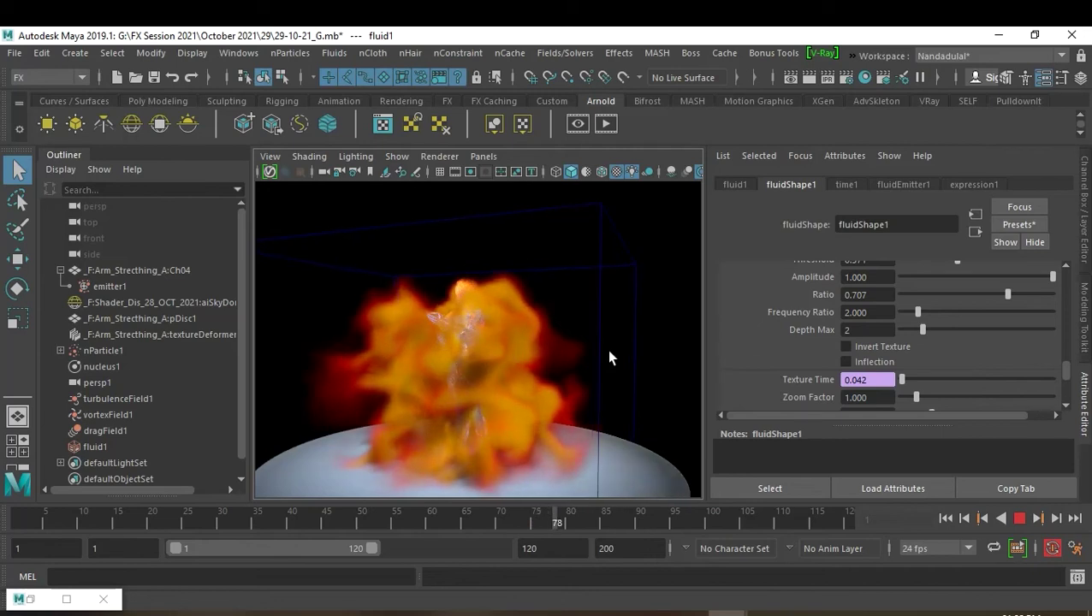
left_click(1018, 519)
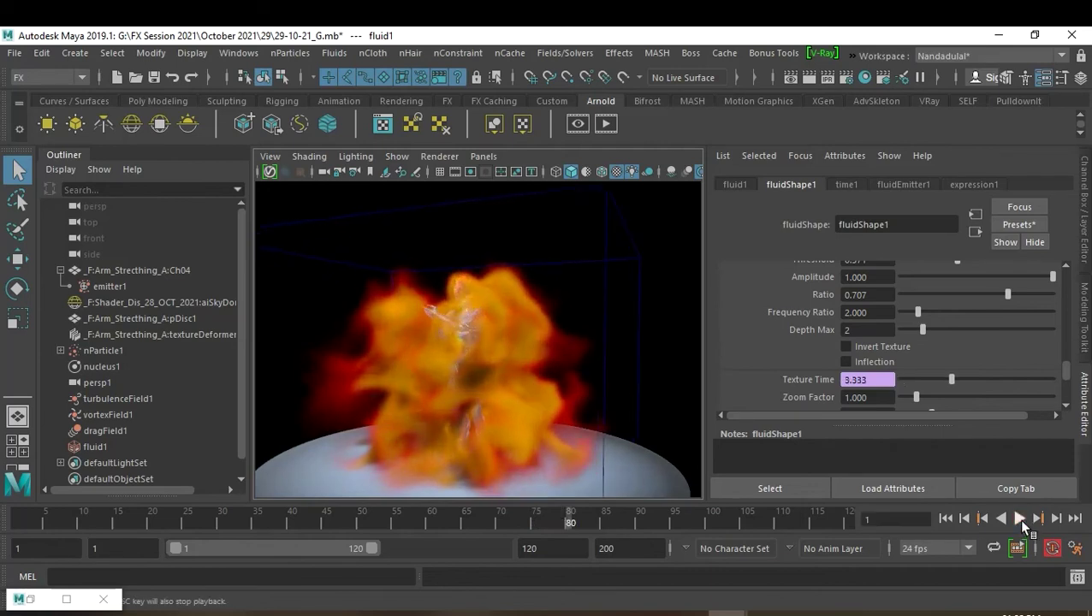
left_click(116, 444)
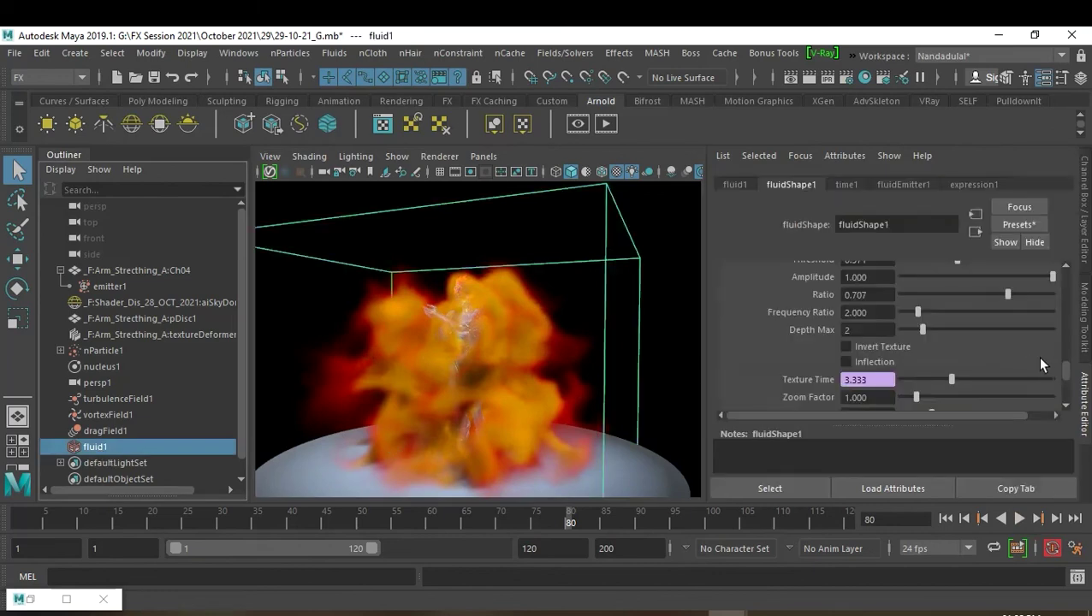
Raise the fluid density Noise to about 0.646.
scroll(1033, 361, "down", 2)
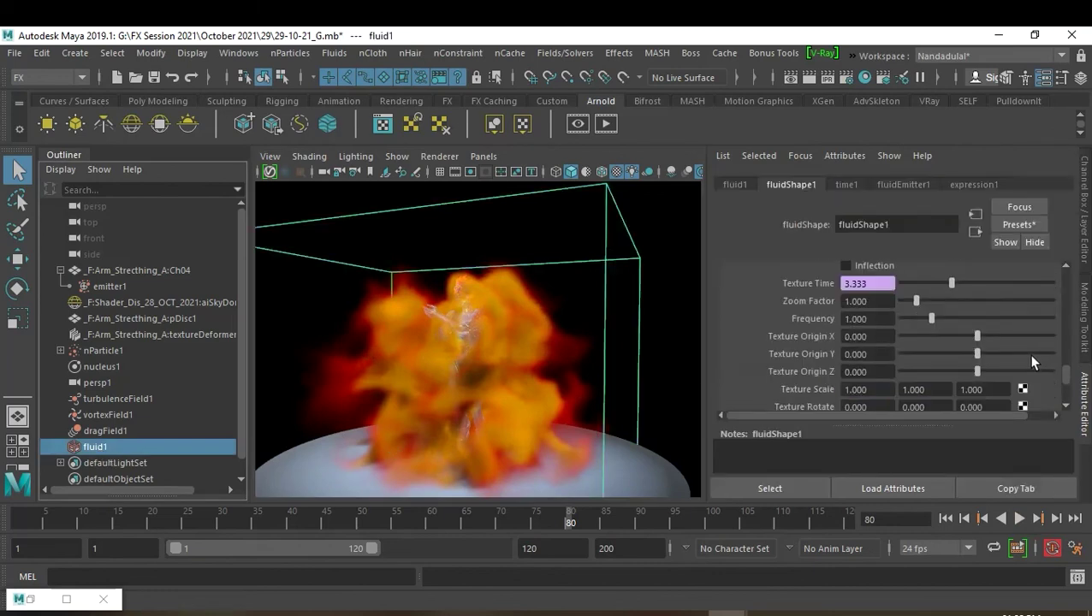
scroll(1028, 361, "down", 1)
scroll(1010, 361, "down", 1)
scroll(999, 361, "down", 1)
scroll(998, 361, "down", 2)
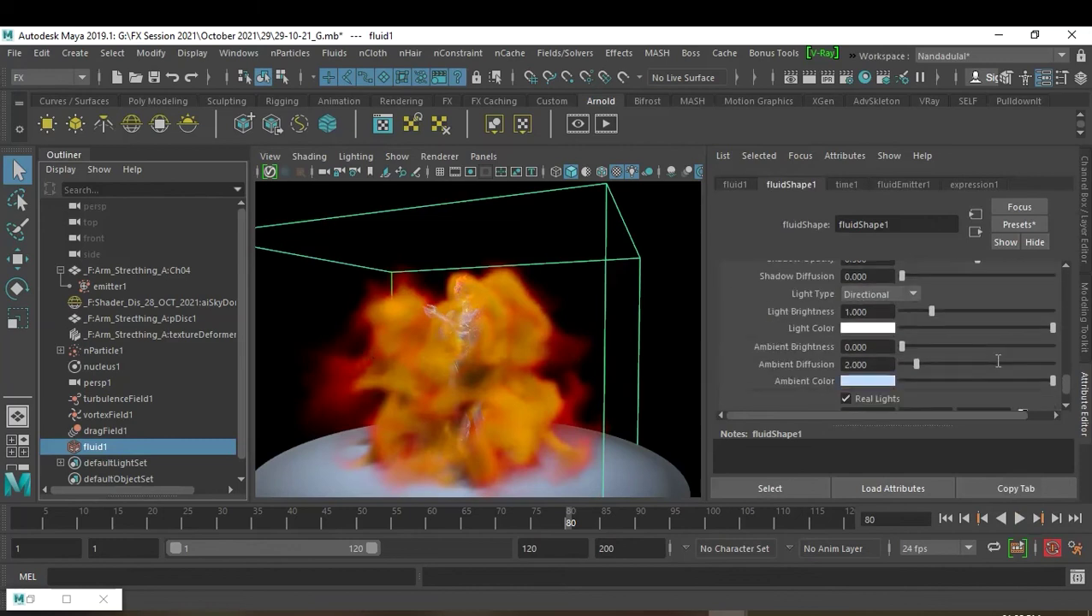
scroll(998, 362, "up", 2)
scroll(999, 361, "up", 2)
scroll(998, 361, "up", 2)
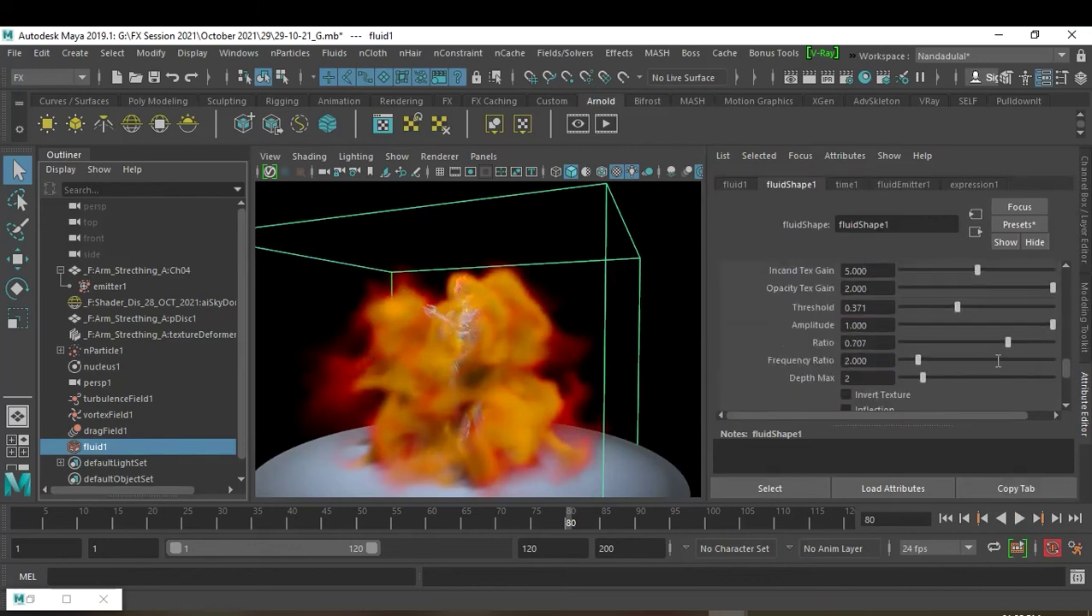
scroll(998, 362, "up", 2)
scroll(998, 362, "up", 2)
scroll(998, 361, "up", 2)
scroll(998, 361, "up", 2)
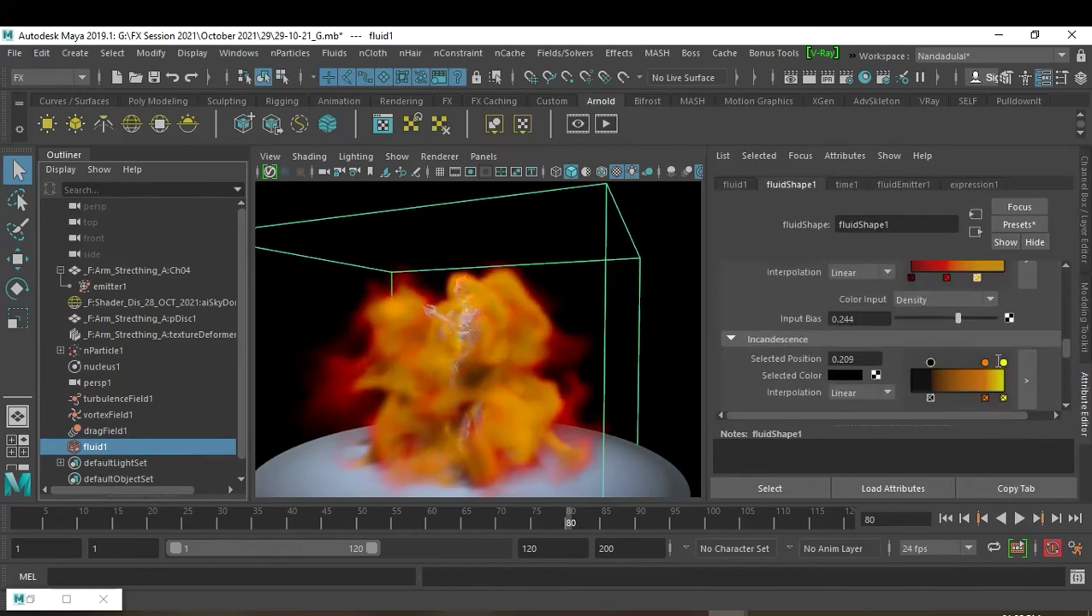
scroll(998, 361, "up", 2)
scroll(939, 347, "up", 2)
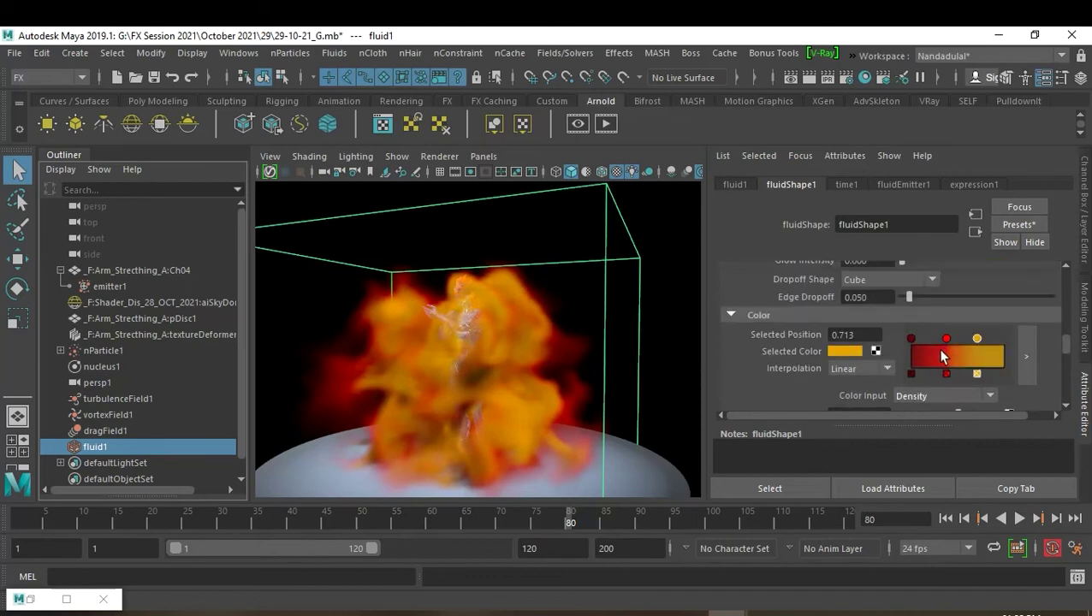
scroll(937, 349, "up", 2)
scroll(938, 348, "up", 2)
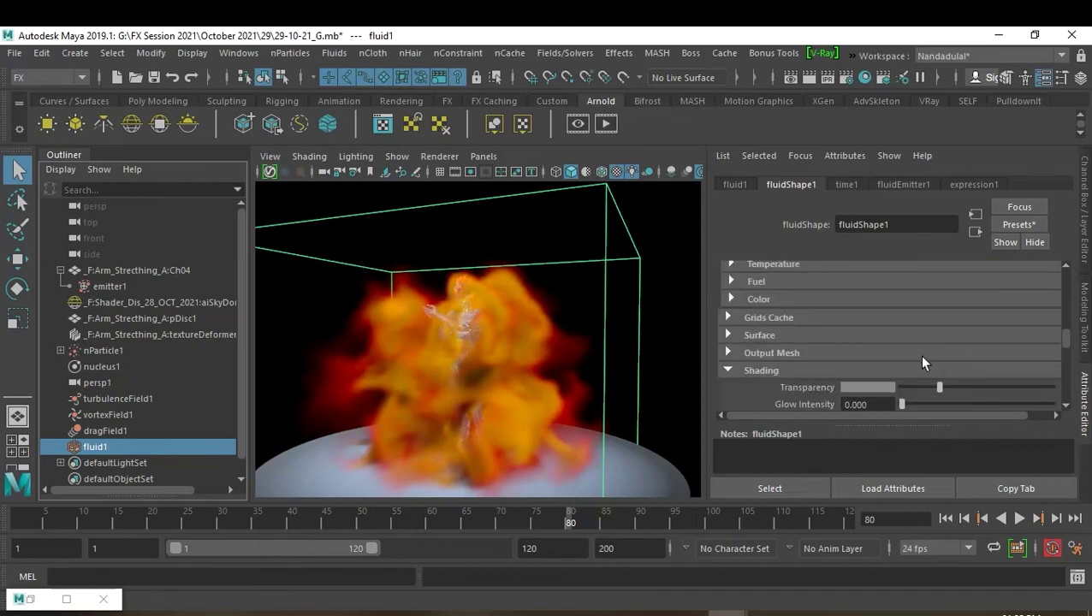
scroll(915, 356, "up", 2)
scroll(913, 355, "up", 2)
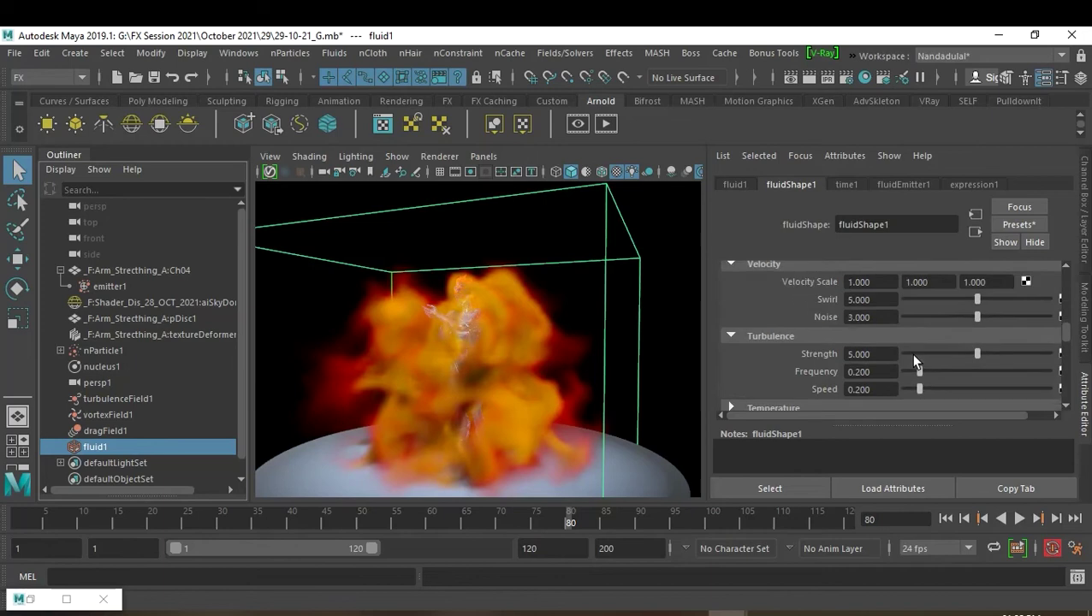
scroll(913, 355, "up", 2)
scroll(915, 363, "up", 2)
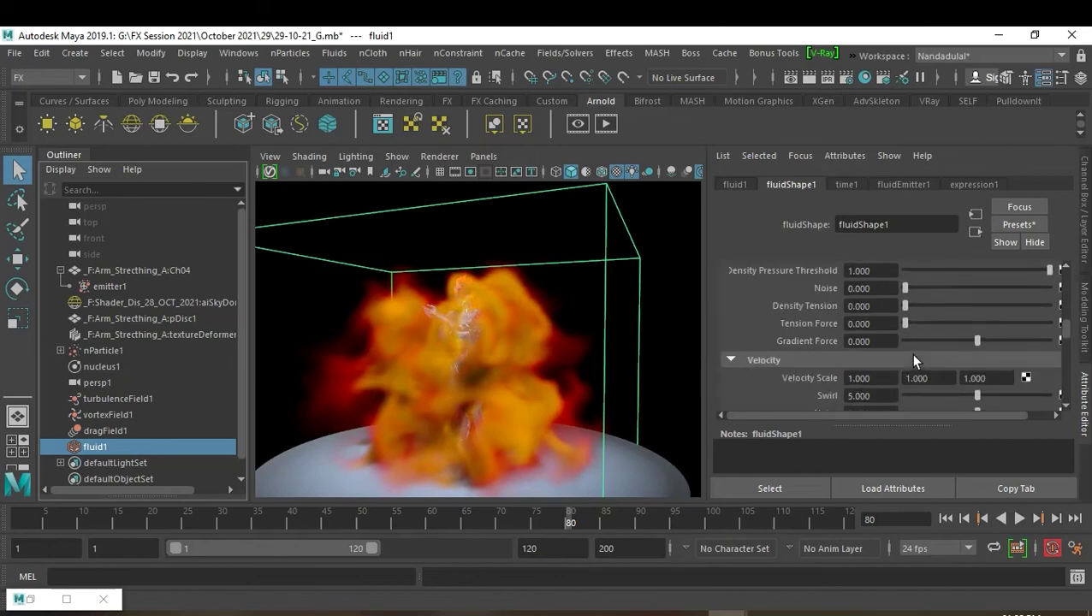
scroll(915, 362, "up", 2)
scroll(914, 361, "up", 2)
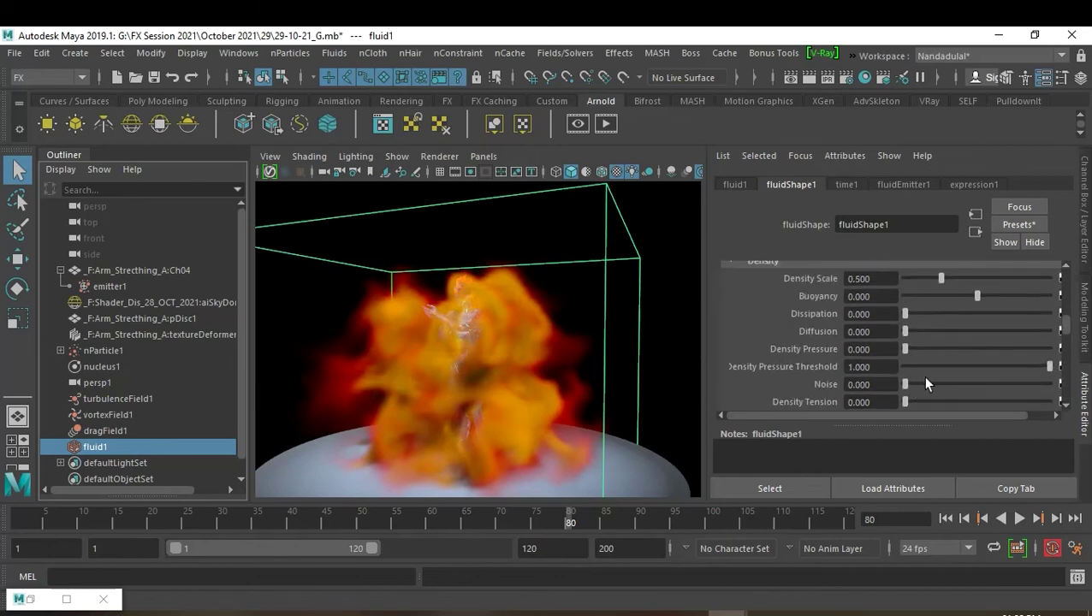
left_click_drag(931, 385, 999, 388)
Set density Dissipation and Diffusion to 0.3 and open the fluidEmitter1 attributes.
left_click(890, 314)
type("0.3")
key("Return")
left_click(871, 332)
type("0.3")
key("Return")
left_click(917, 187)
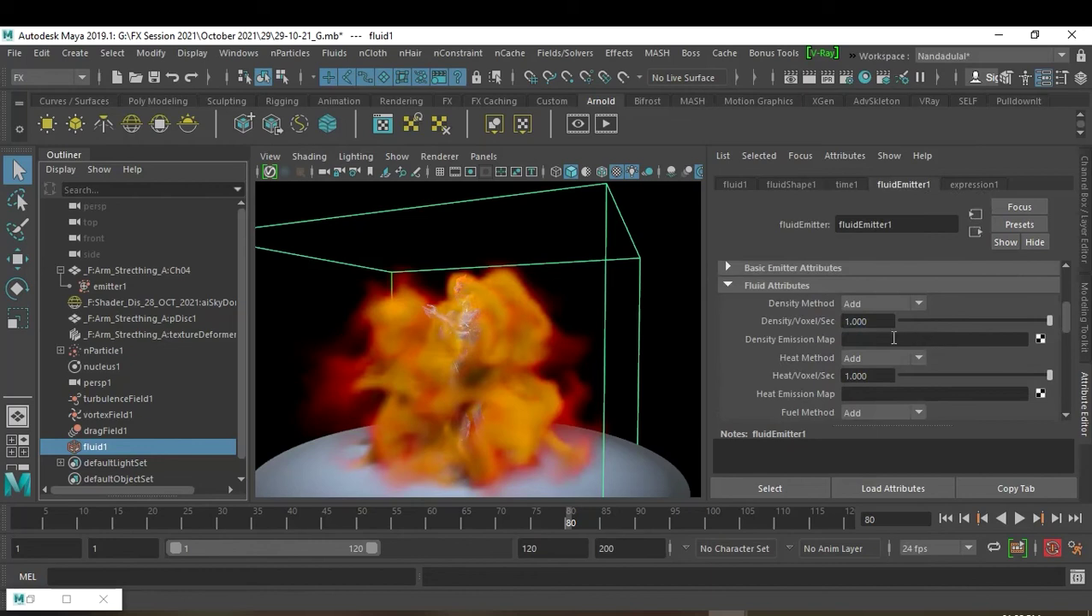
Set the emitter's Density/Voxel/Sec to 0.21 and preview the fire from frame 1.
double_click(876, 323)
type(".21")
key("Return")
left_click(946, 519)
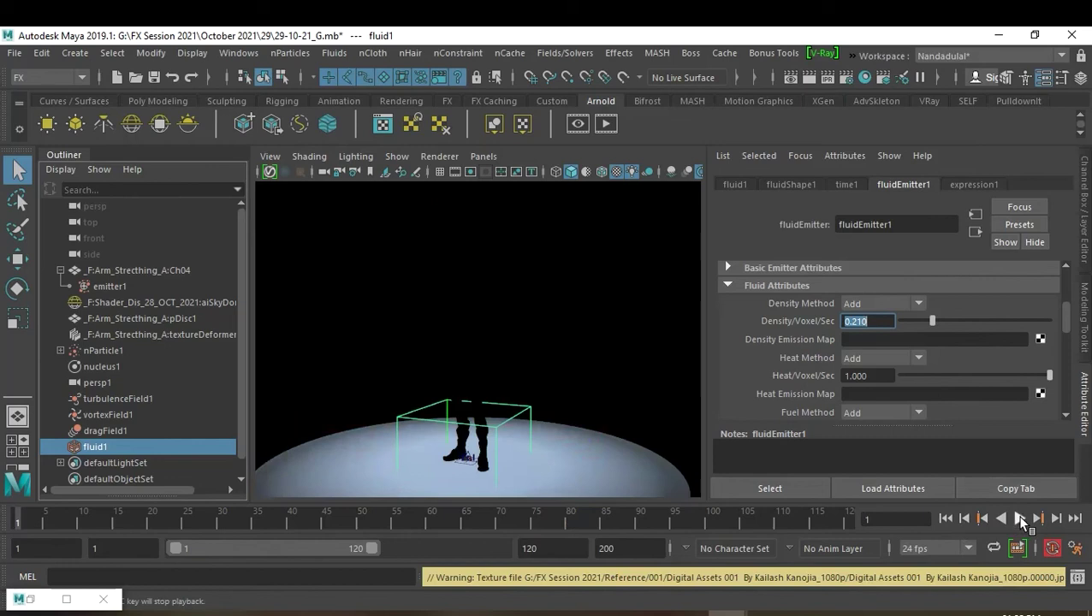
left_click(1020, 519)
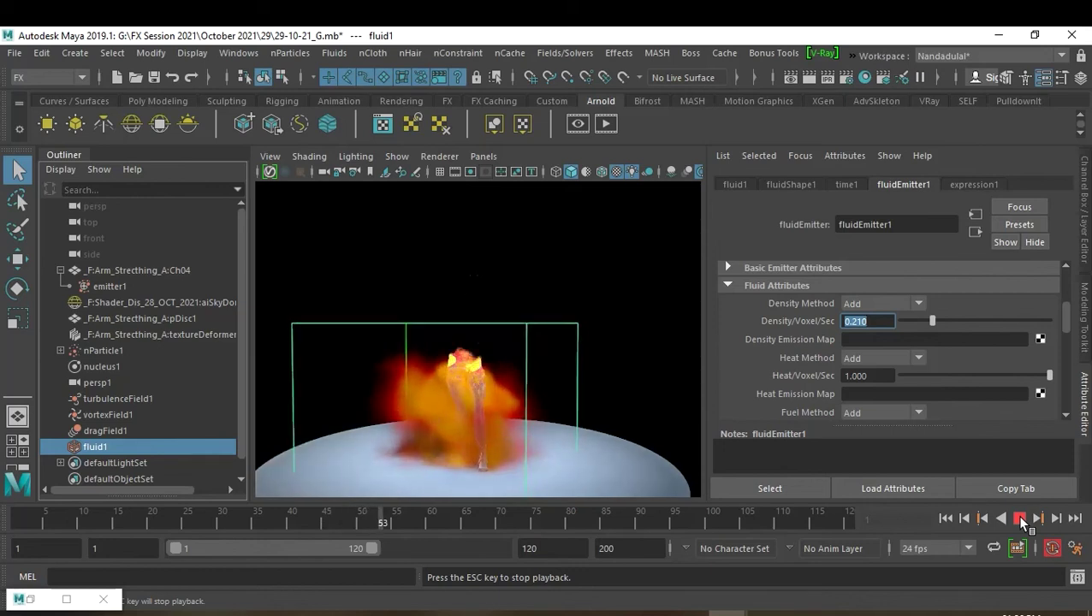
left_click(1019, 519)
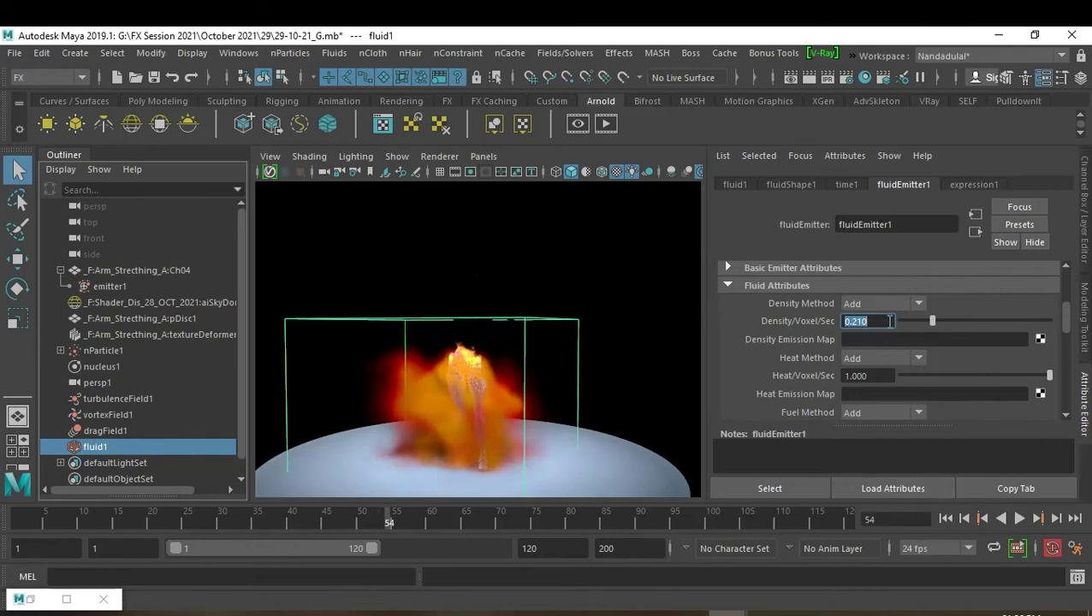
Change Density/Voxel/Sec to 0 and rewind to frame 1.
type("0")
key("Return")
left_click(890, 321)
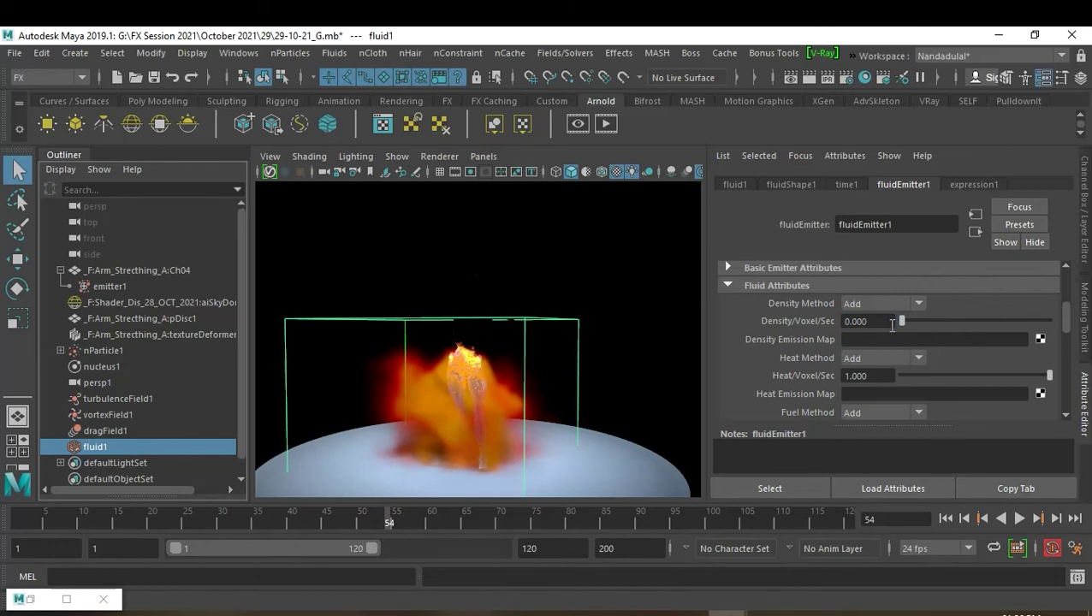
left_click(946, 518)
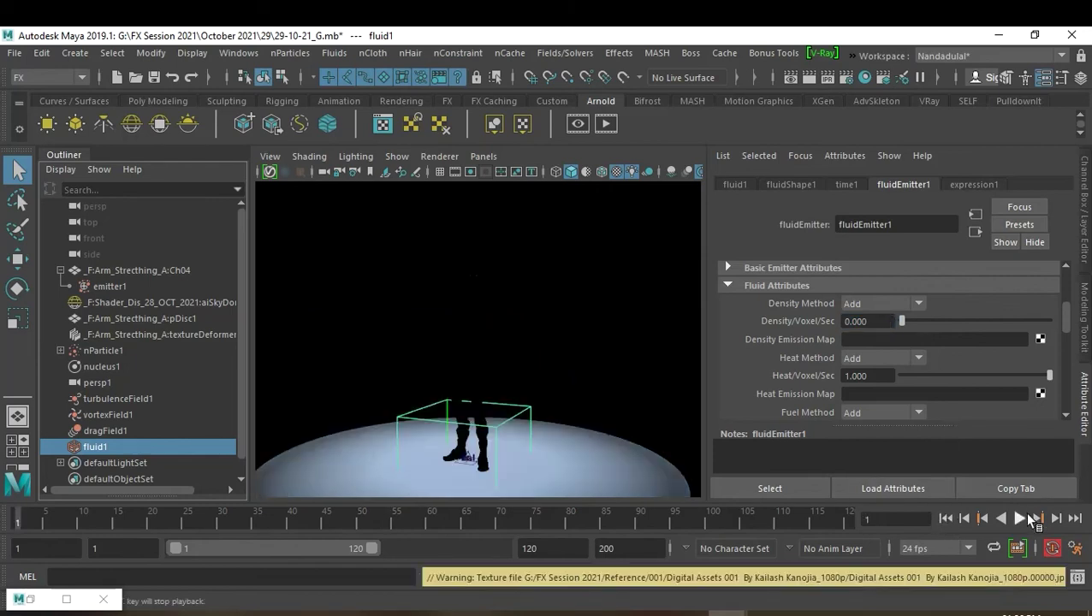
Set fluidEmitter1's Density/Voxel/Sec to 0.1 and replay the fire from frame 1.
left_click(1020, 518)
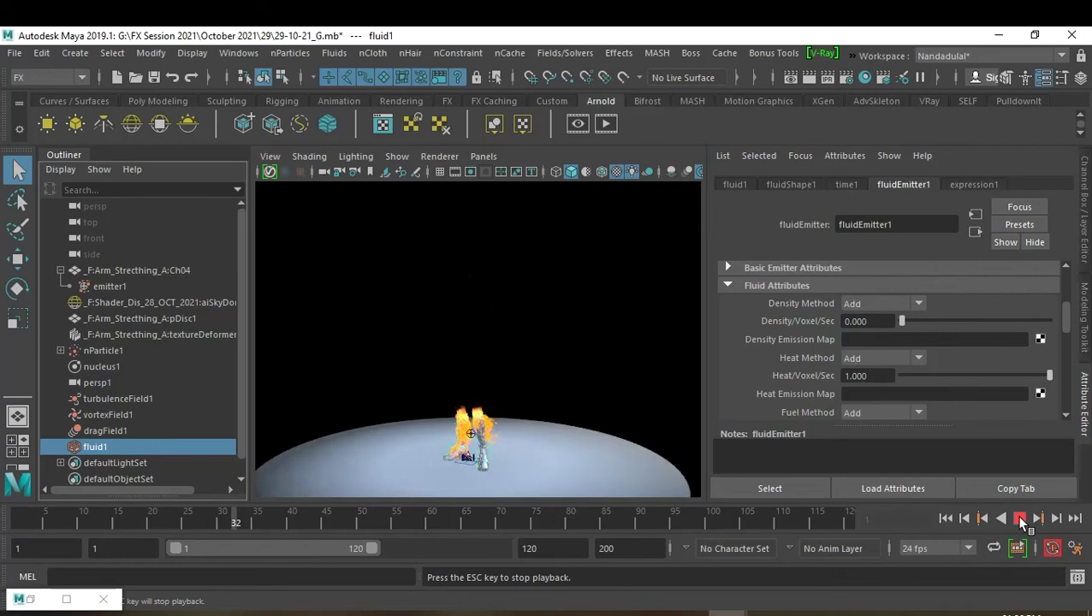
left_click(1020, 518)
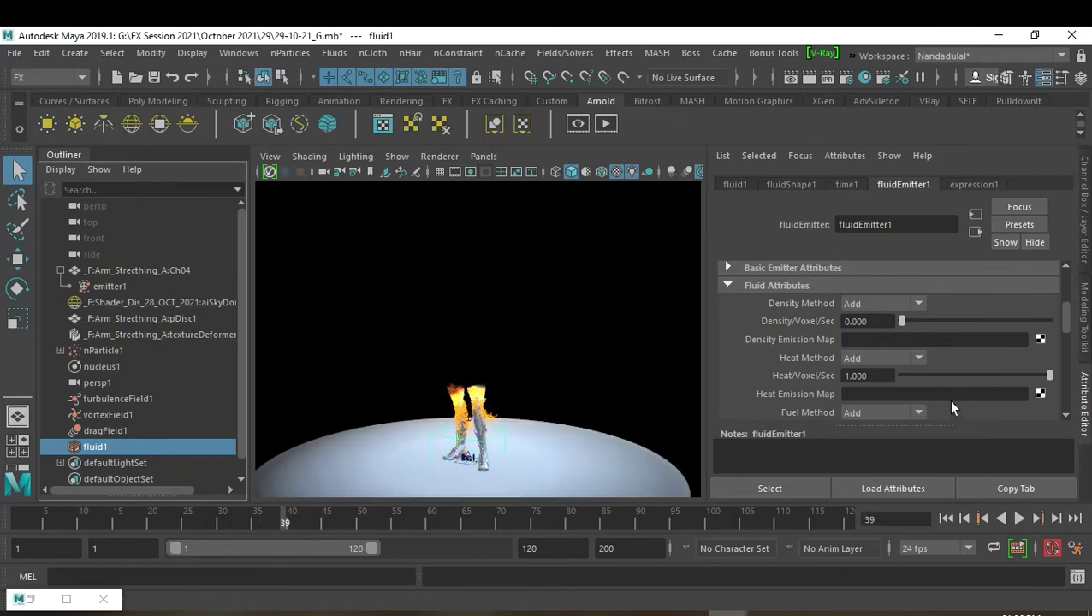
left_click(888, 325)
type("0.1")
key("Return")
left_click(945, 518)
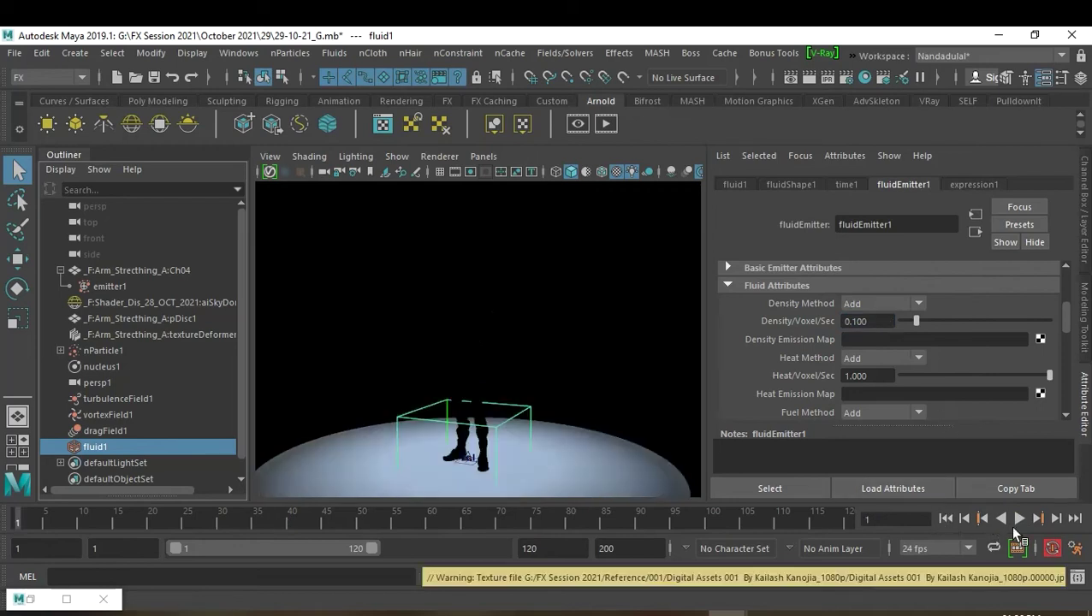
left_click(1019, 519)
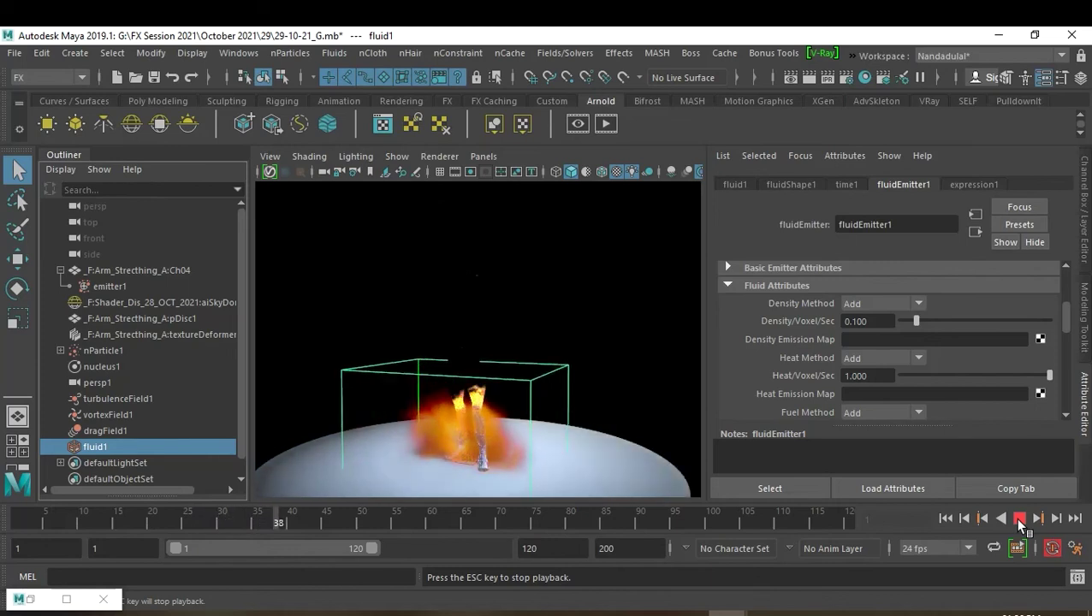
Raise Density/Voxel/Sec to 10, replay from frame 1, and stop at frame 51.
left_click(1018, 518)
double_click(895, 321)
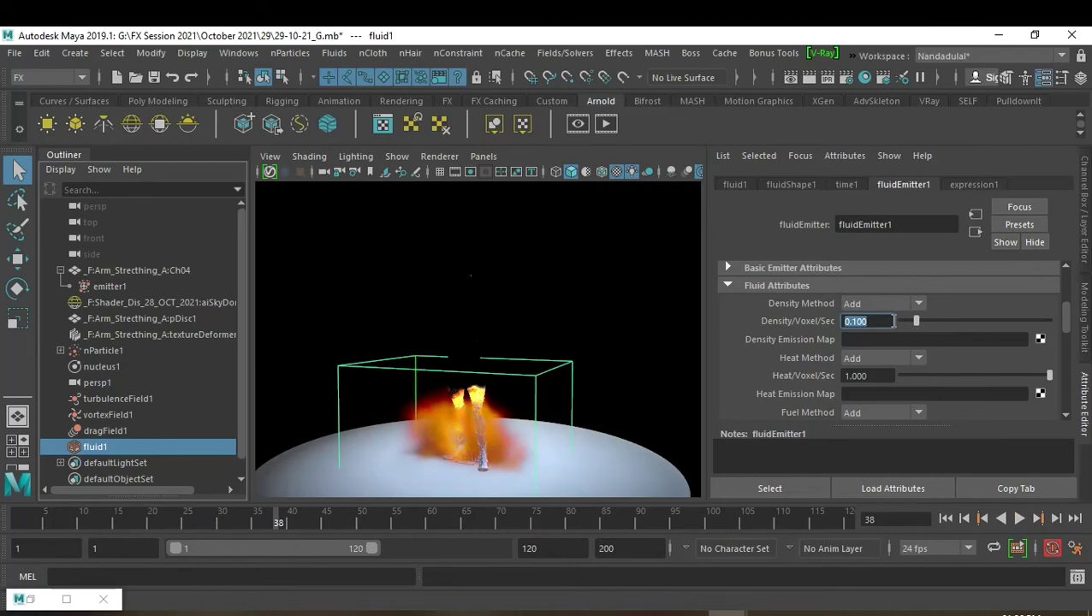
type("10")
key("Return")
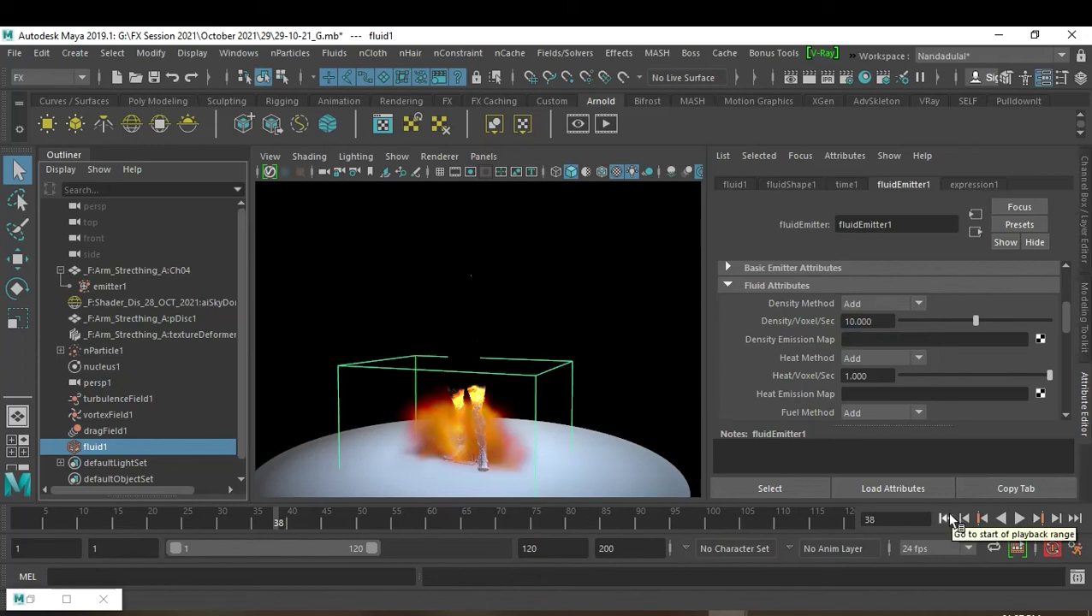
left_click(947, 518)
left_click(1018, 518)
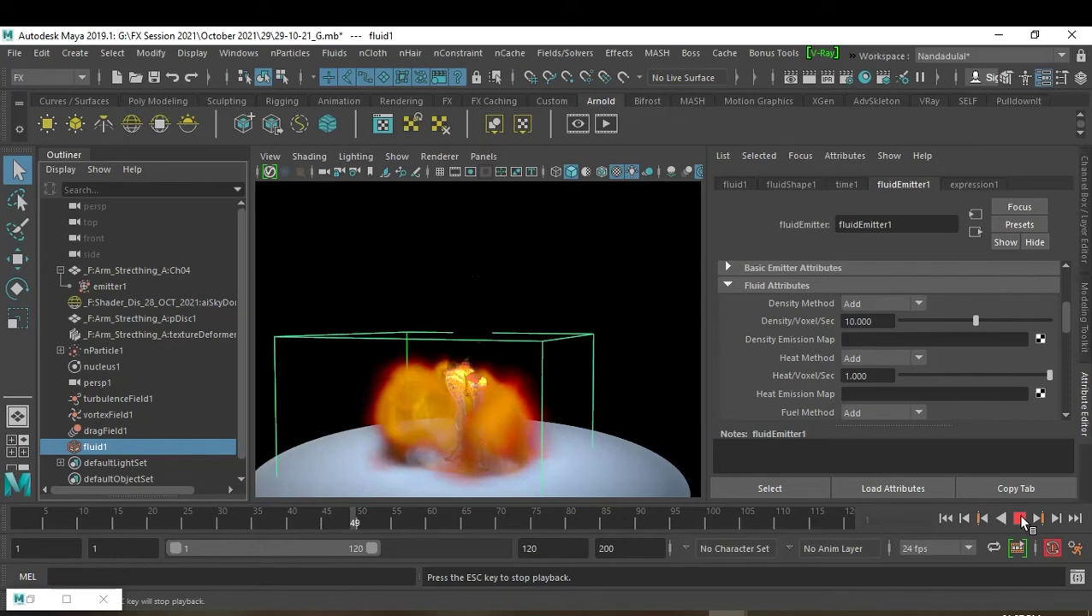
left_click(1020, 519)
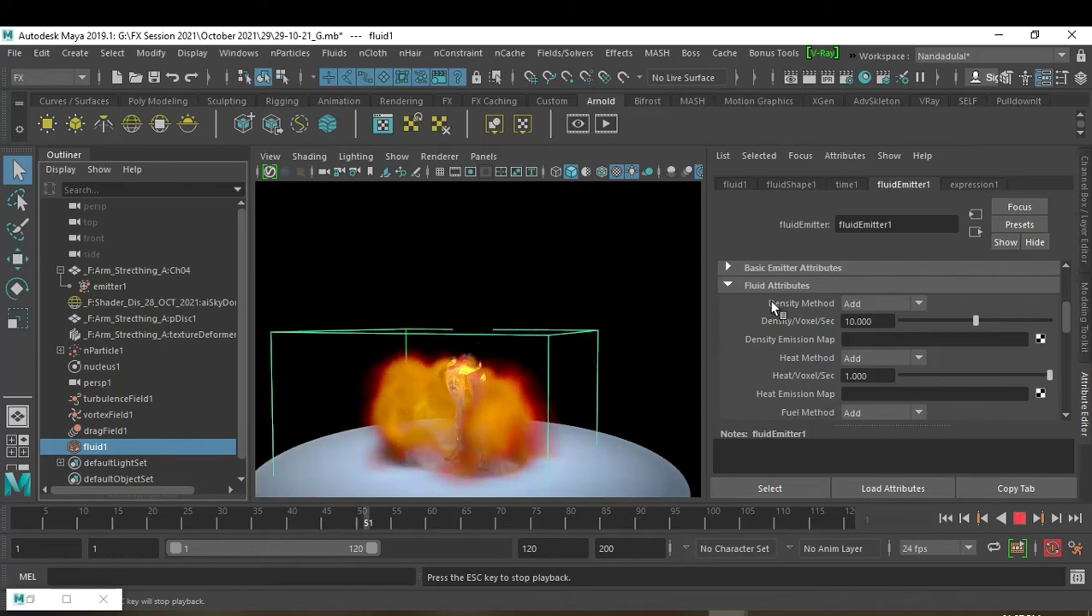
Set the emitter's Density/Voxel/Sec to 0.2.
left_click(887, 321)
double_click(887, 321)
type("0.2")
key("Return")
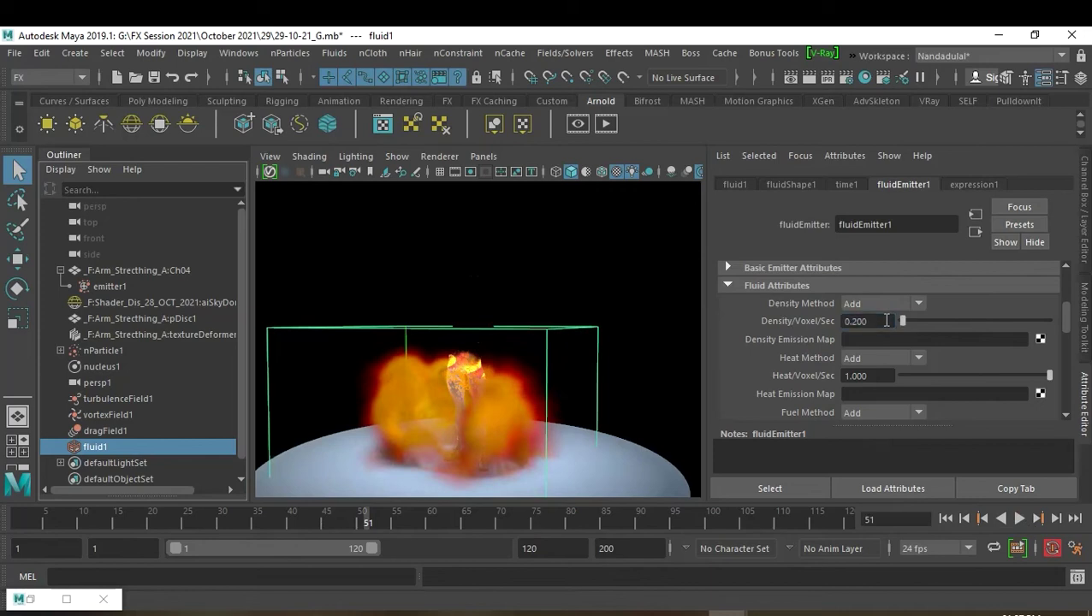
Give the Fluid Emission Turbulence a Turbulence value of 0.5.
scroll(991, 366, "down", 3)
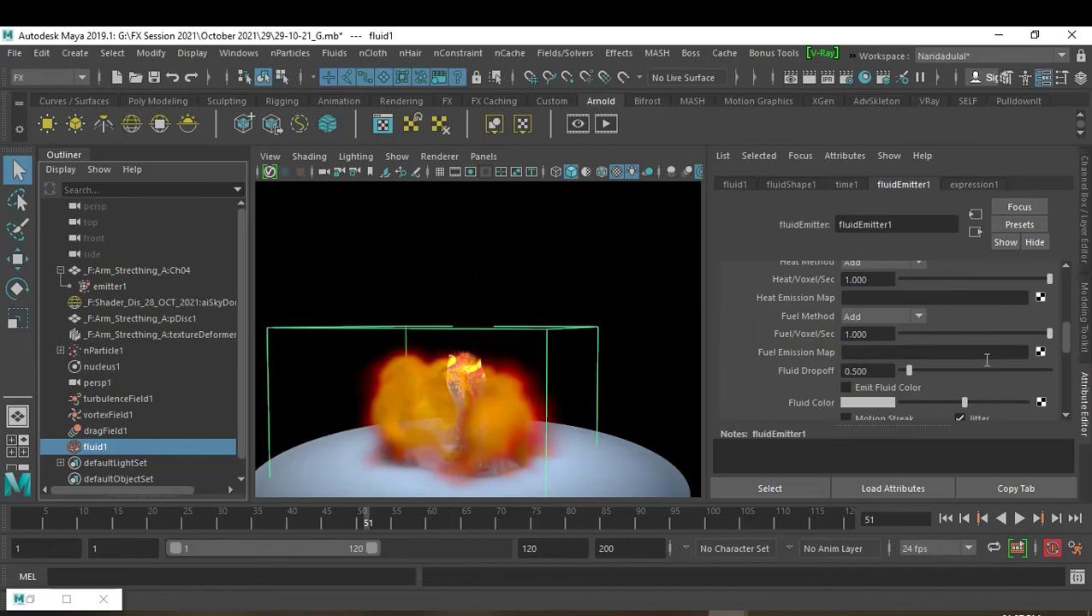
scroll(987, 360, "down", 1)
scroll(987, 361, "down", 1)
scroll(987, 361, "down", 1)
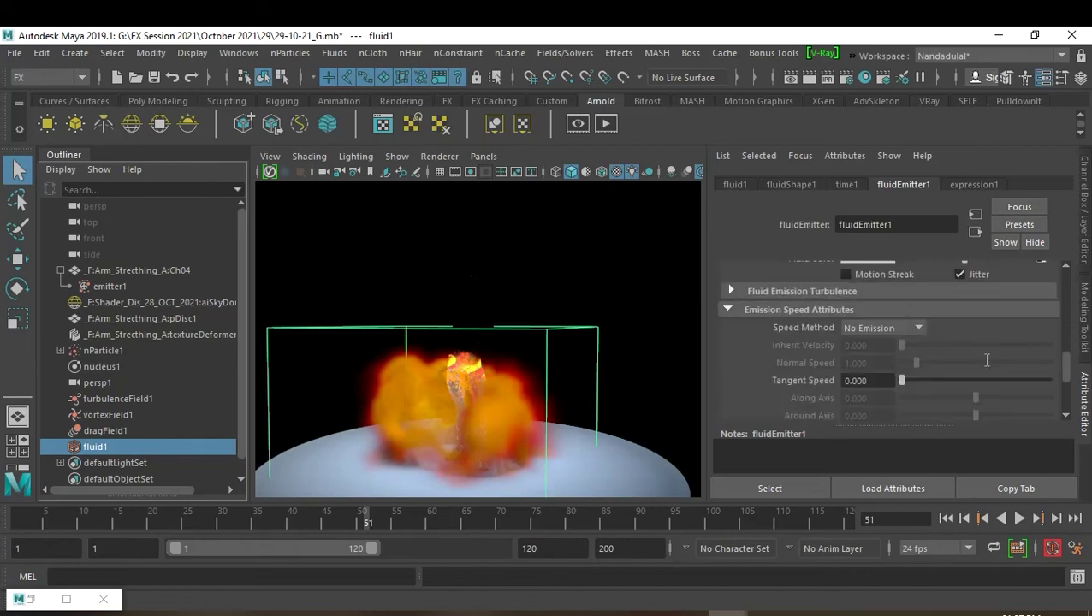
scroll(987, 361, "down", 2)
scroll(944, 371, "up", 3)
scroll(945, 371, "up", 1)
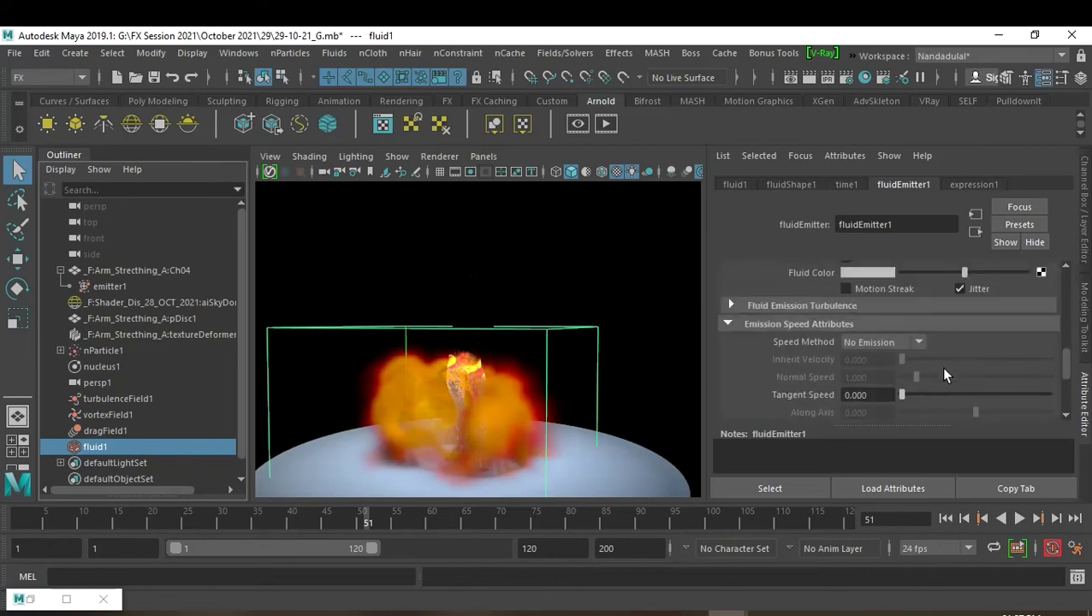
left_click(828, 306)
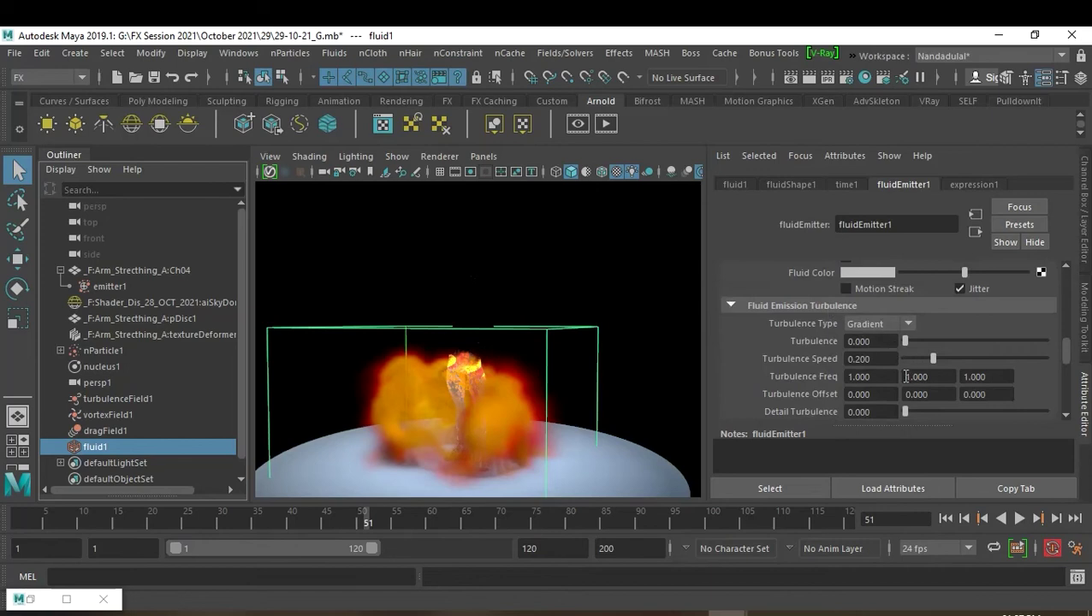
left_click(891, 341)
type("0.5")
key("Return")
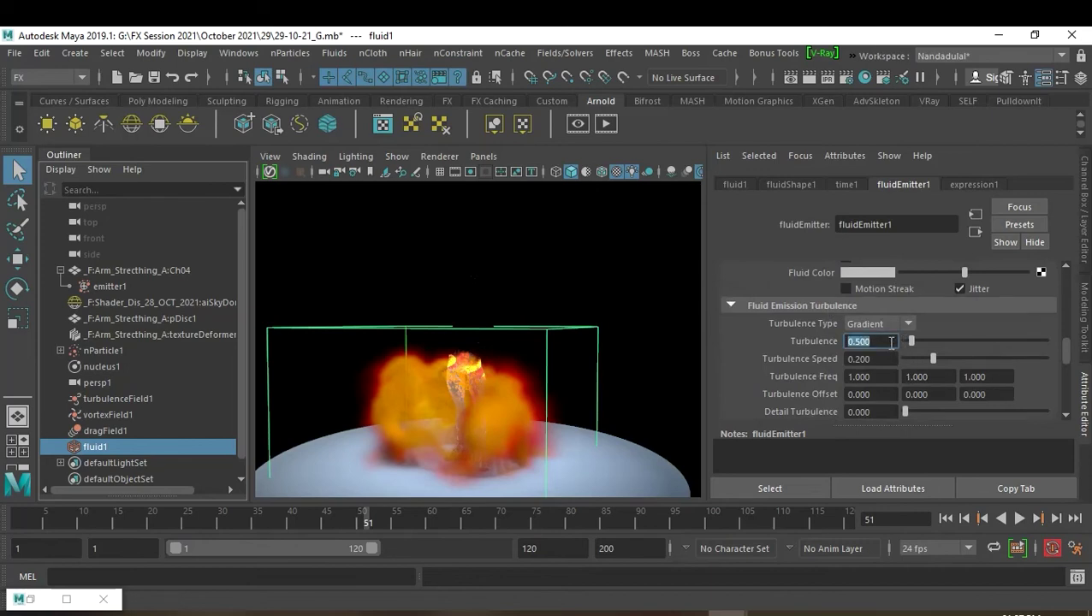
left_click(736, 184)
Set fluidShape1's Display Boundary Draw to None.
left_click(777, 185)
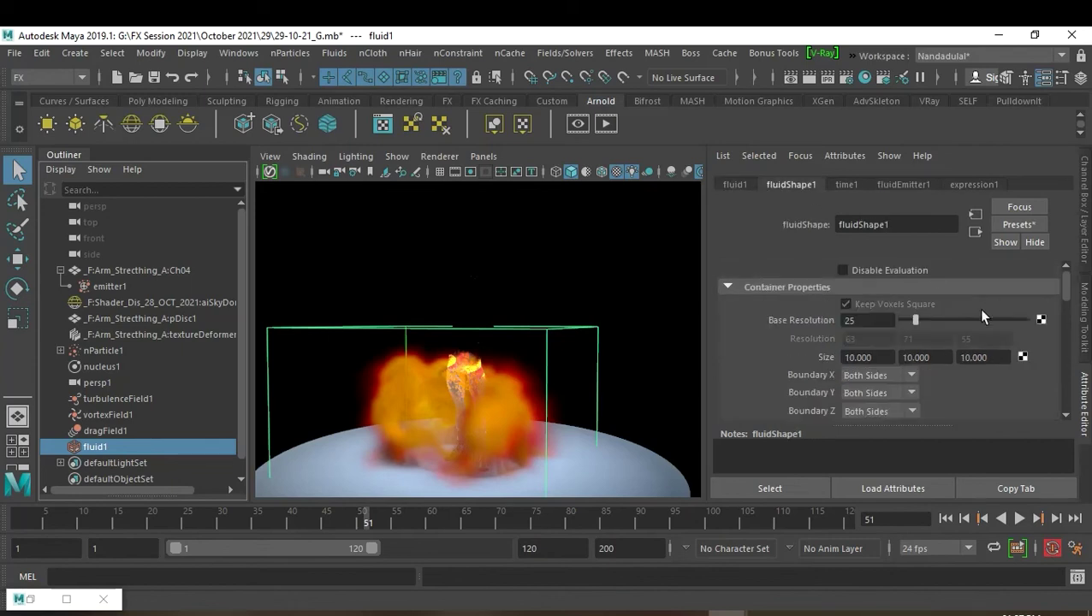
scroll(979, 353, "down", 3)
scroll(980, 353, "down", 3)
scroll(979, 352, "down", 3)
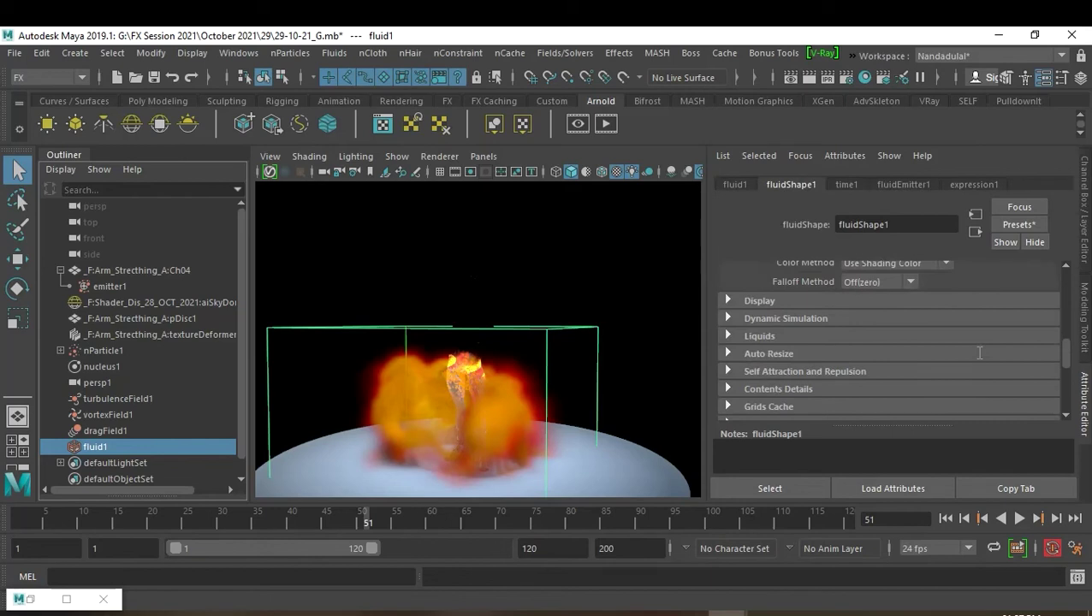
left_click(777, 300)
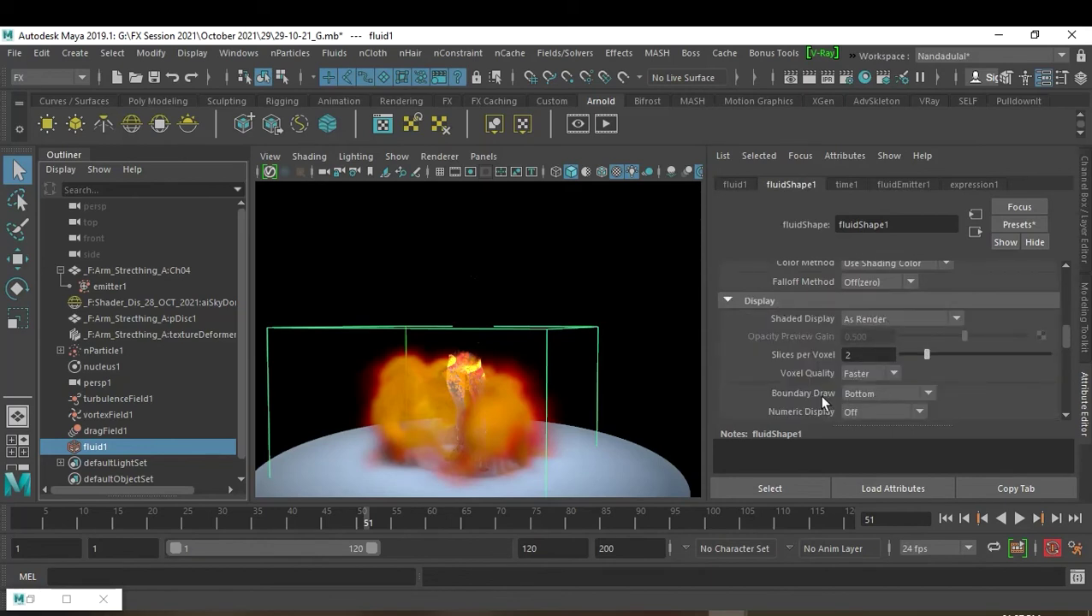
left_click(893, 393)
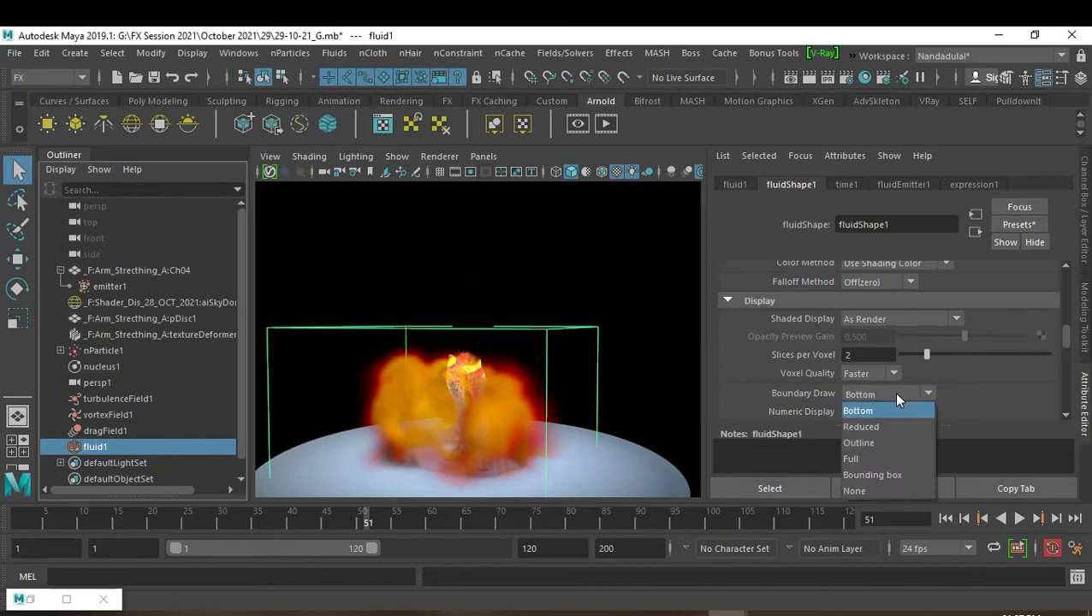
left_click(872, 489)
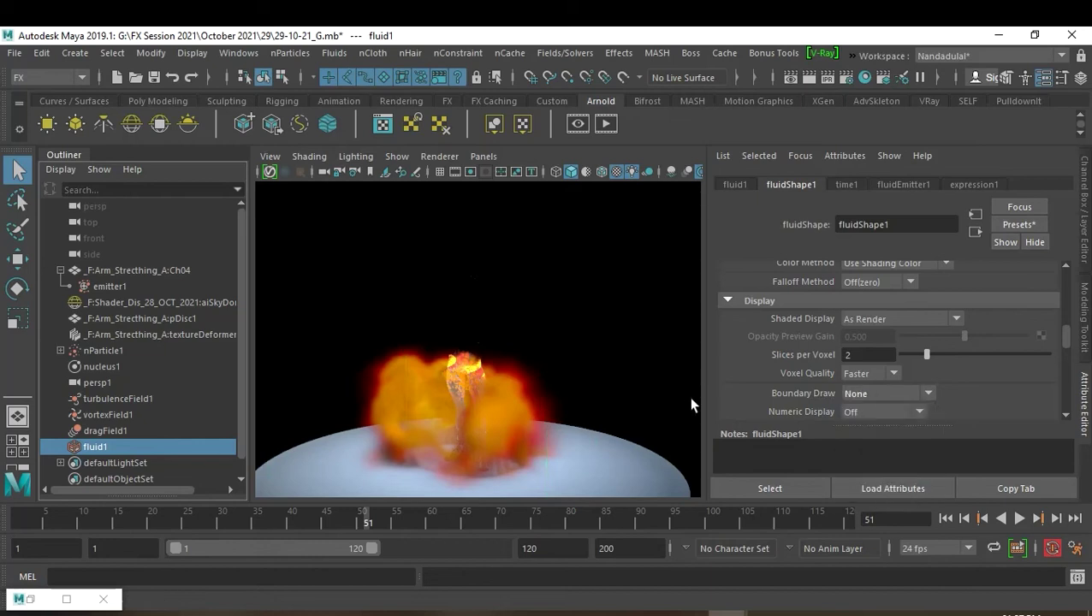
scroll(970, 388, "down", 2)
scroll(970, 388, "down", 3)
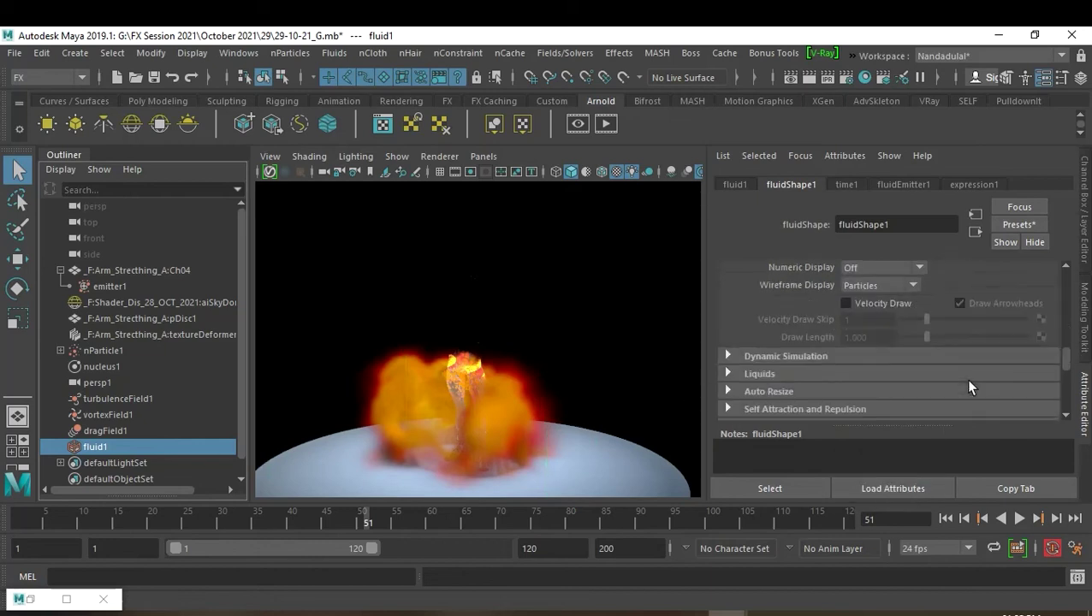
scroll(921, 342, "down", 2)
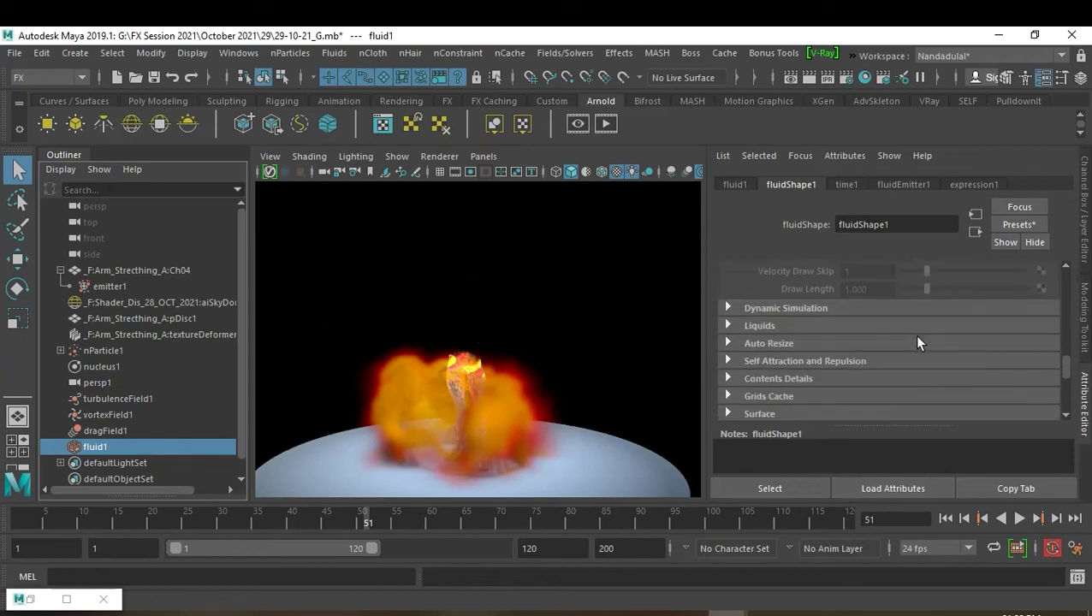
scroll(917, 343, "down", 2)
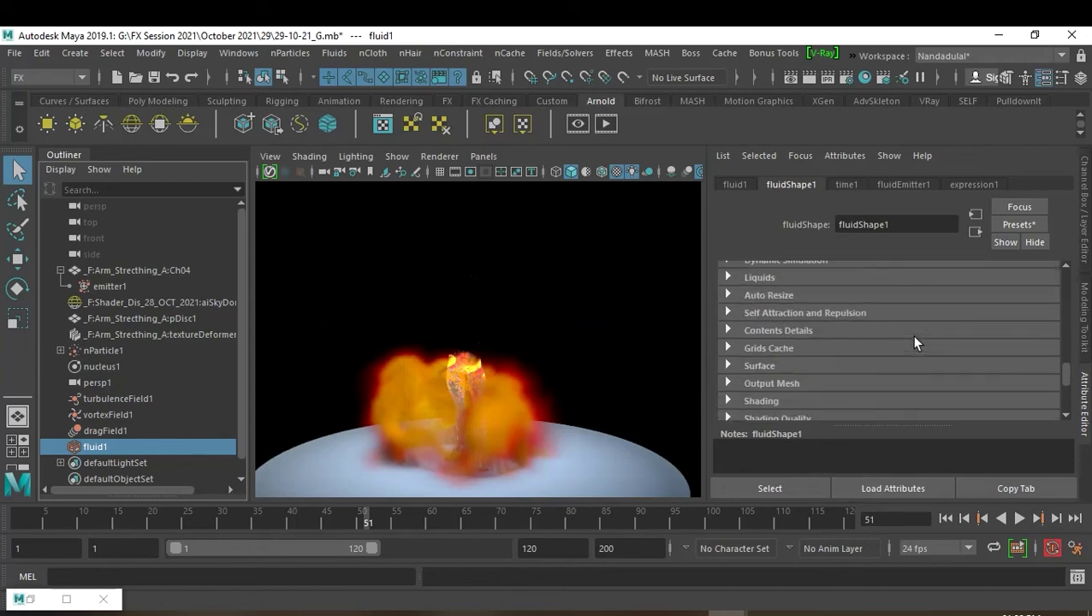
scroll(924, 340, "down", 2)
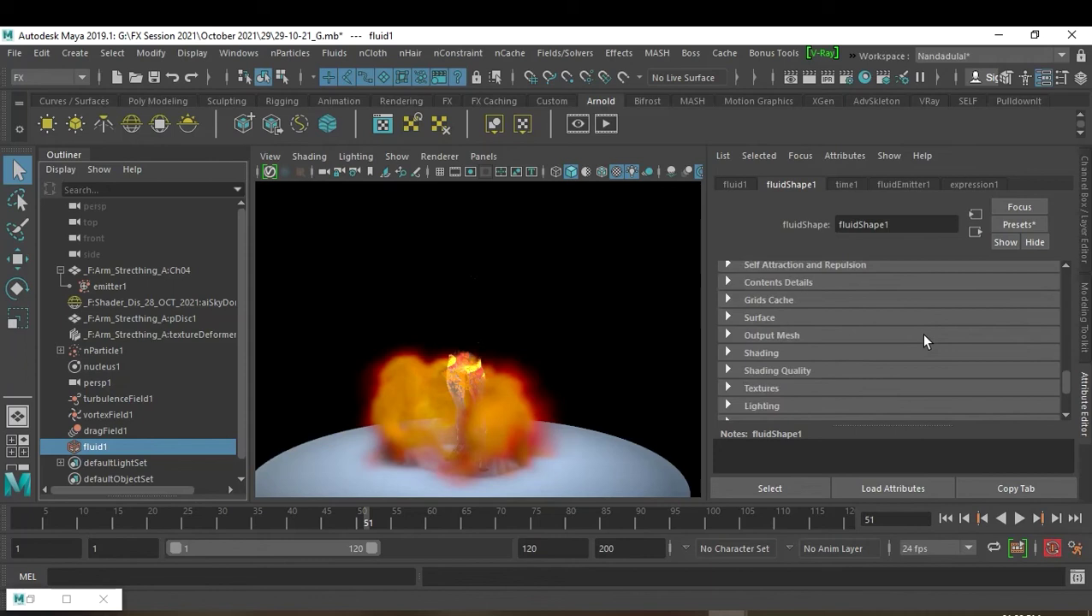
scroll(875, 350, "down", 2)
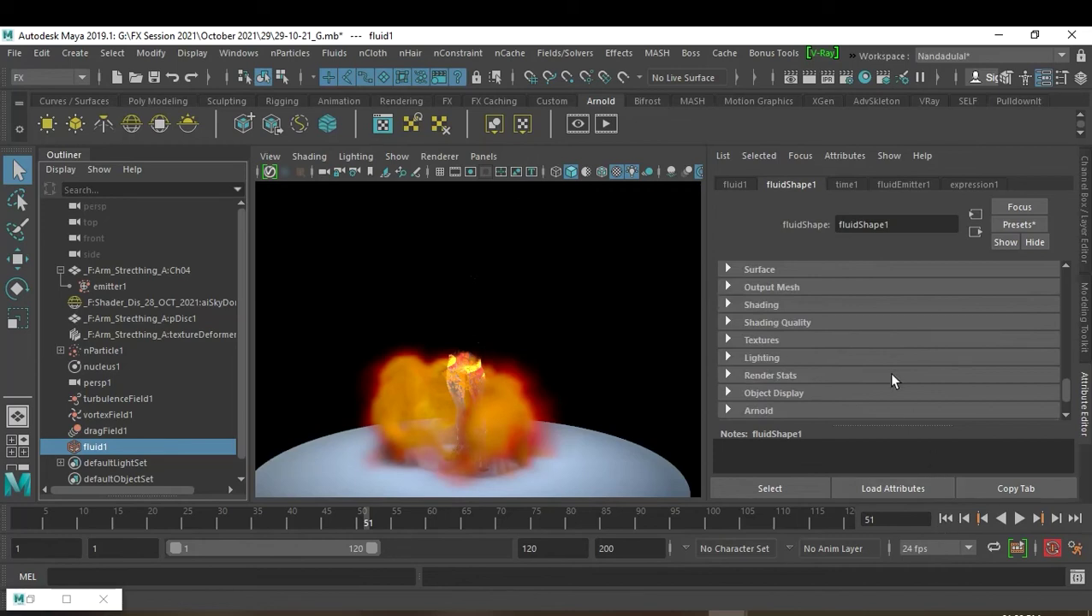
Lower the fluid's Shading Transparency slightly for denser, darker fire.
left_click(794, 357)
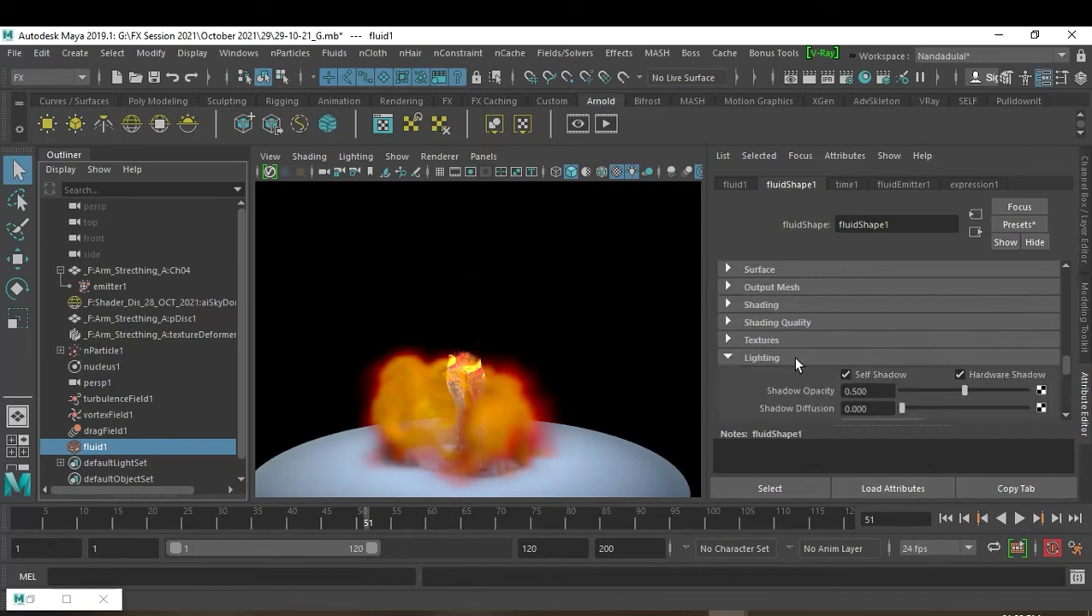
left_click(795, 359)
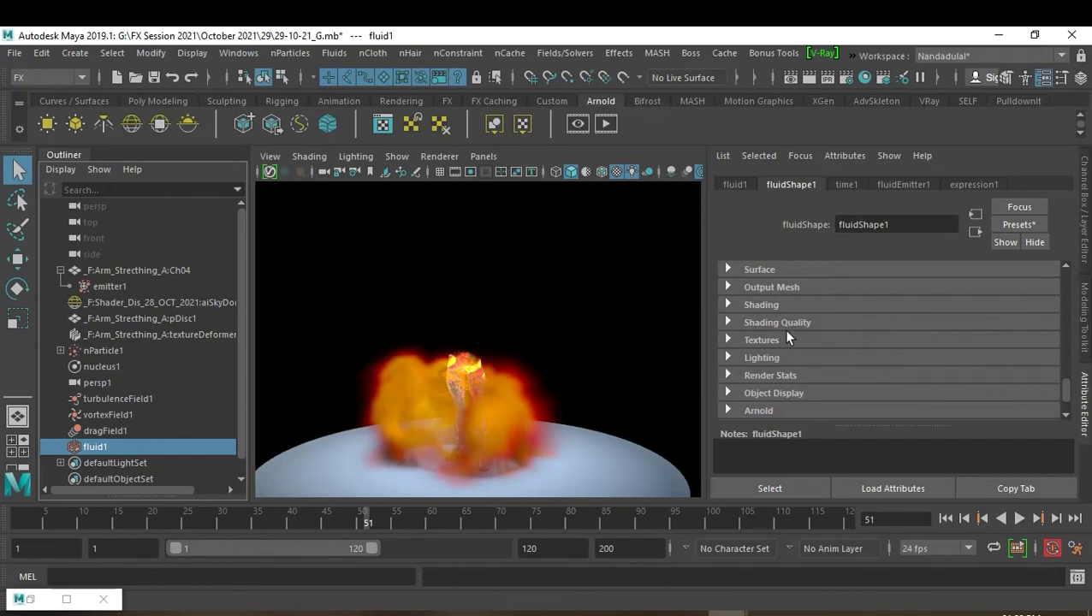
left_click(755, 305)
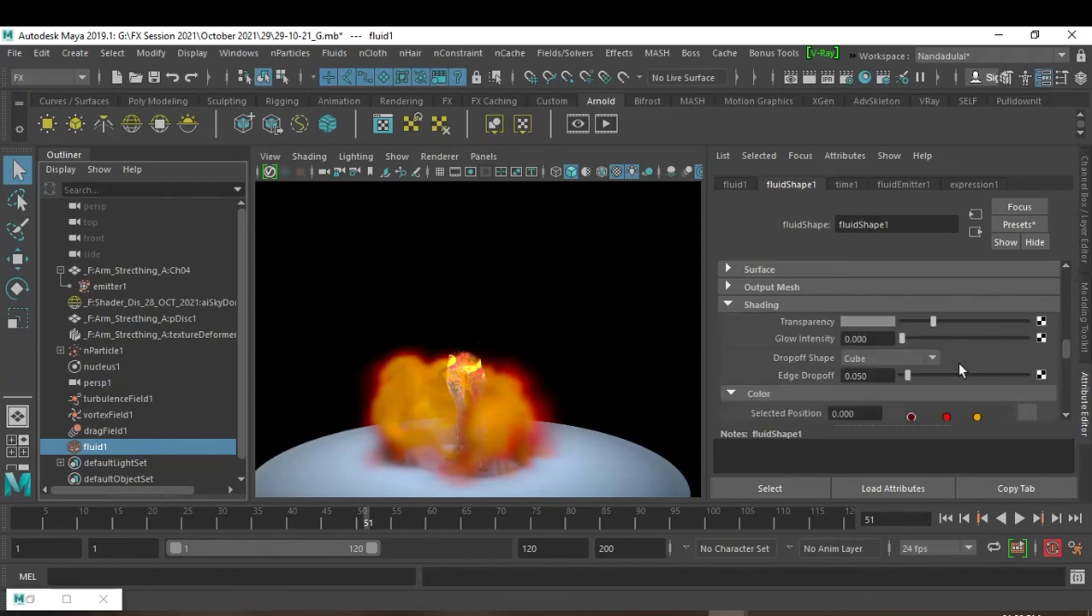
scroll(958, 365, "down", 2)
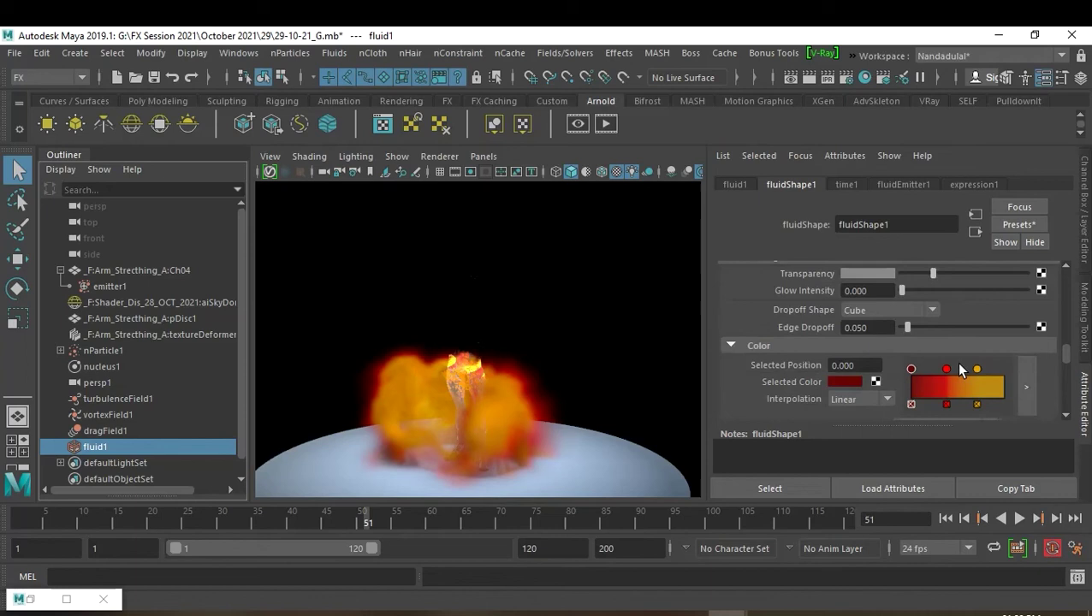
scroll(959, 365, "up", 2)
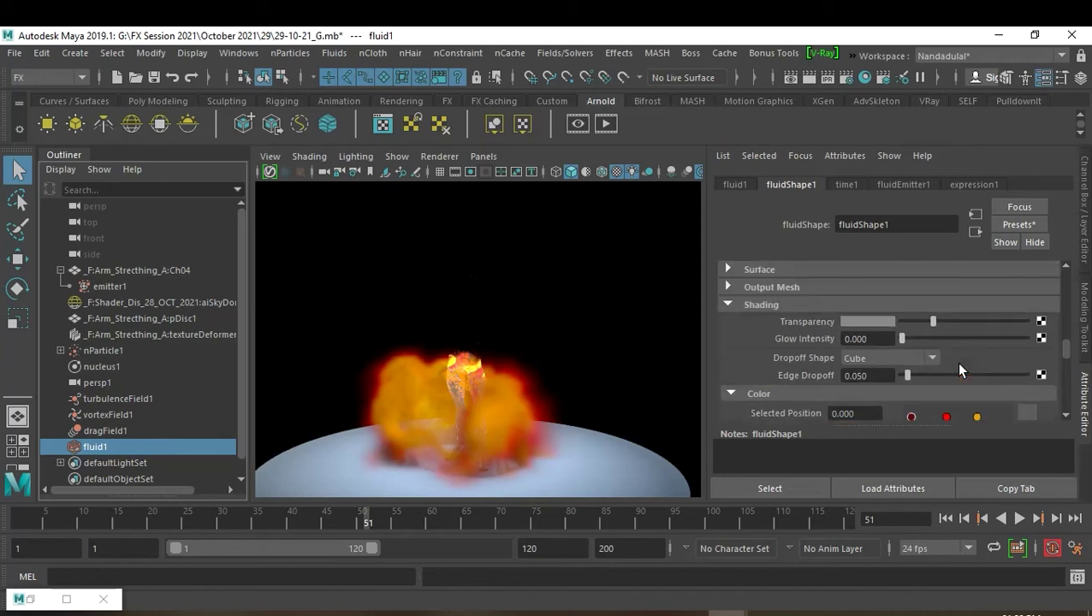
mouse_move(933, 322)
left_mouse_down()
mouse_move(900, 324)
mouse_move(921, 327)
left_mouse_up()
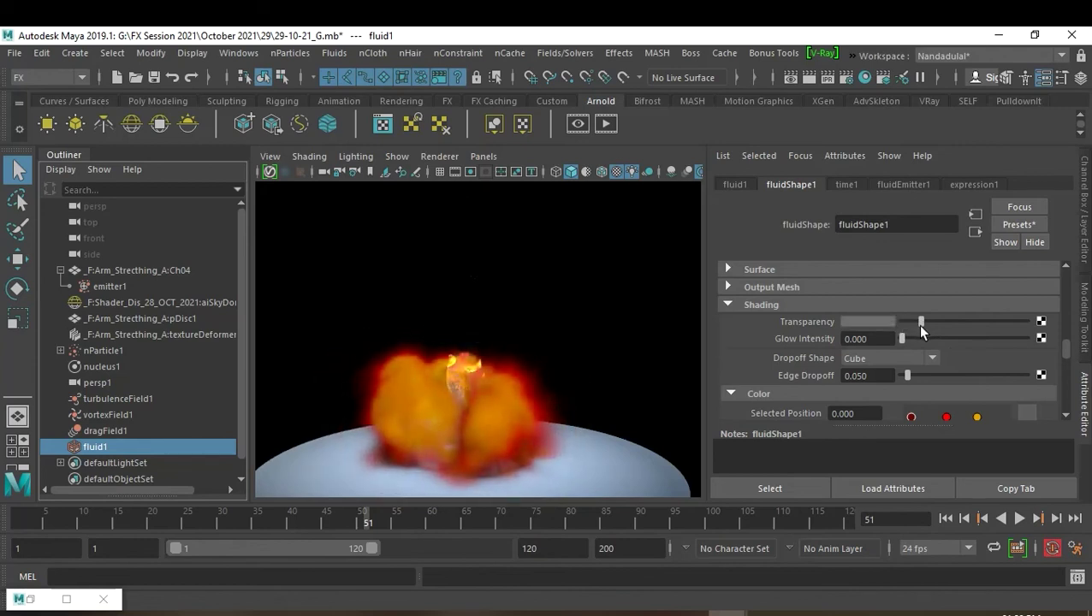
scroll(980, 361, "down", 1)
scroll(980, 360, "down", 1)
scroll(980, 361, "down", 1)
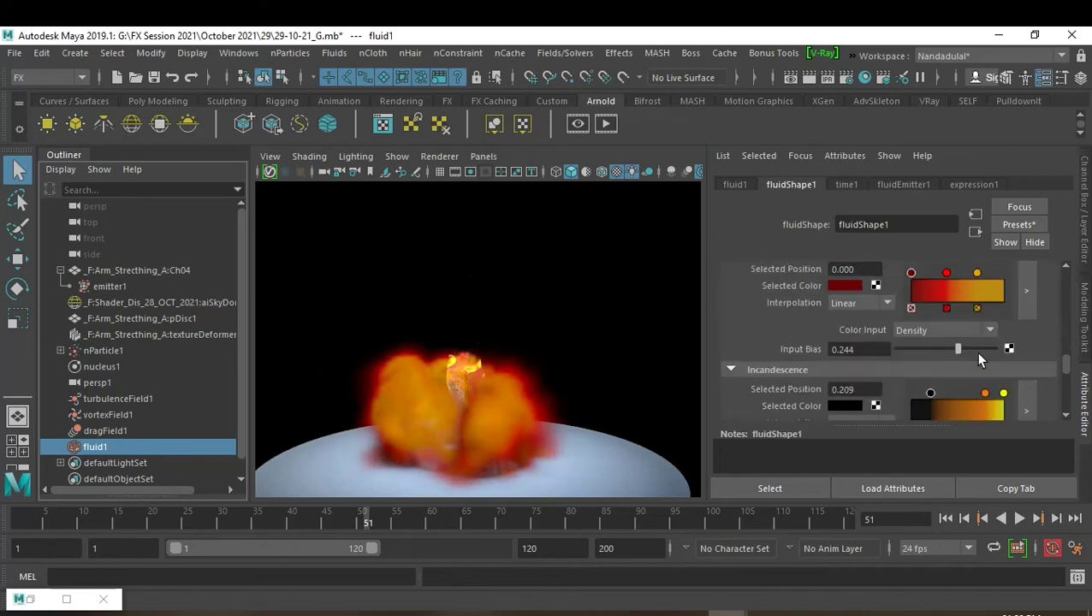
scroll(980, 360, "down", 1)
scroll(980, 360, "down", 1)
scroll(980, 361, "down", 2)
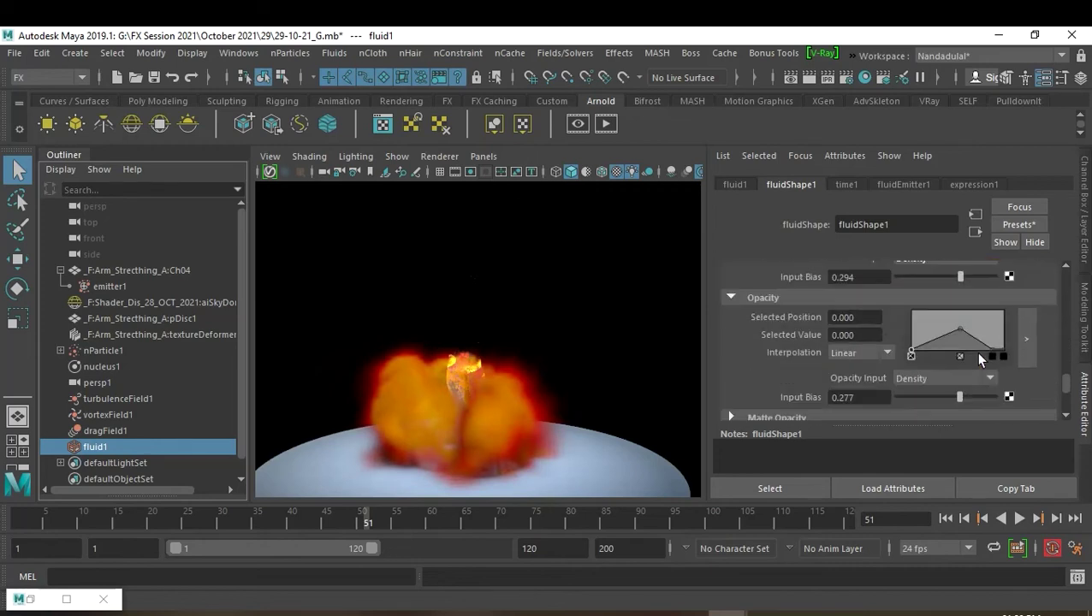
Try X Gradient, Y Gradient and Center Gradient as the fluid's Opacity Input.
left_click(955, 378)
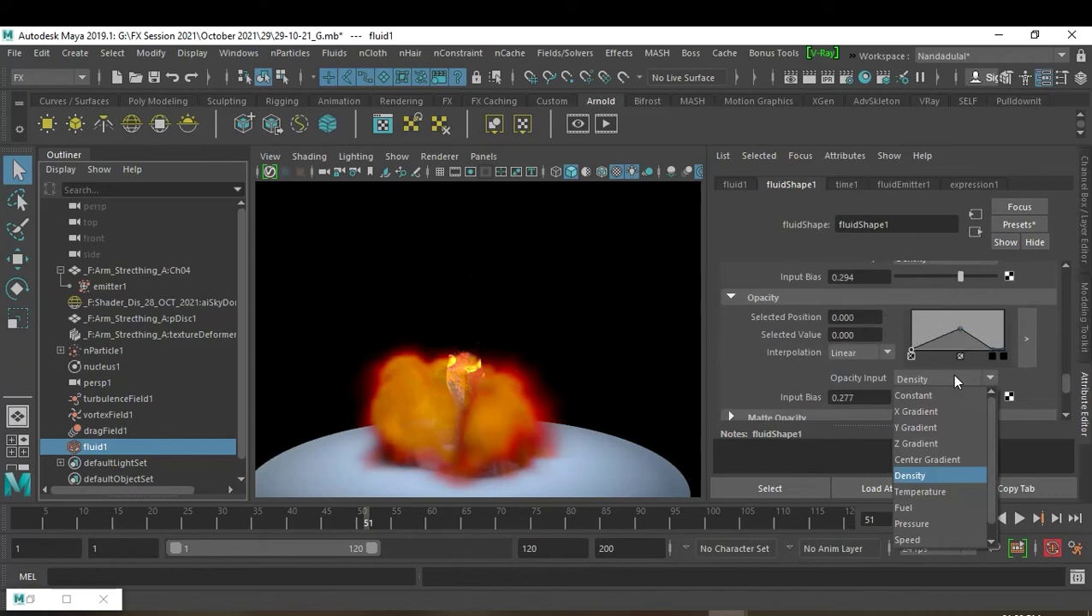
scroll(949, 448, "down", 1)
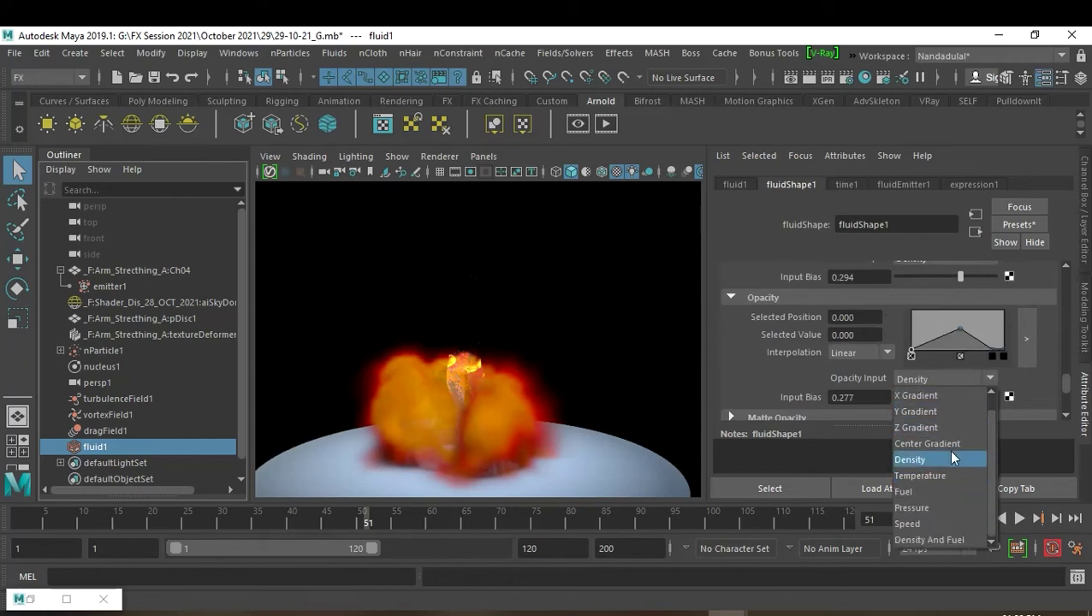
scroll(945, 496, "up", 1)
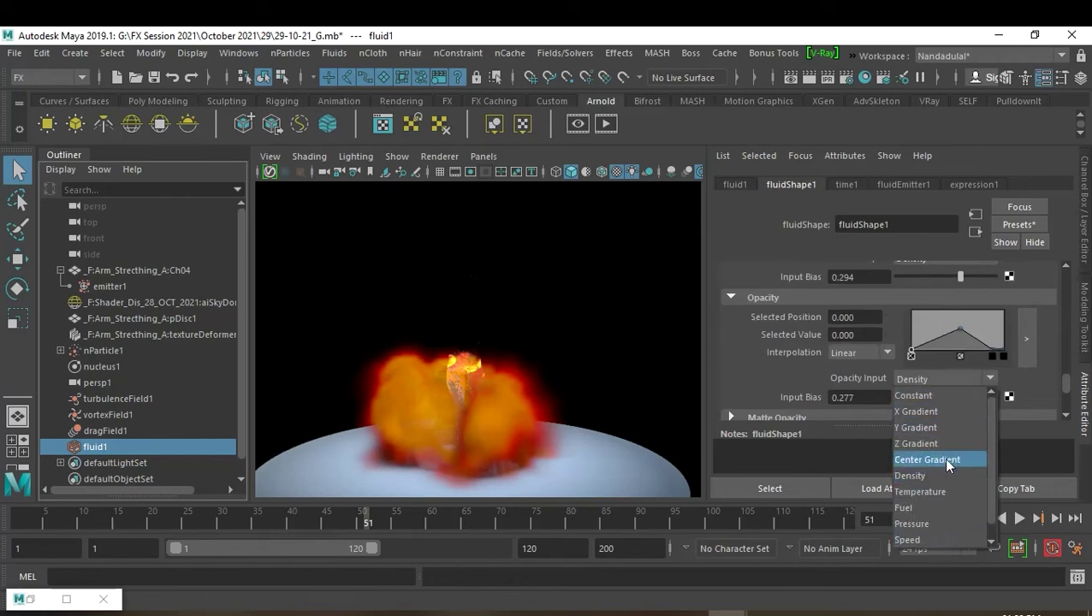
left_click(938, 415)
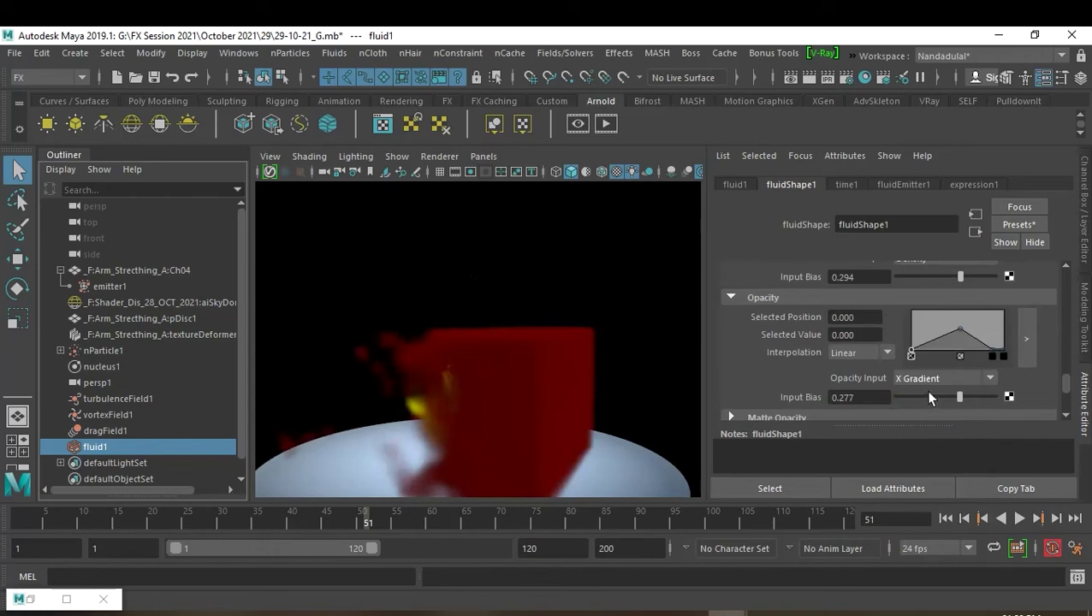
left_click(928, 378)
left_click(941, 430)
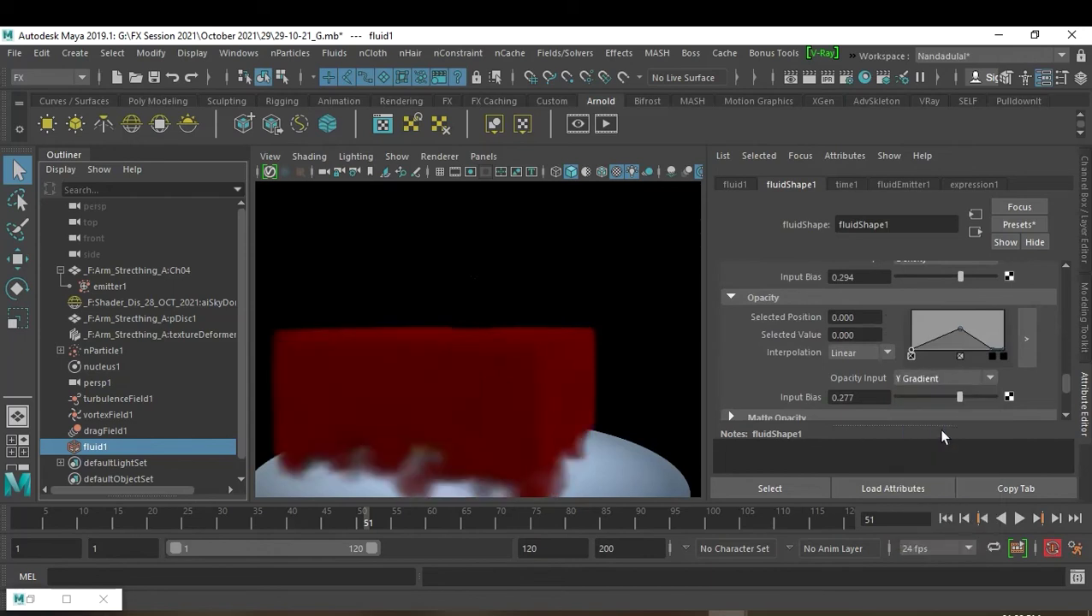
left_click(929, 385)
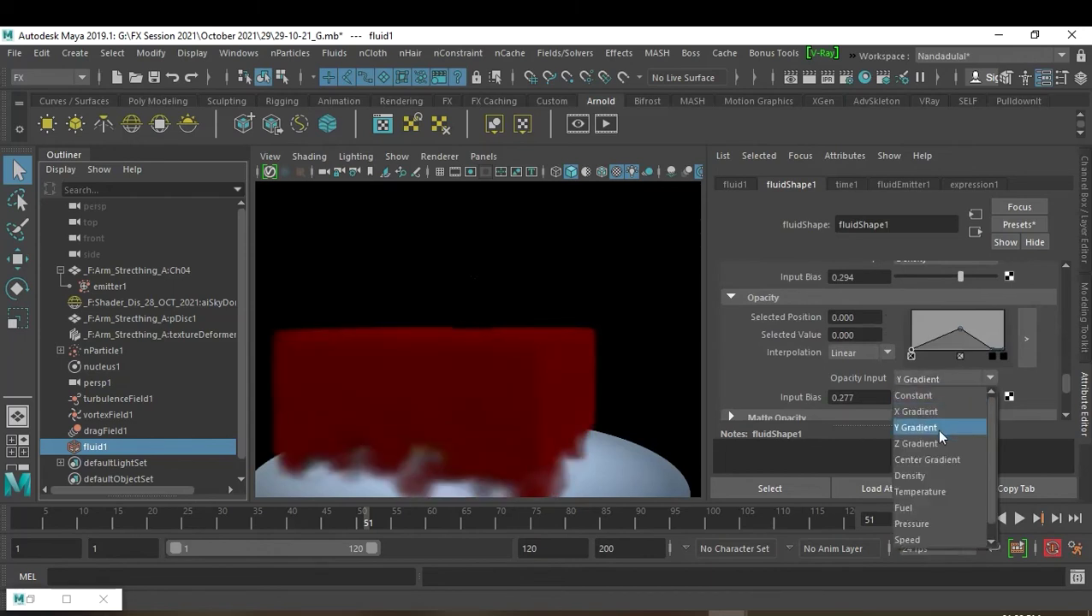
left_click(945, 459)
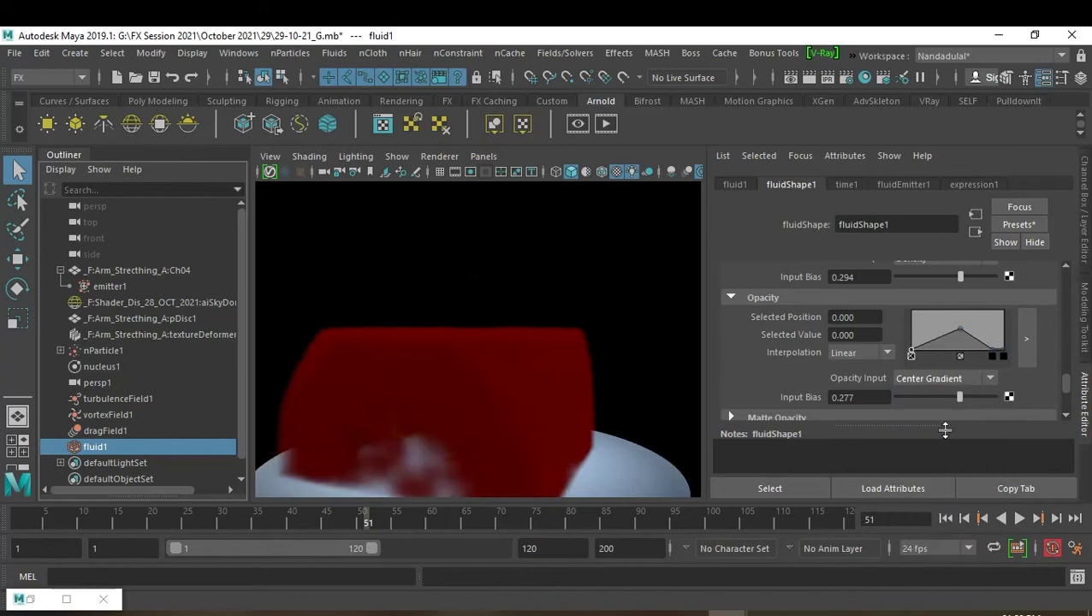
Raise Opacity Input Bias to 0.647 and set Opacity Input back to Density.
left_click_drag(956, 393, 974, 398)
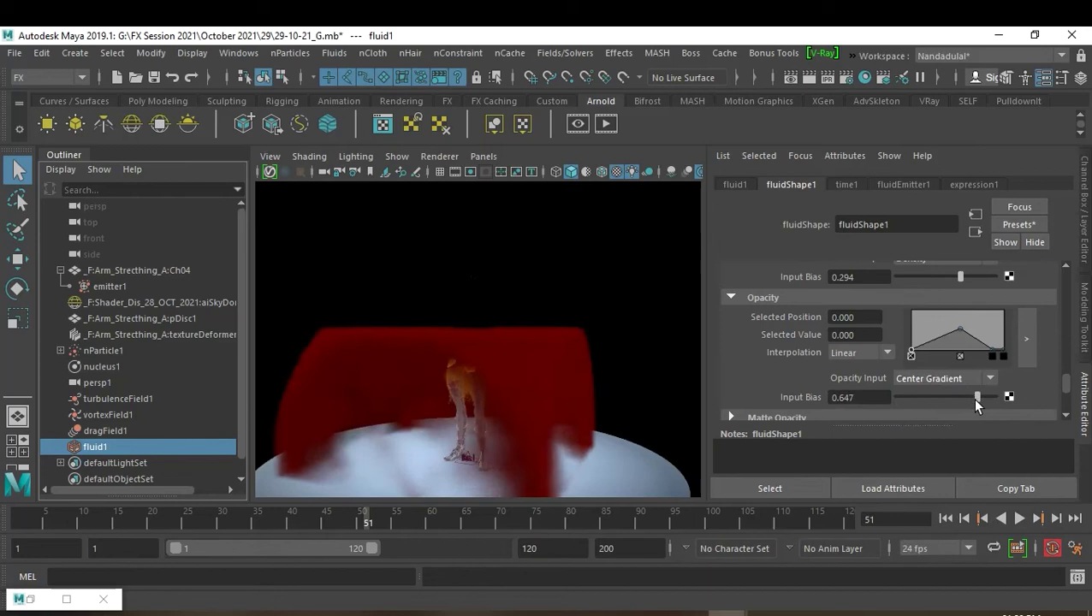
left_click(958, 379)
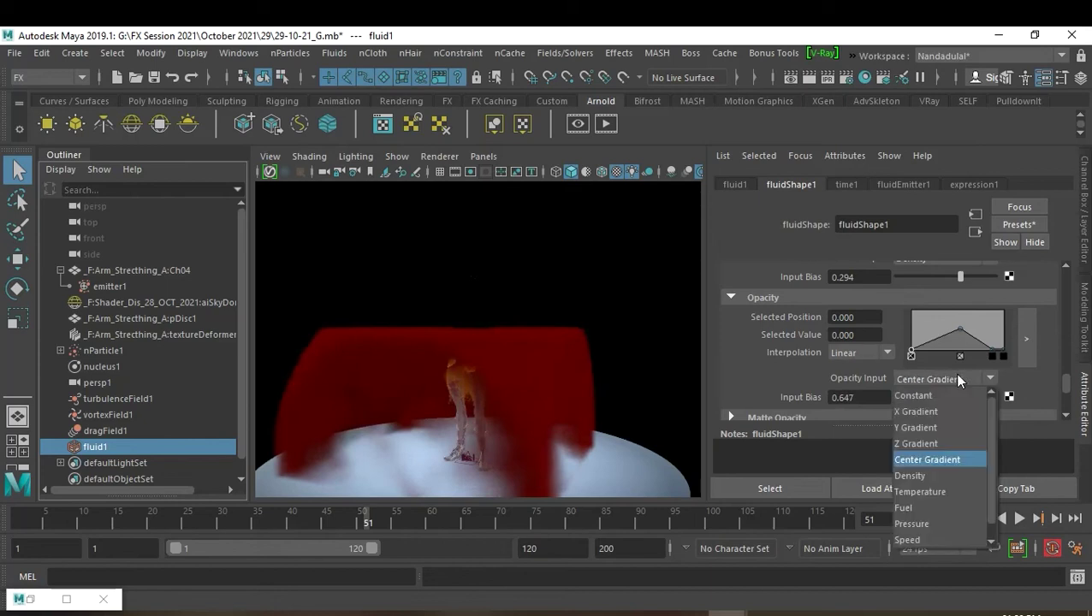
left_click(935, 474)
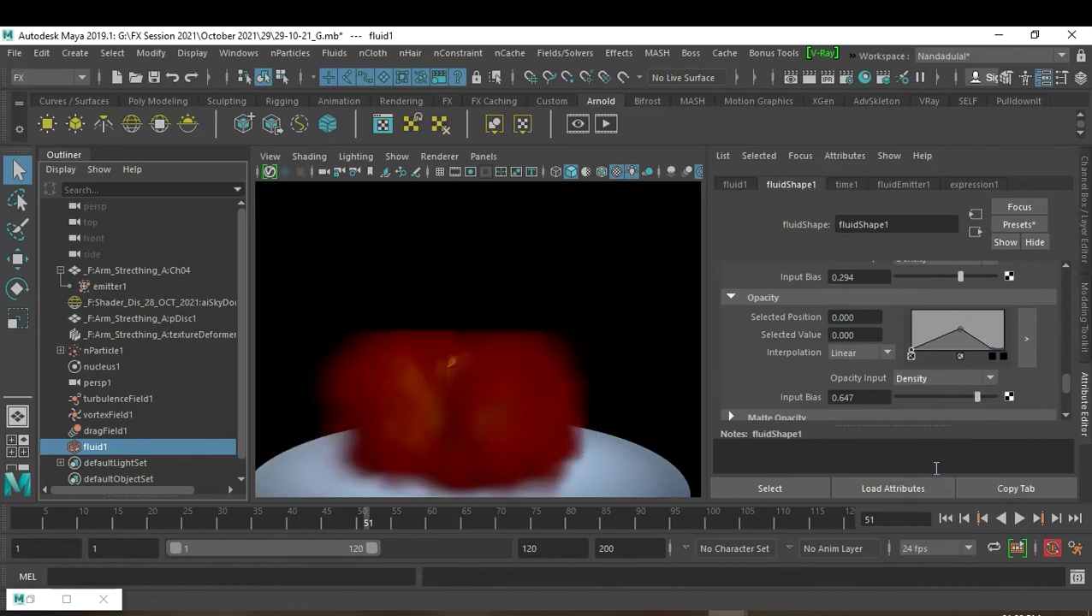
Lower opacity input bias to -0.109, shift the opacity ramp points, and rewind to frame 1.
left_click_drag(977, 397, 925, 402)
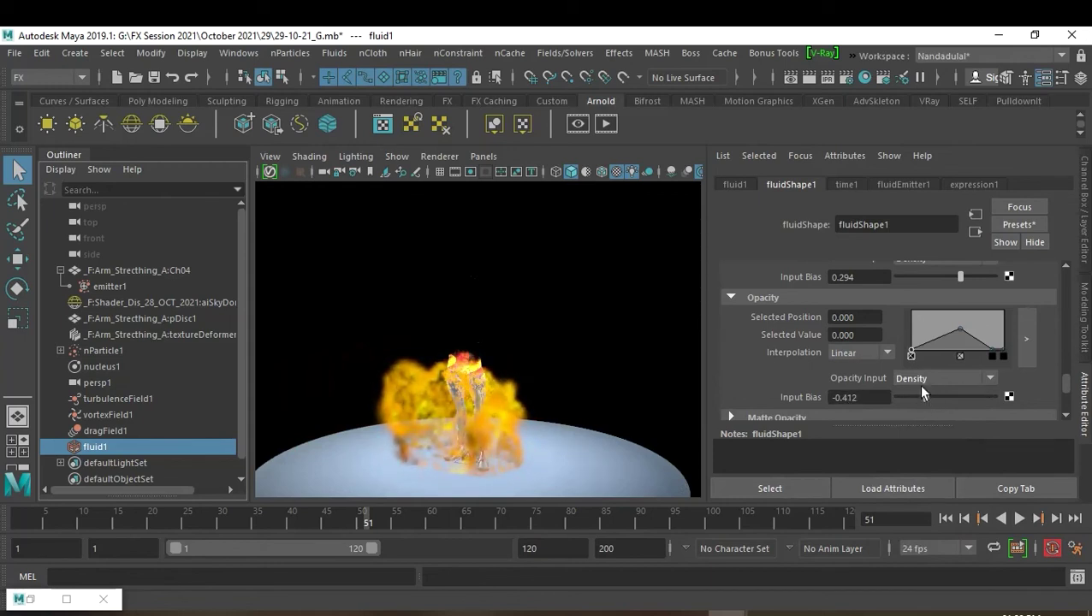
left_click_drag(912, 354, 916, 356)
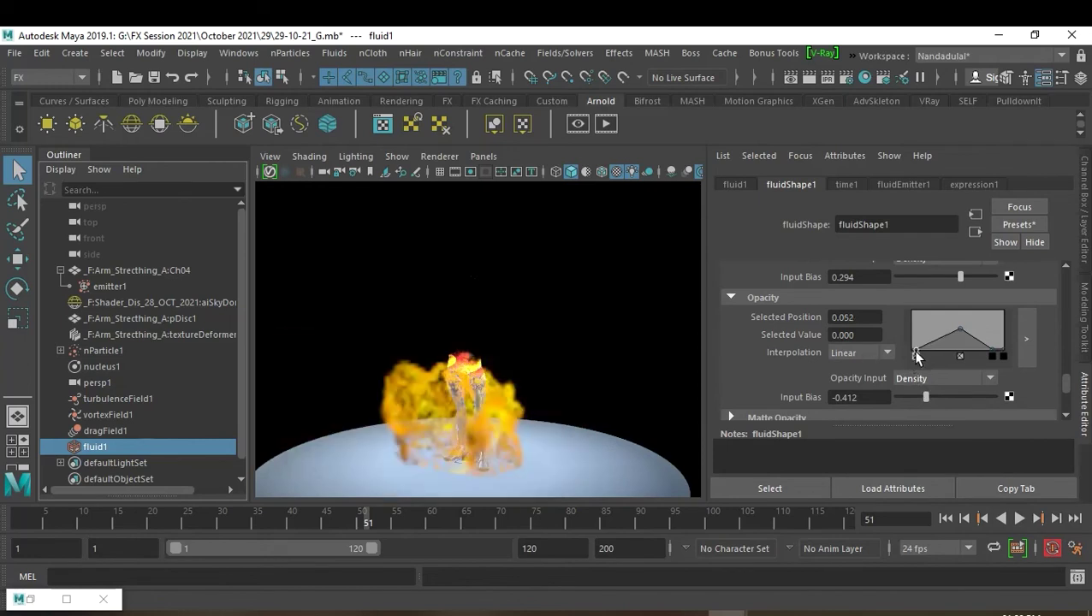
left_click_drag(916, 356, 930, 366)
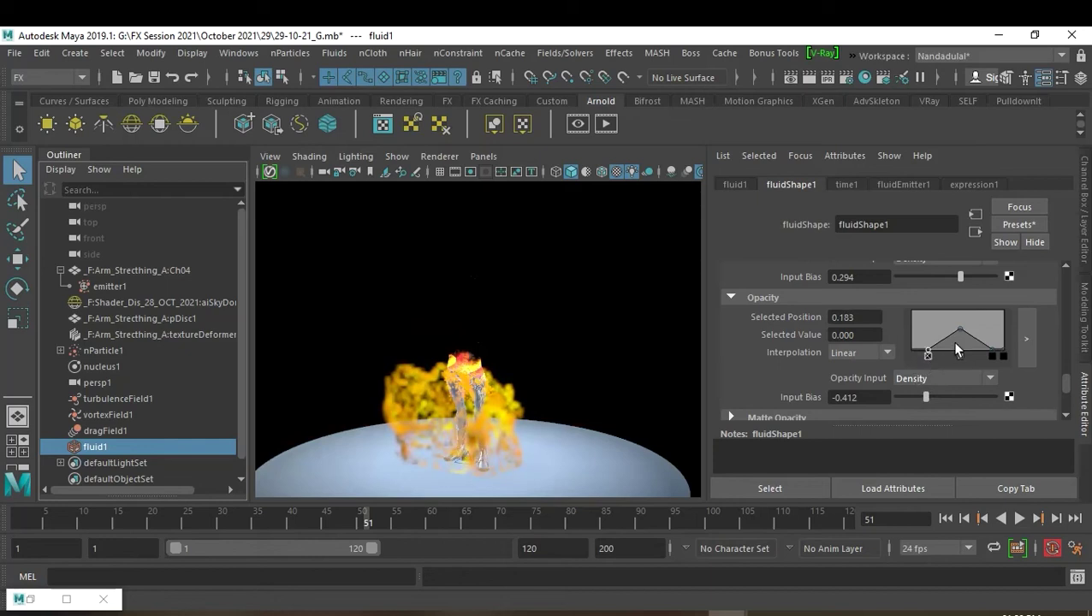
left_click_drag(991, 355, 999, 365)
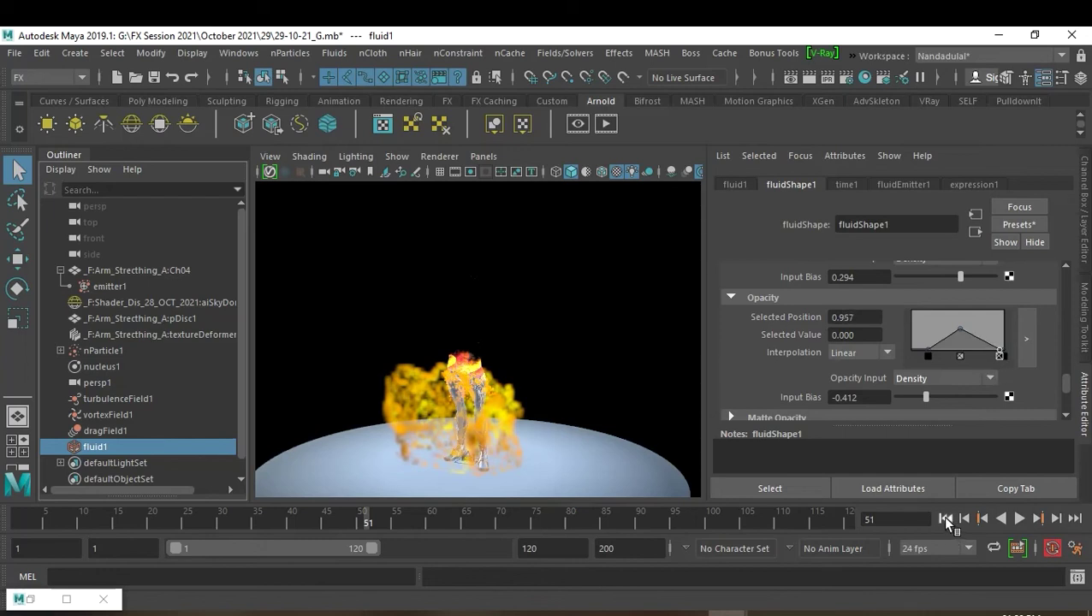
left_click_drag(925, 398, 939, 406)
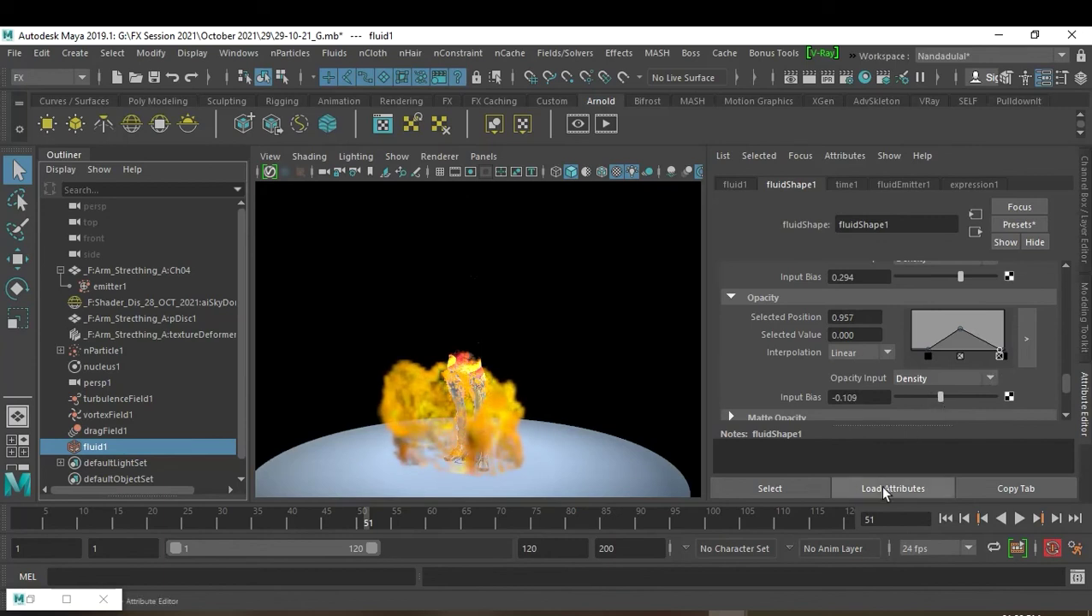
left_click(946, 518)
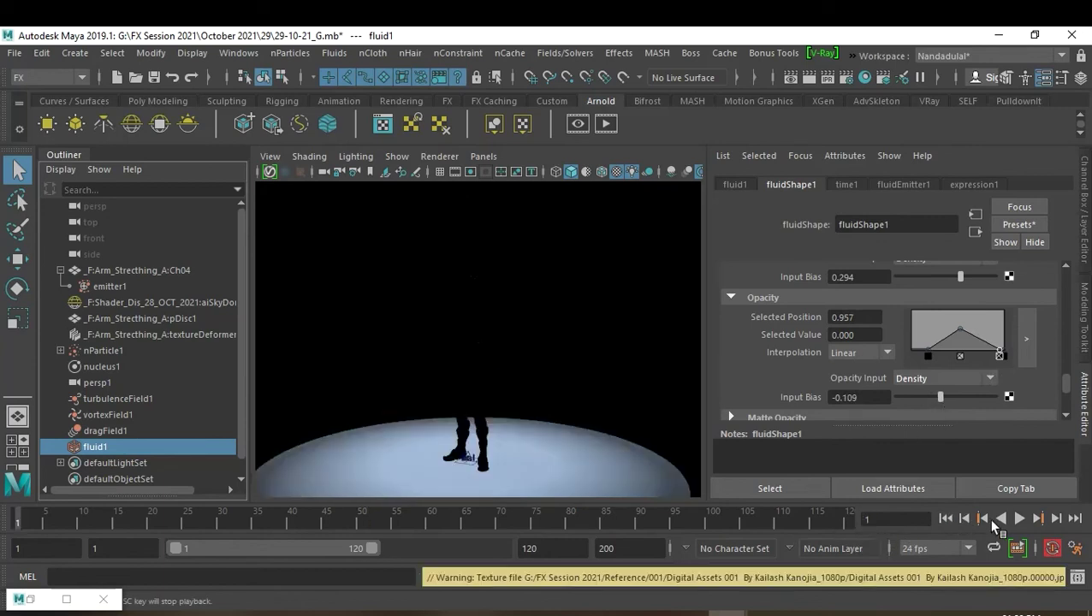
Play the fire simulation on the character and stop it at frame 88.
left_click(1020, 518)
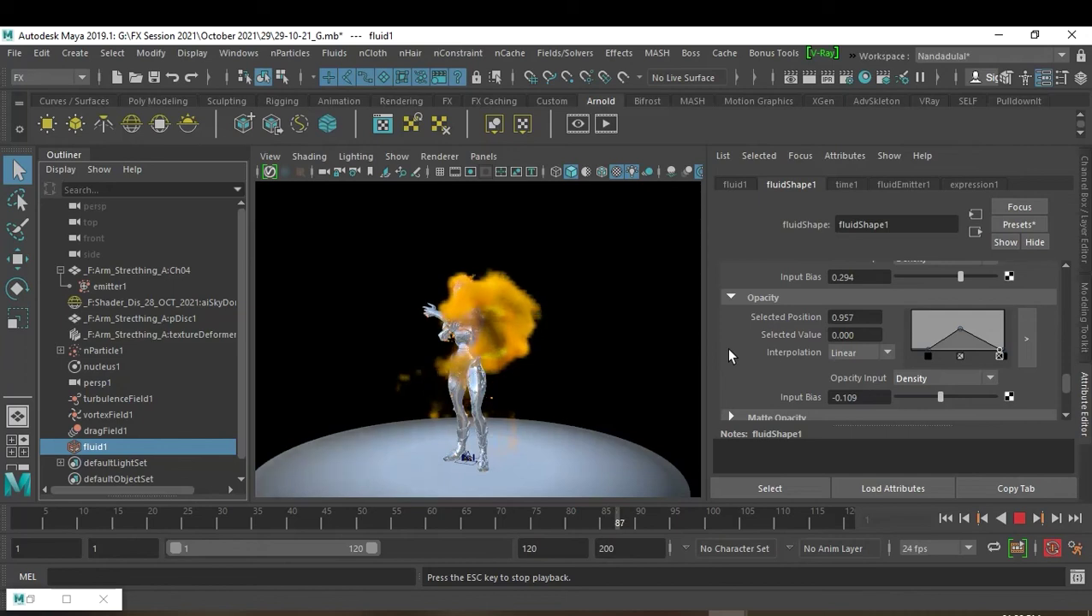
left_click(1021, 519)
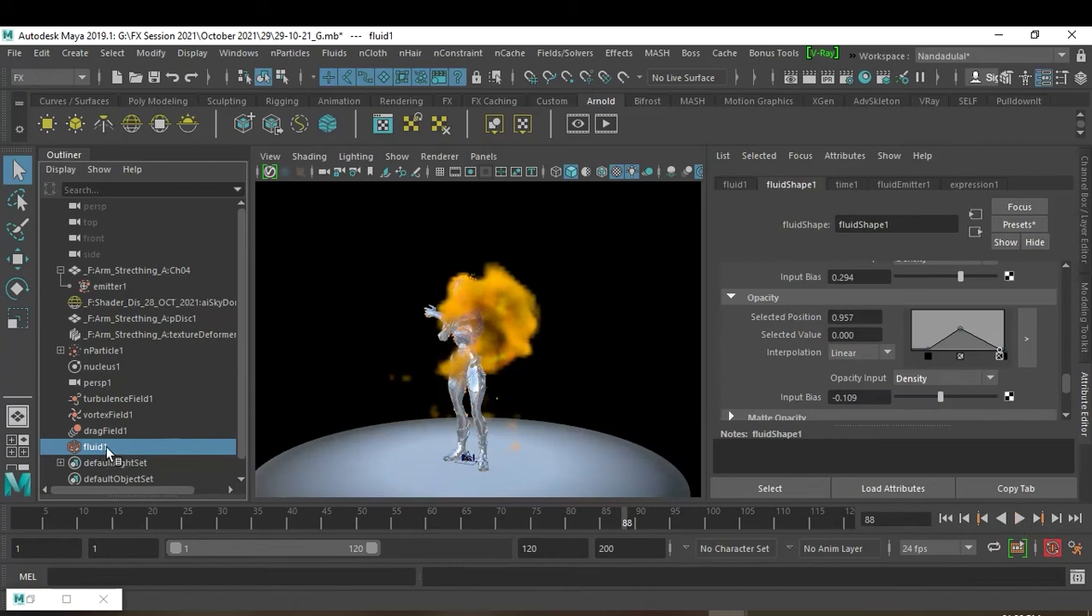
Create a Maya Fluid nCache from the Create Fluid nCache Options with Density through Falloff cached.
left_click(545, 55)
left_click(499, 52)
mouse_move(556, 94)
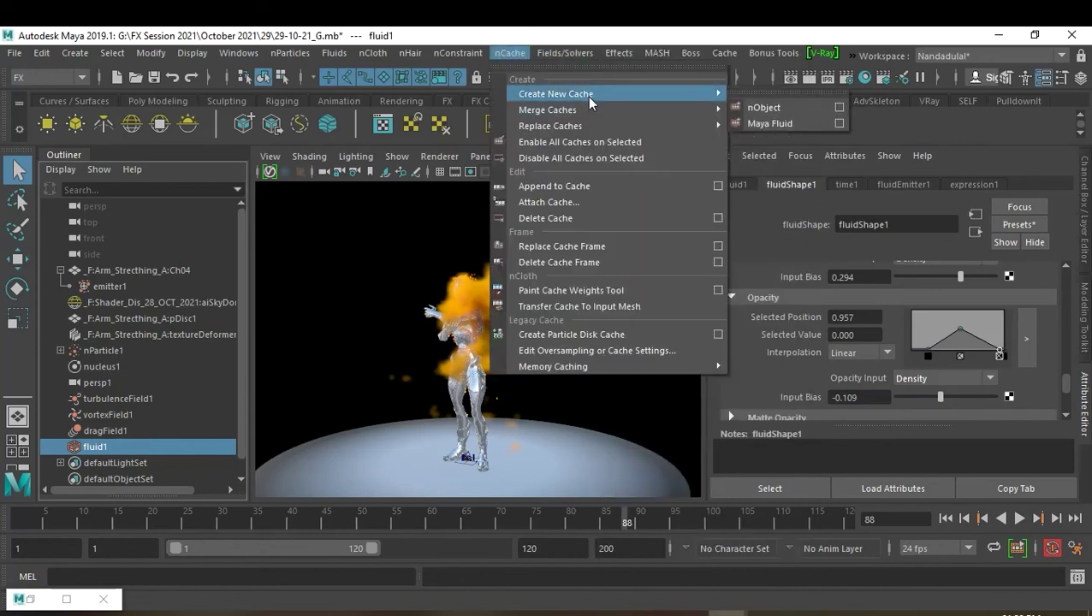
left_click(837, 123)
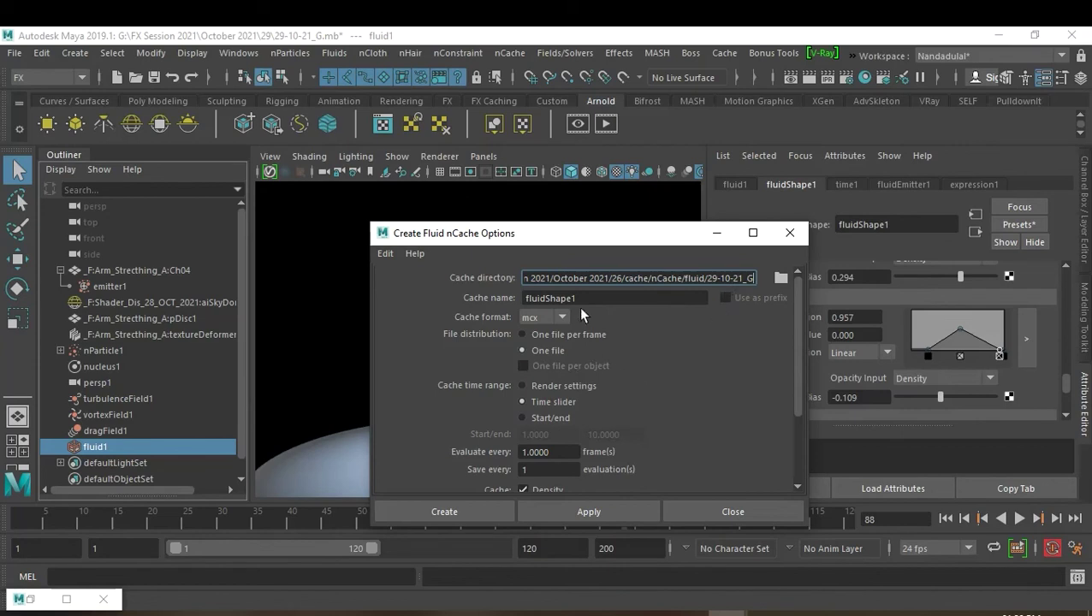
scroll(599, 342, "down", 3)
scroll(600, 402, "down", 1)
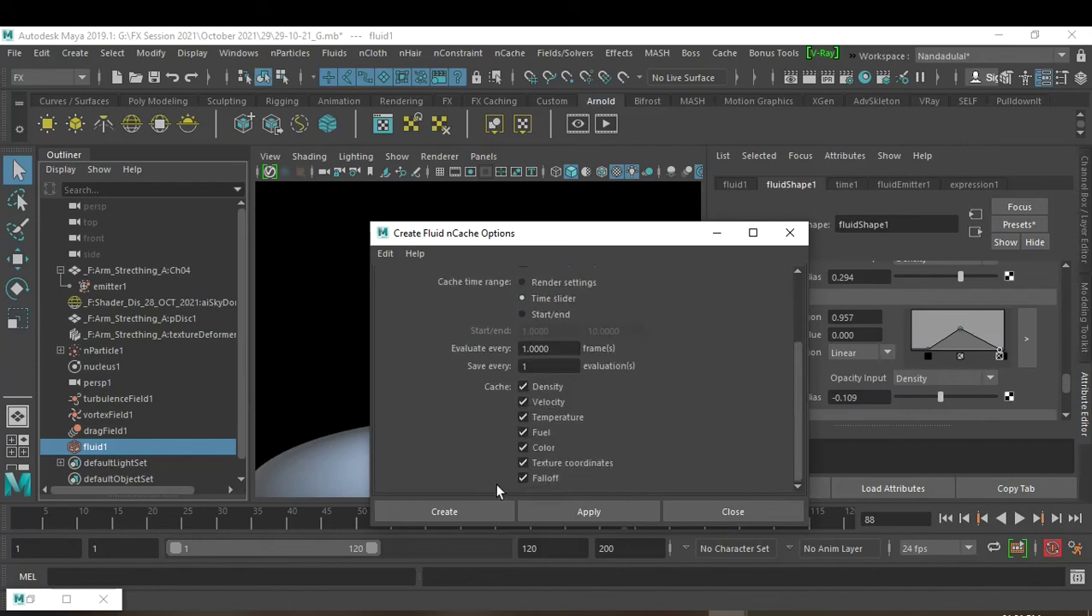
left_click(445, 512)
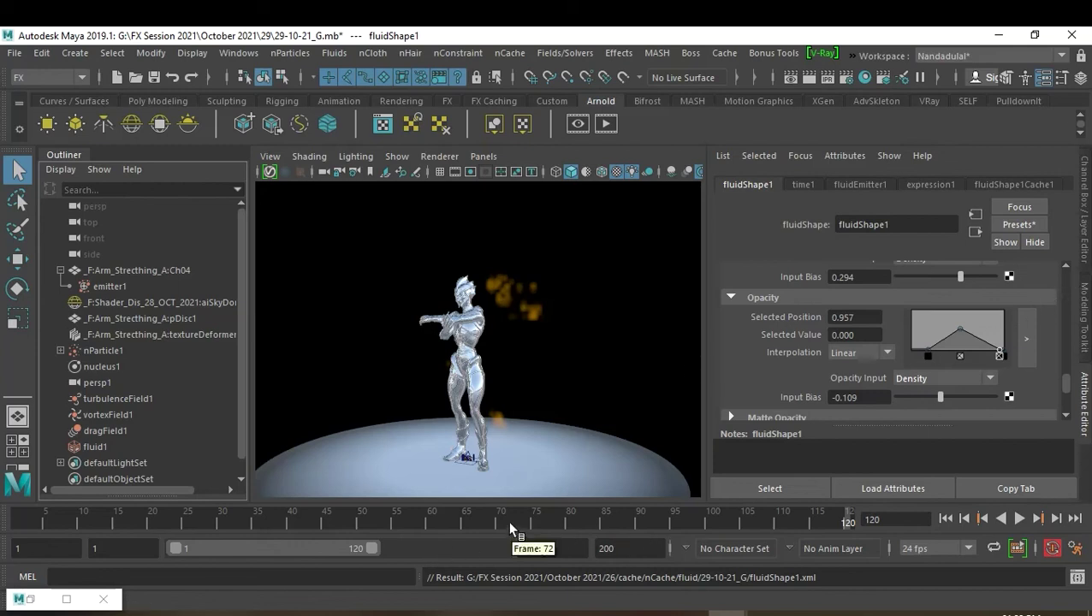
Play back the cached fire with Alt+V and stop it at frame 78.
key("alt+v")
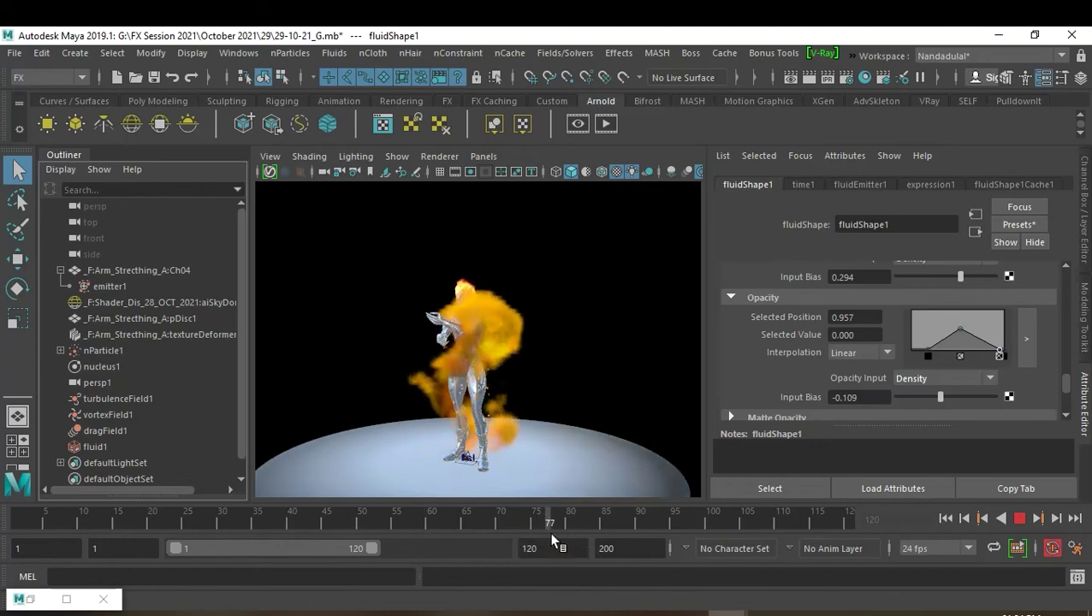
key("Escape")
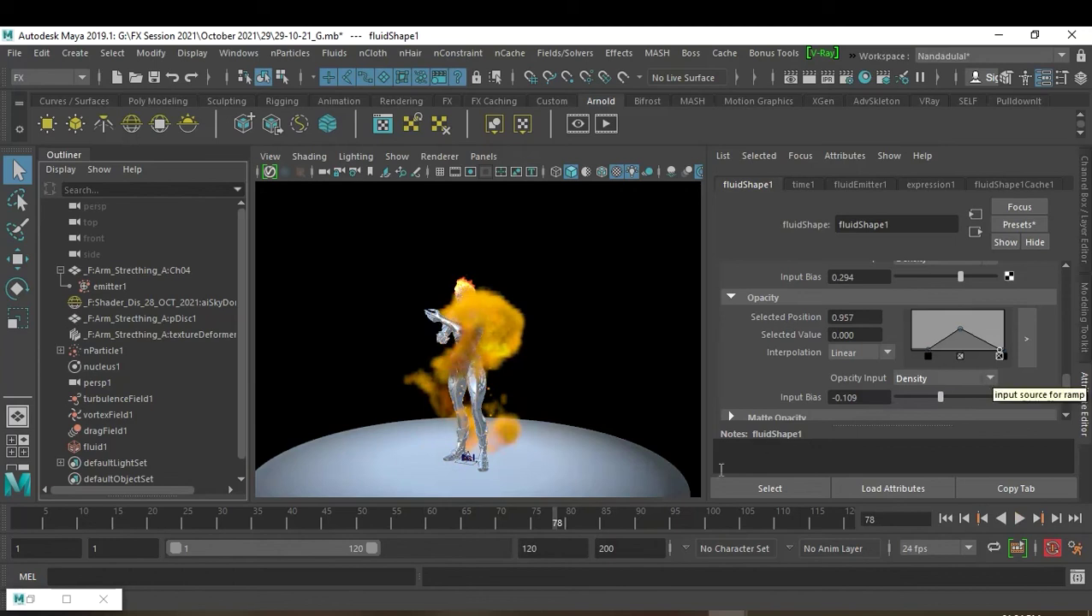
Playblast the cached fire to a new movie file named eg05.mov instead of eg04.
right_click(681, 522)
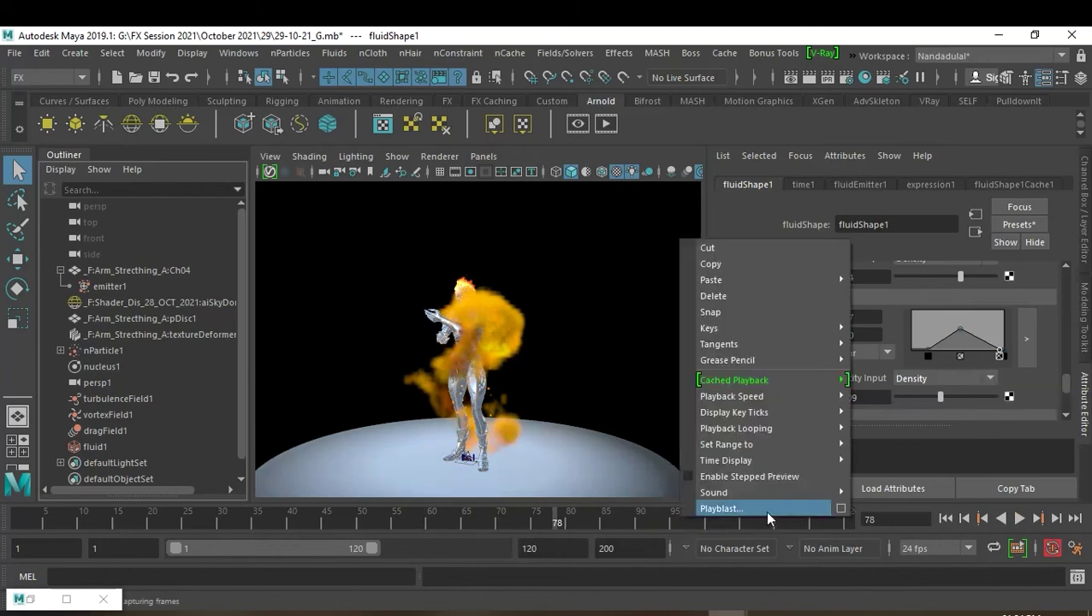
left_click(833, 502)
scroll(637, 468, "down", 1)
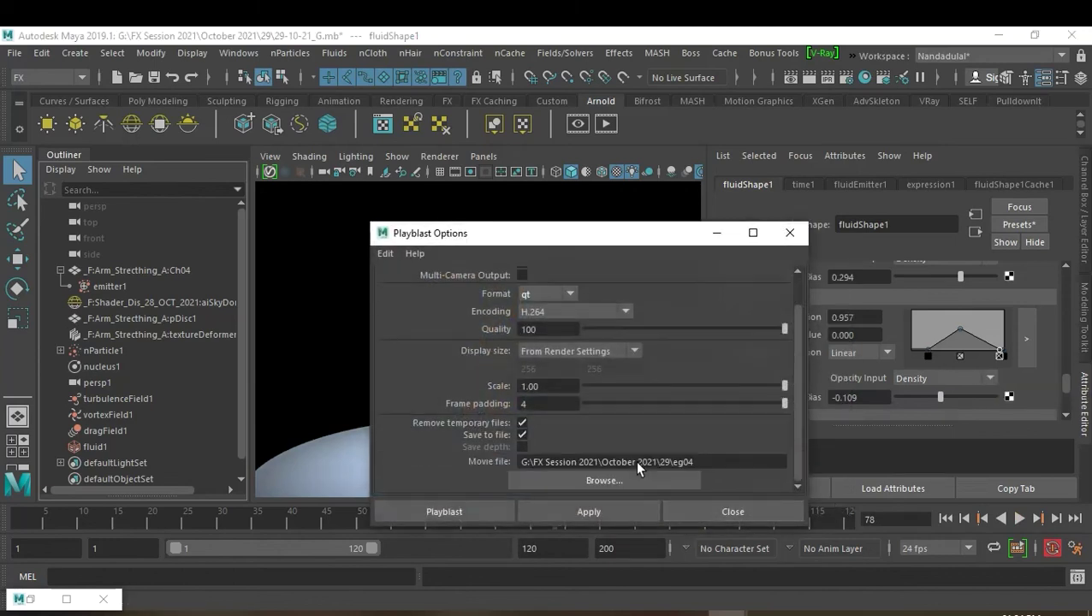
double_click(729, 461)
left_click(729, 461)
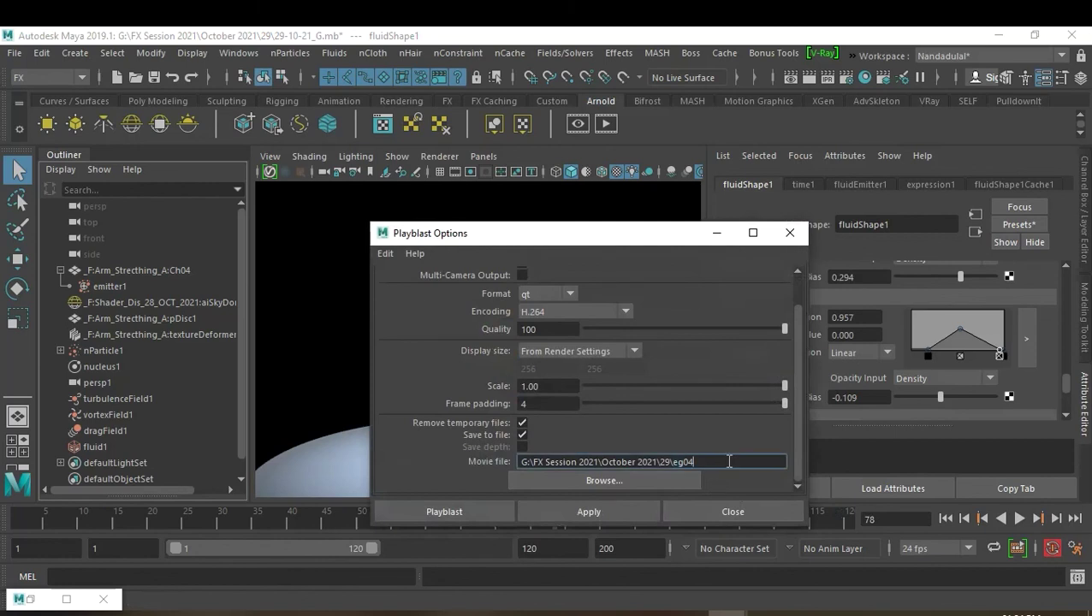
key("BackSpace")
left_click(447, 513)
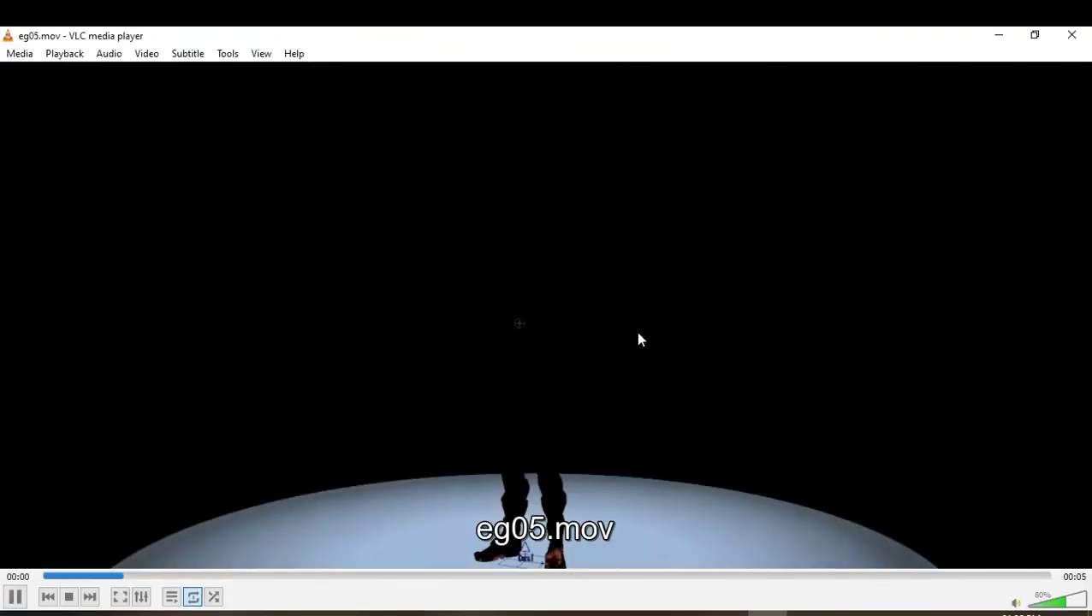
Play eg05.mov on loop in fullscreen to review the fire, then close VLC.
key("l")
key("l")
key("f")
key("l")
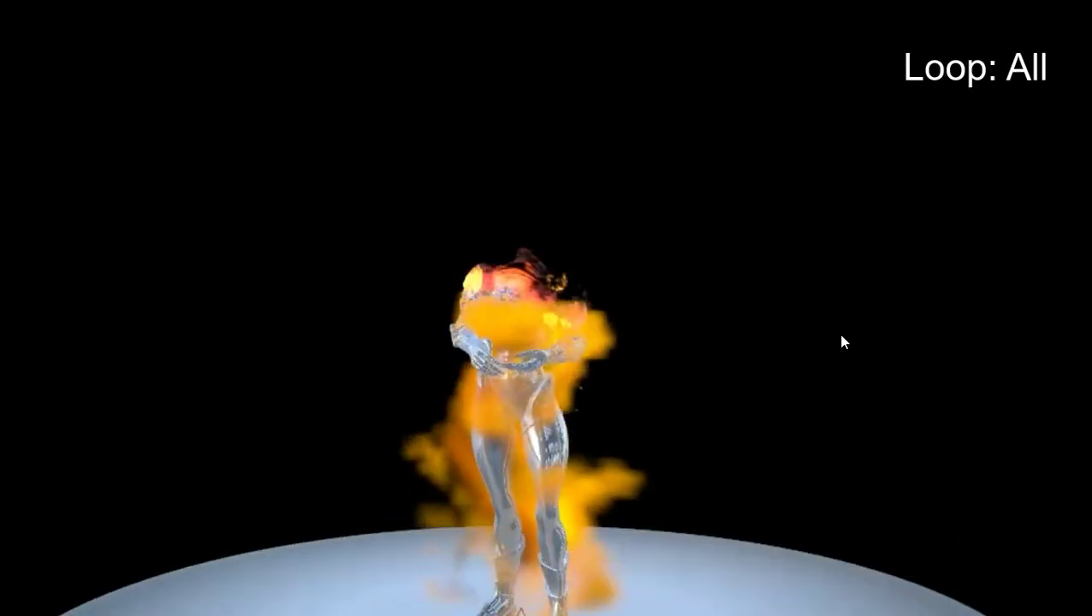
key("l")
key("f")
key("f")
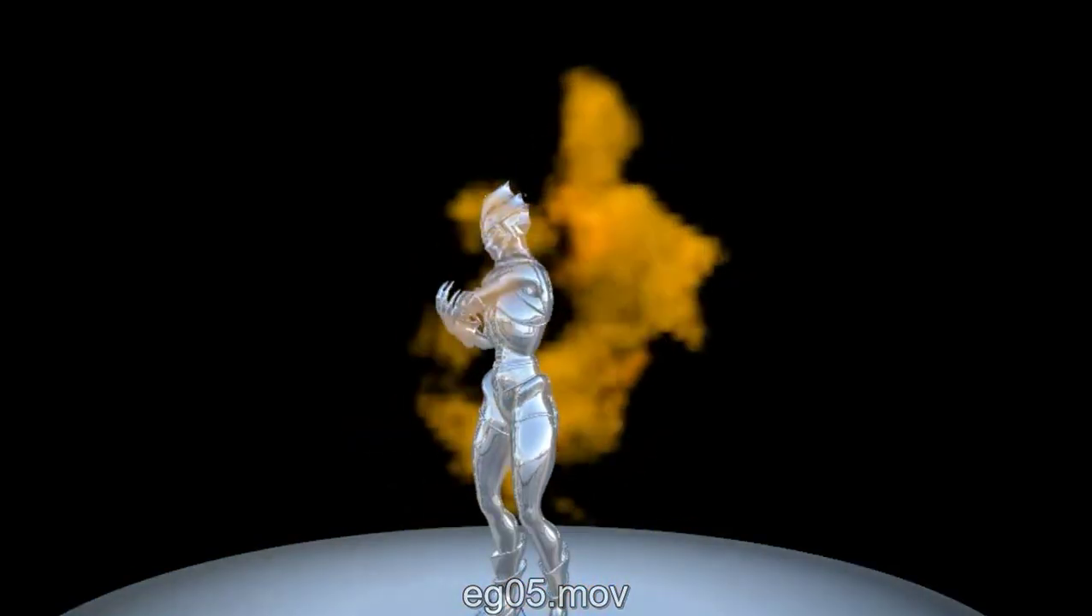
double_click(820, 315)
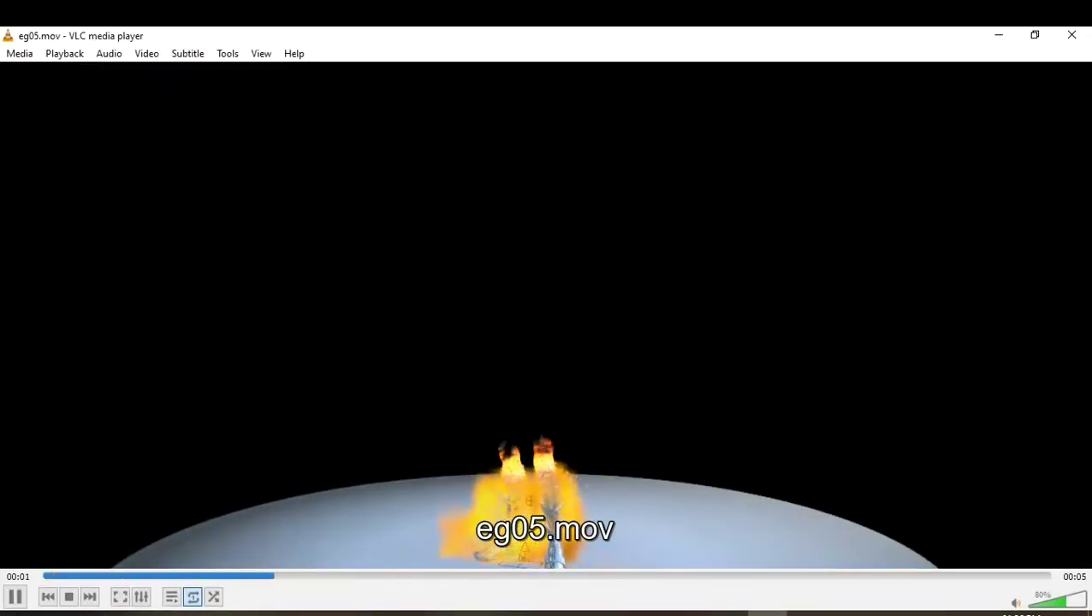
left_click(1072, 35)
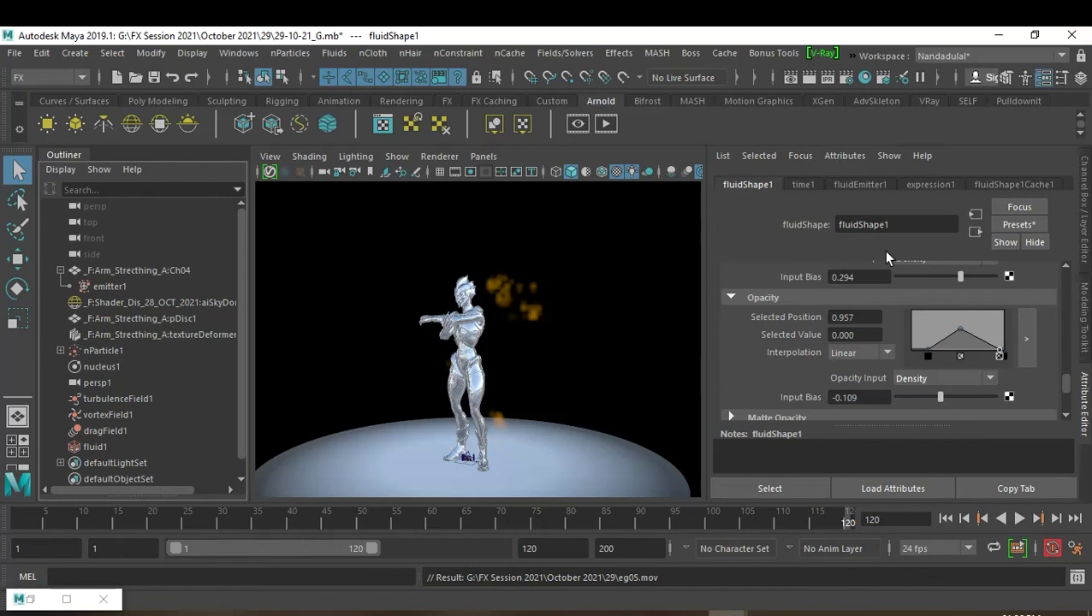
Go to frame 55 and rework the opacity ramp points into a straight diagonal.
left_click(359, 522)
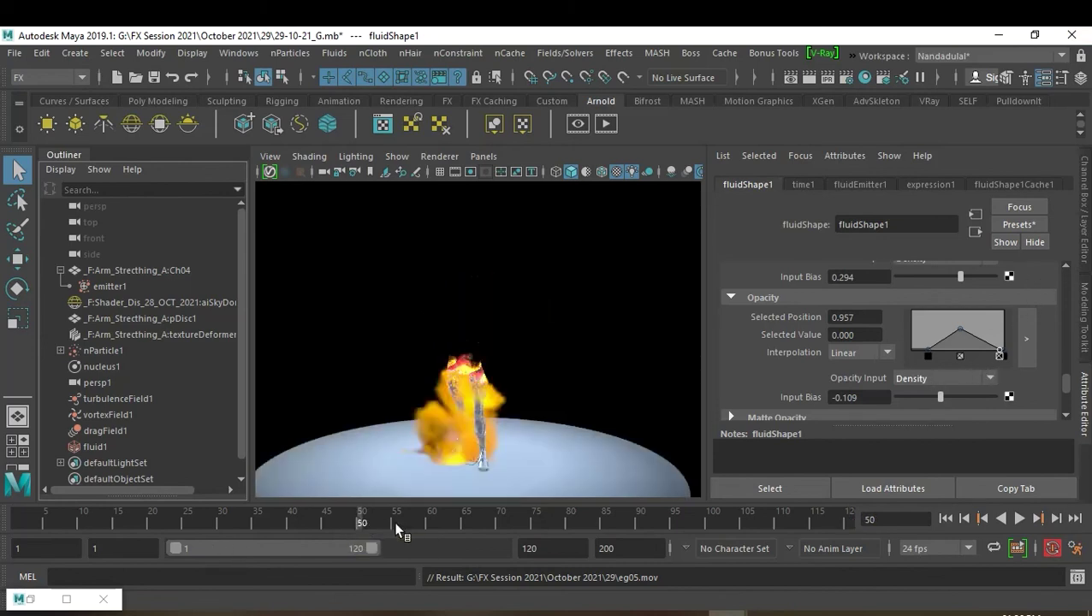
left_click(396, 528)
left_click_drag(999, 351, 1003, 351)
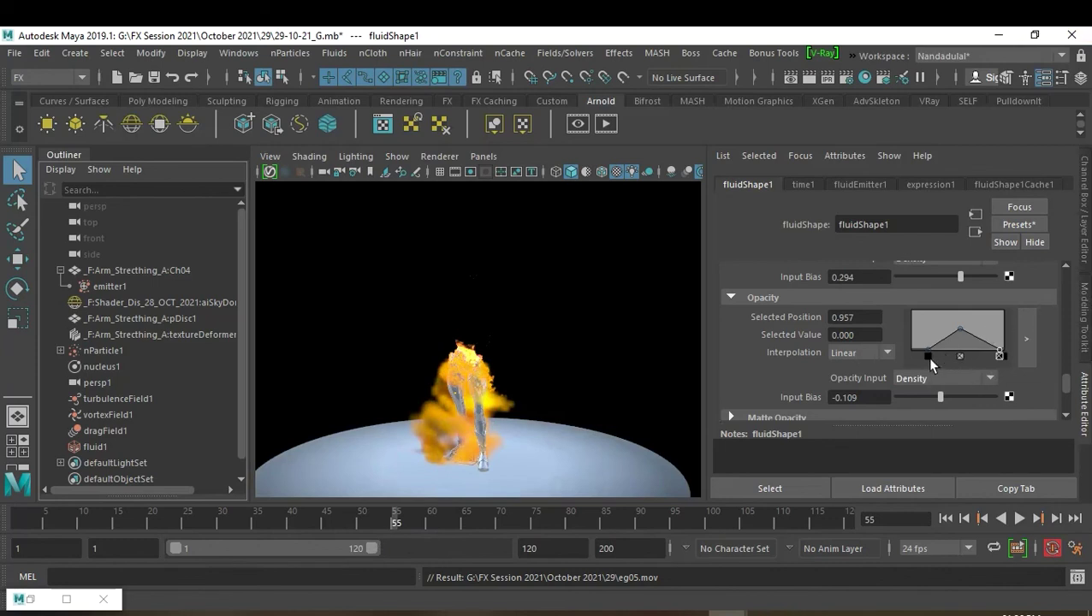
left_click(930, 358)
left_click(912, 313)
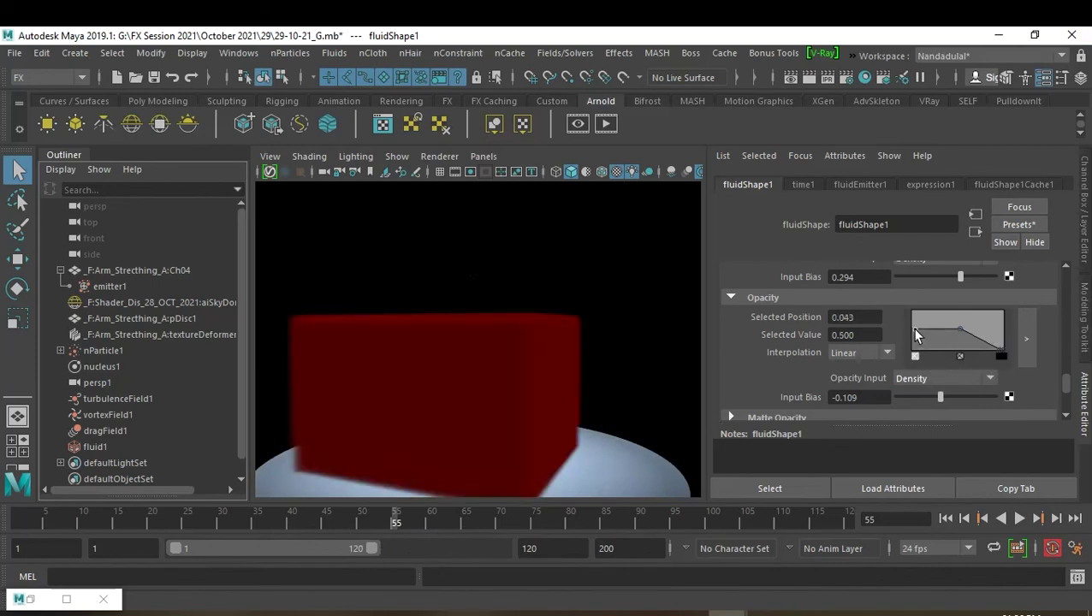
left_click(960, 336)
left_click_drag(961, 337, 959, 339)
left_click(1001, 351)
left_click(1008, 361)
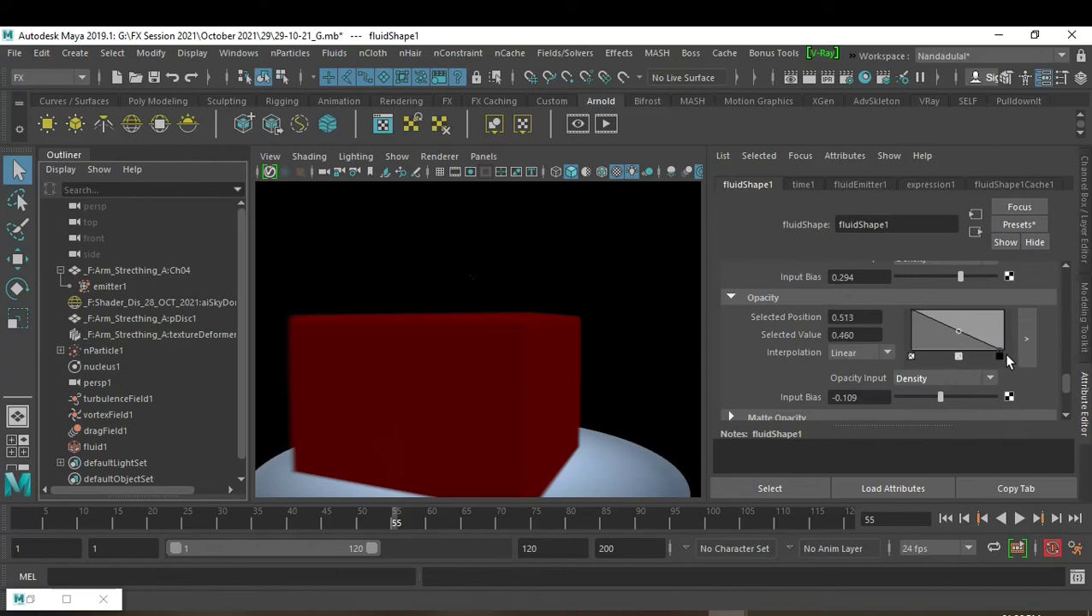
left_click(1002, 356)
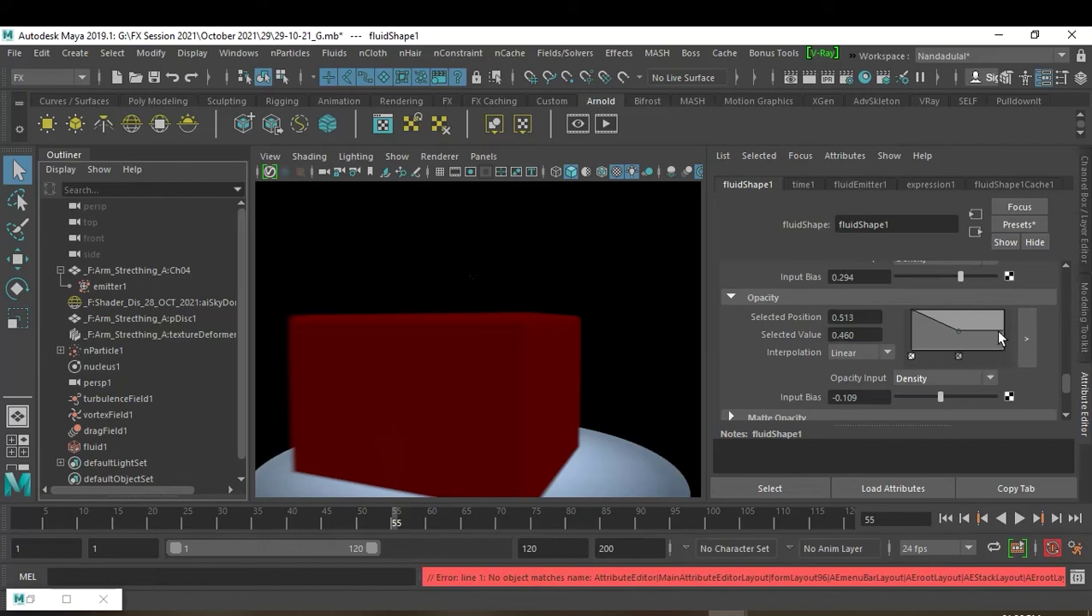
left_click(1000, 337)
left_click(1005, 355)
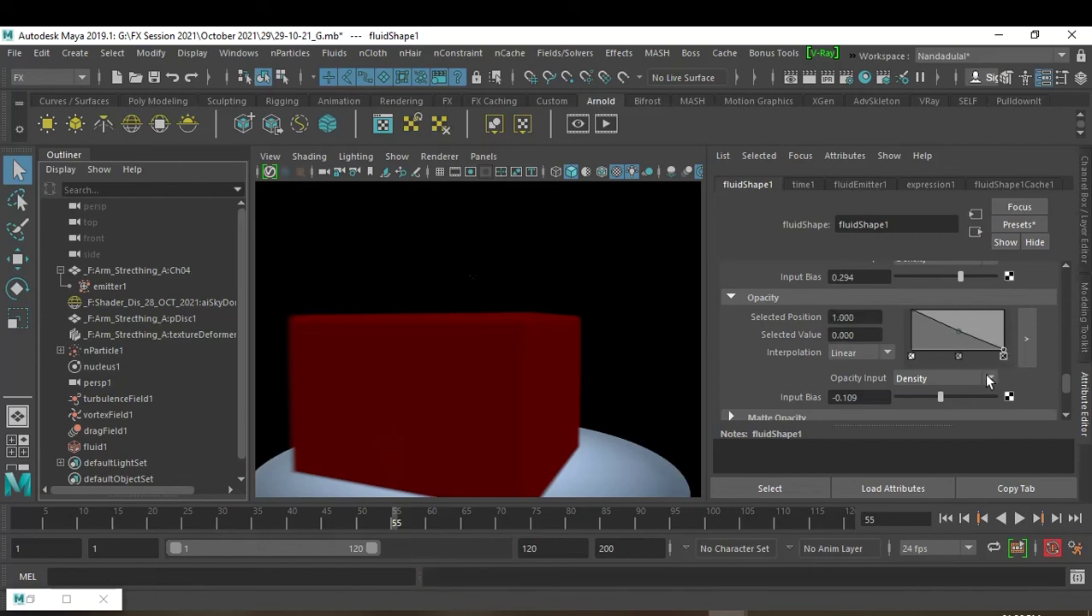
Set the opacity input bias to 0.277, keeping Density as the opacity input.
left_click_drag(941, 396, 957, 397)
left_click(959, 381)
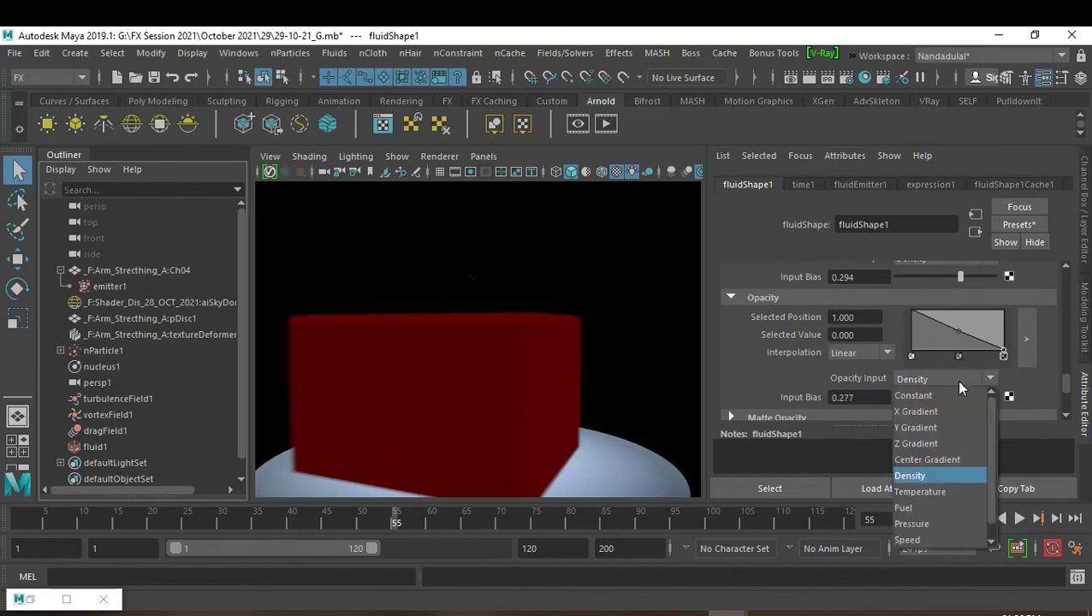
left_click(947, 476)
Reshape the opacity ramp into a rising slope: left point 0.139/value 0, middle 0.513/value 0.460.
left_click(919, 316)
left_click_drag(918, 317, 911, 313)
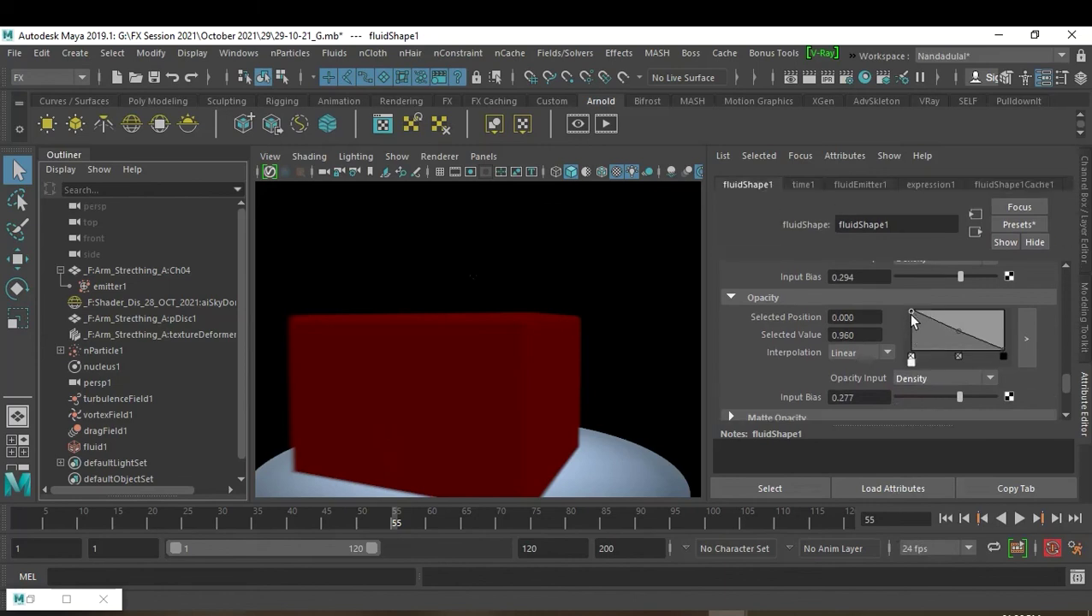
left_click(913, 357)
left_click_drag(1003, 354, 1023, 319)
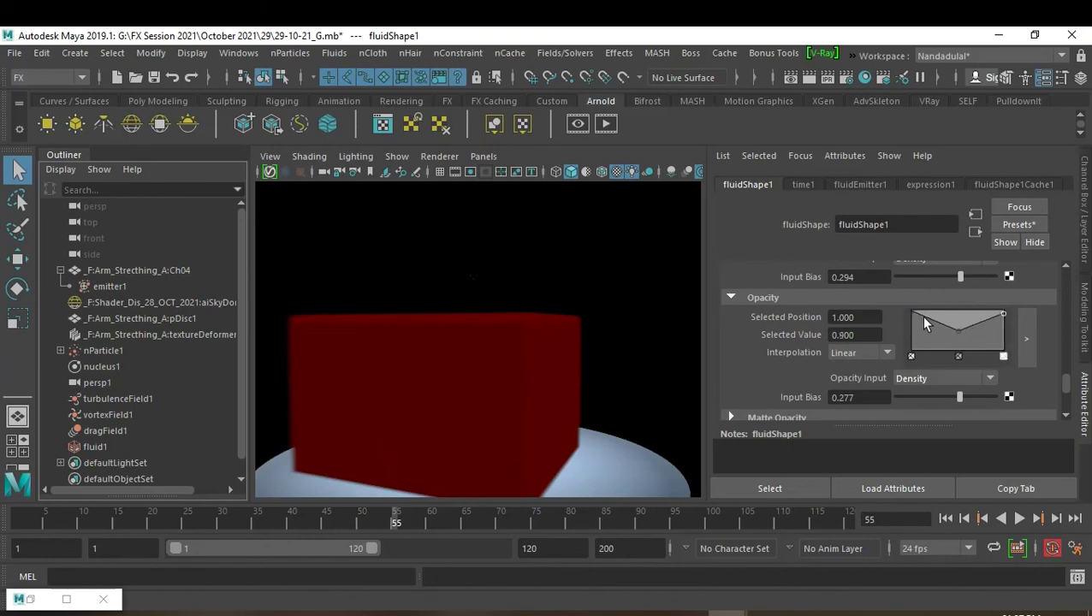
left_click_drag(912, 313, 906, 362)
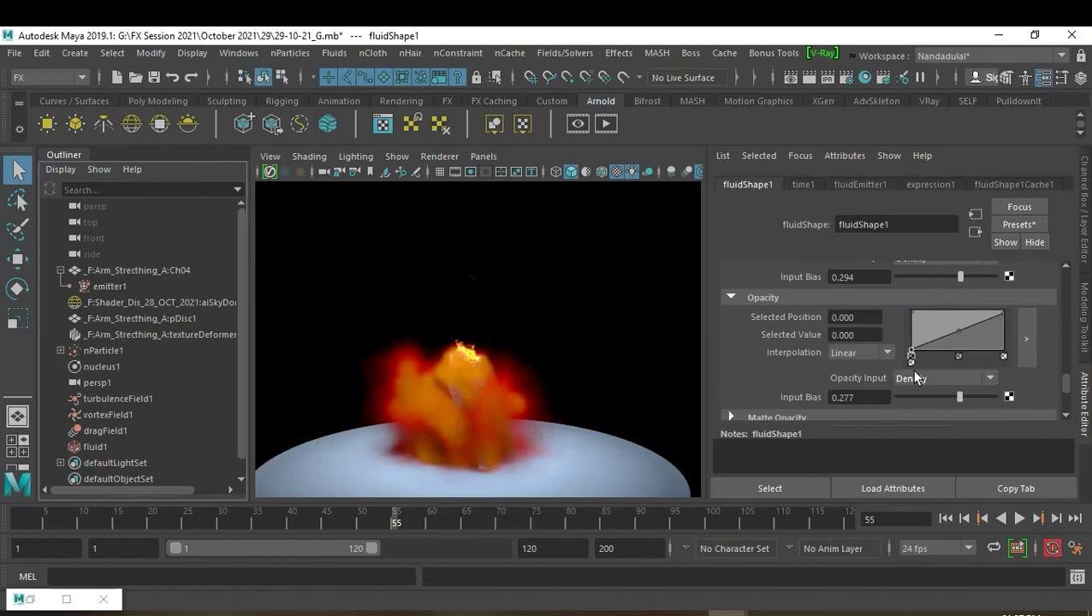
left_click_drag(912, 356, 919, 359)
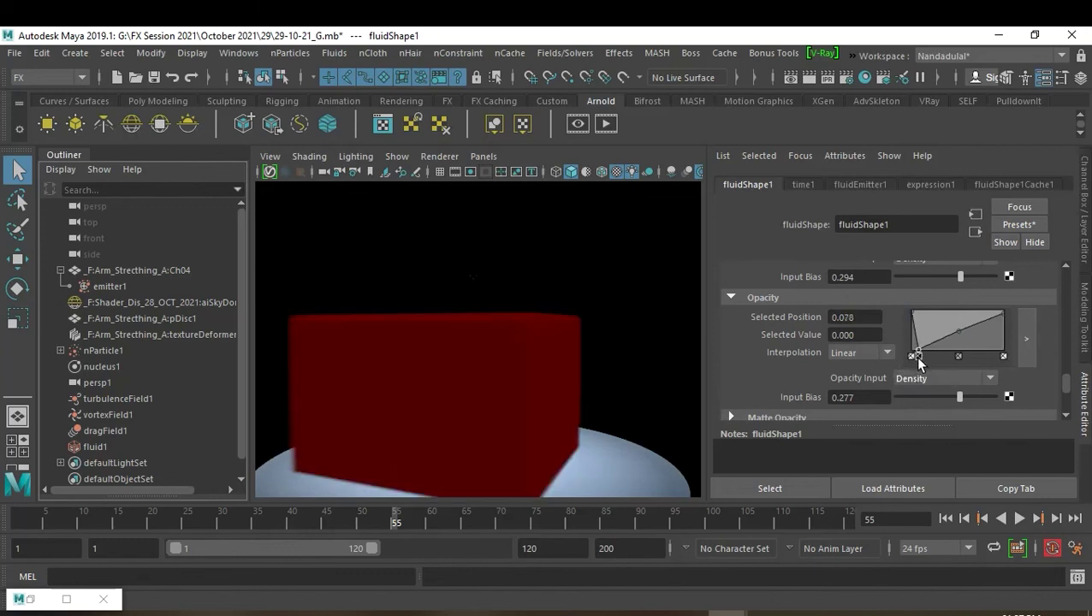
left_click(914, 357)
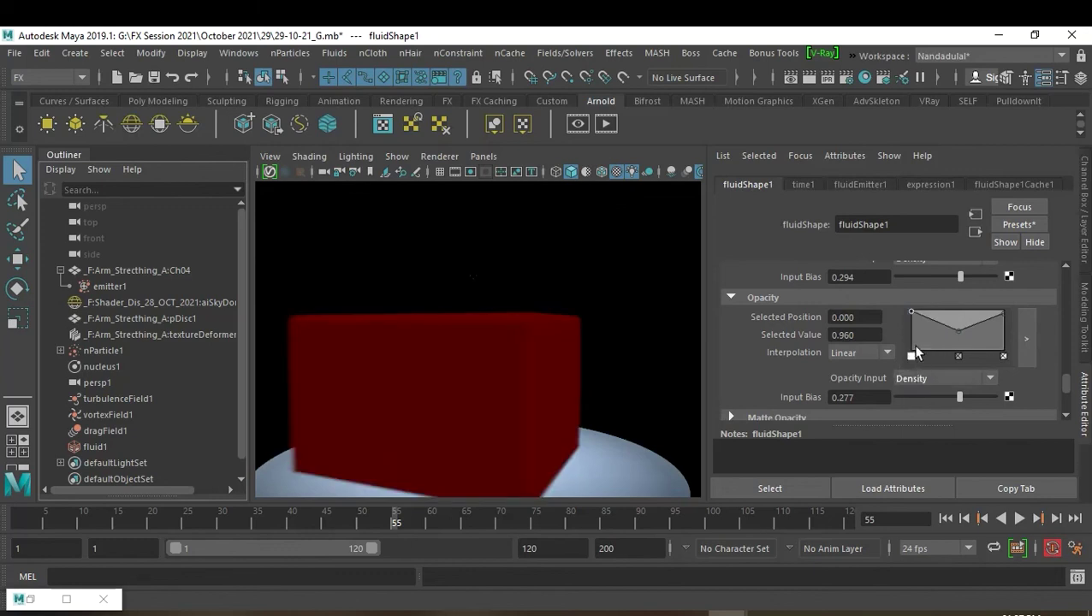
left_click_drag(913, 313, 923, 358)
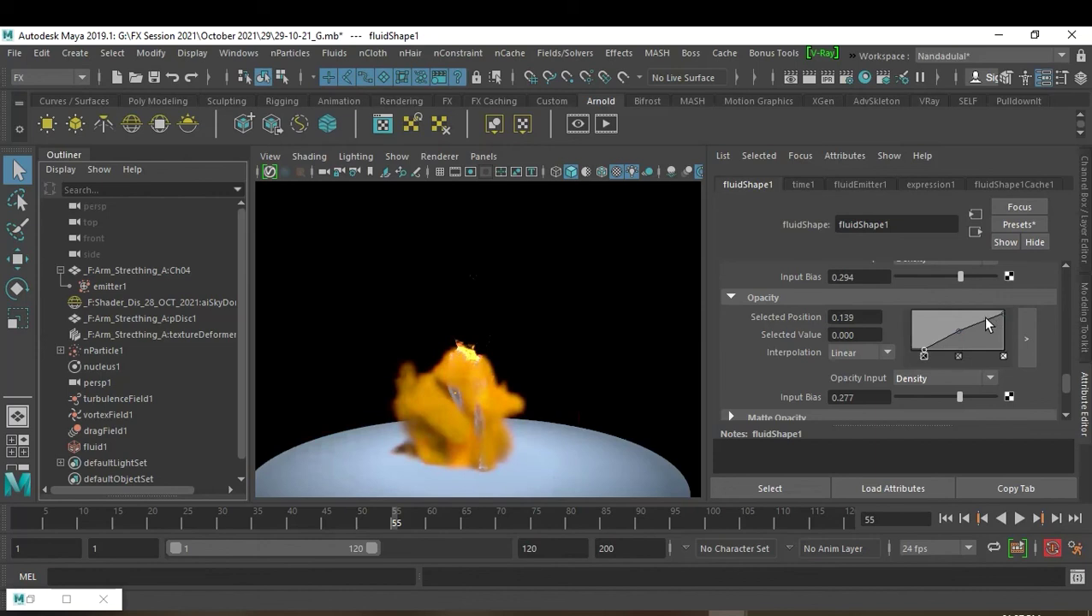
left_click(870, 357)
Make the opacity curve spline-interpolated, with a middle point at 0.304, value 0.740, bowing upward.
left_click(856, 418)
left_click(958, 332)
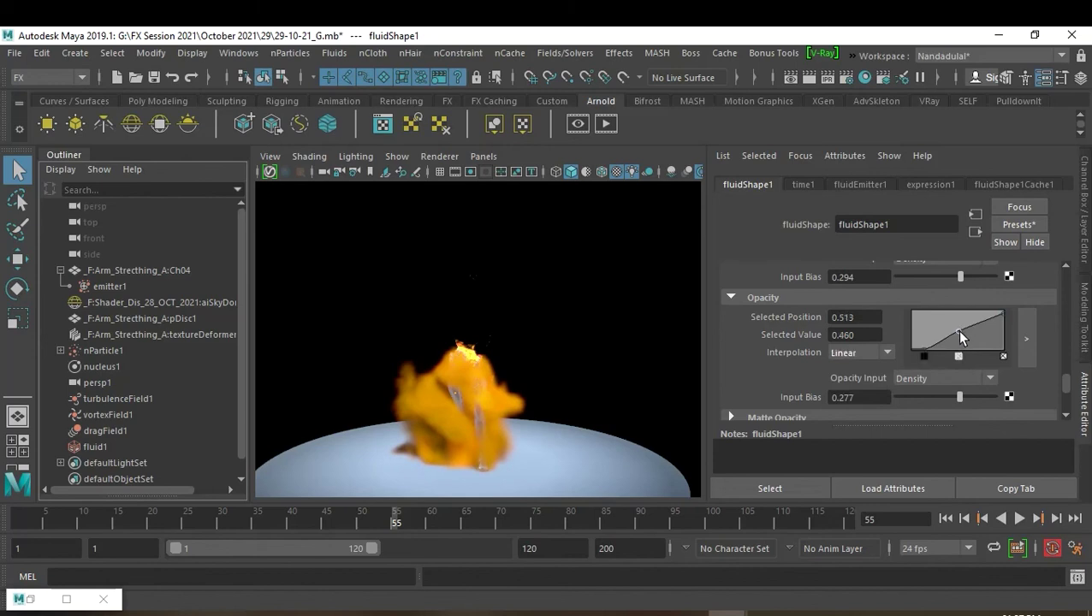
left_click(883, 354)
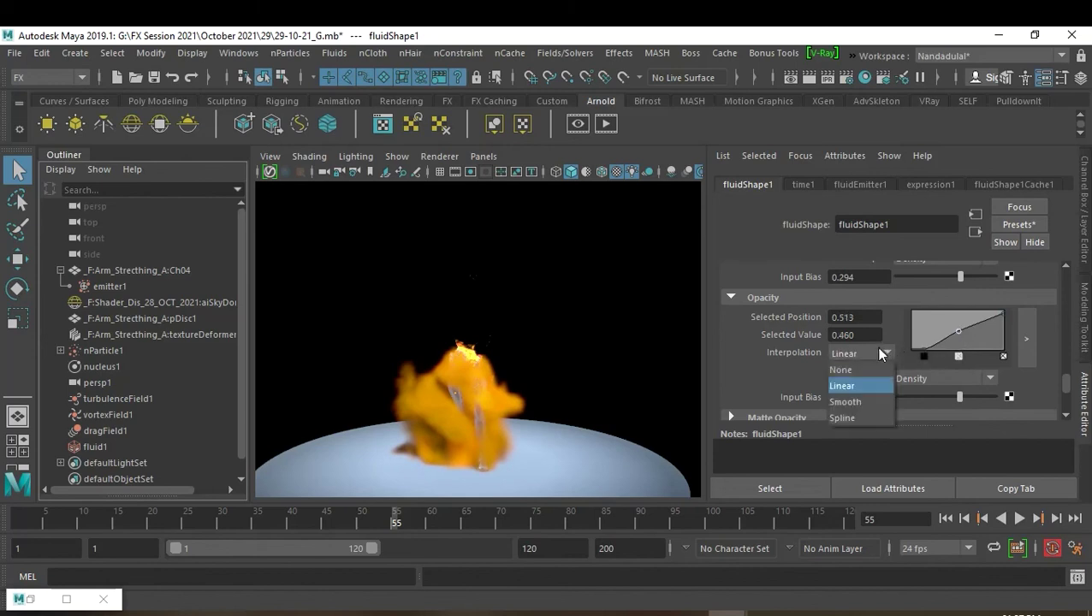
left_click(863, 418)
left_click(1003, 312)
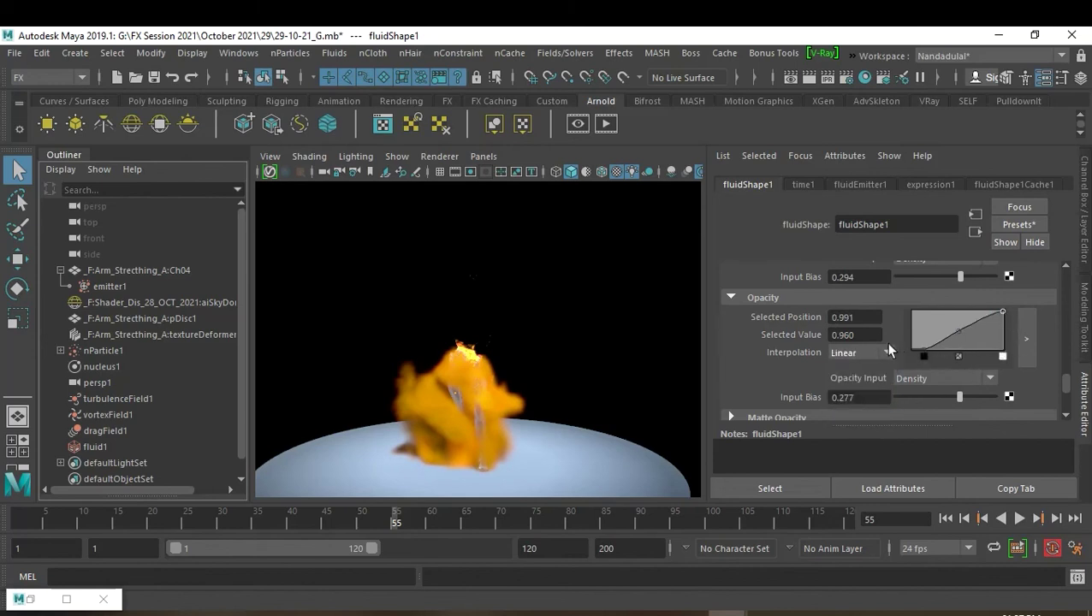
left_click(867, 353)
left_click(863, 417)
left_click(957, 331)
left_click_drag(957, 330, 940, 324)
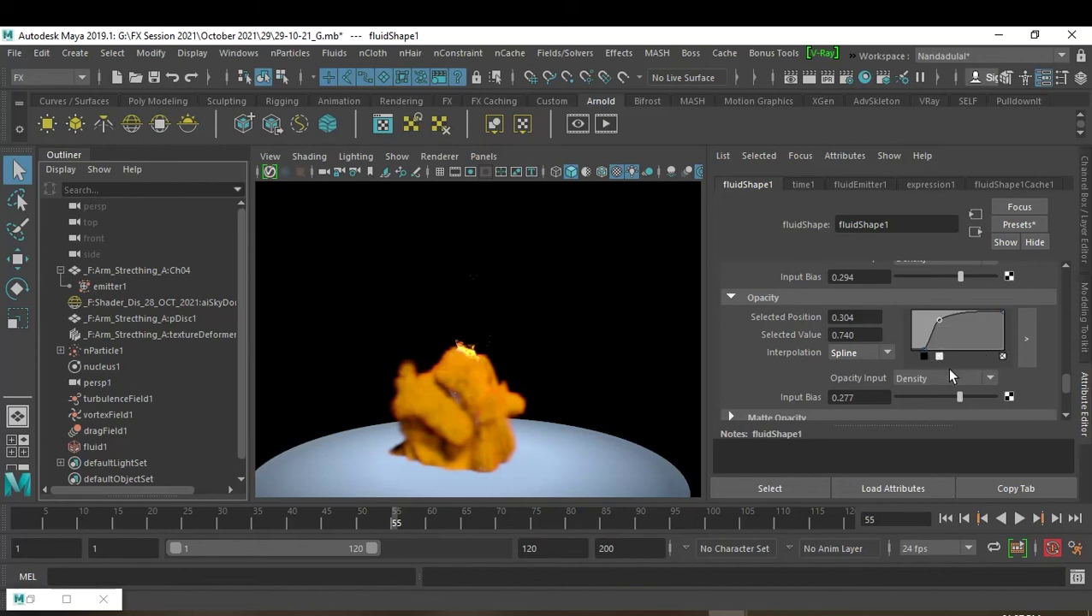
Raise the opacity input bias to 0.429 and scrub the timeline to review the redder fire.
left_click_drag(960, 398, 967, 404)
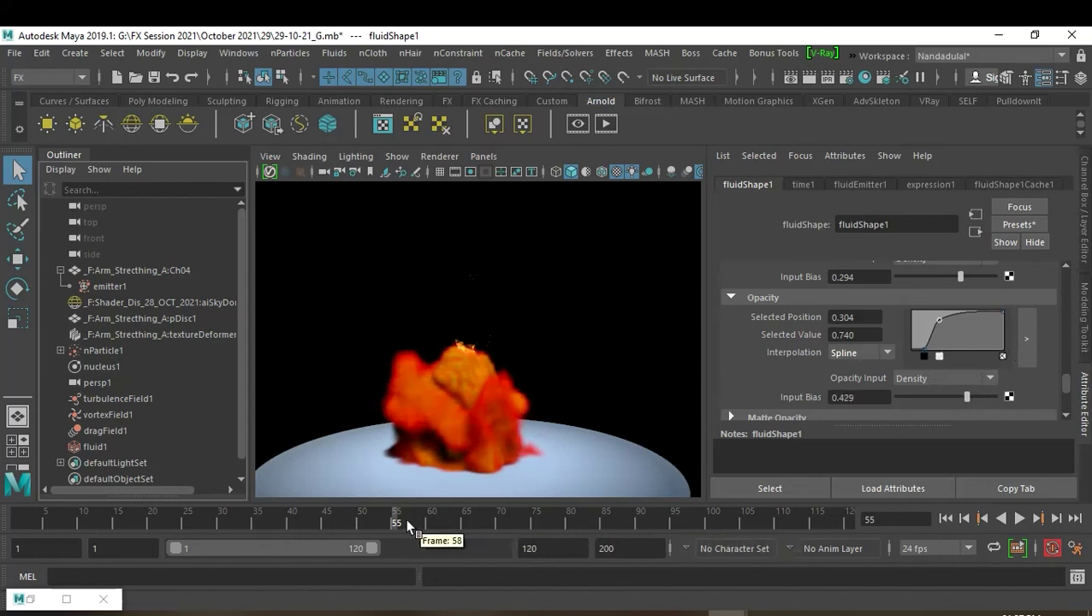
mouse_move(384, 522)
left_mouse_down()
mouse_move(218, 525)
mouse_move(559, 541)
mouse_move(699, 565)
mouse_move(901, 539)
left_mouse_up()
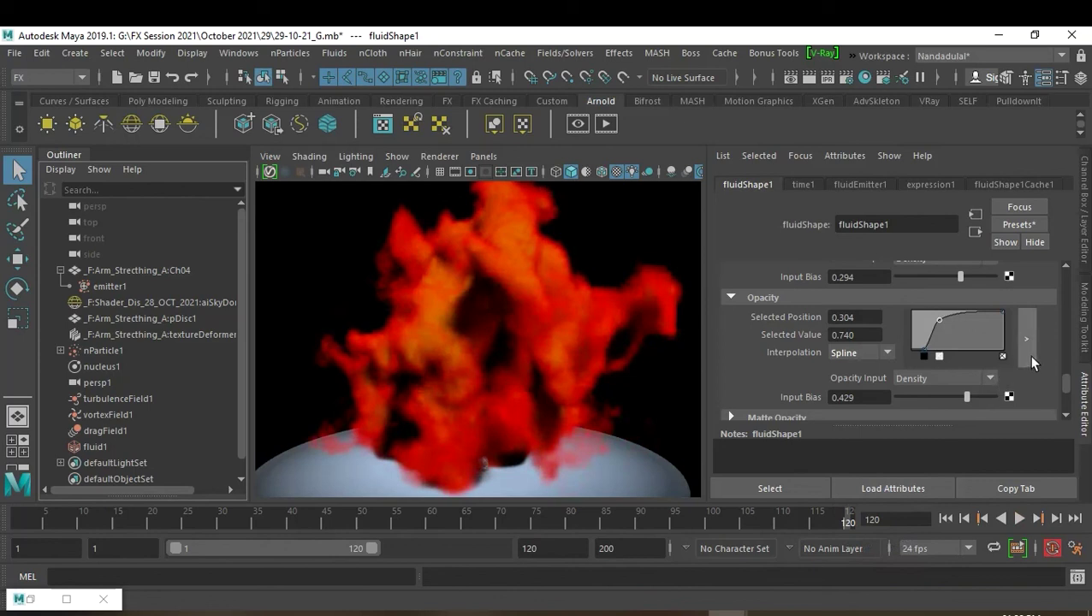
scroll(1031, 363, "down", 2)
Change the first colour ramp point to a violet-blue.
scroll(1032, 363, "down", 3)
scroll(1032, 363, "up", 5)
scroll(1032, 363, "up", 3)
scroll(1031, 363, "up", 2)
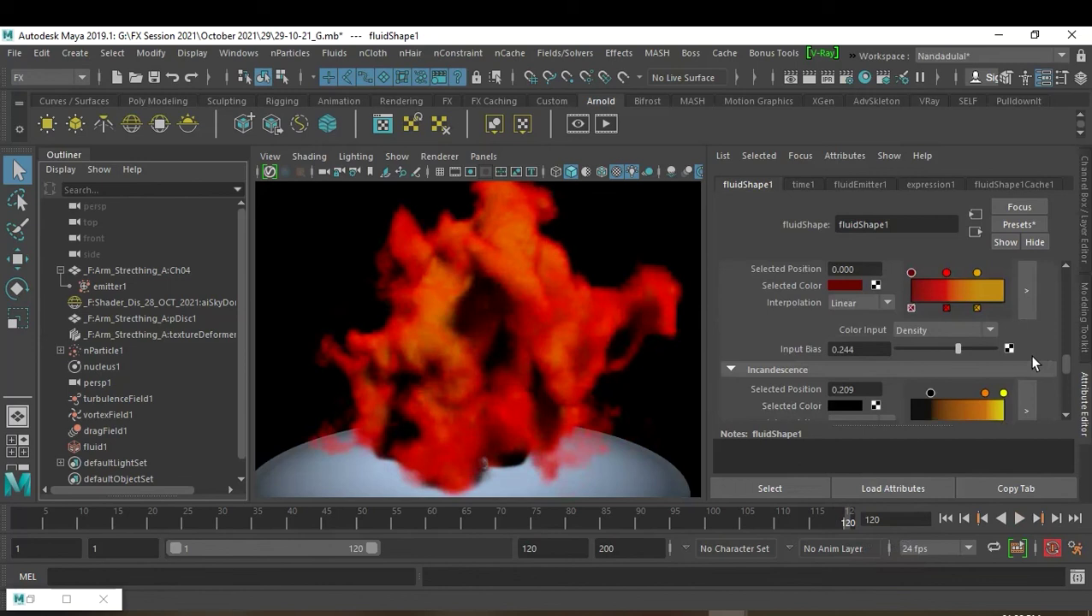
left_click(852, 286)
left_click(847, 323)
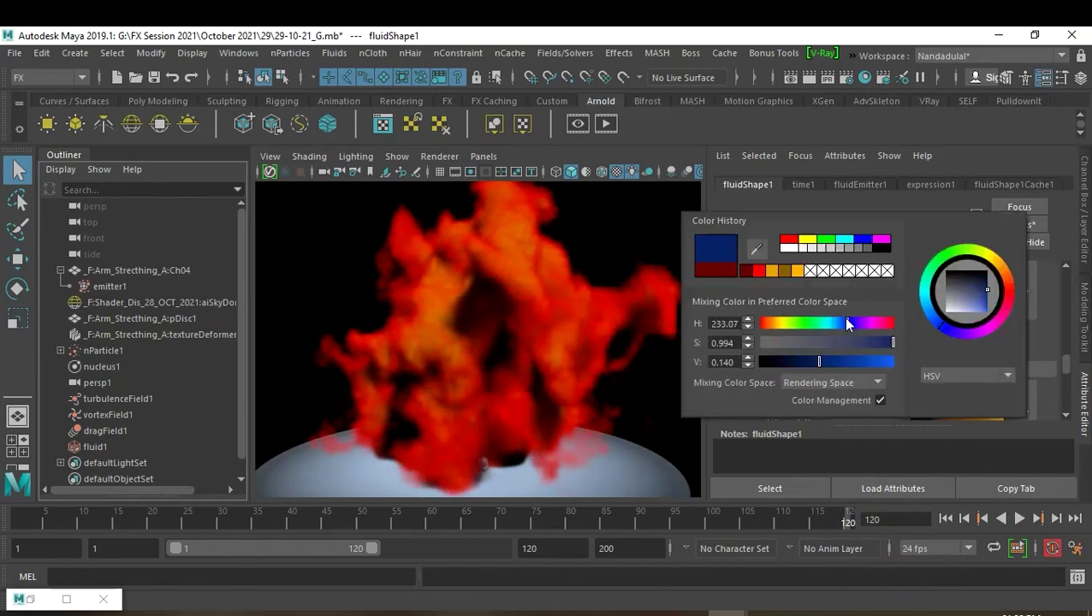
left_click_drag(849, 323, 852, 323)
left_click(825, 362)
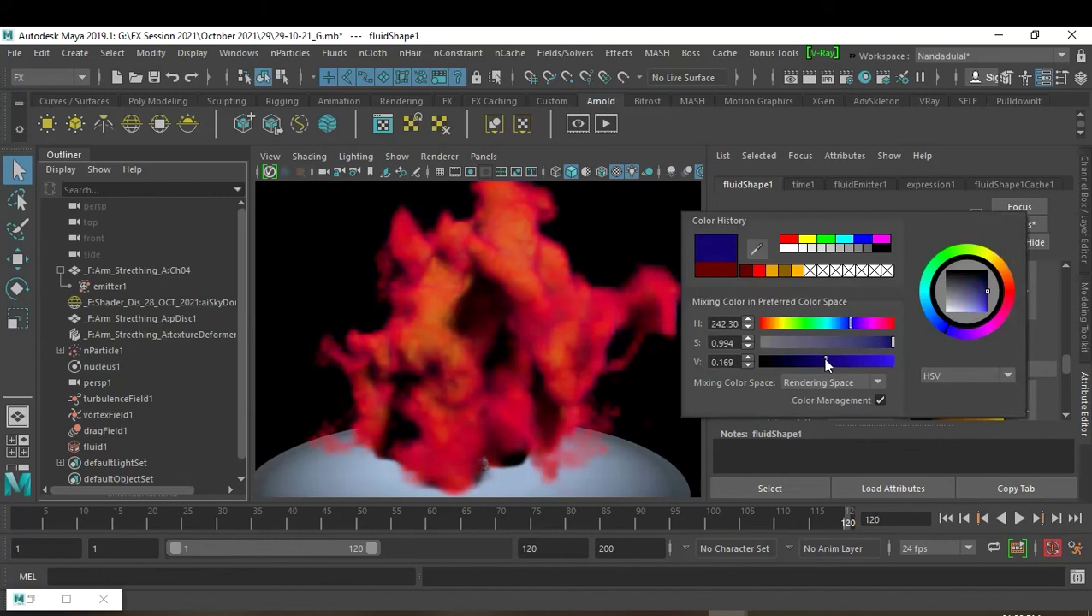
left_click(819, 362)
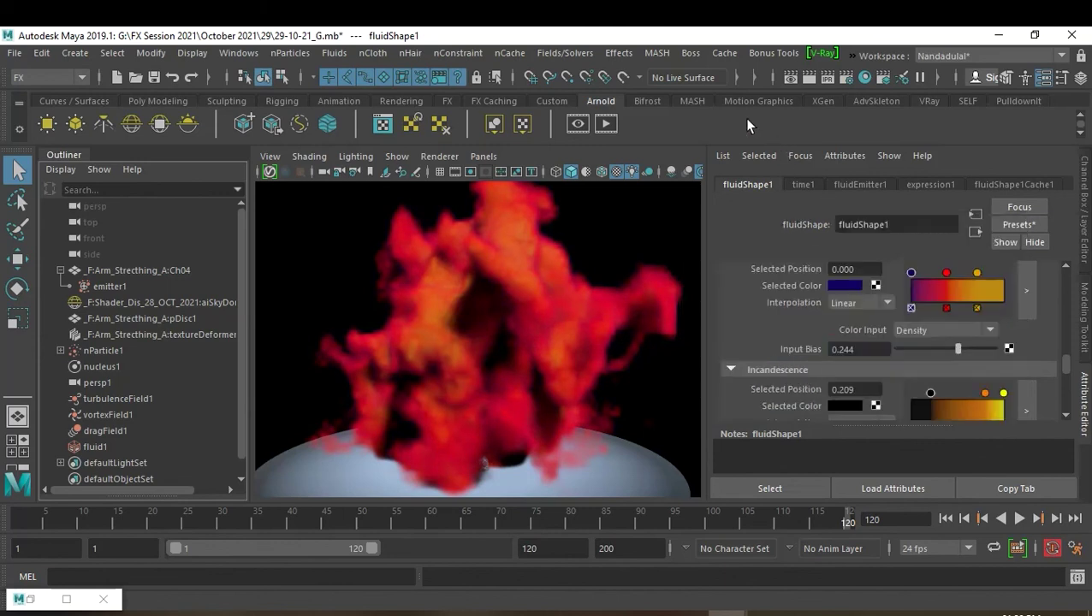
Lower the colour input bias to -0.176 and reposition the orange, red and yellow colour markers.
left_click_drag(940, 351, 932, 354)
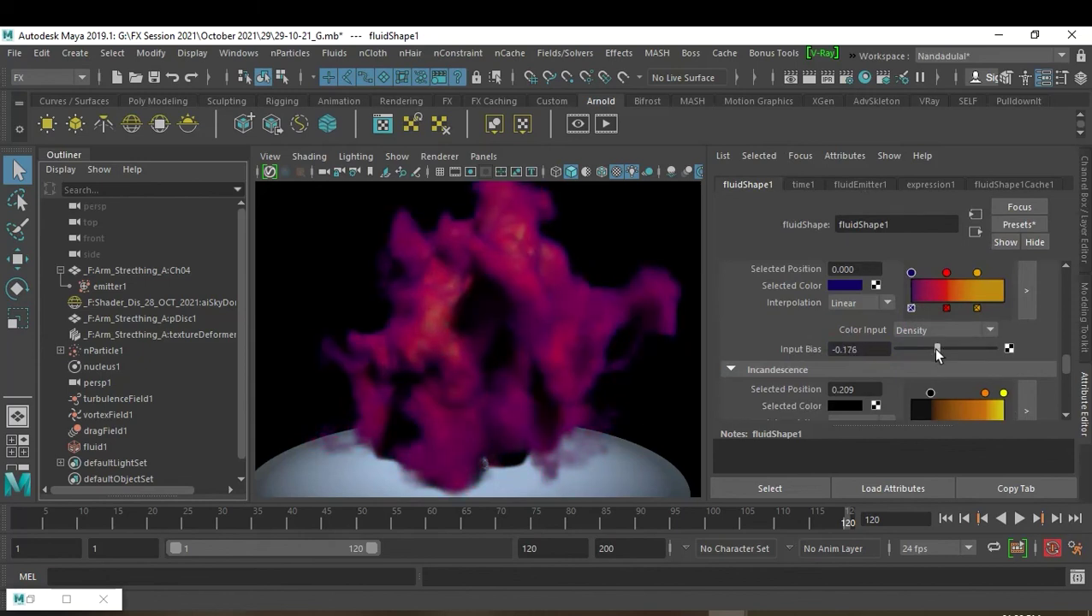
left_click_drag(977, 273, 1005, 272)
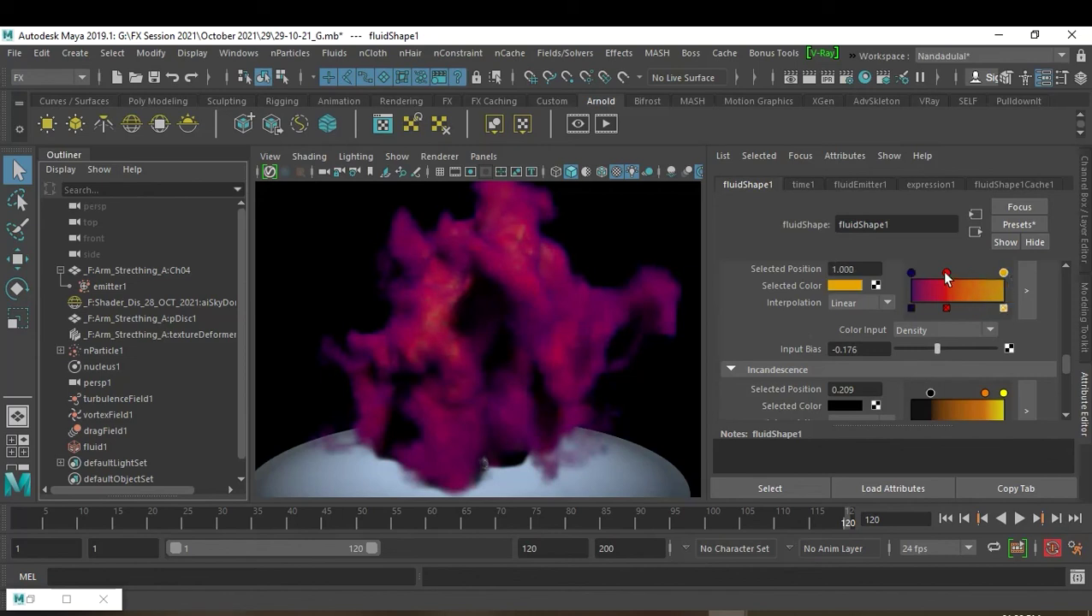
left_click(944, 272)
left_click_drag(939, 274, 977, 267)
left_click(999, 272)
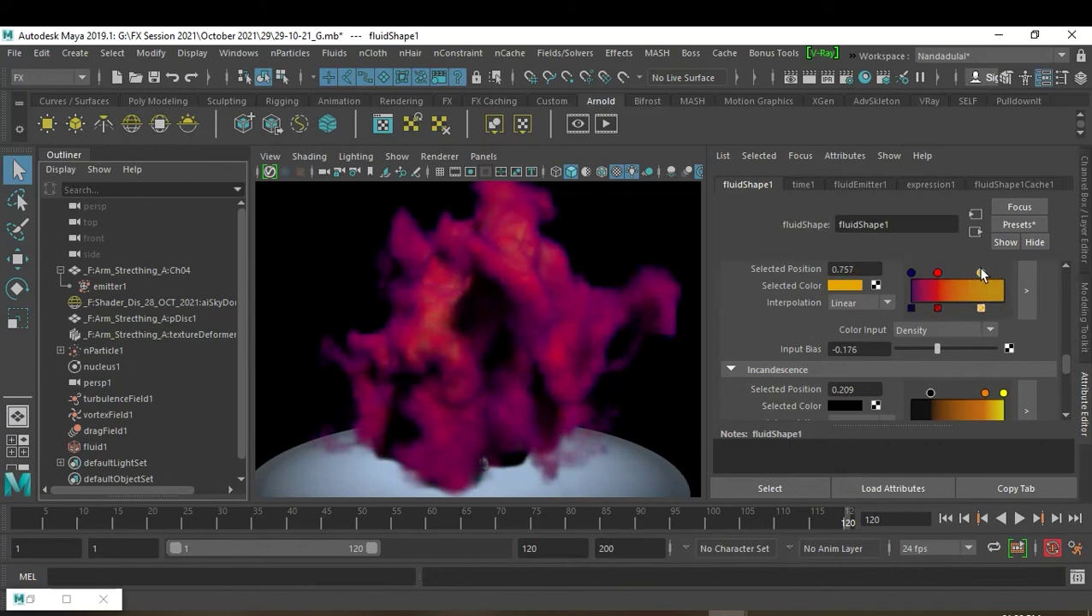
scroll(960, 308, "down", 2)
scroll(962, 310, "down", 2)
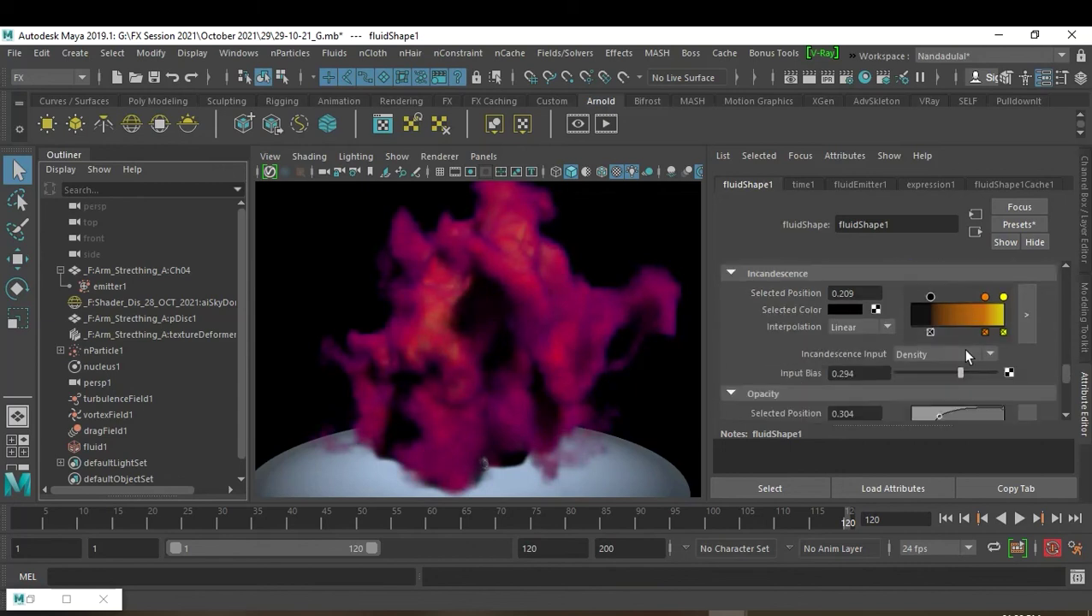
Settle the incandescence input bias at about 0.042 and nudge its black colour stop right.
left_click_drag(940, 380, 976, 372)
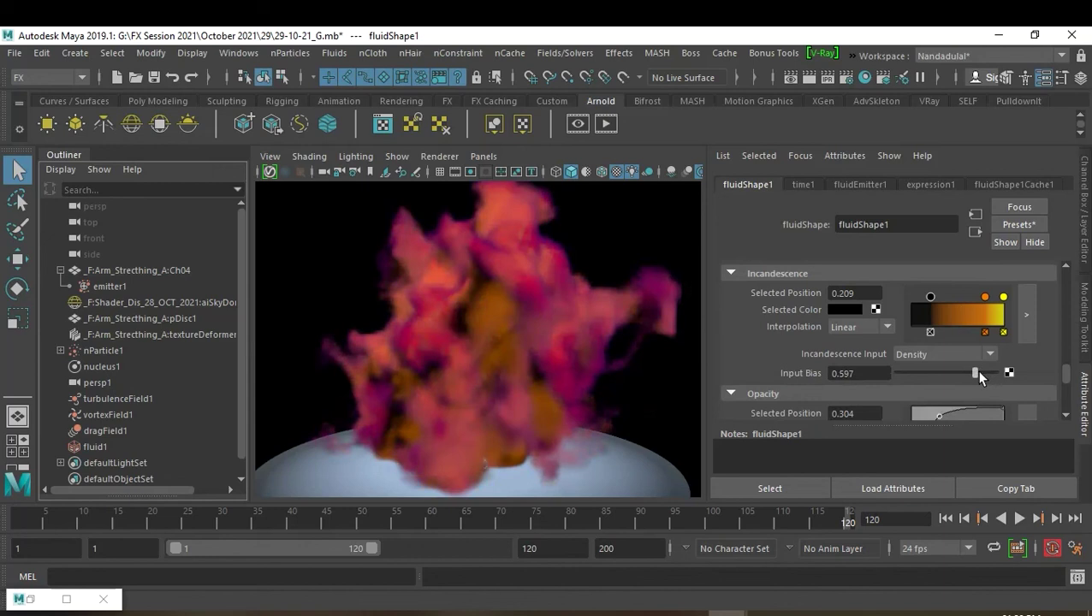
left_click(937, 375)
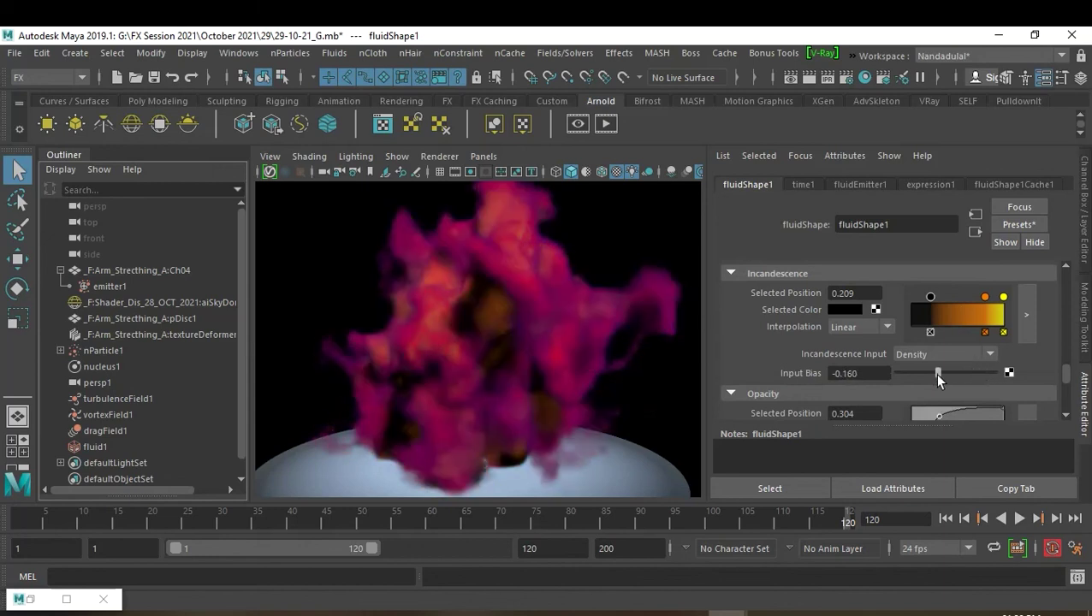
left_click(919, 374)
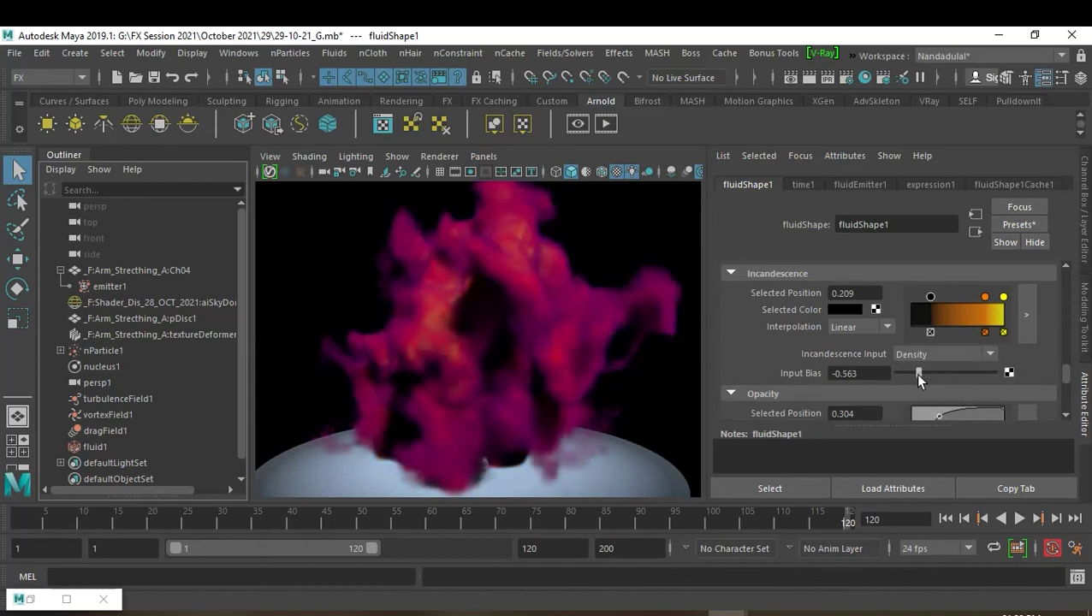
left_click_drag(930, 296, 949, 298)
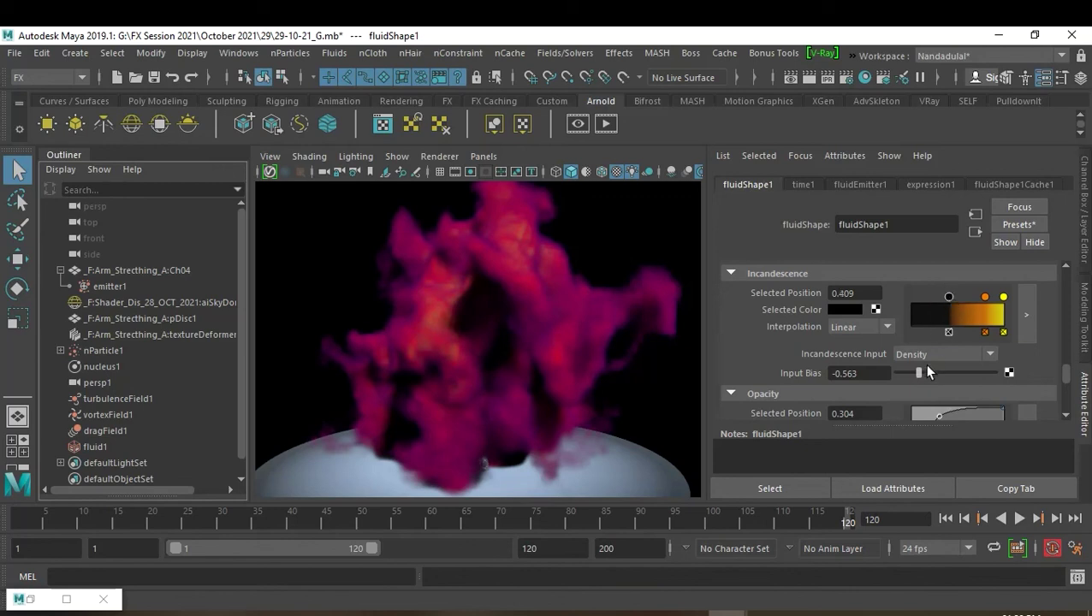
left_click_drag(920, 373, 947, 373)
scroll(1051, 308, "down", 1)
scroll(1051, 312, "down", 2)
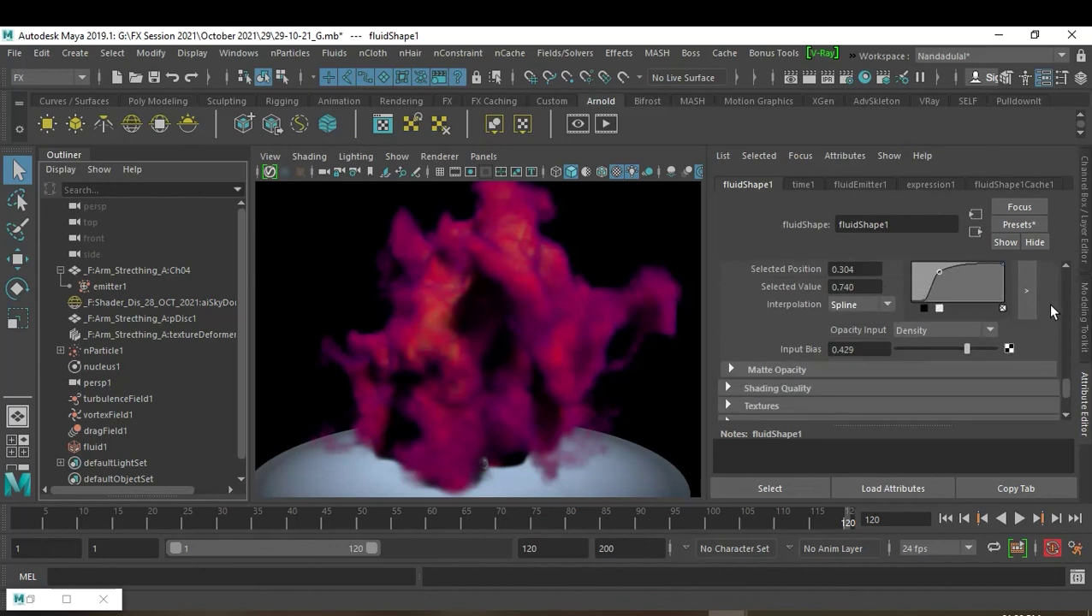
Set the opacity input bias to exactly 0.500.
mouse_move(967, 349)
left_mouse_down()
mouse_move(940, 350)
mouse_move(963, 351)
left_mouse_up()
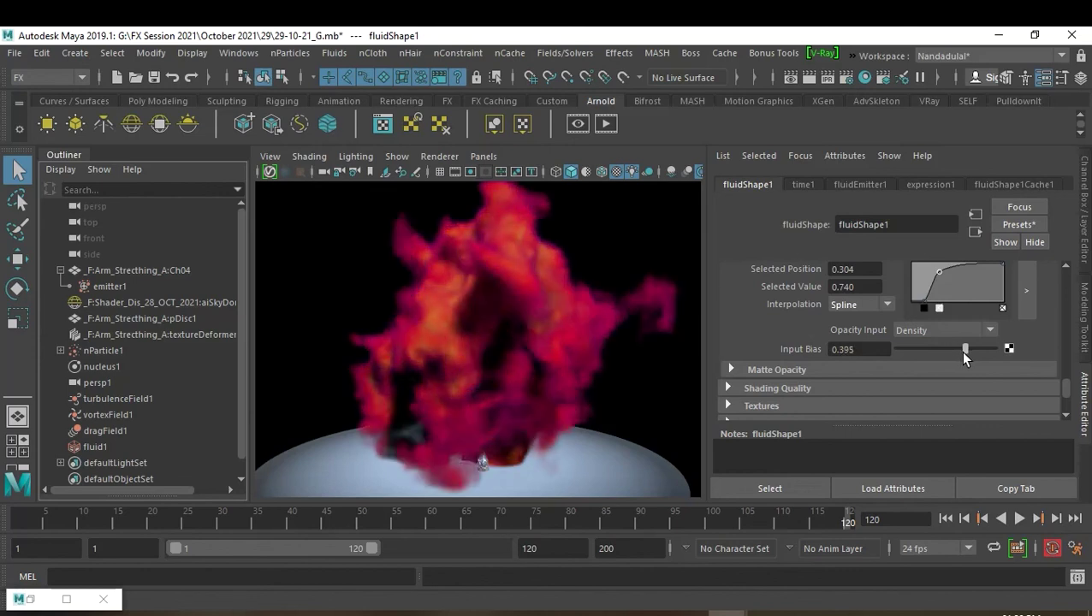
left_click_drag(962, 351, 970, 351)
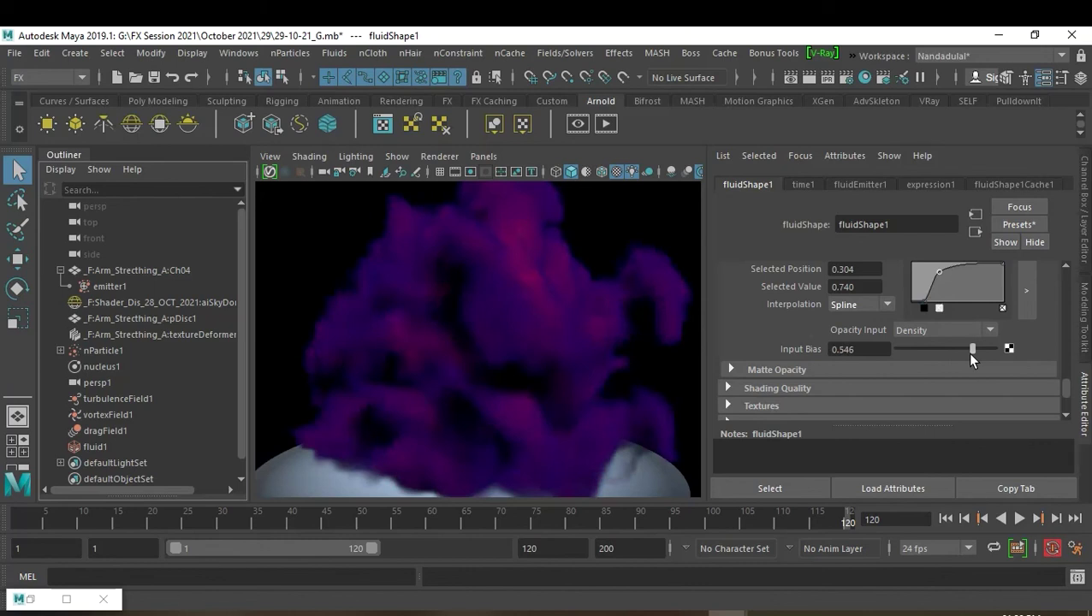
left_click_drag(971, 353, 970, 353)
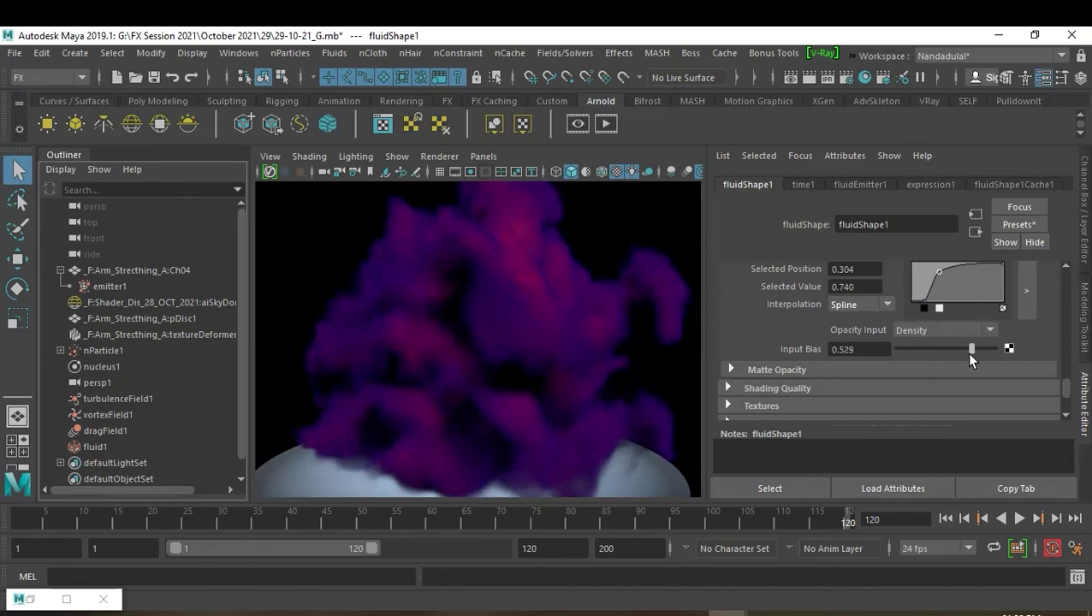
left_click(876, 349)
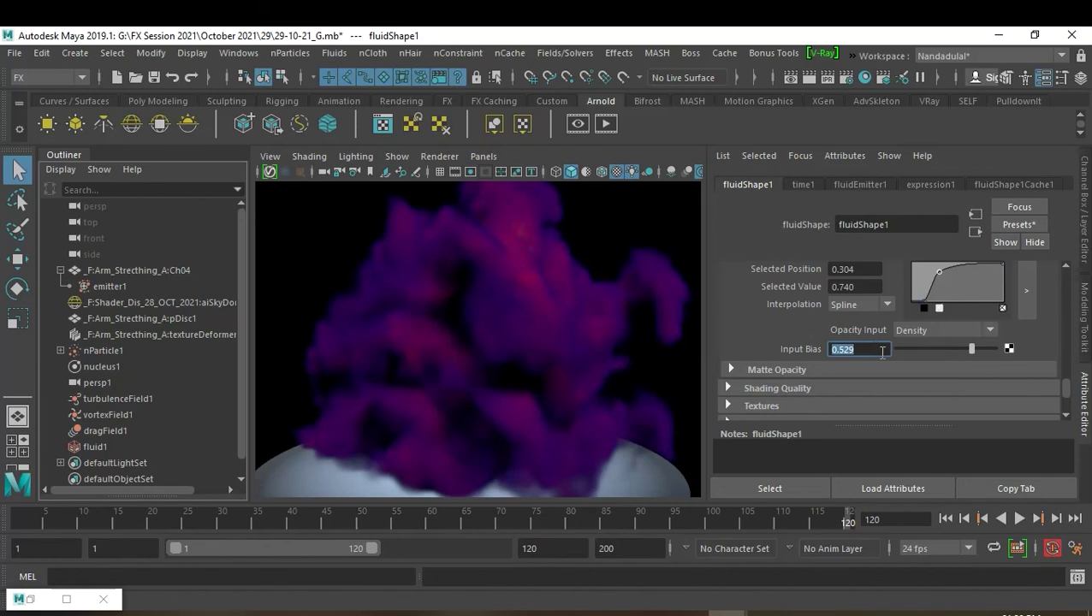
type("5")
key("Return")
type("0.5")
key("Return")
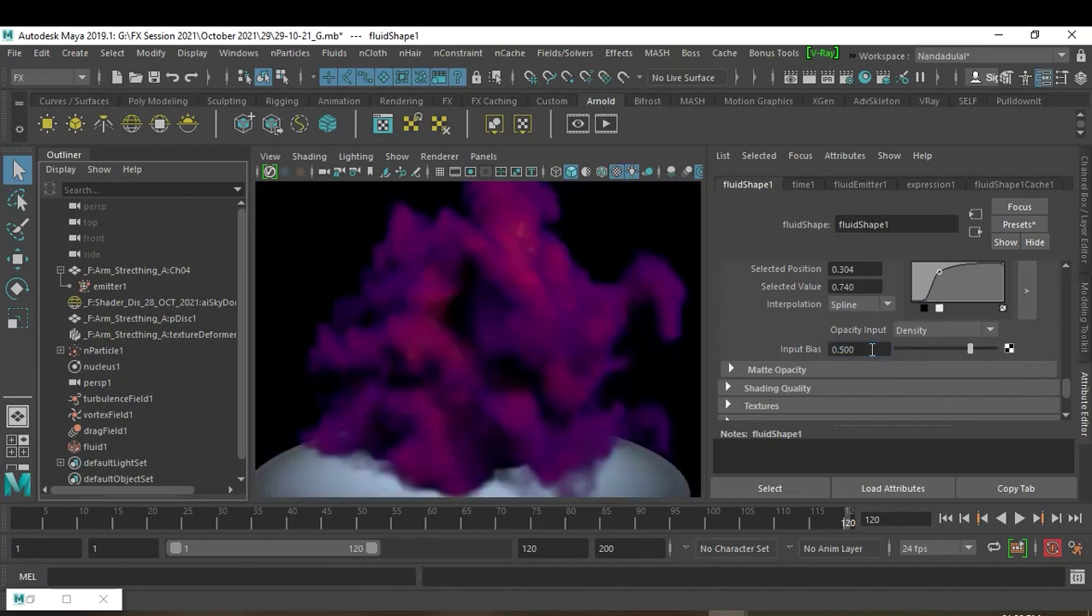
scroll(627, 320, "down", 3)
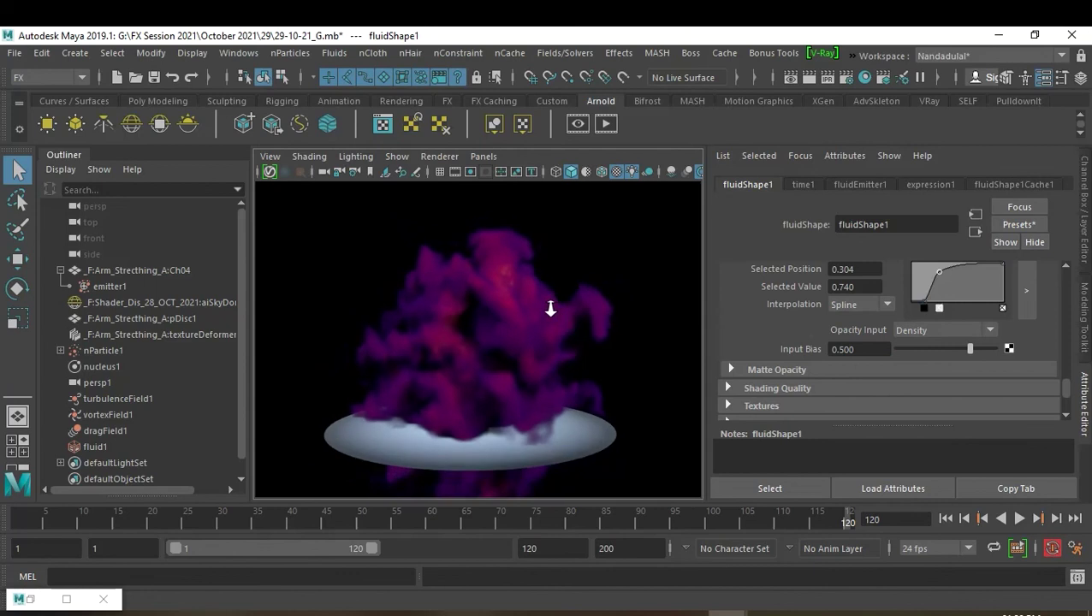
Hide the ground disc pDisc1 beneath the fluid cloud.
left_click_drag(586, 302, 577, 314, "alt")
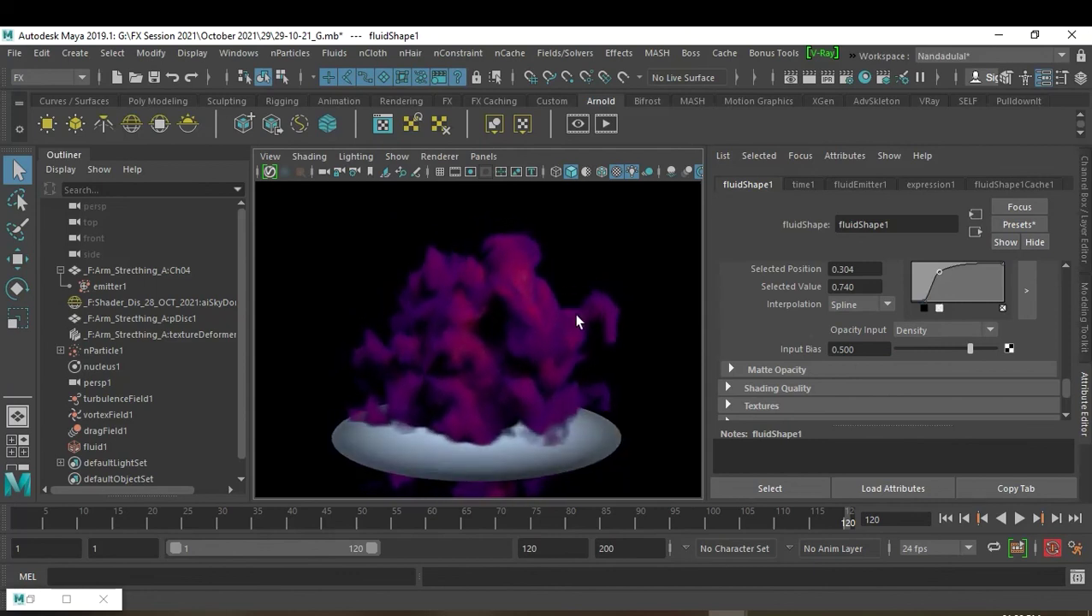
right_click_drag(575, 317, 609, 343, "alt")
left_click_drag(610, 343, 614, 344, "alt")
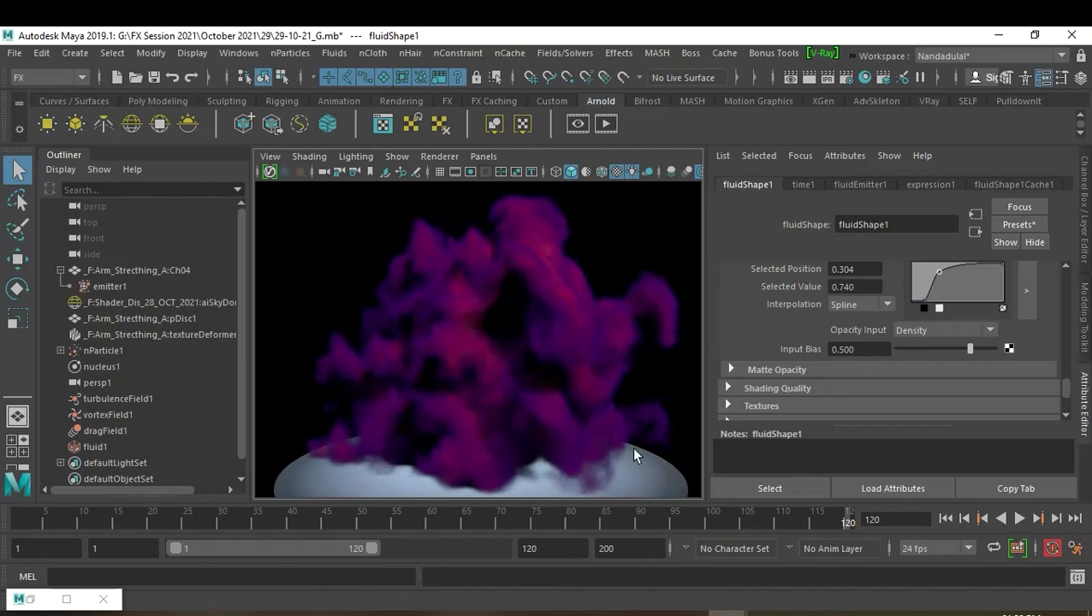
left_click(658, 478)
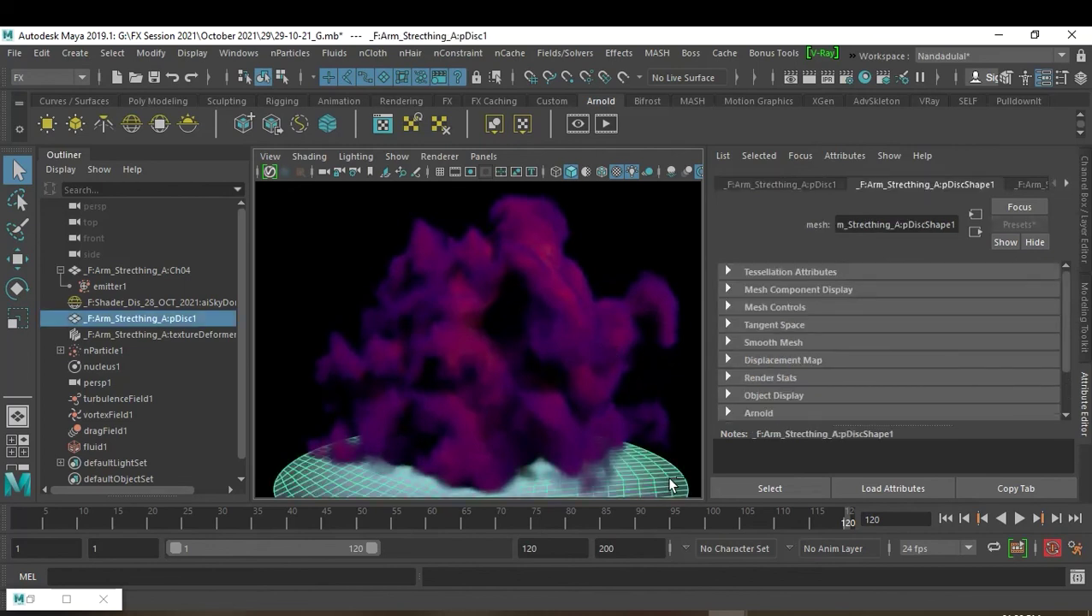
key("ctrl+h")
Frame the whole fluid cloud in the viewport and rewind the animation to frame 1.
right_click_drag(645, 374, 536, 356, "alt")
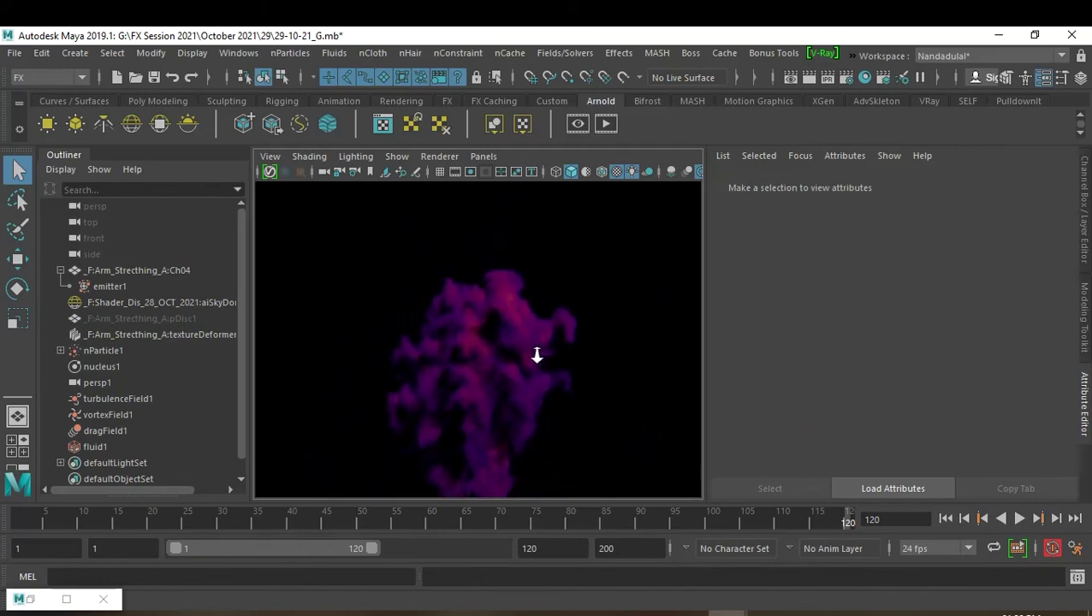
middle_click_drag(517, 354, 512, 345, "alt")
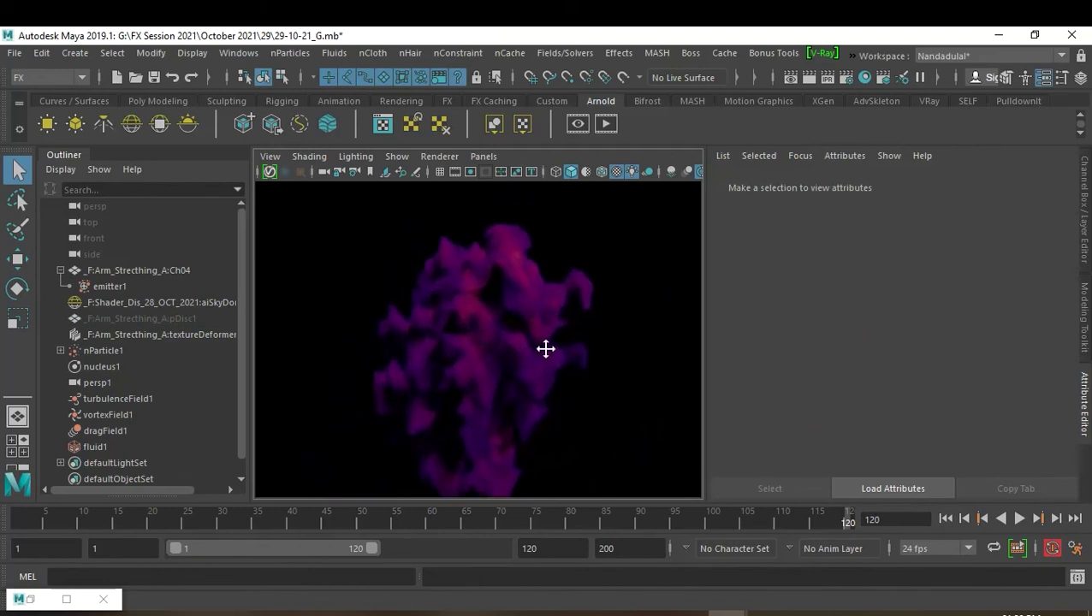
mouse_move(547, 350)
left_mouse_down("alt")
mouse_move(589, 353)
mouse_move(581, 324)
mouse_move(581, 343)
left_mouse_up("alt")
middle_click_drag(581, 344, 579, 353, "alt")
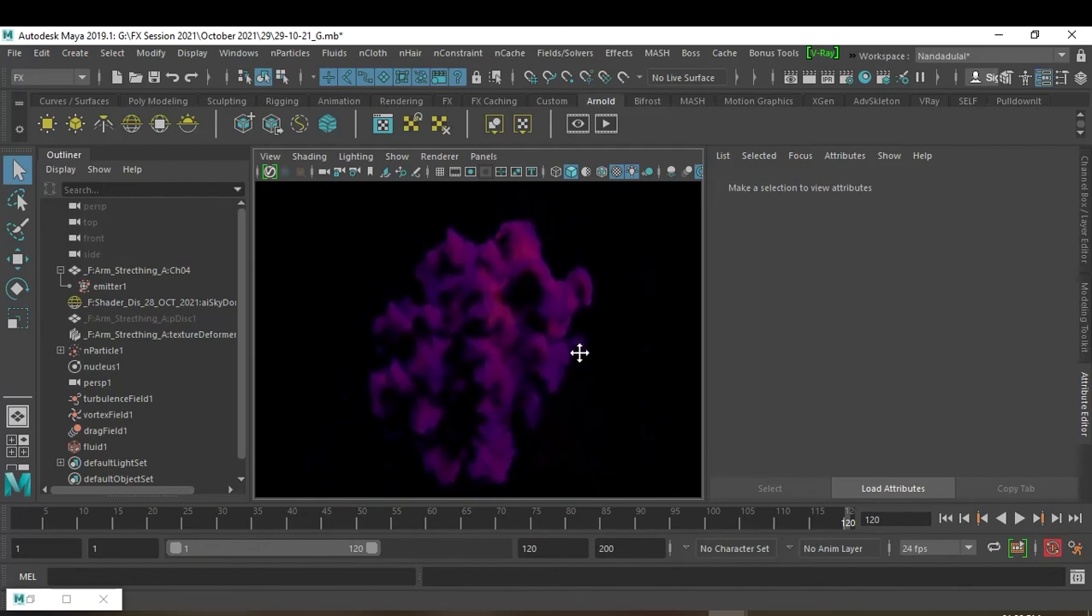
left_click(947, 518)
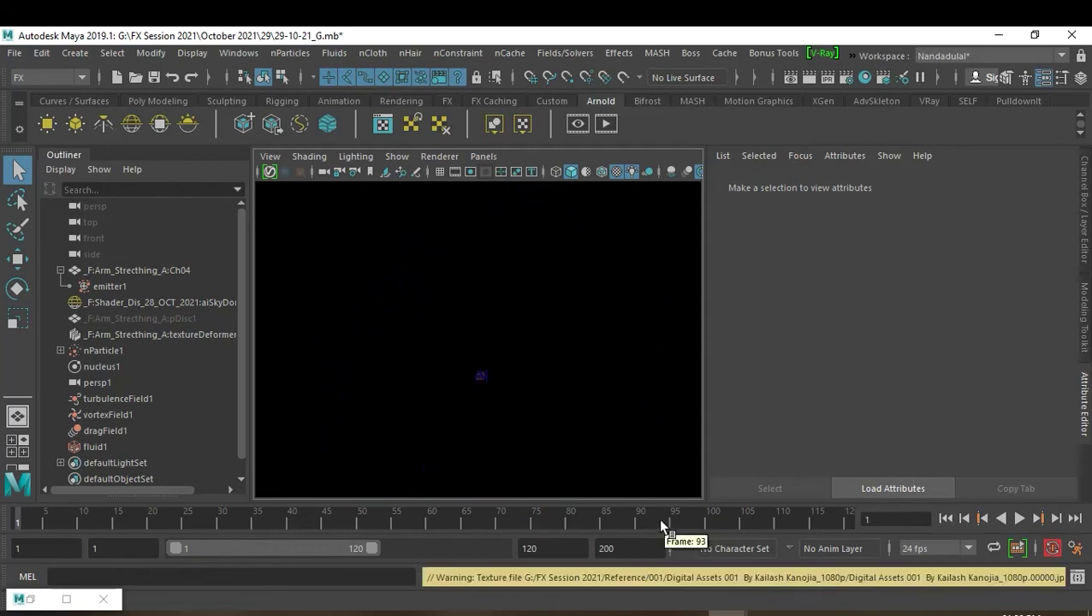
Playblast the fluid animation to a movie file renamed eg06, in qt/H.264 at quality 100.
right_click(659, 518)
left_click(803, 511)
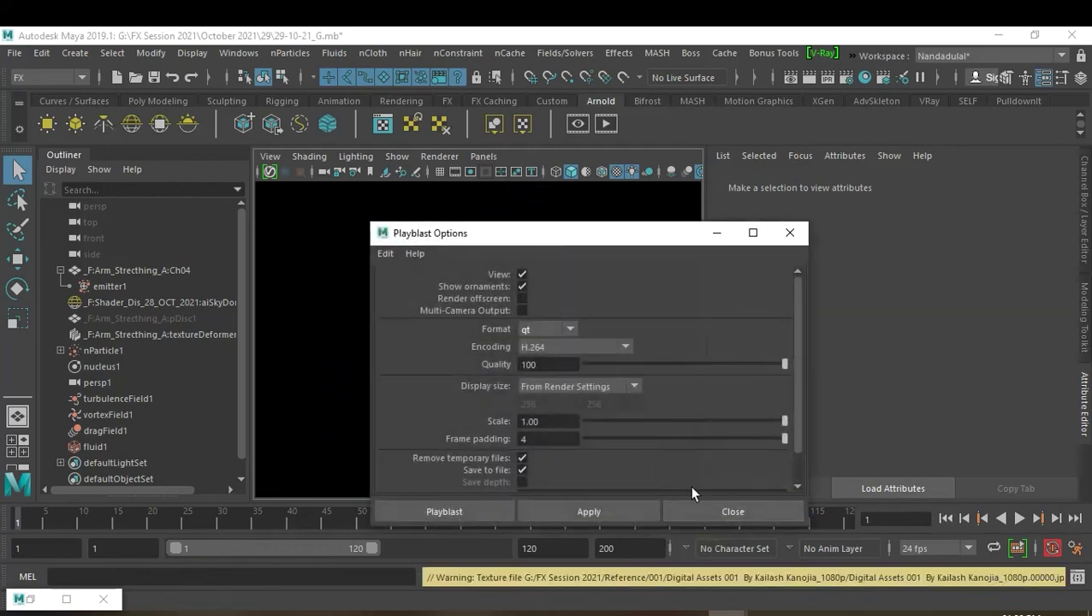
scroll(653, 432, "down", 1)
left_click(727, 463)
key("BackSpace")
type("6")
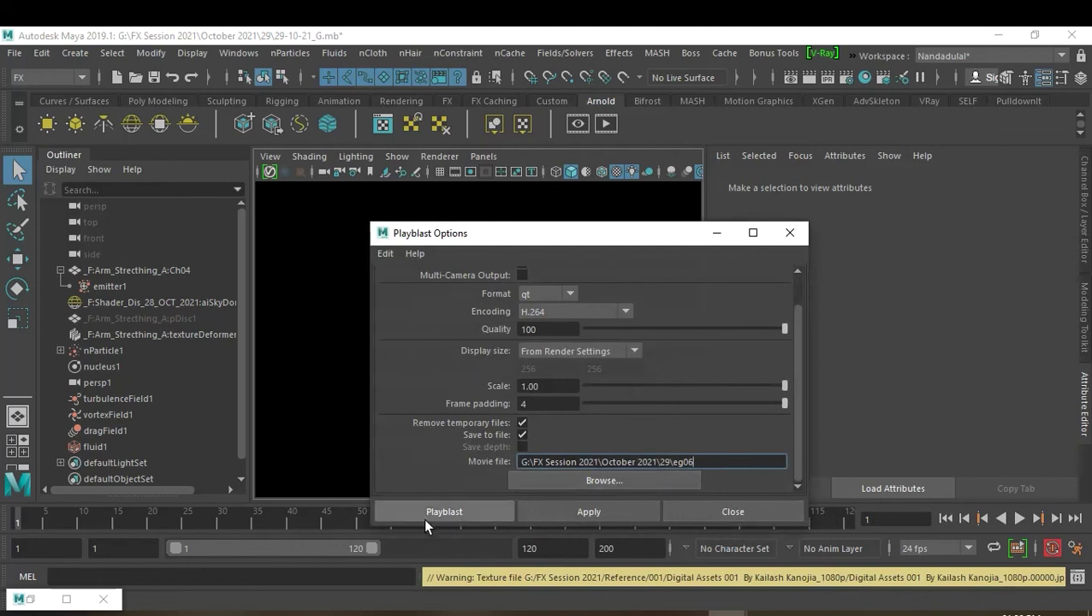
left_click(428, 511)
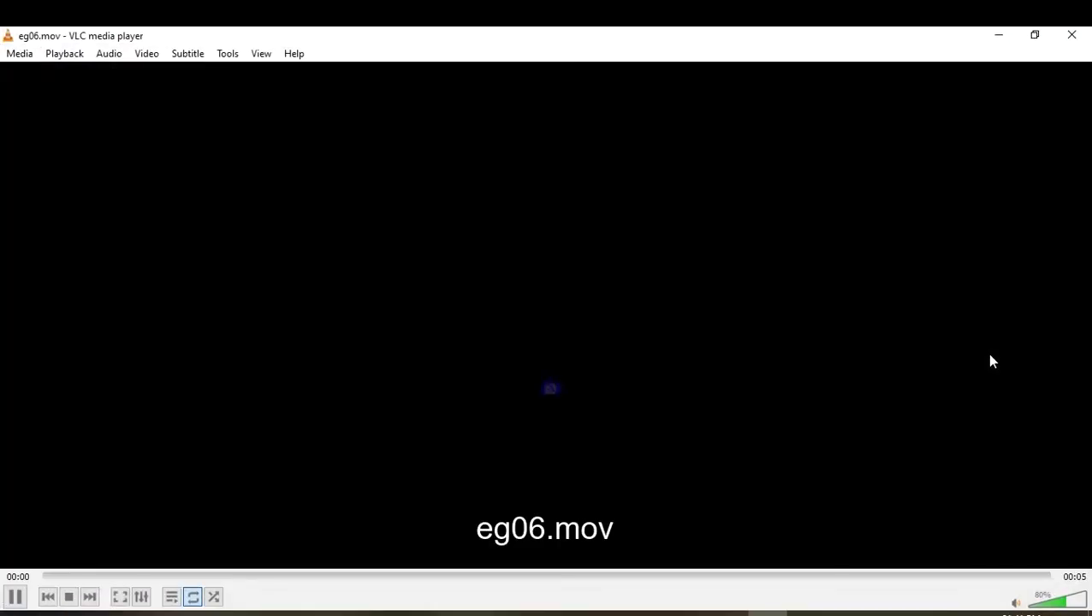
Watch eg06.mov looping in fullscreen, then close VLC to return to Maya.
double_click(990, 356)
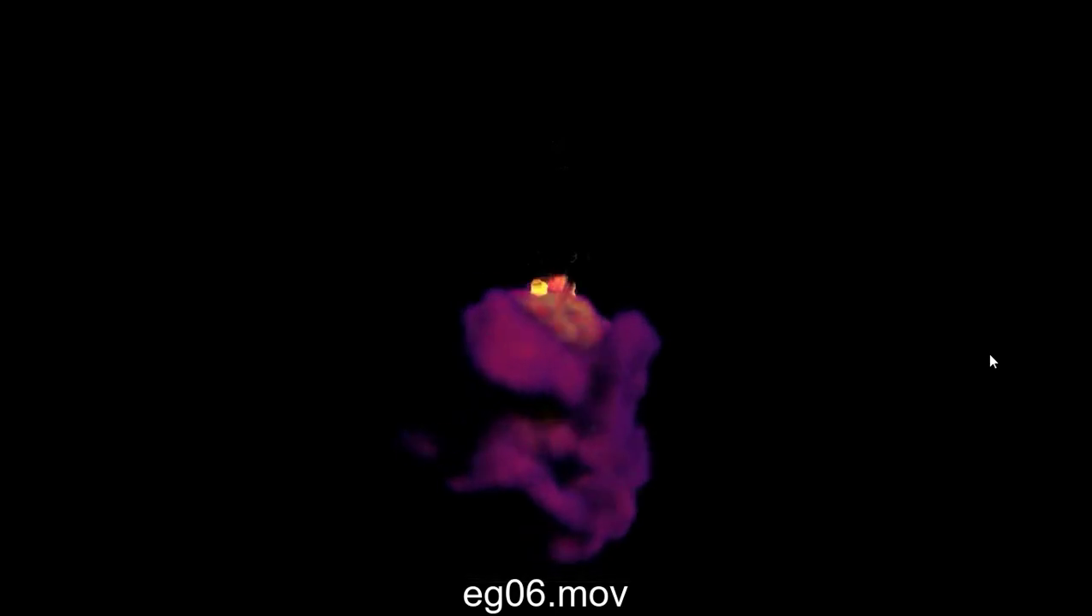
key("l")
key("l")
key("l")
key("l")
key("l")
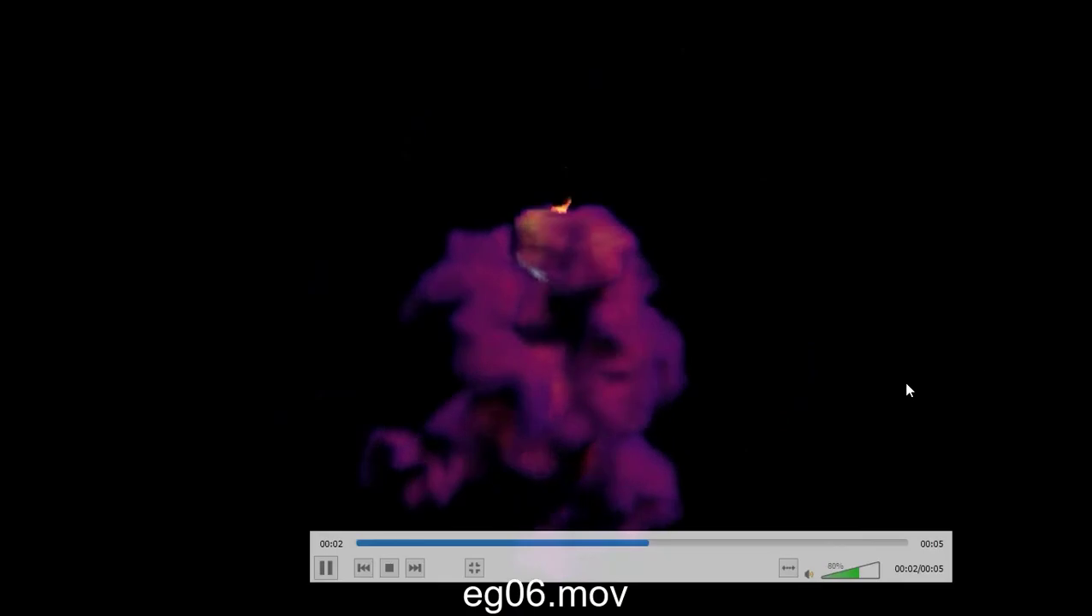
double_click(905, 390)
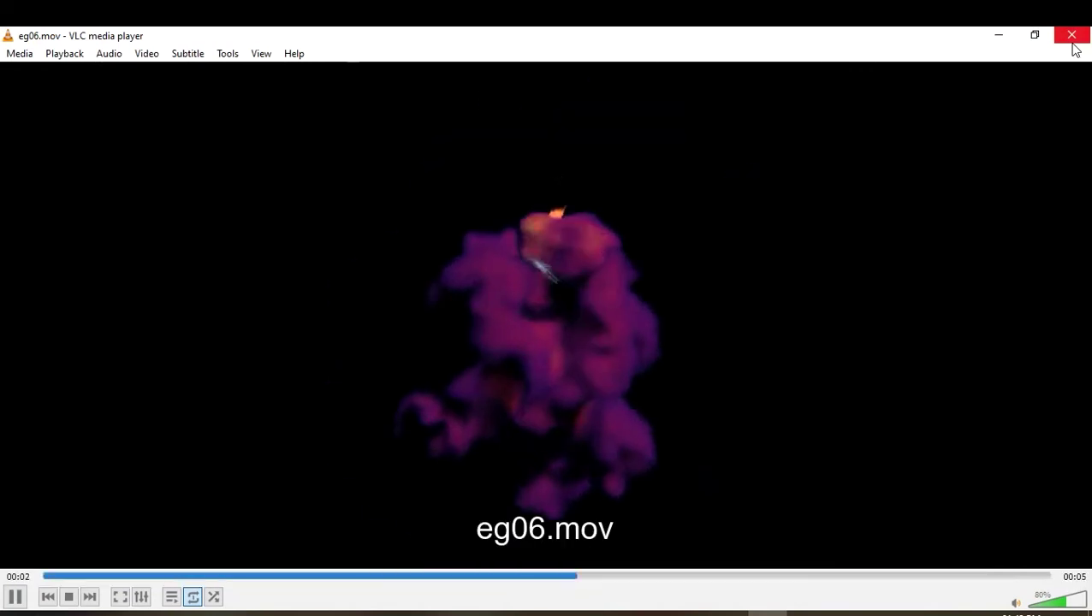
left_click(1074, 43)
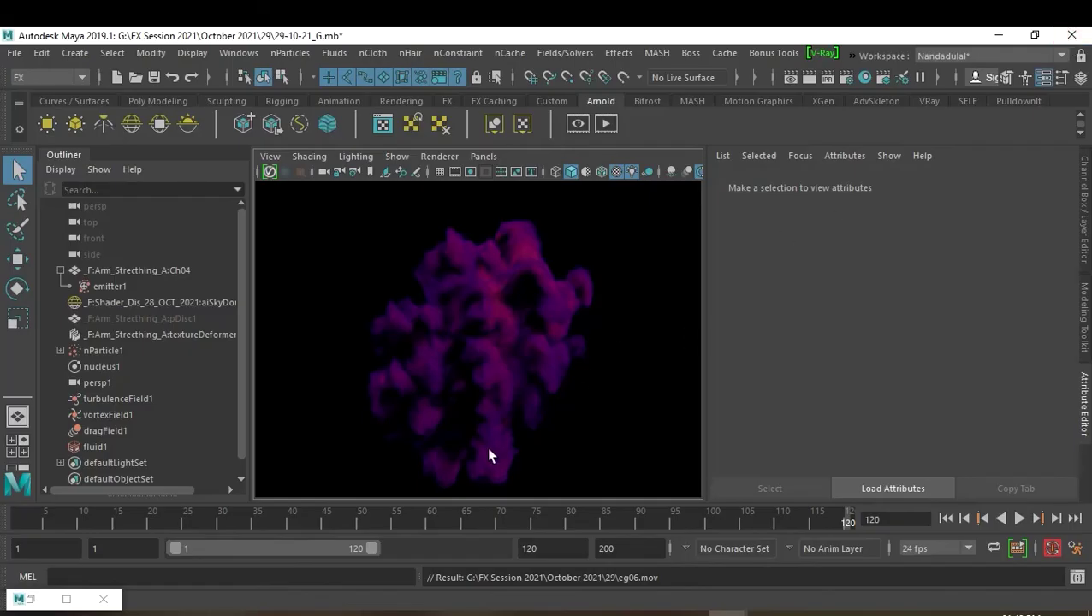
At frame 62, set opacity input bias to 0.200 and add a right-hand curve point pulled toward zero.
mouse_move(580, 521)
left_mouse_down()
mouse_move(415, 530)
mouse_move(446, 535)
mouse_move(446, 519)
left_mouse_up()
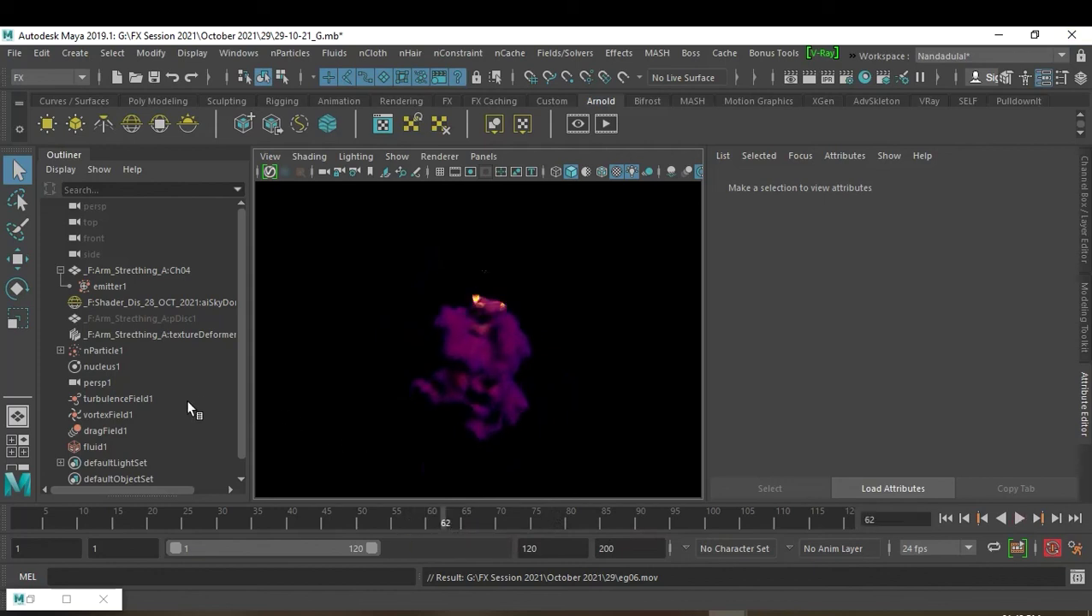
left_click(104, 446)
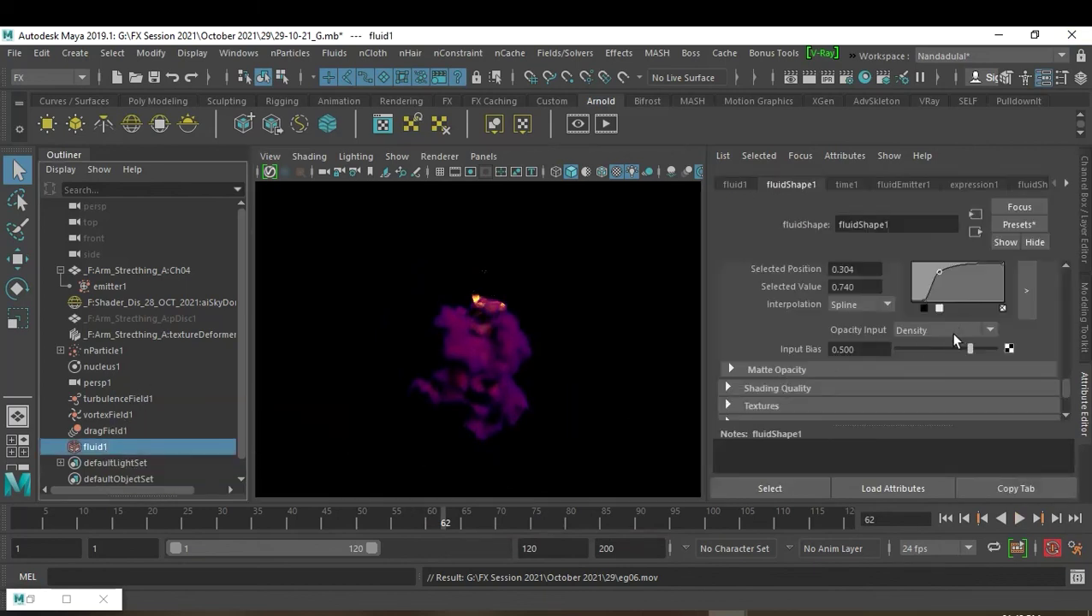
double_click(873, 349)
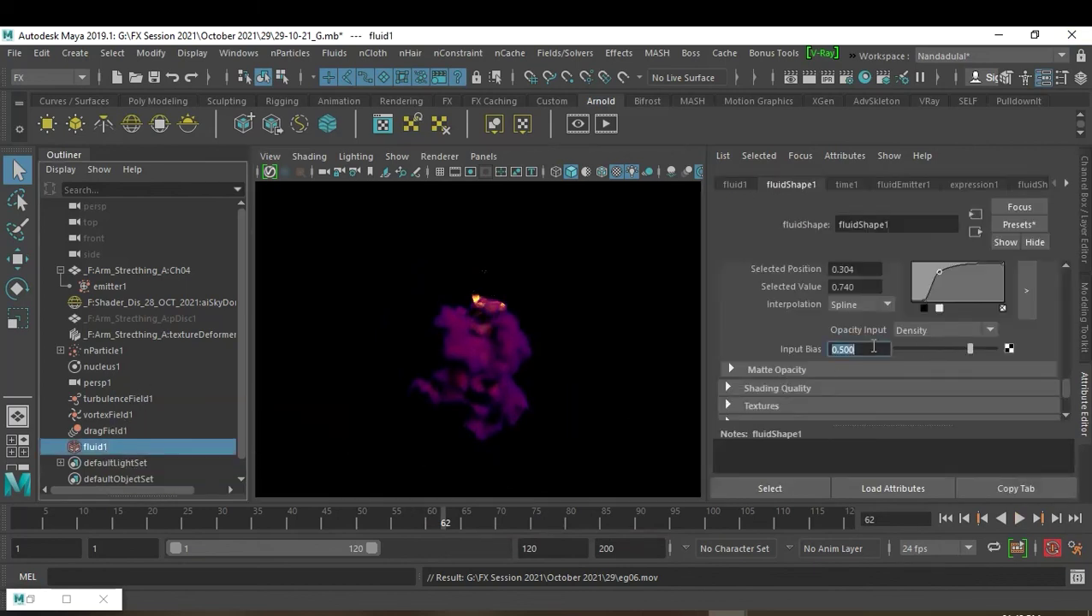
type(".")
type("2")
key("Return")
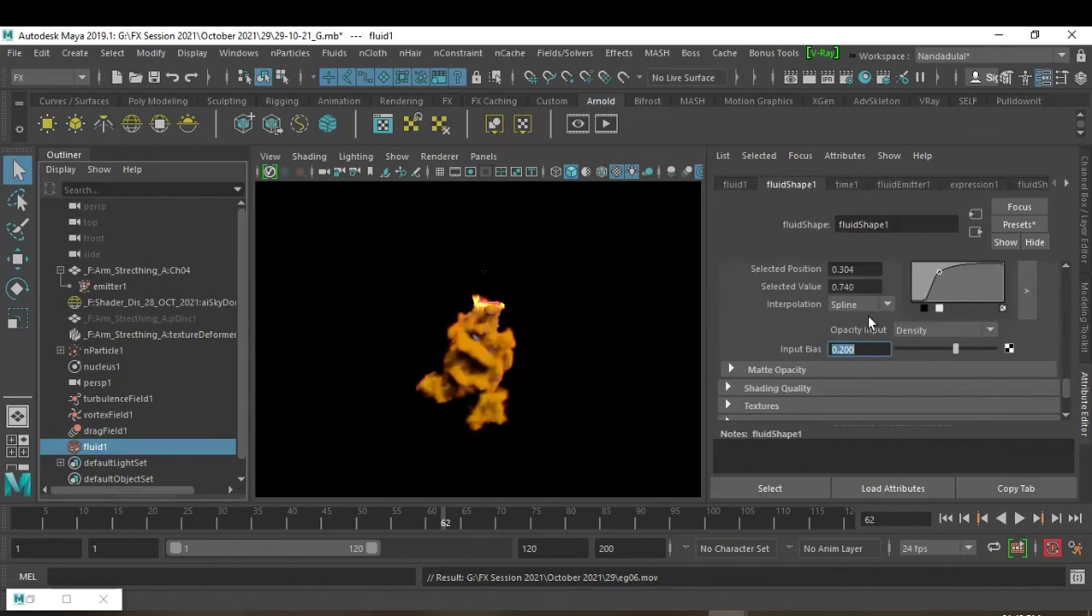
left_click_drag(939, 272, 956, 279)
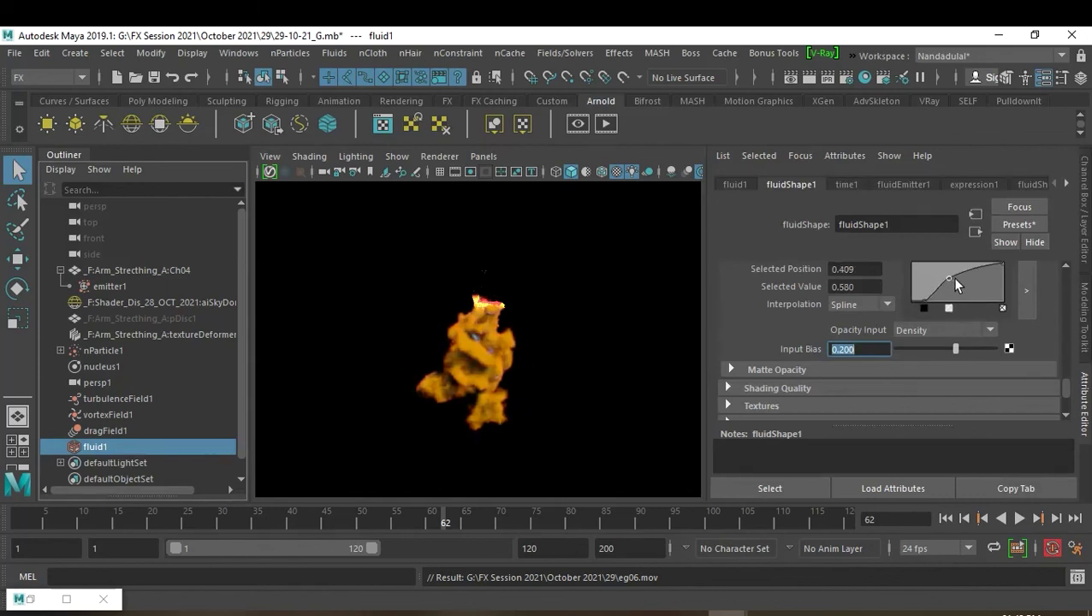
left_click_drag(955, 279, 951, 278)
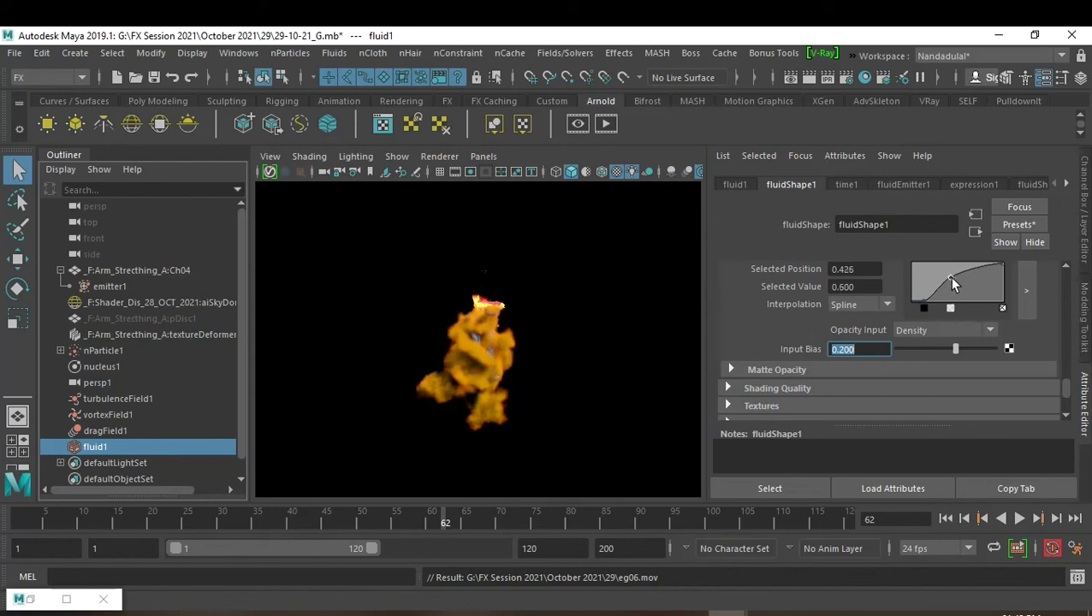
left_click_drag(999, 265, 980, 300)
left_click_drag(983, 301, 942, 282)
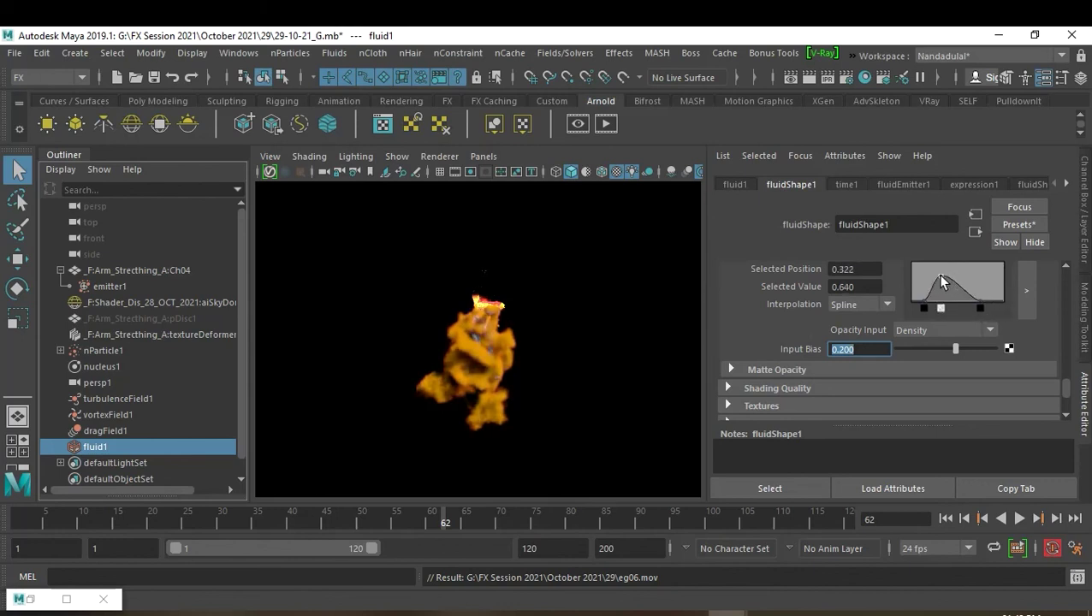
Play back the simulation, then raise the opacity input bias to 0.462.
left_click(441, 514)
mouse_move(326, 520)
left_mouse_down()
mouse_move(266, 524)
mouse_move(370, 529)
left_mouse_up()
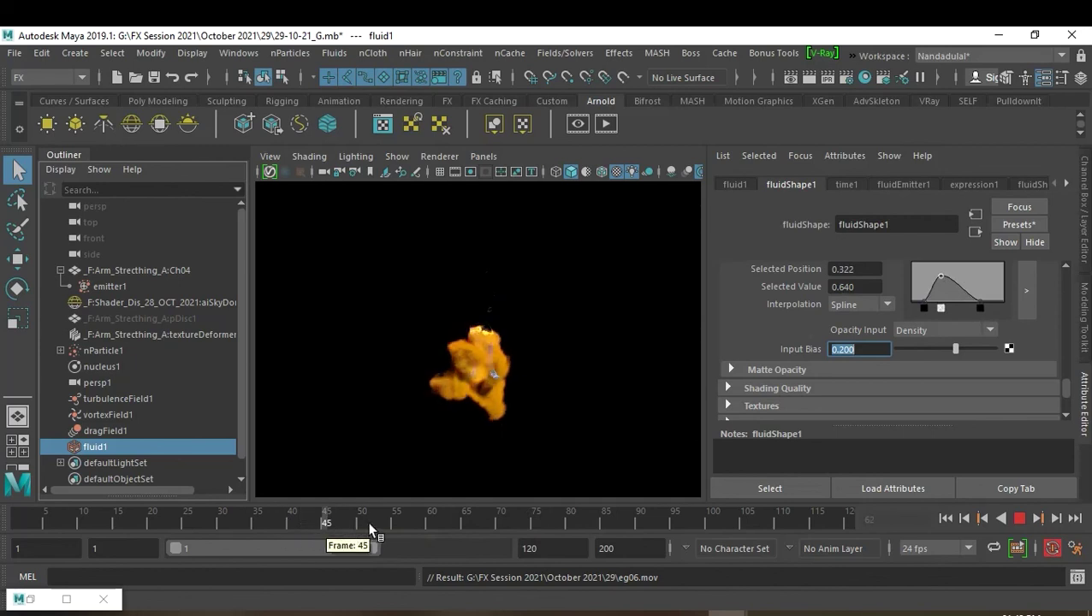
left_click_drag(959, 351, 930, 356)
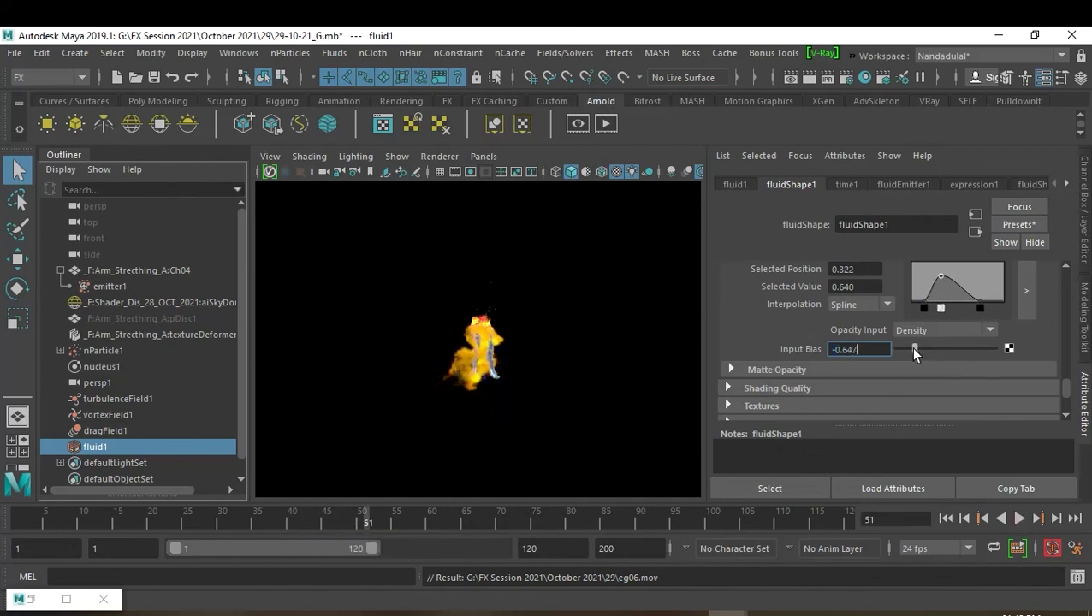
mouse_move(943, 356)
left_mouse_down()
mouse_move(932, 354)
mouse_move(984, 358)
mouse_move(911, 361)
mouse_move(958, 374)
left_mouse_up()
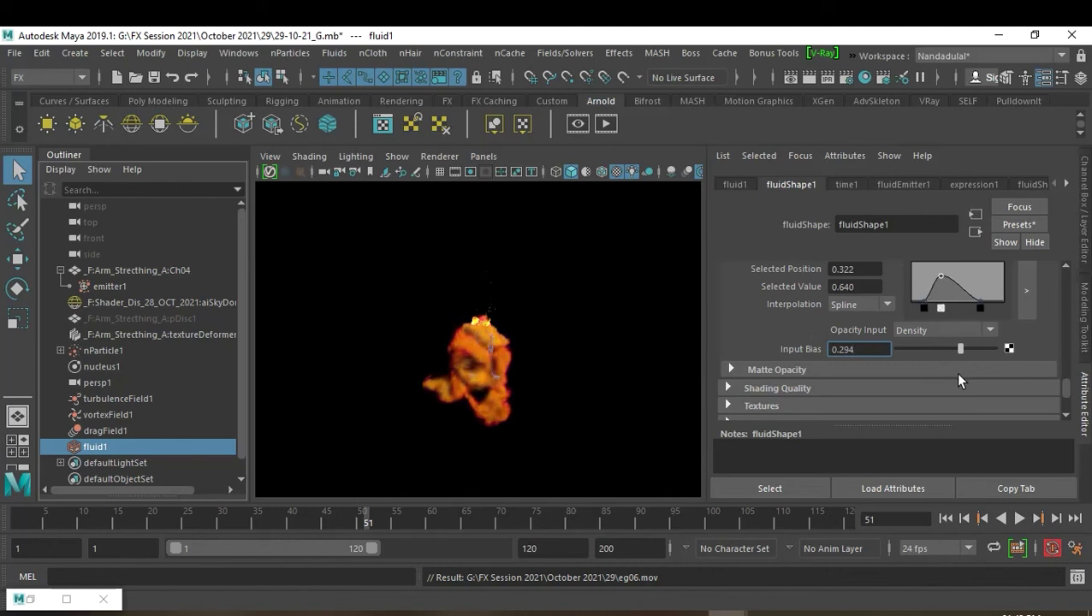
left_click_drag(959, 349, 968, 351)
Key Opacity Input Bias at frame 51, then key it at -1.000 on frame 92.
right_click(859, 348)
left_click(874, 371)
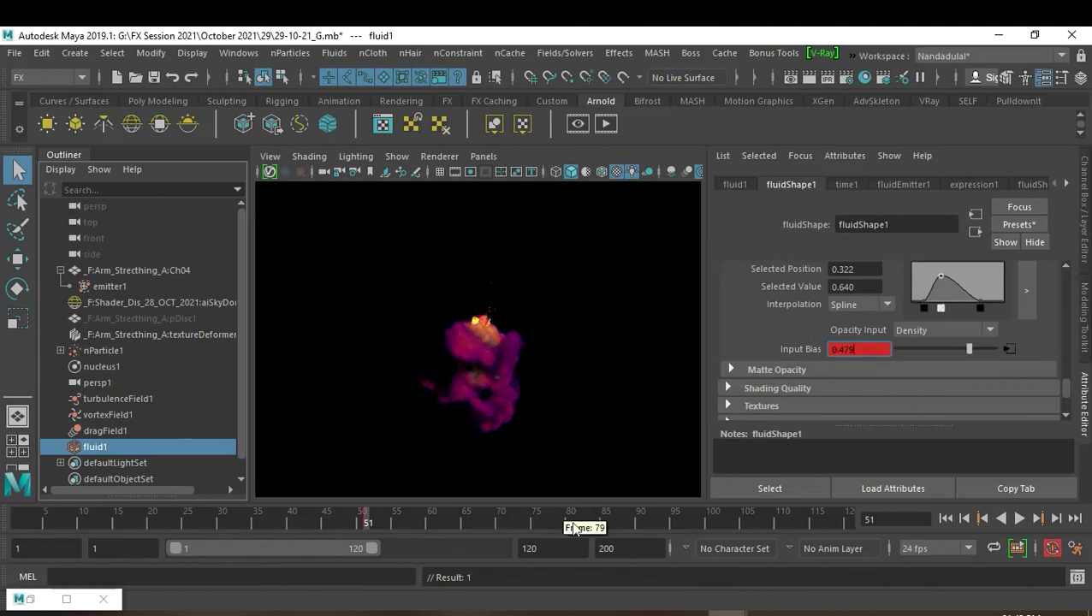
left_click(655, 521)
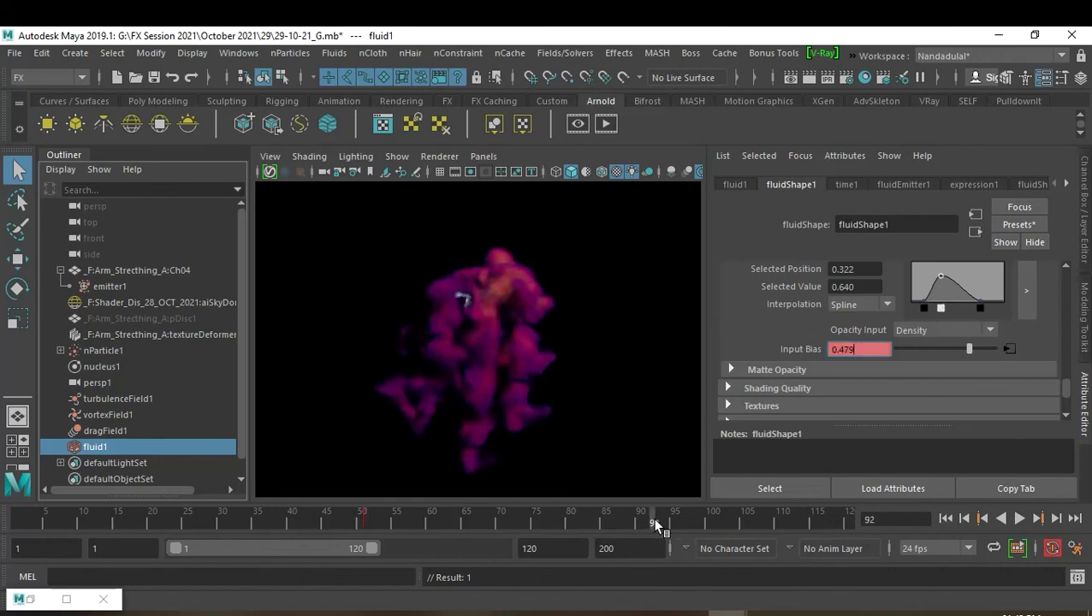
left_click_drag(969, 350, 883, 363)
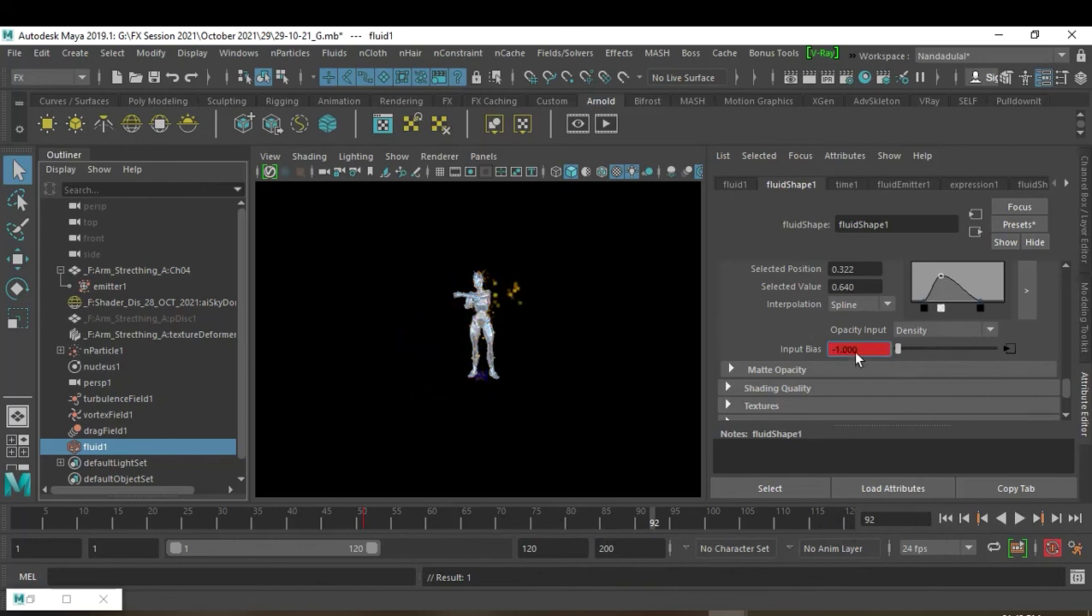
right_click(857, 351)
left_click(881, 373)
left_click(499, 525)
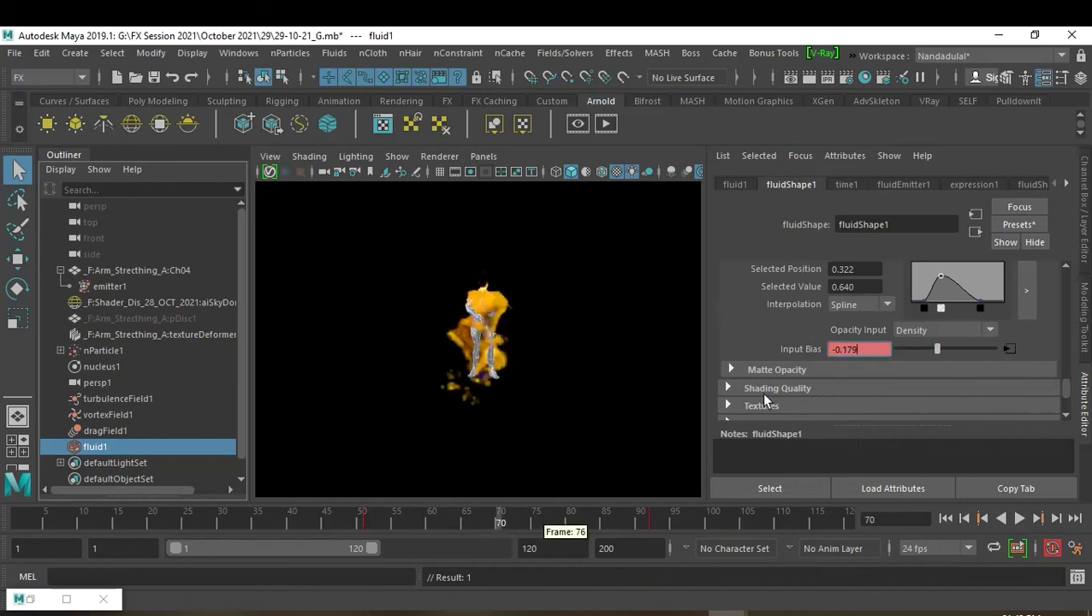
Adjust the Color input bias and move the red colour ramp point to 0.548.
scroll(893, 381, "up", 3)
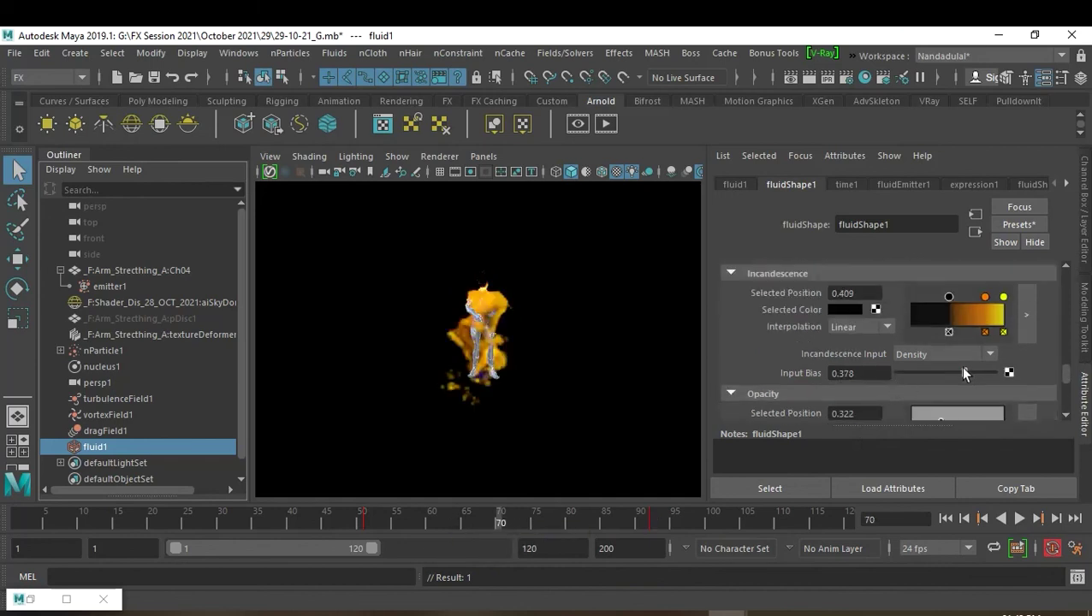
scroll(963, 375, "up", 1)
scroll(959, 368, "up", 1)
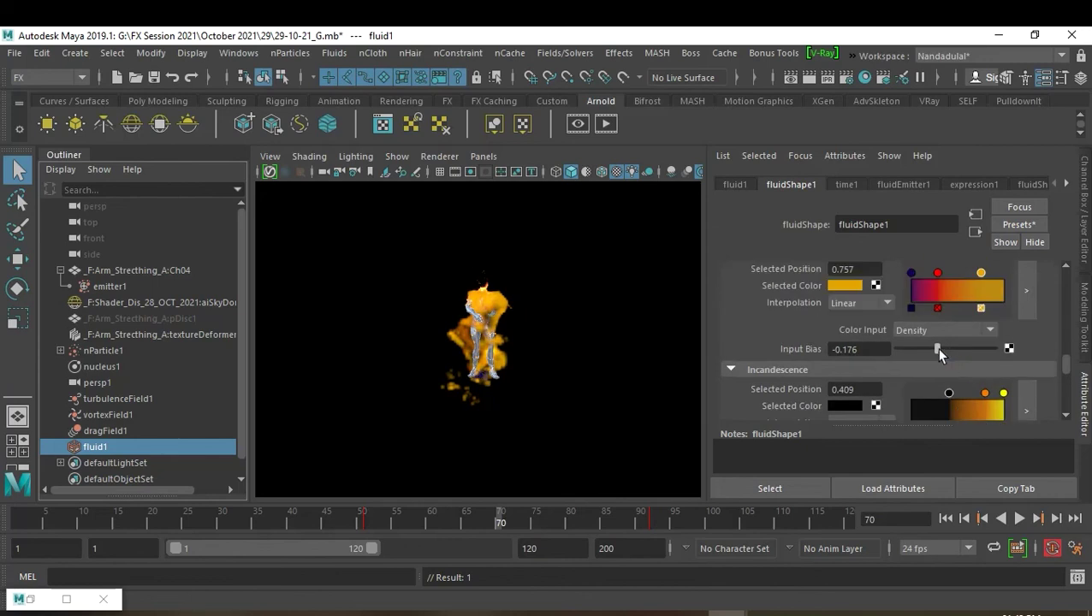
mouse_move(936, 350)
left_mouse_down()
mouse_move(967, 353)
mouse_move(926, 350)
left_mouse_up()
mouse_move(940, 274)
left_mouse_down()
mouse_move(961, 274)
mouse_move(926, 274)
mouse_move(944, 274)
left_mouse_up()
Make the dark Incandescence ramp point deep blue and nudge the orange point.
scroll(984, 363, "down", 2)
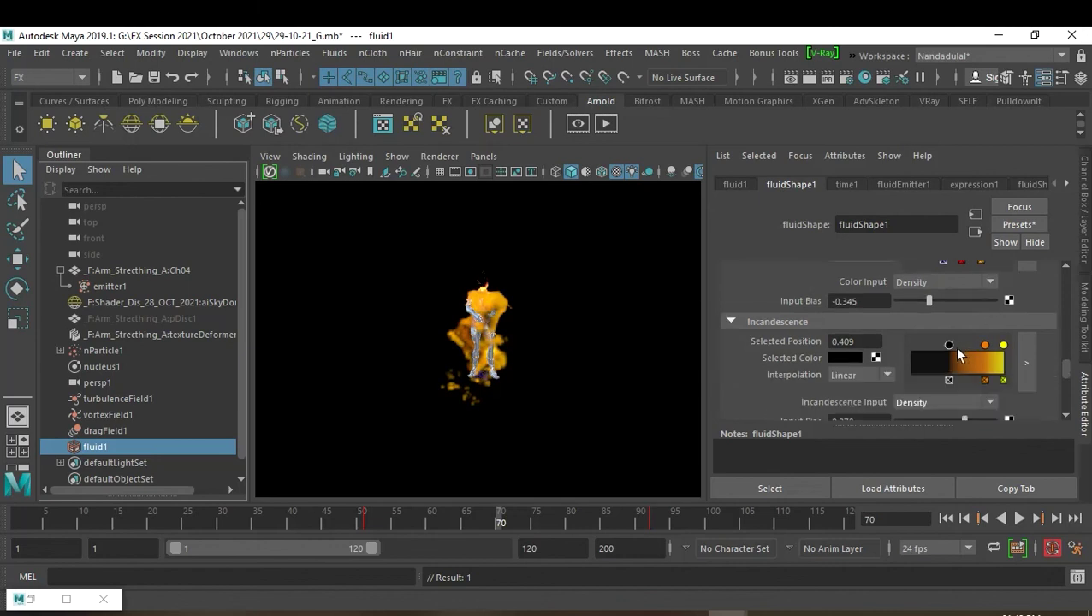
left_click(841, 358)
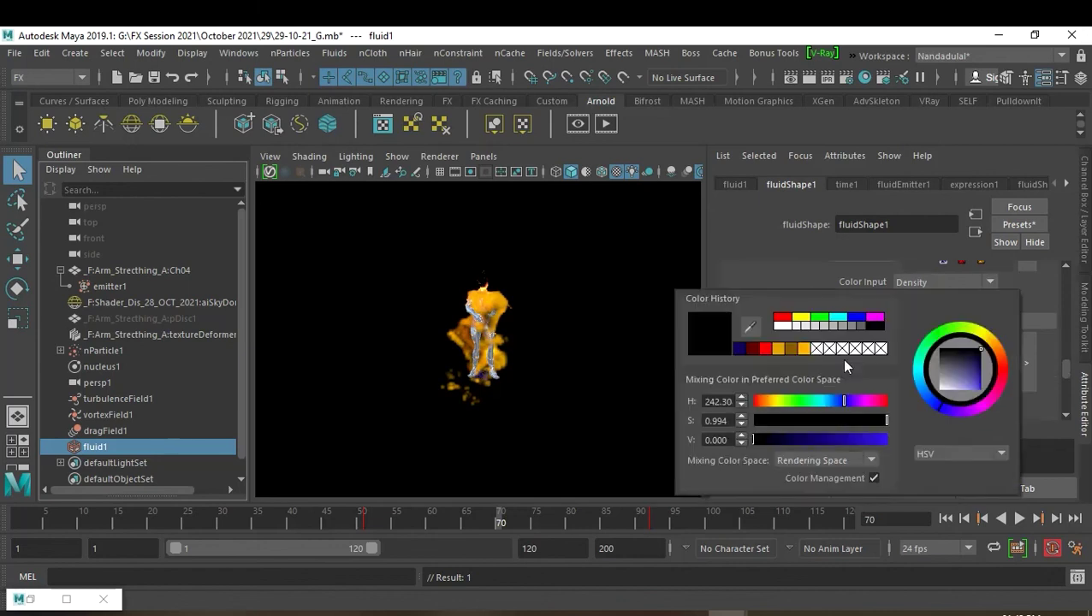
left_click(804, 440)
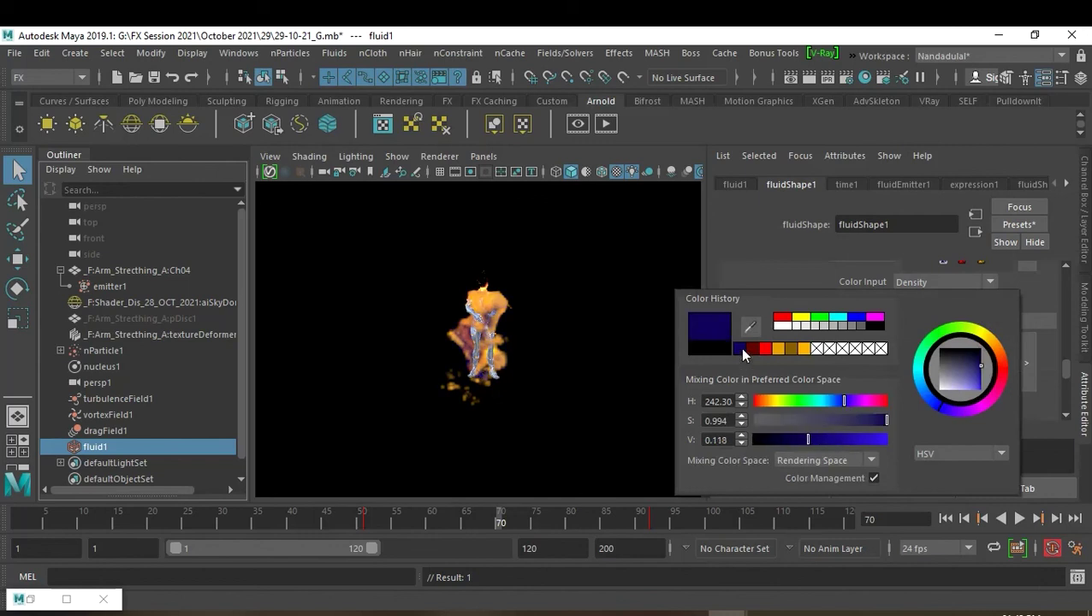
left_click_drag(984, 346, 998, 346)
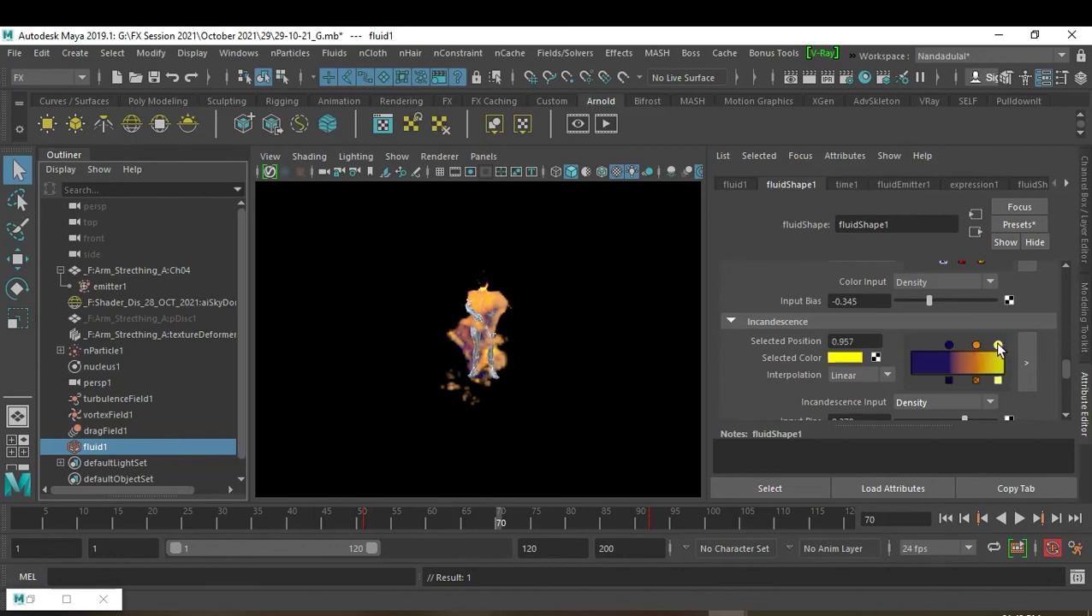
Set Incandescence Input Bias to 0.664 and key it at frame 70.
scroll(966, 403, "down", 2)
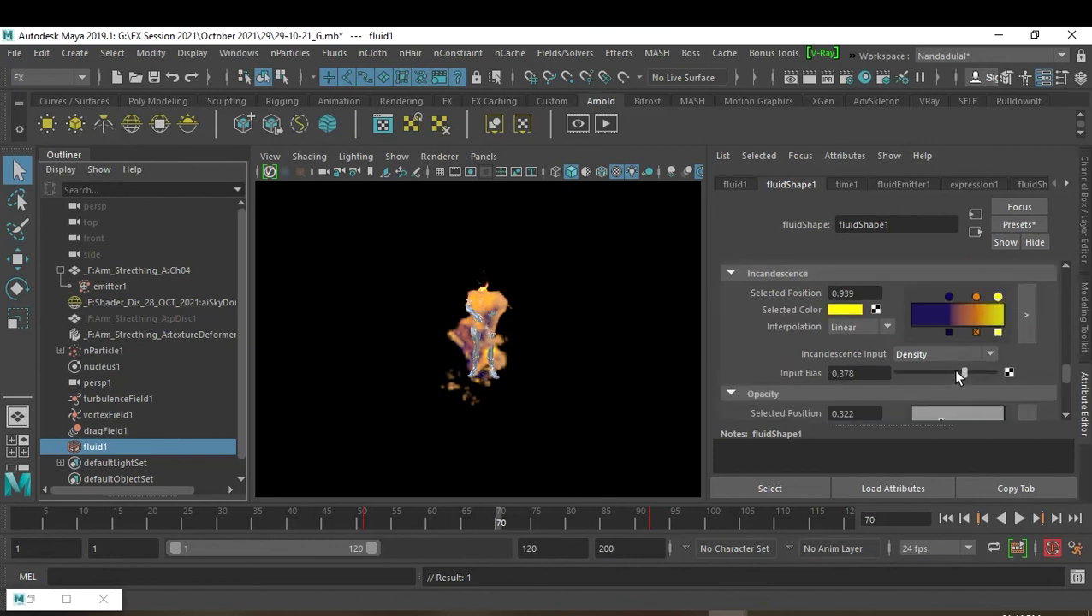
mouse_move(962, 375)
left_mouse_down()
mouse_move(942, 382)
mouse_move(983, 382)
left_mouse_up()
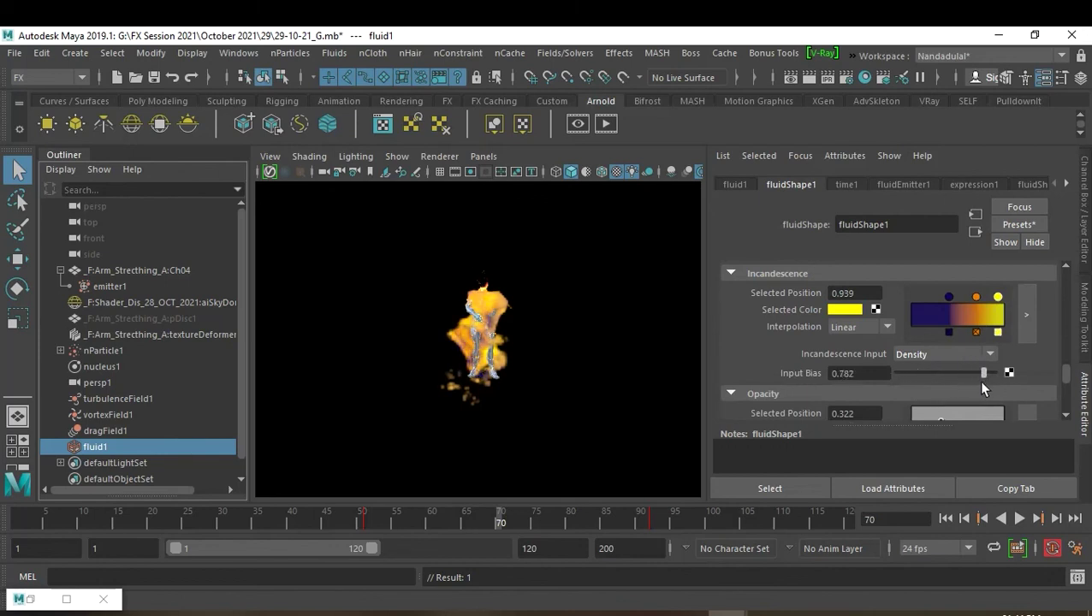
left_click_drag(982, 387, 970, 388)
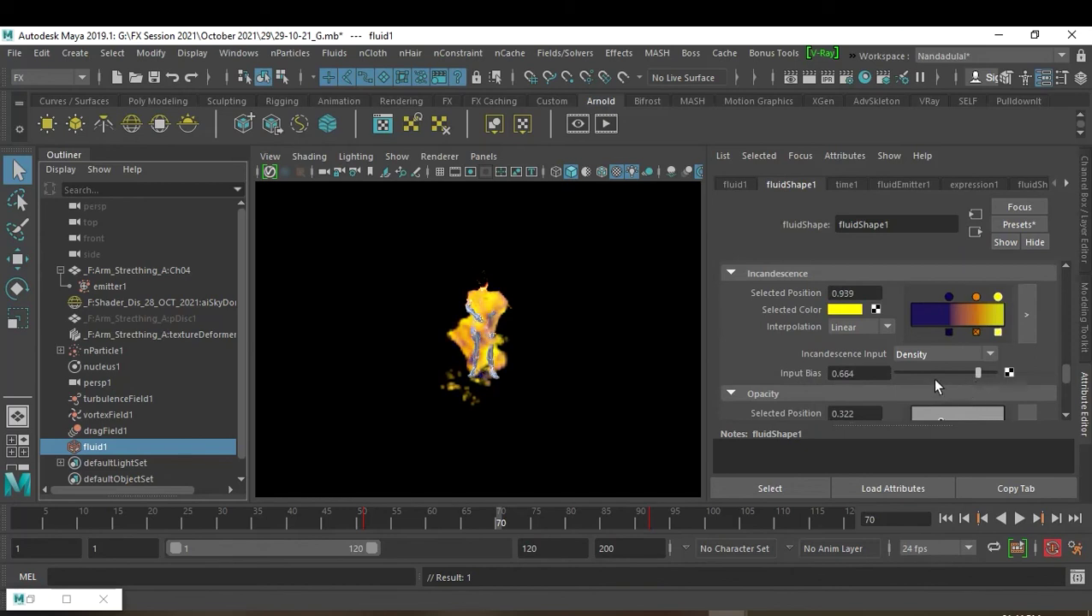
right_click(861, 374)
left_click(891, 396)
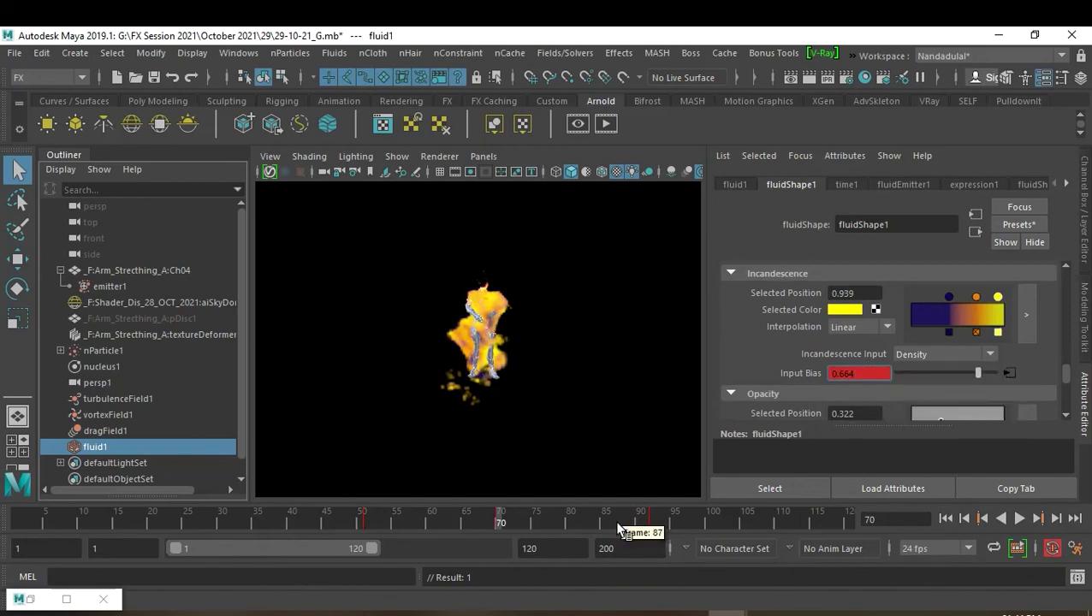
Key Incandescence Input Bias at -1.000 on frame 92, then review frame 62.
left_click(730, 522)
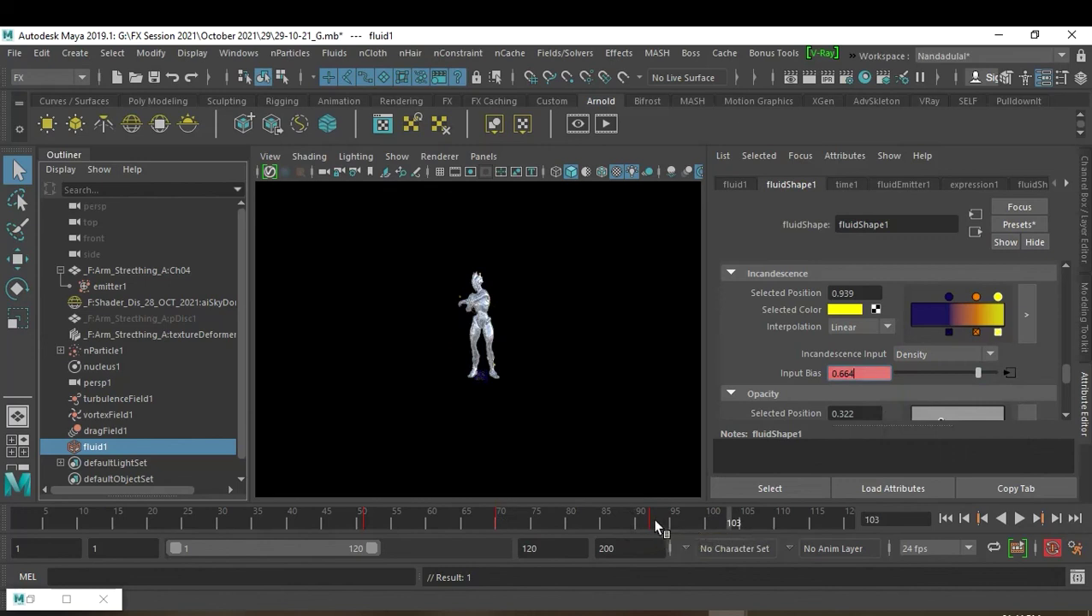
left_click(655, 523)
left_click_drag(978, 373, 926, 380)
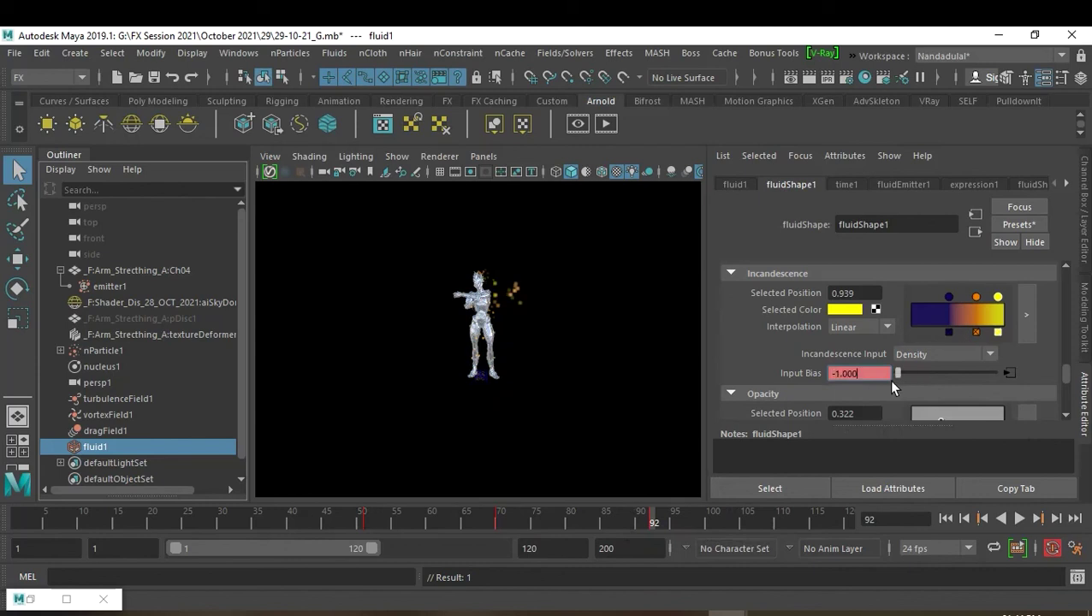
left_click_drag(925, 380, 885, 380)
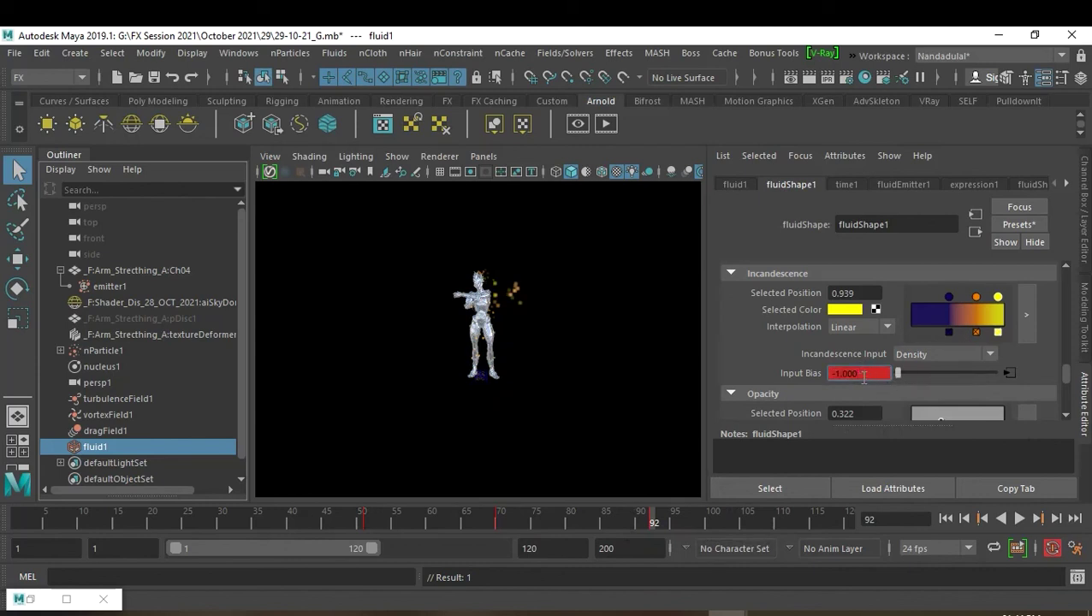
right_click(860, 370)
left_click(882, 403)
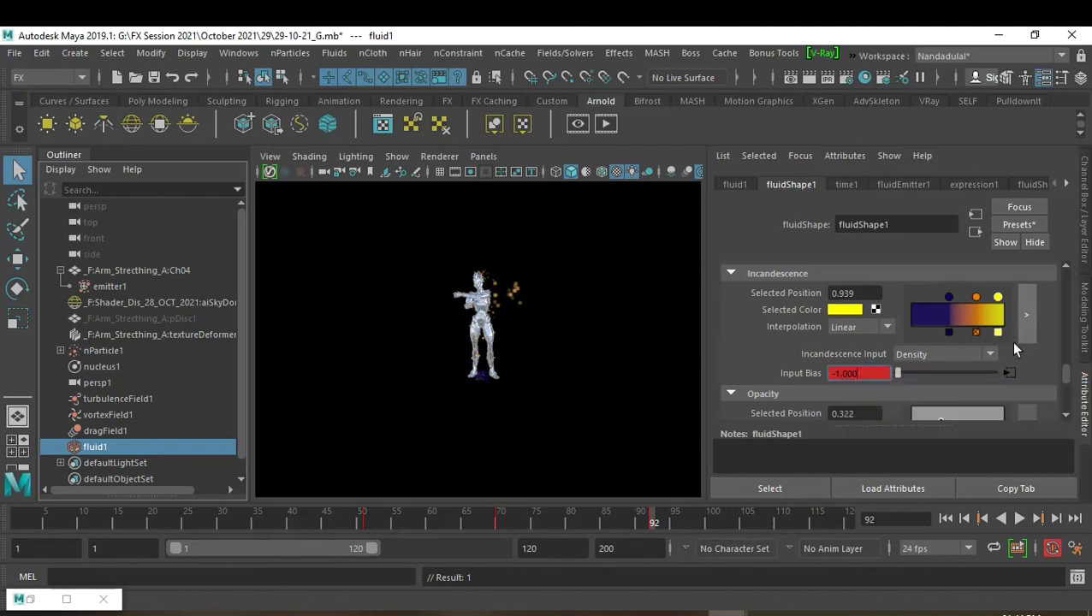
scroll(1014, 359, "down", 2)
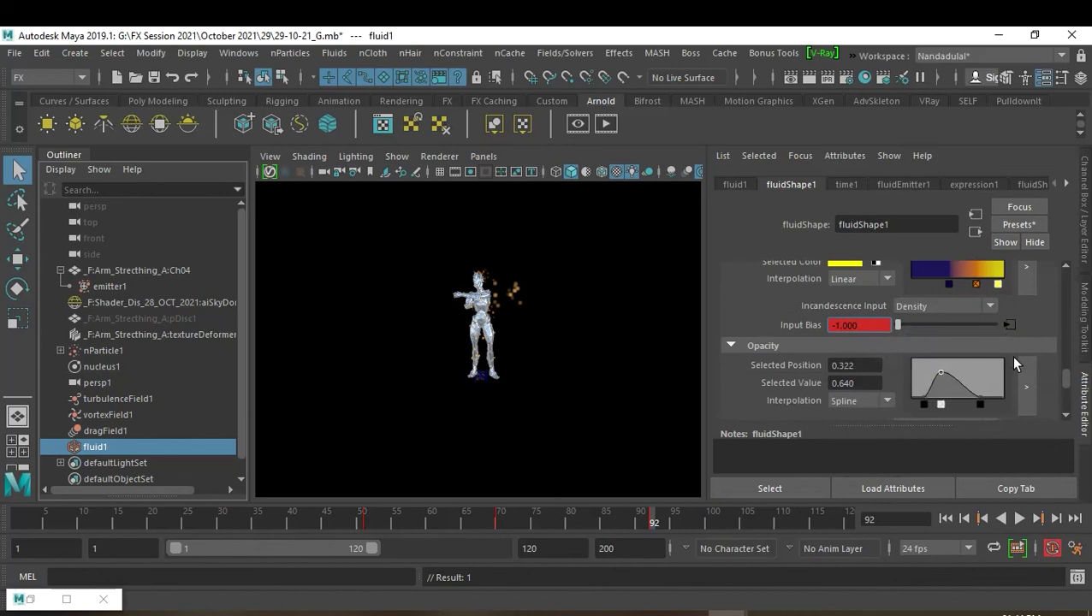
left_click(440, 516)
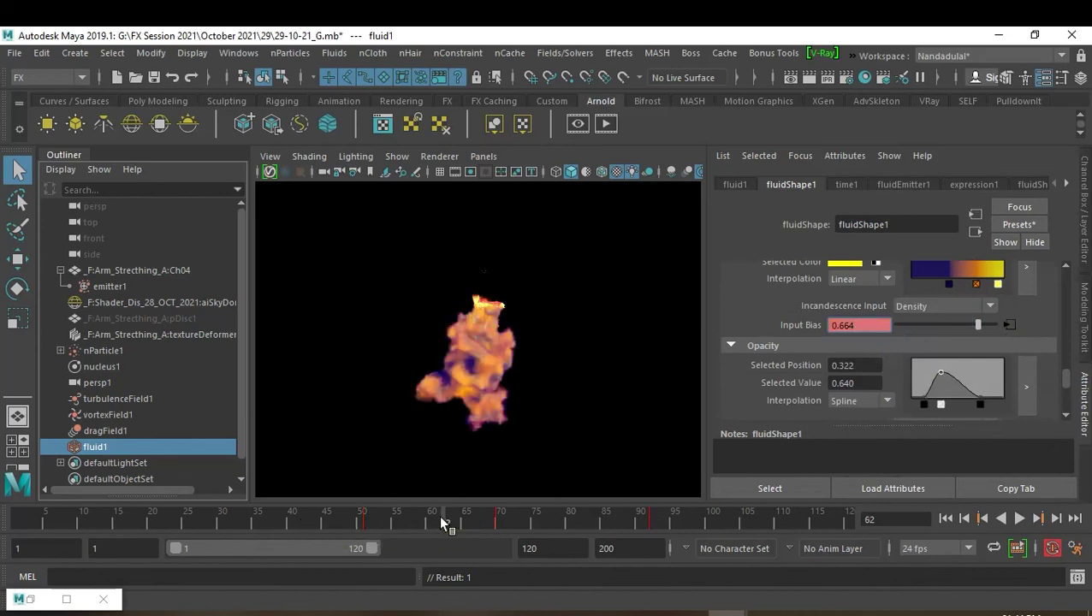
Set fluidEmitter1 Density/Voxel/Sec to 1 and key it at frame 62.
left_click(905, 185)
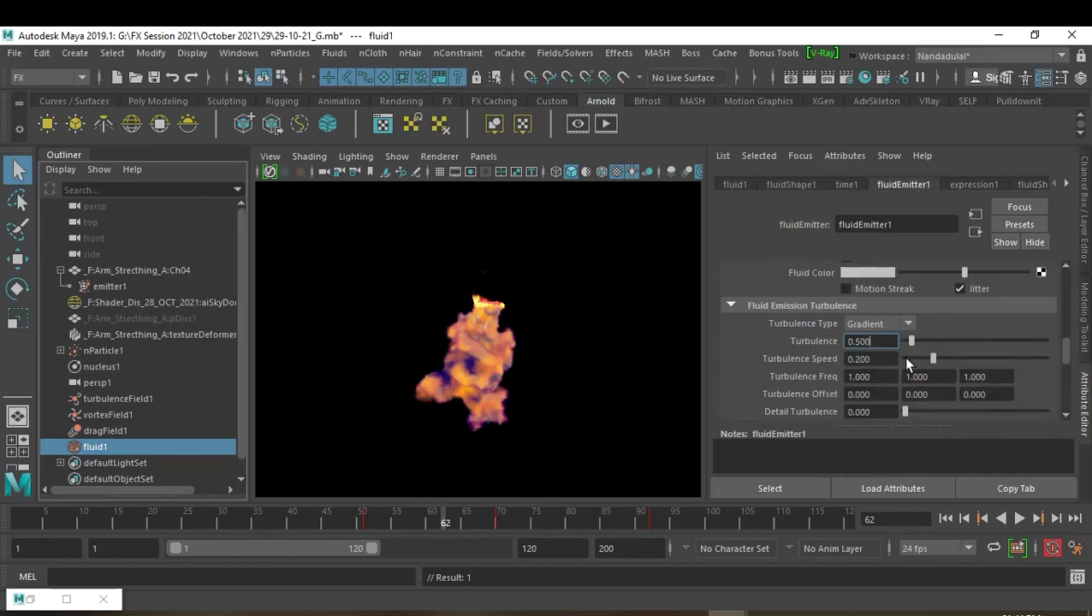
scroll(908, 363, "up", 5)
scroll(908, 364, "up", 3)
scroll(908, 364, "up", 2)
left_click(879, 333)
type("1")
key("Return")
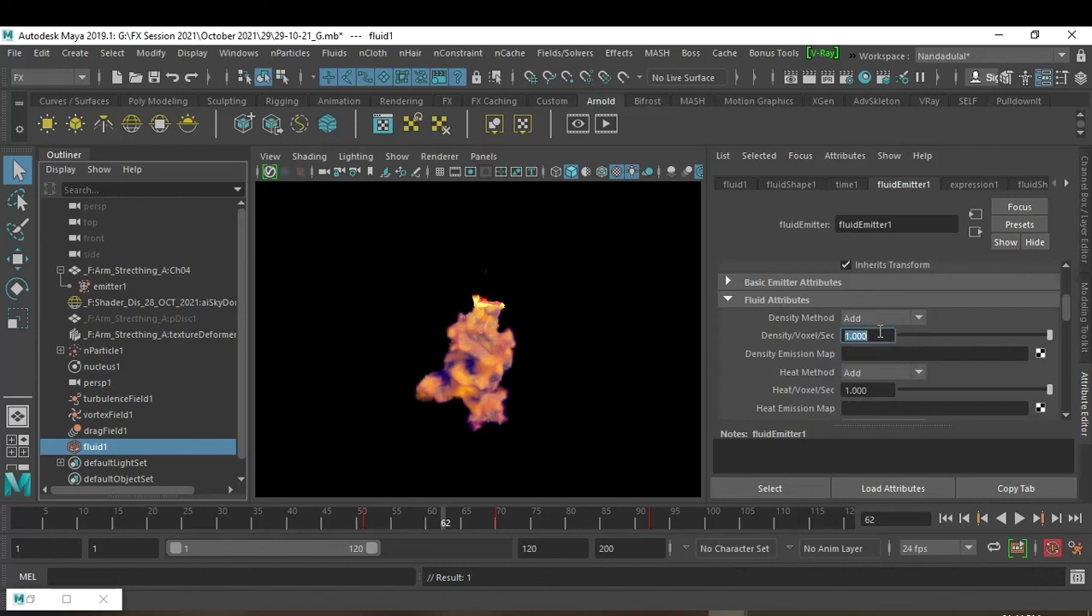
left_click(879, 333)
right_click(893, 334)
left_click(907, 356)
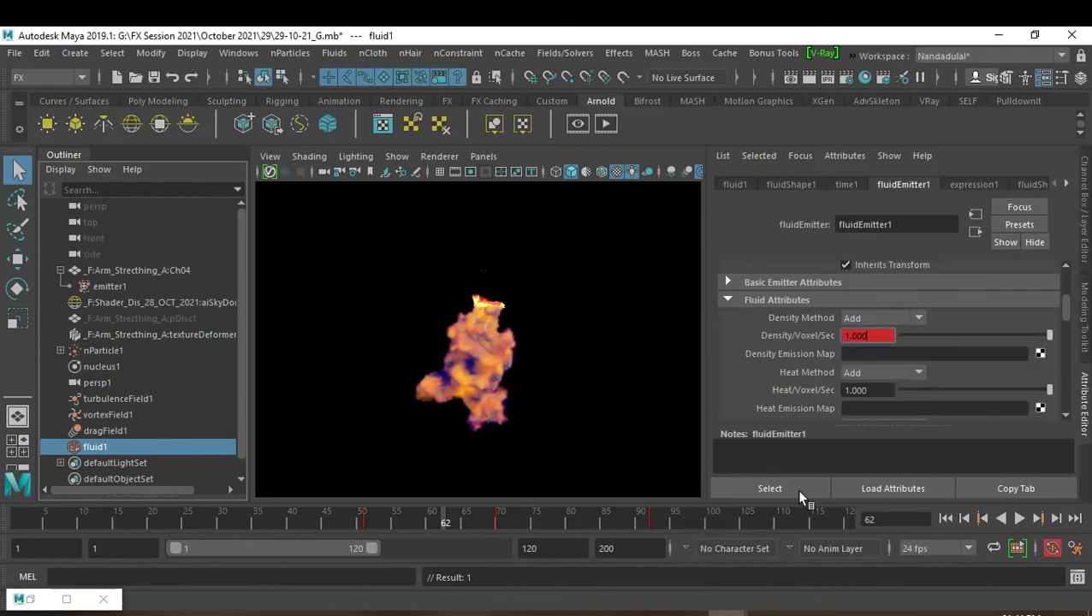
Key density emission at 0.1 on frame 97, rewind to frame 1 and deselect.
left_click(689, 514)
left_click(880, 337)
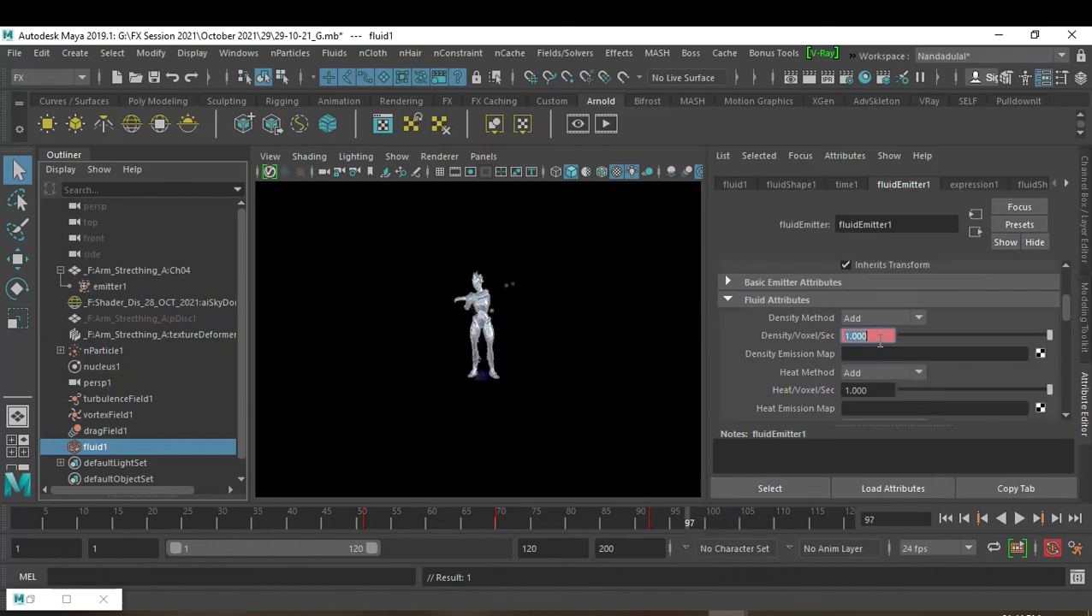
key("BackSpace")
type("0.1")
key("Return")
right_click(875, 339)
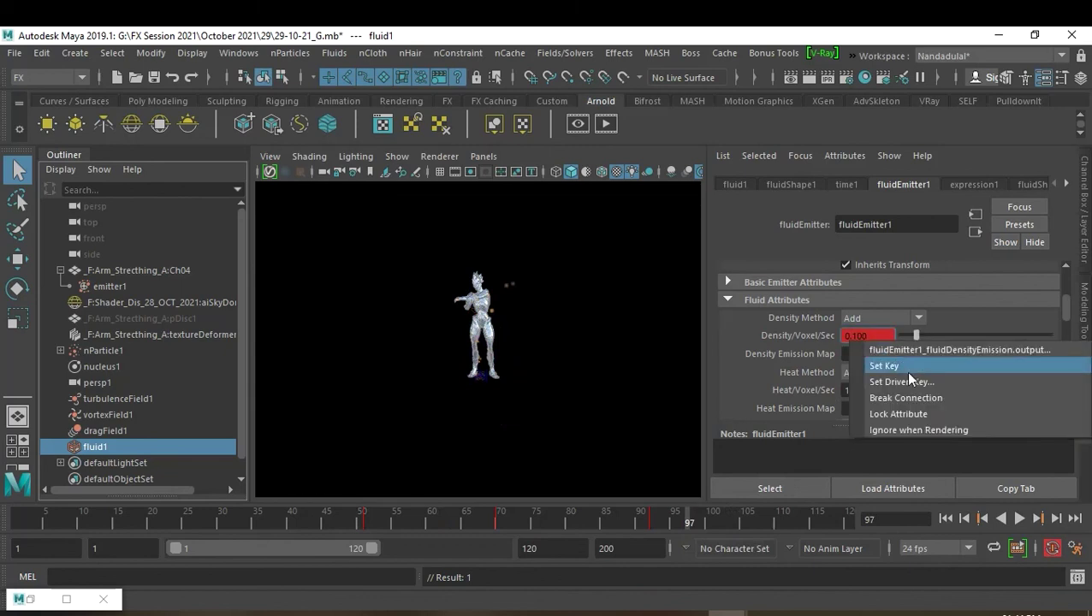
left_click(908, 370)
scroll(925, 367, "down", 2)
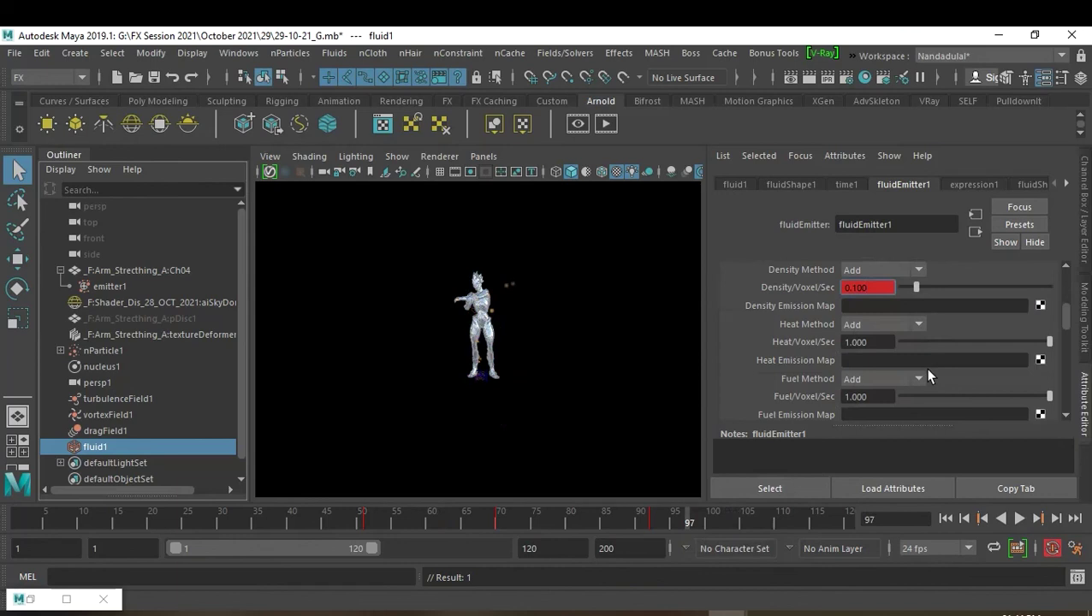
left_click(945, 518)
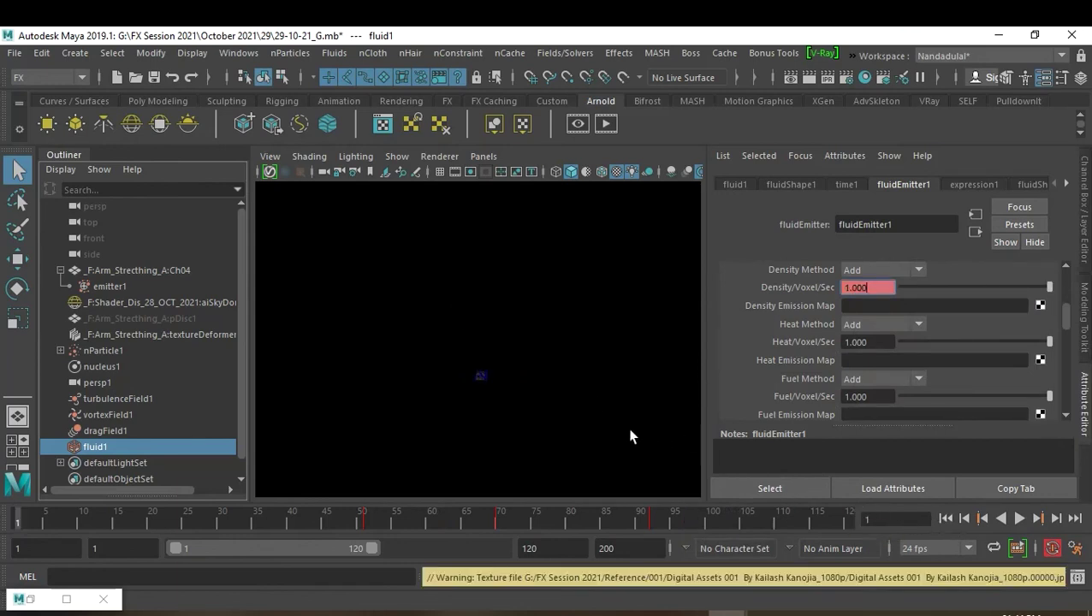
left_click(633, 436)
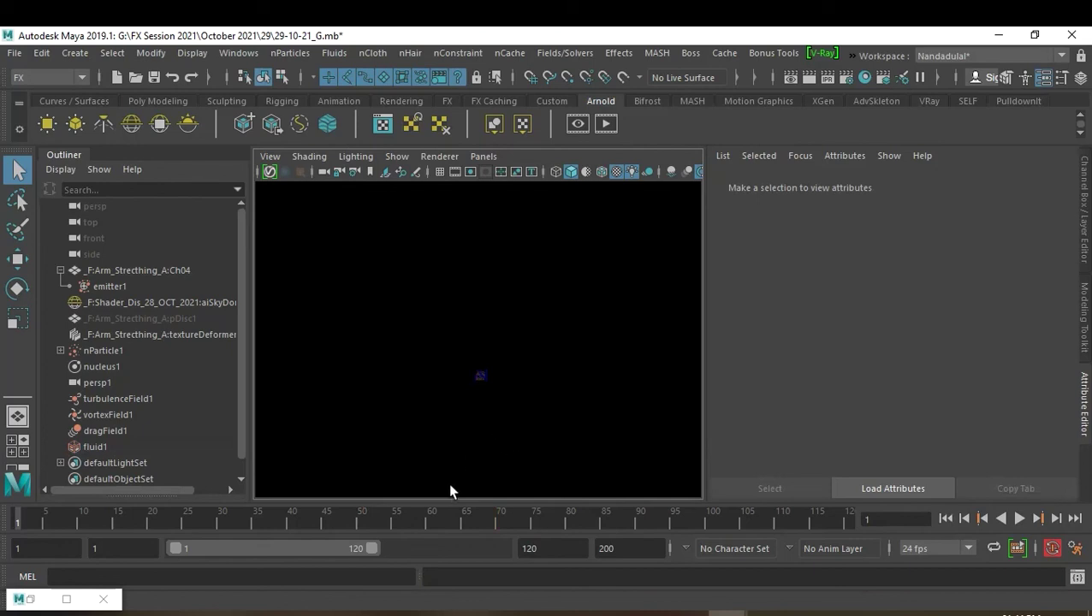
Play the fire to frame 43, then select fluid1 and show fluidShape1 attributes.
left_click(552, 518)
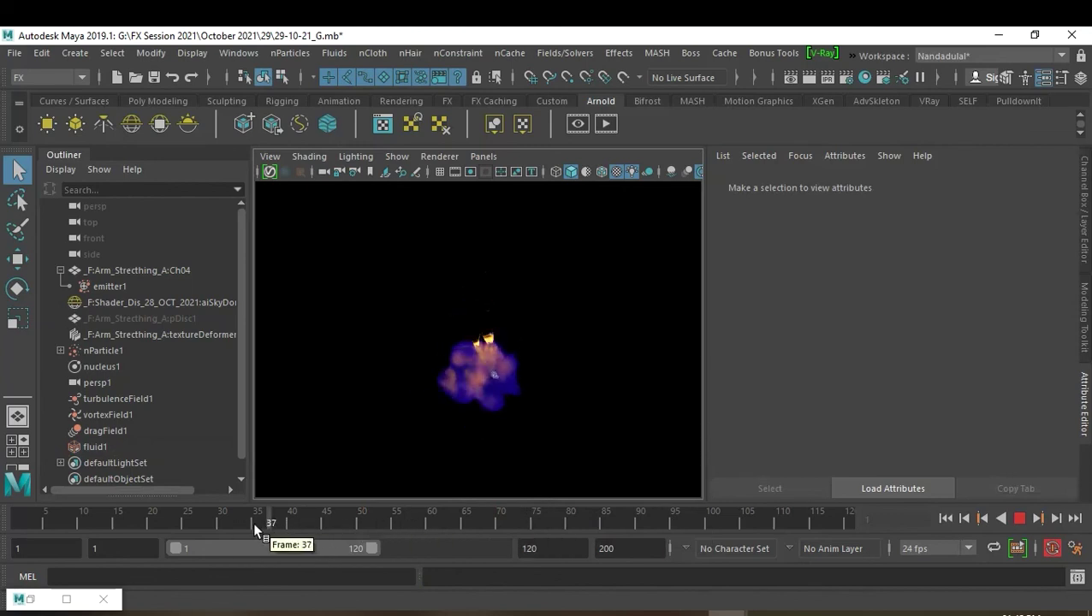
left_click(309, 526)
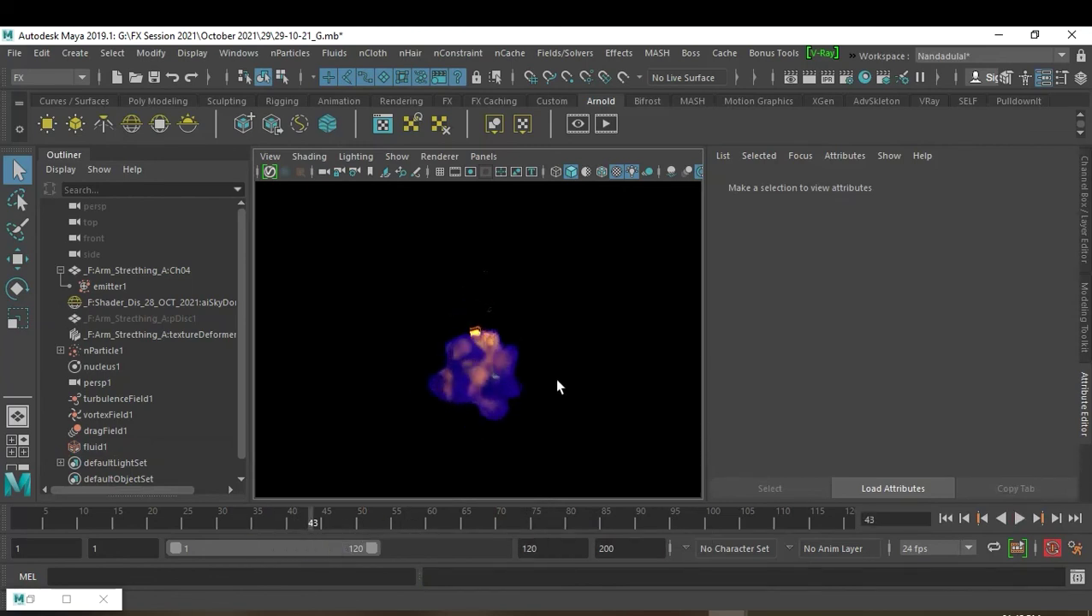
left_click_drag(492, 387, 548, 379, "alt")
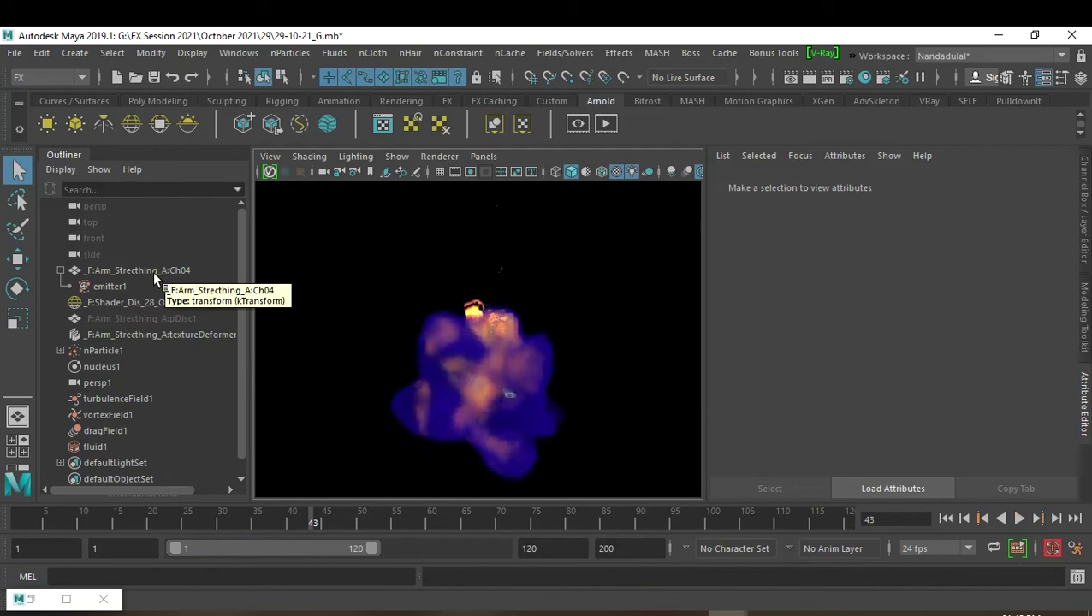
left_click(408, 420)
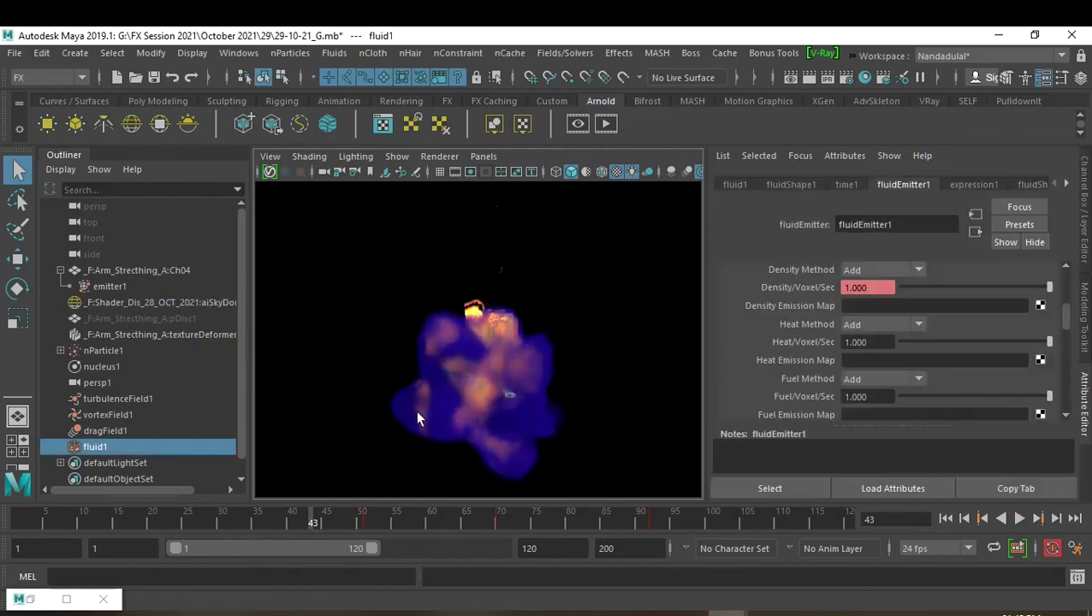
left_click(802, 185)
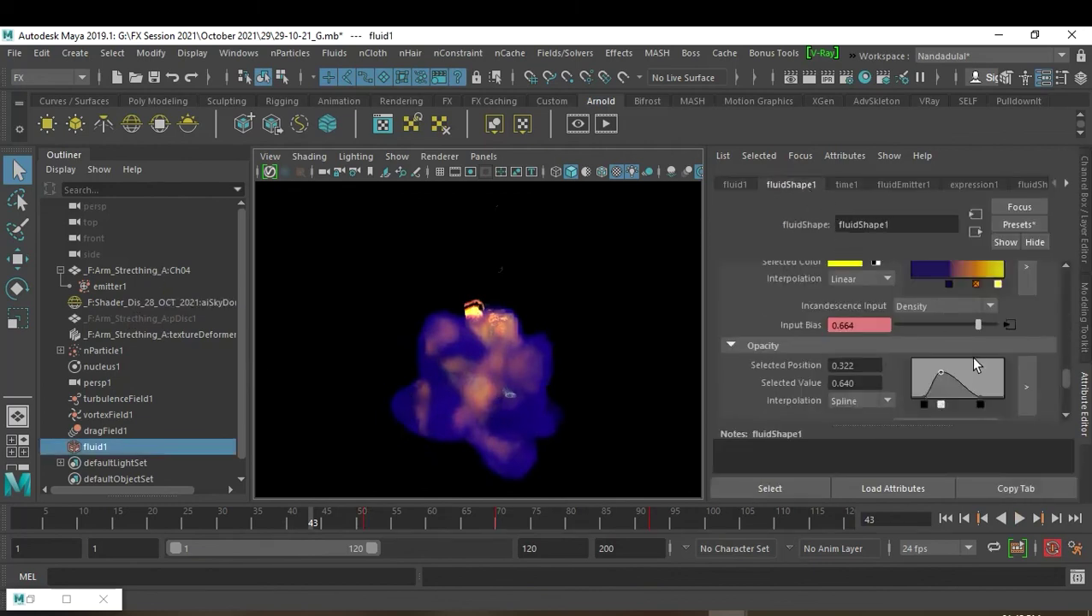
Set the fluid container's Base Resolution to 40.
scroll(967, 370, "down", 3)
scroll(962, 373, "up", 3)
scroll(961, 373, "up", 3)
scroll(965, 380, "up", 2)
scroll(964, 379, "up", 2)
scroll(964, 379, "up", 2)
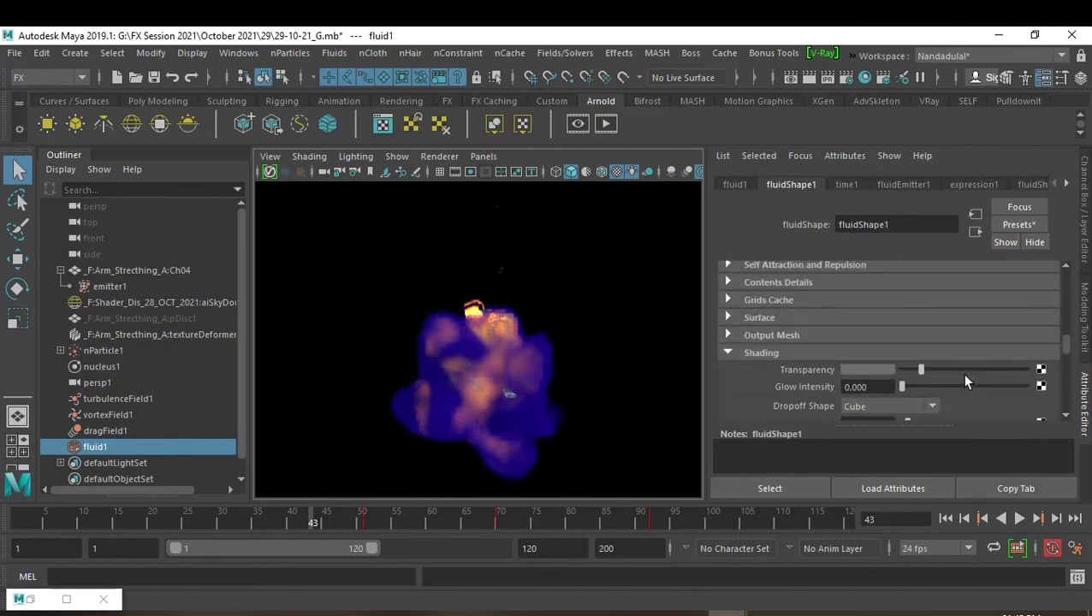
scroll(961, 374, "up", 2)
scroll(962, 374, "up", 2)
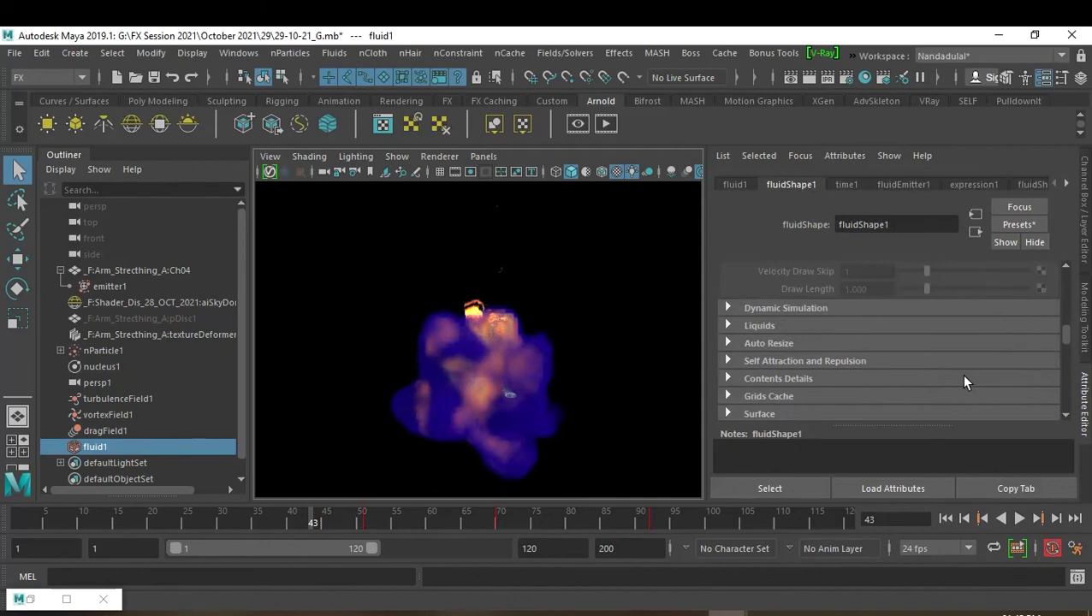
scroll(942, 378, "up", 2)
scroll(938, 383, "up", 2)
scroll(935, 376, "down", 2)
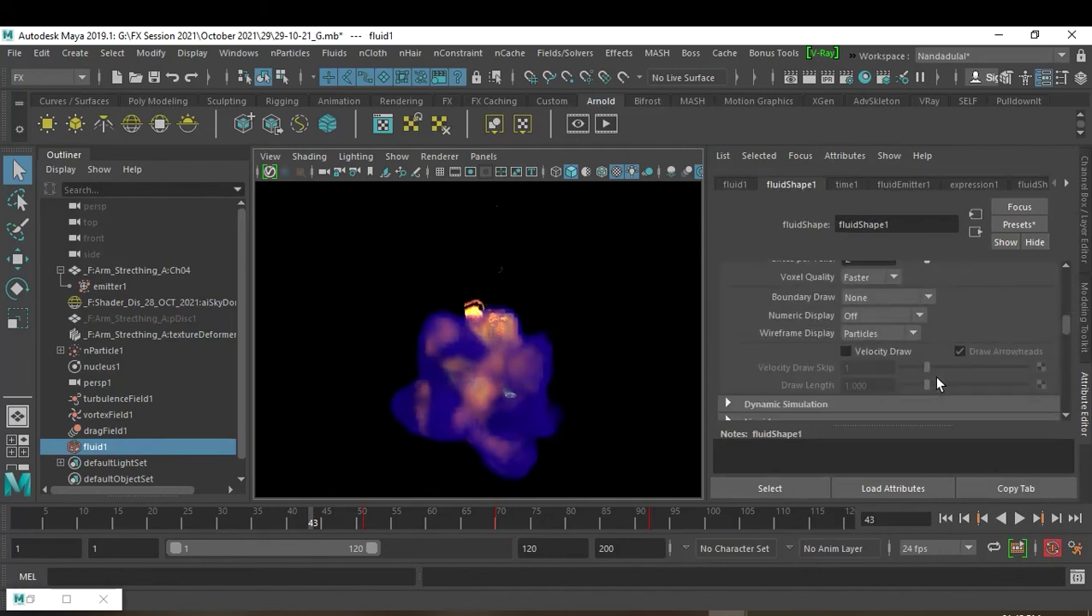
scroll(934, 376, "up", 4)
scroll(934, 376, "up", 4)
scroll(934, 376, "down", 4)
scroll(934, 376, "down", 2)
scroll(934, 376, "down", 3)
scroll(937, 377, "up", 2)
scroll(936, 377, "up", 3)
scroll(937, 378, "up", 3)
scroll(936, 378, "up", 1)
scroll(934, 376, "up", 1)
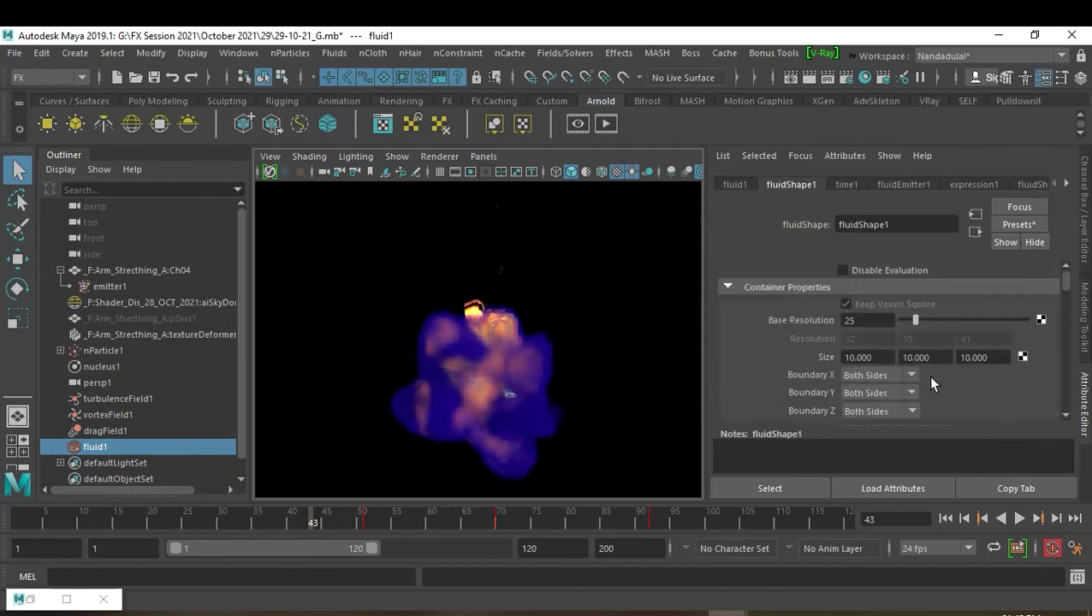
double_click(874, 320)
type("40")
key("Return")
Under Dynamic Simulation, set Solver Quality to 300 and Substeps to 5.
scroll(963, 327, "down", 2)
scroll(964, 332, "down", 1)
scroll(964, 332, "down", 2)
scroll(964, 333, "down", 1)
scroll(964, 334, "down", 1)
scroll(964, 331, "down", 1)
scroll(964, 332, "down", 1)
scroll(964, 331, "down", 1)
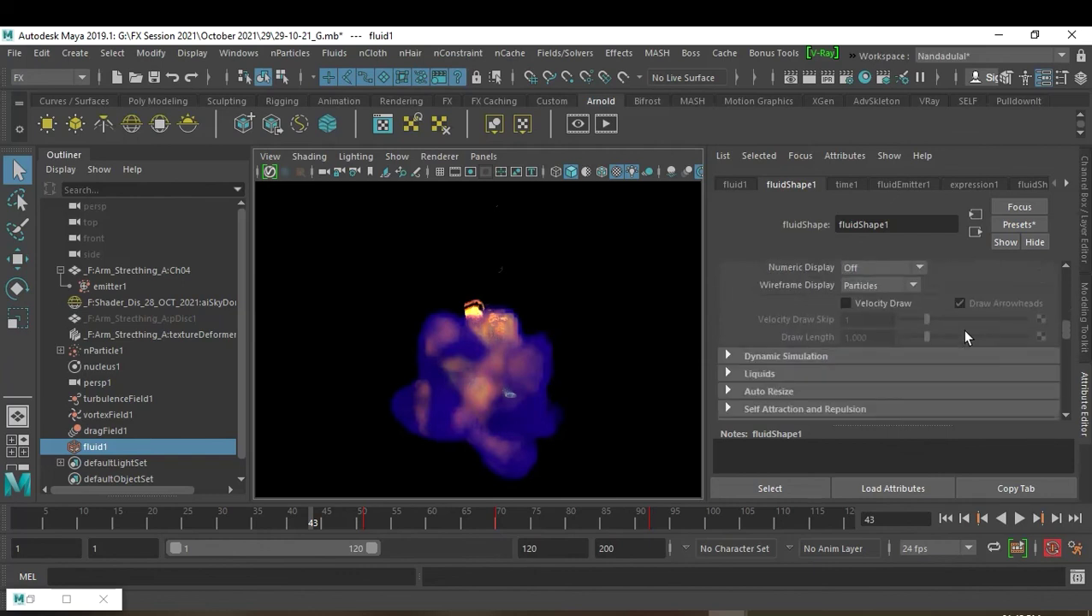
left_click(845, 357)
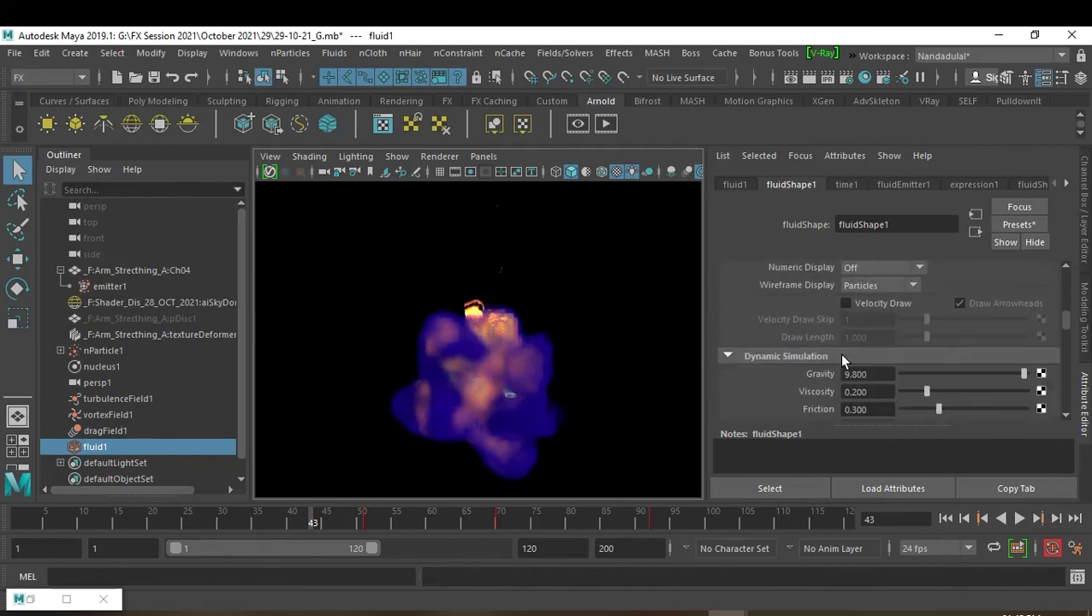
scroll(912, 330, "down", 2)
scroll(913, 330, "down", 1)
double_click(884, 356)
type("300")
key("Return")
double_click(882, 338)
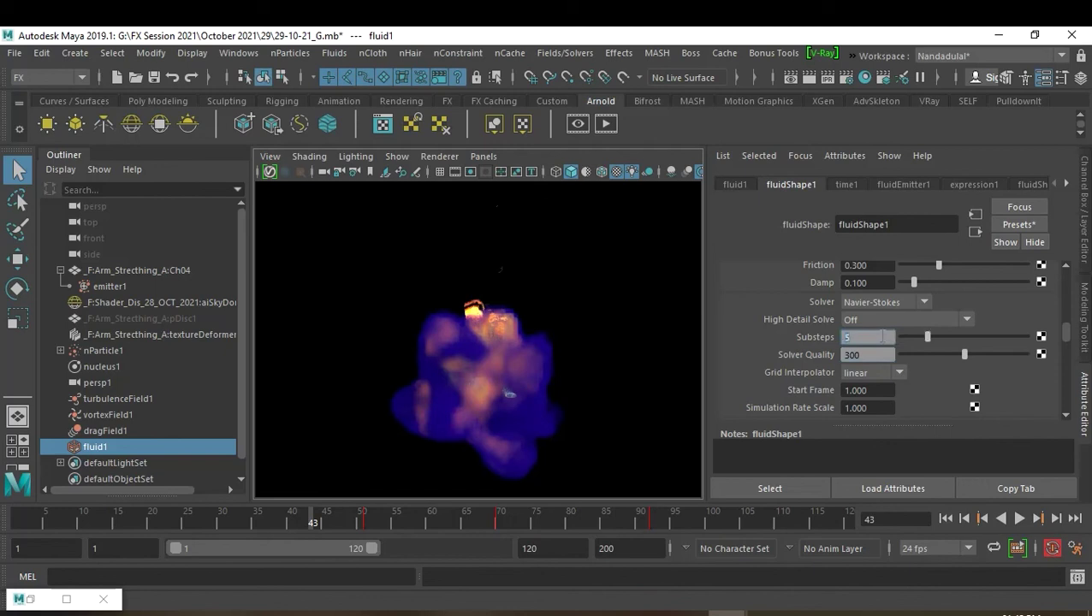
scroll(883, 337, "down", 3)
scroll(883, 336, "down", 5)
scroll(891, 339, "down", 5)
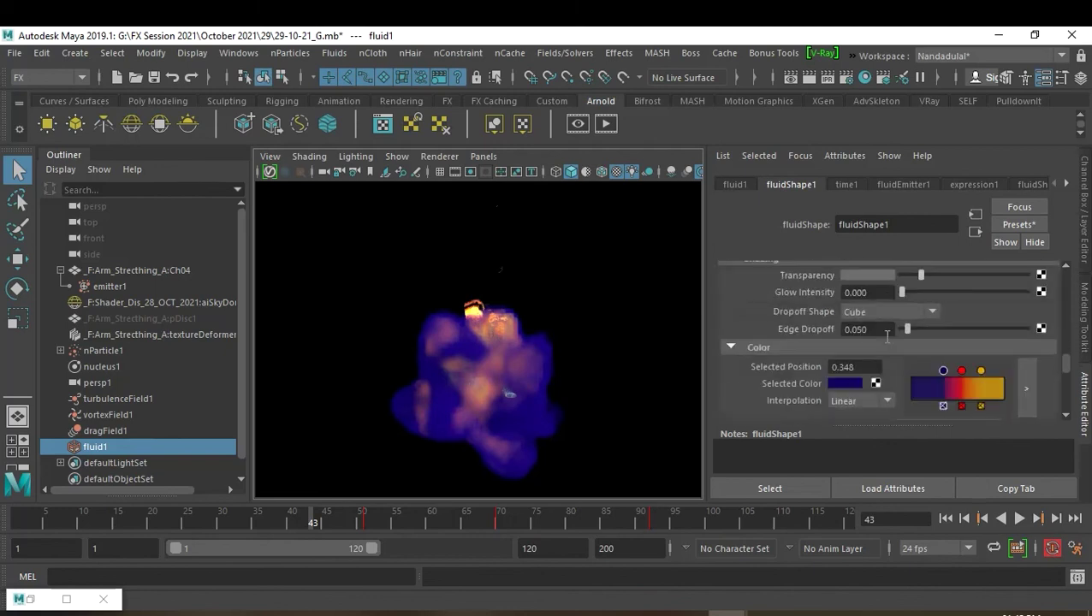
Change the dark Color ramp key from deep blue to grey.
scroll(908, 343, "down", 3)
scroll(925, 346, "down", 2)
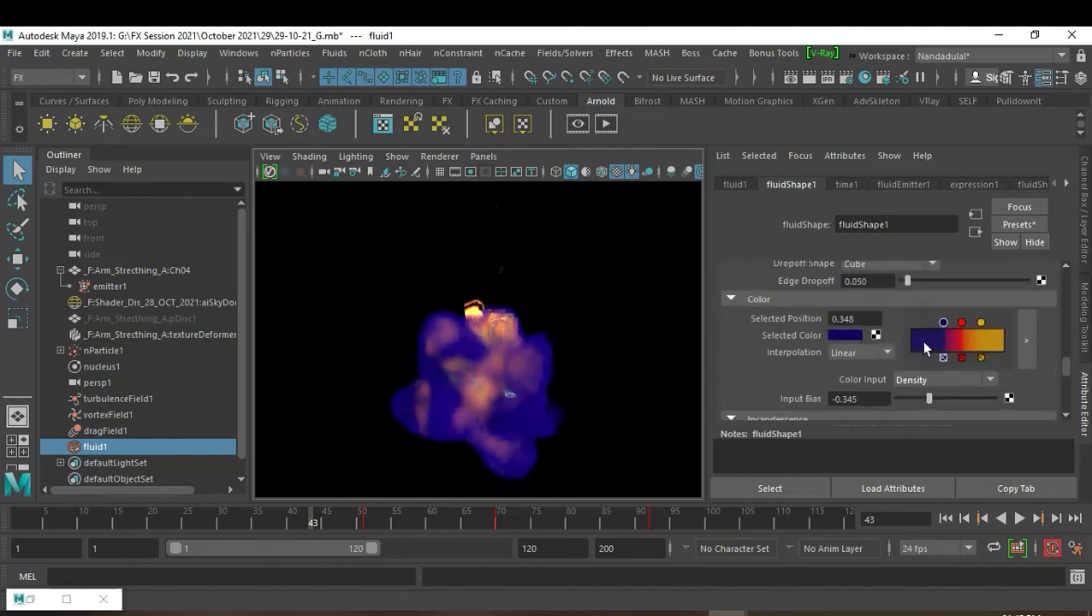
left_click(841, 335)
left_click_drag(798, 420, 775, 419)
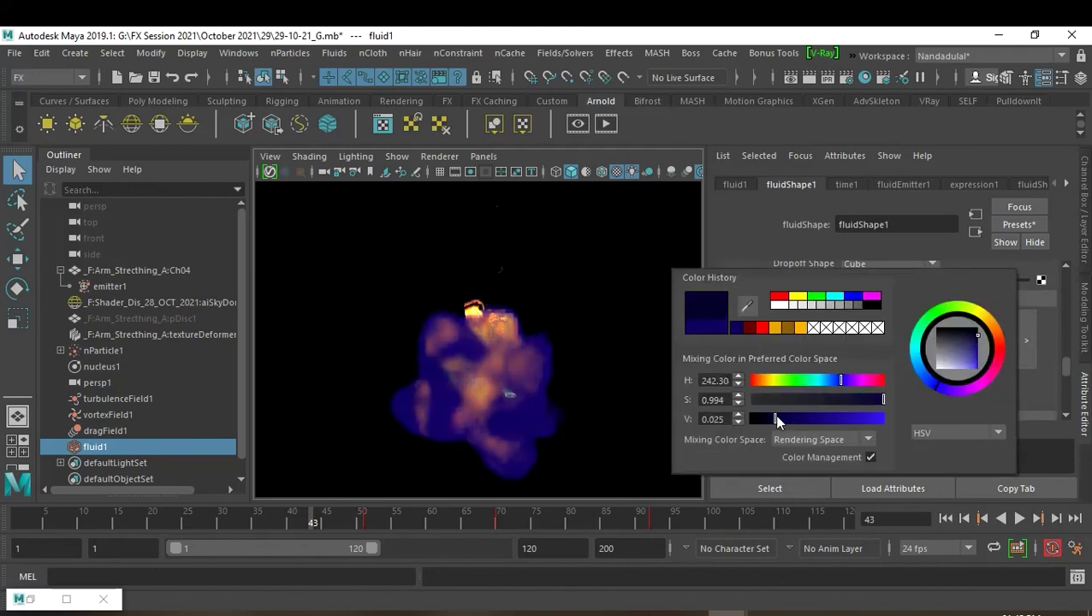
left_click(855, 304)
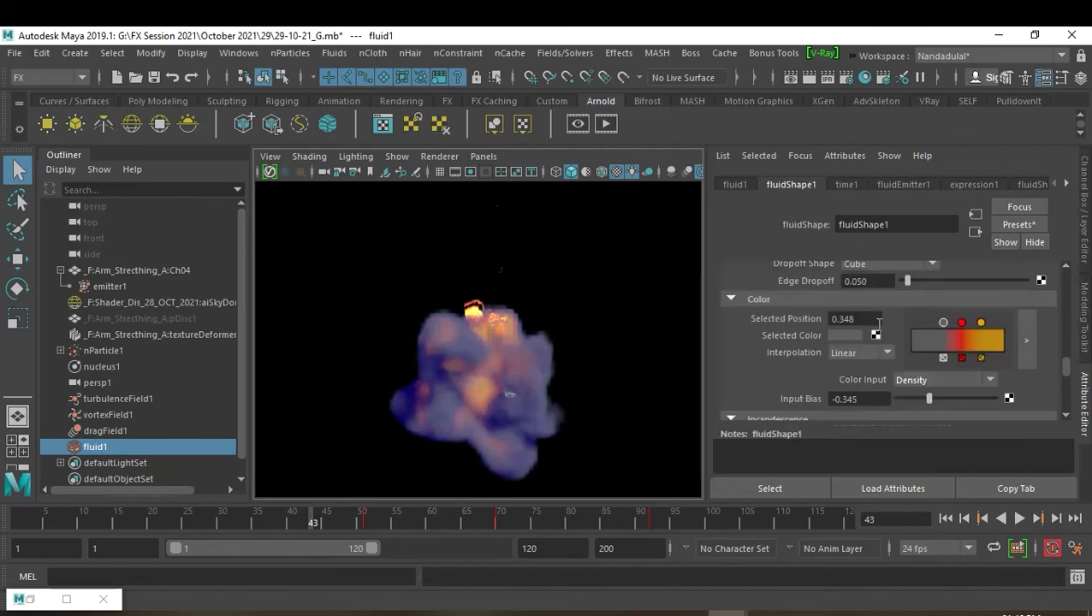
Add a black key at 0.391 on the Incandescence ramp, then reselect fluid1.
scroll(931, 369, "down", 2)
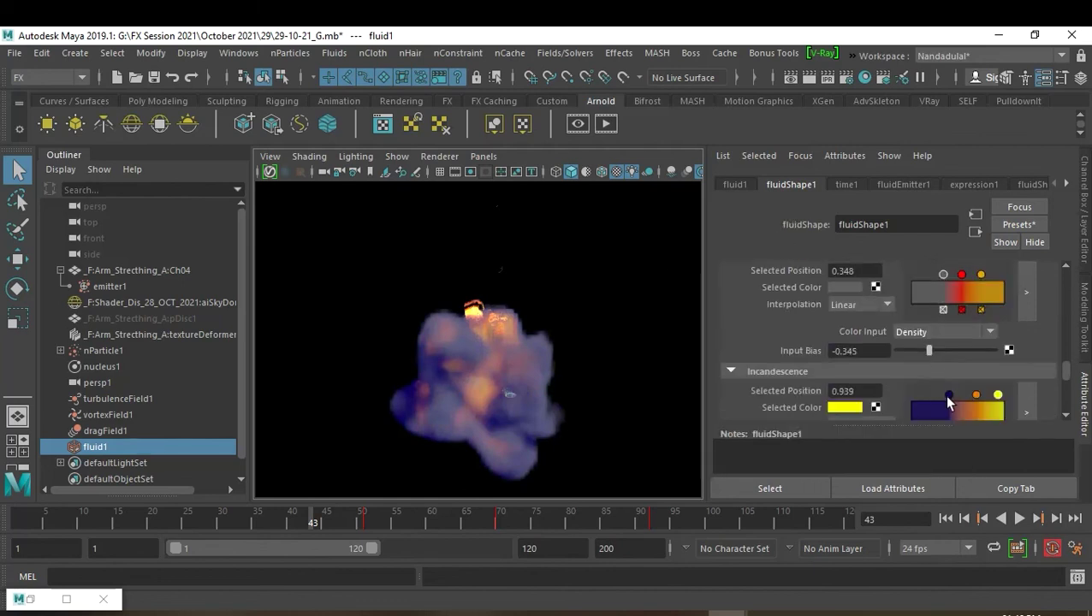
left_click(949, 406)
left_click(848, 407)
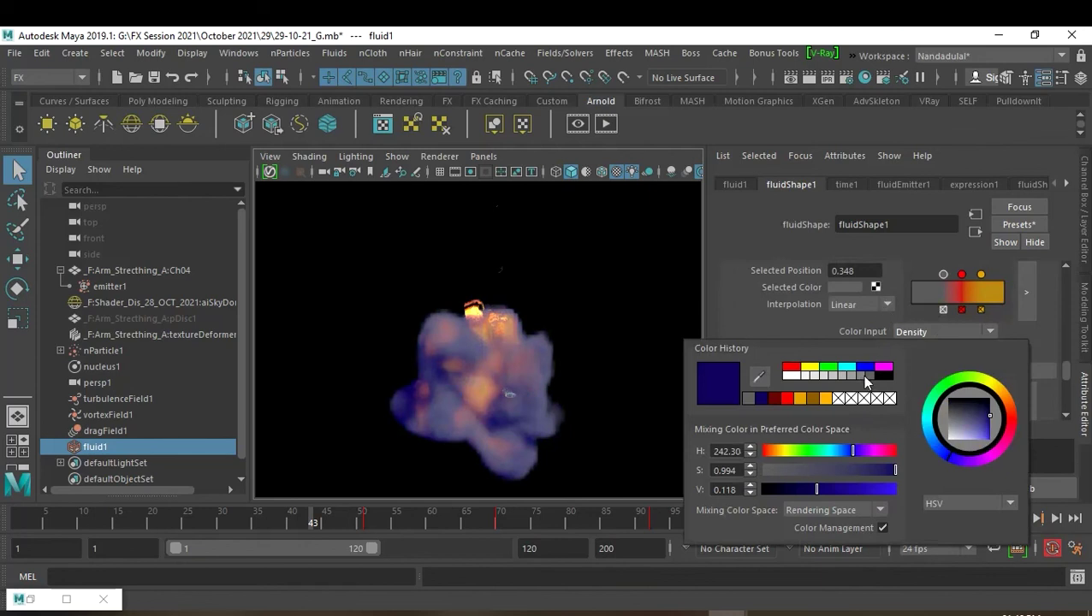
left_click(868, 376)
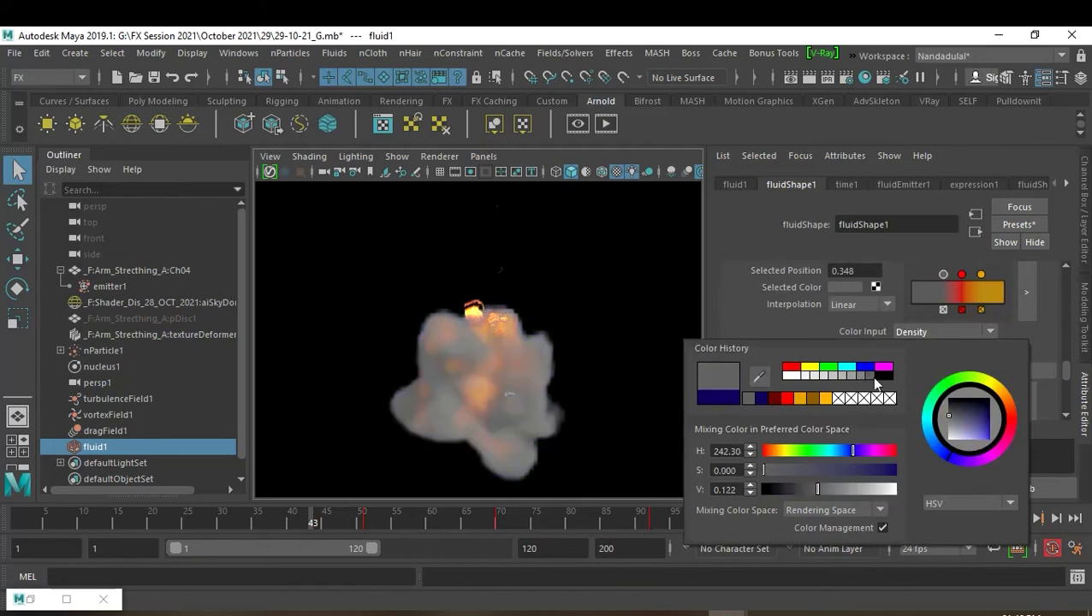
left_click(877, 376)
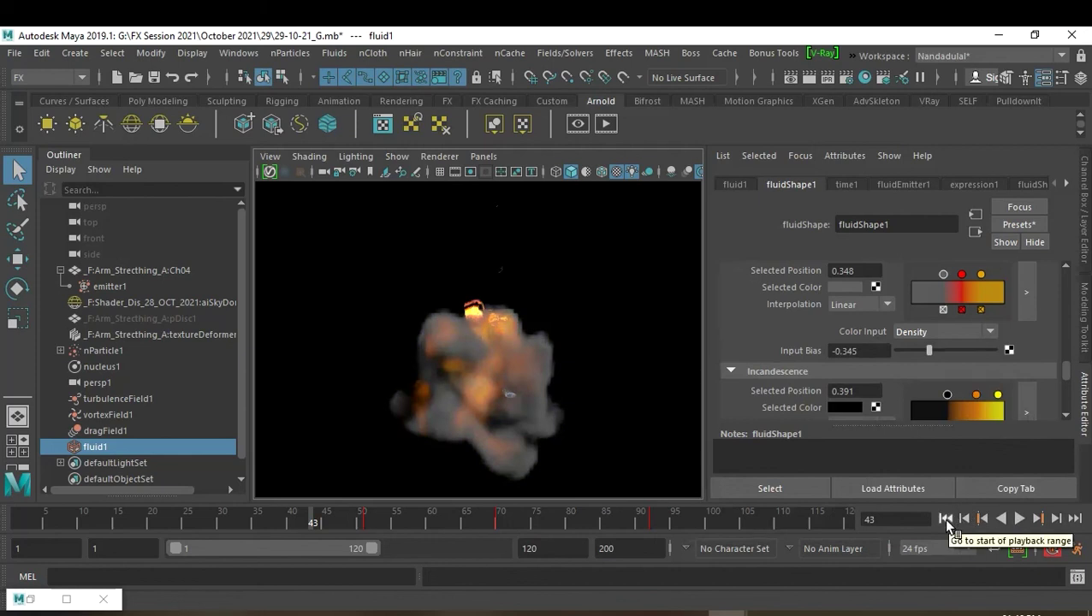
left_click(618, 411)
left_click(546, 419)
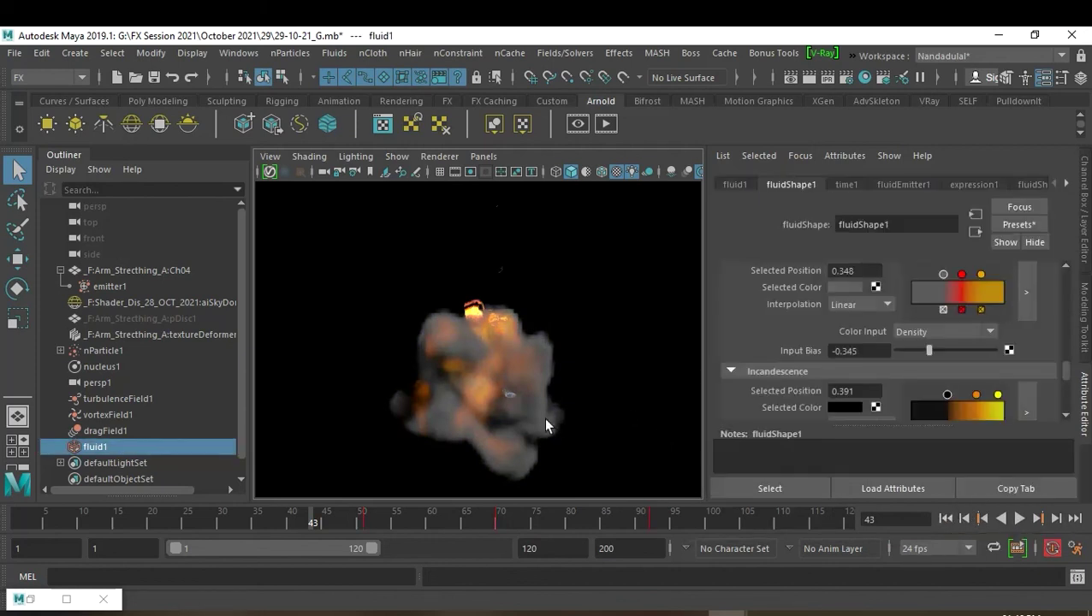
Create a new Maya Fluid cache for fluid1, choosing Add and Blend.
left_click(510, 54)
mouse_move(556, 94)
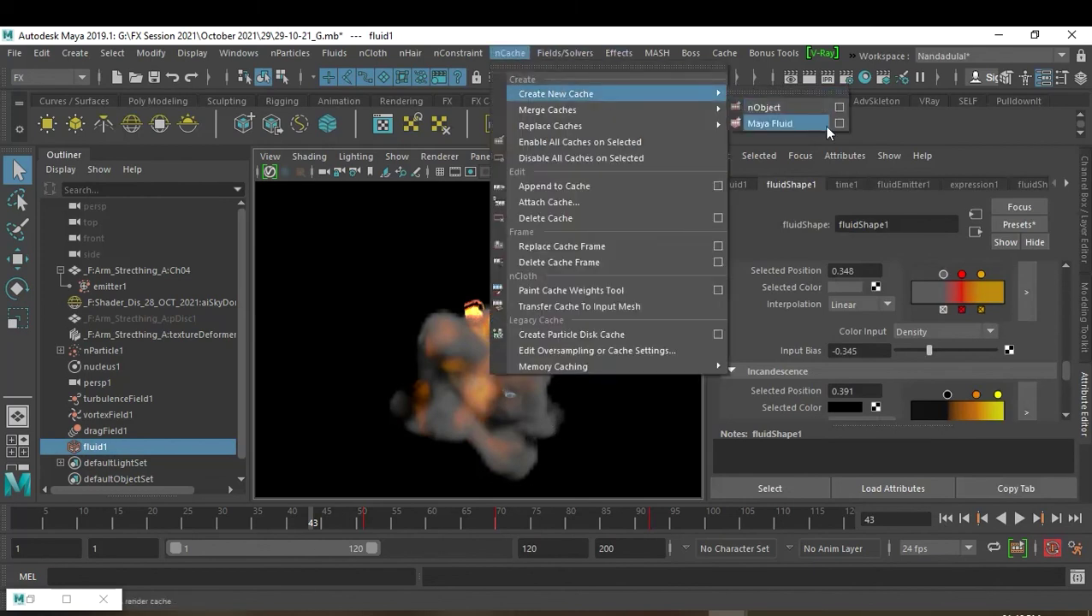
left_click(830, 124)
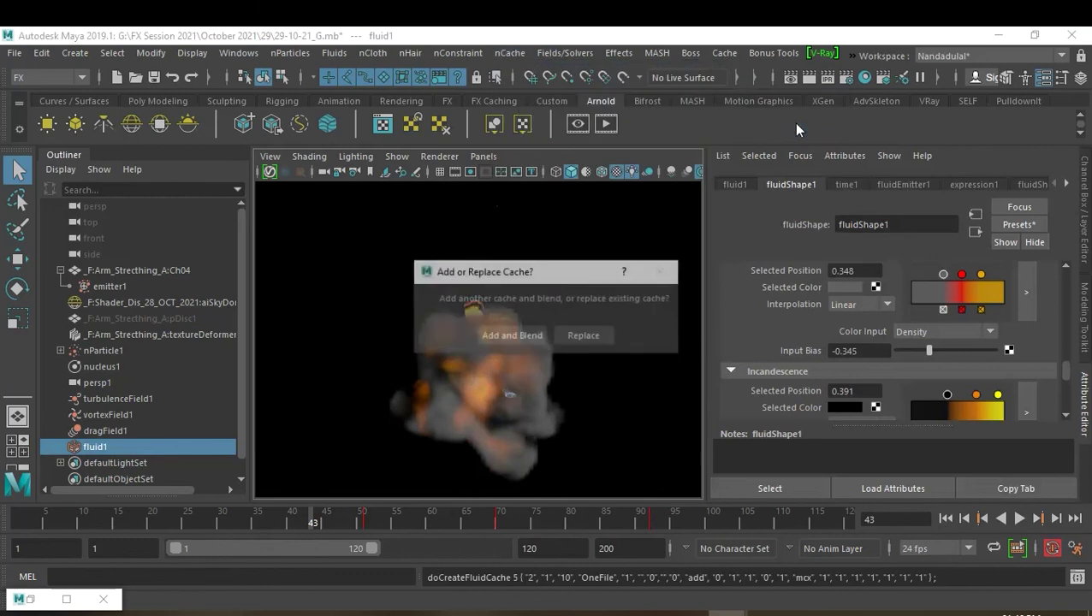
left_click(510, 337)
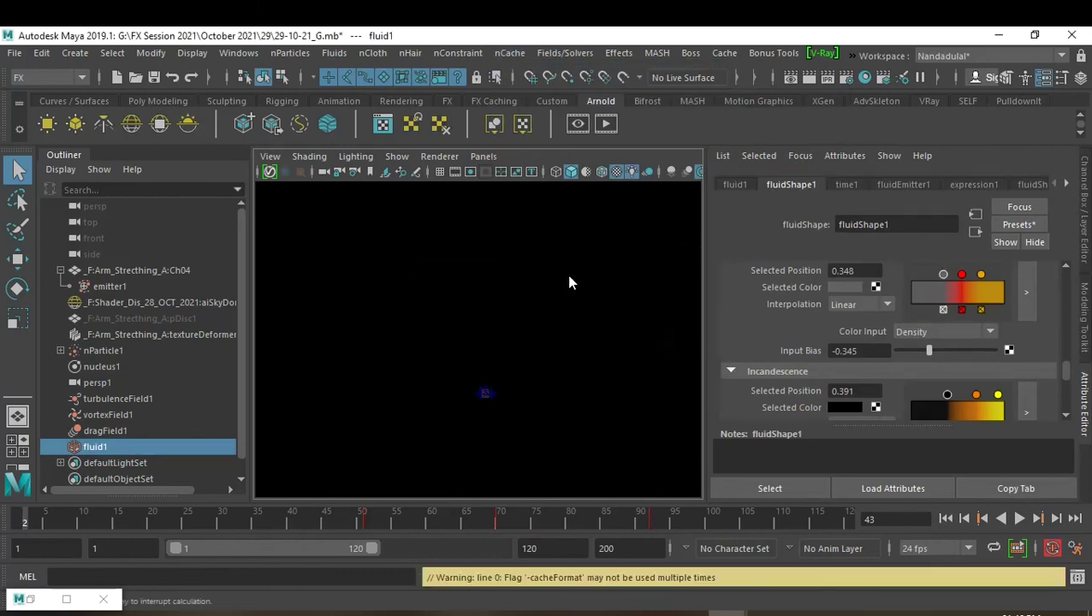